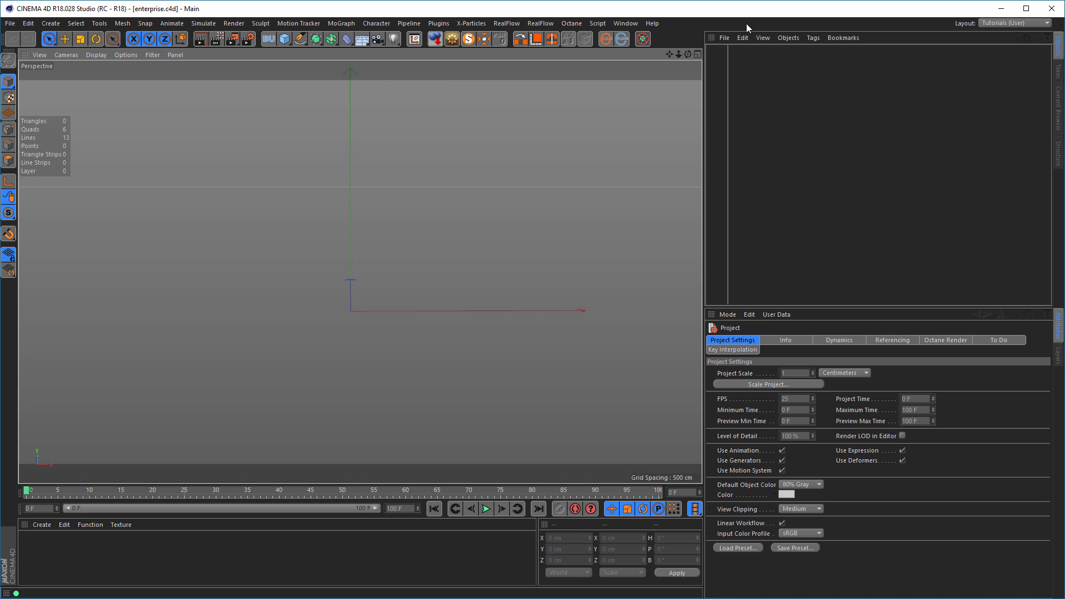
Open the Picture Viewer and examine the reference renders image_01 to image_03 and the side_mesh.png wireframe of the ship
{"action": "key", "text": "shift+F6"}
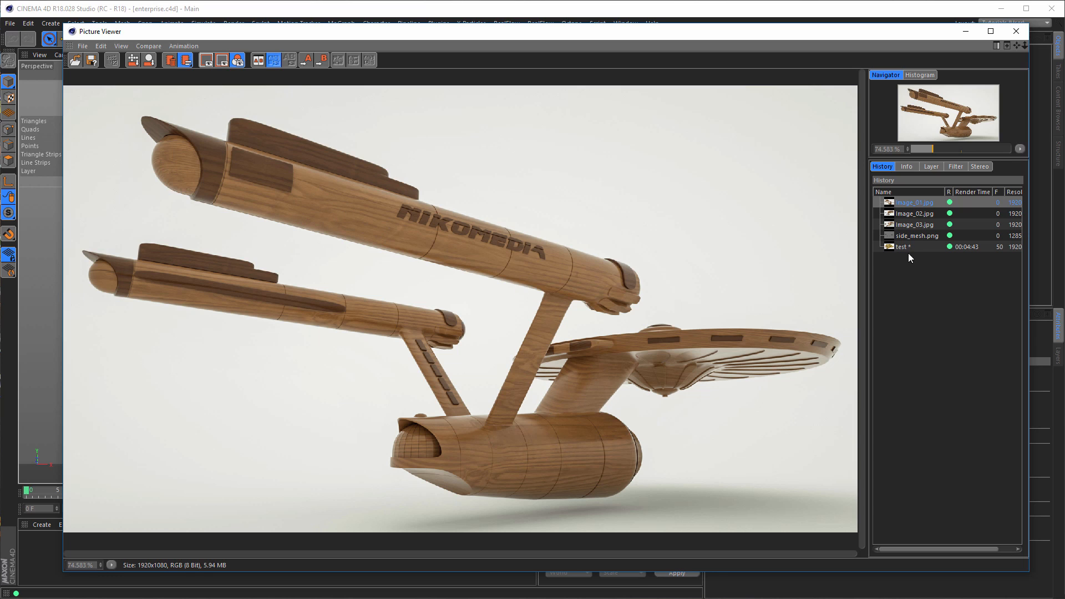
{"action": "left_click", "coordinate": [916, 215]}
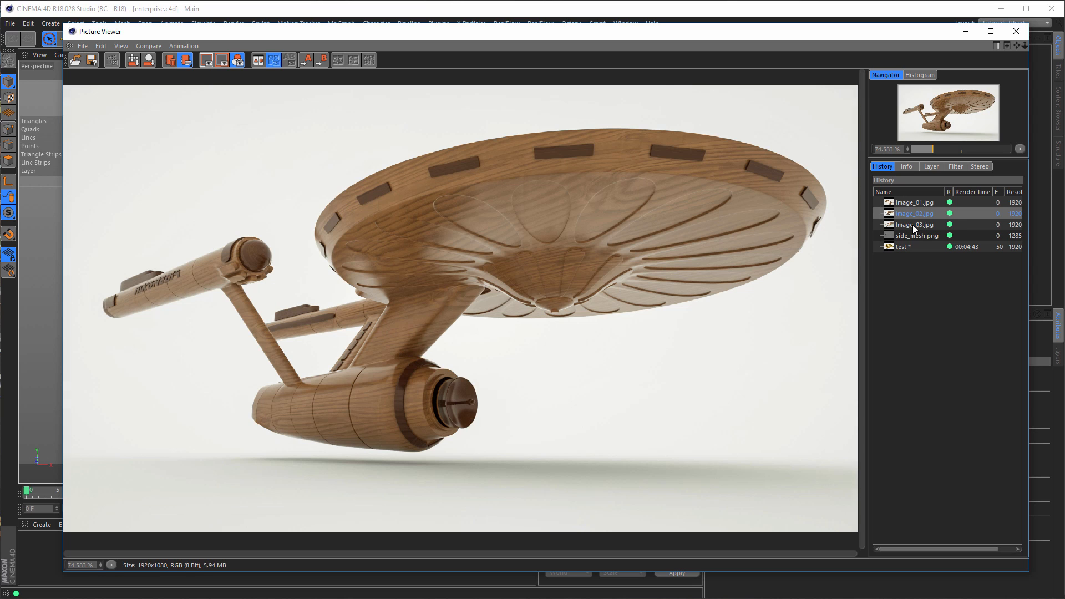
{"action": "left_click", "coordinate": [913, 225]}
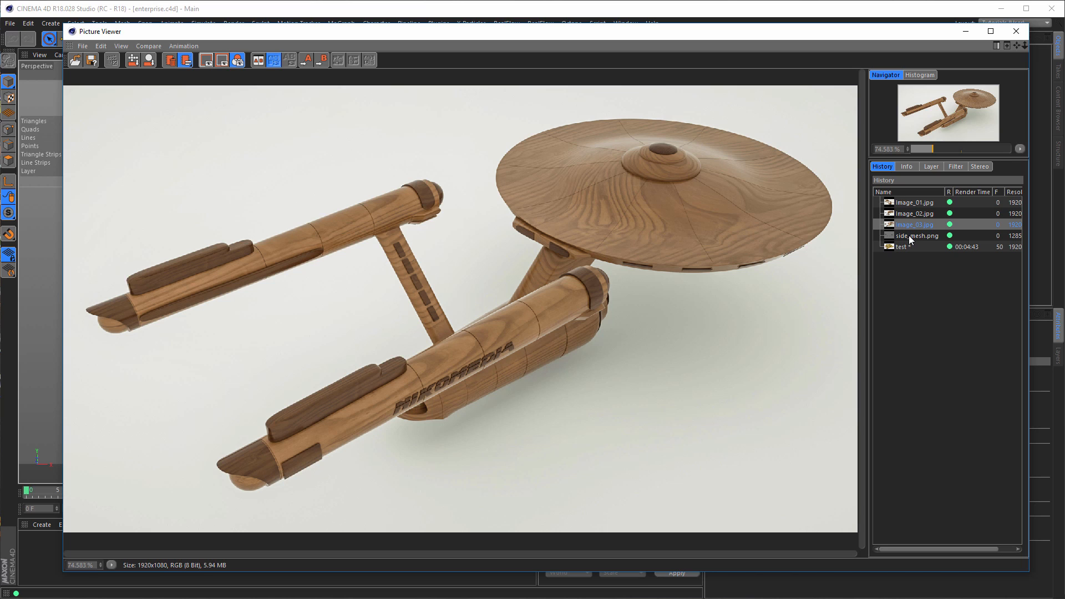
{"action": "left_click", "coordinate": [908, 204]}
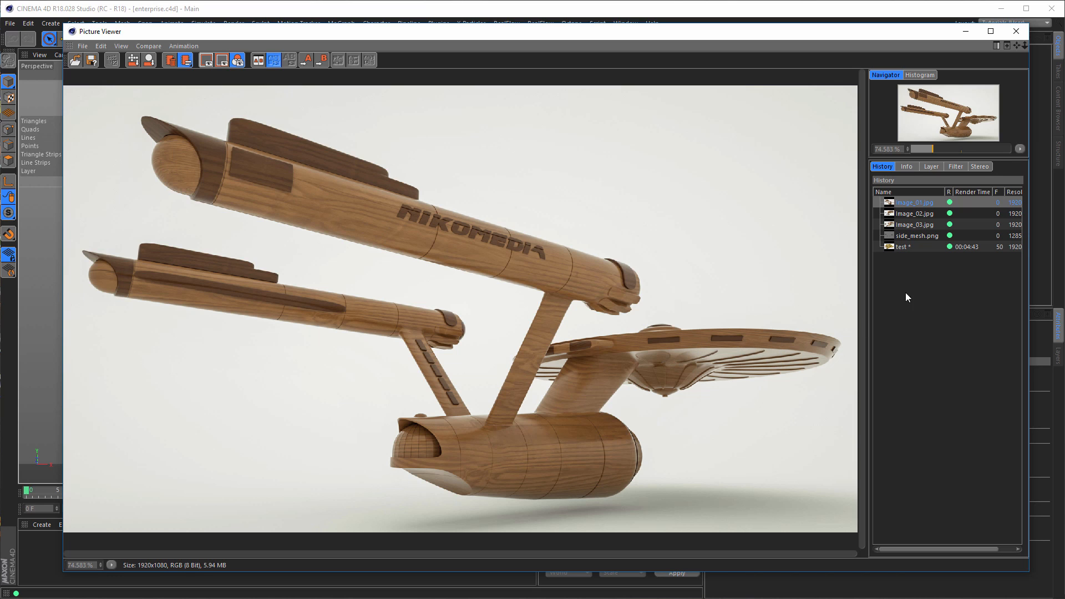
{"action": "left_click", "coordinate": [915, 236]}
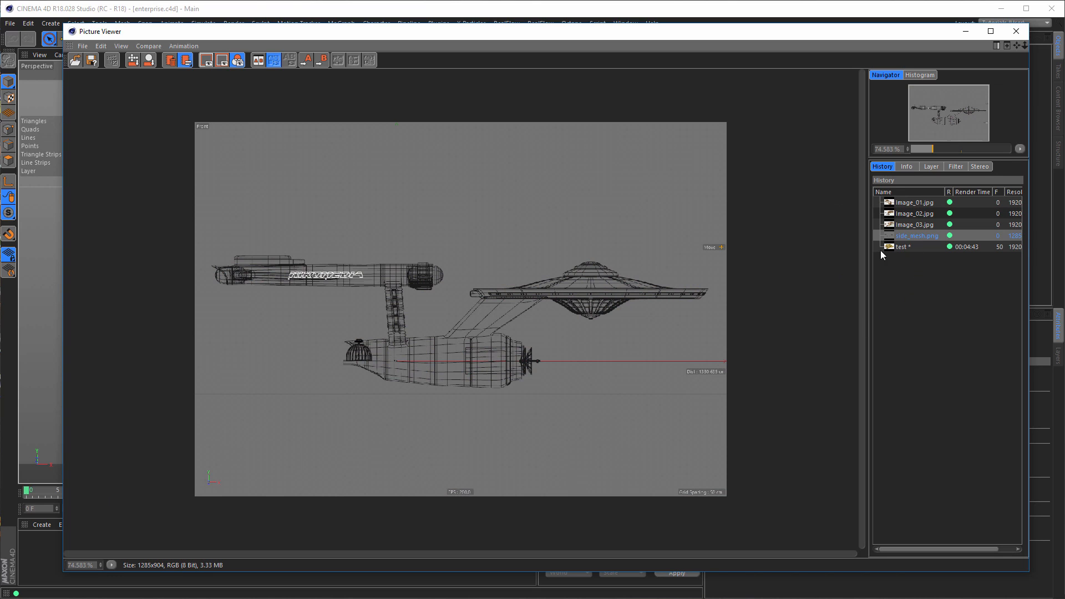
{"action": "scroll", "coordinate": [505, 315], "scroll_direction": "up", "scroll_amount": 2}
{"action": "scroll", "coordinate": [505, 315], "scroll_direction": "down", "scroll_amount": 1}
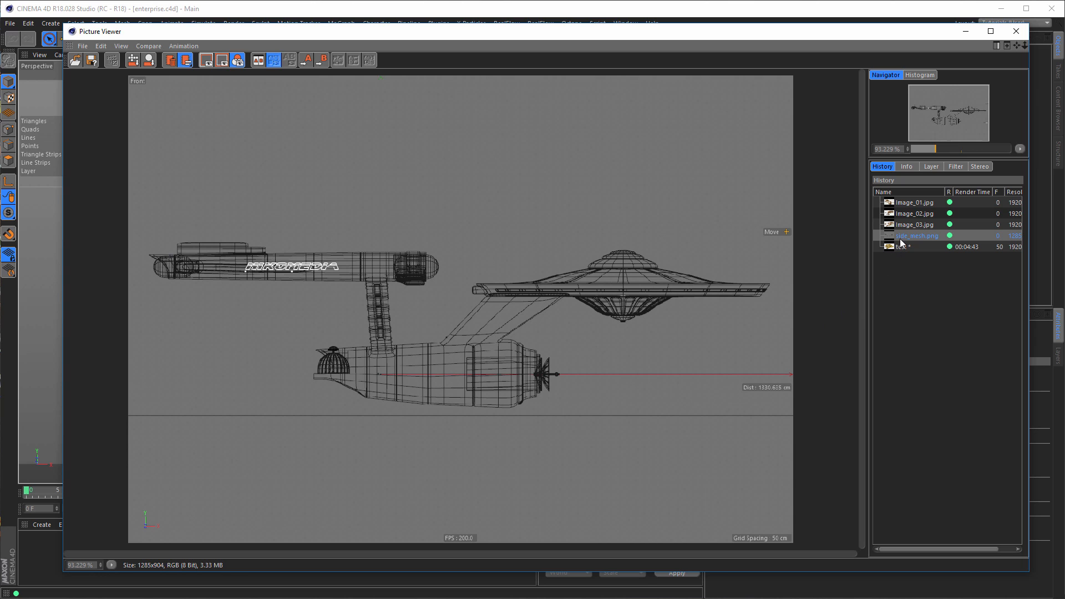
{"action": "left_click", "coordinate": [911, 224]}
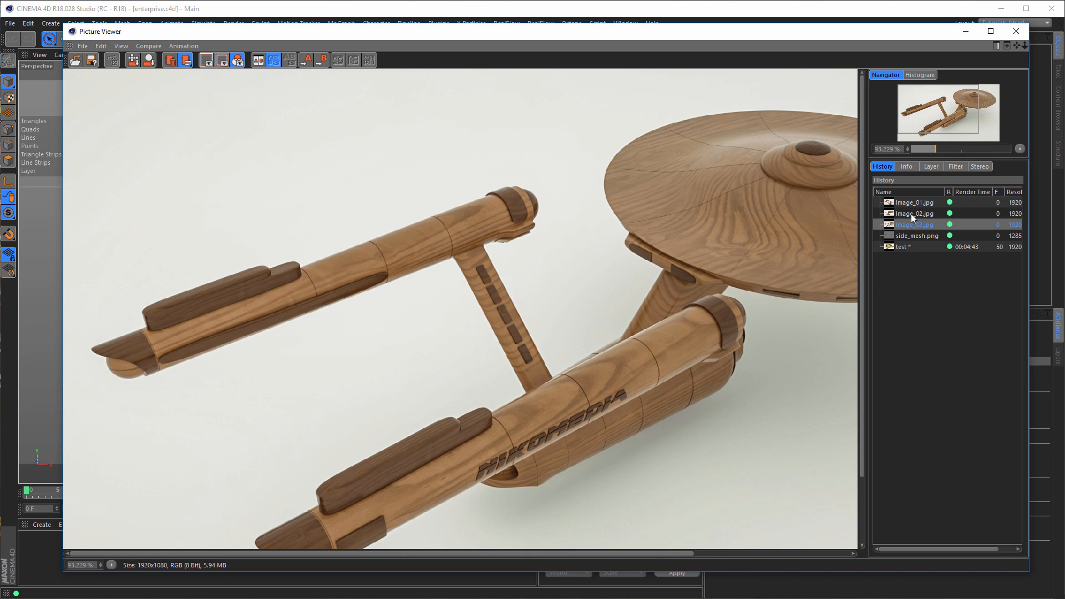
{"action": "left_click", "coordinate": [912, 214]}
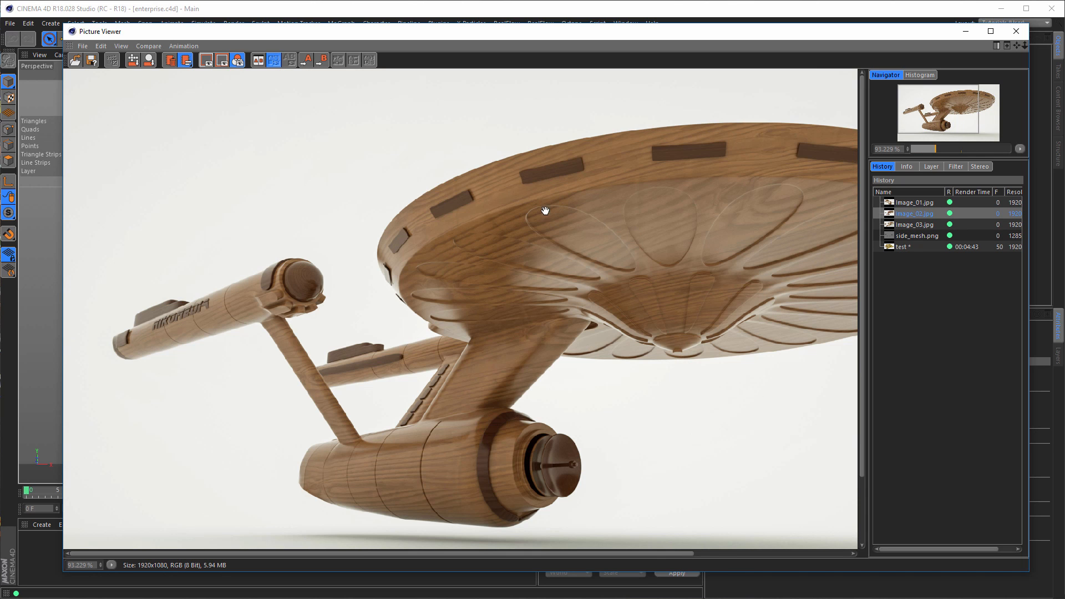
{"action": "left_click", "coordinate": [918, 203]}
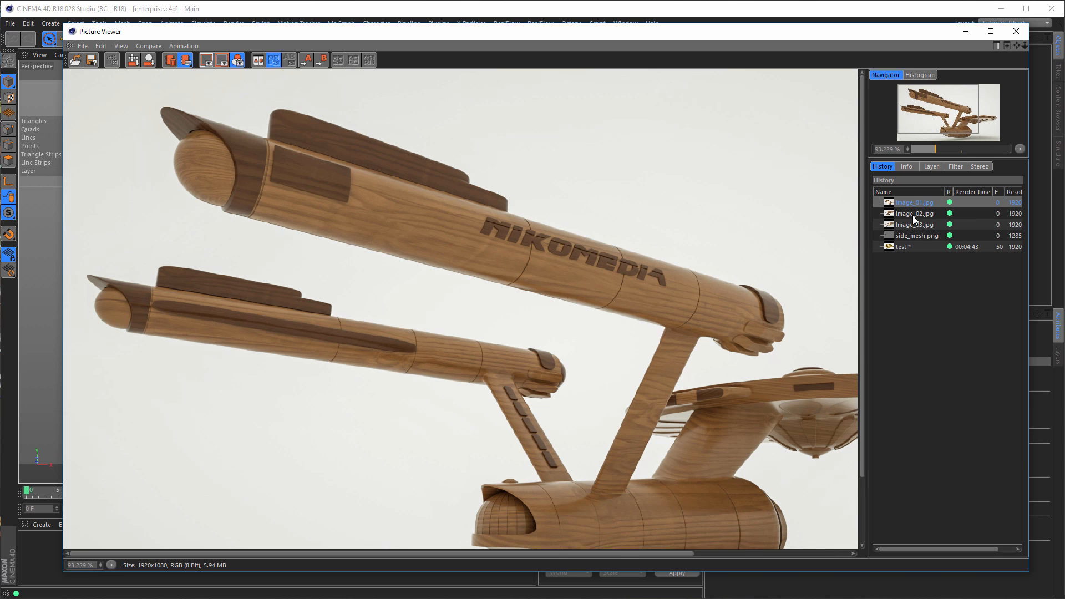
Delete the unsaved test render from the Picture Viewer history
{"action": "left_click", "coordinate": [900, 248]}
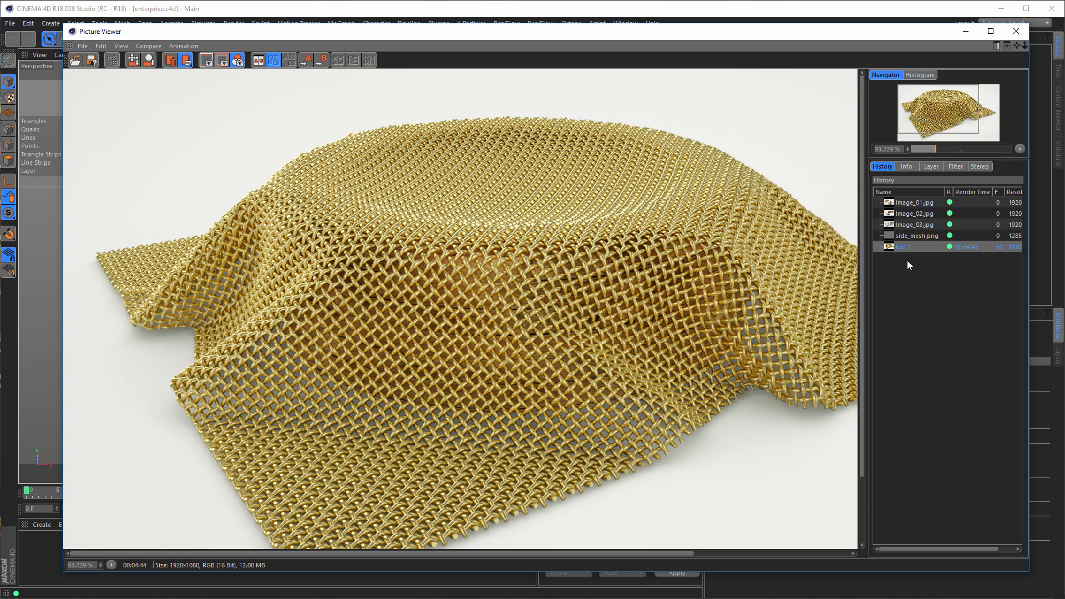
{"action": "key", "text": "Delete"}
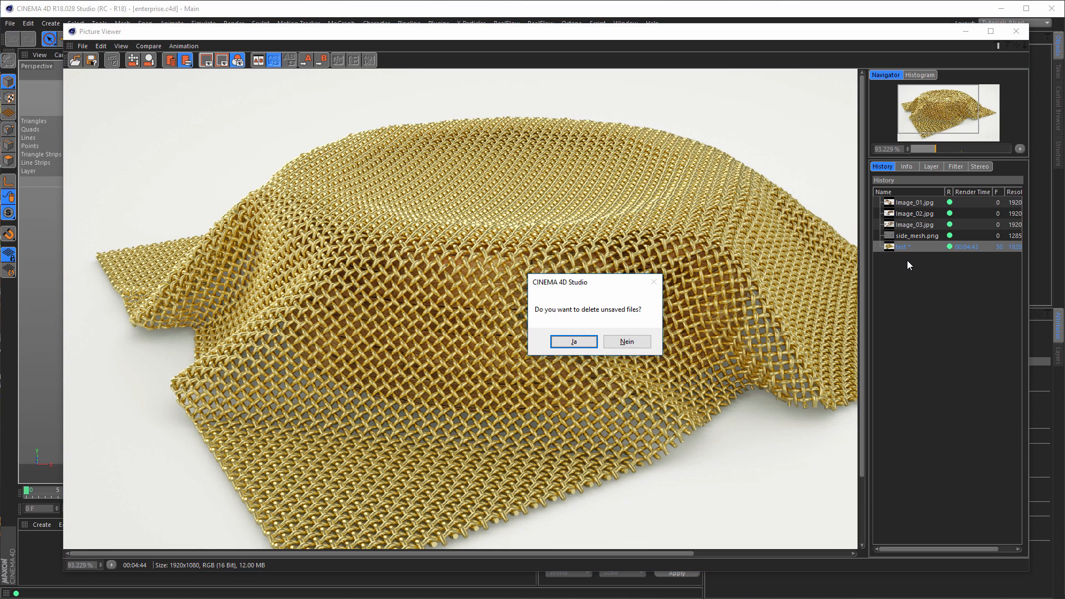
{"action": "key", "text": "Return"}
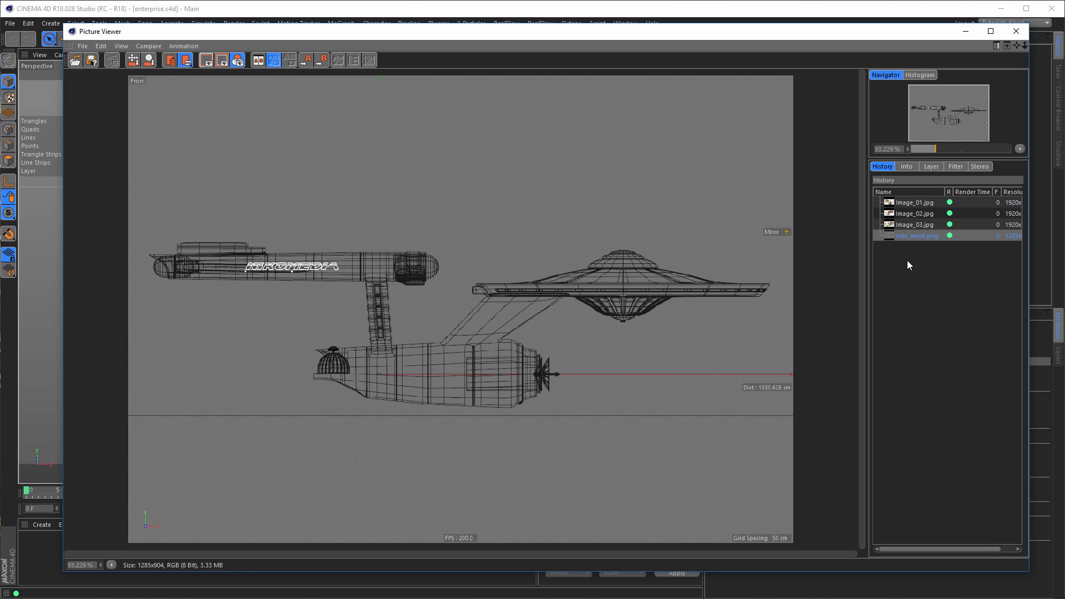
Examine the ship's hull and saucer in image_01.jpg and image_02.jpg at 100% zoom, and close the Picture Viewer
{"action": "left_click", "coordinate": [912, 202]}
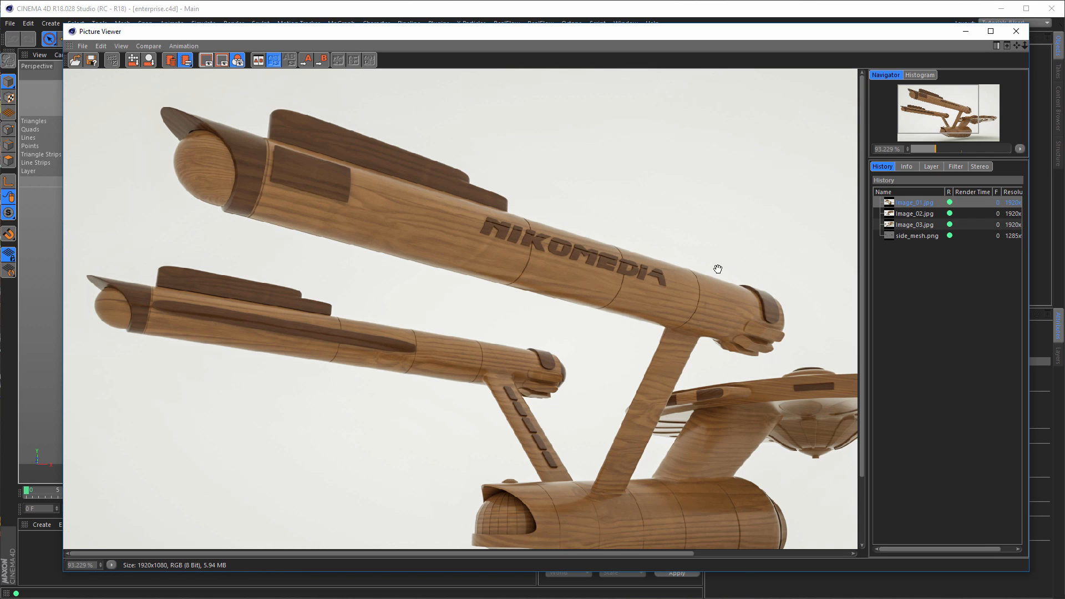
{"action": "left_click_drag", "start_coordinate": [597, 328], "coordinate": [487, 249]}
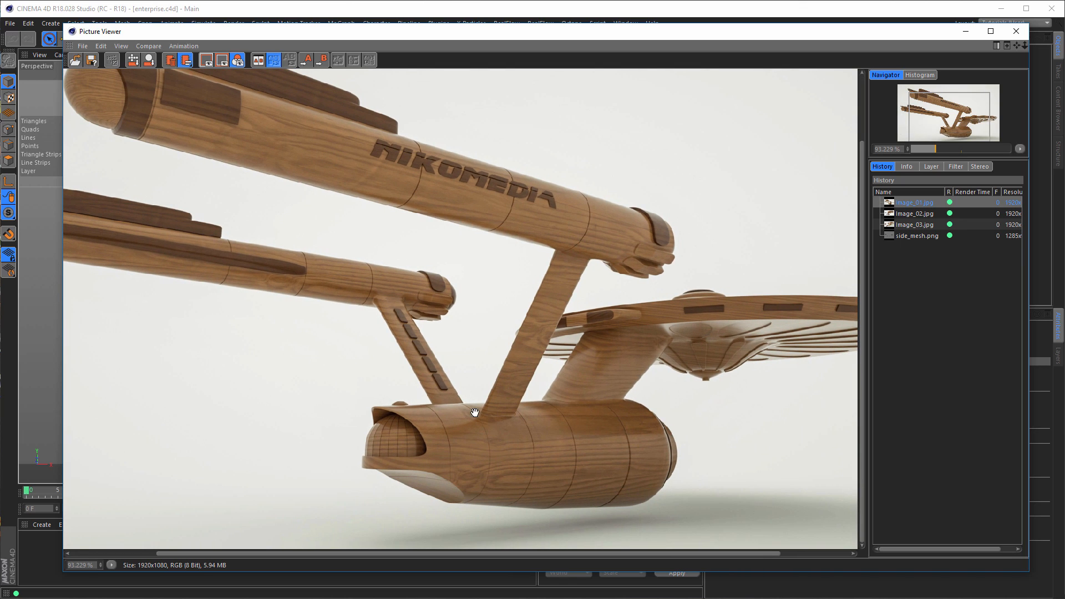
{"action": "left_click", "coordinate": [111, 565]}
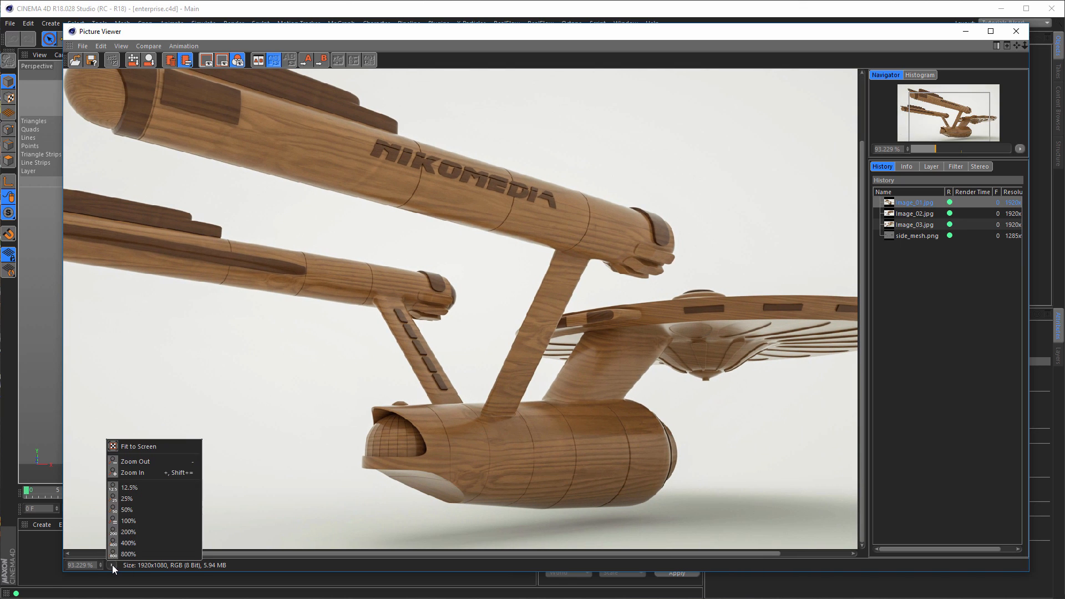
{"action": "left_click", "coordinate": [132, 521]}
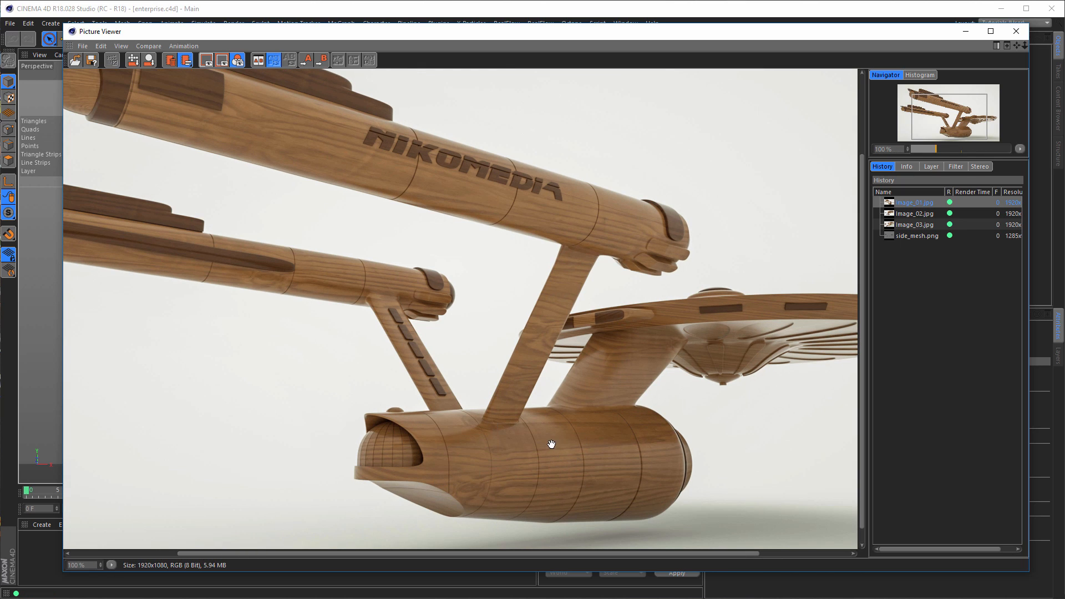
{"action": "left_click_drag", "start_coordinate": [549, 442], "coordinate": [450, 249]}
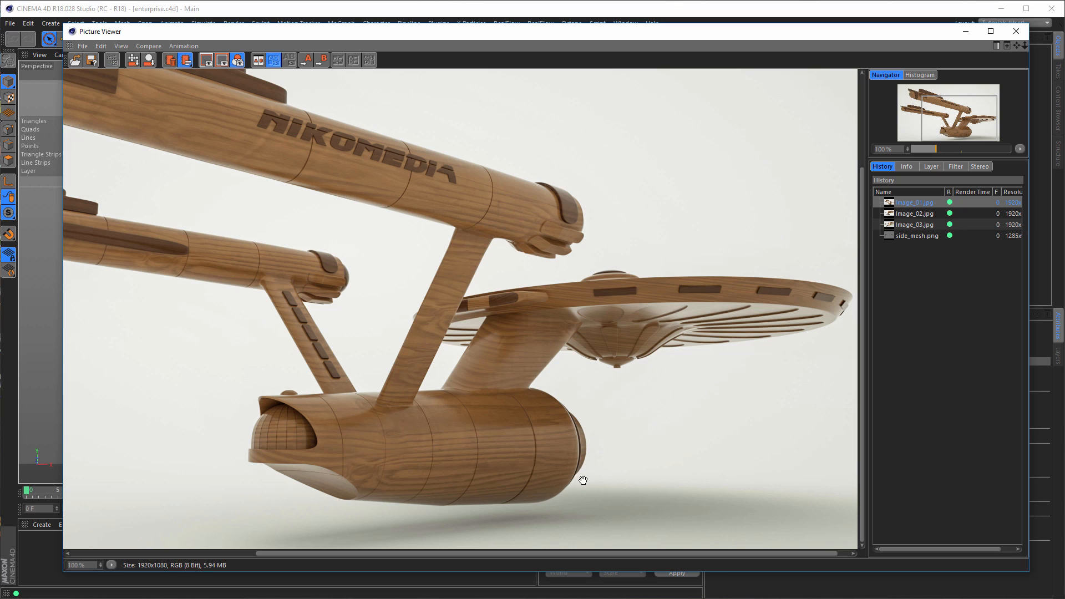
{"action": "left_click", "coordinate": [920, 214]}
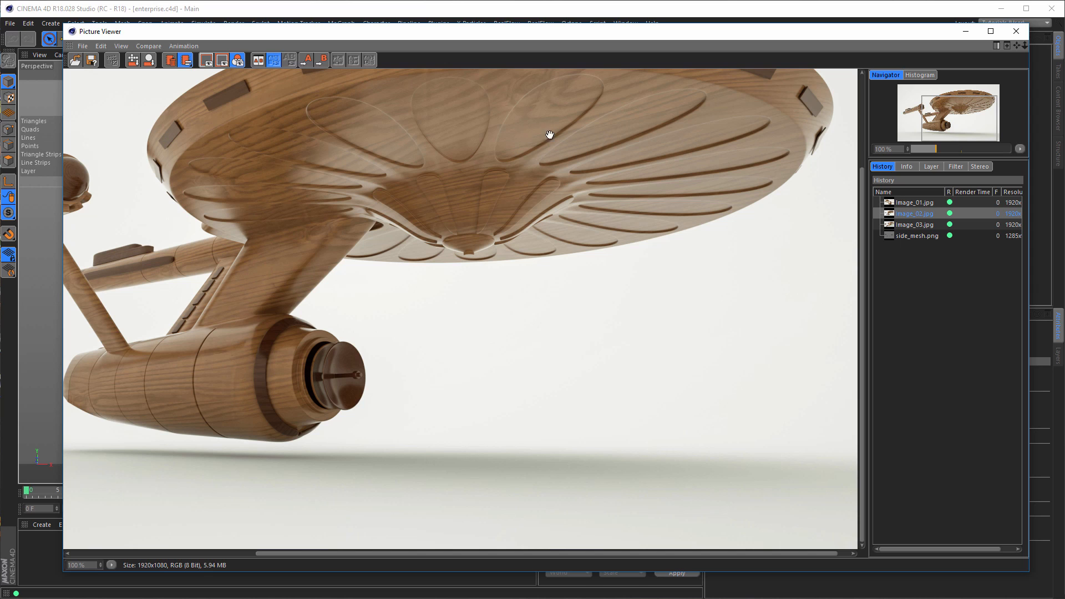
{"action": "left_click", "coordinate": [913, 202]}
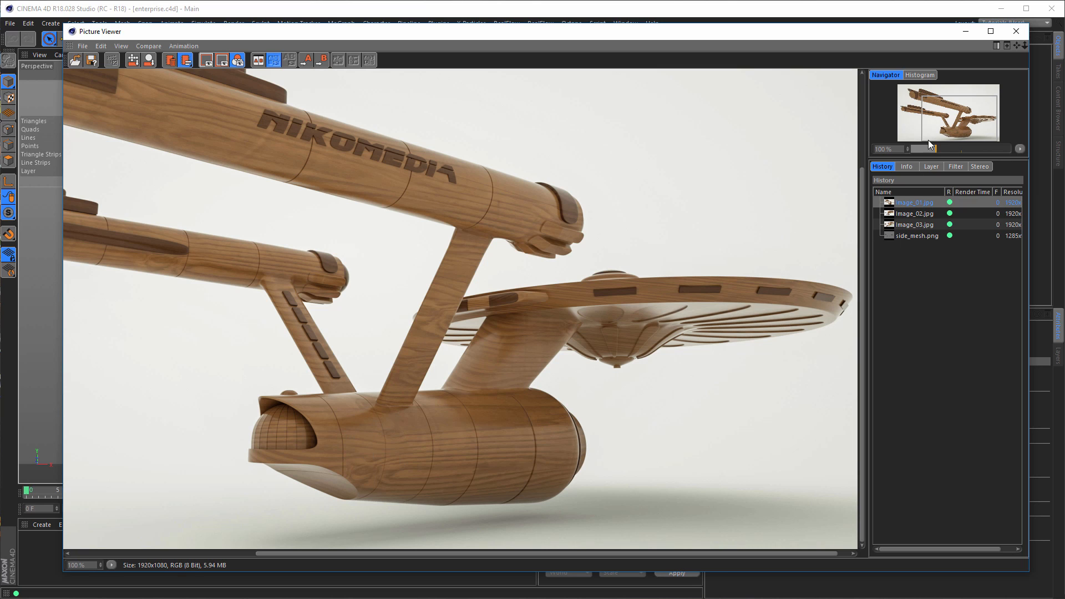
{"action": "left_click", "coordinate": [1015, 32]}
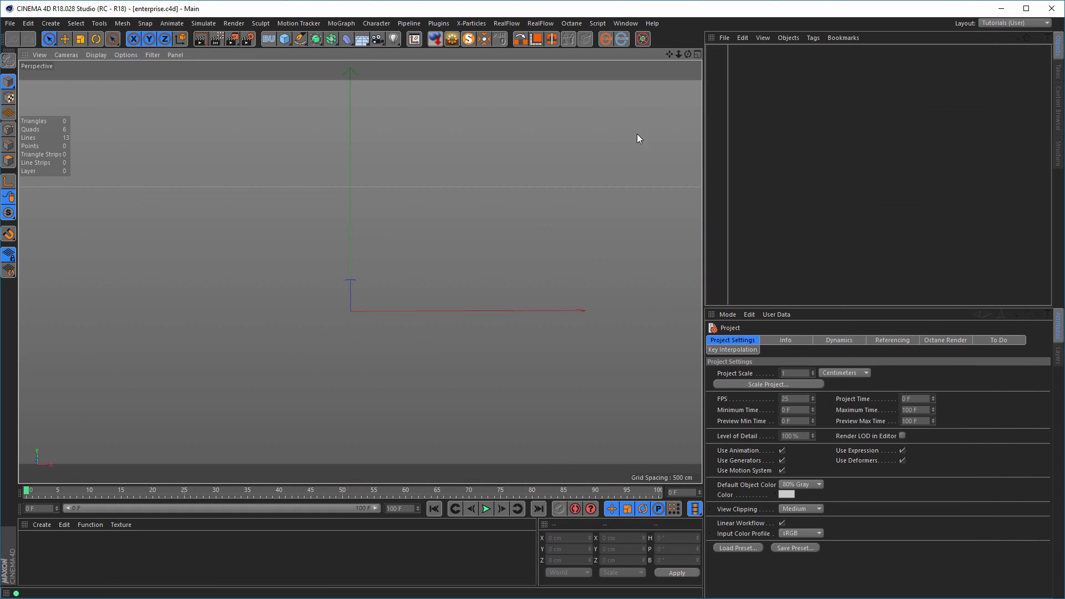
Add a cylinder primitive to the scene and set its orientation to +X
{"action": "left_click", "coordinate": [287, 42]}
{"action": "left_click", "coordinate": [514, 64]}
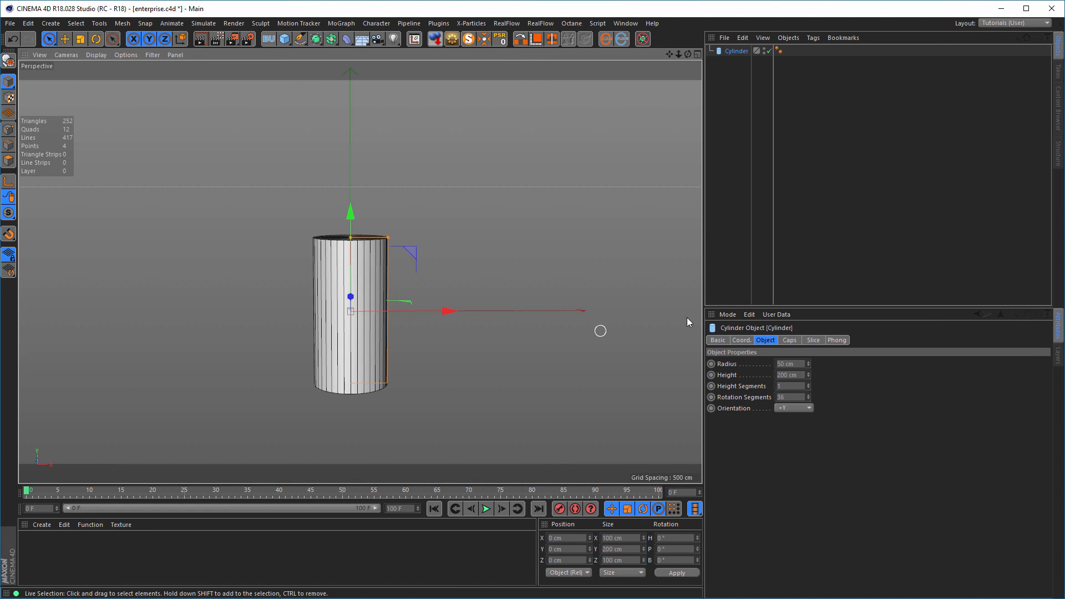
{"action": "left_click", "coordinate": [790, 407]}
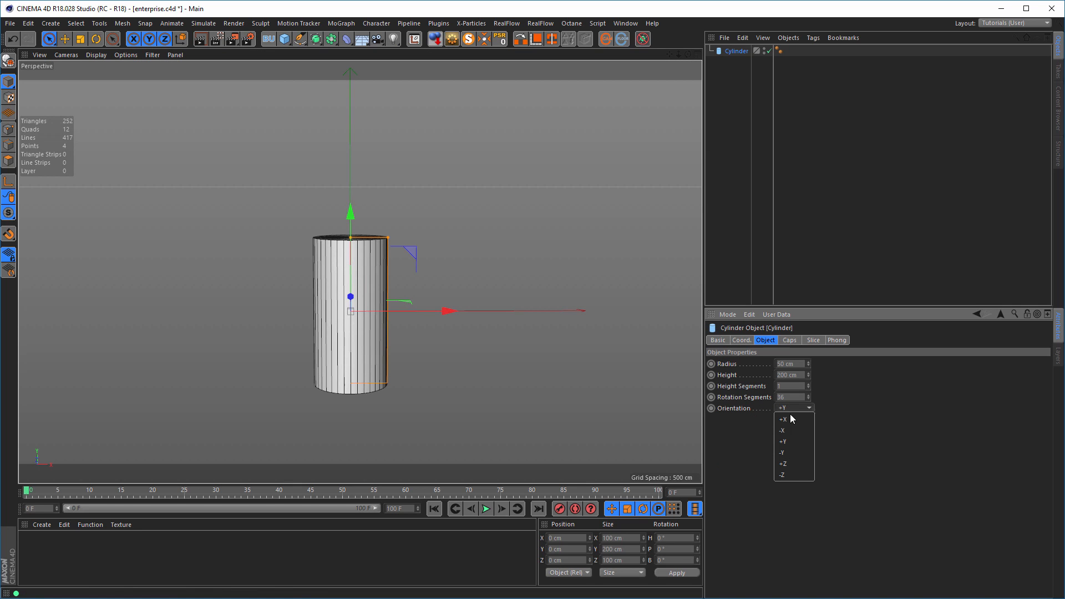
{"action": "left_click", "coordinate": [787, 419]}
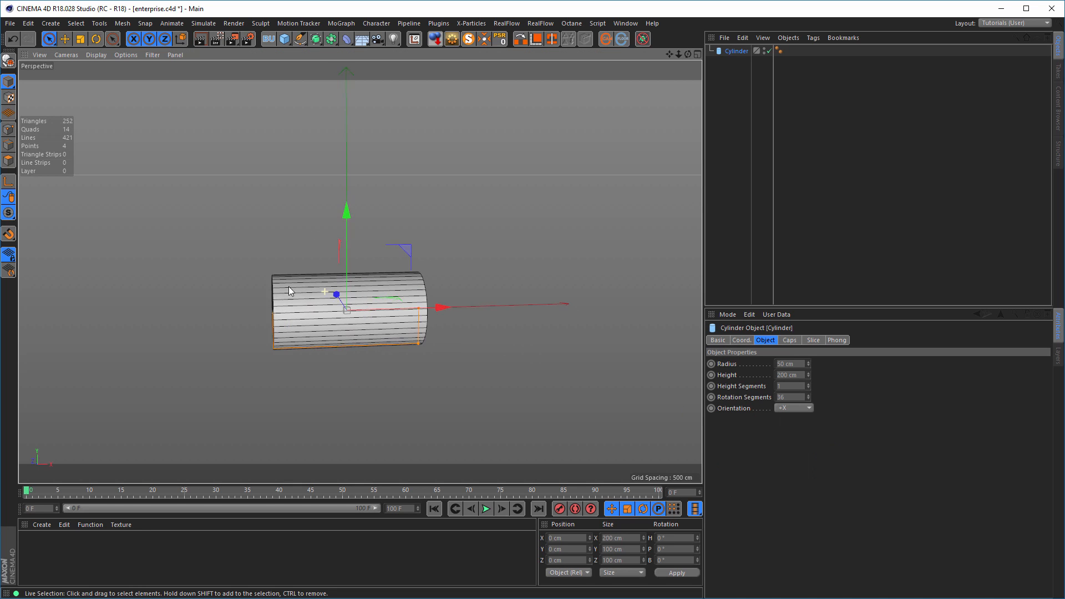
Set the cylinder's height to 300 cm and turn off its caps
{"action": "left_click_drag", "start_coordinate": [289, 286], "coordinate": [473, 272], "text": "alt"}
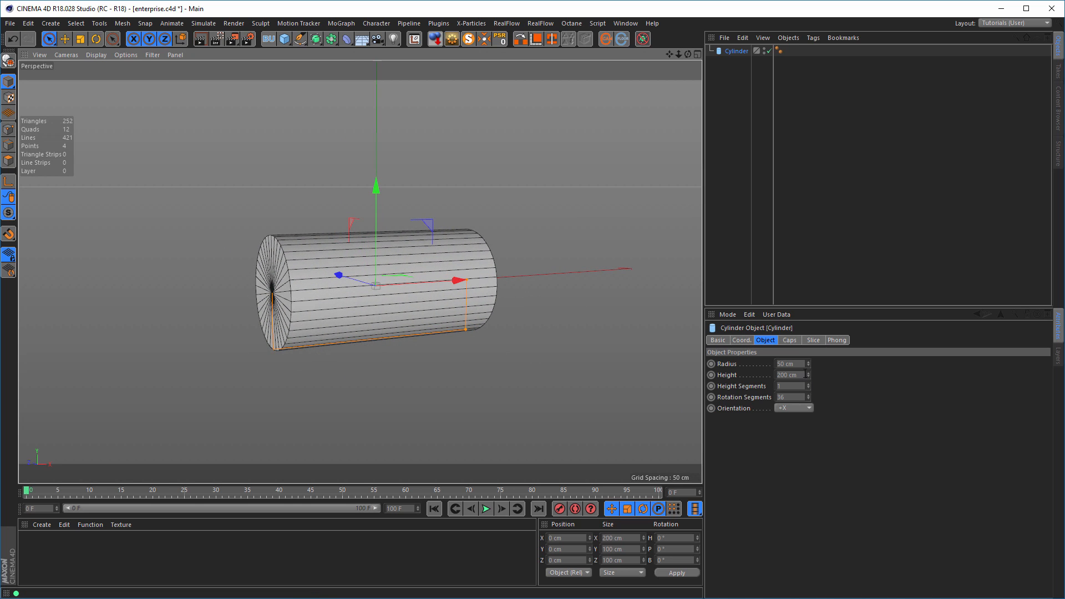
{"action": "left_click", "coordinate": [804, 375]}
{"action": "type", "text": "300"}
{"action": "key", "text": "Return"}
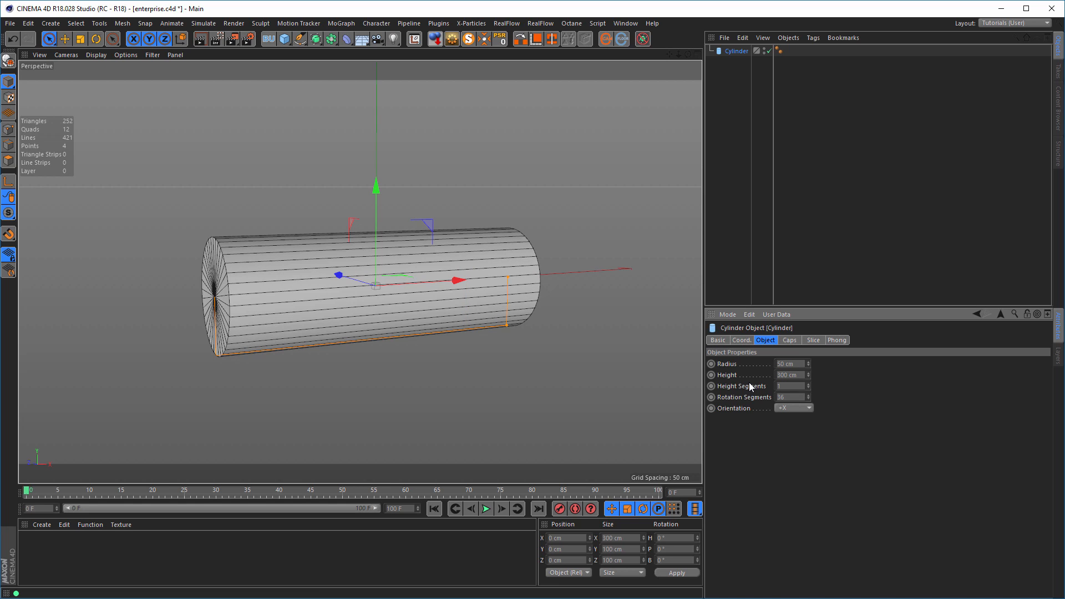
{"action": "left_click", "coordinate": [790, 342]}
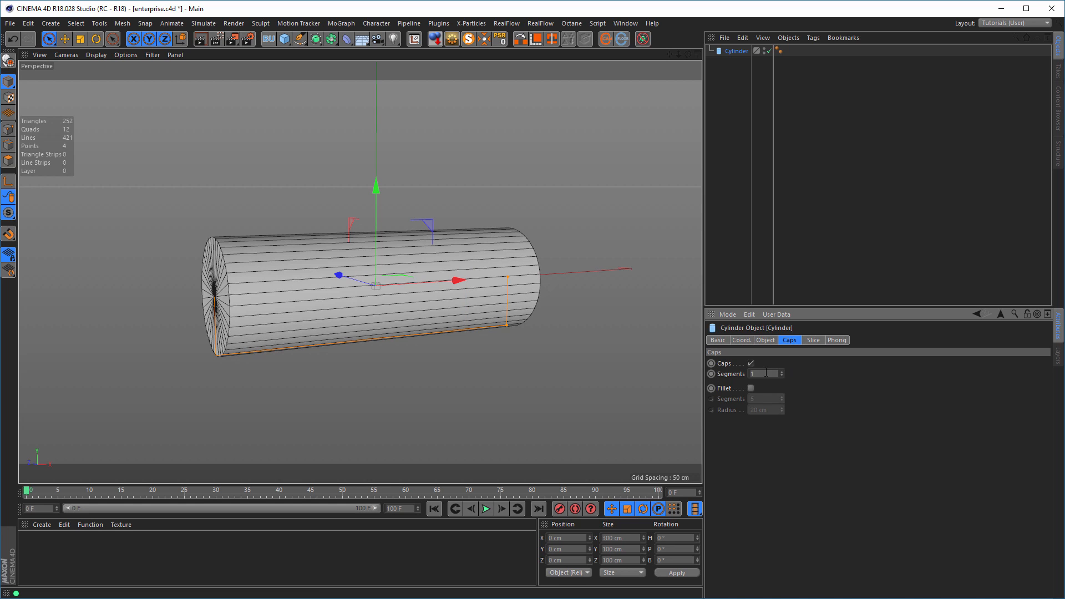
{"action": "left_click", "coordinate": [752, 363]}
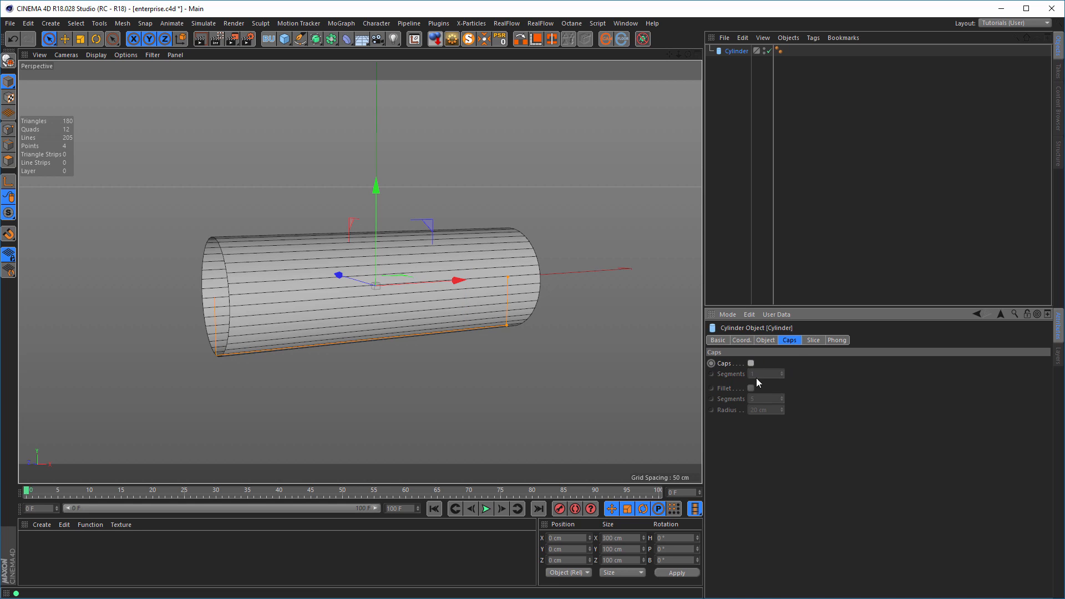
{"action": "left_click", "coordinate": [770, 341]}
Set the cylinder's rotation segments to 10
{"action": "left_click_drag", "start_coordinate": [421, 303], "coordinate": [376, 296], "text": "alt"}
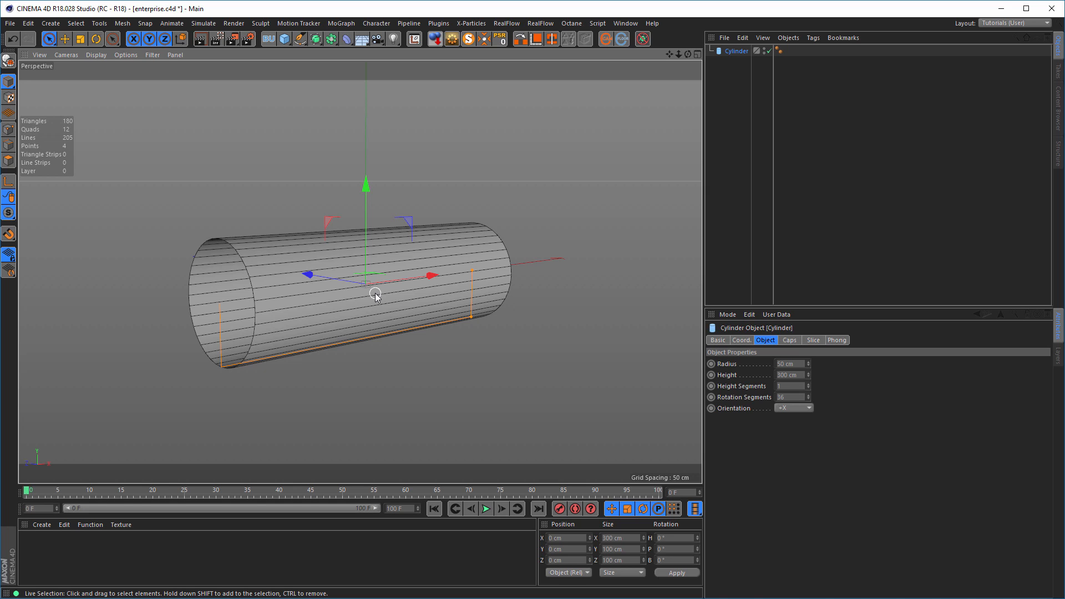
{"action": "left_click_drag", "start_coordinate": [427, 284], "coordinate": [442, 253], "text": "alt"}
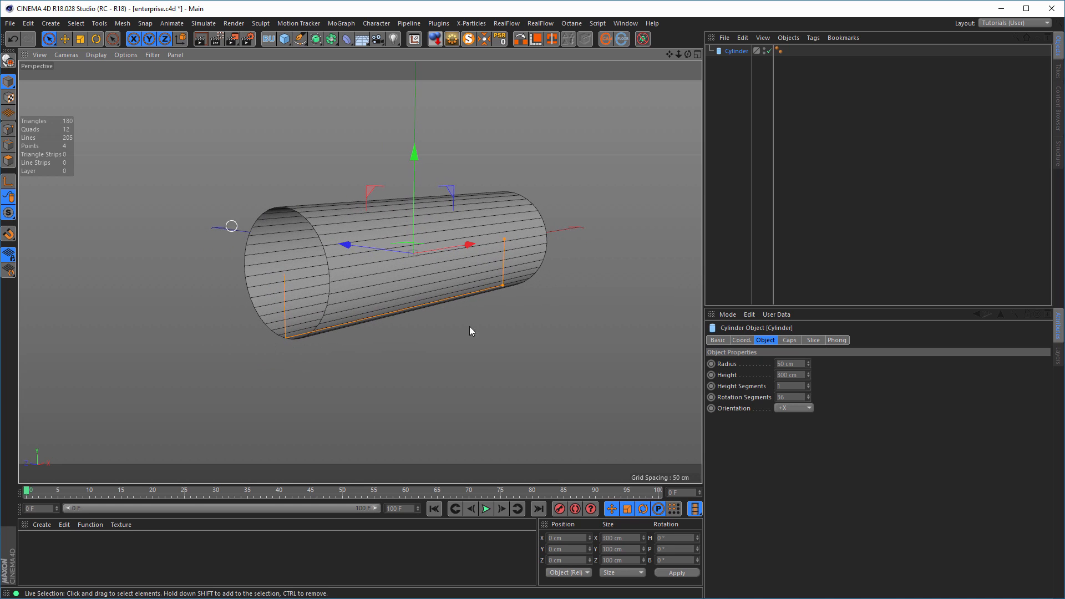
{"action": "left_click", "coordinate": [782, 397]}
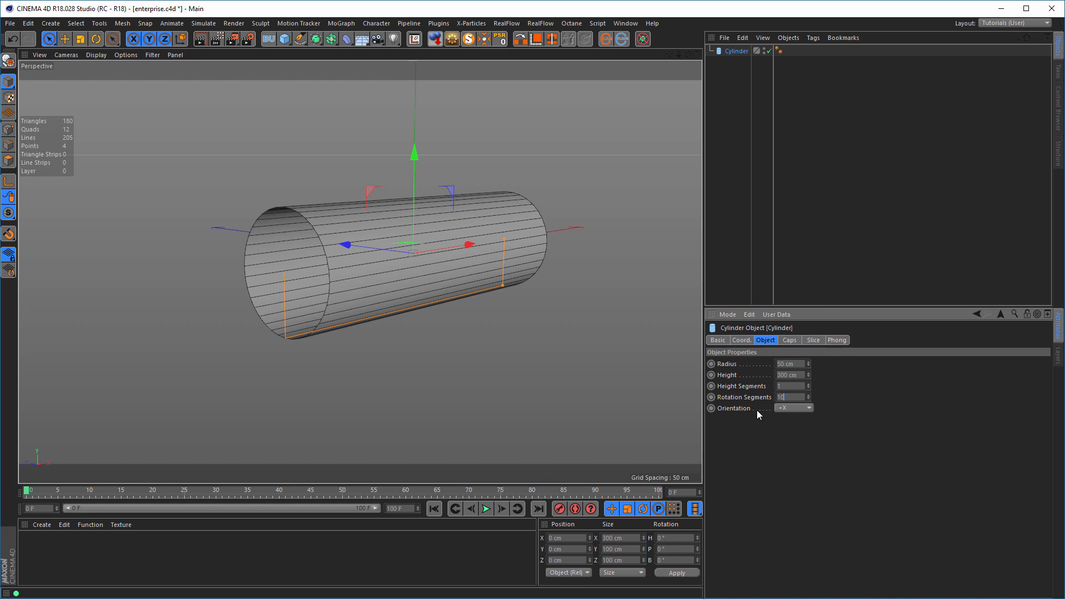
{"action": "type", "text": "10"}
{"action": "key", "text": "Return"}
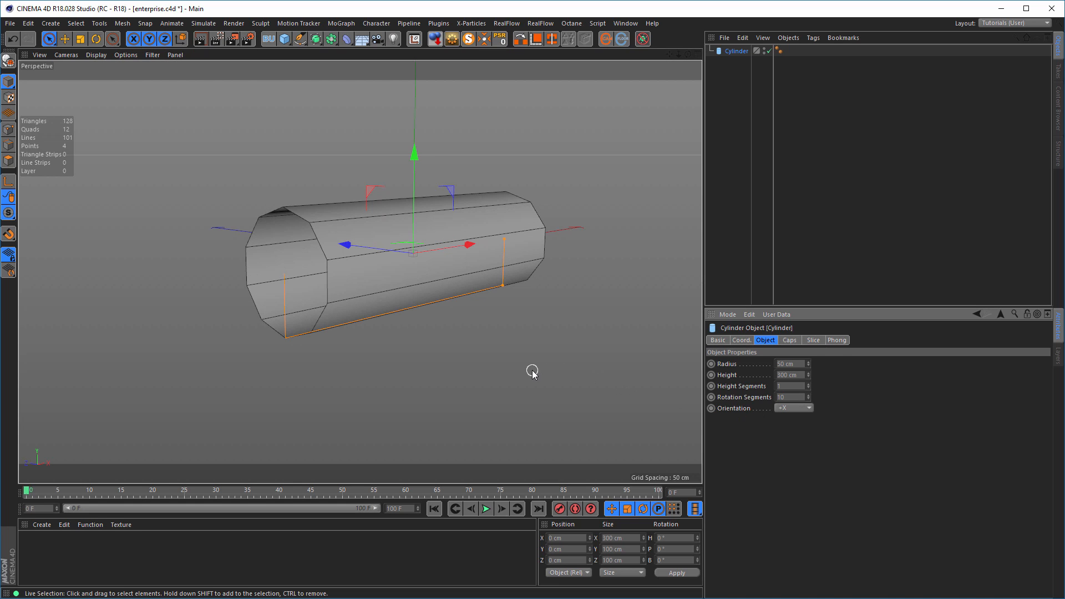
Switch to the maximized Right view and set its display to wireframe so the cylinder's actual segments are drawn
{"action": "middle_click", "coordinate": [375, 342]}
{"action": "middle_click", "coordinate": [214, 333]}
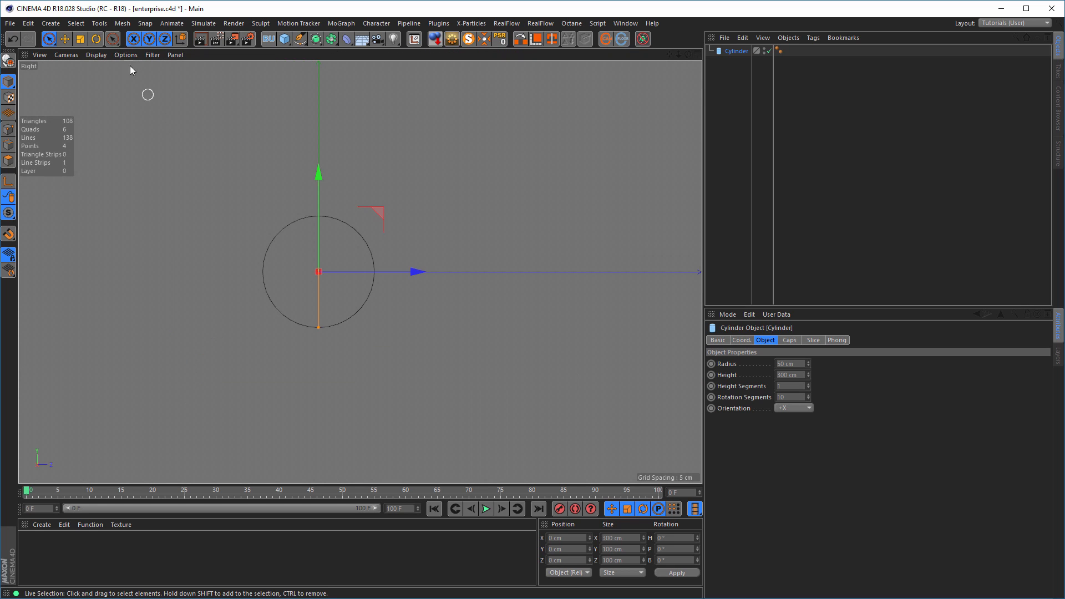
{"action": "left_click", "coordinate": [95, 54]}
{"action": "left_click", "coordinate": [109, 163]}
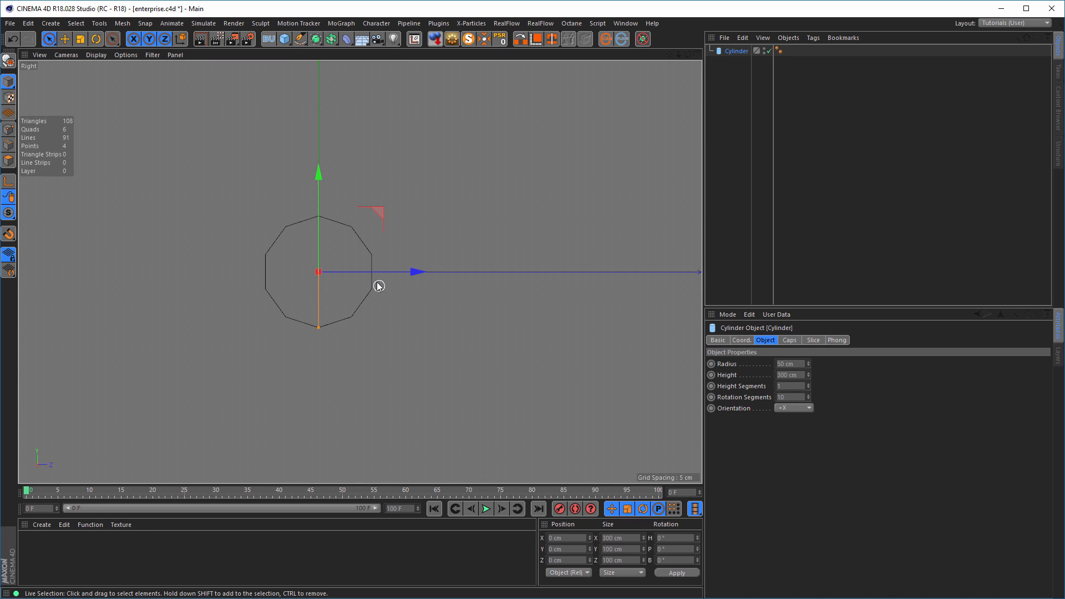
Increase the cylinder's rotation segments to 13 while checking its profile in the Right view
{"action": "scroll", "coordinate": [378, 286], "scroll_direction": "up", "scroll_amount": 5}
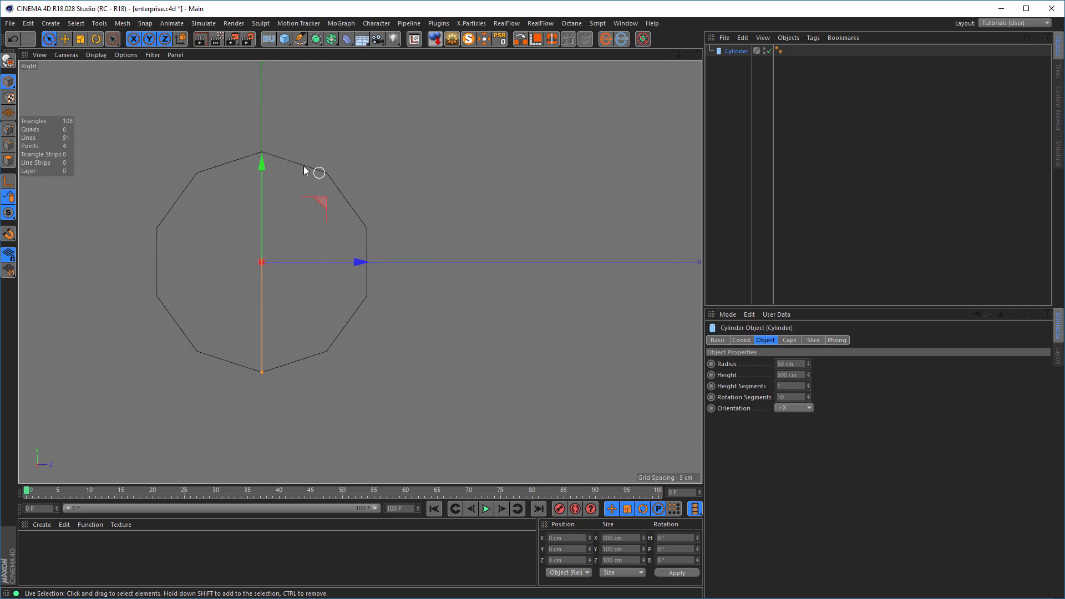
{"action": "left_click", "coordinate": [809, 395]}
{"action": "left_click", "coordinate": [808, 395]}
{"action": "left_click", "coordinate": [808, 394]}
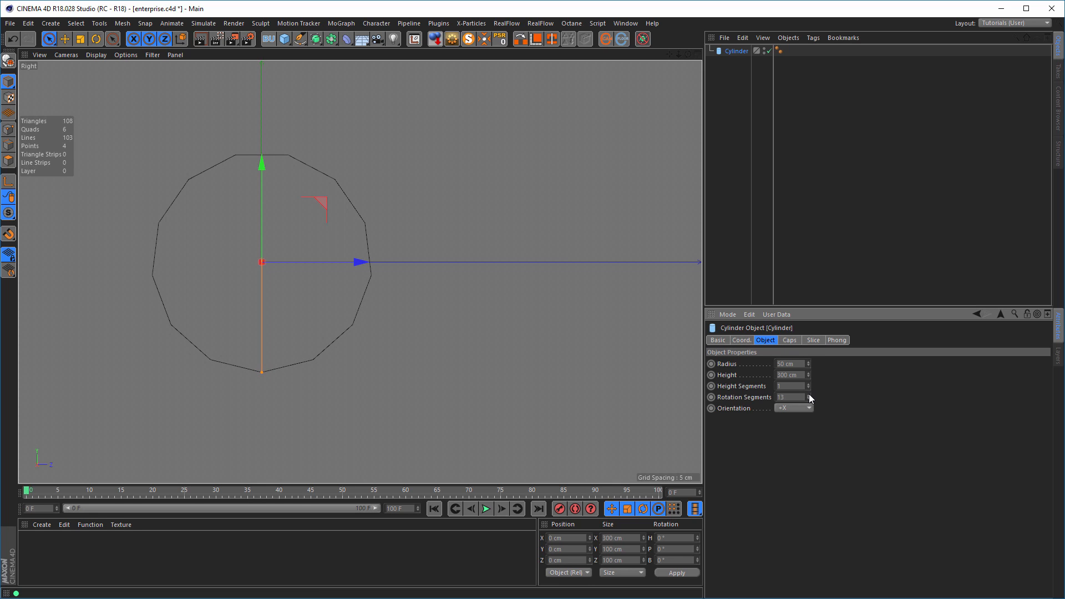
Increase the cylinder's rotation segments to 14 and check the result in the maximized Perspective view
{"action": "left_click", "coordinate": [809, 395]}
{"action": "middle_click", "coordinate": [411, 285]}
{"action": "middle_click", "coordinate": [270, 230]}
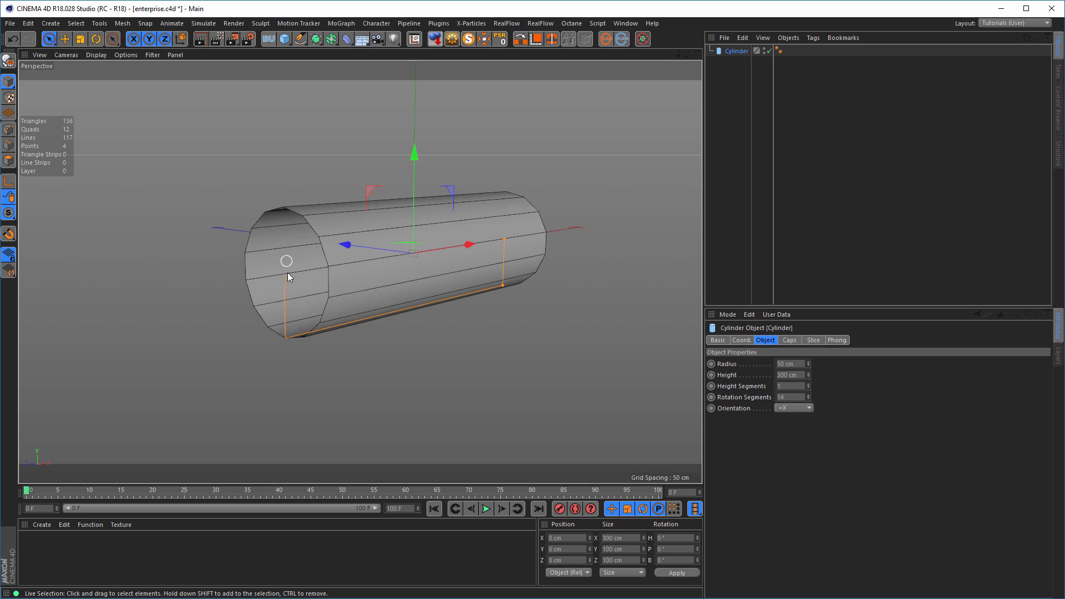
{"action": "scroll", "coordinate": [371, 274], "scroll_direction": "up", "scroll_amount": 5}
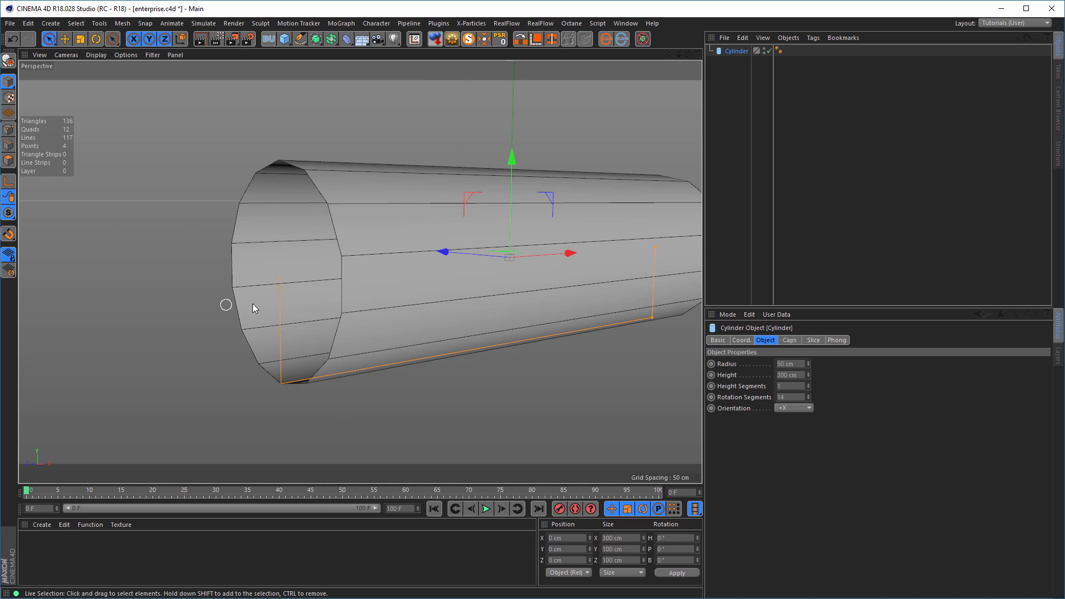
Examine the rear opening of the lower hull in the reference render Image_01.jpg in the Picture Viewer
{"action": "key", "text": "shift+F6"}
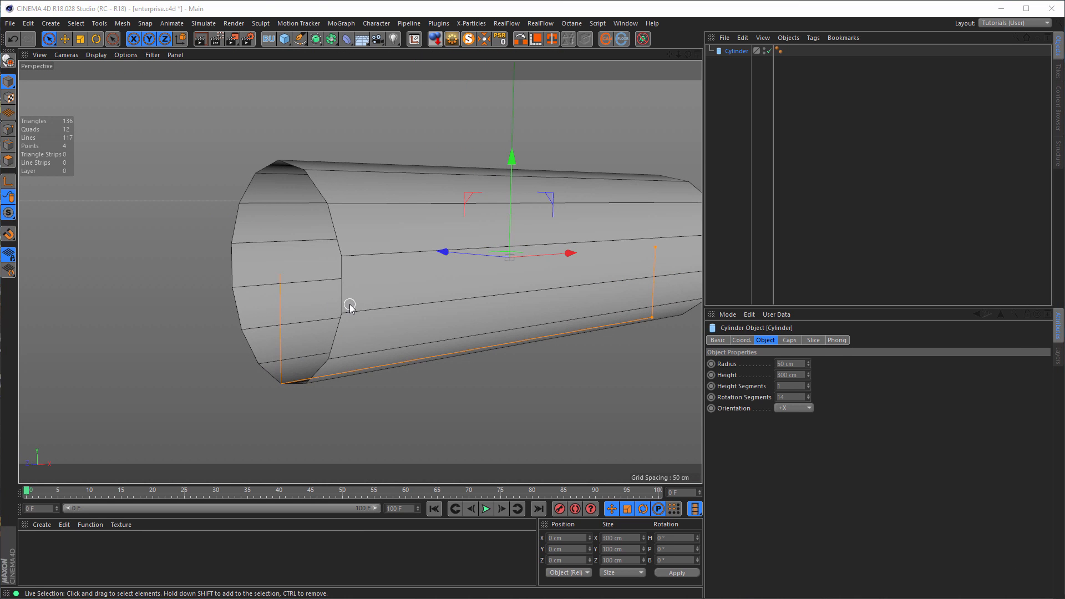
{"action": "left_click_drag", "start_coordinate": [552, 536], "coordinate": [495, 428]}
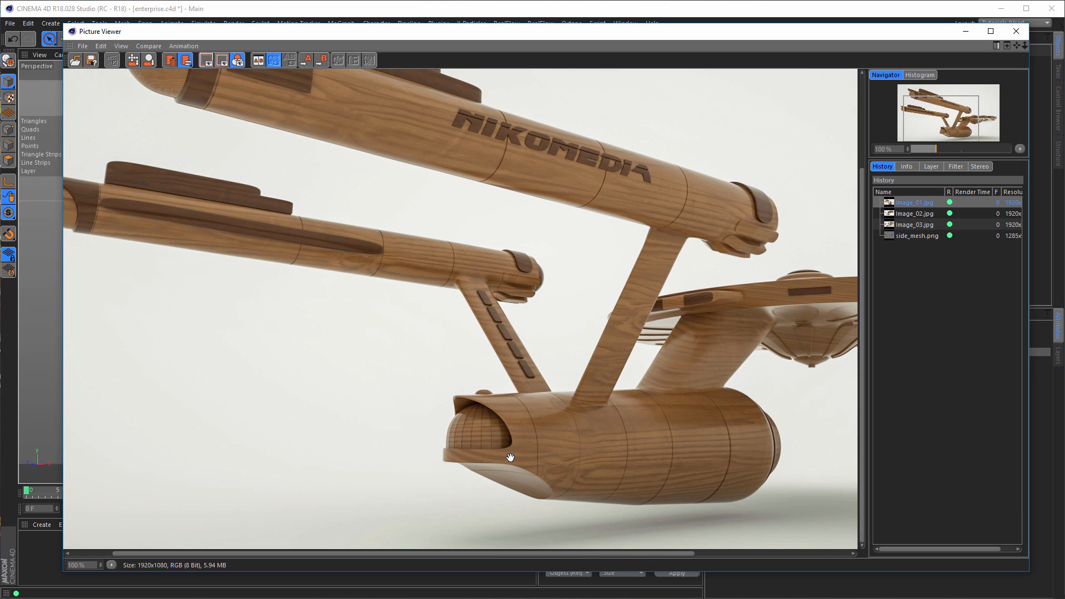
{"action": "scroll", "coordinate": [476, 457], "scroll_direction": "up", "scroll_amount": 2}
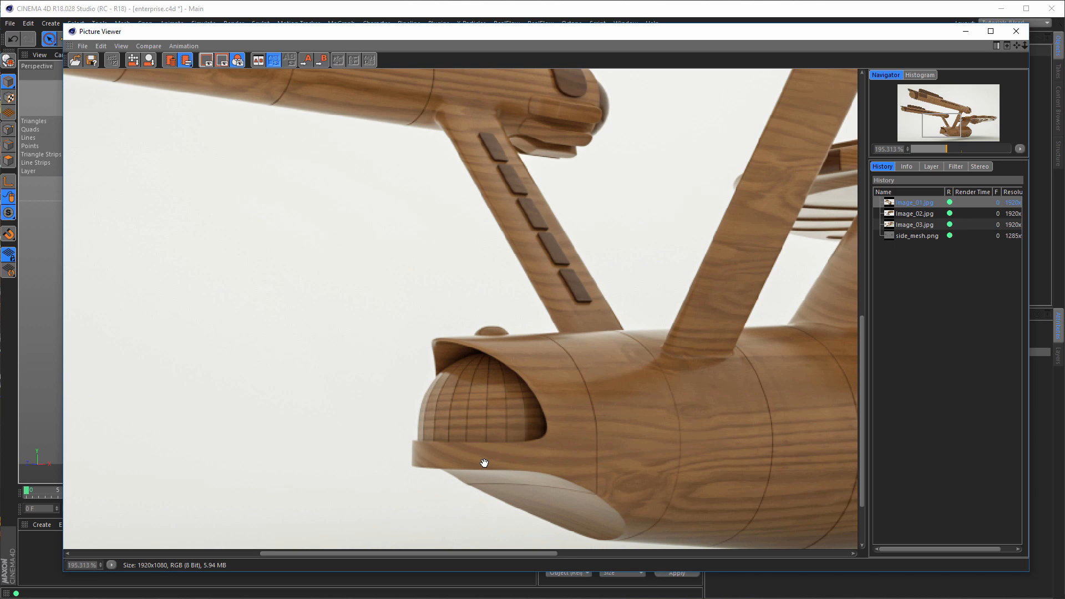
{"action": "left_click", "coordinate": [1014, 31]}
Create a hidden null named Backup and store a copy of the parametric cylinder inside it, collapsed
{"action": "left_click_drag", "start_coordinate": [413, 314], "coordinate": [269, 278], "text": "alt"}
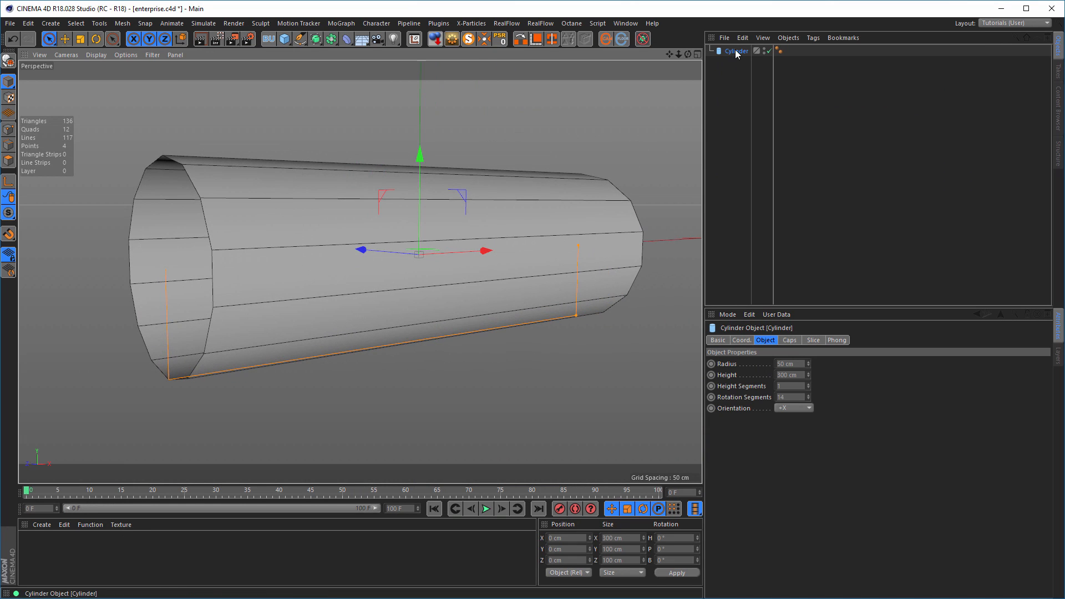
{"action": "left_click", "coordinate": [269, 39]}
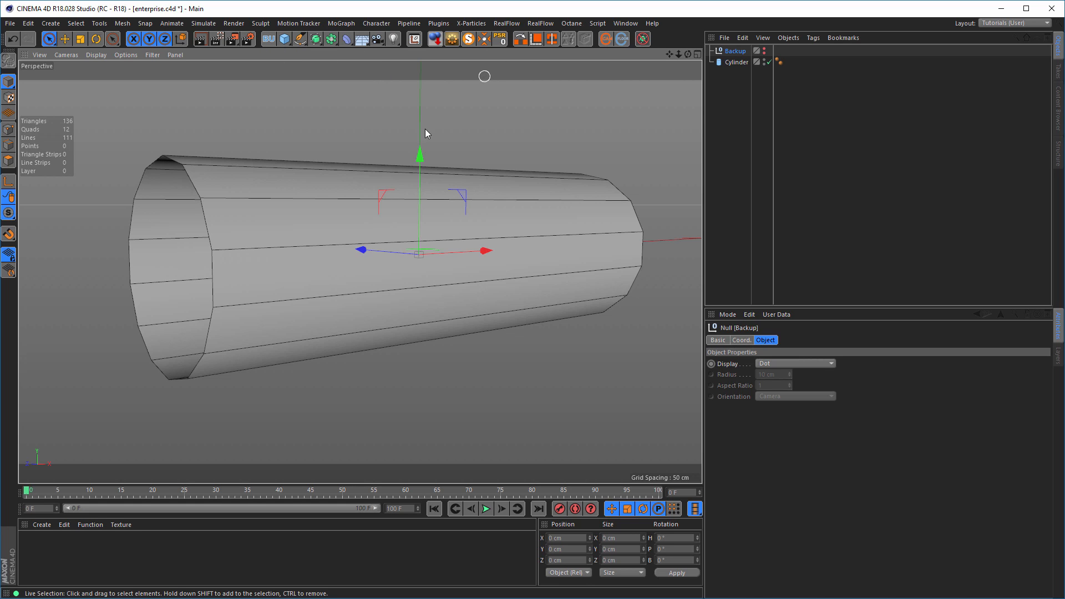
{"action": "left_click", "coordinate": [735, 62]}
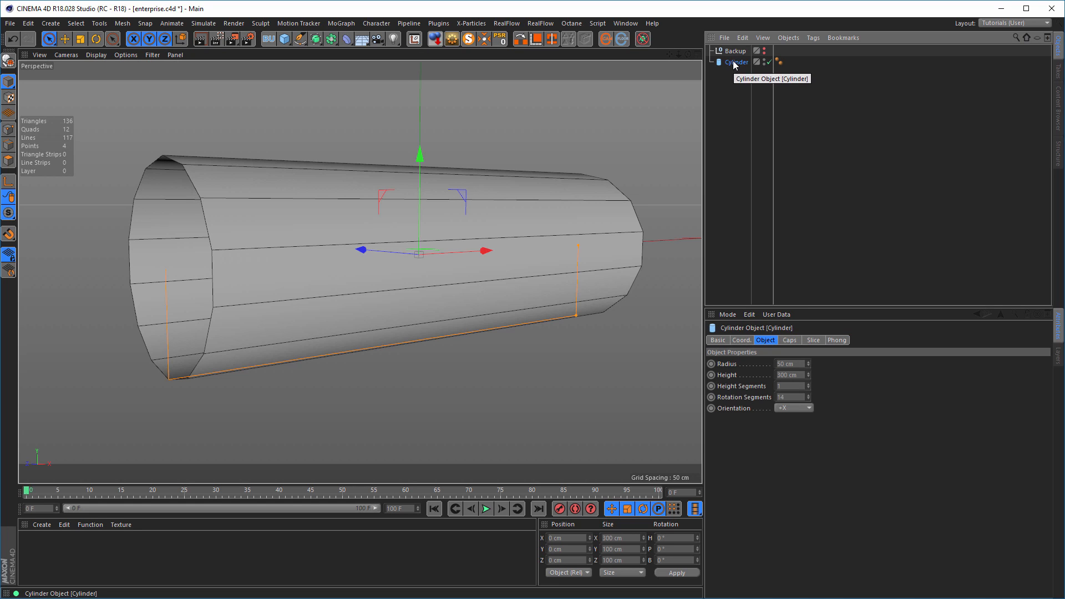
{"action": "left_click_drag", "start_coordinate": [731, 63], "coordinate": [735, 51], "text": "ctrl"}
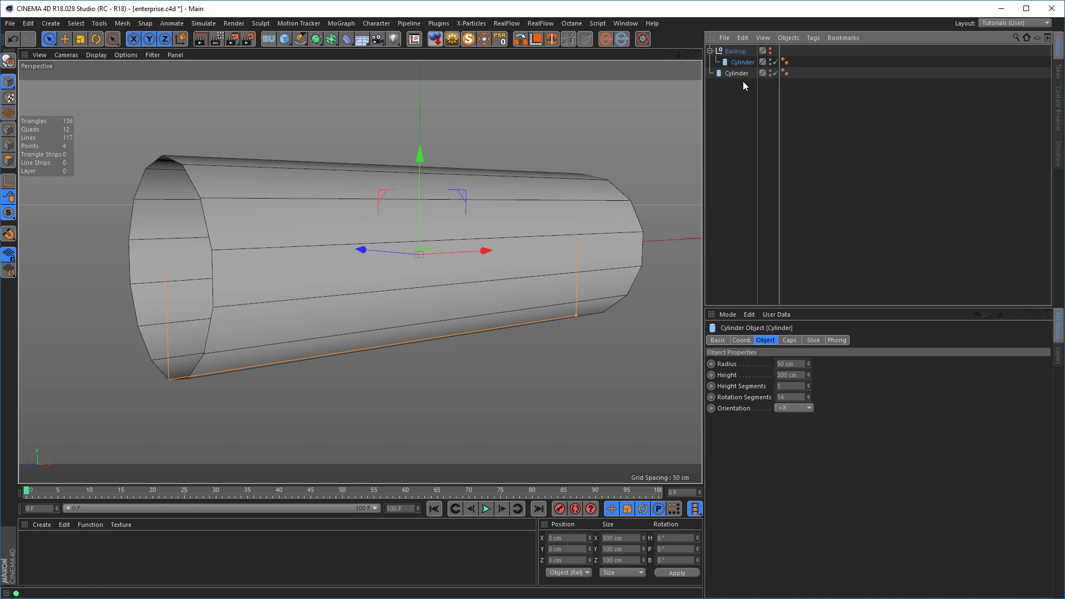
{"action": "left_click", "coordinate": [710, 51]}
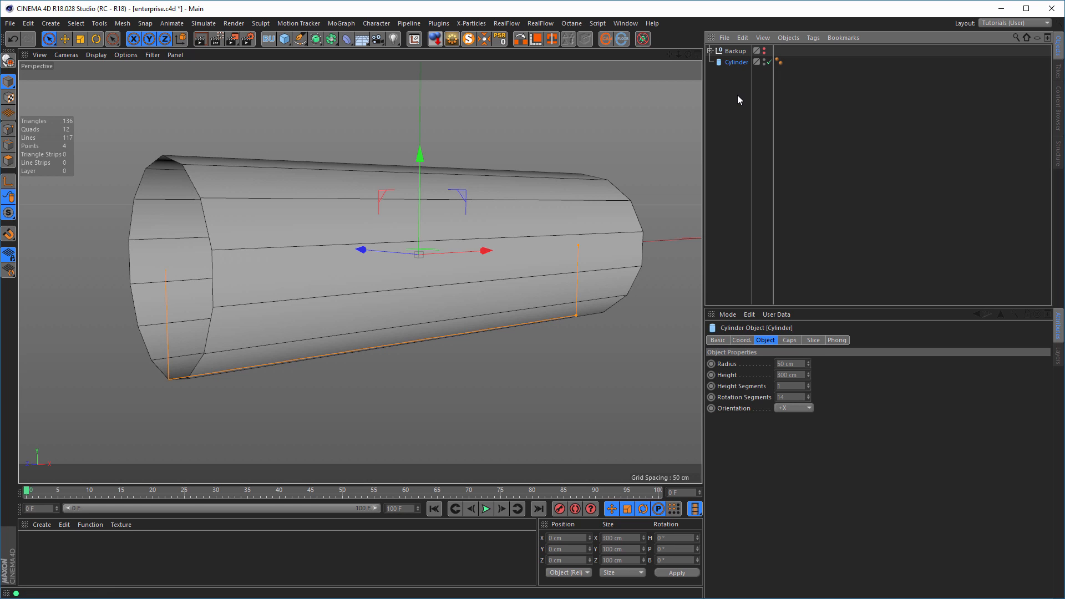
Make the working cylinder editable and inspect the polygon mesh in the Front and Perspective views
{"action": "key", "text": "c"}
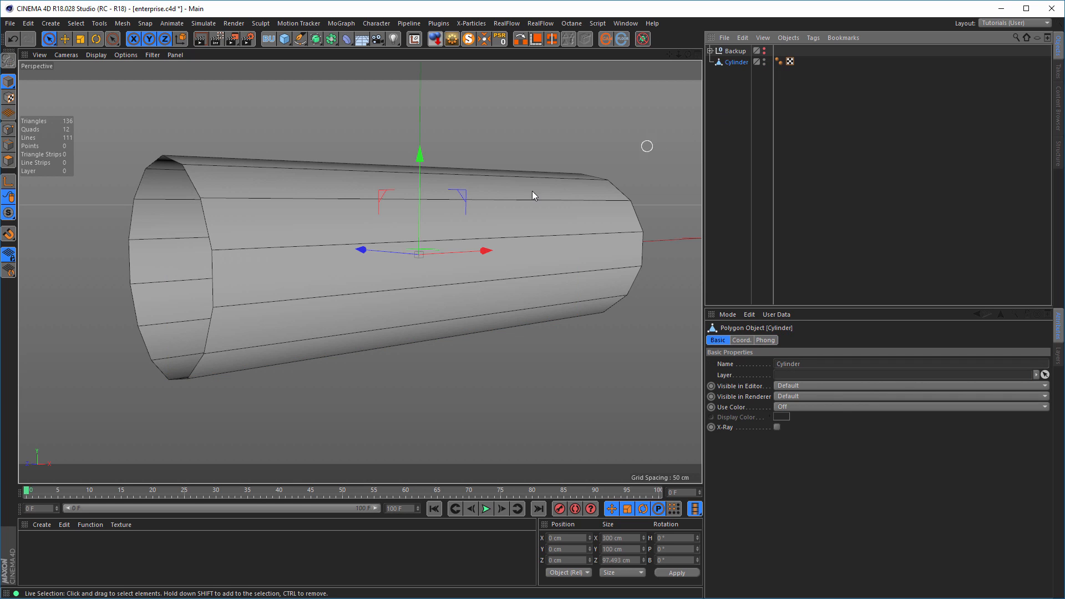
{"action": "mouse_move", "coordinate": [409, 209]}
{"action": "left_mouse_down", "text": "alt"}
{"action": "mouse_move", "coordinate": [431, 214]}
{"action": "mouse_move", "coordinate": [411, 214]}
{"action": "left_mouse_up", "text": "alt"}
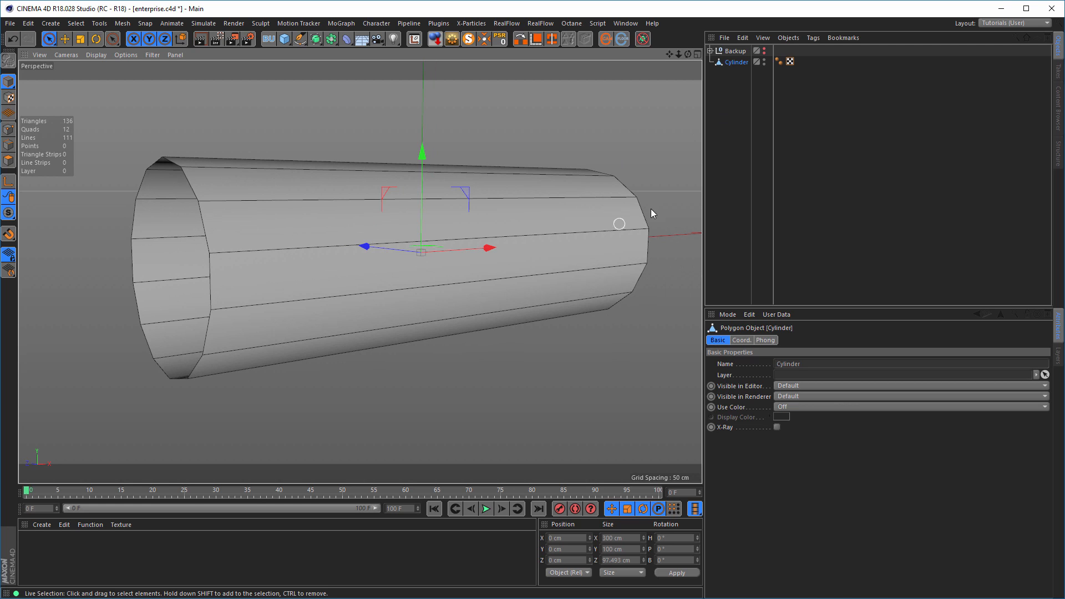
{"action": "middle_click", "coordinate": [556, 244]}
{"action": "middle_click", "coordinate": [447, 354]}
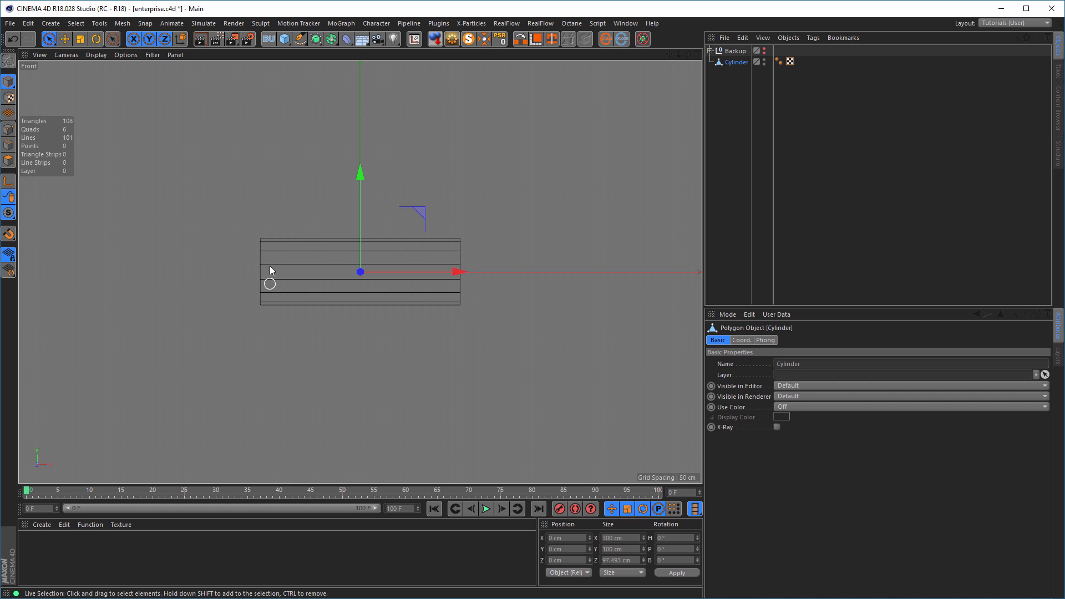
{"action": "middle_click", "coordinate": [474, 320]}
{"action": "middle_click", "coordinate": [304, 245]}
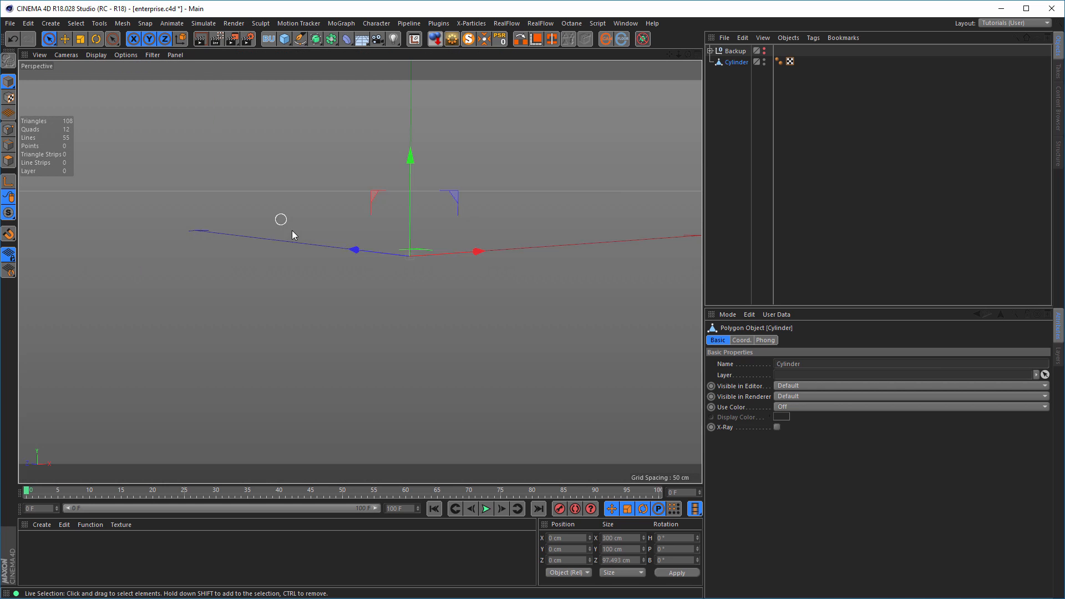
{"action": "left_click_drag", "start_coordinate": [292, 231], "coordinate": [284, 277], "text": "alt"}
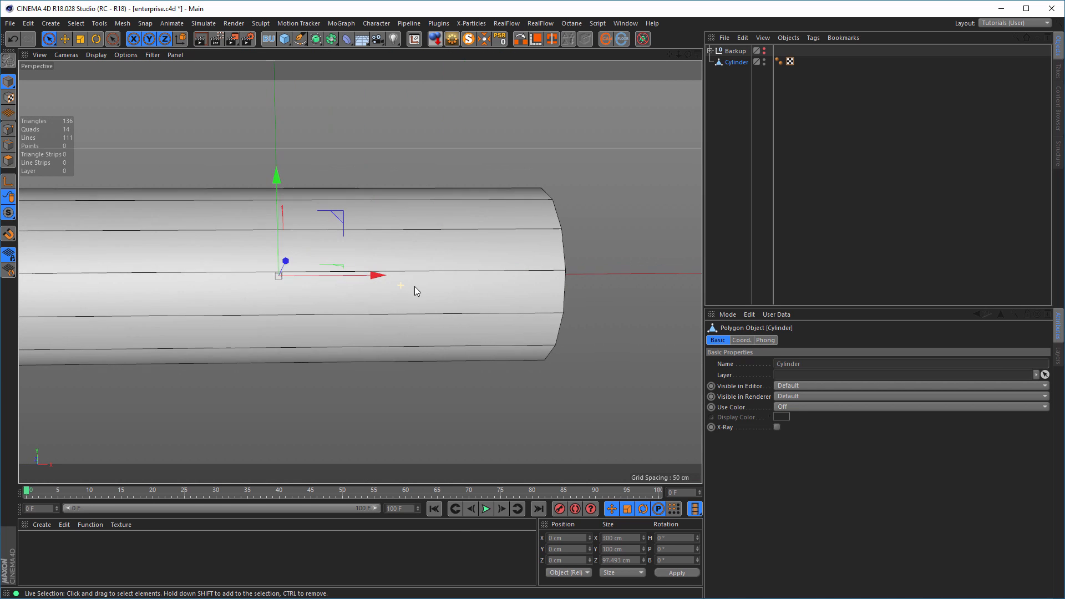
Rectangle-select all points of the cylinder's +X end ring and scale them up to a height of 130 cm
{"action": "left_click", "coordinate": [8, 130]}
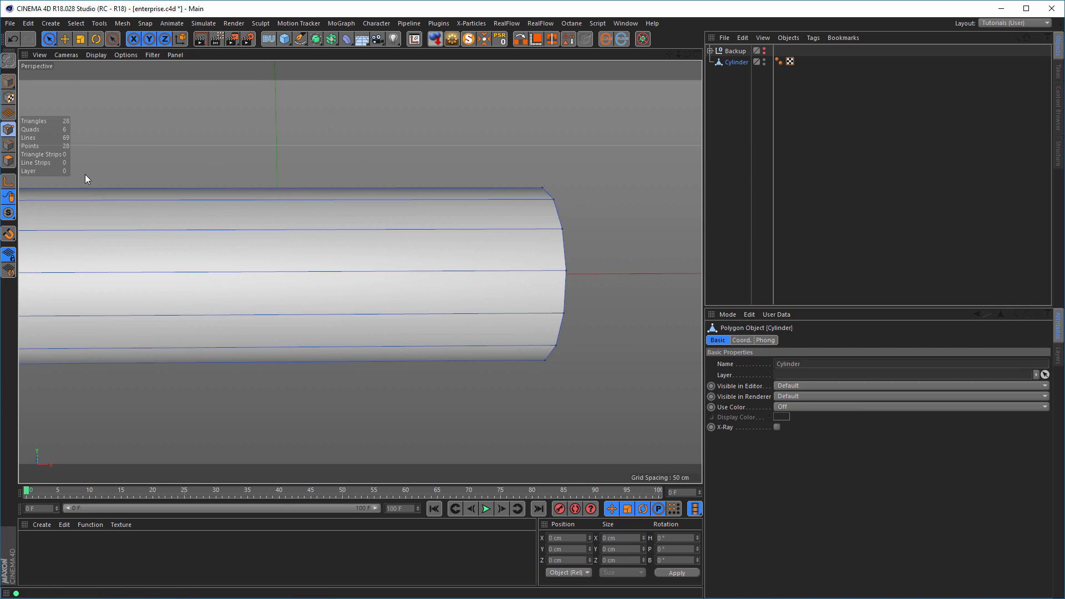
{"action": "left_click_drag", "start_coordinate": [49, 38], "coordinate": [90, 75]}
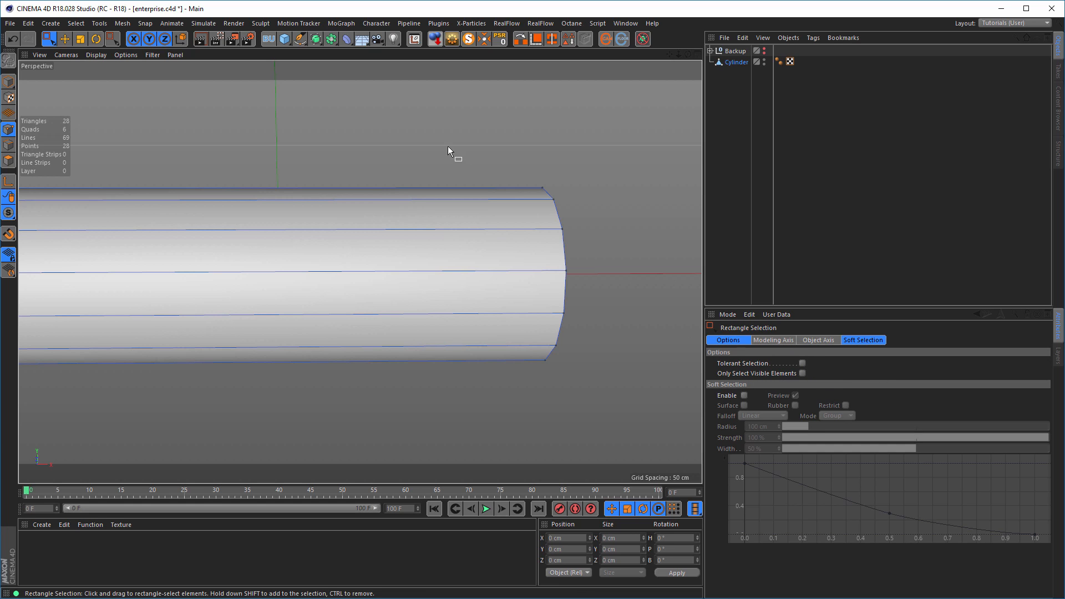
{"action": "left_click_drag", "start_coordinate": [425, 131], "coordinate": [641, 428]}
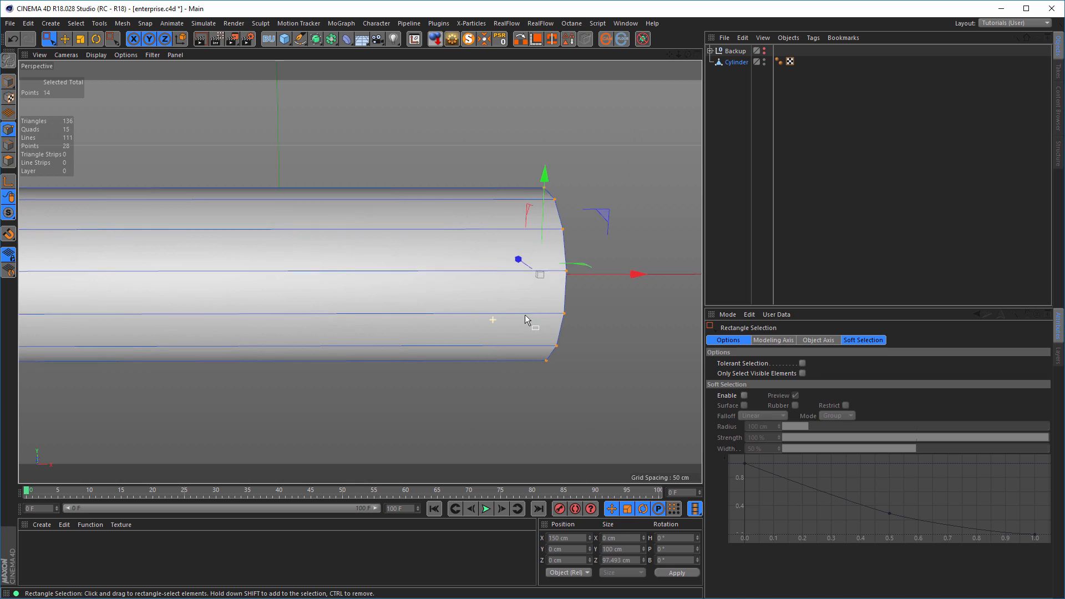
{"action": "left_click_drag", "start_coordinate": [525, 314], "coordinate": [539, 319], "text": "alt"}
{"action": "middle_click_drag", "start_coordinate": [540, 320], "coordinate": [363, 337], "text": "alt"}
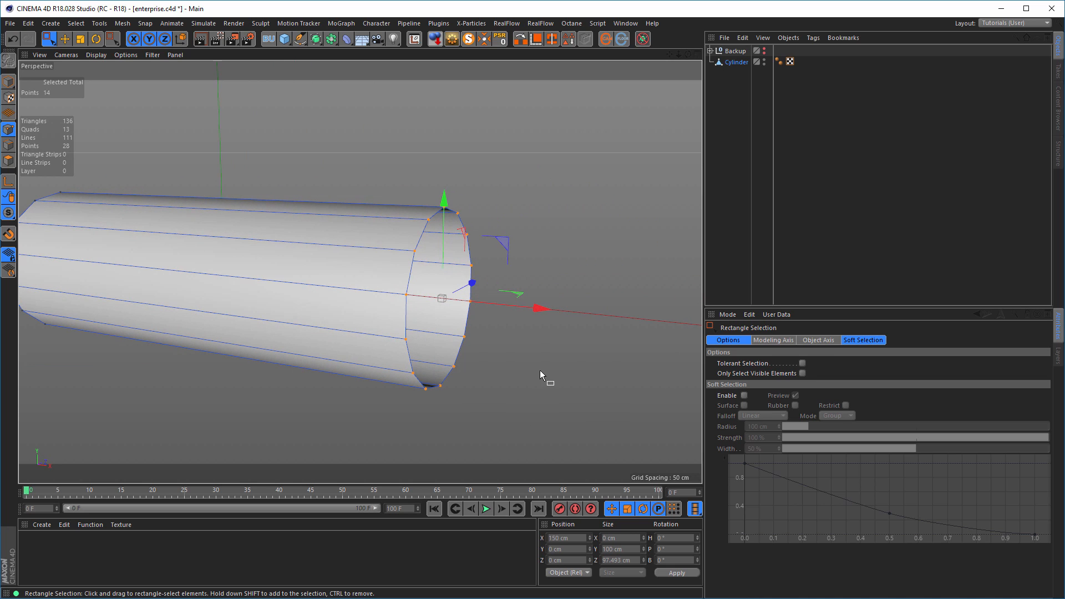
{"action": "key", "text": "t"}
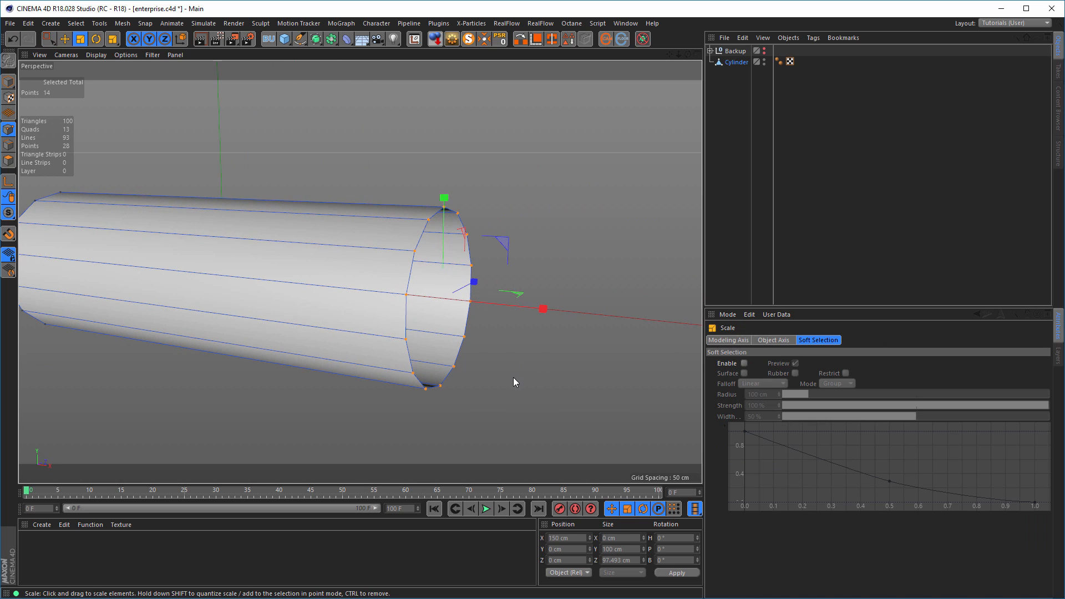
{"action": "left_click_drag", "start_coordinate": [513, 377], "coordinate": [630, 328]}
{"action": "mouse_move", "coordinate": [469, 312]}
{"action": "left_mouse_down", "text": "alt"}
{"action": "mouse_move", "coordinate": [391, 306]}
{"action": "mouse_move", "coordinate": [454, 303]}
{"action": "left_mouse_up", "text": "alt"}
{"action": "middle_click", "coordinate": [456, 311]}
{"action": "middle_click", "coordinate": [486, 399]}
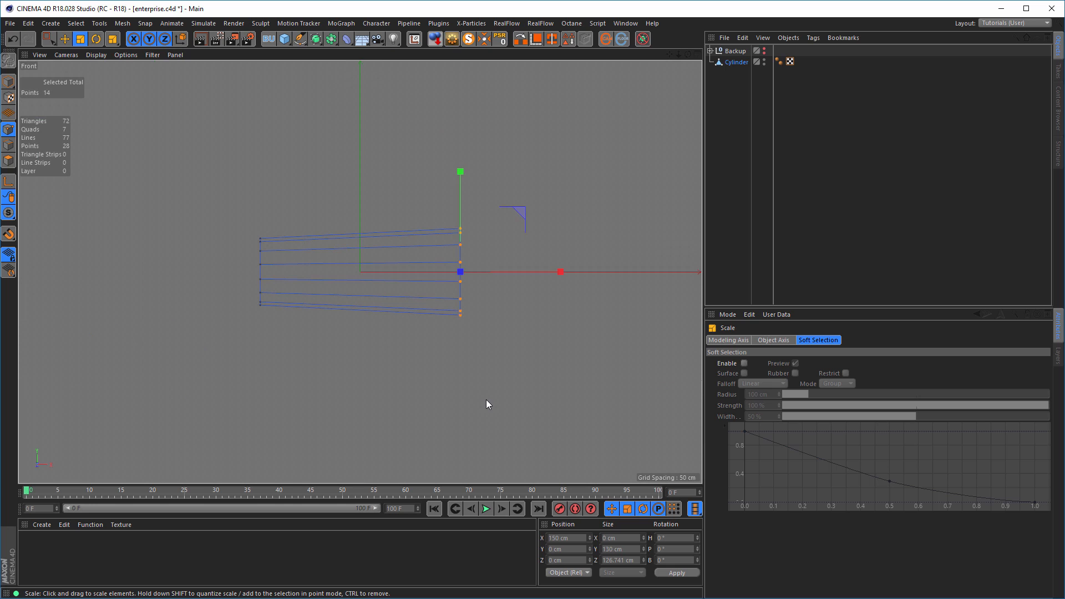
{"action": "middle_click", "coordinate": [486, 399]}
{"action": "middle_click", "coordinate": [273, 209]}
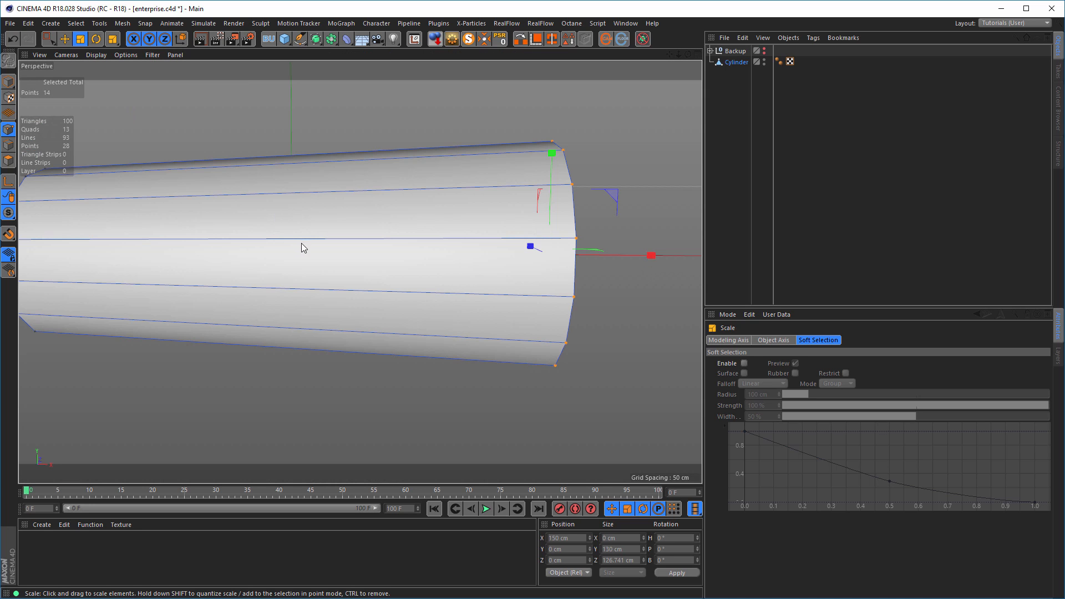
{"action": "left_click_drag", "start_coordinate": [407, 238], "coordinate": [378, 278], "text": "alt"}
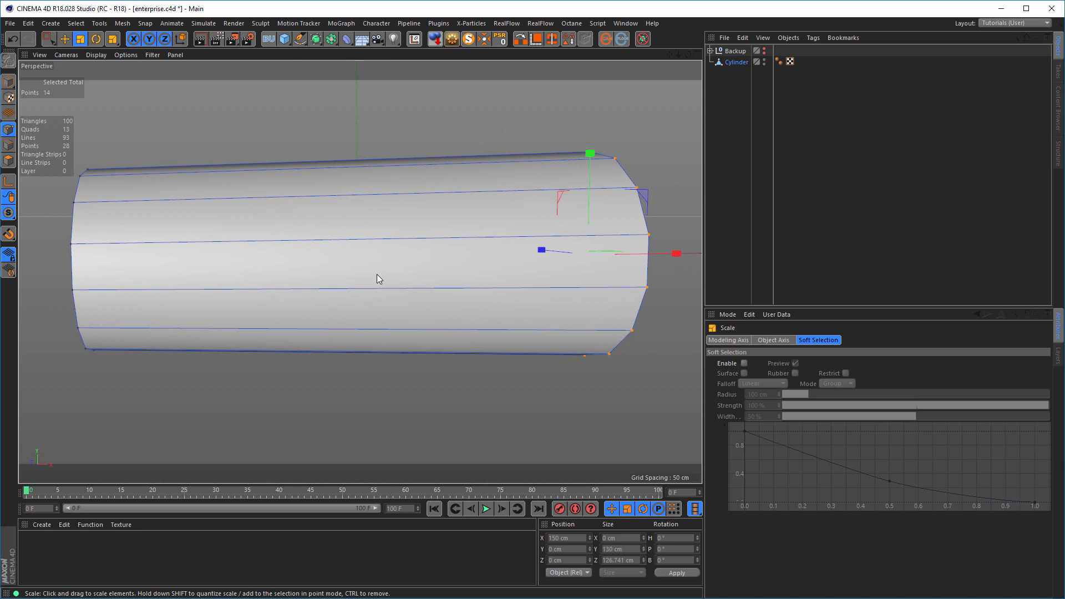
Compare the tapered profile in the Front view with the rear cutaway of the hull in the reference render
{"action": "middle_click", "coordinate": [318, 336]}
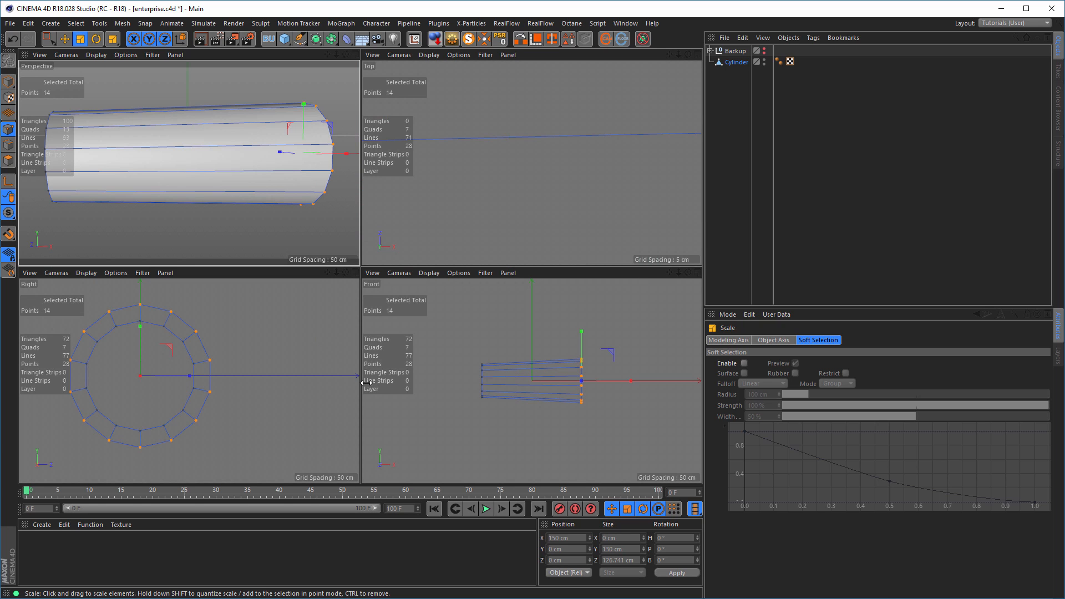
{"action": "middle_click", "coordinate": [392, 403]}
{"action": "right_click_drag", "start_coordinate": [282, 295], "coordinate": [345, 284], "text": "alt"}
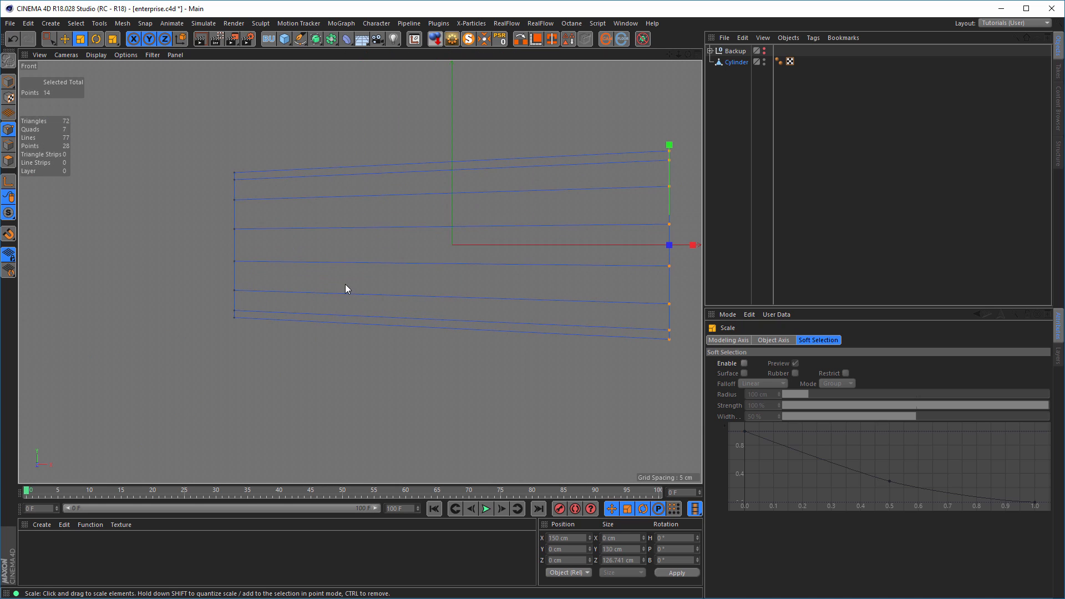
{"action": "middle_click_drag", "start_coordinate": [345, 284], "coordinate": [301, 309], "text": "alt"}
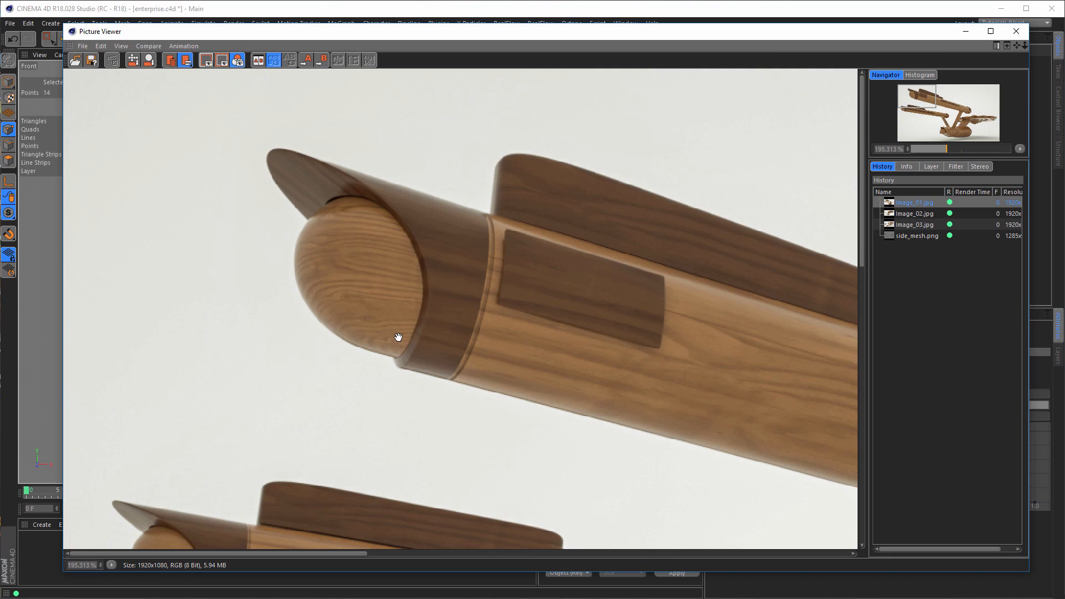
{"action": "left_click_drag", "start_coordinate": [419, 376], "coordinate": [478, 340]}
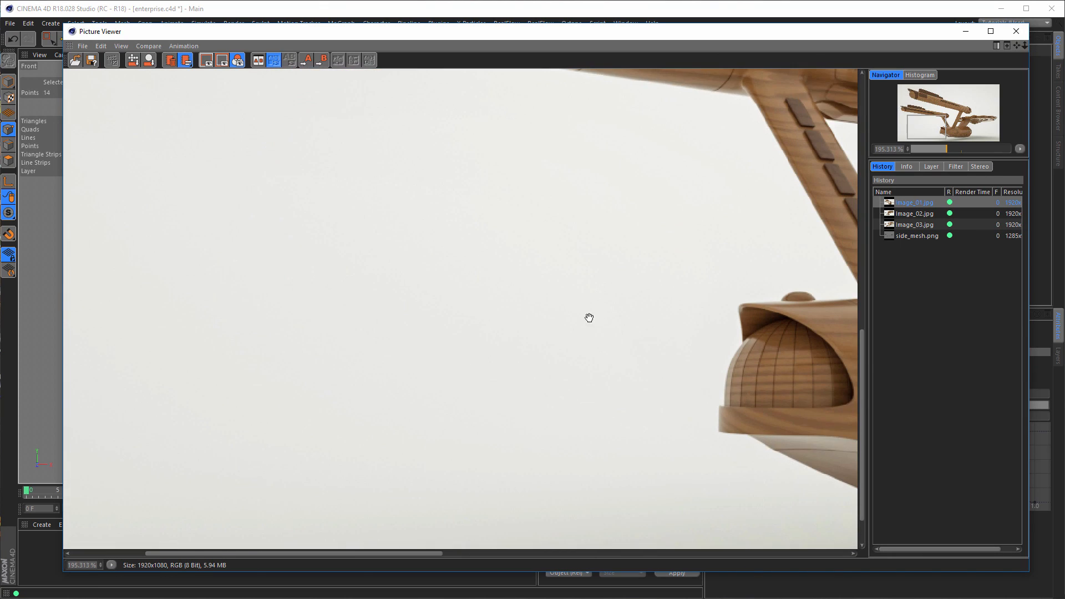
{"action": "left_click_drag", "start_coordinate": [587, 317], "coordinate": [583, 431]}
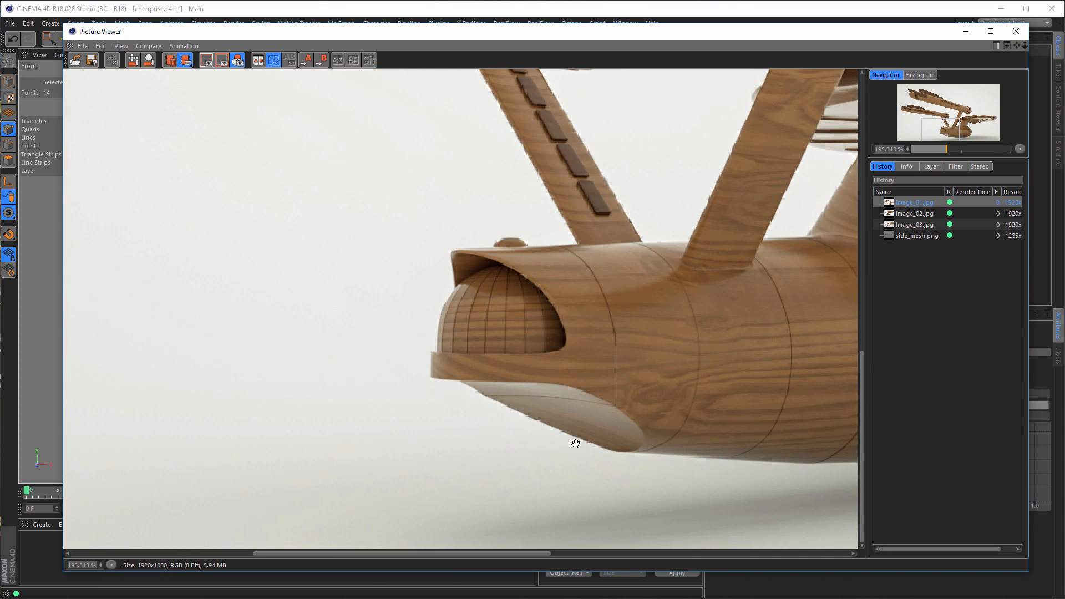
{"action": "left_click", "coordinate": [1016, 31]}
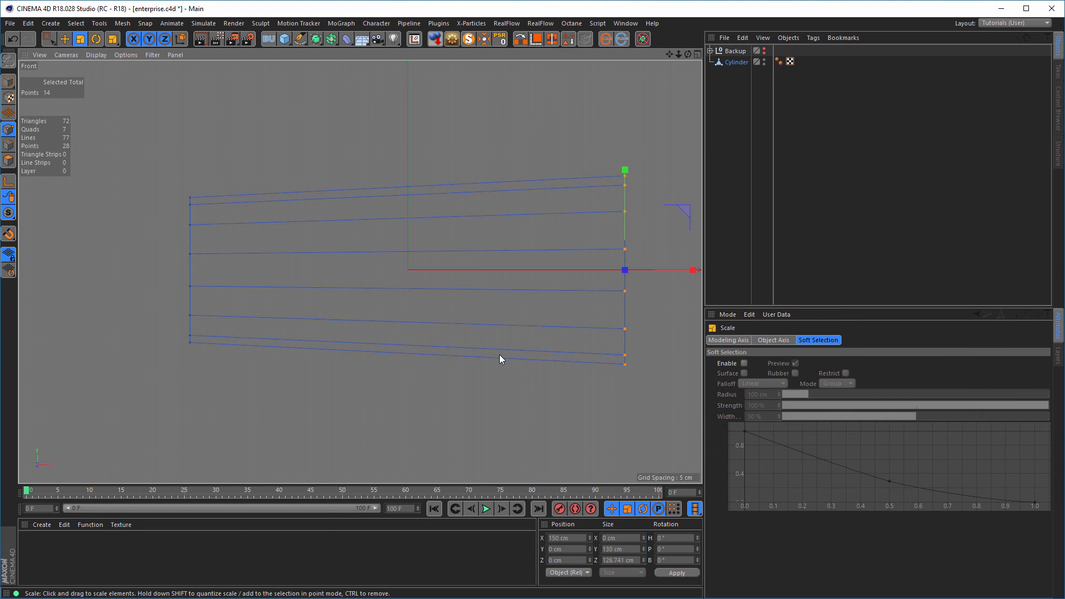
Deselect the points, add a Circle spline in the Front view and scale it down to less than half its size
{"action": "middle_click_drag", "start_coordinate": [271, 294], "coordinate": [252, 323], "text": "alt"}
{"action": "right_click_drag", "start_coordinate": [273, 321], "coordinate": [294, 318], "text": "alt"}
{"action": "middle_click_drag", "start_coordinate": [294, 319], "coordinate": [287, 279], "text": "alt"}
{"action": "left_click", "coordinate": [471, 414]}
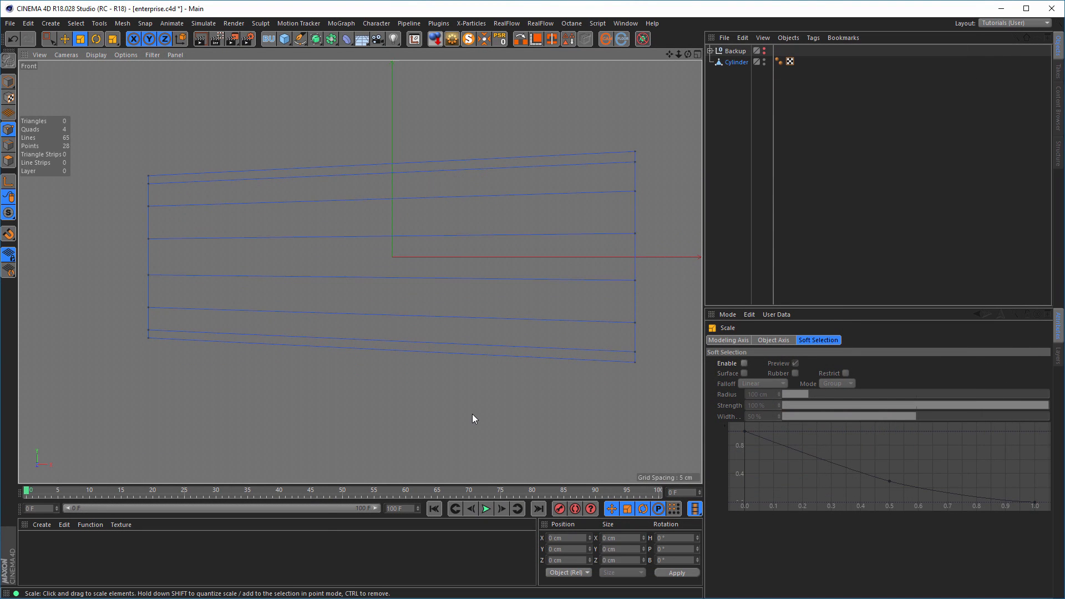
{"action": "left_click", "coordinate": [300, 39]}
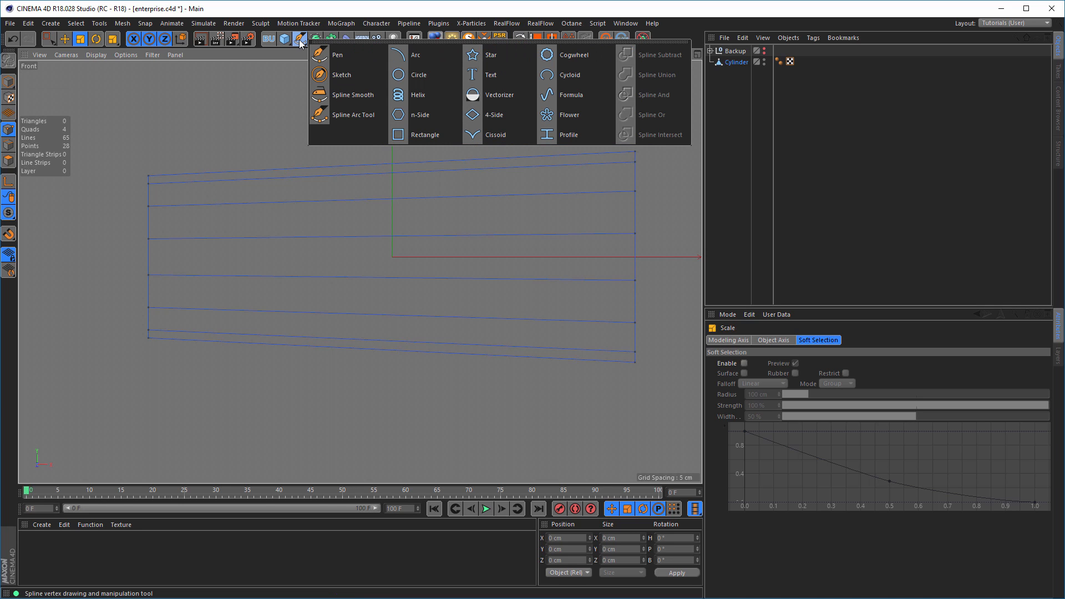
{"action": "left_click", "coordinate": [421, 78]}
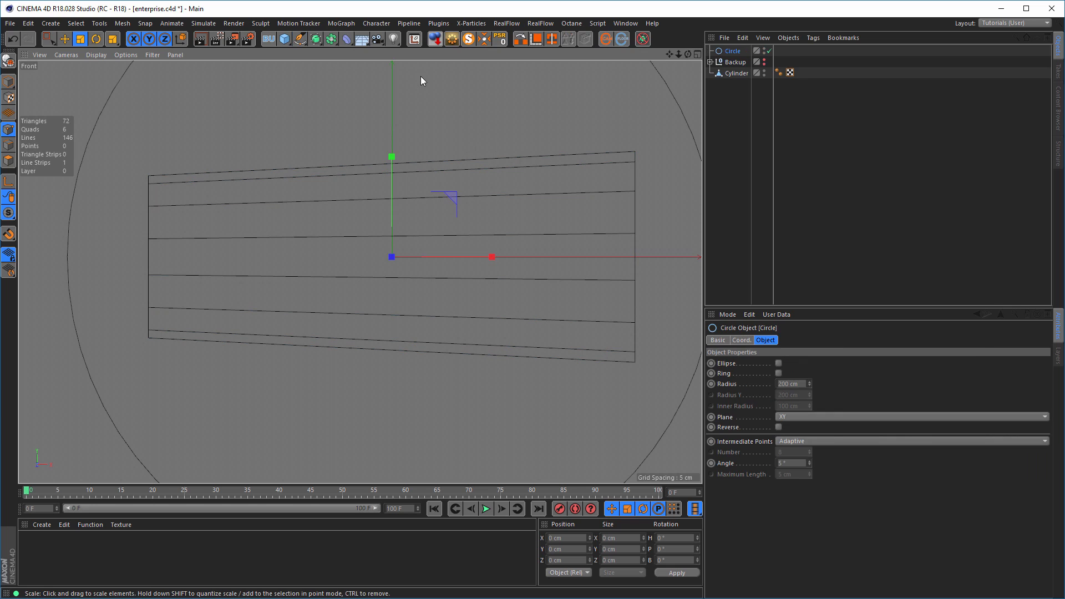
{"action": "left_click_drag", "start_coordinate": [573, 181], "coordinate": [380, 295]}
Move the circle in the Front view so it overlaps the lower corner of the cylinder's narrow end
{"action": "key", "text": "e"}
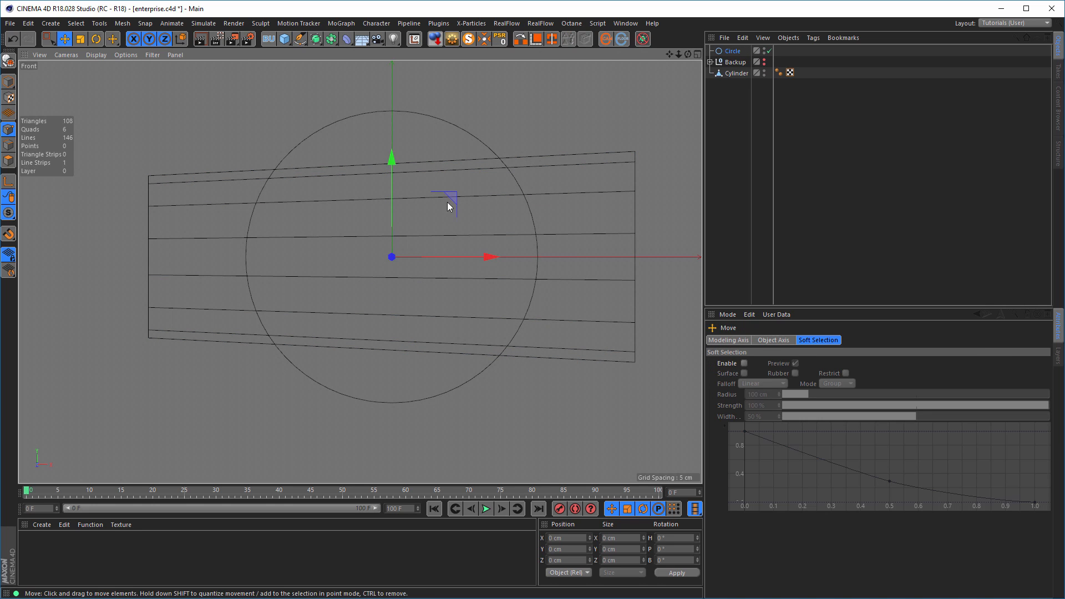
{"action": "left_click_drag", "start_coordinate": [452, 197], "coordinate": [211, 355]}
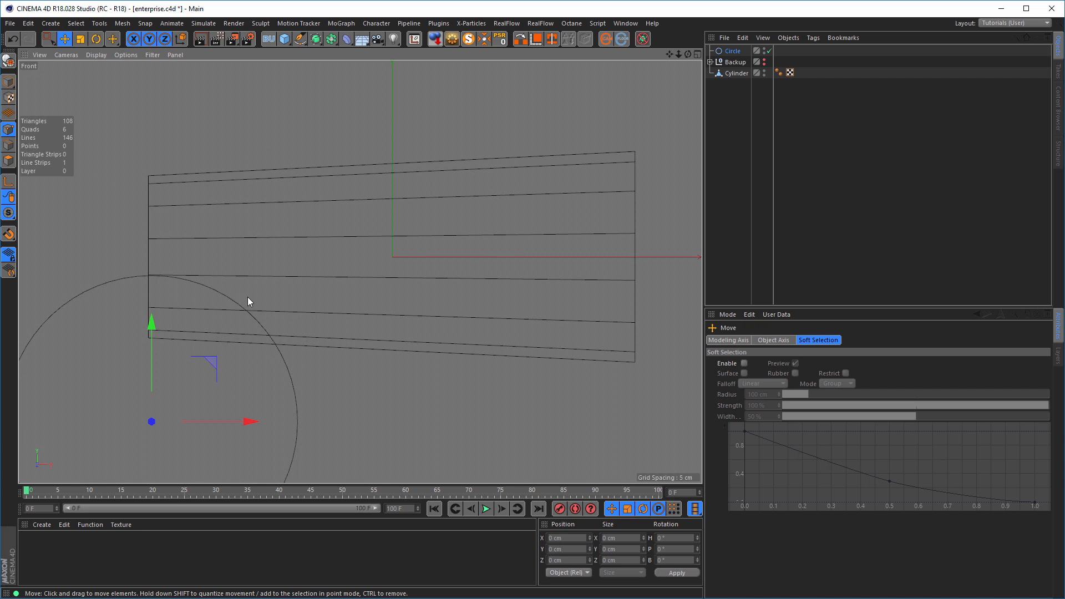
{"action": "middle_click_drag", "start_coordinate": [336, 282], "coordinate": [462, 227], "text": "alt"}
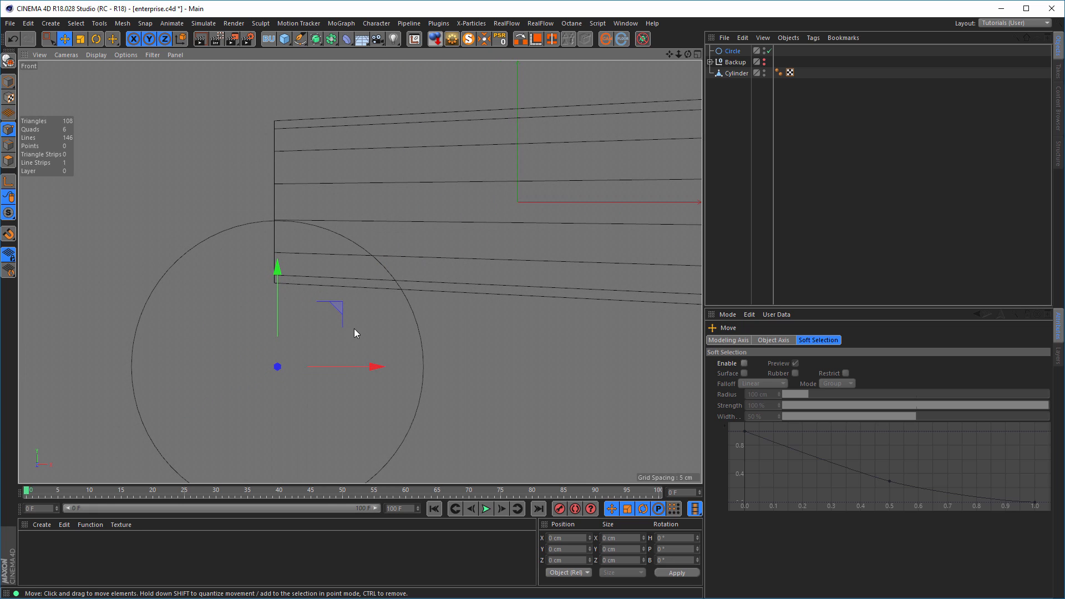
Enable snapping with Edge Snap and snap the circle's centre horizontally onto the cylinder's narrow-end edge in the Front view
{"action": "left_click_drag", "start_coordinate": [340, 312], "coordinate": [297, 185]}
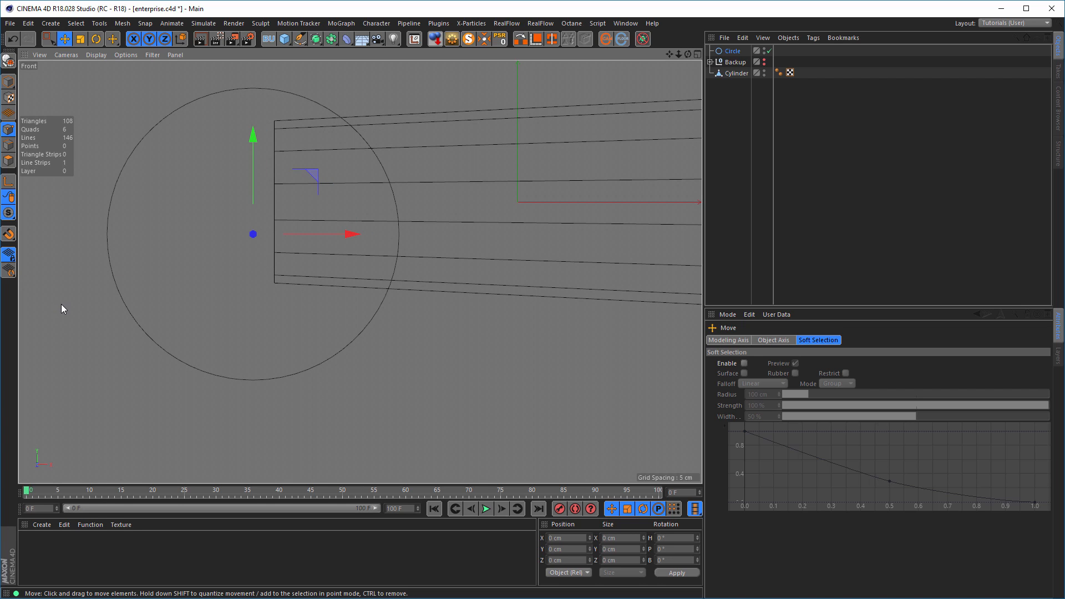
{"action": "key", "text": "shift+s"}
{"action": "mouse_move", "coordinate": [357, 235]}
{"action": "left_mouse_down"}
{"action": "mouse_move", "coordinate": [383, 237]}
{"action": "mouse_move", "coordinate": [348, 237]}
{"action": "left_mouse_up"}
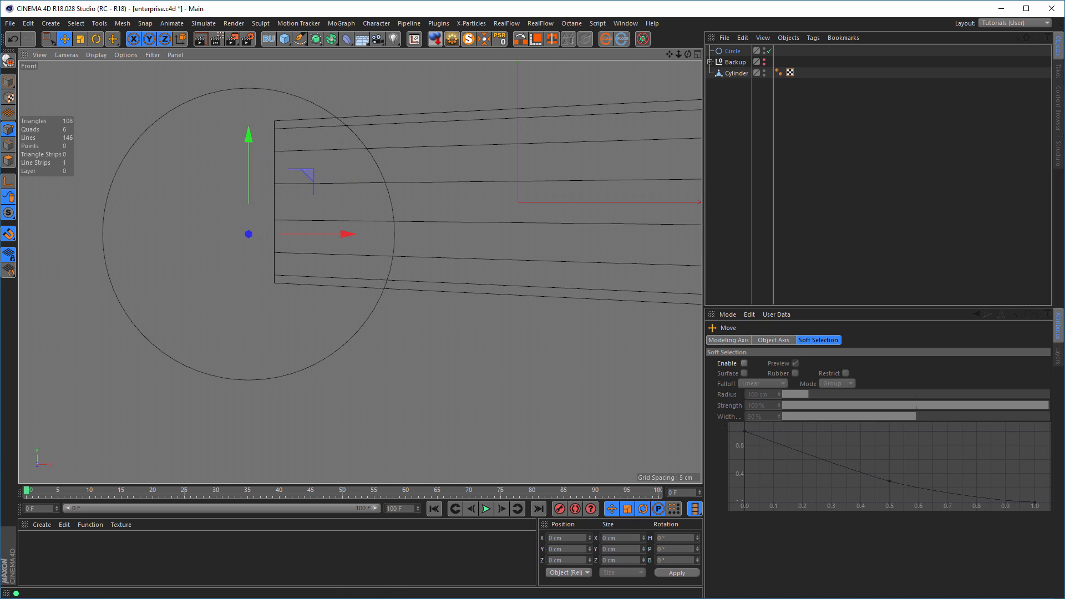
{"action": "left_click", "coordinate": [9, 234]}
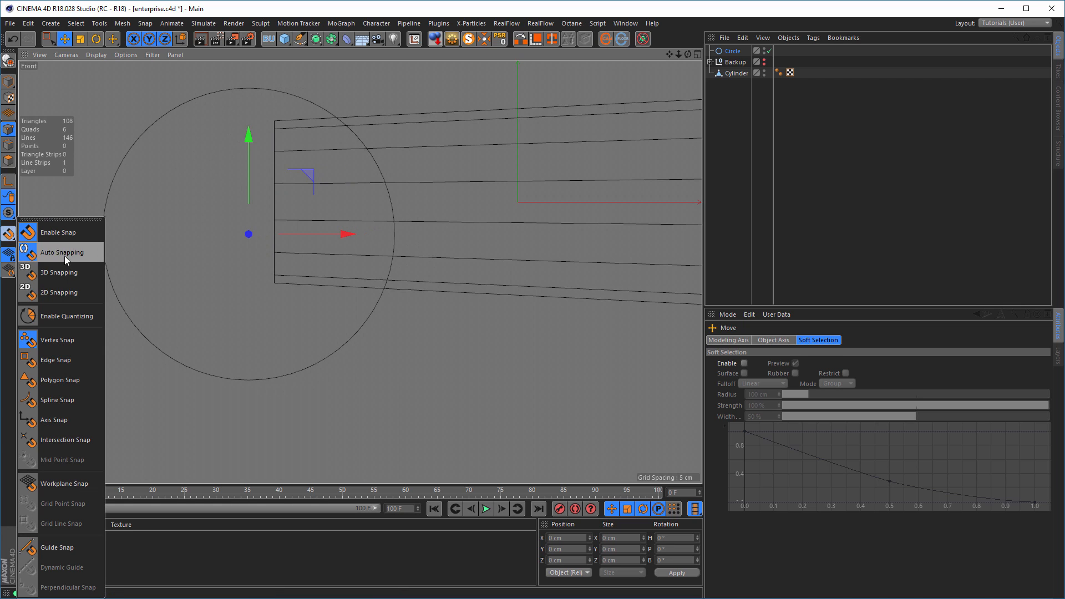
{"action": "left_click", "coordinate": [60, 360]}
{"action": "left_click_drag", "start_coordinate": [348, 231], "coordinate": [372, 236]}
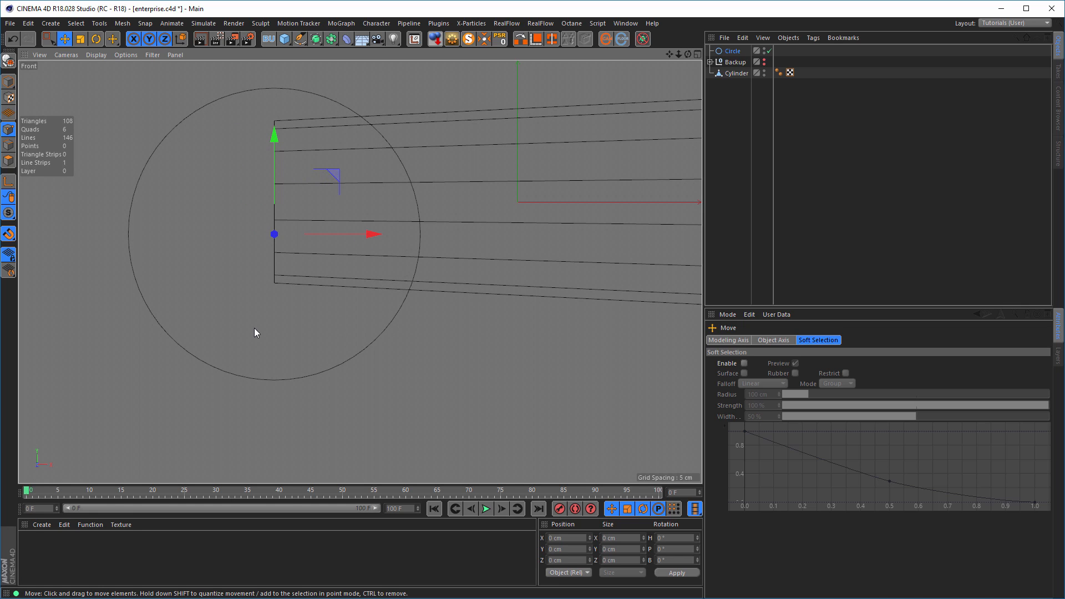
Turn snapping off, move the circle straight down over the cylinder's lower corner and set its radius to 80 cm
{"action": "key", "text": "shift+s"}
{"action": "left_click_drag", "start_coordinate": [275, 135], "coordinate": [267, 268]}
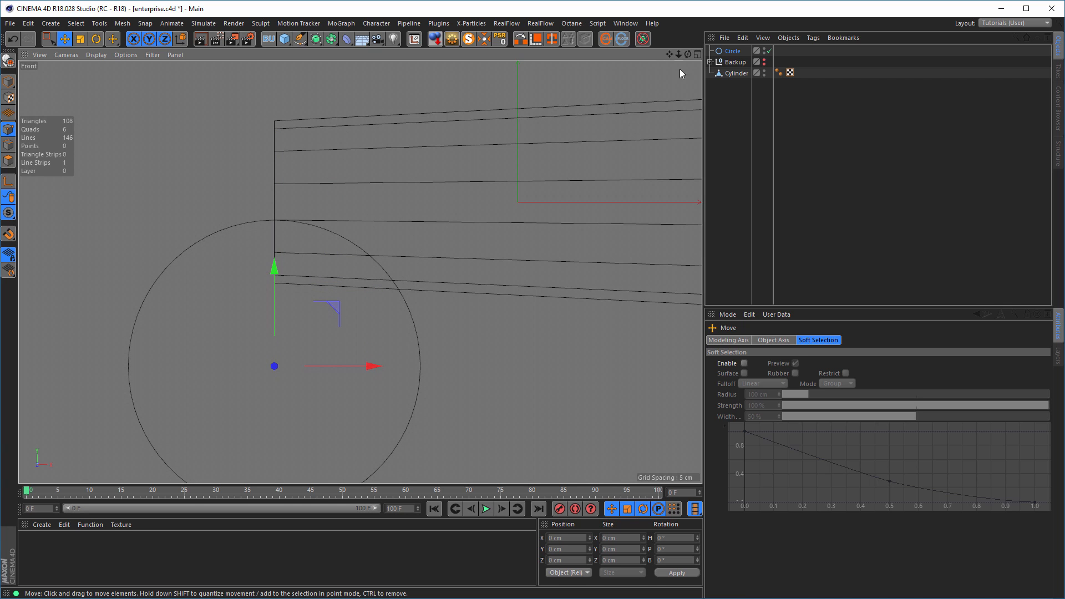
{"action": "left_click", "coordinate": [732, 51]}
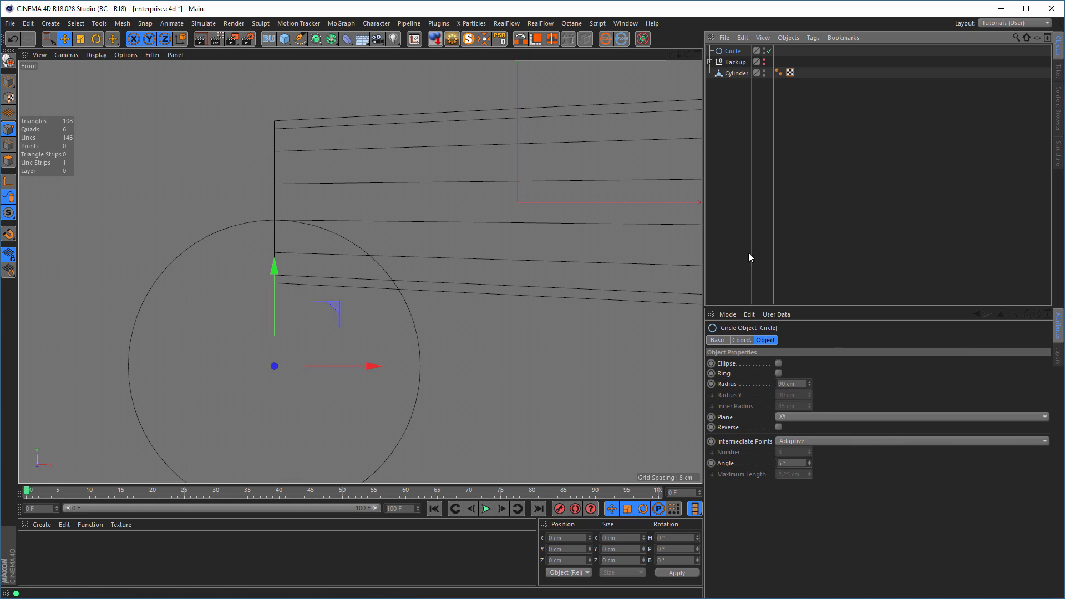
{"action": "left_click", "coordinate": [801, 385]}
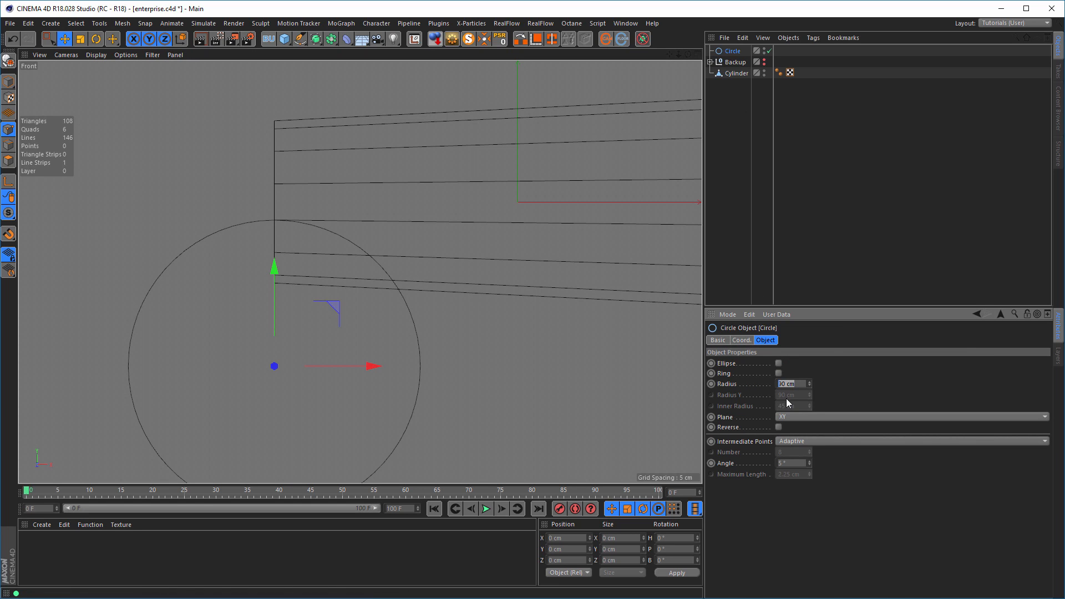
{"action": "type", "text": "80"}
{"action": "key", "text": "Return"}
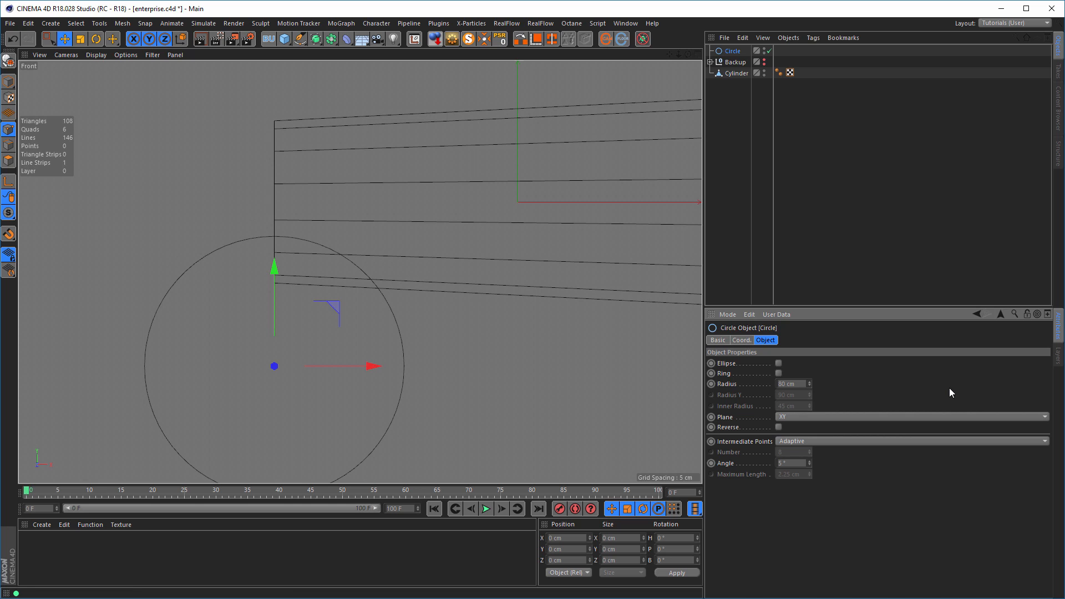
Raise the circle in the Front view until its top touches the lengthwise edge just below the cylinder's axis
{"action": "left_click_drag", "start_coordinate": [274, 266], "coordinate": [274, 249]}
{"action": "middle_click_drag", "start_coordinate": [392, 269], "coordinate": [304, 239], "text": "alt"}
{"action": "right_click_drag", "start_coordinate": [420, 270], "coordinate": [411, 269], "text": "alt"}
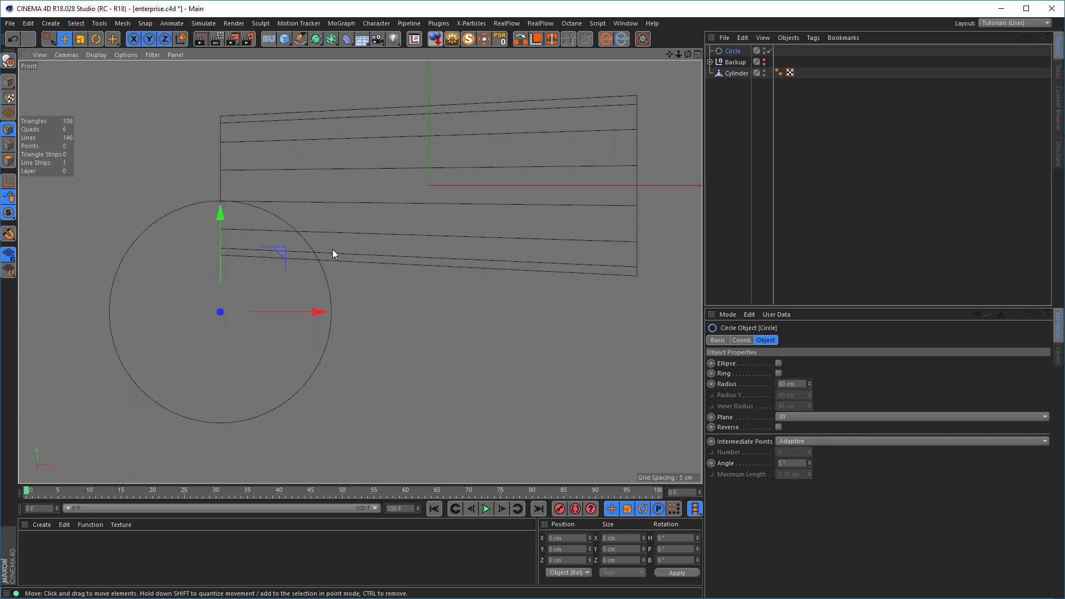
{"action": "middle_click_drag", "start_coordinate": [333, 250], "coordinate": [389, 279], "text": "alt"}
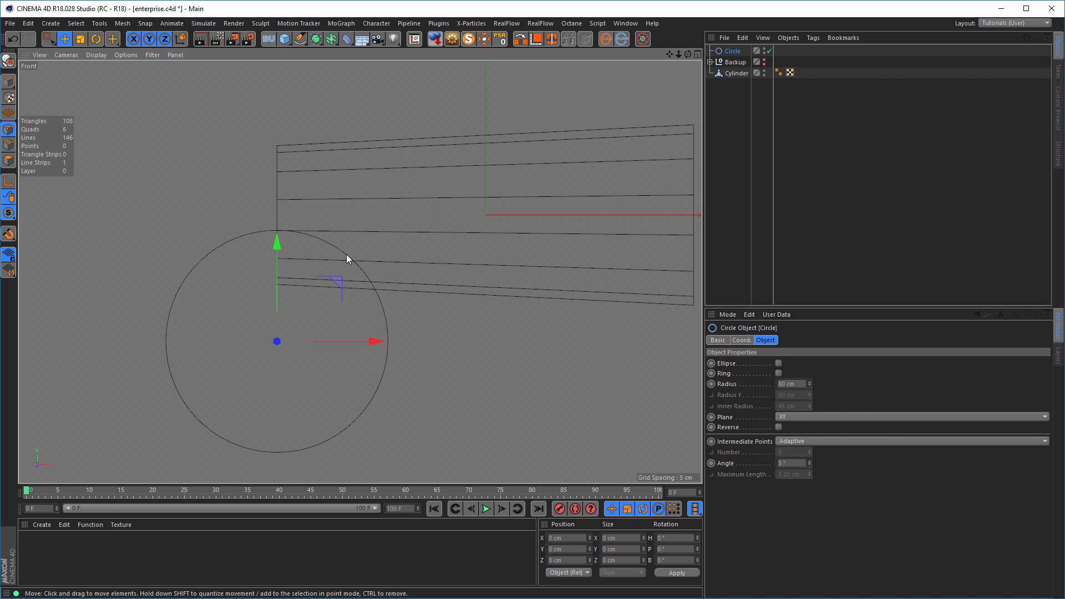
{"action": "middle_click_drag", "start_coordinate": [346, 254], "coordinate": [374, 252], "text": "alt"}
{"action": "right_click_drag", "start_coordinate": [396, 253], "coordinate": [361, 257], "text": "alt"}
{"action": "middle_click_drag", "start_coordinate": [362, 257], "coordinate": [341, 279], "text": "alt"}
{"action": "right_click_drag", "start_coordinate": [340, 279], "coordinate": [338, 278], "text": "alt"}
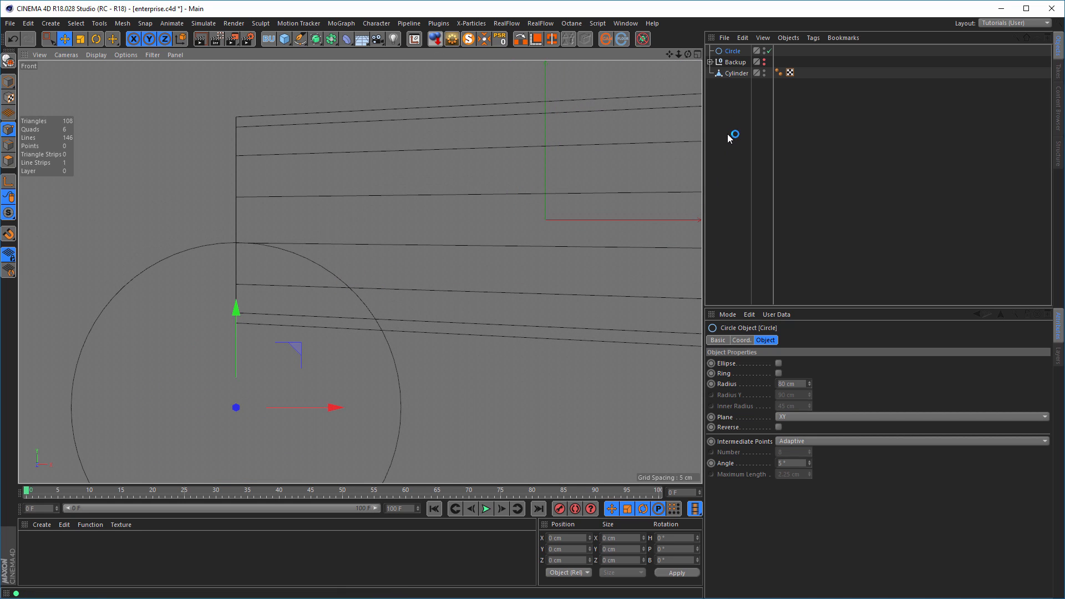
Plane-cut the cylinder with Local plane mode on the YZ plane, placing the loop near the narrow end, inside the circle
{"action": "left_click", "coordinate": [734, 73]}
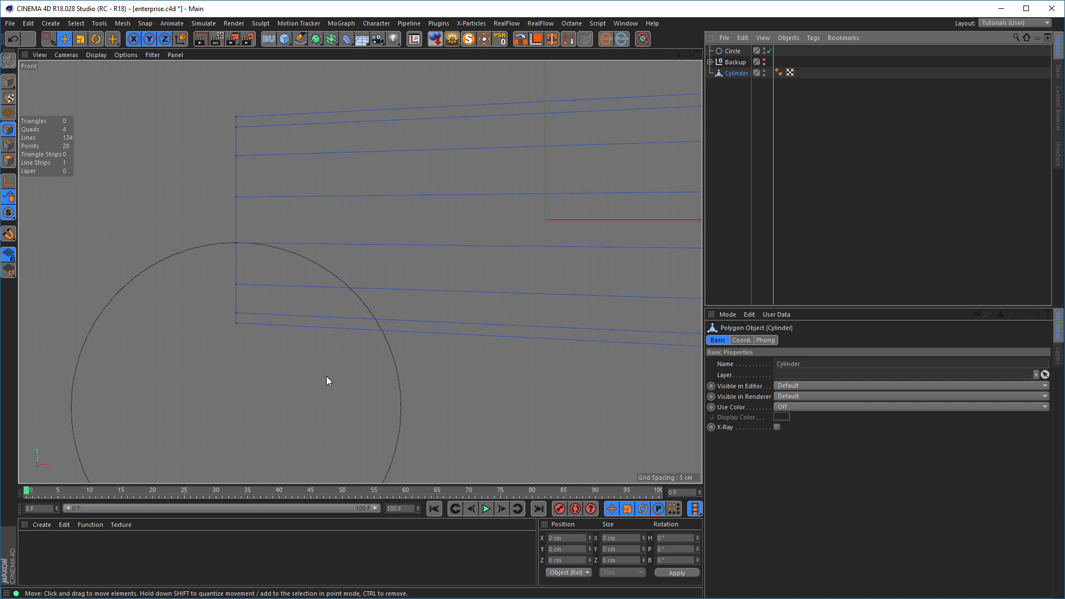
{"action": "key", "text": "k"}
{"action": "key", "text": "j"}
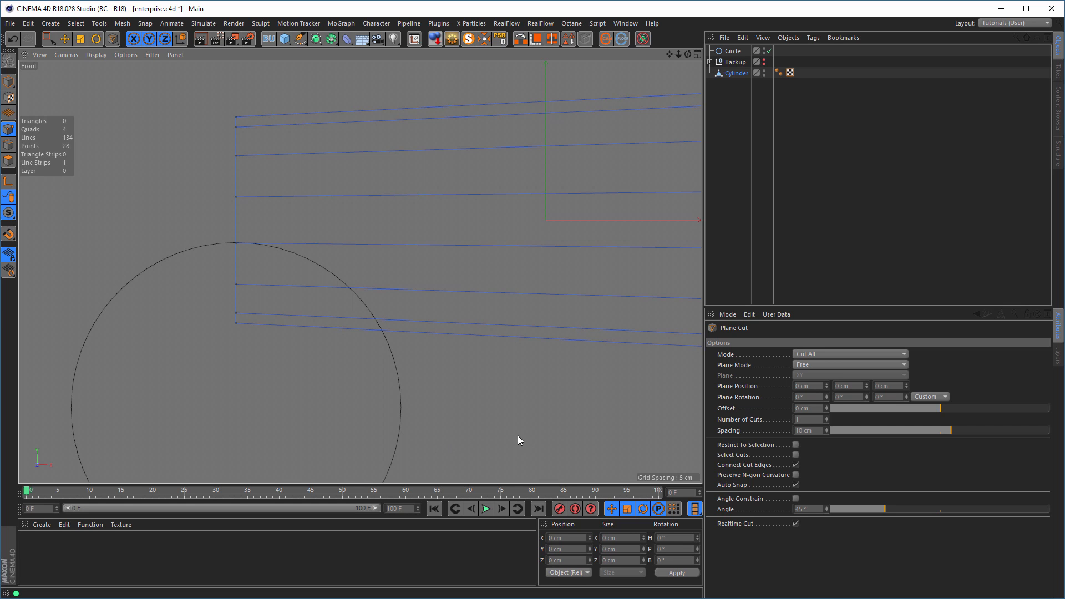
{"action": "left_click", "coordinate": [804, 367]}
{"action": "left_click", "coordinate": [807, 385]}
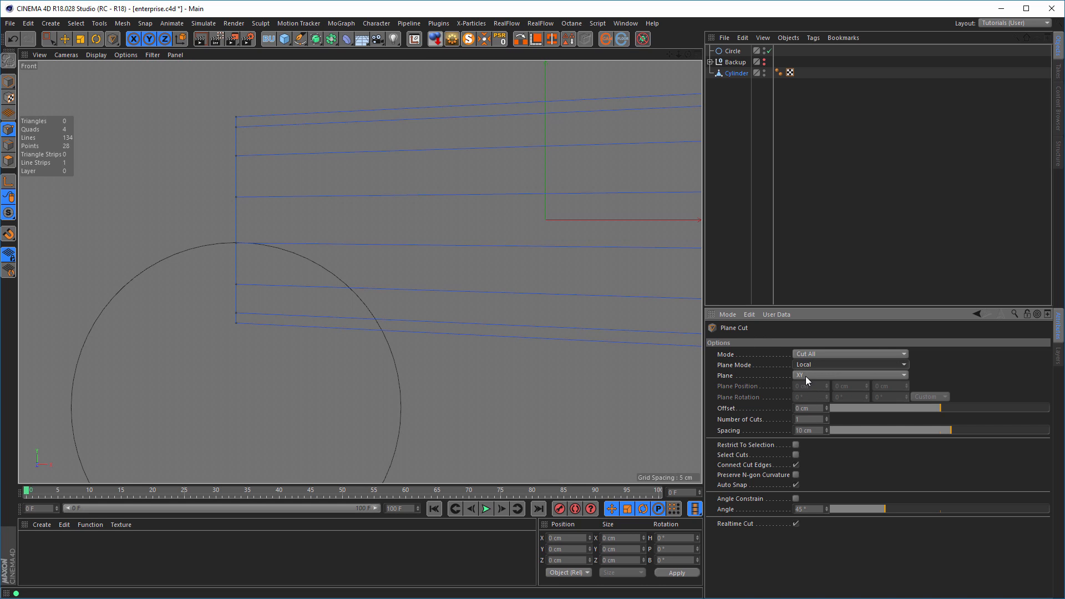
{"action": "left_click", "coordinate": [806, 376]}
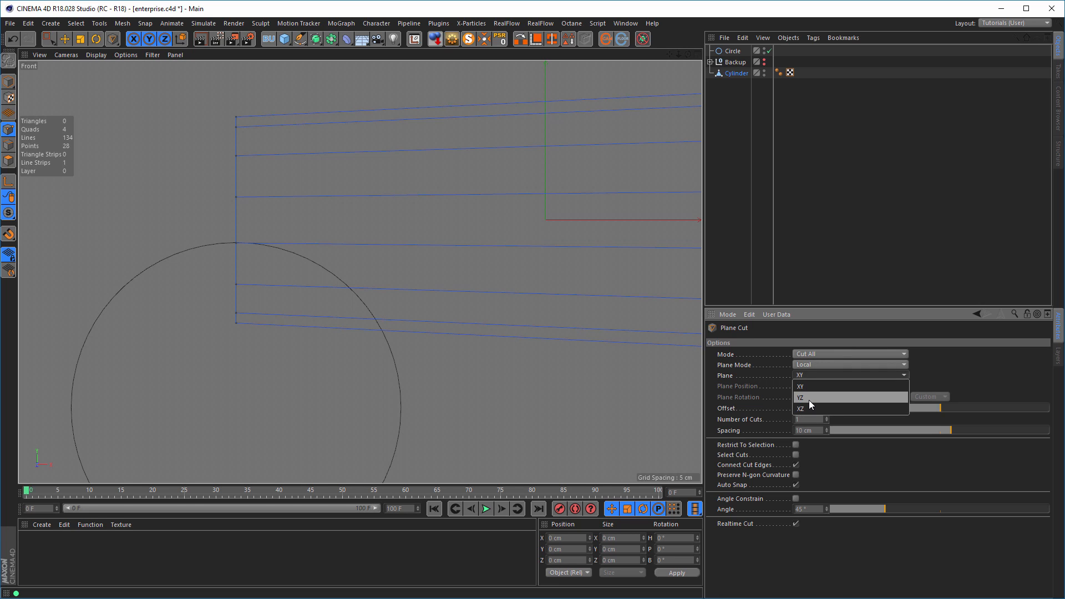
{"action": "left_click", "coordinate": [808, 401]}
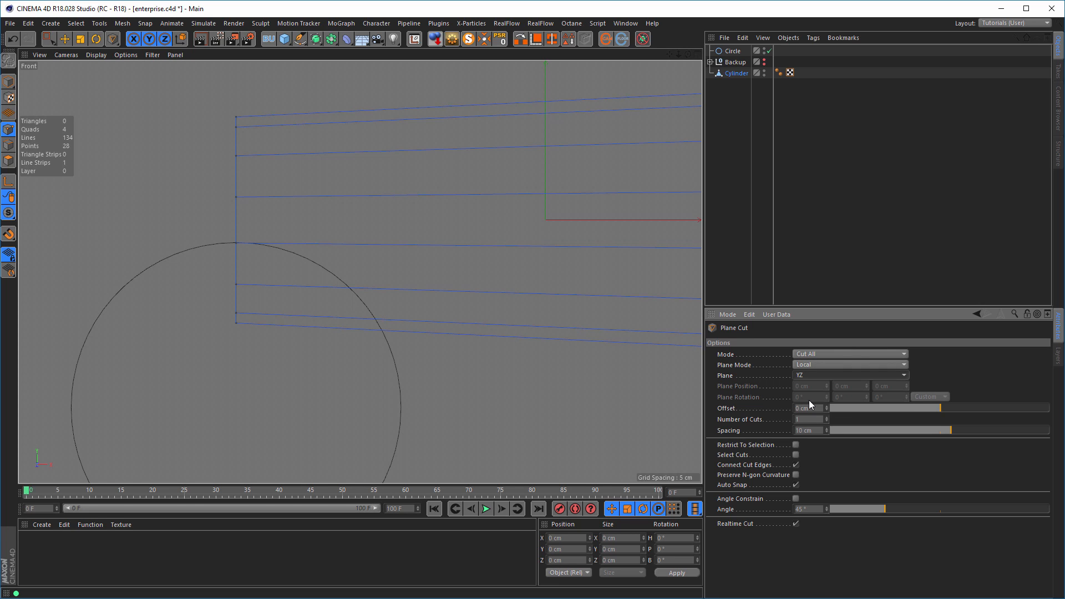
{"action": "left_click", "coordinate": [311, 322]}
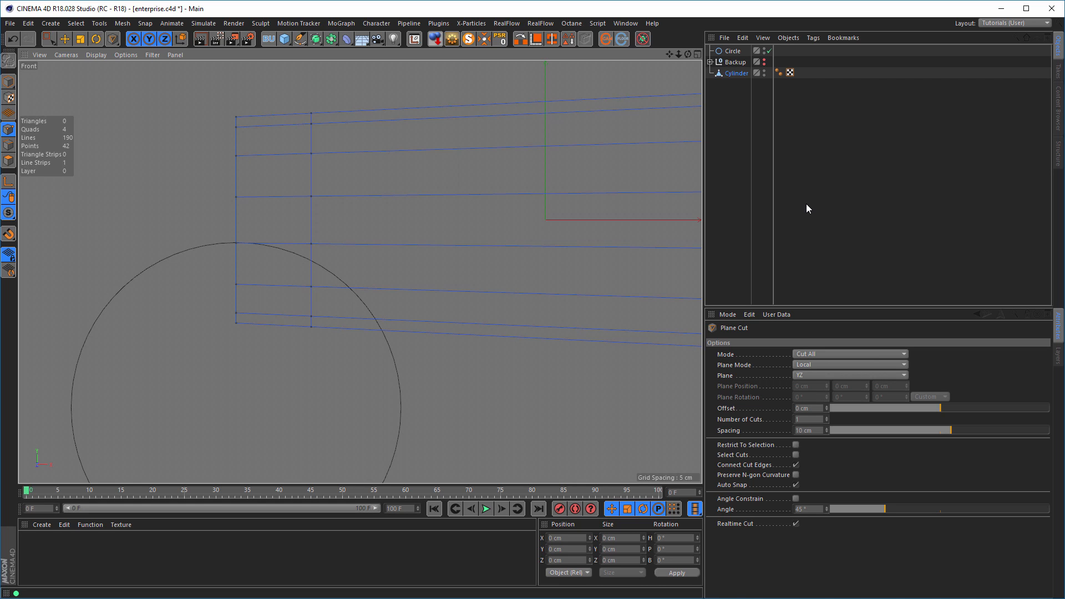
Line-cut through the whole cylinder with Visible Only disabled, following the circle's arc from the narrow-end ring to the lower edge
{"action": "key", "text": "k"}
{"action": "key", "text": "k"}
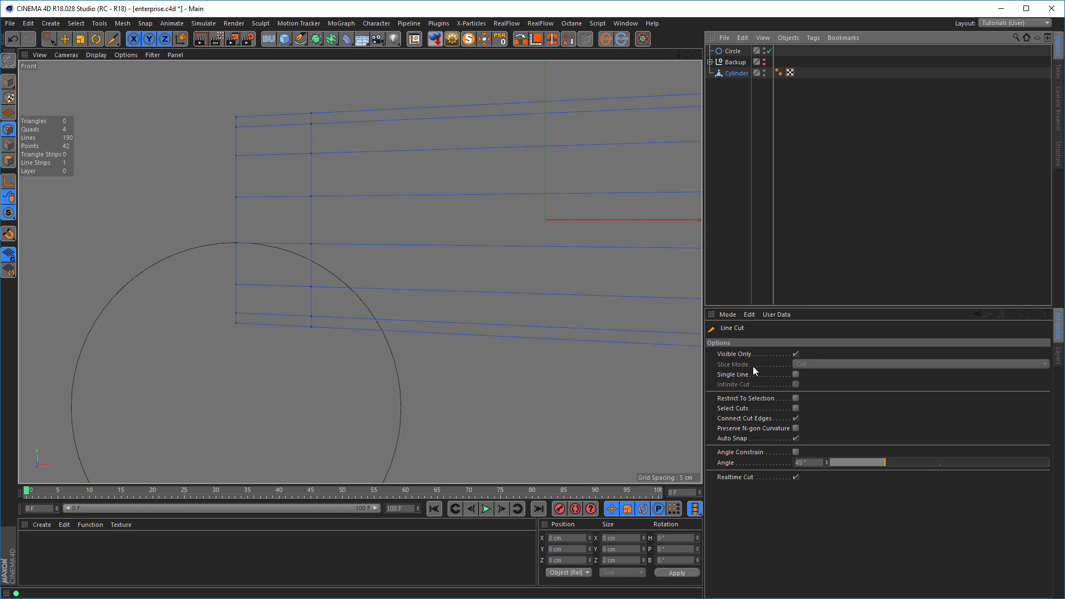
{"action": "left_click", "coordinate": [796, 353]}
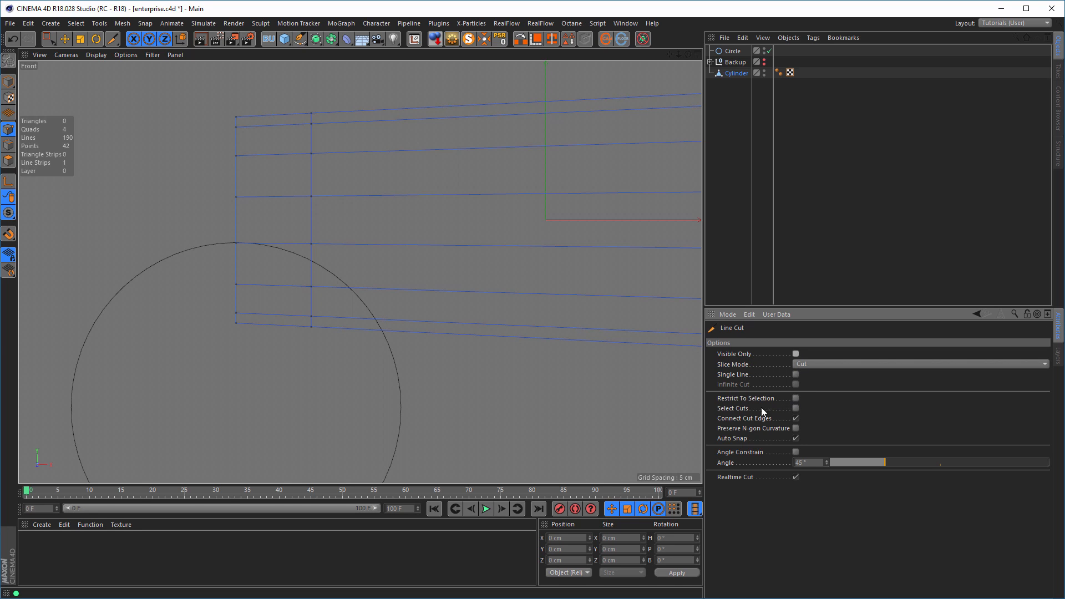
{"action": "middle_click_drag", "start_coordinate": [463, 389], "coordinate": [454, 370], "text": "alt"}
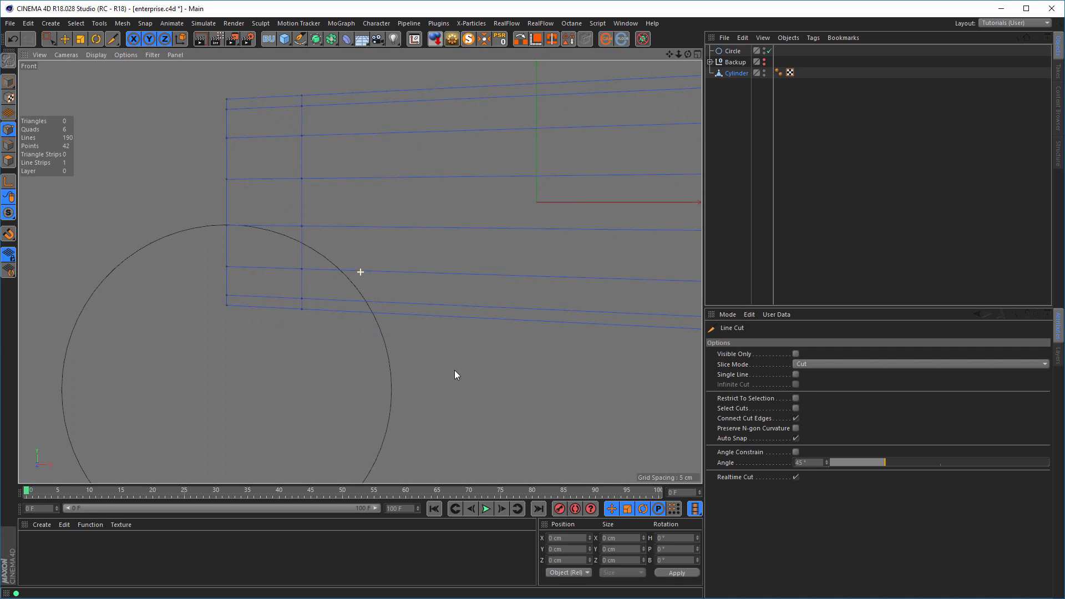
{"action": "right_click_drag", "start_coordinate": [460, 370], "coordinate": [468, 370], "text": "alt"}
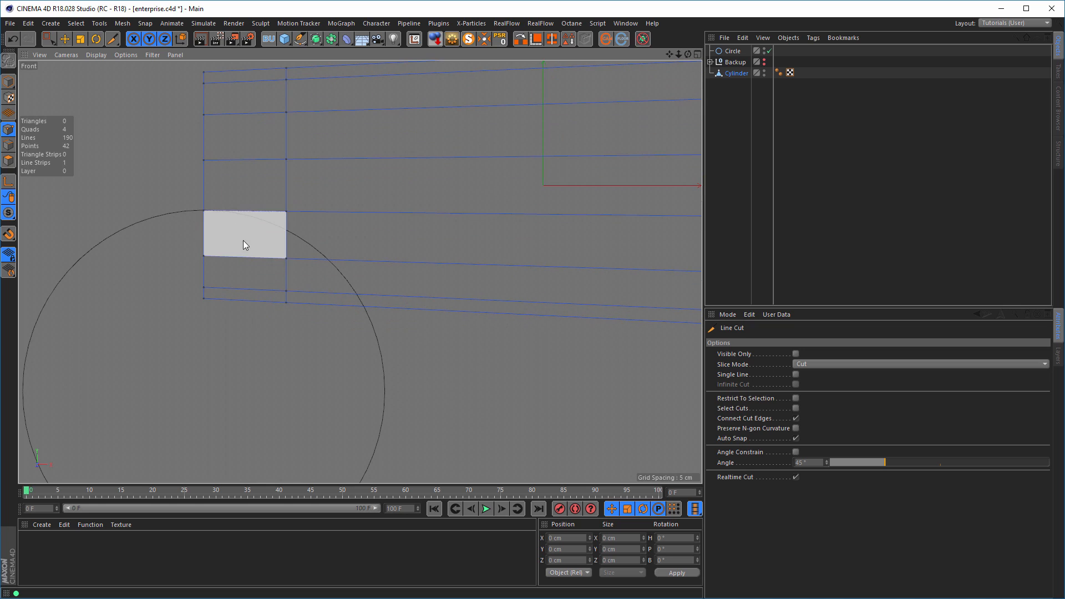
{"action": "left_click", "coordinate": [204, 211]}
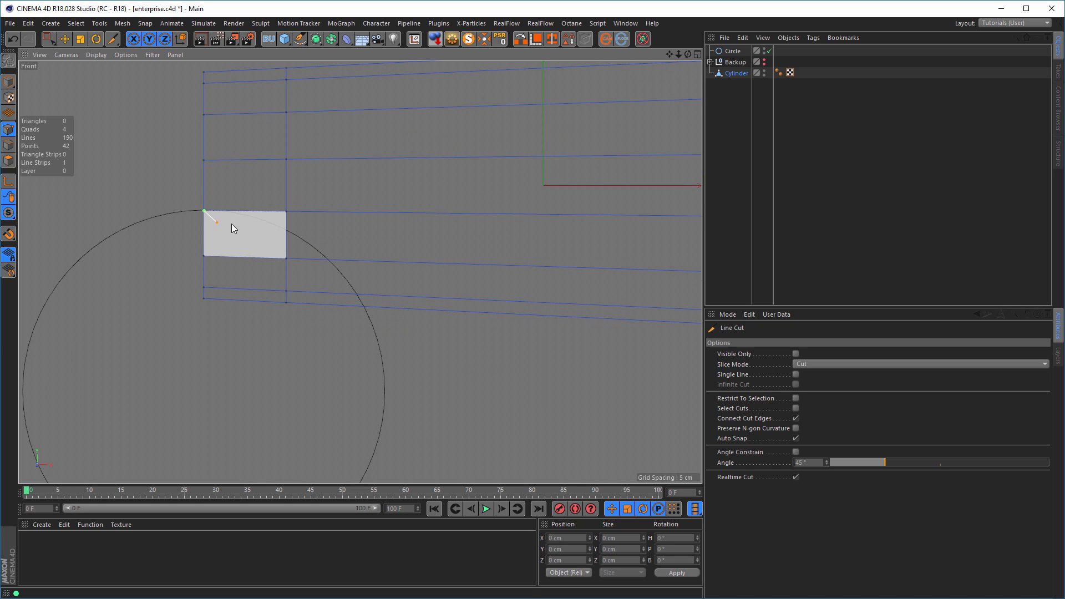
{"action": "left_click", "coordinate": [286, 230]}
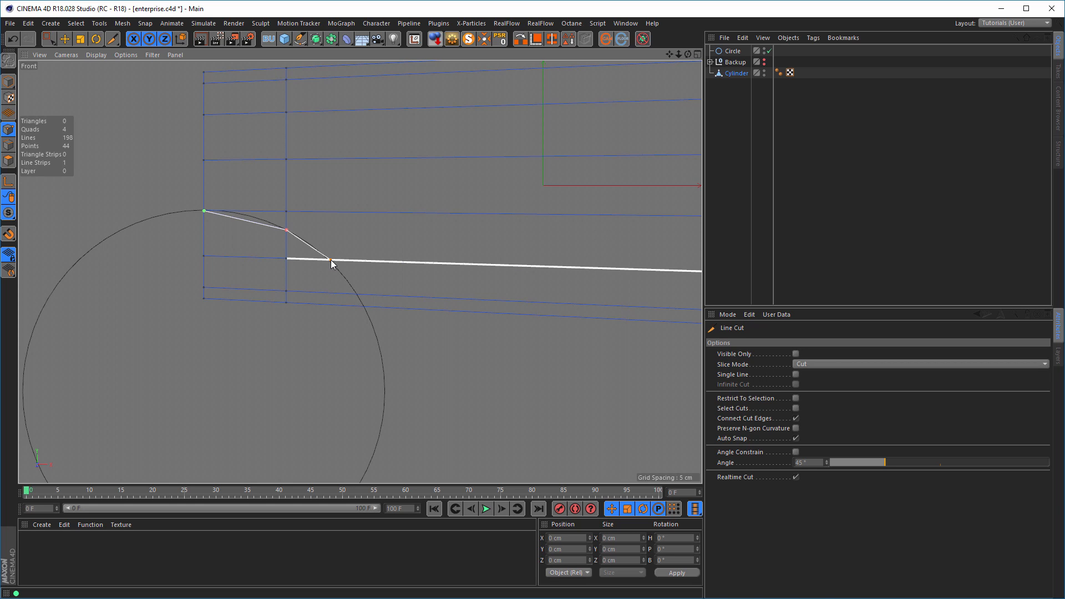
{"action": "left_click", "coordinate": [331, 262]}
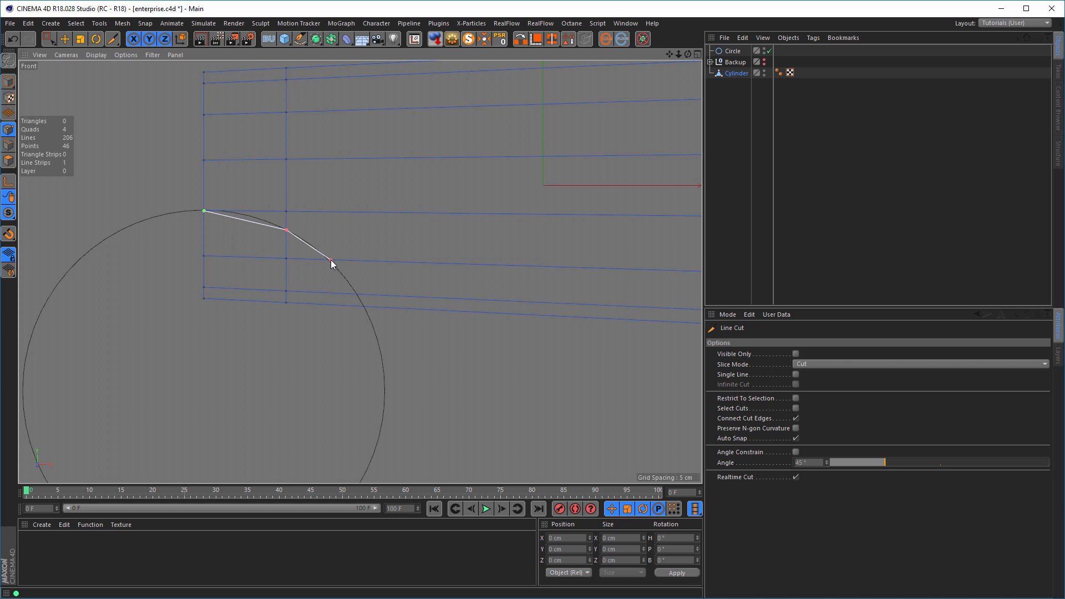
{"action": "left_click", "coordinate": [357, 295]}
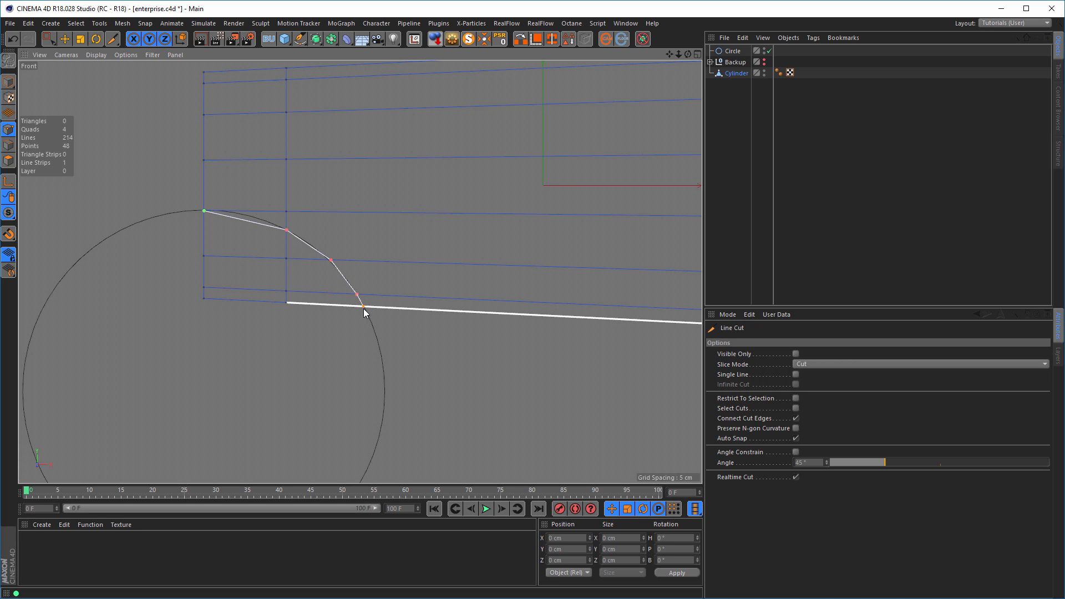
{"action": "left_click", "coordinate": [364, 307]}
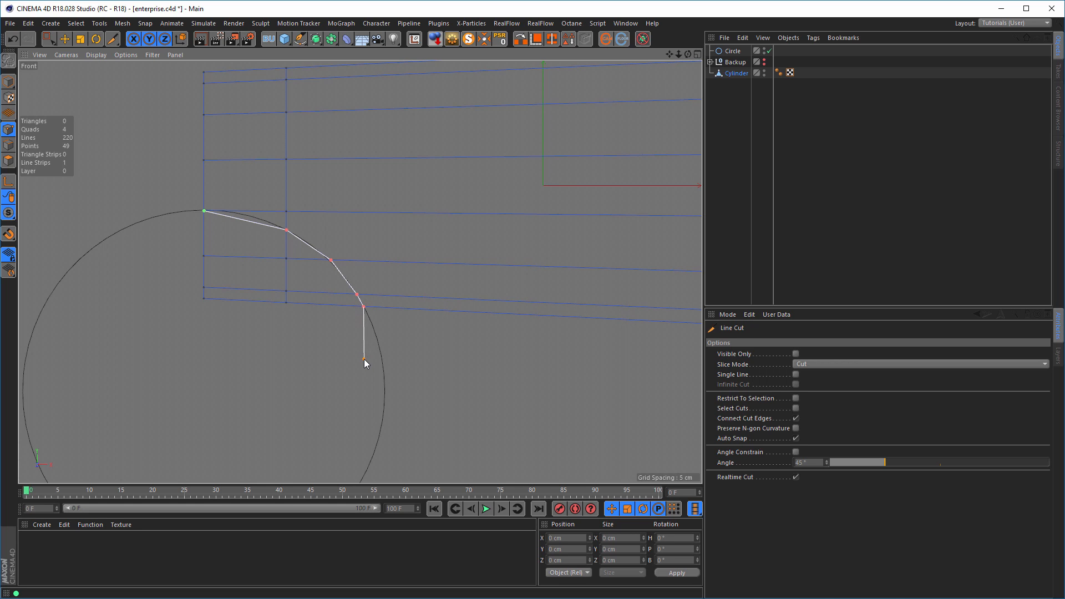
{"action": "key", "text": "Escape"}
Inspect the cut cylinder in the Perspective view and delete the Circle guide spline
{"action": "middle_click", "coordinate": [411, 355]}
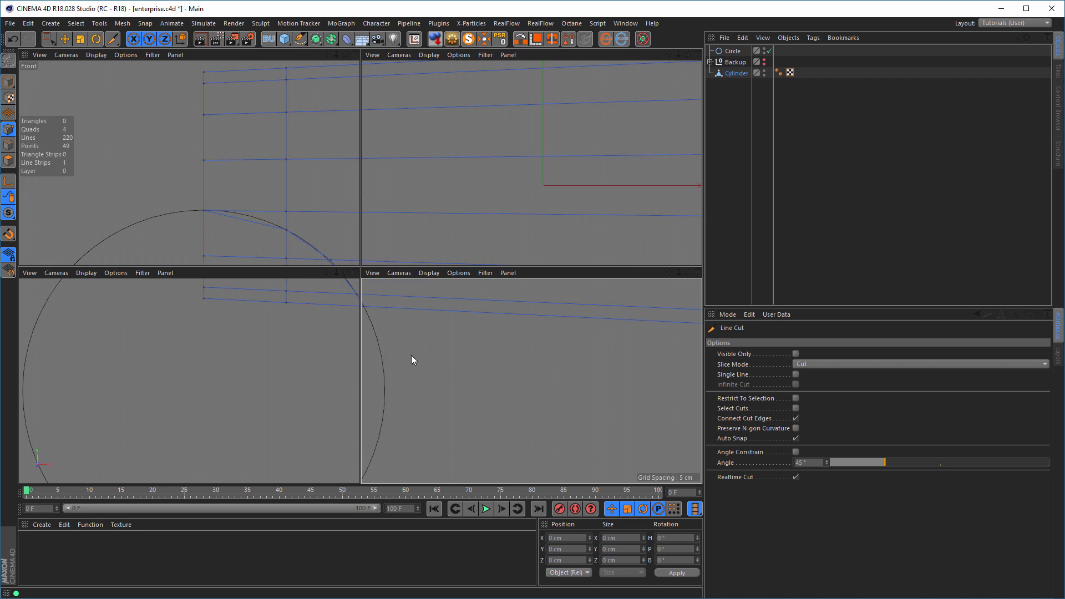
{"action": "middle_click", "coordinate": [238, 205]}
{"action": "left_click_drag", "start_coordinate": [268, 251], "coordinate": [399, 201], "text": "alt"}
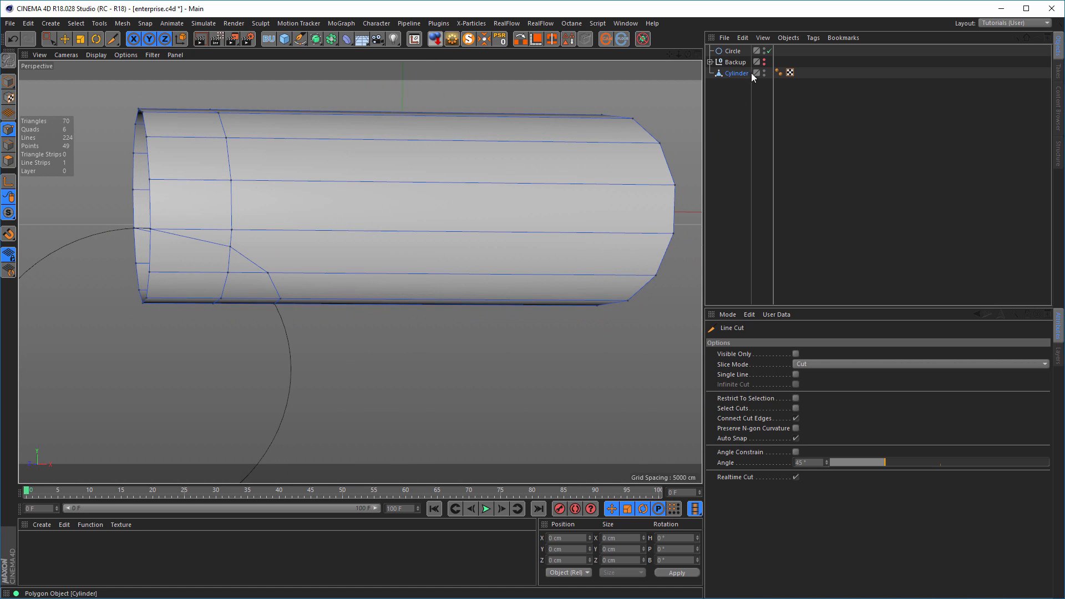
{"action": "left_click", "coordinate": [733, 51]}
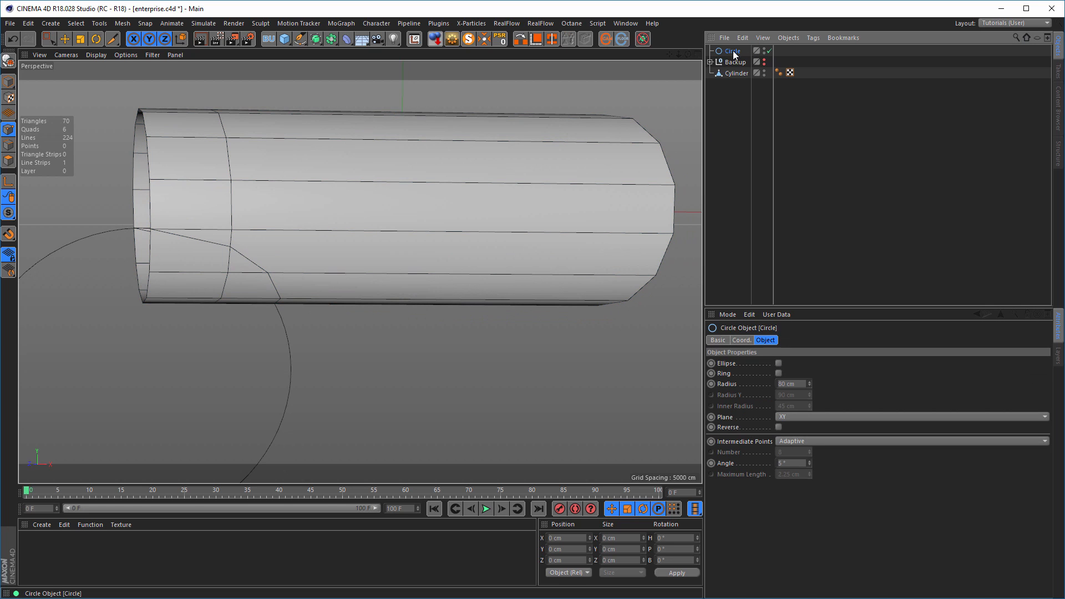
{"action": "key", "text": "Delete"}
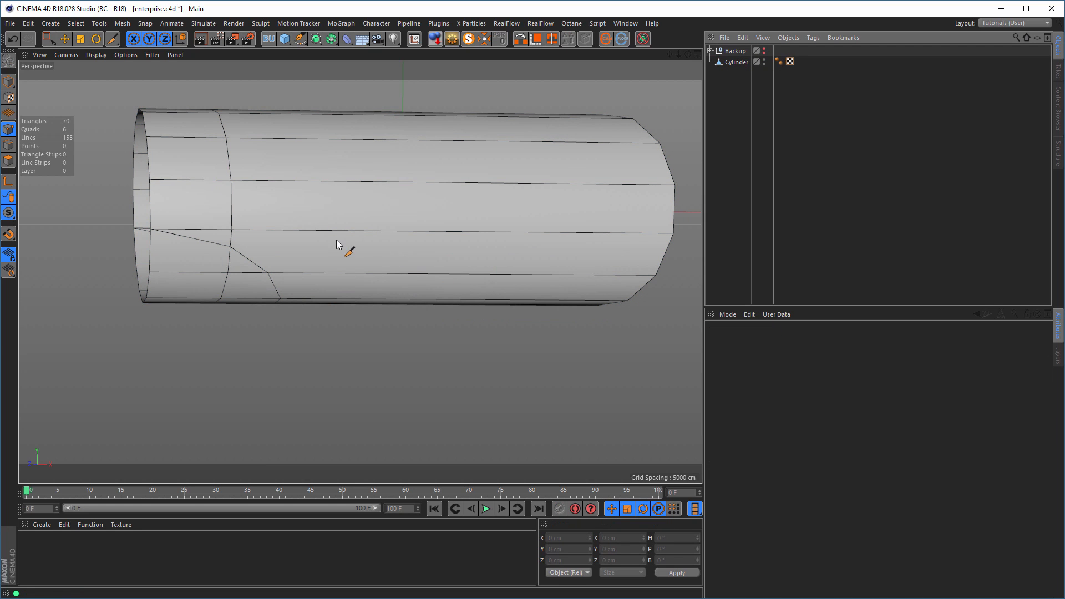
Use Live Selection to select the cylinder's points below the curved cut at the narrow end and delete them
{"action": "left_click", "coordinate": [731, 63]}
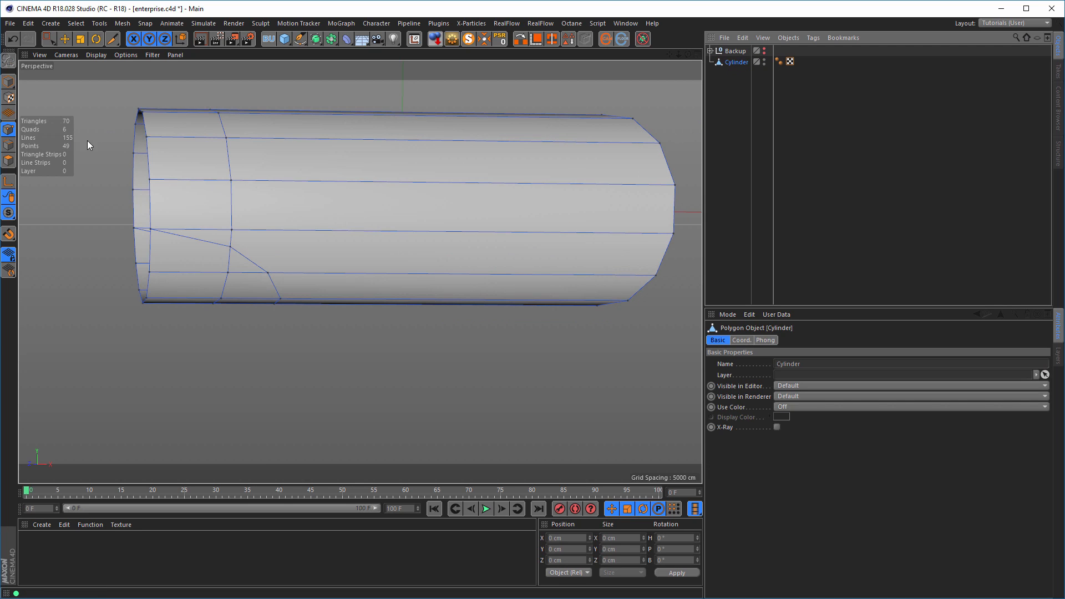
{"action": "left_click", "coordinate": [47, 41]}
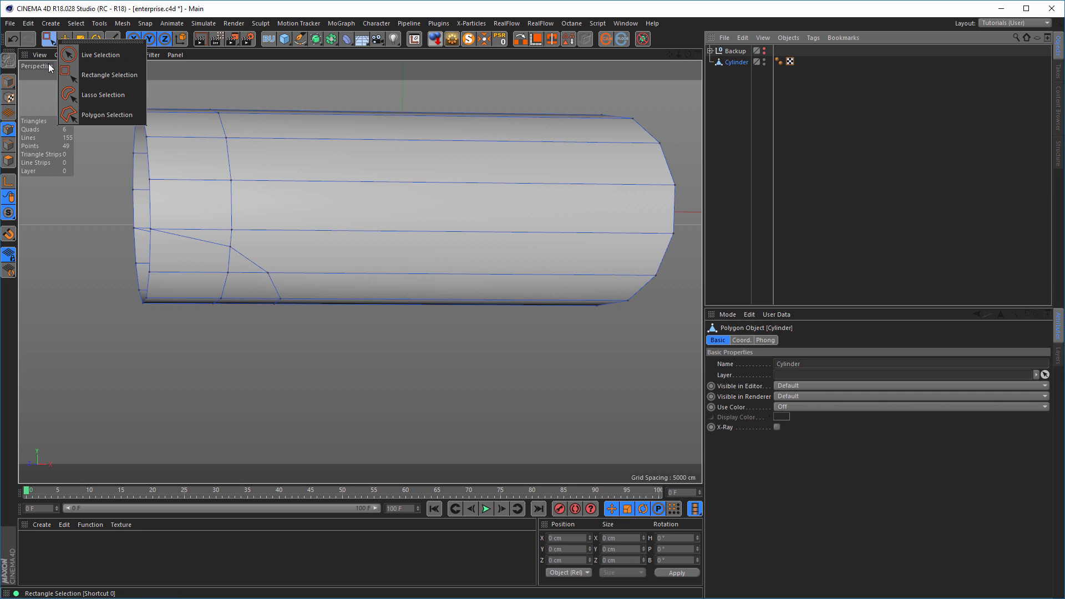
{"action": "left_click", "coordinate": [97, 55]}
{"action": "mouse_move", "coordinate": [237, 231]}
{"action": "left_mouse_down", "text": "alt"}
{"action": "mouse_move", "coordinate": [334, 230]}
{"action": "mouse_move", "coordinate": [321, 295]}
{"action": "mouse_move", "coordinate": [297, 334]}
{"action": "mouse_move", "coordinate": [247, 327]}
{"action": "mouse_move", "coordinate": [141, 339]}
{"action": "left_mouse_up", "text": "alt"}
{"action": "mouse_move", "coordinate": [236, 325]}
{"action": "left_mouse_down", "text": "shift"}
{"action": "mouse_move", "coordinate": [156, 267]}
{"action": "mouse_move", "coordinate": [178, 244]}
{"action": "left_mouse_up", "text": "shift"}
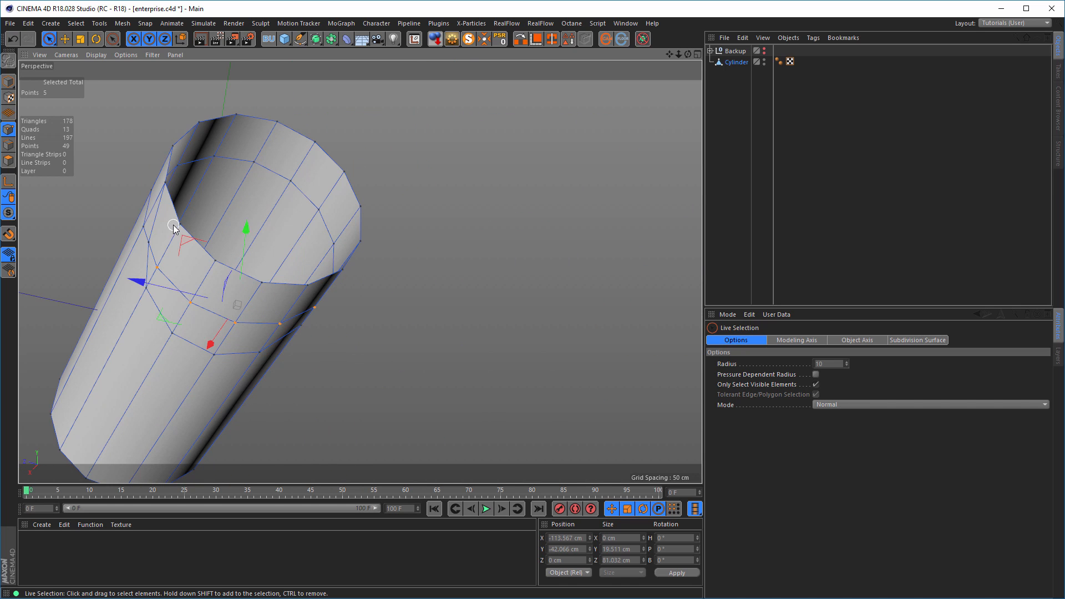
{"action": "mouse_move", "coordinate": [222, 277]}
{"action": "left_mouse_down", "text": "shift"}
{"action": "mouse_move", "coordinate": [312, 290]}
{"action": "mouse_move", "coordinate": [473, 258]}
{"action": "left_mouse_up", "text": "shift"}
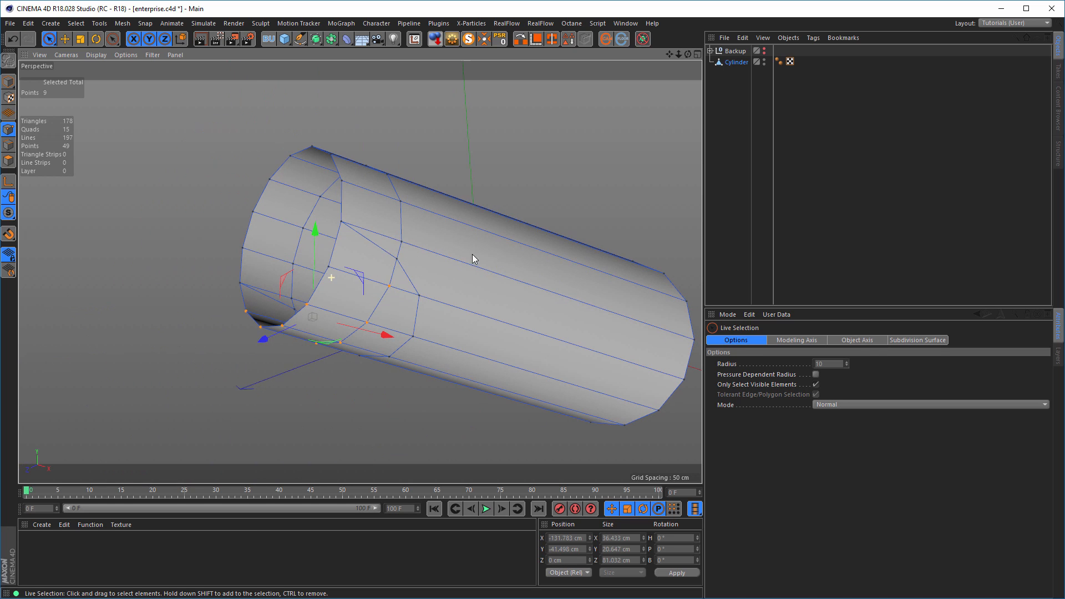
{"action": "left_click", "coordinate": [330, 266], "text": "shift"}
{"action": "key", "text": "Delete"}
{"action": "left_click_drag", "start_coordinate": [399, 208], "coordinate": [438, 202], "text": "alt"}
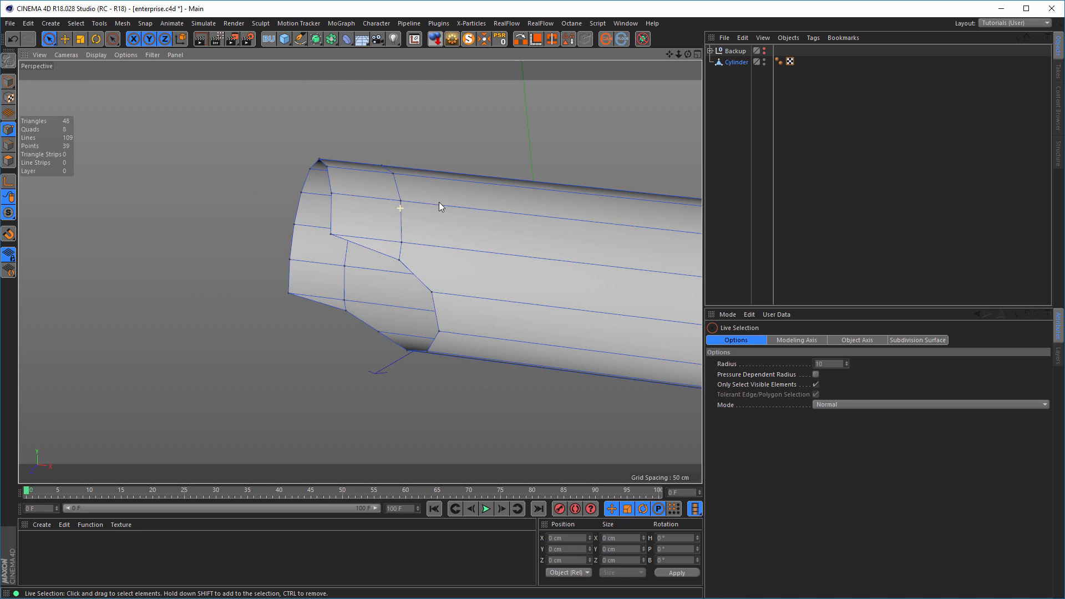
Bridge the three pairs of opposite edges along the cutout in Edge mode, covering all but its lower tip with polygons
{"action": "middle_click_drag", "start_coordinate": [383, 196], "coordinate": [256, 183], "text": "alt"}
{"action": "left_click_drag", "start_coordinate": [316, 218], "coordinate": [294, 224], "text": "alt"}
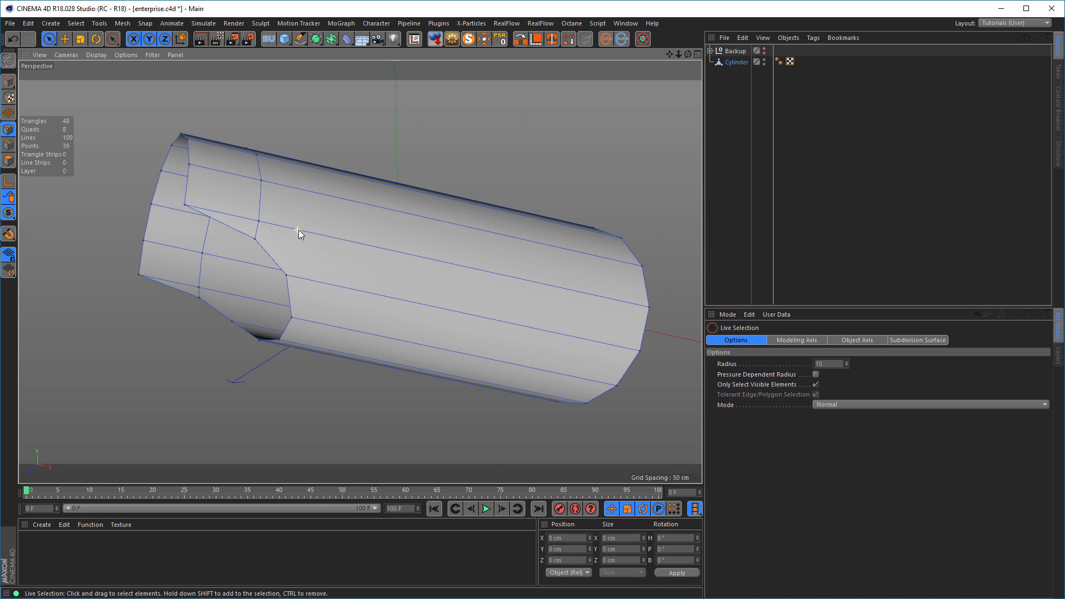
{"action": "right_click_drag", "start_coordinate": [298, 230], "coordinate": [332, 233], "text": "alt"}
{"action": "middle_click_drag", "start_coordinate": [332, 232], "coordinate": [365, 221], "text": "alt"}
{"action": "left_click_drag", "start_coordinate": [366, 224], "coordinate": [359, 229], "text": "alt"}
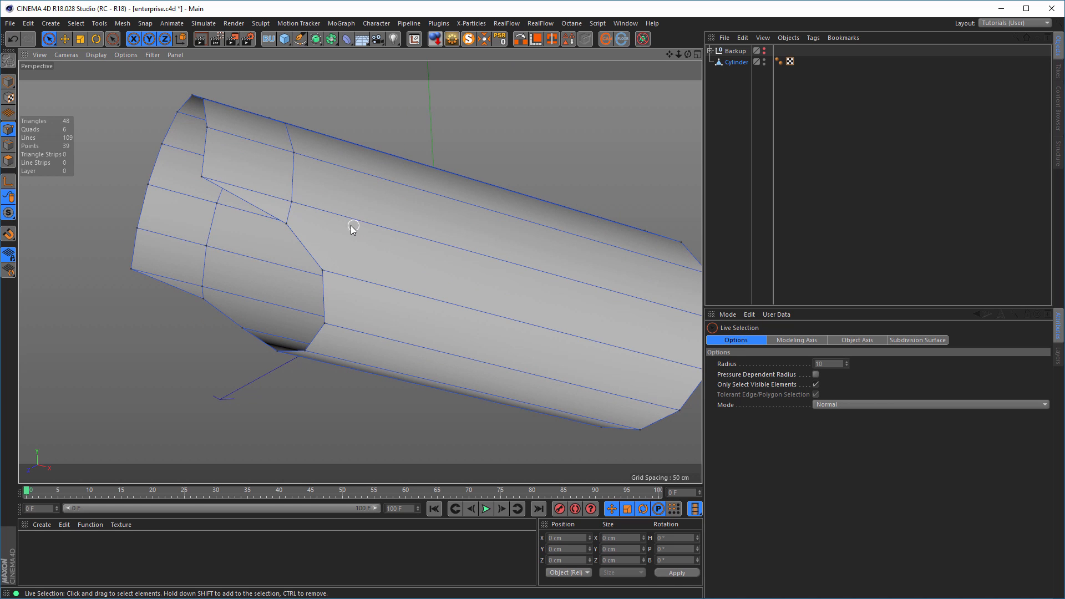
{"action": "left_click_drag", "start_coordinate": [349, 226], "coordinate": [343, 218], "text": "alt"}
{"action": "middle_click_drag", "start_coordinate": [342, 218], "coordinate": [381, 257], "text": "alt"}
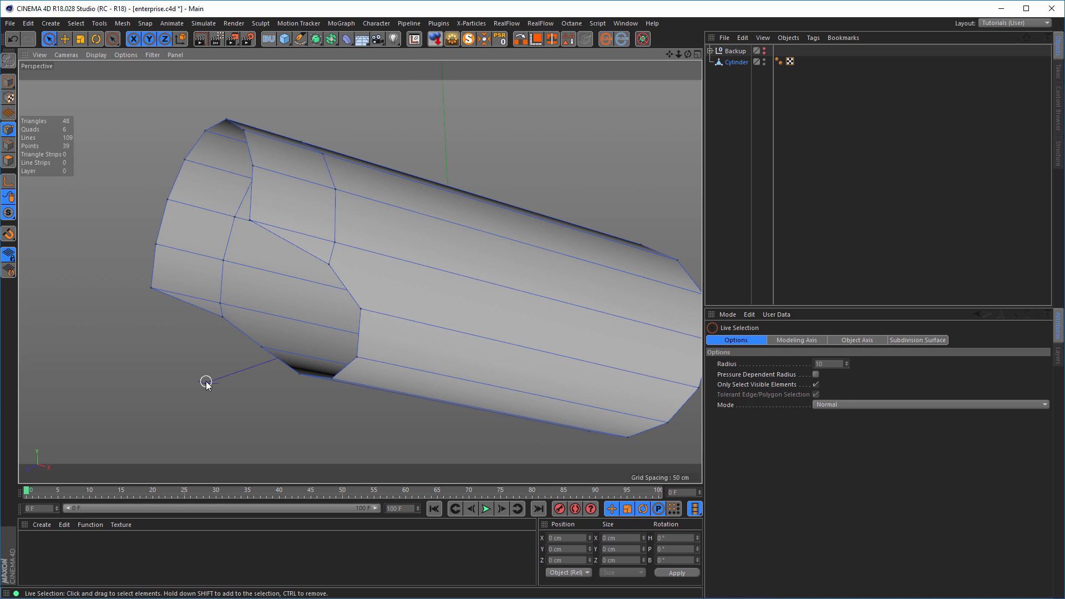
{"action": "key", "text": "b"}
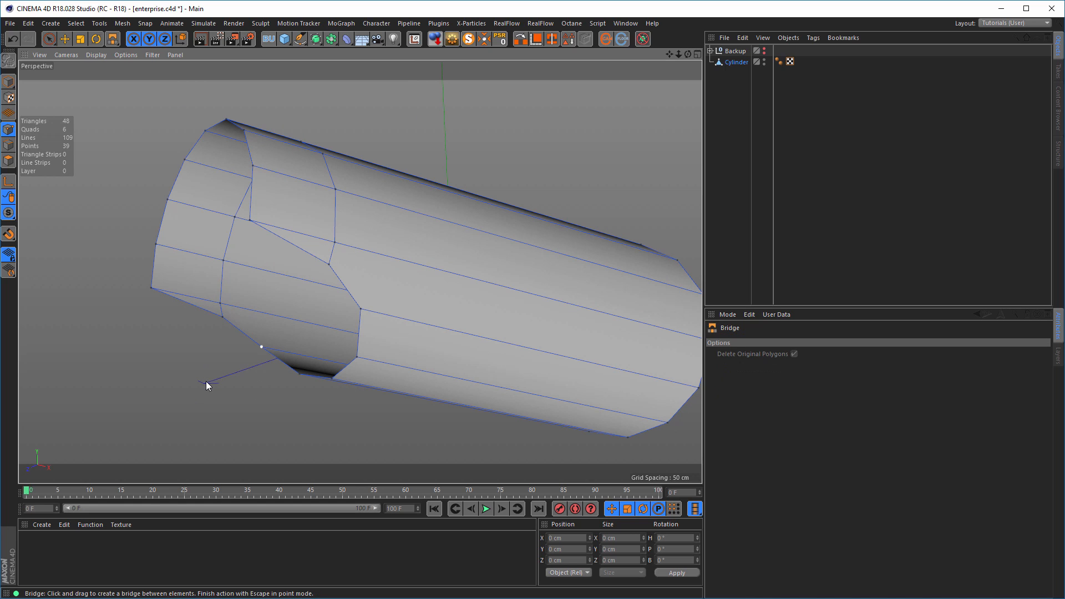
{"action": "left_click", "coordinate": [9, 146]}
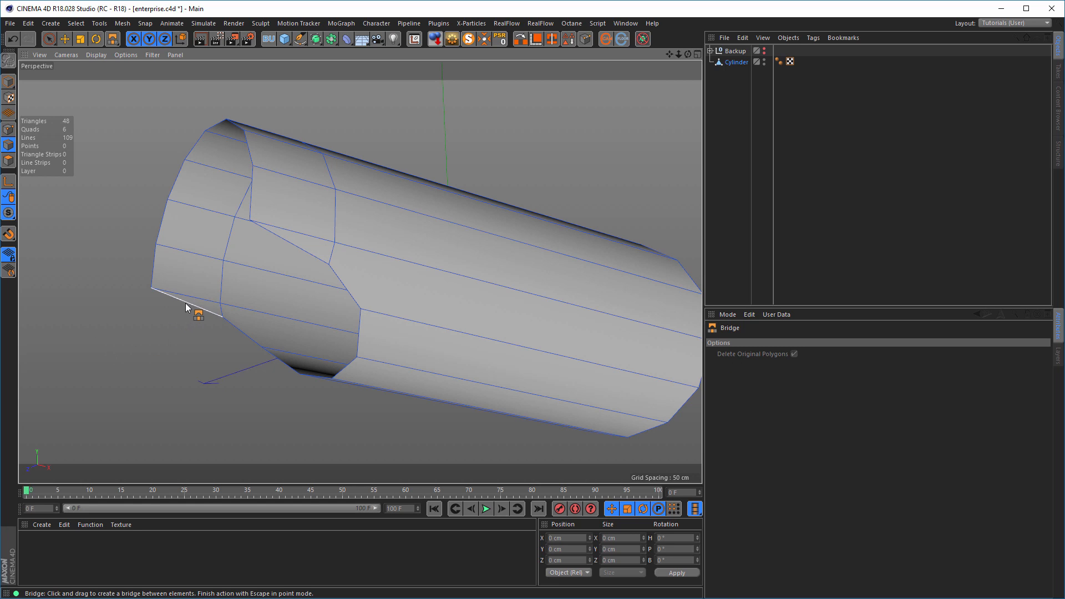
{"action": "left_click_drag", "start_coordinate": [187, 303], "coordinate": [291, 245]}
{"action": "left_click_drag", "start_coordinate": [224, 318], "coordinate": [335, 277]}
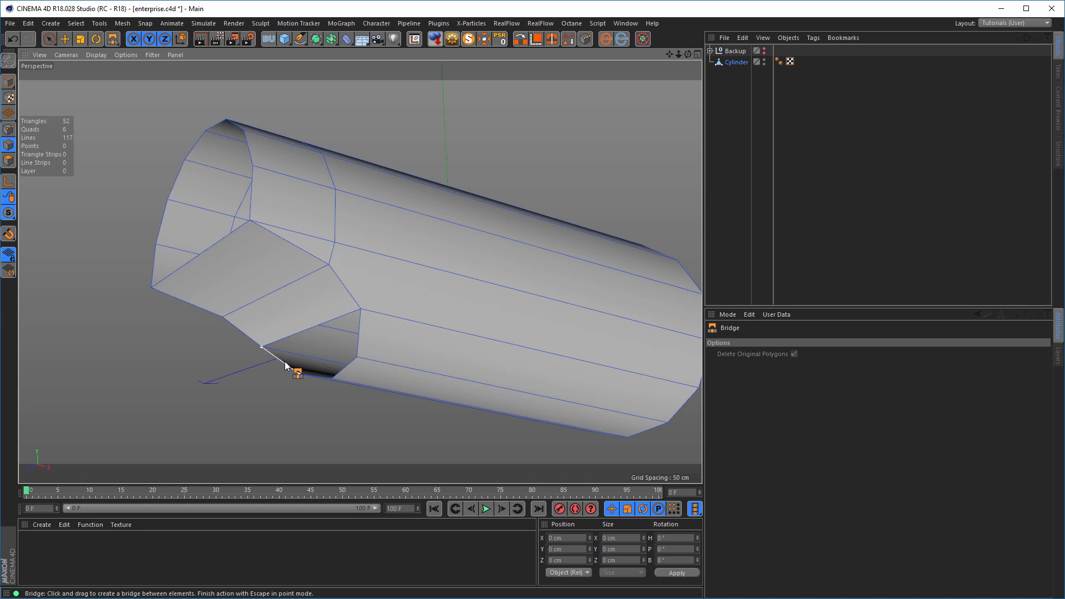
{"action": "left_click_drag", "start_coordinate": [295, 368], "coordinate": [359, 327]}
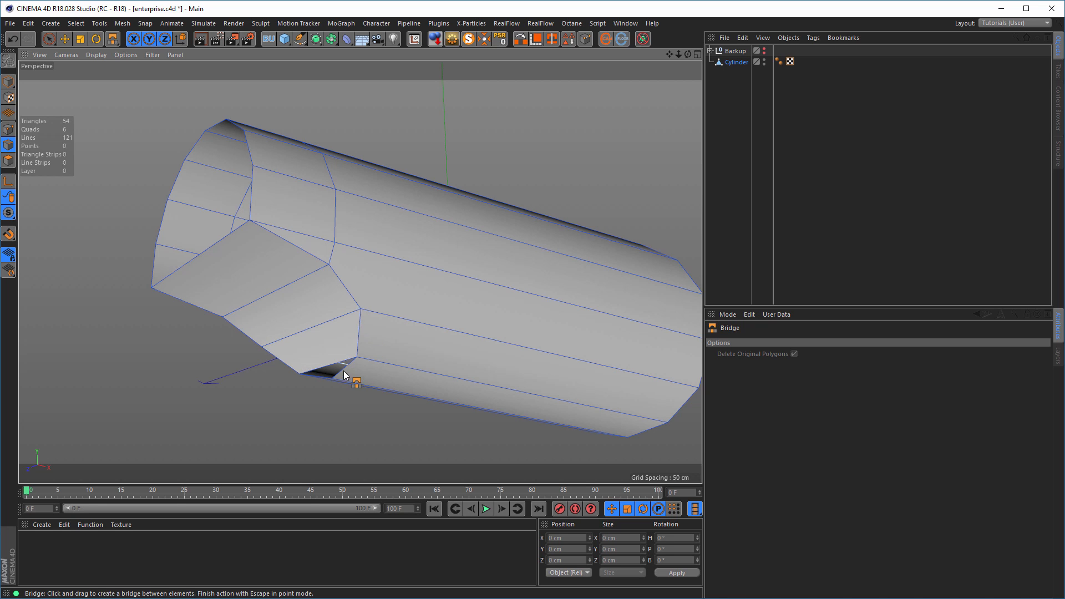
Bridge the remaining open edges at the cutout's lower tip to close the last small gap
{"action": "scroll", "coordinate": [390, 363], "scroll_direction": "up", "scroll_amount": 2}
{"action": "scroll", "coordinate": [391, 364], "scroll_direction": "up", "scroll_amount": 2}
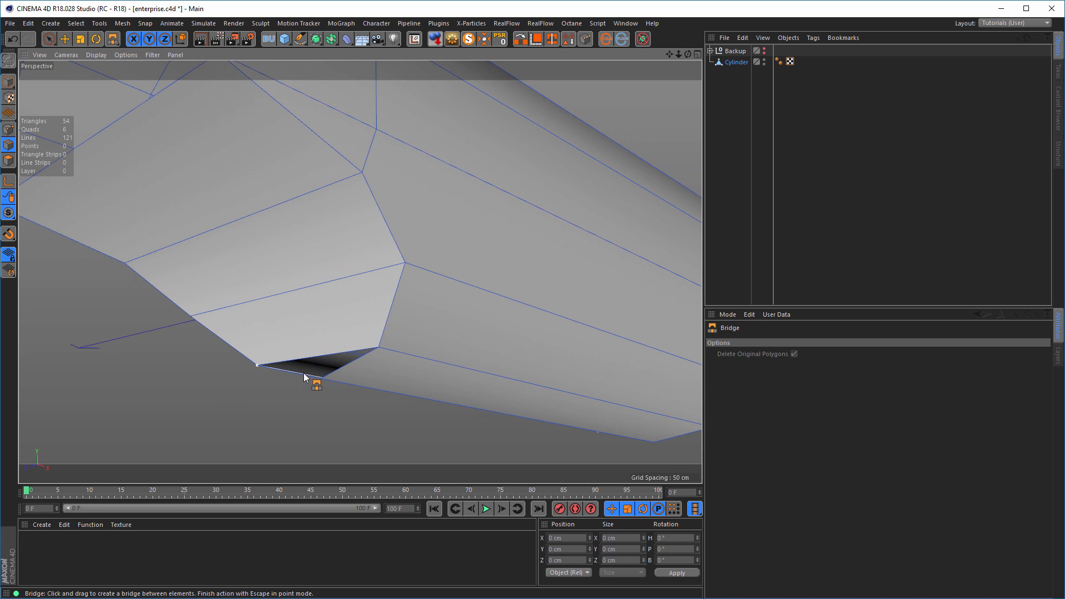
{"action": "left_click_drag", "start_coordinate": [328, 372], "coordinate": [368, 328]}
{"action": "key", "text": "ctrl+z"}
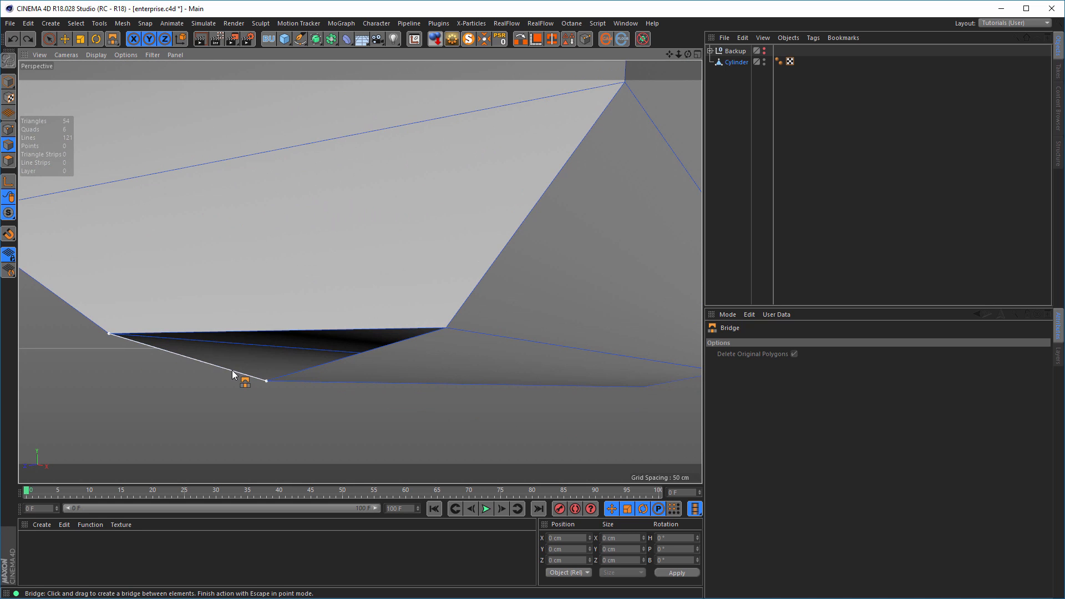
{"action": "left_click_drag", "start_coordinate": [233, 374], "coordinate": [318, 361]}
{"action": "left_click_drag", "start_coordinate": [388, 385], "coordinate": [399, 365], "text": "alt"}
{"action": "middle_click_drag", "start_coordinate": [399, 365], "coordinate": [413, 336], "text": "alt"}
{"action": "mouse_move", "coordinate": [398, 344]}
{"action": "left_mouse_down", "text": "alt"}
{"action": "mouse_move", "coordinate": [388, 358]}
{"action": "mouse_move", "coordinate": [387, 342]}
{"action": "left_mouse_up", "text": "alt"}
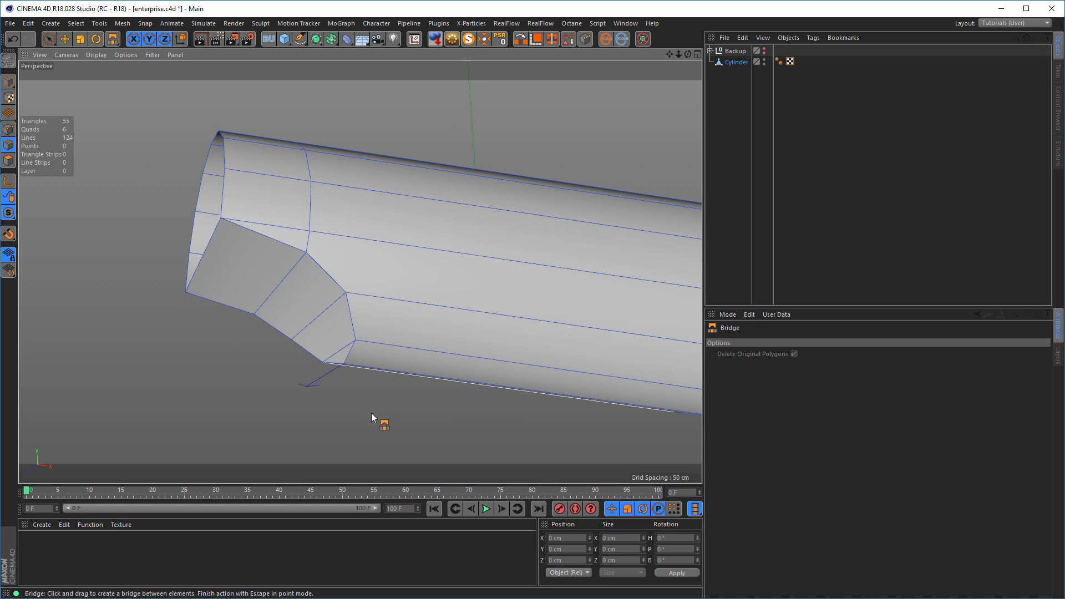
{"action": "left_click_drag", "start_coordinate": [361, 371], "coordinate": [387, 350], "text": "alt"}
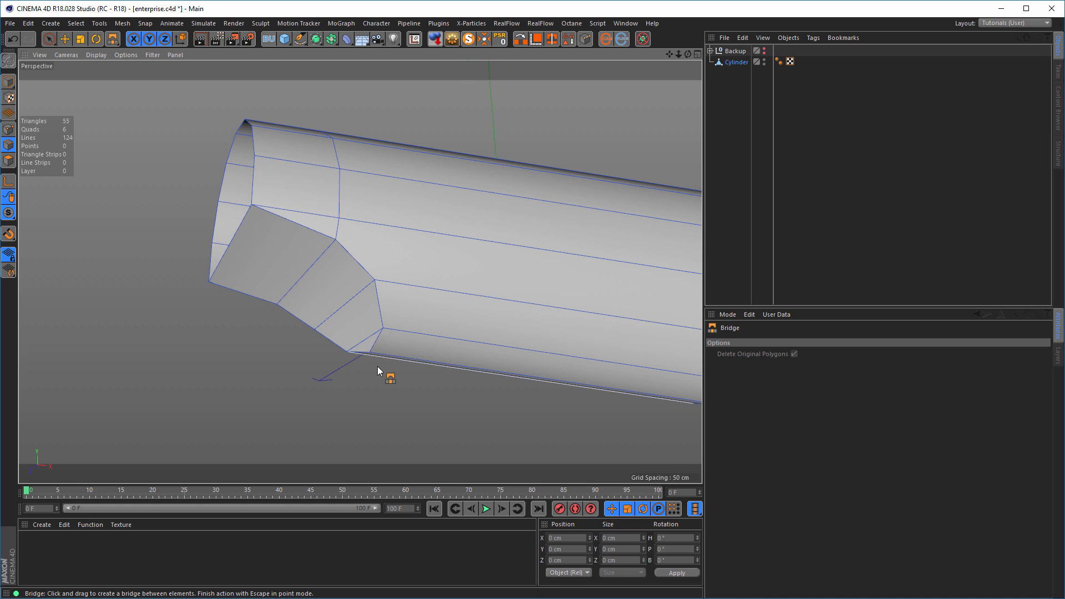
{"action": "left_click_drag", "start_coordinate": [392, 349], "coordinate": [375, 333], "text": "alt"}
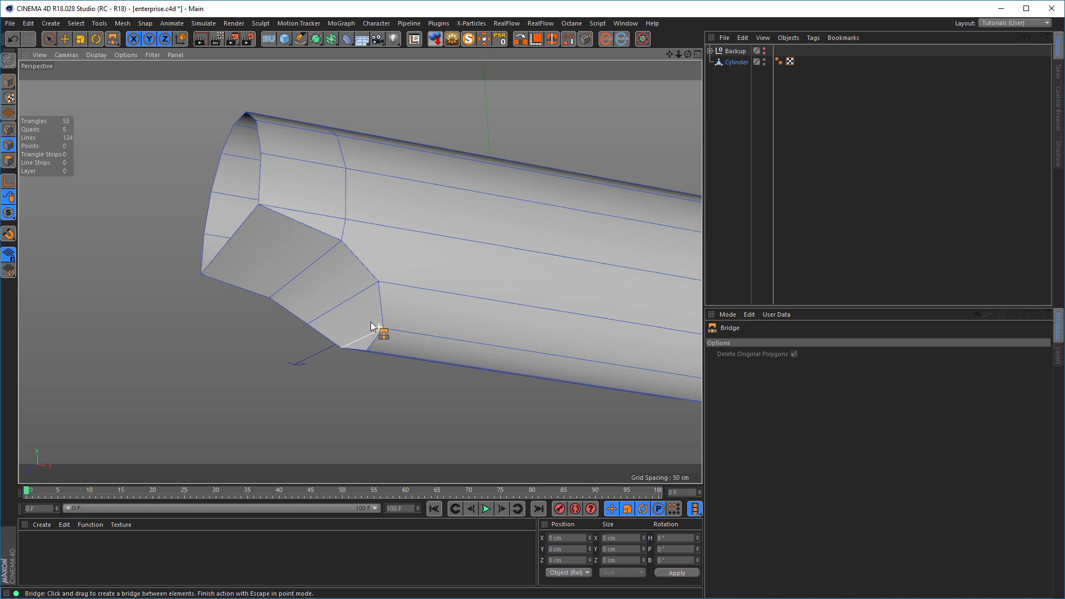
Select the four edges spanning the cutout's bridged surface and Edge Cut them with Create N-gons disabled, Offset 50% and Subdivision 1
{"action": "left_click", "coordinate": [50, 38]}
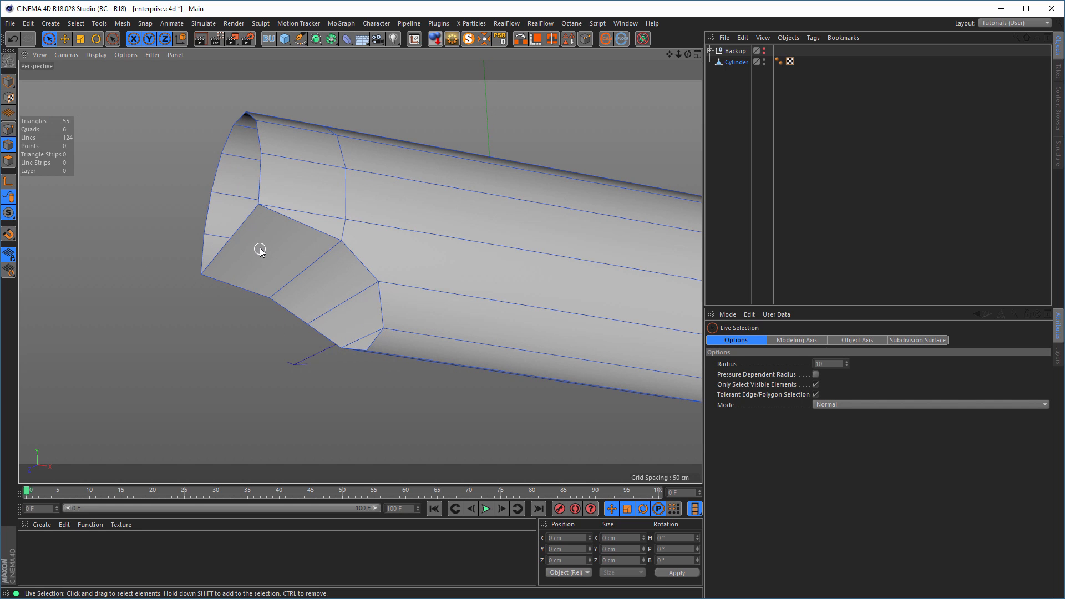
{"action": "left_click", "coordinate": [247, 228]}
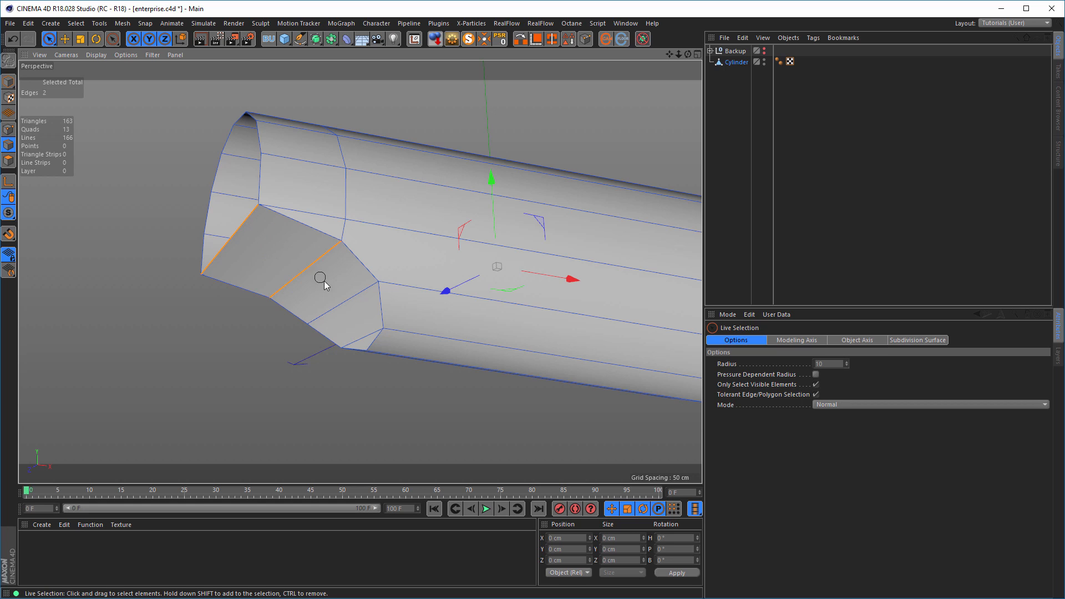
{"action": "left_click_drag", "start_coordinate": [366, 337], "coordinate": [367, 338]}
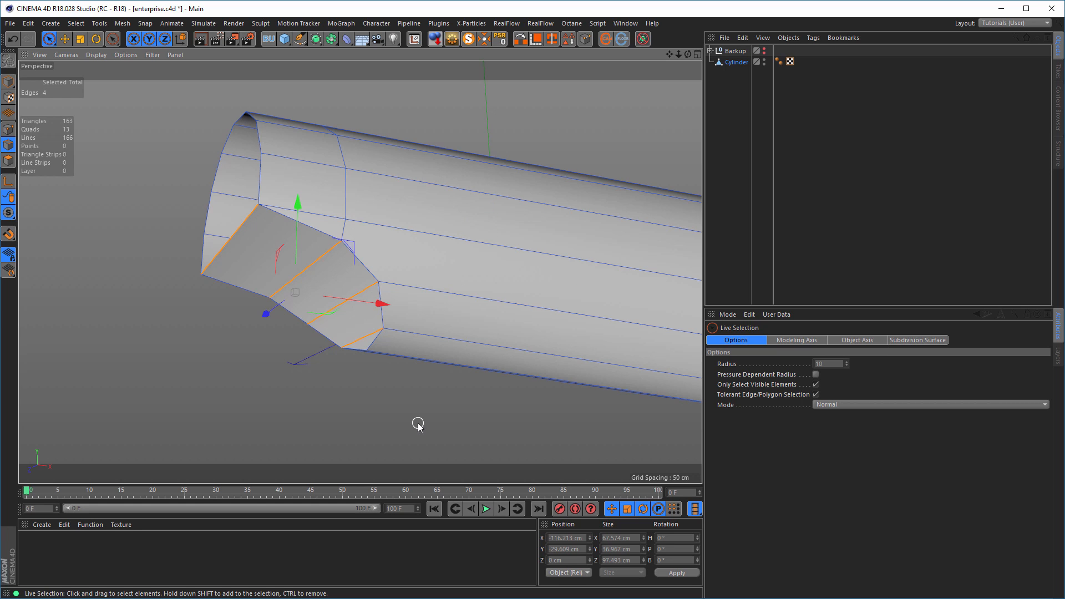
{"action": "right_click", "coordinate": [417, 425]}
{"action": "left_click", "coordinate": [419, 427]}
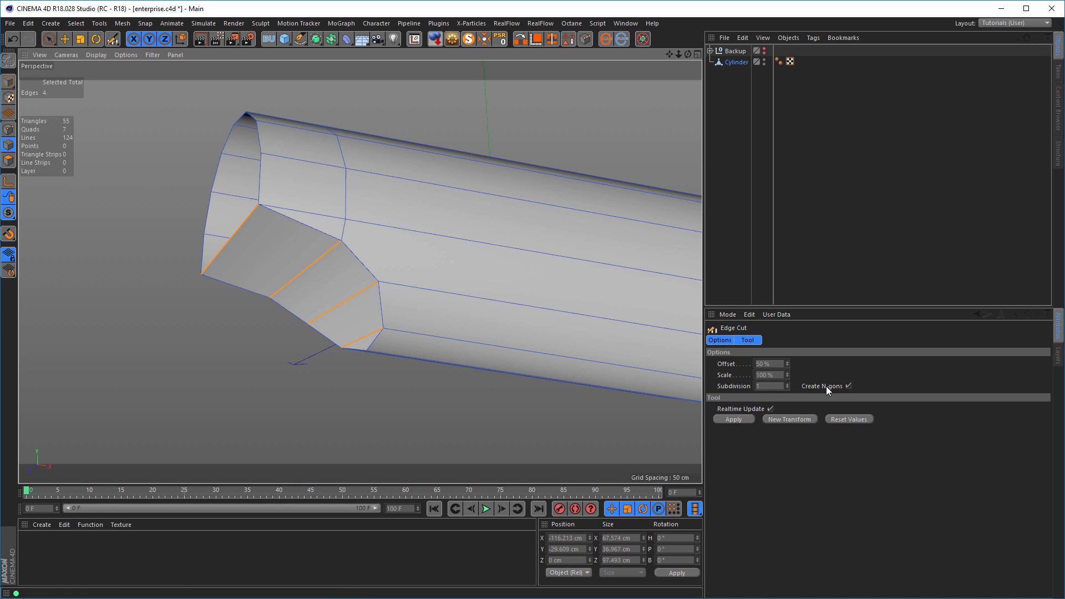
{"action": "left_click", "coordinate": [848, 386]}
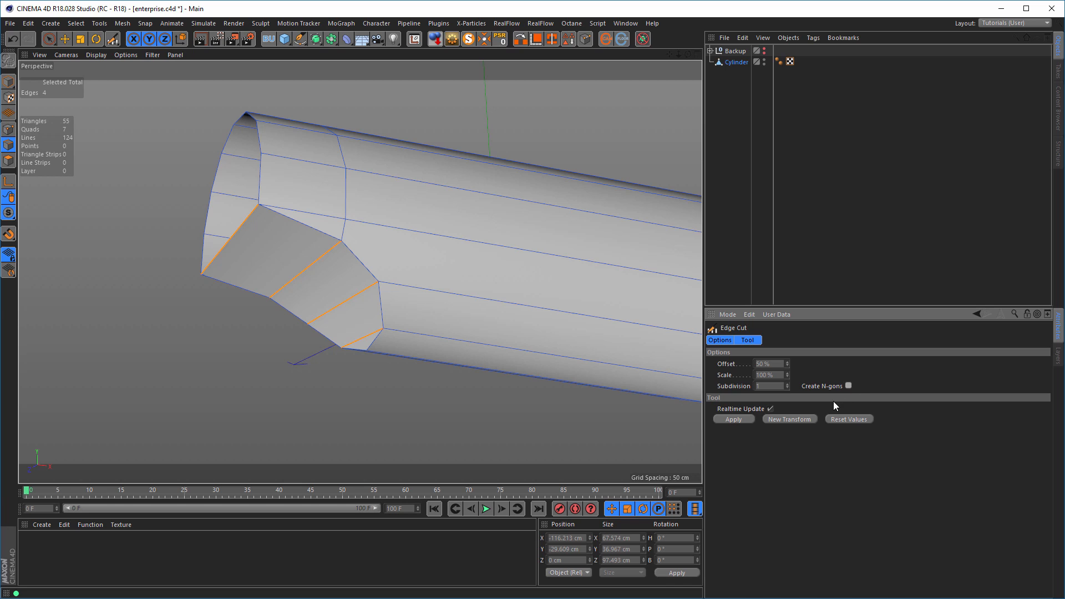
{"action": "left_click", "coordinate": [734, 419]}
Line-cut from the end of the new center line to the lower corner of the cutout's tip
{"action": "scroll", "coordinate": [388, 336], "scroll_direction": "up", "scroll_amount": 1}
{"action": "scroll", "coordinate": [440, 326], "scroll_direction": "up", "scroll_amount": 2}
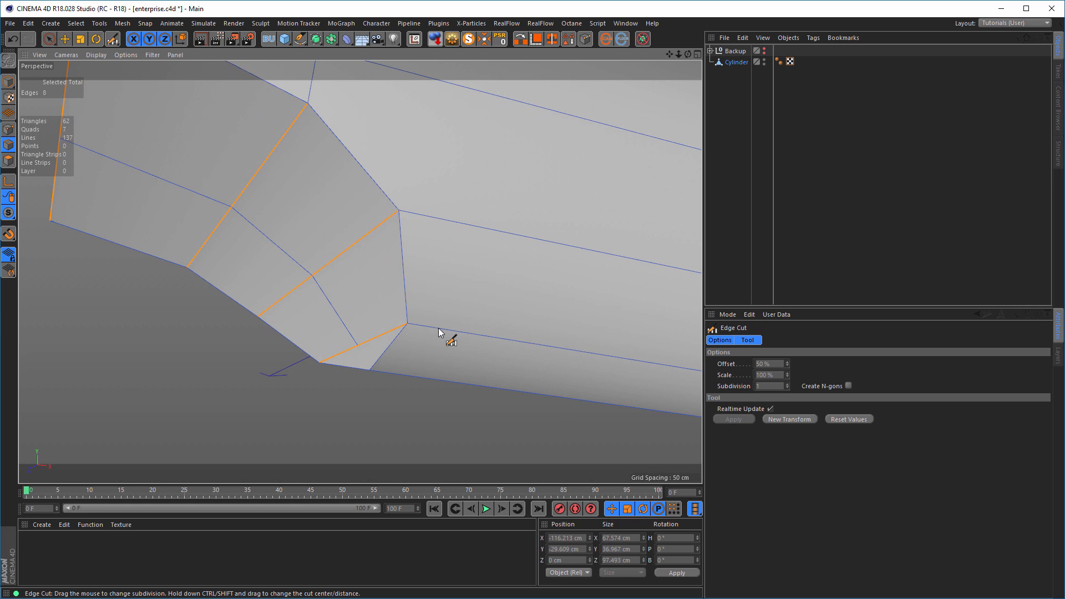
{"action": "key", "text": "k"}
{"action": "key", "text": "k"}
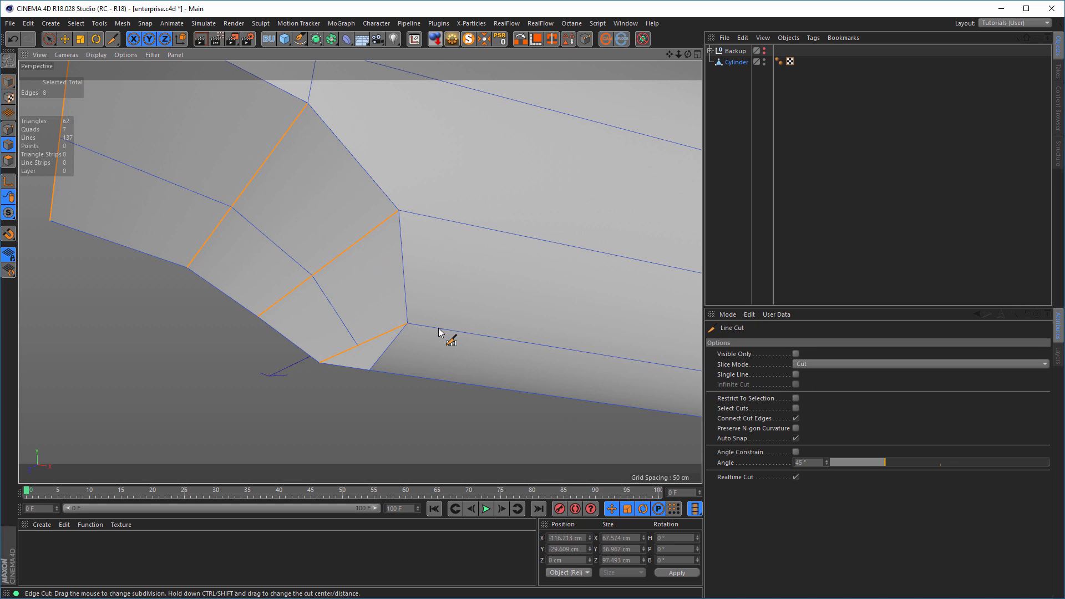
{"action": "left_click", "coordinate": [358, 345]}
{"action": "left_click", "coordinate": [369, 370]}
{"action": "scroll", "coordinate": [392, 399], "scroll_direction": "down", "scroll_amount": 5}
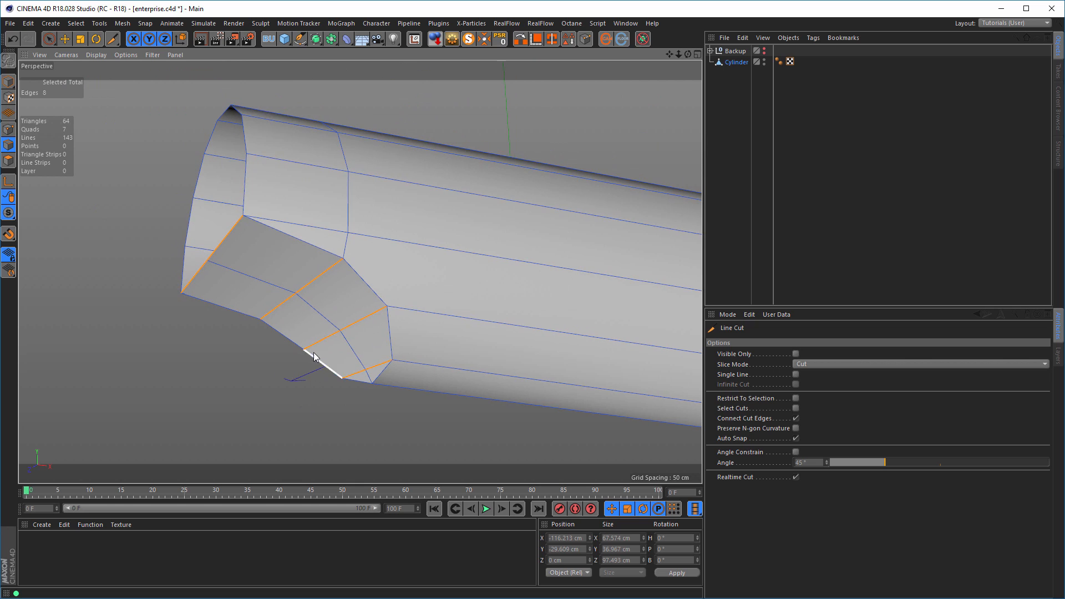
Live-select the middle row's vertical edges at both cylinder ends and the inner loop in Front view, with Only Select Visible Elements temporarily disabled
{"action": "left_click_drag", "start_coordinate": [314, 357], "coordinate": [325, 331], "text": "alt"}
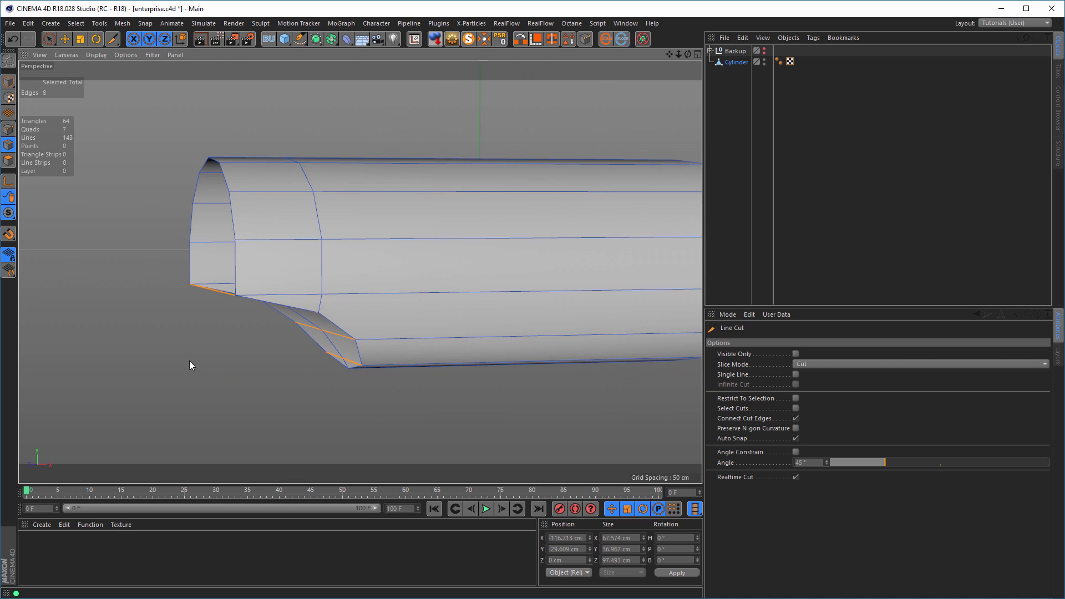
{"action": "left_click", "coordinate": [49, 40]}
{"action": "scroll", "coordinate": [291, 266], "scroll_direction": "up", "scroll_amount": 5}
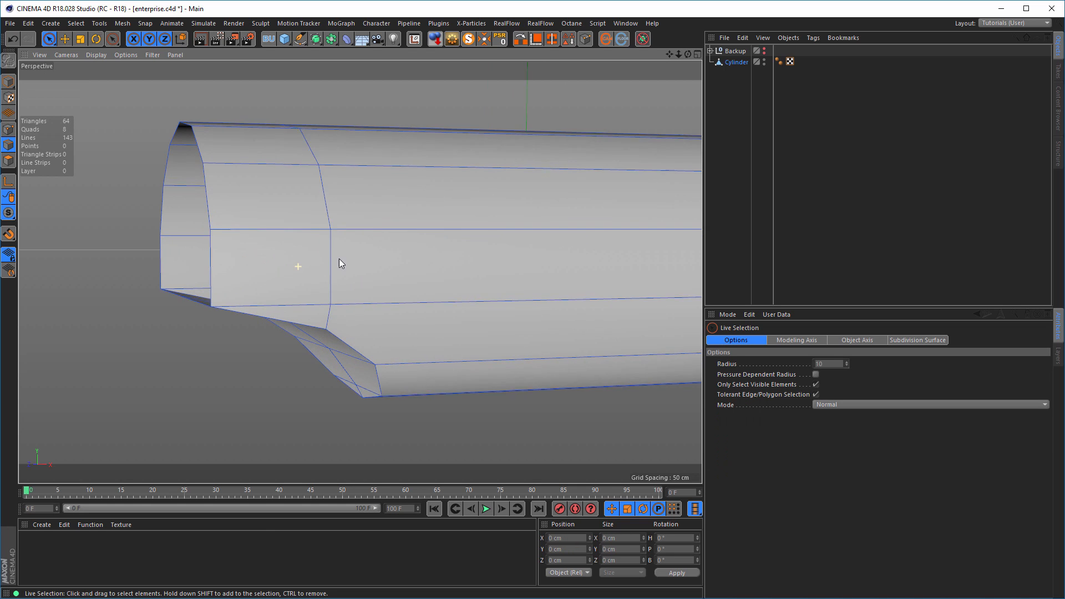
{"action": "left_click_drag", "start_coordinate": [286, 263], "coordinate": [217, 255], "text": "alt"}
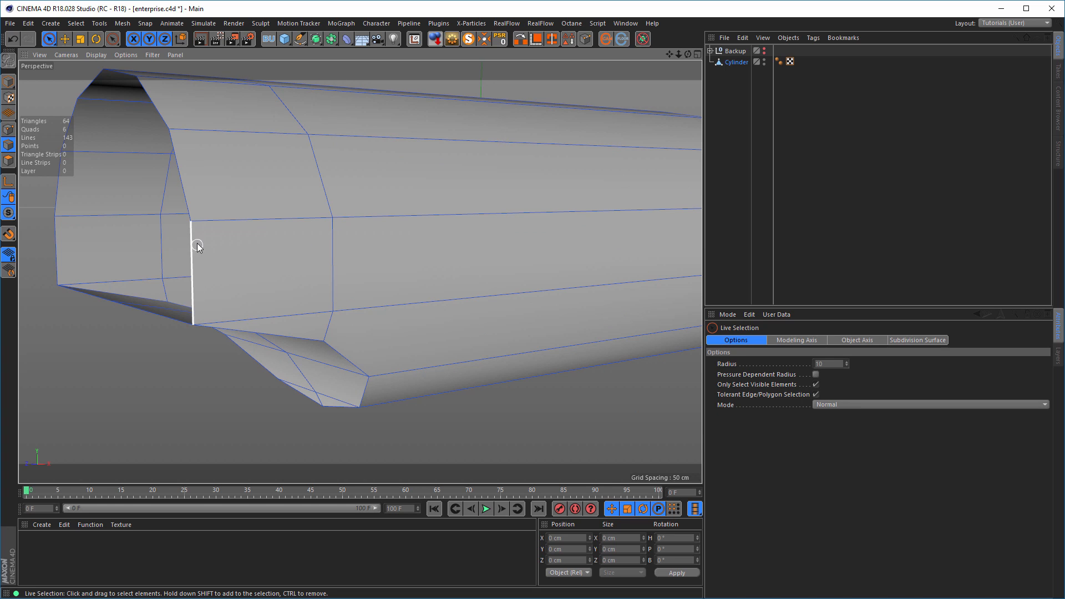
{"action": "left_click_drag", "start_coordinate": [260, 292], "coordinate": [302, 279], "text": "alt"}
{"action": "scroll", "coordinate": [288, 281], "scroll_direction": "down", "scroll_amount": 6}
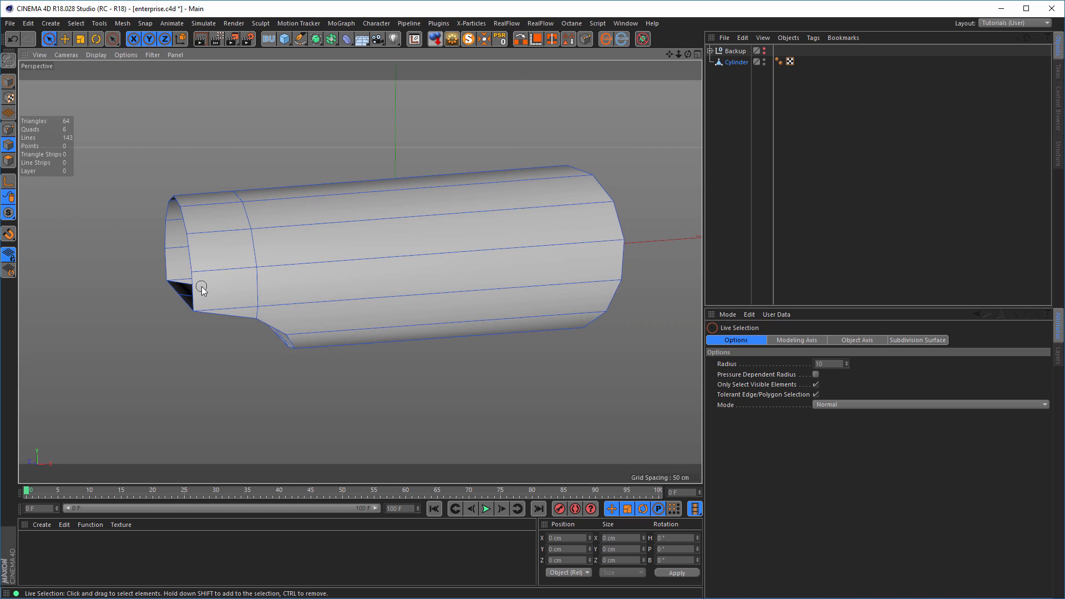
{"action": "middle_click", "coordinate": [239, 292]}
{"action": "middle_click", "coordinate": [414, 408]}
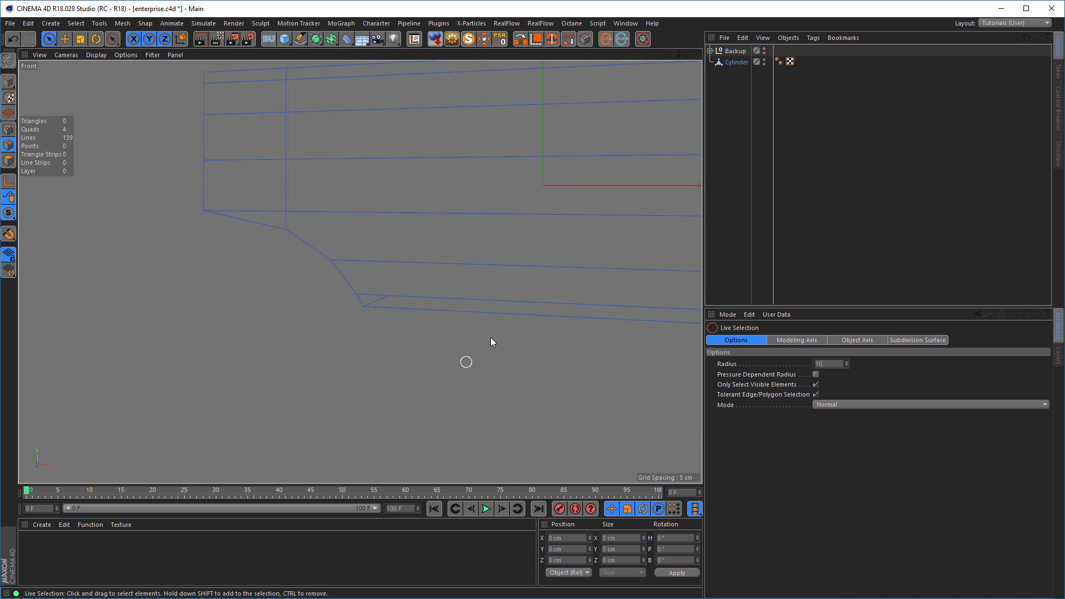
{"action": "scroll", "coordinate": [483, 333], "scroll_direction": "down", "scroll_amount": 4}
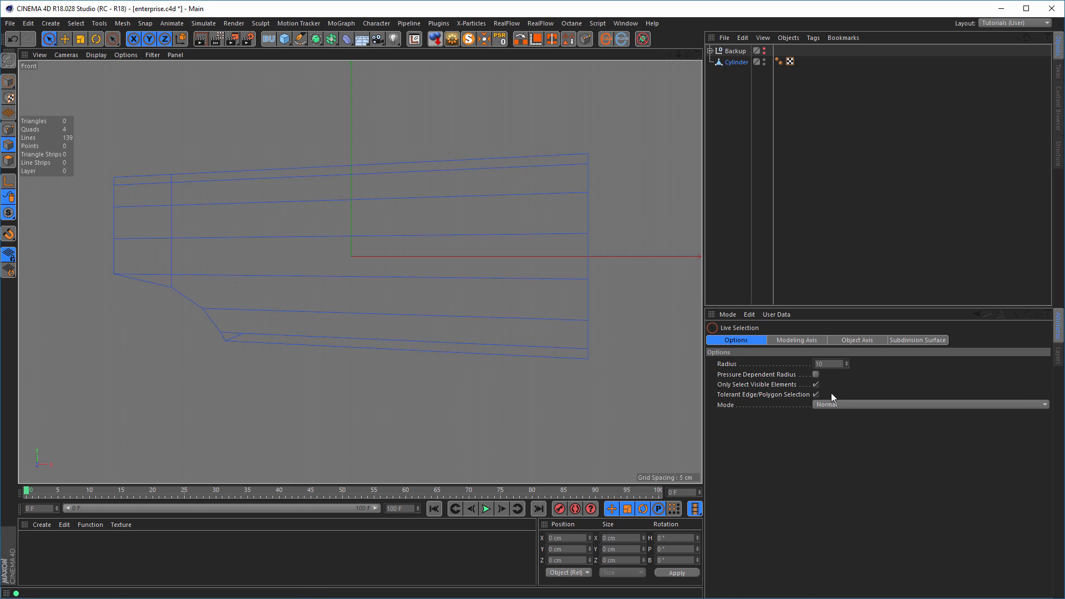
{"action": "left_click", "coordinate": [815, 385]}
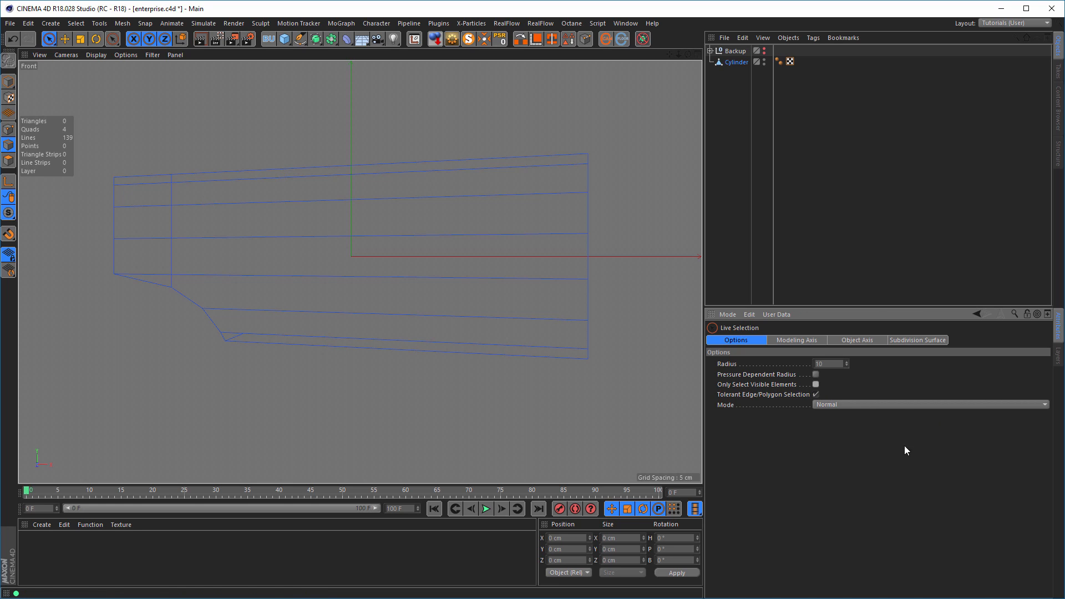
{"action": "left_click_drag", "start_coordinate": [87, 250], "coordinate": [273, 254]}
{"action": "left_click_drag", "start_coordinate": [575, 257], "coordinate": [590, 260], "text": "shift"}
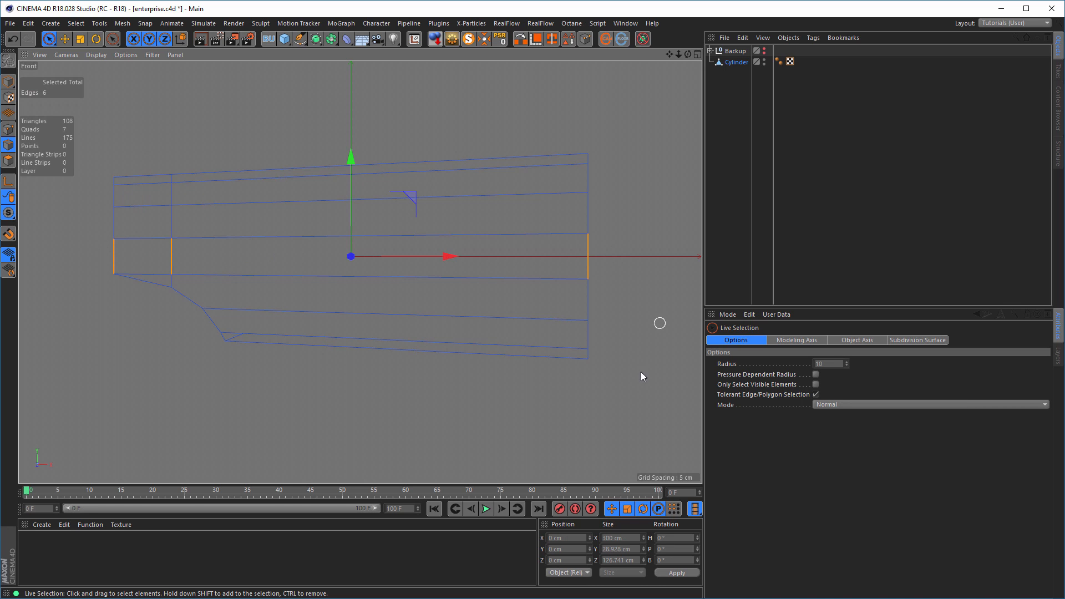
{"action": "left_click", "coordinate": [815, 385]}
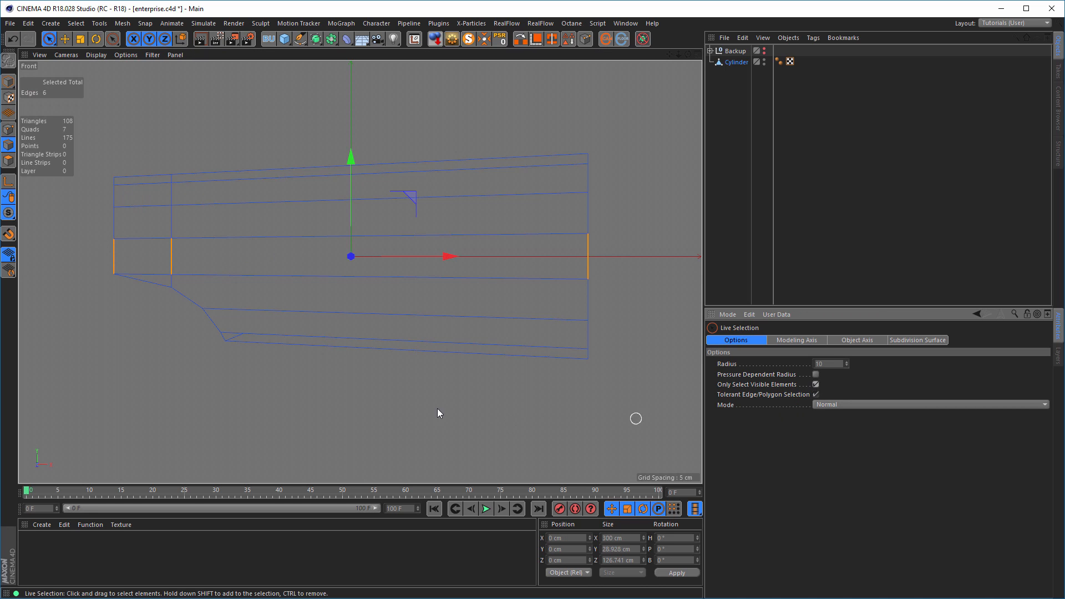
Edge Cut the selected middle-row edges at 50% Offset with Subdivision 1, adding a lengthwise line along both sides of the cylinder
{"action": "middle_click", "coordinate": [437, 410]}
{"action": "middle_click", "coordinate": [278, 215]}
{"action": "left_click_drag", "start_coordinate": [277, 215], "coordinate": [269, 242], "text": "alt"}
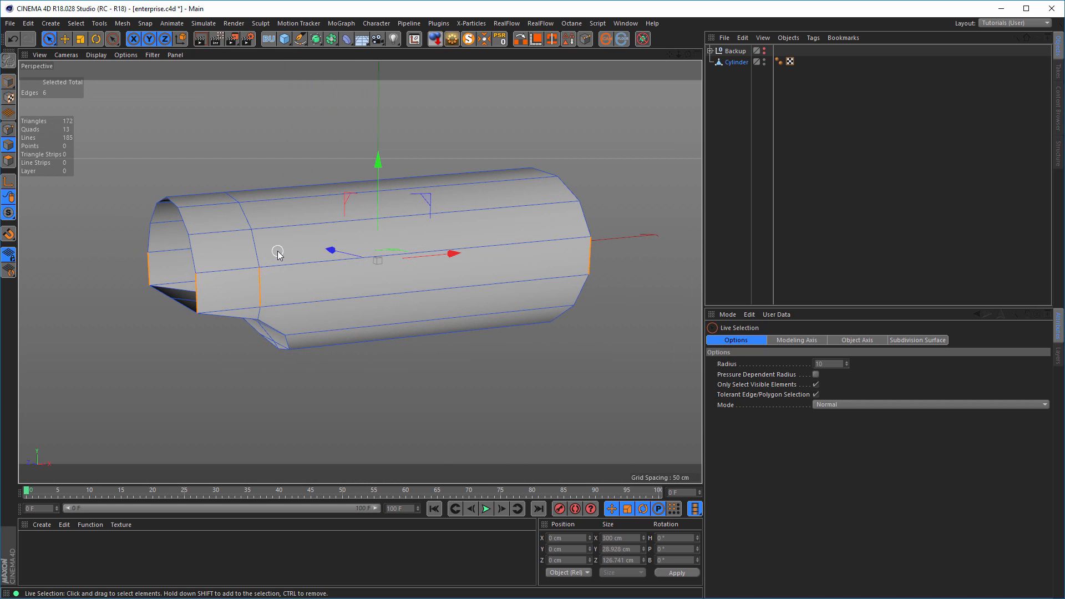
{"action": "key", "text": "m"}
{"action": "key", "text": "f"}
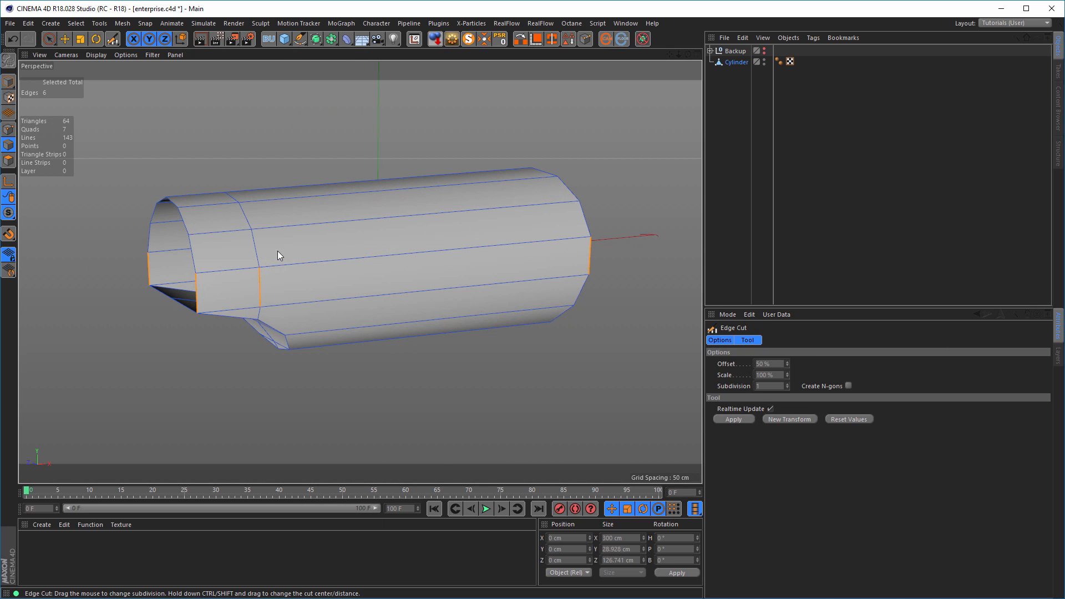
{"action": "left_click", "coordinate": [737, 418]}
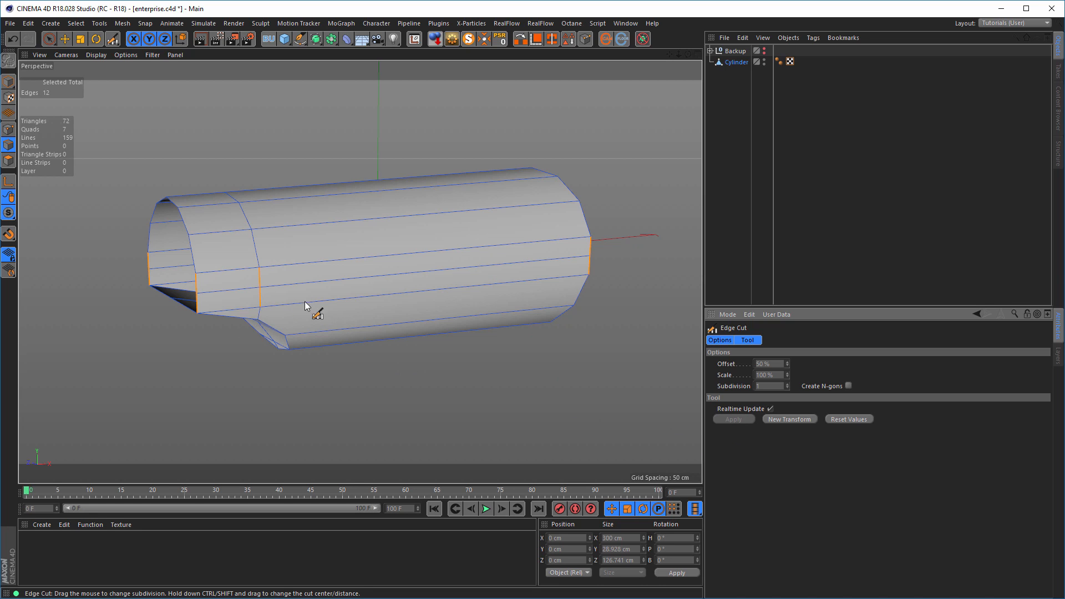
{"action": "scroll", "coordinate": [205, 297], "scroll_direction": "up", "scroll_amount": 4}
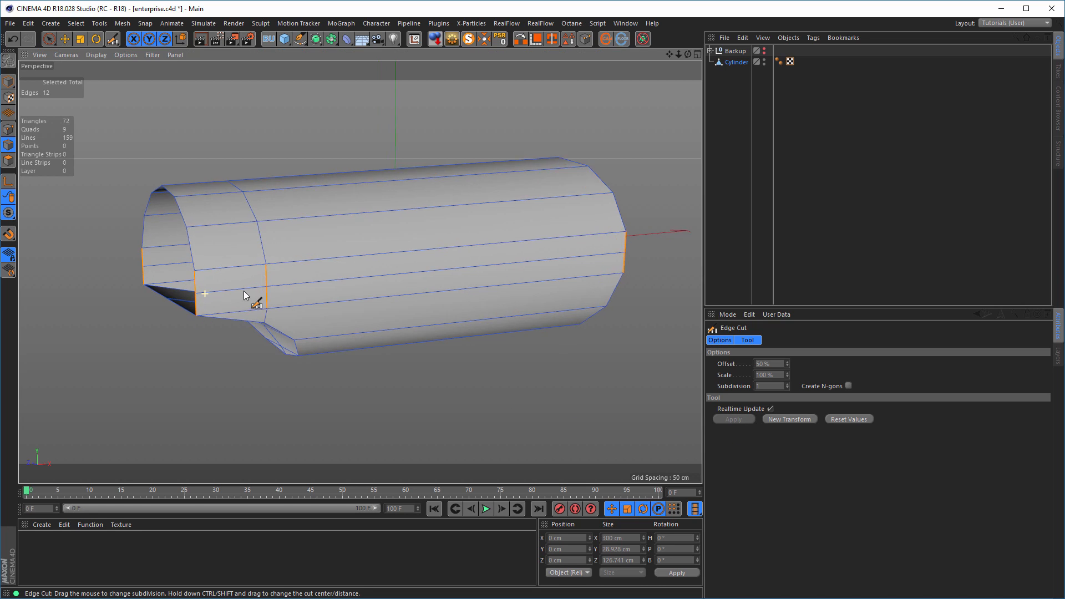
{"action": "scroll", "coordinate": [254, 294], "scroll_direction": "down", "scroll_amount": 4}
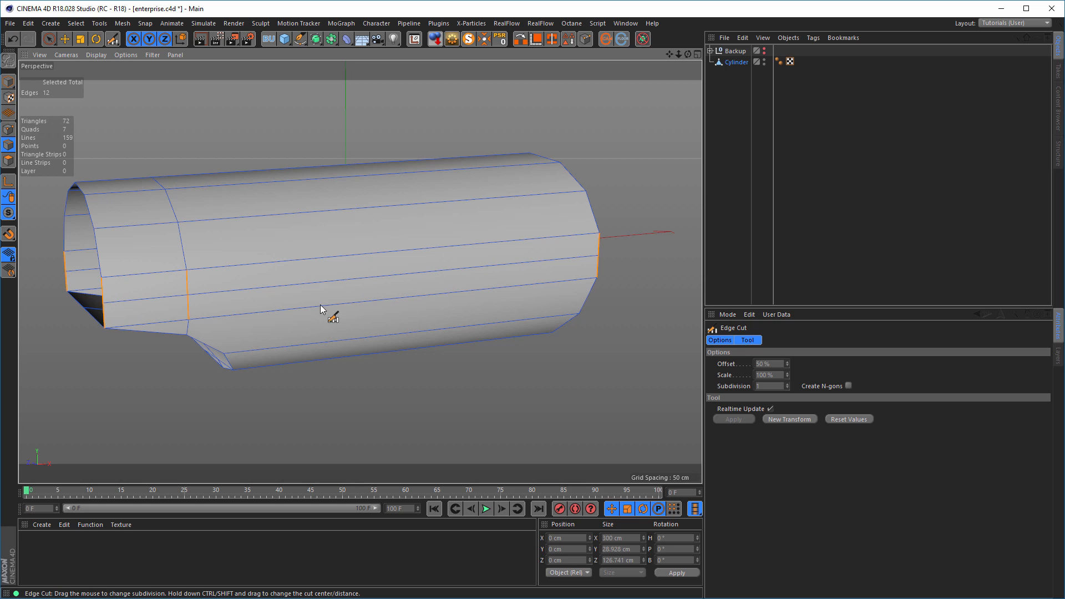
{"action": "left_click_drag", "start_coordinate": [579, 259], "coordinate": [460, 311], "text": "alt"}
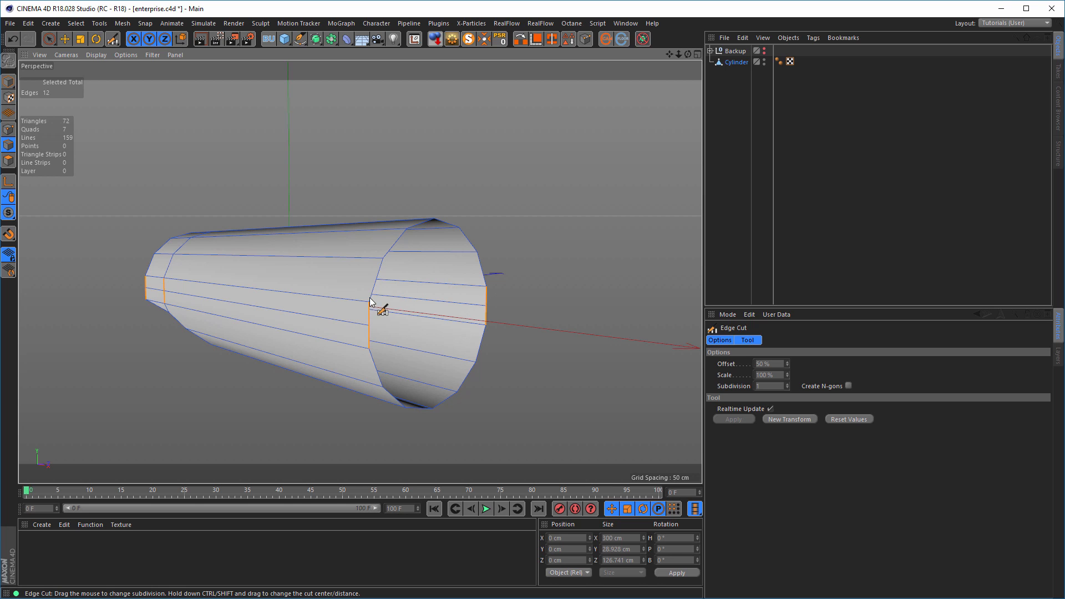
Deselect the edges in Right view and make the Cylinder a child of a new Subdivision Surface
{"action": "middle_click", "coordinate": [333, 363]}
{"action": "middle_click", "coordinate": [257, 369]}
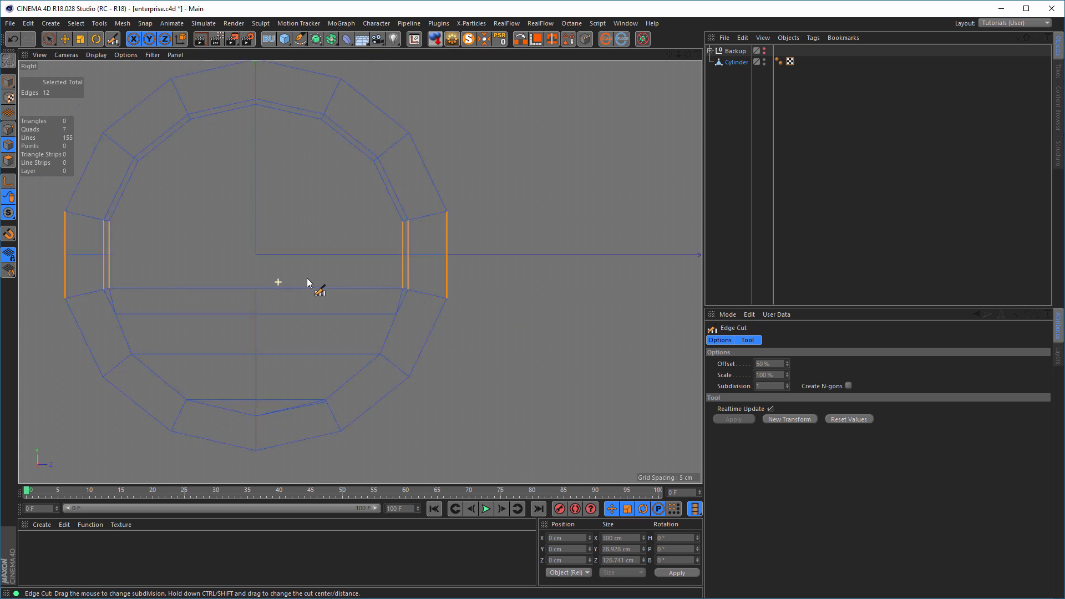
{"action": "middle_click_drag", "start_coordinate": [307, 279], "coordinate": [411, 282], "text": "alt"}
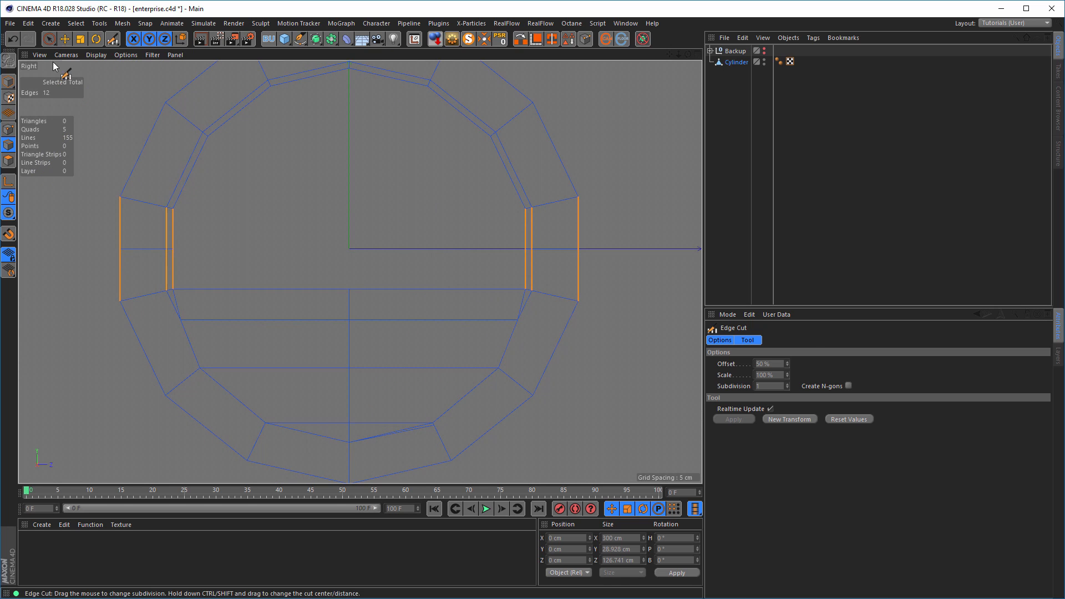
{"action": "left_click", "coordinate": [49, 39]}
{"action": "left_click", "coordinate": [102, 88]}
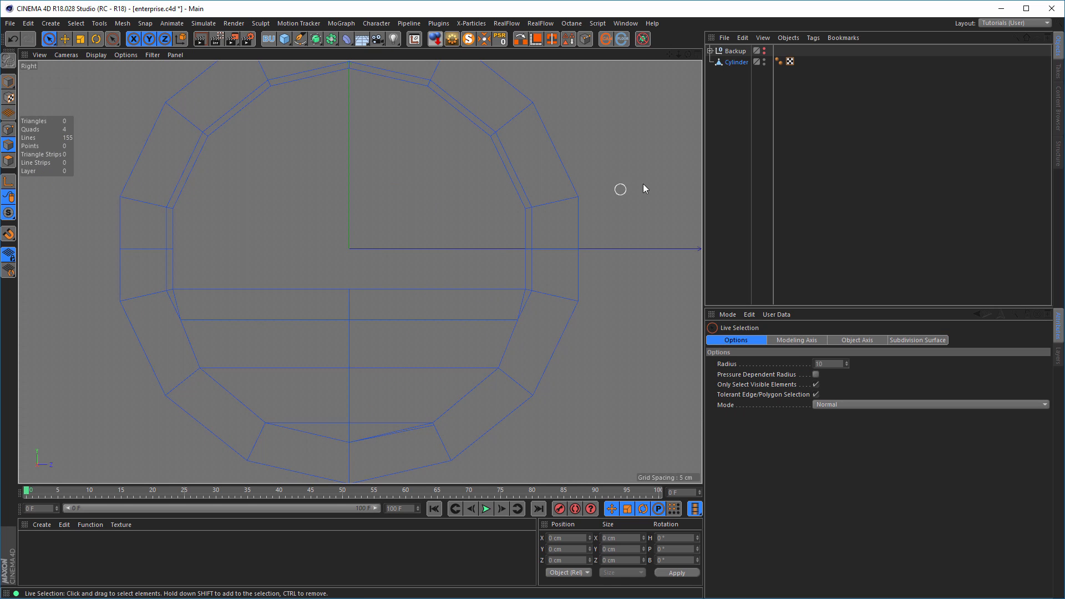
{"action": "left_click", "coordinate": [8, 82]}
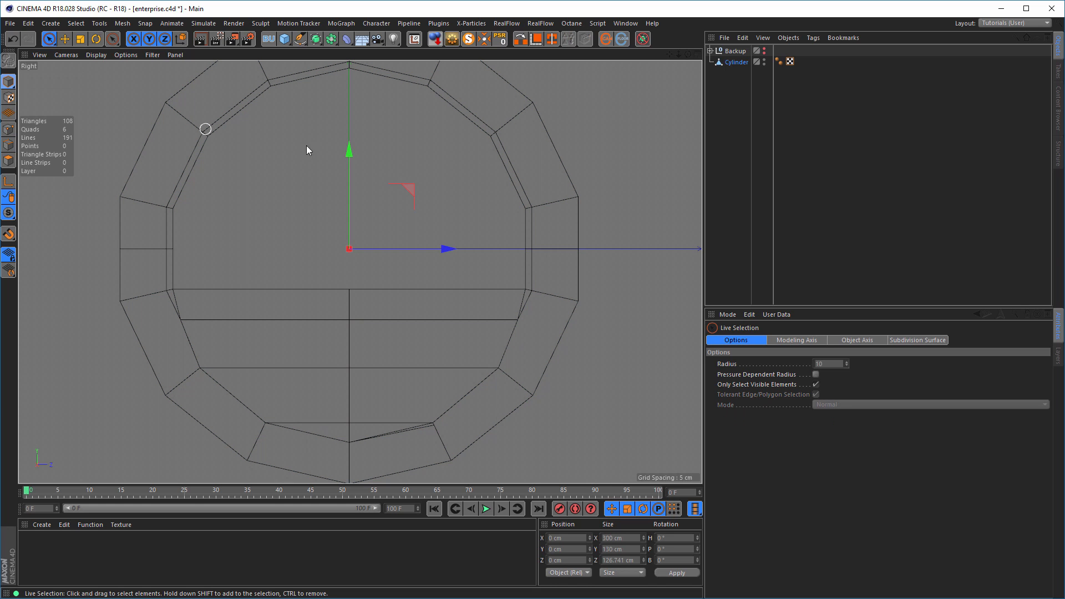
{"action": "left_click", "coordinate": [736, 63]}
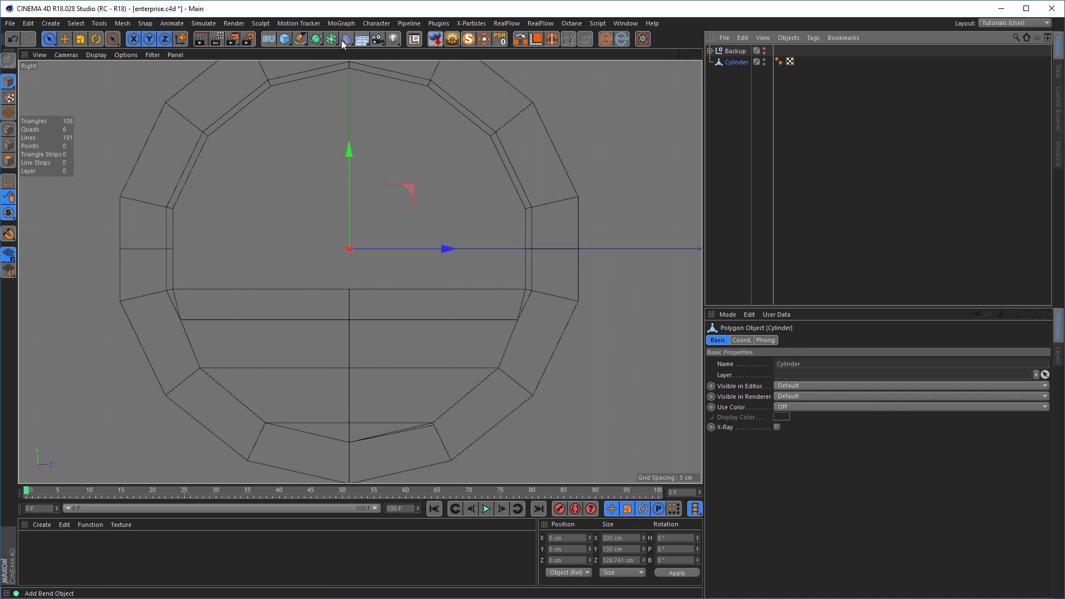
{"action": "left_click", "coordinate": [315, 39], "text": "alt"}
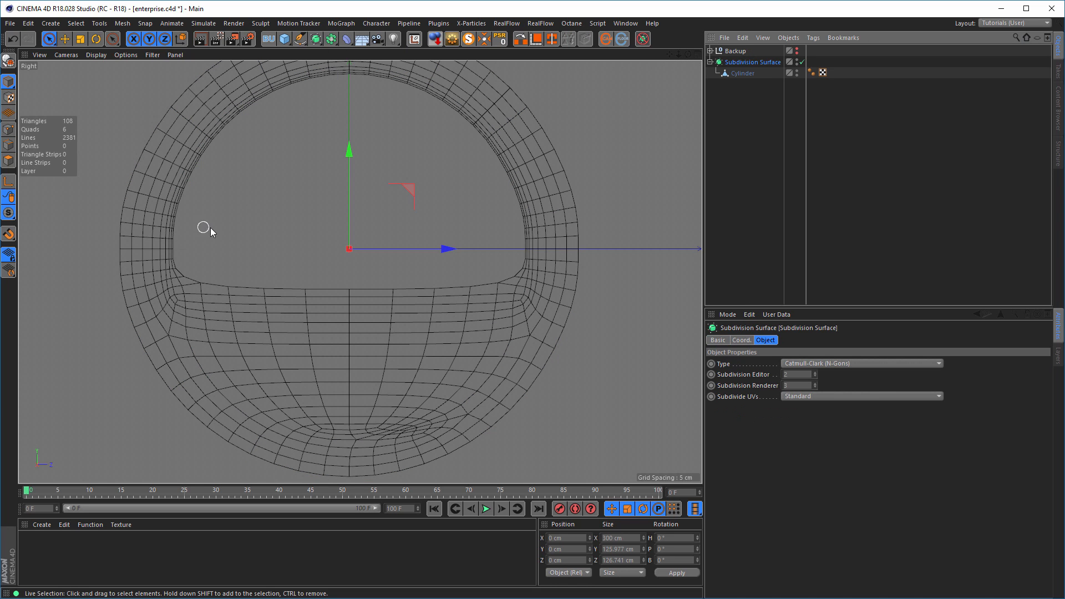
{"action": "middle_click_drag", "start_coordinate": [210, 227], "coordinate": [294, 249], "text": "alt"}
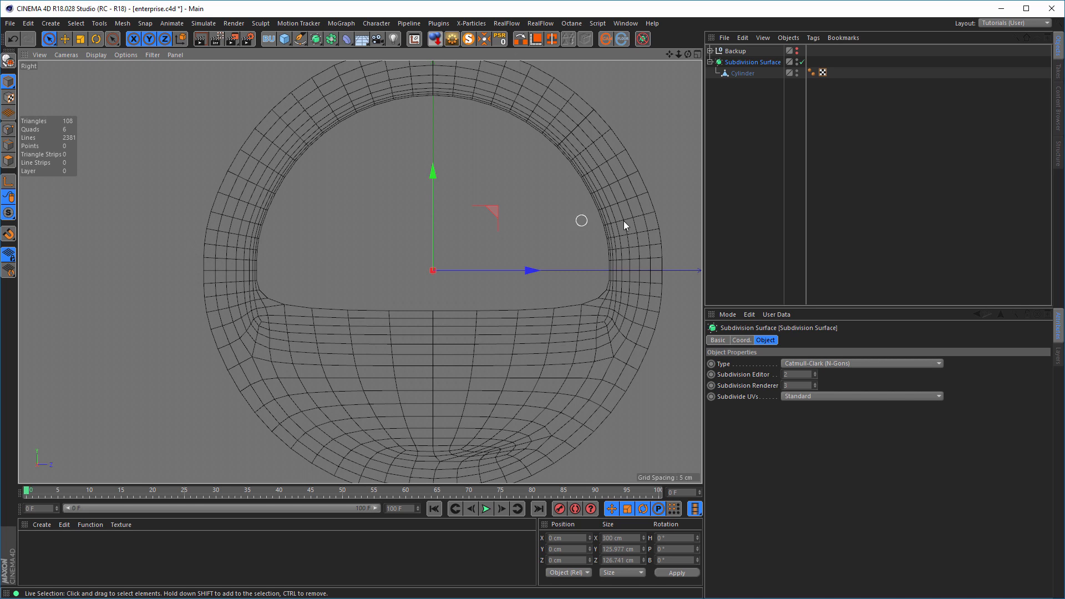
Disable the Subdivision Surface and add a Circle spline in the ZY plane, scaled to about 130 cm across around the cylinder's large end
{"action": "left_click", "coordinate": [802, 61]}
{"action": "middle_click_drag", "start_coordinate": [441, 243], "coordinate": [394, 253], "text": "alt"}
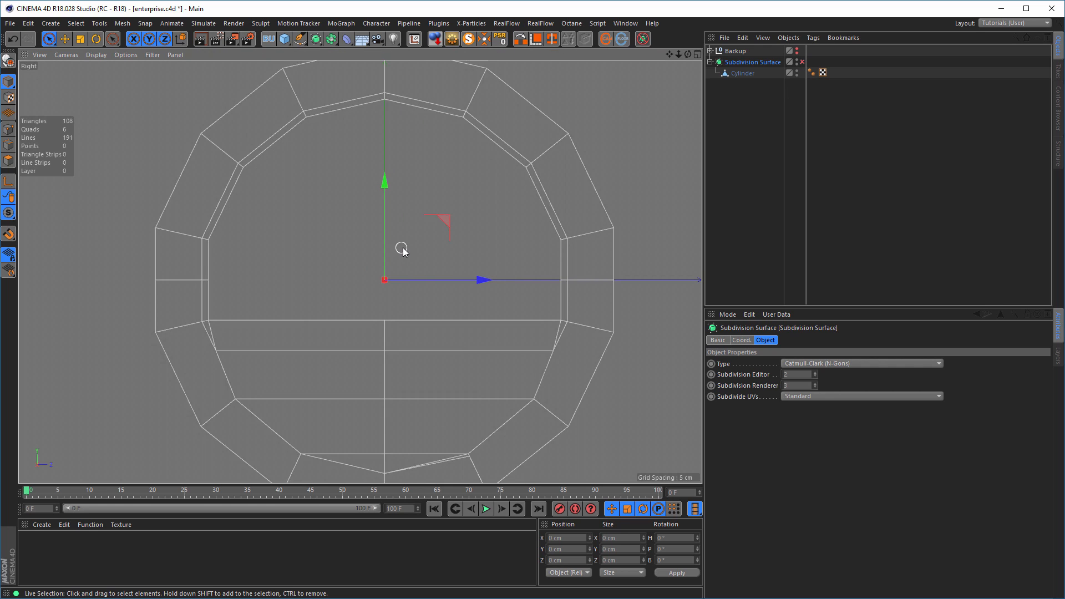
{"action": "scroll", "coordinate": [394, 253], "scroll_direction": "down", "scroll_amount": 3}
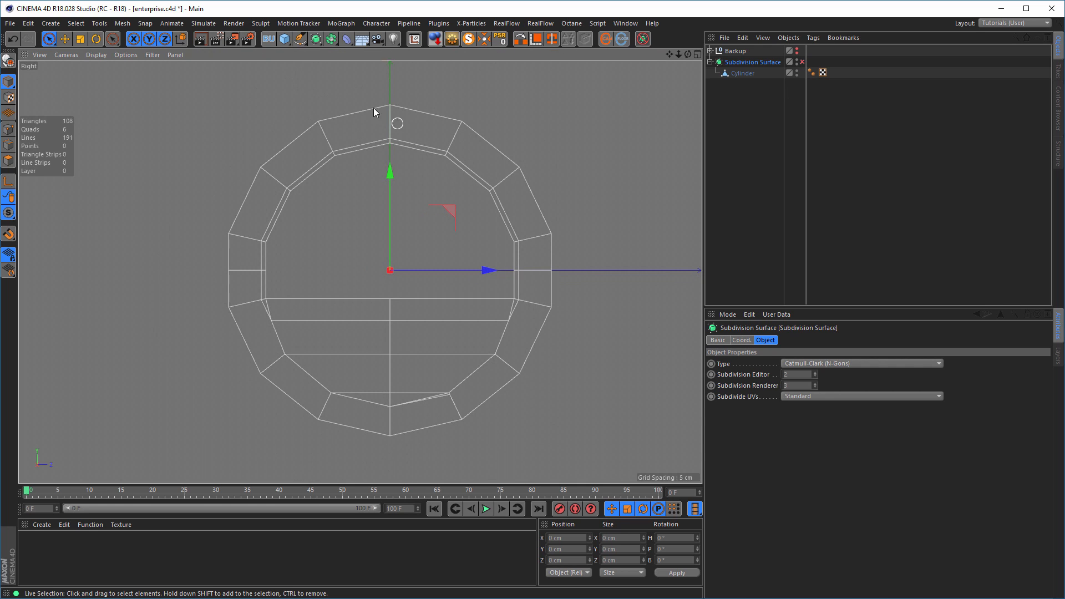
{"action": "left_click", "coordinate": [300, 41]}
{"action": "left_click", "coordinate": [419, 75]}
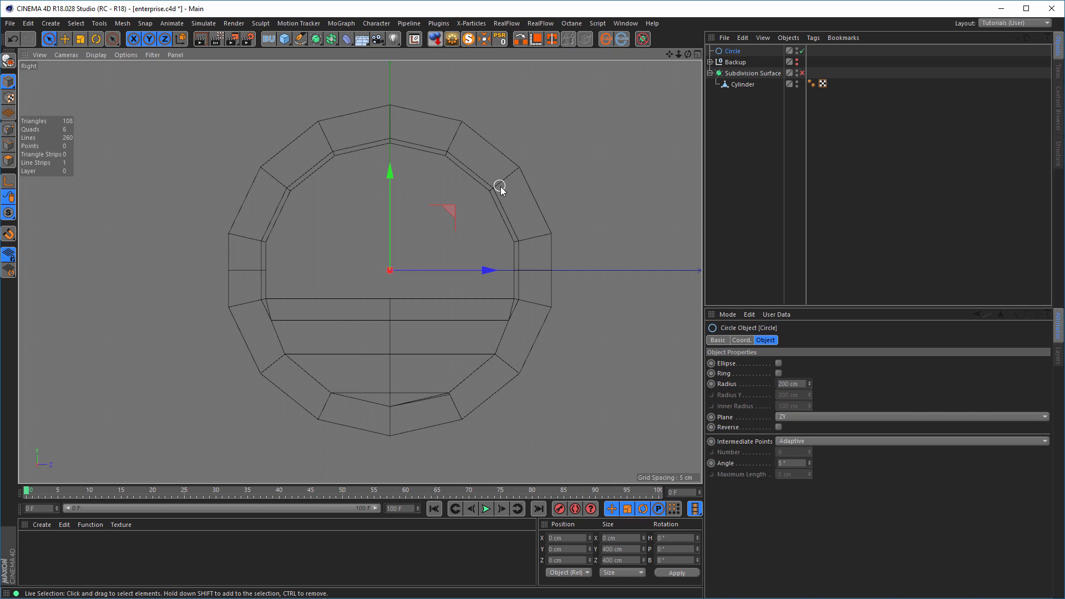
{"action": "key", "text": "t"}
{"action": "left_click_drag", "start_coordinate": [550, 200], "coordinate": [289, 309]}
{"action": "scroll", "coordinate": [416, 296], "scroll_direction": "up", "scroll_amount": 3}
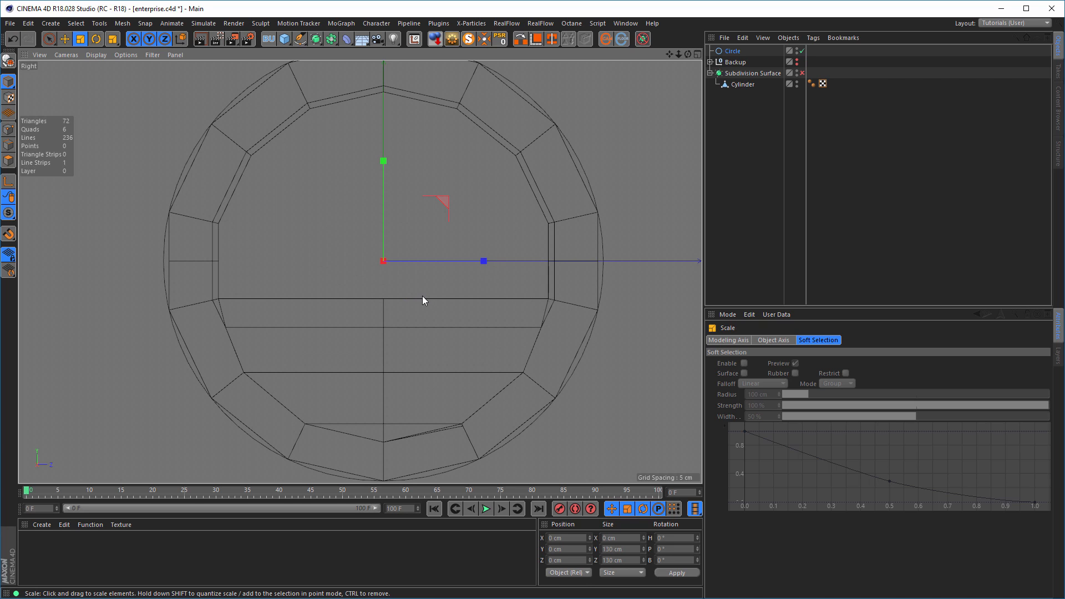
{"action": "middle_click_drag", "start_coordinate": [417, 298], "coordinate": [398, 327], "text": "alt"}
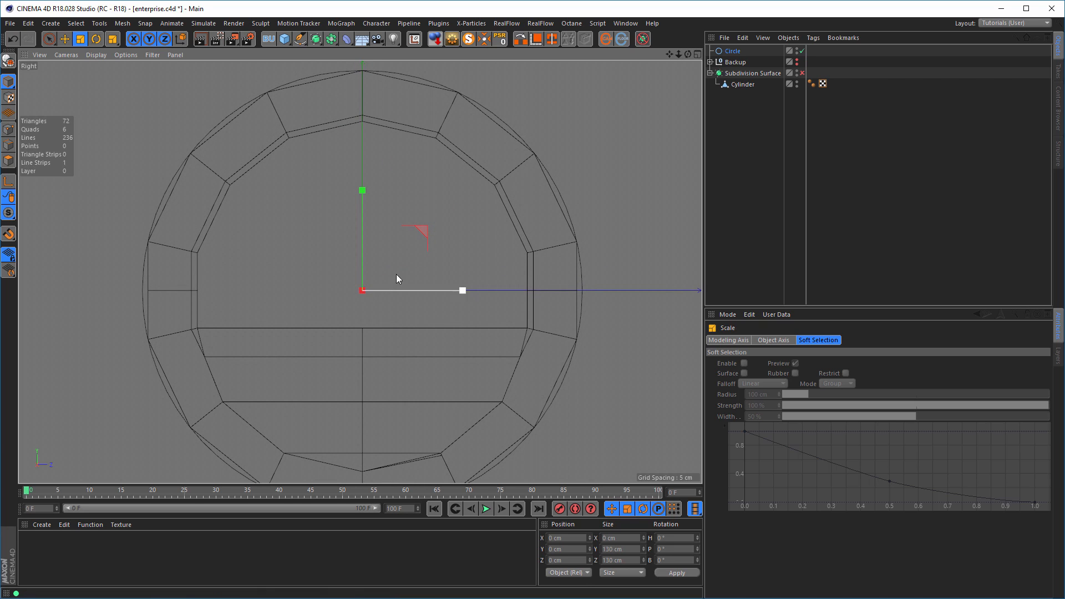
Select the Cylinder's four outer rim points just above and below the middle line on both sides in Right view
{"action": "left_click", "coordinate": [12, 128]}
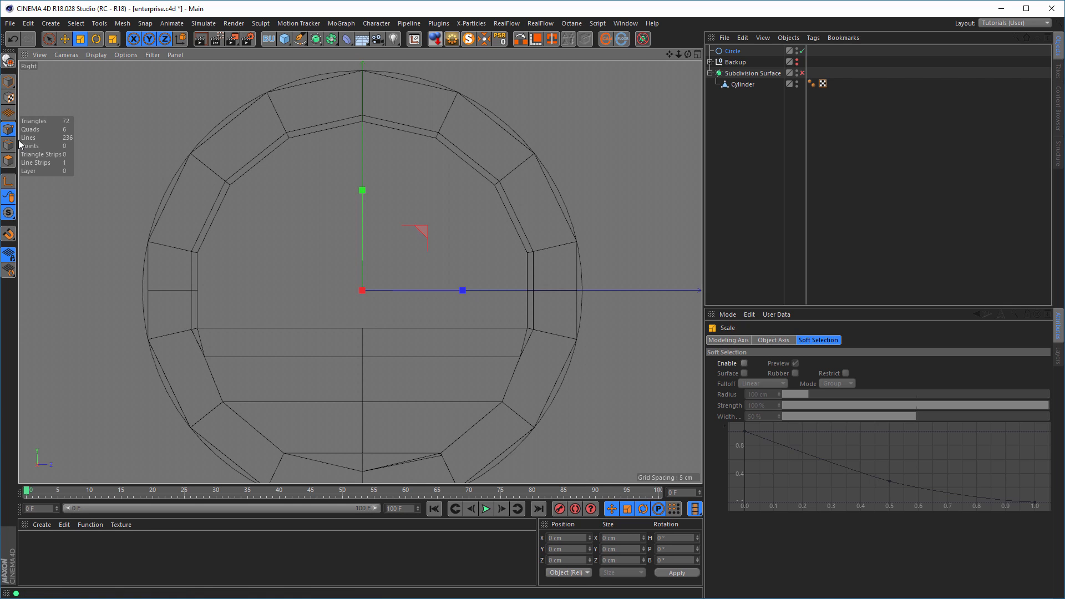
{"action": "left_click", "coordinate": [736, 85]}
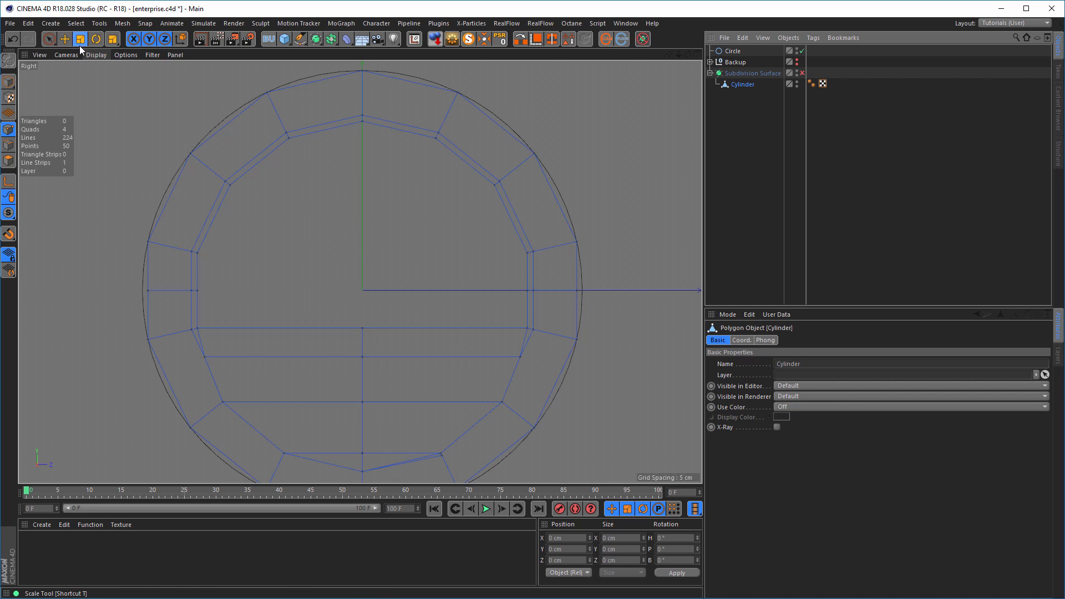
{"action": "left_click", "coordinate": [49, 38]}
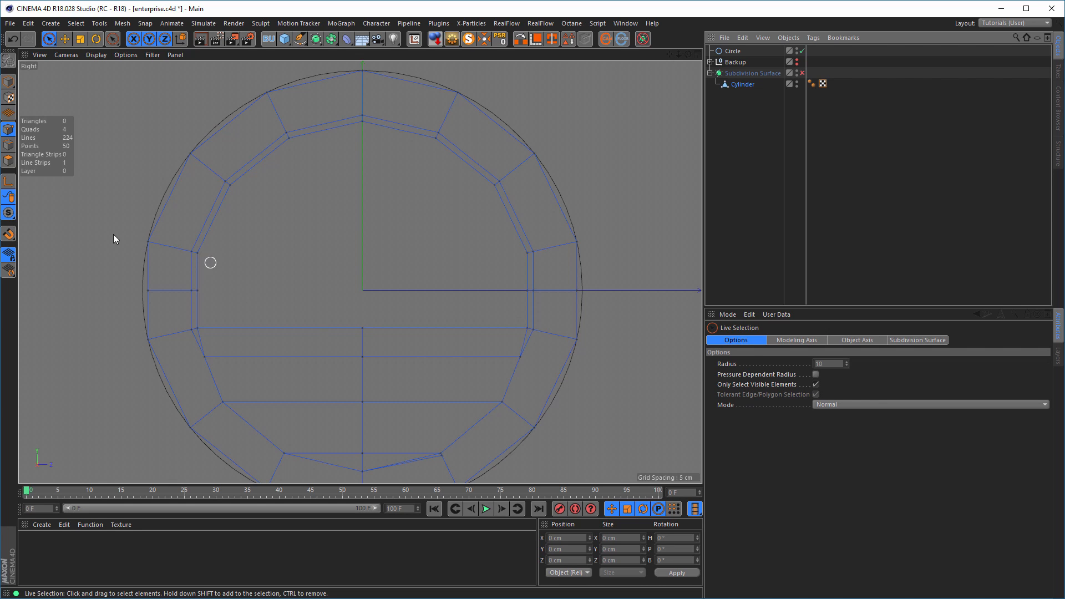
{"action": "left_click", "coordinate": [143, 243]}
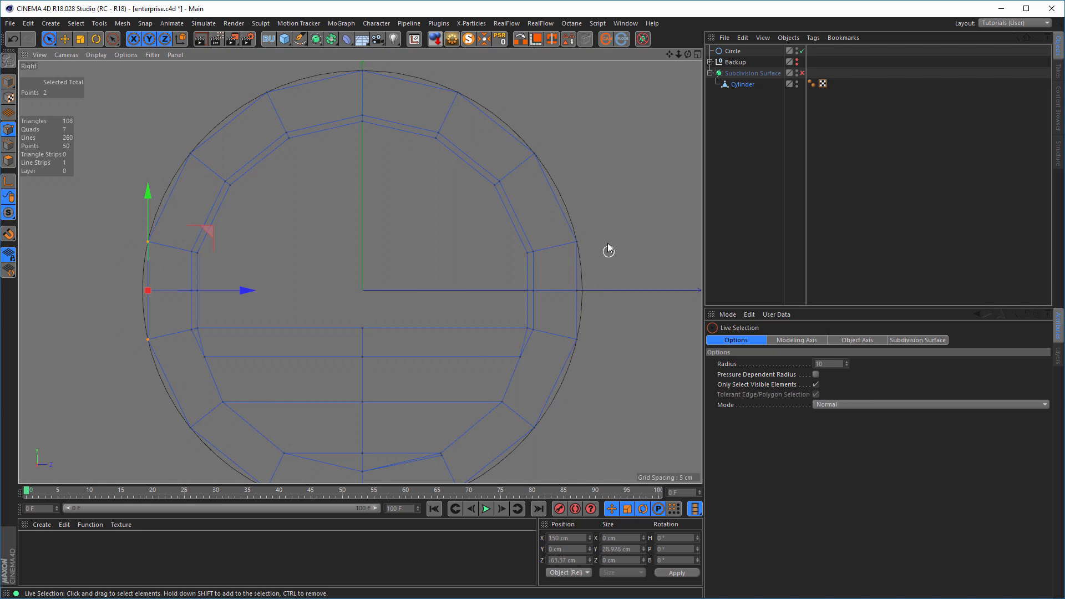
{"action": "left_click", "coordinate": [578, 242], "text": "shift"}
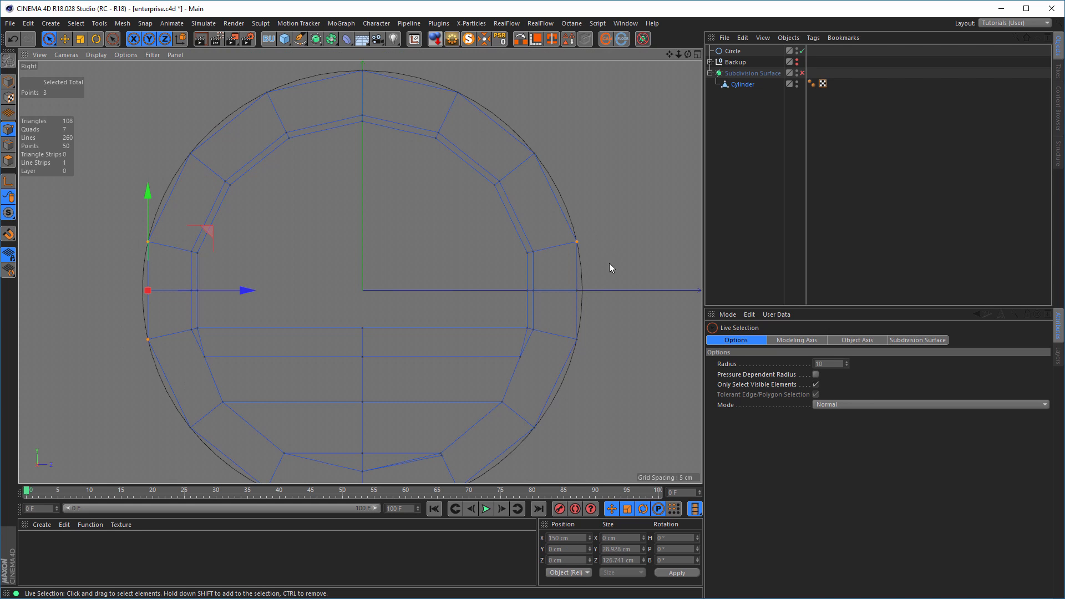
{"action": "left_click", "coordinate": [576, 337], "text": "shift"}
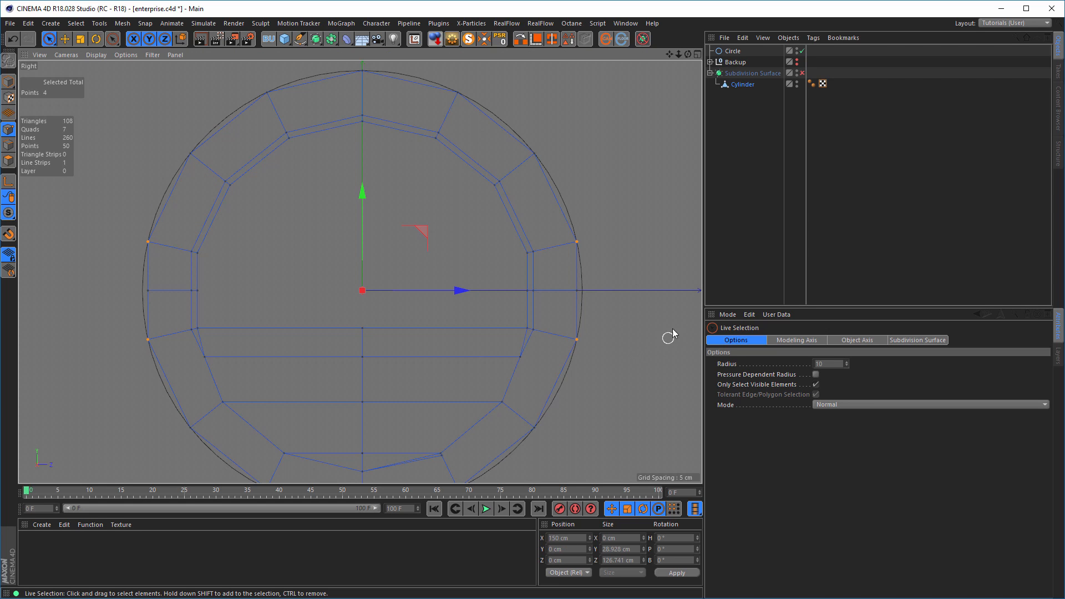
Enable the Subdivision Surface and scale the four selected points inward along Z to about 122.6 cm, comparing the smoothed outline with the circle
{"action": "left_click", "coordinate": [803, 73]}
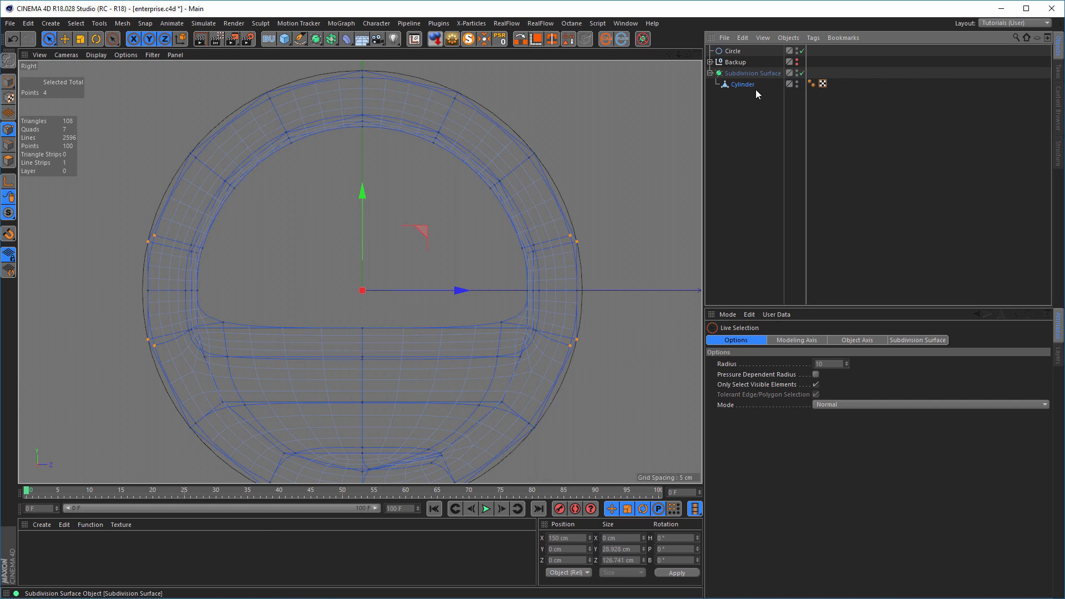
{"action": "scroll", "coordinate": [161, 246], "scroll_direction": "up", "scroll_amount": 4}
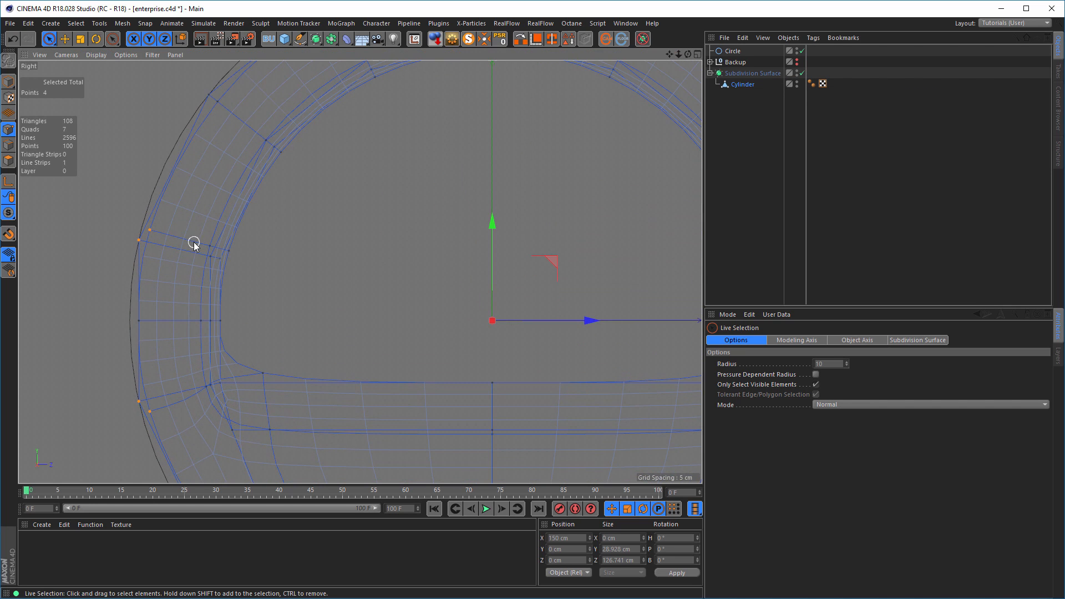
{"action": "key", "text": "t"}
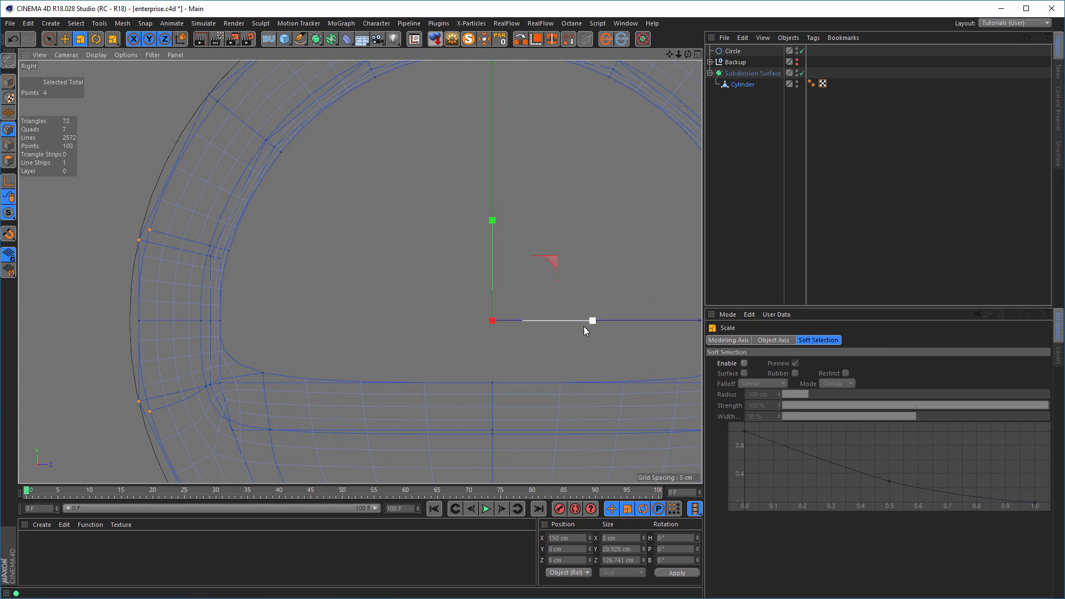
{"action": "left_click_drag", "start_coordinate": [594, 321], "coordinate": [592, 320]}
{"action": "scroll", "coordinate": [435, 351], "scroll_direction": "down", "scroll_amount": 3}
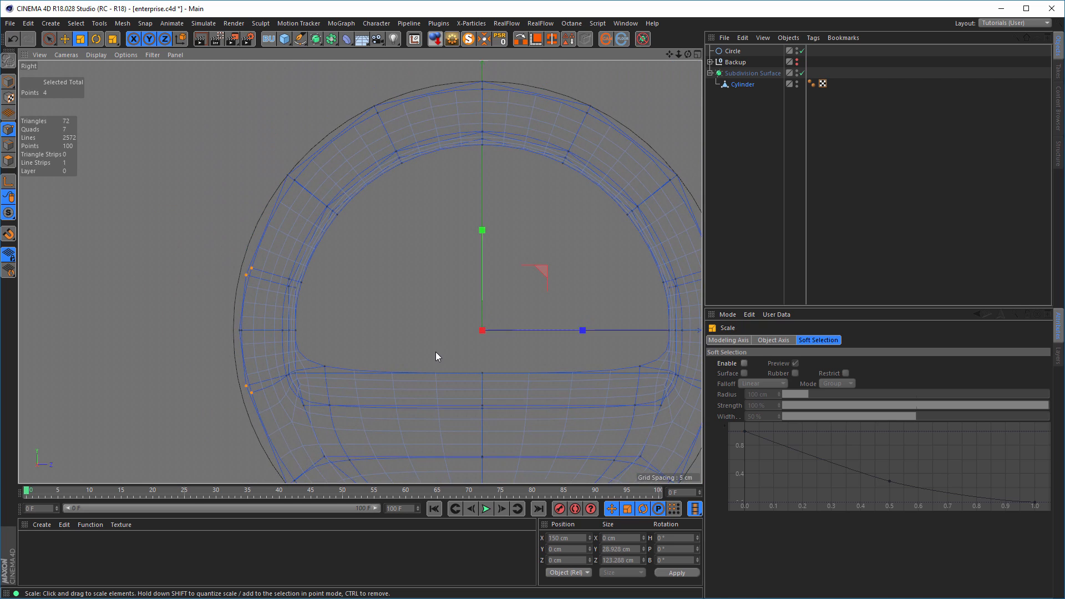
{"action": "left_click", "coordinate": [8, 82]}
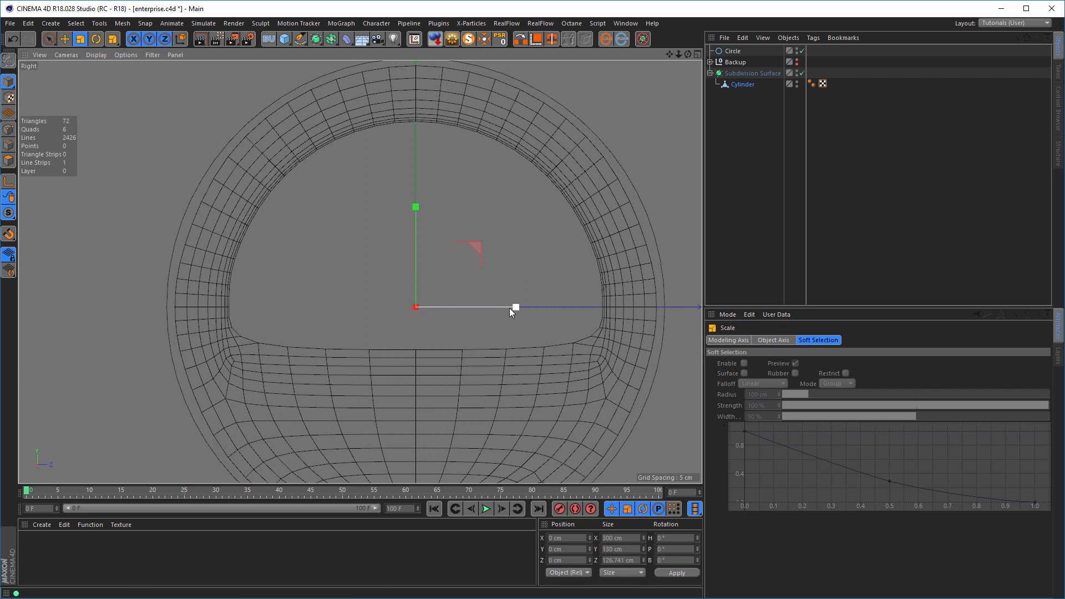
{"action": "left_click", "coordinate": [9, 129]}
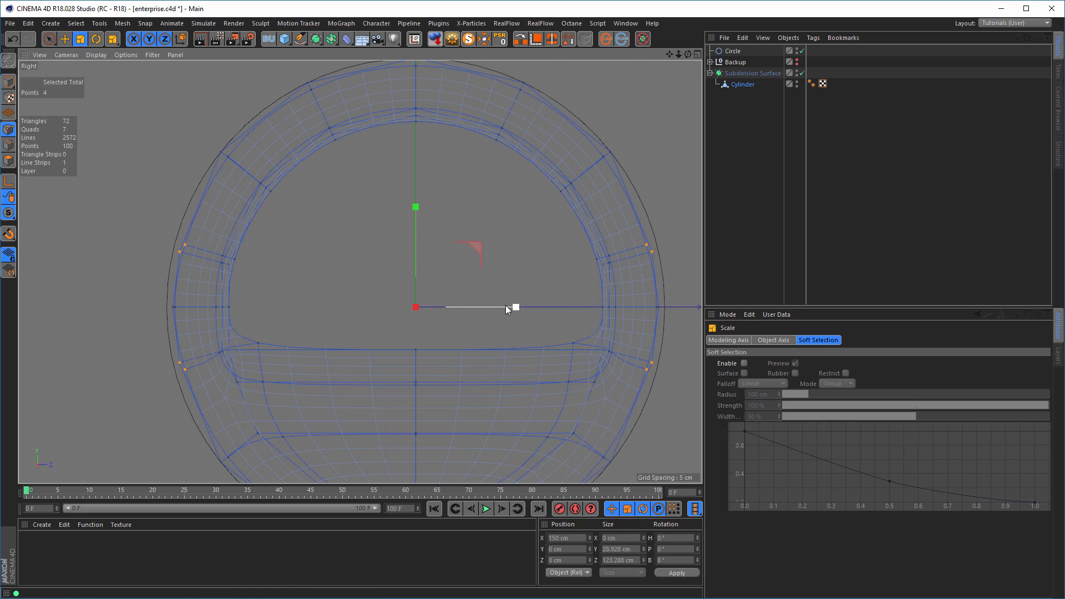
{"action": "left_click_drag", "start_coordinate": [515, 304], "coordinate": [515, 305]}
{"action": "left_click", "coordinate": [9, 82]}
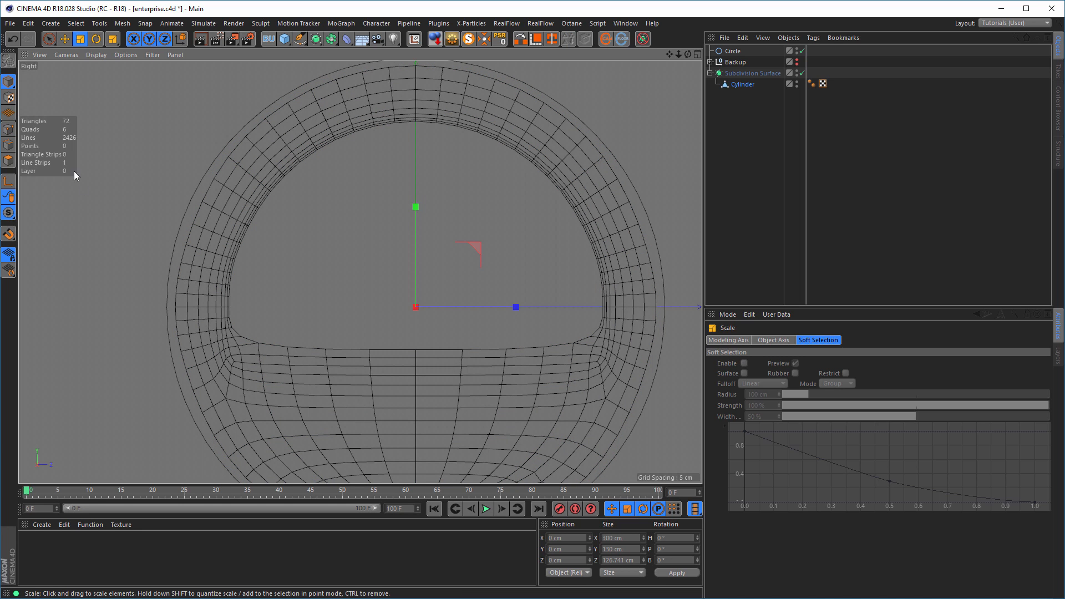
Select the two outer rim points on the middle line and scale them inward along Z to about 126 cm
{"action": "left_click", "coordinate": [9, 129]}
{"action": "key", "text": "space"}
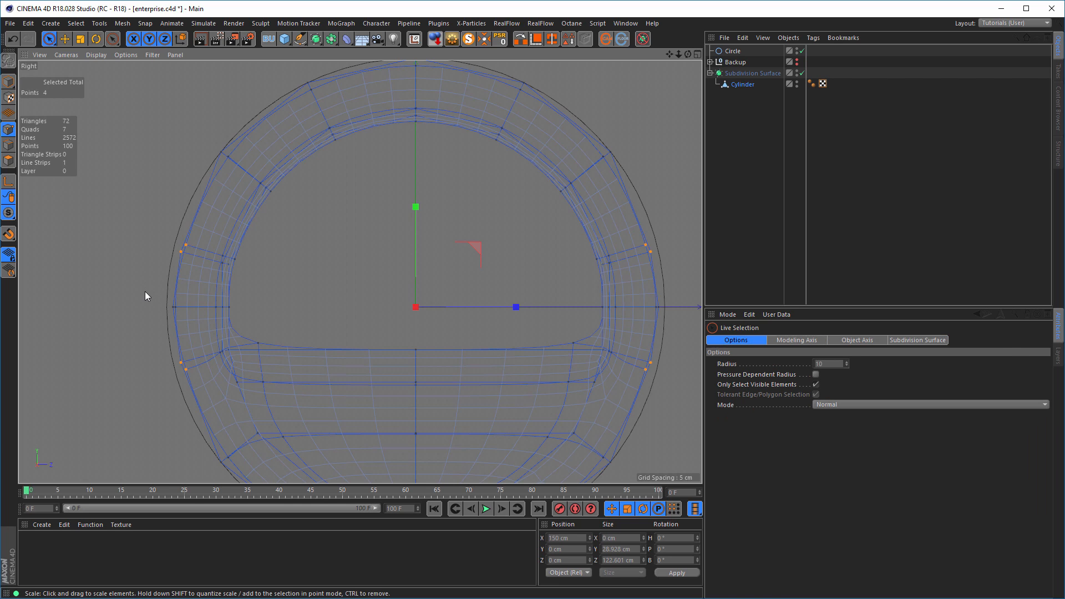
{"action": "left_click", "coordinate": [176, 309]}
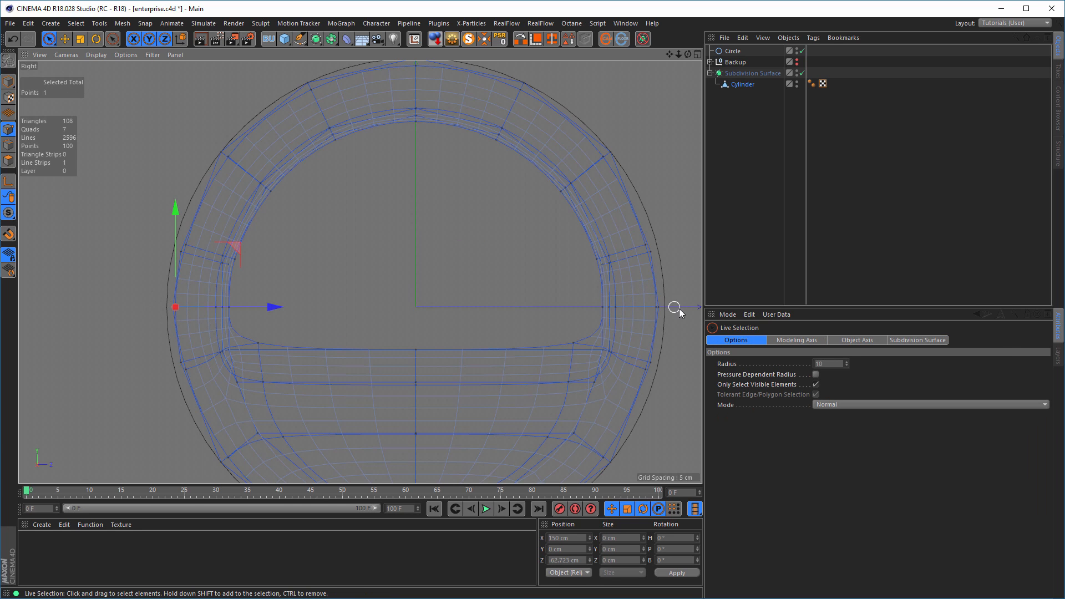
{"action": "left_click", "coordinate": [650, 313], "text": "shift"}
{"action": "key", "text": "space"}
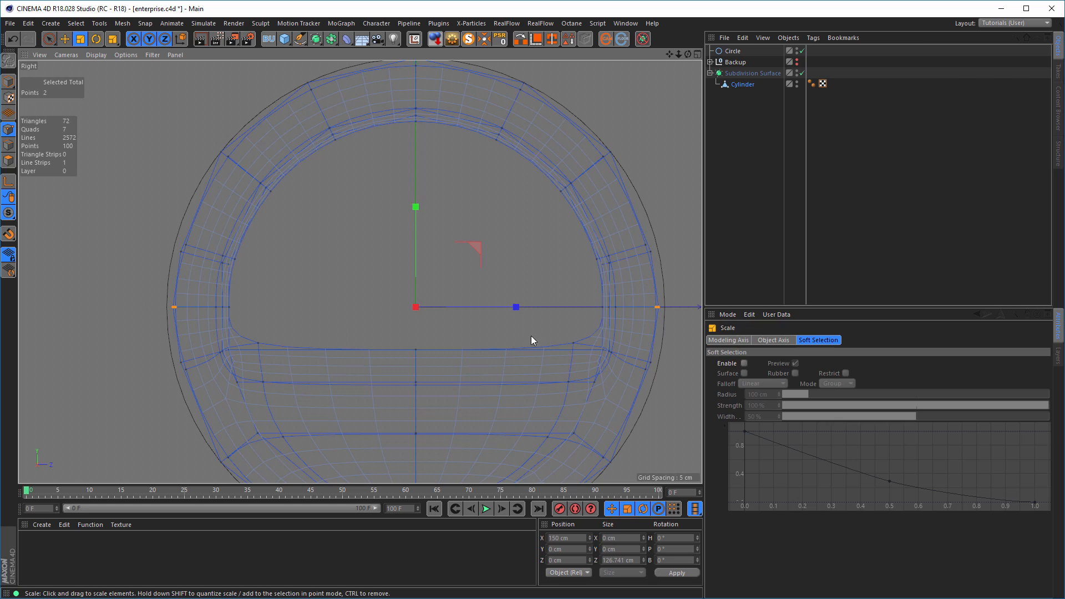
{"action": "left_click_drag", "start_coordinate": [517, 306], "coordinate": [516, 306]}
{"action": "left_click", "coordinate": [8, 81]}
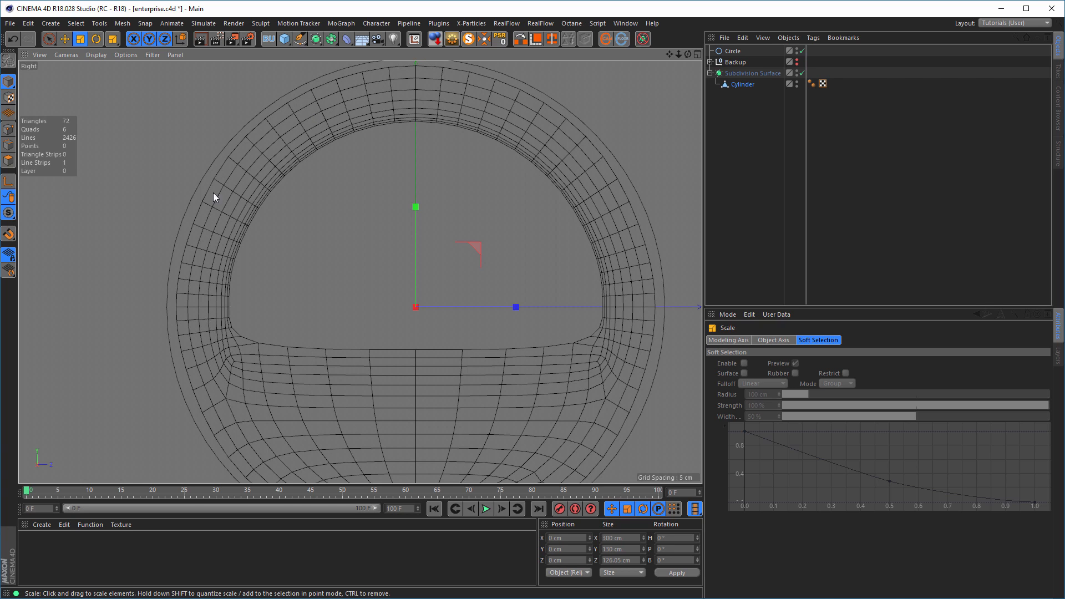
Return to the Perspective view, disable the Subdivision Surface and delete the Circle guide spline
{"action": "middle_click", "coordinate": [322, 325]}
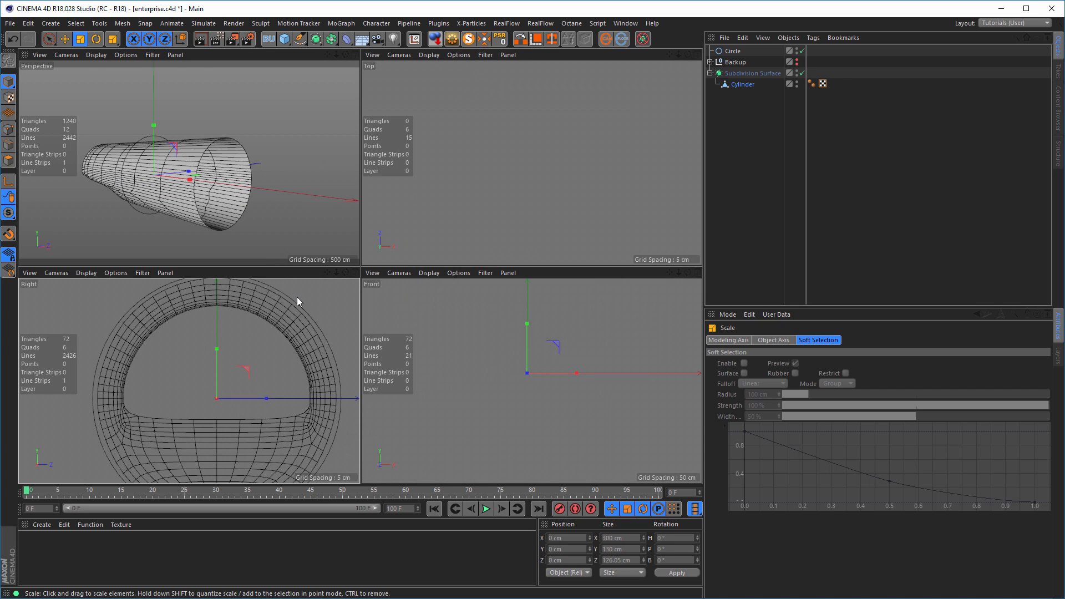
{"action": "middle_click", "coordinate": [261, 234]}
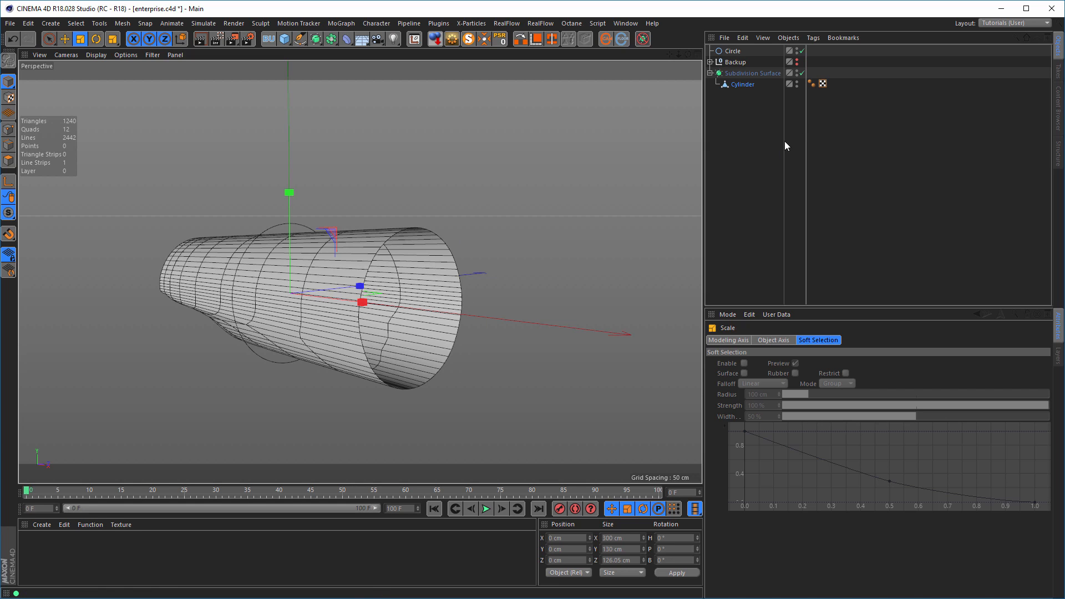
{"action": "left_click", "coordinate": [802, 72]}
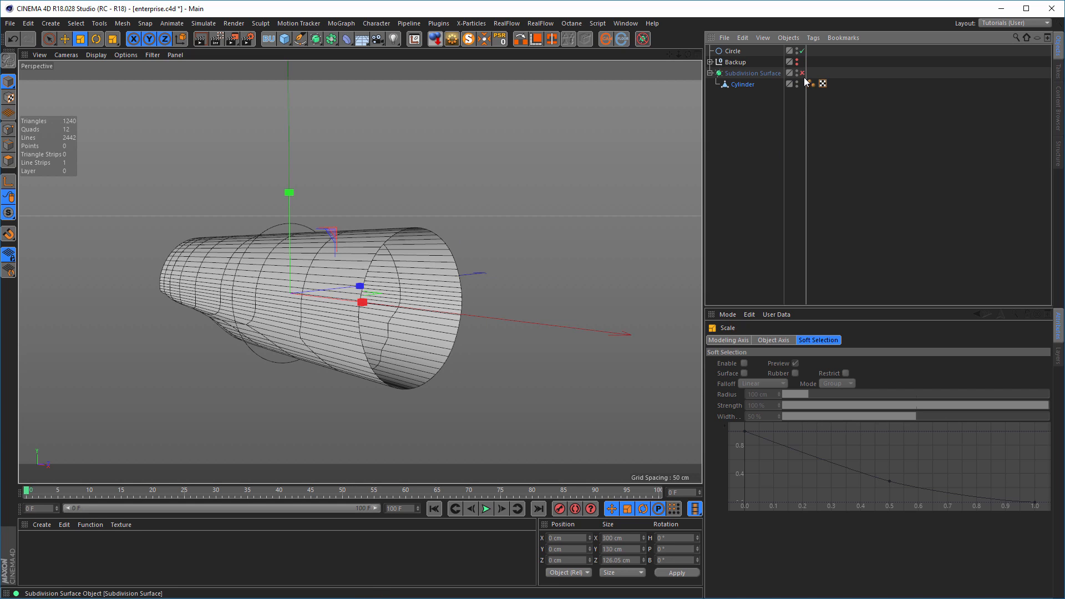
{"action": "left_click", "coordinate": [736, 50]}
{"action": "key", "text": "Delete"}
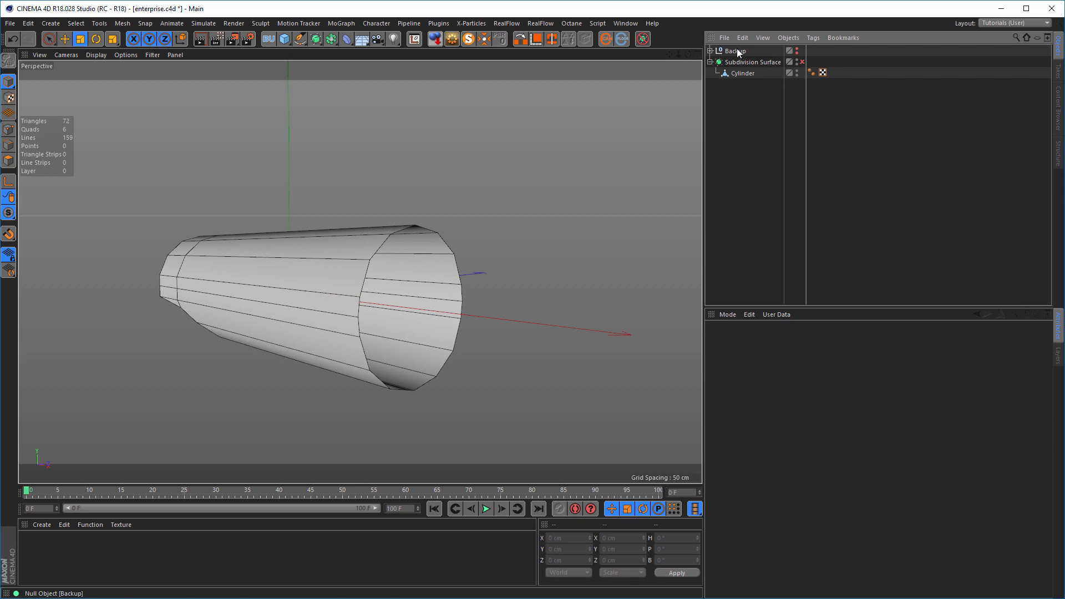
{"action": "left_click_drag", "start_coordinate": [358, 278], "coordinate": [326, 306], "text": "alt"}
{"action": "right_click_drag", "start_coordinate": [329, 305], "coordinate": [385, 290], "text": "alt"}
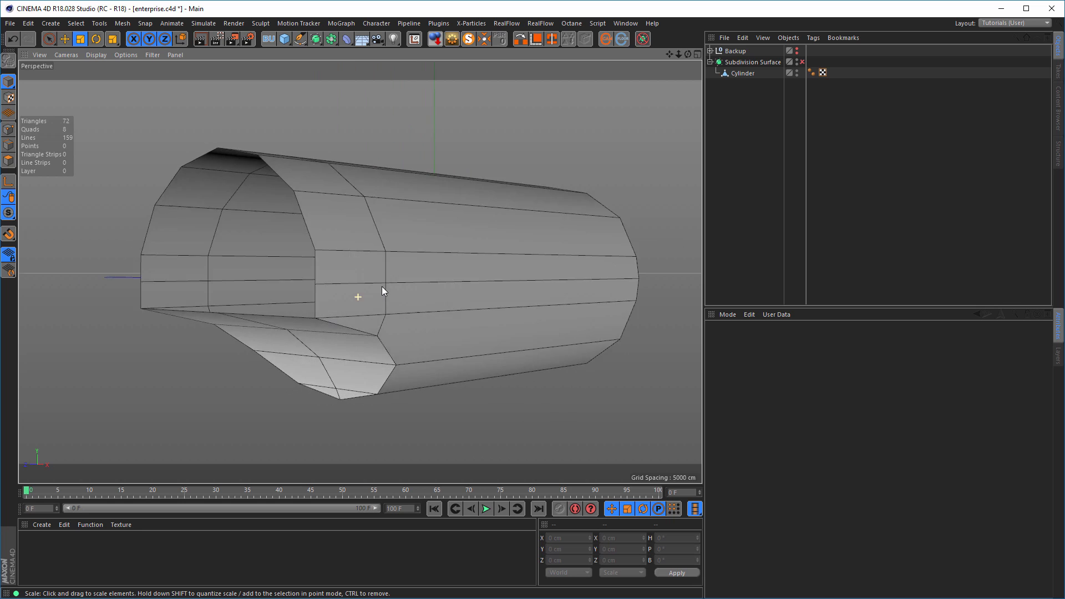
{"action": "left_click_drag", "start_coordinate": [385, 290], "coordinate": [413, 265], "text": "alt"}
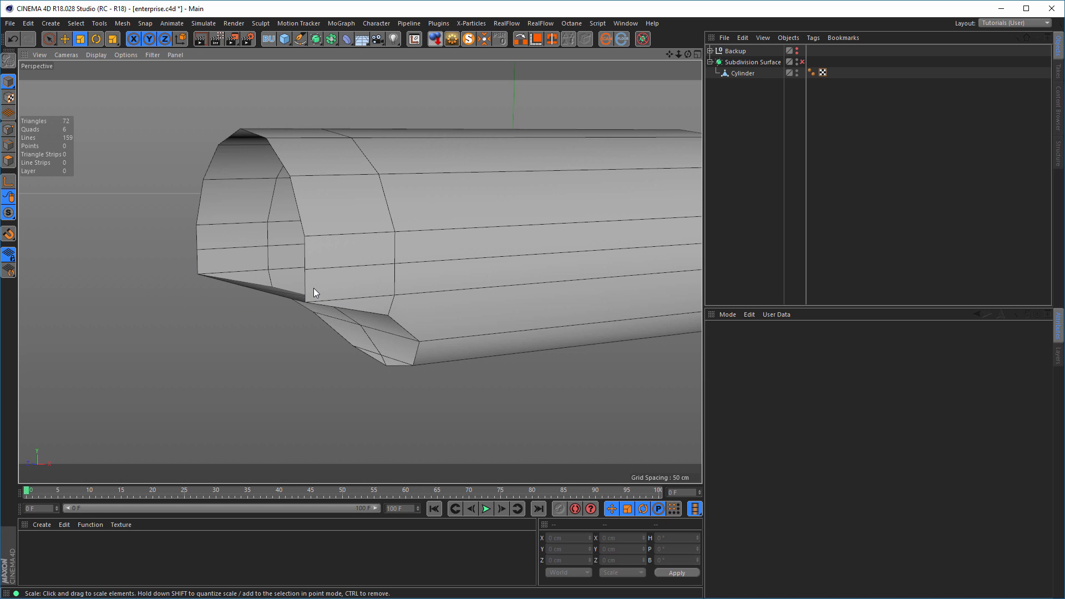
Select the four edges bordering the lower part of the Cylinder's rear opening with Path Selection
{"action": "left_click_drag", "start_coordinate": [365, 265], "coordinate": [287, 274], "text": "alt"}
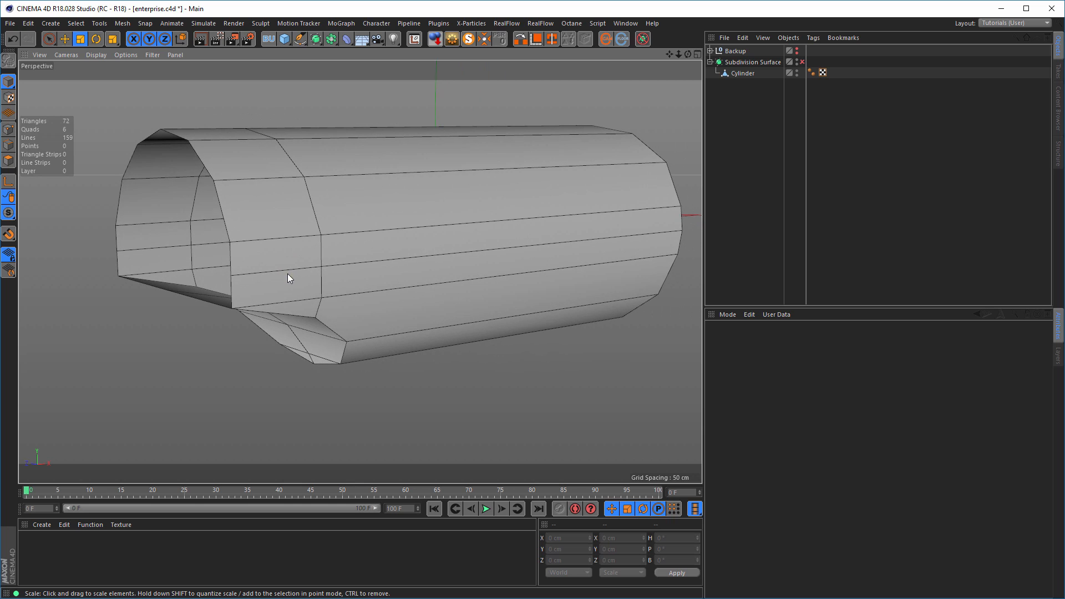
{"action": "left_click", "coordinate": [739, 75]}
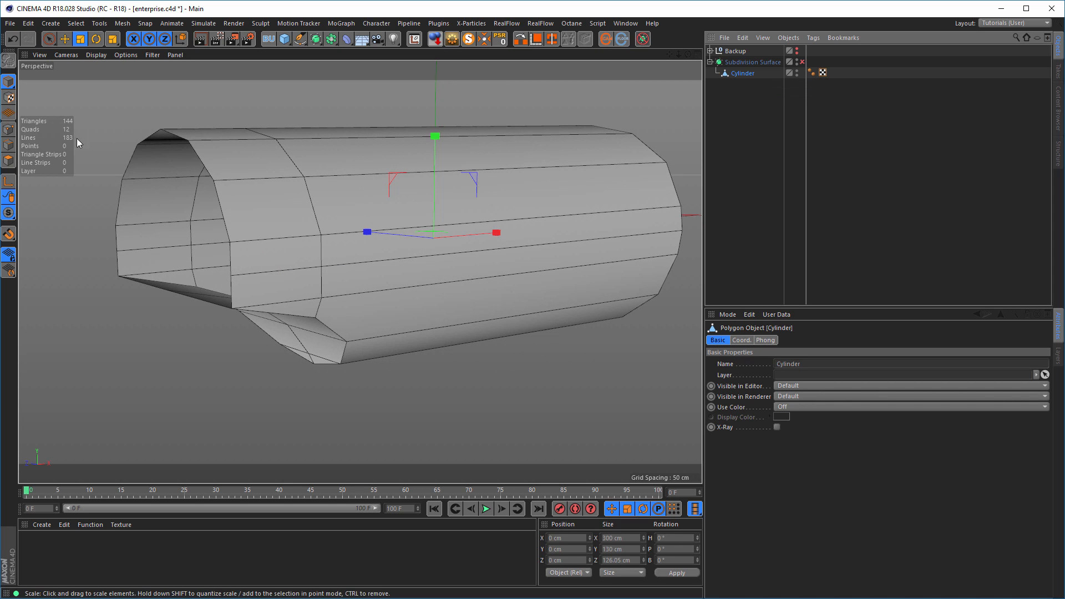
{"action": "left_click", "coordinate": [9, 144]}
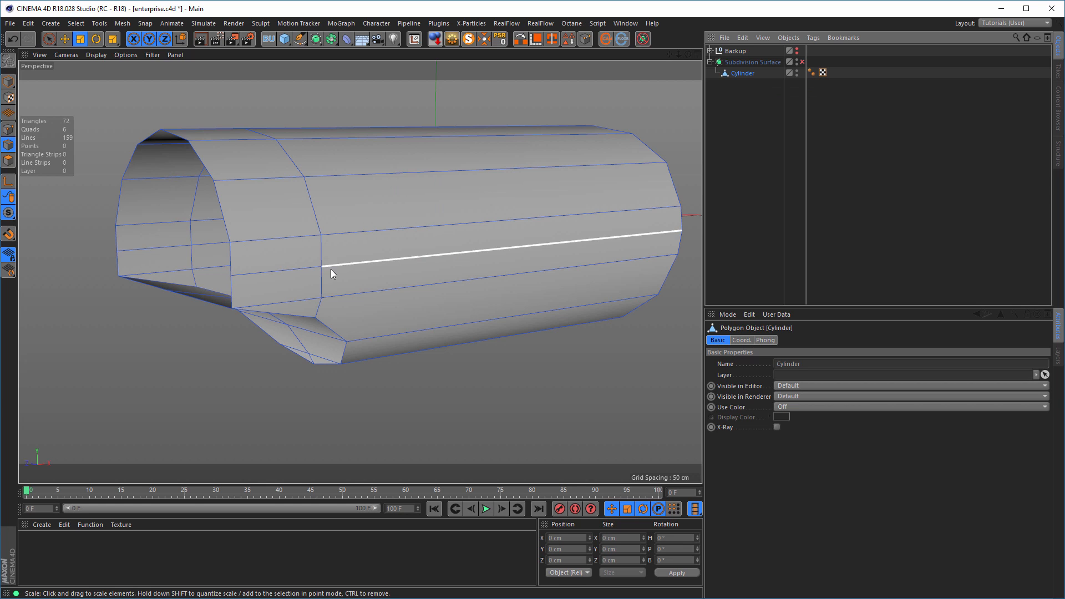
{"action": "left_click_drag", "start_coordinate": [330, 270], "coordinate": [330, 305], "text": "alt"}
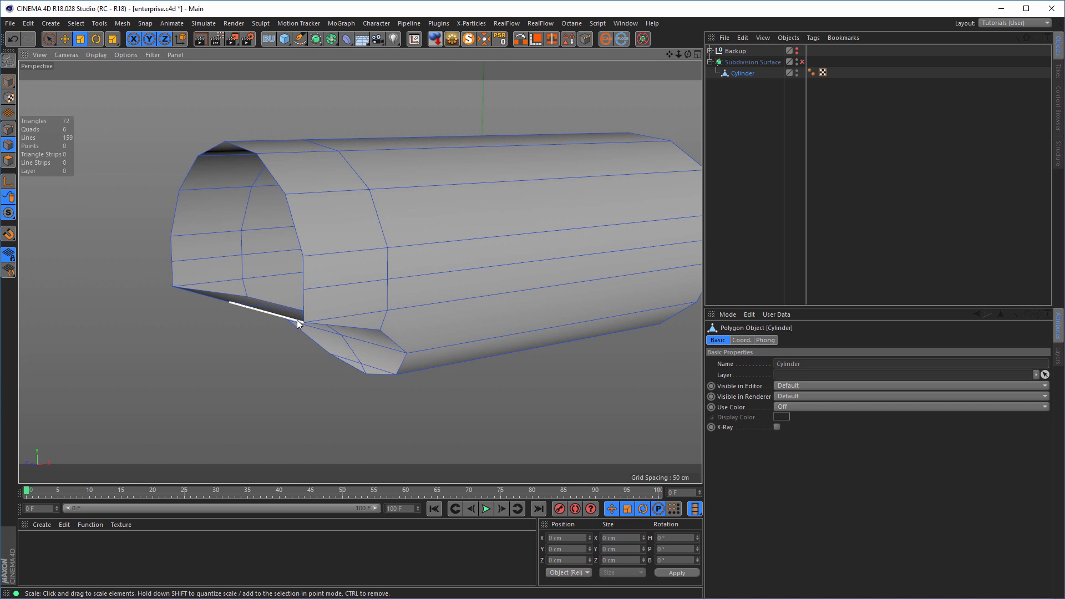
{"action": "right_click", "coordinate": [157, 321]}
{"action": "left_click", "coordinate": [169, 315]}
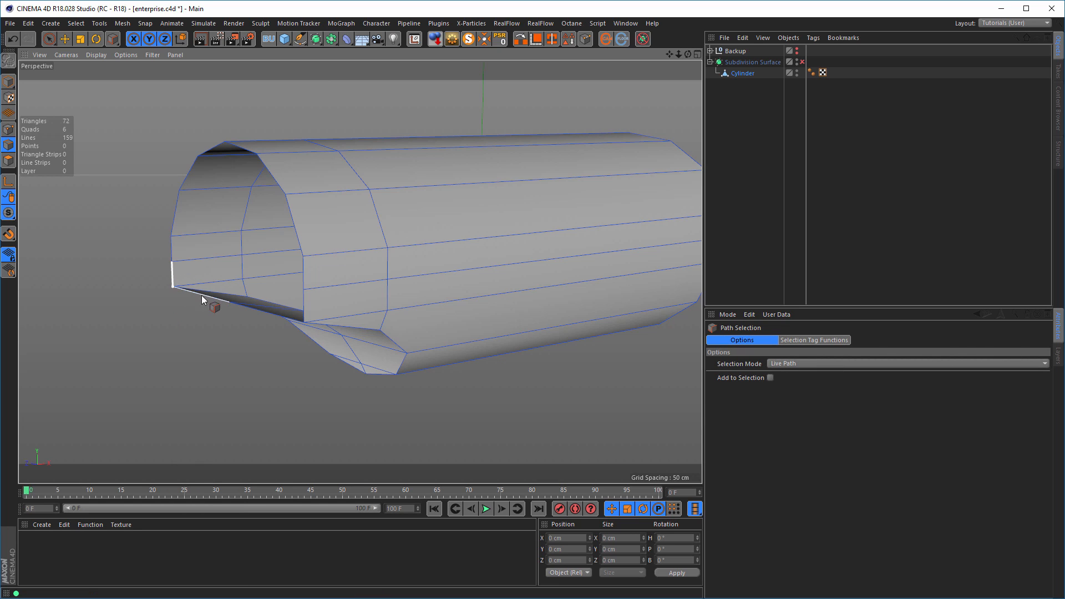
{"action": "mouse_move", "coordinate": [262, 313]}
{"action": "left_mouse_down"}
{"action": "mouse_move", "coordinate": [303, 321]}
{"action": "mouse_move", "coordinate": [322, 297]}
{"action": "left_mouse_up"}
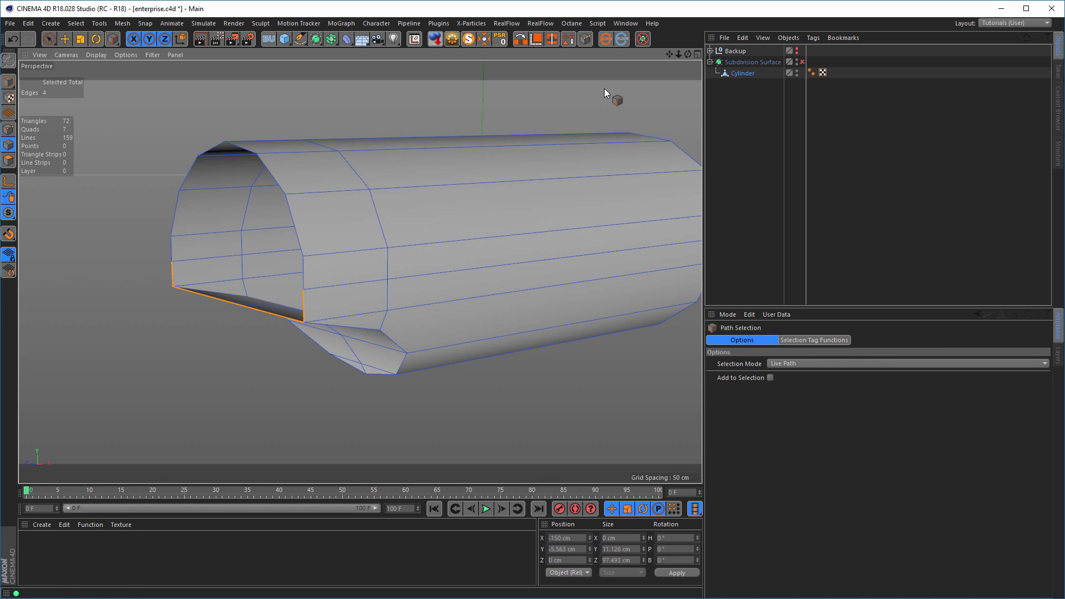
Convert the selected edges to a spline, take it out of the Cylinder's hierarchy and rename it helper
{"action": "left_click", "coordinate": [587, 37]}
{"action": "left_click", "coordinate": [715, 73]}
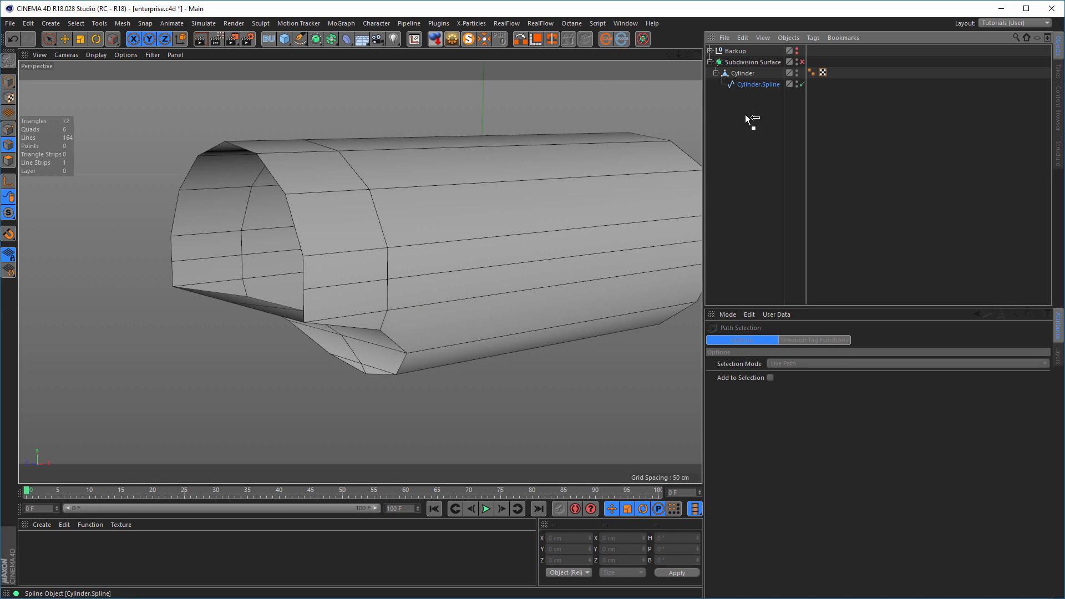
{"action": "left_click", "coordinate": [738, 86]}
{"action": "double_click", "coordinate": [737, 85]}
{"action": "type", "text": "h"}
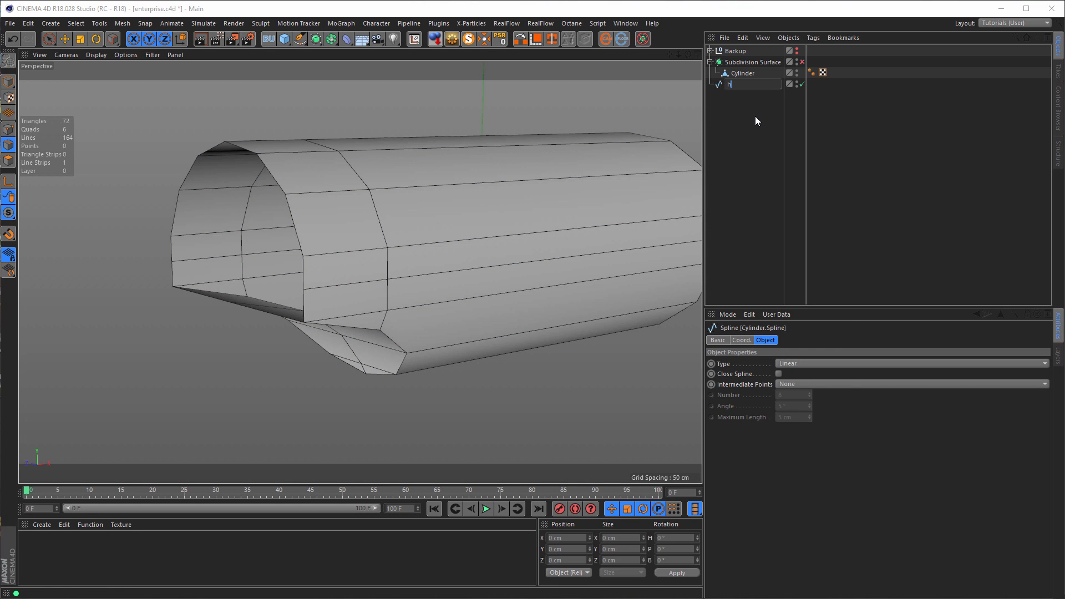
{"action": "type", "text": "elper"}
{"action": "key", "text": "Return"}
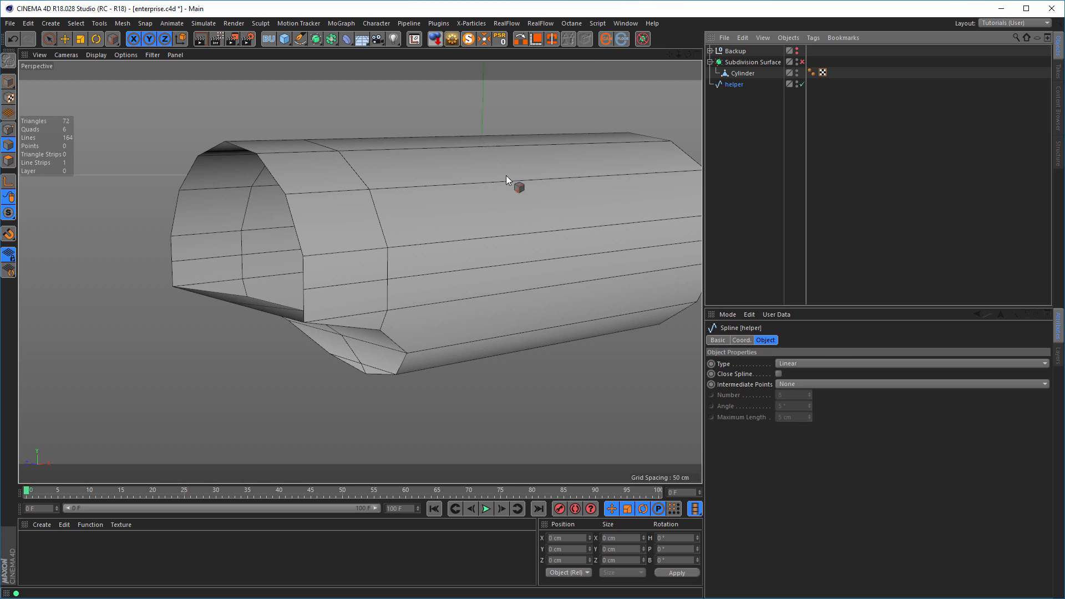
{"action": "left_click", "coordinate": [744, 73]}
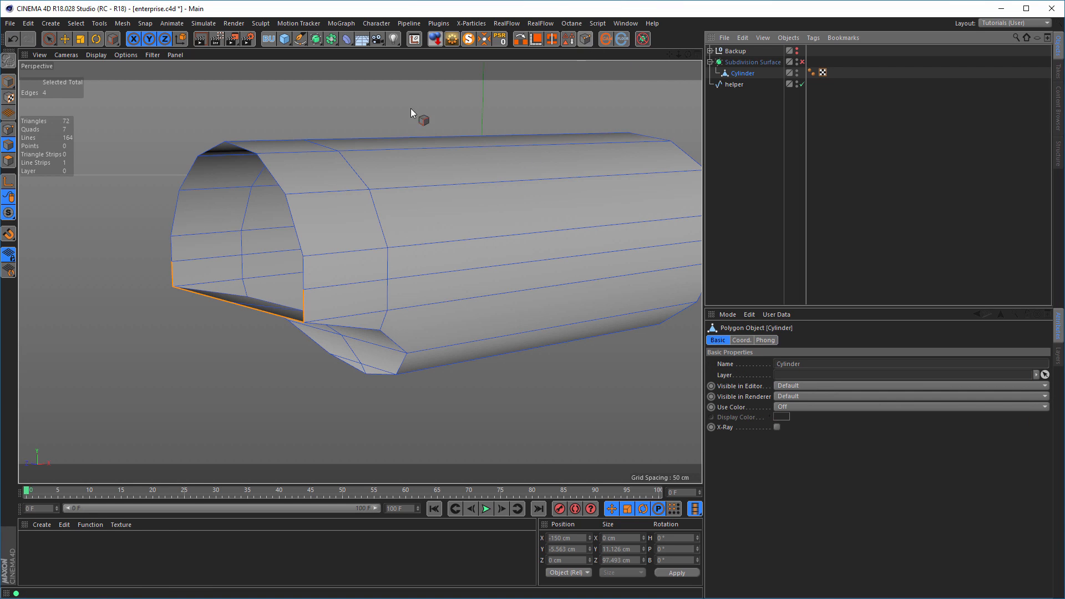
{"action": "left_click", "coordinate": [122, 23]}
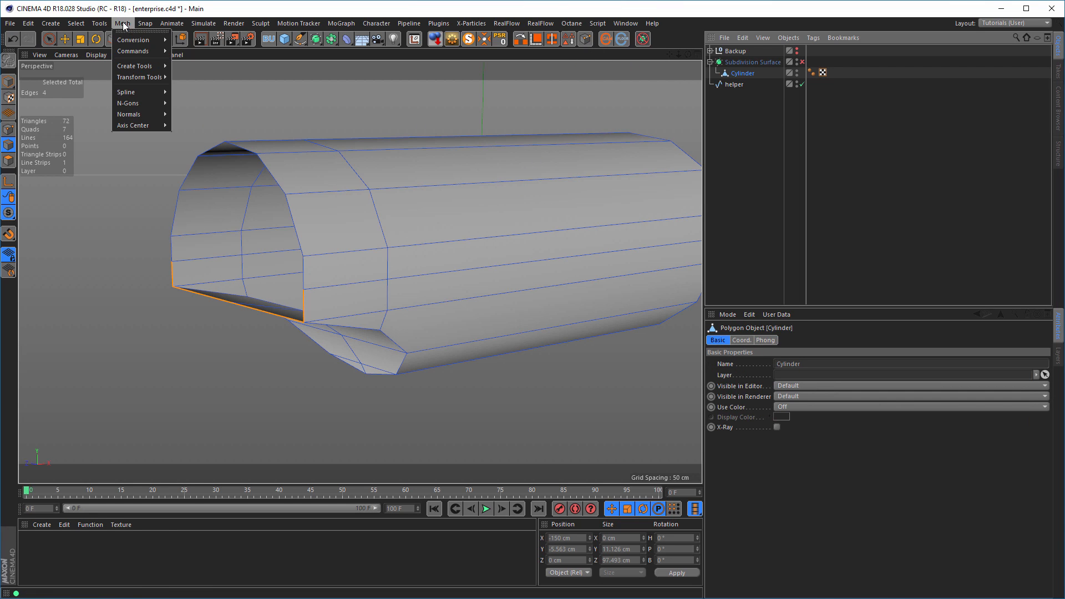
{"action": "mouse_move", "coordinate": [130, 50]}
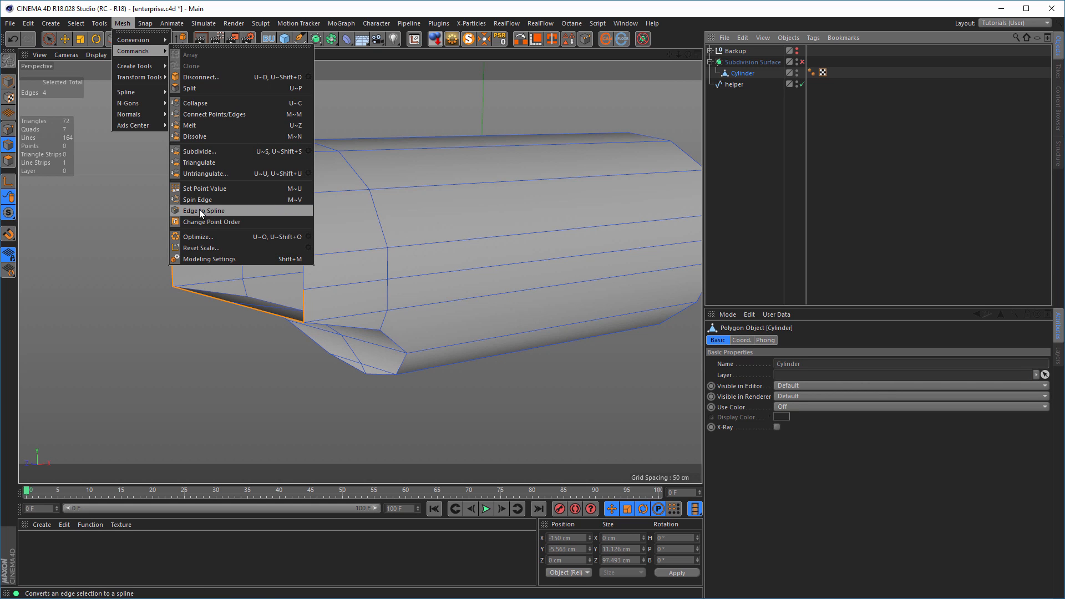
{"action": "left_click", "coordinate": [700, 16]}
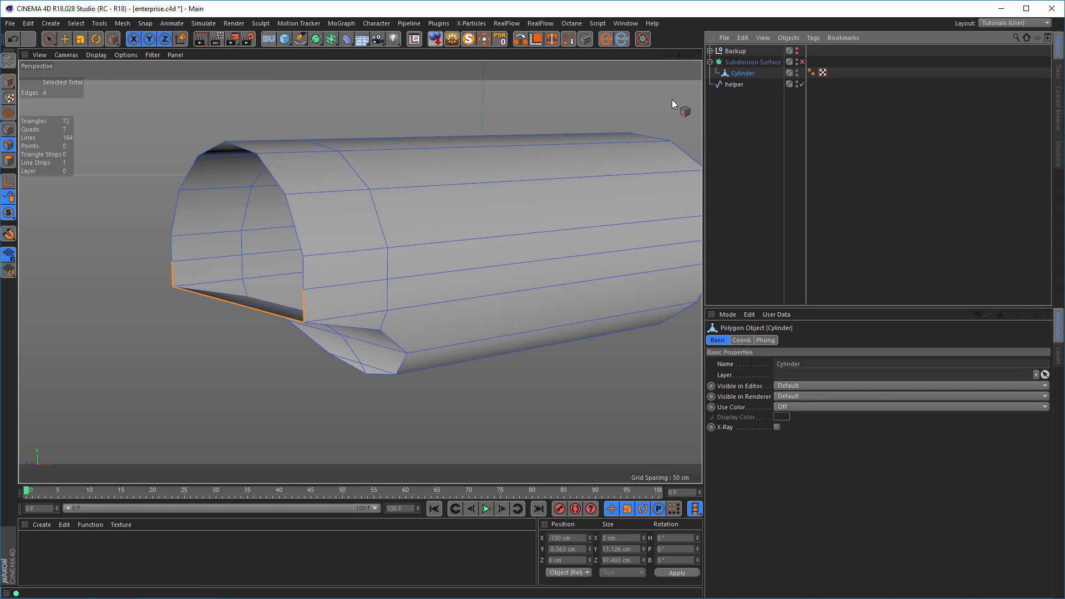
{"action": "left_click", "coordinate": [723, 117]}
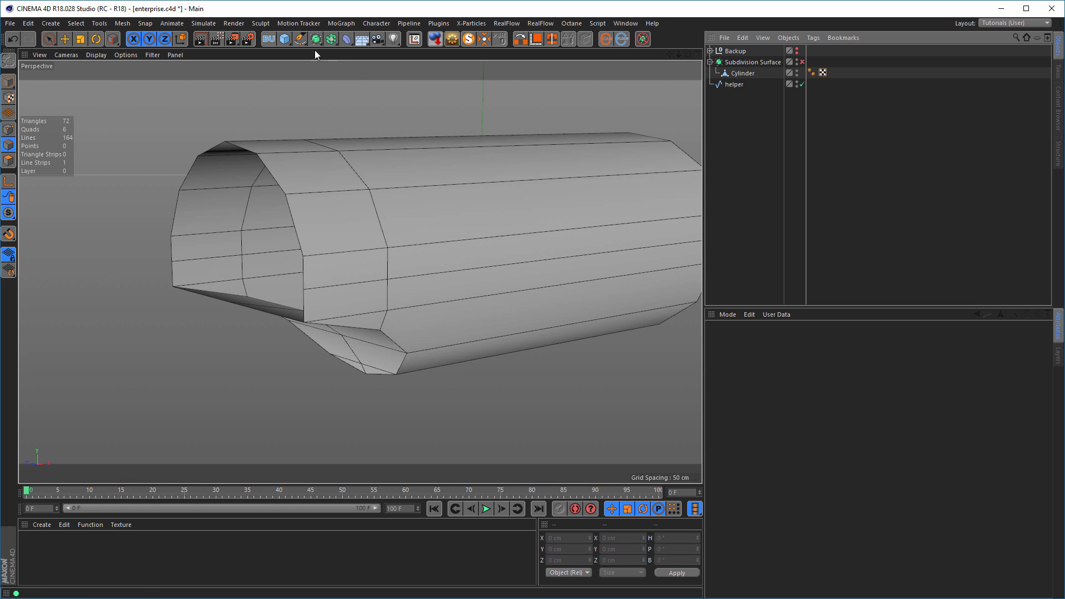
Add a Cylinder primitive and set its height to the helper spline's Y size of 11.126 cm
{"action": "left_click", "coordinate": [284, 39]}
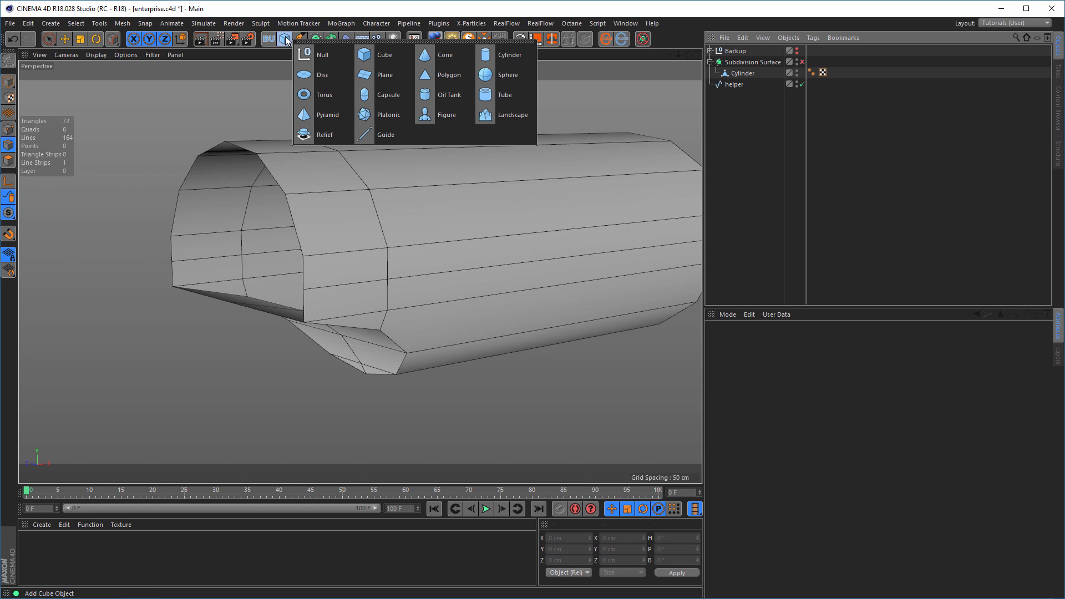
{"action": "left_click", "coordinate": [511, 58]}
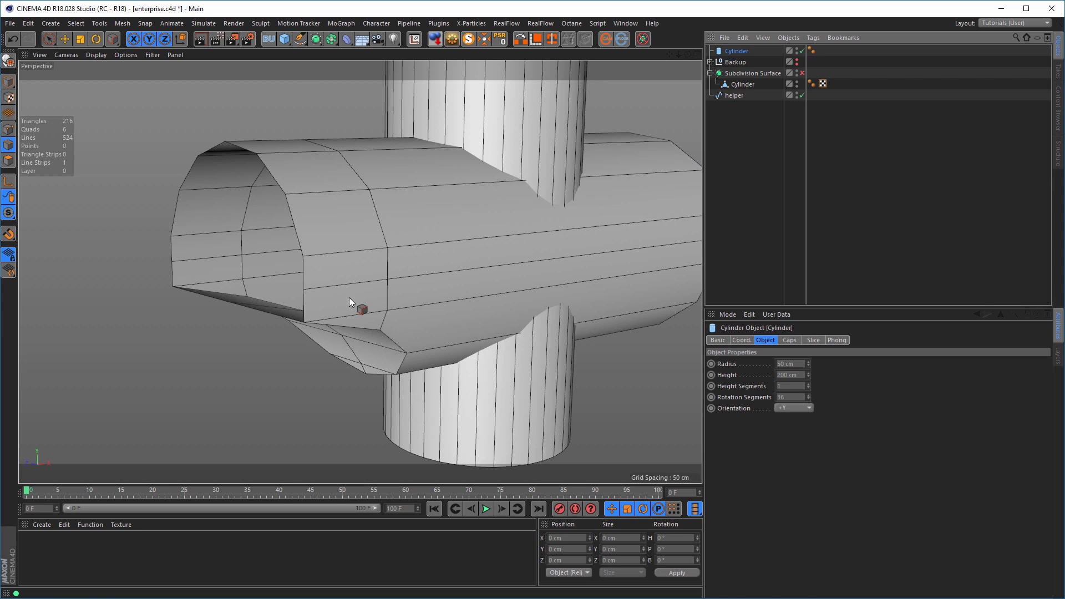
{"action": "left_click", "coordinate": [733, 95]}
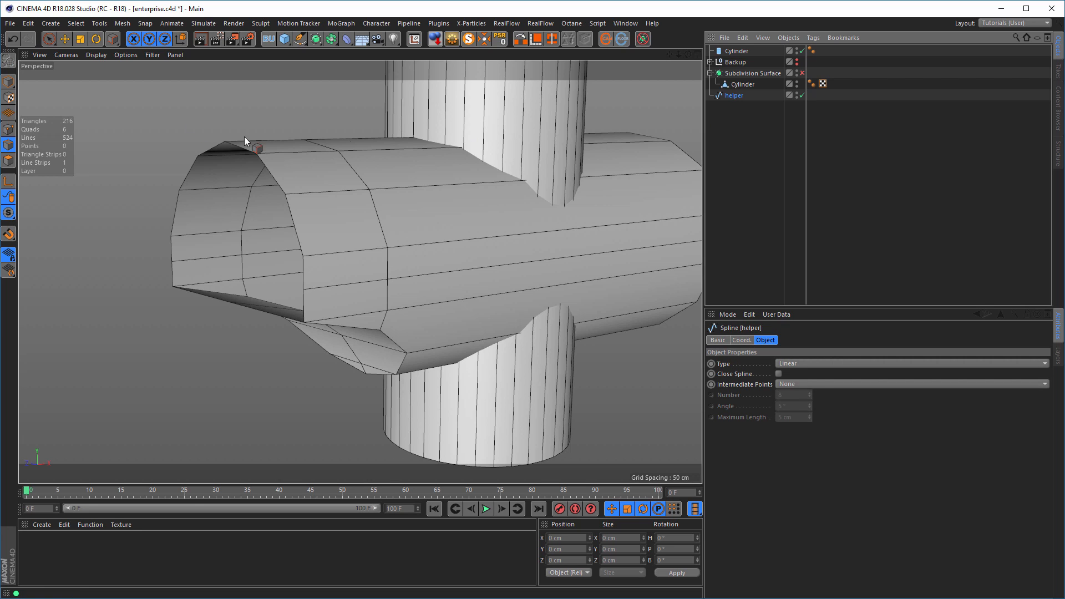
{"action": "left_click", "coordinate": [9, 82]}
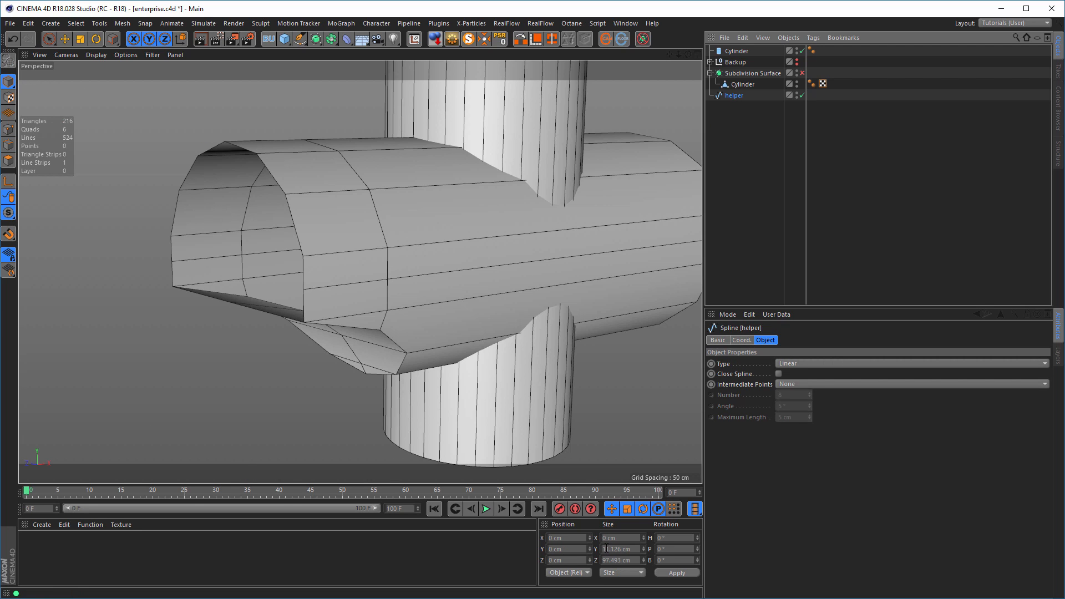
{"action": "left_click", "coordinate": [630, 550]}
{"action": "left_click_drag", "start_coordinate": [630, 549], "coordinate": [582, 549]}
{"action": "key", "text": "ctrl+c"}
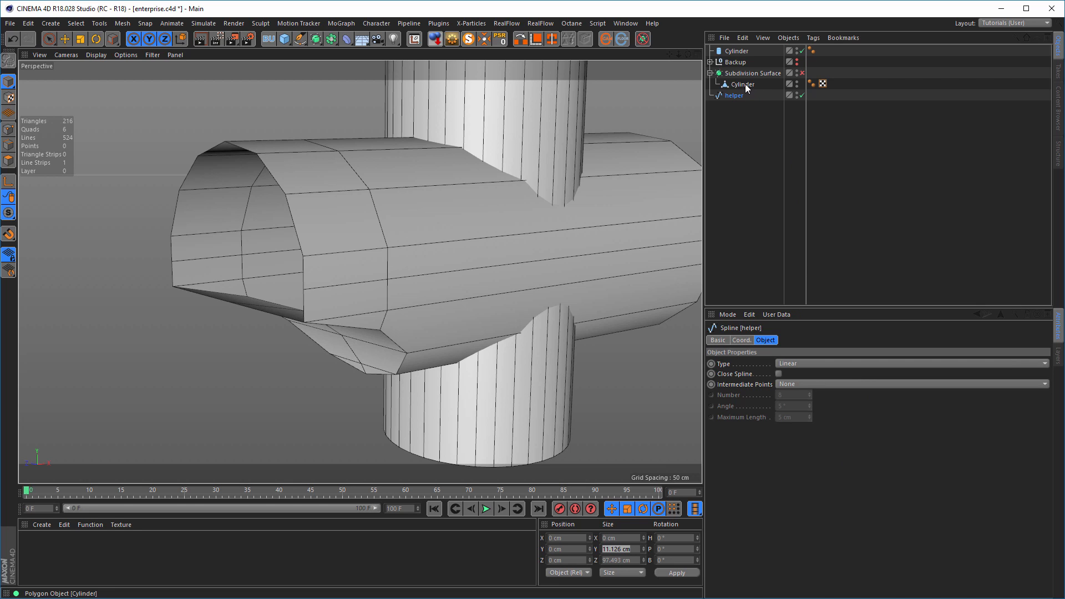
{"action": "left_click", "coordinate": [736, 51]}
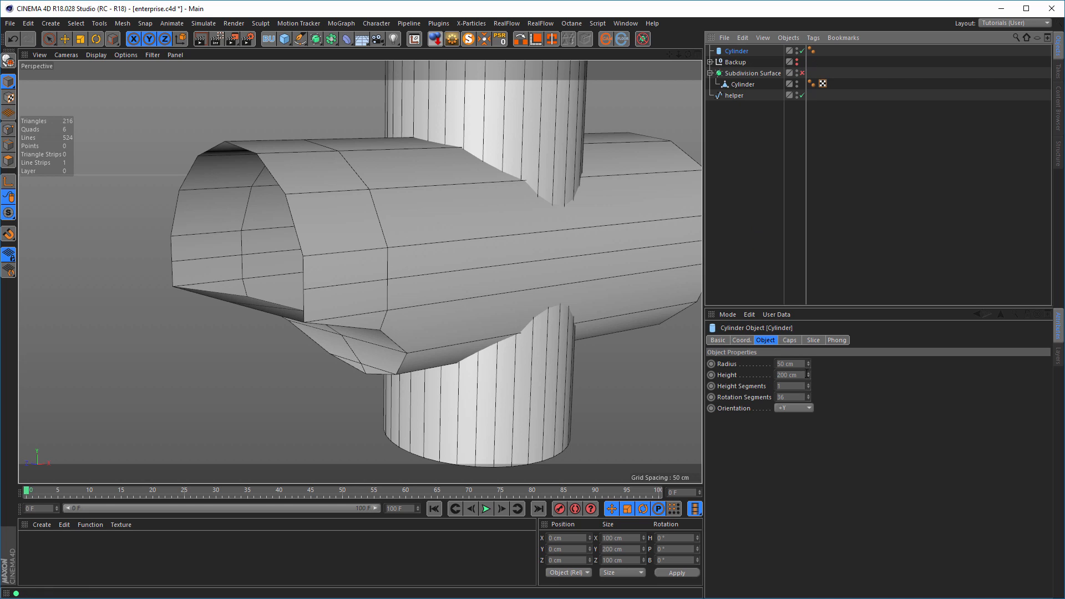
{"action": "left_click", "coordinate": [787, 375]}
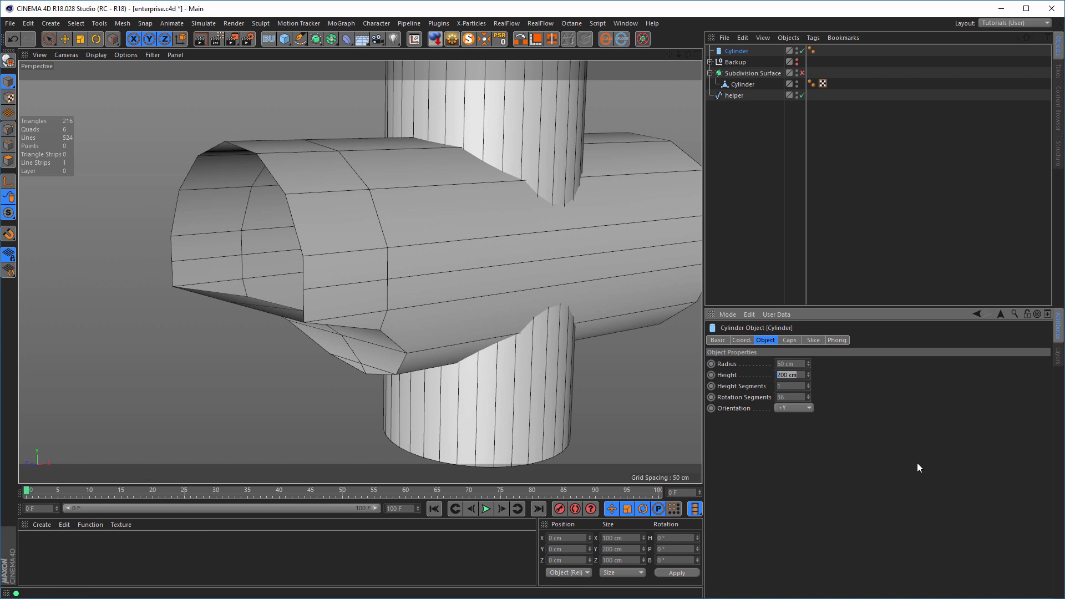
{"action": "key", "text": "ctrl+v"}
{"action": "key", "text": "Return"}
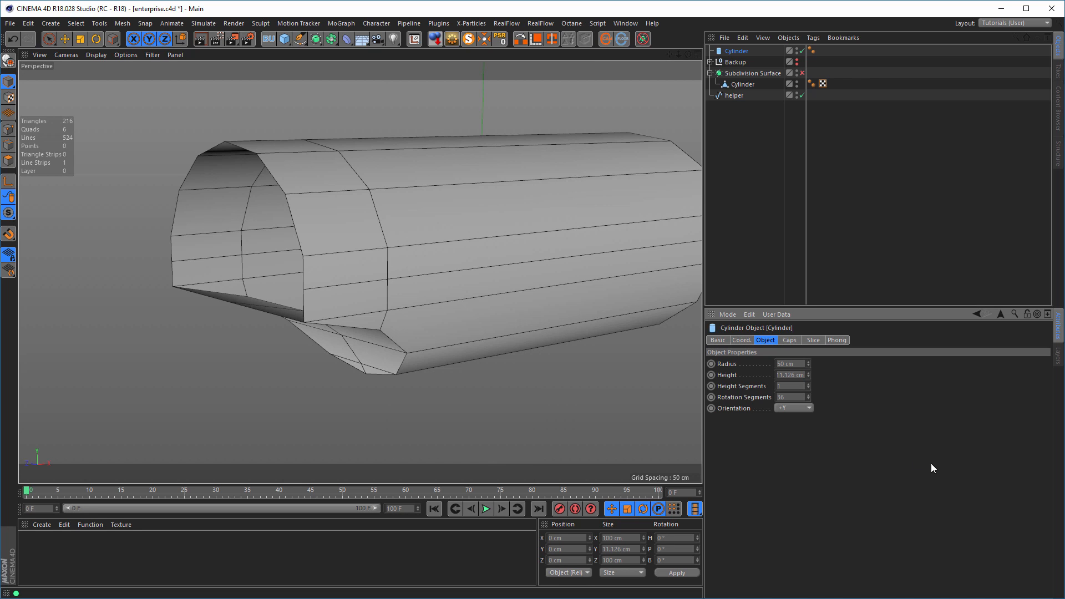
Move the new cylinder along X to about -188.8 cm and set its radius to half the helper's 97.493 cm Z size
{"action": "key", "text": "e"}
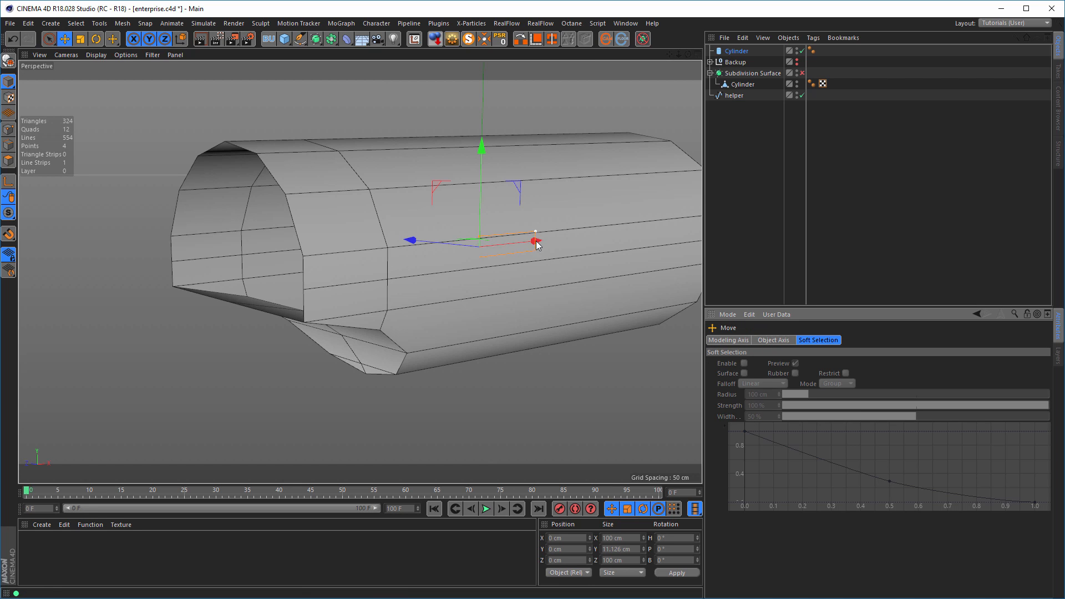
{"action": "left_click_drag", "start_coordinate": [538, 241], "coordinate": [303, 318]}
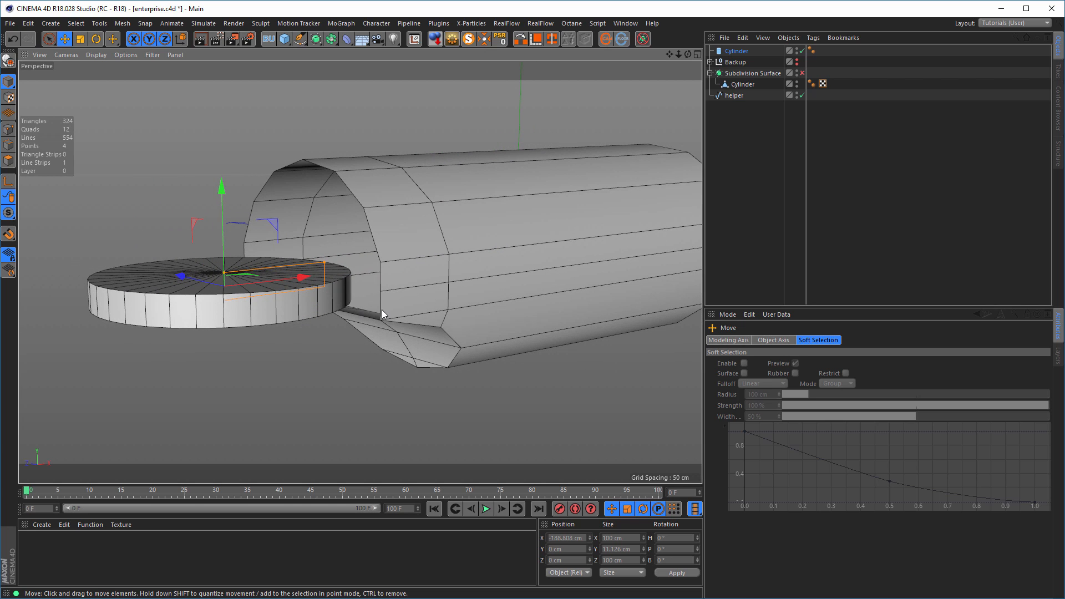
{"action": "left_click", "coordinate": [732, 96]}
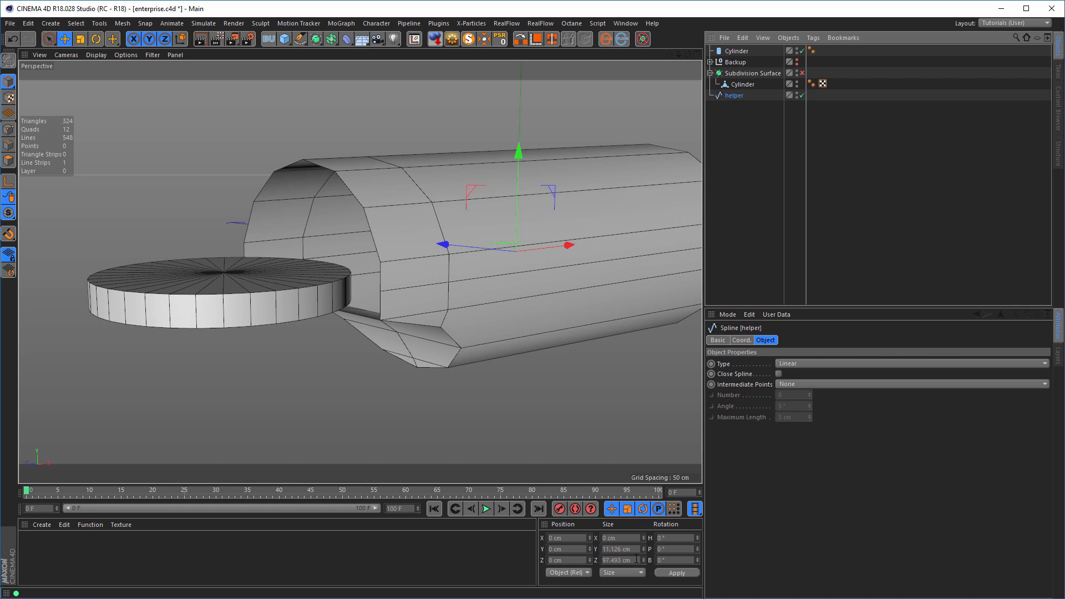
{"action": "left_click", "coordinate": [636, 559]}
{"action": "key", "text": "ctrl+c"}
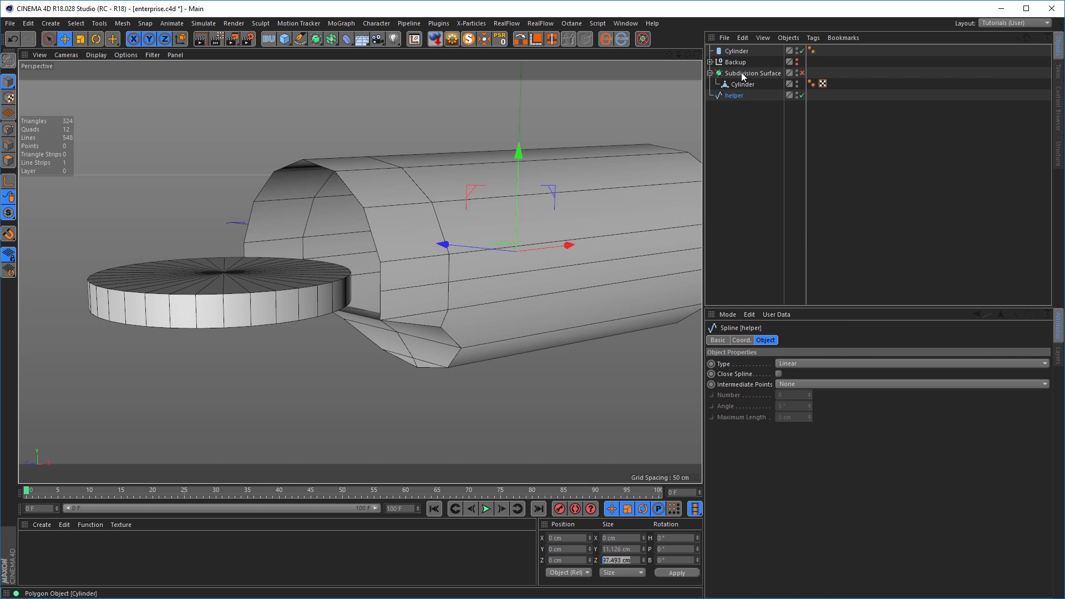
{"action": "left_click", "coordinate": [736, 52]}
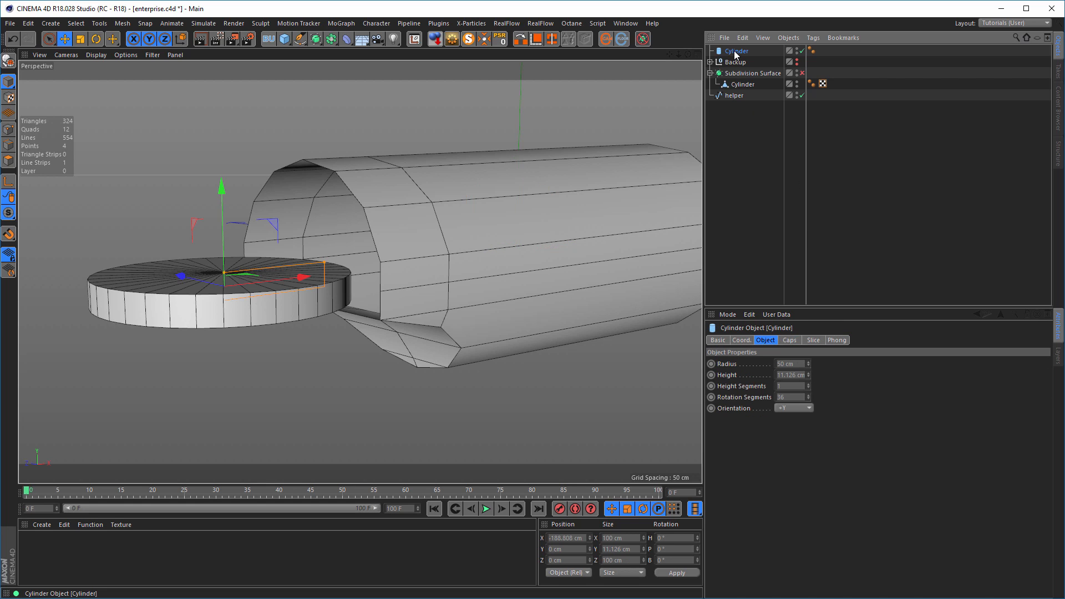
{"action": "left_click", "coordinate": [803, 363]}
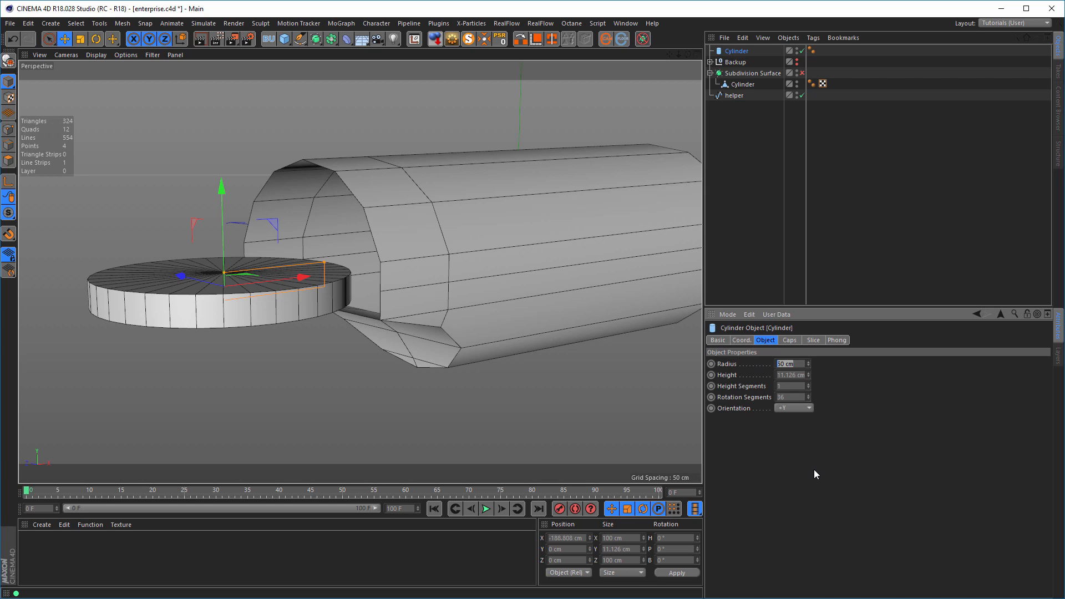
{"action": "key", "text": "ctrl+v"}
{"action": "type", "text": "/2"}
{"action": "key", "text": "Return"}
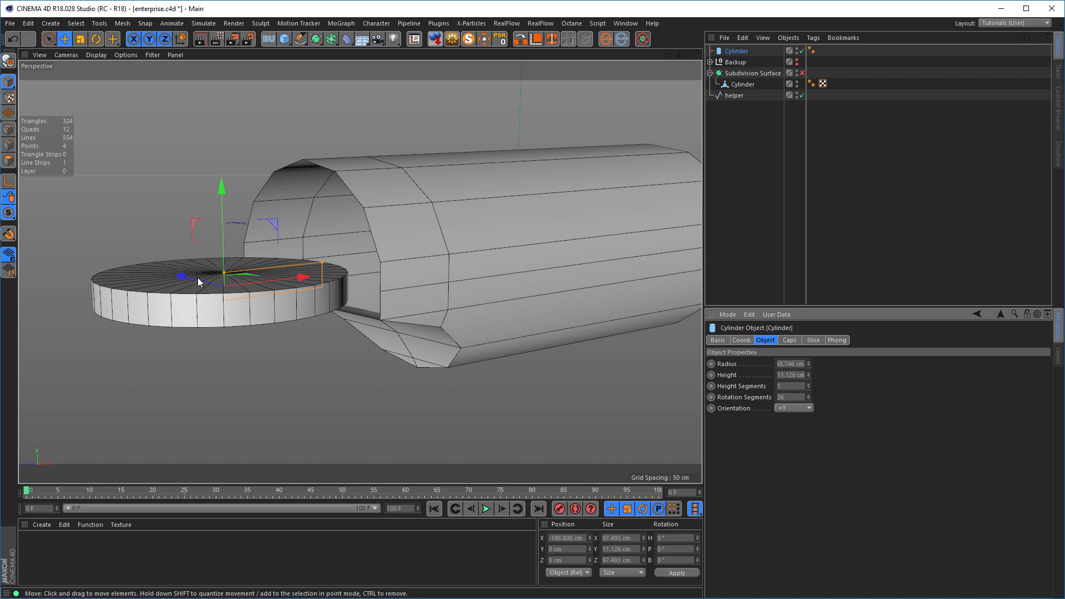
Move the flat cylinder farther away from the hull's rear opening, to about -205.4 cm along X
{"action": "middle_click_drag", "start_coordinate": [205, 311], "coordinate": [262, 368], "text": "alt"}
{"action": "left_click_drag", "start_coordinate": [262, 368], "coordinate": [292, 357], "text": "alt"}
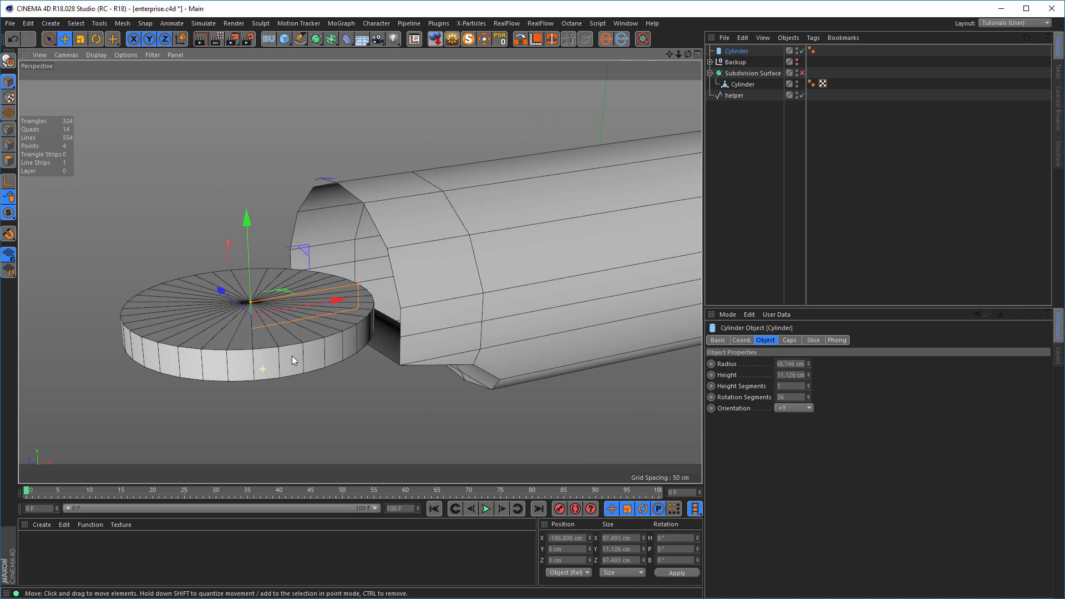
{"action": "left_click_drag", "start_coordinate": [339, 300], "coordinate": [299, 324]}
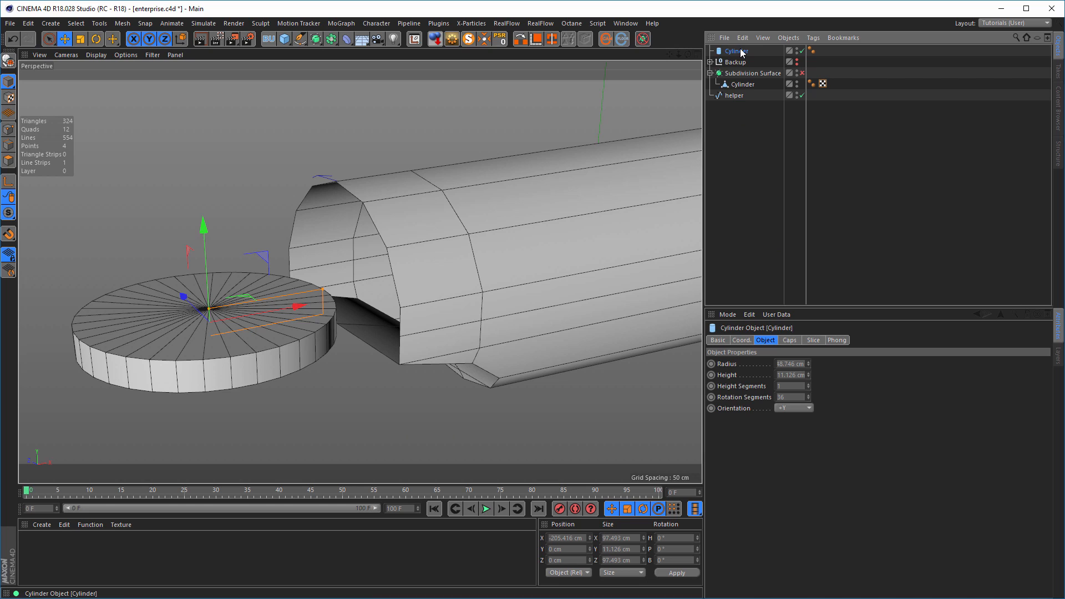
Place the new cylinder below the helper spline in the object hierarchy and rename it balcony
{"action": "left_click_drag", "start_coordinate": [740, 51], "coordinate": [743, 191]}
{"action": "double_click", "coordinate": [732, 95]}
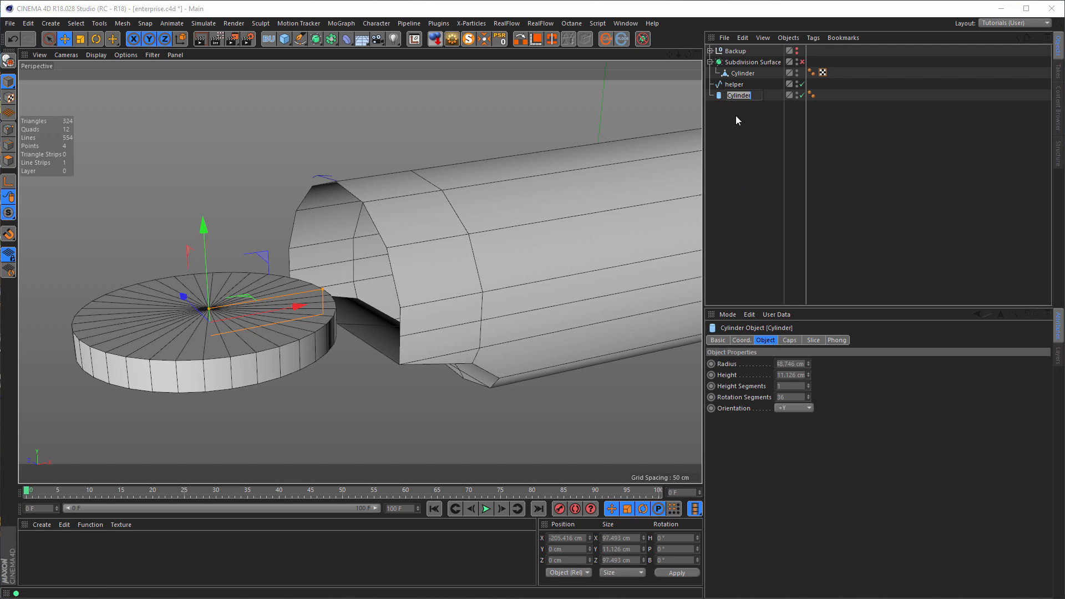
{"action": "type", "text": "balcony"}
{"action": "key", "text": "Return"}
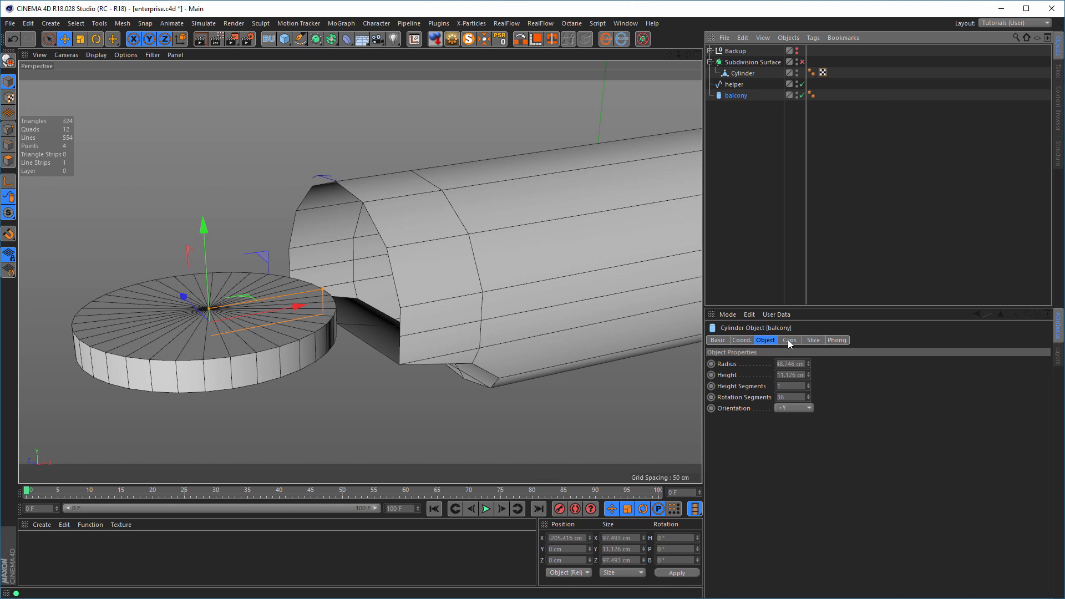
Enable slicing on the balcony cylinder and set the slice from 90° to 270°
{"action": "left_click", "coordinate": [811, 340]}
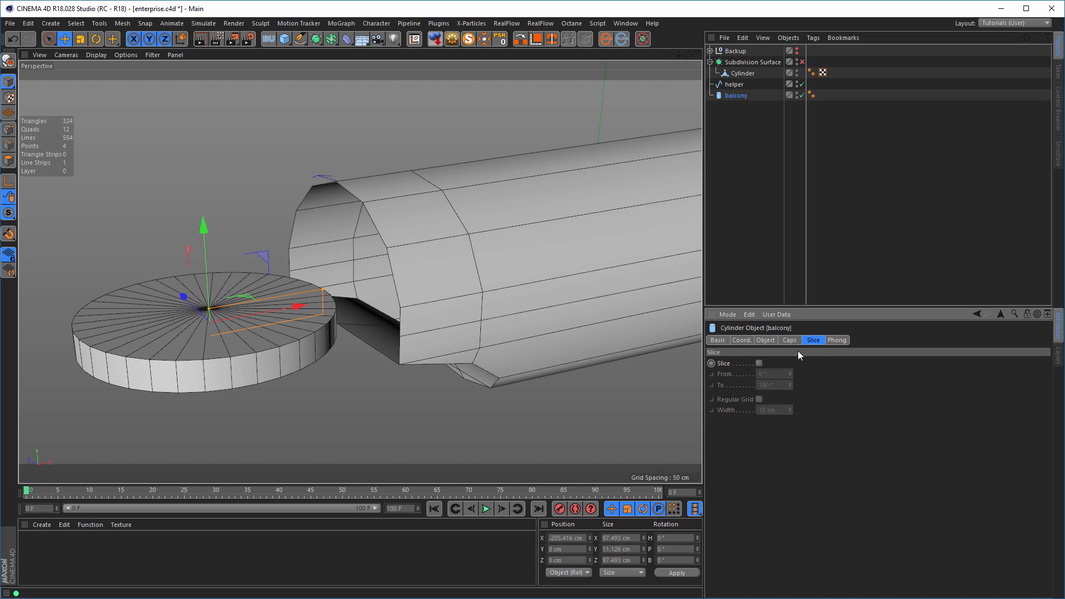
{"action": "left_click", "coordinate": [759, 363]}
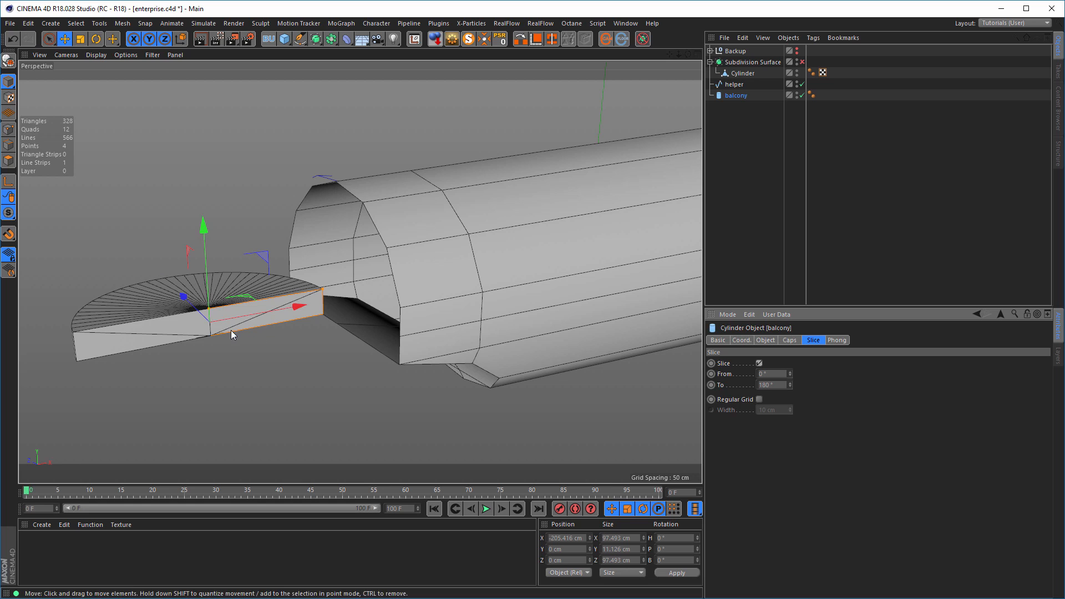
{"action": "left_click", "coordinate": [772, 374]}
{"action": "type", "text": "90"}
{"action": "key", "text": "Tab"}
{"action": "type", "text": "270"}
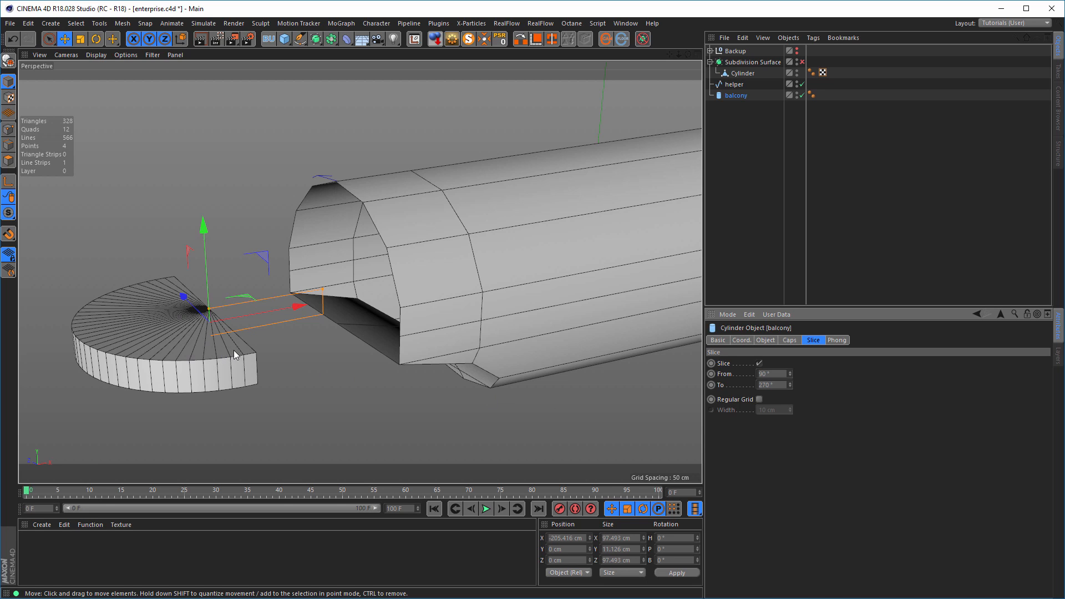
Set the balcony cylinder's rotation segments to 4
{"action": "left_click", "coordinate": [769, 340]}
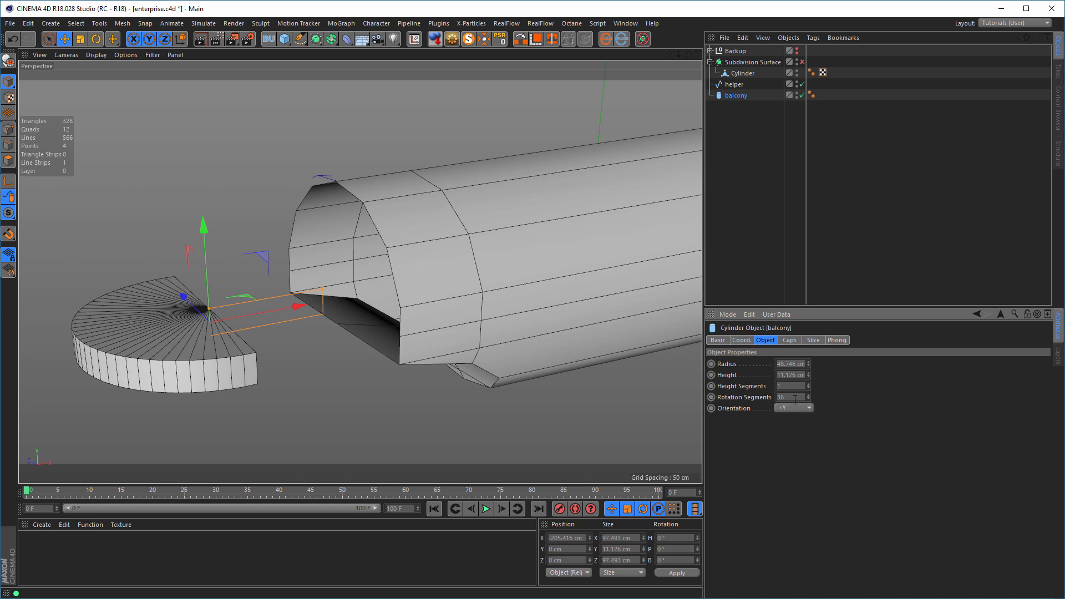
{"action": "type", "text": "4"}
{"action": "key", "text": "Return"}
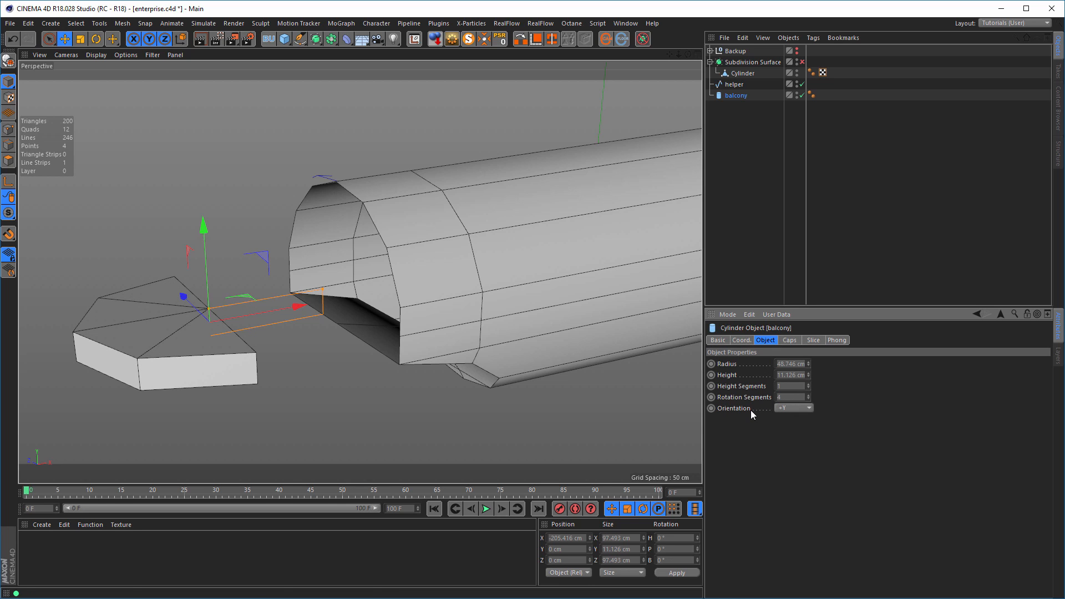
Collapse the balcony cylinder into a single optimized polygon object and confirm the conversion
{"action": "middle_click_drag", "start_coordinate": [183, 347], "coordinate": [247, 348], "text": "alt"}
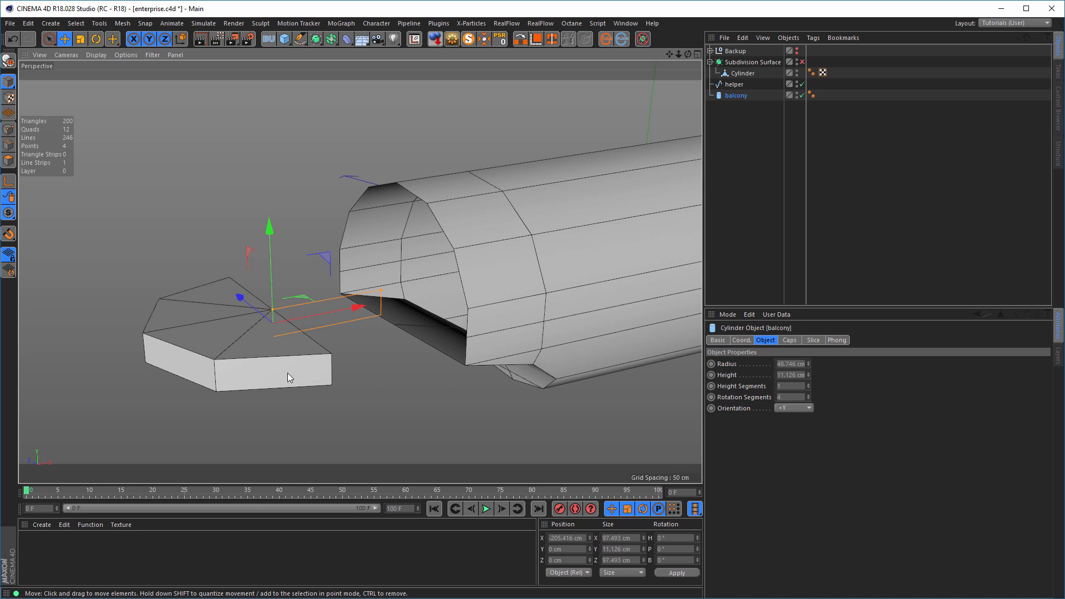
{"action": "left_click_drag", "start_coordinate": [271, 349], "coordinate": [397, 364], "text": "alt"}
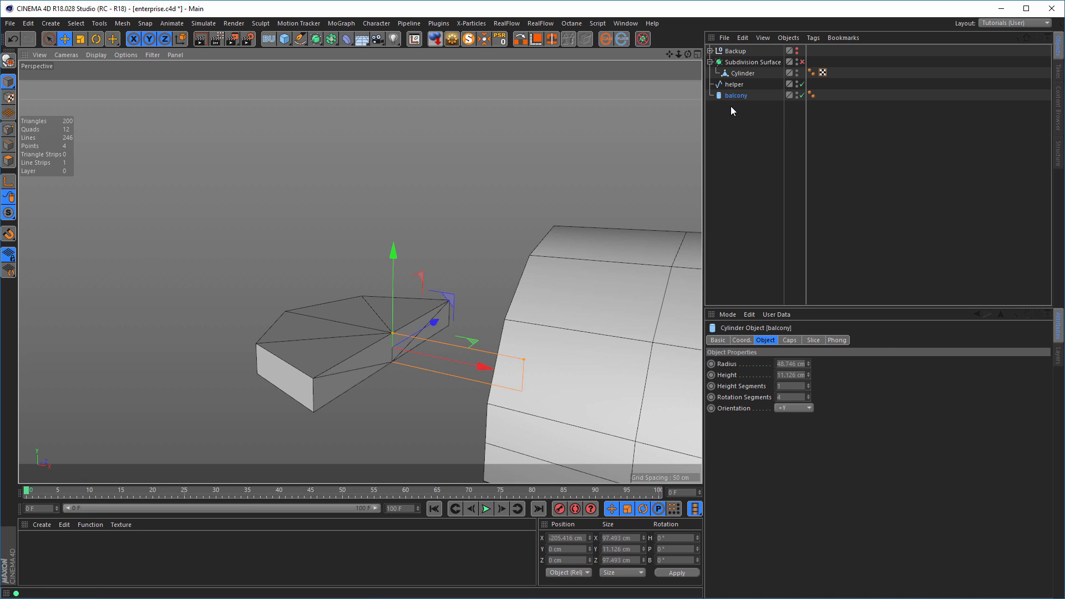
{"action": "left_click", "coordinate": [718, 95]}
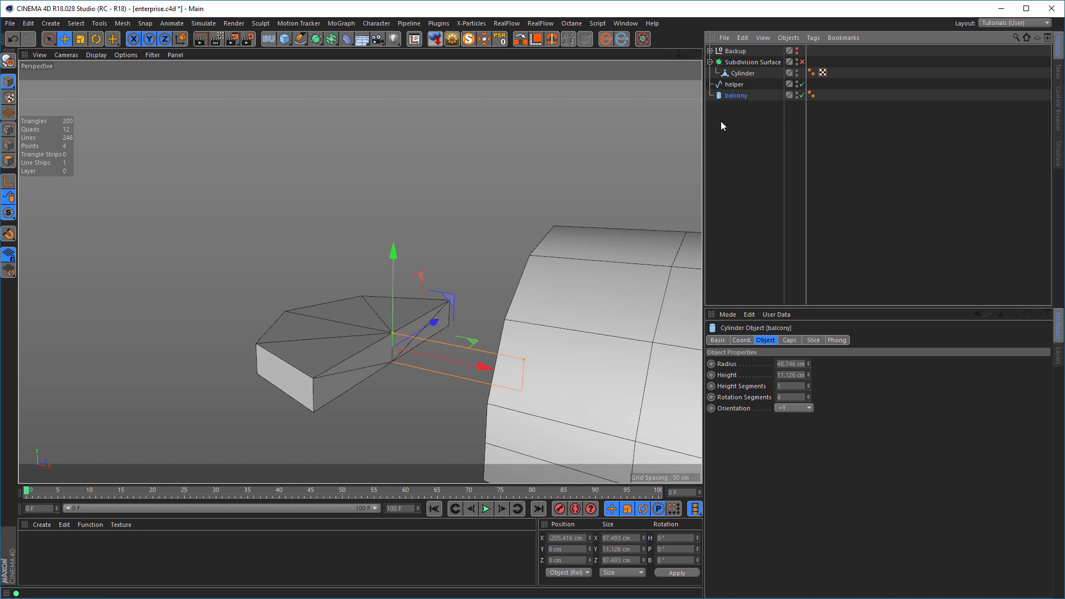
{"action": "left_click", "coordinate": [452, 40]}
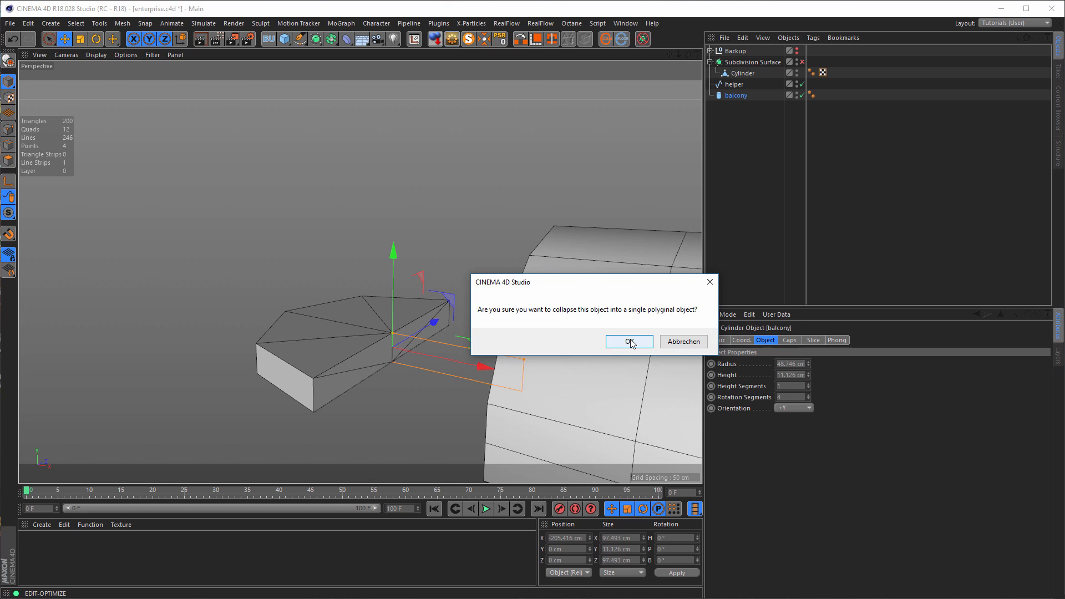
{"action": "left_click", "coordinate": [630, 341]}
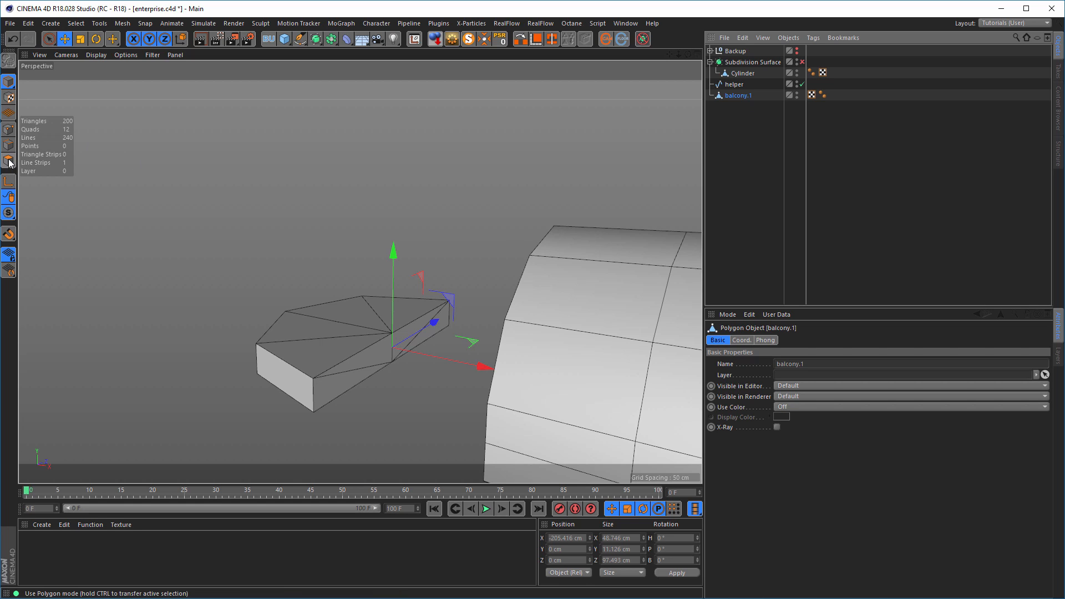
Delete the center point of the balcony's top cap to open its upper side
{"action": "left_click", "coordinate": [9, 129]}
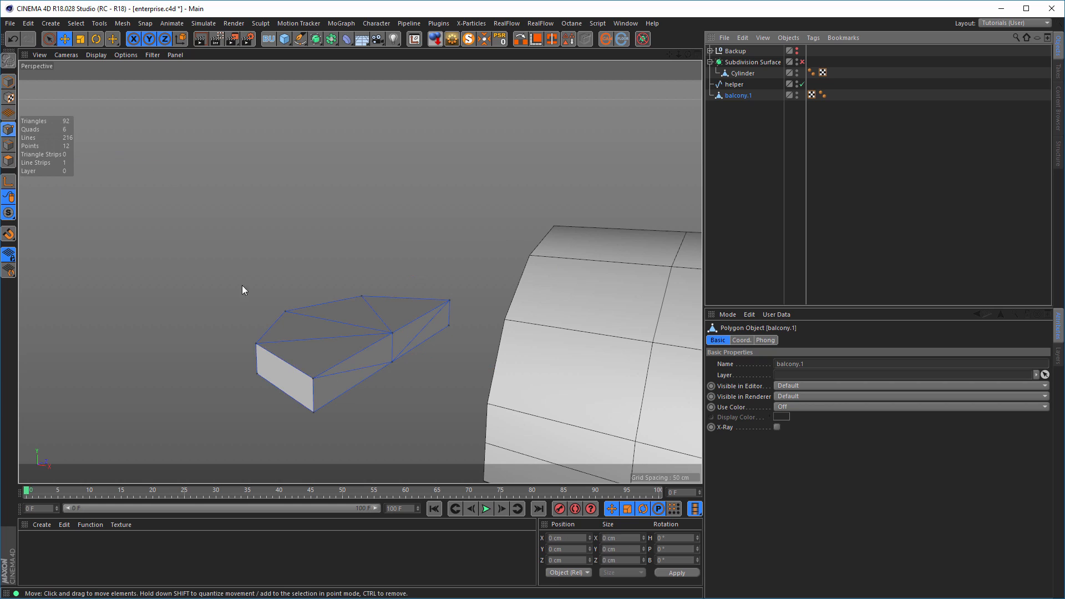
{"action": "key", "text": "9"}
{"action": "left_click", "coordinate": [394, 331]}
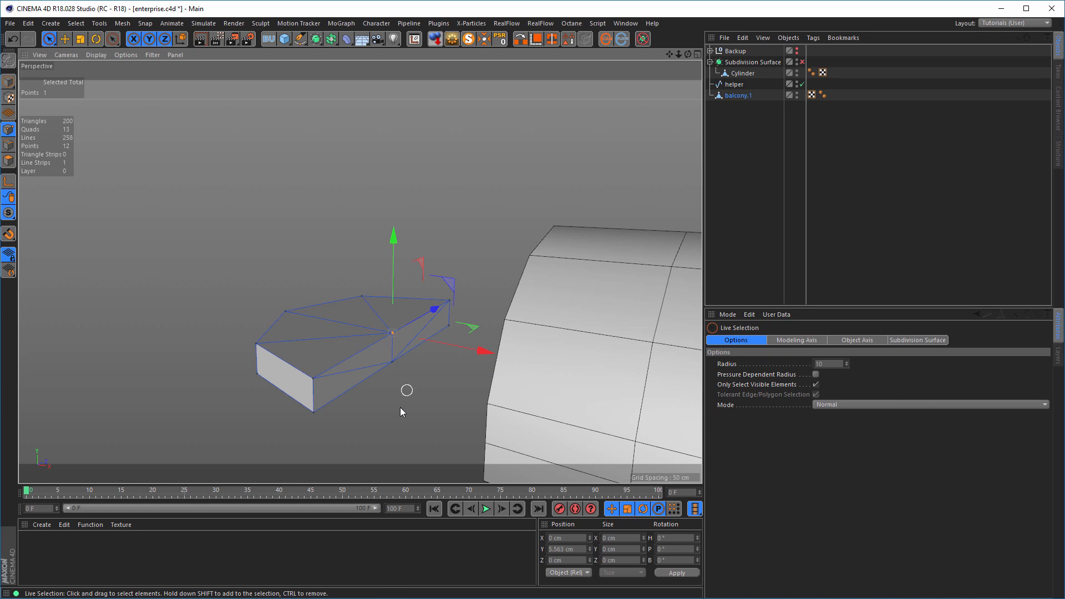
{"action": "key", "text": "Delete"}
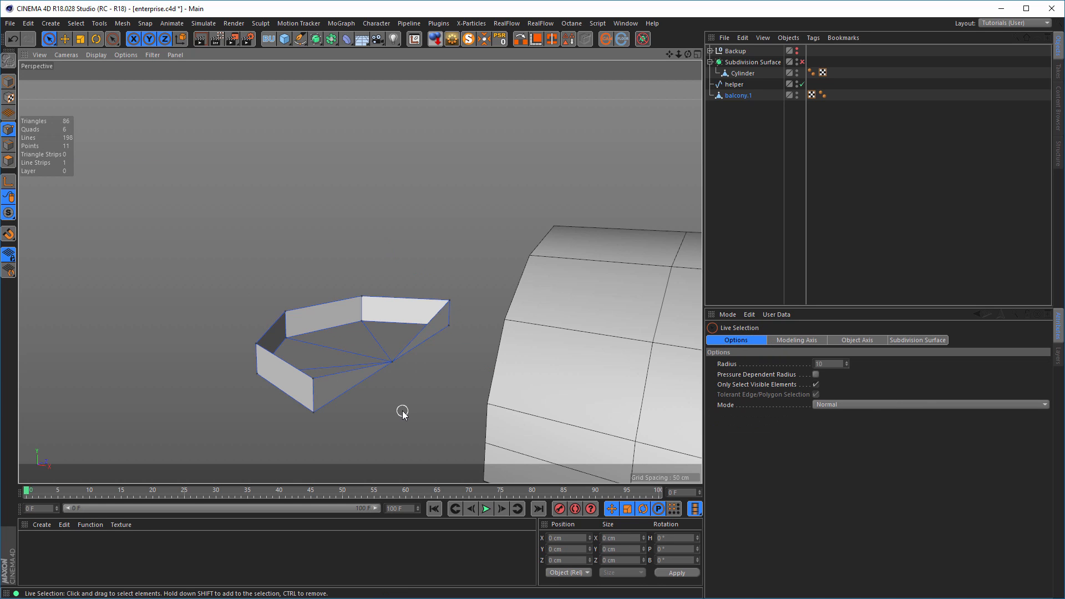
Delete the two remaining polygons on the balcony's flat cut side facing the hull
{"action": "left_click", "coordinate": [9, 161]}
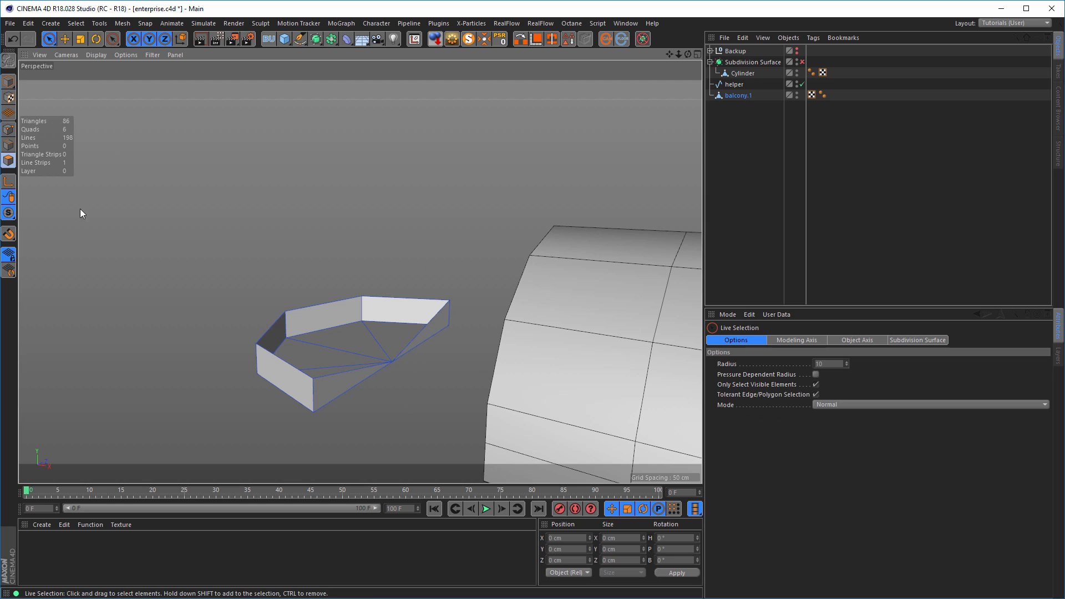
{"action": "left_click", "coordinate": [333, 394]}
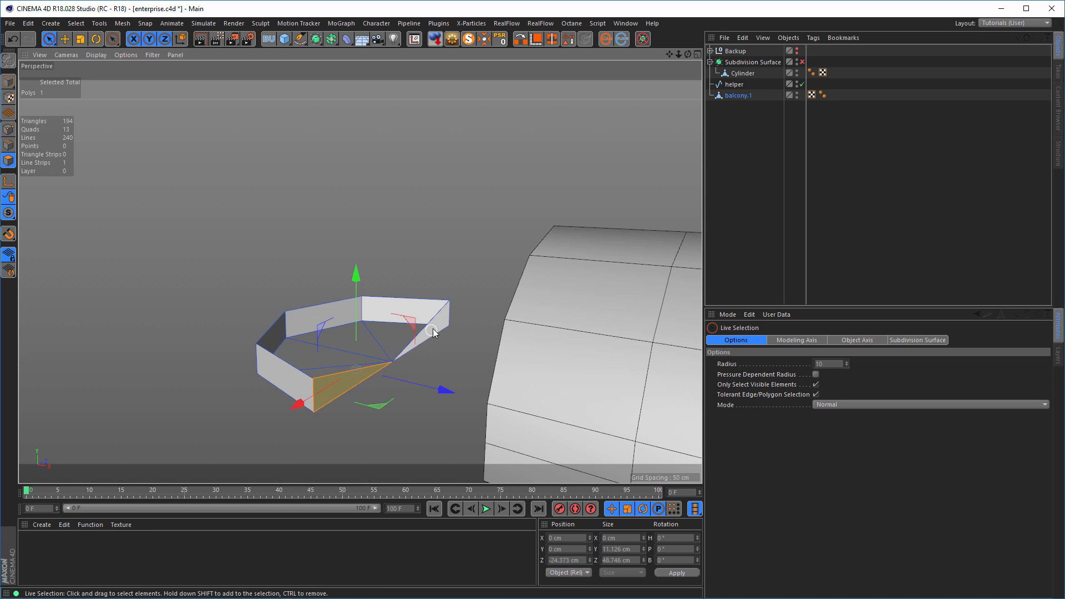
{"action": "left_click", "coordinate": [438, 326], "text": "shift"}
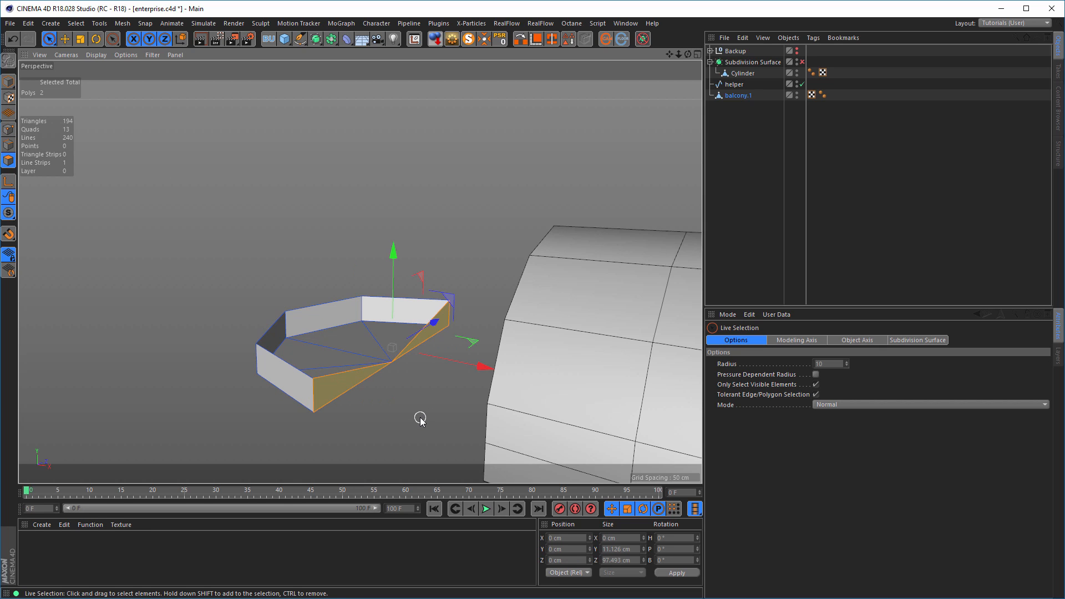
{"action": "key", "text": "Delete"}
Center the helper spline's axis on its points at the hull's rear opening
{"action": "left_click_drag", "start_coordinate": [429, 417], "coordinate": [392, 364], "text": "alt"}
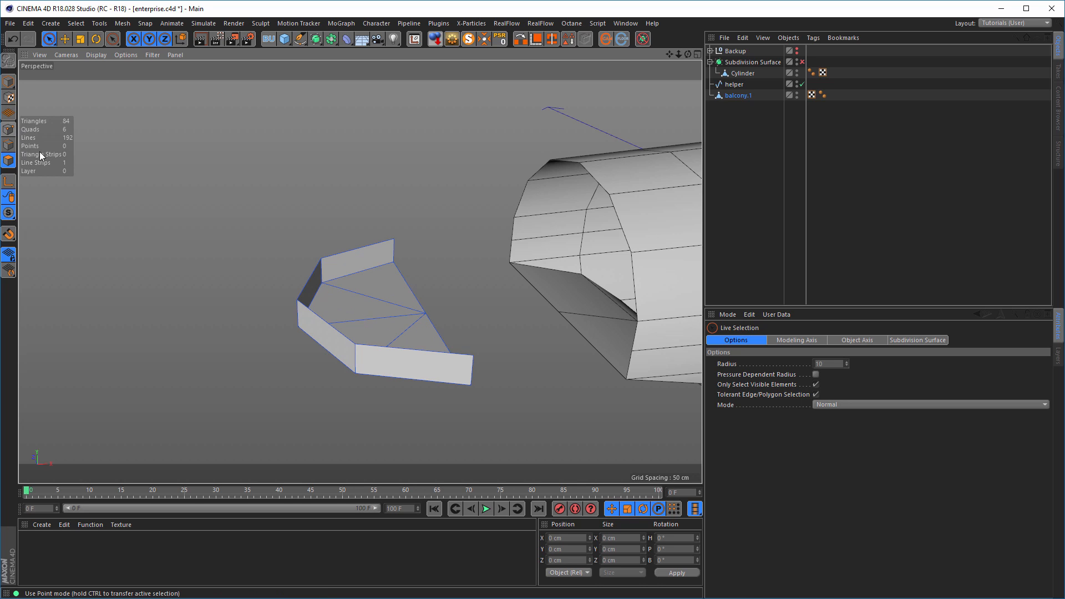
{"action": "middle_click_drag", "start_coordinate": [357, 305], "coordinate": [226, 297], "text": "alt"}
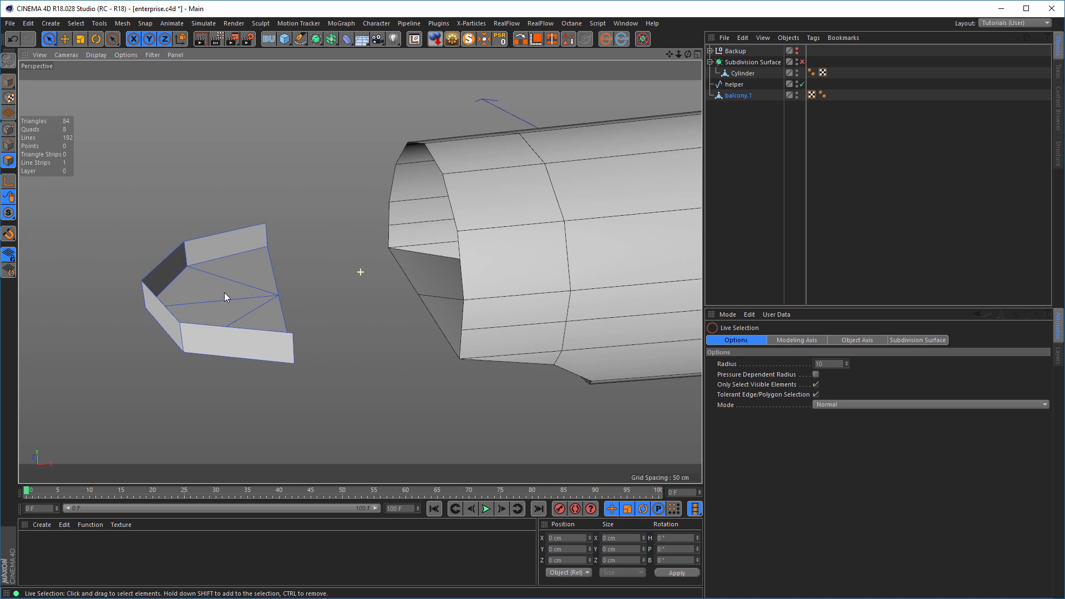
{"action": "left_click_drag", "start_coordinate": [225, 298], "coordinate": [253, 327], "text": "alt"}
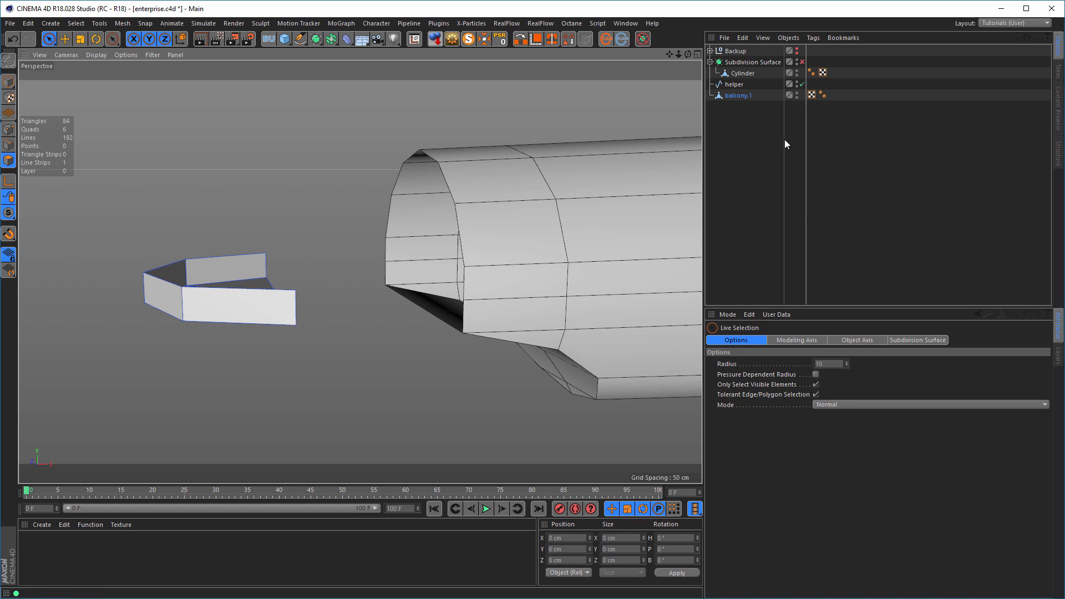
{"action": "left_click", "coordinate": [735, 85]}
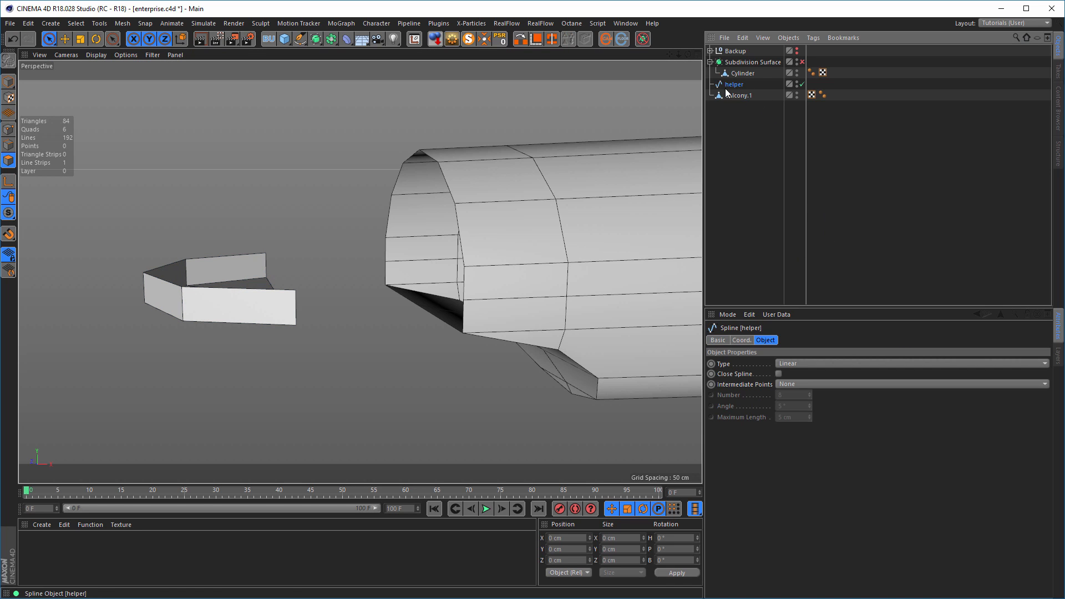
{"action": "scroll", "coordinate": [457, 246], "scroll_direction": "up", "scroll_amount": 4}
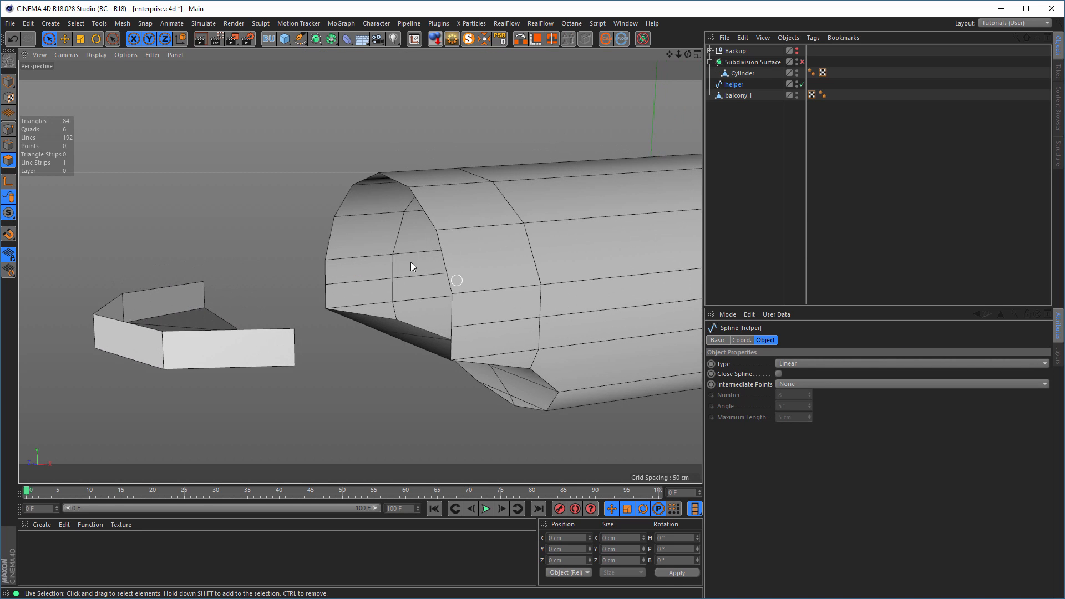
{"action": "left_click", "coordinate": [8, 81]}
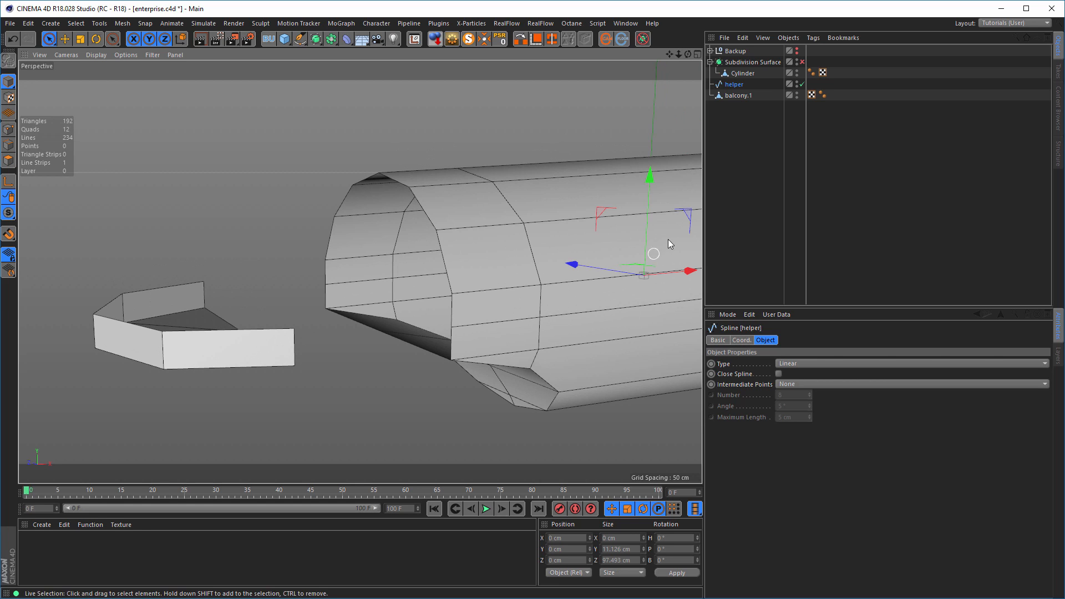
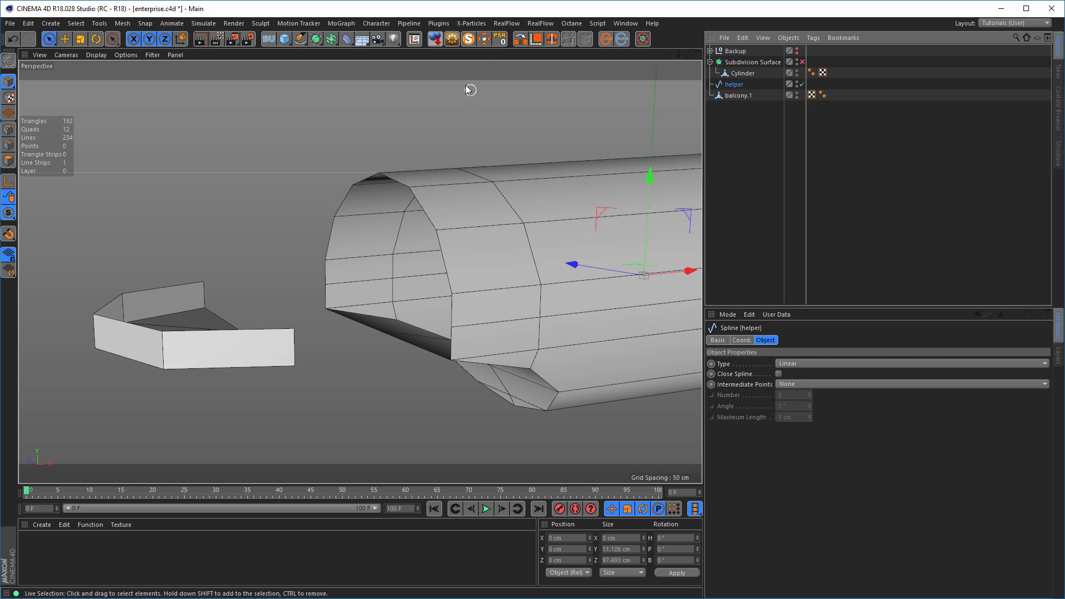
{"action": "left_click", "coordinate": [480, 42]}
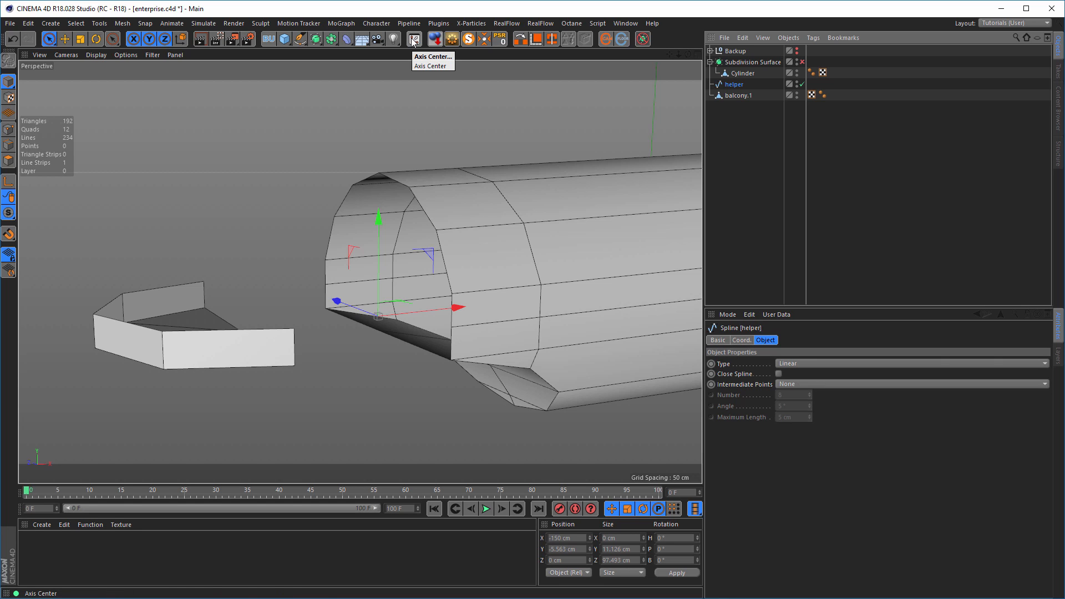
Examine the Axis Center settings and close them without changing anything
{"action": "left_click", "coordinate": [123, 23]}
{"action": "mouse_move", "coordinate": [128, 125]}
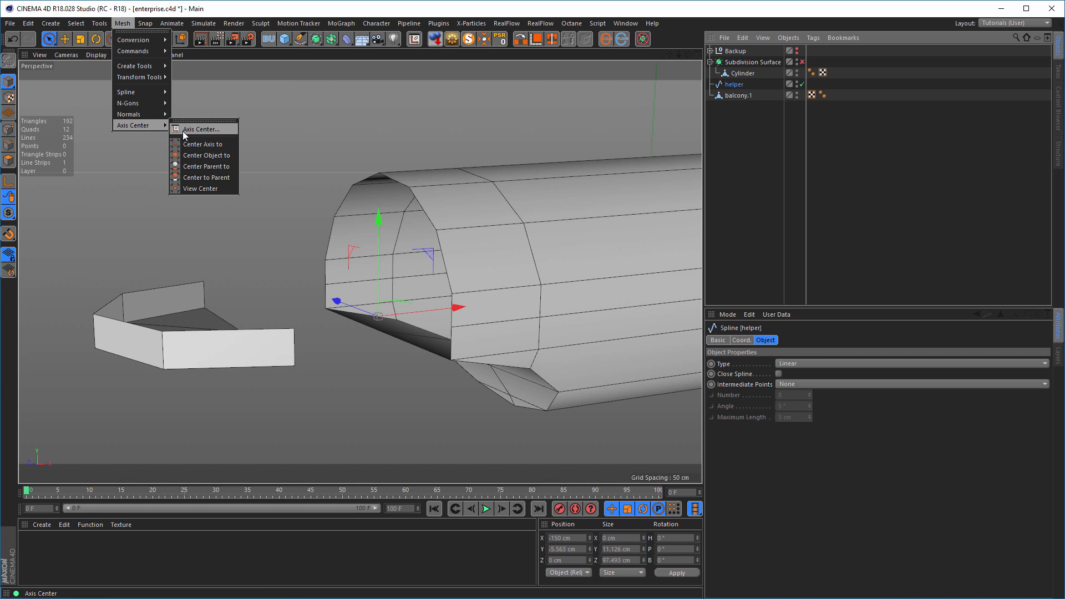
{"action": "left_click", "coordinate": [204, 128]}
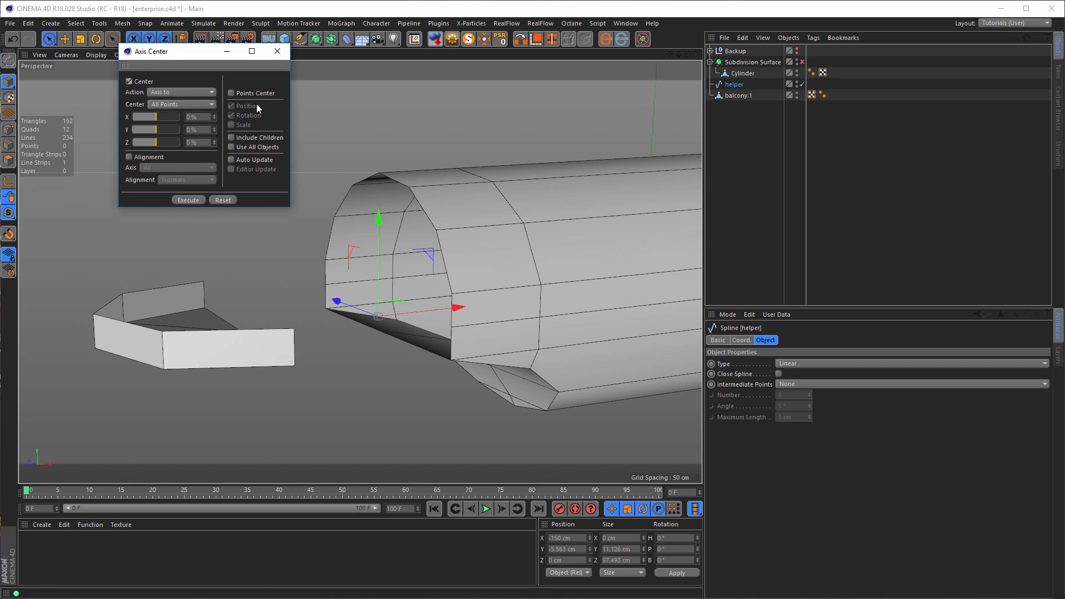
{"action": "left_click", "coordinate": [281, 53]}
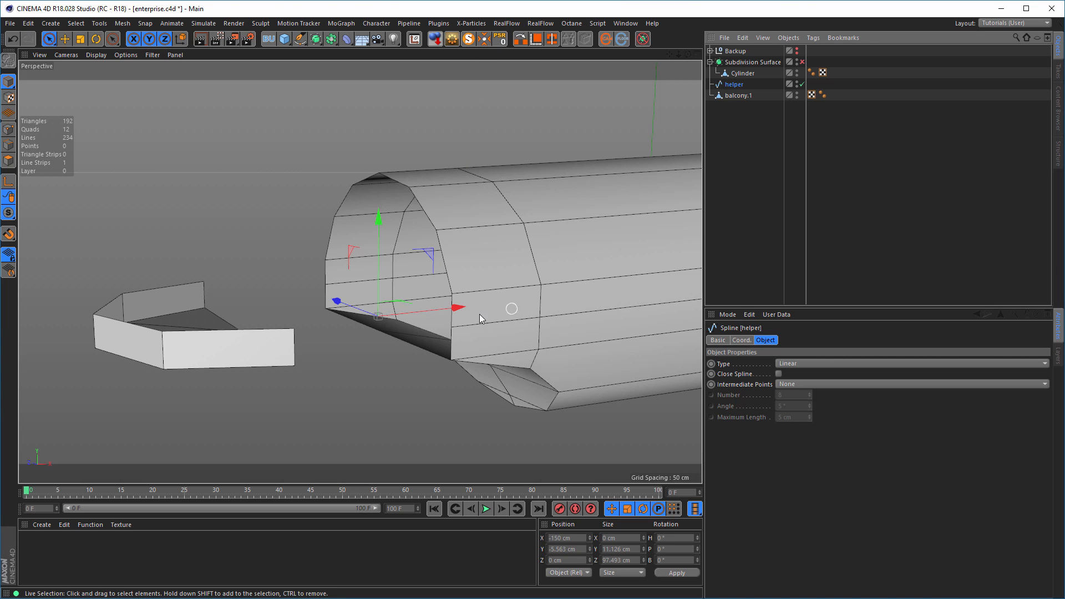
Make balcony.1 a child of the helper spline and reset its PSR so it sits at the helper's axis
{"action": "left_click_drag", "start_coordinate": [305, 351], "coordinate": [319, 335], "text": "alt"}
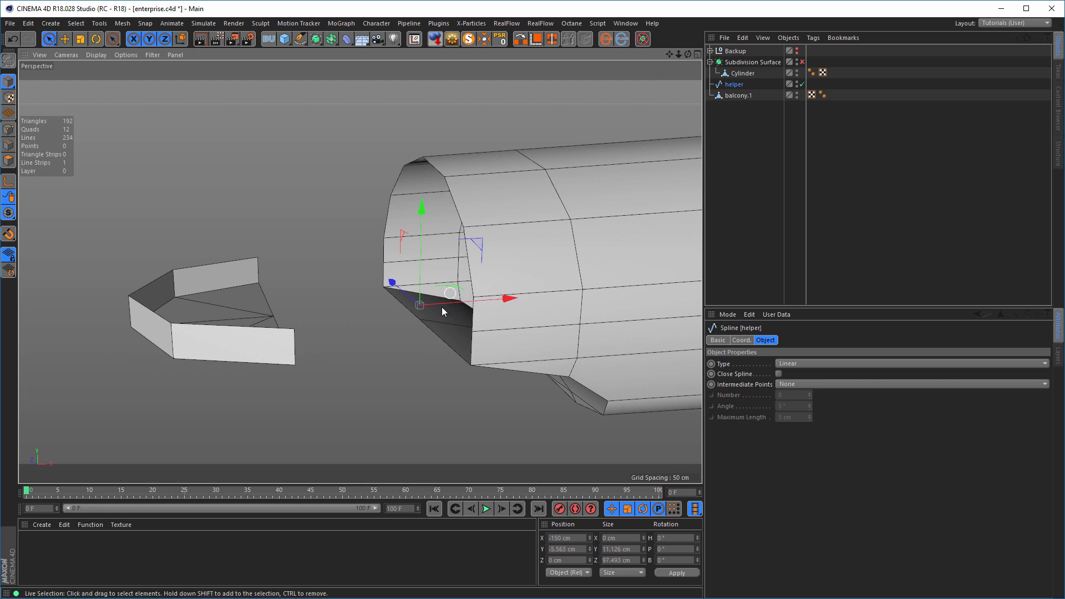
{"action": "left_click", "coordinate": [732, 94]}
{"action": "left_click_drag", "start_coordinate": [299, 357], "coordinate": [351, 351], "text": "alt"}
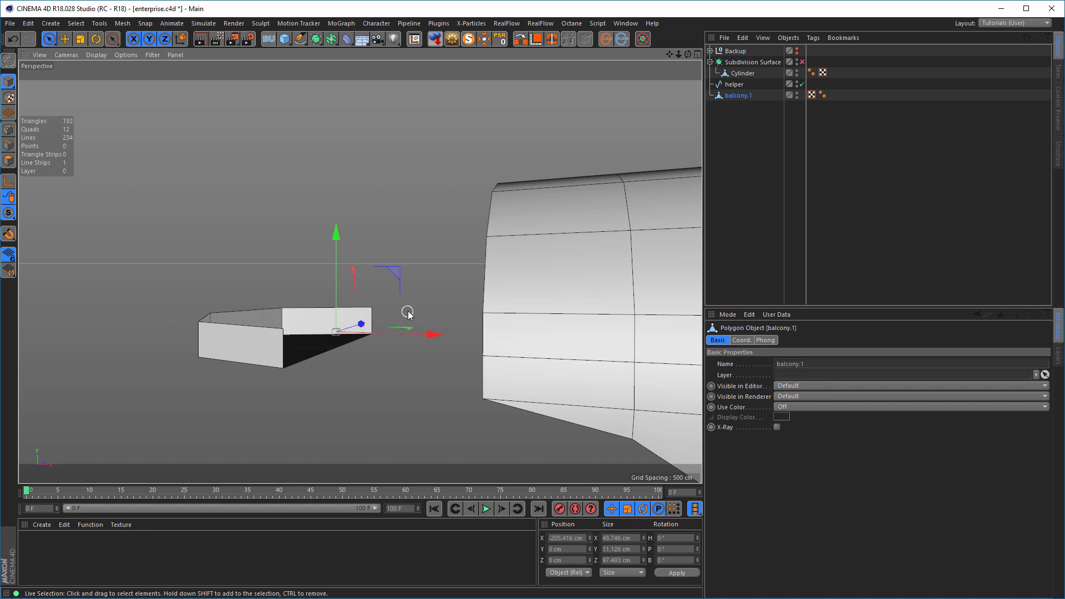
{"action": "mouse_move", "coordinate": [346, 335]}
{"action": "left_mouse_down", "text": "alt"}
{"action": "mouse_move", "coordinate": [280, 338]}
{"action": "mouse_move", "coordinate": [386, 355]}
{"action": "mouse_move", "coordinate": [297, 370]}
{"action": "mouse_move", "coordinate": [307, 347]}
{"action": "mouse_move", "coordinate": [327, 341]}
{"action": "left_mouse_up", "text": "alt"}
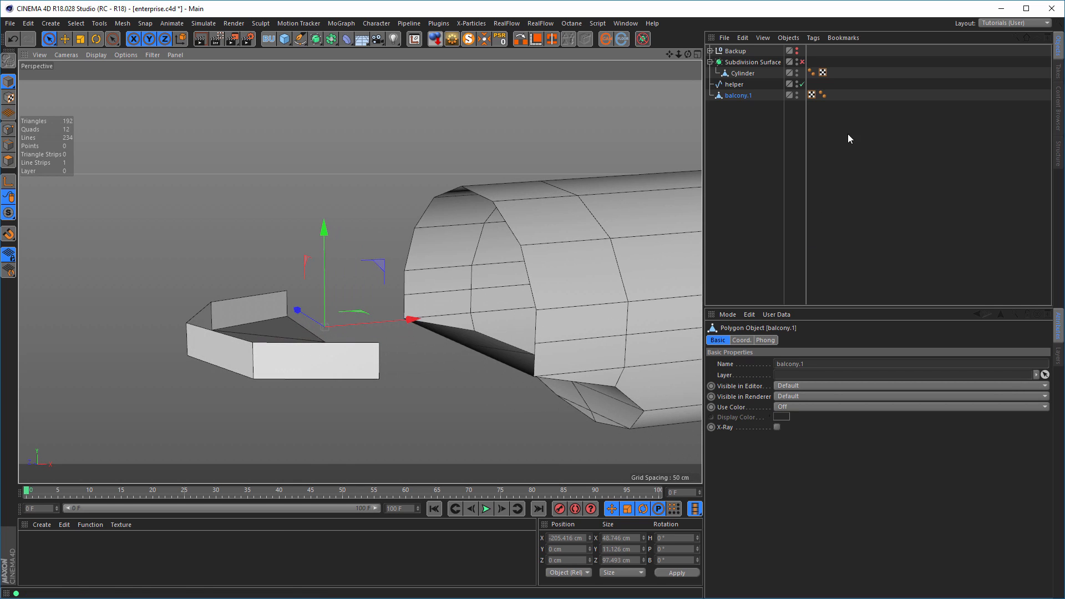
{"action": "left_click_drag", "start_coordinate": [736, 97], "coordinate": [738, 85]}
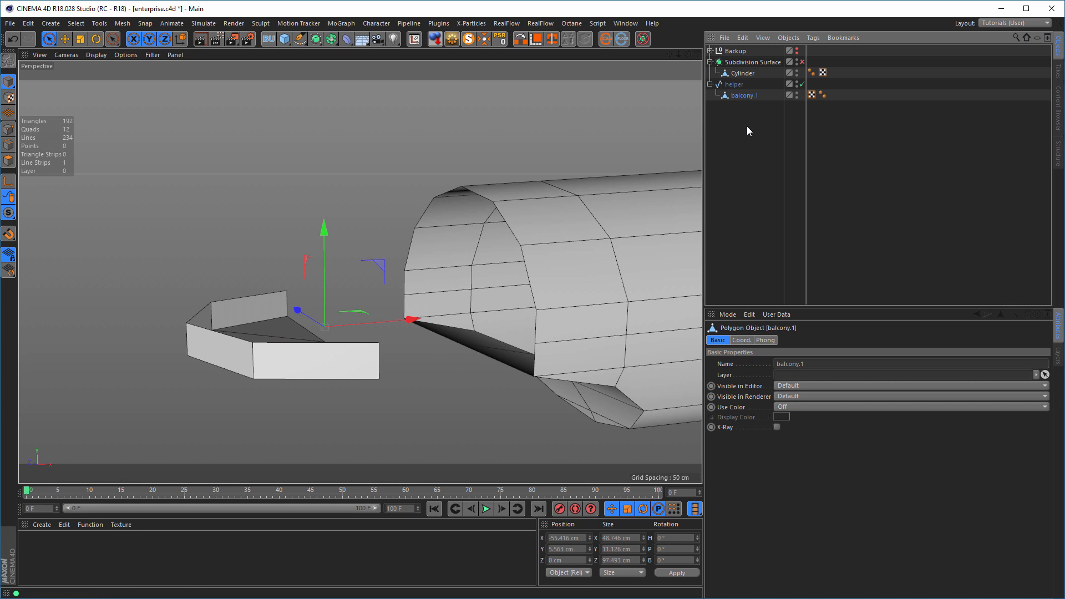
{"action": "left_click", "coordinate": [499, 40]}
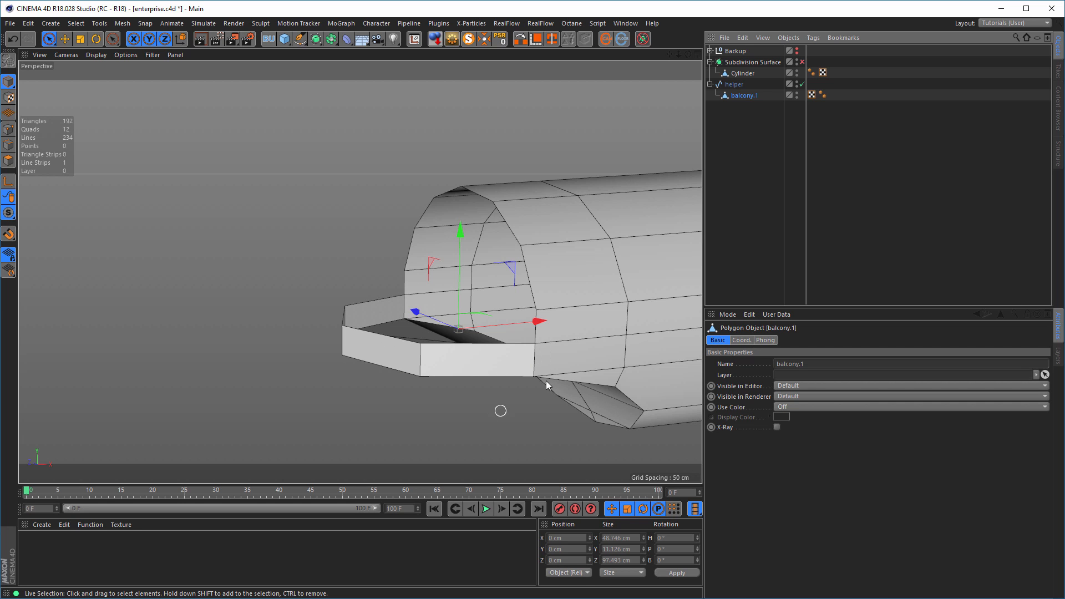
Move balcony.1 out of the helper spline to the top level of the object hierarchy
{"action": "left_click_drag", "start_coordinate": [493, 336], "coordinate": [363, 393], "text": "alt"}
{"action": "scroll", "coordinate": [420, 370], "scroll_direction": "up", "scroll_amount": 3}
{"action": "left_click_drag", "start_coordinate": [407, 356], "coordinate": [428, 308], "text": "alt"}
{"action": "scroll", "coordinate": [372, 327], "scroll_direction": "down", "scroll_amount": 3}
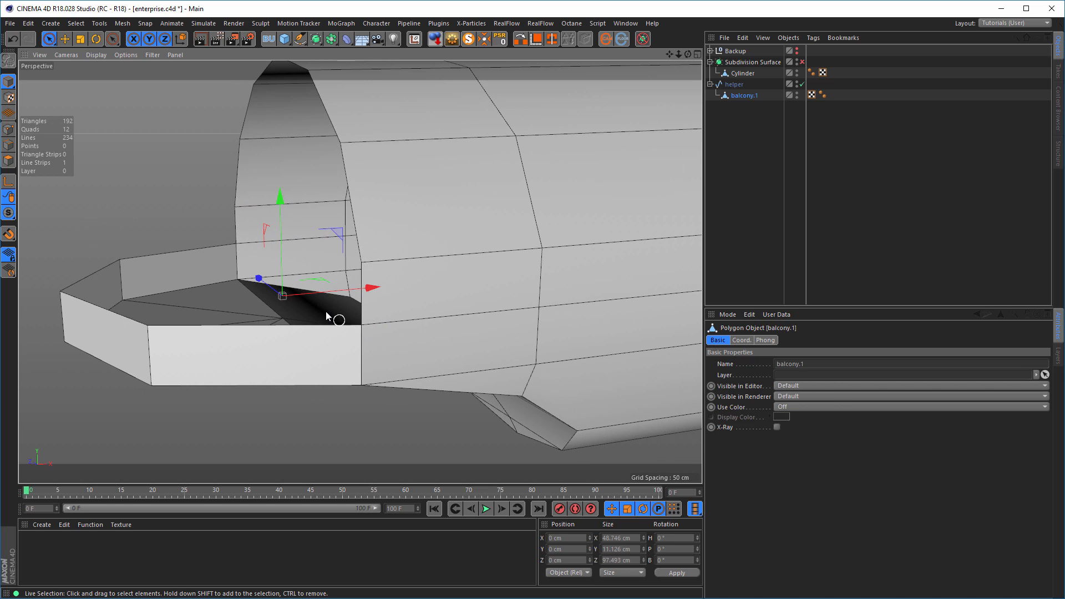
{"action": "left_click", "coordinate": [735, 85]}
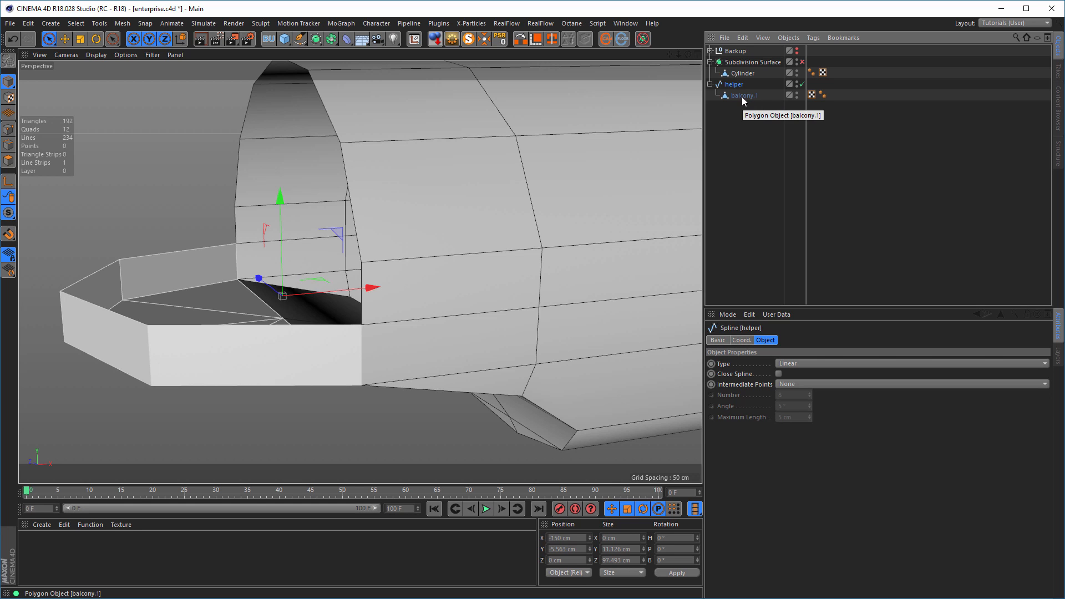
{"action": "left_click_drag", "start_coordinate": [742, 98], "coordinate": [734, 129]}
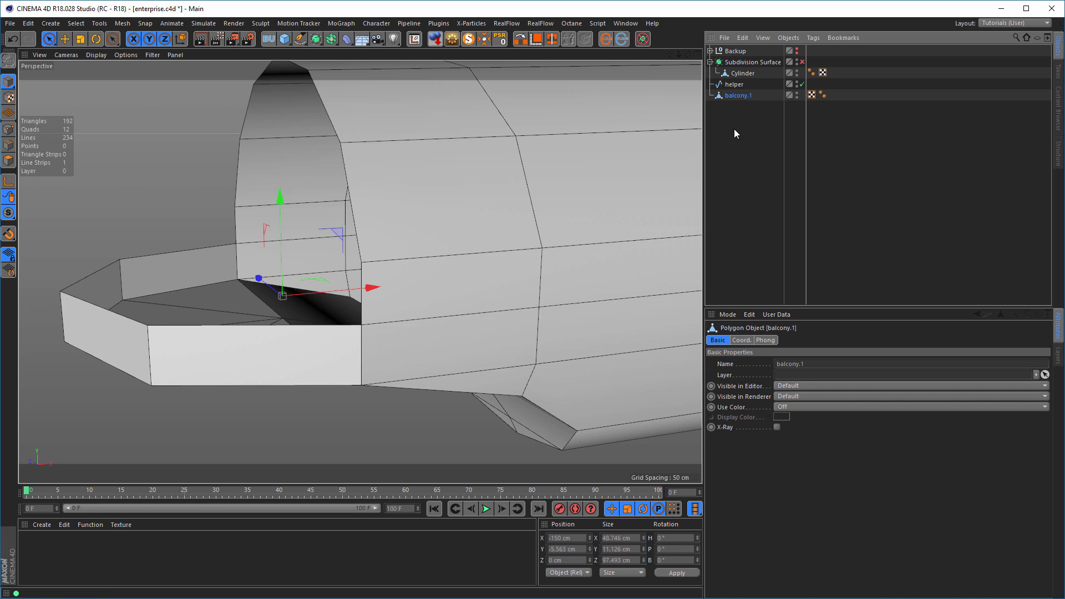
Delete the helper spline from the object hierarchy
{"action": "left_click", "coordinate": [734, 84]}
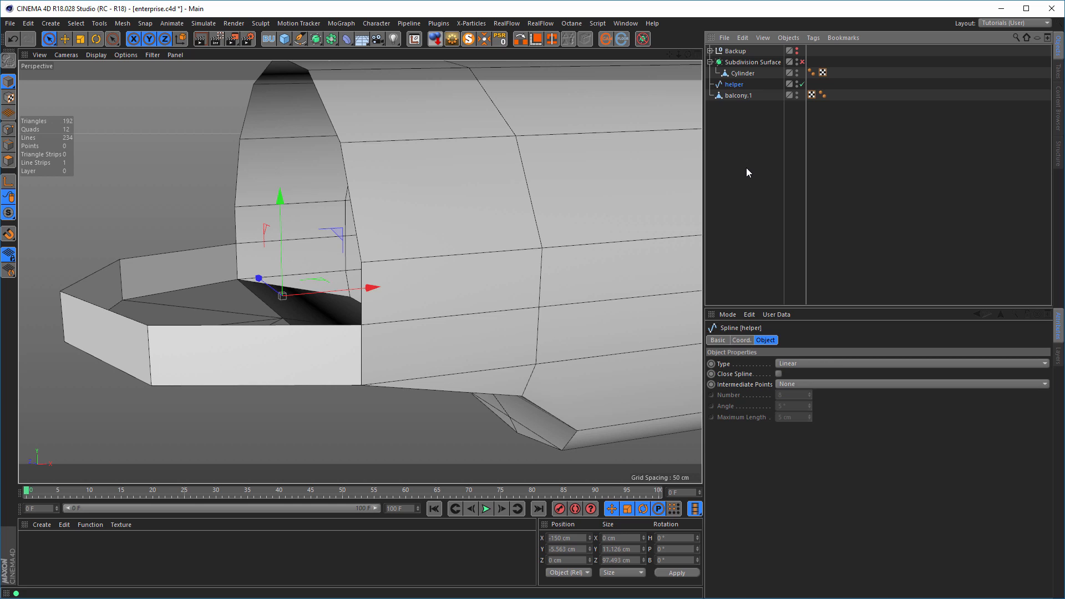
{"action": "key", "text": "Delete"}
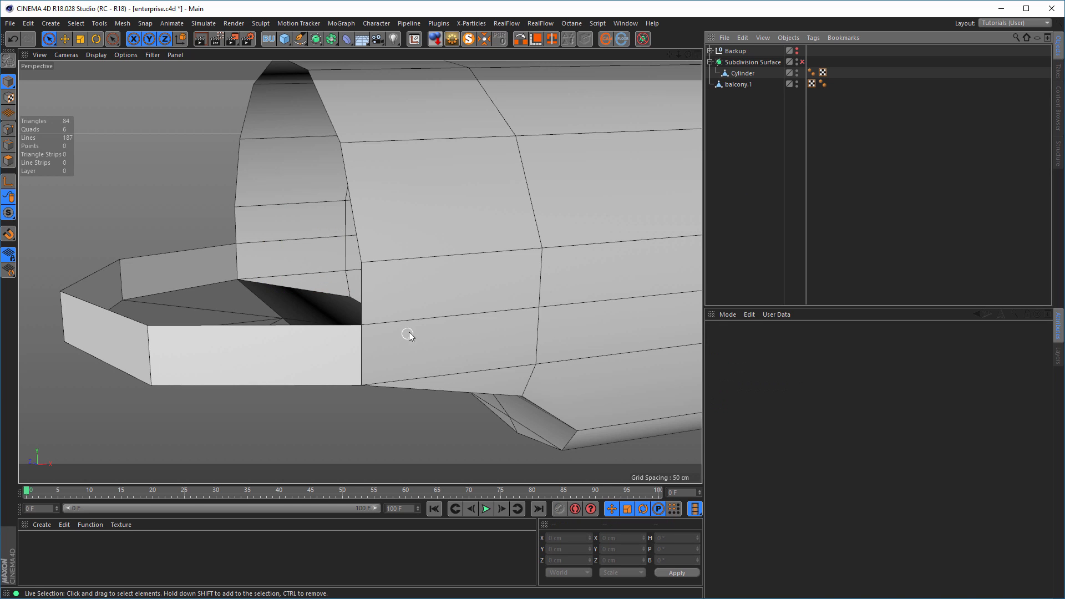
{"action": "middle_click_drag", "start_coordinate": [410, 332], "coordinate": [425, 328], "text": "alt"}
{"action": "left_click_drag", "start_coordinate": [426, 327], "coordinate": [424, 331], "text": "alt"}
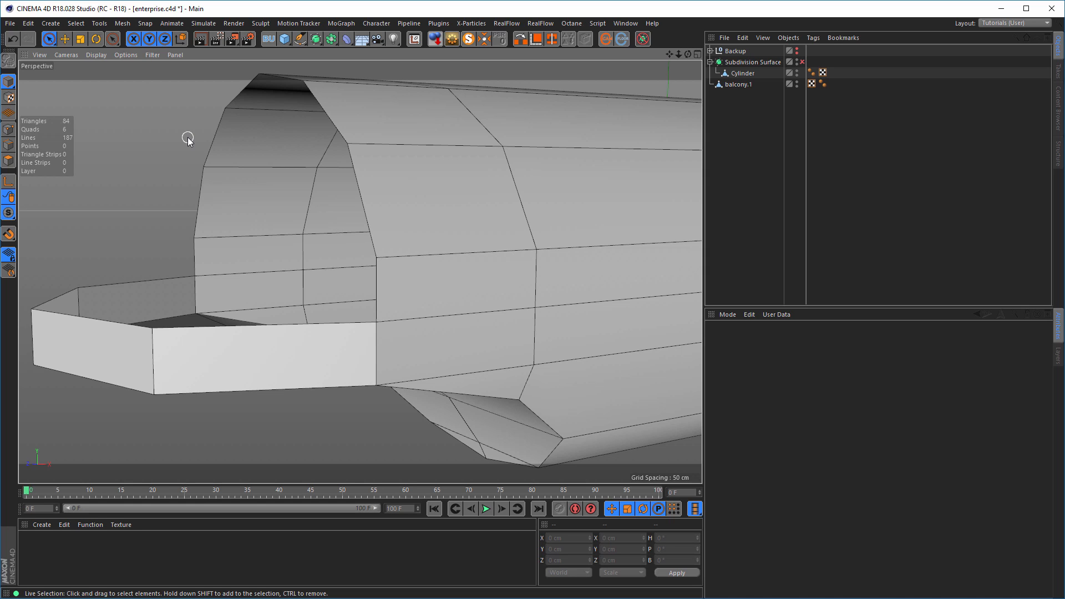
Search the available commands for "psr" and close the search without running any of them
{"action": "key", "text": "shift+c"}
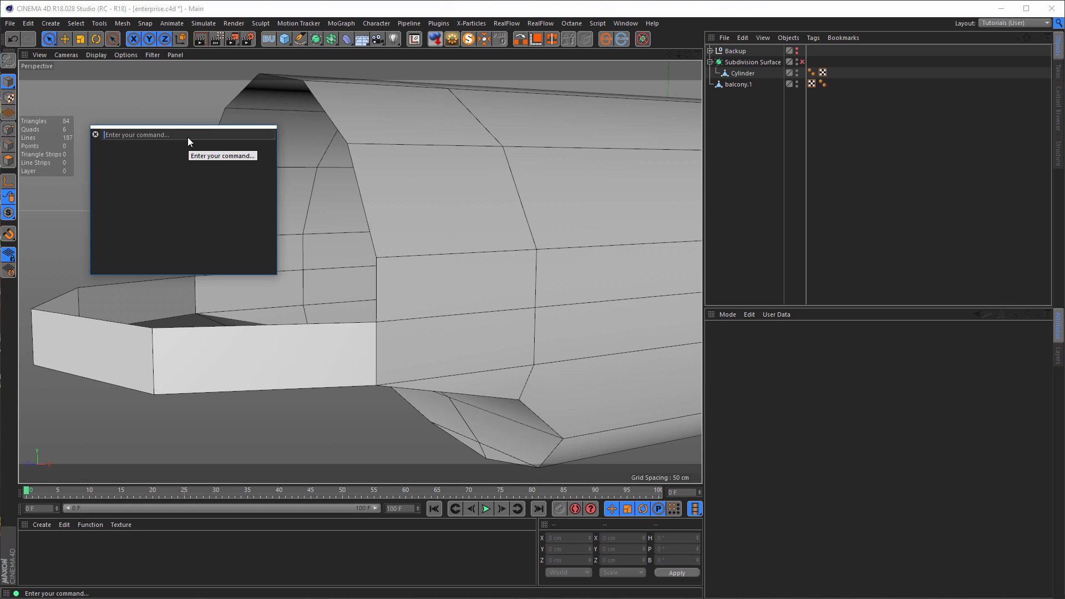
{"action": "type", "text": "psr"}
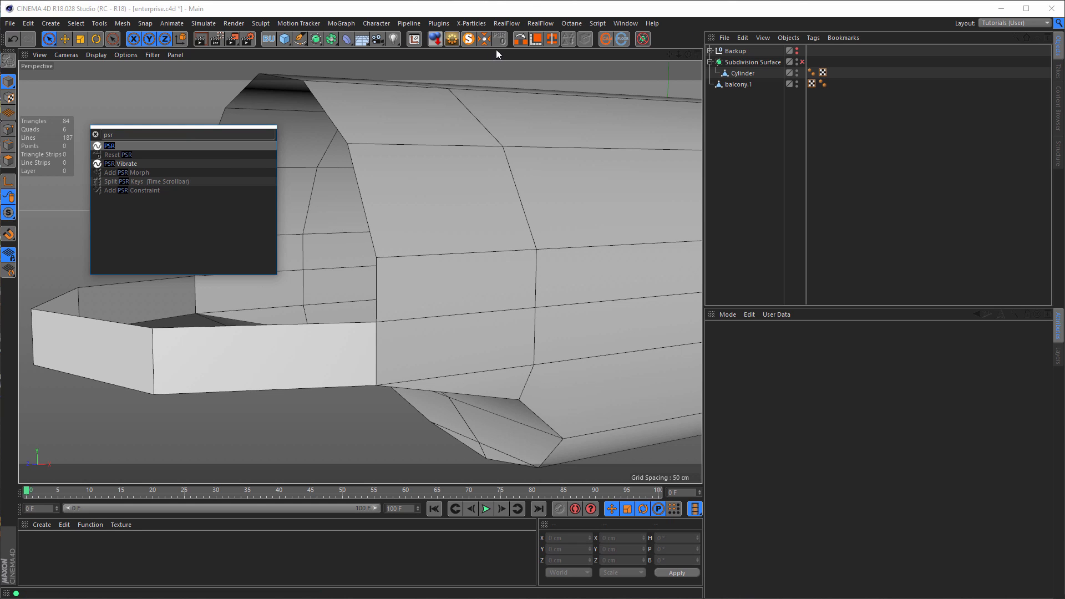
{"action": "left_click", "coordinate": [740, 18]}
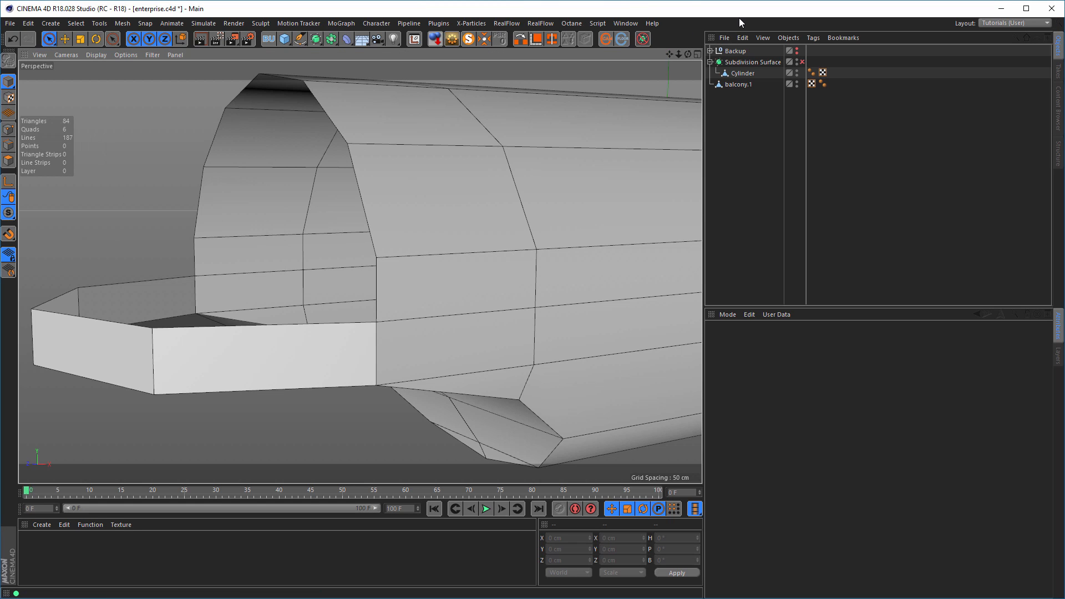
Move balcony.1 into the Subdivision Surface, below the Cylinder
{"action": "left_click_drag", "start_coordinate": [389, 349], "coordinate": [405, 304], "text": "alt"}
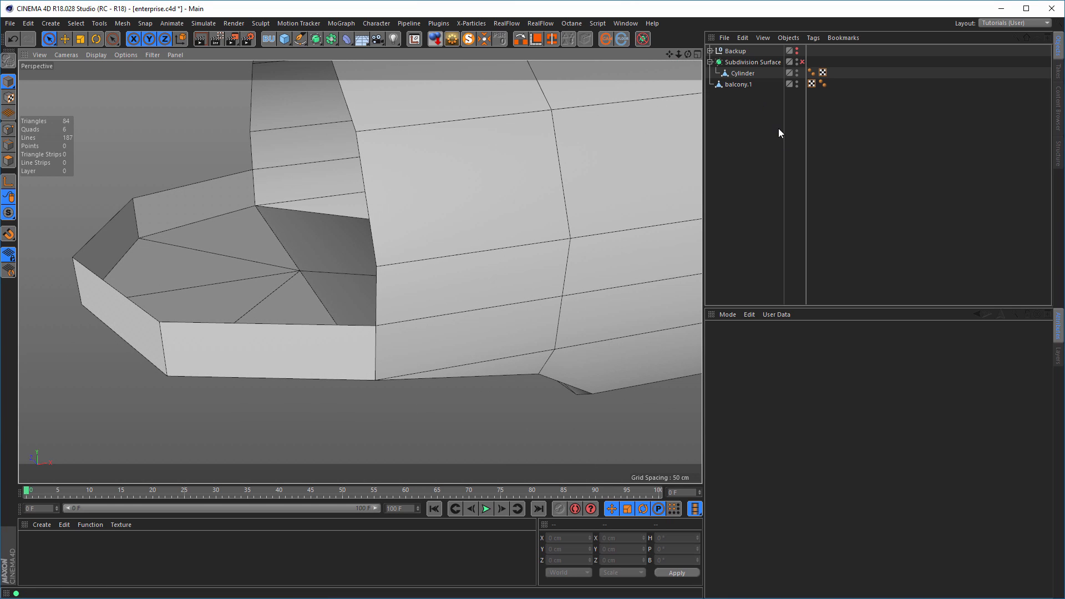
{"action": "left_click", "coordinate": [741, 83]}
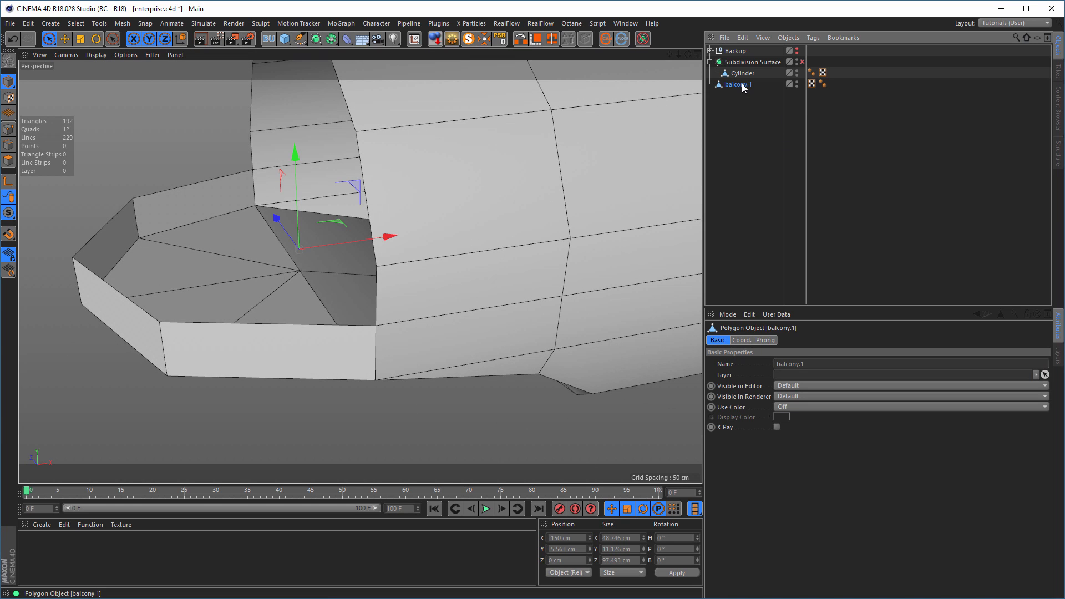
{"action": "left_click_drag", "start_coordinate": [741, 83], "coordinate": [749, 86]}
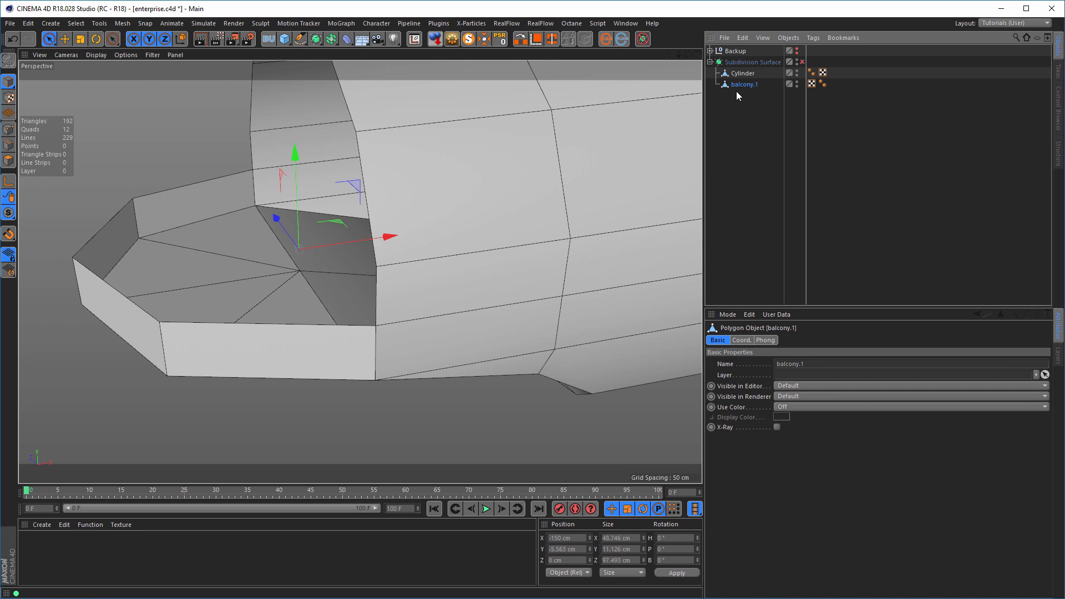
Merge the Cylinder and balcony.1 into one polygon object with Connect Objects + Delete
{"action": "left_click_drag", "start_coordinate": [355, 244], "coordinate": [342, 304], "text": "alt"}
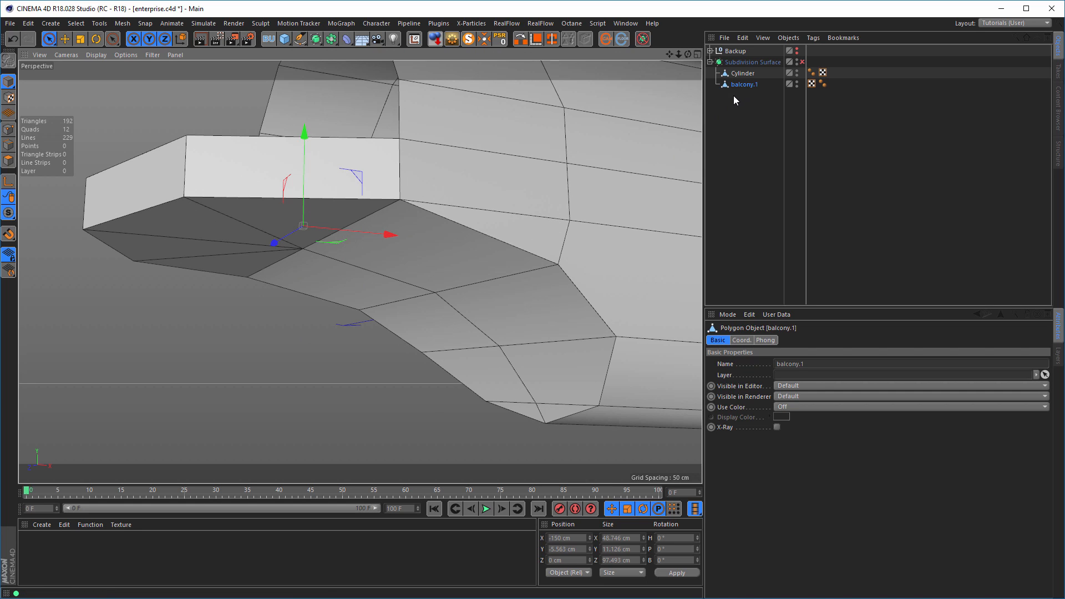
{"action": "left_click", "coordinate": [742, 74], "text": "ctrl"}
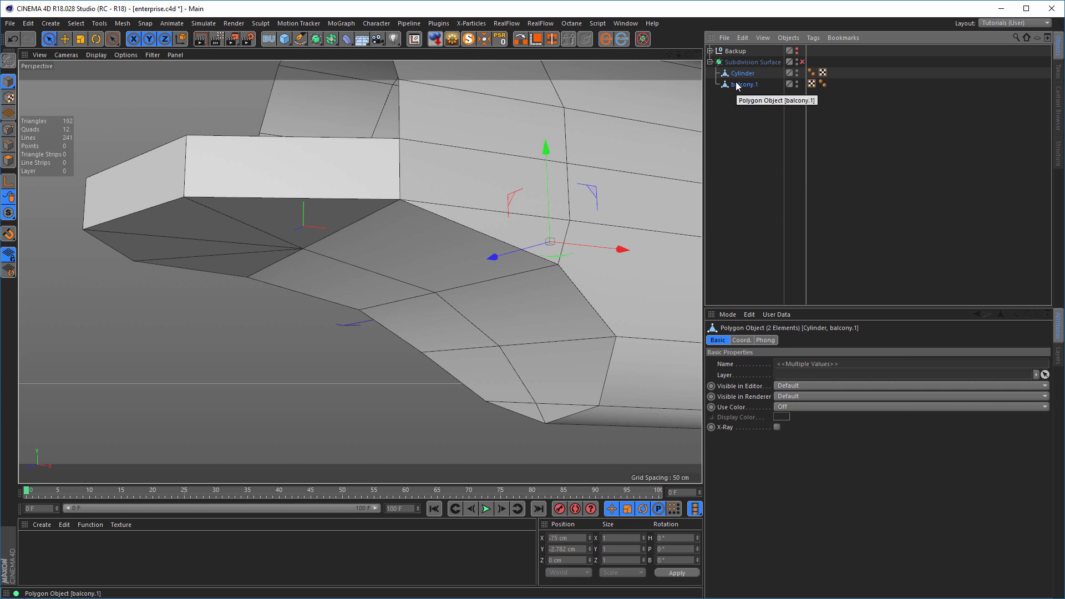
{"action": "right_click", "coordinate": [738, 85]}
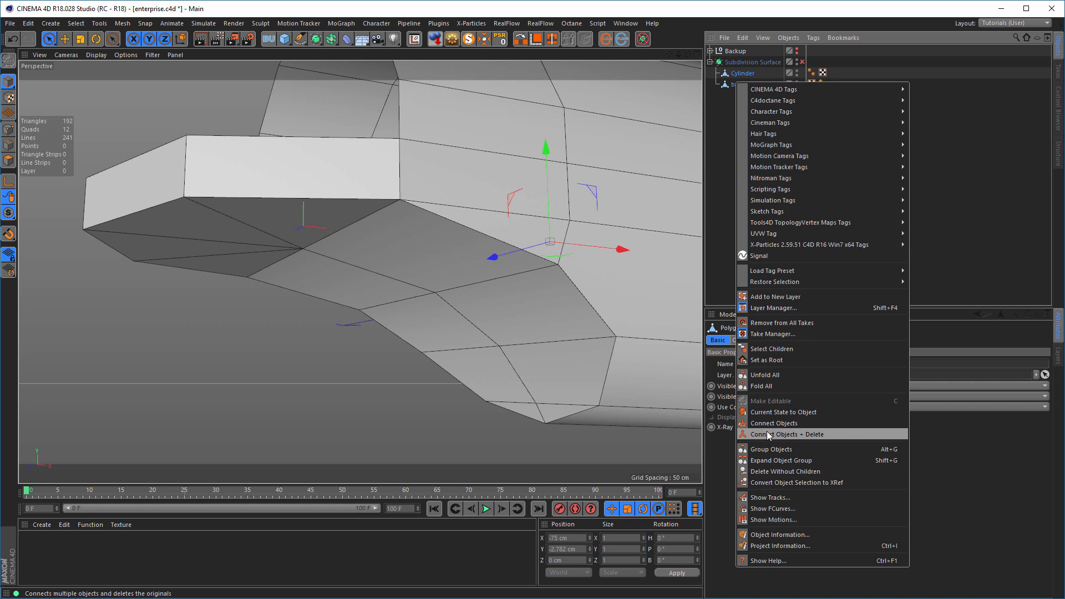
{"action": "left_click", "coordinate": [813, 434]}
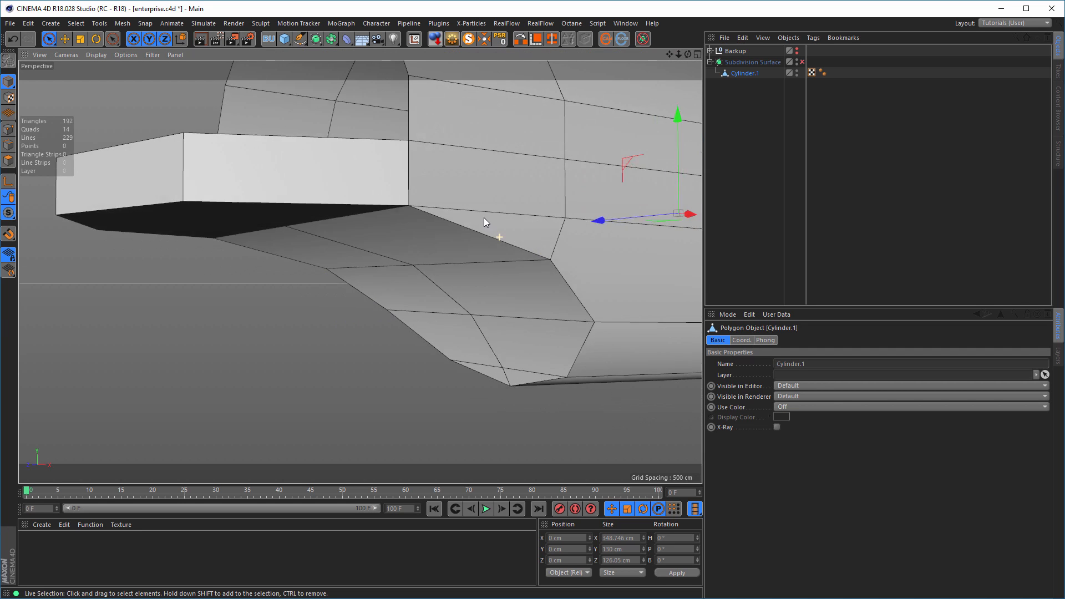
Dissolve the two radial edges running from the centre point to the side corners on the balcony's underside
{"action": "left_click_drag", "start_coordinate": [483, 217], "coordinate": [492, 231], "text": "alt"}
{"action": "middle_click_drag", "start_coordinate": [492, 230], "coordinate": [511, 302], "text": "alt"}
{"action": "right_click_drag", "start_coordinate": [511, 301], "coordinate": [499, 294], "text": "alt"}
{"action": "left_click_drag", "start_coordinate": [498, 293], "coordinate": [498, 341], "text": "alt"}
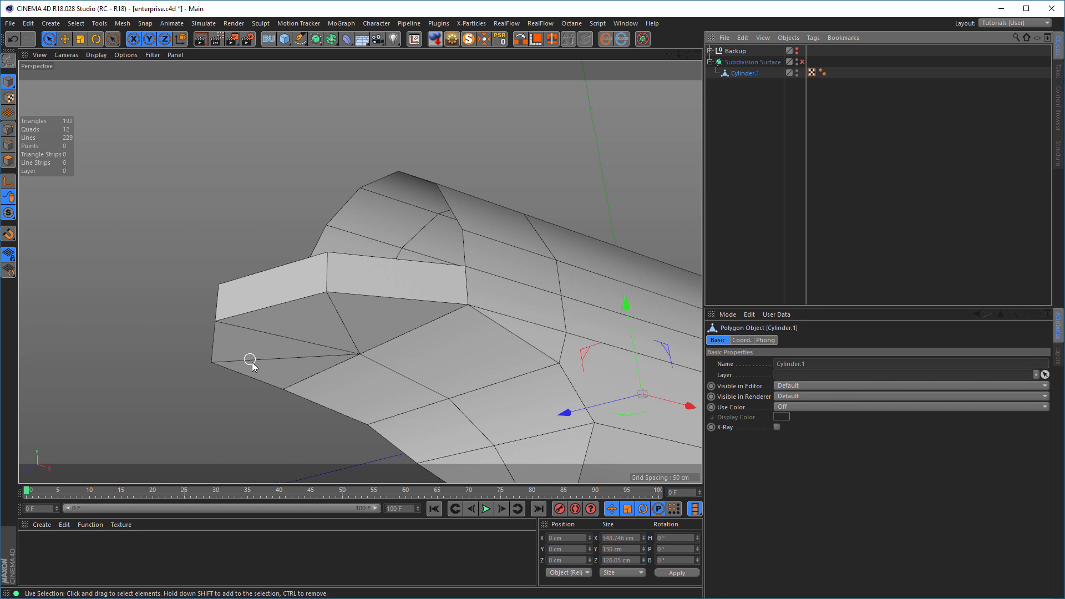
{"action": "left_click", "coordinate": [8, 145]}
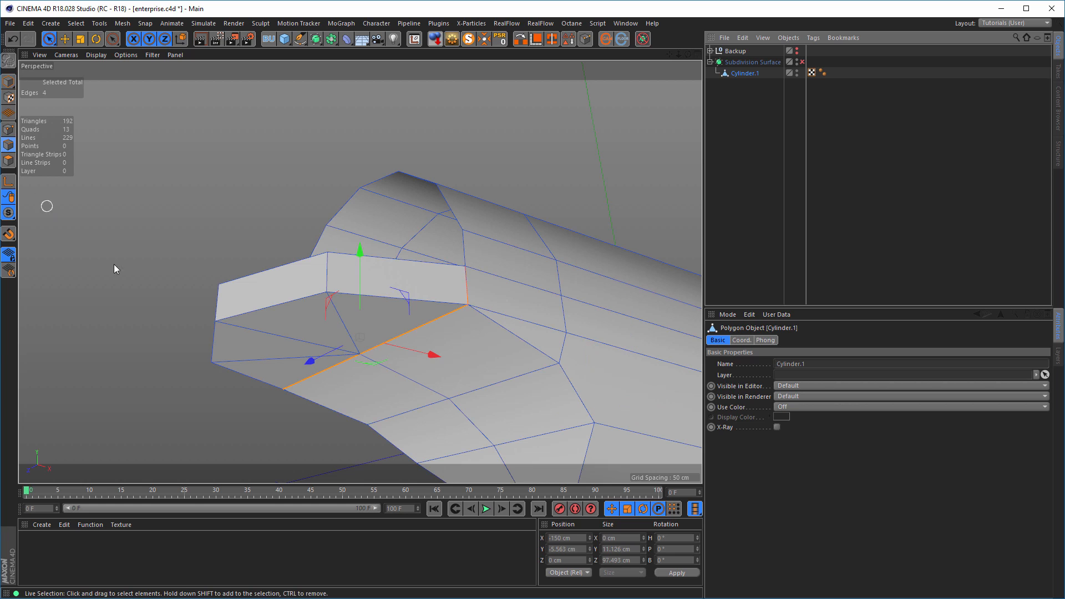
{"action": "left_click", "coordinate": [343, 324]}
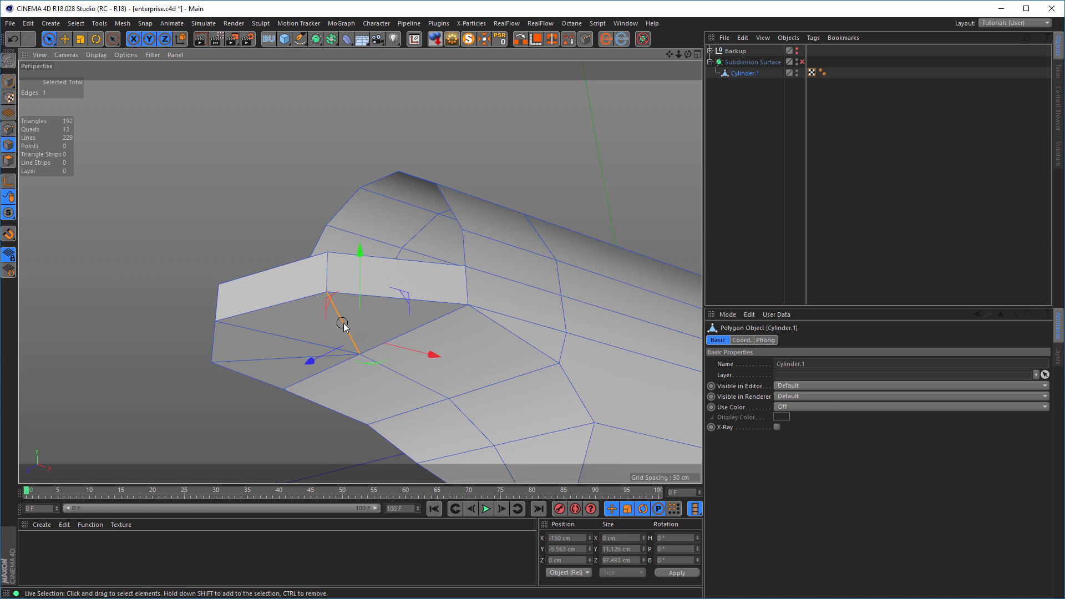
{"action": "left_click", "coordinate": [271, 359], "text": "shift"}
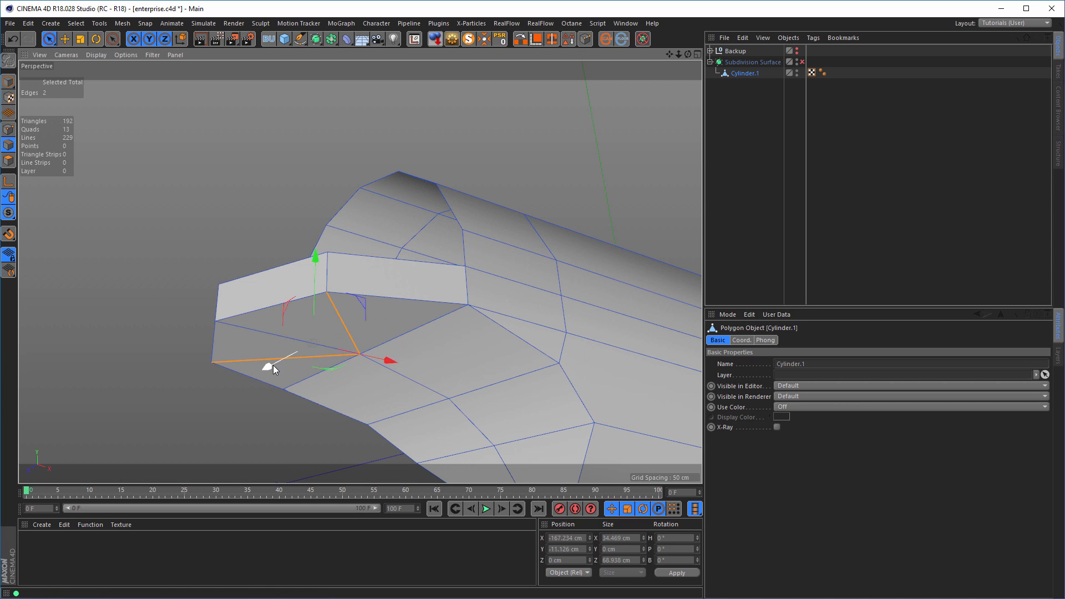
{"action": "right_click", "coordinate": [190, 397]}
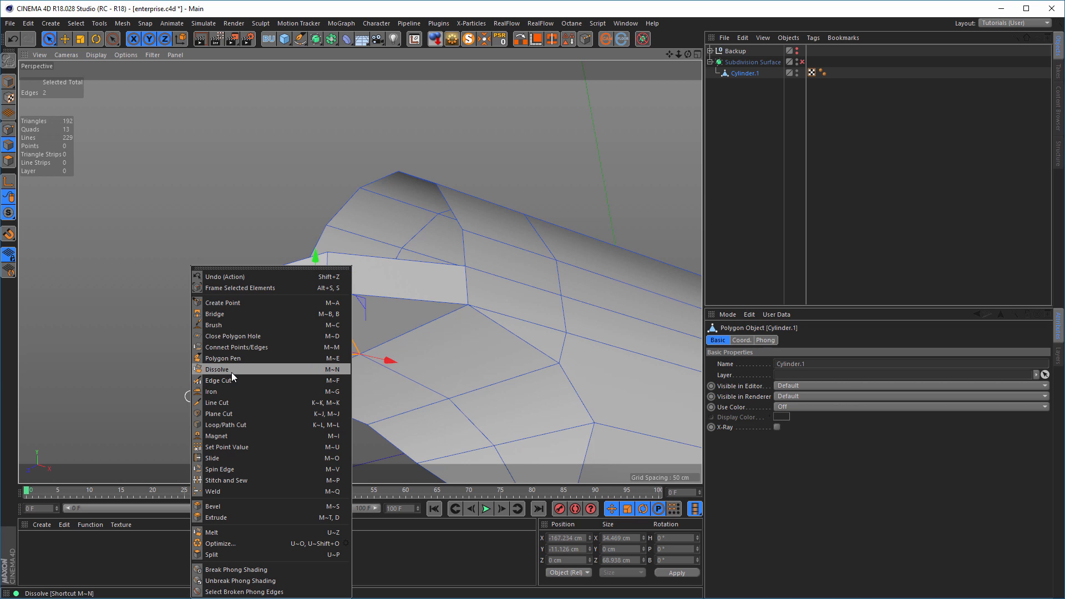
{"action": "left_click", "coordinate": [231, 370]}
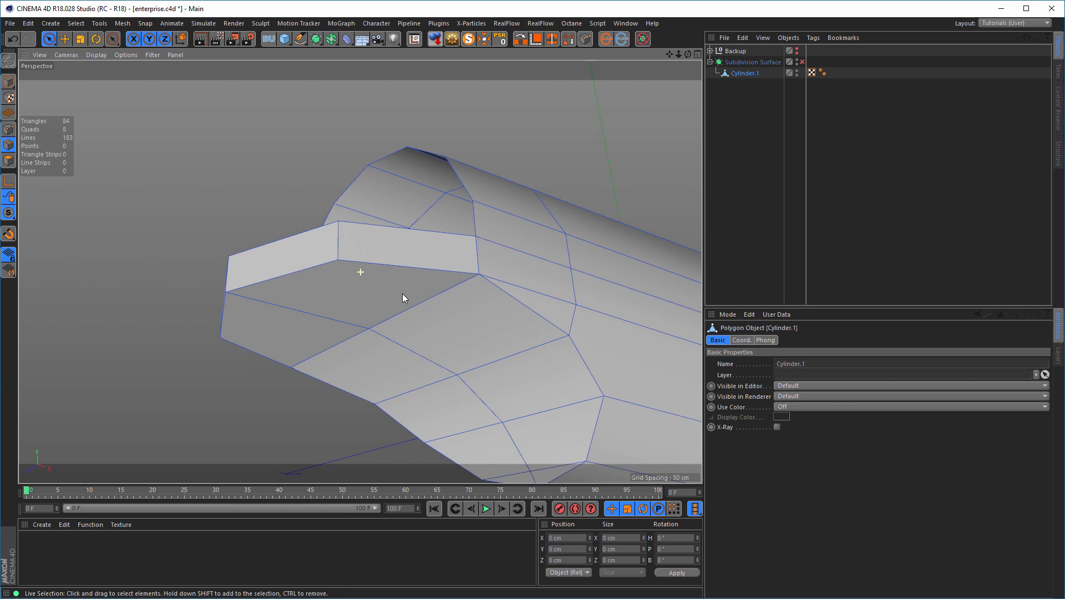
Cut a straight line across the balcony's underside between the two corner points on either side of its rear tip
{"action": "left_click_drag", "start_coordinate": [403, 298], "coordinate": [401, 328], "text": "alt"}
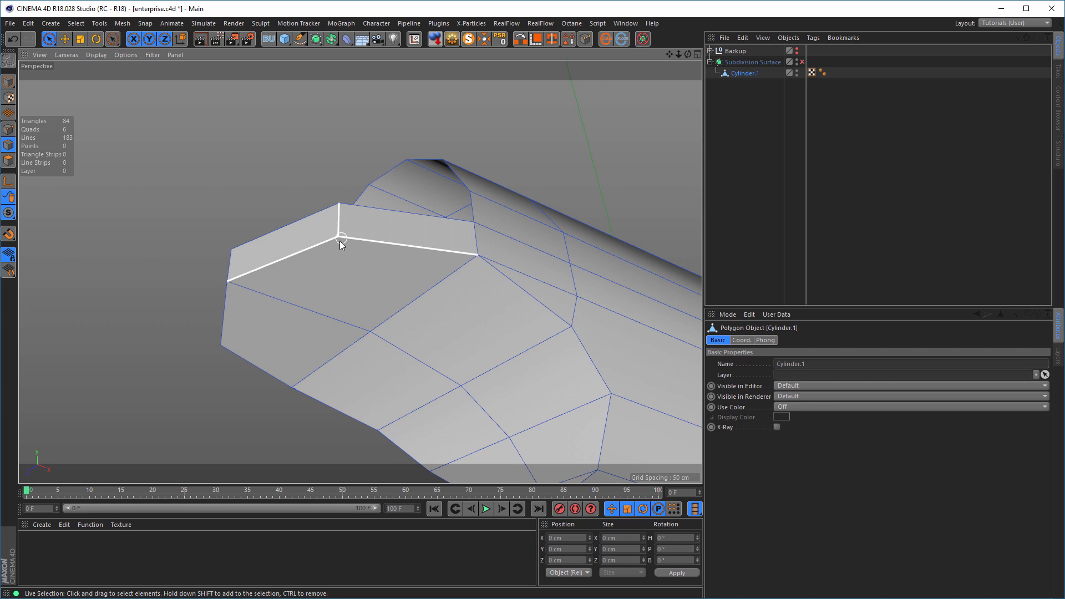
{"action": "key", "text": "k"}
{"action": "key", "text": "k"}
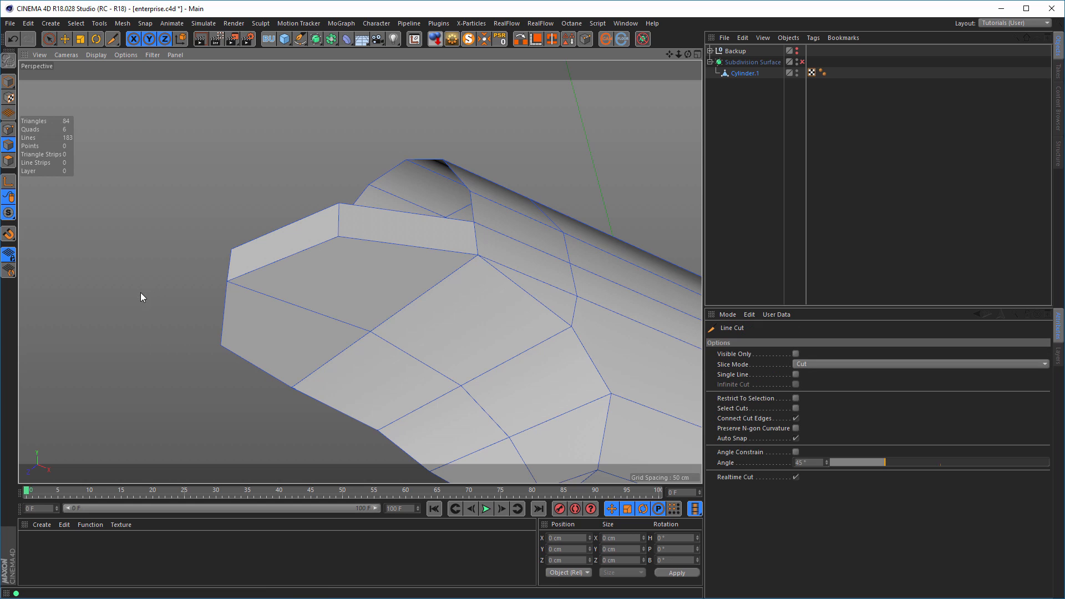
{"action": "left_click", "coordinate": [221, 344]}
{"action": "left_click", "coordinate": [338, 238]}
{"action": "key", "text": "Escape"}
Optimize the merged mesh in point mode to weld the duplicate points between balcony and hull
{"action": "middle_click_drag", "start_coordinate": [294, 368], "coordinate": [254, 317], "text": "alt"}
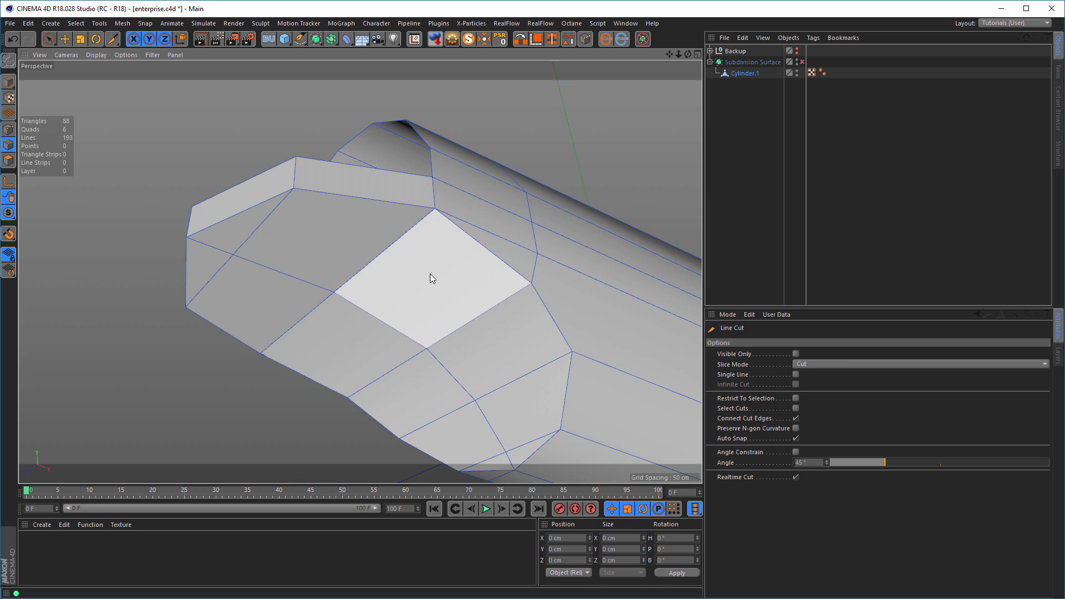
{"action": "left_click_drag", "start_coordinate": [431, 274], "coordinate": [442, 261], "text": "alt"}
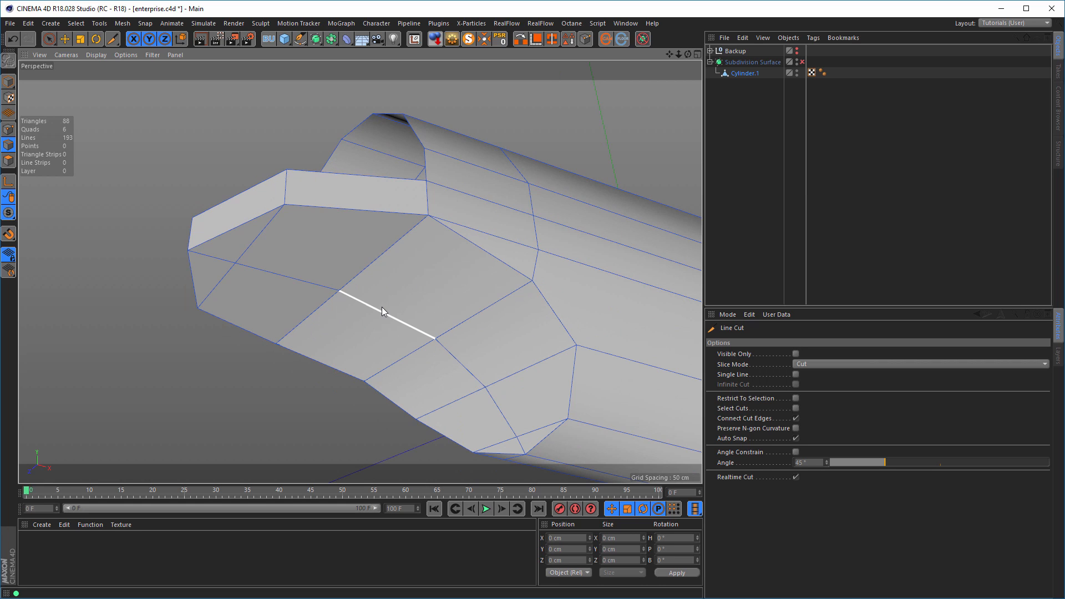
{"action": "left_click", "coordinate": [8, 129]}
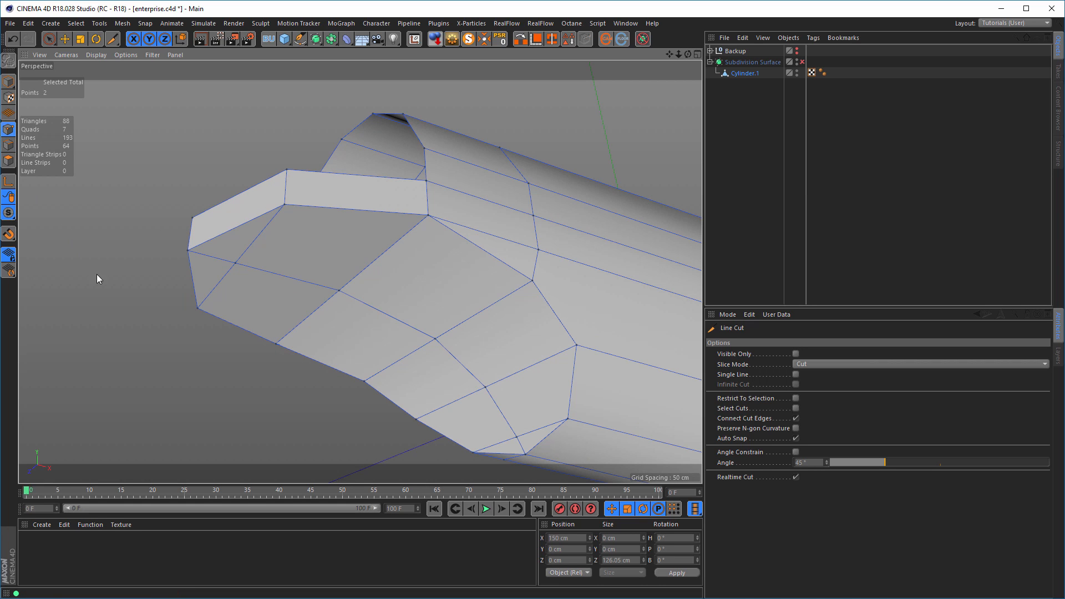
{"action": "left_click", "coordinate": [49, 39]}
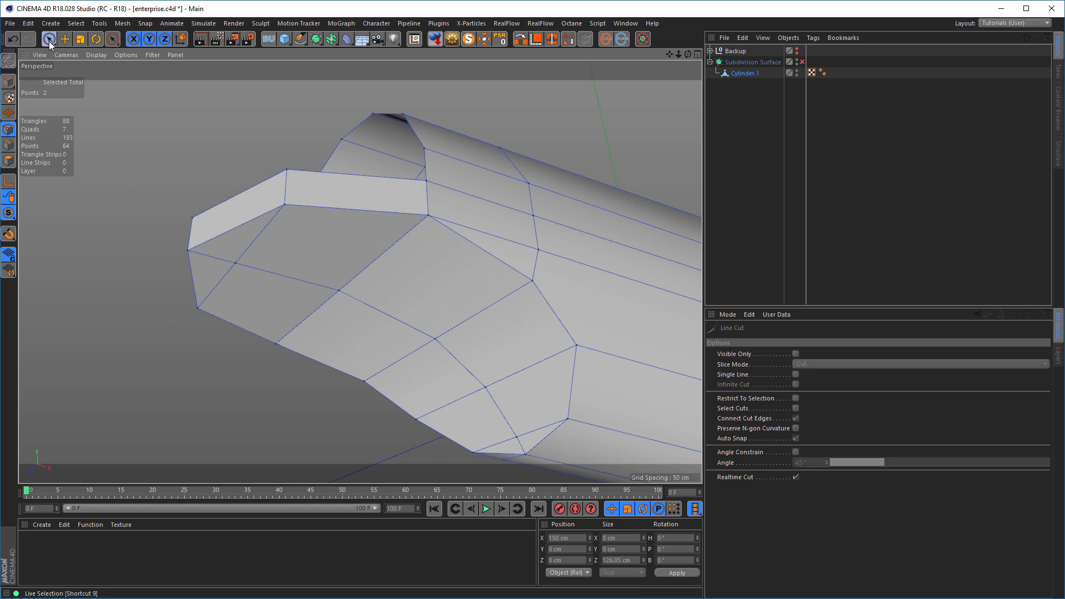
{"action": "left_click", "coordinate": [191, 218]}
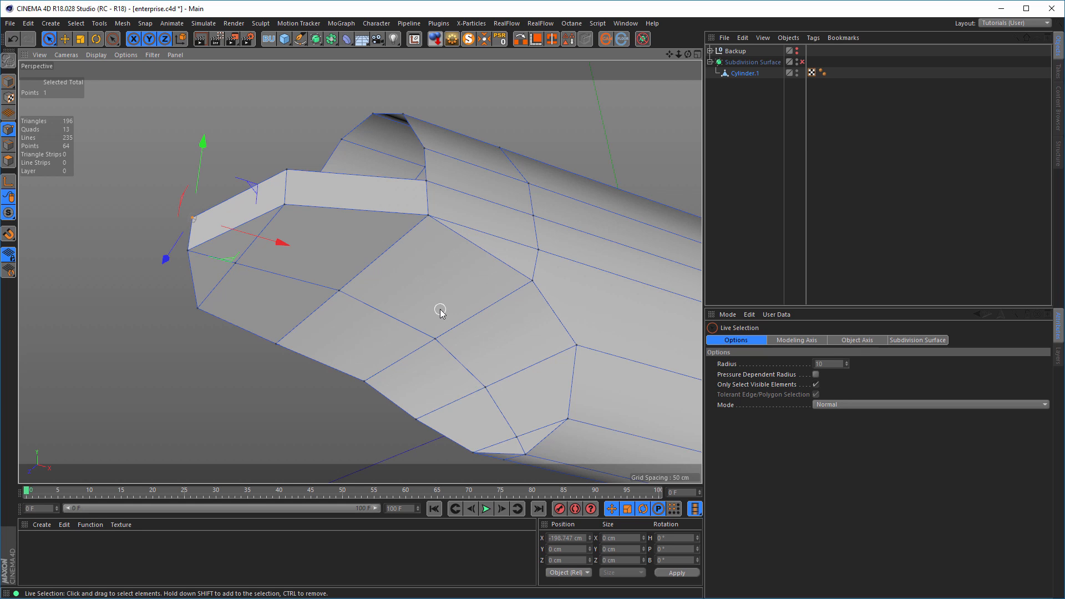
{"action": "key", "text": "ctrl+a"}
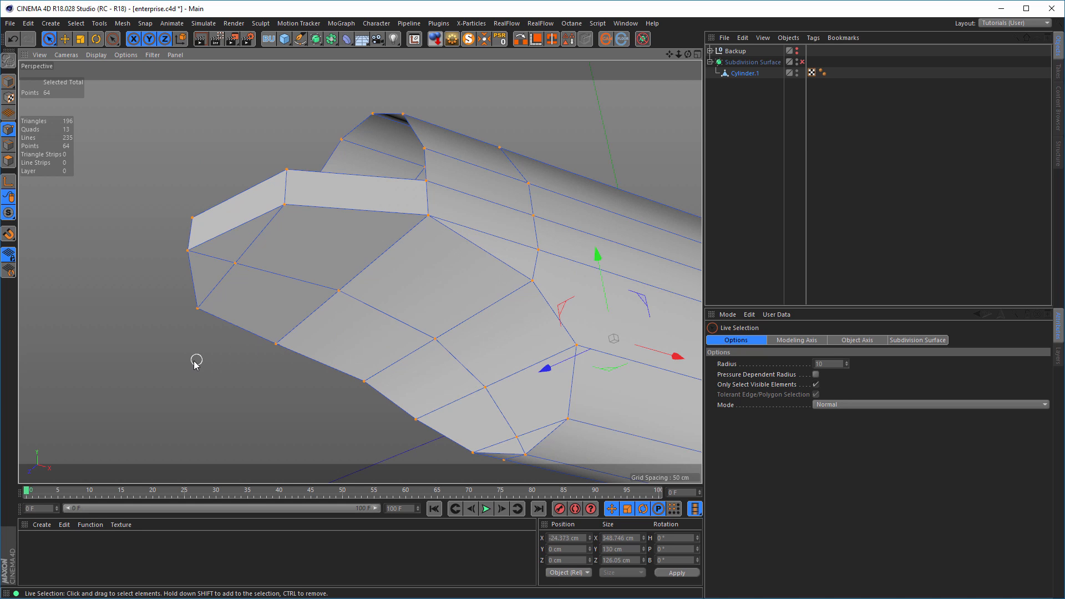
{"action": "left_click", "coordinate": [122, 267]}
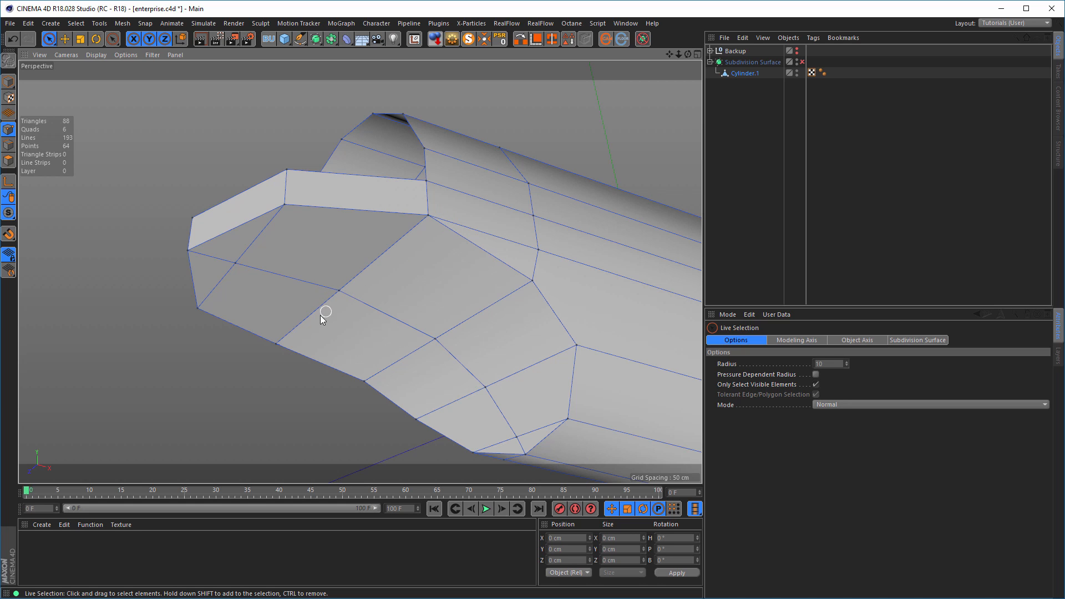
{"action": "right_click", "coordinate": [63, 344]}
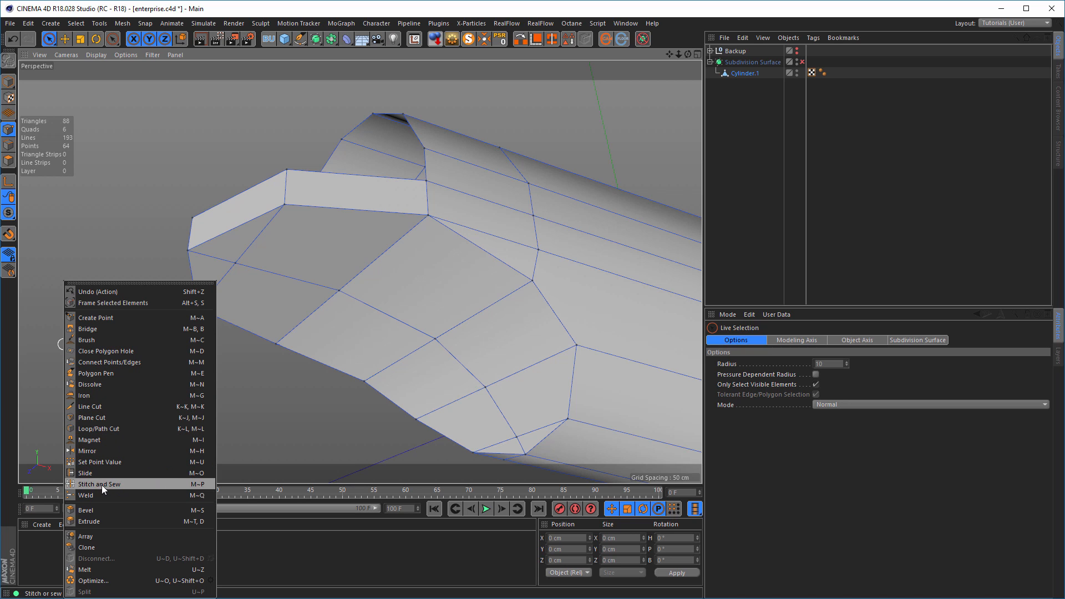
{"action": "left_click", "coordinate": [110, 582]}
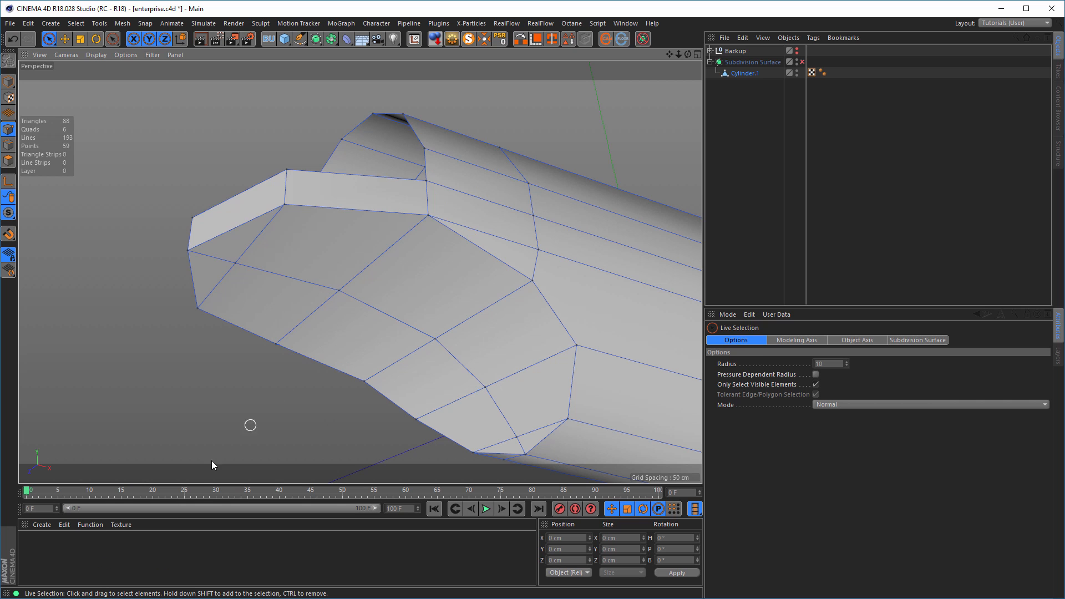
Remove the stray diagonal edge that the line cut left on the balcony's side wall
{"action": "left_click_drag", "start_coordinate": [424, 283], "coordinate": [357, 197], "text": "alt"}
{"action": "left_click_drag", "start_coordinate": [204, 227], "coordinate": [108, 233], "text": "alt"}
{"action": "scroll", "coordinate": [218, 221], "scroll_direction": "up", "scroll_amount": 5}
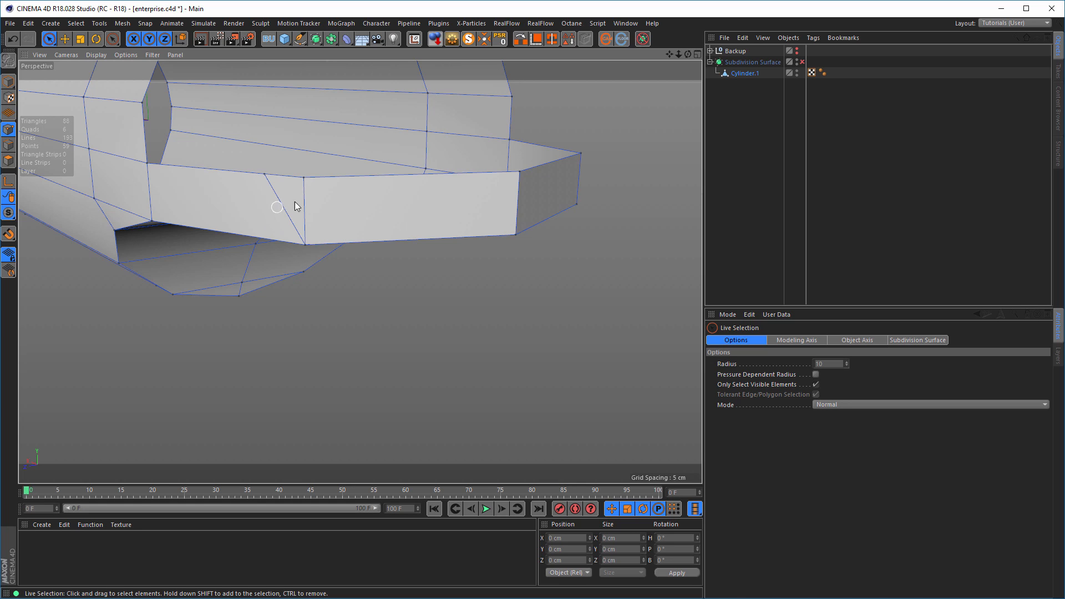
{"action": "left_click", "coordinate": [9, 144]}
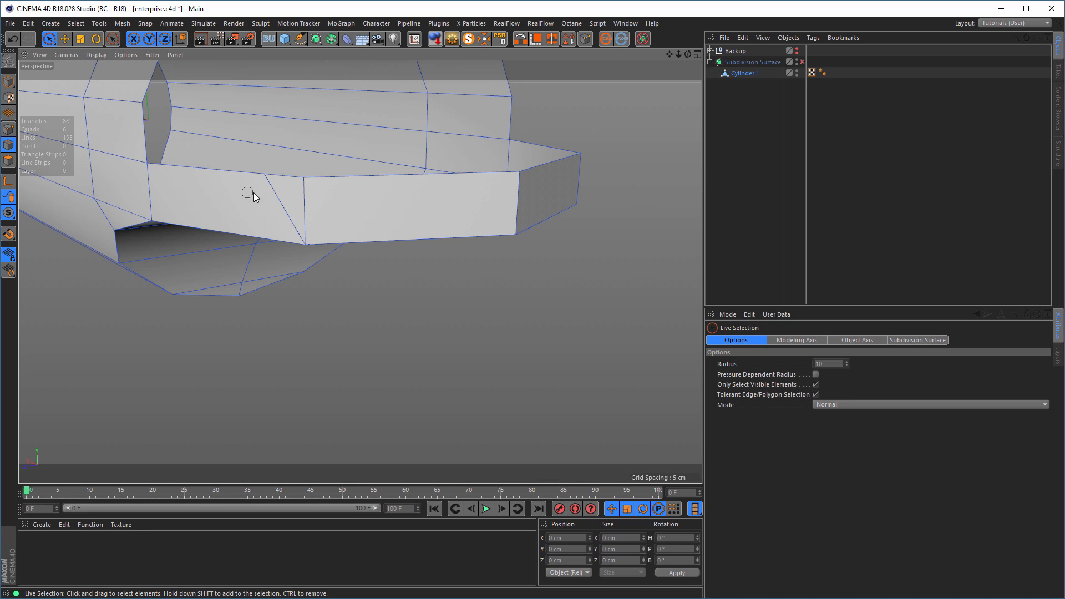
{"action": "left_click", "coordinate": [283, 215]}
{"action": "key", "text": "Delete"}
Remove the stray diagonal edge that the line cut left on the hull beside the protruding underside section
{"action": "left_click_drag", "start_coordinate": [382, 218], "coordinate": [290, 311], "text": "alt"}
{"action": "left_click", "coordinate": [255, 189]}
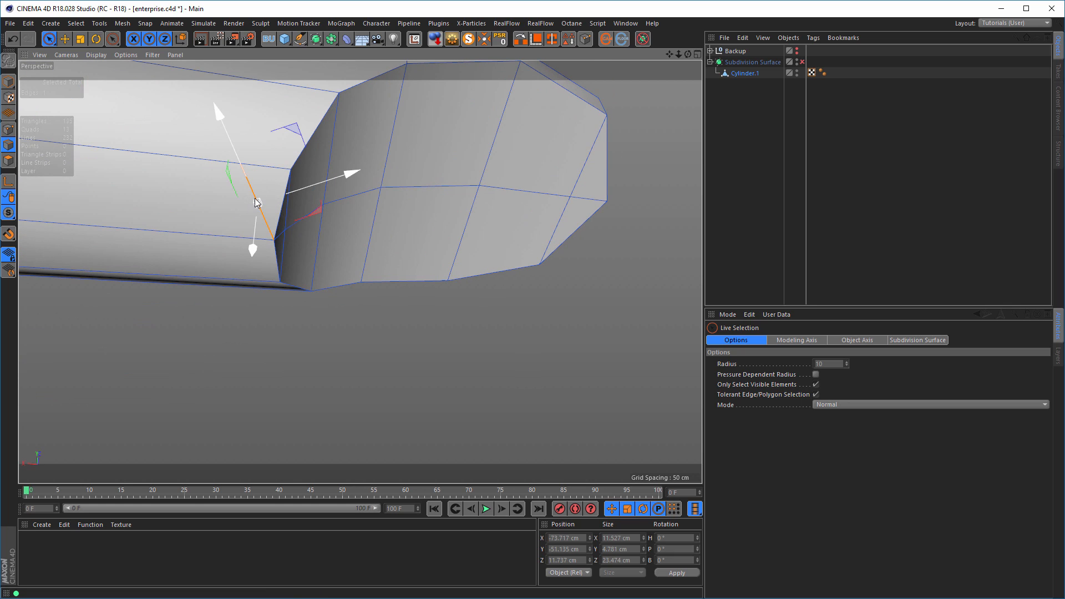
{"action": "key", "text": "m"}
{"action": "key", "text": "m"}
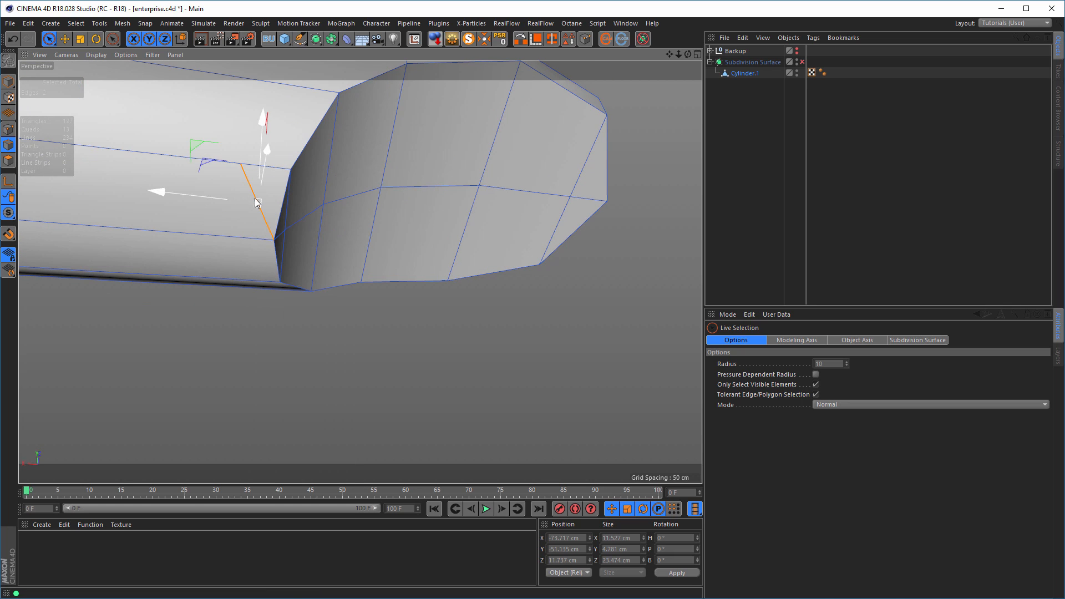
{"action": "key", "text": "Delete"}
{"action": "mouse_move", "coordinate": [299, 265]}
{"action": "left_mouse_down", "text": "alt"}
{"action": "mouse_move", "coordinate": [494, 315]}
{"action": "mouse_move", "coordinate": [601, 249]}
{"action": "mouse_move", "coordinate": [605, 219]}
{"action": "left_mouse_up", "text": "alt"}
{"action": "right_click_drag", "start_coordinate": [506, 206], "coordinate": [430, 217], "text": "alt"}
{"action": "left_click_drag", "start_coordinate": [414, 155], "coordinate": [435, 180], "text": "alt"}
{"action": "middle_click_drag", "start_coordinate": [401, 137], "coordinate": [423, 258], "text": "alt"}
{"action": "mouse_move", "coordinate": [424, 239]}
{"action": "left_mouse_down", "text": "alt"}
{"action": "mouse_move", "coordinate": [269, 225]}
{"action": "mouse_move", "coordinate": [214, 234]}
{"action": "mouse_move", "coordinate": [209, 251]}
{"action": "mouse_move", "coordinate": [268, 382]}
{"action": "mouse_move", "coordinate": [370, 403]}
{"action": "mouse_move", "coordinate": [436, 334]}
{"action": "mouse_move", "coordinate": [392, 280]}
{"action": "mouse_move", "coordinate": [284, 242]}
{"action": "mouse_move", "coordinate": [391, 256]}
{"action": "mouse_move", "coordinate": [396, 282]}
{"action": "mouse_move", "coordinate": [382, 259]}
{"action": "mouse_move", "coordinate": [390, 221]}
{"action": "mouse_move", "coordinate": [367, 213]}
{"action": "mouse_move", "coordinate": [409, 243]}
{"action": "left_mouse_up", "text": "alt"}
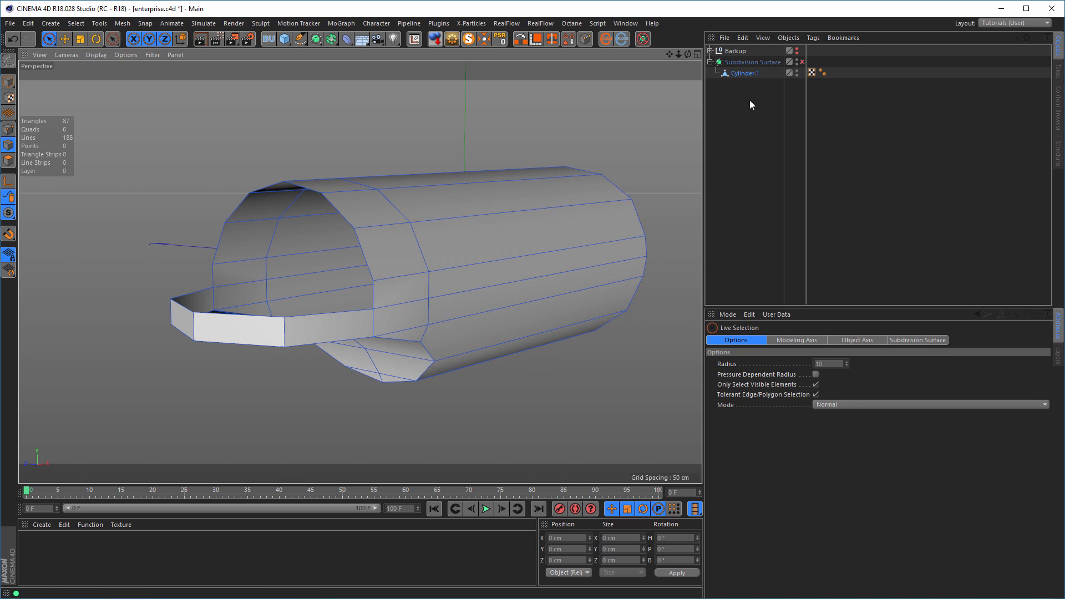
Preview the merged hull in model mode with the Subdivision Surface switched on, inspecting the balcony transition, and switch it off again
{"action": "left_click", "coordinate": [9, 82]}
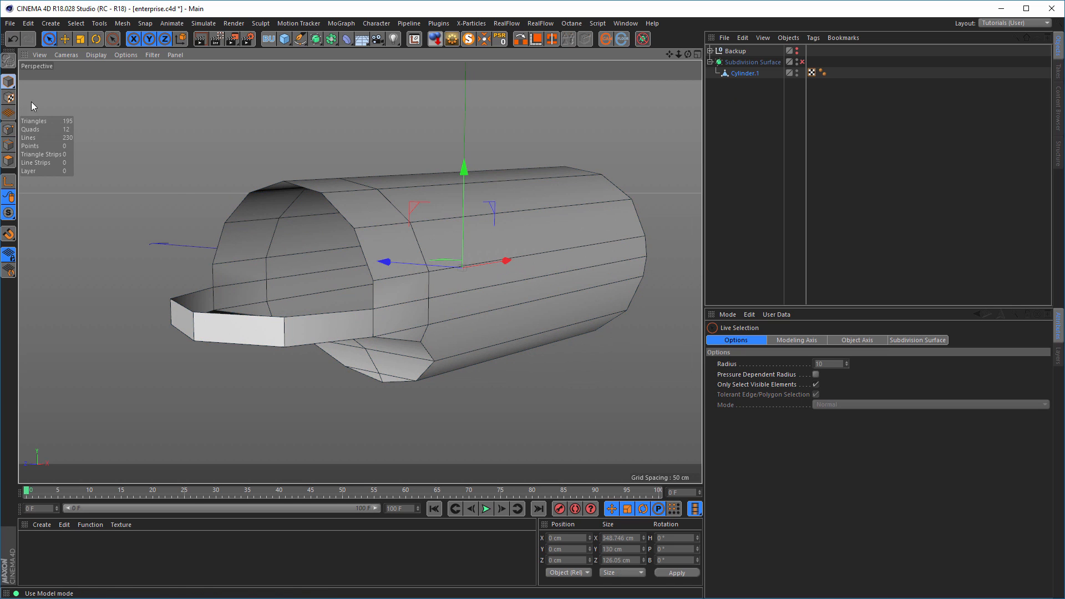
{"action": "left_click_drag", "start_coordinate": [466, 312], "coordinate": [475, 311], "text": "alt"}
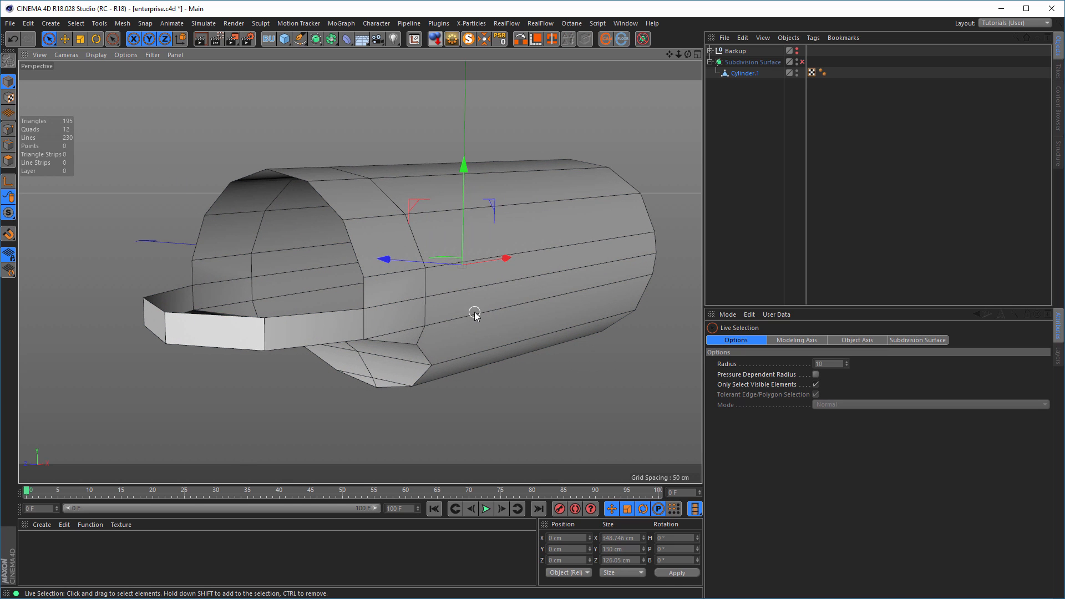
{"action": "left_click", "coordinate": [802, 62]}
{"action": "left_click_drag", "start_coordinate": [471, 276], "coordinate": [555, 255], "text": "alt"}
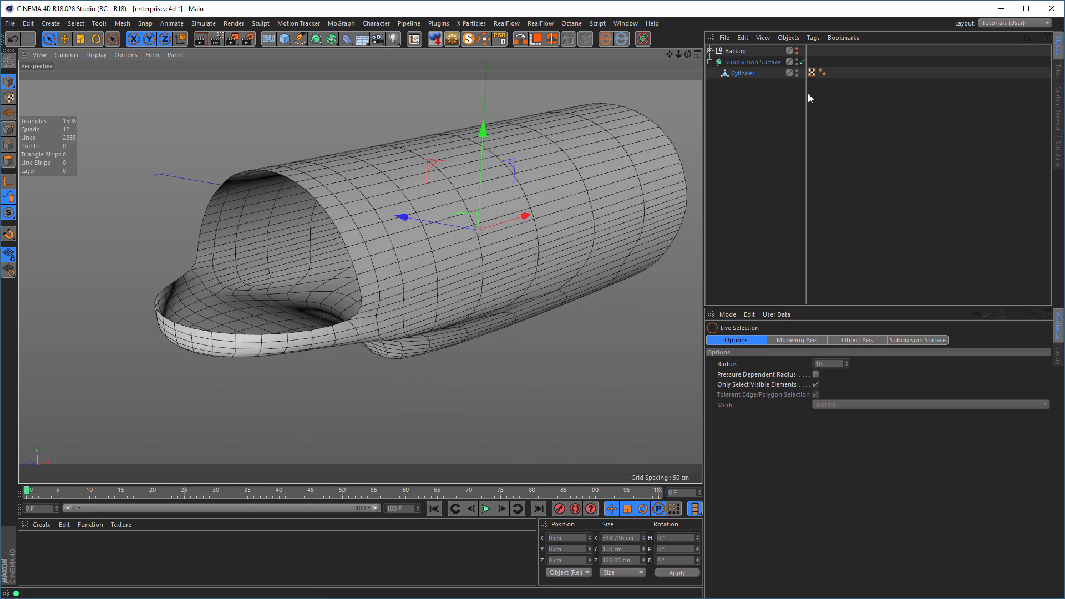
{"action": "left_click", "coordinate": [801, 62]}
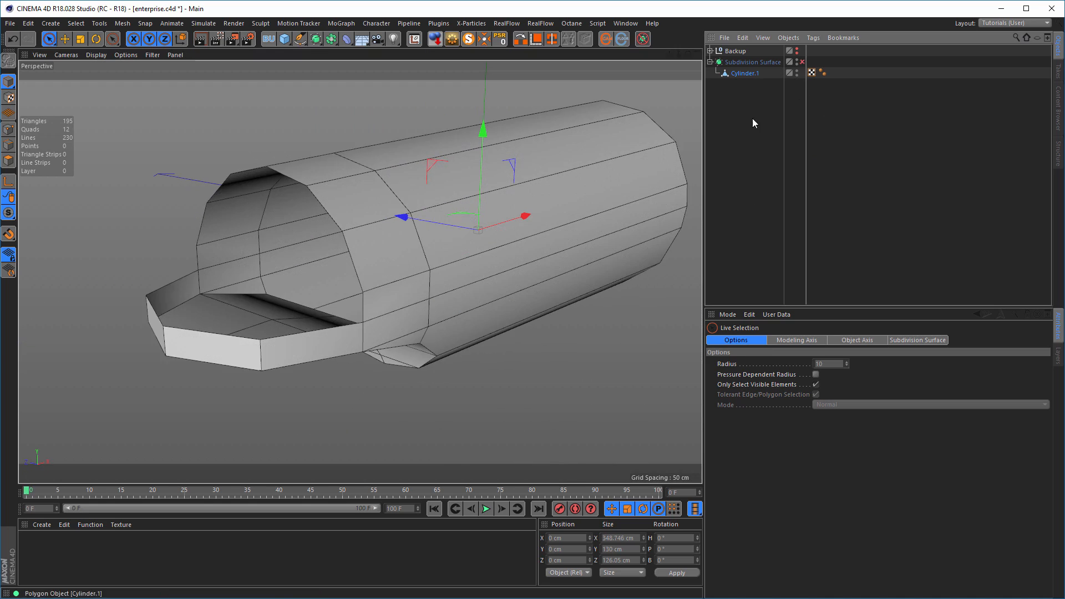
Select the complete edge outline around the underside surface of Cylinder.1 with Path Selection in edge mode
{"action": "left_click_drag", "start_coordinate": [362, 323], "coordinate": [376, 305], "text": "alt"}
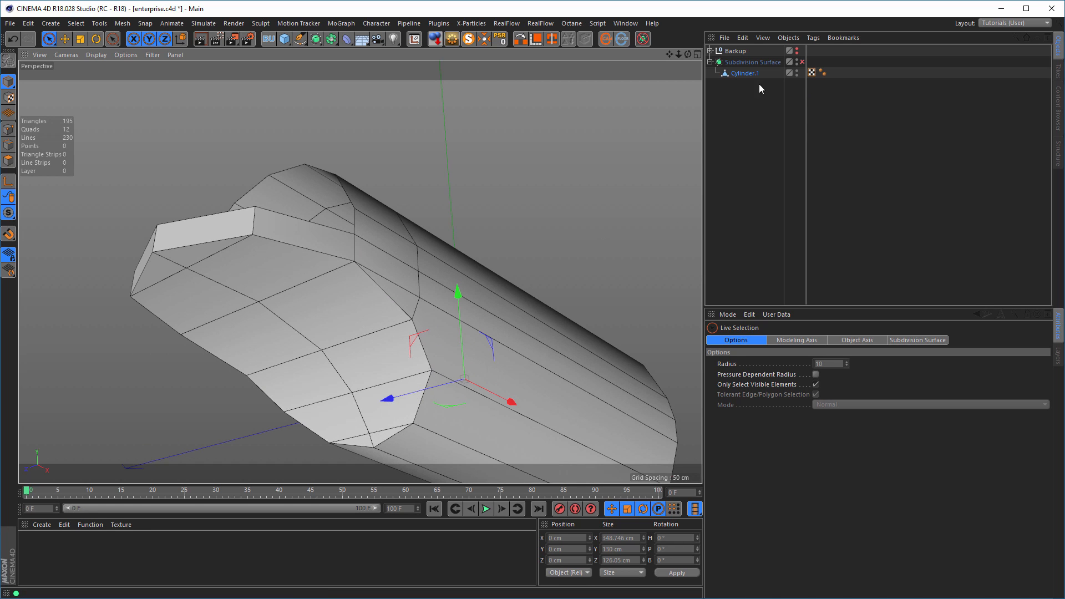
{"action": "left_click", "coordinate": [744, 73]}
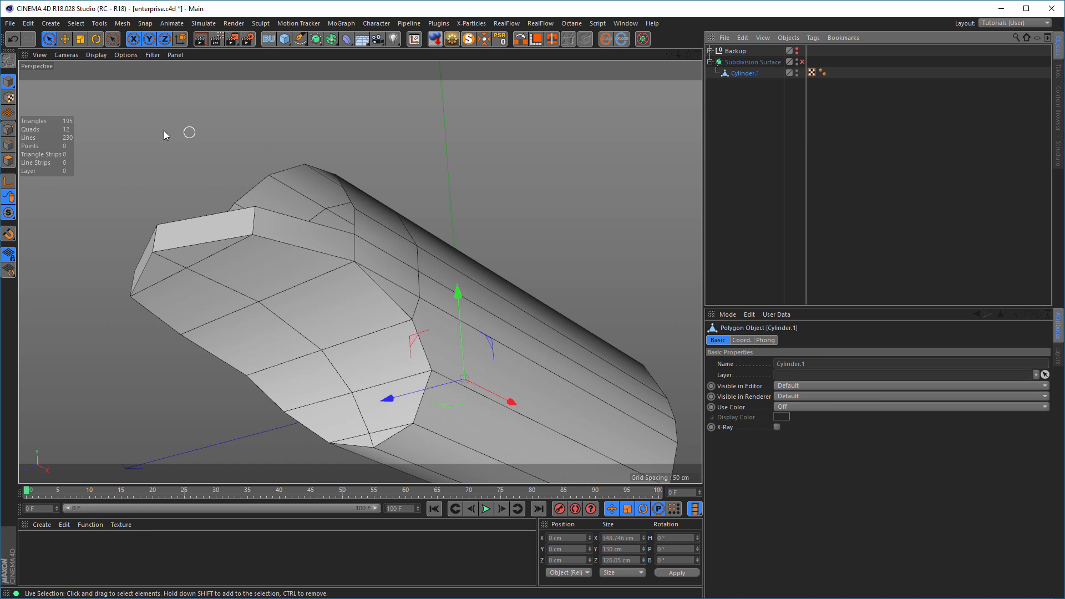
{"action": "left_click", "coordinate": [9, 145]}
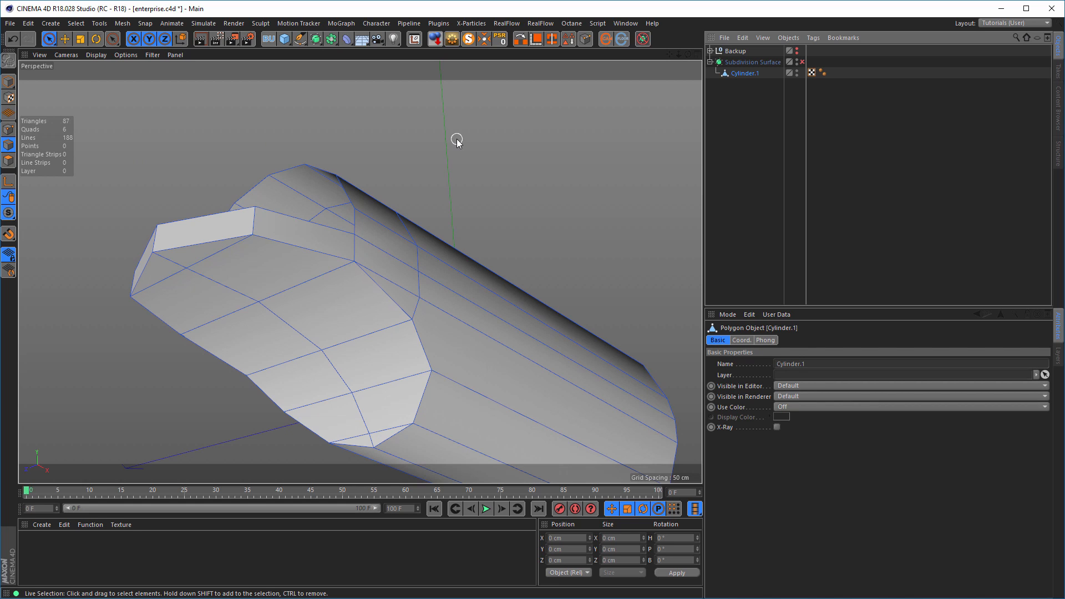
{"action": "key", "text": "u"}
{"action": "key", "text": "m"}
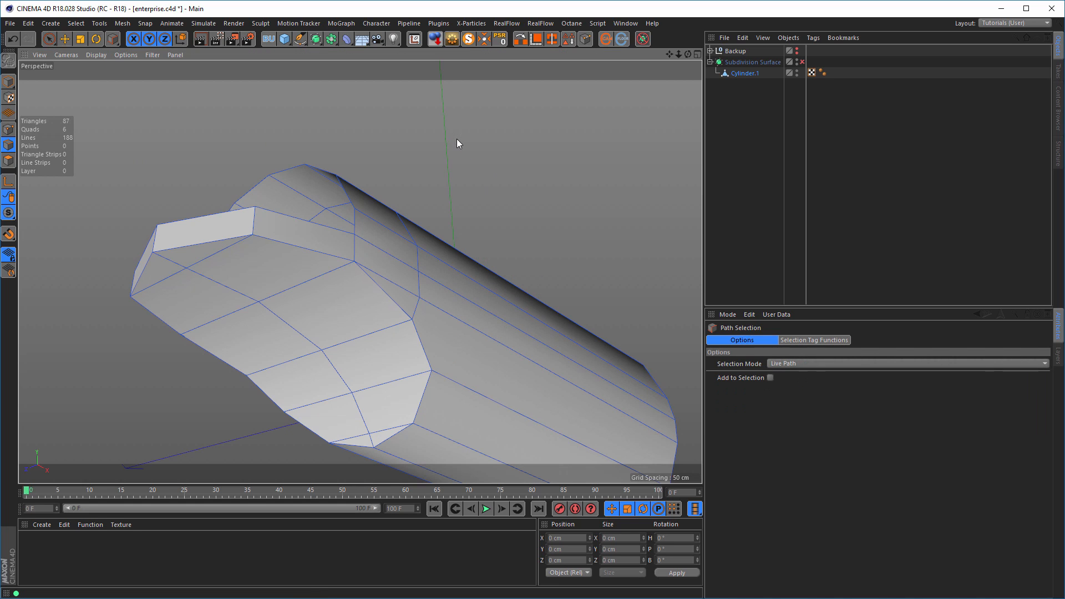
{"action": "mouse_move", "coordinate": [249, 234]}
{"action": "left_mouse_down"}
{"action": "mouse_move", "coordinate": [328, 258]}
{"action": "mouse_move", "coordinate": [375, 289]}
{"action": "mouse_move", "coordinate": [407, 335]}
{"action": "left_mouse_up"}
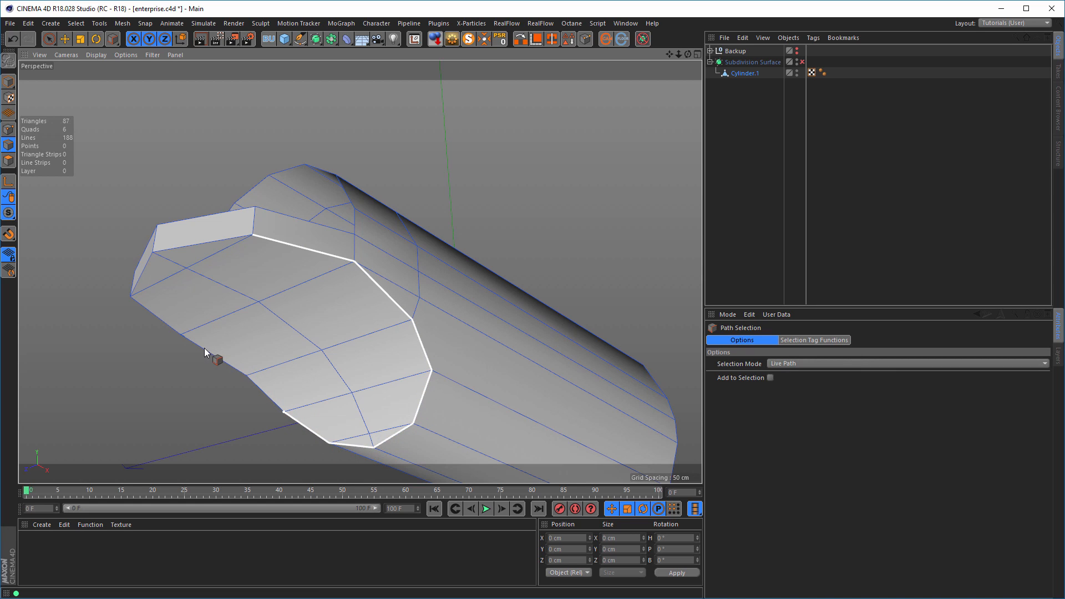
{"action": "left_click_drag", "start_coordinate": [228, 363], "coordinate": [175, 331]}
{"action": "left_click_drag", "start_coordinate": [158, 249], "coordinate": [266, 238]}
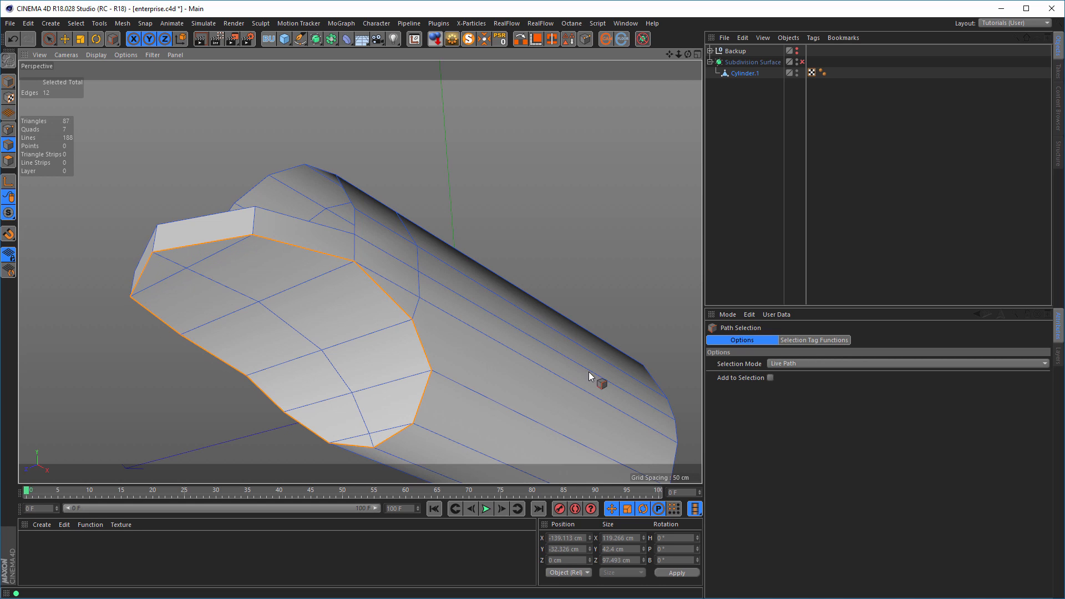
Add a Bevel deformer as a child of Cylinder.1
{"action": "left_click_drag", "start_coordinate": [542, 397], "coordinate": [475, 264], "text": "alt"}
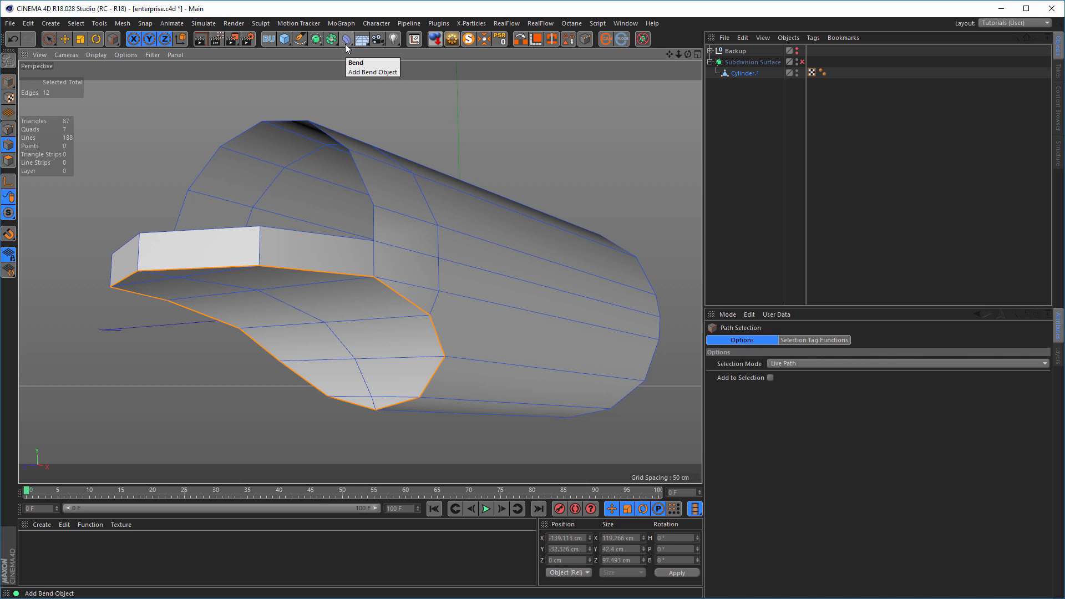
{"action": "left_click_drag", "start_coordinate": [345, 44], "coordinate": [498, 224]}
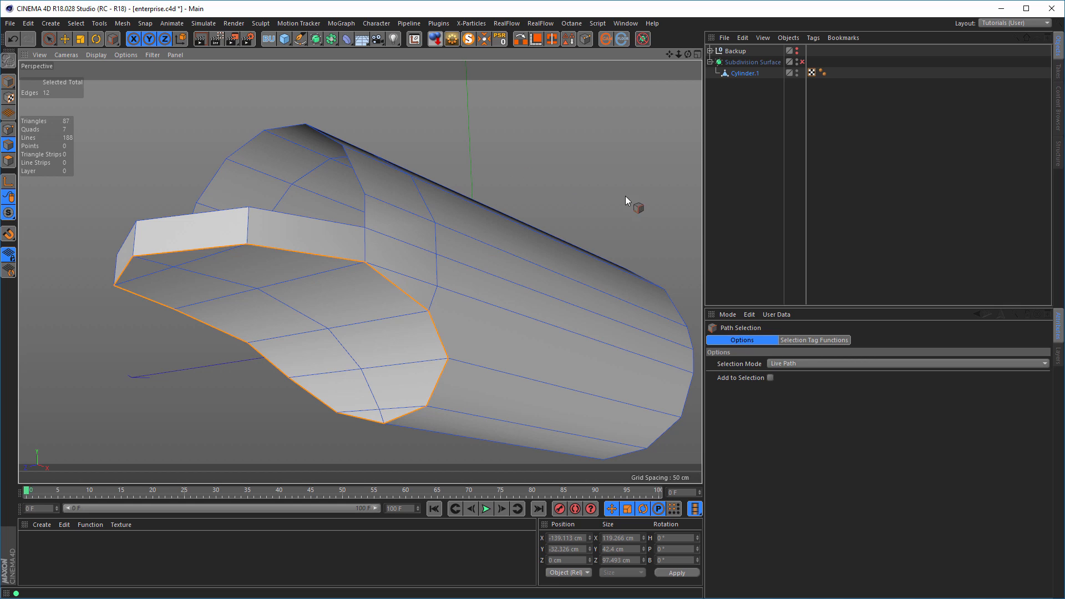
{"action": "mouse_move", "coordinate": [348, 38]}
{"action": "left_mouse_down"}
{"action": "mouse_move", "coordinate": [764, 74]}
{"action": "mouse_move", "coordinate": [440, 65]}
{"action": "mouse_move", "coordinate": [346, 38]}
{"action": "left_mouse_up"}
{"action": "left_click", "coordinate": [346, 38]}
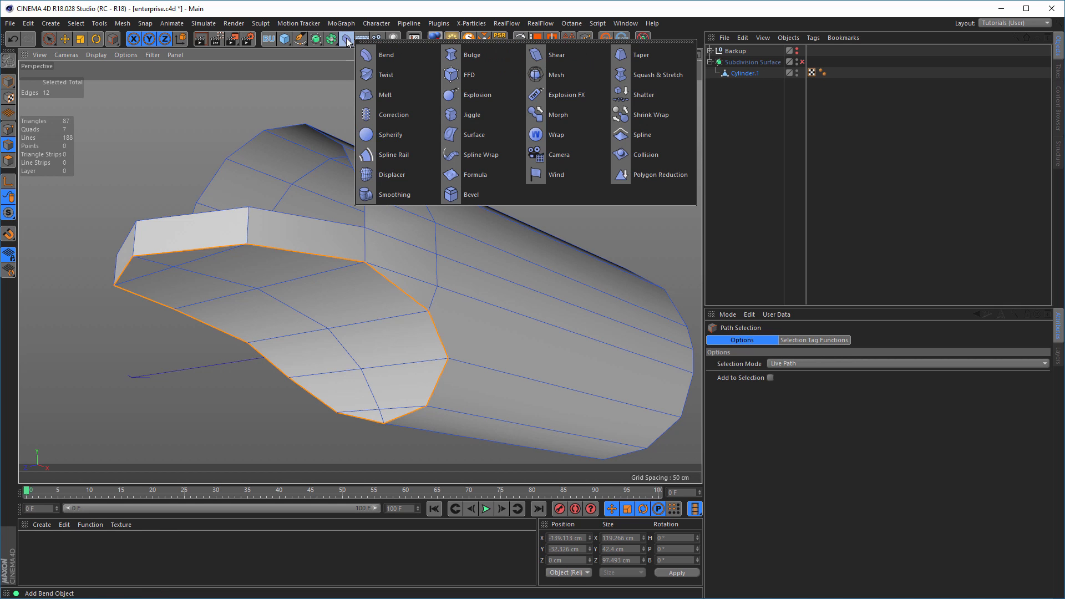
{"action": "left_click", "coordinate": [473, 194], "text": "shift"}
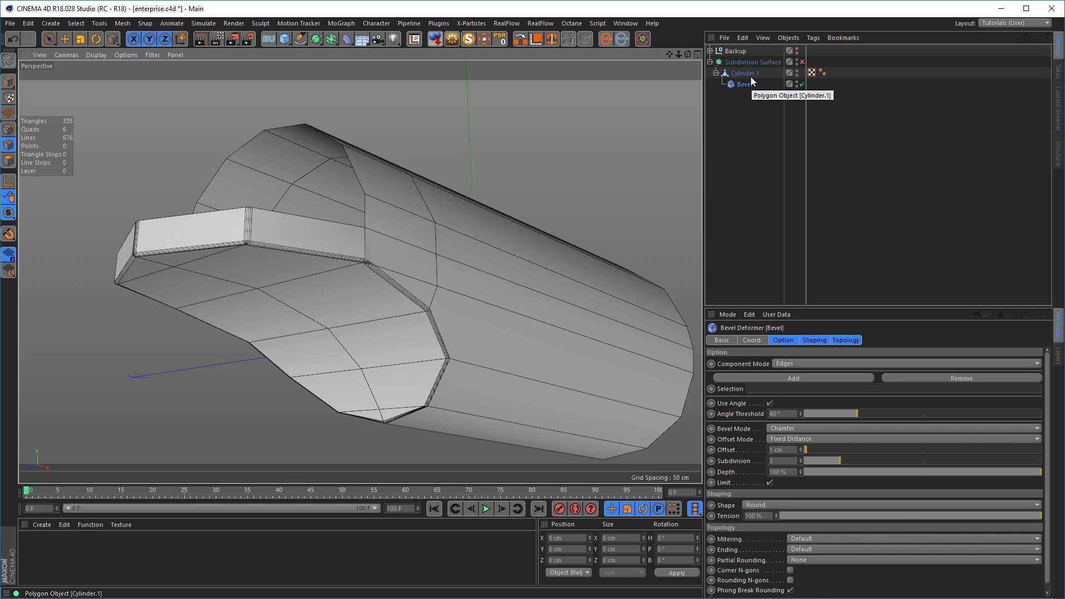
Disable the Bevel deformer and store the selected underside outline edges of Cylinder.1 as an edge selection tag
{"action": "left_click", "coordinate": [803, 83]}
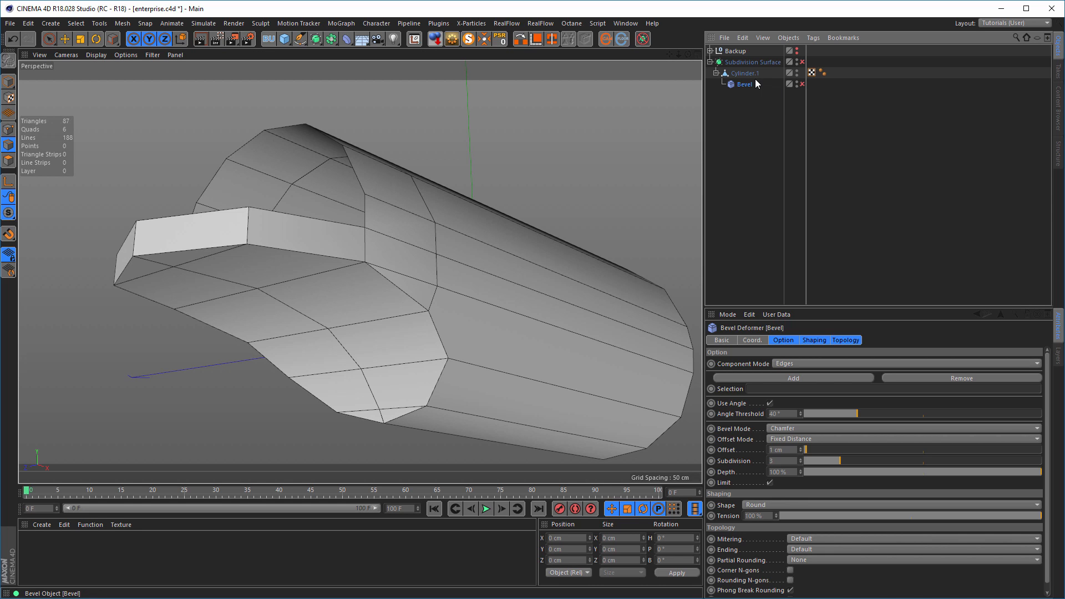
{"action": "left_click", "coordinate": [741, 76]}
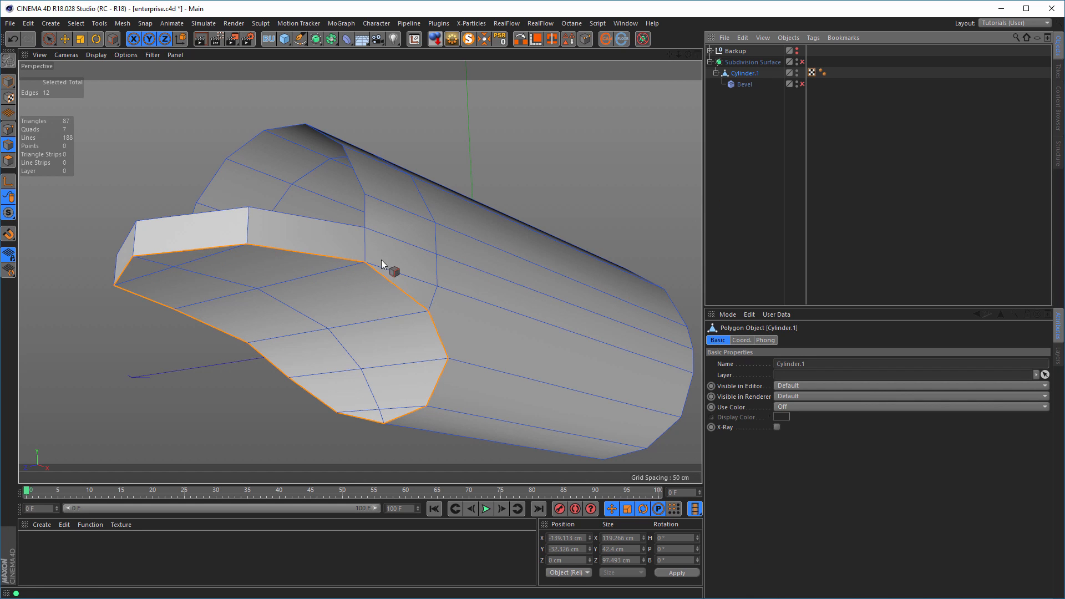
{"action": "left_click", "coordinate": [568, 42]}
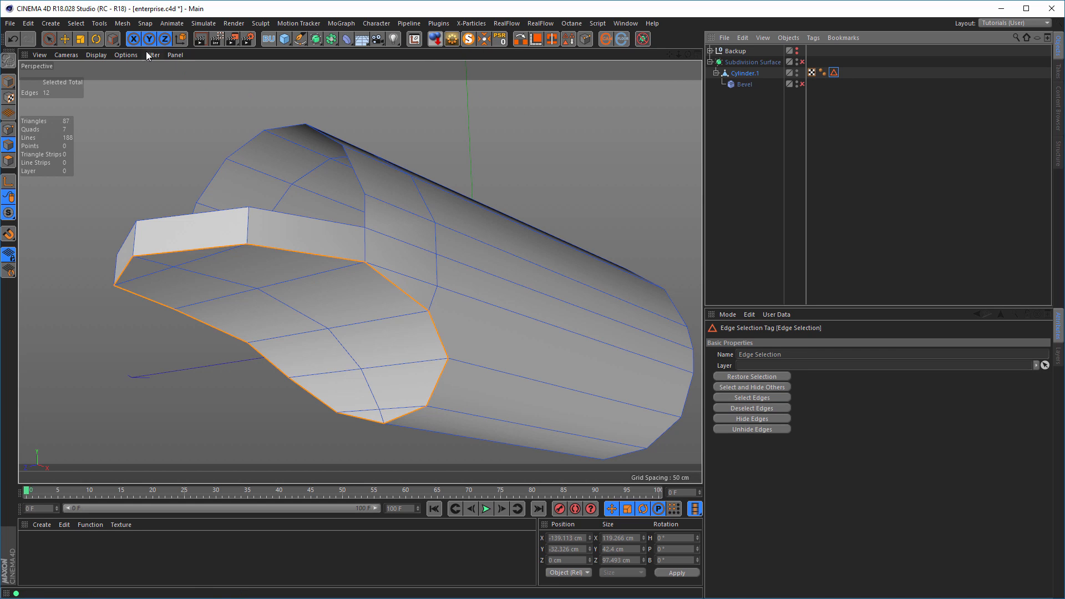
{"action": "left_click", "coordinate": [77, 23]}
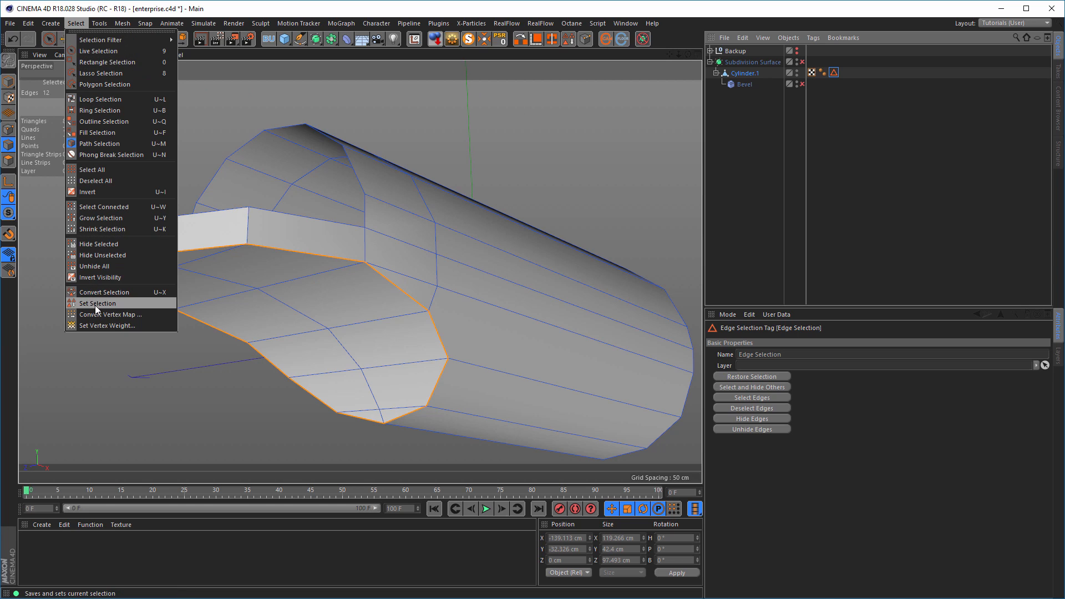
{"action": "left_click", "coordinate": [707, 18]}
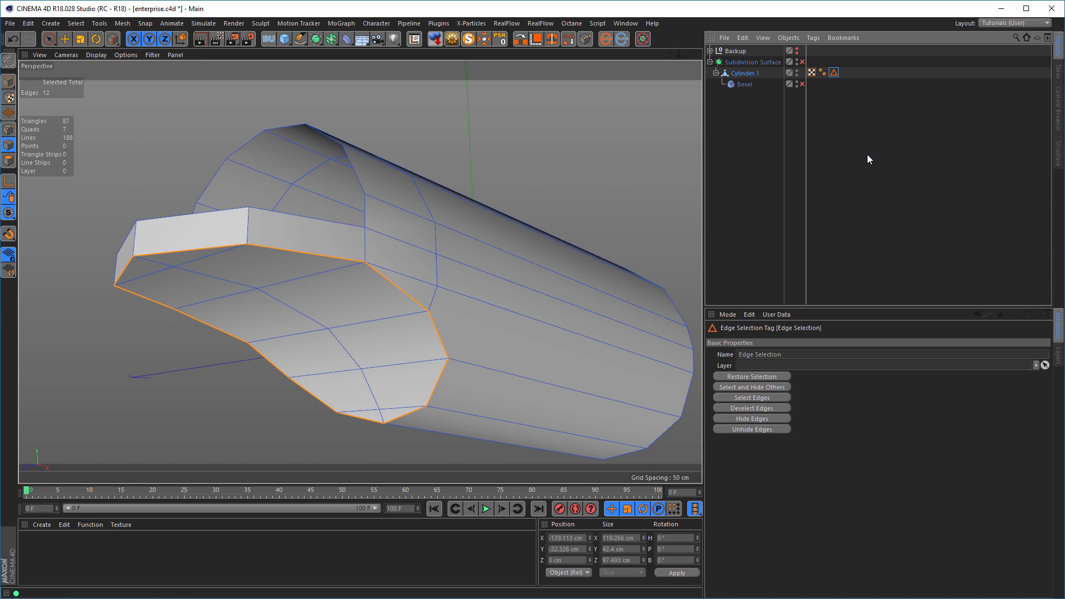
Restrict the Bevel deformer to the stored Edge Selection with Use Angle off, and enable the deformer again
{"action": "left_click", "coordinate": [744, 84]}
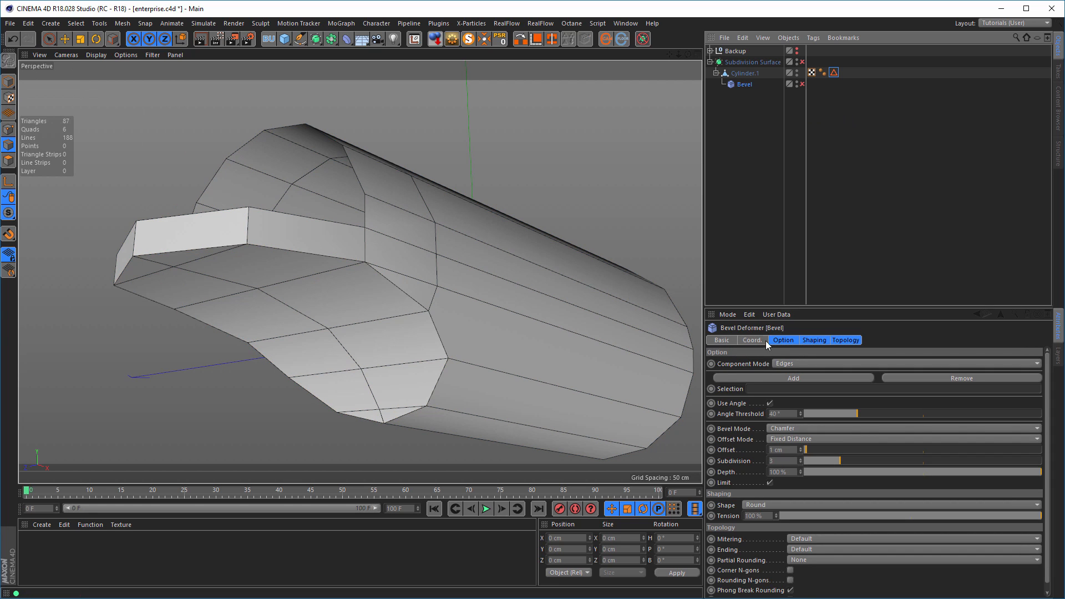
{"action": "left_click_drag", "start_coordinate": [836, 113], "coordinate": [758, 394]}
{"action": "left_click", "coordinate": [770, 403]}
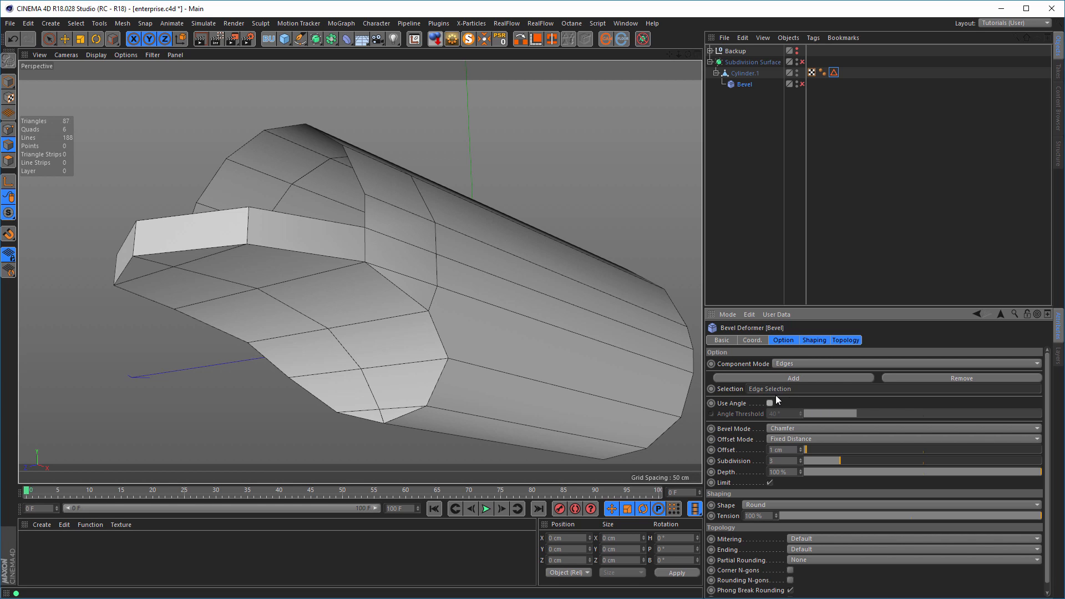
{"action": "left_click", "coordinate": [801, 84]}
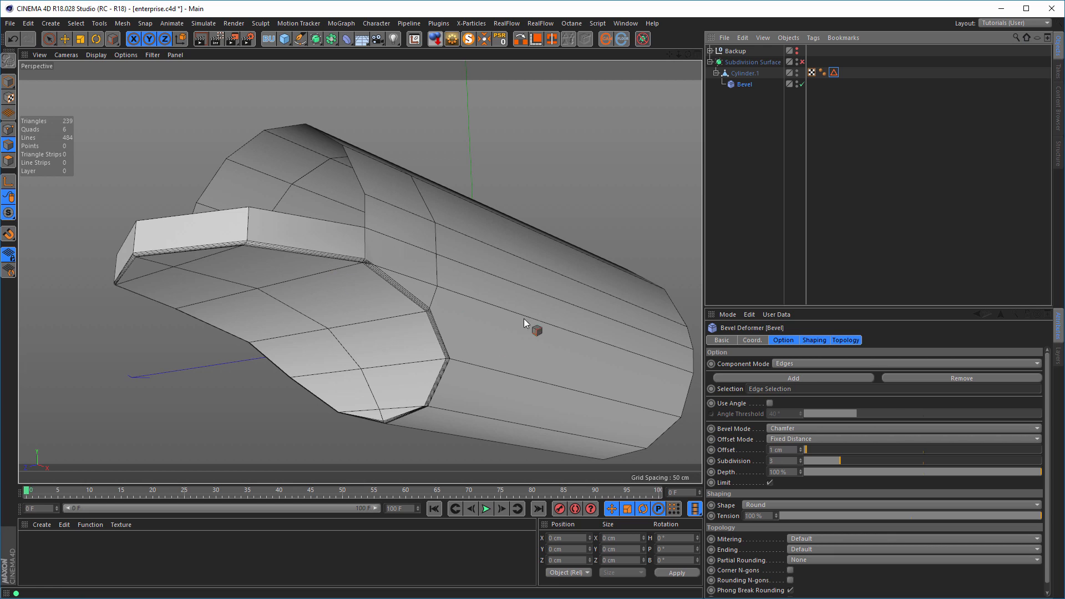
Set the Bevel deformer's Bevel Mode to Solid and its Mitering to Uniform
{"action": "left_click", "coordinate": [790, 428]}
{"action": "left_click", "coordinate": [789, 448]}
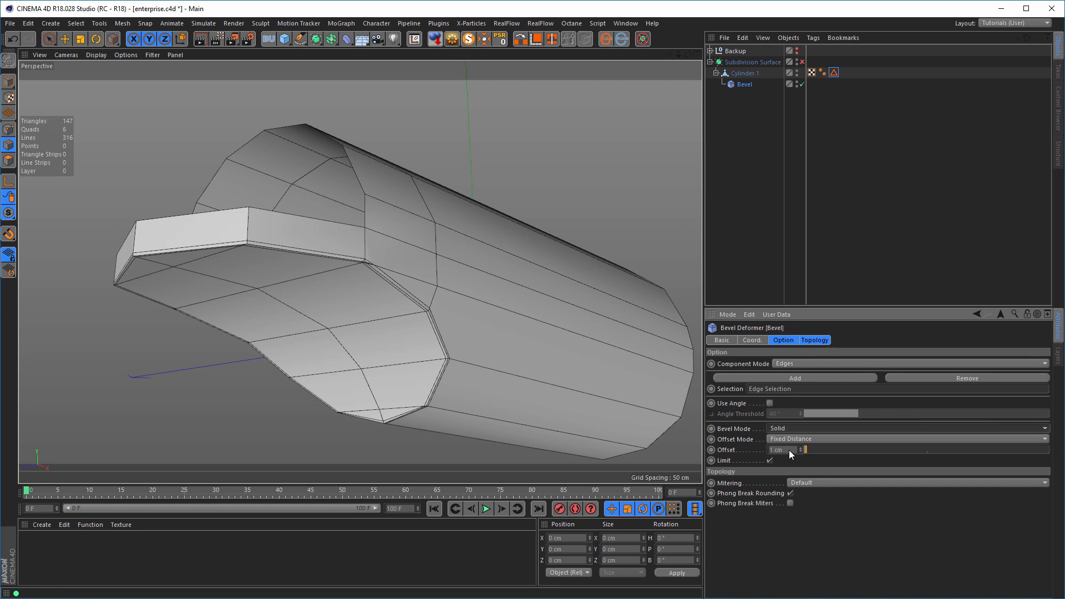
{"action": "scroll", "coordinate": [376, 262], "scroll_direction": "up", "scroll_amount": 10}
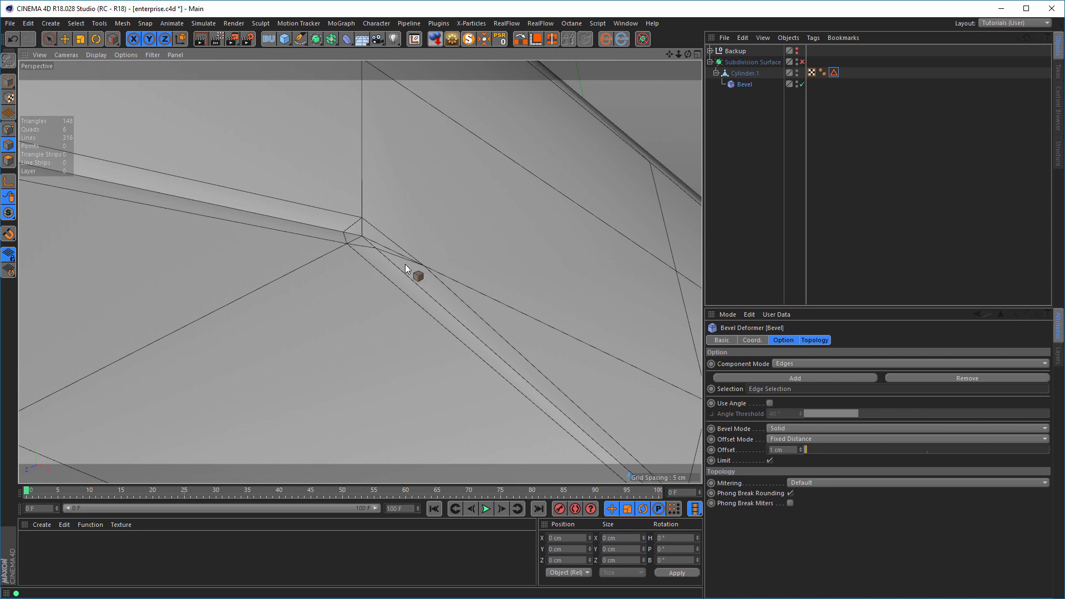
{"action": "scroll", "coordinate": [405, 264], "scroll_direction": "down", "scroll_amount": 3}
{"action": "middle_click_drag", "start_coordinate": [437, 282], "coordinate": [412, 269], "text": "alt"}
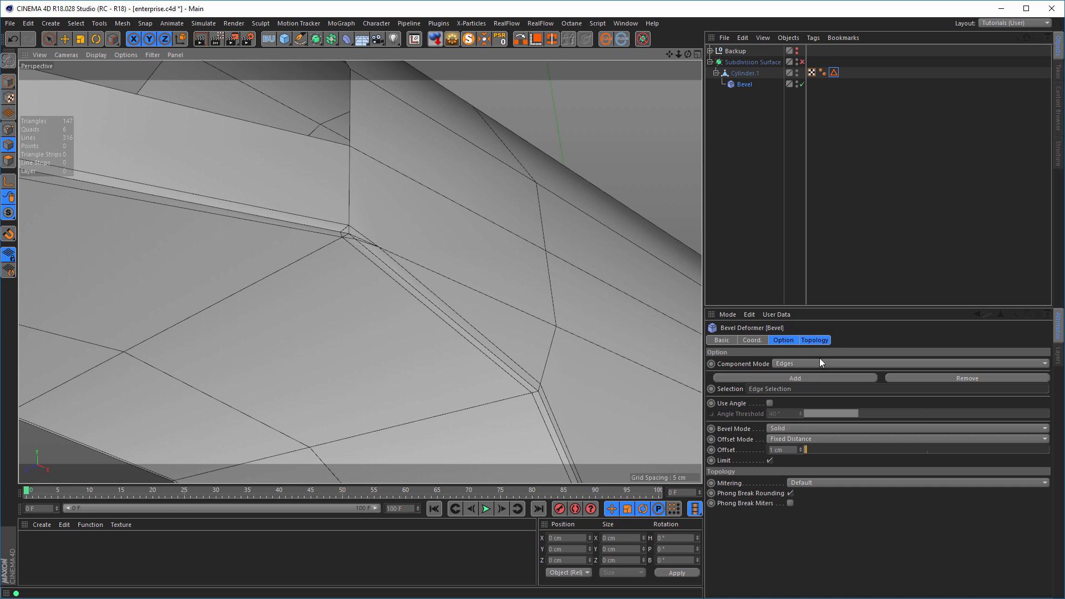
{"action": "left_click", "coordinate": [821, 341]}
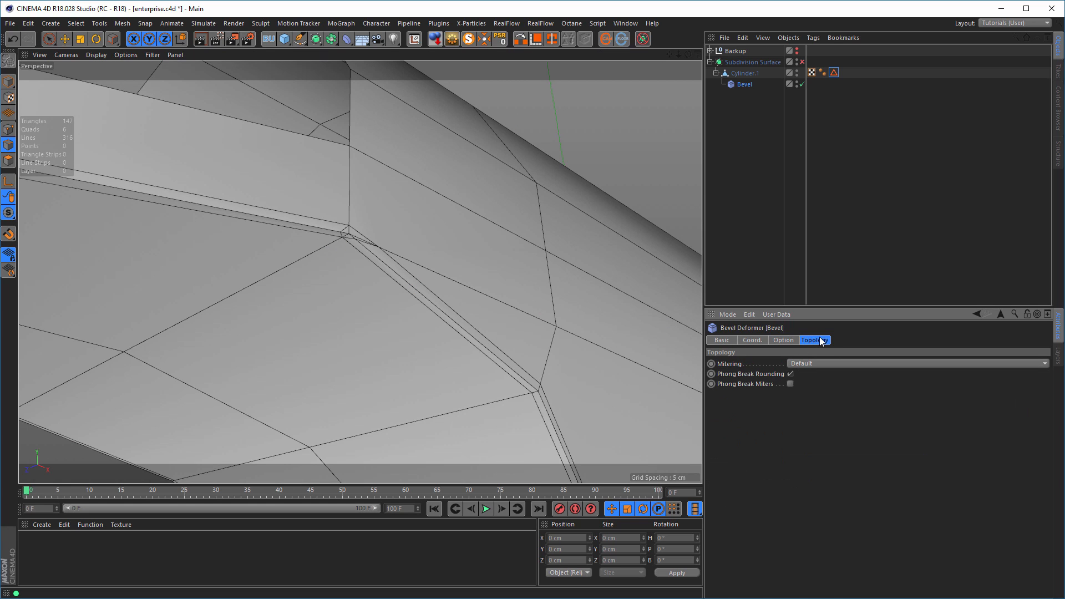
{"action": "left_click", "coordinate": [810, 363]}
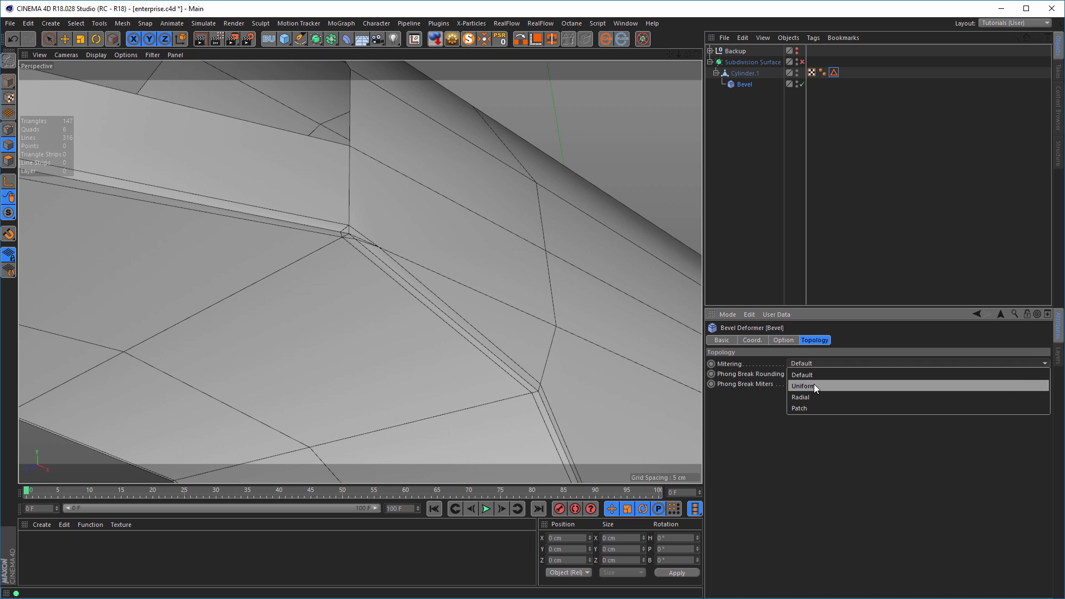
{"action": "left_click", "coordinate": [813, 384]}
Enable the Subdivision Surface over the beveled hull and render the view to check the sharpened underside edge
{"action": "left_click_drag", "start_coordinate": [525, 304], "coordinate": [459, 269], "text": "alt"}
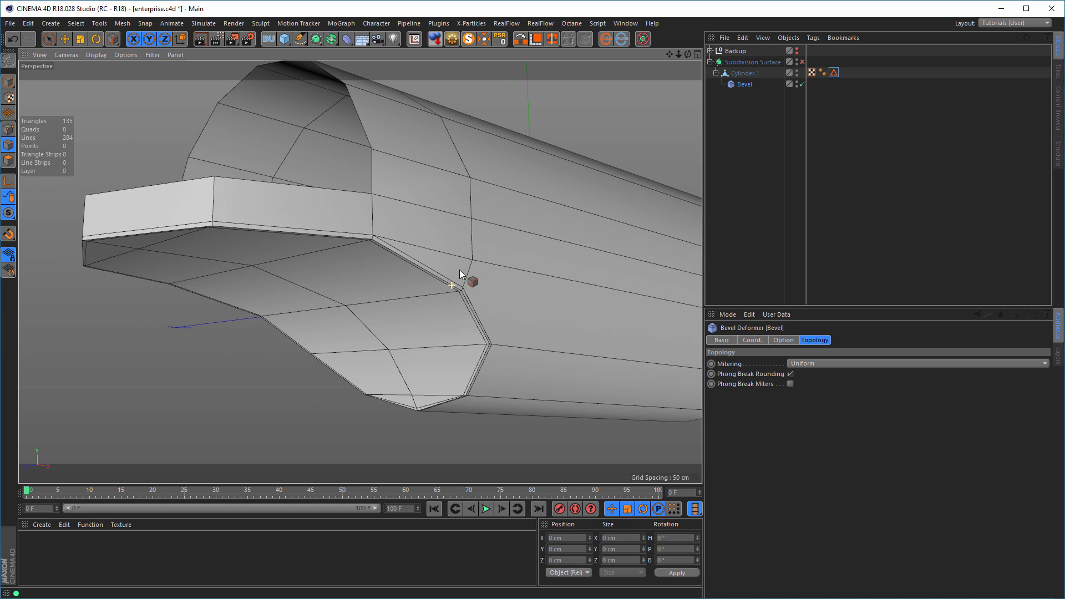
{"action": "left_click", "coordinate": [802, 62]}
{"action": "left_click_drag", "start_coordinate": [567, 234], "coordinate": [554, 252], "text": "alt"}
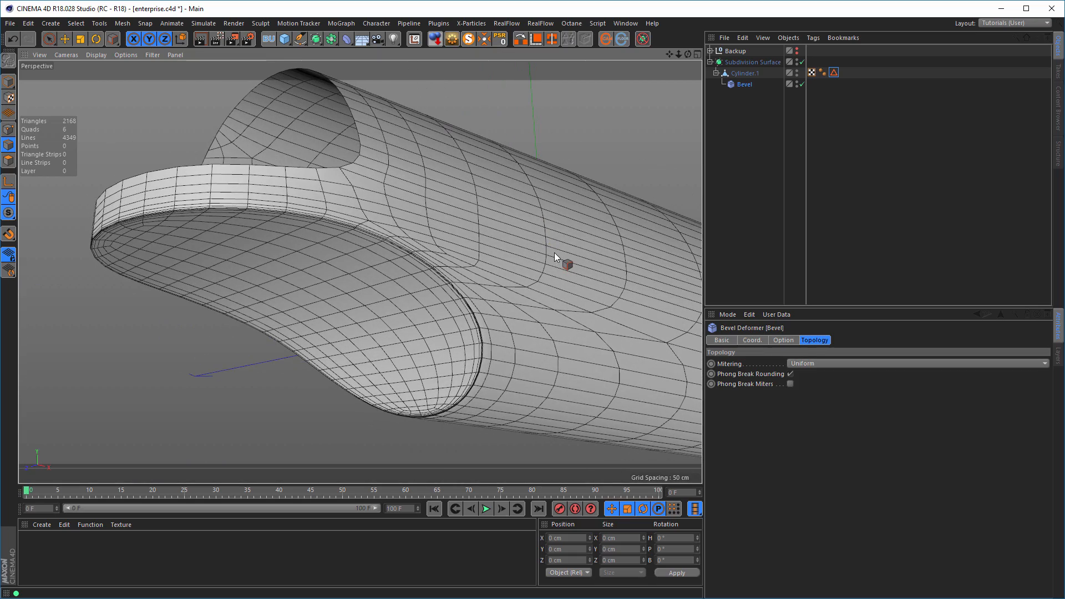
{"action": "key", "text": "ctrl+r"}
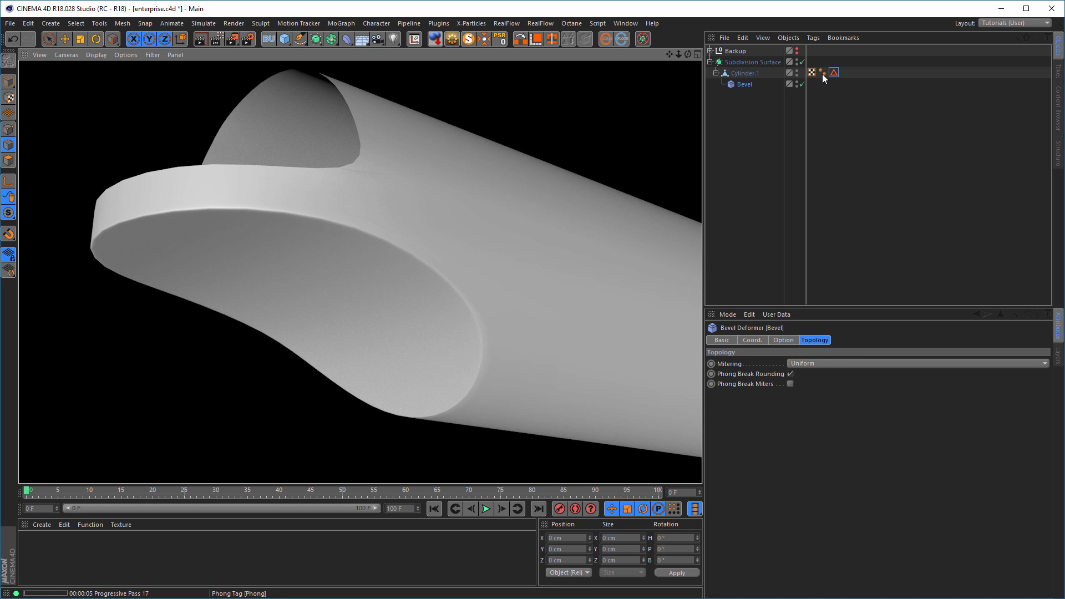
{"action": "left_click", "coordinate": [741, 87]}
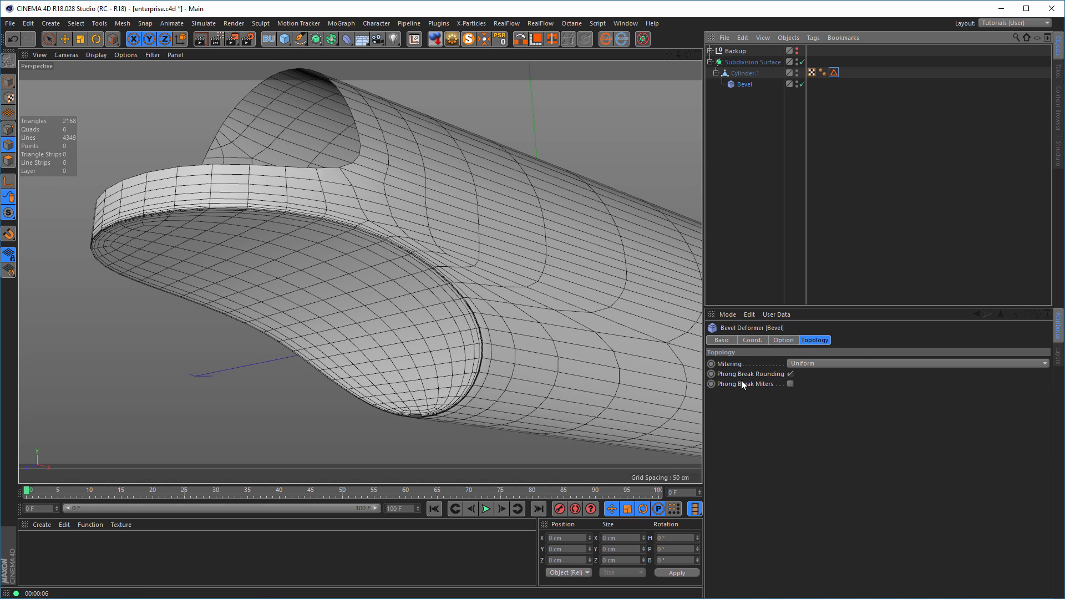
Start an interactive render region over the hull and compare the bevel with Phong Break Rounding off and on again
{"action": "left_click", "coordinate": [216, 38]}
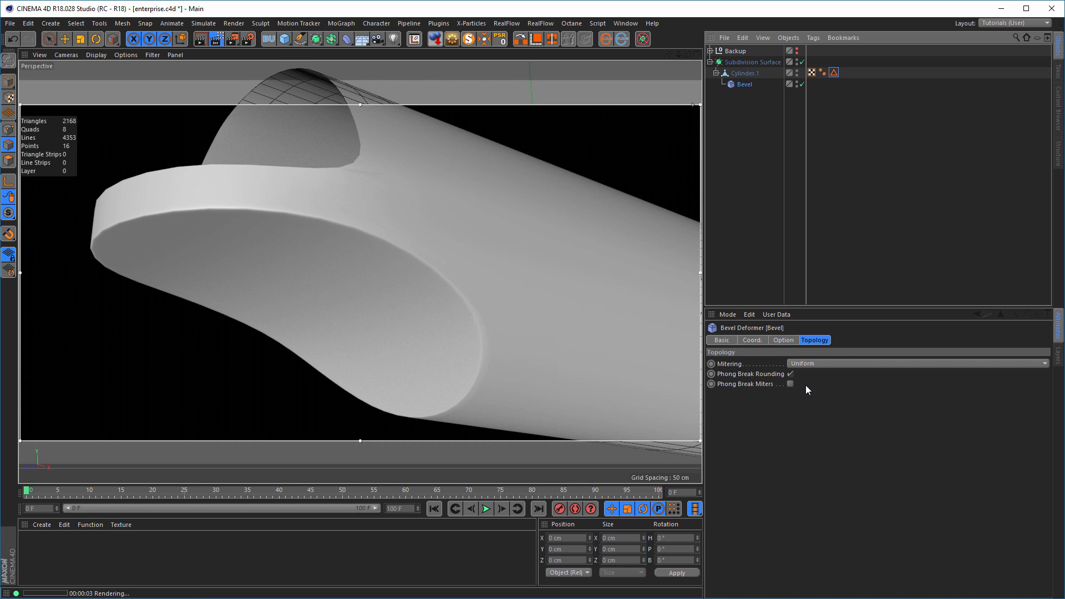
{"action": "left_click", "coordinate": [789, 374]}
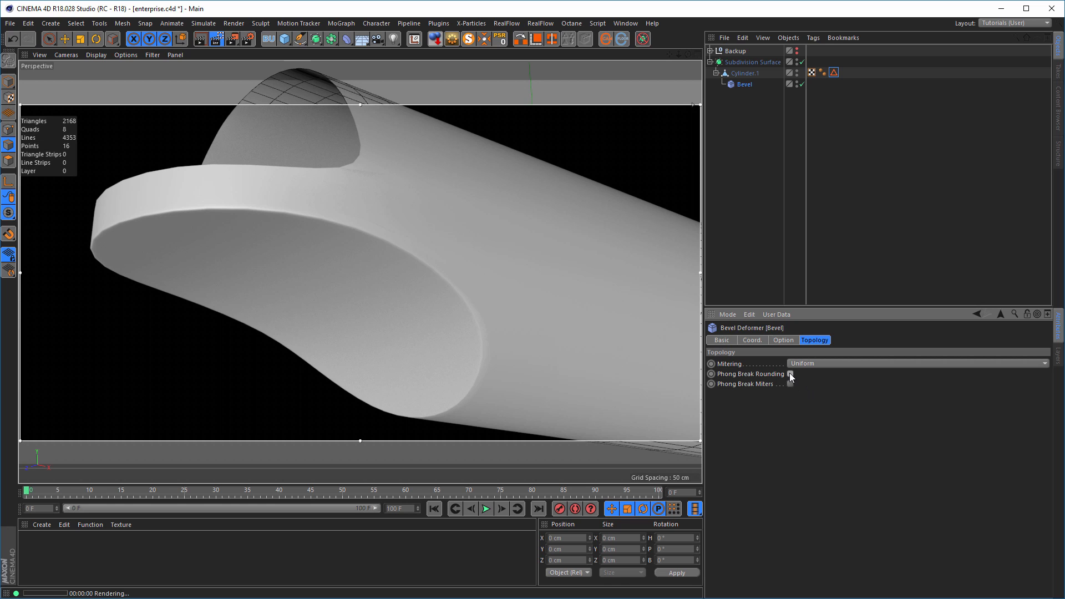
{"action": "left_click", "coordinate": [789, 374]}
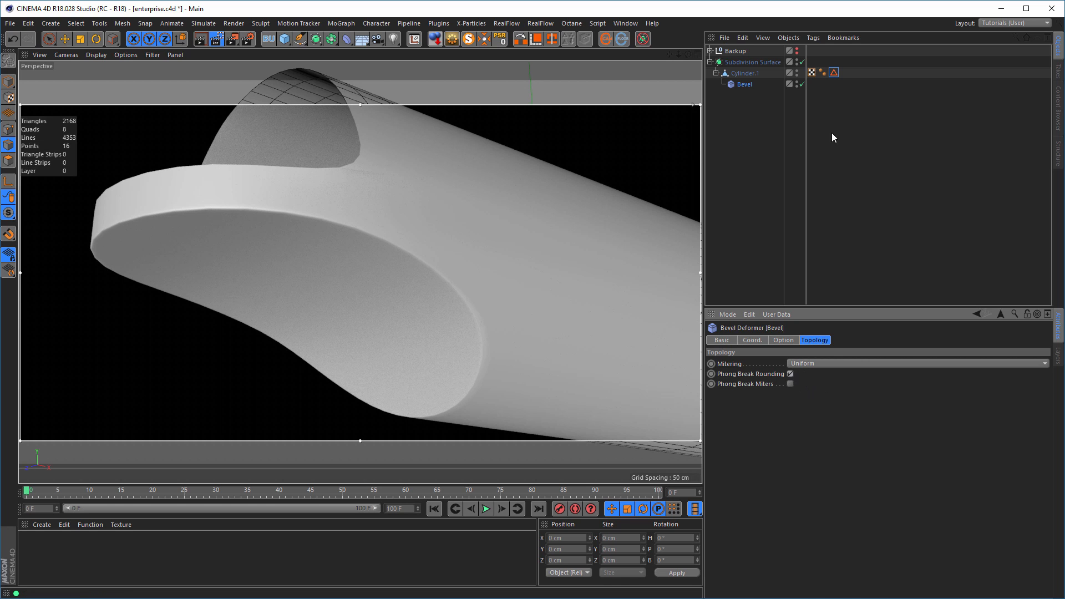
Compare the hull's shading with Use Edge Breaks off and on in the Phong tag of Cylinder.1
{"action": "left_click", "coordinate": [822, 73]}
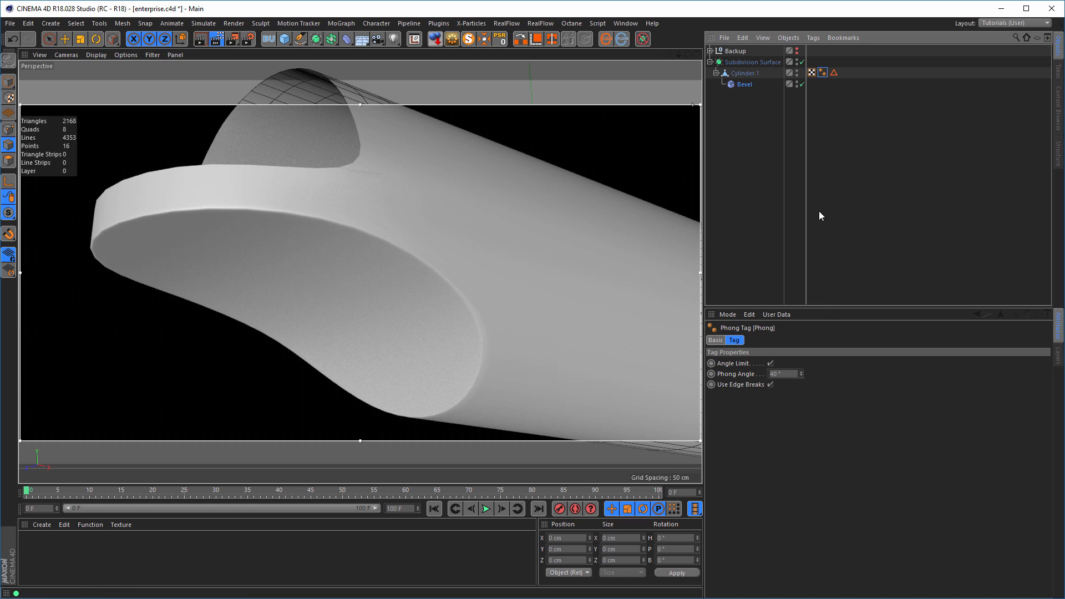
{"action": "left_click", "coordinate": [773, 384]}
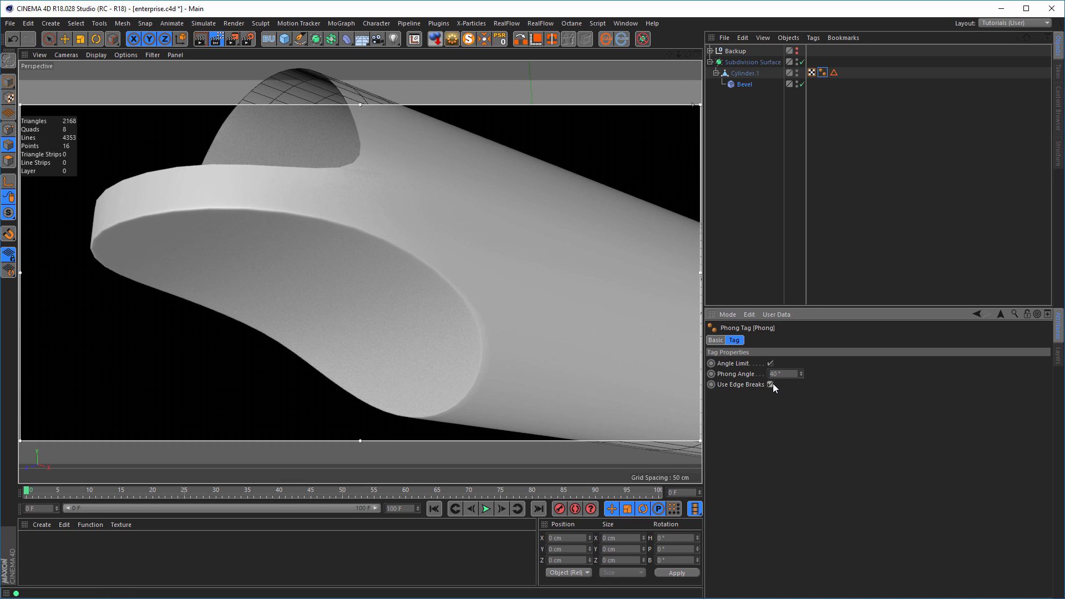
{"action": "left_click", "coordinate": [773, 384]}
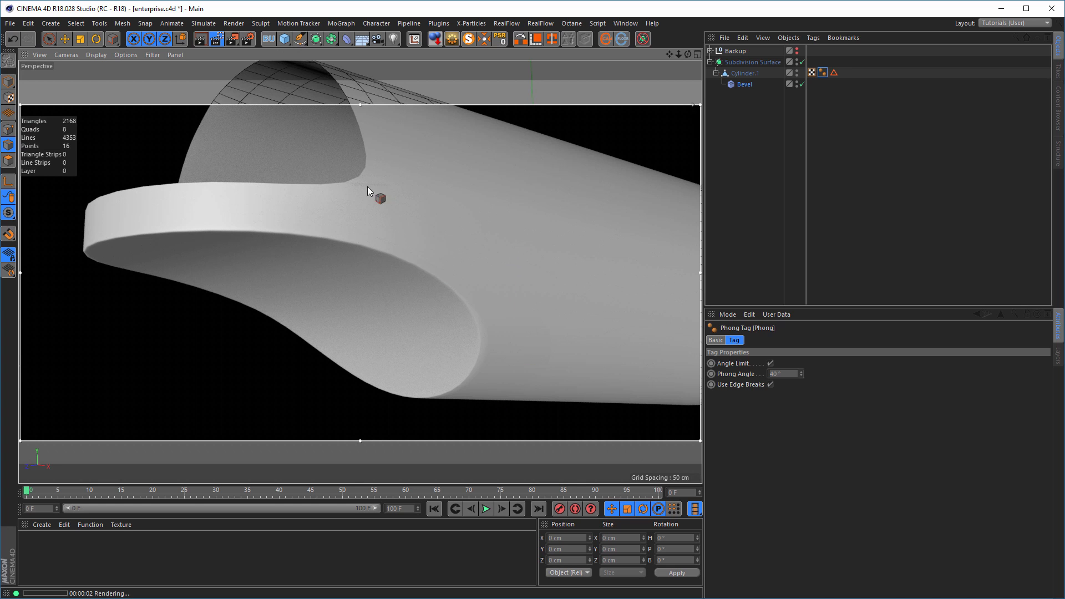
{"action": "left_click_drag", "start_coordinate": [396, 204], "coordinate": [438, 218], "text": "alt"}
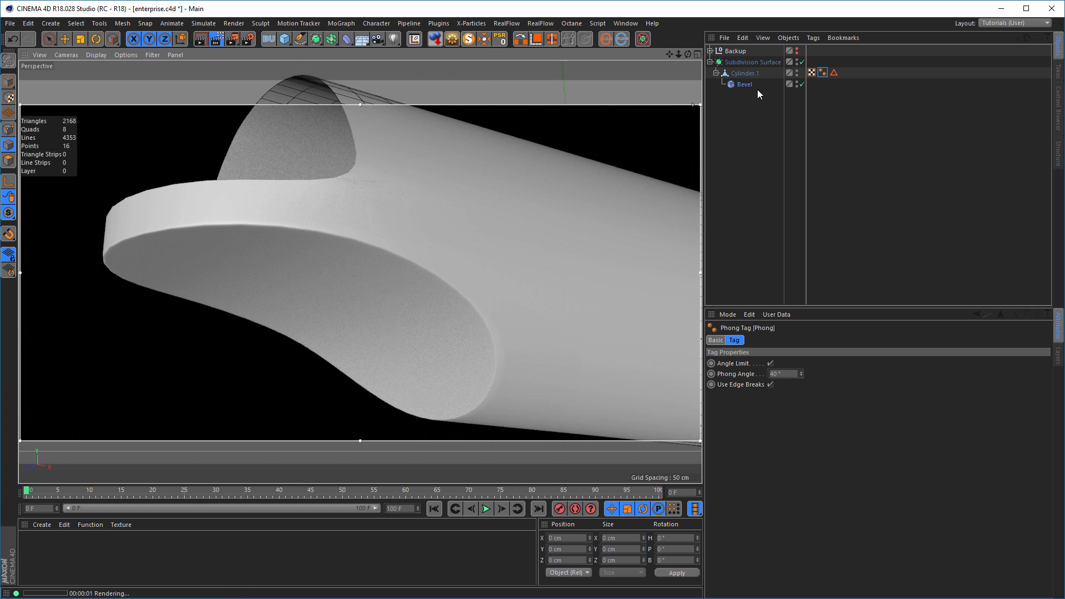
Disable the Bevel deformer, end the interactive render region and disable the Subdivision Surface
{"action": "left_click", "coordinate": [802, 84]}
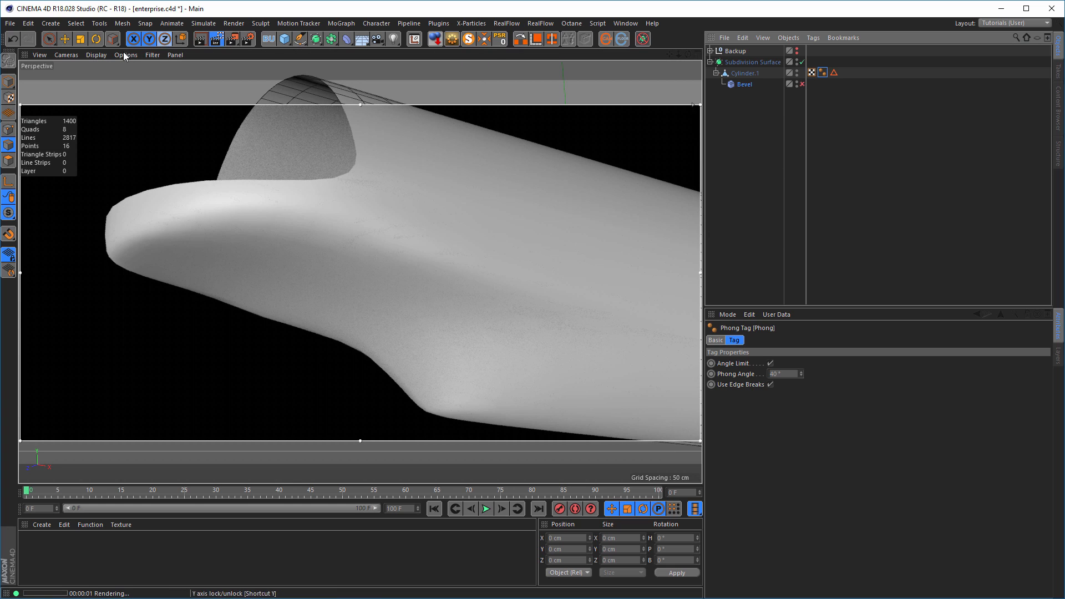
{"action": "key", "text": "alt+r"}
{"action": "mouse_move", "coordinate": [291, 161]}
{"action": "left_mouse_down", "text": "alt"}
{"action": "mouse_move", "coordinate": [447, 222]}
{"action": "mouse_move", "coordinate": [507, 207]}
{"action": "mouse_move", "coordinate": [525, 274]}
{"action": "mouse_move", "coordinate": [435, 306]}
{"action": "left_mouse_up", "text": "alt"}
{"action": "left_click", "coordinate": [802, 62]}
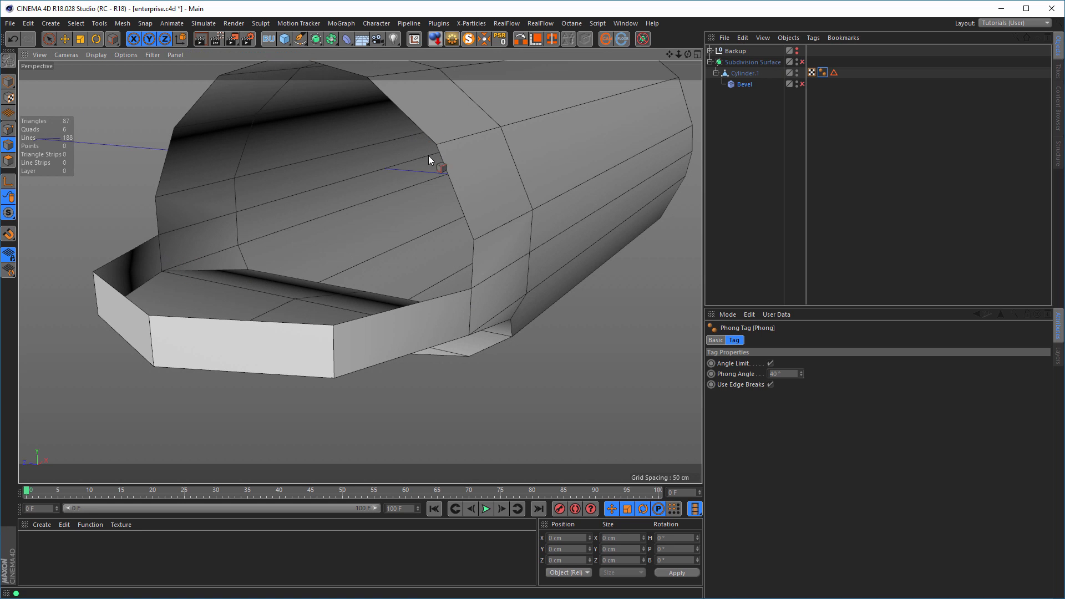
{"action": "left_click_drag", "start_coordinate": [453, 248], "coordinate": [475, 255], "text": "alt"}
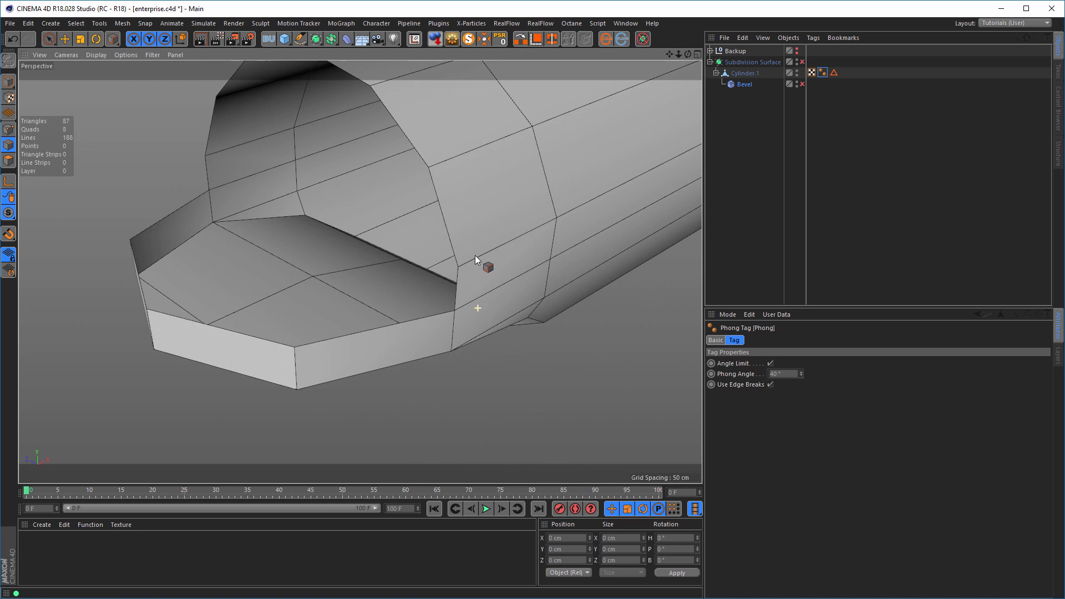
Select the boundary edge loop around the front opening of Cylinder.1, then reset the Loop Selection's Stop at Boundary Edges and Select Boundary Loop options to off
{"action": "left_click", "coordinate": [750, 73]}
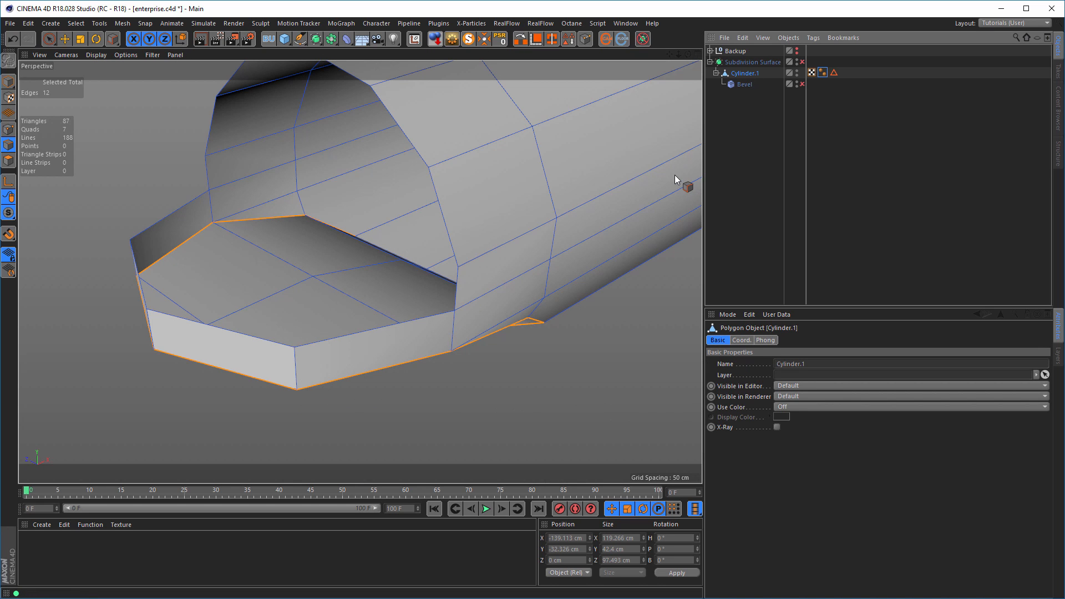
{"action": "key", "text": "u"}
{"action": "key", "text": "m"}
{"action": "left_click_drag", "start_coordinate": [495, 197], "coordinate": [510, 261], "text": "alt"}
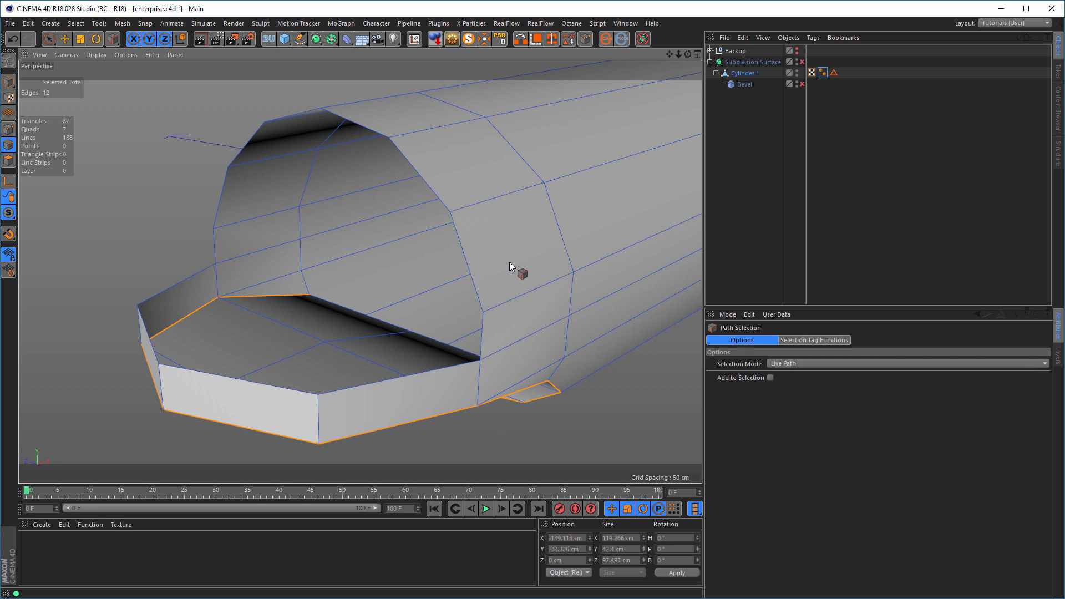
{"action": "key", "text": "u"}
{"action": "key", "text": "l"}
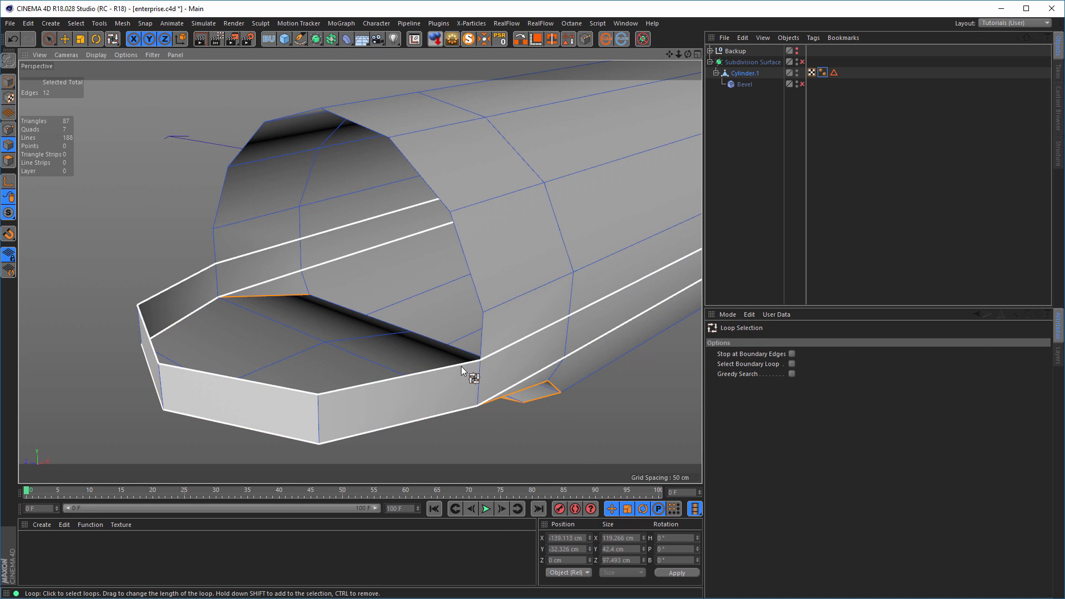
{"action": "left_click", "coordinate": [792, 353]}
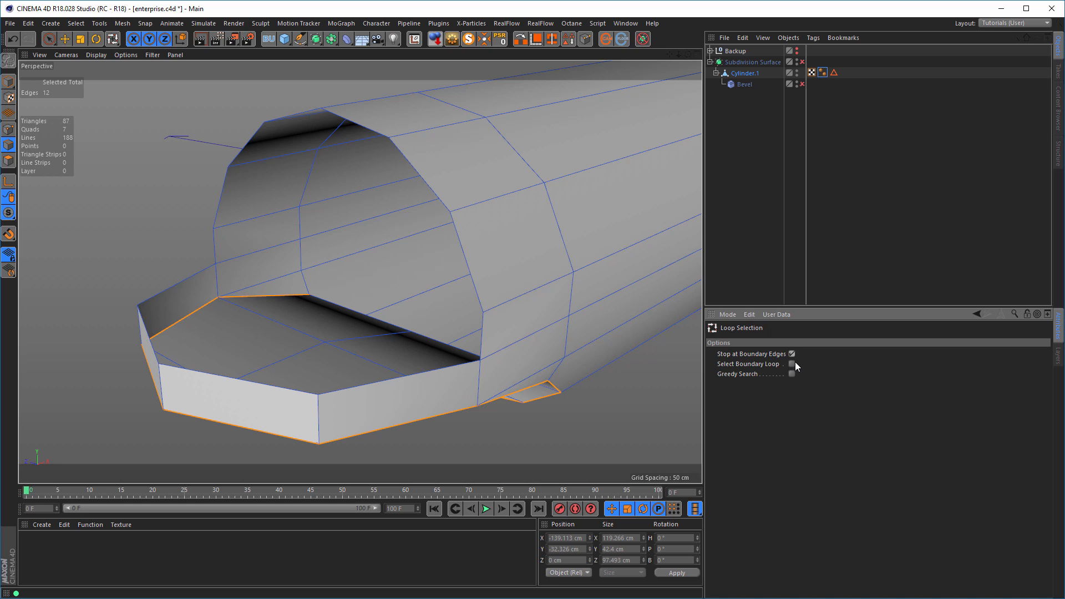
{"action": "left_click", "coordinate": [481, 310]}
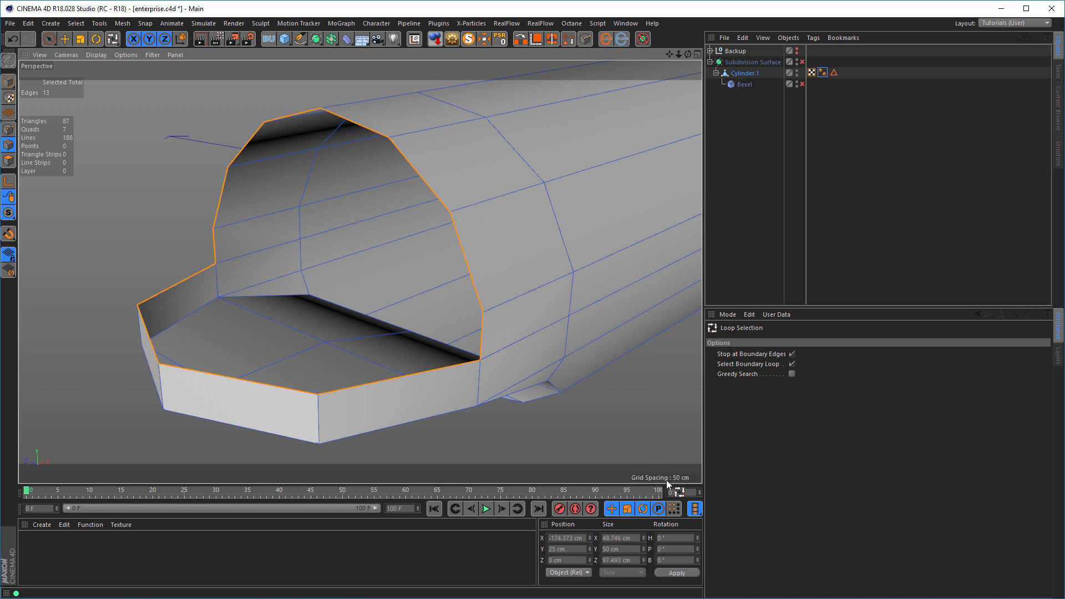
{"action": "left_click", "coordinate": [792, 364]}
{"action": "left_click", "coordinate": [792, 354]}
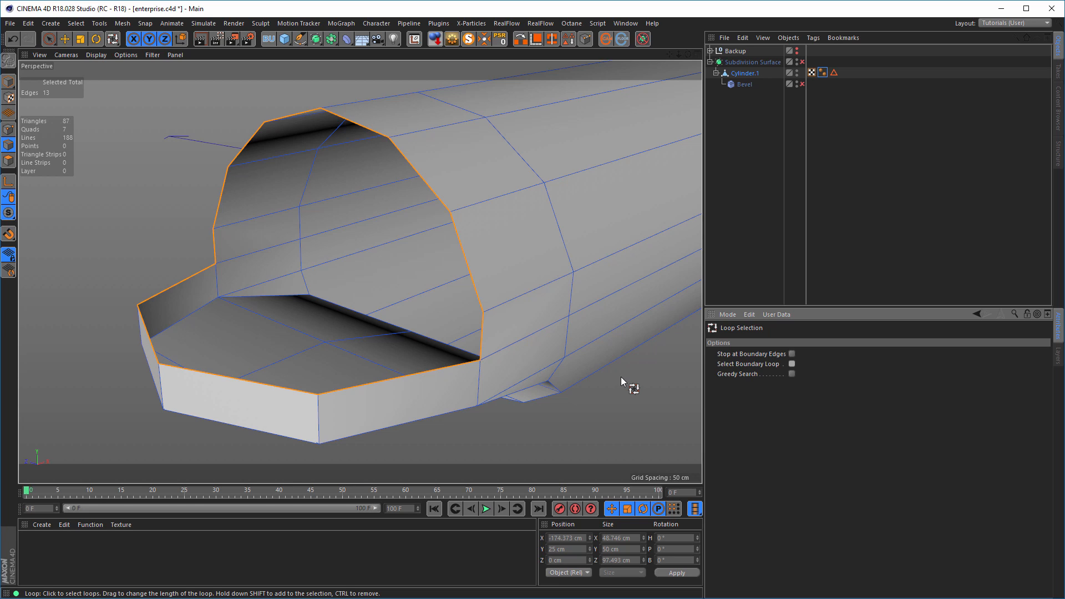
{"action": "key", "text": "t"}
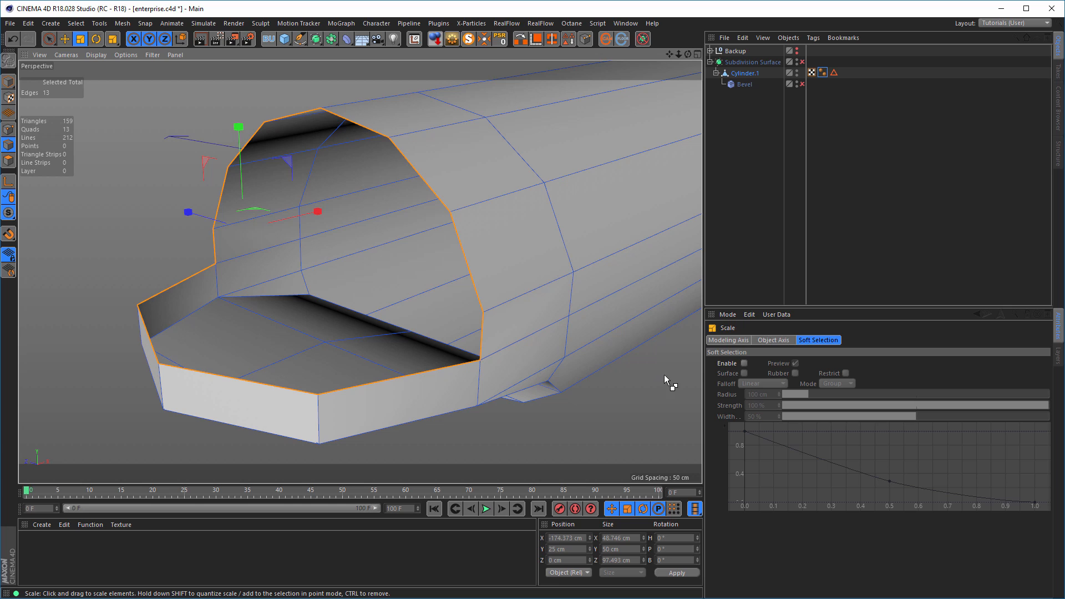
{"action": "left_click_drag", "start_coordinate": [663, 374], "coordinate": [622, 384], "text": "ctrl"}
{"action": "mouse_move", "coordinate": [566, 355]}
{"action": "left_mouse_down", "text": "alt"}
{"action": "mouse_move", "coordinate": [588, 392]}
{"action": "mouse_move", "coordinate": [550, 364]}
{"action": "left_mouse_up", "text": "alt"}
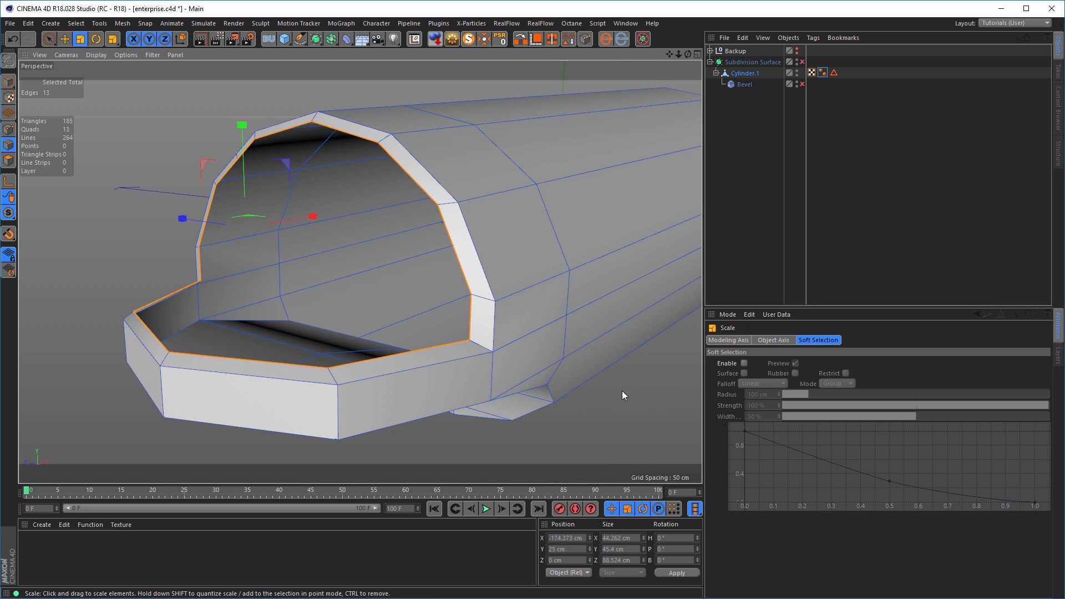
{"action": "key", "text": "ctrl+z"}
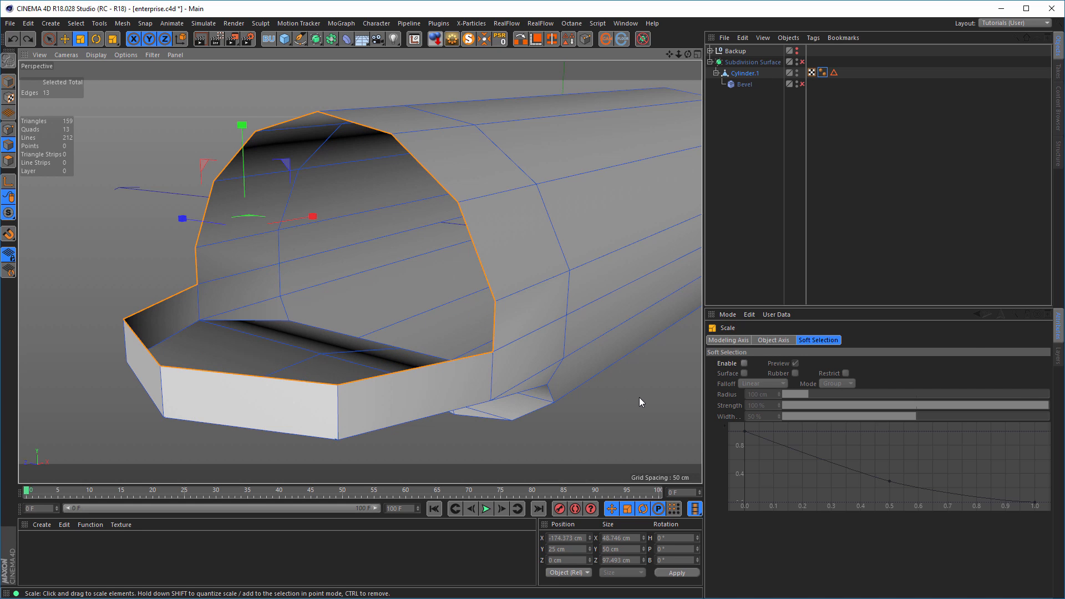
Extrude the front opening's edges inward at an edge angle of -90° with an offset of 2 cm and 2 subdivisions
{"action": "key", "text": "d"}
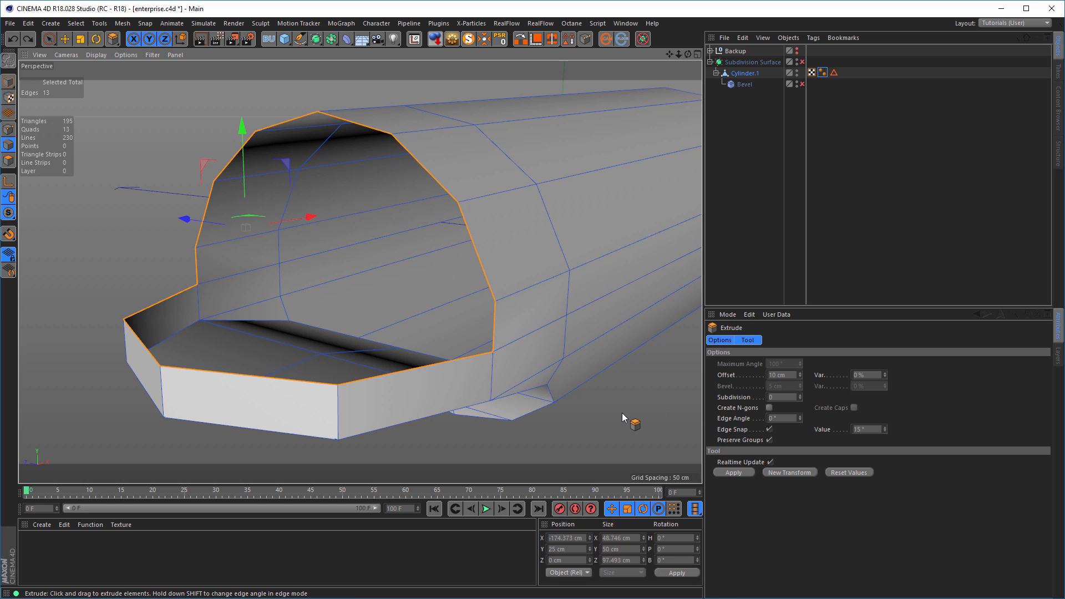
{"action": "mouse_move", "coordinate": [616, 417]}
{"action": "left_mouse_down"}
{"action": "mouse_move", "coordinate": [632, 417]}
{"action": "mouse_move", "coordinate": [608, 417]}
{"action": "left_mouse_up"}
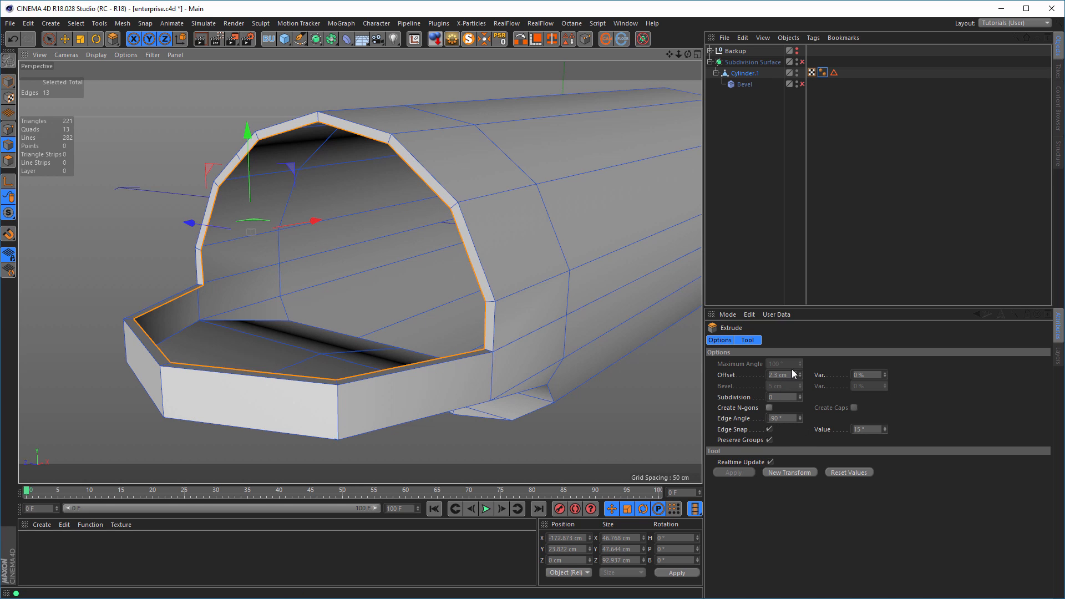
{"action": "left_click_drag", "start_coordinate": [790, 377], "coordinate": [731, 380]}
{"action": "type", "text": "2"}
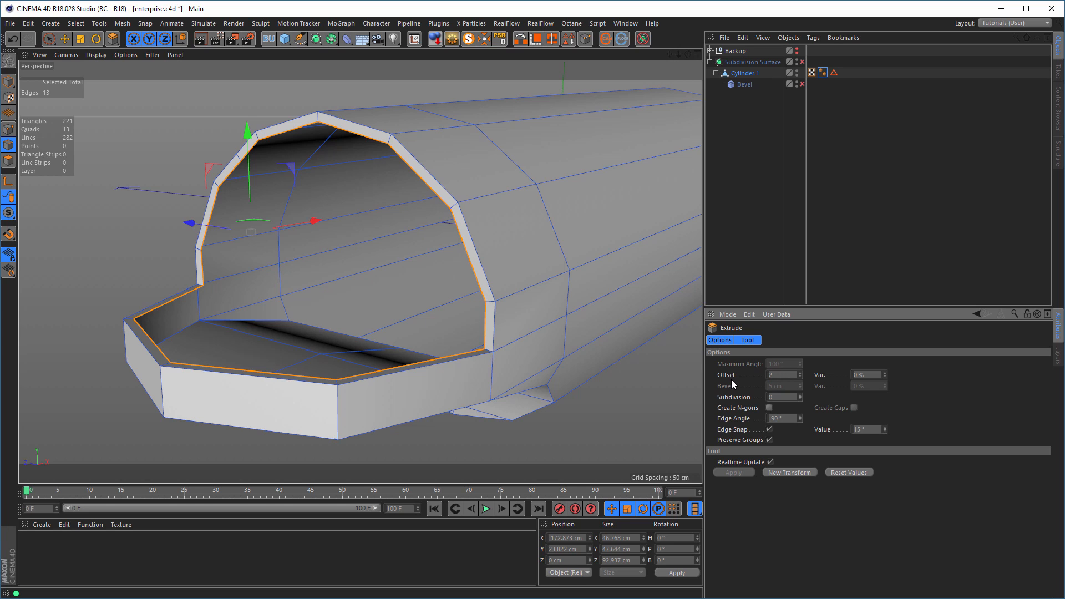
{"action": "key", "text": "Return"}
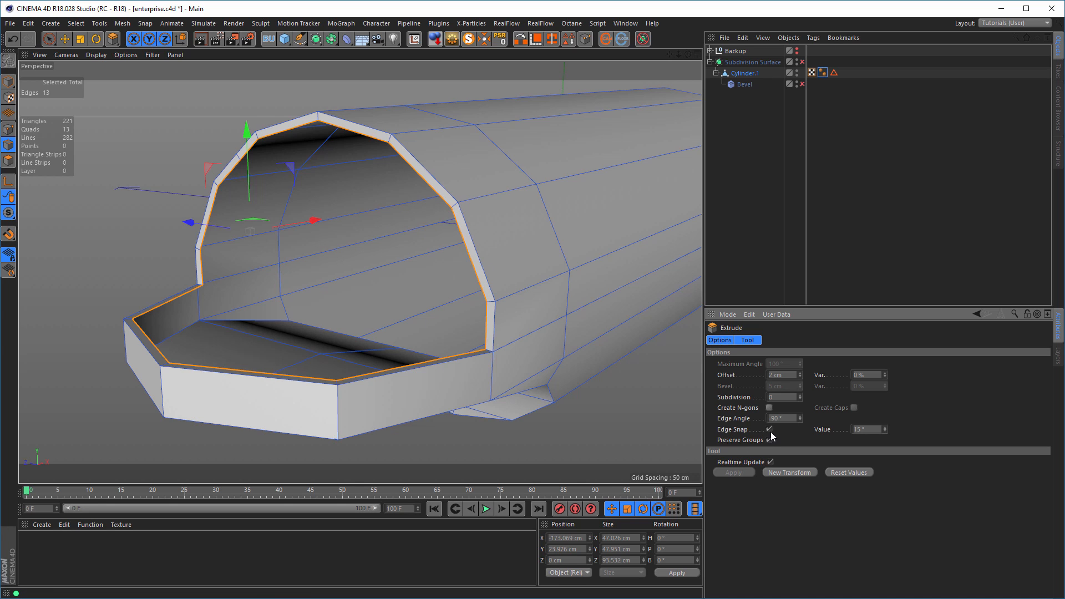
{"action": "left_click", "coordinate": [800, 395]}
{"action": "left_click", "coordinate": [801, 395]}
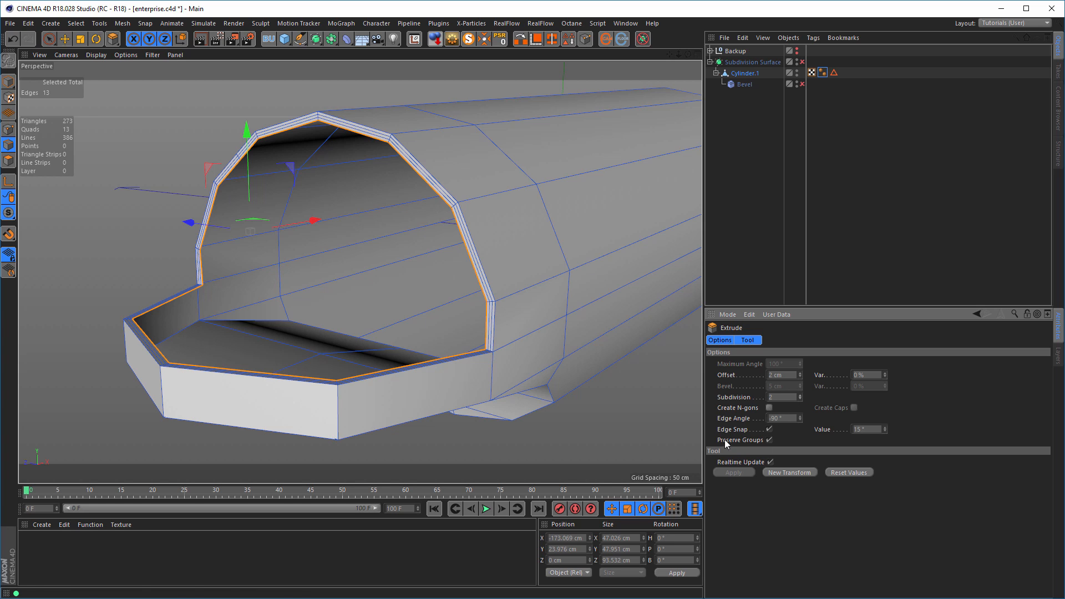
Extrude the rim's inner edge loop about 150 cm along X, back into the hull
{"action": "left_click_drag", "start_coordinate": [541, 332], "coordinate": [551, 318], "text": "alt"}
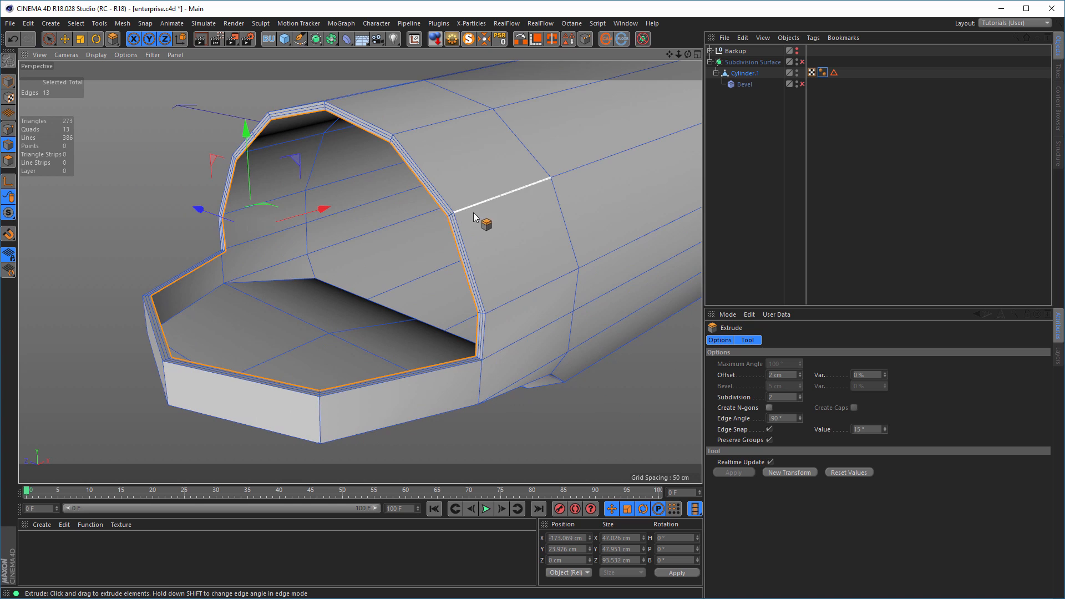
{"action": "left_click_drag", "start_coordinate": [473, 212], "coordinate": [489, 214], "text": "alt"}
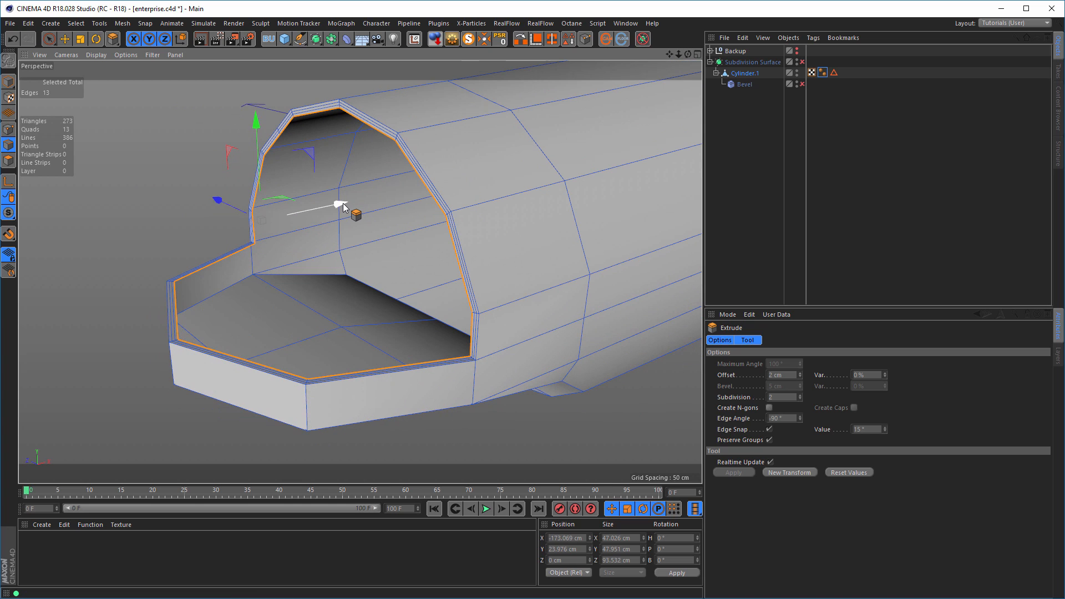
{"action": "left_click_drag", "start_coordinate": [339, 205], "coordinate": [669, 128]}
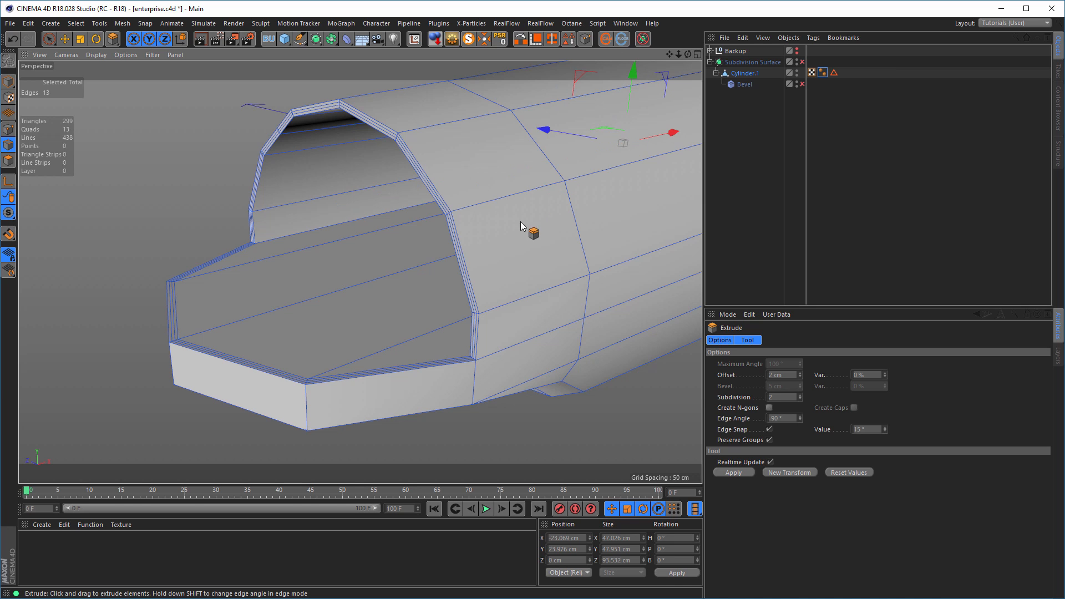
Flatten the extruded inner edge loop by setting its X size to 0 cm, checking it in the Front view
{"action": "middle_click_drag", "start_coordinate": [447, 245], "coordinate": [352, 215], "text": "alt"}
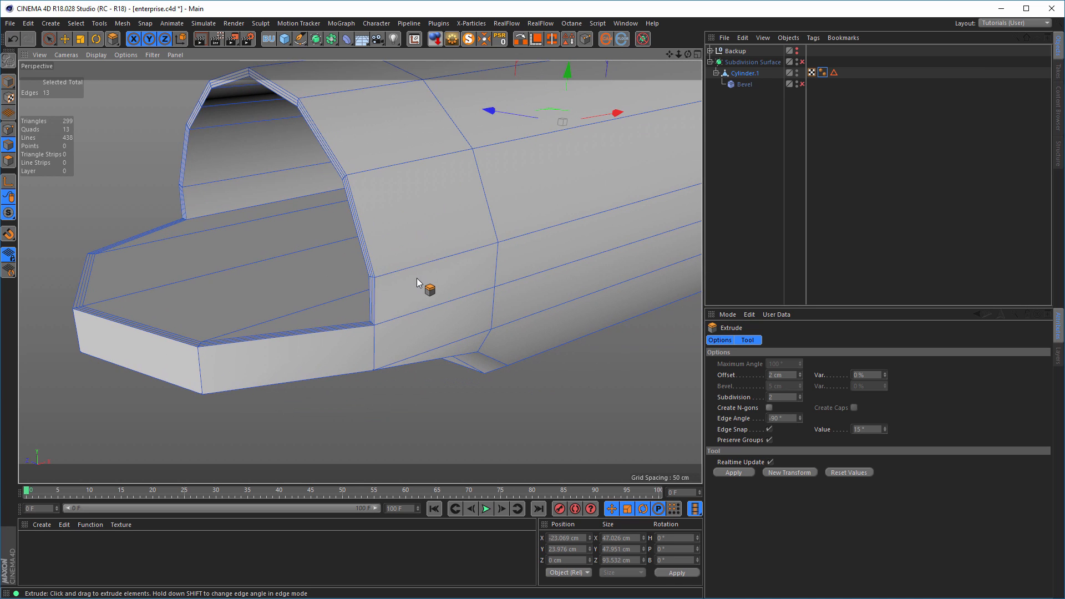
{"action": "middle_click", "coordinate": [417, 278]}
{"action": "mouse_move", "coordinate": [419, 348]}
{"action": "left_mouse_down"}
{"action": "mouse_move", "coordinate": [351, 238]}
{"action": "mouse_move", "coordinate": [308, 260]}
{"action": "mouse_move", "coordinate": [364, 240]}
{"action": "left_mouse_up"}
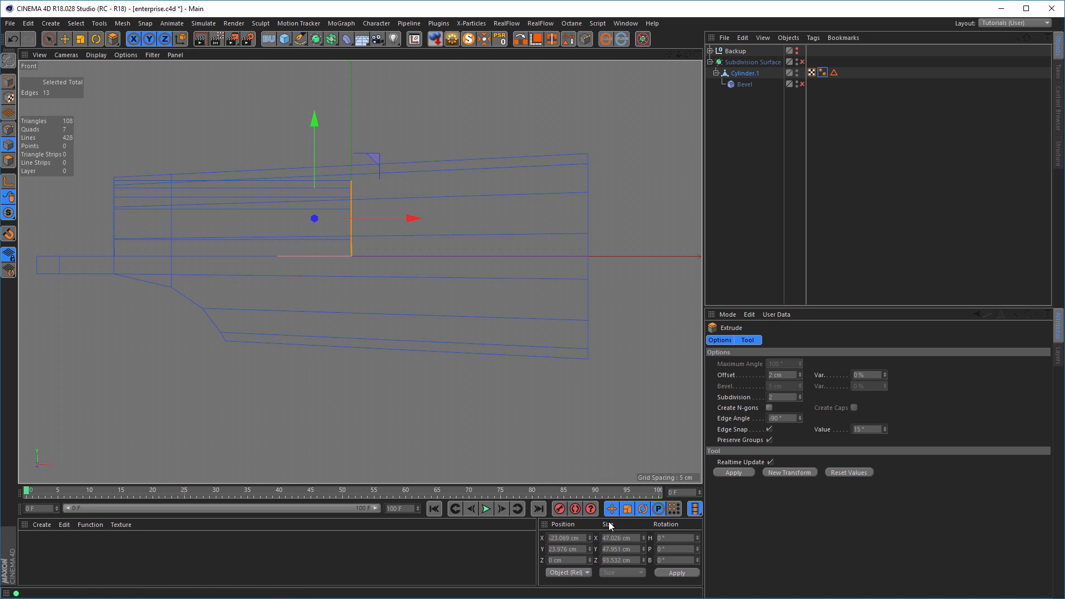
{"action": "left_click_drag", "start_coordinate": [637, 537], "coordinate": [608, 538]}
{"action": "type", "text": "0"}
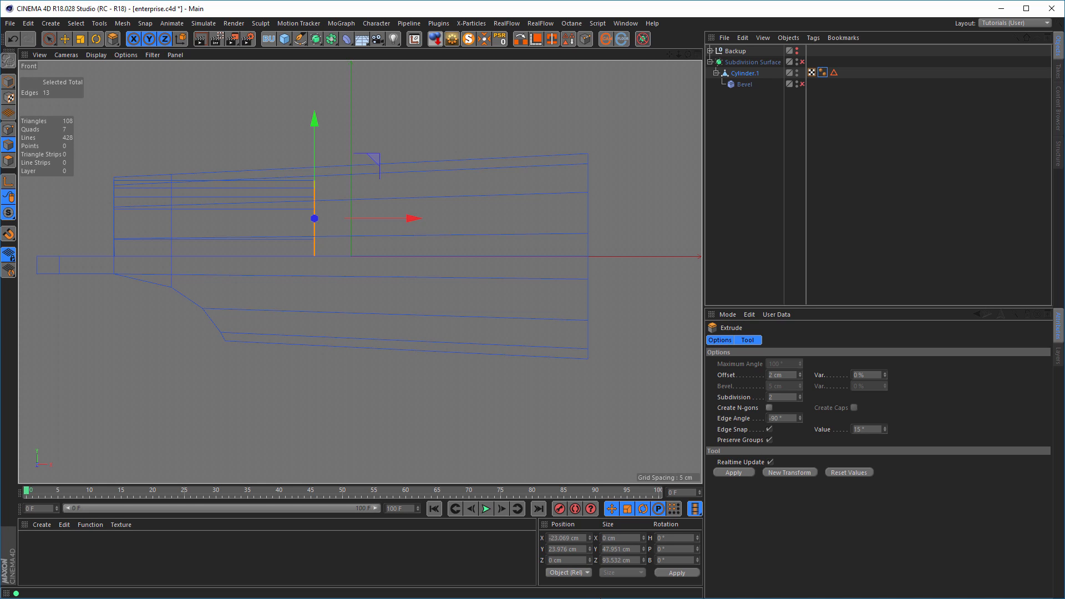
Return to the Perspective view, switch to Model mode and enable the Subdivision Surface over the thickened hull
{"action": "middle_click", "coordinate": [411, 432]}
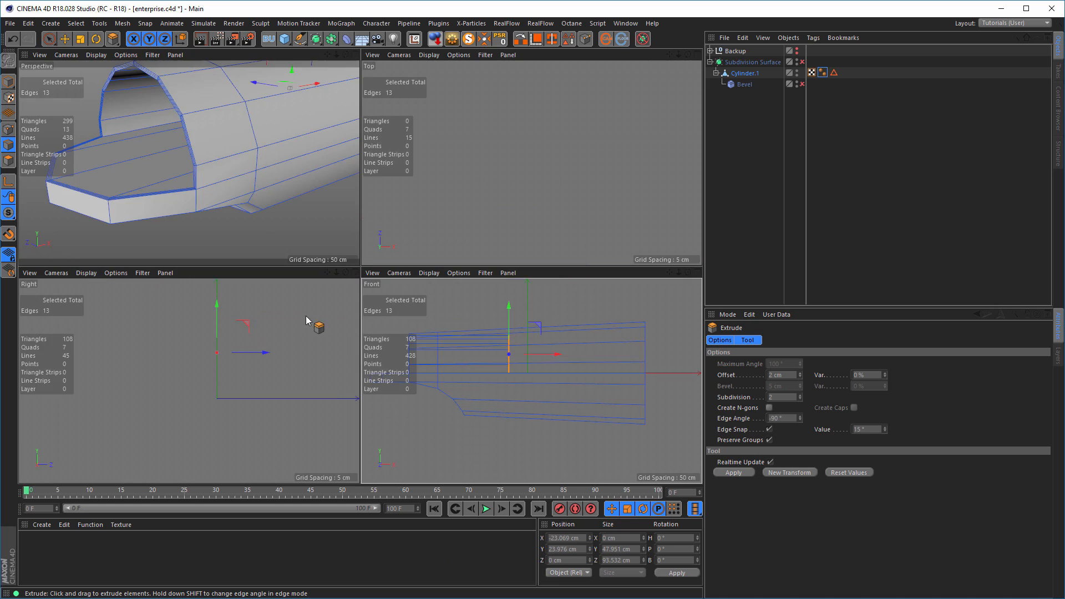
{"action": "middle_click", "coordinate": [244, 223]}
{"action": "left_click_drag", "start_coordinate": [336, 265], "coordinate": [248, 238], "text": "alt"}
{"action": "left_click_drag", "start_coordinate": [321, 196], "coordinate": [204, 259], "text": "alt"}
{"action": "left_click_drag", "start_coordinate": [351, 318], "coordinate": [357, 291], "text": "alt"}
{"action": "left_click", "coordinate": [9, 81]}
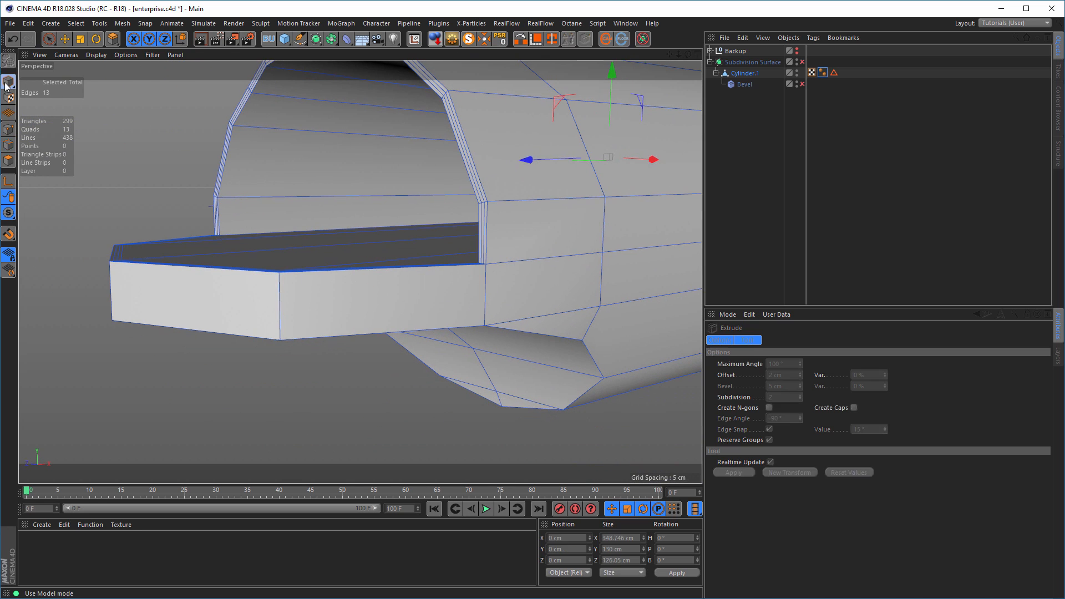
{"action": "left_click", "coordinate": [801, 62]}
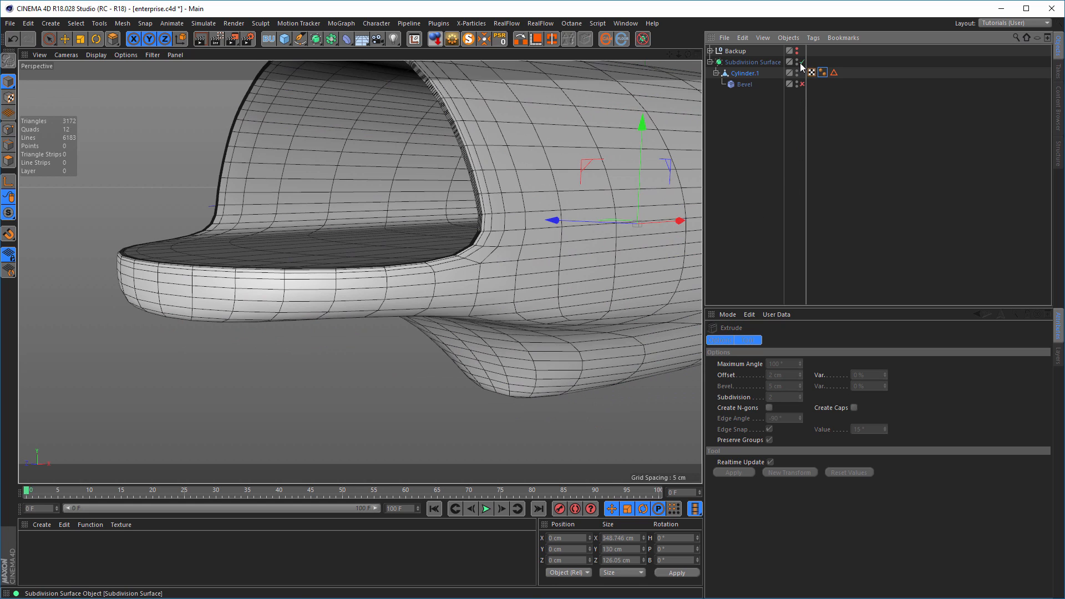
Set the viewport's line display to Isoparms and examine the smoothed hull from the front and below
{"action": "scroll", "coordinate": [431, 255], "scroll_direction": "down", "scroll_amount": 2}
{"action": "scroll", "coordinate": [432, 255], "scroll_direction": "down", "scroll_amount": 4}
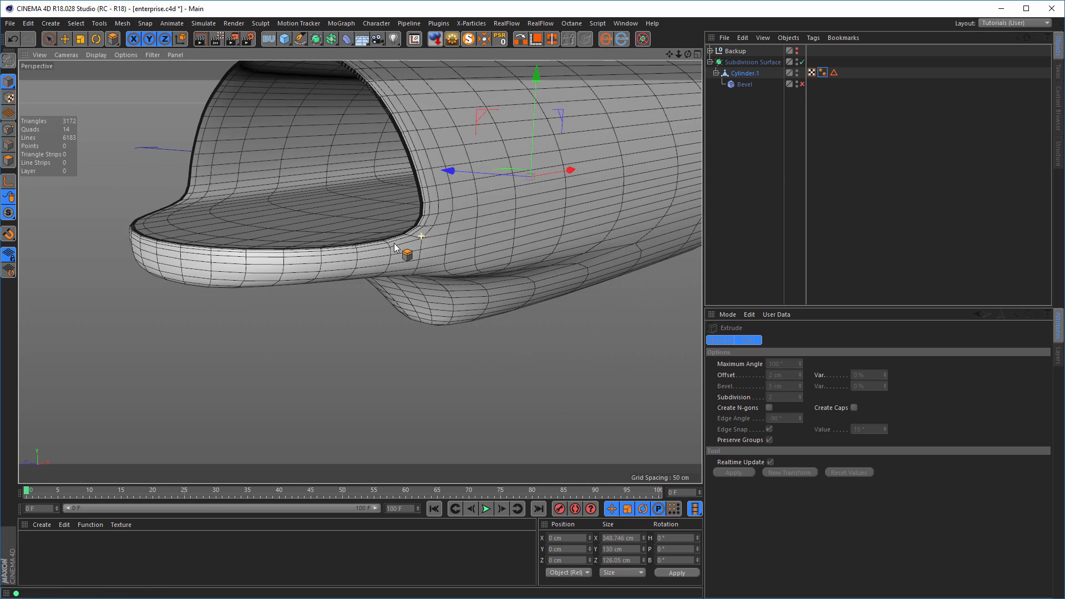
{"action": "left_click_drag", "start_coordinate": [404, 245], "coordinate": [259, 216], "text": "alt"}
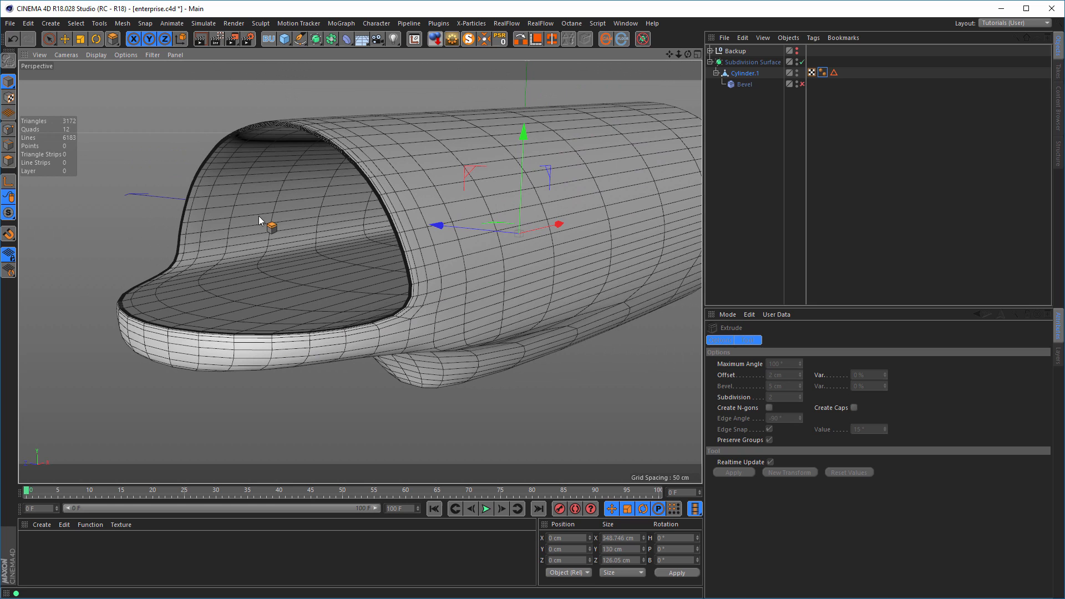
{"action": "left_click", "coordinate": [95, 54]}
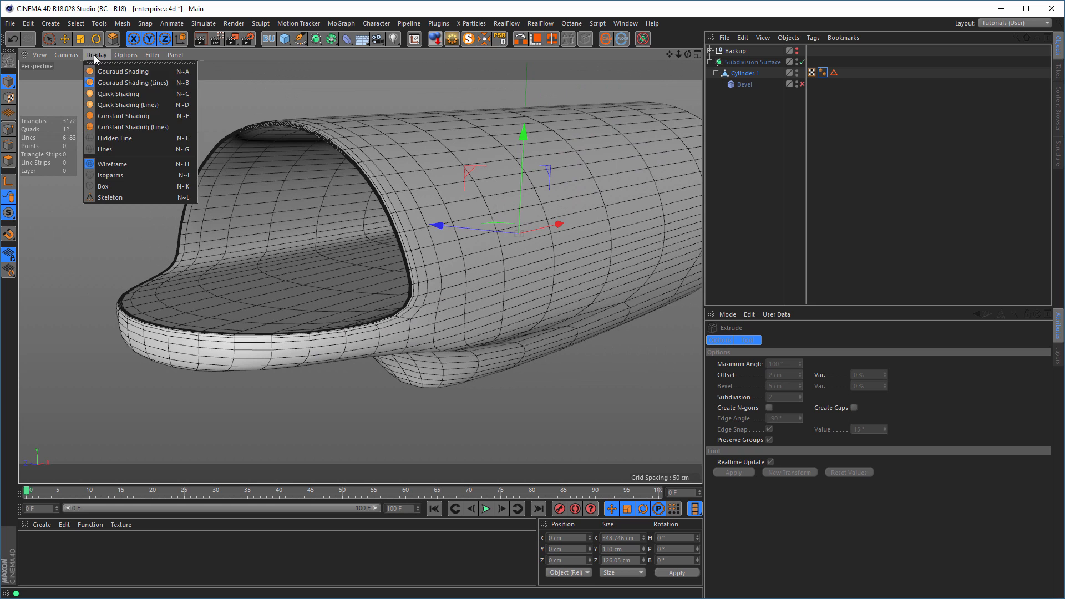
{"action": "left_click", "coordinate": [113, 175]}
{"action": "left_click_drag", "start_coordinate": [443, 288], "coordinate": [582, 243], "text": "alt"}
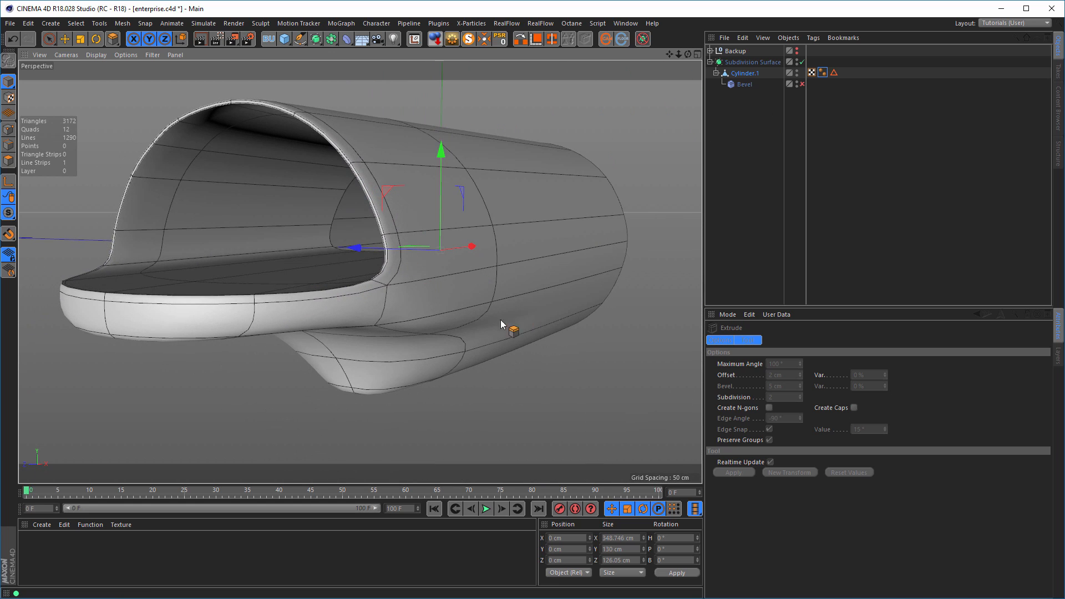
{"action": "left_click_drag", "start_coordinate": [501, 320], "coordinate": [540, 356], "text": "alt"}
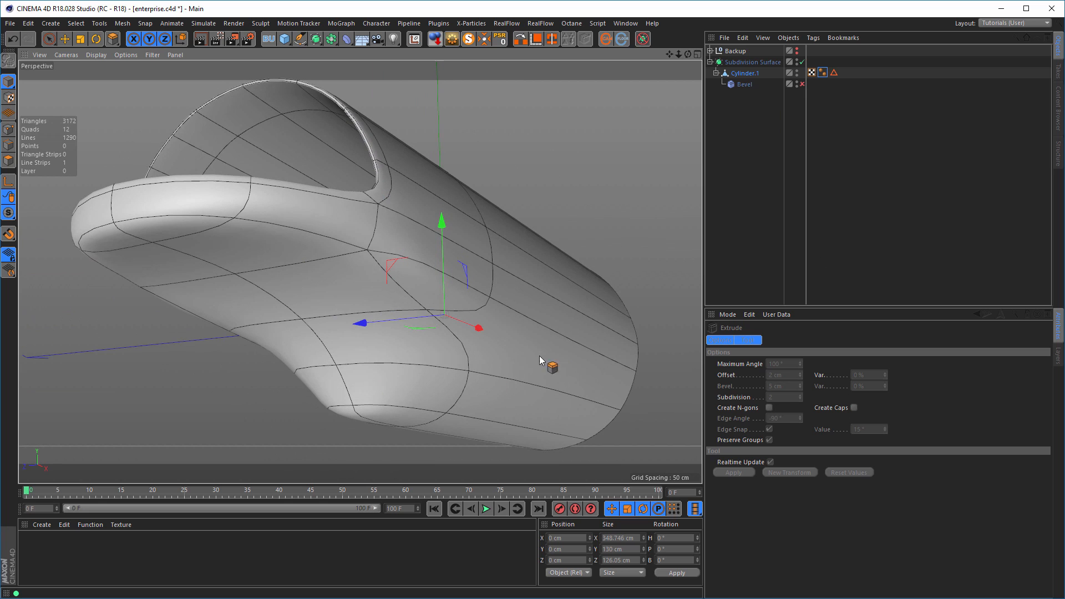
Enable the Bevel deformer under Cylinder.1 and examine the smoothed hull around the front opening's corner
{"action": "left_click", "coordinate": [802, 84]}
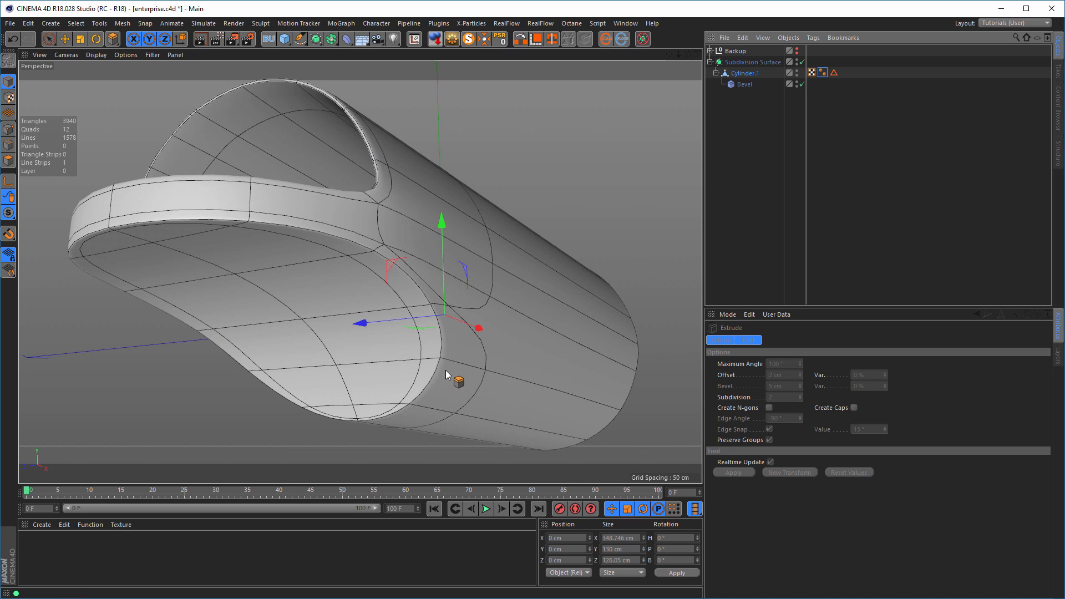
{"action": "left_click_drag", "start_coordinate": [445, 371], "coordinate": [486, 302], "text": "alt"}
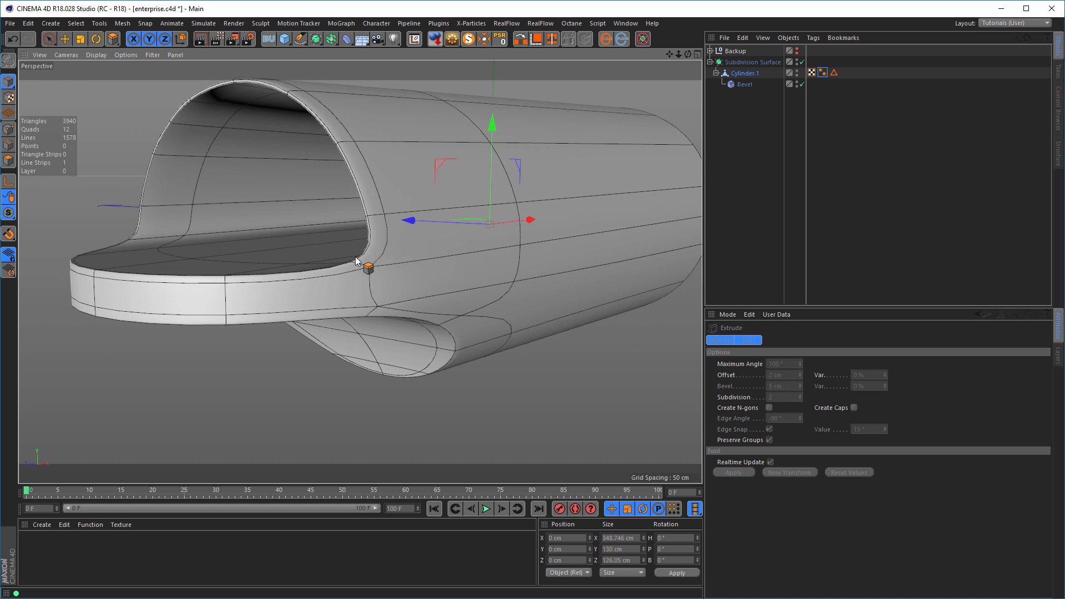
{"action": "right_click_drag", "start_coordinate": [361, 248], "coordinate": [412, 244], "text": "alt"}
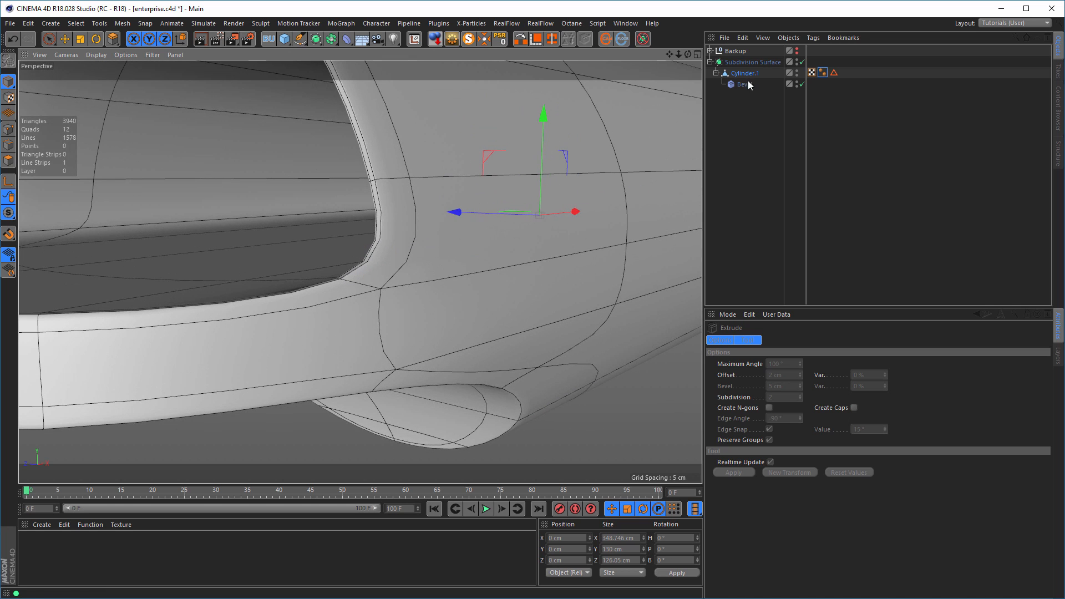
Set the Subdivision Surface's editor subdivision to 3 and check the smoothed hull from the front and below
{"action": "left_click", "coordinate": [751, 62]}
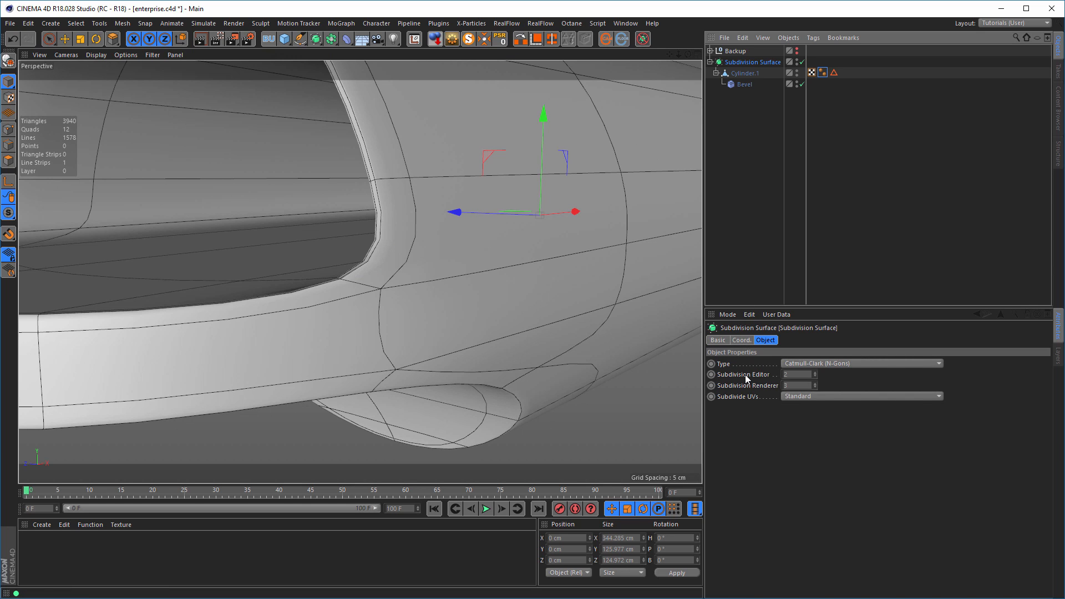
{"action": "left_click", "coordinate": [815, 373]}
{"action": "right_click_drag", "start_coordinate": [489, 299], "coordinate": [409, 332], "text": "alt"}
{"action": "left_click_drag", "start_coordinate": [487, 308], "coordinate": [456, 312], "text": "alt"}
{"action": "middle_click_drag", "start_coordinate": [524, 308], "coordinate": [453, 313], "text": "alt"}
{"action": "left_click_drag", "start_coordinate": [454, 316], "coordinate": [448, 339], "text": "alt"}
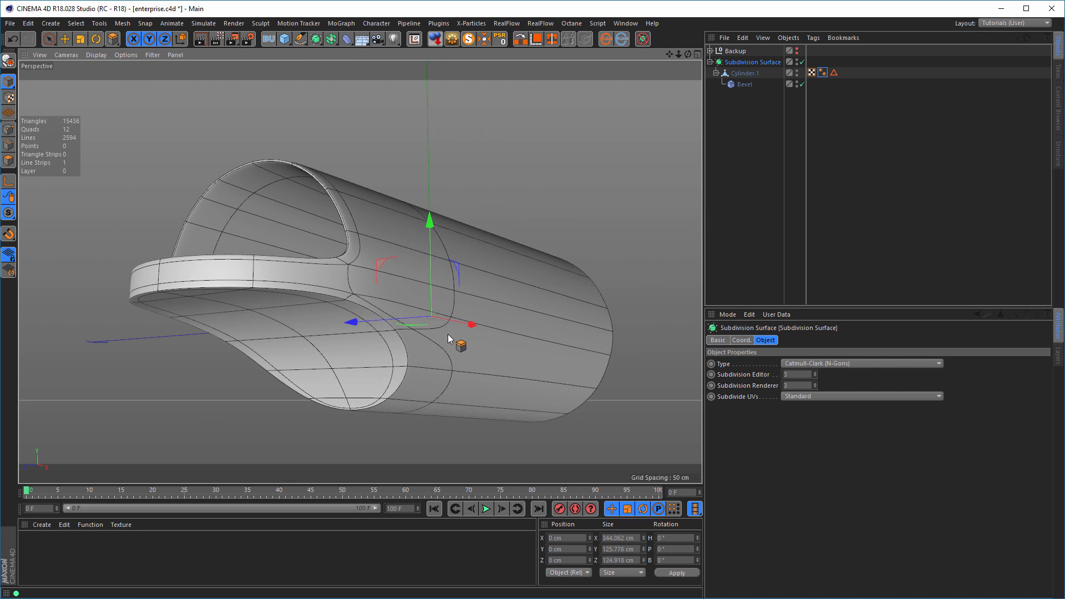
Render the hull in the viewport and compare its front opening with the wooden starship reference image in the Picture Viewer
{"action": "key", "text": "ctrl+r"}
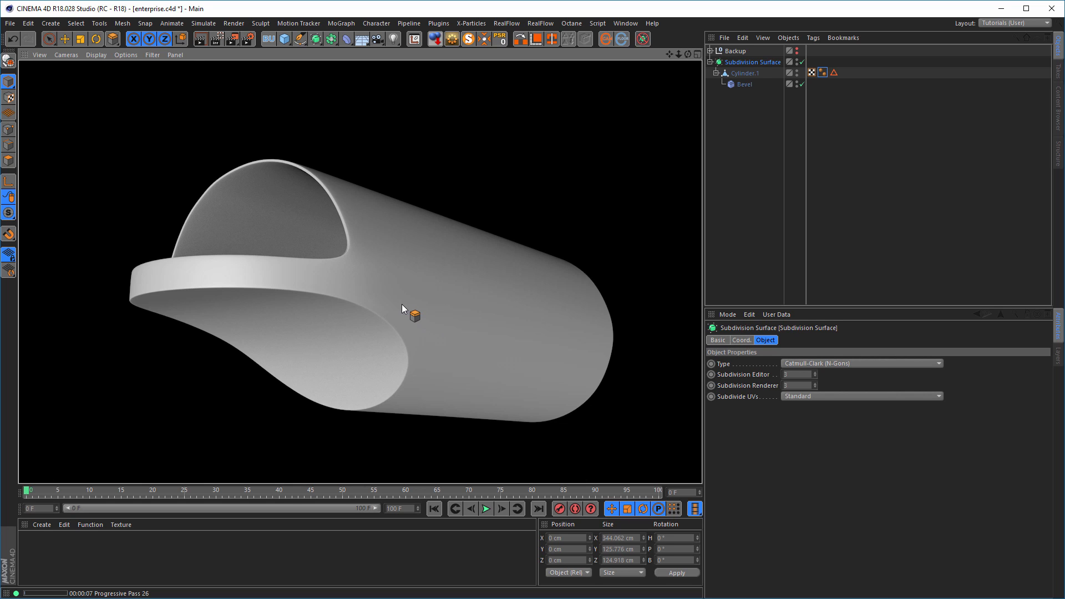
{"action": "left_click_drag", "start_coordinate": [401, 304], "coordinate": [307, 219], "text": "alt"}
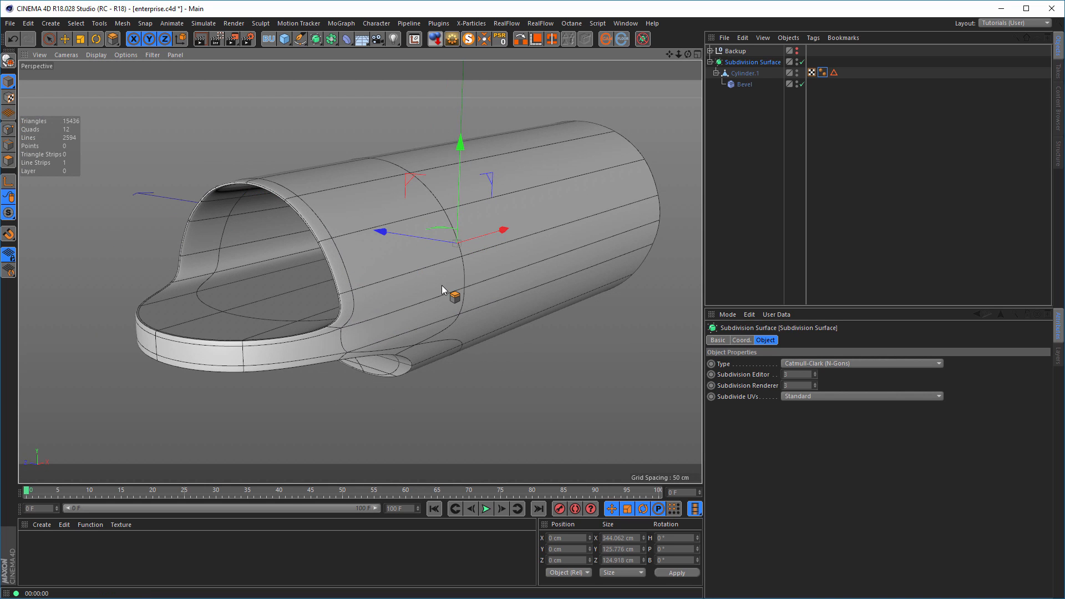
{"action": "key", "text": "alt+Tab"}
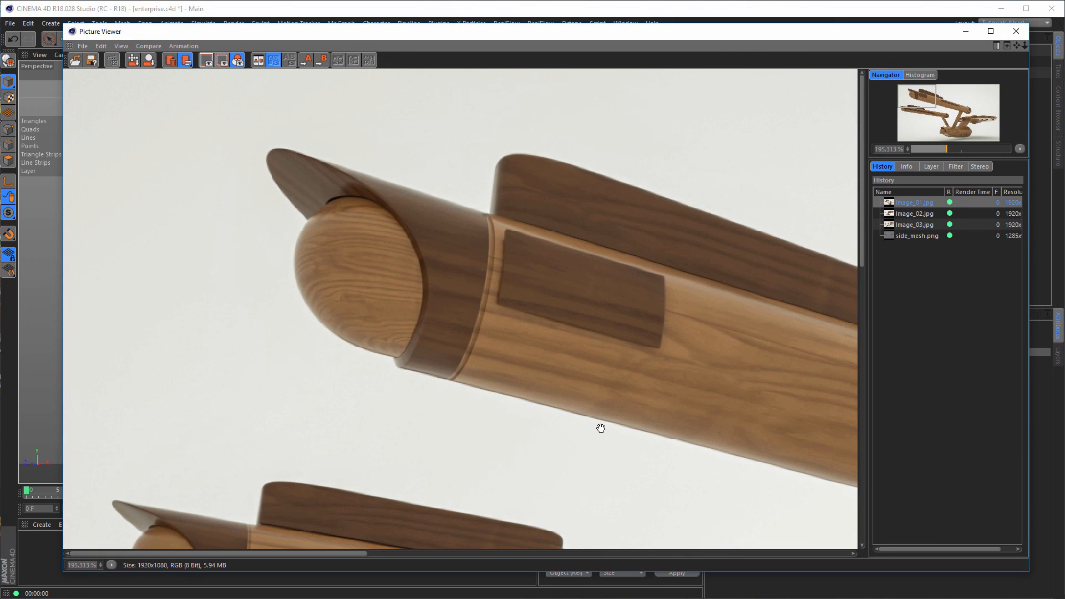
{"action": "scroll", "coordinate": [601, 428], "scroll_direction": "down", "scroll_amount": 3}
{"action": "left_click_drag", "start_coordinate": [587, 431], "coordinate": [476, 314]}
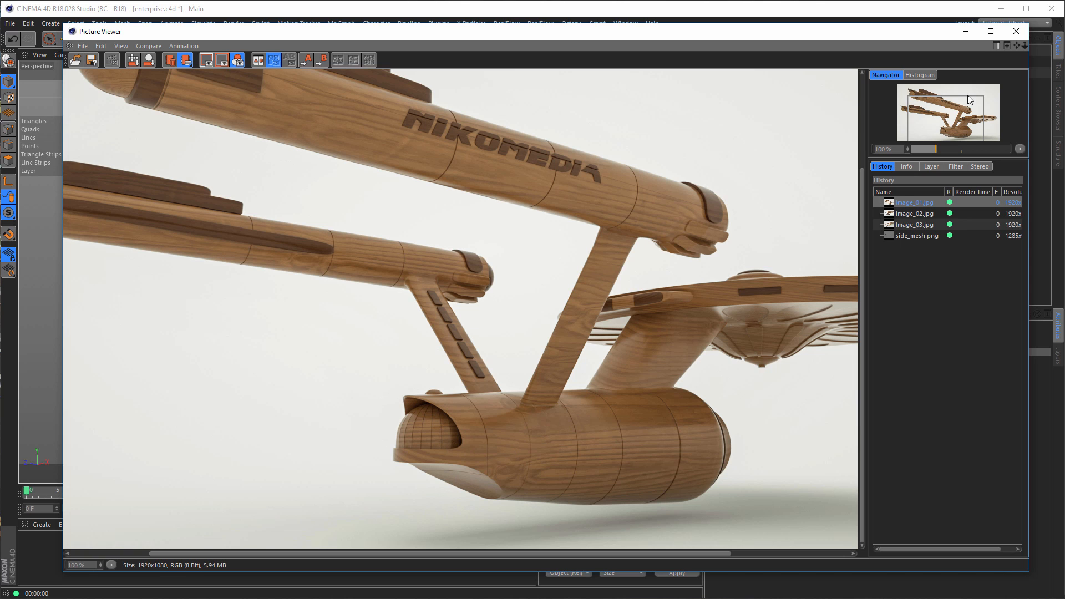
{"action": "left_click", "coordinate": [1016, 35]}
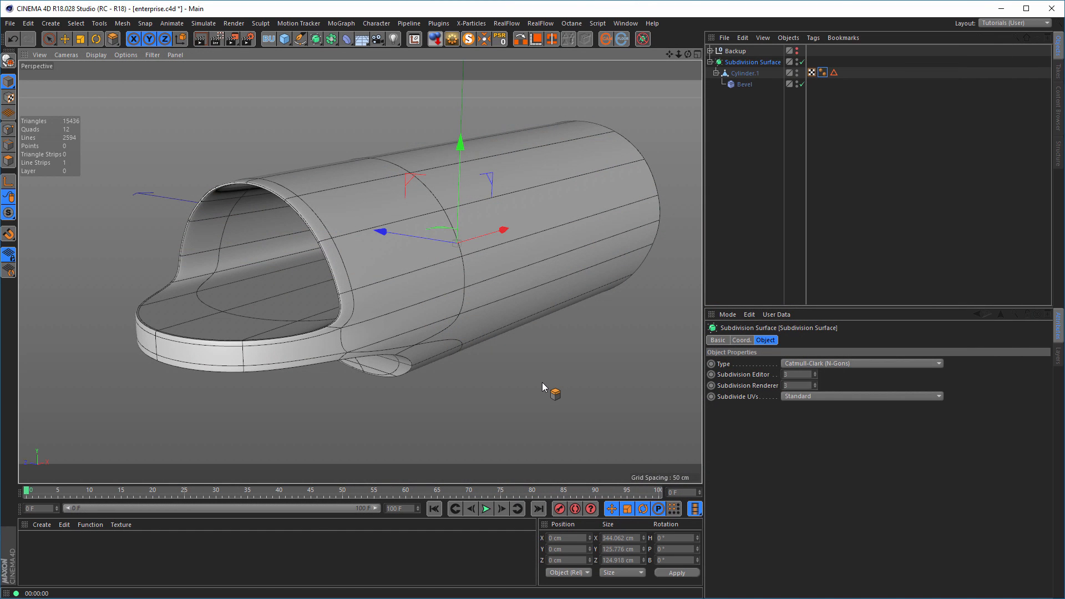
Disable the Subdivision Surface and show the front end of the hull in the Front view
{"action": "left_click", "coordinate": [801, 62]}
{"action": "middle_click", "coordinate": [450, 394]}
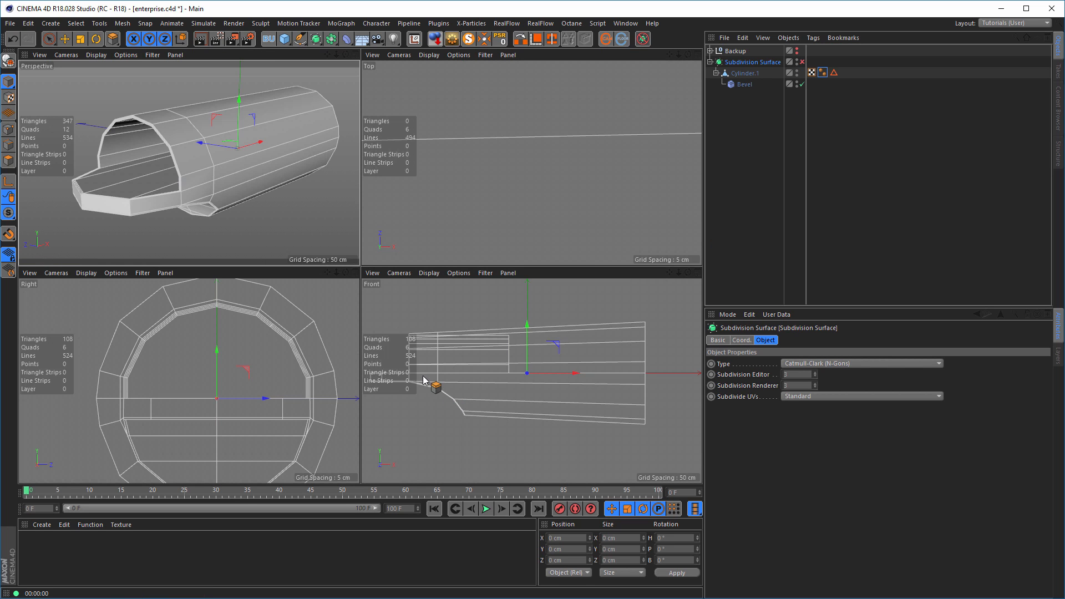
{"action": "middle_click", "coordinate": [427, 387]}
{"action": "middle_click_drag", "start_coordinate": [285, 260], "coordinate": [403, 289], "text": "alt"}
{"action": "right_click_drag", "start_coordinate": [283, 238], "coordinate": [305, 238], "text": "alt"}
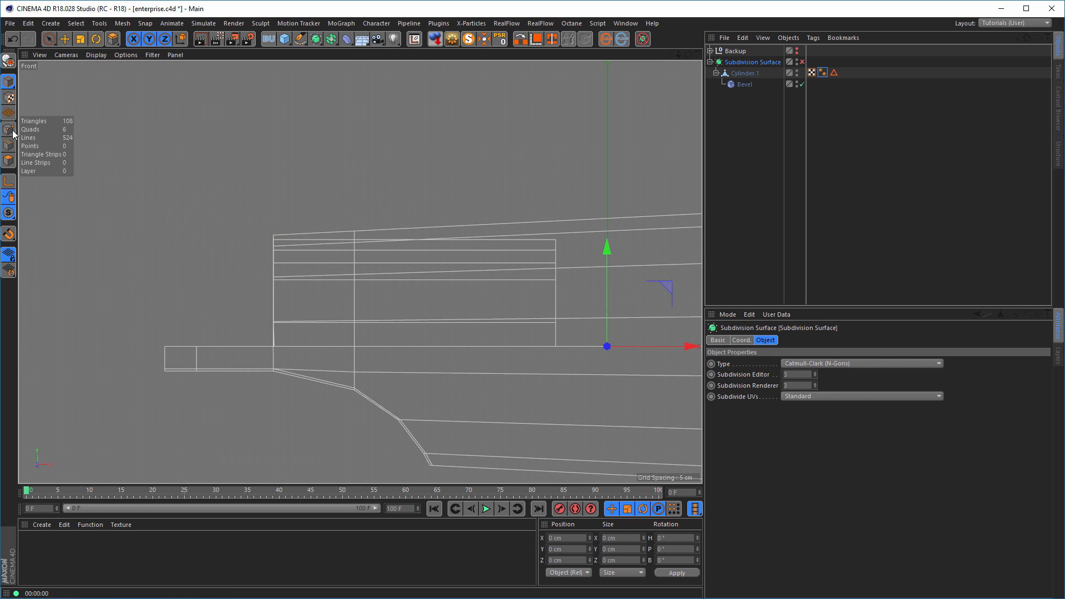
Prepare Cylinder.1 for Rectangle Selection in Point mode and set the Front view's line display to Wireframe
{"action": "left_click_drag", "start_coordinate": [49, 40], "coordinate": [99, 81]}
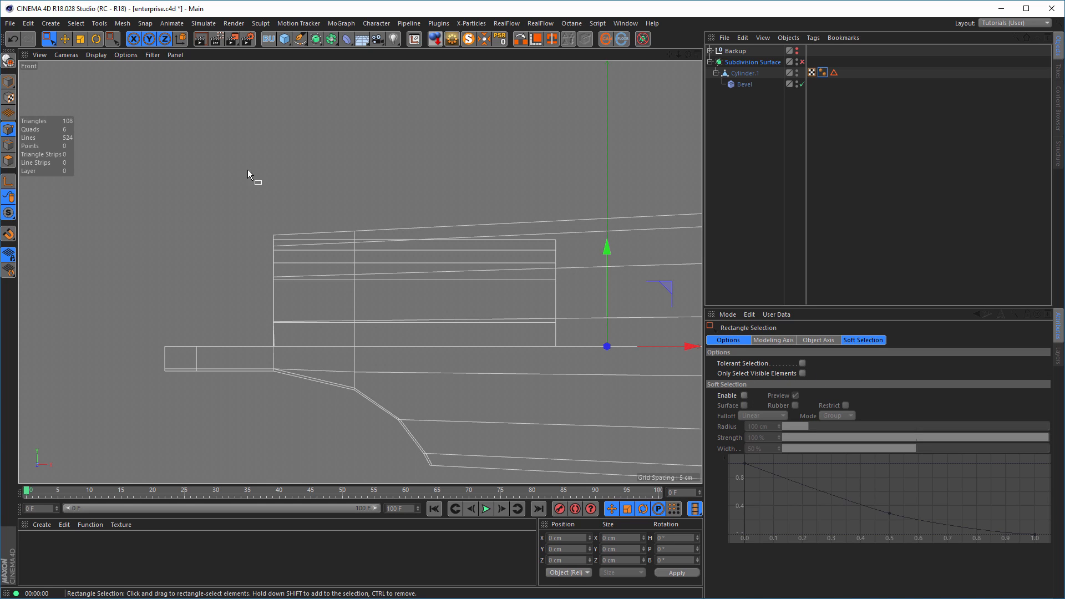
{"action": "left_click", "coordinate": [743, 73]}
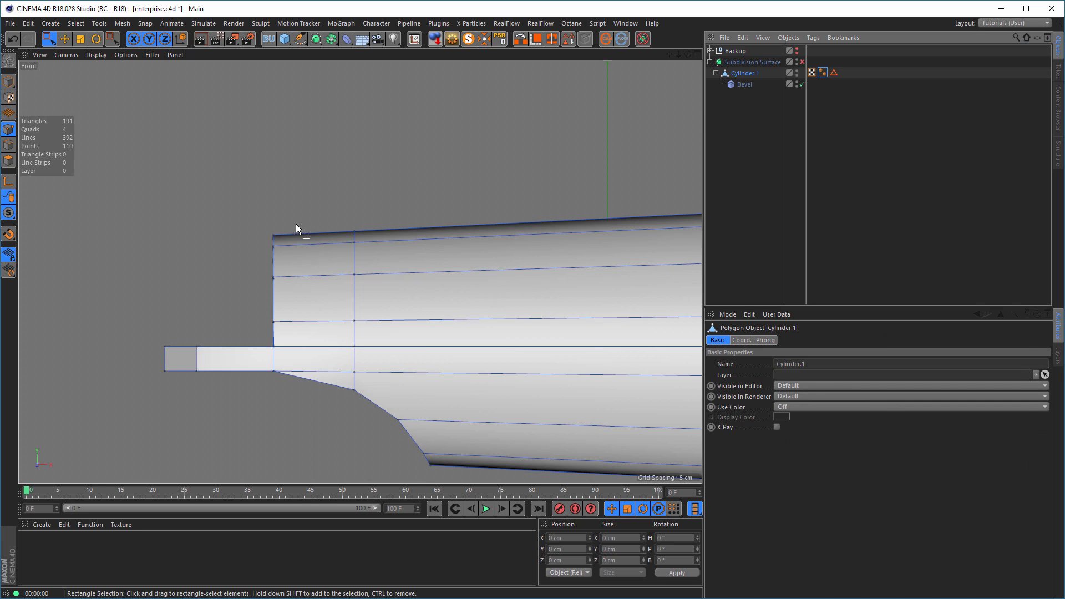
{"action": "scroll", "coordinate": [297, 240], "scroll_direction": "up", "scroll_amount": 2}
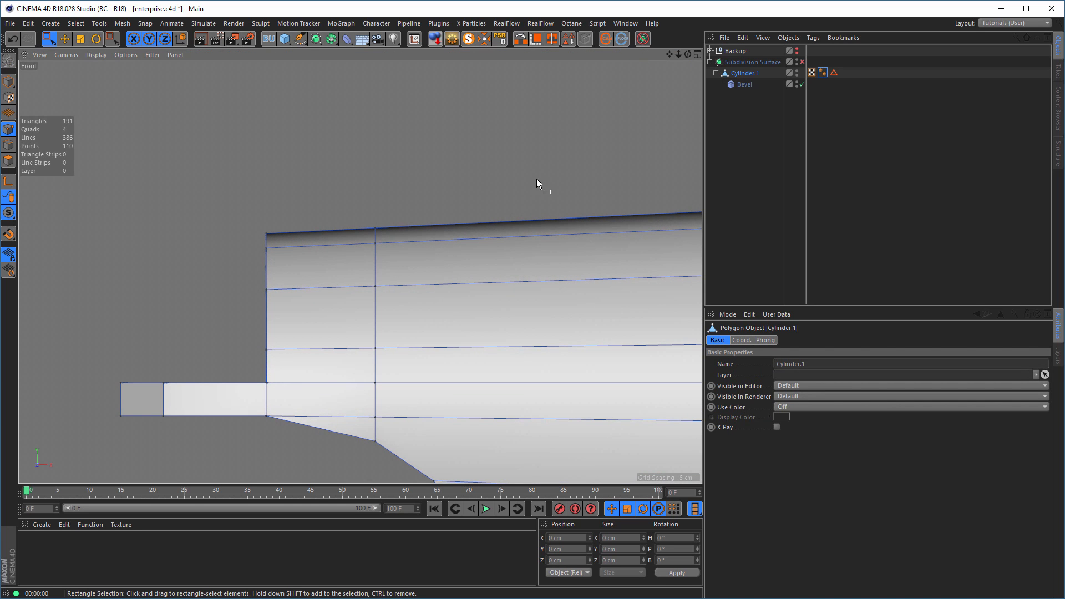
{"action": "left_click", "coordinate": [89, 55]}
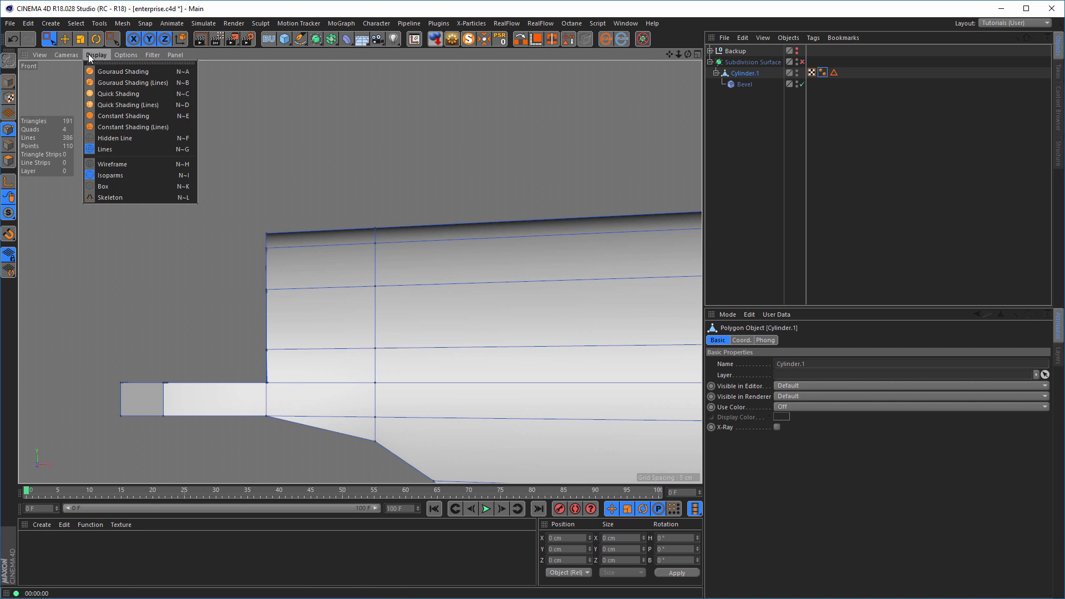
{"action": "left_click", "coordinate": [118, 165]}
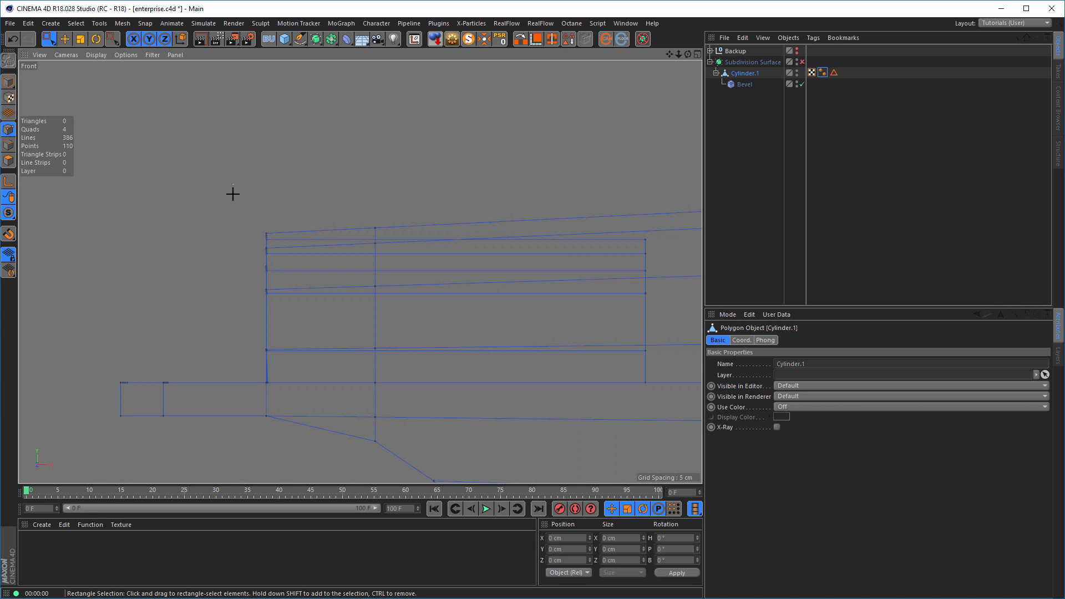
Select the four topmost points of the opening's rim and move them about 50 cm forward along X
{"action": "left_click_drag", "start_coordinate": [233, 184], "coordinate": [272, 241]}
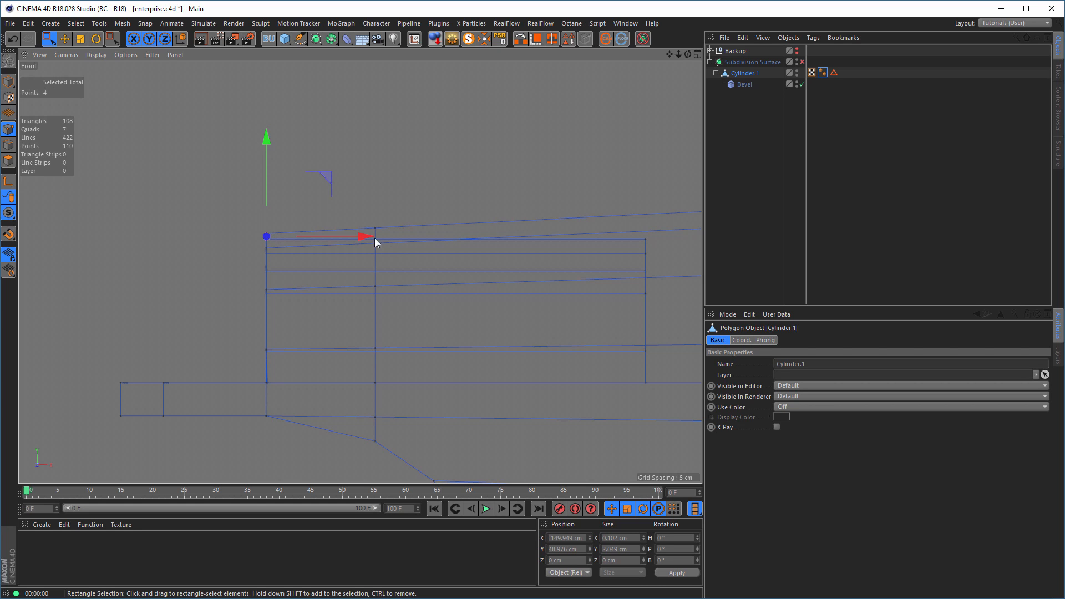
{"action": "left_click_drag", "start_coordinate": [367, 234], "coordinate": [223, 269]}
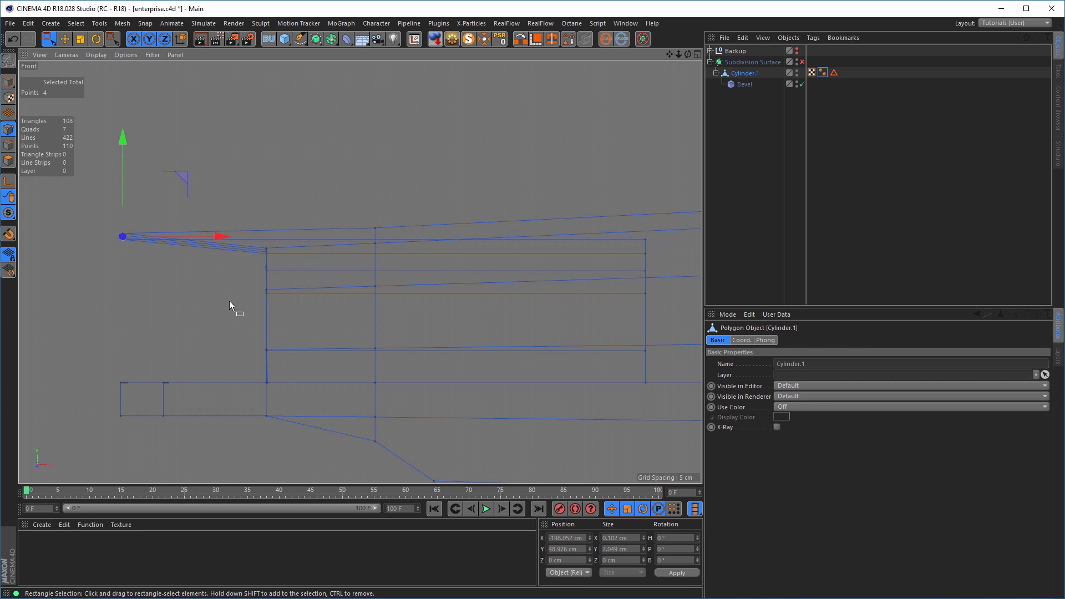
{"action": "mouse_move", "coordinate": [197, 237]}
{"action": "left_mouse_down"}
{"action": "mouse_move", "coordinate": [341, 239]}
{"action": "mouse_move", "coordinate": [215, 240]}
{"action": "left_mouse_up"}
Try moving the eight rim points below the extended tip about 25 cm forward, and check the hull in Perspective view
{"action": "left_click_drag", "start_coordinate": [254, 241], "coordinate": [287, 271]}
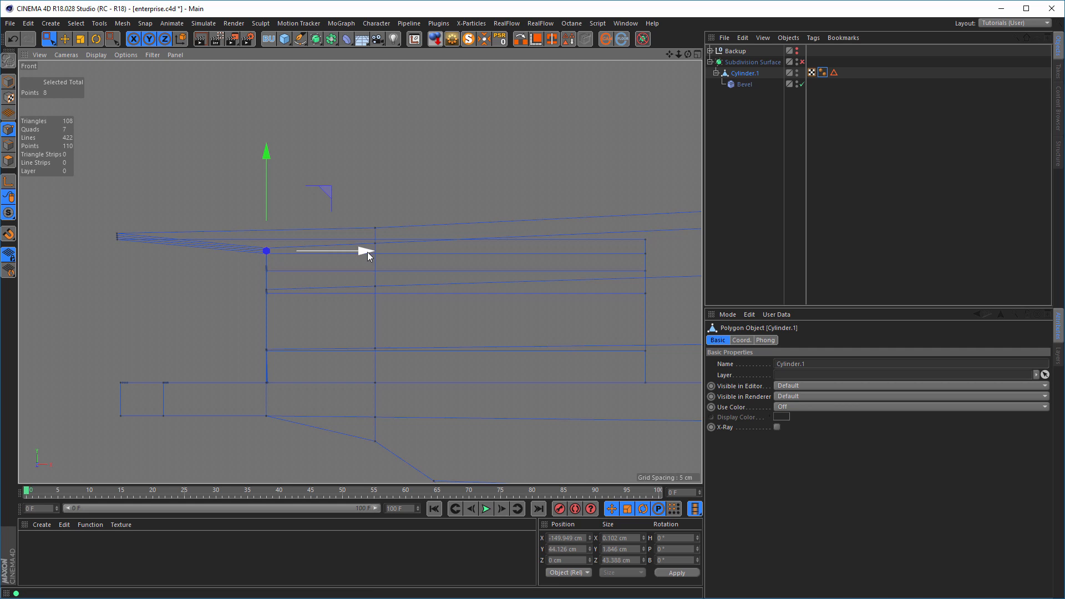
{"action": "left_click_drag", "start_coordinate": [364, 251], "coordinate": [288, 250]}
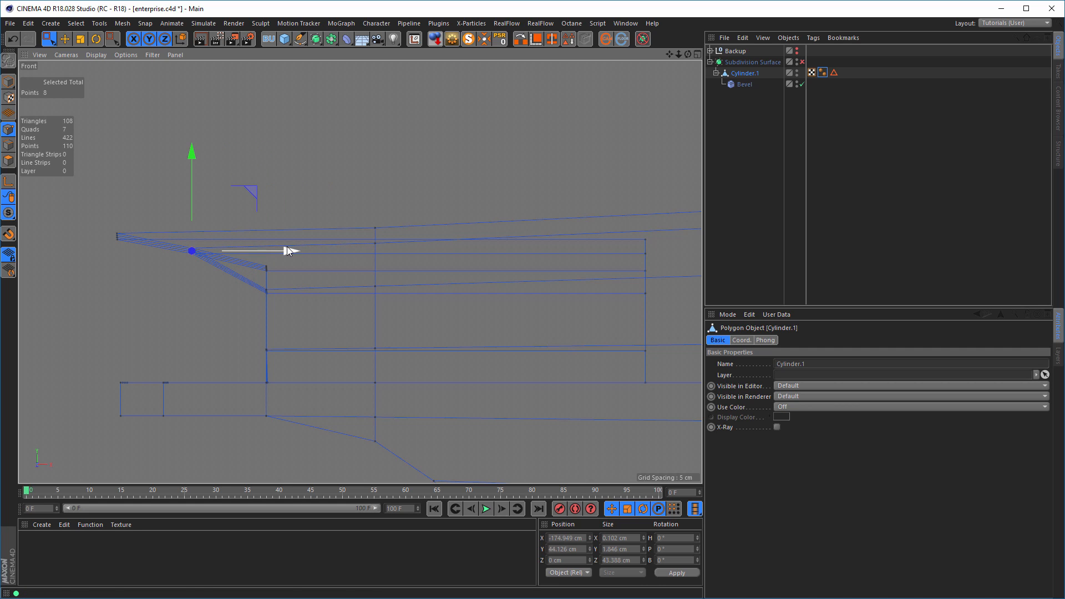
{"action": "key", "text": "ctrl+z"}
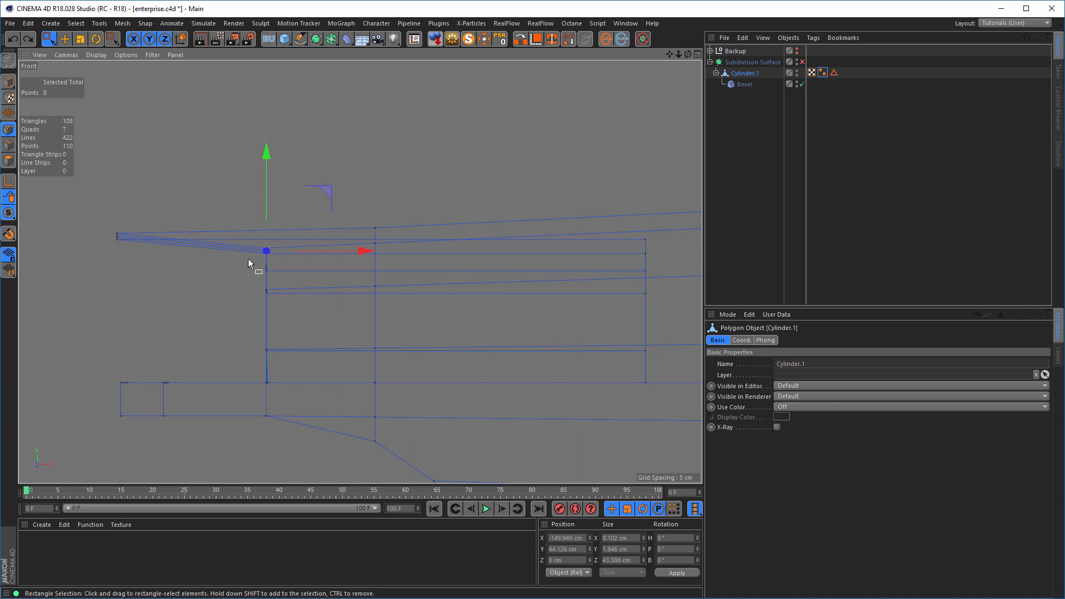
{"action": "middle_click", "coordinate": [248, 258]}
{"action": "middle_click", "coordinate": [211, 228]}
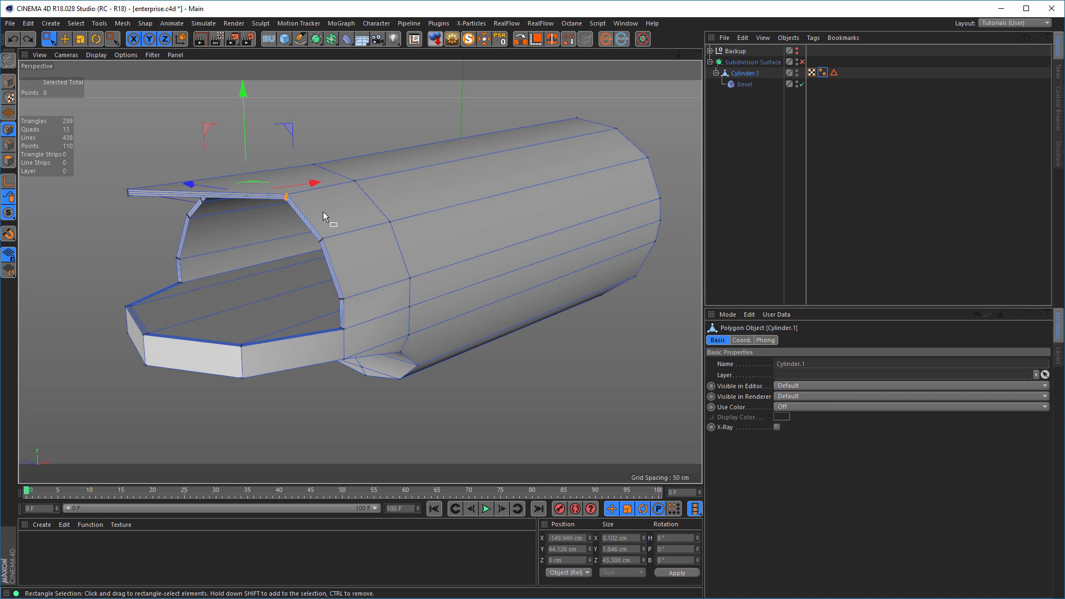
{"action": "mouse_move", "coordinate": [322, 219]}
{"action": "left_mouse_down", "text": "alt"}
{"action": "mouse_move", "coordinate": [310, 289]}
{"action": "mouse_move", "coordinate": [321, 221]}
{"action": "mouse_move", "coordinate": [328, 234]}
{"action": "left_mouse_up", "text": "alt"}
{"action": "middle_click", "coordinate": [344, 253]}
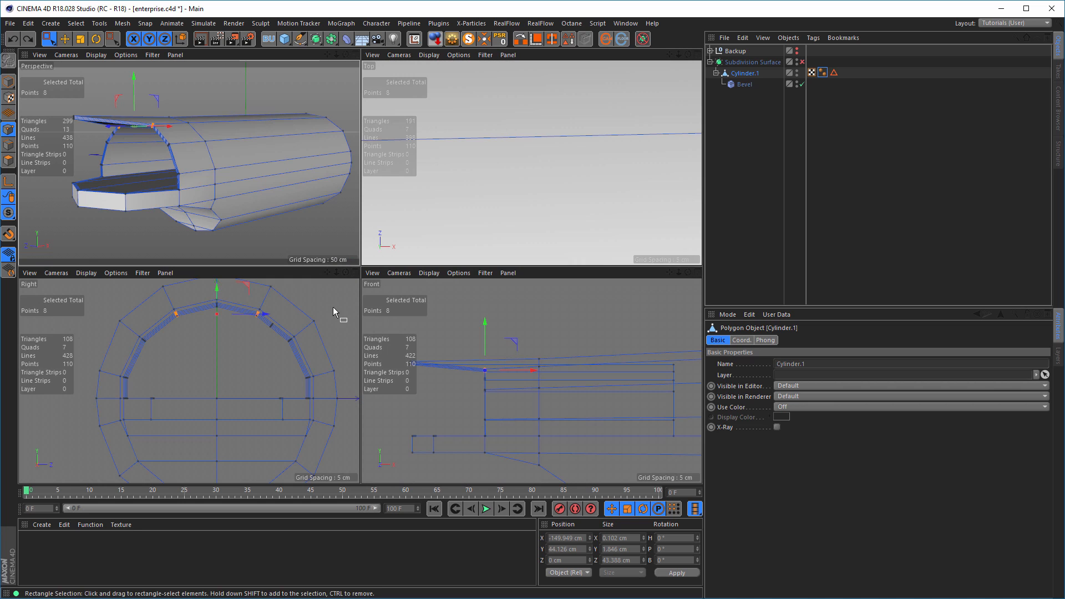
Retry shifting the same eight rim points about 25 cm forward in the Front view and inspect the shape in Perspective
{"action": "middle_click", "coordinate": [428, 305]}
{"action": "left_click_drag", "start_coordinate": [365, 251], "coordinate": [327, 253]}
{"action": "middle_click", "coordinate": [290, 251]}
{"action": "middle_click", "coordinate": [241, 192]}
{"action": "middle_click", "coordinate": [327, 253]}
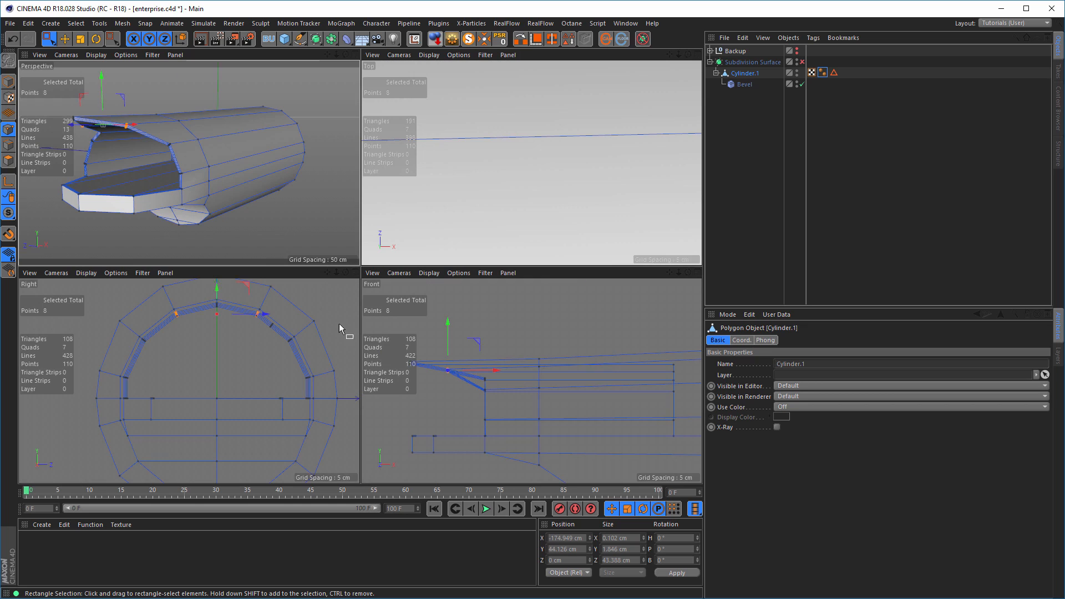
{"action": "middle_click", "coordinate": [404, 329]}
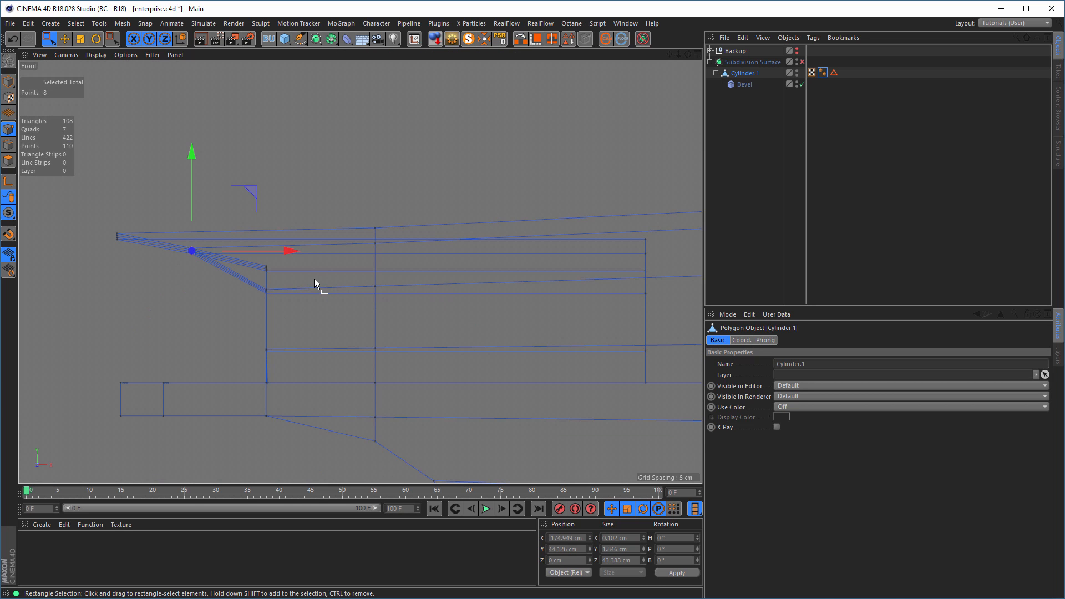
Try moving the next lower row of eight rim points about 10 cm forward along X, then undo the rim point moves
{"action": "left_click_drag", "start_coordinate": [286, 308], "coordinate": [241, 274]}
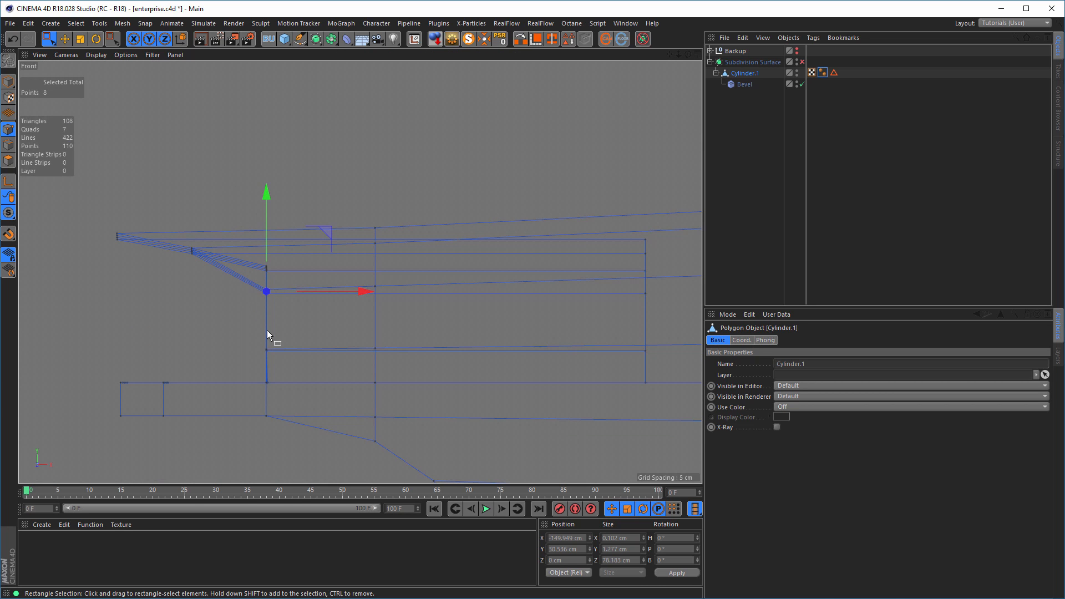
{"action": "left_click_drag", "start_coordinate": [364, 294], "coordinate": [332, 295]}
{"action": "middle_click", "coordinate": [331, 294]}
{"action": "middle_click", "coordinate": [231, 218]}
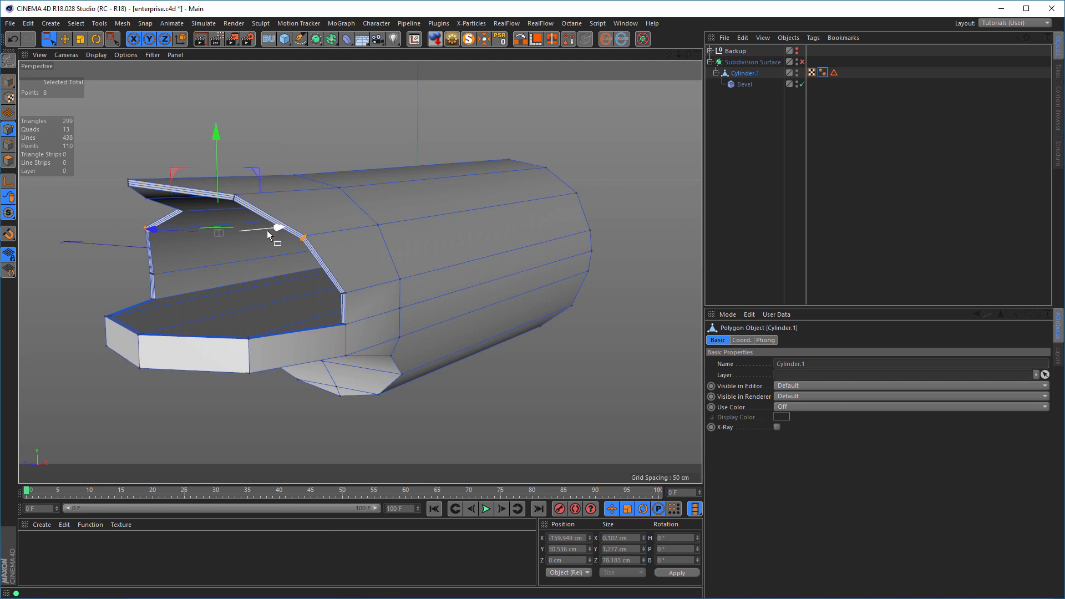
{"action": "left_click_drag", "start_coordinate": [269, 231], "coordinate": [219, 233], "text": "alt"}
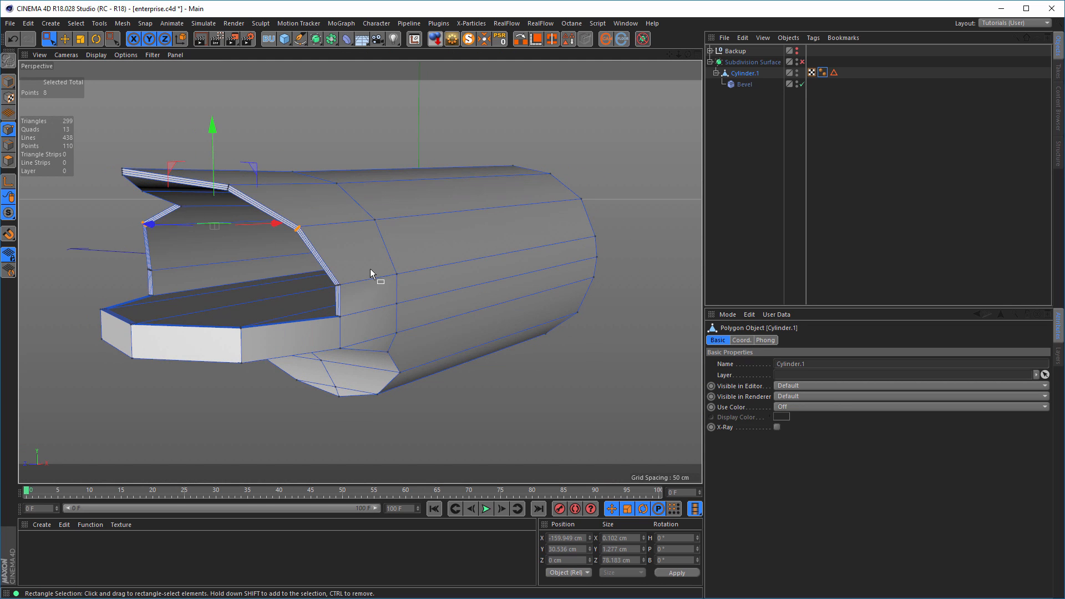
{"action": "key", "text": "ctrl+z"}
{"action": "key", "text": "ctrl+z"}
{"action": "key", "text": "ctrl+z"}
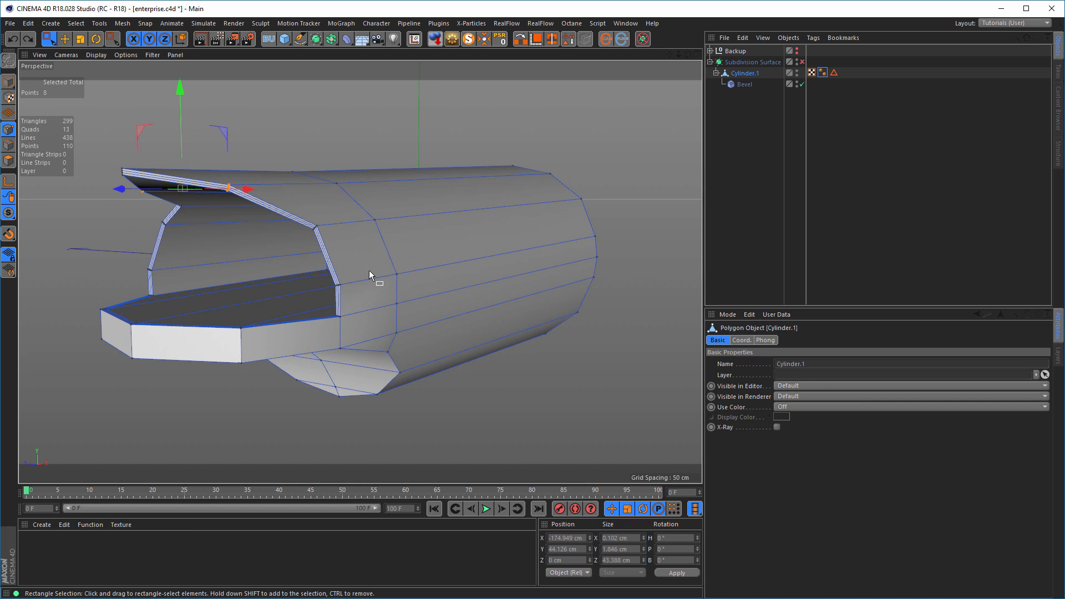
Switch to Edge mode and examine the rim's extra edge and the interior wall edges running back from it
{"action": "mouse_move", "coordinate": [354, 245]}
{"action": "left_mouse_down", "text": "alt"}
{"action": "mouse_move", "coordinate": [236, 203]}
{"action": "mouse_move", "coordinate": [218, 207]}
{"action": "mouse_move", "coordinate": [390, 233]}
{"action": "mouse_move", "coordinate": [423, 199]}
{"action": "mouse_move", "coordinate": [346, 236]}
{"action": "left_mouse_up", "text": "alt"}
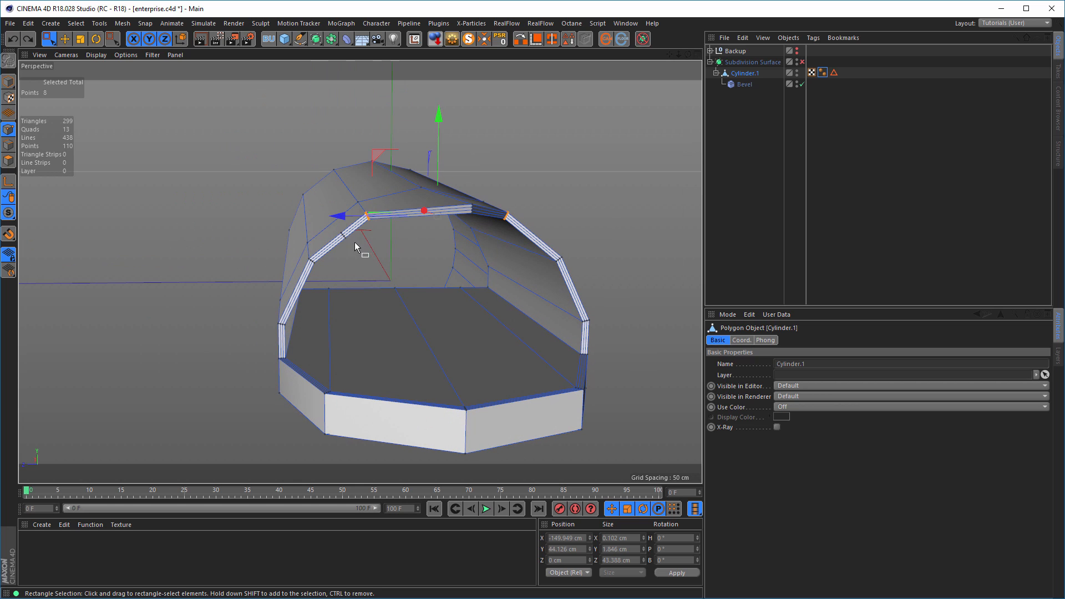
{"action": "scroll", "coordinate": [366, 238], "scroll_direction": "up", "scroll_amount": 4}
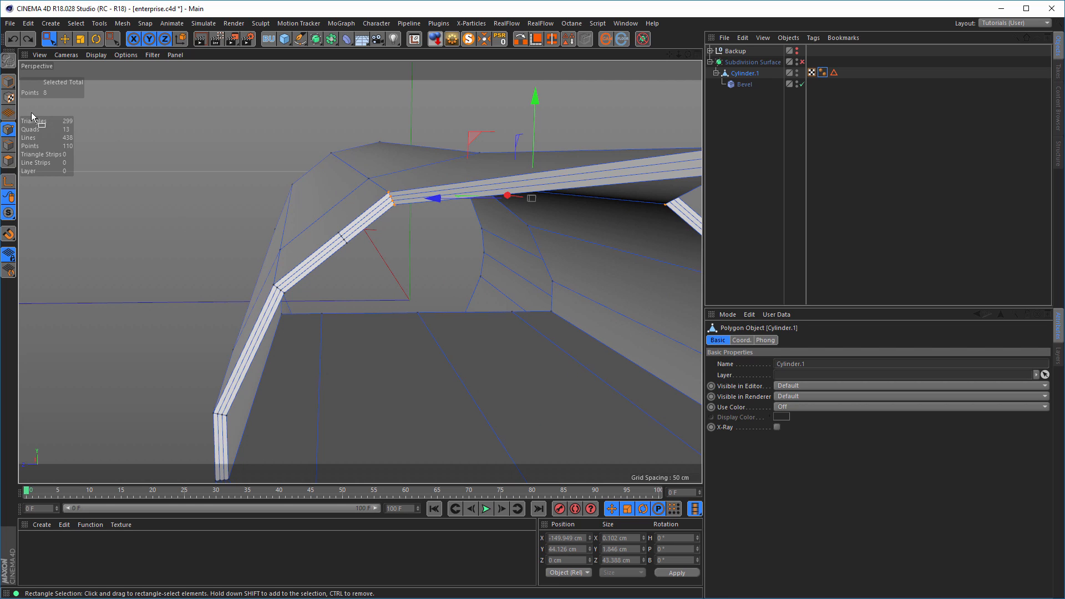
{"action": "left_click", "coordinate": [8, 145]}
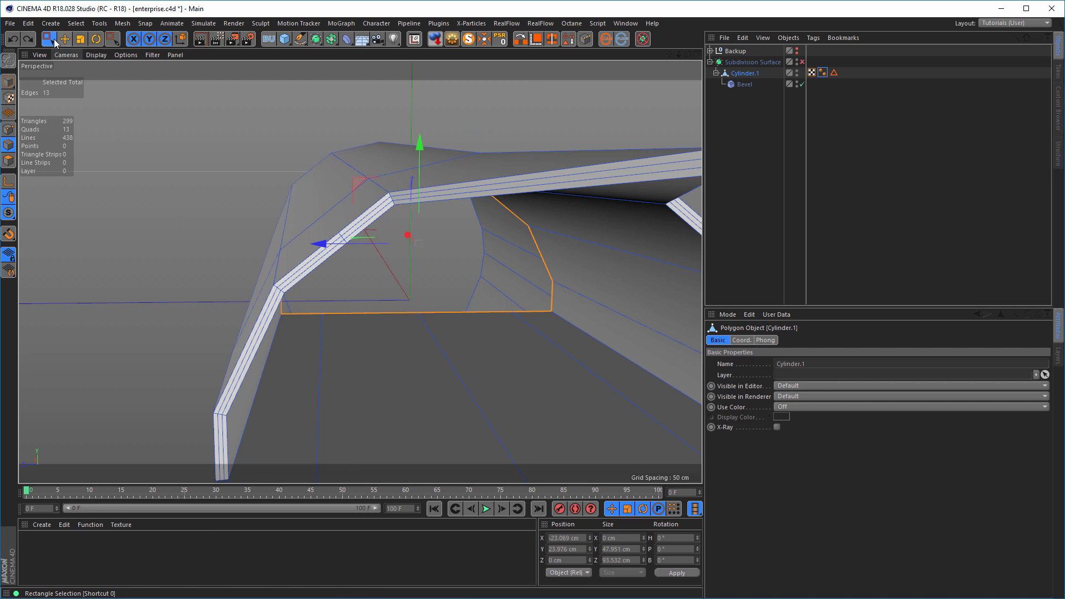
{"action": "right_click_drag", "start_coordinate": [345, 235], "coordinate": [422, 247], "text": "alt"}
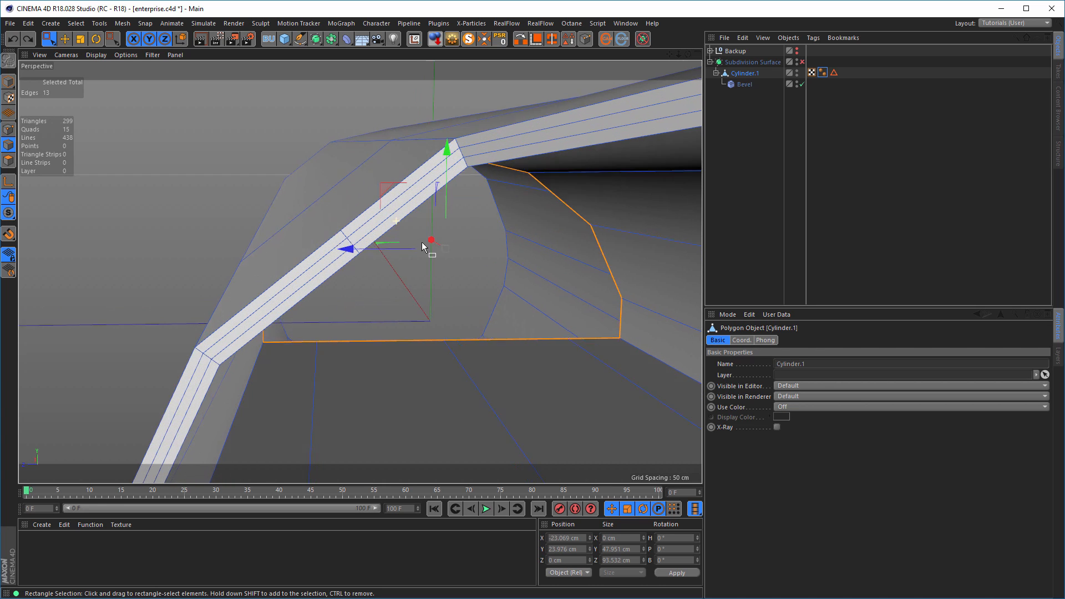
{"action": "left_click_drag", "start_coordinate": [421, 243], "coordinate": [456, 267], "text": "alt"}
{"action": "middle_click_drag", "start_coordinate": [456, 266], "coordinate": [312, 183], "text": "alt"}
{"action": "left_click_drag", "start_coordinate": [421, 250], "coordinate": [452, 263], "text": "alt"}
{"action": "middle_click_drag", "start_coordinate": [273, 235], "coordinate": [209, 178], "text": "alt"}
{"action": "right_click_drag", "start_coordinate": [361, 271], "coordinate": [240, 234], "text": "alt"}
{"action": "middle_click_drag", "start_coordinate": [240, 234], "coordinate": [282, 247], "text": "alt"}
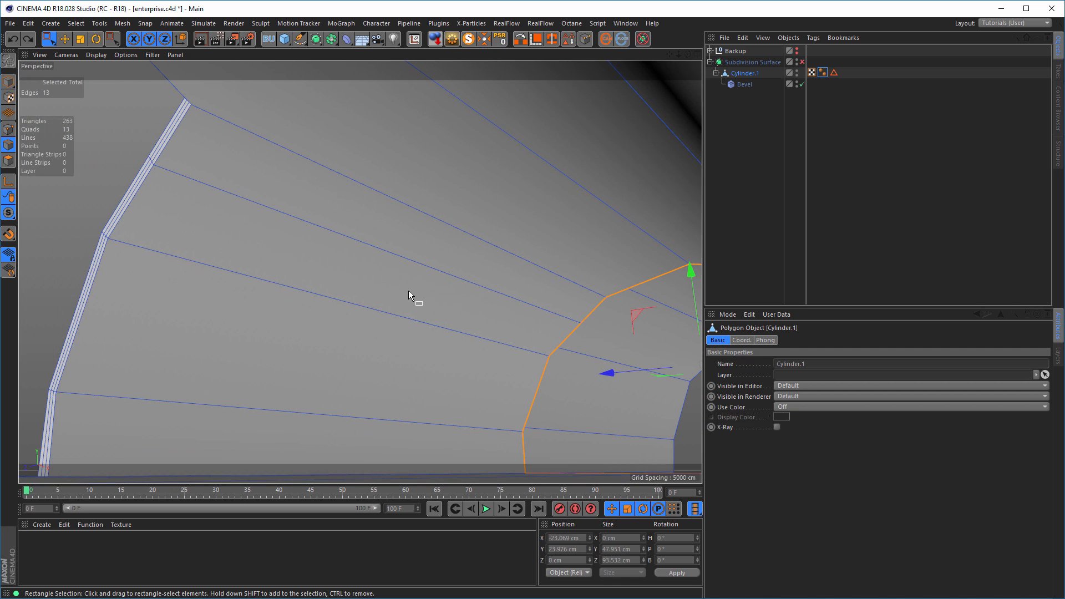
Use Path Selection to select the interior wall edge leading to the rim's mid-segment point and continue across the rim's thickness
{"action": "key", "text": "u"}
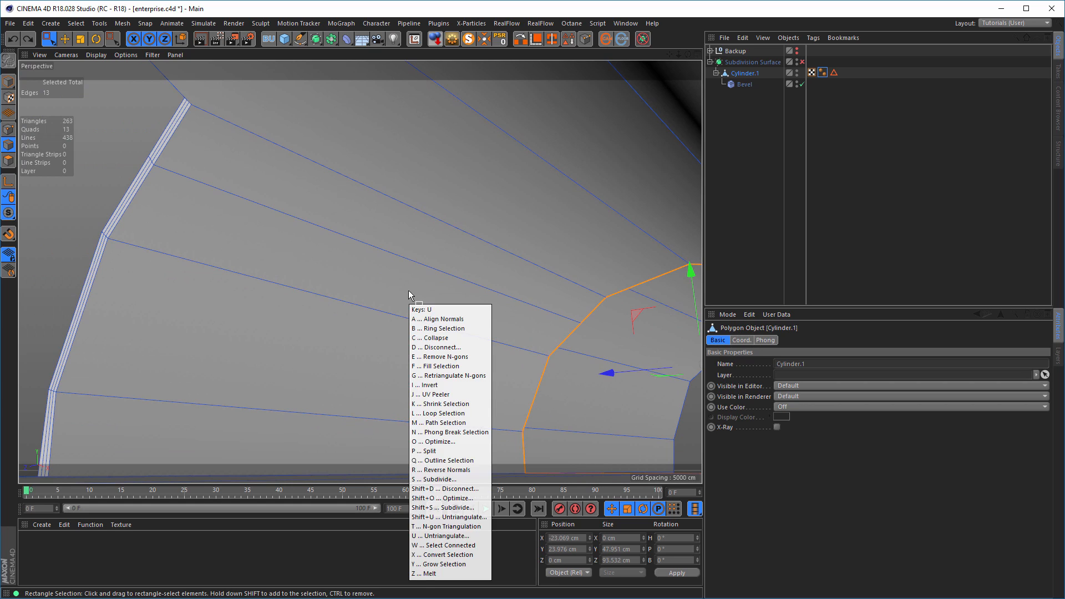
{"action": "key", "text": "m"}
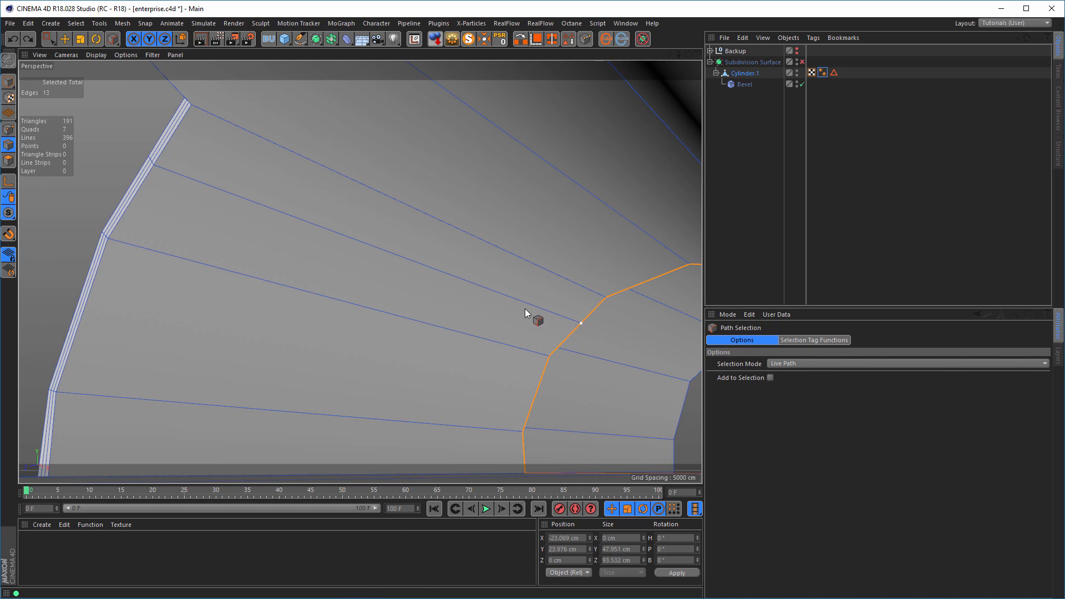
{"action": "left_click_drag", "start_coordinate": [506, 303], "coordinate": [161, 176]}
{"action": "scroll", "coordinate": [163, 191], "scroll_direction": "up", "scroll_amount": 10}
{"action": "middle_click_drag", "start_coordinate": [134, 164], "coordinate": [327, 274], "text": "alt"}
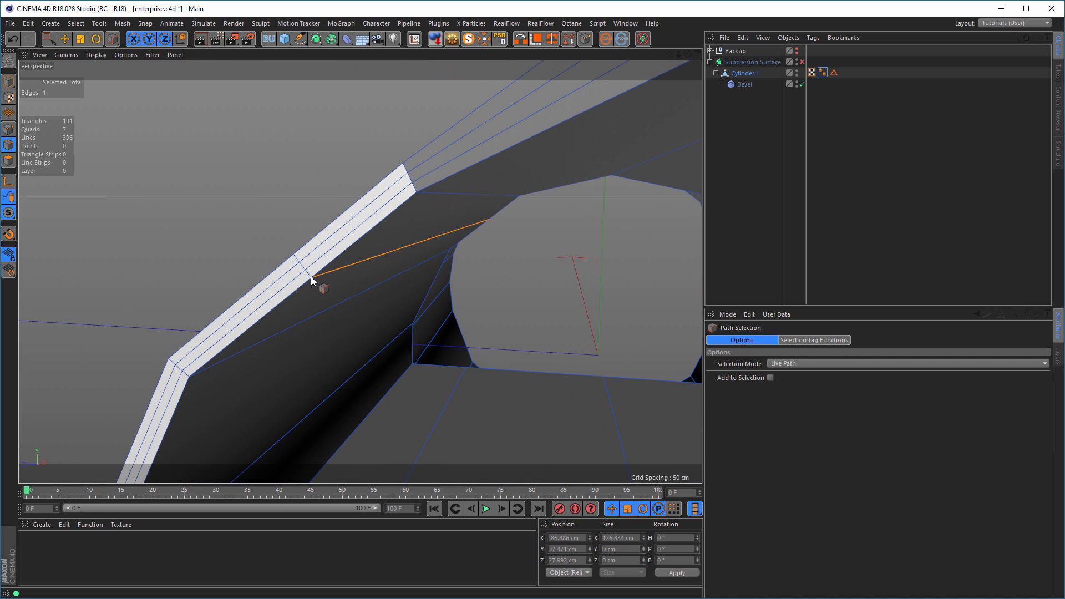
{"action": "mouse_move", "coordinate": [311, 283]}
{"action": "left_mouse_down", "text": "alt"}
{"action": "mouse_move", "coordinate": [243, 256]}
{"action": "mouse_move", "coordinate": [308, 279]}
{"action": "mouse_move", "coordinate": [315, 298]}
{"action": "left_mouse_up", "text": "alt"}
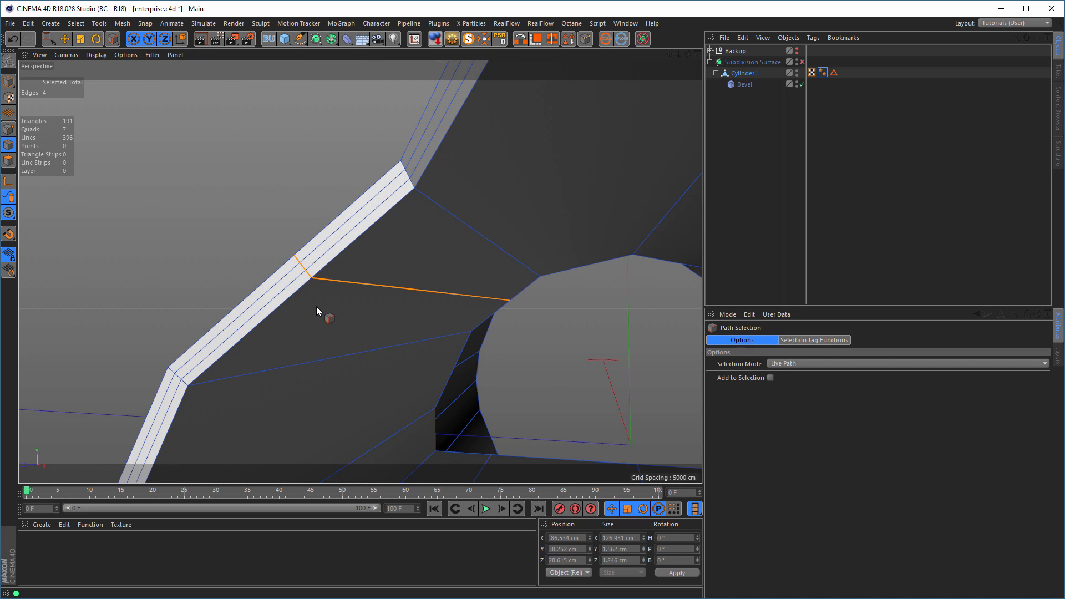
Remove the selected edge path that crosses the rim and the adjoining inner face
{"action": "right_click", "coordinate": [316, 306]}
{"action": "key", "text": "Delete"}
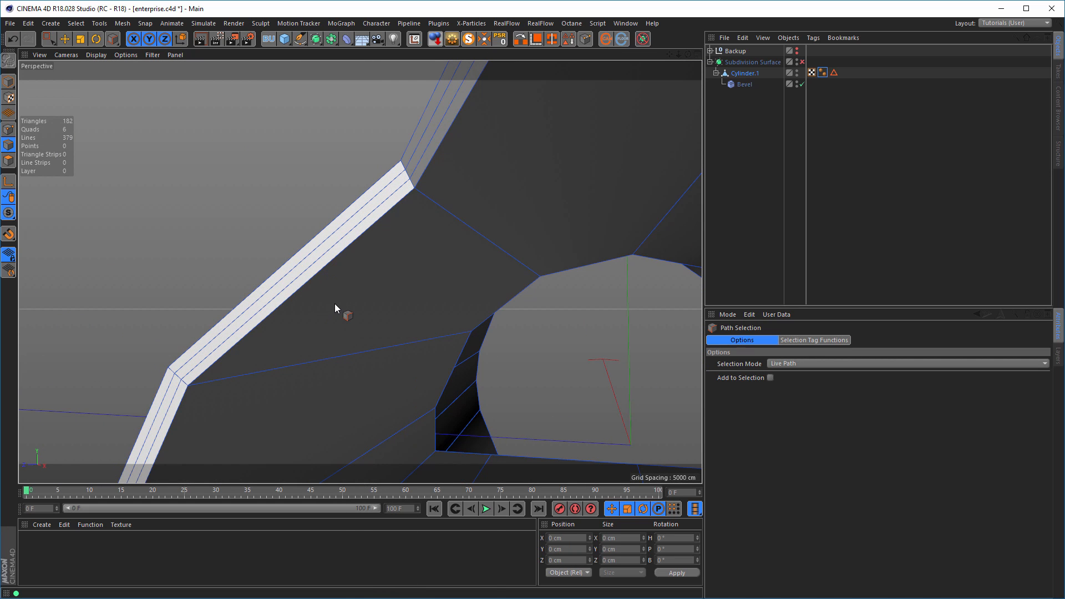
{"action": "right_click", "coordinate": [335, 304]}
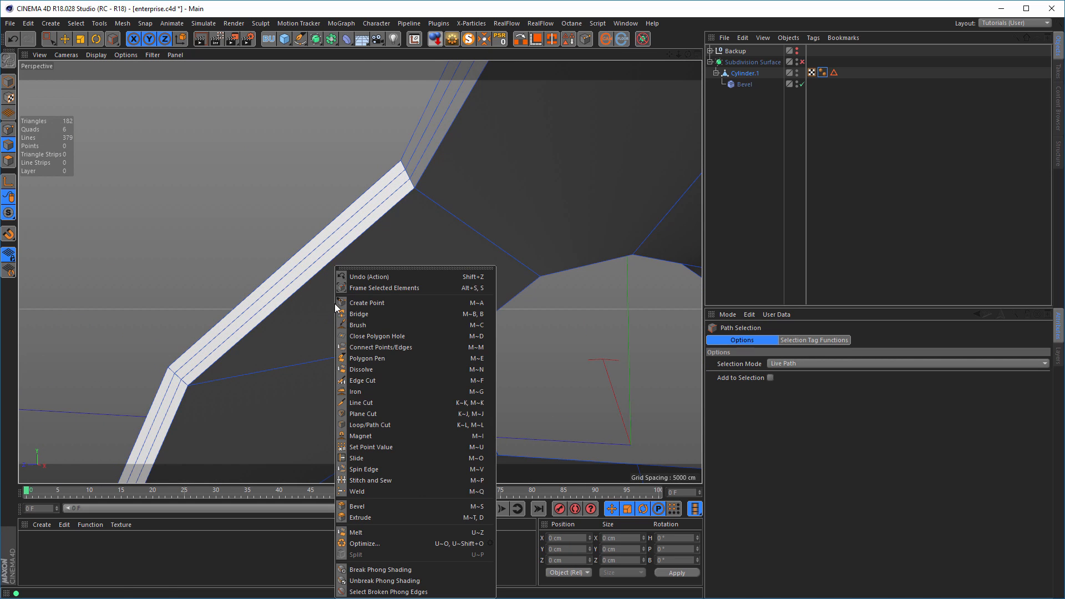
{"action": "left_click", "coordinate": [168, 236]}
In the front view, select the points at the rim's upper corner and move them outward to X -174.949 cm
{"action": "left_click_drag", "start_coordinate": [190, 255], "coordinate": [374, 337], "text": "alt"}
{"action": "middle_click", "coordinate": [373, 337]}
{"action": "middle_click", "coordinate": [391, 357]}
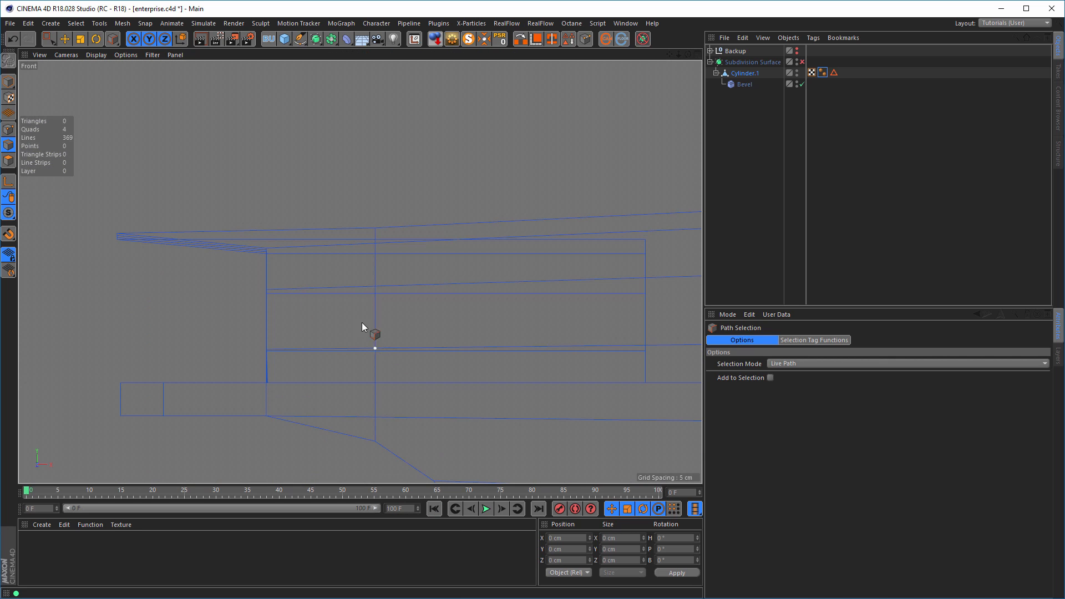
{"action": "left_click", "coordinate": [47, 41]}
{"action": "left_click", "coordinate": [8, 129]}
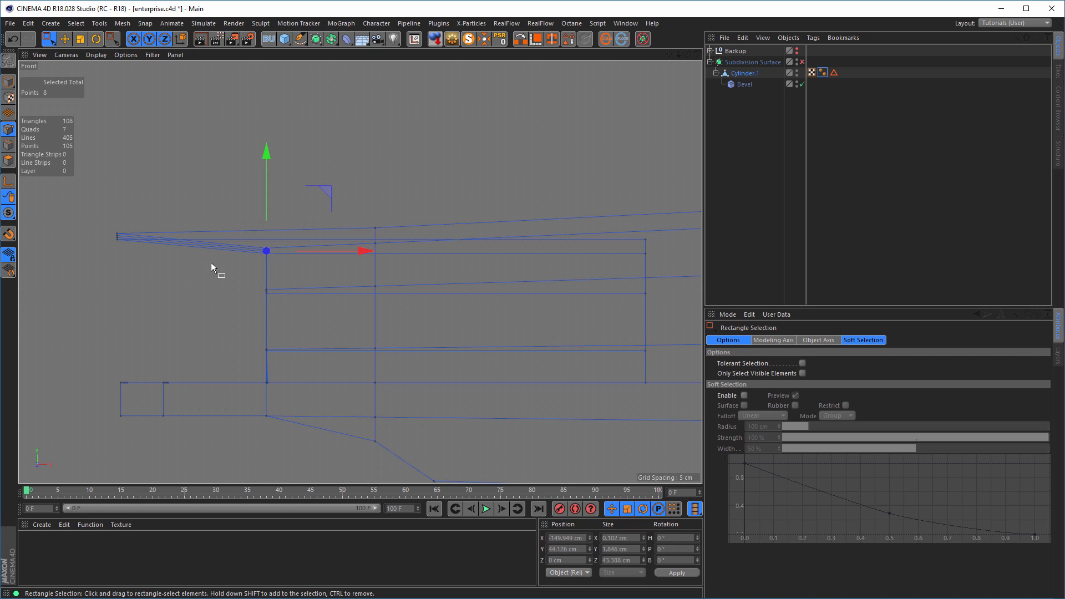
{"action": "left_click_drag", "start_coordinate": [231, 261], "coordinate": [289, 249]}
{"action": "left_click_drag", "start_coordinate": [365, 251], "coordinate": [289, 249]}
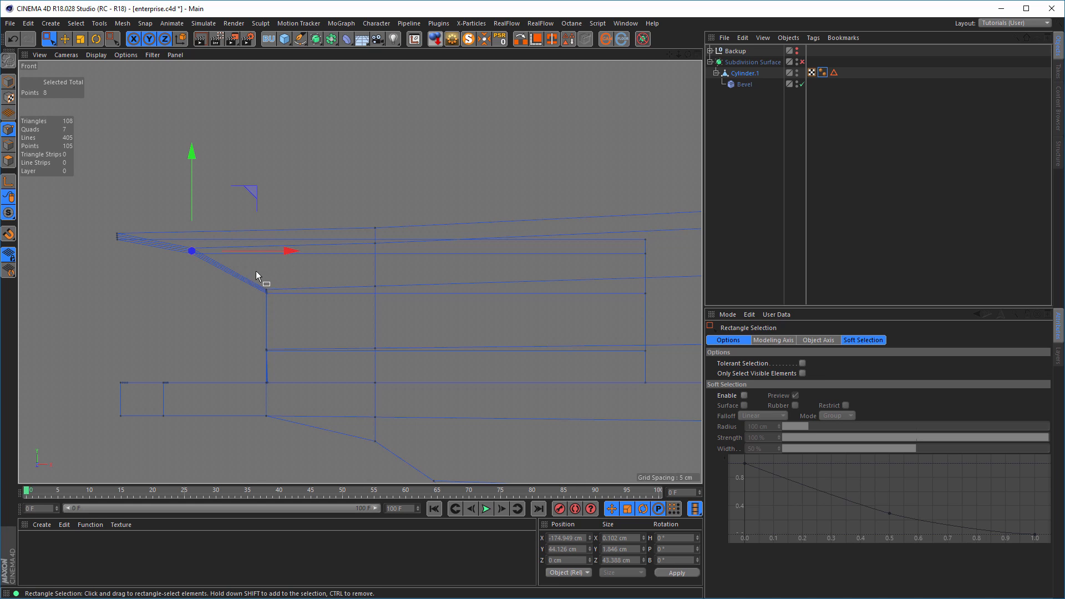
Move the next lower row of rim points to X -159.949 cm and the upper-corner points to X -179.949 cm
{"action": "left_click_drag", "start_coordinate": [257, 288], "coordinate": [282, 313]}
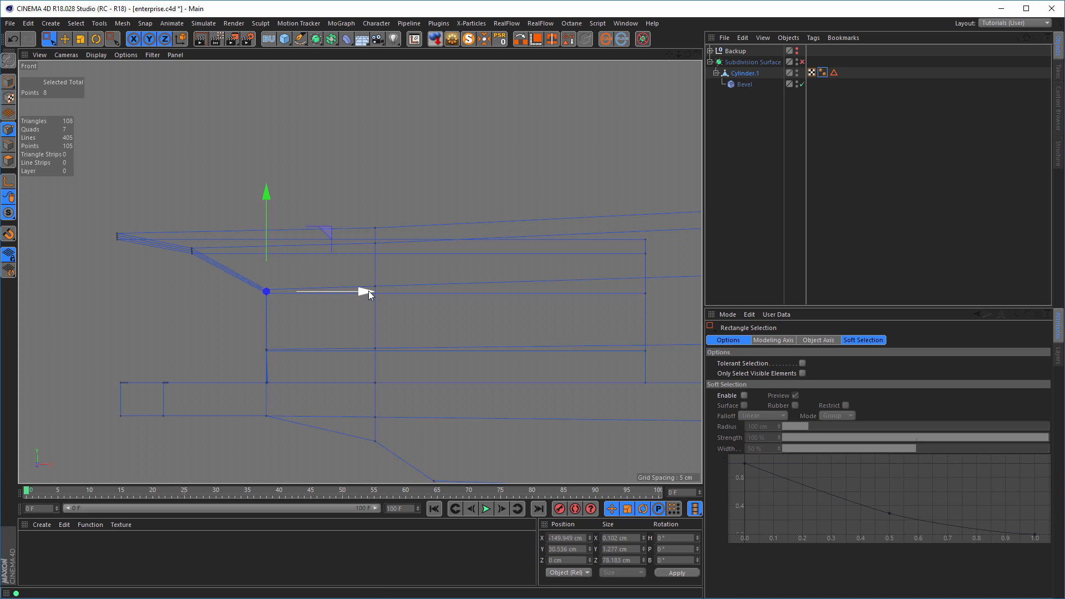
{"action": "left_click_drag", "start_coordinate": [369, 291], "coordinate": [338, 294]}
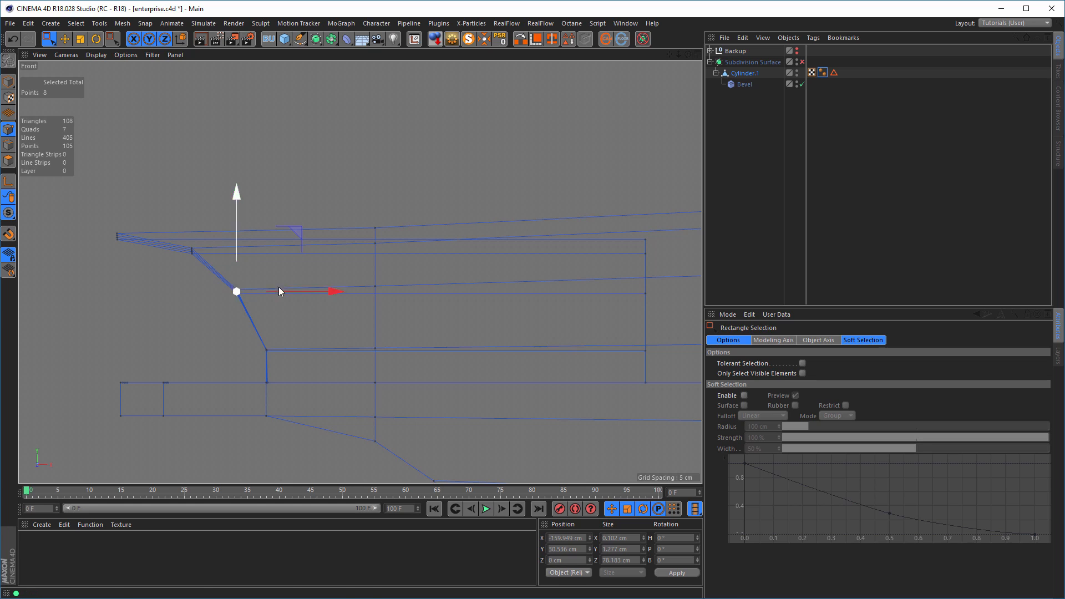
{"action": "left_click_drag", "start_coordinate": [174, 264], "coordinate": [207, 244]}
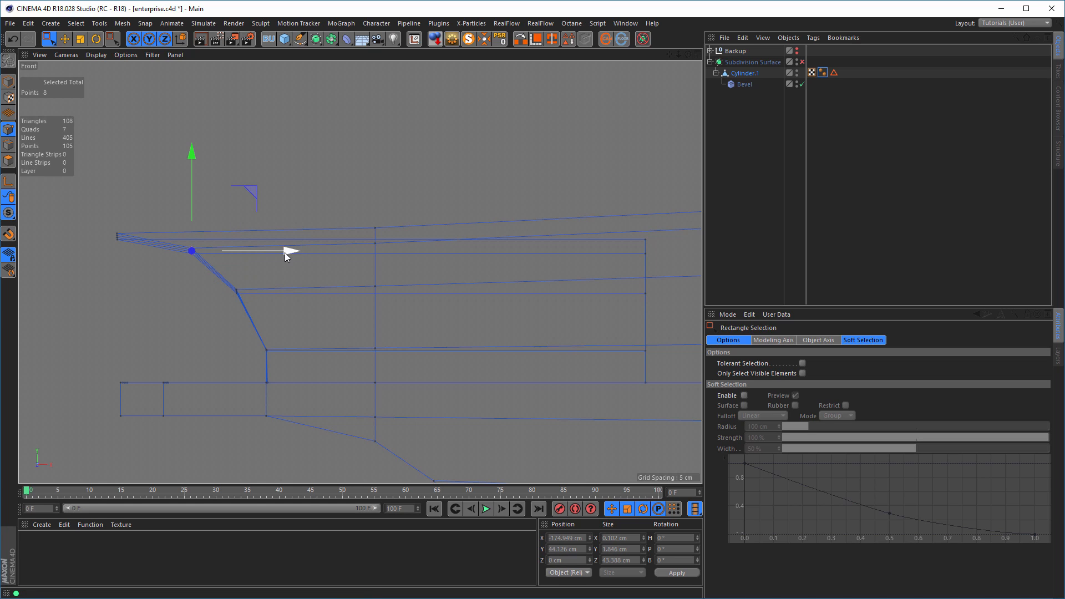
{"action": "left_click_drag", "start_coordinate": [285, 251], "coordinate": [267, 252]}
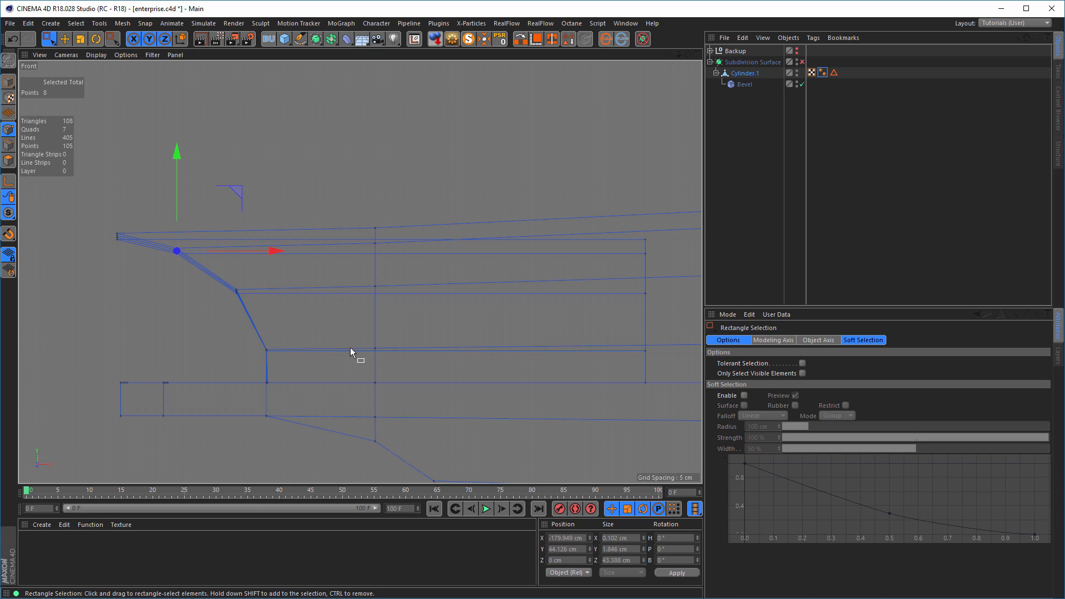
Enable the Subdivision Surface and inspect the reshaped rim from several angles in the perspective view
{"action": "middle_click", "coordinate": [351, 347]}
{"action": "middle_click", "coordinate": [219, 214]}
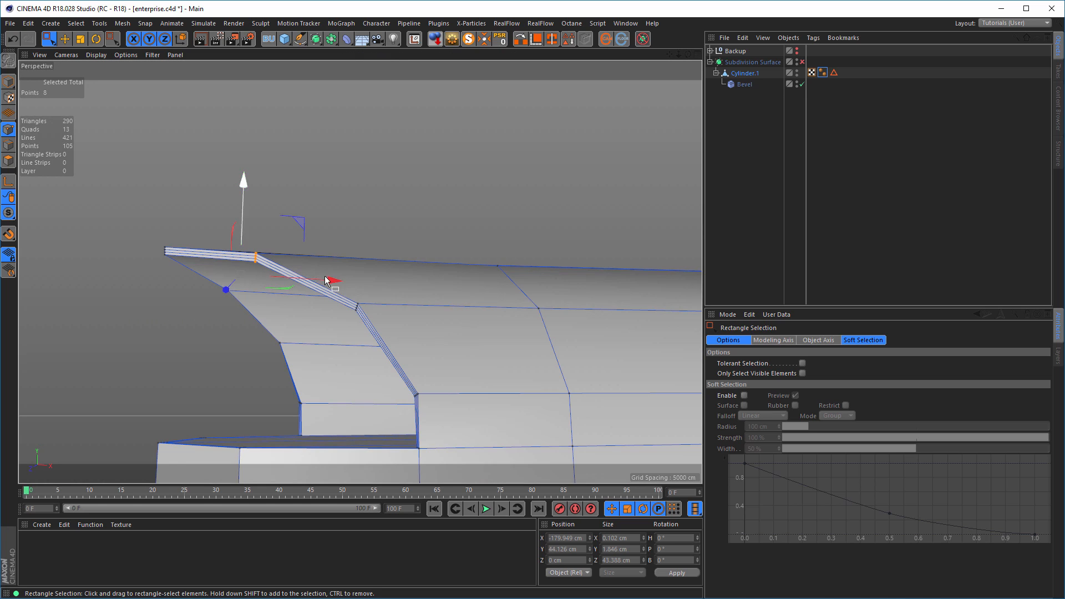
{"action": "right_click_drag", "start_coordinate": [341, 299], "coordinate": [334, 294], "text": "alt"}
{"action": "left_click_drag", "start_coordinate": [334, 294], "coordinate": [320, 286], "text": "alt"}
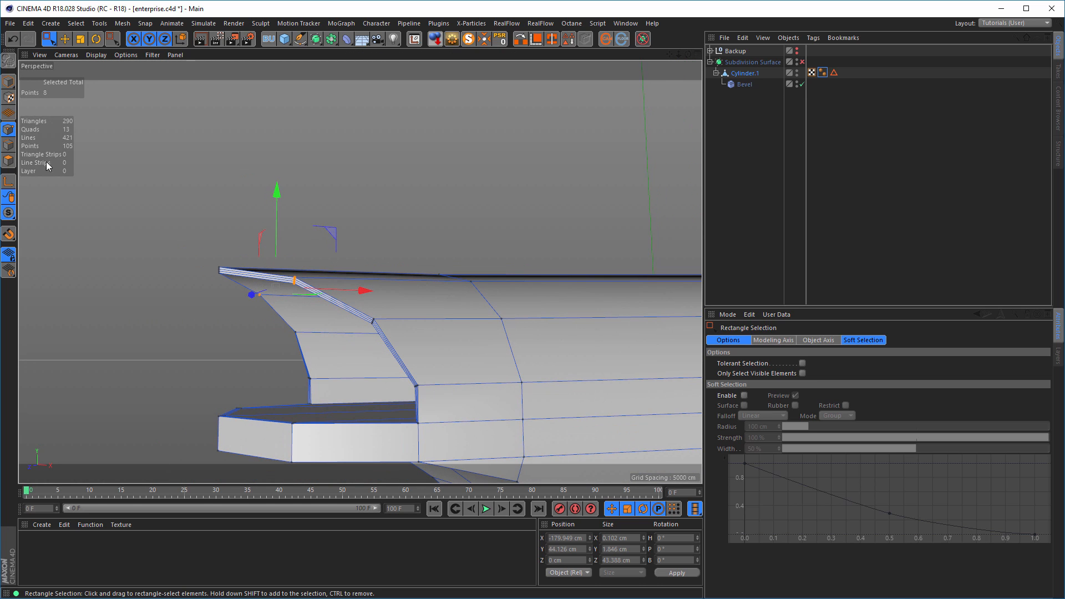
{"action": "left_click", "coordinate": [9, 82]}
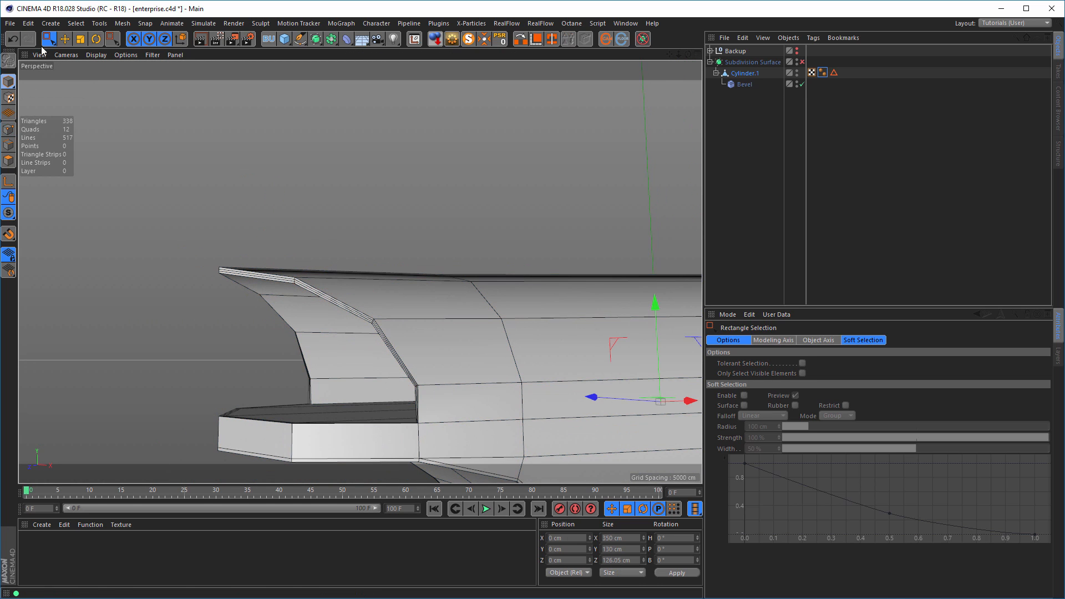
{"action": "left_click", "coordinate": [802, 61]}
{"action": "scroll", "coordinate": [487, 317], "scroll_direction": "up", "scroll_amount": 4}
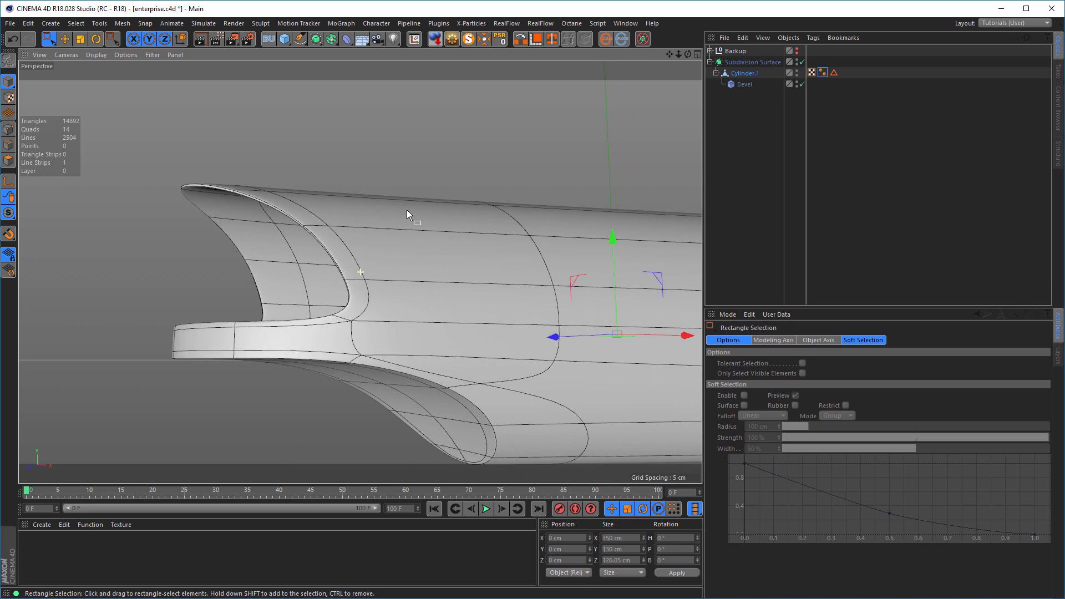
{"action": "left_click_drag", "start_coordinate": [385, 251], "coordinate": [367, 241], "text": "alt"}
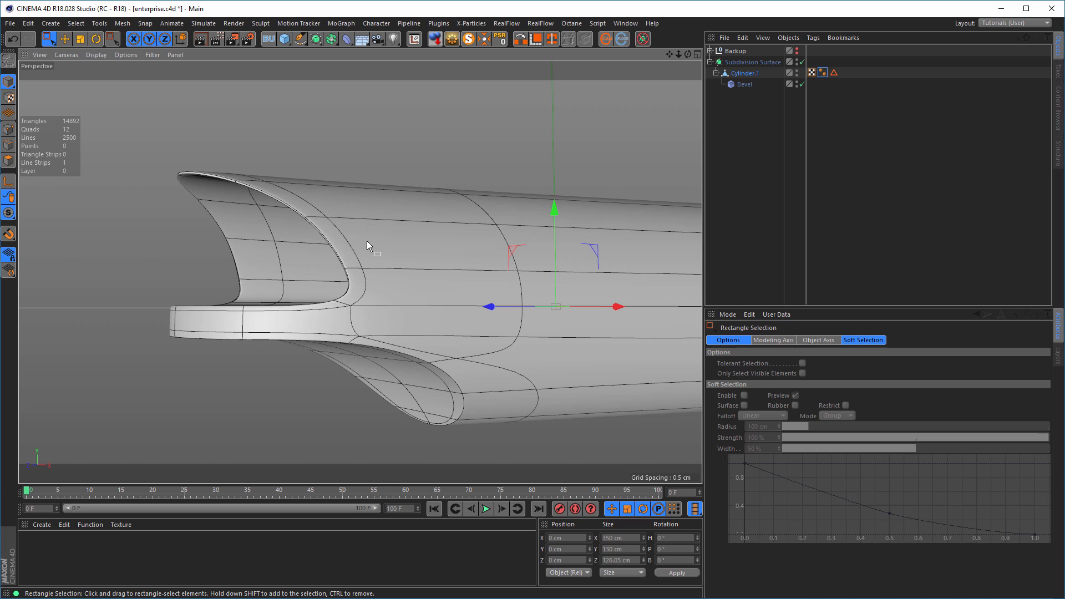
{"action": "left_click_drag", "start_coordinate": [404, 267], "coordinate": [394, 290], "text": "alt"}
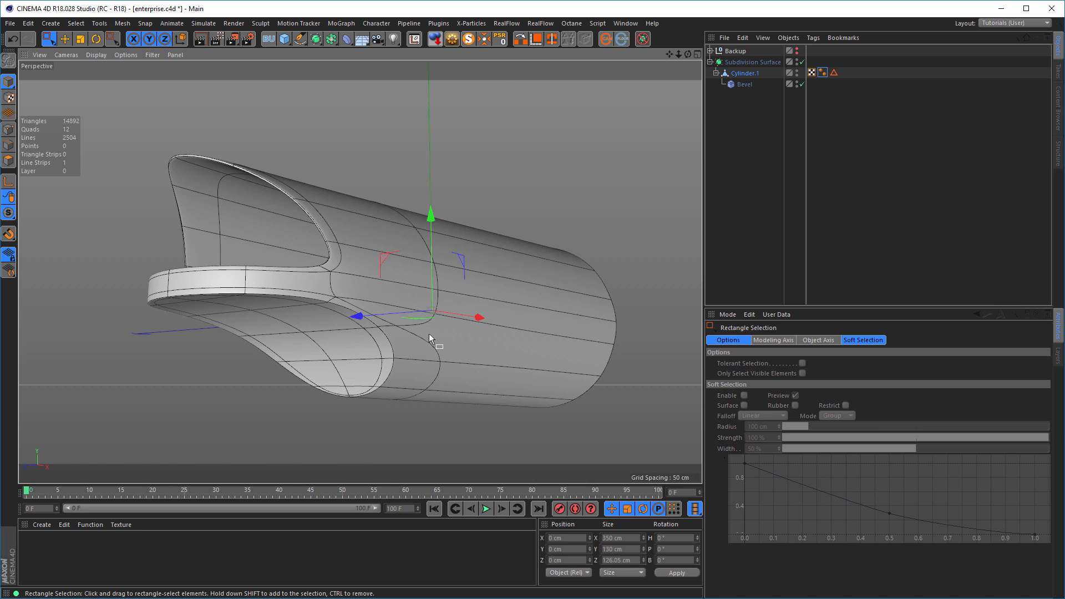
{"action": "left_click_drag", "start_coordinate": [428, 334], "coordinate": [444, 345], "text": "alt"}
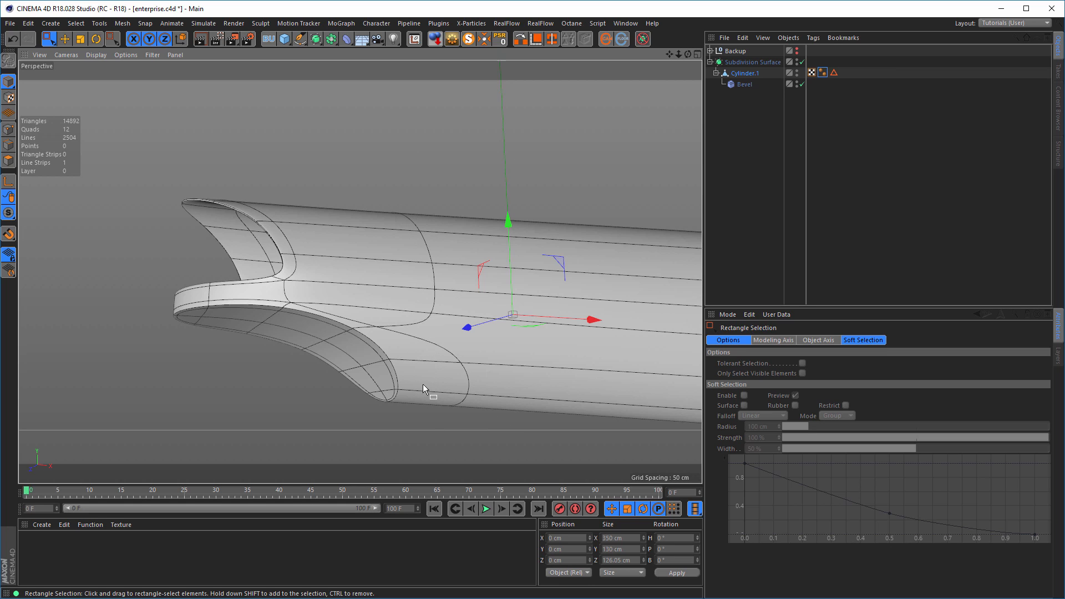
Disable the Subdivision Surface and make a vertical Plane Cut through Cylinder.1 just behind the lower opening in the front view
{"action": "left_click", "coordinate": [802, 62]}
{"action": "middle_click", "coordinate": [568, 251]}
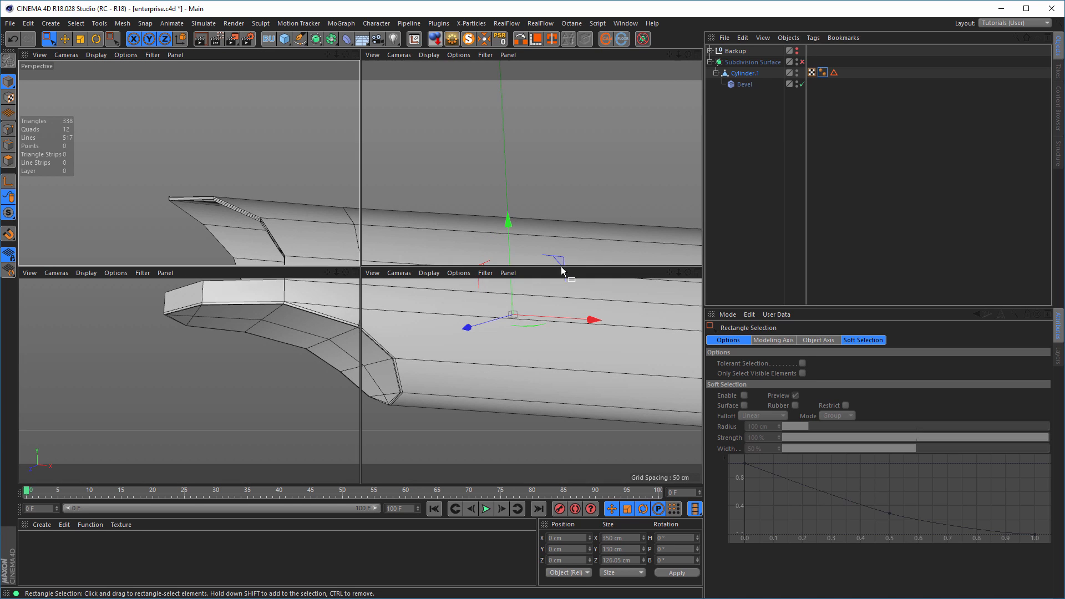
{"action": "middle_click", "coordinate": [445, 371]}
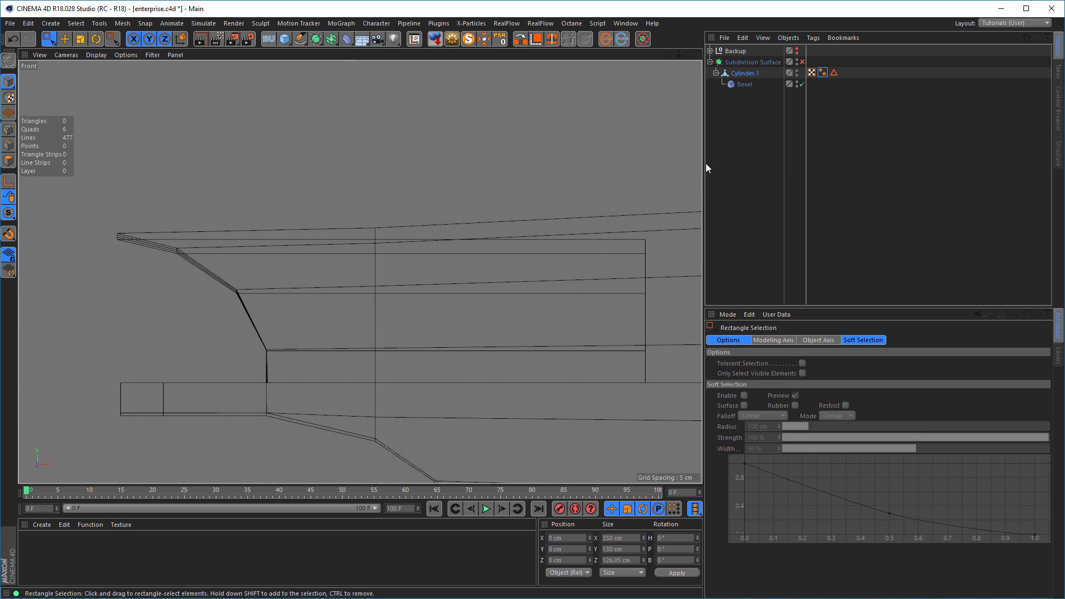
{"action": "left_click", "coordinate": [752, 77]}
{"action": "middle_click_drag", "start_coordinate": [432, 263], "coordinate": [361, 126], "text": "alt"}
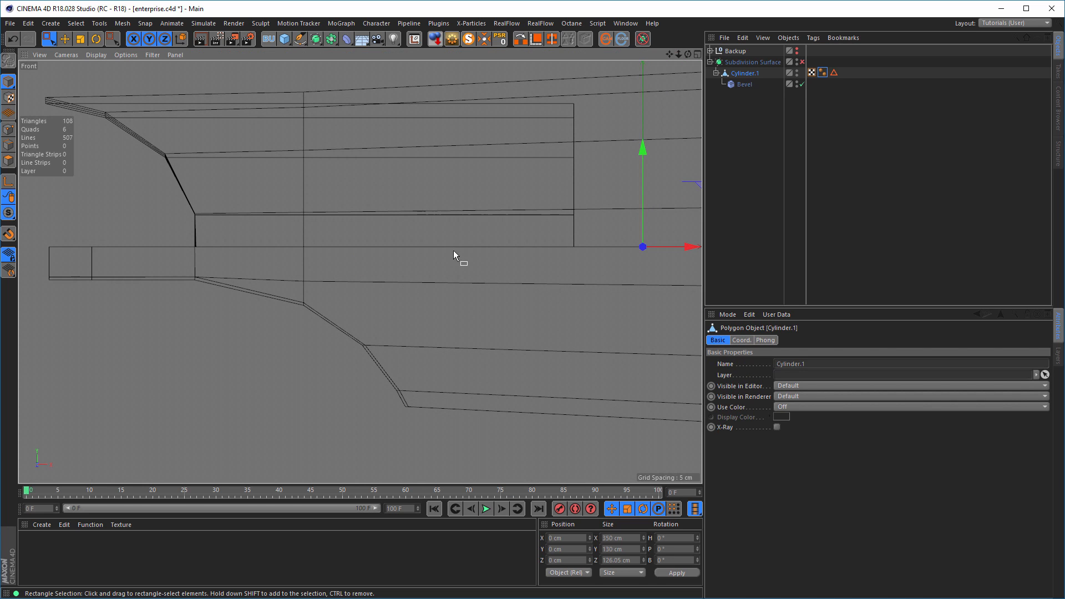
{"action": "scroll", "coordinate": [447, 256], "scroll_direction": "down", "scroll_amount": 2}
{"action": "middle_click_drag", "start_coordinate": [441, 254], "coordinate": [371, 278], "text": "alt"}
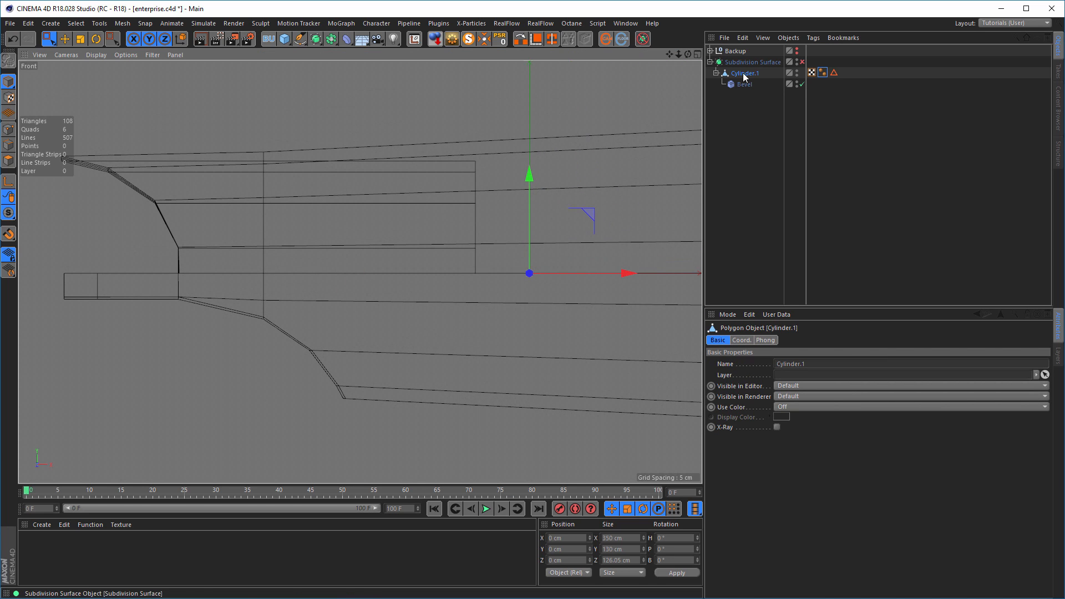
{"action": "left_click", "coordinate": [9, 144]}
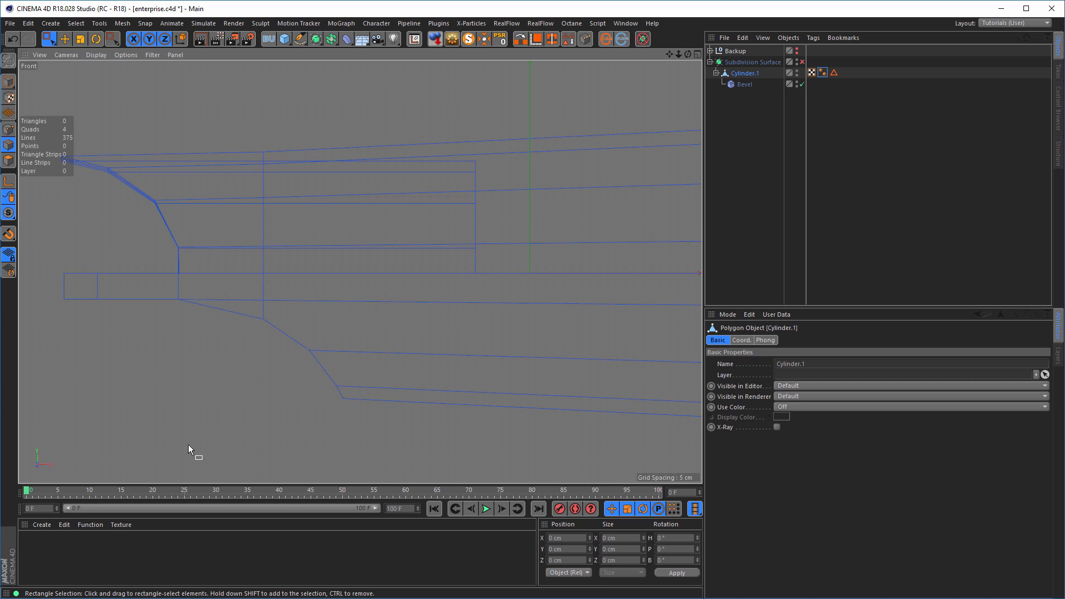
{"action": "key", "text": "k"}
{"action": "key", "text": "j"}
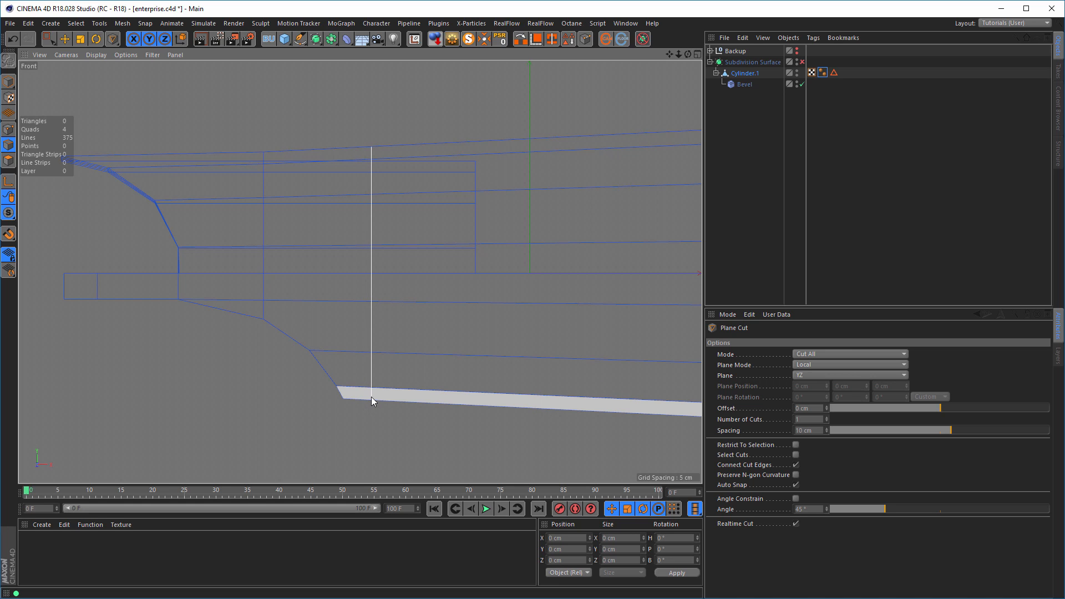
Turn the Subdivision Surface back on and check the smoothed hull around the new cut in the perspective view
{"action": "middle_click", "coordinate": [371, 446]}
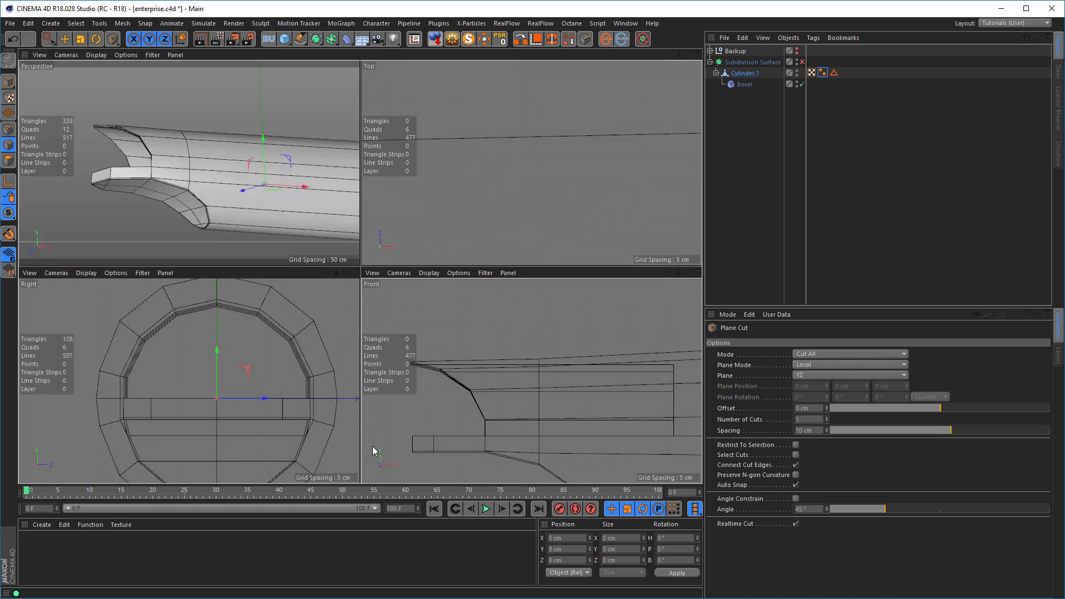
{"action": "middle_click", "coordinate": [268, 220]}
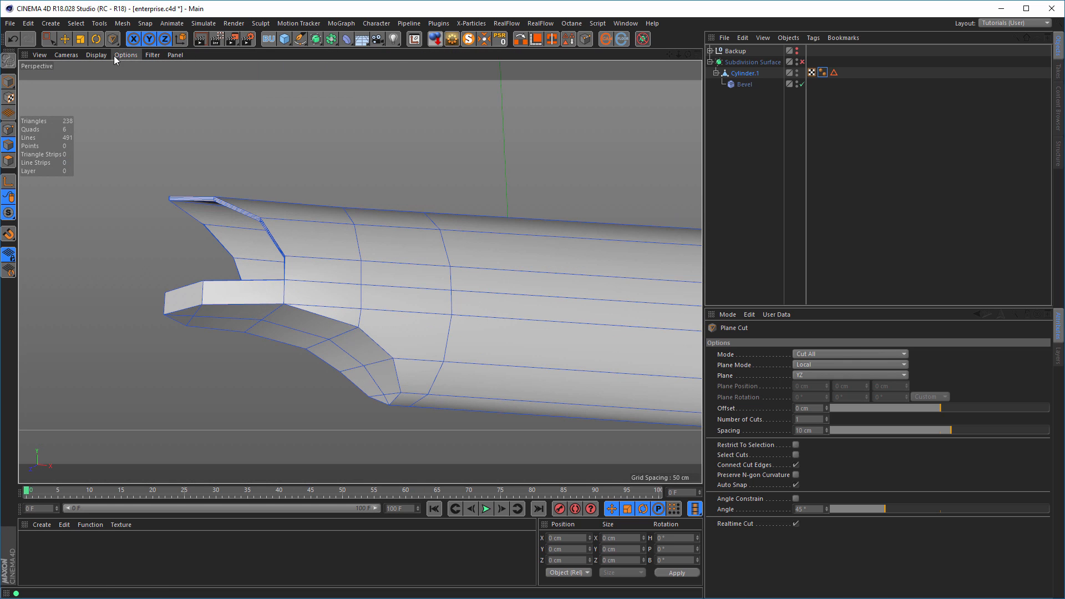
{"action": "left_click", "coordinate": [802, 62]}
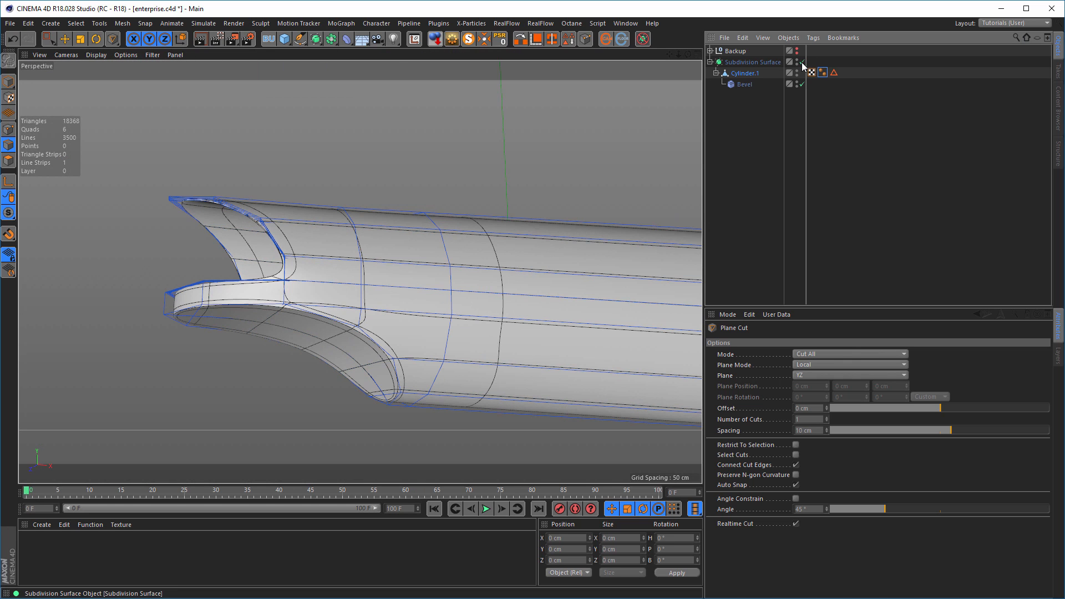
{"action": "left_click", "coordinate": [8, 81]}
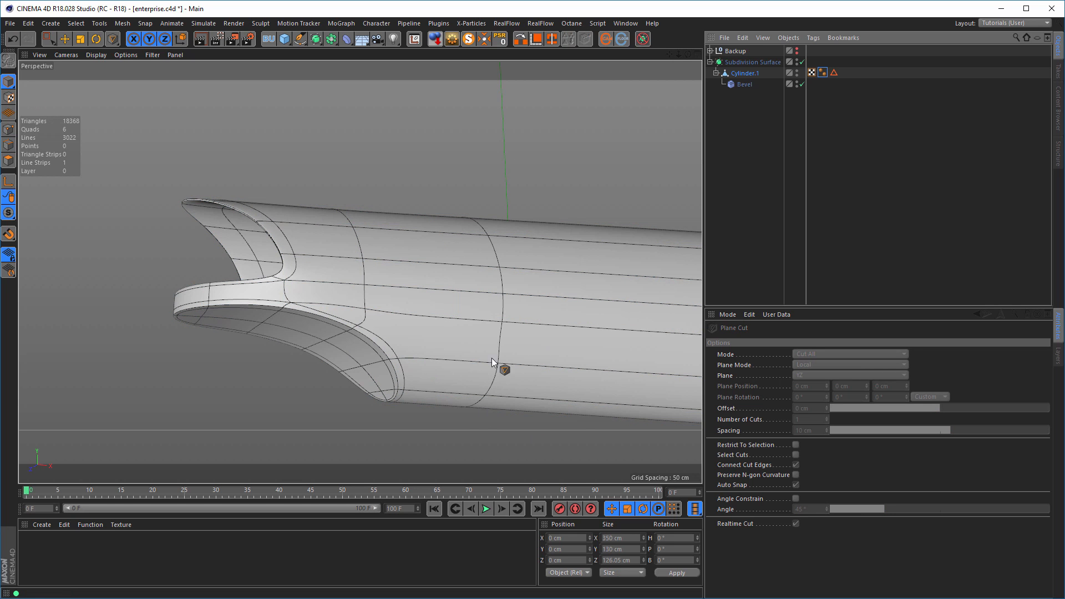
{"action": "mouse_move", "coordinate": [386, 295]}
{"action": "left_mouse_down", "text": "alt"}
{"action": "mouse_move", "coordinate": [312, 245]}
{"action": "mouse_move", "coordinate": [346, 245]}
{"action": "mouse_move", "coordinate": [414, 275]}
{"action": "mouse_move", "coordinate": [394, 284]}
{"action": "mouse_move", "coordinate": [424, 323]}
{"action": "mouse_move", "coordinate": [256, 288]}
{"action": "mouse_move", "coordinate": [586, 296]}
{"action": "mouse_move", "coordinate": [393, 291]}
{"action": "mouse_move", "coordinate": [368, 305]}
{"action": "mouse_move", "coordinate": [491, 303]}
{"action": "mouse_move", "coordinate": [430, 295]}
{"action": "mouse_move", "coordinate": [393, 303]}
{"action": "mouse_move", "coordinate": [424, 302]}
{"action": "left_mouse_up", "text": "alt"}
Examine image_02.jpg and side_mesh.png in the Picture Viewer, focusing on the front section of the lower hull
{"action": "key", "text": "shift+F6"}
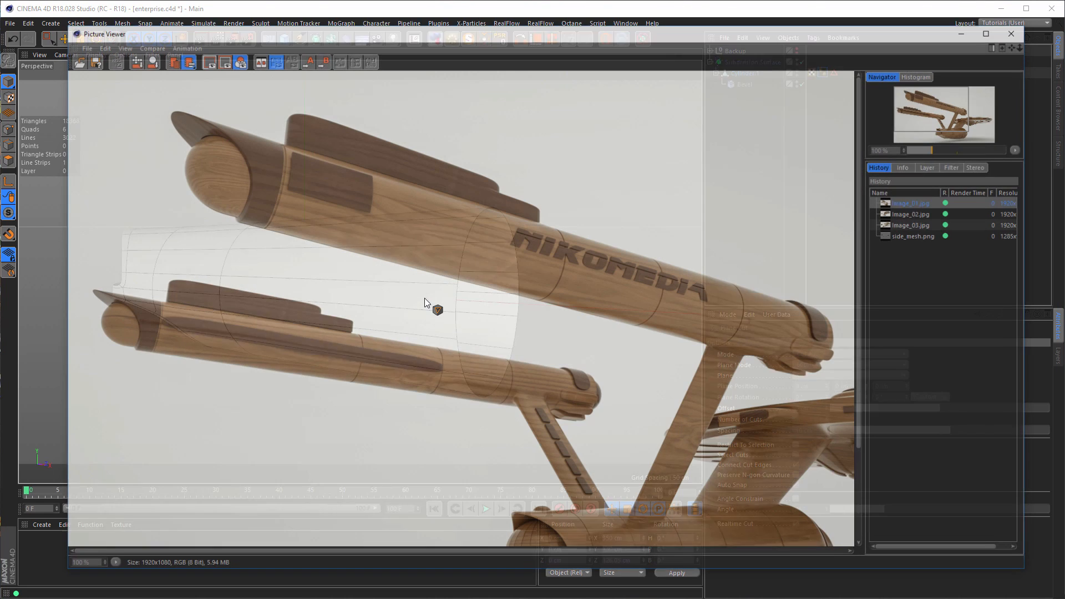
{"action": "left_click", "coordinate": [914, 216]}
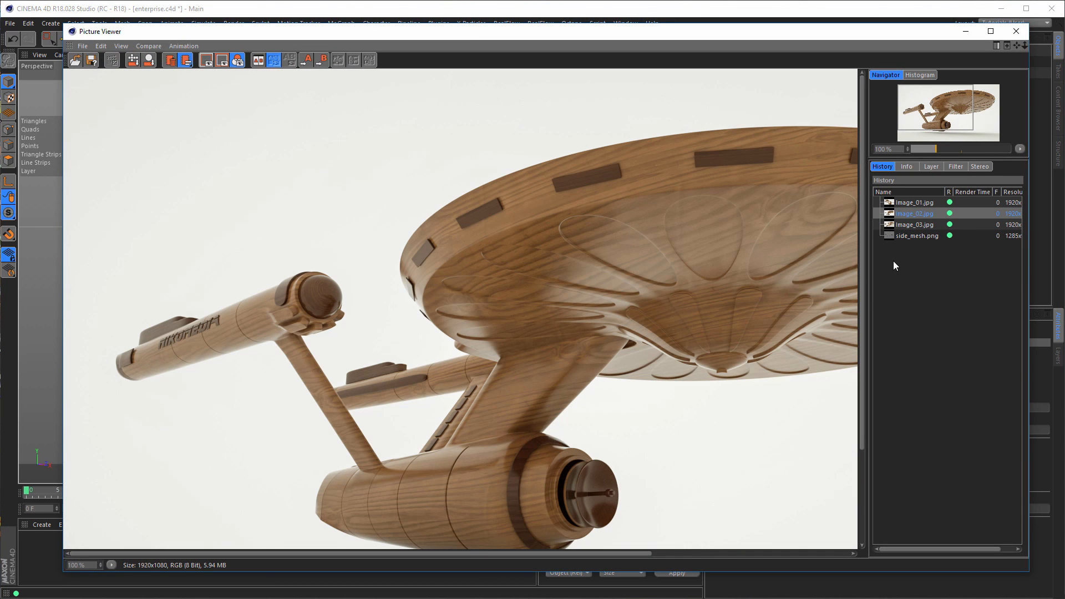
{"action": "left_click", "coordinate": [910, 237]}
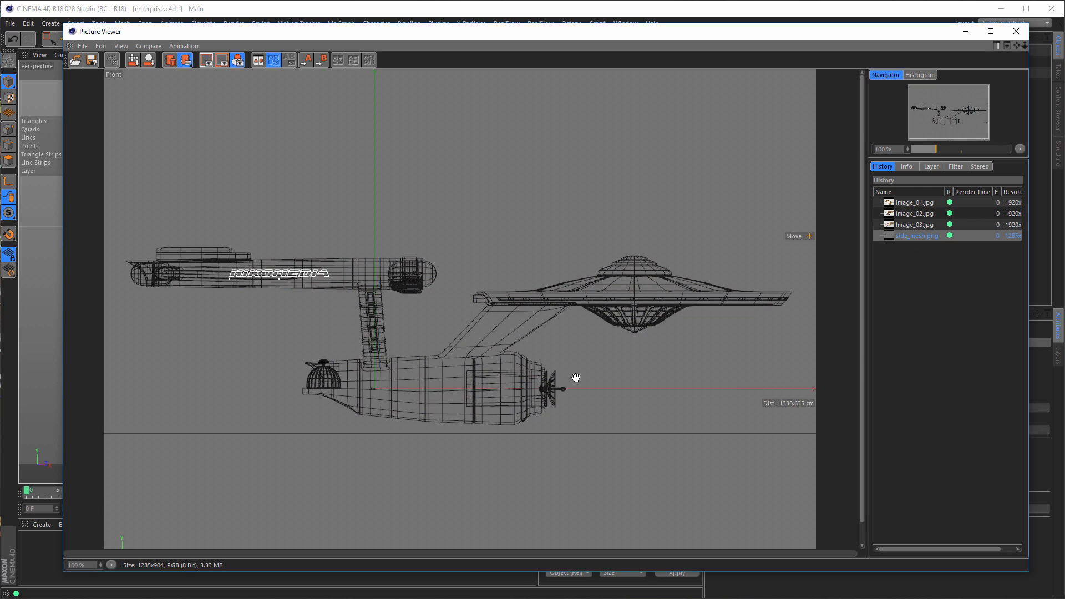
{"action": "scroll", "coordinate": [575, 378], "scroll_direction": "up", "scroll_amount": 4}
{"action": "scroll", "coordinate": [576, 378], "scroll_direction": "up", "scroll_amount": 1}
{"action": "scroll", "coordinate": [576, 378], "scroll_direction": "down", "scroll_amount": 1}
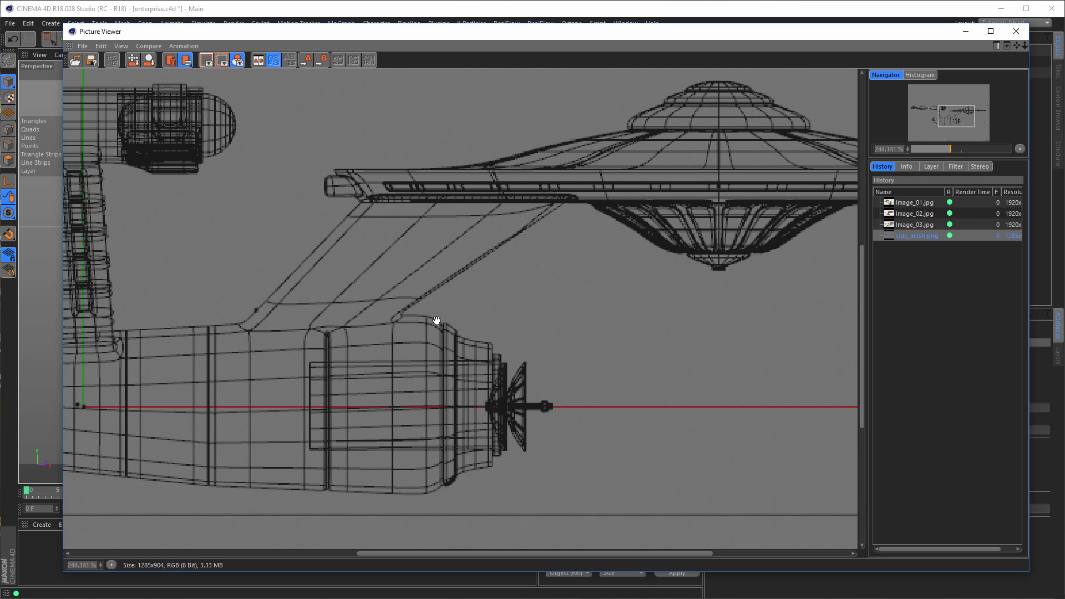
{"action": "key", "text": "F5"}
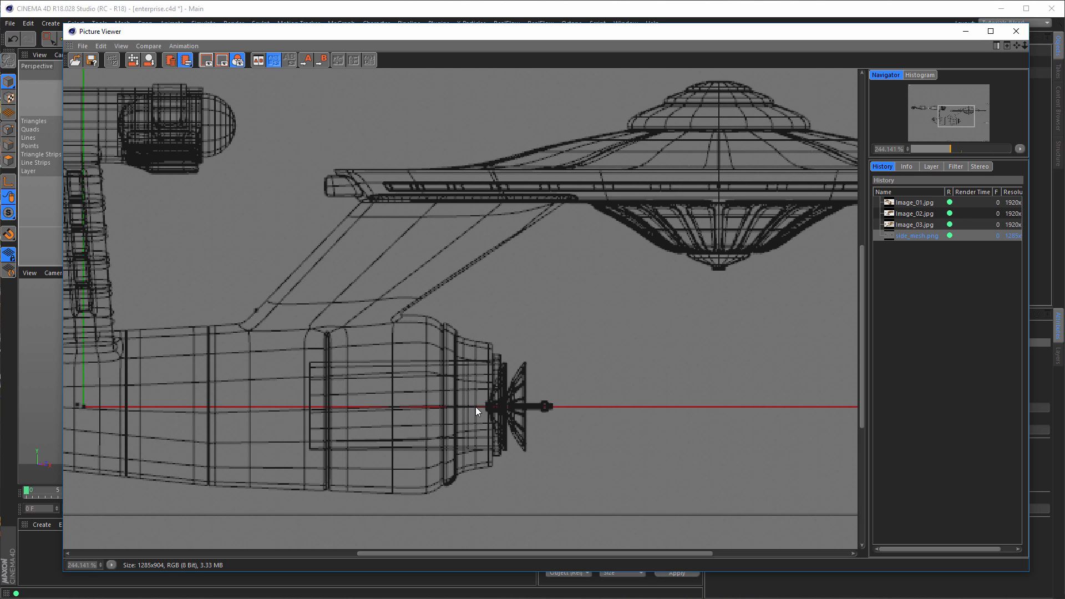
{"action": "left_click", "coordinate": [1015, 31]}
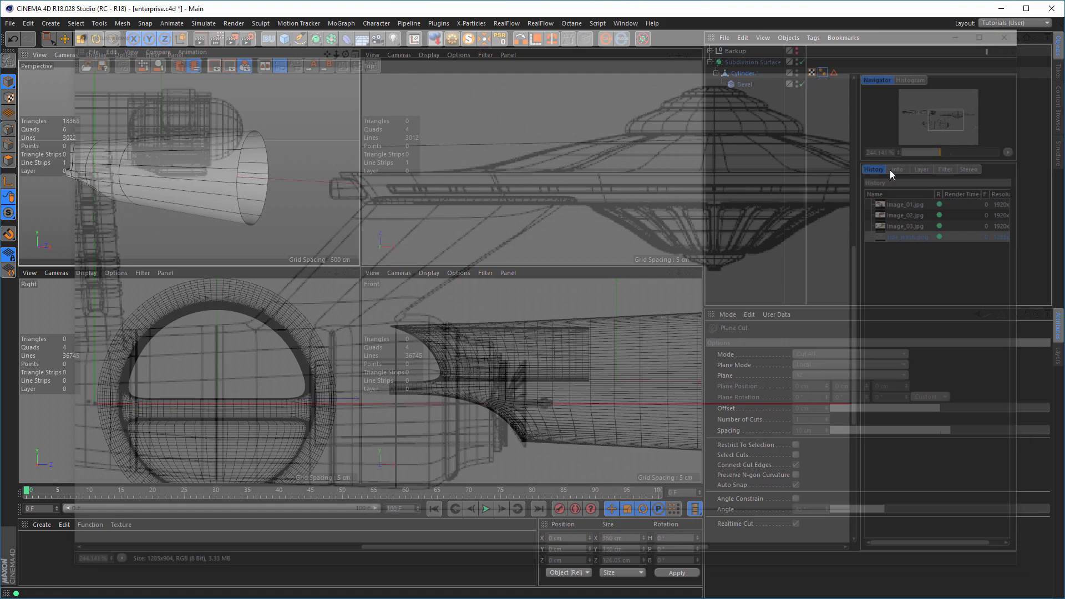
Turn off the Subdivision Surface and select the edge loop around Cylinder.1's open front rim
{"action": "middle_click", "coordinate": [304, 202]}
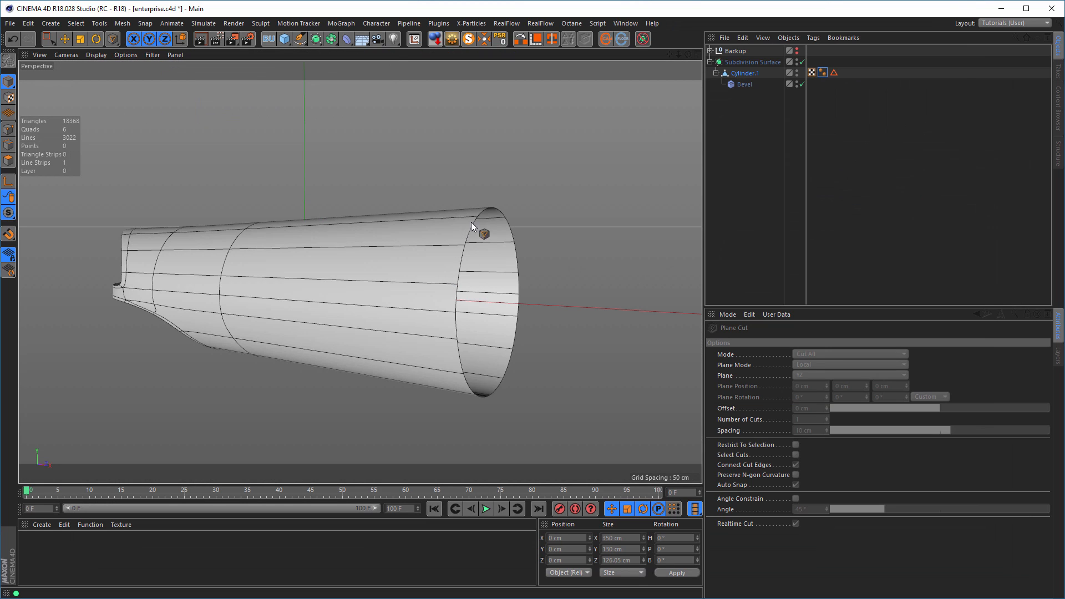
{"action": "left_click", "coordinate": [9, 144]}
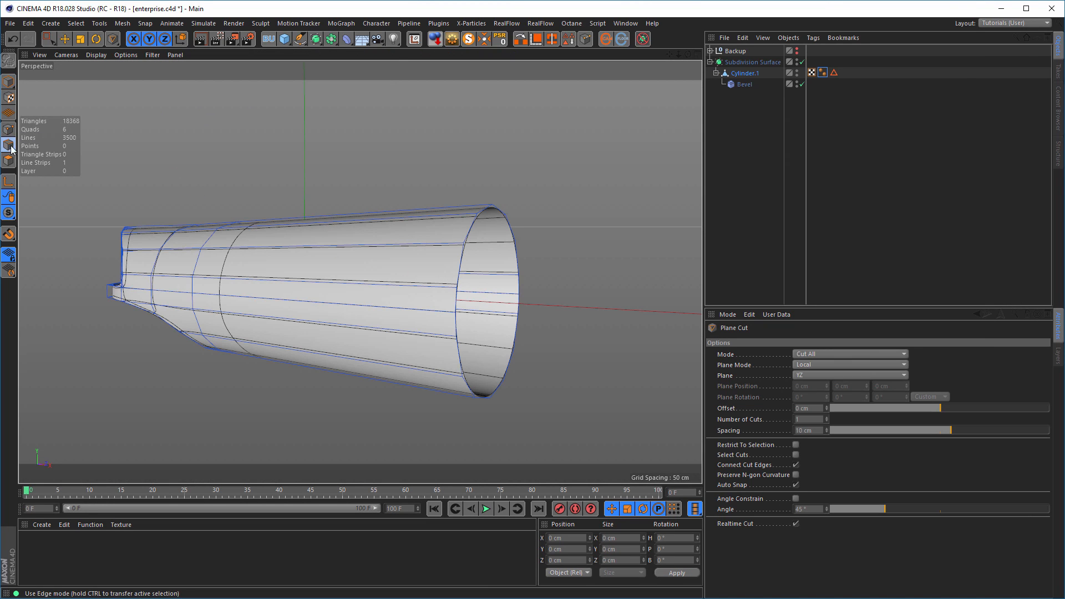
{"action": "left_click", "coordinate": [801, 61]}
{"action": "key", "text": "u"}
{"action": "key", "text": "l"}
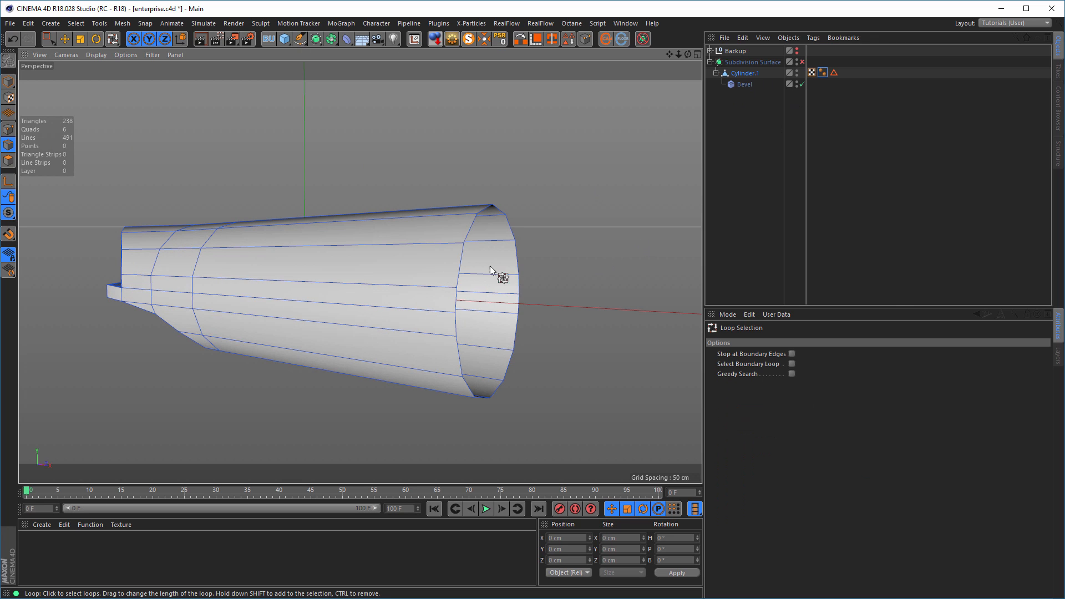
{"action": "left_click", "coordinate": [521, 334]}
{"action": "left_click_drag", "start_coordinate": [360, 271], "coordinate": [452, 291], "text": "alt"}
In the front view, extrude the selected front rim forward to X 165 cm and scale it uniformly to 97.5 cm high
{"action": "middle_click", "coordinate": [508, 406]}
{"action": "middle_click", "coordinate": [510, 415]}
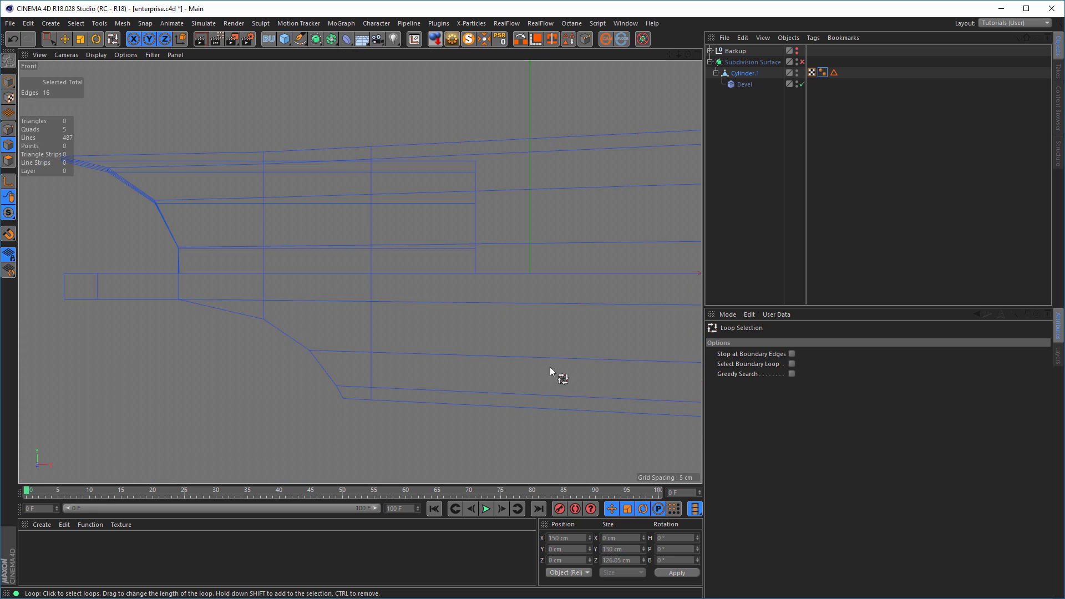
{"action": "right_click_drag", "start_coordinate": [538, 360], "coordinate": [519, 344], "text": "alt"}
{"action": "middle_click_drag", "start_coordinate": [506, 340], "coordinate": [254, 328], "text": "alt"}
{"action": "right_click_drag", "start_coordinate": [511, 310], "coordinate": [539, 312], "text": "alt"}
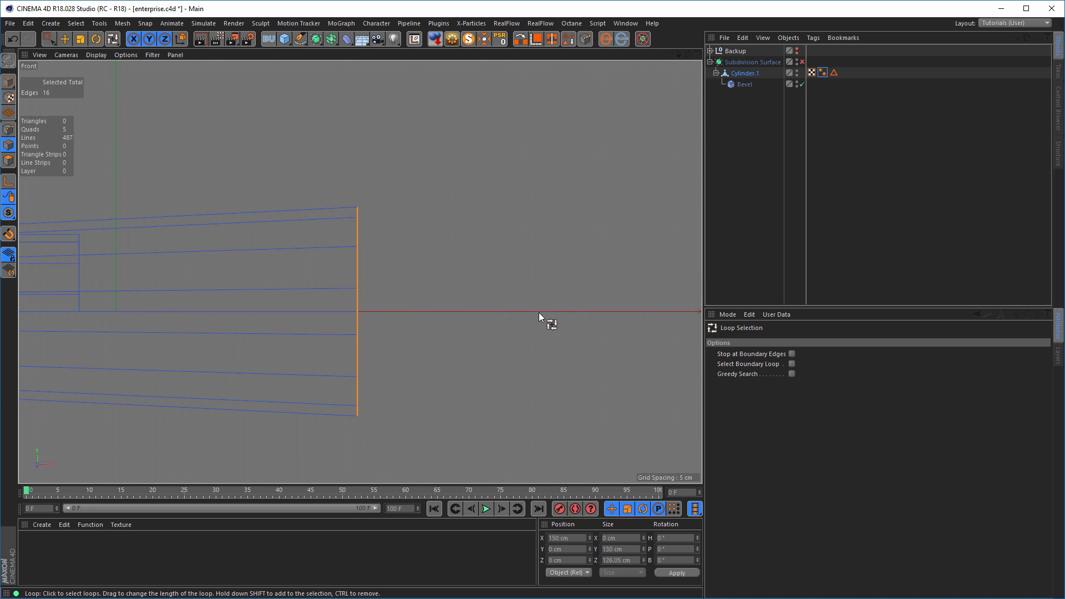
{"action": "key", "text": "e"}
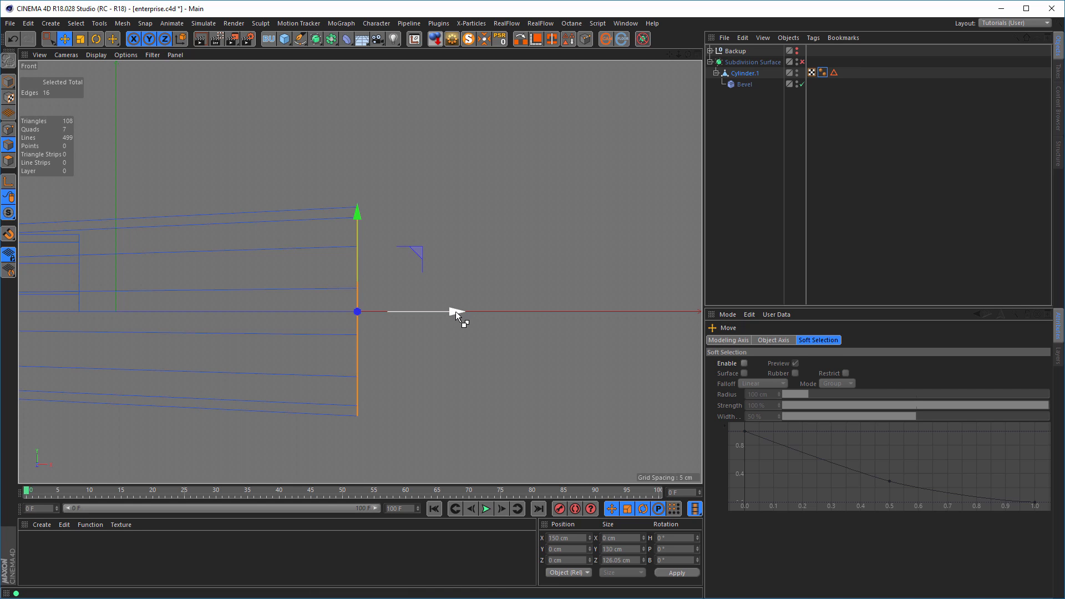
{"action": "left_click_drag", "start_coordinate": [458, 311], "coordinate": [483, 312]}
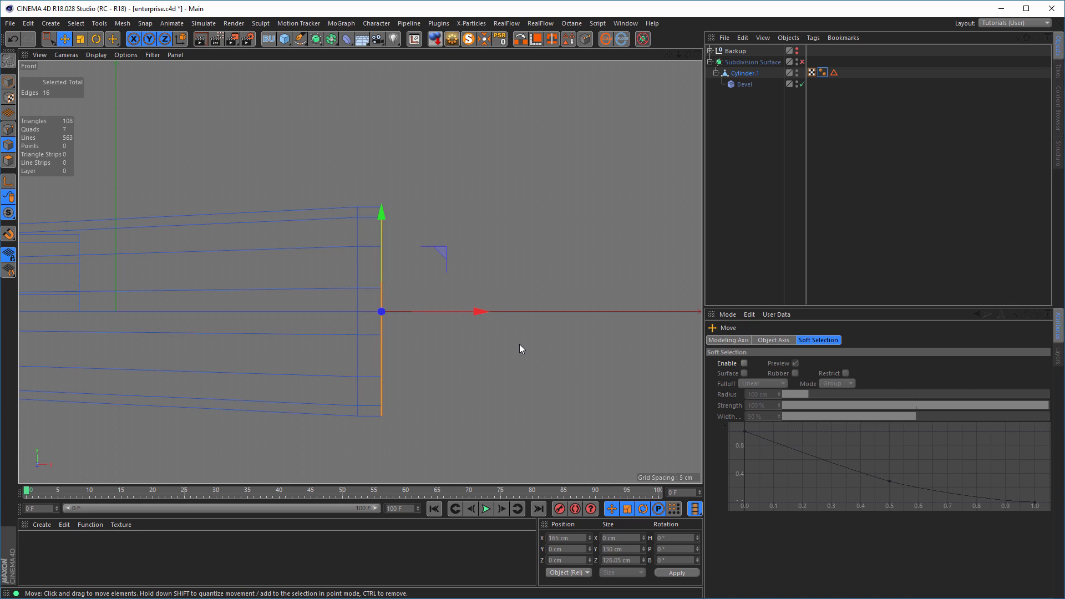
{"action": "key", "text": "t"}
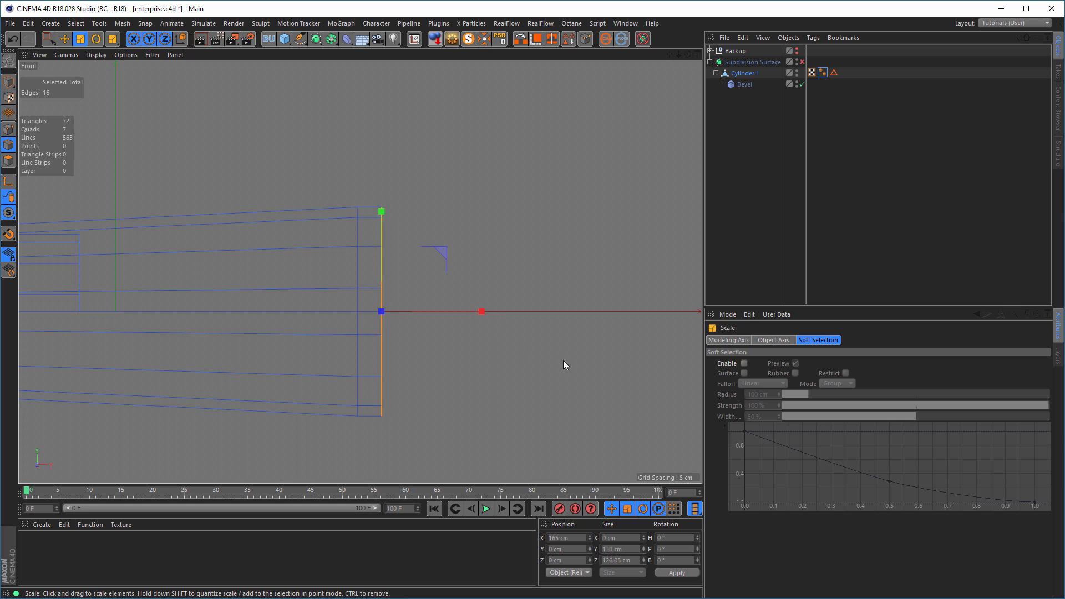
{"action": "left_click_drag", "start_coordinate": [578, 363], "coordinate": [450, 377]}
Extrude the rim further forward to X 180 cm and scale it uniformly to 78 cm high
{"action": "key", "text": "e"}
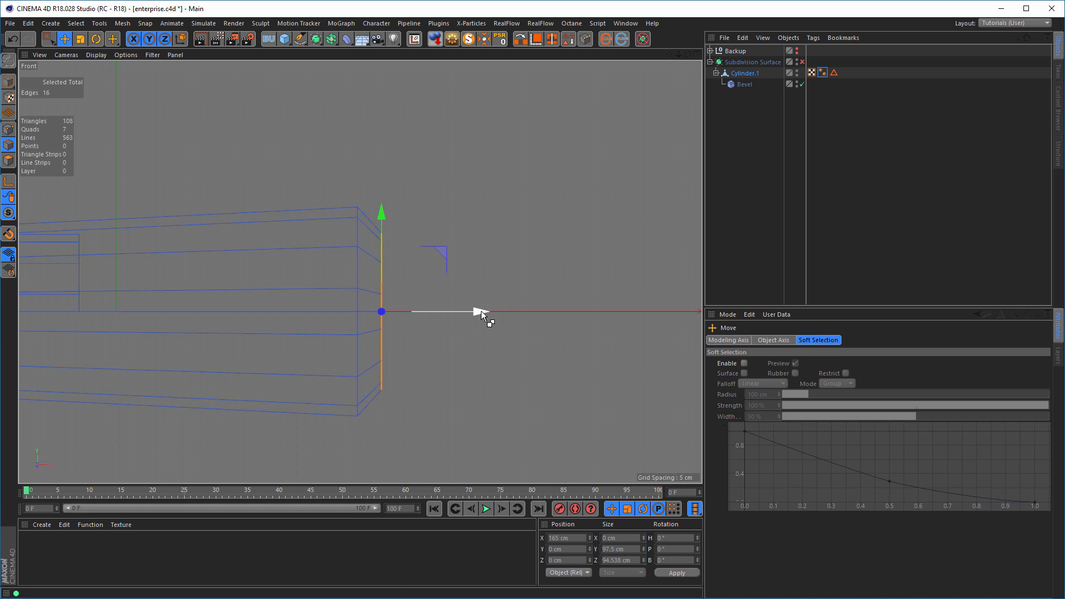
{"action": "left_click_drag", "start_coordinate": [481, 311], "coordinate": [501, 315], "text": "ctrl"}
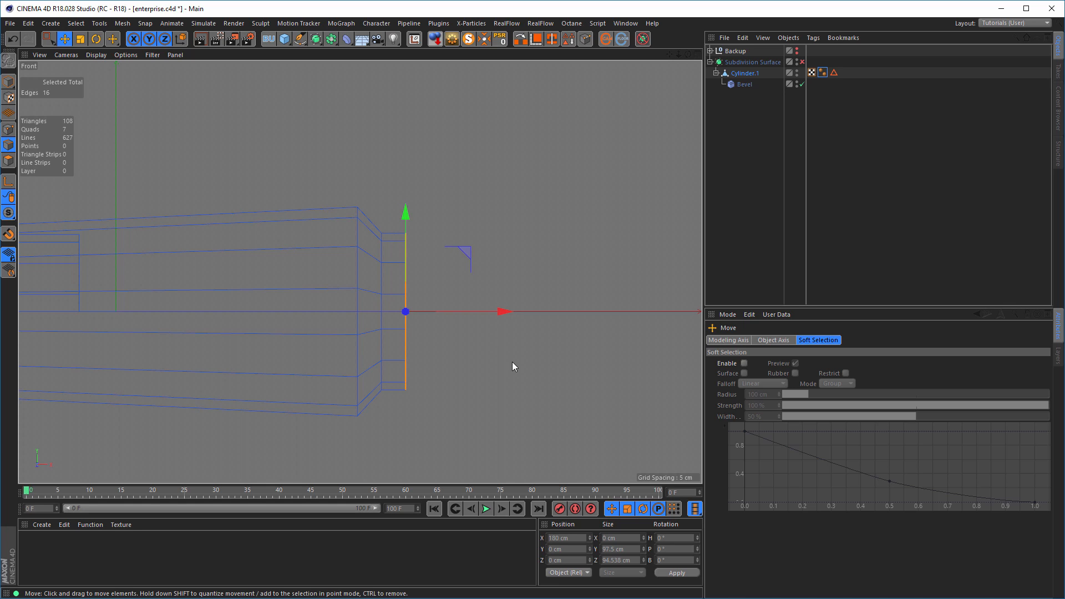
{"action": "key", "text": "t"}
{"action": "left_click_drag", "start_coordinate": [550, 396], "coordinate": [458, 394]}
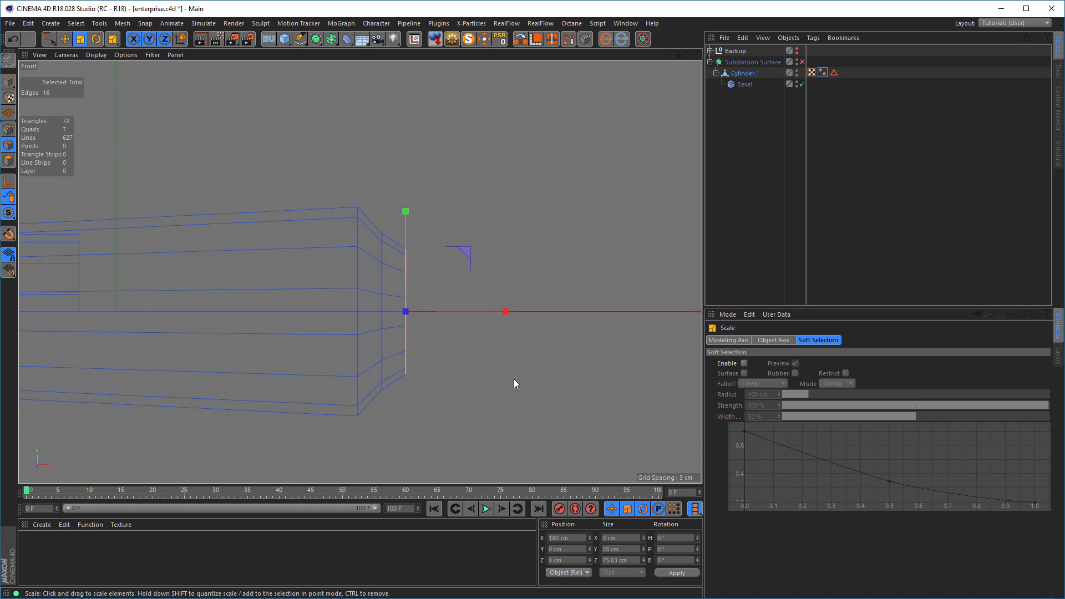
Extrude the rim straight forward to X 190 cm and check the front end in the perspective view with the Subdivision Surface enabled
{"action": "key", "text": "e"}
{"action": "left_click_drag", "start_coordinate": [507, 311], "coordinate": [527, 311]}
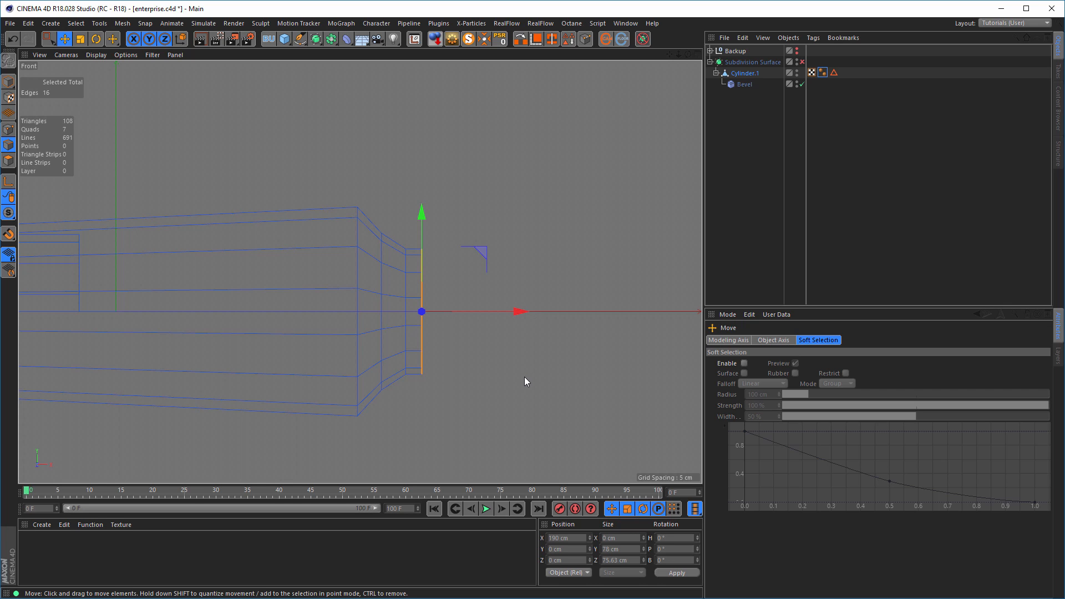
{"action": "middle_click", "coordinate": [527, 381]}
{"action": "middle_click", "coordinate": [295, 225]}
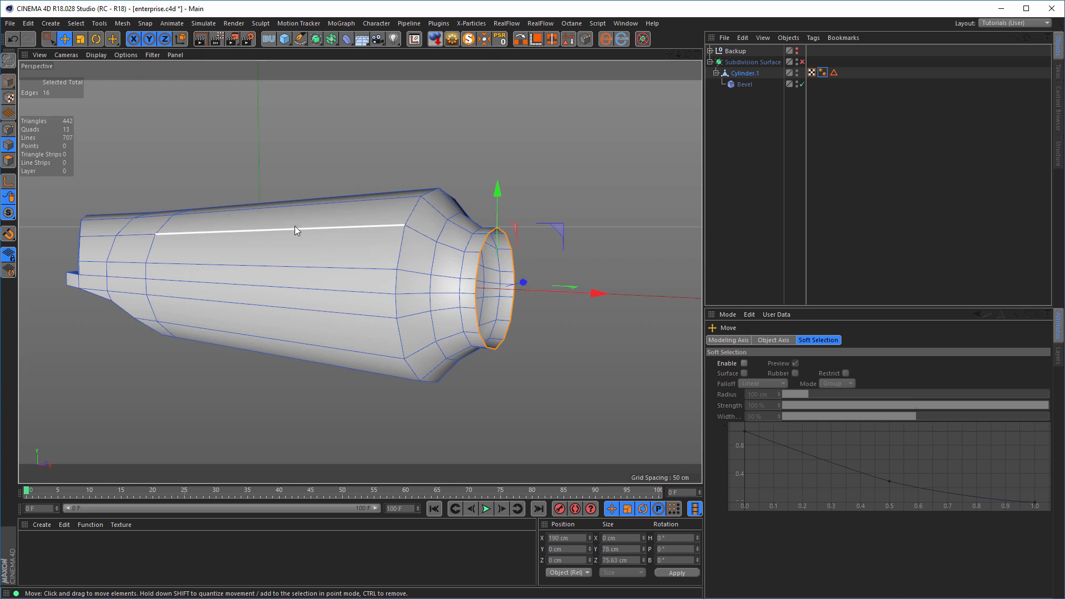
{"action": "left_click", "coordinate": [802, 61]}
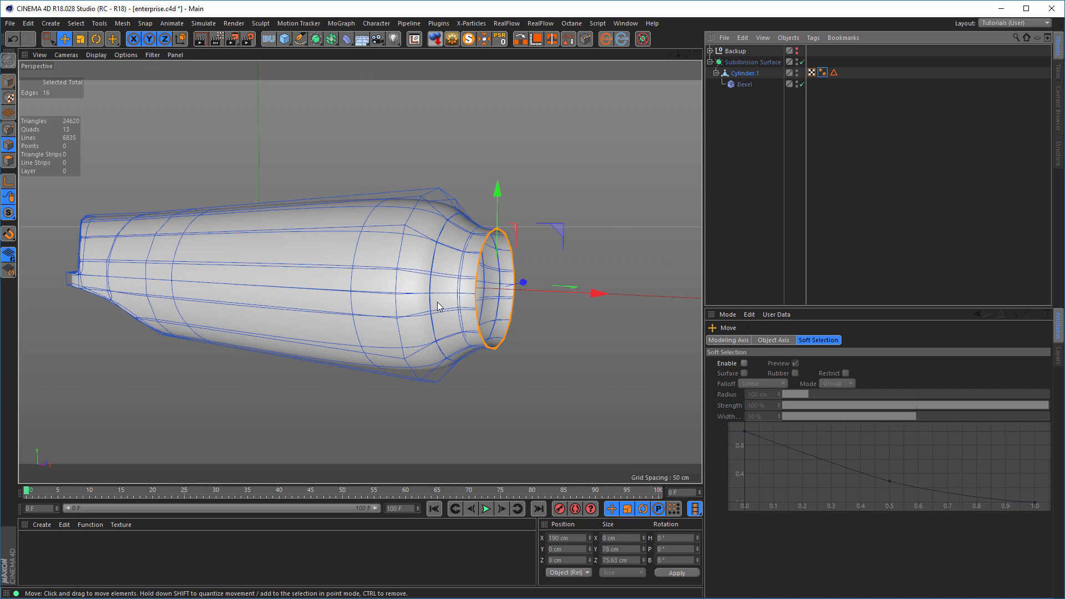
{"action": "left_click", "coordinate": [12, 80]}
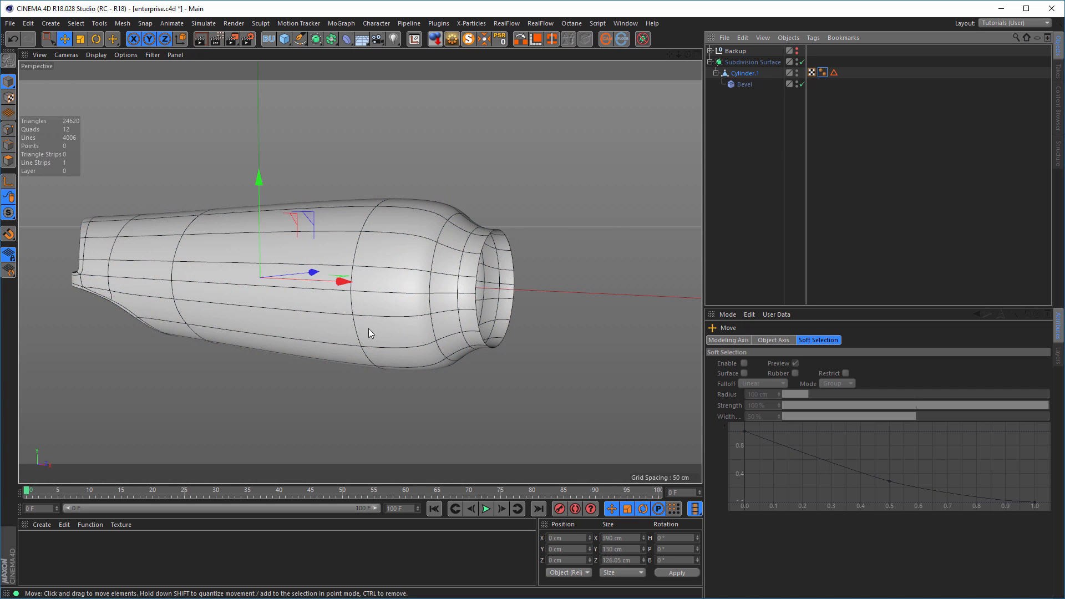
{"action": "scroll", "coordinate": [328, 341], "scroll_direction": "up", "scroll_amount": 5}
{"action": "scroll", "coordinate": [350, 350], "scroll_direction": "up", "scroll_amount": 2}
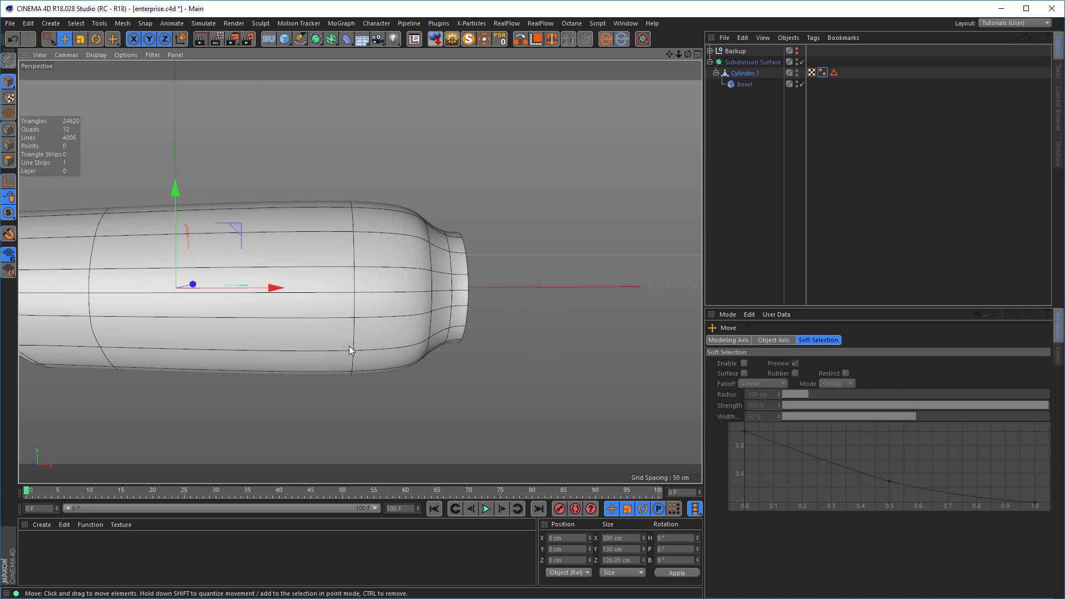
Compare the hull's unsmoothed front end in the front view with side_mesh.png in the Picture Viewer
{"action": "key", "text": "shift+F6"}
{"action": "left_click_drag", "start_coordinate": [600, 377], "coordinate": [451, 195]}
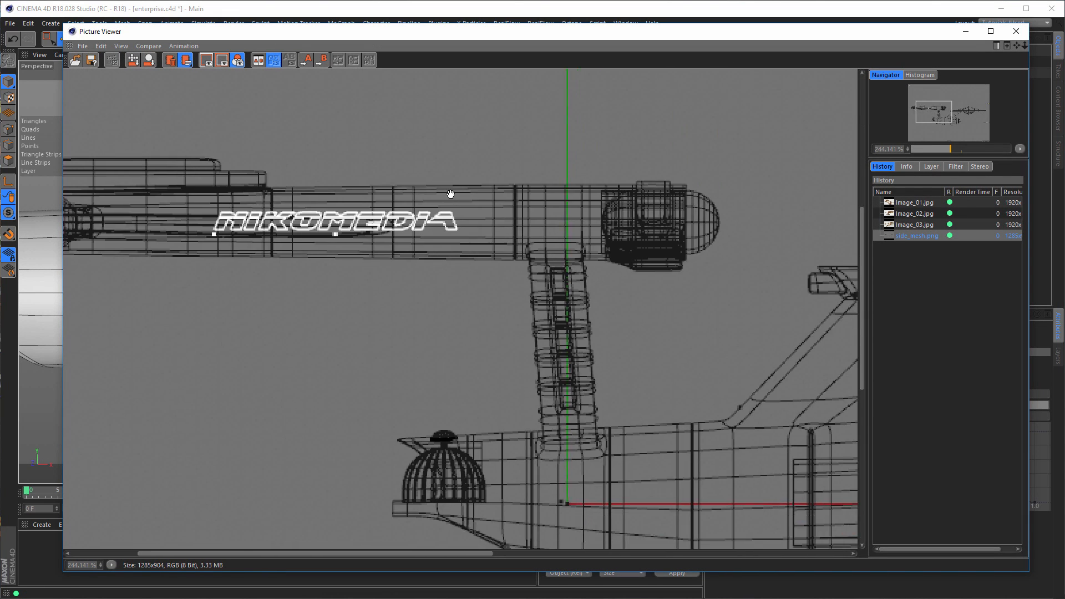
{"action": "left_click_drag", "start_coordinate": [561, 345], "coordinate": [347, 201]}
{"action": "left_click_drag", "start_coordinate": [619, 301], "coordinate": [463, 294]}
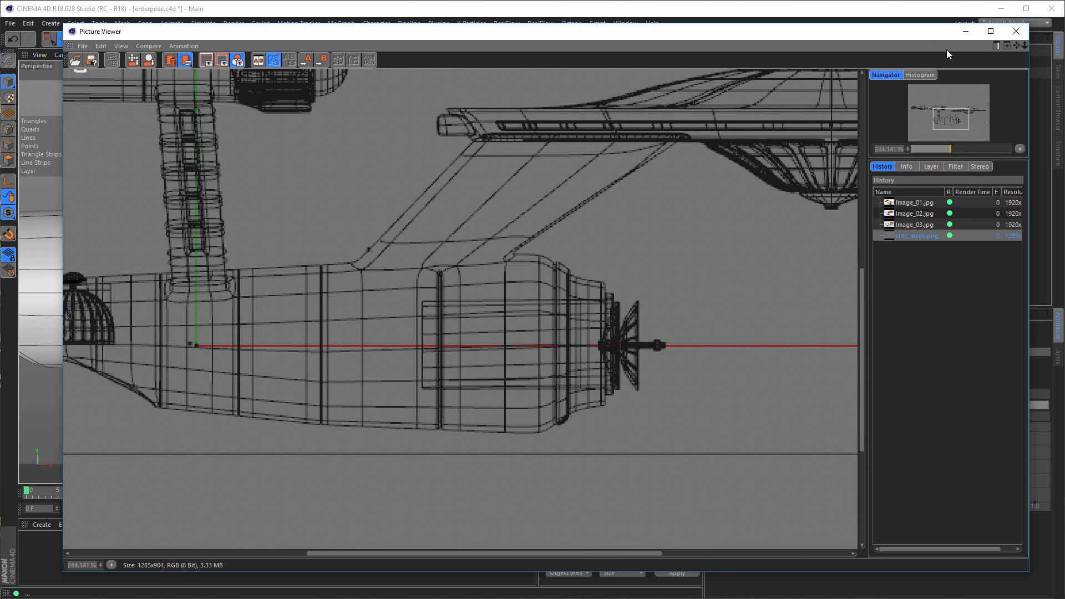
{"action": "left_click_drag", "start_coordinate": [937, 33], "coordinate": [885, 317]}
{"action": "middle_click", "coordinate": [666, 228]}
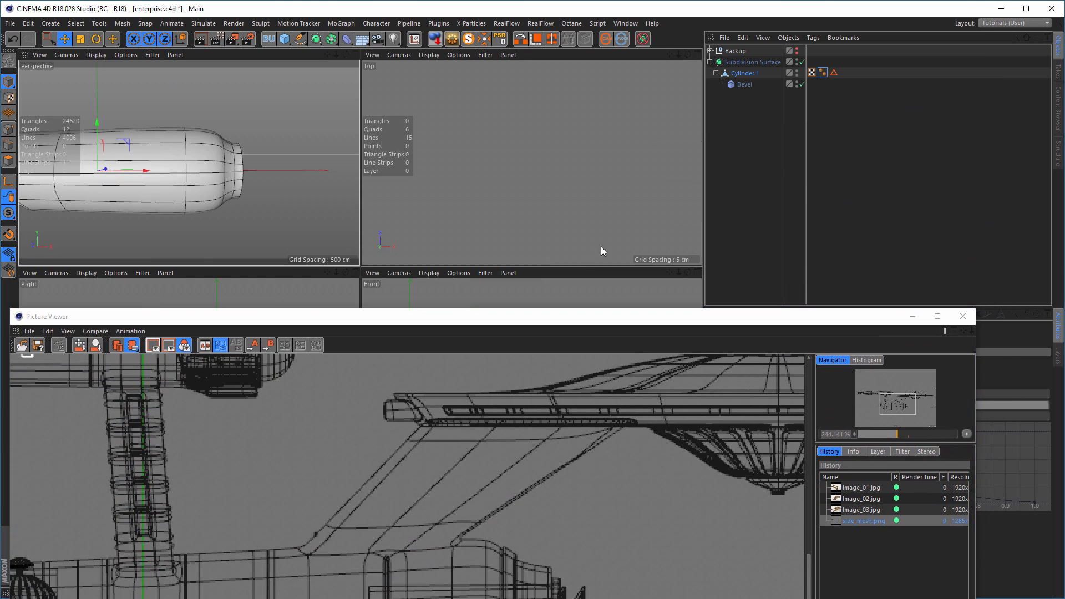
{"action": "middle_click", "coordinate": [521, 291]}
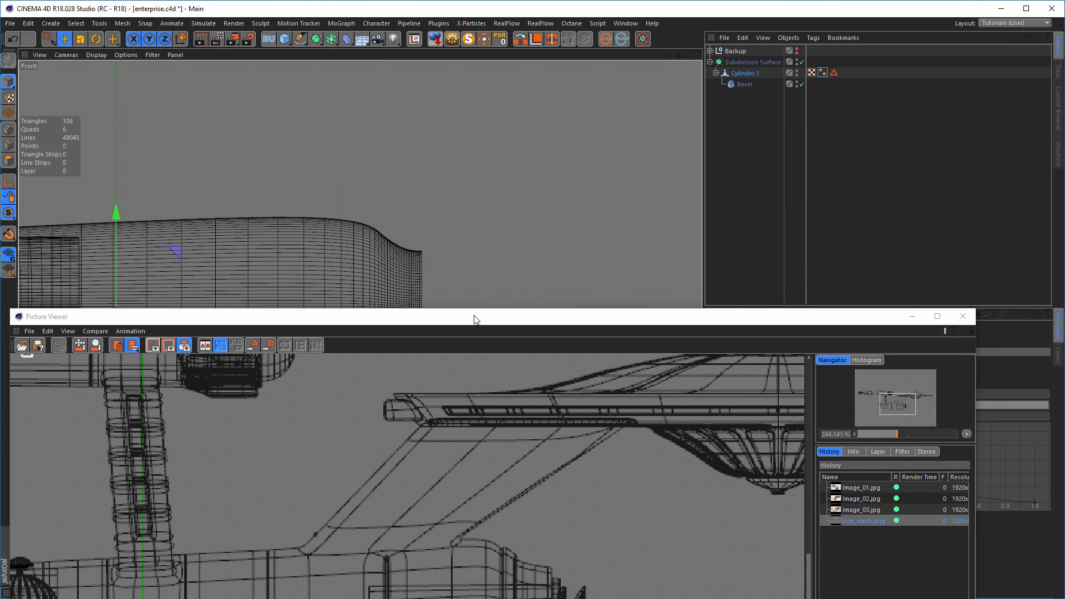
{"action": "left_click", "coordinate": [801, 63]}
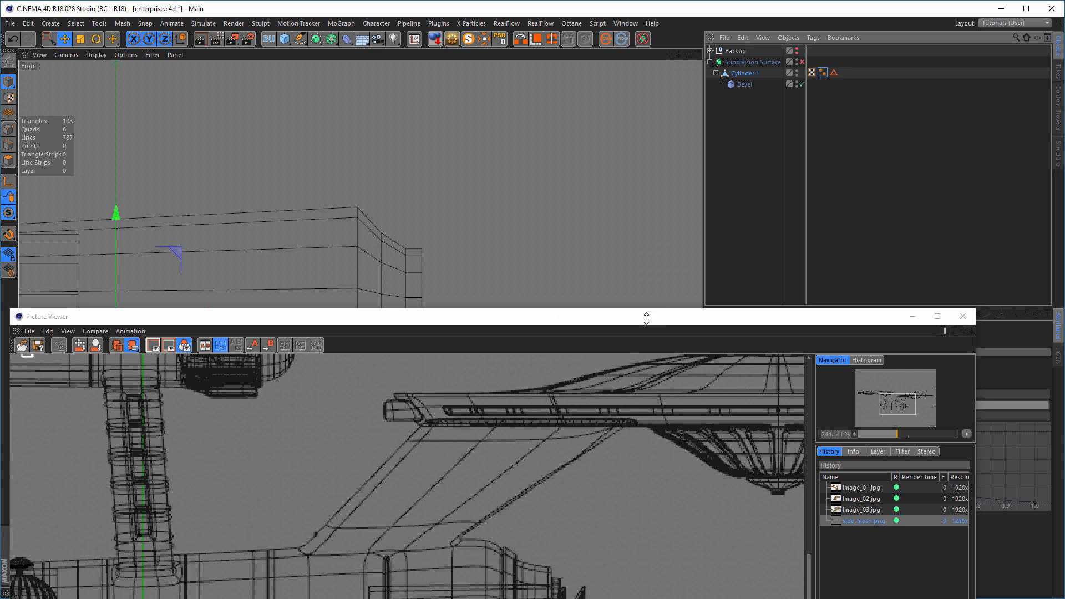
{"action": "left_click_drag", "start_coordinate": [617, 330], "coordinate": [648, 221]}
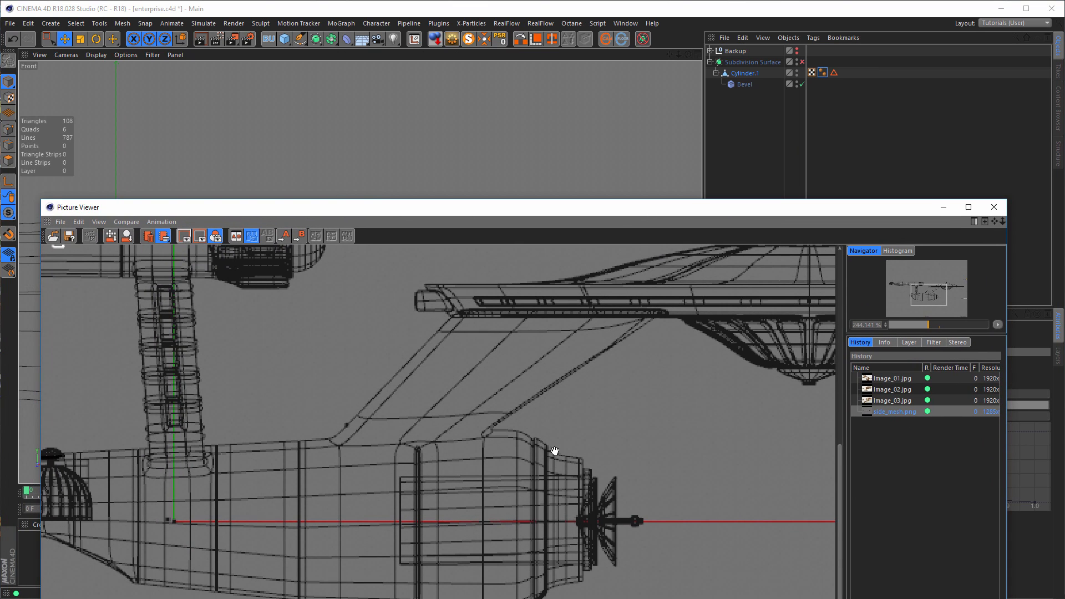
{"action": "left_click", "coordinate": [994, 206]}
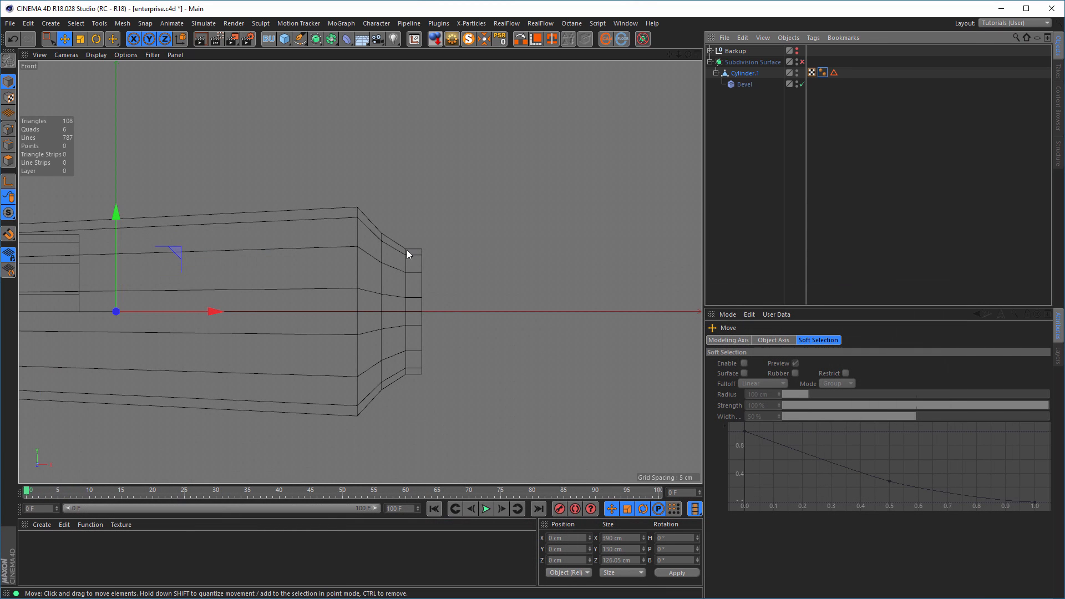
Return to the edges of Cylinder.1's front rim and try extruding them slightly inward by scaling to 74.88 cm high
{"action": "scroll", "coordinate": [407, 250], "scroll_direction": "up", "scroll_amount": 4}
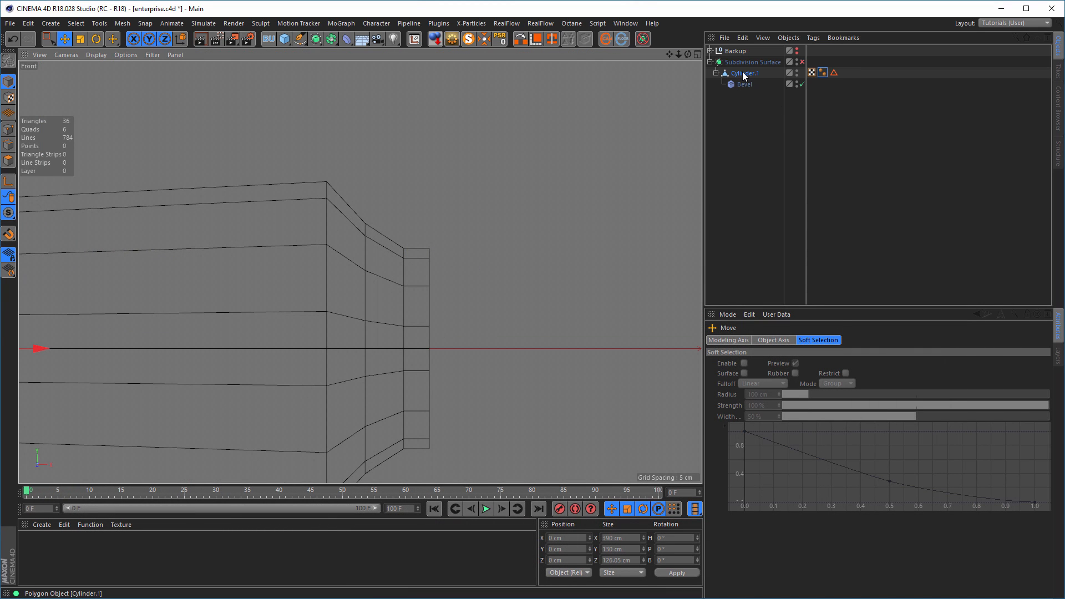
{"action": "left_click", "coordinate": [744, 74]}
{"action": "left_click", "coordinate": [11, 150]}
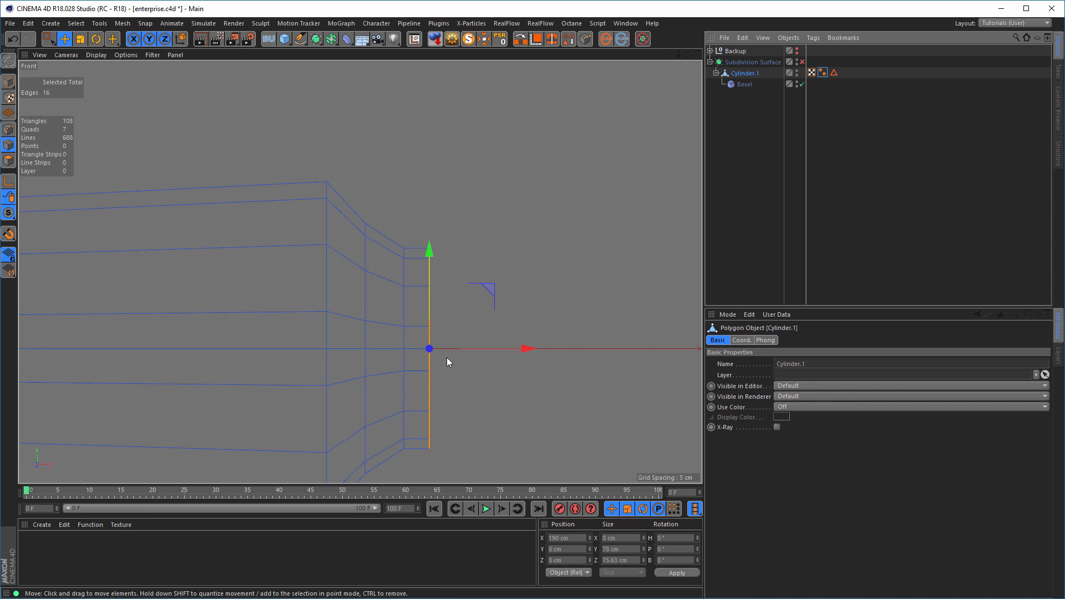
{"action": "scroll", "coordinate": [447, 358], "scroll_direction": "down", "scroll_amount": 3}
{"action": "middle_click", "coordinate": [347, 296]}
{"action": "middle_click", "coordinate": [244, 206]}
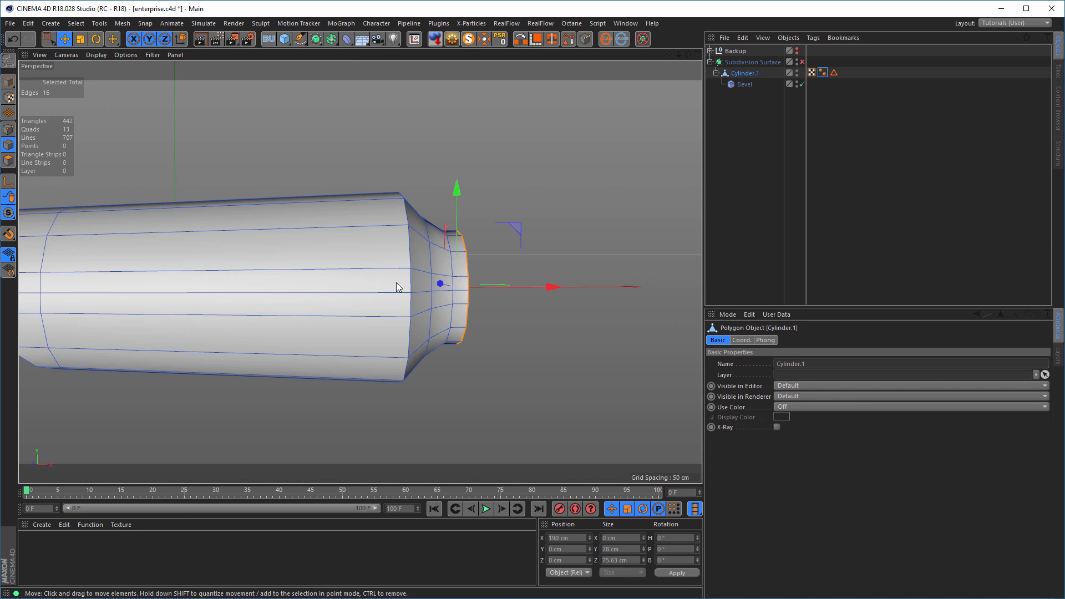
{"action": "left_click_drag", "start_coordinate": [245, 207], "coordinate": [500, 274], "text": "alt"}
{"action": "scroll", "coordinate": [500, 280], "scroll_direction": "up", "scroll_amount": 5}
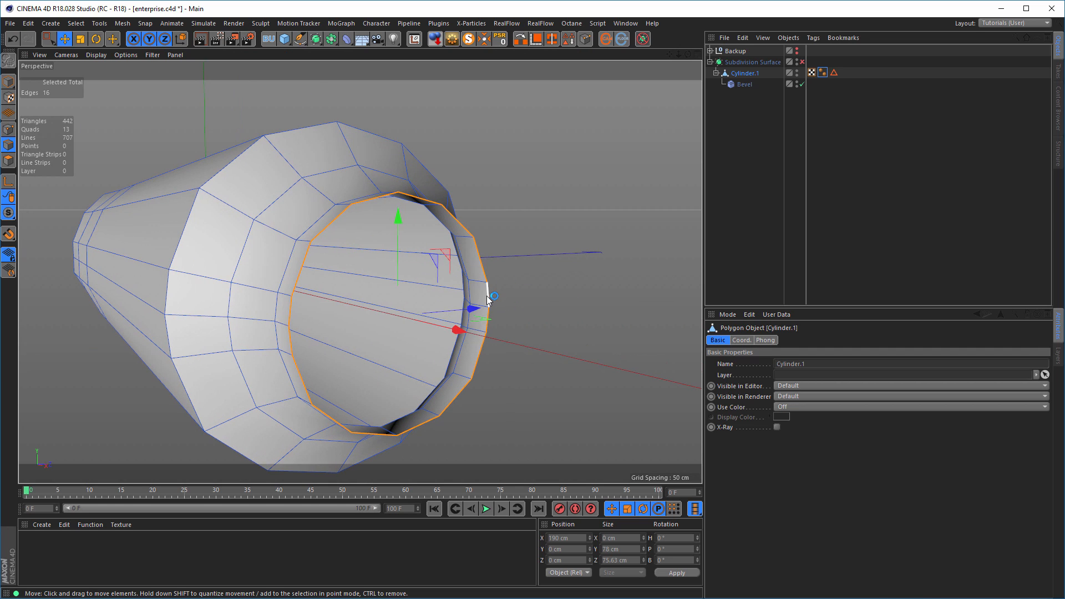
{"action": "key", "text": "t"}
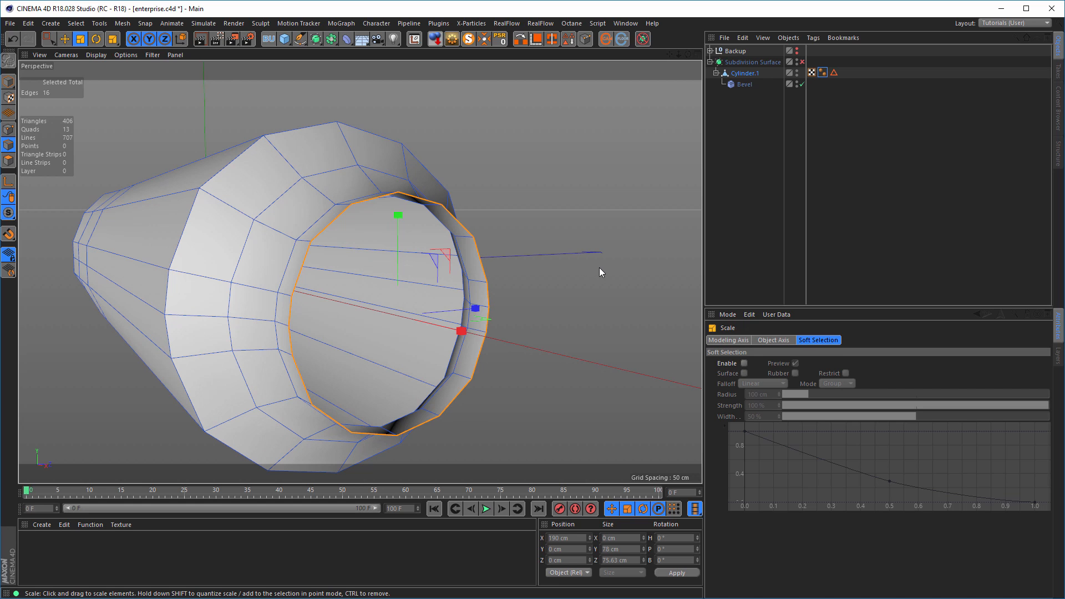
{"action": "left_click_drag", "start_coordinate": [594, 270], "coordinate": [585, 274], "text": "ctrl"}
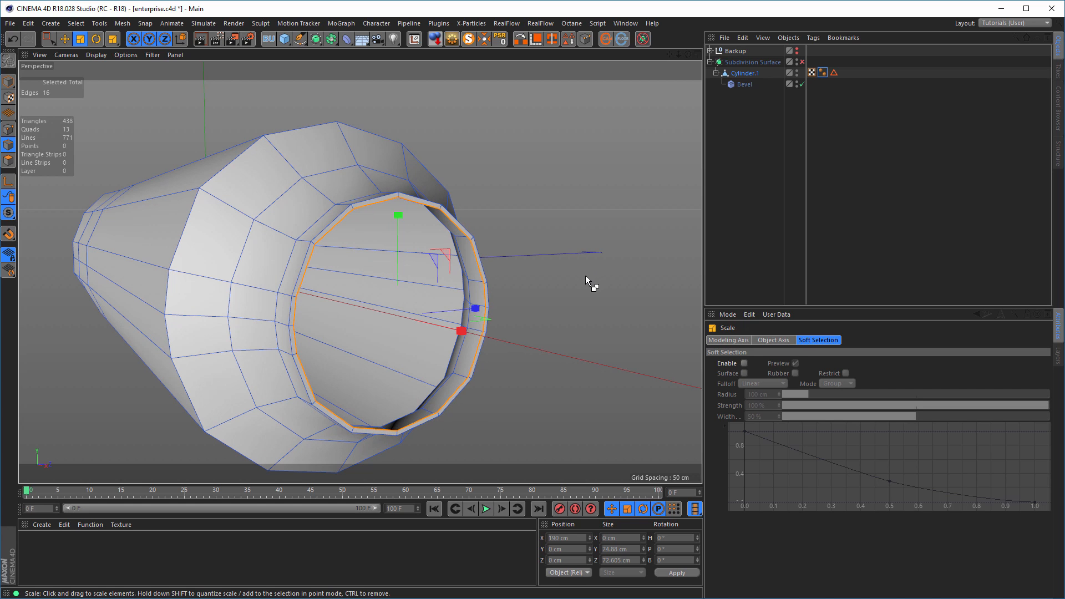
{"action": "key", "text": "ctrl+z"}
Re-enable the Subdivision Surface and show the smoothed front opening in the right view in Model mode
{"action": "middle_click", "coordinate": [571, 287]}
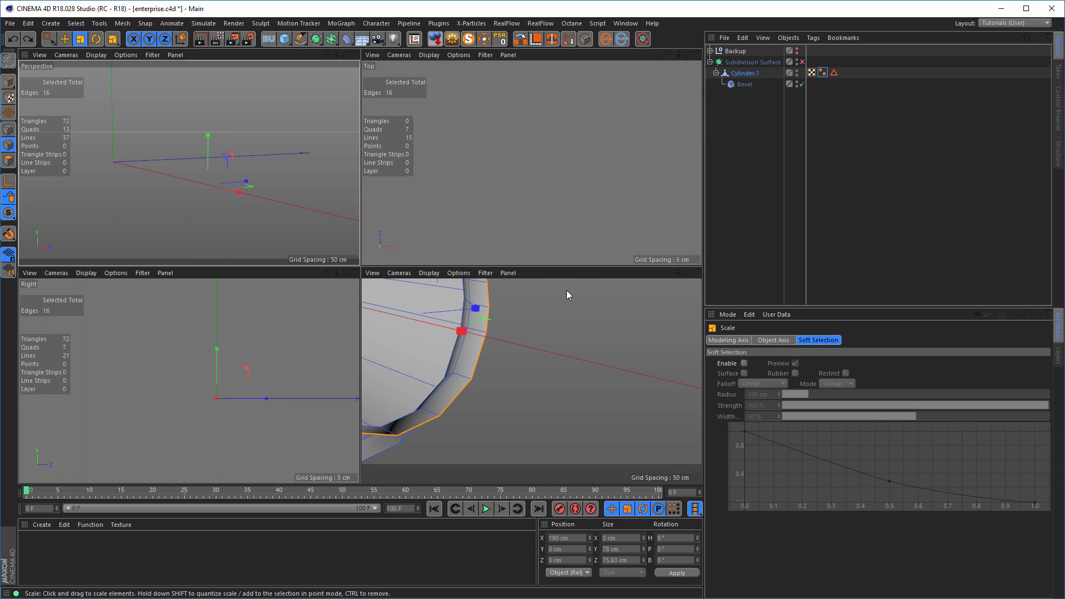
{"action": "middle_click", "coordinate": [328, 361]}
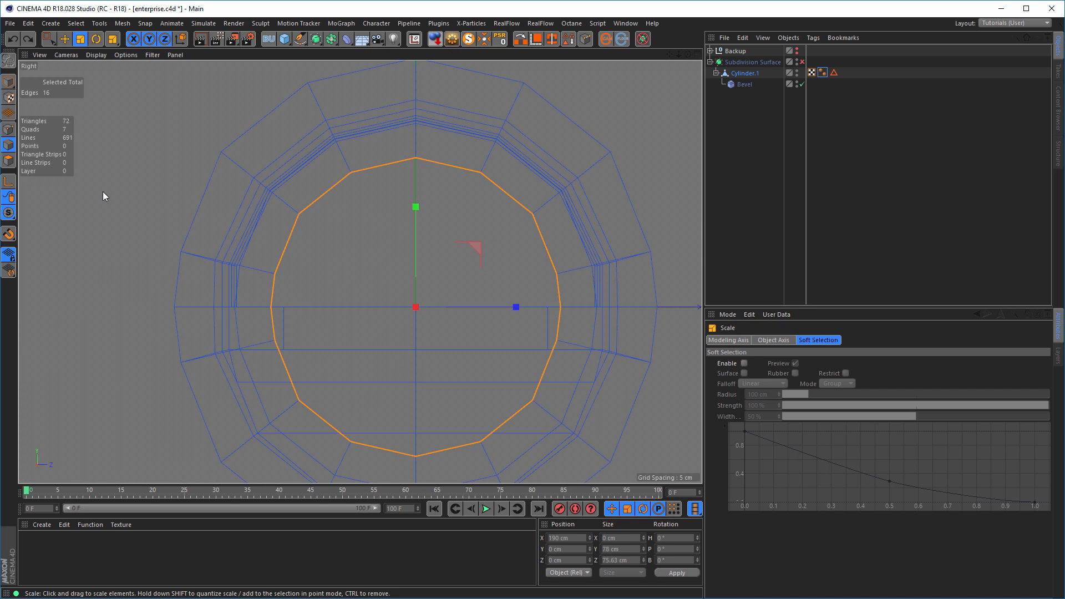
{"action": "left_click", "coordinate": [803, 62]}
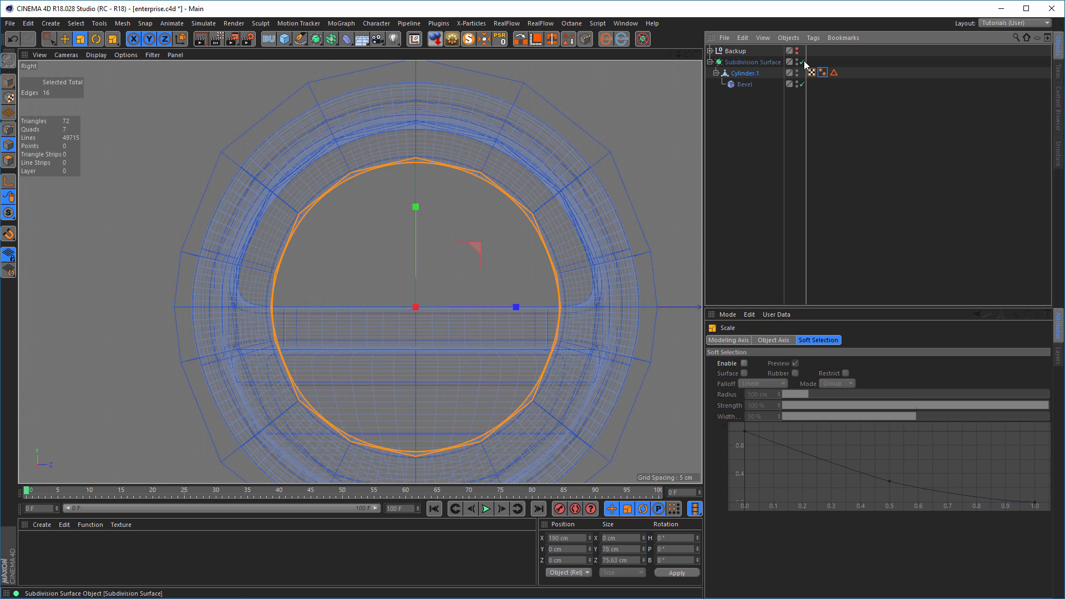
{"action": "left_click", "coordinate": [8, 82]}
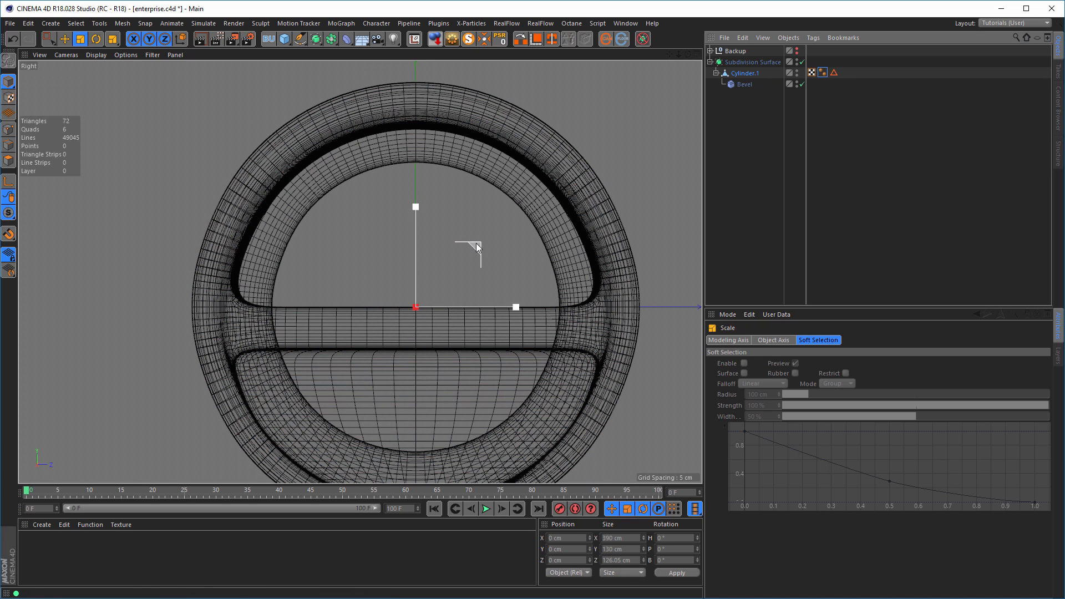
Add a Circle spline in the ZY plane and scale it to a radius of 37.61 cm, matching the hull's front opening
{"action": "left_click", "coordinate": [299, 38]}
{"action": "left_click", "coordinate": [422, 76]}
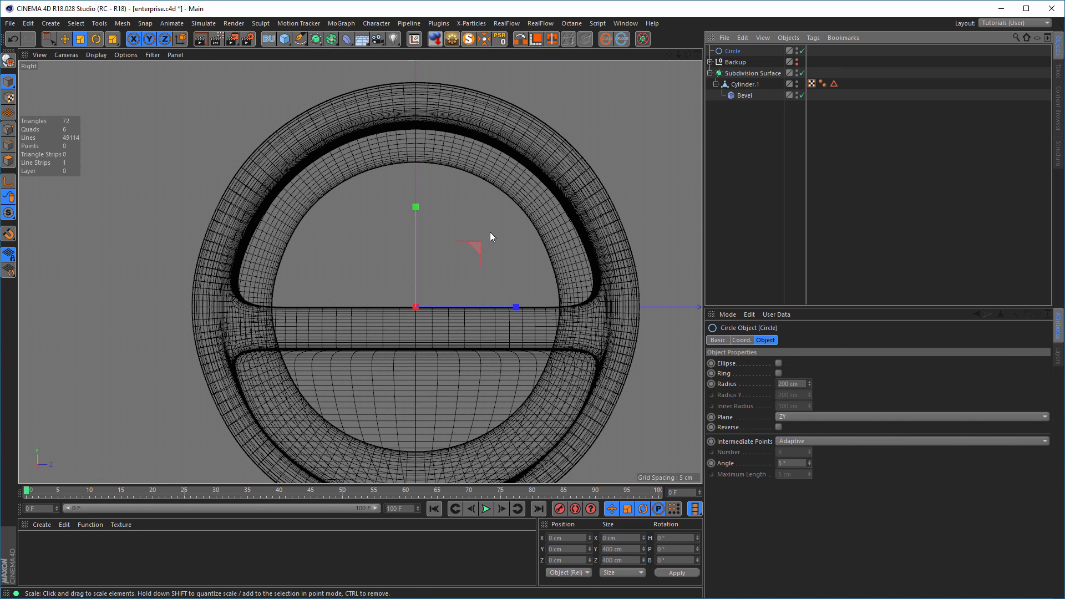
{"action": "left_click_drag", "start_coordinate": [490, 232], "coordinate": [182, 372]}
{"action": "scroll", "coordinate": [519, 352], "scroll_direction": "up", "scroll_amount": 3}
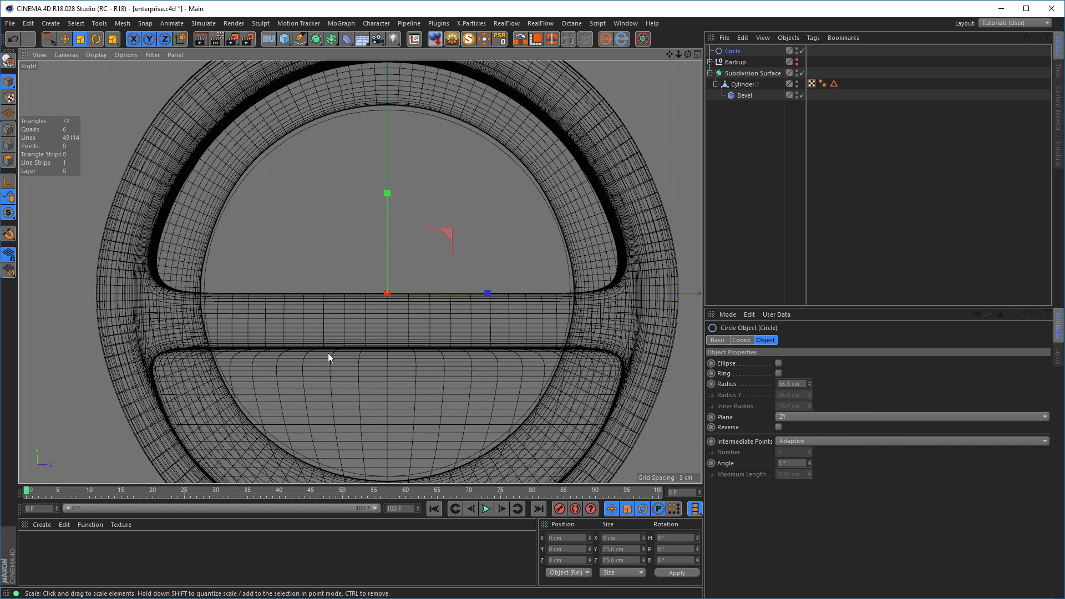
{"action": "left_click_drag", "start_coordinate": [327, 353], "coordinate": [337, 352]}
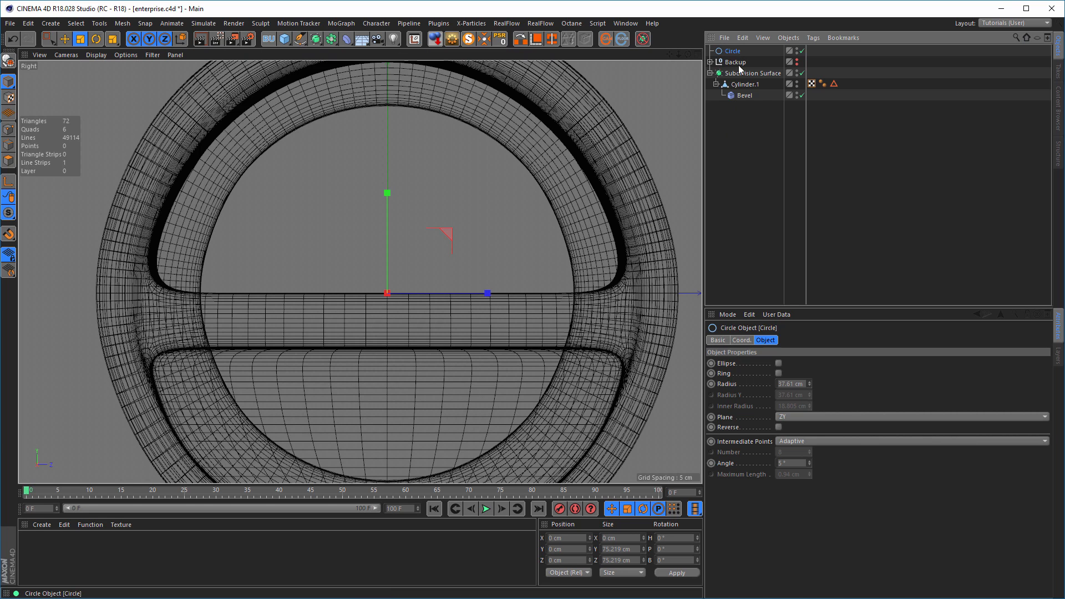
Turn on Use Color for the Circle spline and set its display color to fully saturated red
{"action": "left_click", "coordinate": [722, 340]}
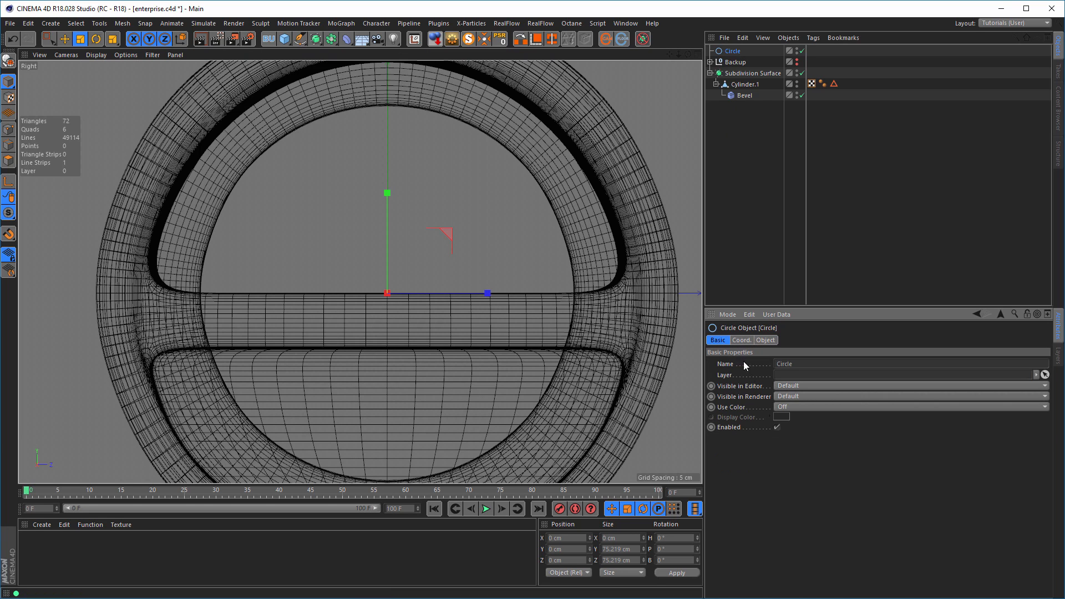
{"action": "left_click", "coordinate": [793, 406]}
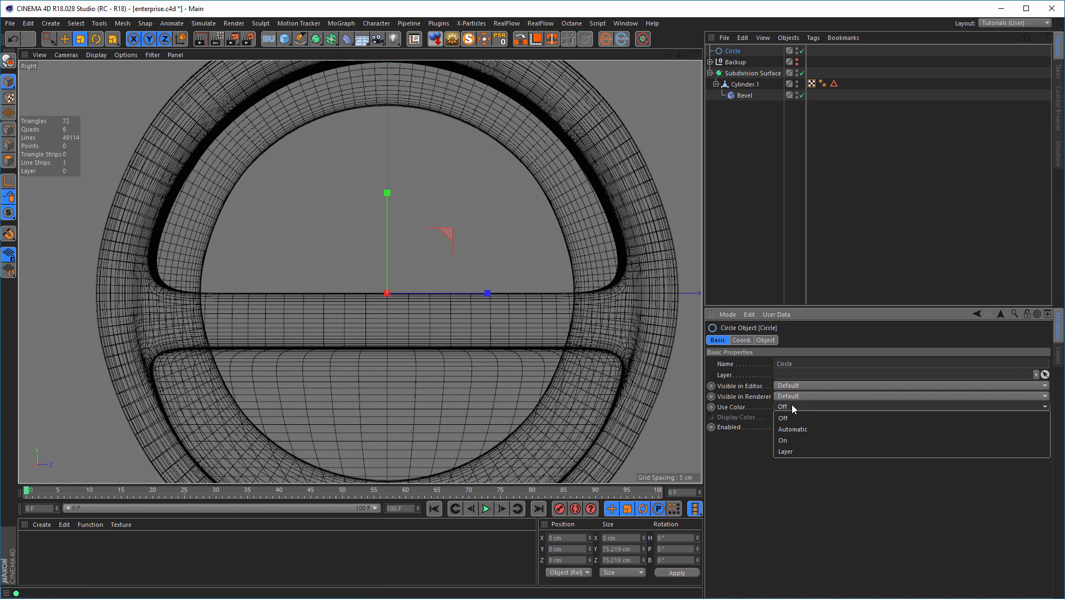
{"action": "left_click", "coordinate": [794, 436]}
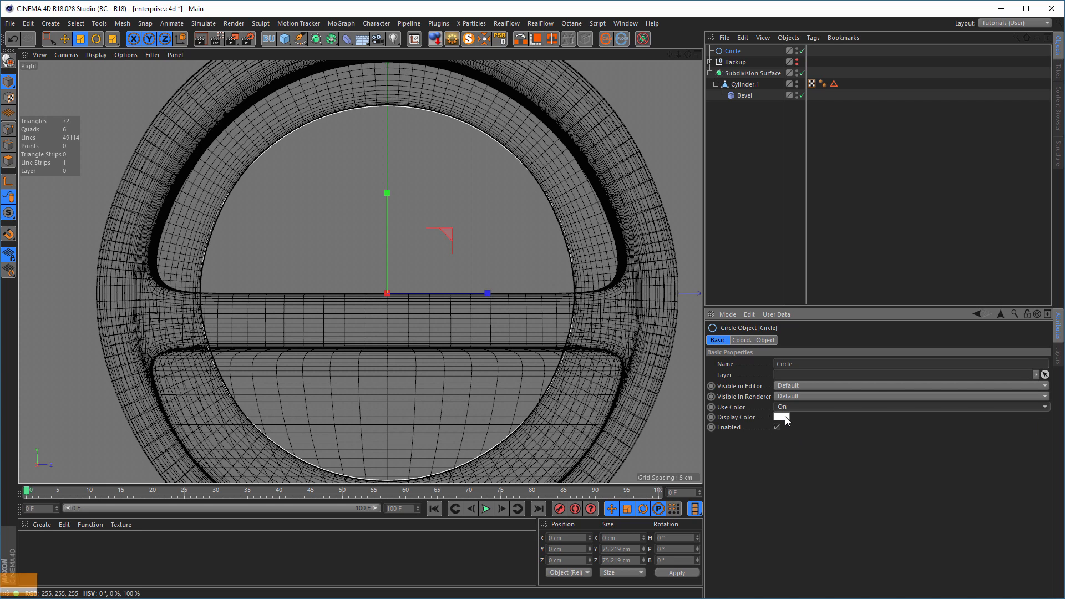
{"action": "left_click", "coordinate": [784, 416]}
{"action": "left_click_drag", "start_coordinate": [784, 416], "coordinate": [733, 422]}
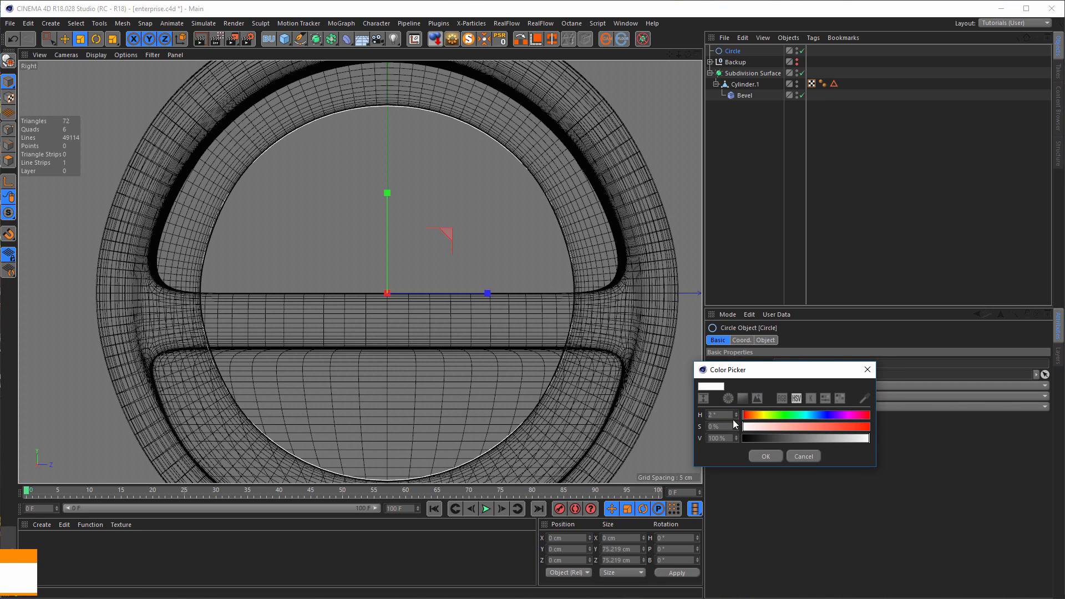
{"action": "left_click_drag", "start_coordinate": [827, 427], "coordinate": [877, 427]}
{"action": "left_click", "coordinate": [770, 458]}
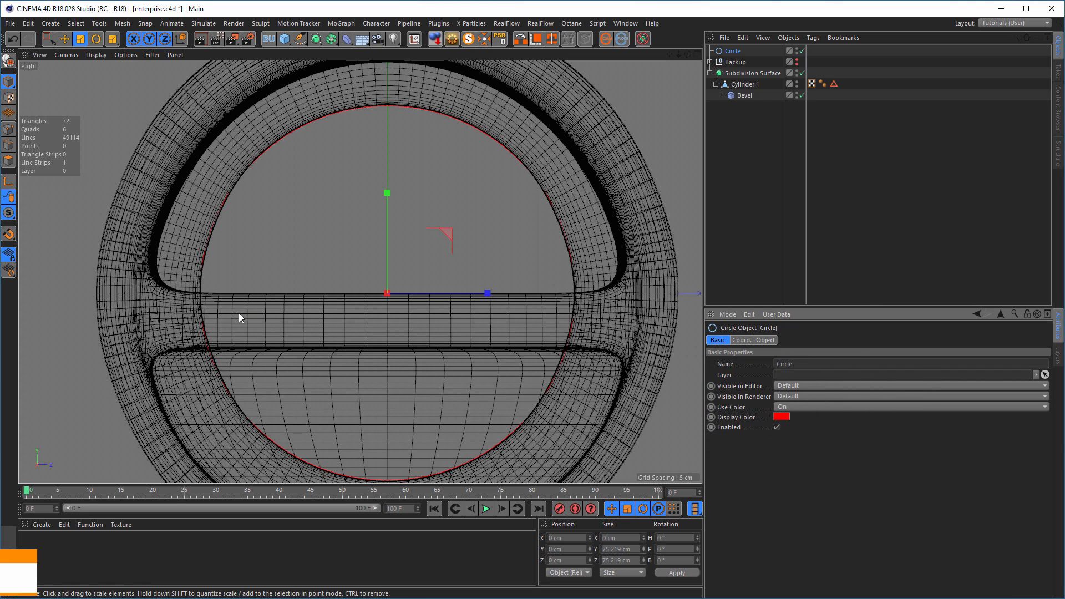
{"action": "scroll", "coordinate": [239, 316], "scroll_direction": "up", "scroll_amount": 3}
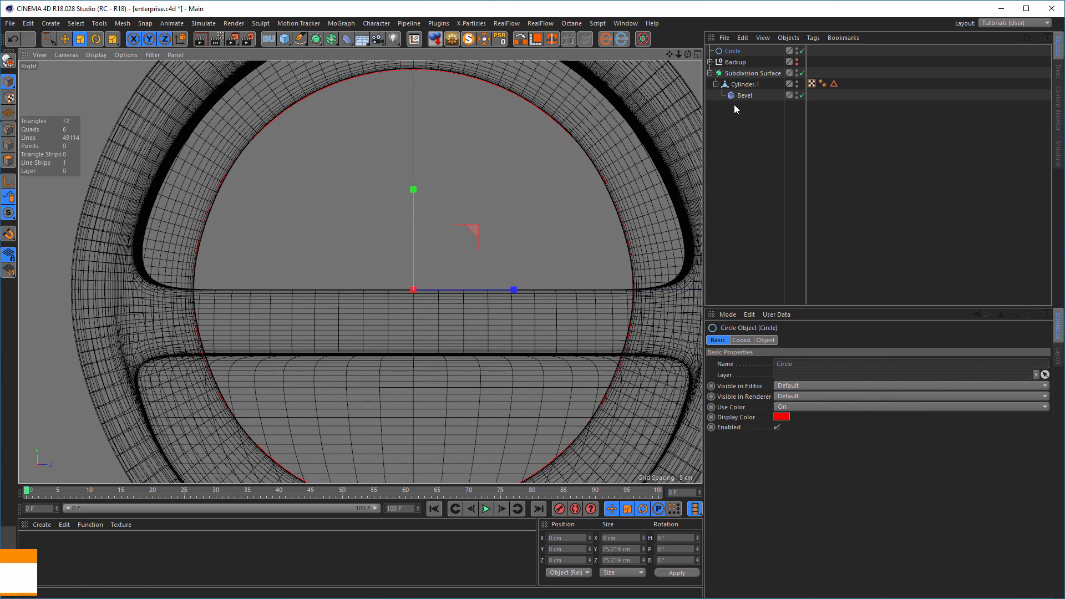
Switch to the points of Cylinder.1 and activate Live Selection with no points selected
{"action": "left_click", "coordinate": [744, 84]}
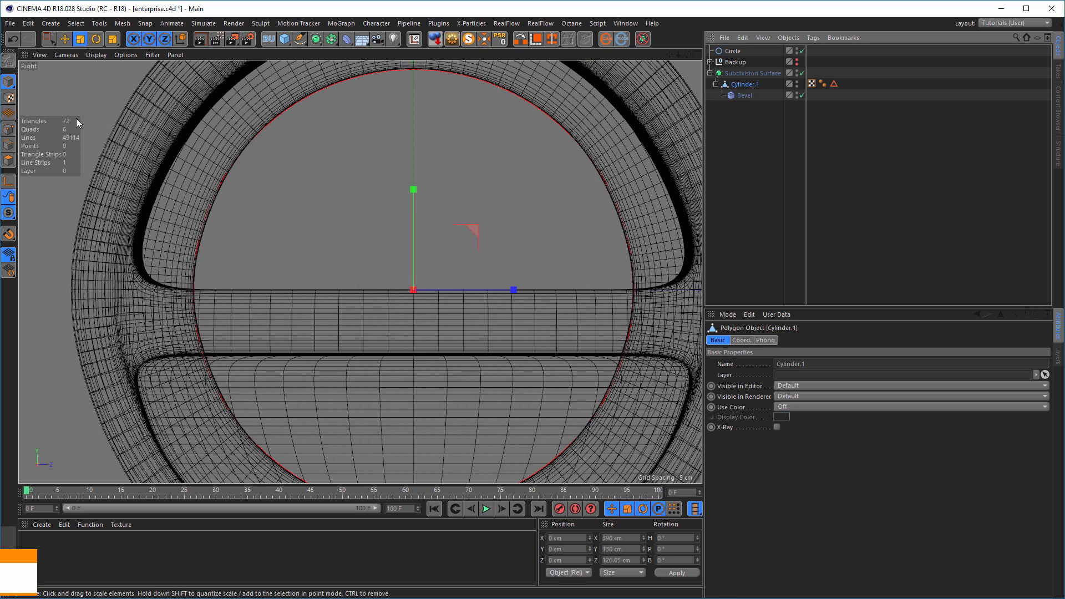
{"action": "left_click", "coordinate": [8, 129]}
{"action": "key", "text": "0"}
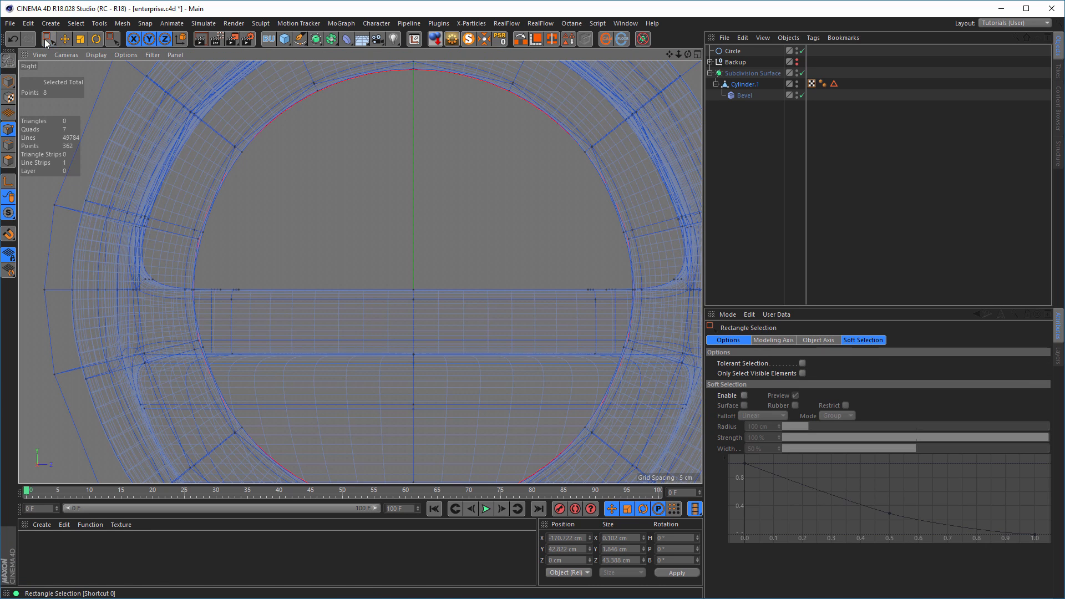
{"action": "left_click_drag", "start_coordinate": [49, 39], "coordinate": [105, 55]}
{"action": "left_click", "coordinate": [204, 280]}
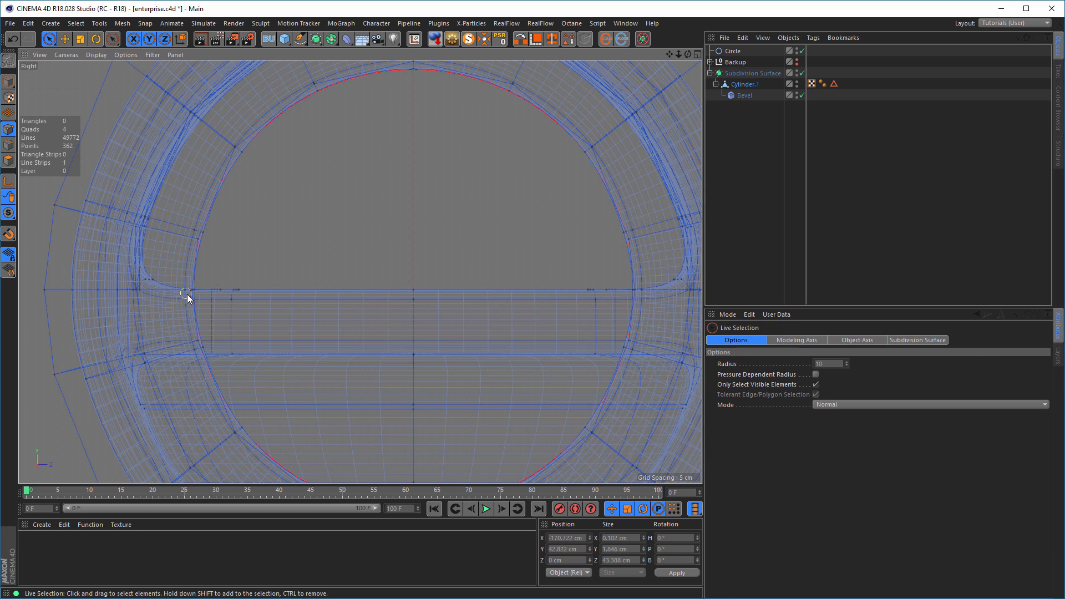
With the Subdivision Surface temporarily disabled, select the two opposite points at mid-height on the front rim, one on each side
{"action": "middle_click", "coordinate": [612, 284]}
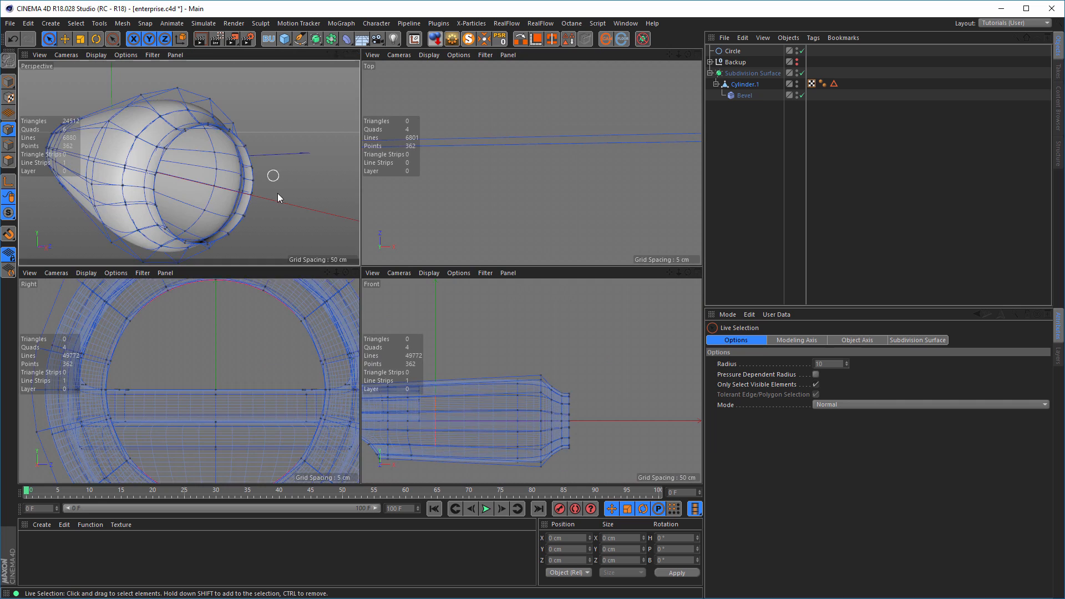
{"action": "middle_click", "coordinate": [278, 193]}
{"action": "left_click_drag", "start_coordinate": [504, 298], "coordinate": [524, 306], "text": "alt"}
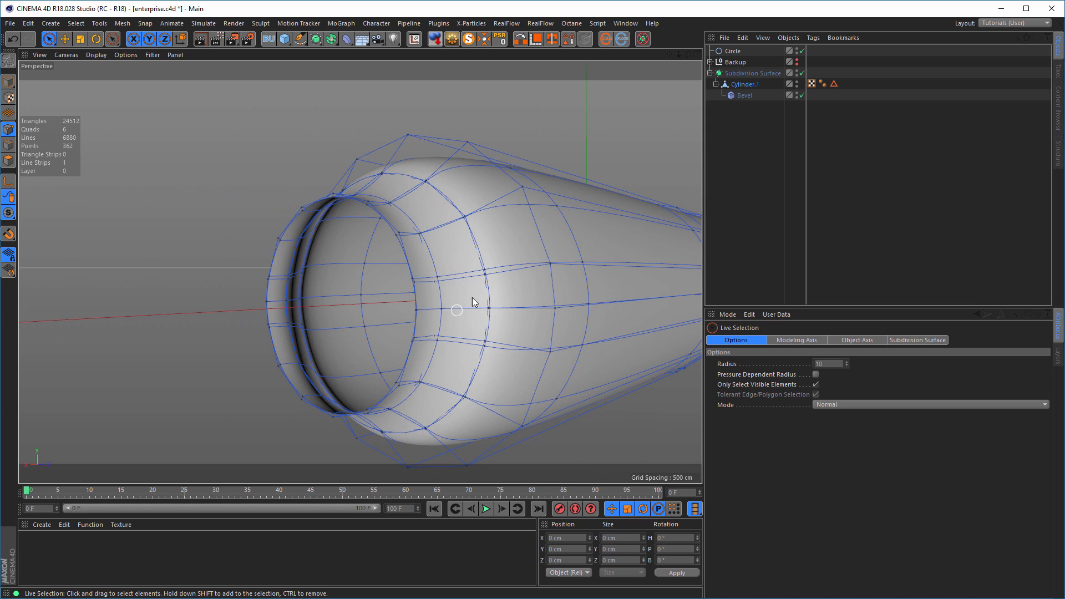
{"action": "left_click", "coordinate": [743, 85]}
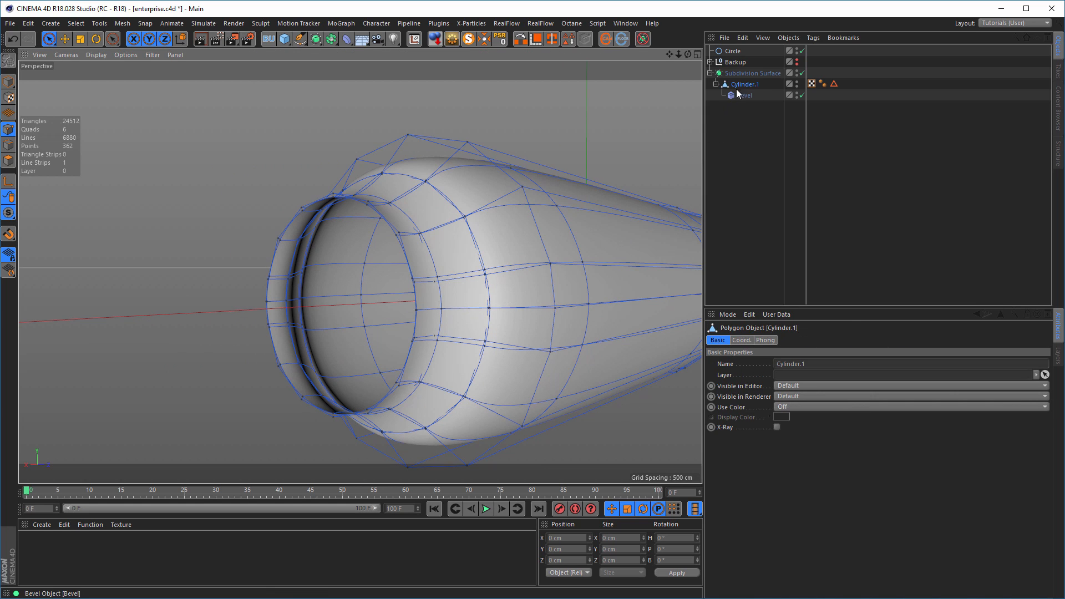
{"action": "left_click_drag", "start_coordinate": [510, 221], "coordinate": [371, 247], "text": "alt"}
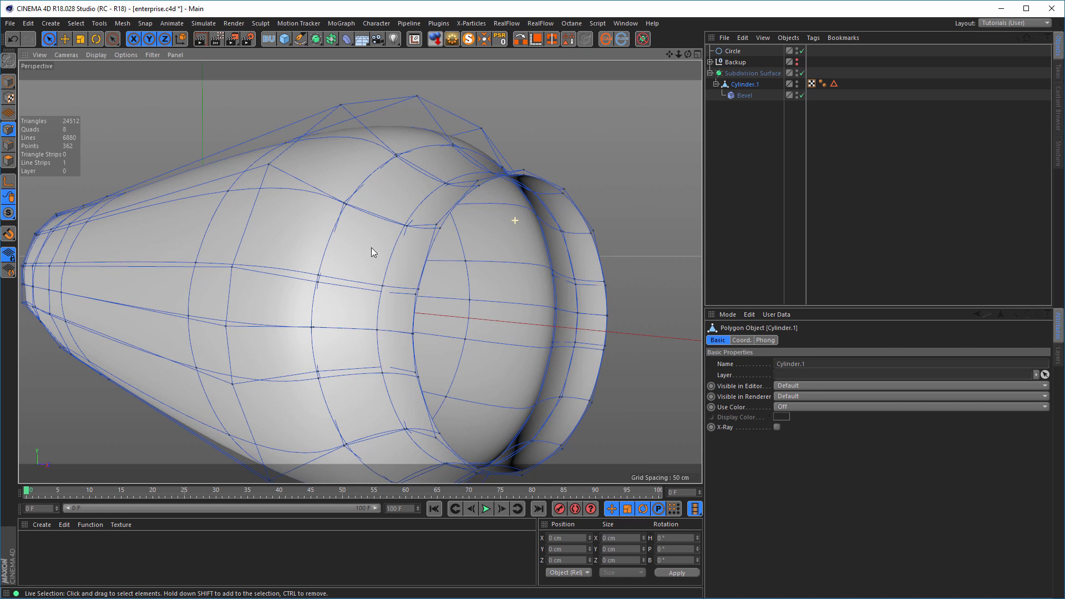
{"action": "left_click", "coordinate": [802, 73]}
{"action": "left_click", "coordinate": [412, 333]}
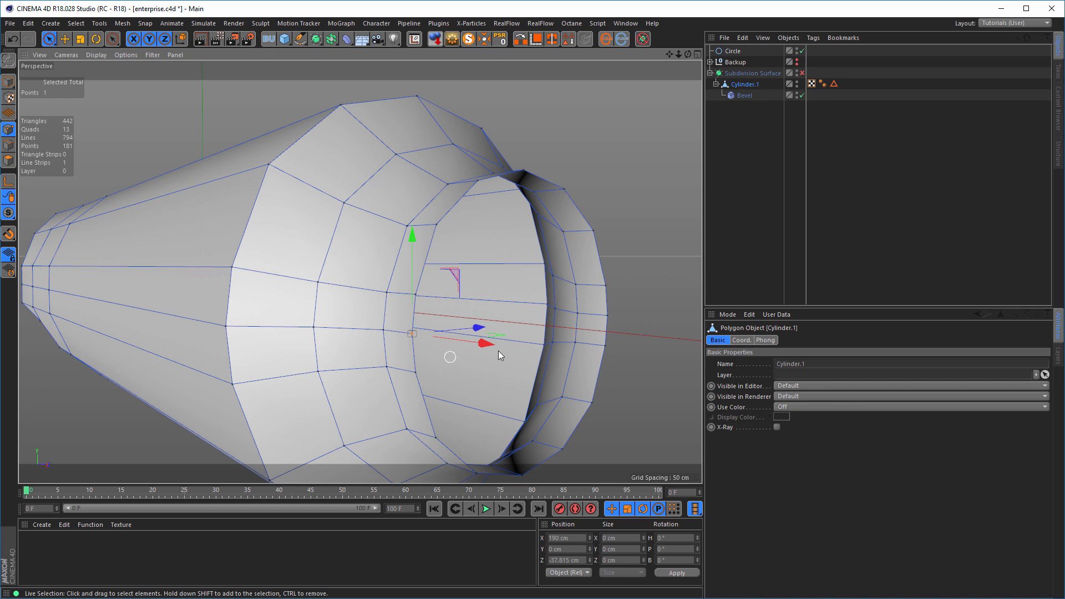
{"action": "left_click_drag", "start_coordinate": [545, 317], "coordinate": [444, 306], "text": "alt"}
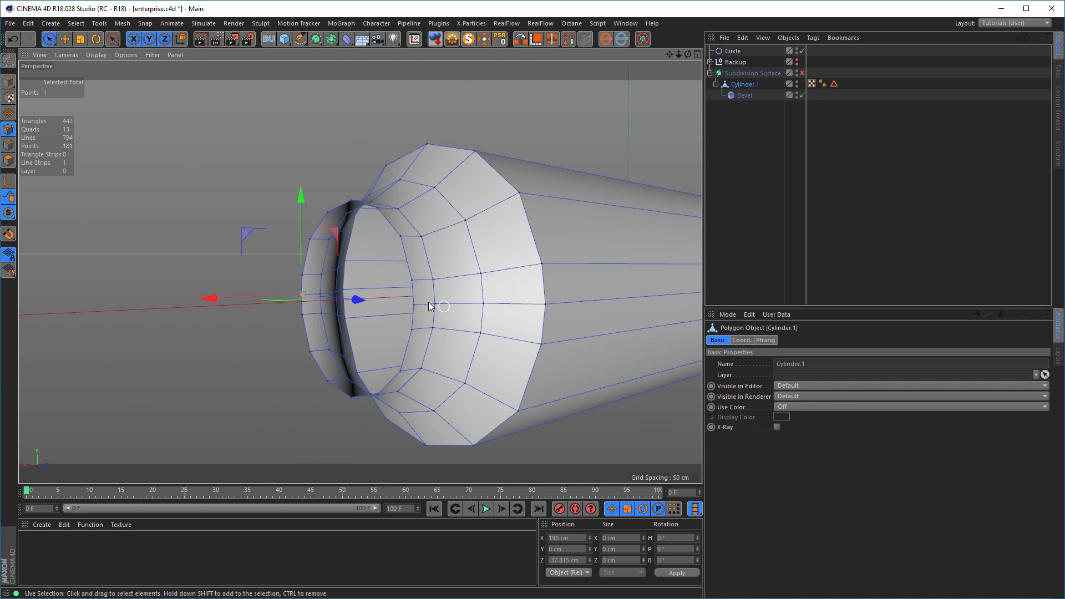
{"action": "left_click", "coordinate": [421, 305], "text": "shift"}
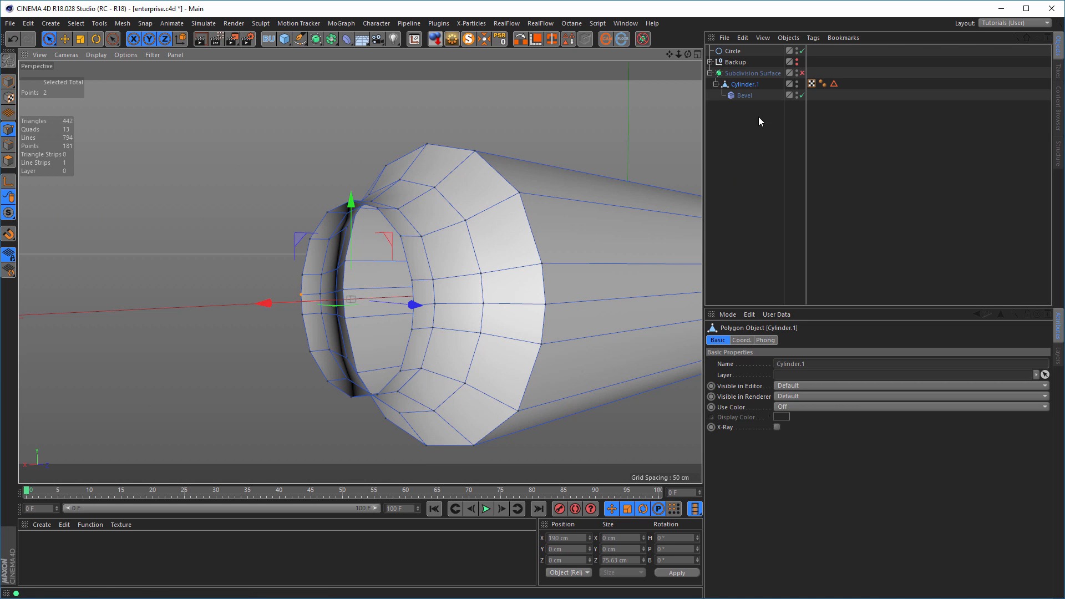
{"action": "left_click", "coordinate": [802, 73]}
In the right view, scale the two side points inward along Z to 75.219 cm to meet the circle
{"action": "middle_click", "coordinate": [475, 290]}
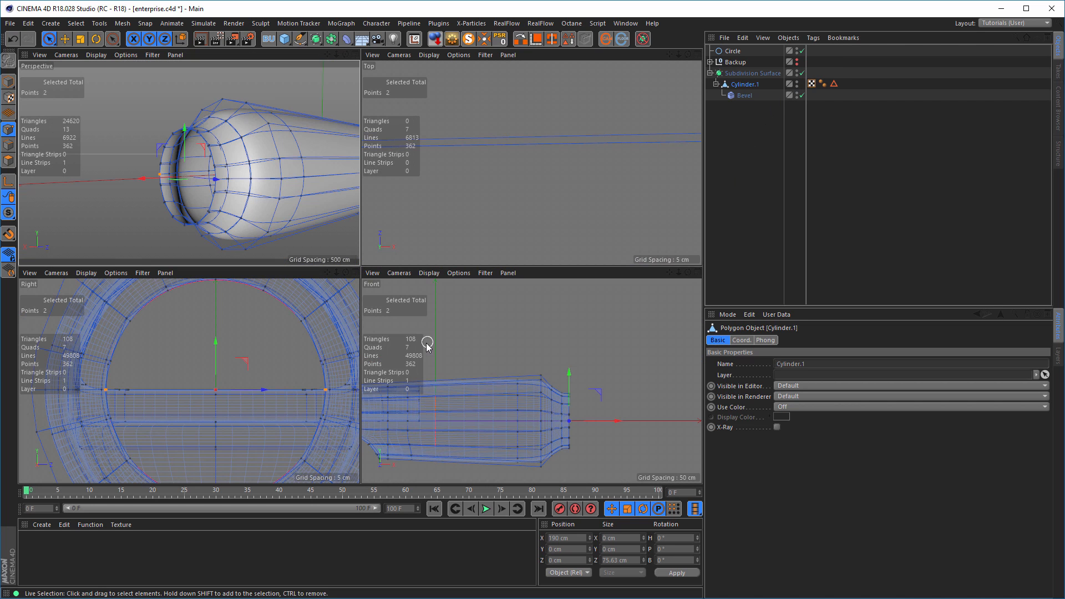
{"action": "middle_click", "coordinate": [288, 343]}
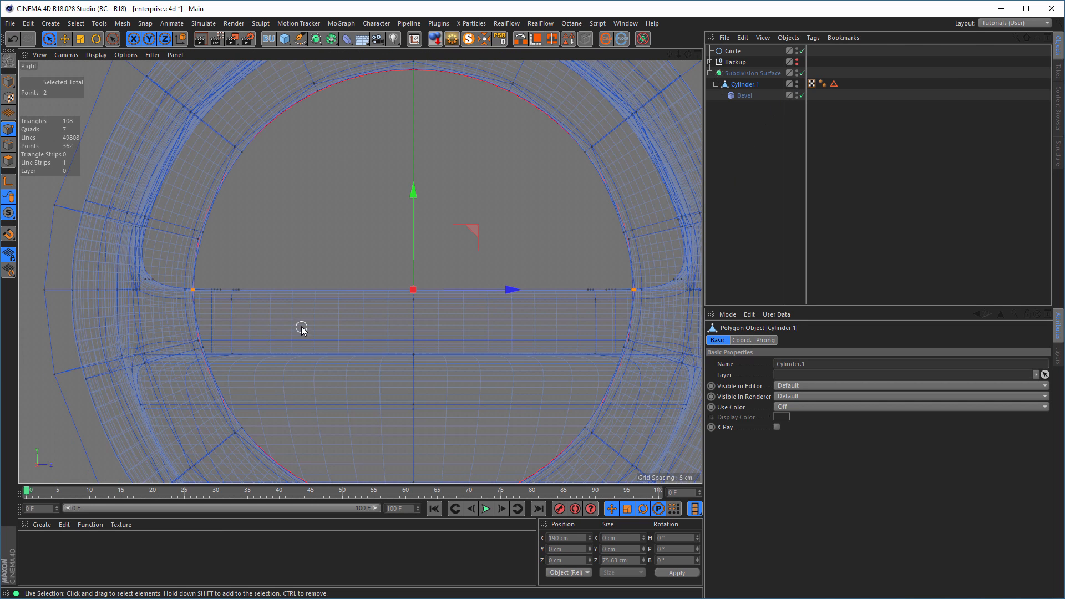
{"action": "scroll", "coordinate": [183, 295], "scroll_direction": "up", "scroll_amount": 4}
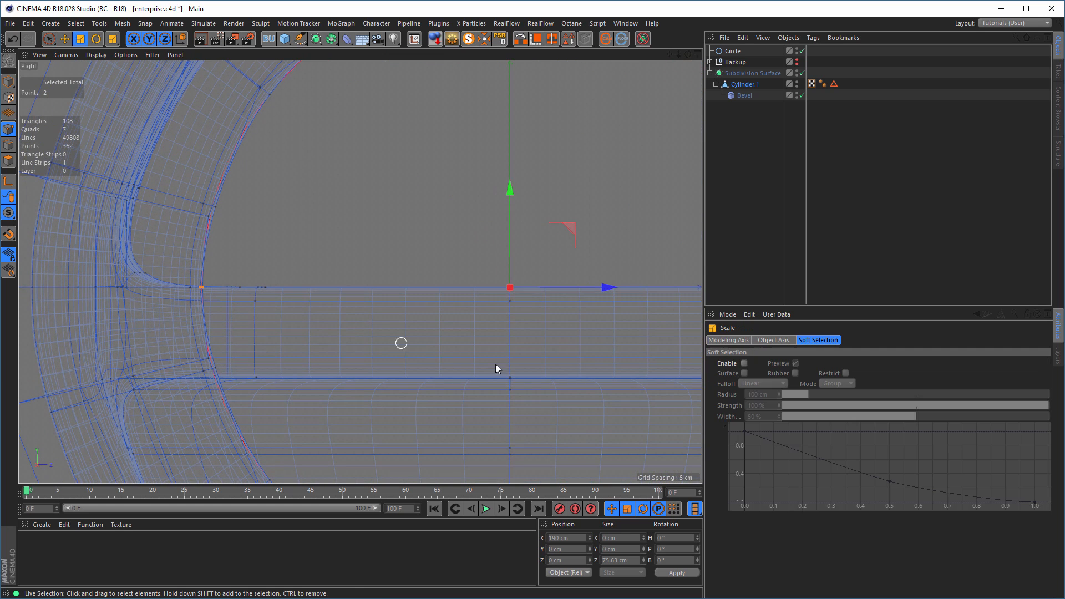
{"action": "key", "text": "t"}
{"action": "left_click_drag", "start_coordinate": [611, 287], "coordinate": [610, 287]}
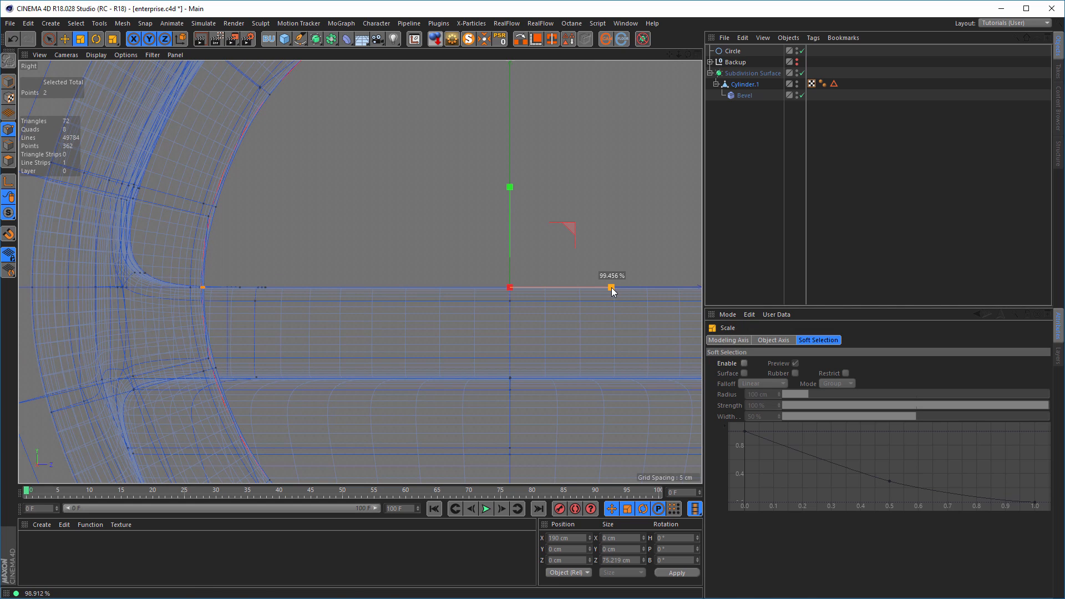
{"action": "key", "text": "space"}
Disable the Subdivision Surface and select the rim points directly above and below the mid-height point on one side of the opening
{"action": "left_click", "coordinate": [215, 207]}
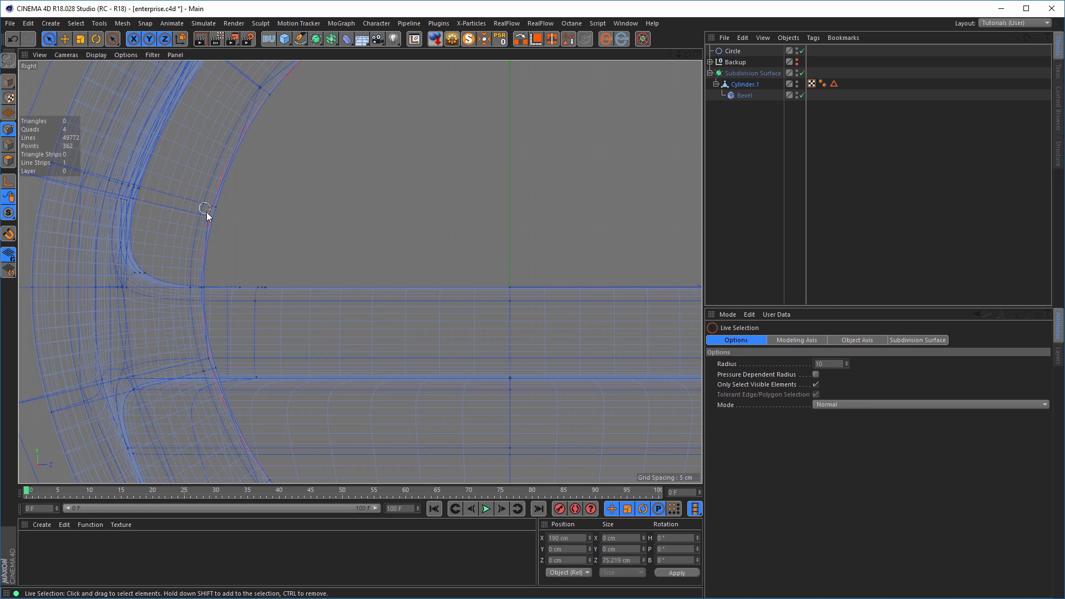
{"action": "middle_click", "coordinate": [339, 239]}
{"action": "middle_click", "coordinate": [315, 233]}
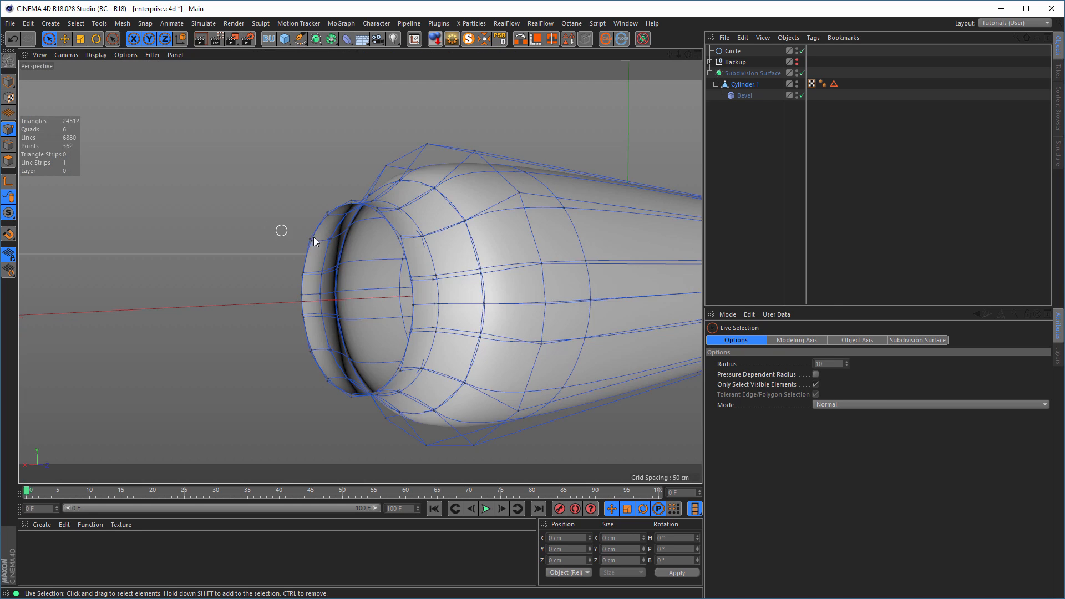
{"action": "left_click", "coordinate": [802, 73]}
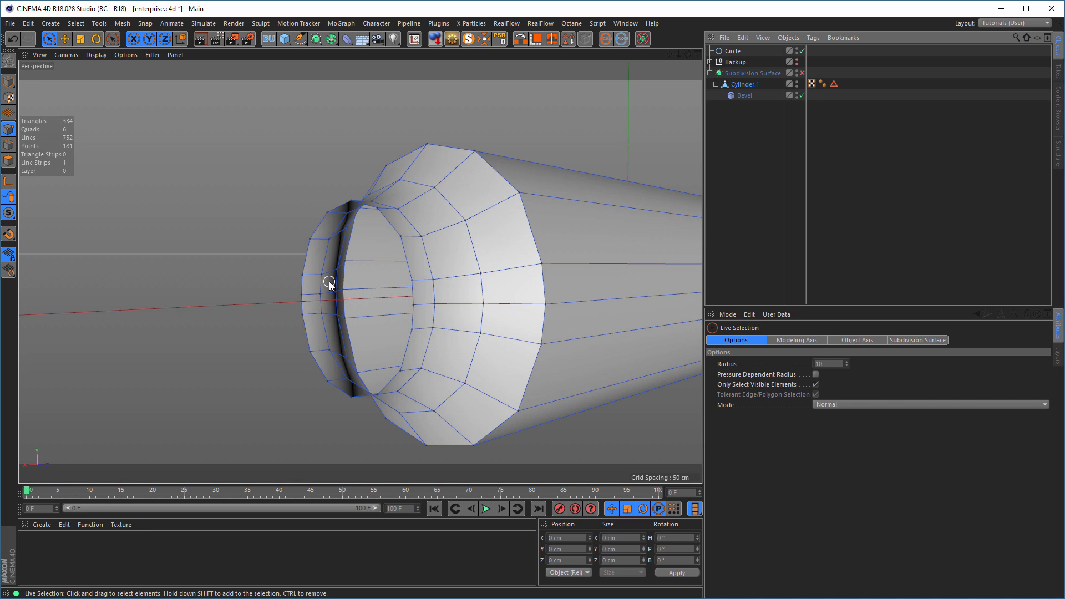
{"action": "left_click_drag", "start_coordinate": [319, 278], "coordinate": [194, 274], "text": "alt"}
{"action": "right_click_drag", "start_coordinate": [342, 295], "coordinate": [416, 287], "text": "alt"}
{"action": "left_click_drag", "start_coordinate": [293, 273], "coordinate": [521, 269], "text": "alt"}
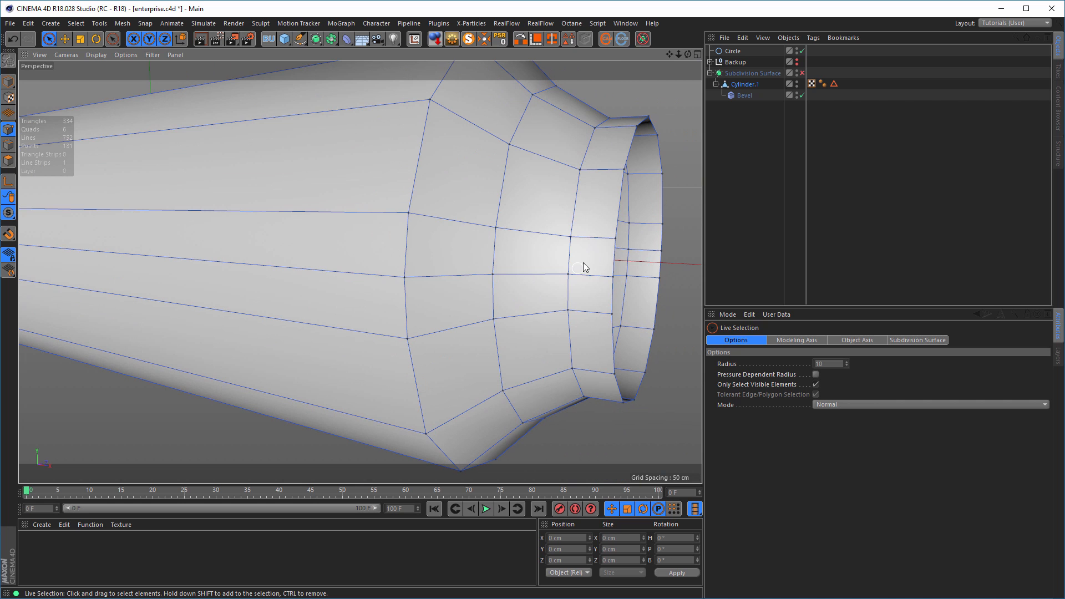
{"action": "left_click", "coordinate": [611, 238]}
{"action": "left_click", "coordinate": [610, 313], "text": "shift"}
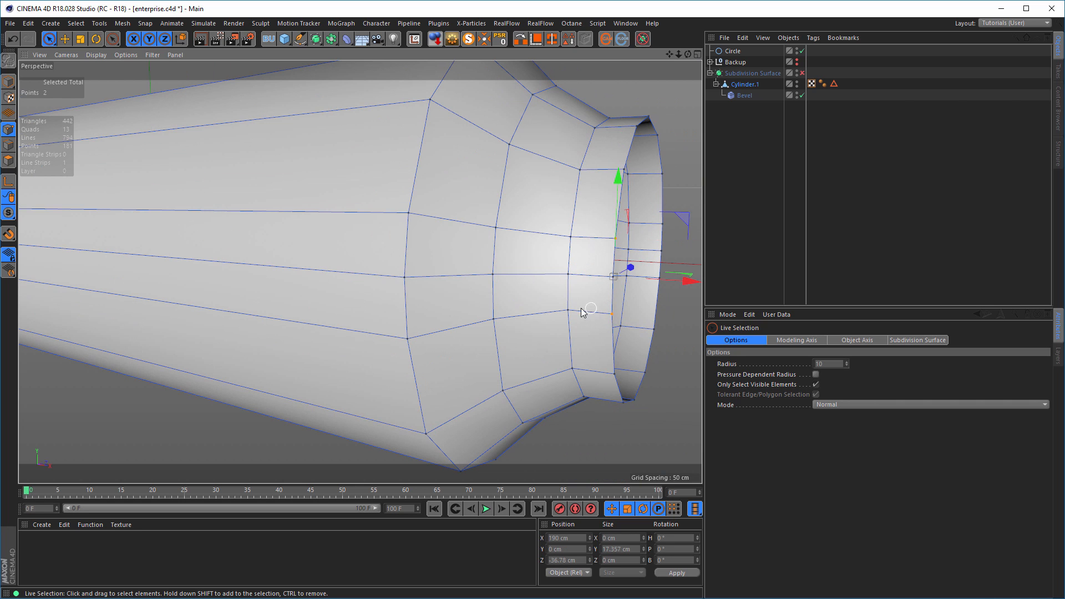
Add the two corresponding rim points on the opposite side of the opening to the selection
{"action": "left_click_drag", "start_coordinate": [582, 313], "coordinate": [475, 299], "text": "alt"}
{"action": "scroll", "coordinate": [409, 268], "scroll_direction": "up", "scroll_amount": 4}
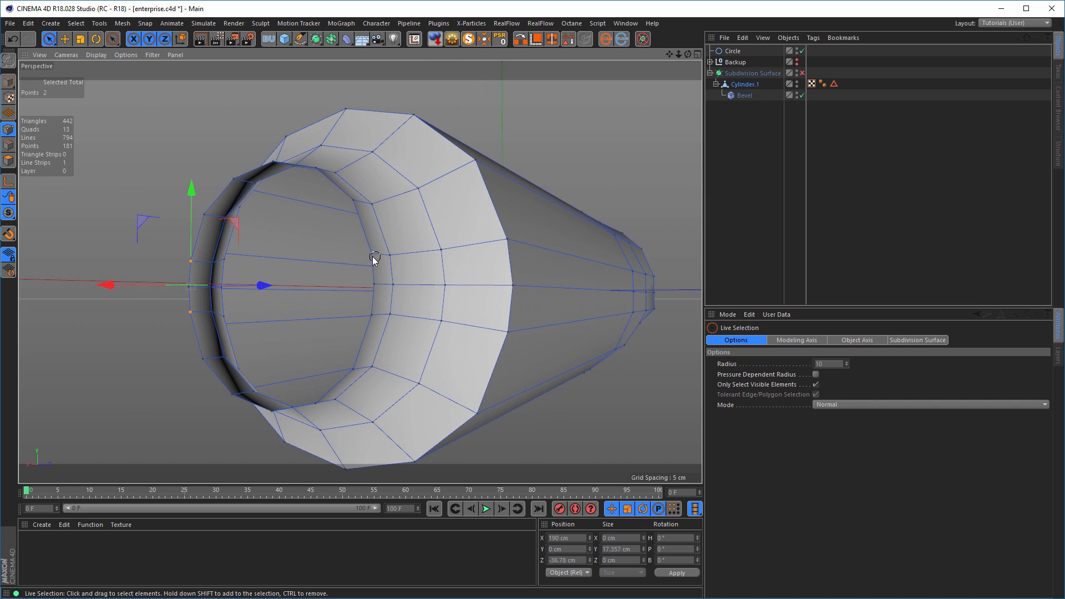
{"action": "left_click", "coordinate": [373, 255], "text": "shift"}
{"action": "left_click", "coordinate": [372, 314], "text": "shift"}
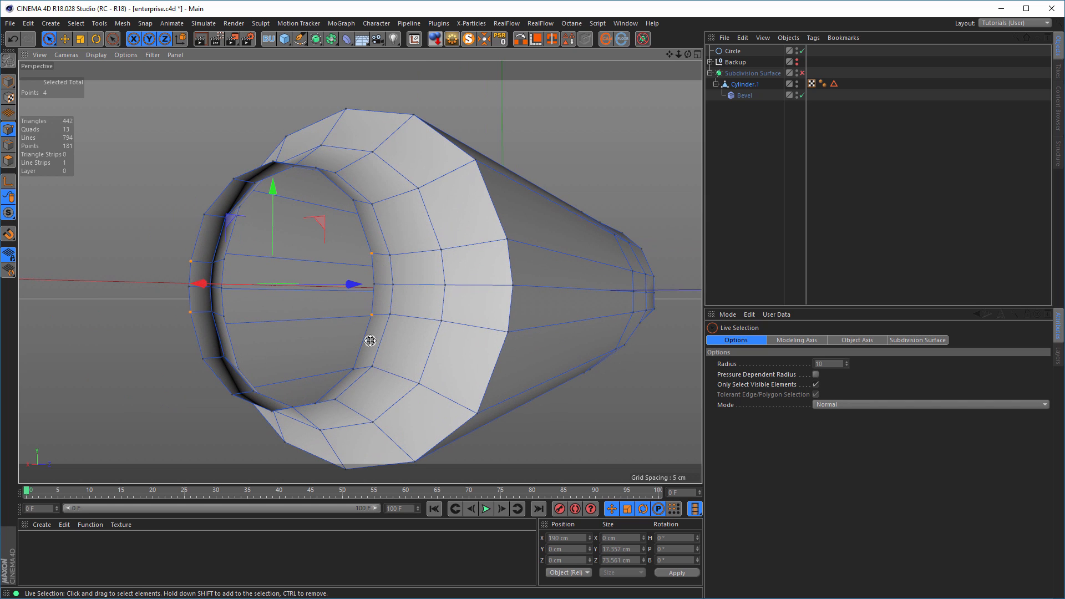
With the Subdivision Surface enabled, scale the four rim points slightly along Z to follow the red circle, and return to Model mode
{"action": "middle_click", "coordinate": [371, 340]}
{"action": "middle_click", "coordinate": [308, 335]}
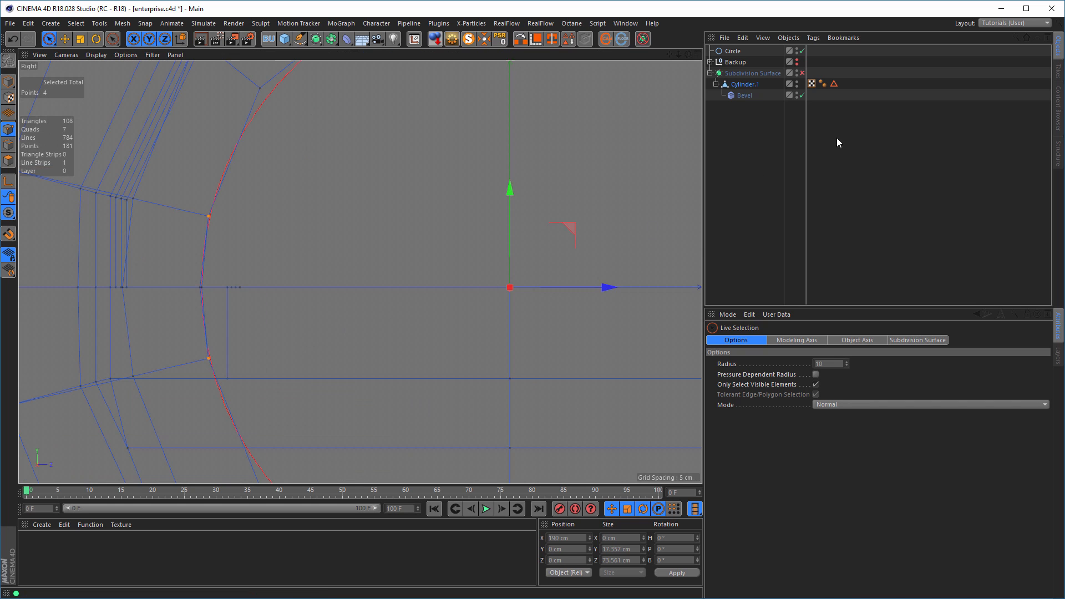
{"action": "left_click", "coordinate": [802, 73]}
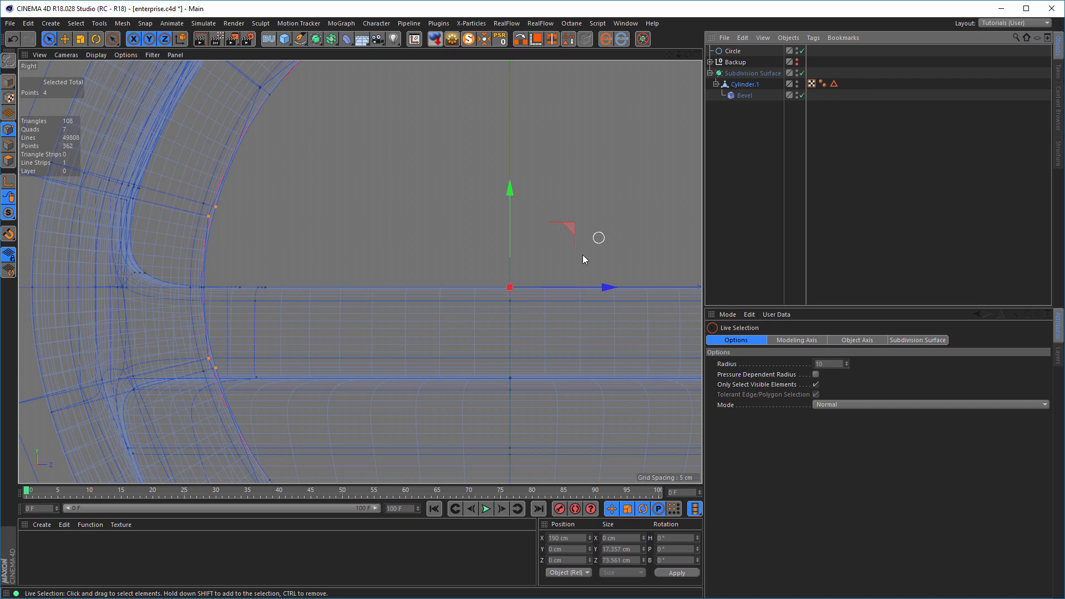
{"action": "key", "text": "t"}
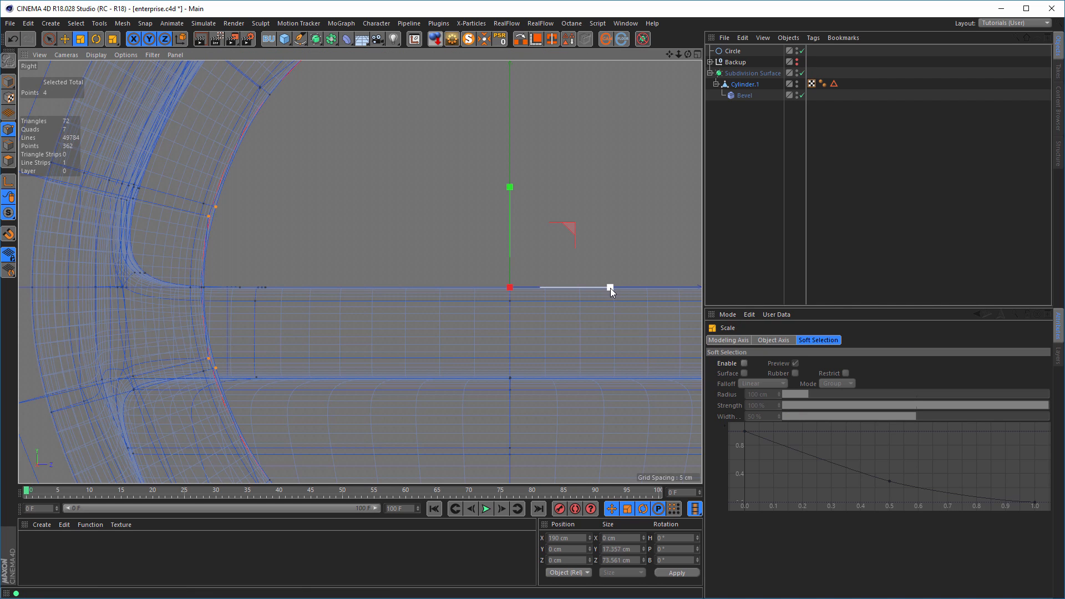
{"action": "left_click_drag", "start_coordinate": [610, 288], "coordinate": [607, 286]}
{"action": "left_click", "coordinate": [10, 83]}
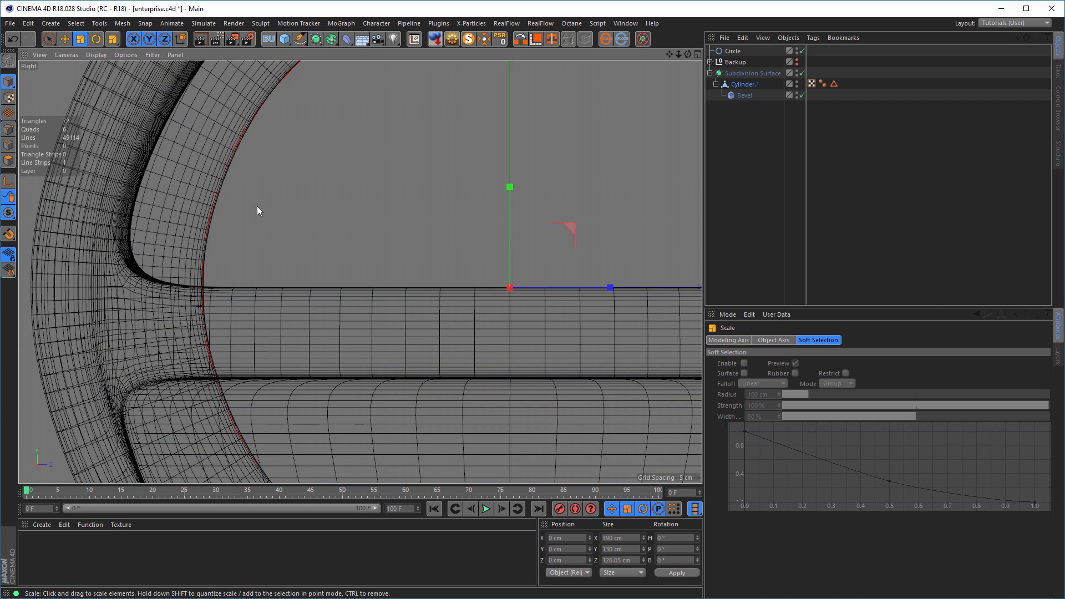
{"action": "scroll", "coordinate": [208, 229], "scroll_direction": "down", "scroll_amount": 5}
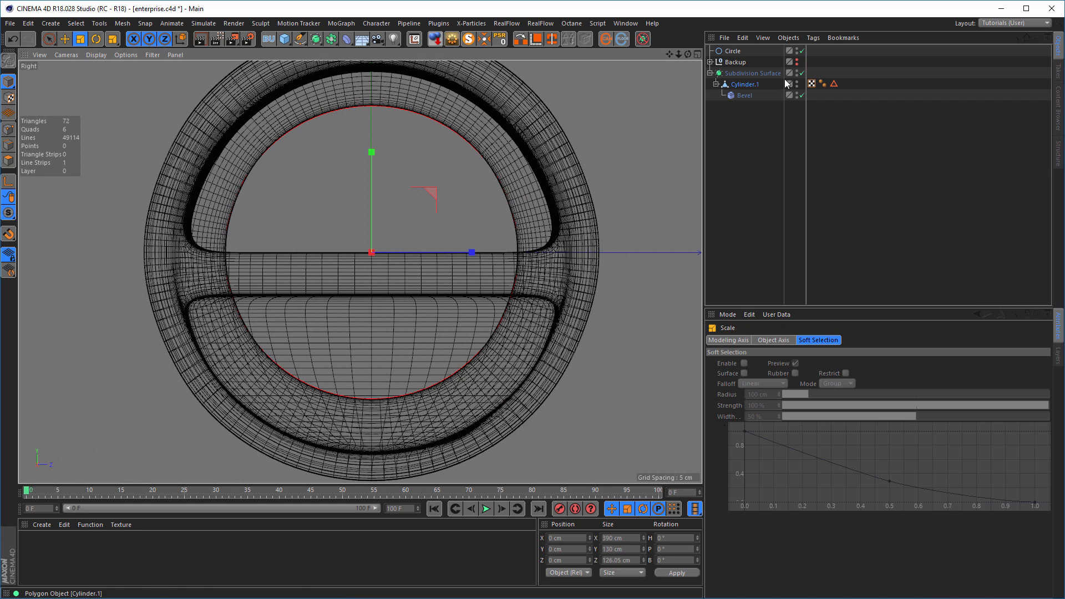
Delete the red circle guide spline and return to the perspective view showing the hull's front opening
{"action": "left_click", "coordinate": [733, 51]}
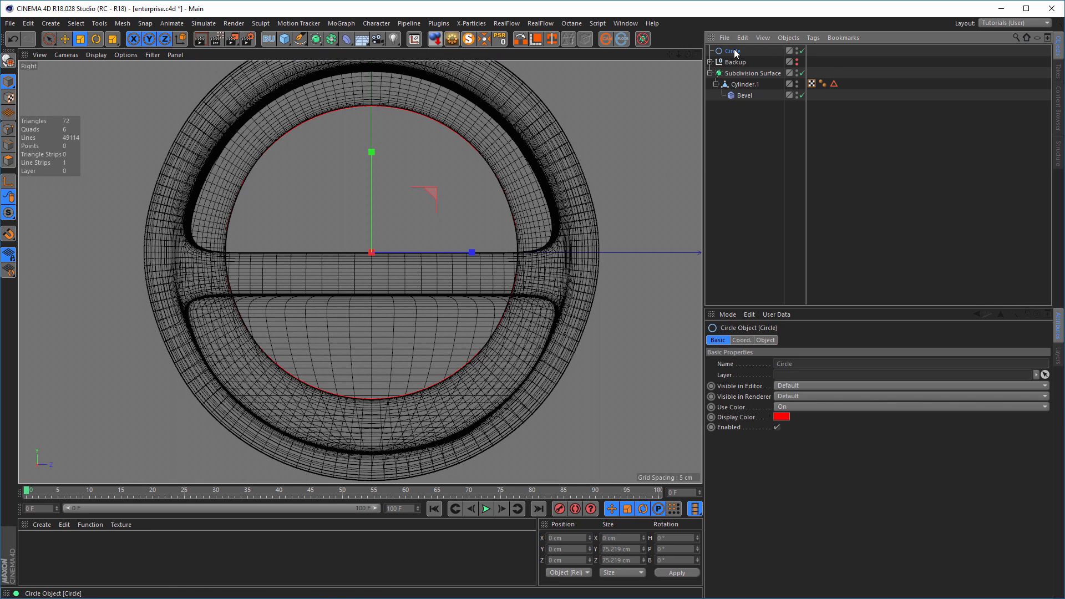
{"action": "key", "text": "Delete"}
{"action": "middle_click", "coordinate": [620, 285]}
{"action": "middle_click", "coordinate": [247, 186]}
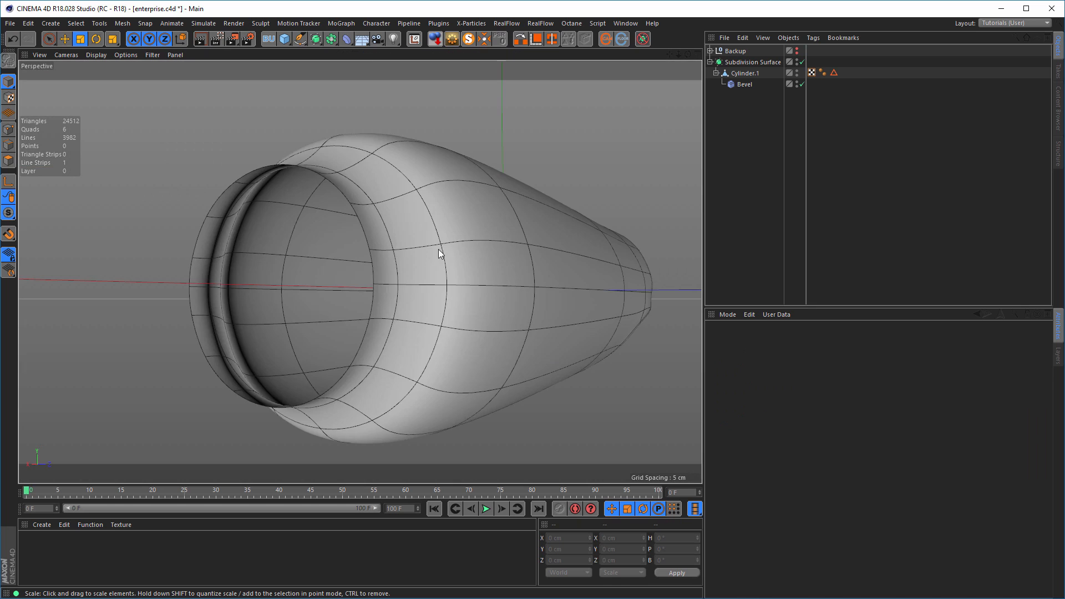
{"action": "left_click_drag", "start_coordinate": [439, 254], "coordinate": [317, 216], "text": "alt"}
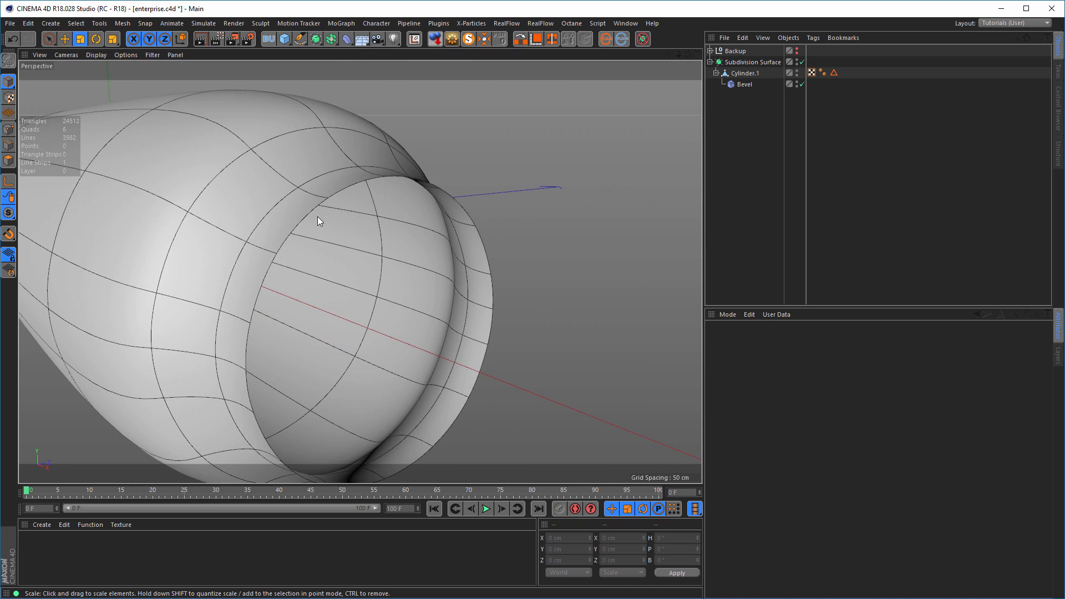
Disable the Subdivision Surface, select the hull's front rim edge loop, and extrude it inward by scaling to 70.2 cm in Y
{"action": "left_click", "coordinate": [802, 62]}
{"action": "left_click", "coordinate": [744, 74]}
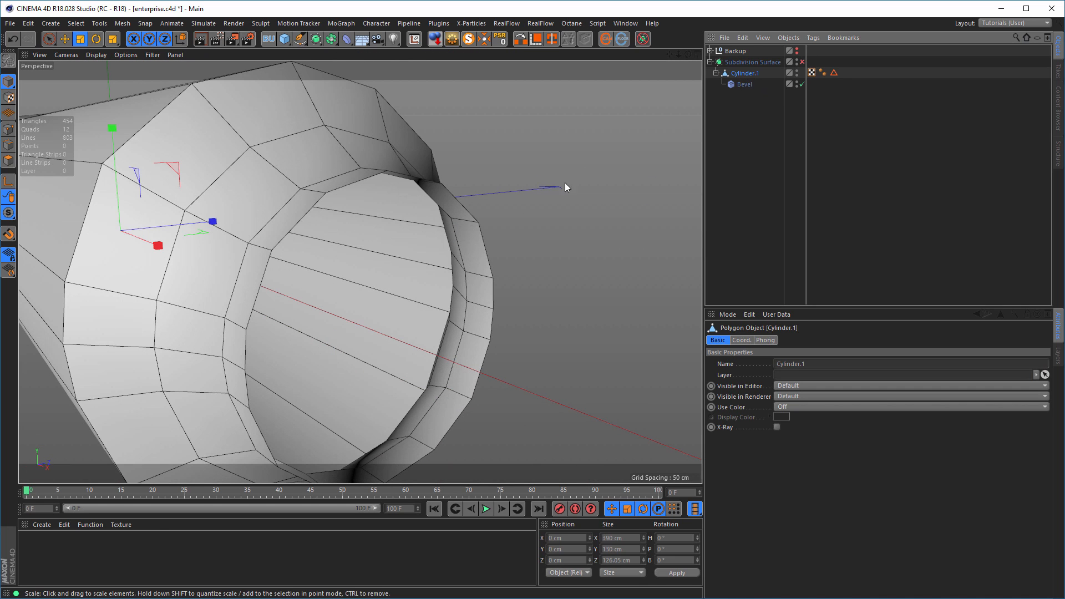
{"action": "left_click", "coordinate": [9, 144]}
{"action": "double_click", "coordinate": [235, 209]}
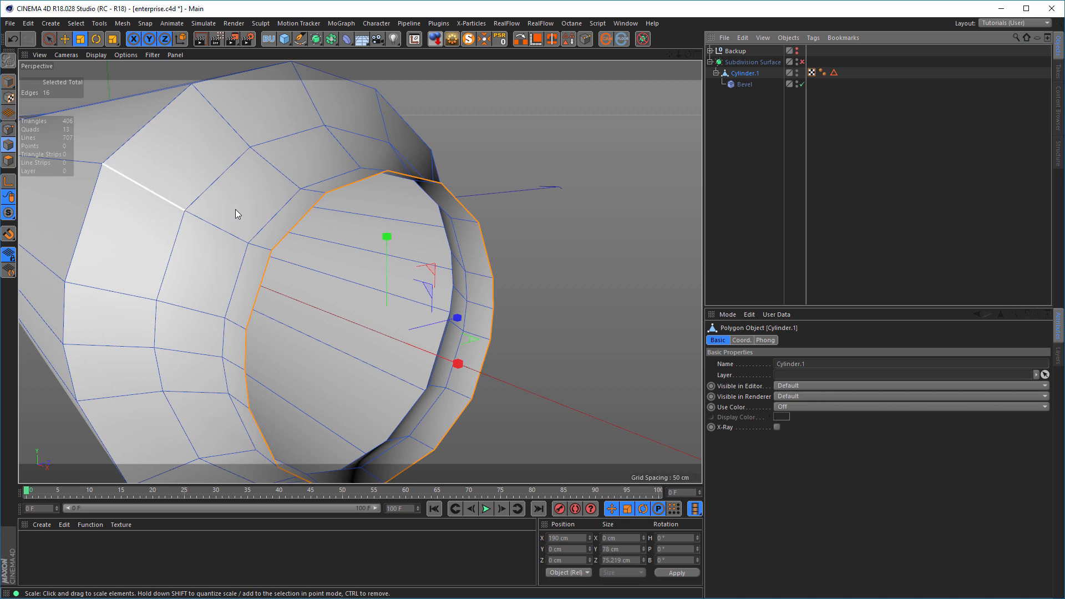
{"action": "left_click_drag", "start_coordinate": [235, 208], "coordinate": [278, 205], "text": "alt"}
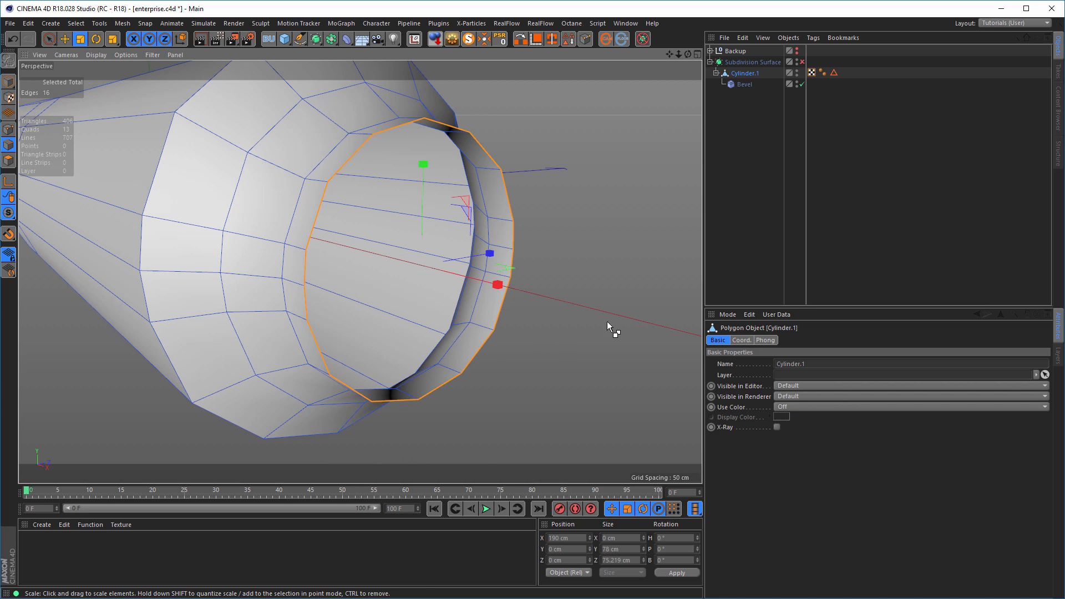
{"action": "left_click_drag", "start_coordinate": [606, 321], "coordinate": [580, 340], "text": "ctrl"}
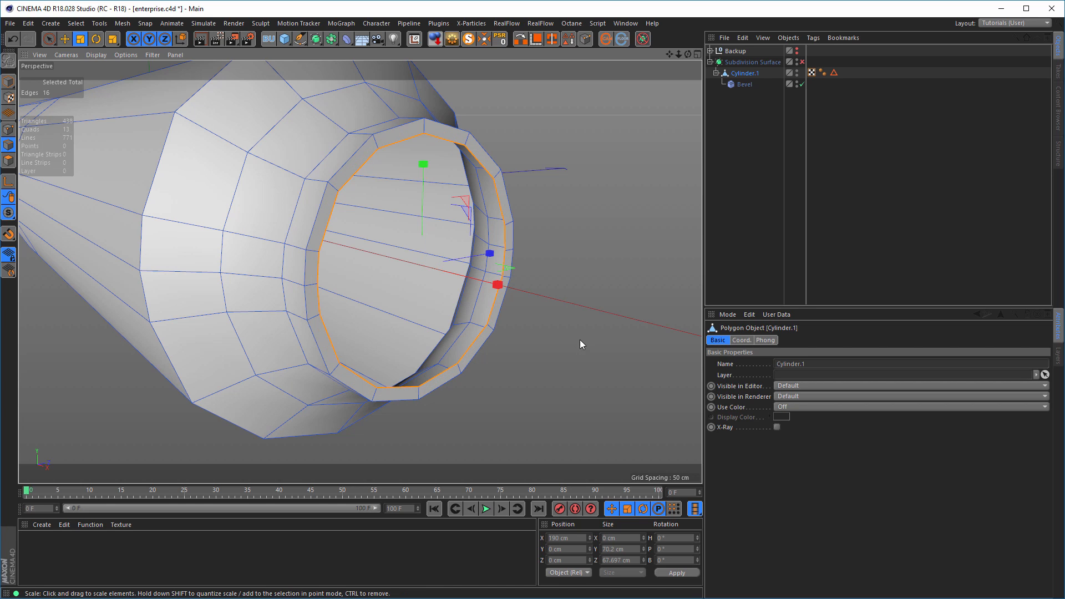
Extrude the inner rim edge loop backward along X deep into the hull to form the opening's inner wall
{"action": "key", "text": "e"}
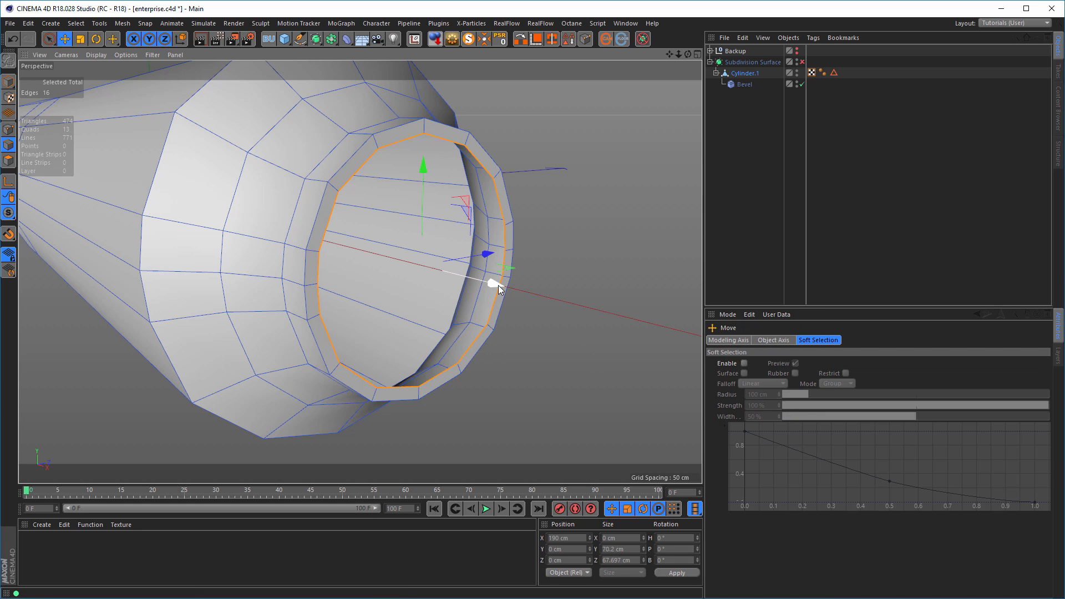
{"action": "left_click_drag", "start_coordinate": [498, 285], "coordinate": [171, 196], "text": "ctrl"}
{"action": "left_click_drag", "start_coordinate": [319, 297], "coordinate": [404, 202], "text": "alt"}
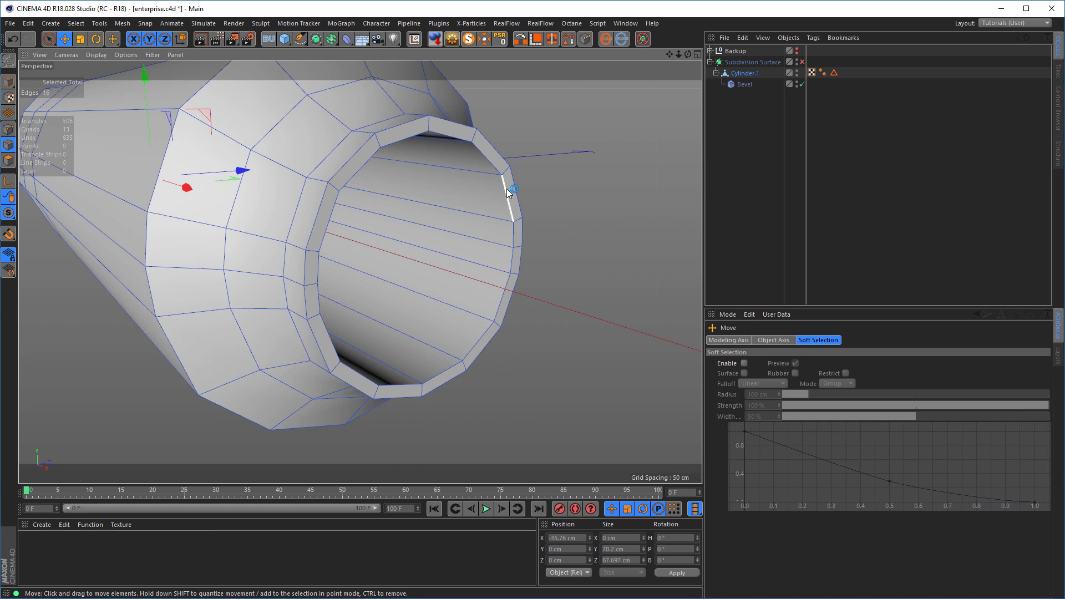
{"action": "left_click_drag", "start_coordinate": [374, 158], "coordinate": [402, 134], "text": "alt"}
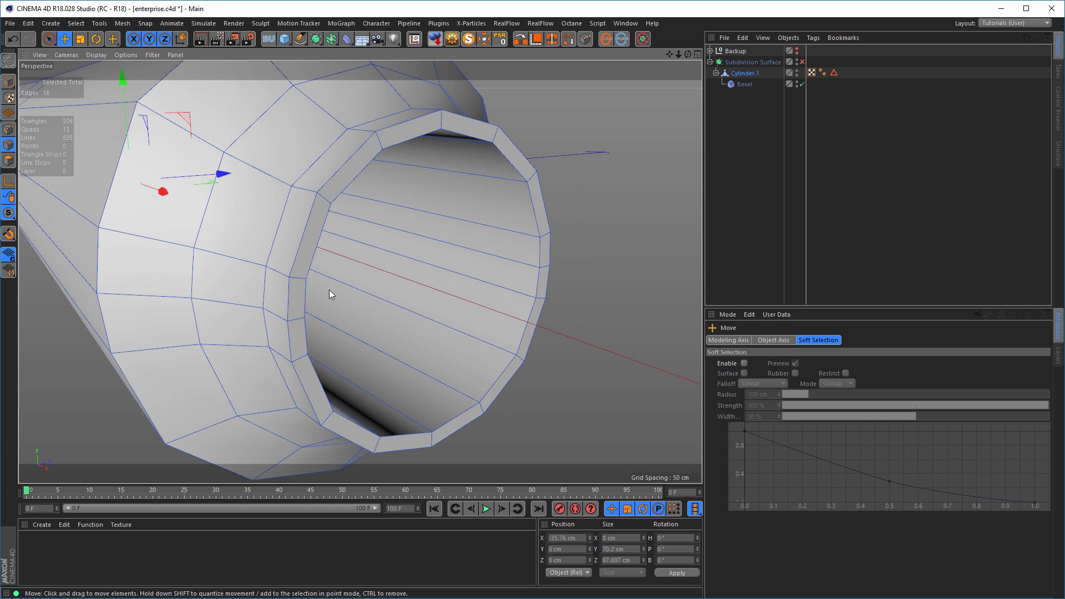
Loop-select both the outer and inner edge loops of the front rim
{"action": "key", "text": "u"}
{"action": "key", "text": "l"}
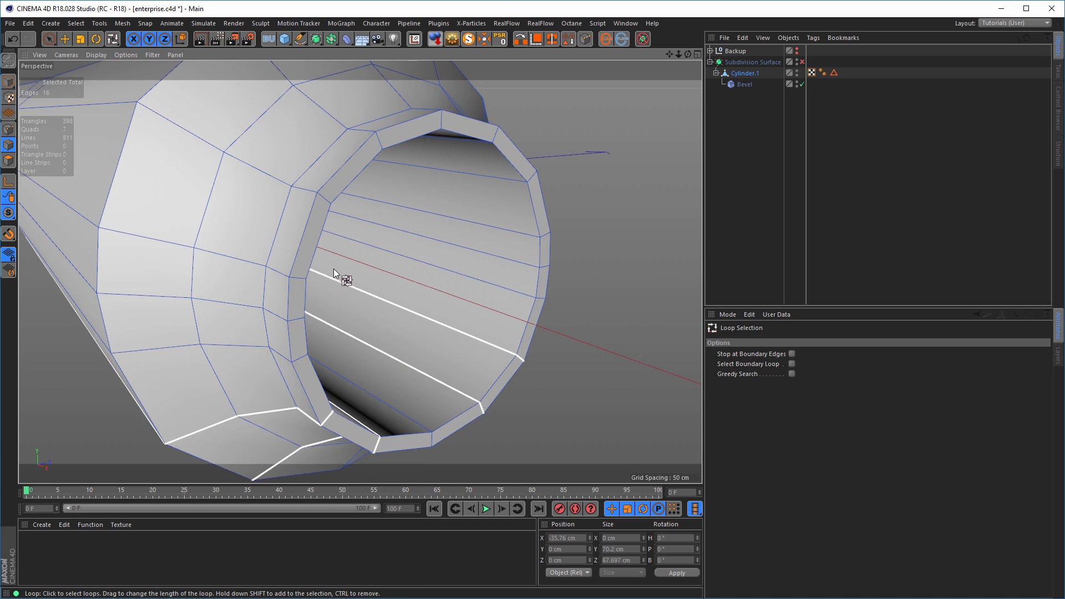
{"action": "left_click", "coordinate": [319, 213]}
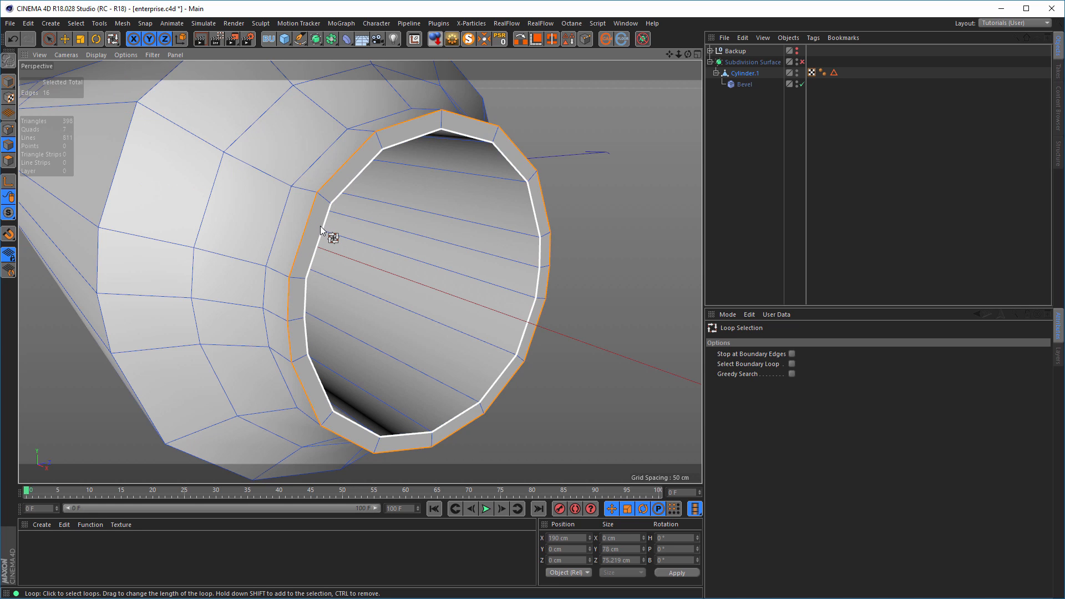
{"action": "left_click", "coordinate": [335, 228], "text": "shift"}
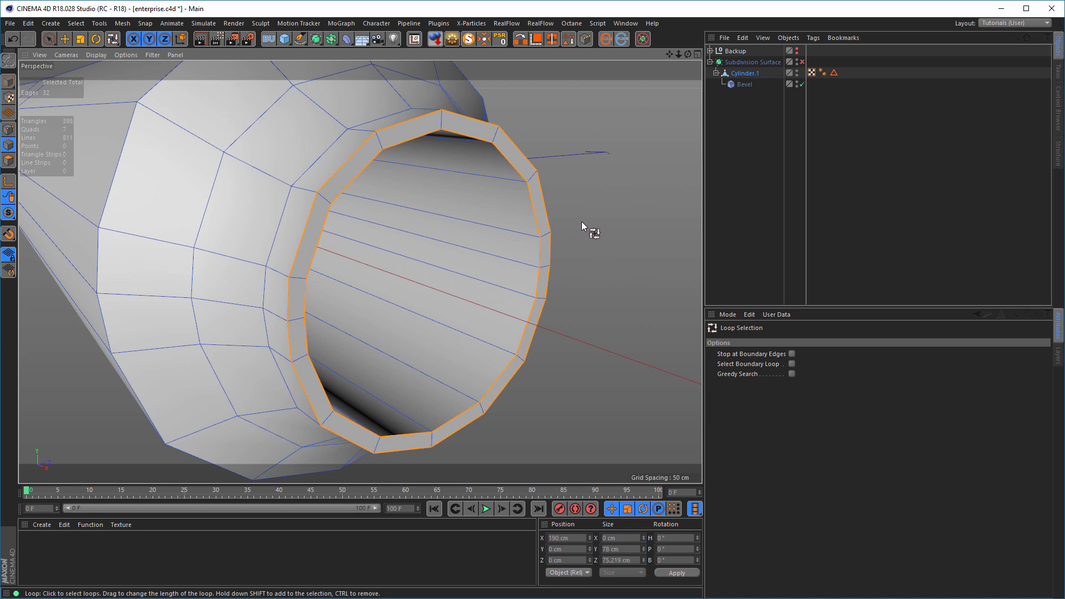
Bevel the two rim edge loops with a 0.5 cm offset, using the Solid bevel mode
{"action": "key", "text": "m"}
{"action": "key", "text": "s"}
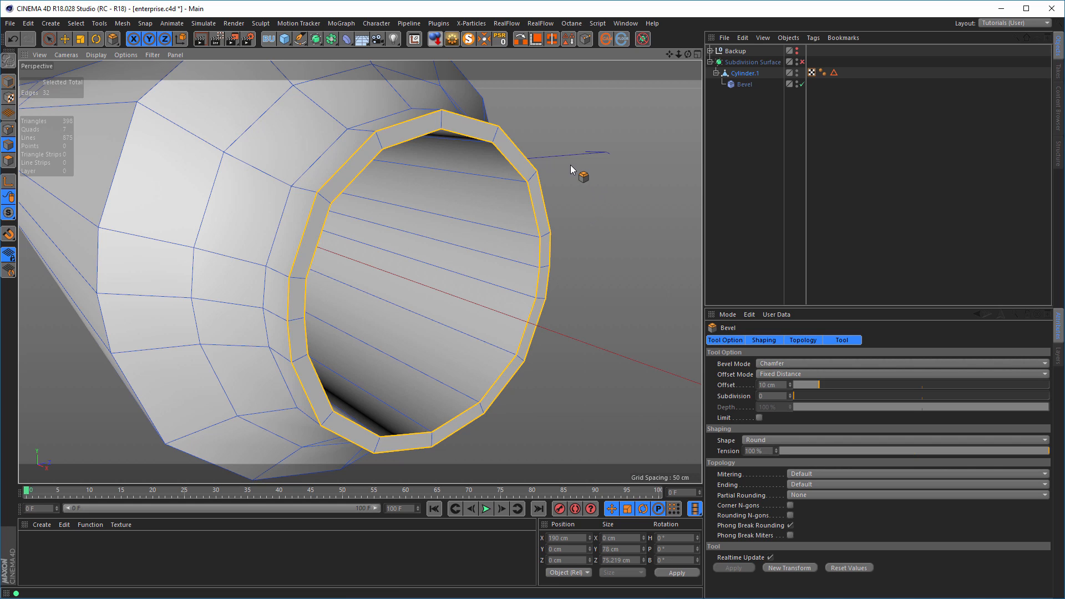
{"action": "left_click_drag", "start_coordinate": [570, 165], "coordinate": [617, 257]}
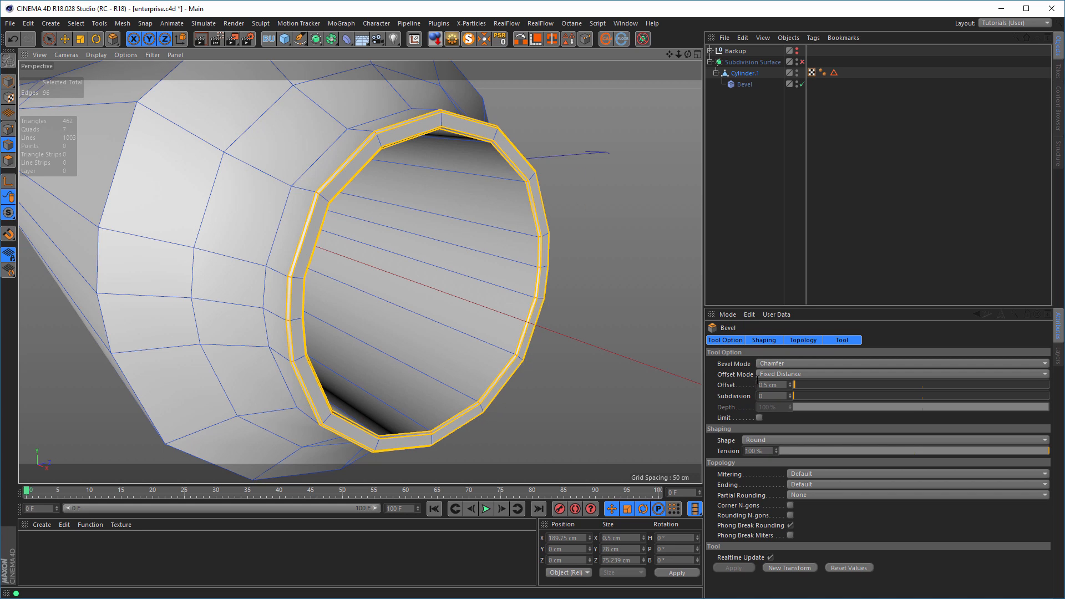
{"action": "left_click", "coordinate": [783, 364]}
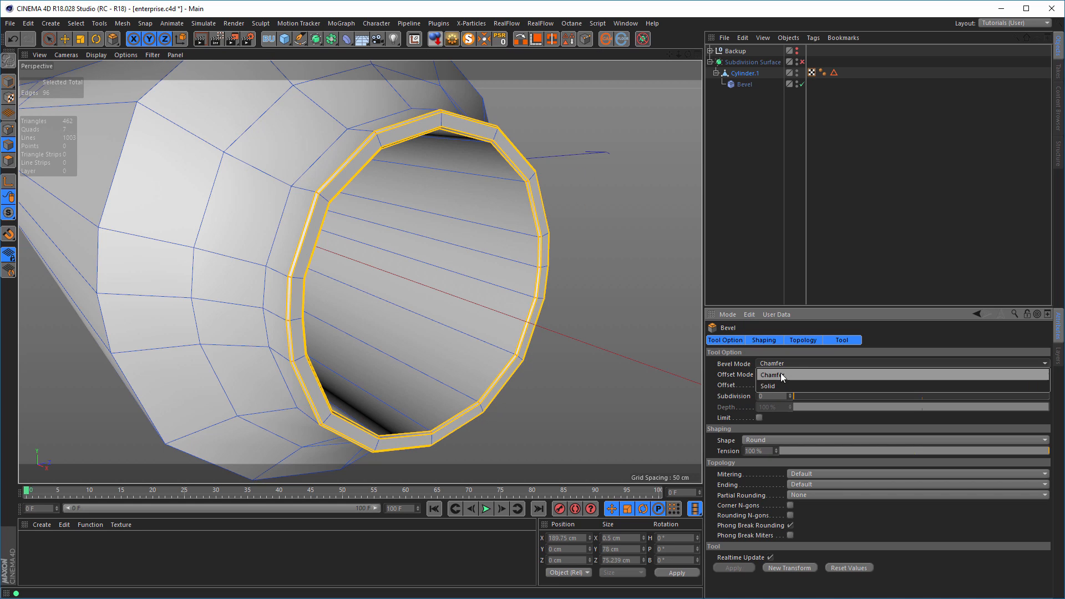
{"action": "left_click", "coordinate": [769, 386]}
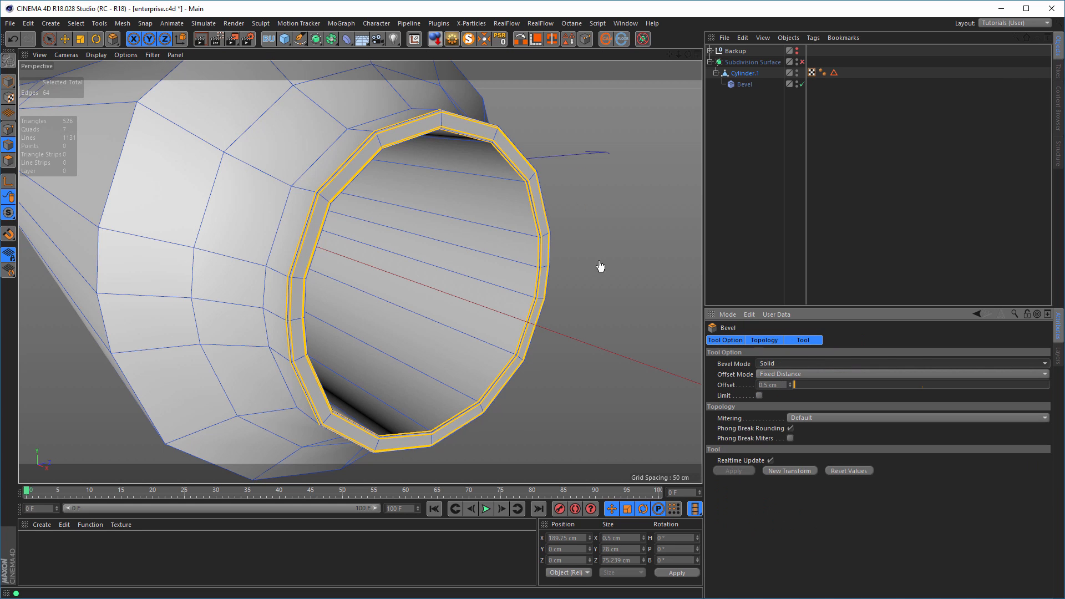
Return to Model mode, enable the Subdivision Surface, and render the view to check the beveled rim
{"action": "left_click", "coordinate": [8, 83]}
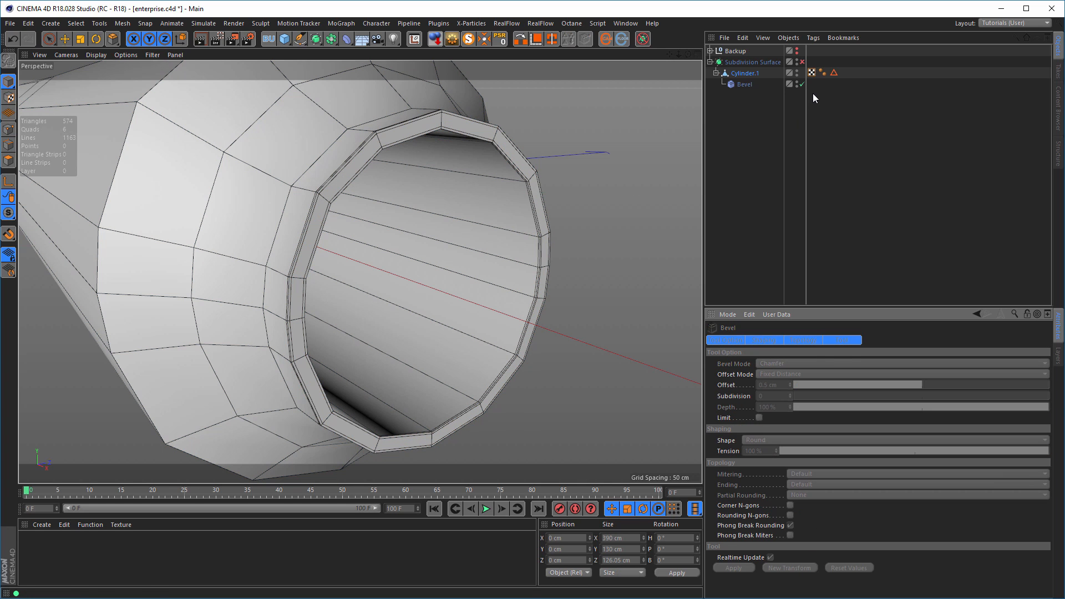
{"action": "left_click", "coordinate": [802, 61]}
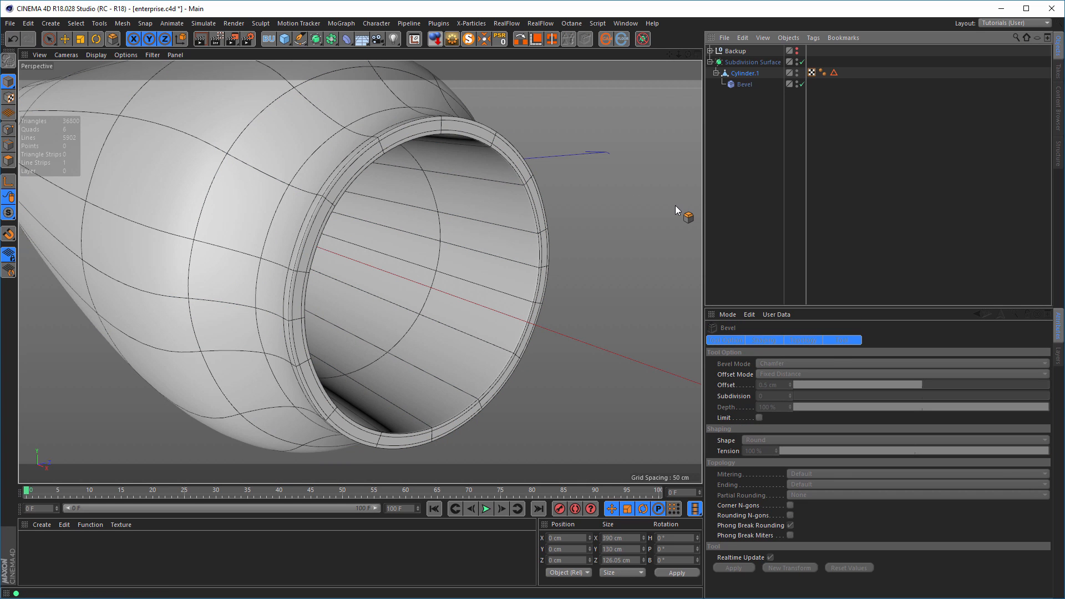
{"action": "key", "text": "ctrl+r"}
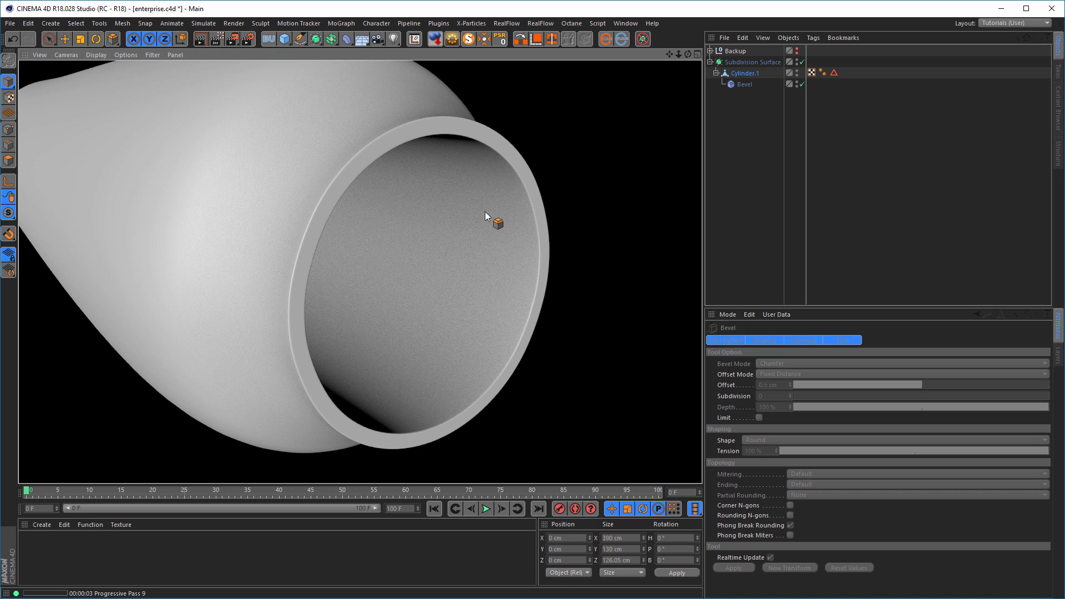
{"action": "left_click_drag", "start_coordinate": [485, 211], "coordinate": [282, 221], "text": "alt"}
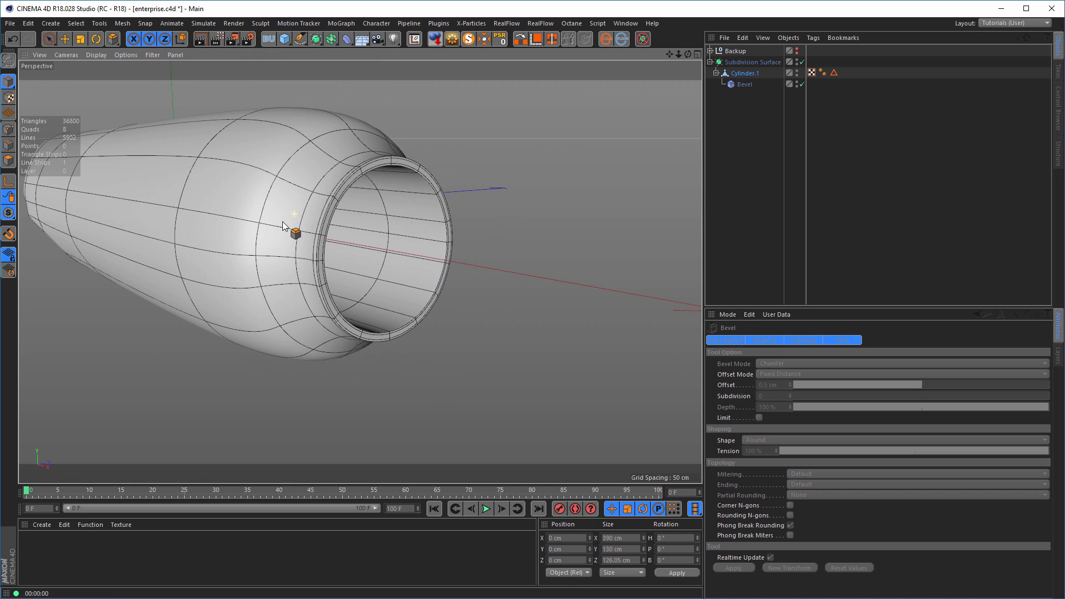
{"action": "left_click_drag", "start_coordinate": [412, 202], "coordinate": [430, 205], "text": "alt"}
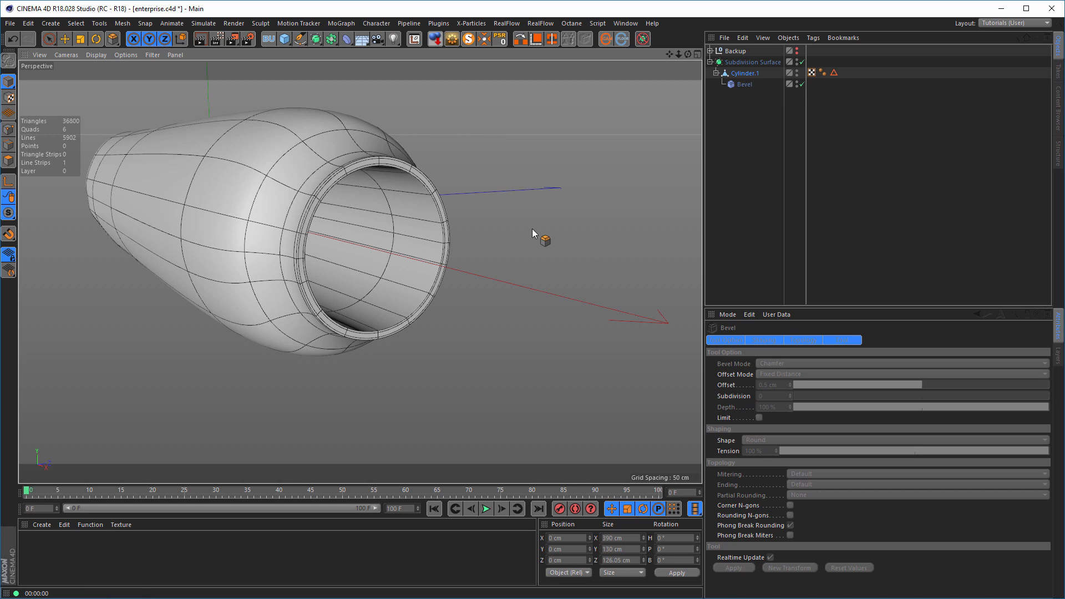
Select Cylinder.1, disable the Subdivision Surface, and inspect the unsmoothed rim geometry from several angles
{"action": "left_click", "coordinate": [746, 72]}
{"action": "left_click", "coordinate": [802, 61]}
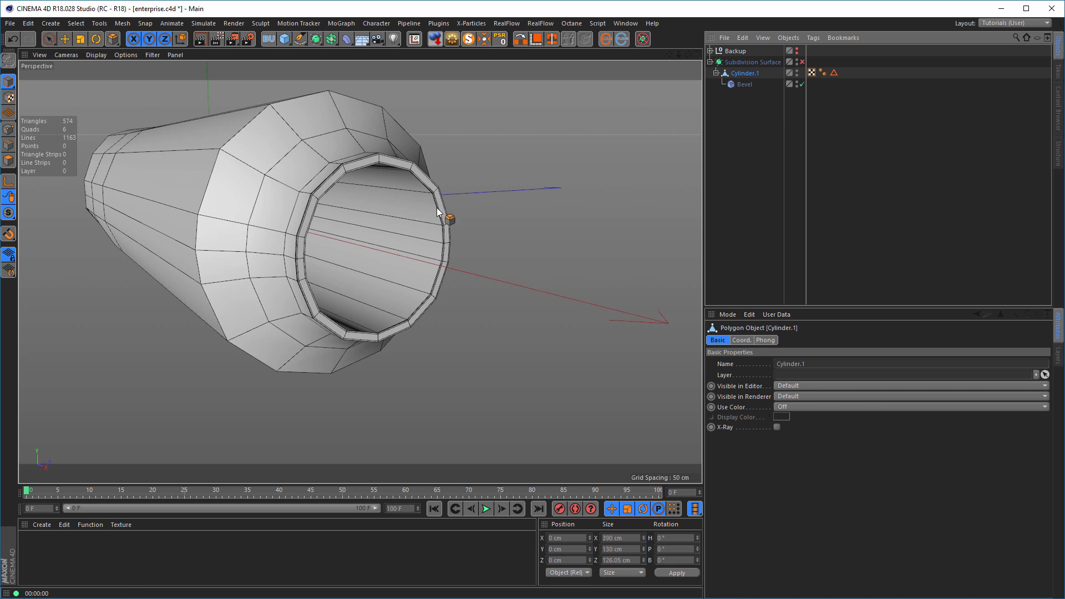
{"action": "scroll", "coordinate": [458, 209], "scroll_direction": "up", "scroll_amount": 6}
{"action": "scroll", "coordinate": [458, 207], "scroll_direction": "up", "scroll_amount": 2}
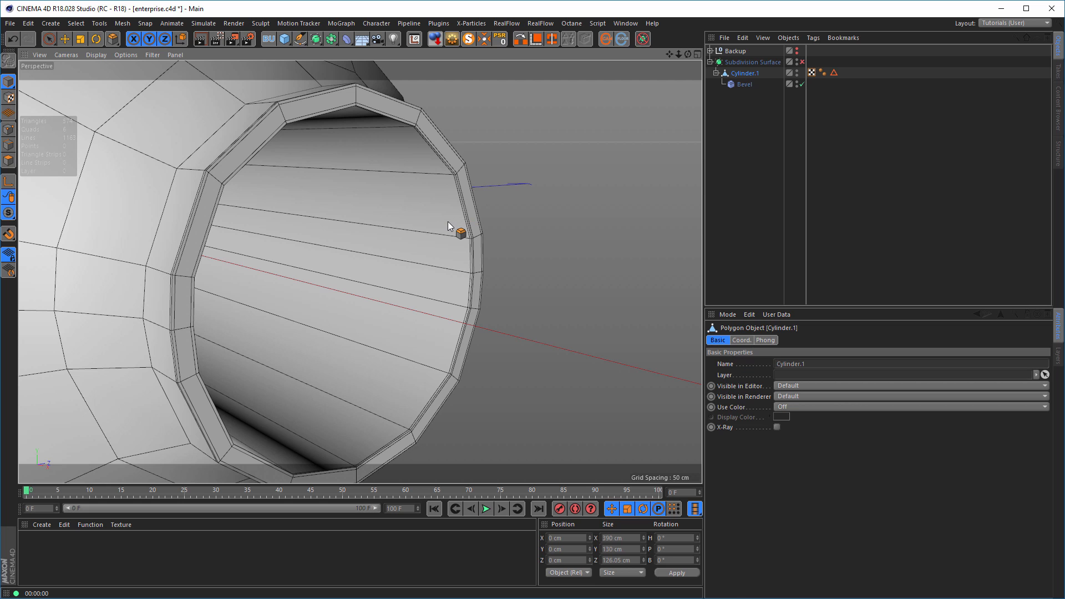
{"action": "mouse_move", "coordinate": [448, 222]}
{"action": "left_mouse_down", "text": "alt"}
{"action": "mouse_move", "coordinate": [379, 249]}
{"action": "mouse_move", "coordinate": [428, 219]}
{"action": "left_mouse_up", "text": "alt"}
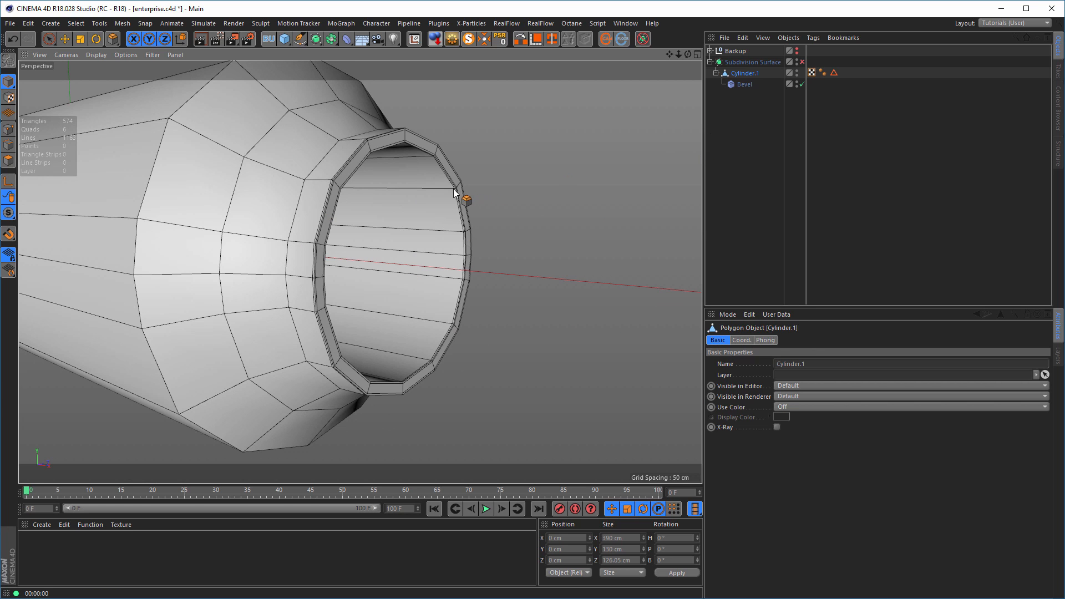
{"action": "scroll", "coordinate": [353, 180], "scroll_direction": "down", "scroll_amount": 3}
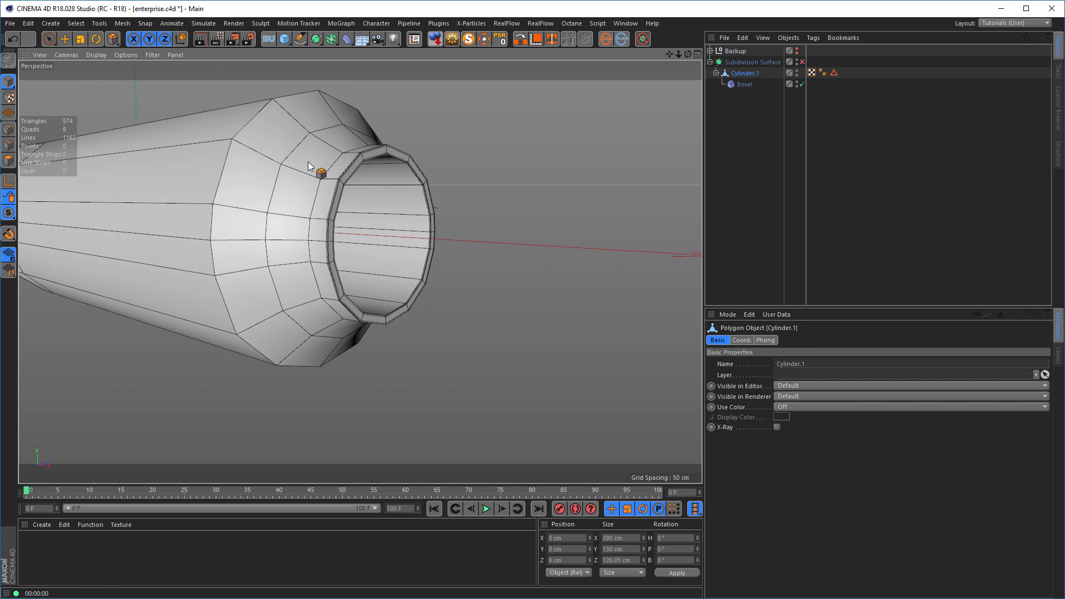
Add a Sphere primitive and switch the viewport lines from isoparms to wireframe
{"action": "left_click", "coordinate": [284, 41]}
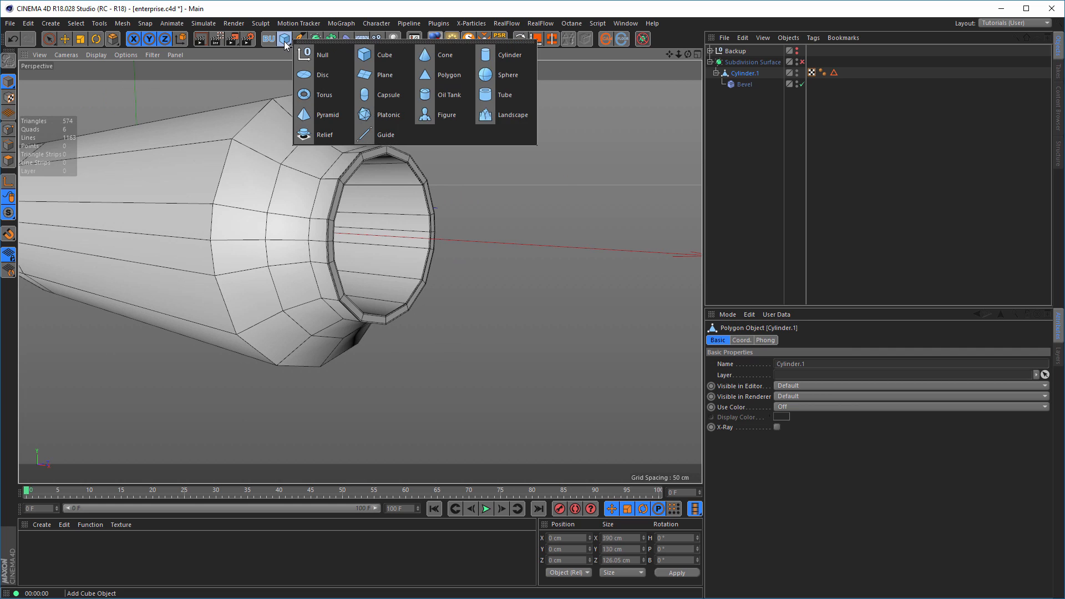
{"action": "left_click", "coordinate": [517, 74]}
{"action": "scroll", "coordinate": [344, 221], "scroll_direction": "down", "scroll_amount": 3}
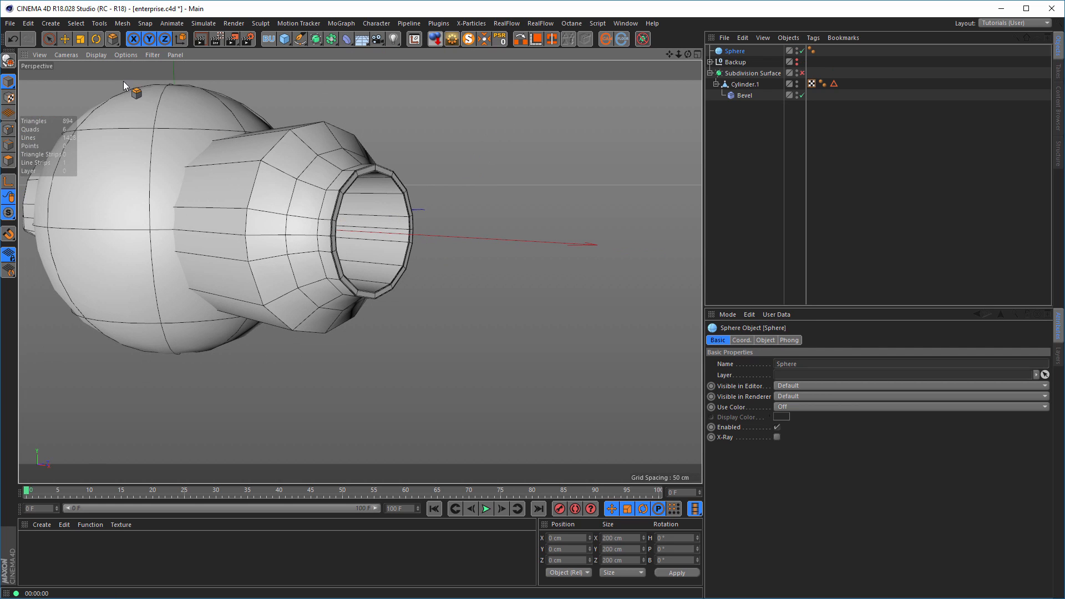
{"action": "key", "text": "n"}
{"action": "left_click", "coordinate": [116, 163]}
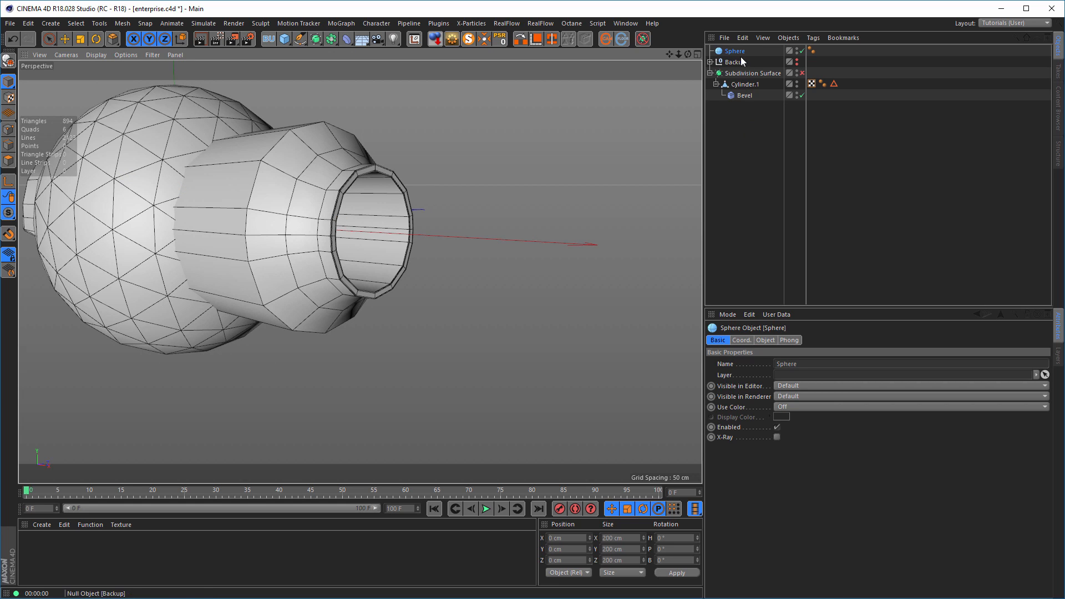
Set the sphere's type to Hemisphere
{"action": "left_click", "coordinate": [768, 340]}
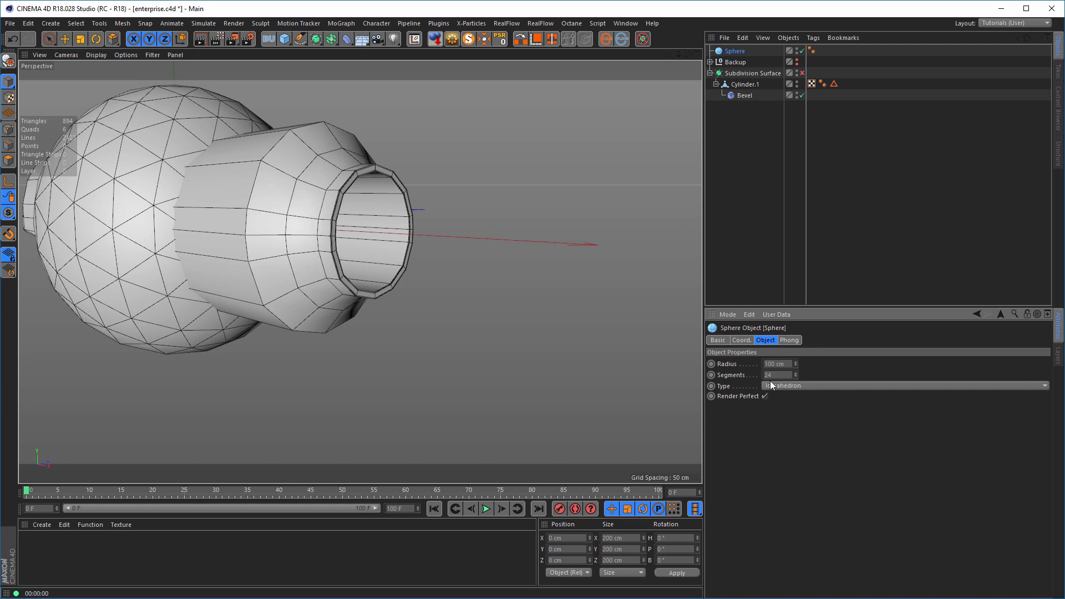
{"action": "left_click", "coordinate": [784, 386]}
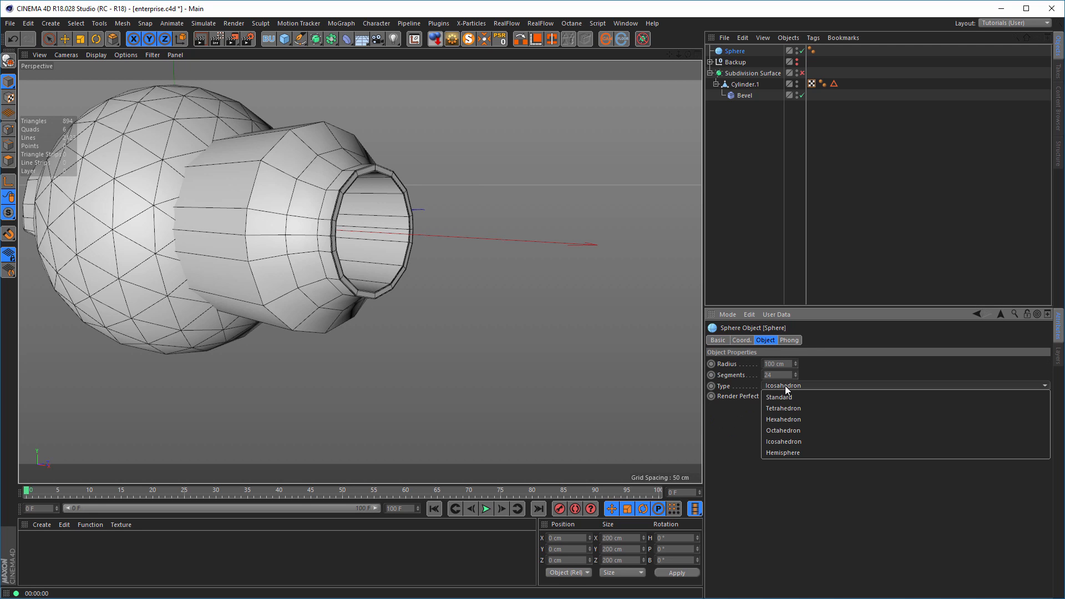
{"action": "left_click", "coordinate": [793, 453]}
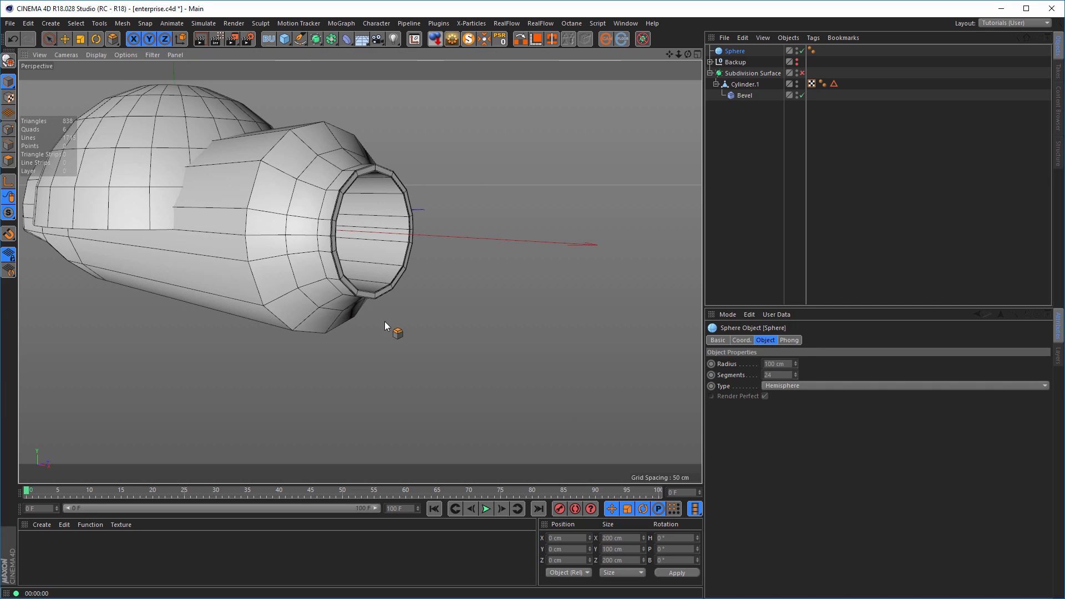
Rotate the hemisphere to a bank angle of -90° and switch to the Move tool
{"action": "left_click_drag", "start_coordinate": [384, 322], "coordinate": [464, 356], "text": "alt"}
{"action": "key", "text": "r"}
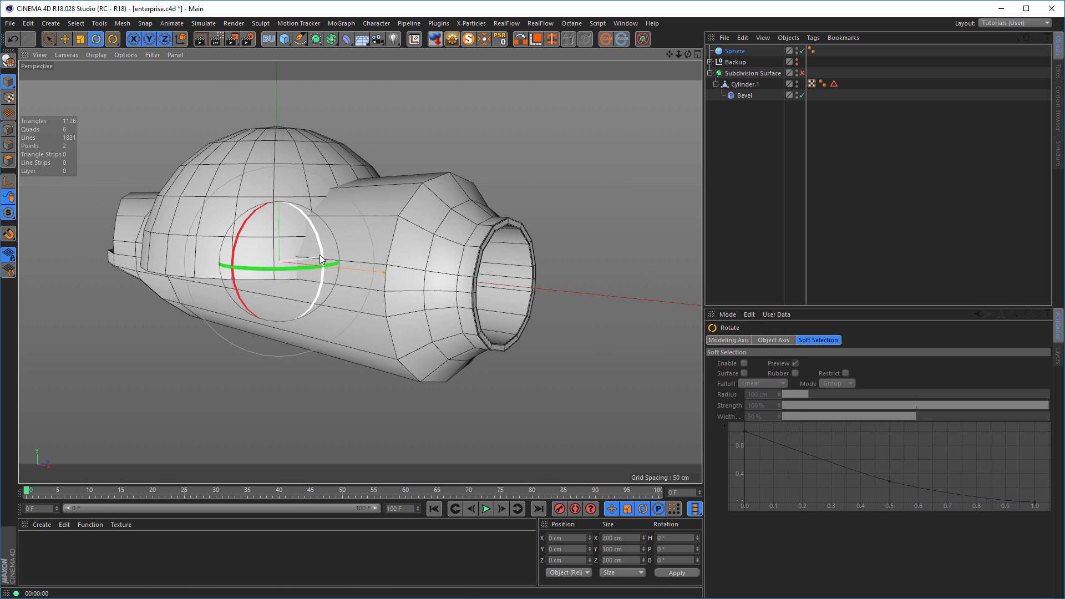
{"action": "left_click_drag", "start_coordinate": [319, 255], "coordinate": [265, 184]}
{"action": "right_click_drag", "start_coordinate": [215, 263], "coordinate": [200, 266], "text": "alt"}
{"action": "middle_click_drag", "start_coordinate": [200, 265], "coordinate": [178, 269], "text": "alt"}
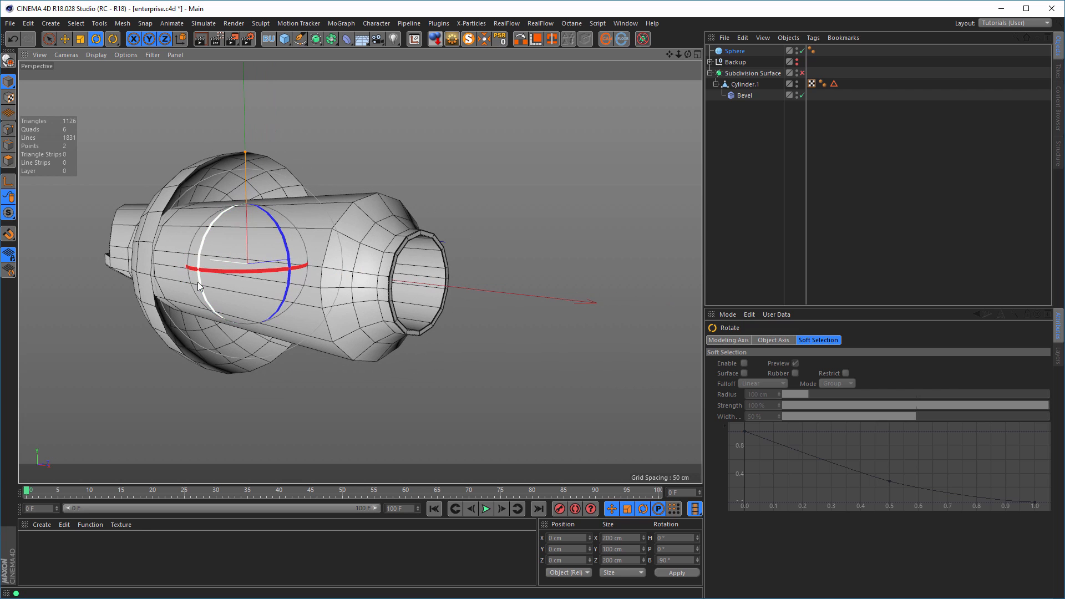
{"action": "key", "text": "e"}
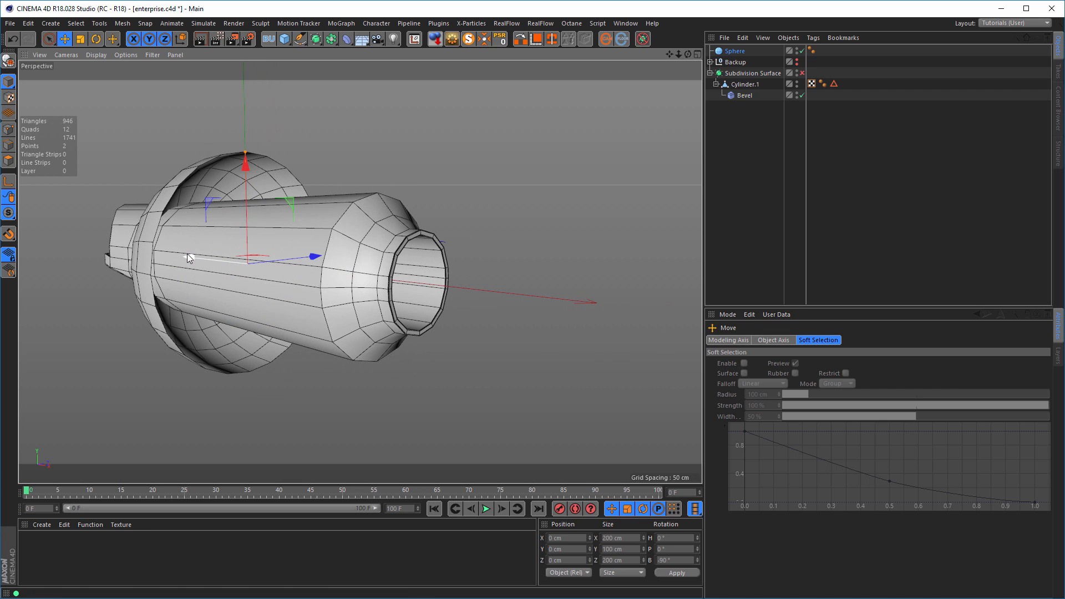
Move the hemisphere along the X axis to about 306 cm, in front of the hull's opening
{"action": "left_click_drag", "start_coordinate": [191, 252], "coordinate": [521, 309]}
{"action": "right_click_drag", "start_coordinate": [522, 309], "coordinate": [582, 300], "text": "alt"}
{"action": "left_click_drag", "start_coordinate": [354, 254], "coordinate": [401, 268], "text": "alt"}
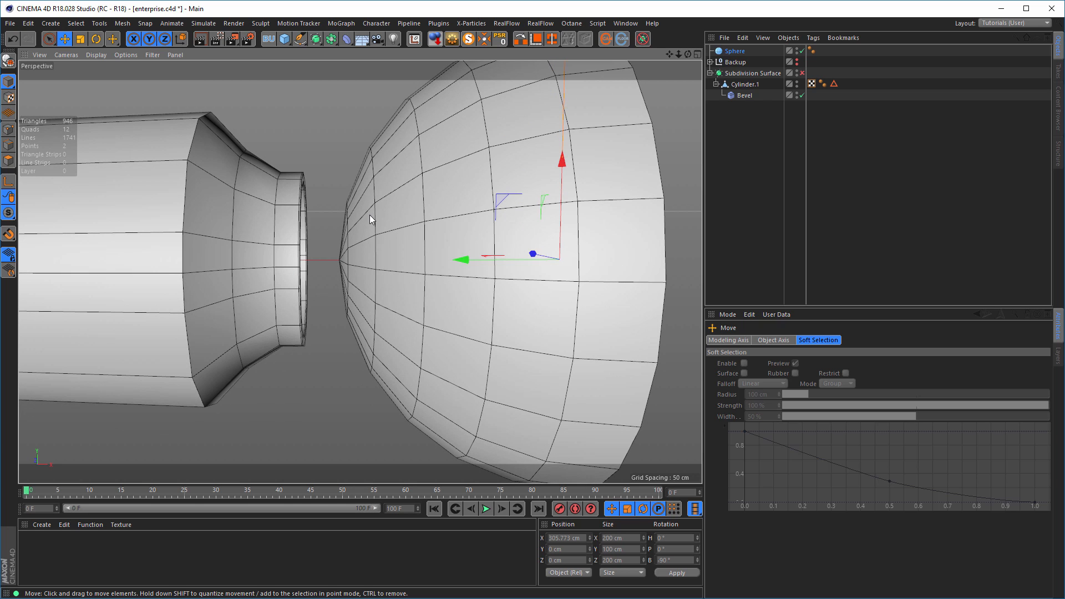
{"action": "left_click_drag", "start_coordinate": [397, 232], "coordinate": [341, 238], "text": "alt"}
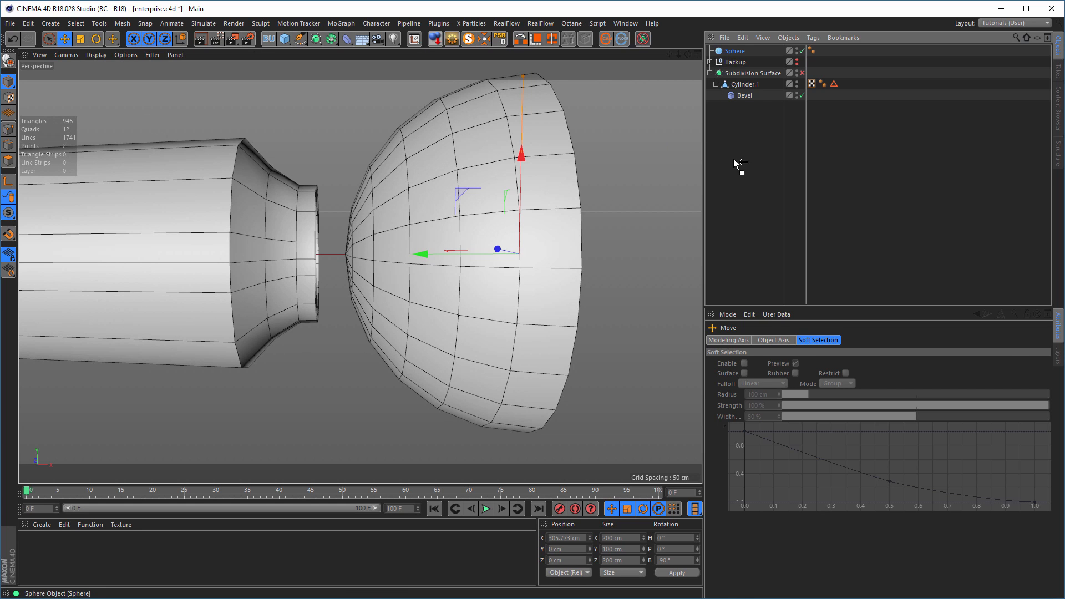
Place the Sphere below the Subdivision Surface group in the object hierarchy and make it editable
{"action": "left_click_drag", "start_coordinate": [733, 158], "coordinate": [737, 97]}
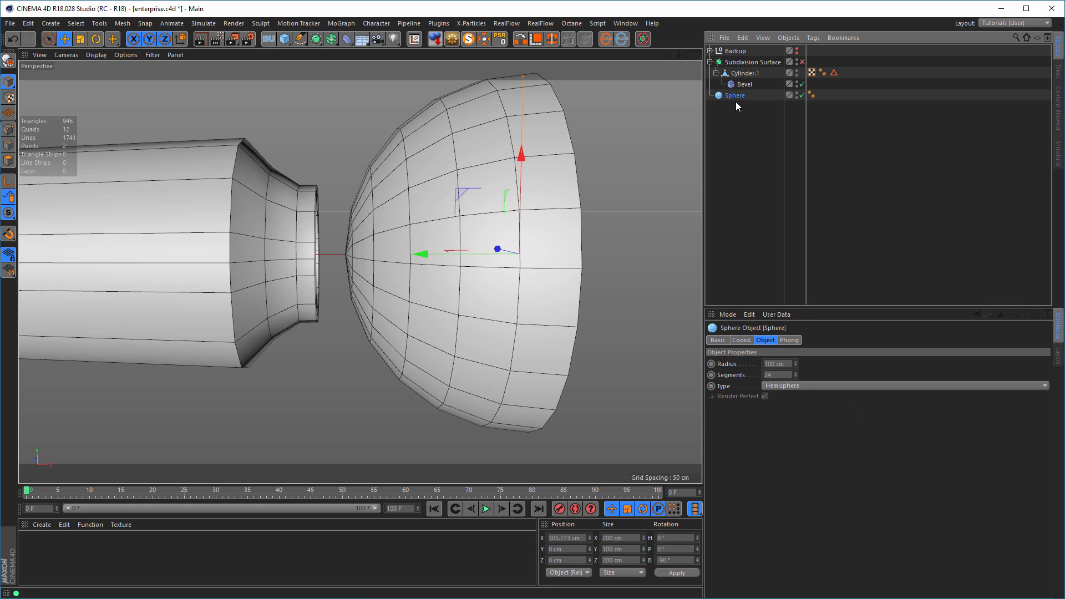
{"action": "key", "text": "c"}
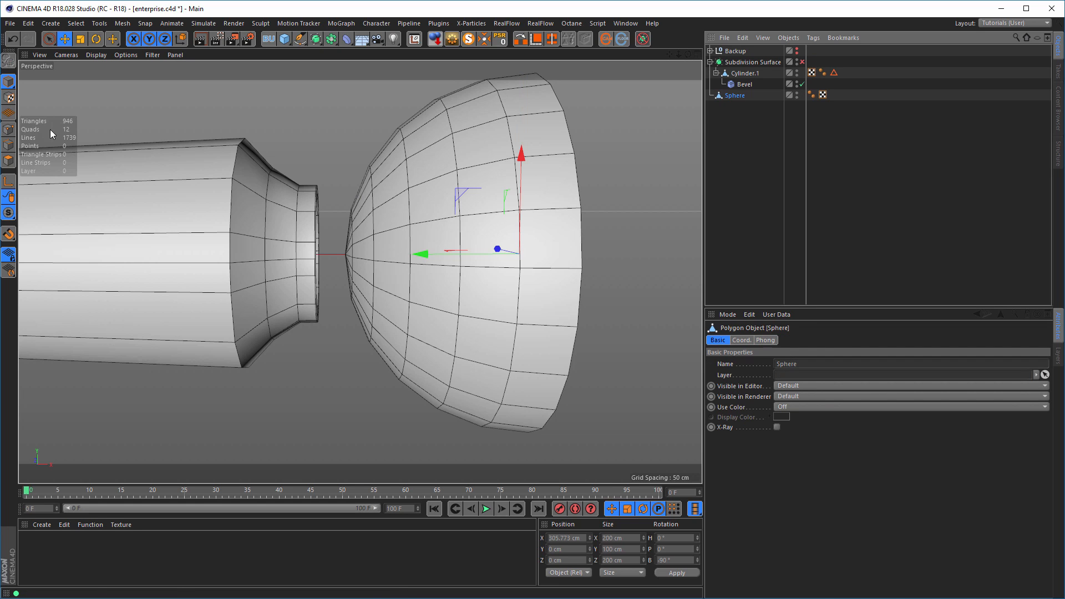
In the Front view, select the hemisphere's four widest rings of points and delete them, keeping only the shallow cap
{"action": "left_click", "coordinate": [8, 129]}
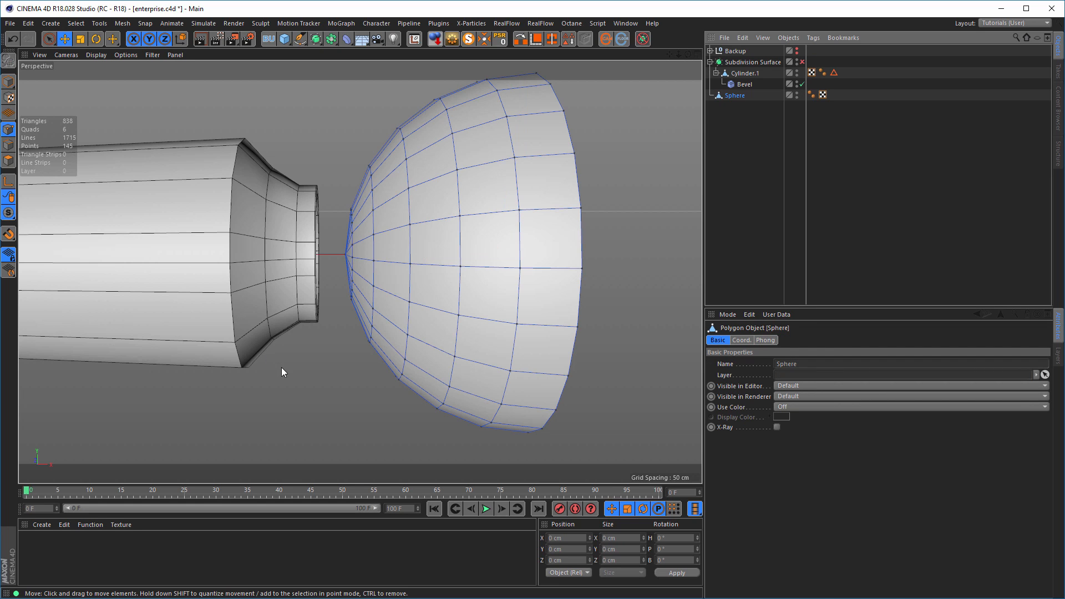
{"action": "middle_click", "coordinate": [360, 358]}
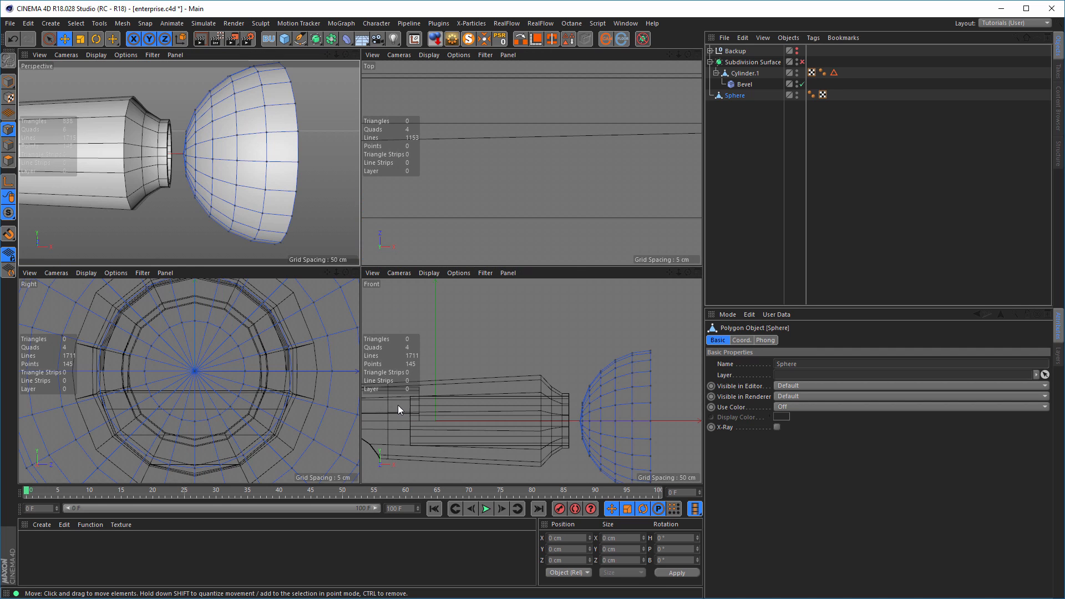
{"action": "middle_click", "coordinate": [439, 403]}
{"action": "middle_click_drag", "start_coordinate": [492, 373], "coordinate": [389, 297]}
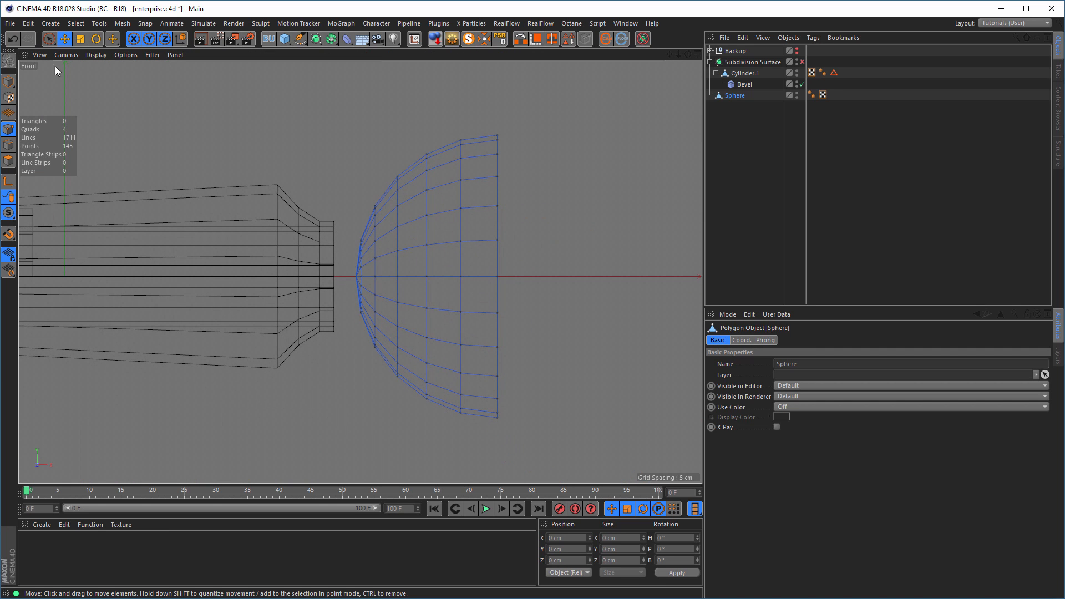
{"action": "left_click_drag", "start_coordinate": [44, 43], "coordinate": [73, 71]}
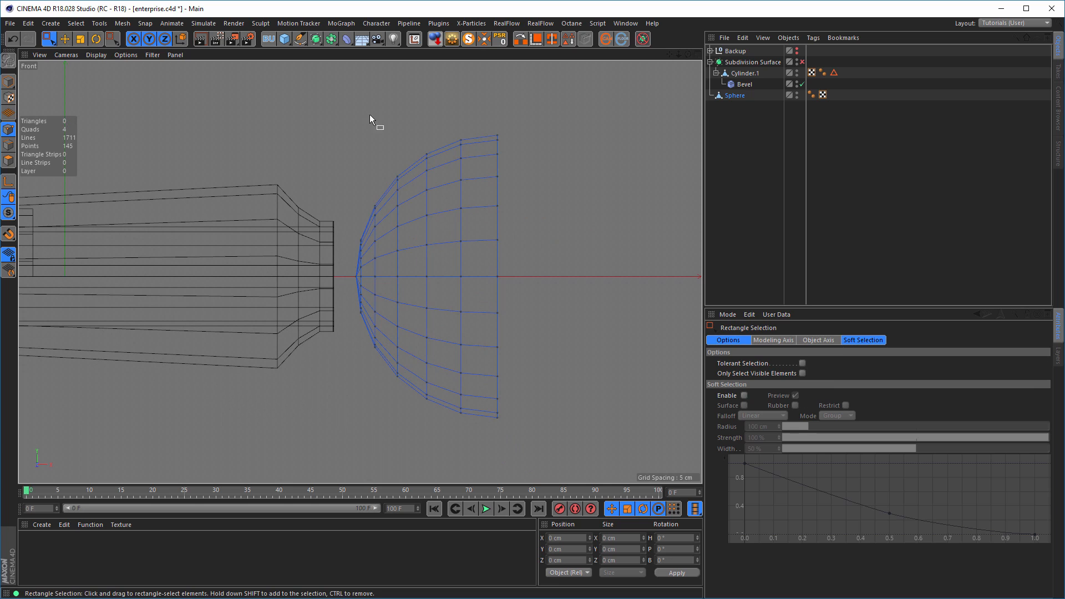
{"action": "left_click_drag", "start_coordinate": [385, 118], "coordinate": [553, 470]}
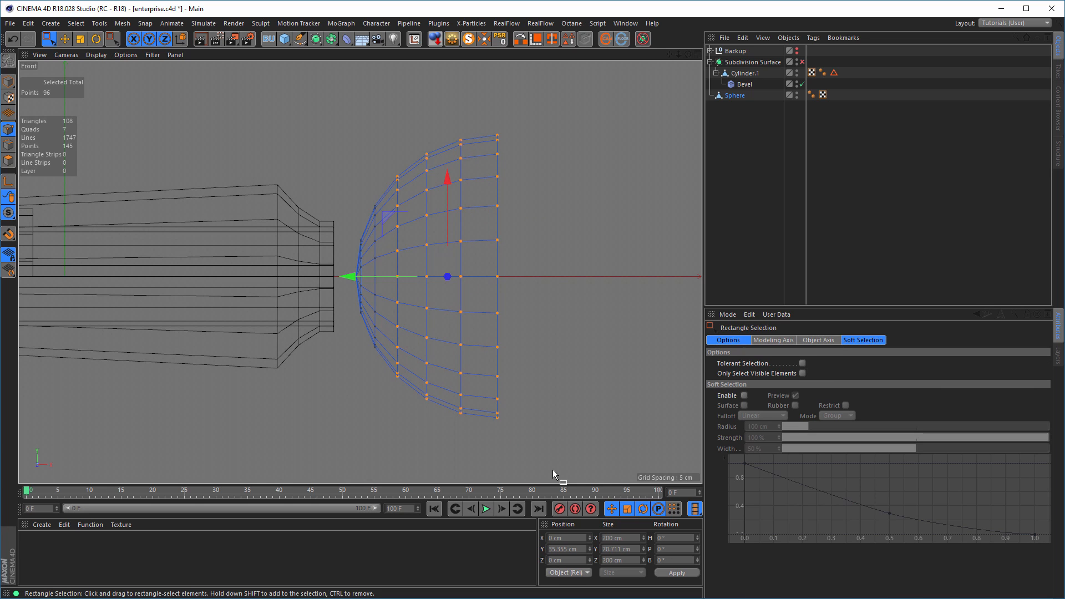
{"action": "key", "text": "Delete"}
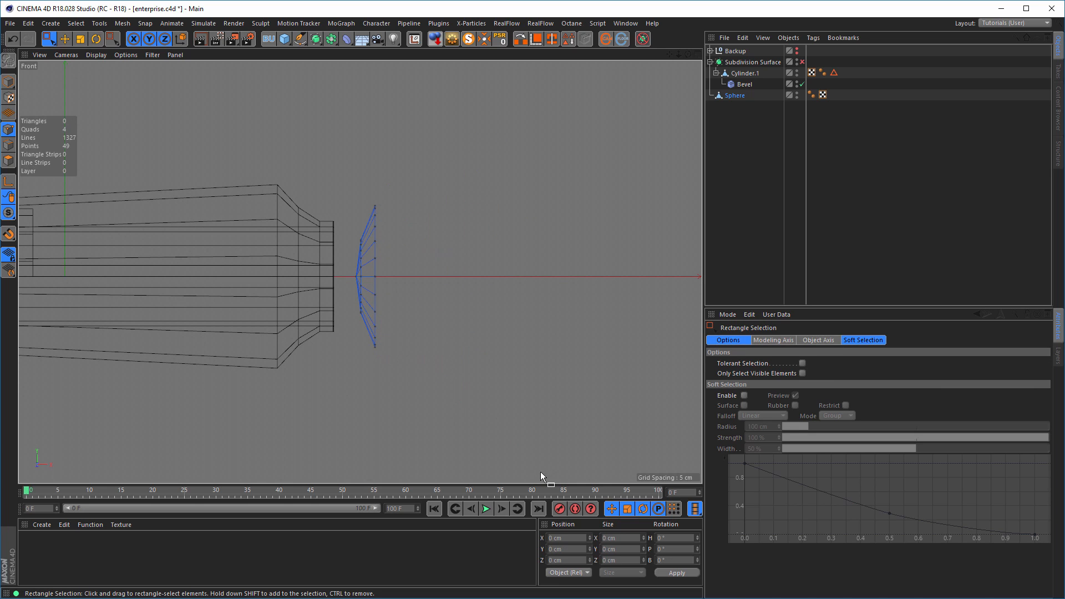
Return to the Perspective view and model mode and center the Sphere's axis on its remaining geometry
{"action": "middle_click", "coordinate": [543, 318]}
{"action": "middle_click", "coordinate": [264, 211]}
{"action": "left_click_drag", "start_coordinate": [271, 244], "coordinate": [277, 220], "text": "alt"}
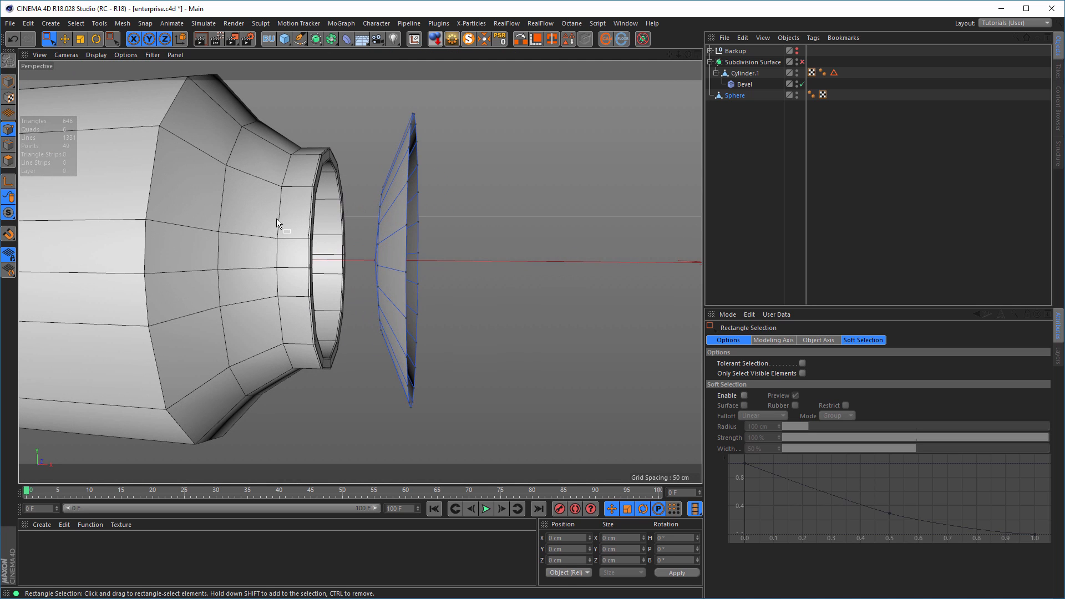
{"action": "left_click", "coordinate": [9, 82]}
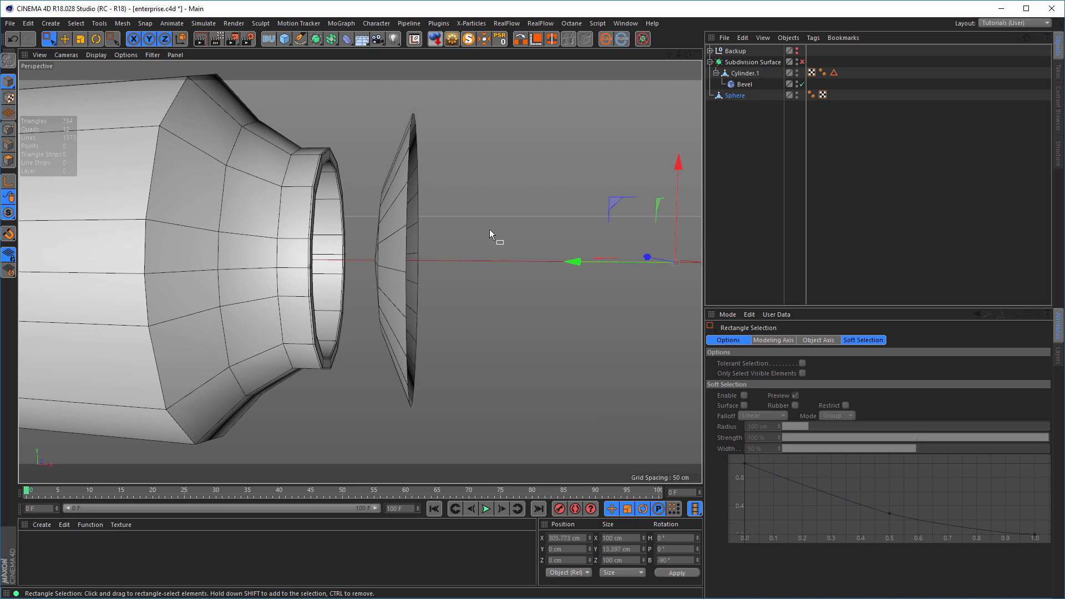
{"action": "left_click", "coordinate": [483, 40]}
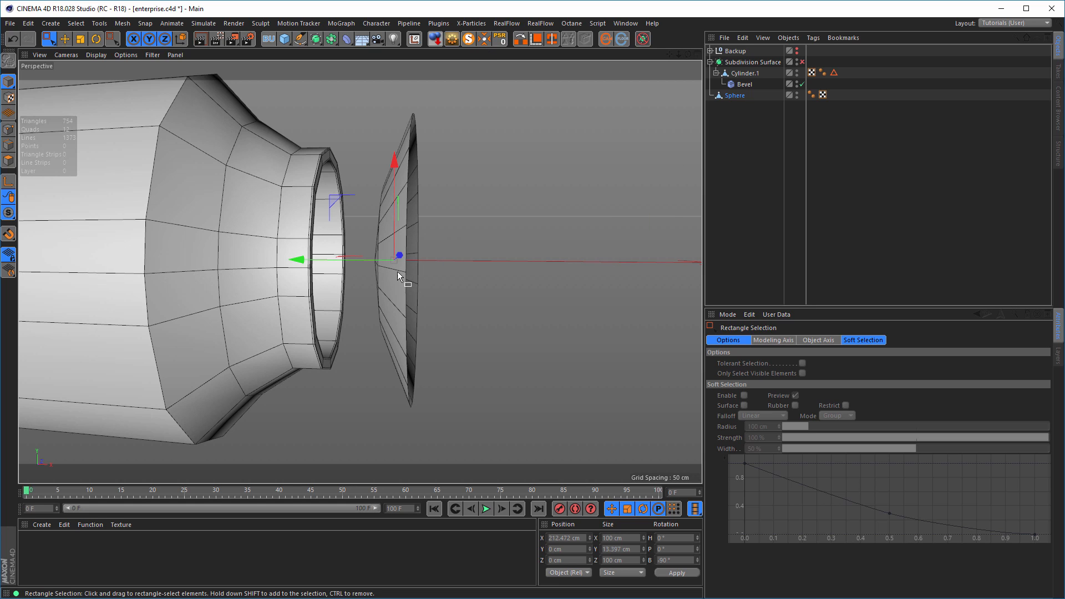
Scale the dish down uniformly to about 62 cm in diameter, comparing it with the hull opening in the Right view
{"action": "key", "text": "t"}
{"action": "left_click", "coordinate": [470, 291]}
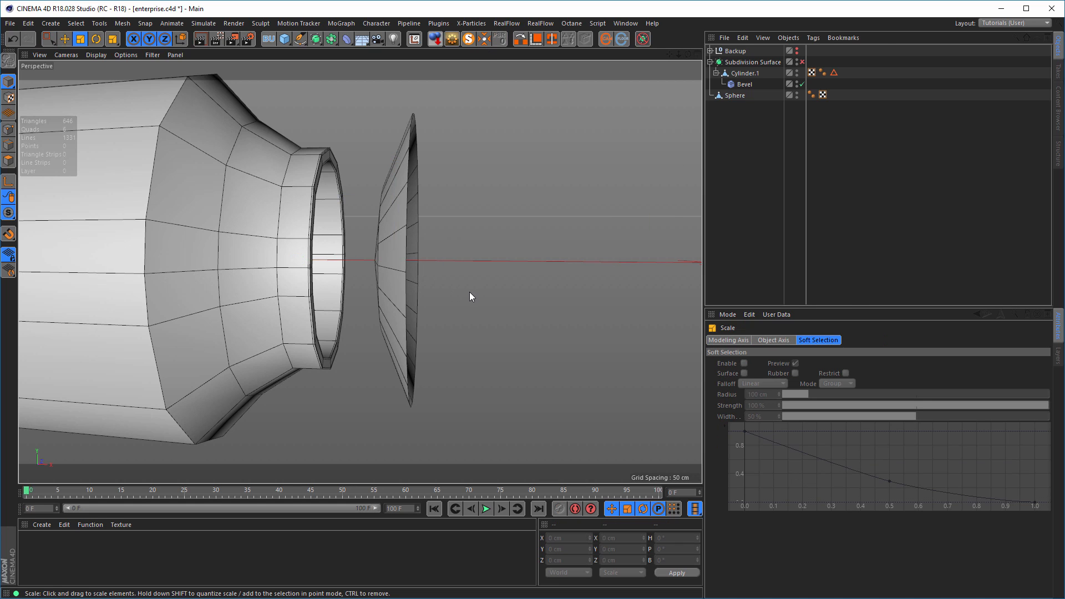
{"action": "left_click", "coordinate": [409, 289]}
{"action": "left_click_drag", "start_coordinate": [516, 330], "coordinate": [447, 353]}
{"action": "middle_click", "coordinate": [351, 392]}
{"action": "middle_click", "coordinate": [301, 405]}
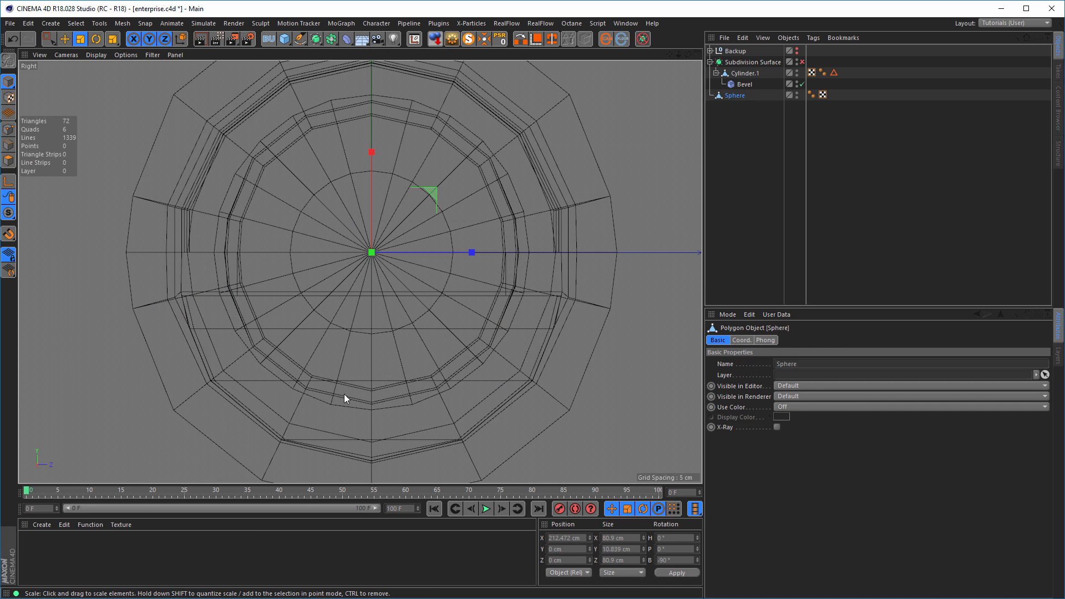
{"action": "left_click_drag", "start_coordinate": [583, 303], "coordinate": [491, 345]}
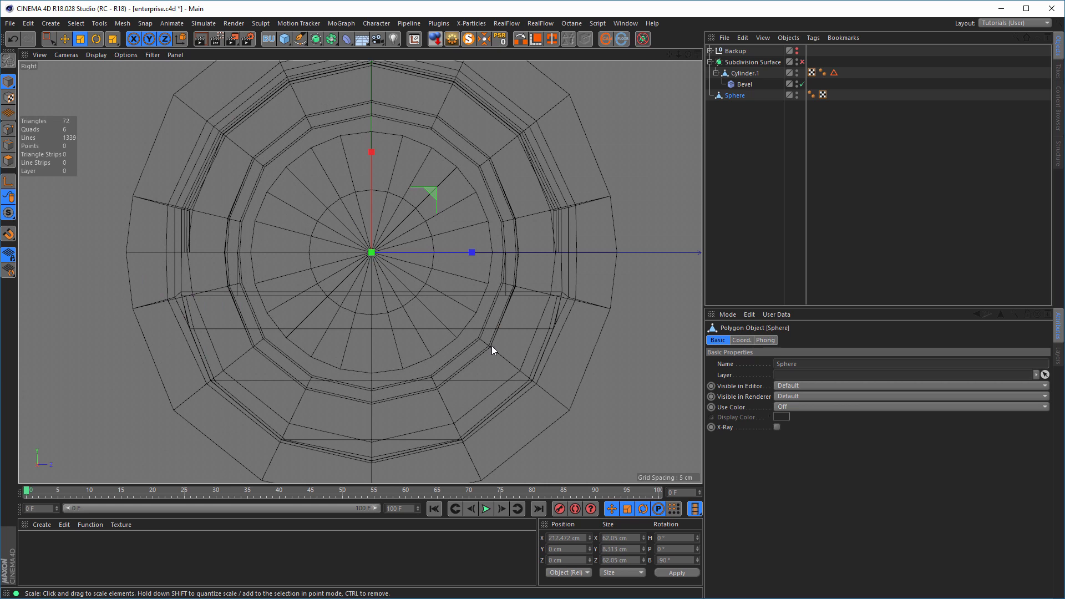
Enable the Subdivision Surface and scale the dish to about 68 cm in diameter to fit the smoothed opening
{"action": "left_click", "coordinate": [802, 62]}
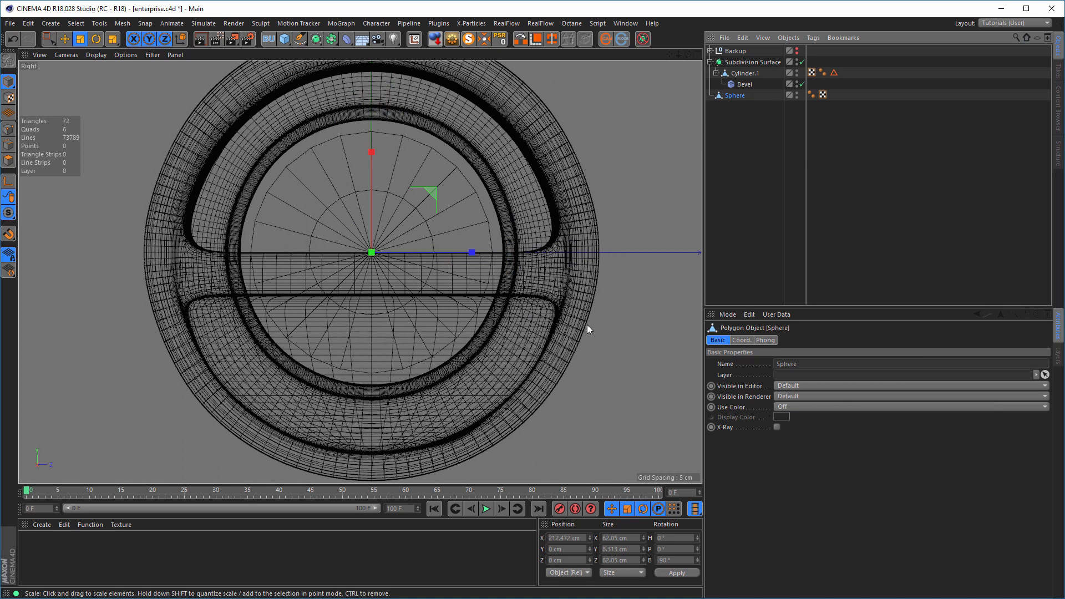
{"action": "left_click_drag", "start_coordinate": [591, 343], "coordinate": [626, 328]}
{"action": "middle_click", "coordinate": [626, 331]}
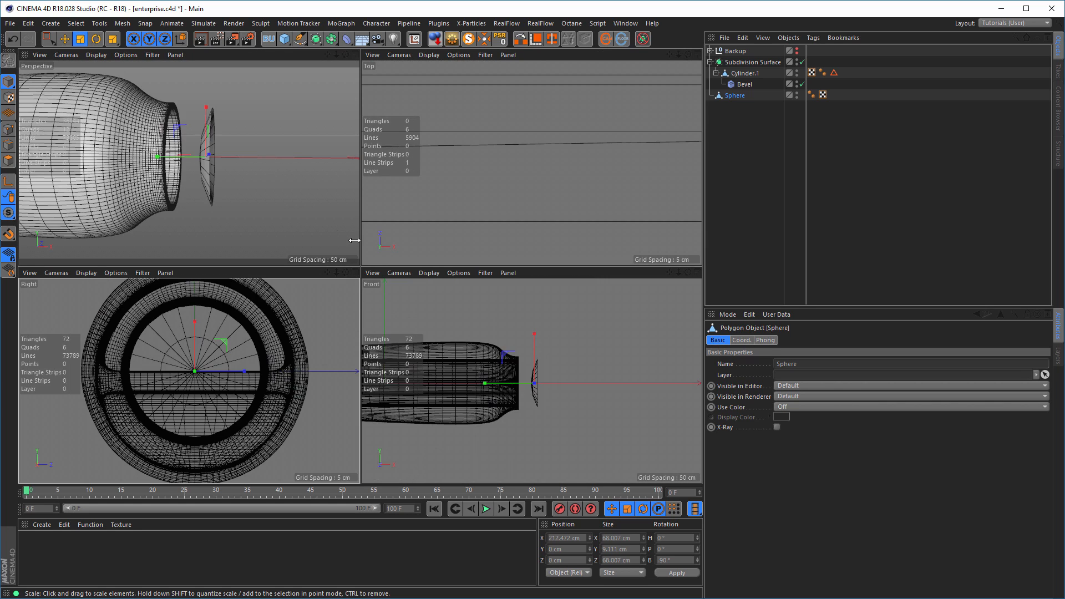
{"action": "middle_click", "coordinate": [281, 197]}
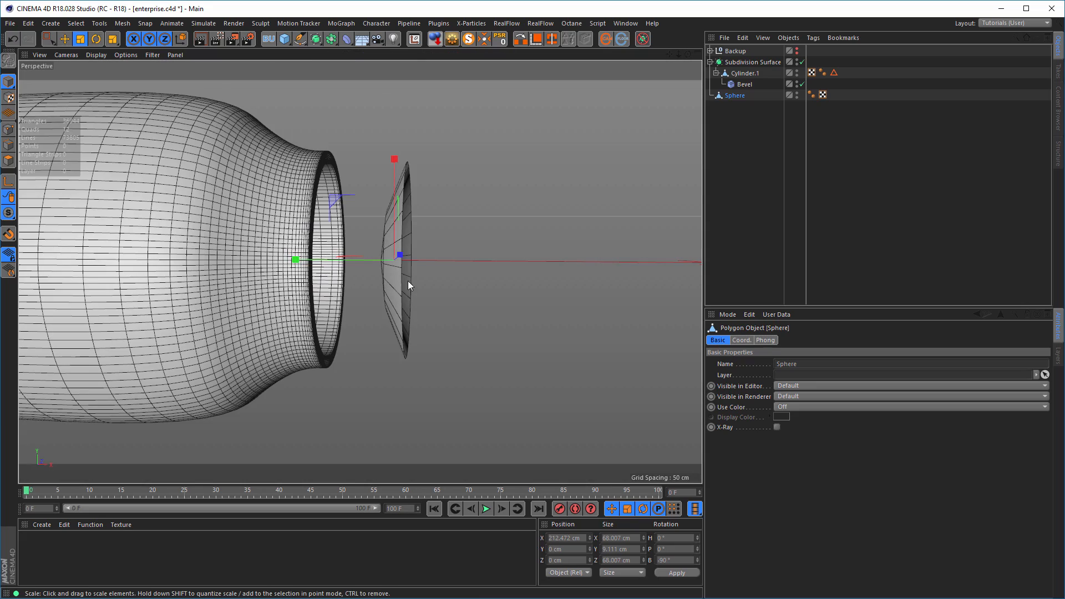
{"action": "scroll", "coordinate": [408, 280], "scroll_direction": "up", "scroll_amount": 3}
{"action": "left_click_drag", "start_coordinate": [401, 272], "coordinate": [375, 270], "text": "alt"}
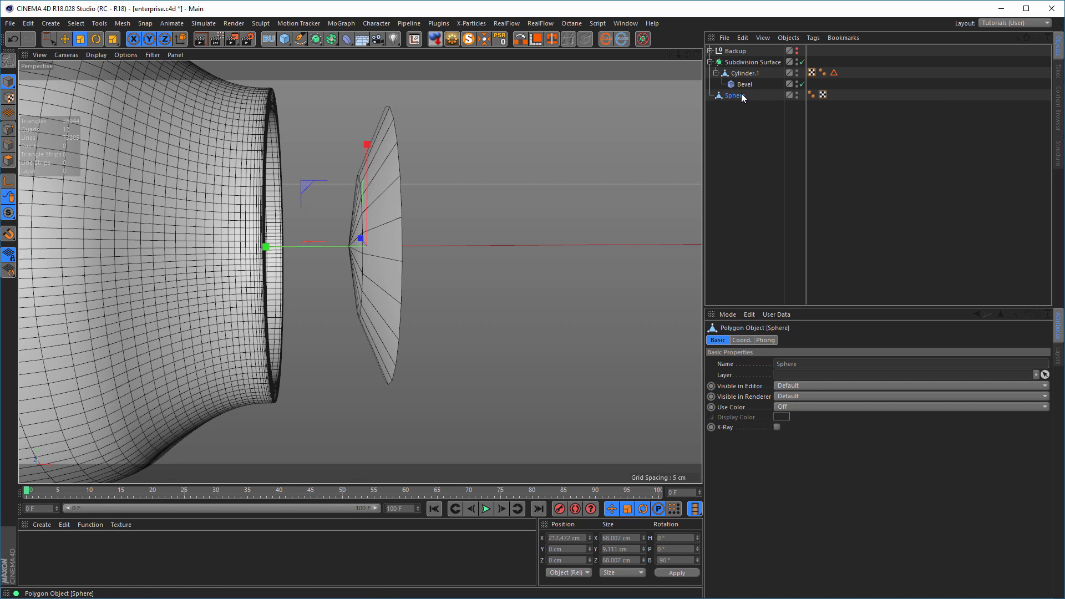
Disable the Subdivision Surface and hide the hull in the viewport to isolate the dish
{"action": "left_click", "coordinate": [801, 61]}
{"action": "left_click", "coordinate": [797, 60]}
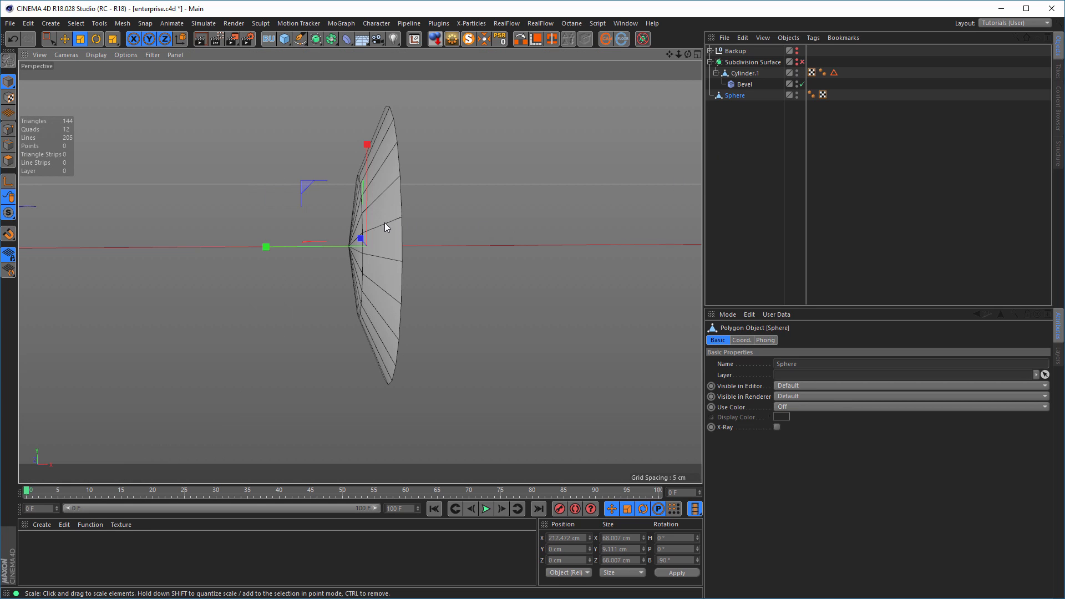
{"action": "left_click_drag", "start_coordinate": [384, 222], "coordinate": [673, 124], "text": "alt"}
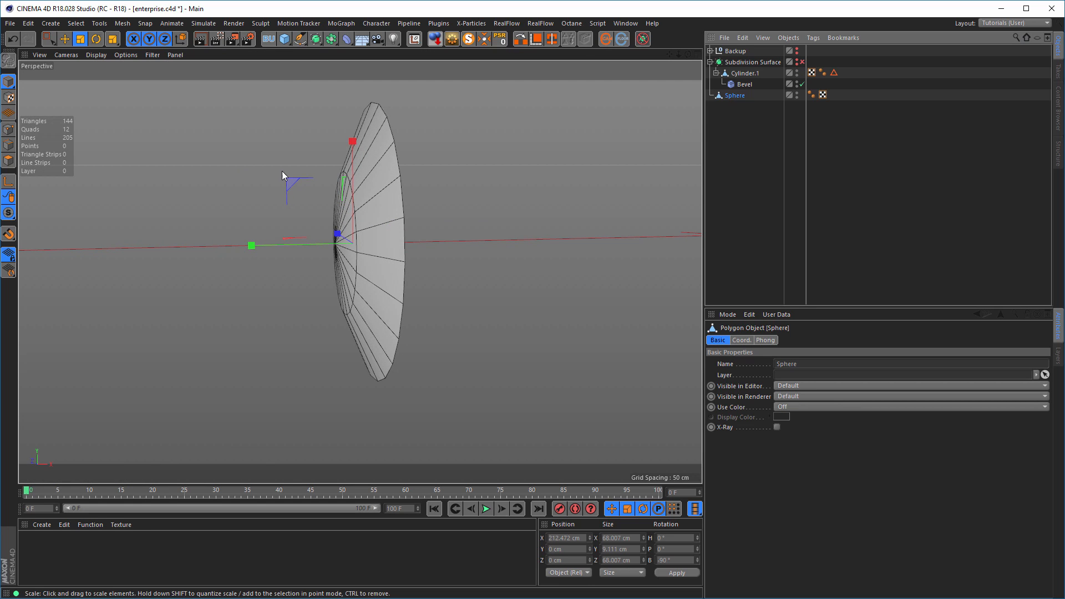
Select the dish's outer edge loop and extrude it about 5 cm toward the hull to form a rim
{"action": "left_click", "coordinate": [9, 145]}
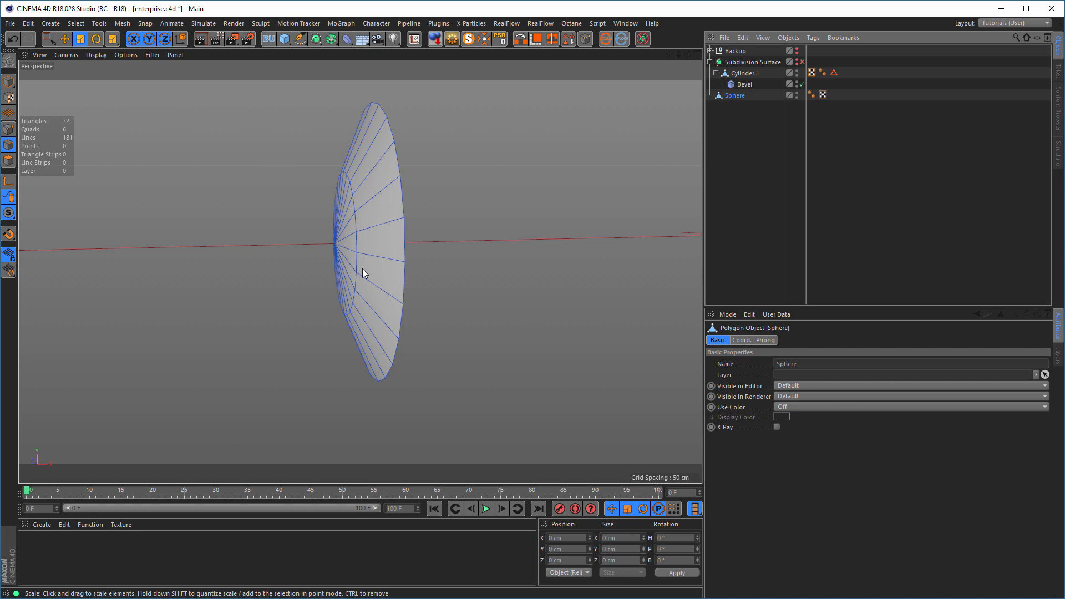
{"action": "key", "text": "u"}
{"action": "key", "text": "l"}
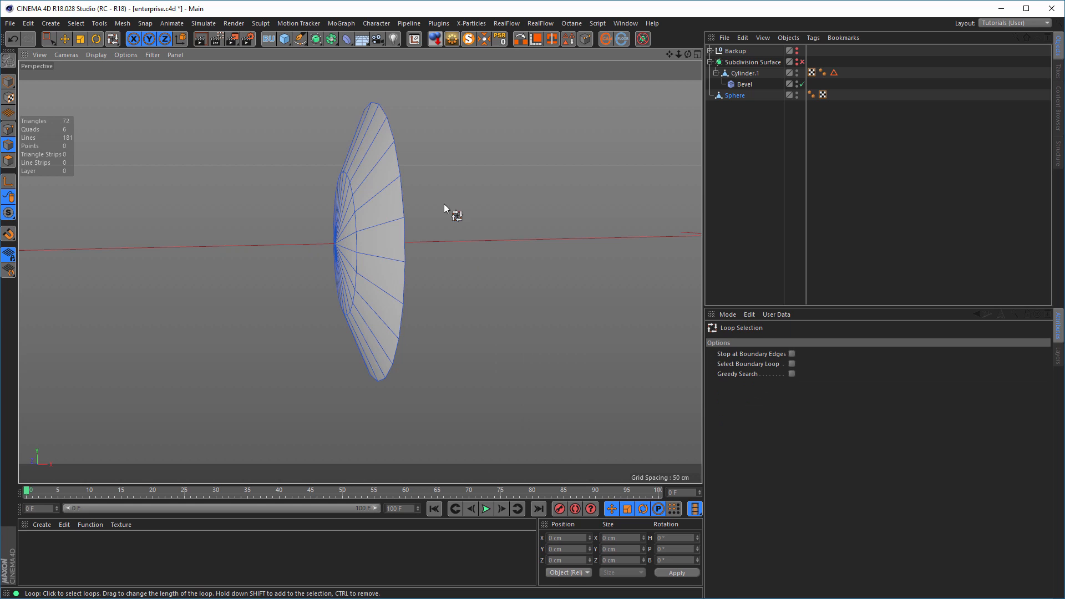
{"action": "left_click", "coordinate": [402, 195]}
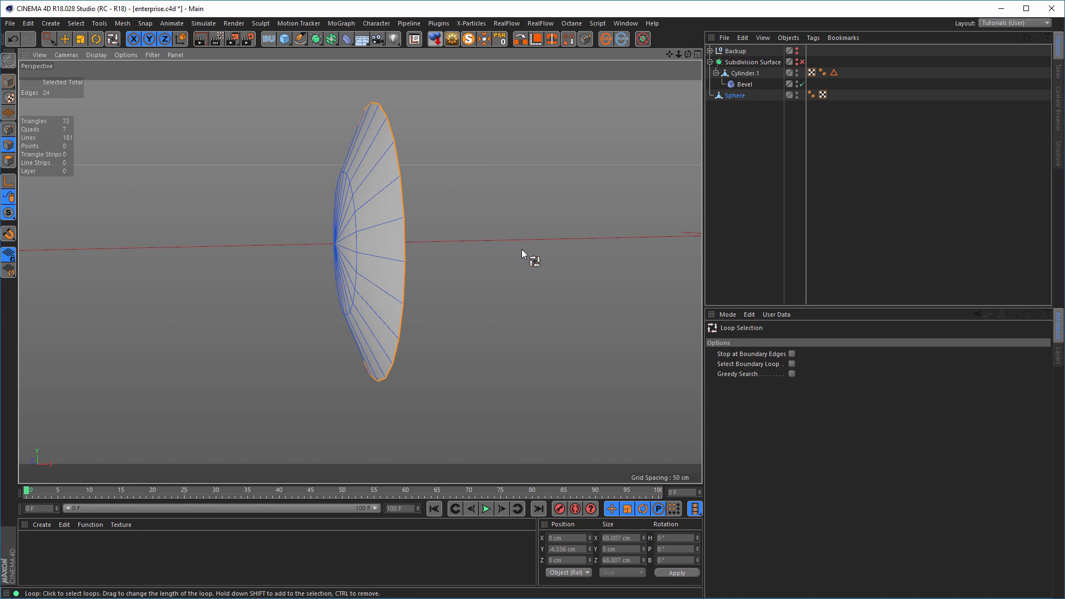
{"action": "key", "text": "e"}
{"action": "left_click_drag", "start_coordinate": [275, 247], "coordinate": [256, 244], "text": "ctrl"}
{"action": "left_click_drag", "start_coordinate": [379, 268], "coordinate": [358, 259], "text": "alt"}
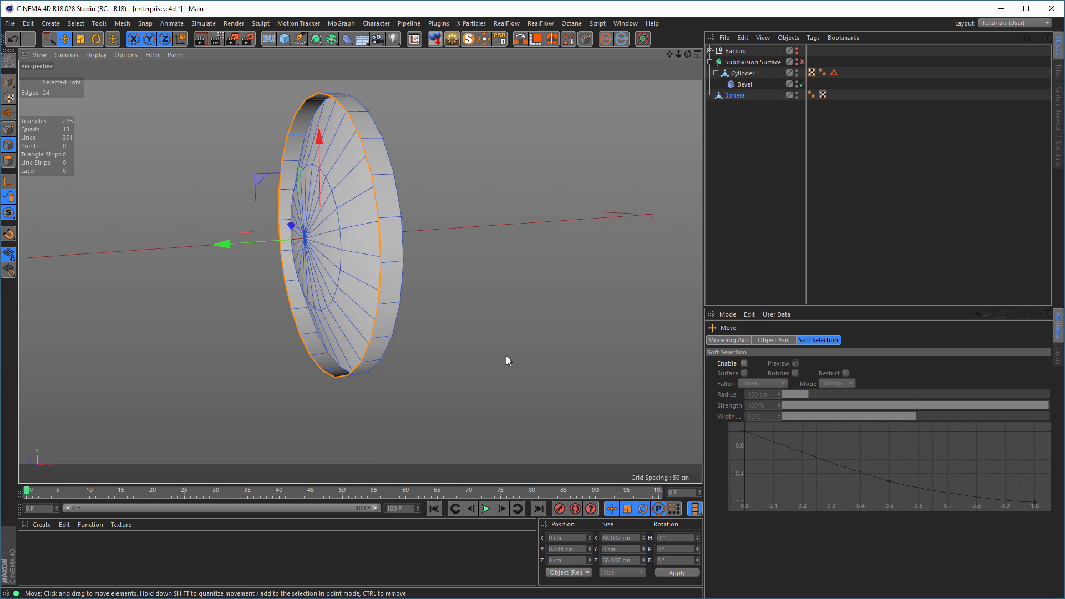
{"action": "left_click_drag", "start_coordinate": [377, 290], "coordinate": [447, 250], "text": "alt"}
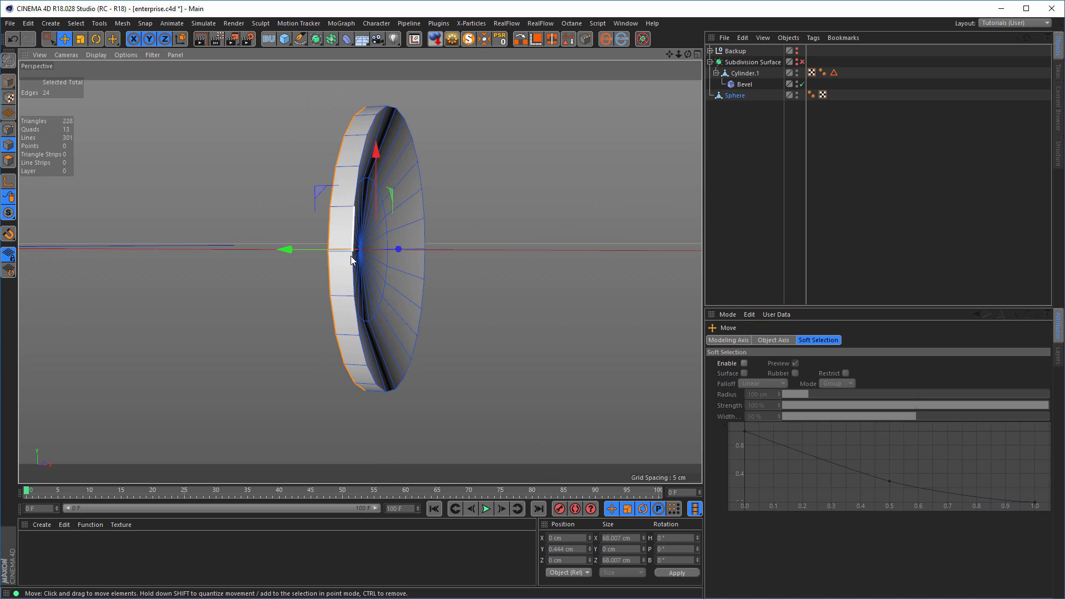
{"action": "left_click_drag", "start_coordinate": [373, 228], "coordinate": [309, 271], "text": "alt"}
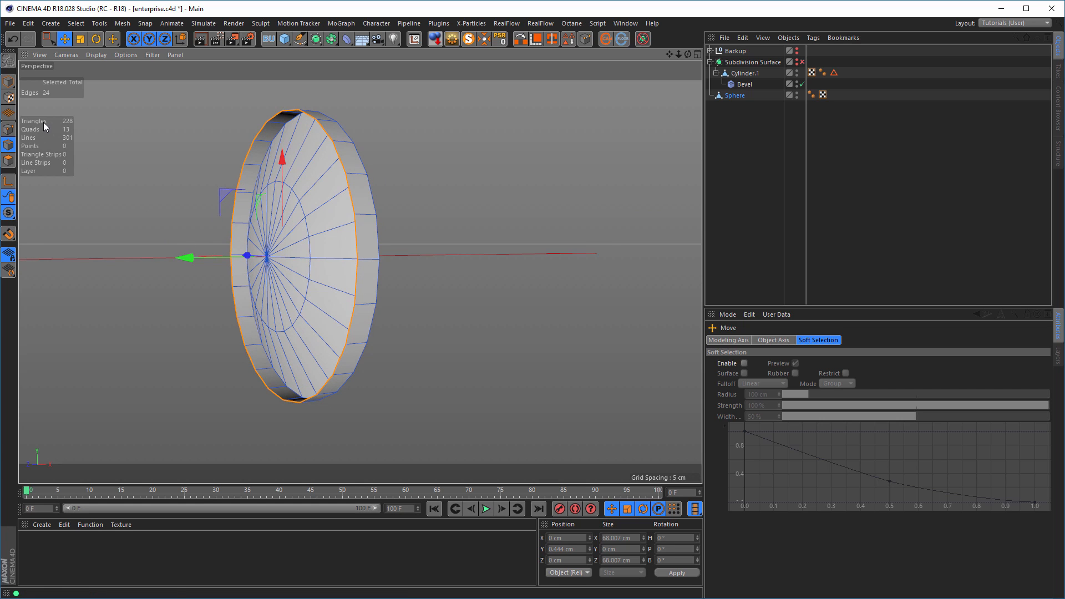
Select both polygon loops of the dish's cap without the rim and split them off into a separate object
{"action": "left_click", "coordinate": [8, 160]}
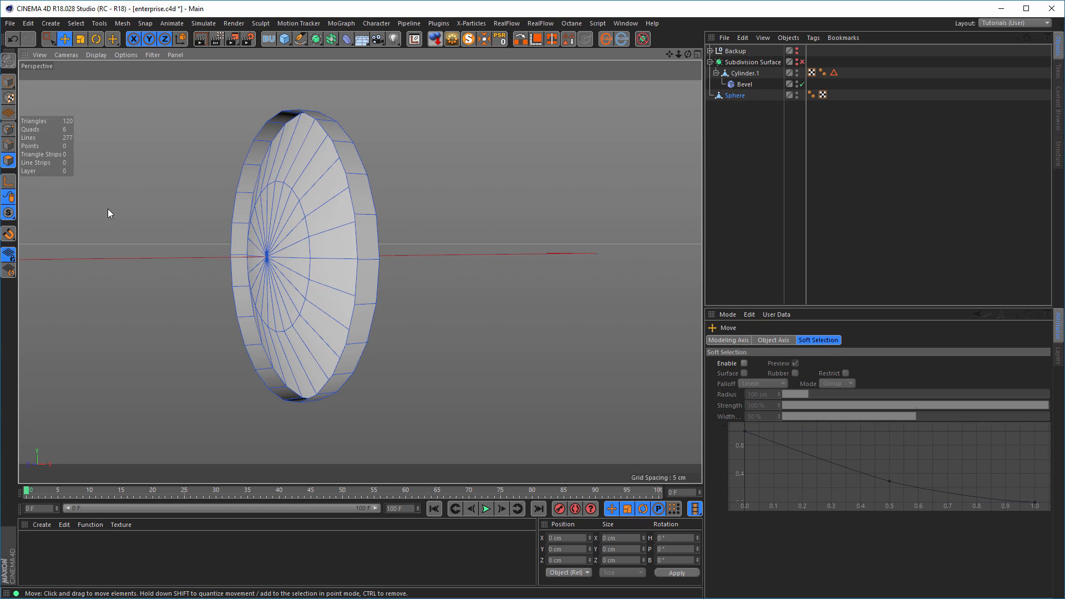
{"action": "key", "text": "u"}
{"action": "key", "text": "l"}
{"action": "left_click", "coordinate": [314, 191]}
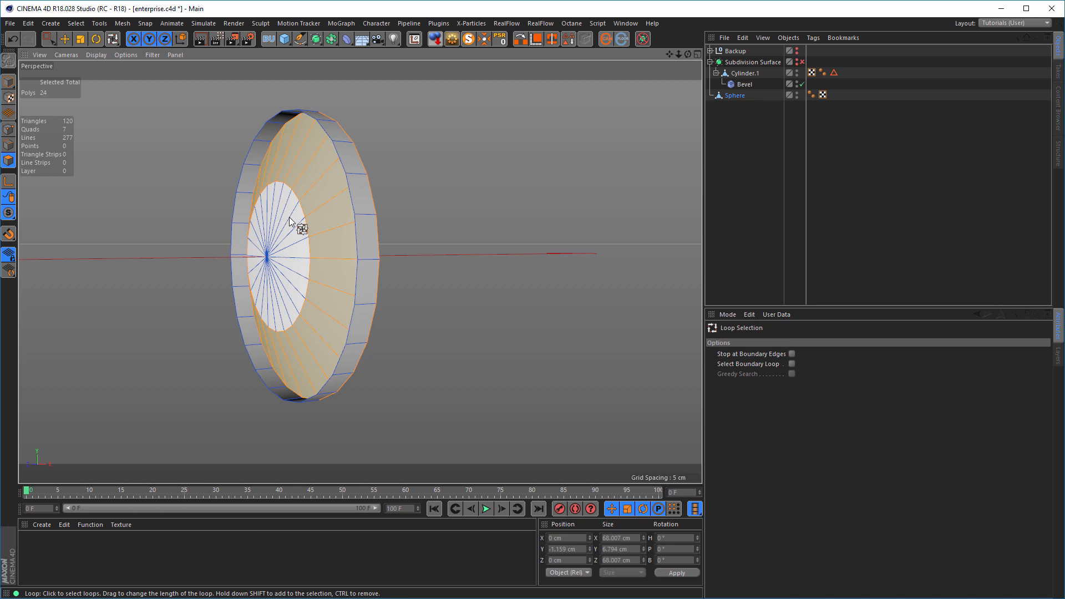
{"action": "left_click", "coordinate": [291, 244], "text": "shift"}
{"action": "left_click_drag", "start_coordinate": [302, 284], "coordinate": [461, 235], "text": "alt"}
{"action": "right_click", "coordinate": [469, 230]}
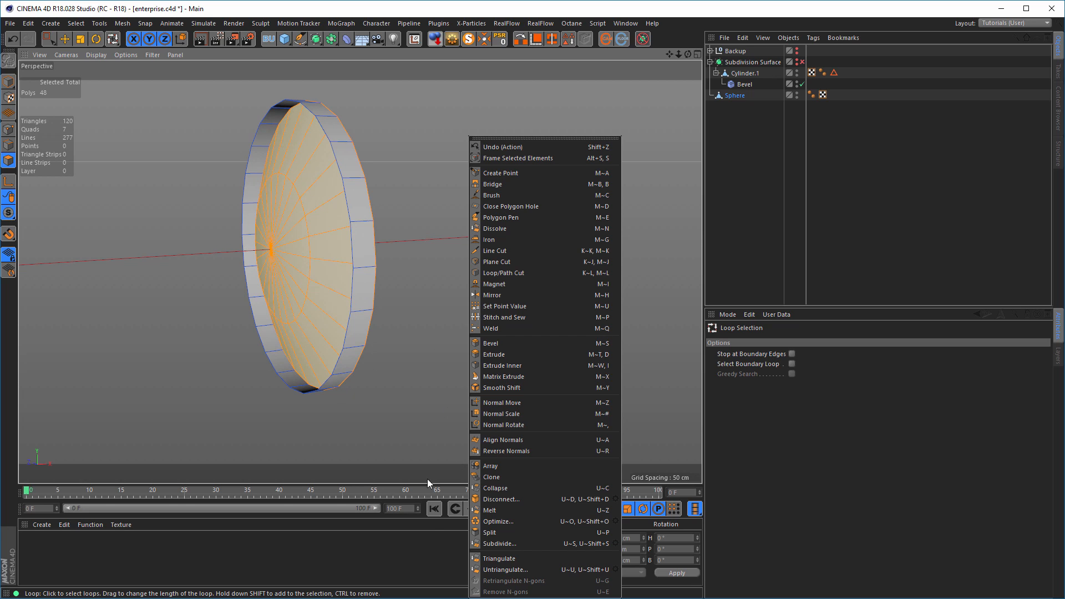
{"action": "left_click", "coordinate": [498, 531]}
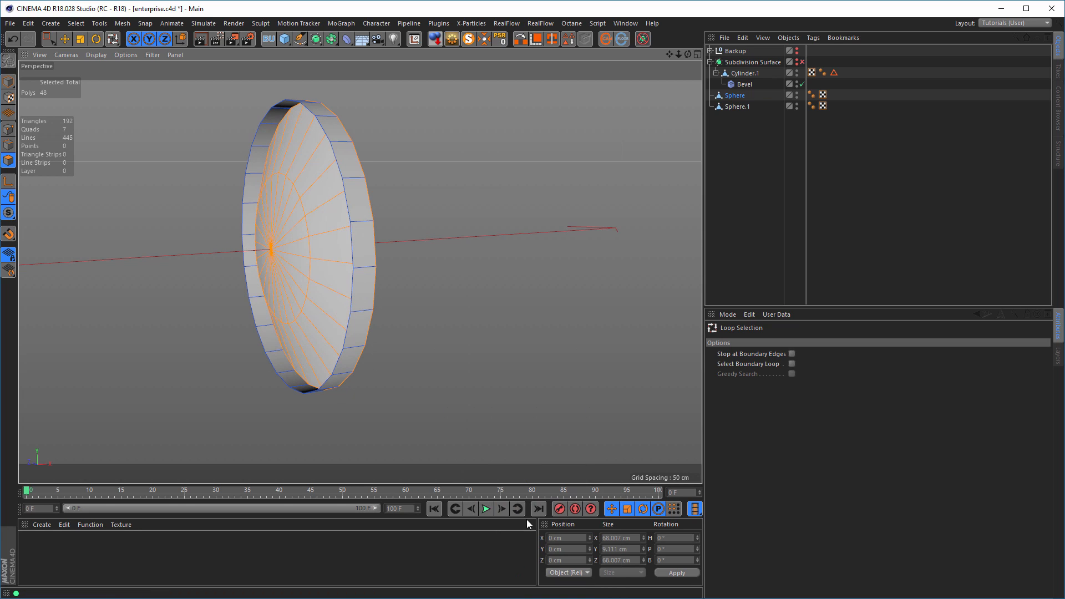
Shift the separated dish cap 5 cm inward along X to 207.472 cm so it meets the rim's opposite edge
{"action": "left_click", "coordinate": [733, 107]}
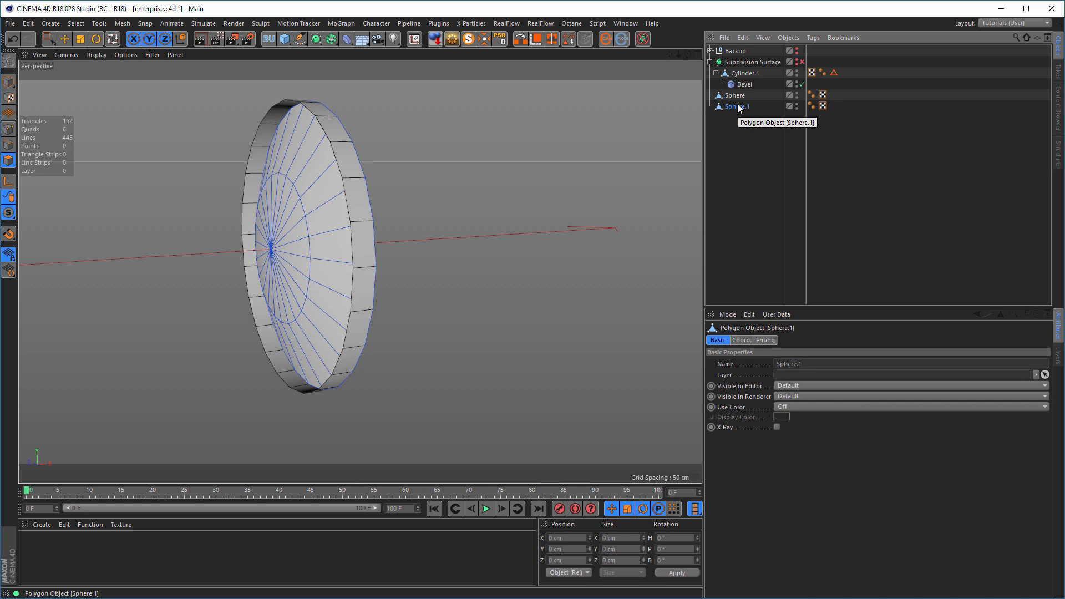
{"action": "key", "text": "u"}
{"action": "key", "text": "l"}
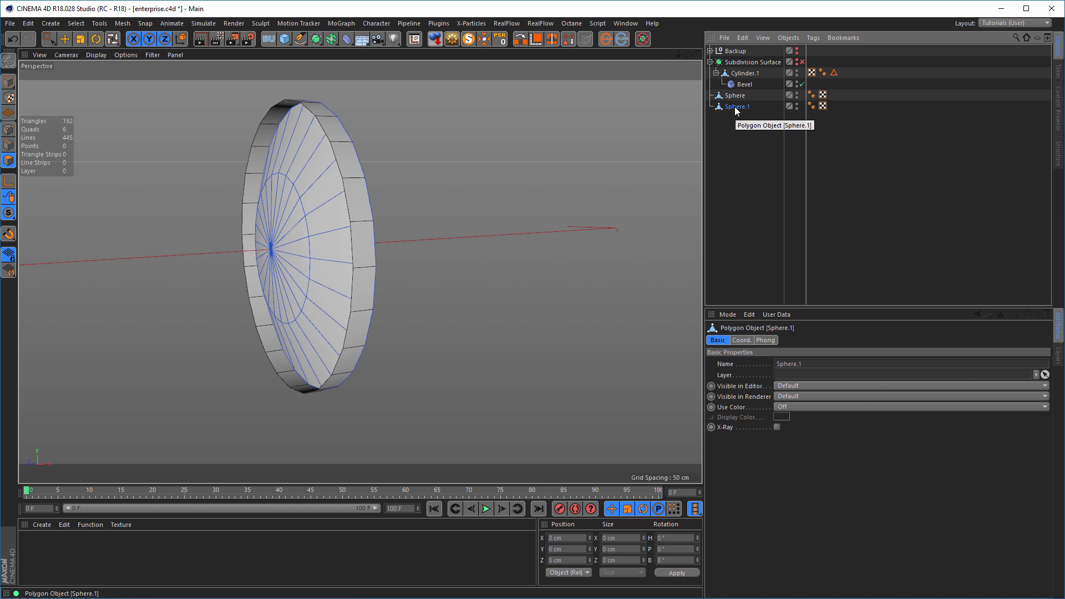
{"action": "left_click_drag", "start_coordinate": [488, 238], "coordinate": [516, 363], "text": "alt"}
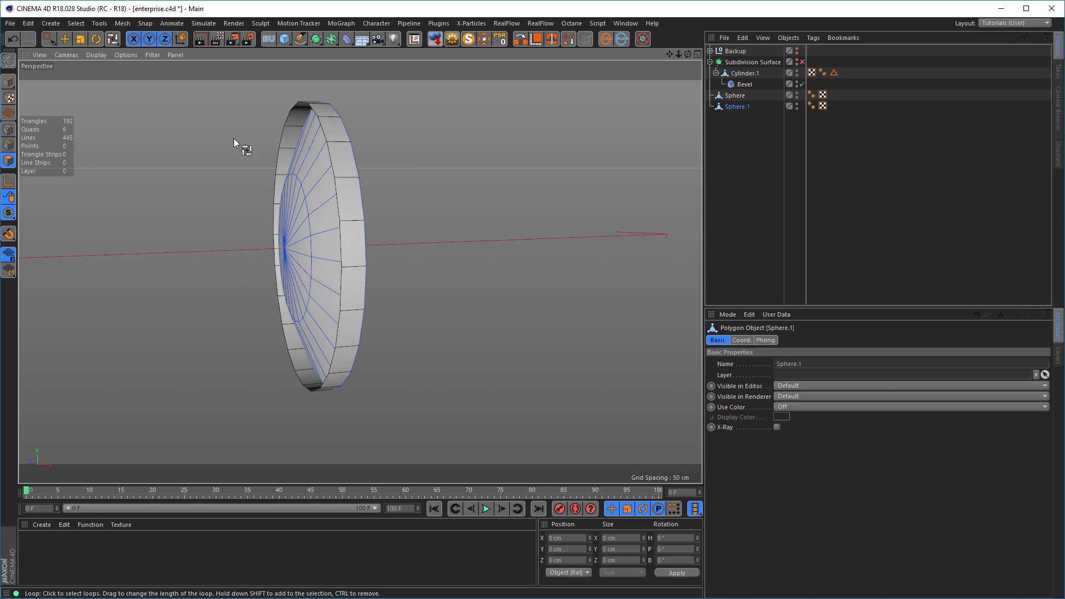
{"action": "left_click", "coordinate": [9, 81]}
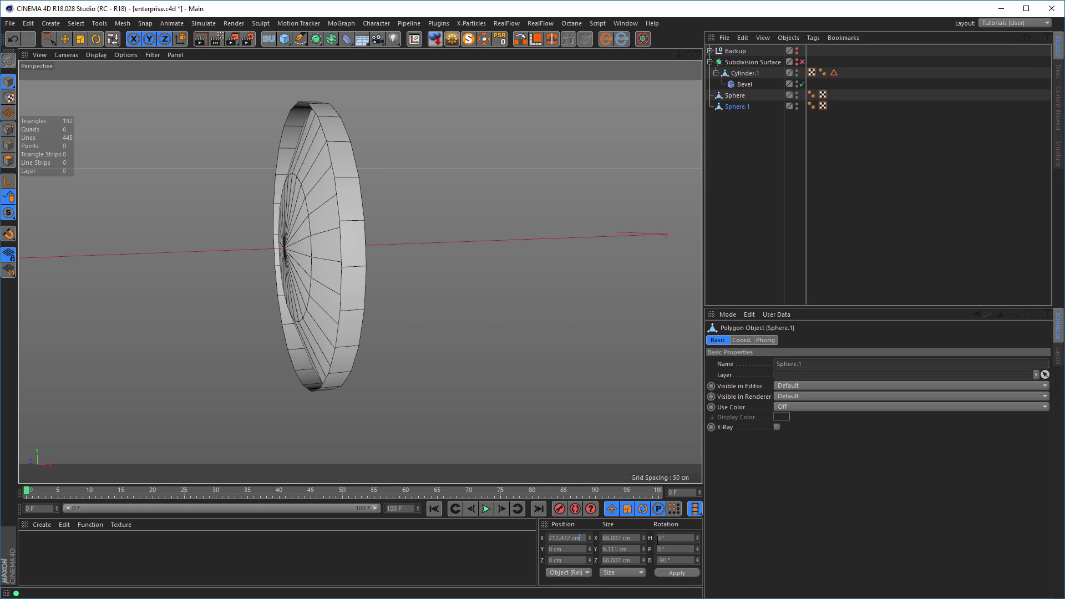
{"action": "key", "text": "Return"}
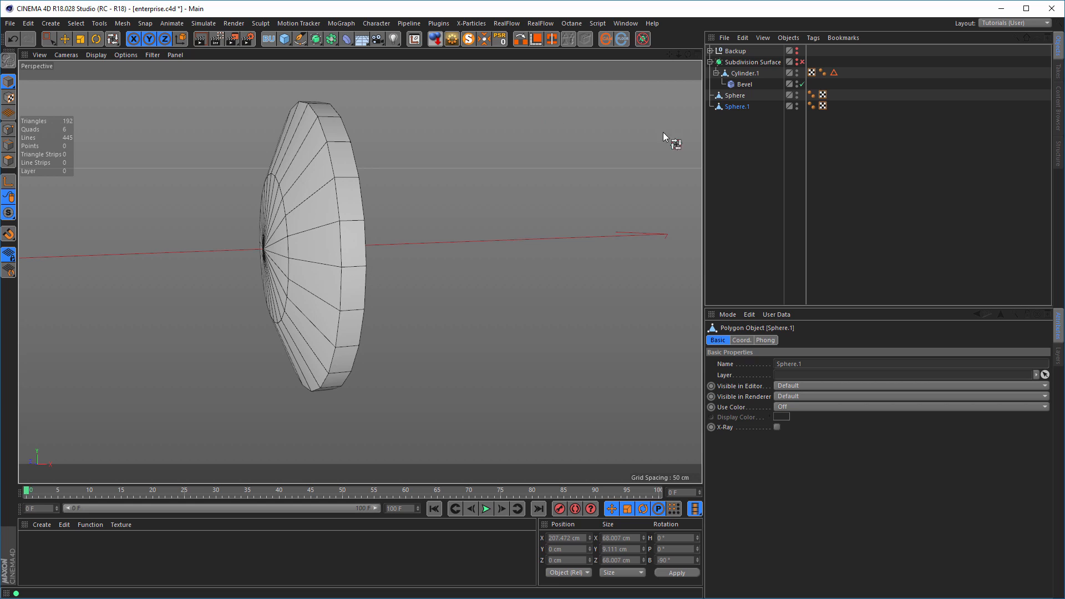
Merge the dish's rim and cap with Connect Objects + Delete, and optimize the merged mesh's points
{"action": "left_click", "coordinate": [736, 96], "text": "ctrl"}
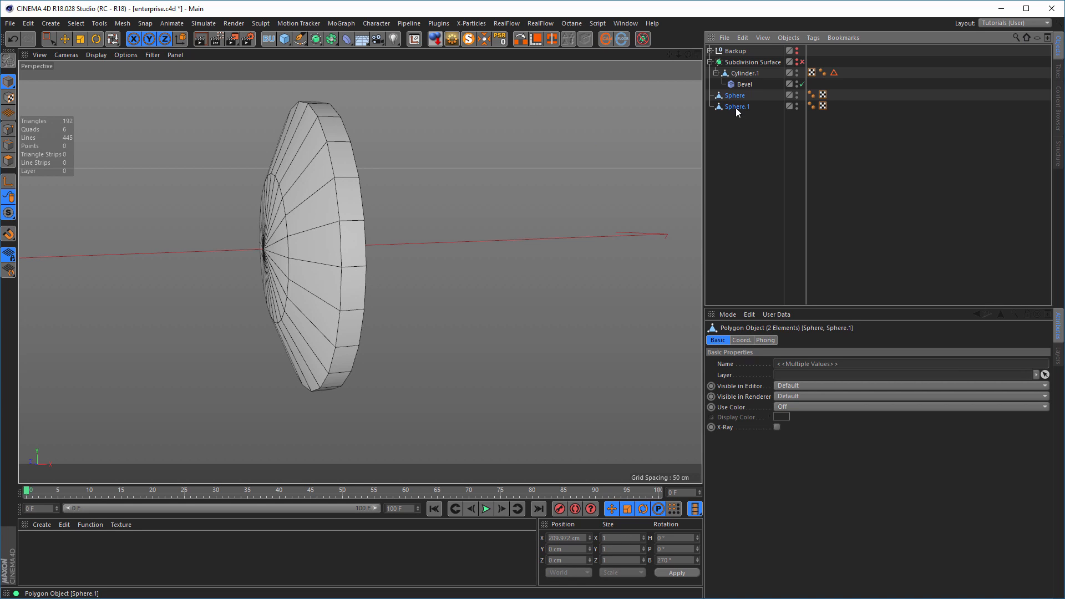
{"action": "right_click", "coordinate": [736, 106]}
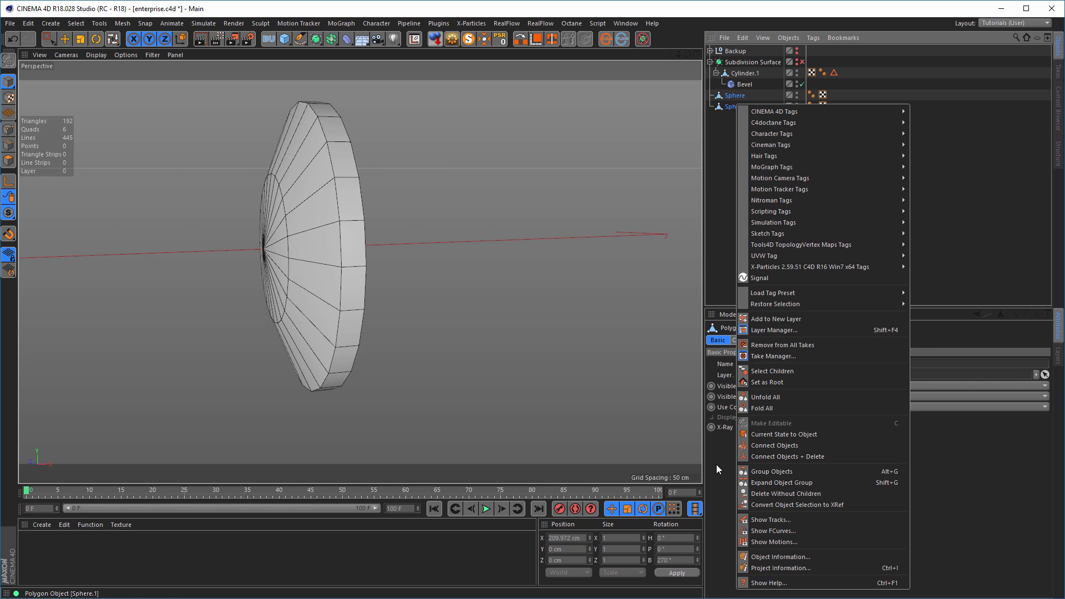
{"action": "left_click", "coordinate": [774, 457]}
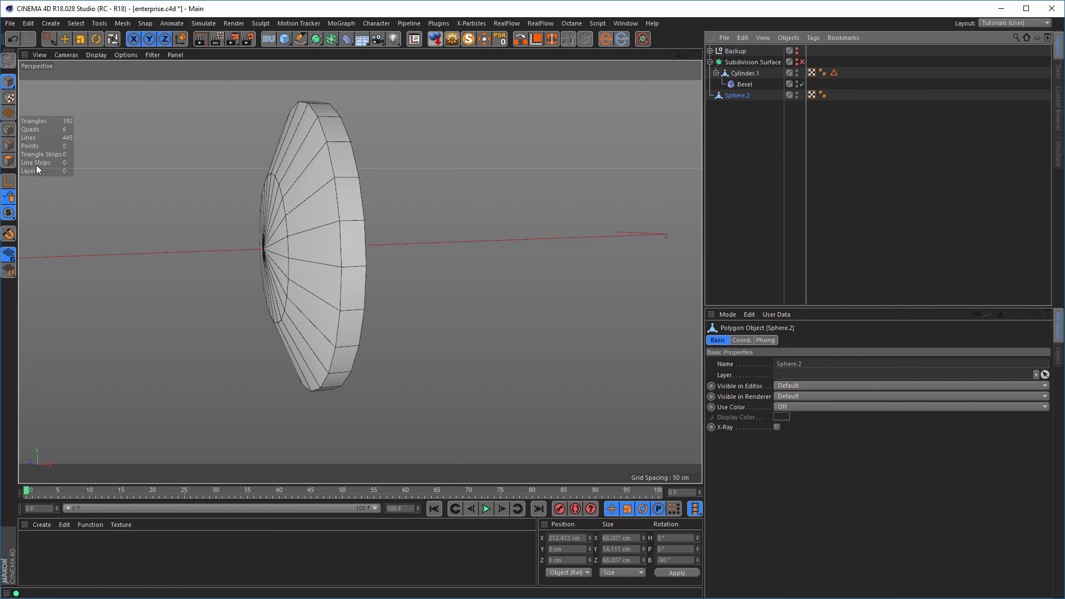
{"action": "left_click", "coordinate": [8, 129]}
{"action": "right_click", "coordinate": [162, 248]}
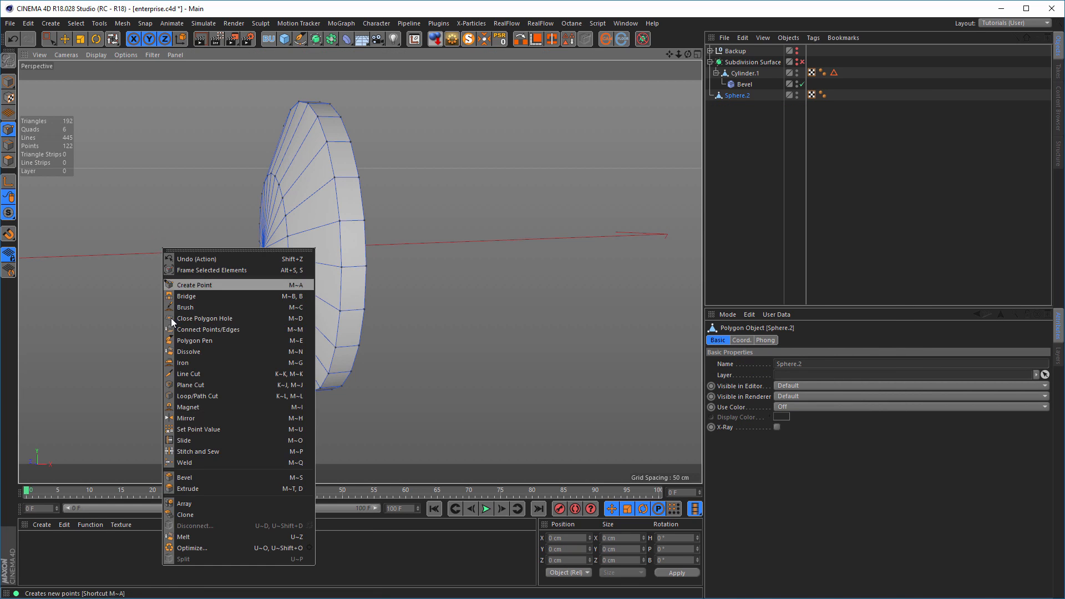
{"action": "left_click", "coordinate": [206, 546]}
Select both edge loops of the dish's rim and bevel them in Solid mode with a 0.5 cm offset
{"action": "key", "text": "u"}
{"action": "key", "text": "l"}
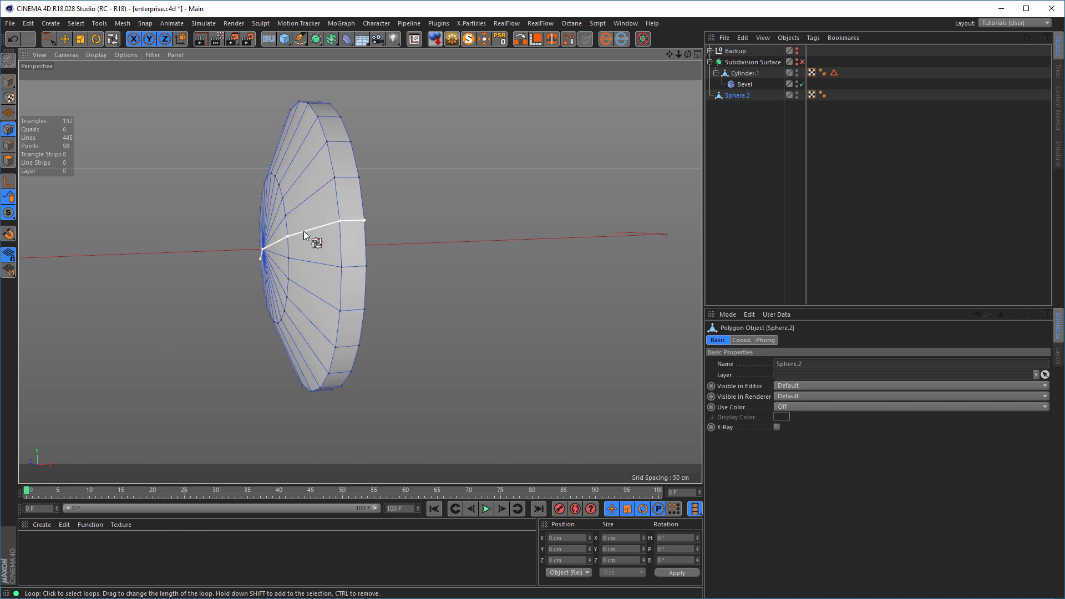
{"action": "mouse_move", "coordinate": [304, 230]}
{"action": "left_mouse_down", "text": "alt"}
{"action": "mouse_move", "coordinate": [388, 243]}
{"action": "mouse_move", "coordinate": [381, 224]}
{"action": "mouse_move", "coordinate": [318, 215]}
{"action": "left_mouse_up", "text": "alt"}
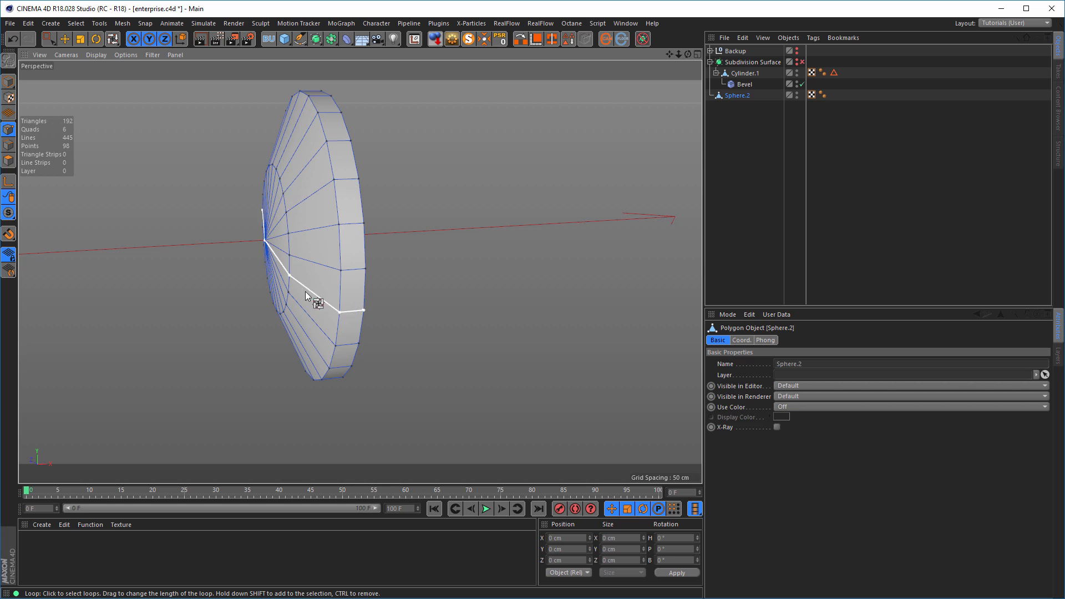
{"action": "left_click_drag", "start_coordinate": [304, 209], "coordinate": [227, 208], "text": "alt"}
{"action": "scroll", "coordinate": [366, 177], "scroll_direction": "up", "scroll_amount": 2}
{"action": "left_click_drag", "start_coordinate": [368, 178], "coordinate": [390, 169], "text": "alt"}
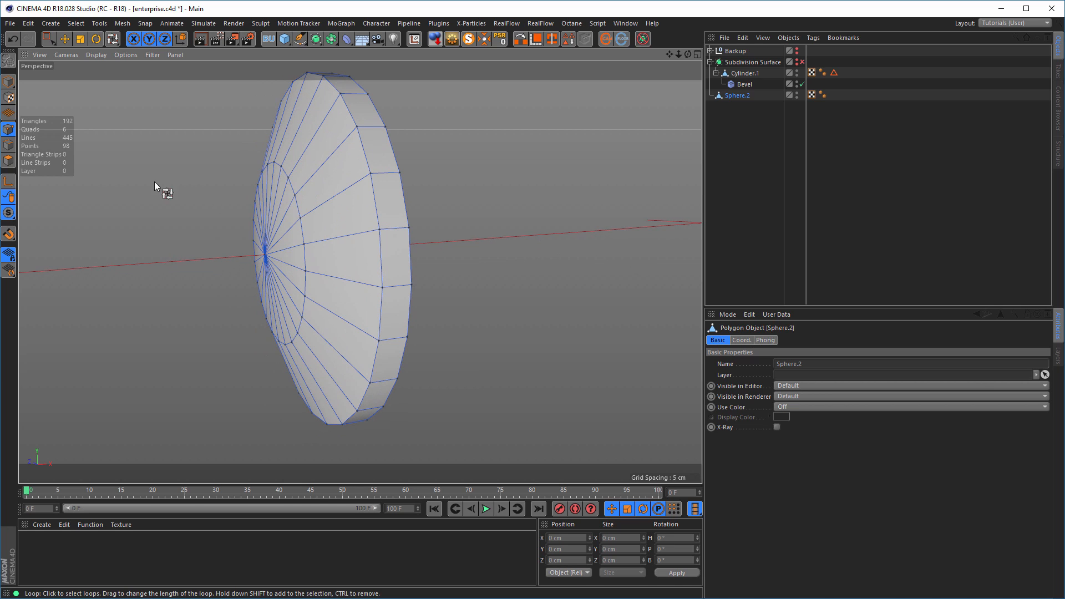
{"action": "left_click", "coordinate": [8, 144]}
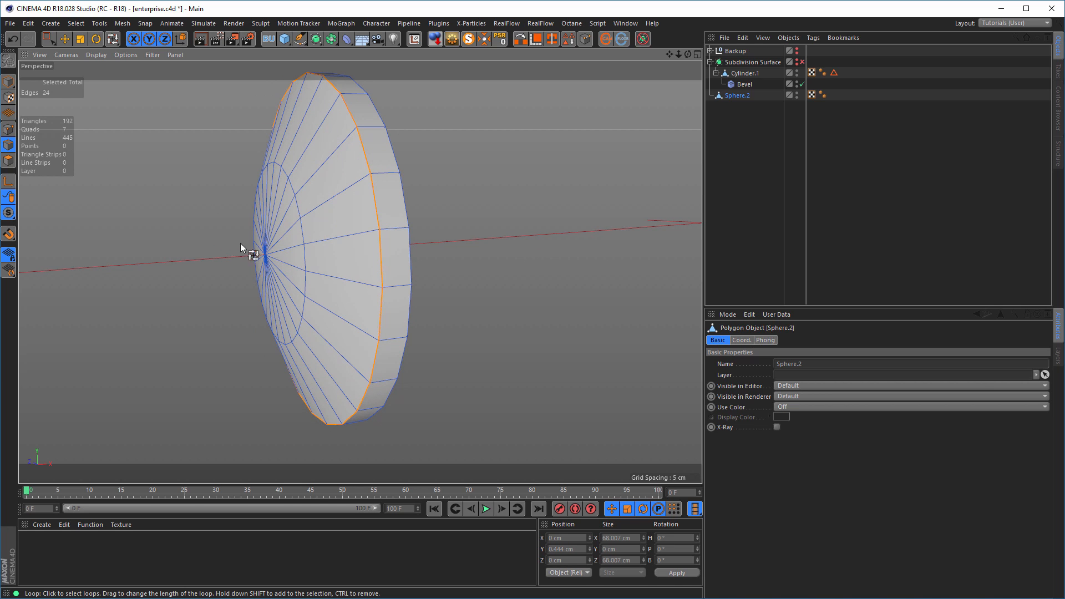
{"action": "left_click_drag", "start_coordinate": [382, 232], "coordinate": [453, 232], "text": "alt"}
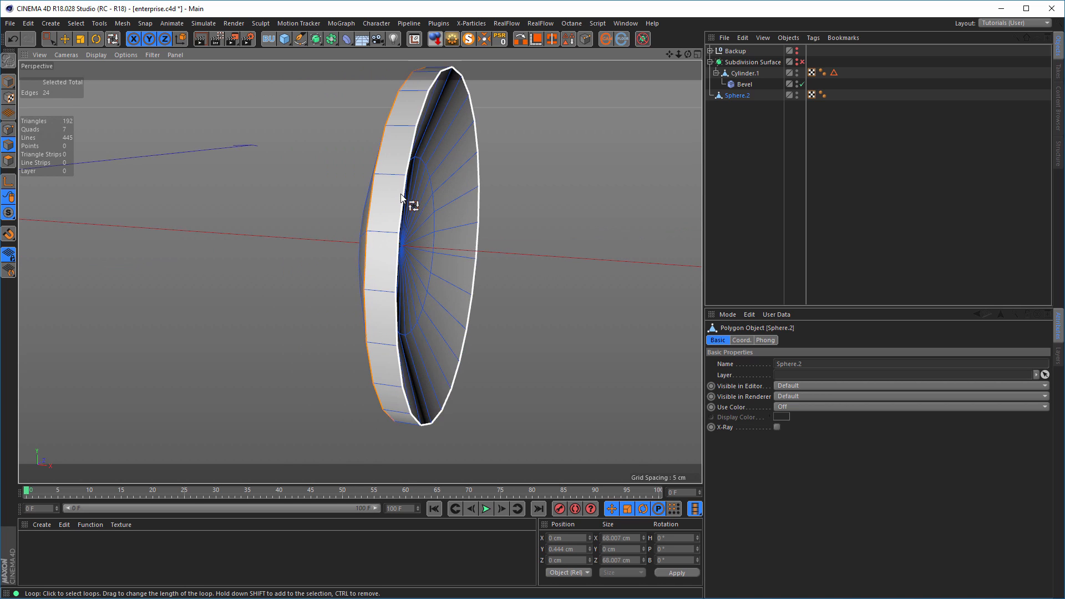
{"action": "left_click_drag", "start_coordinate": [402, 198], "coordinate": [364, 161], "text": "alt"}
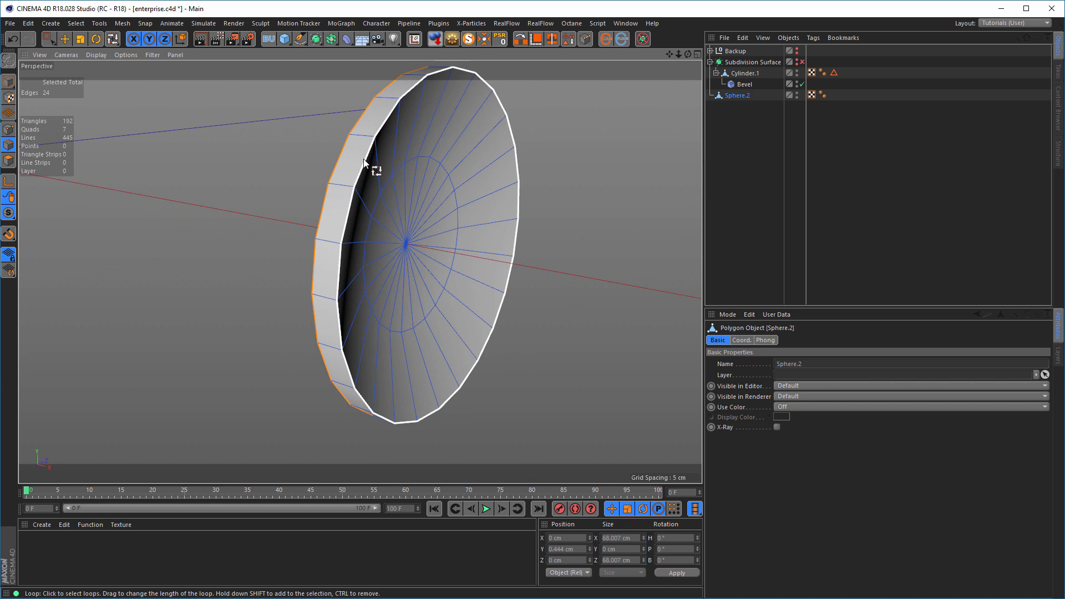
{"action": "left_click", "coordinate": [364, 161], "text": "shift"}
{"action": "right_click", "coordinate": [601, 202]}
{"action": "left_click", "coordinate": [615, 296]}
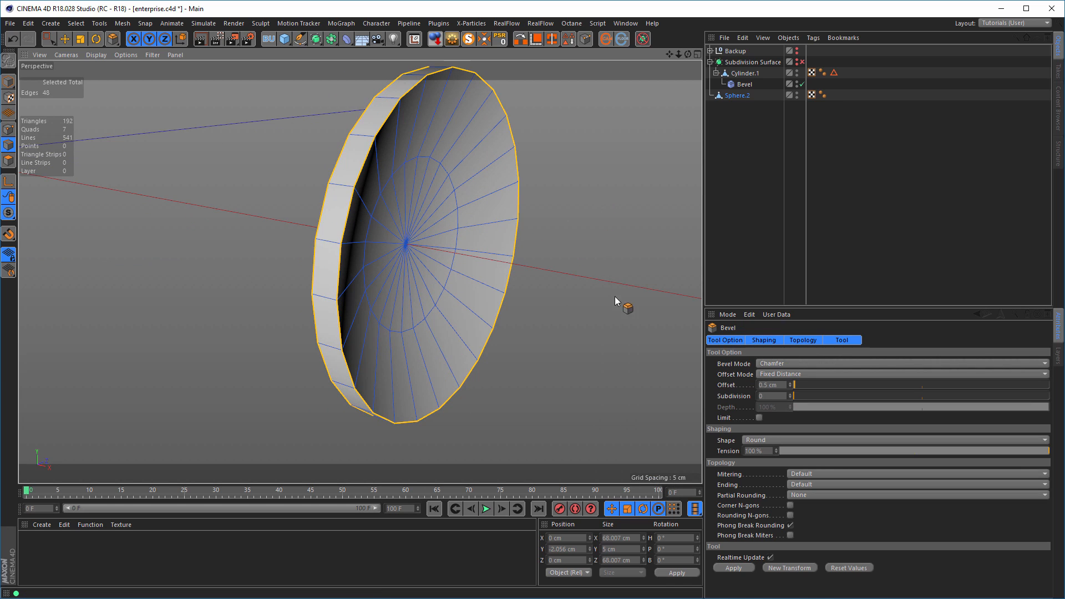
{"action": "left_click", "coordinate": [781, 363]}
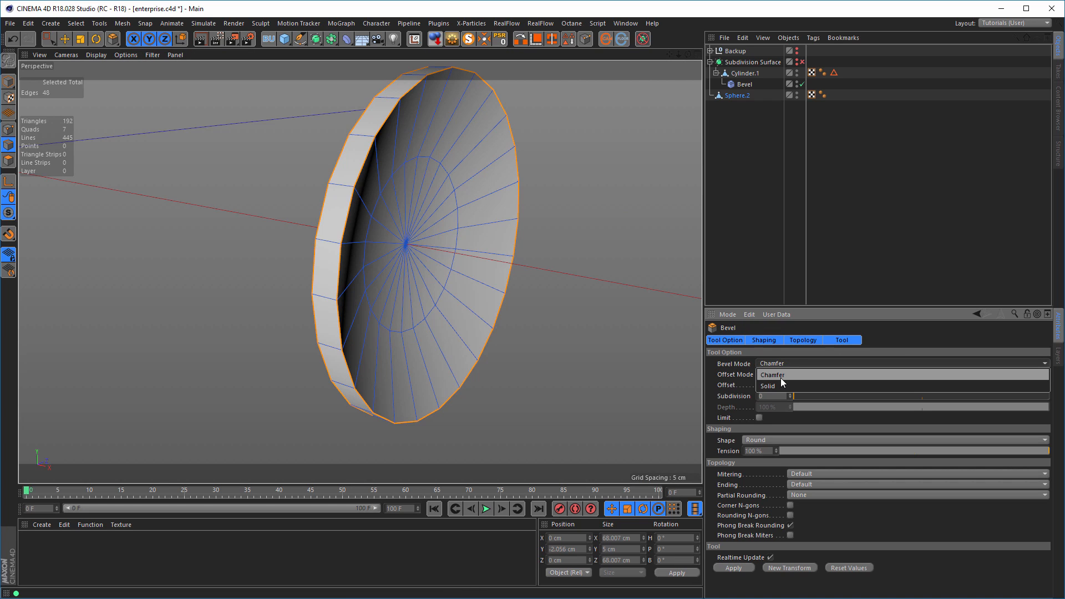
{"action": "left_click", "coordinate": [780, 384]}
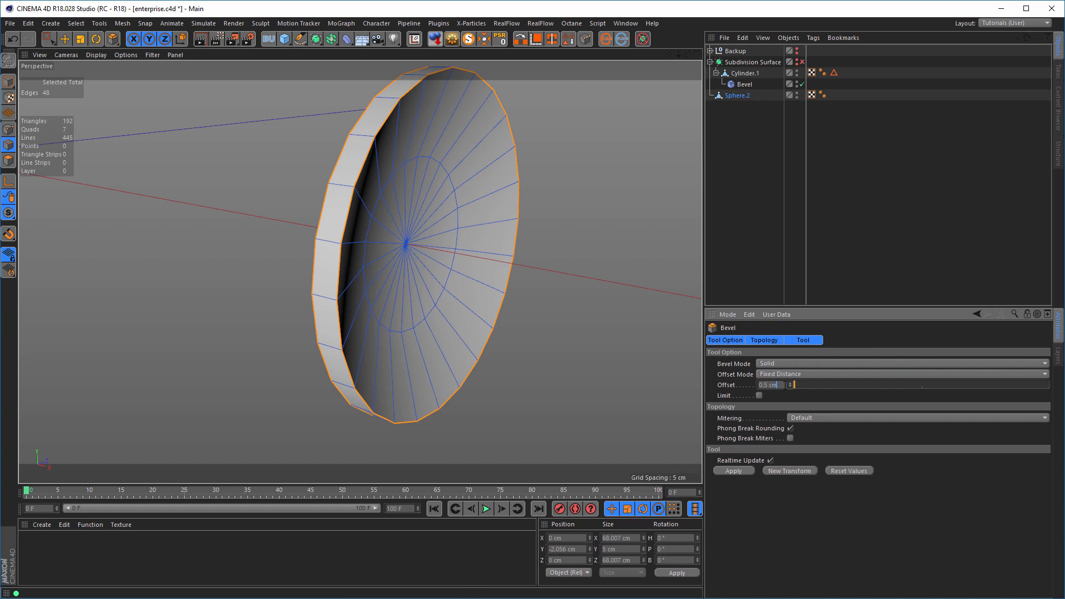
{"action": "key", "text": "Return"}
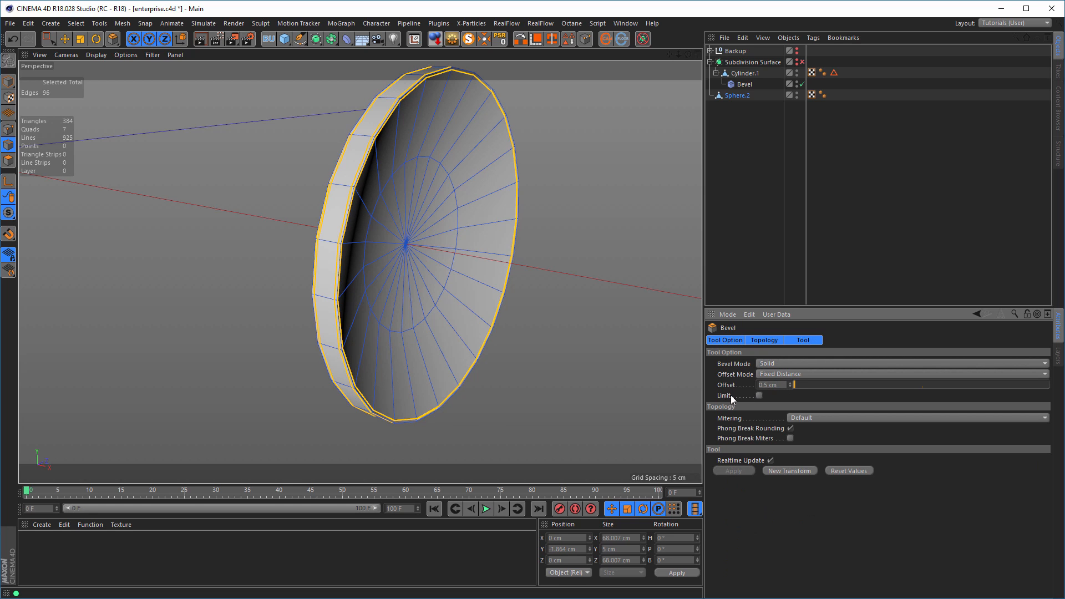
{"action": "left_click", "coordinate": [9, 82]}
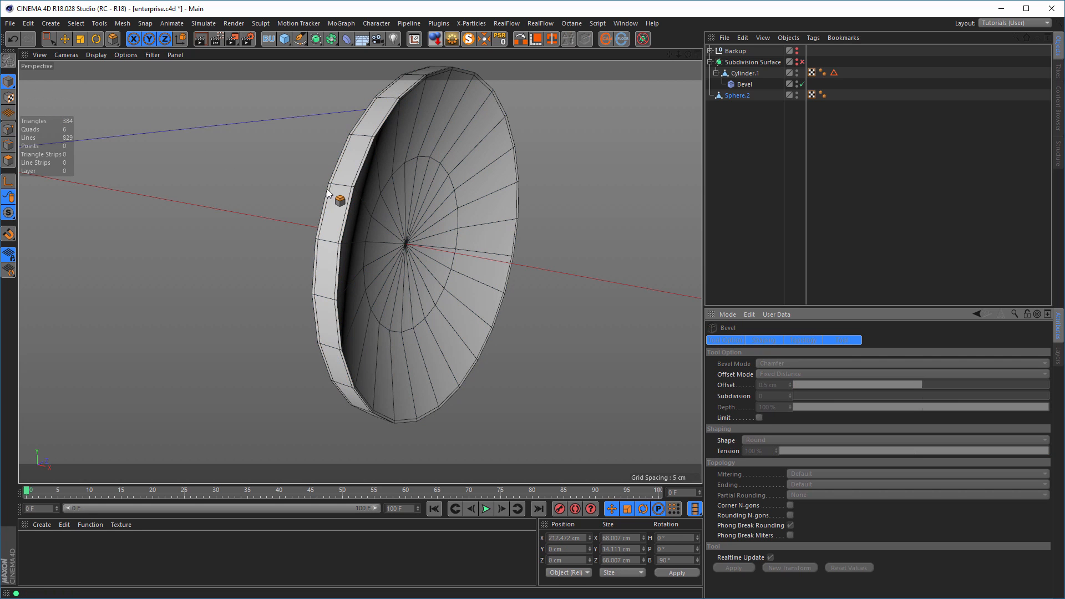
Unhide the hull in the viewport and inspect its underside and front end together with the dish
{"action": "left_click", "coordinate": [744, 76]}
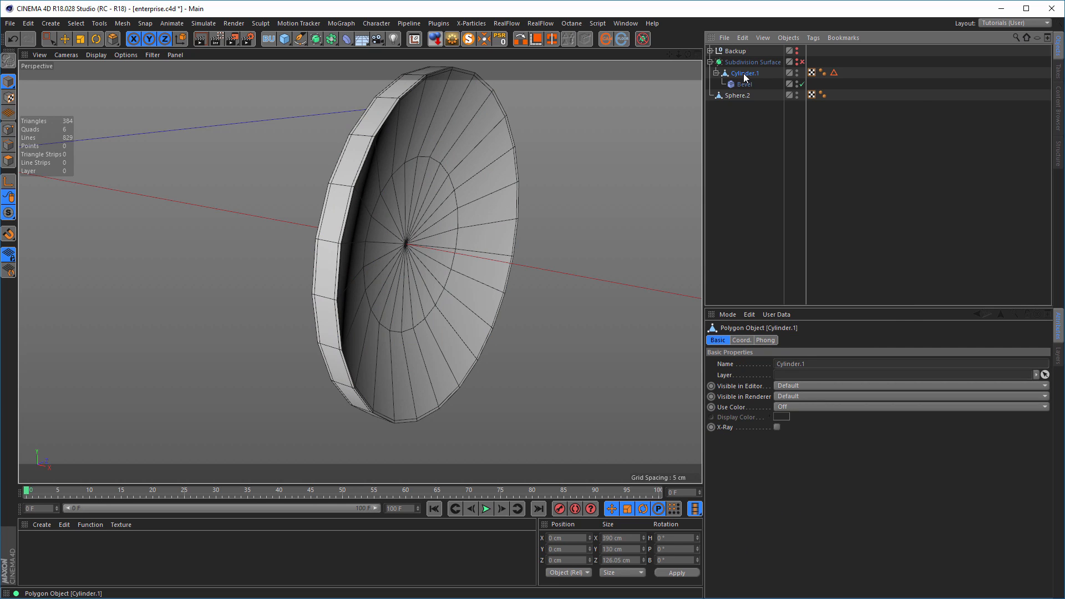
{"action": "left_click", "coordinate": [799, 61]}
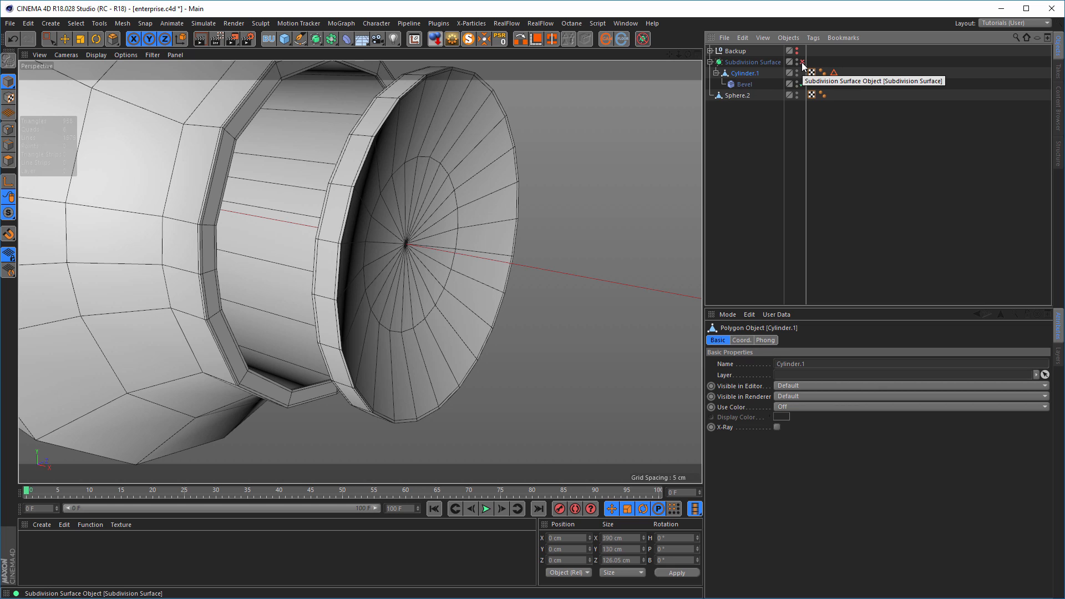
{"action": "right_click_drag", "start_coordinate": [276, 199], "coordinate": [211, 208], "text": "alt"}
{"action": "left_click_drag", "start_coordinate": [359, 271], "coordinate": [466, 197], "text": "alt"}
{"action": "right_click_drag", "start_coordinate": [257, 157], "coordinate": [144, 192], "text": "alt"}
{"action": "left_click_drag", "start_coordinate": [188, 187], "coordinate": [222, 181], "text": "alt"}
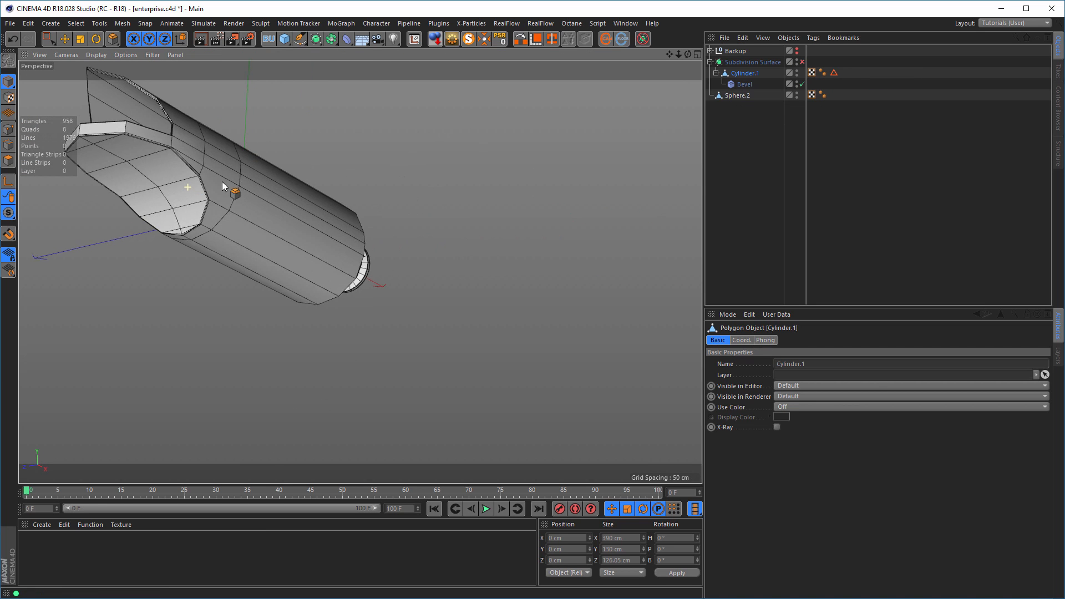
{"action": "right_click_drag", "start_coordinate": [221, 182], "coordinate": [264, 173], "text": "alt"}
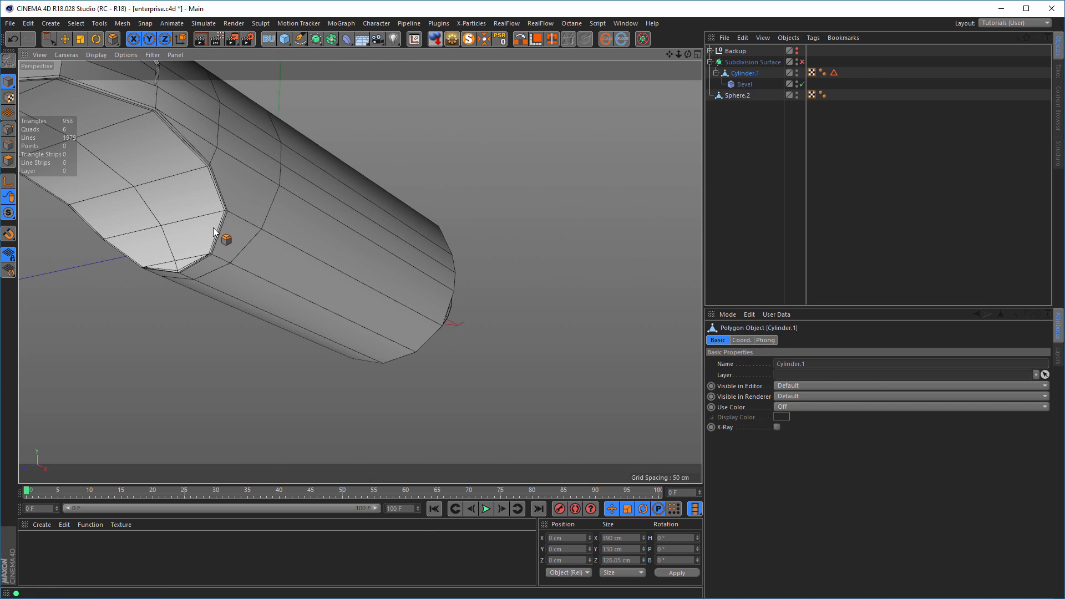
{"action": "left_click_drag", "start_coordinate": [212, 223], "coordinate": [289, 186], "text": "alt"}
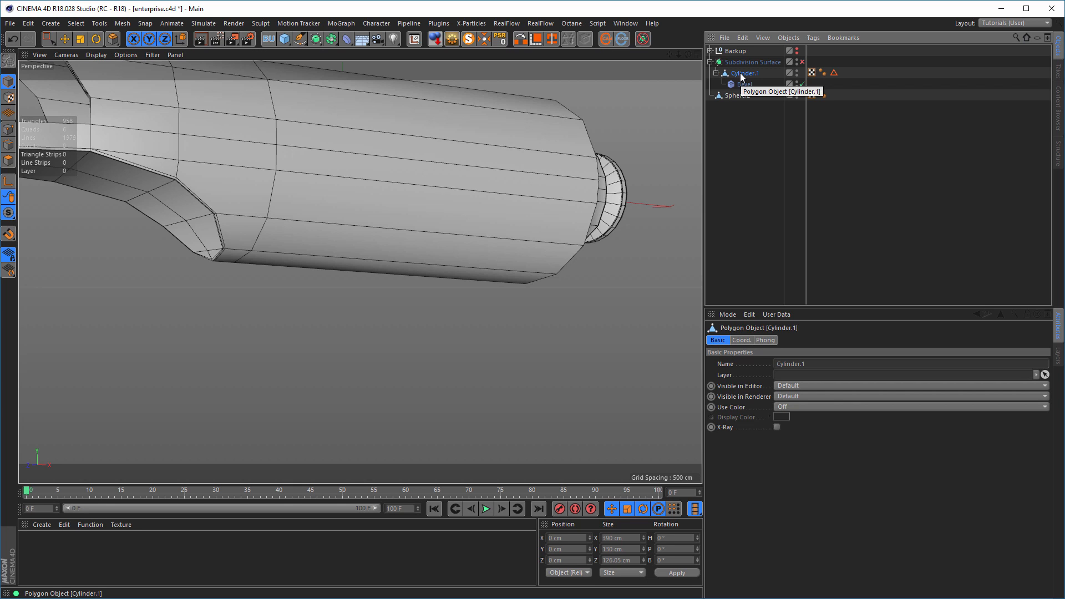
Copy the hull with its Bevel deformer into the Backup group, and replace the working hull with a baked Current State to Object version
{"action": "left_click_drag", "start_coordinate": [741, 76], "coordinate": [737, 49], "text": "ctrl"}
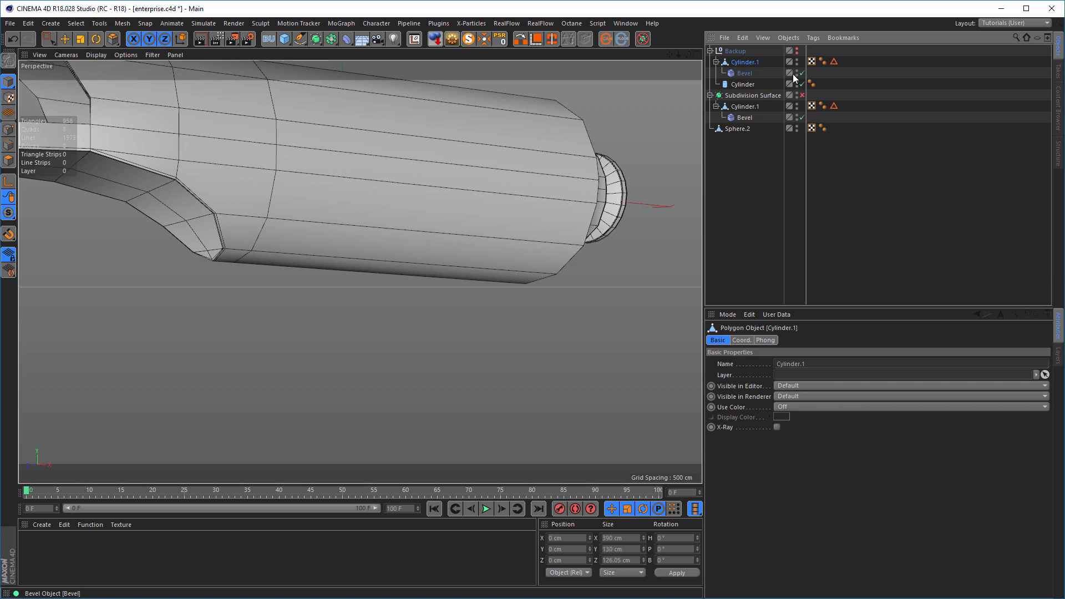
{"action": "left_click", "coordinate": [710, 51]}
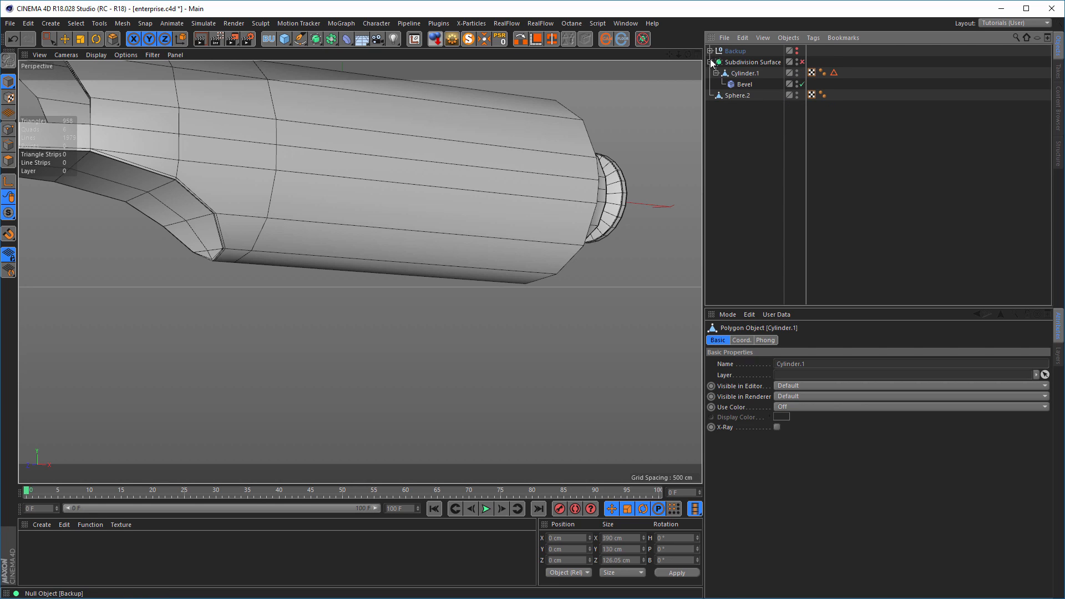
{"action": "left_click", "coordinate": [742, 74]}
{"action": "right_click", "coordinate": [743, 72]}
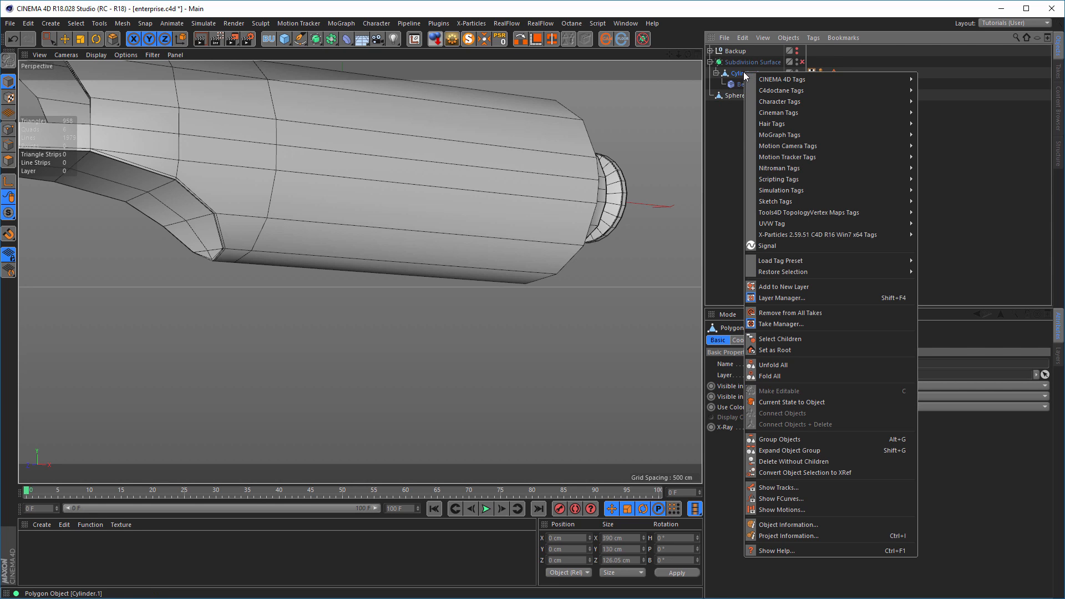
{"action": "left_click", "coordinate": [793, 400]}
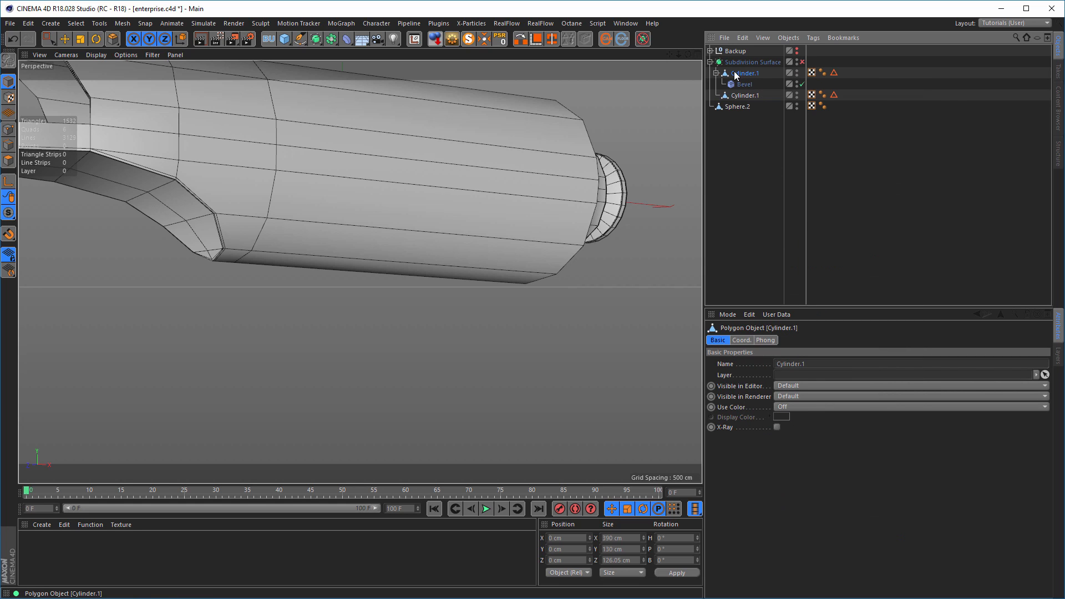
{"action": "key", "text": "Delete"}
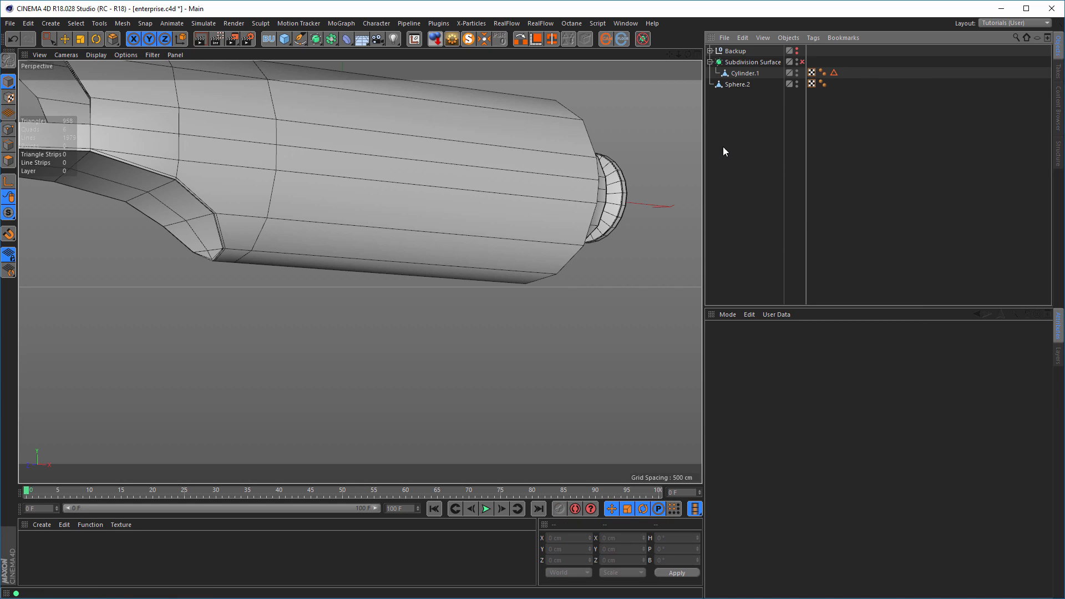
Group the baked hull under a null inside the Subdivision Surface
{"action": "left_click_drag", "start_coordinate": [272, 189], "coordinate": [147, 142], "text": "alt"}
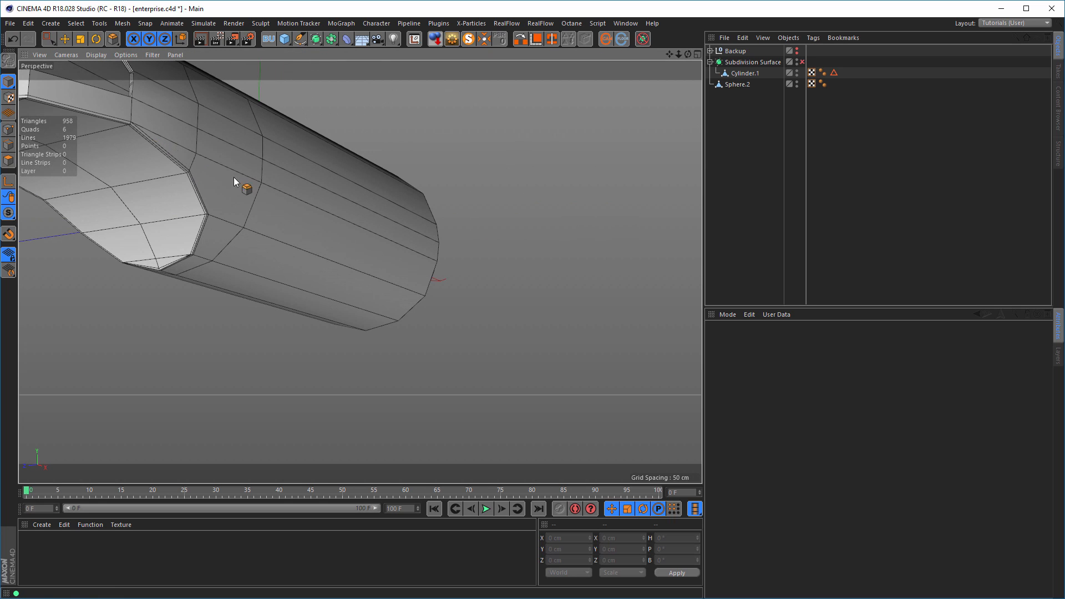
{"action": "left_click_drag", "start_coordinate": [210, 191], "coordinate": [429, 196], "text": "alt"}
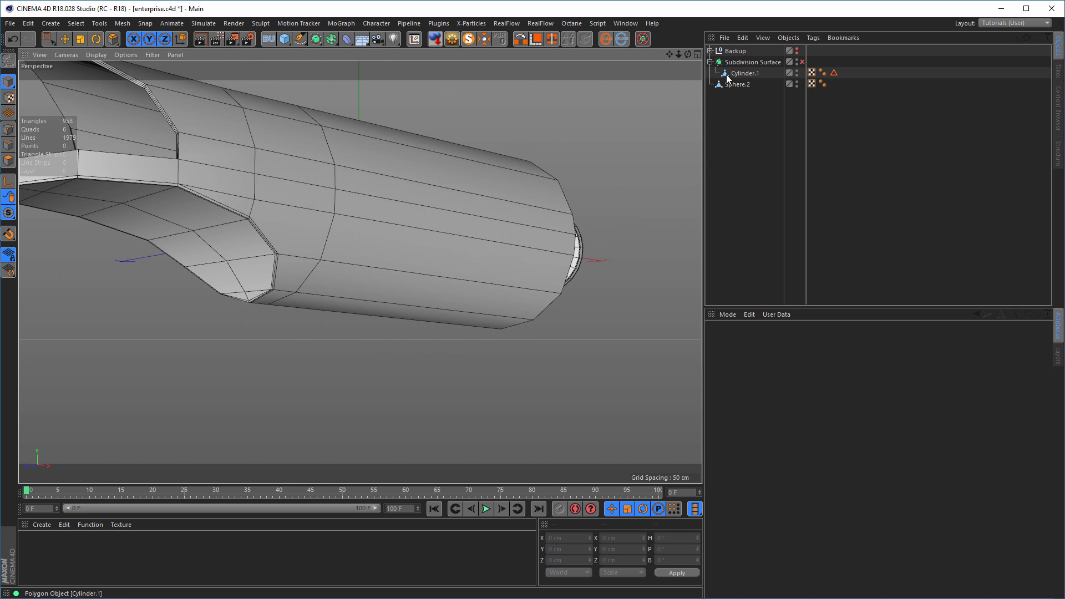
{"action": "left_click", "coordinate": [743, 74]}
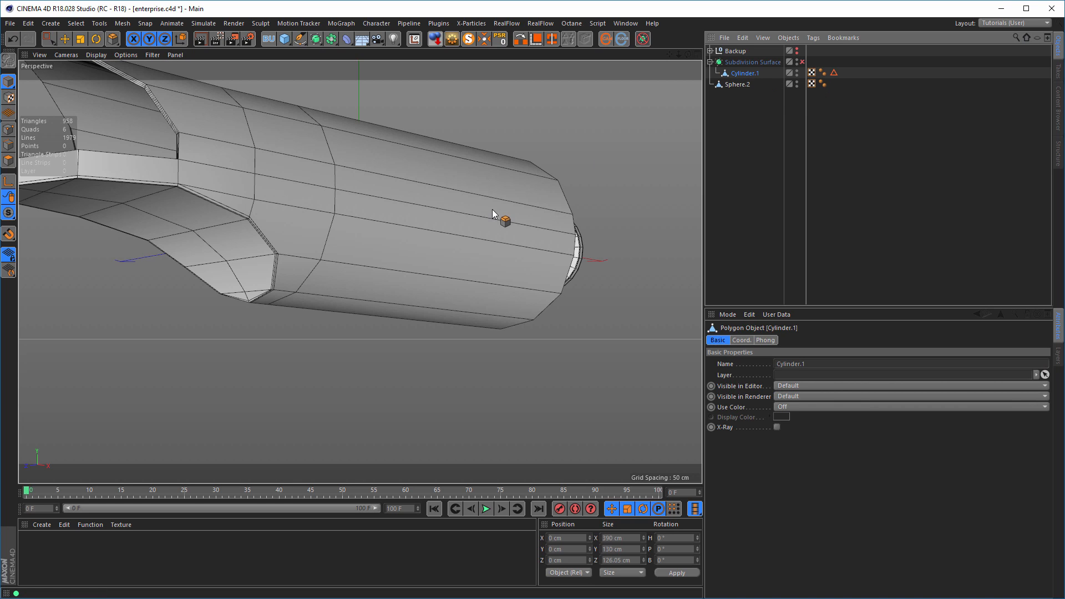
{"action": "middle_click_drag", "start_coordinate": [492, 209], "coordinate": [481, 269], "text": "alt"}
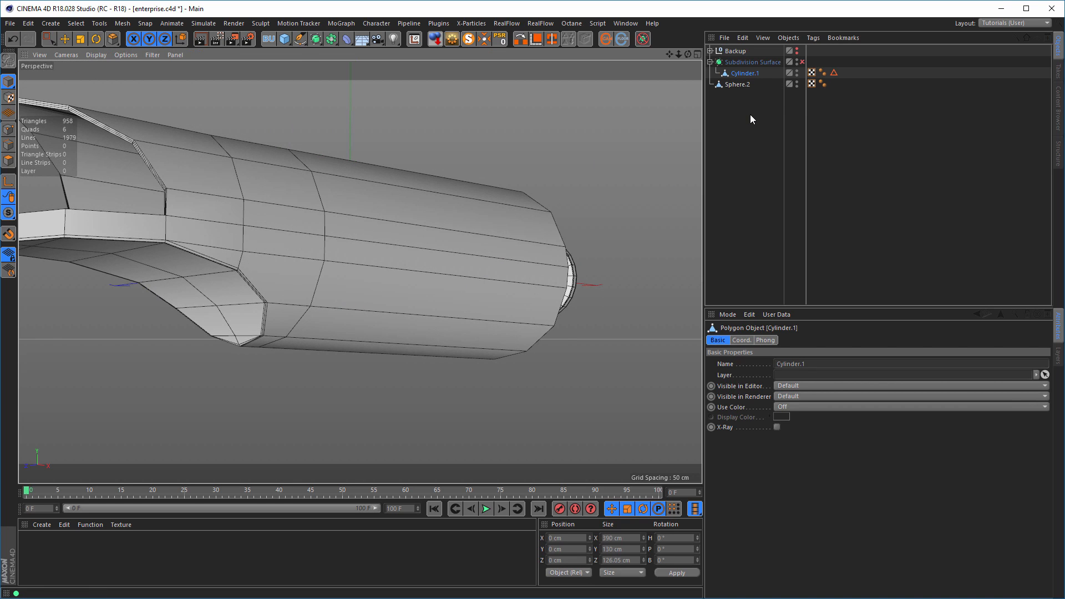
{"action": "key", "text": "alt+g"}
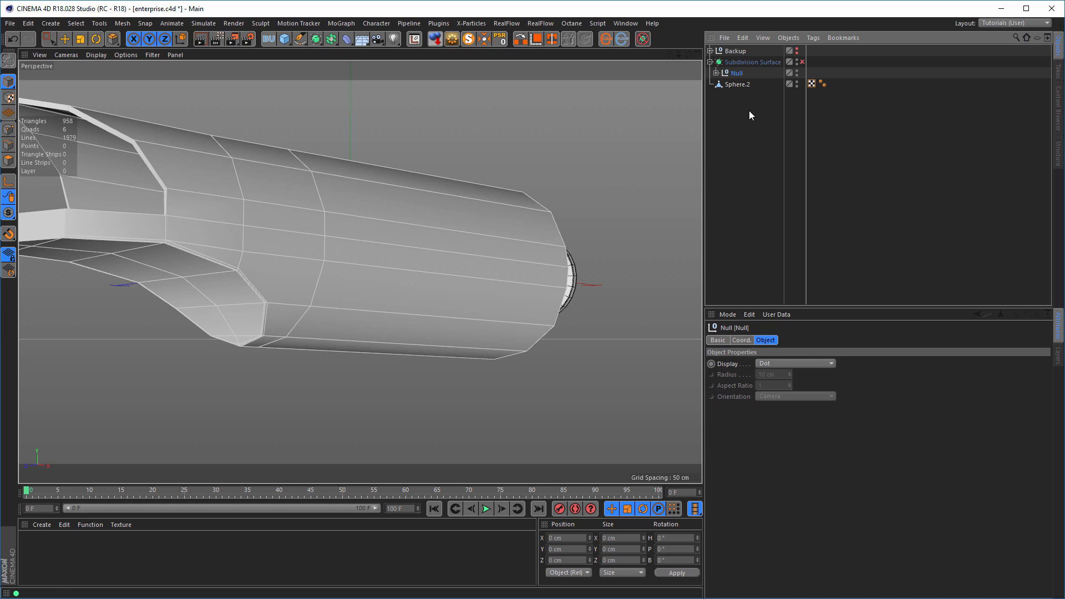
Move the front dish object Sphere.2 into the null with the baked hull inside the Subdivision Surface
{"action": "left_click", "coordinate": [715, 73]}
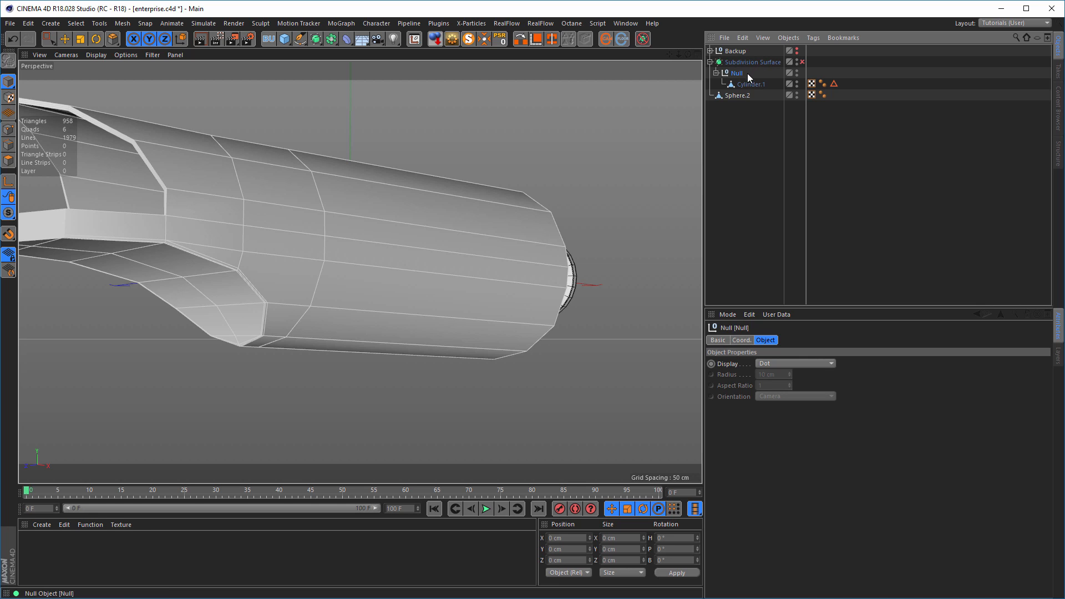
{"action": "left_click_drag", "start_coordinate": [731, 100], "coordinate": [749, 89]}
{"action": "left_click_drag", "start_coordinate": [336, 299], "coordinate": [443, 277], "text": "alt"}
{"action": "right_click_drag", "start_coordinate": [477, 268], "coordinate": [549, 254], "text": "alt"}
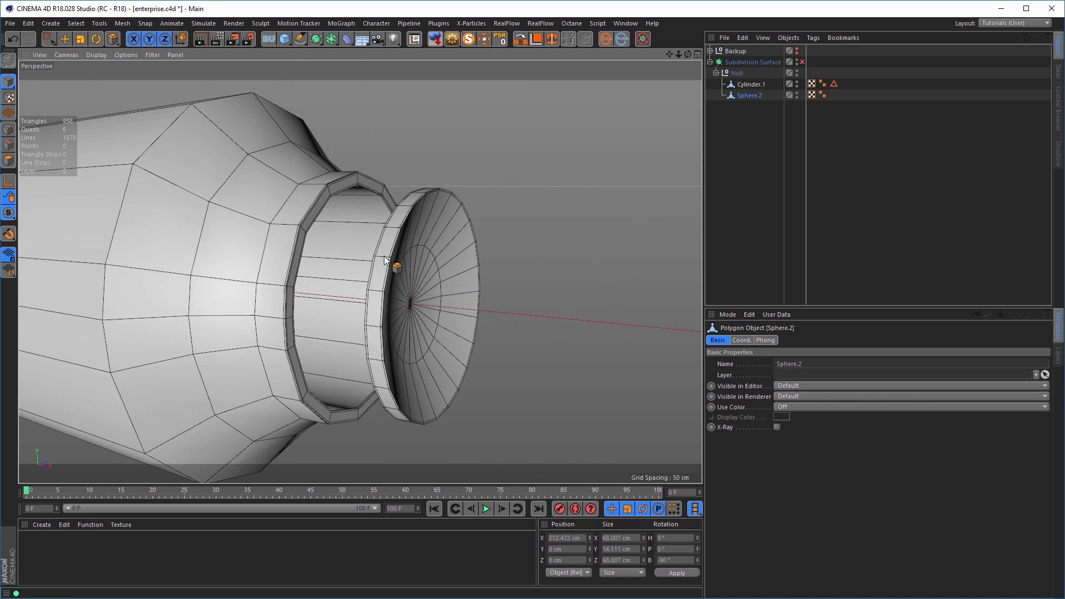
Turn on subdivision smoothing, inspect the hull's front and dish with a viewport test render, and turn smoothing off again
{"action": "left_click", "coordinate": [802, 61]}
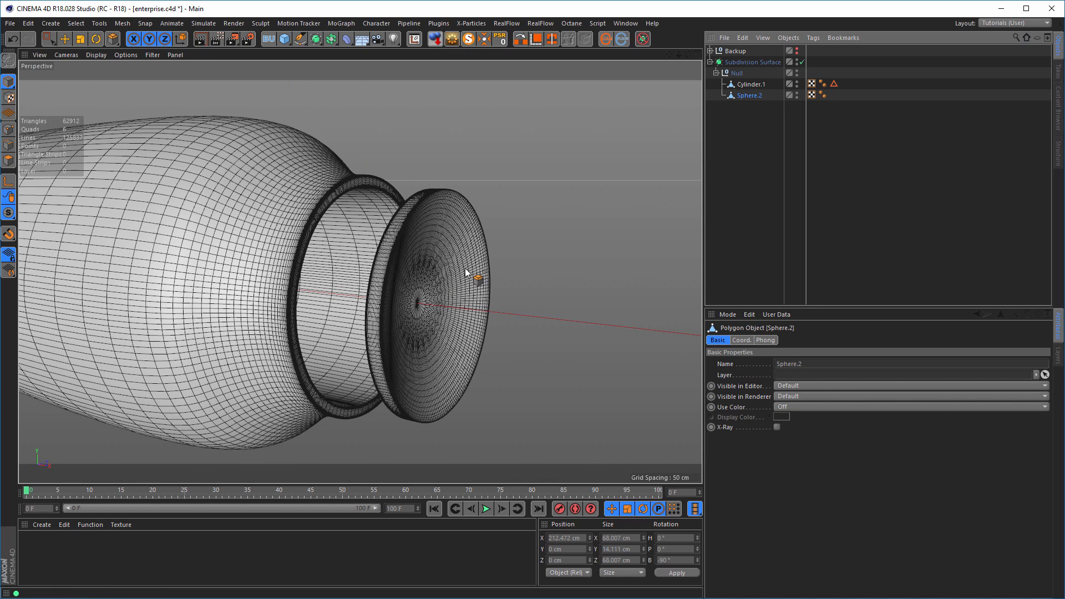
{"action": "left_click_drag", "start_coordinate": [319, 255], "coordinate": [340, 262], "text": "alt"}
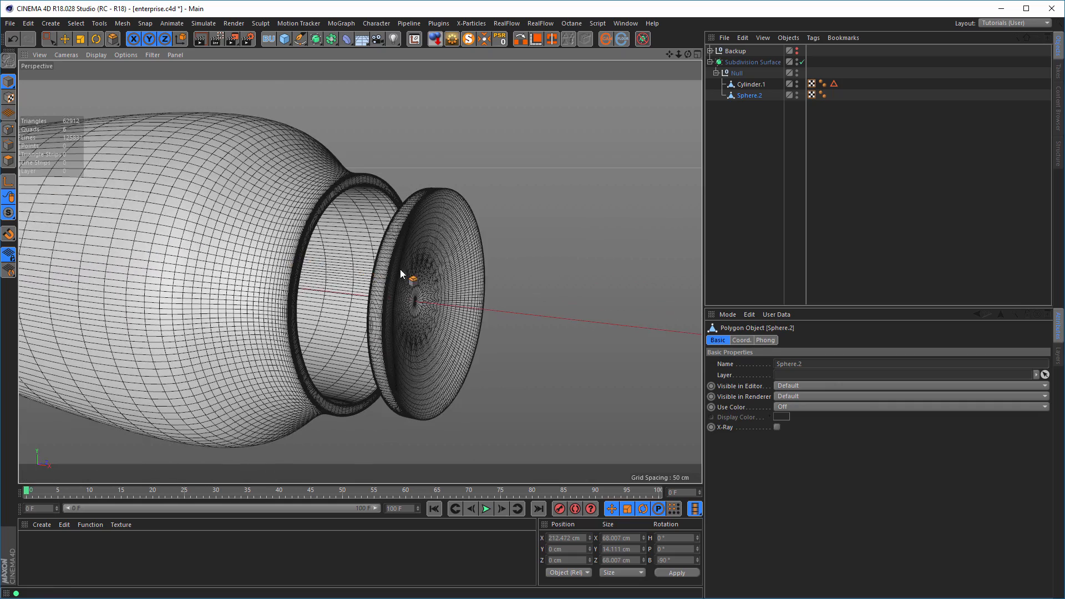
{"action": "right_click_drag", "start_coordinate": [401, 268], "coordinate": [439, 261], "text": "alt"}
{"action": "left_click_drag", "start_coordinate": [435, 259], "coordinate": [434, 275], "text": "alt"}
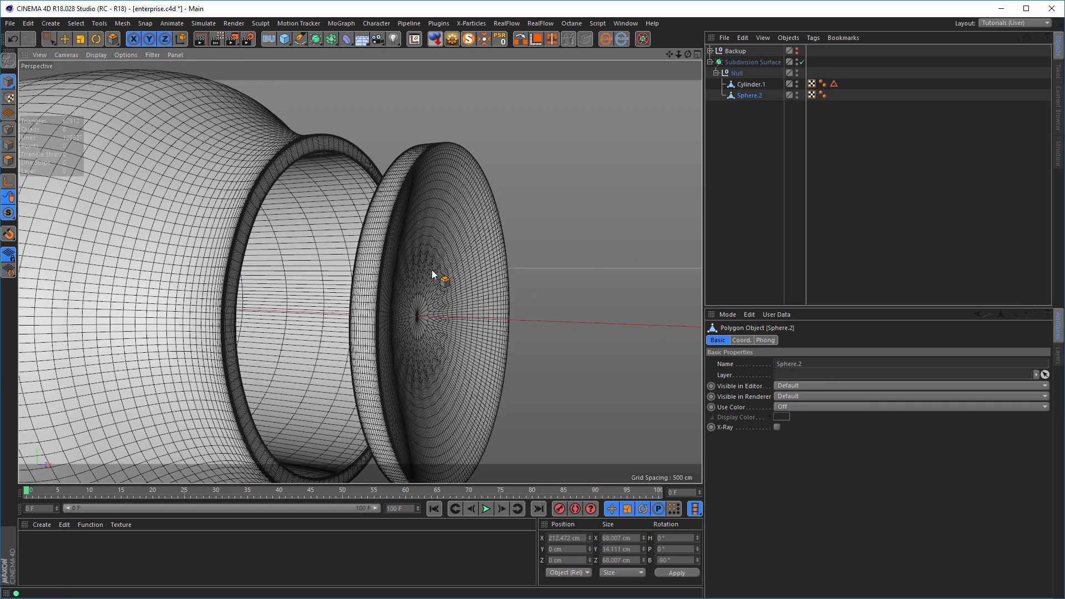
{"action": "key", "text": "ctrl+r"}
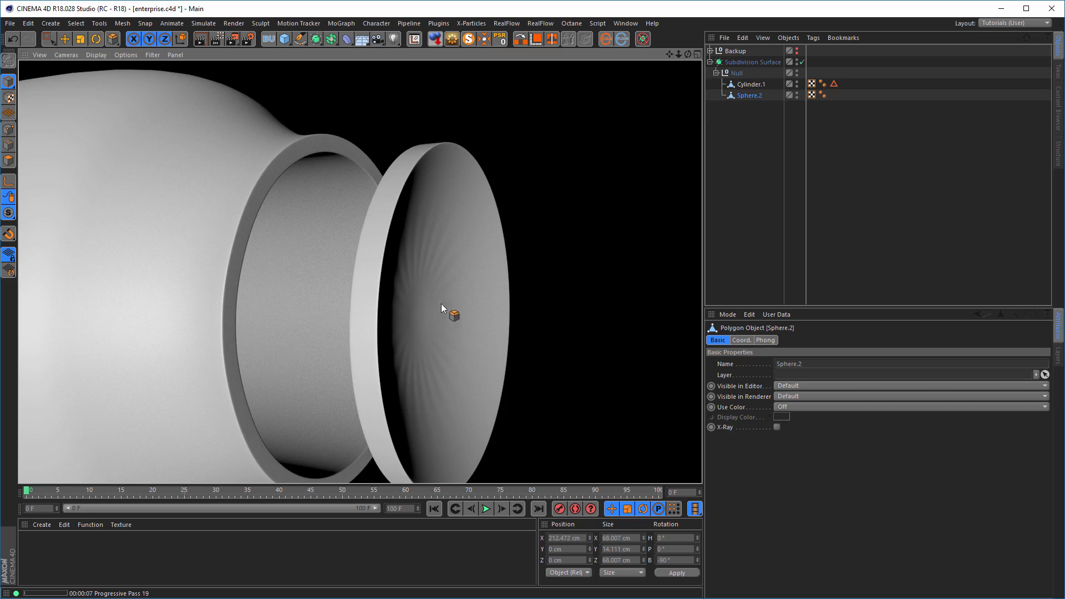
{"action": "left_click_drag", "start_coordinate": [440, 304], "coordinate": [463, 280], "text": "alt"}
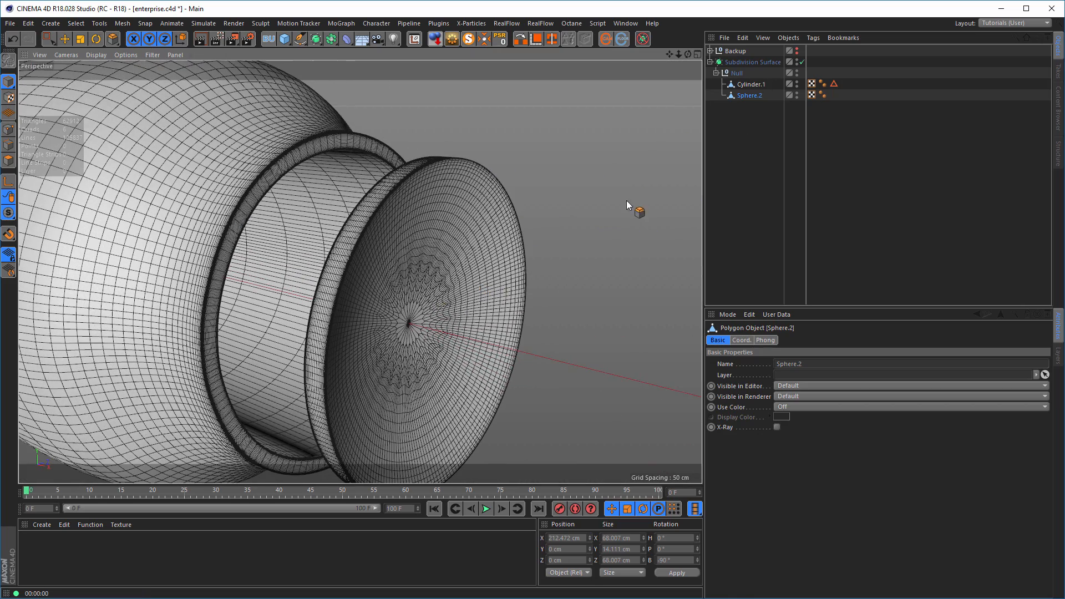
{"action": "left_click", "coordinate": [802, 62]}
Examine the front dish and its centre spike in the reference photo Image_02.jpg in the Picture Viewer
{"action": "middle_click_drag", "start_coordinate": [482, 312], "coordinate": [444, 222], "text": "alt"}
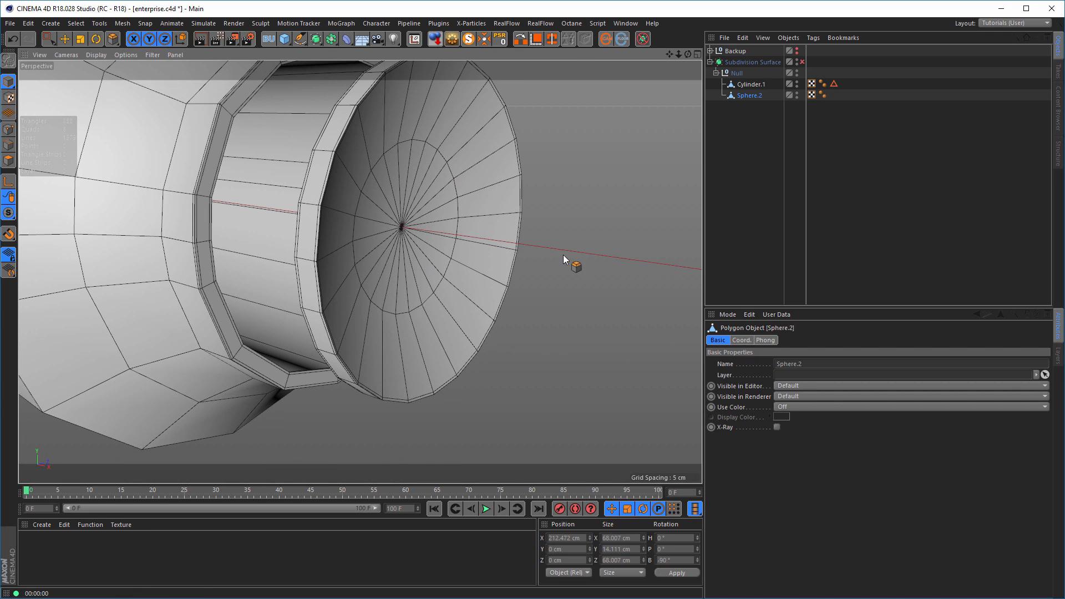
{"action": "left_click_drag", "start_coordinate": [361, 219], "coordinate": [334, 215], "text": "alt"}
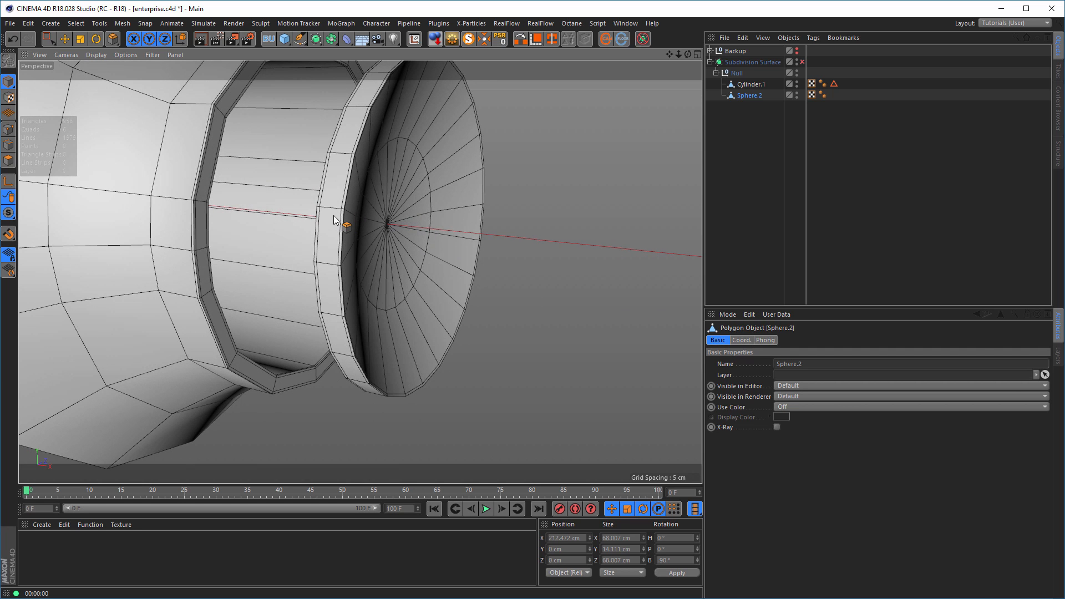
{"action": "key", "text": "shift+F6"}
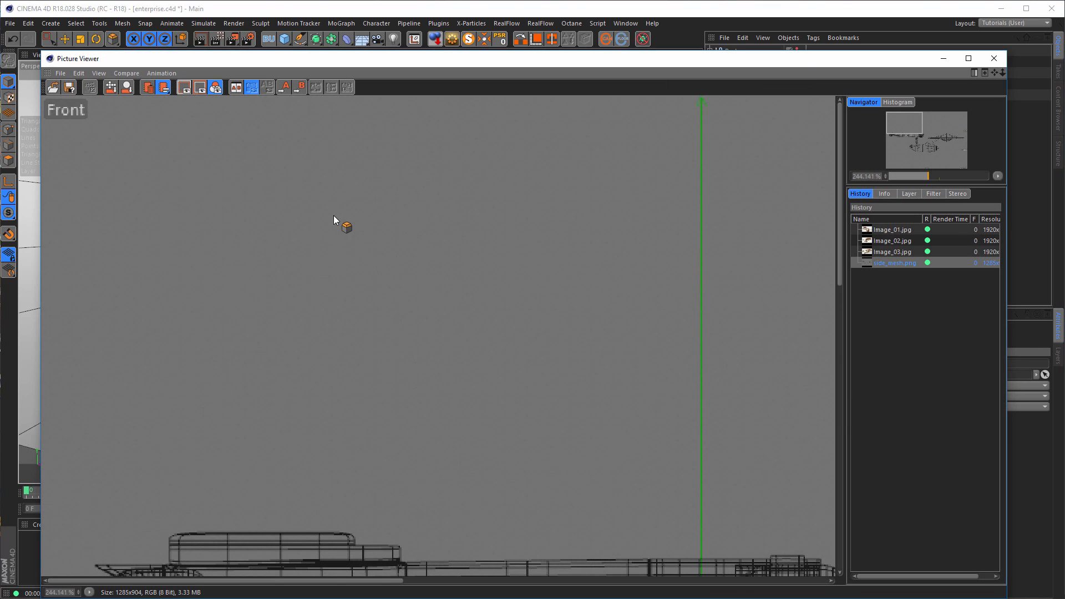
{"action": "left_click", "coordinate": [899, 253]}
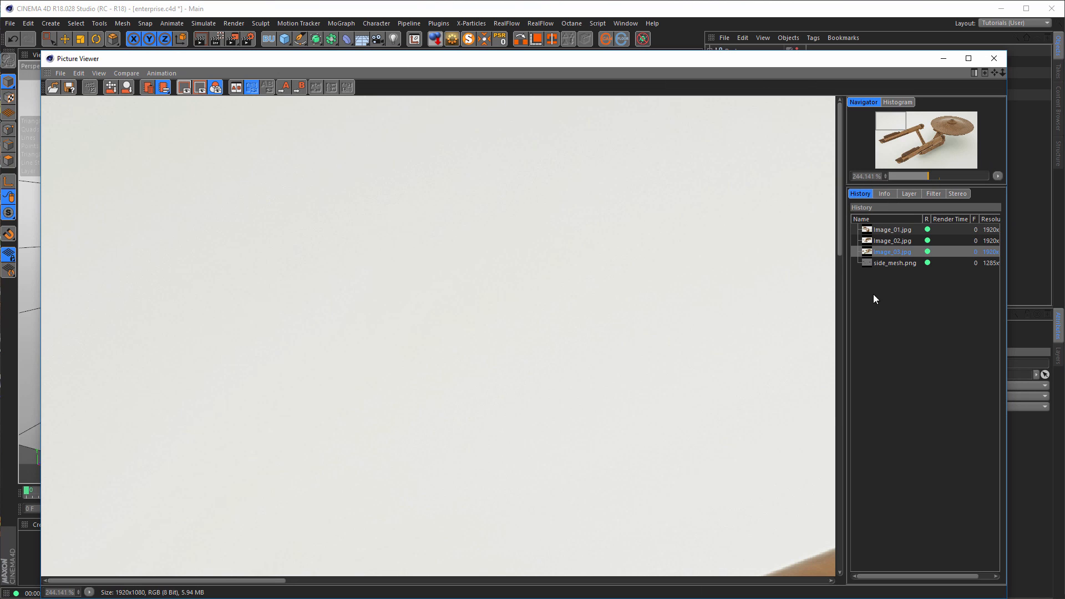
{"action": "left_click", "coordinate": [902, 240]}
{"action": "scroll", "coordinate": [609, 408], "scroll_direction": "down", "scroll_amount": 5}
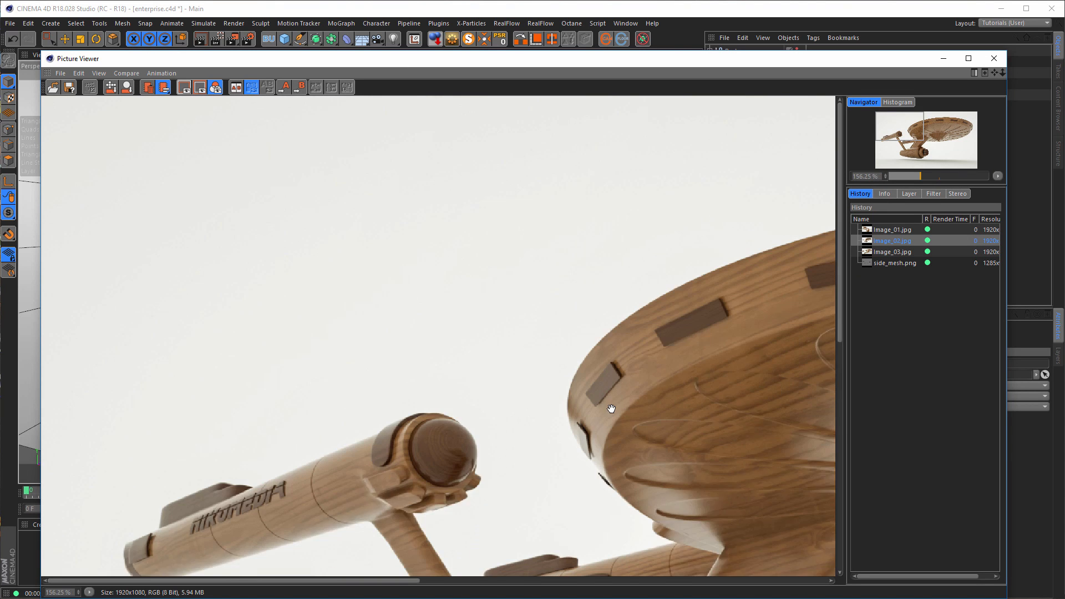
{"action": "left_click_drag", "start_coordinate": [576, 361], "coordinate": [473, 286]}
{"action": "scroll", "coordinate": [518, 454], "scroll_direction": "up", "scroll_amount": 5}
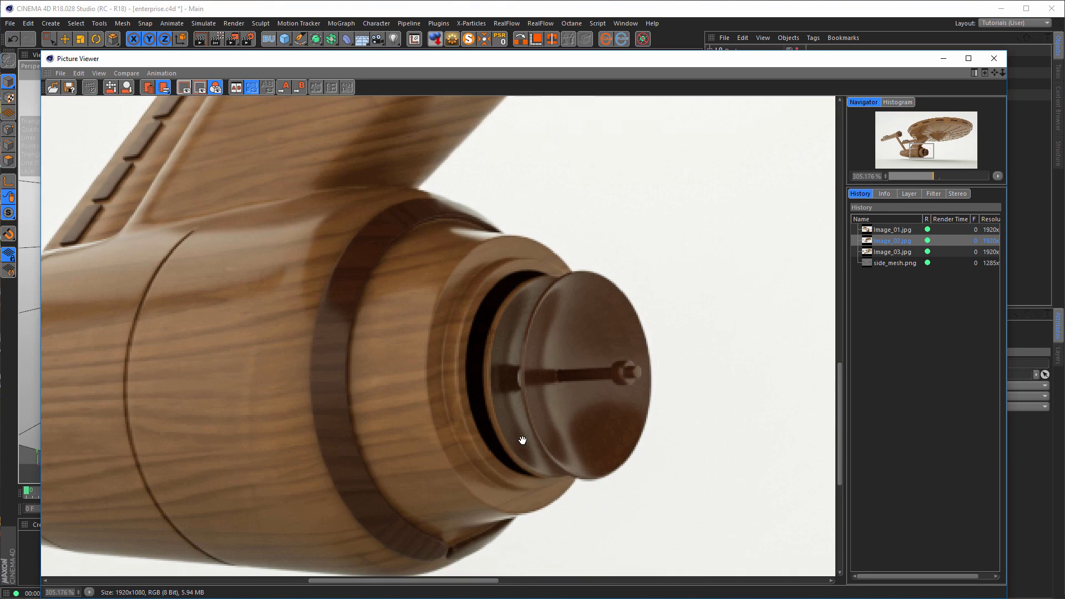
{"action": "left_click", "coordinate": [1003, 56]}
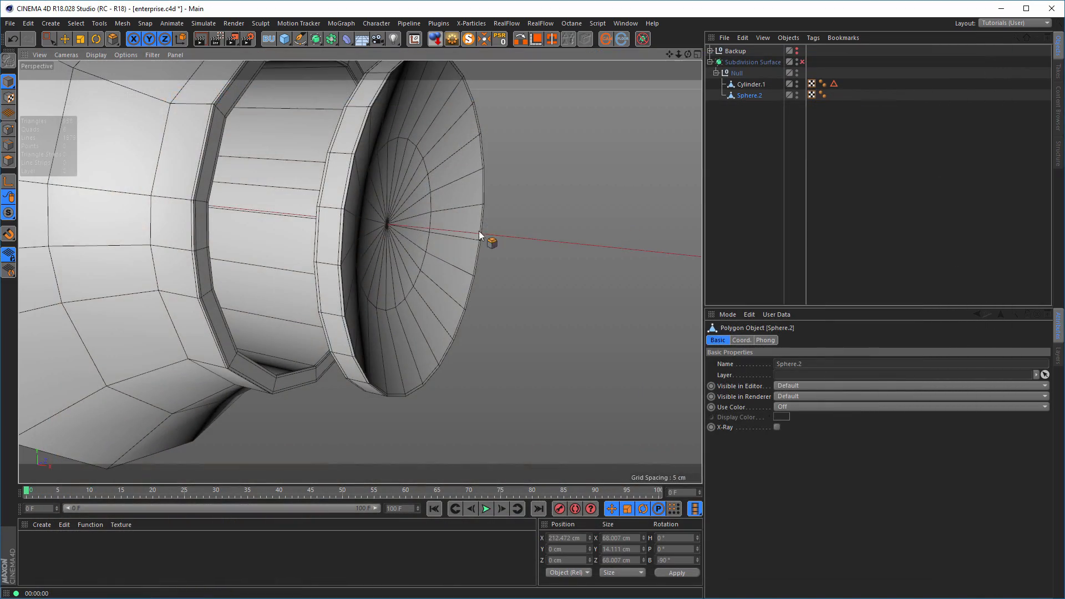
Add two loop cuts to the dish's inner face, at about 49% between centre and existing ring and about 47% between that ring and the rim
{"action": "mouse_move", "coordinate": [478, 231]}
{"action": "left_mouse_down", "text": "alt"}
{"action": "mouse_move", "coordinate": [403, 252]}
{"action": "mouse_move", "coordinate": [469, 263]}
{"action": "mouse_move", "coordinate": [478, 252]}
{"action": "left_mouse_up", "text": "alt"}
{"action": "mouse_move", "coordinate": [399, 238]}
{"action": "left_mouse_down", "text": "alt"}
{"action": "mouse_move", "coordinate": [312, 231]}
{"action": "mouse_move", "coordinate": [406, 225]}
{"action": "left_mouse_up", "text": "alt"}
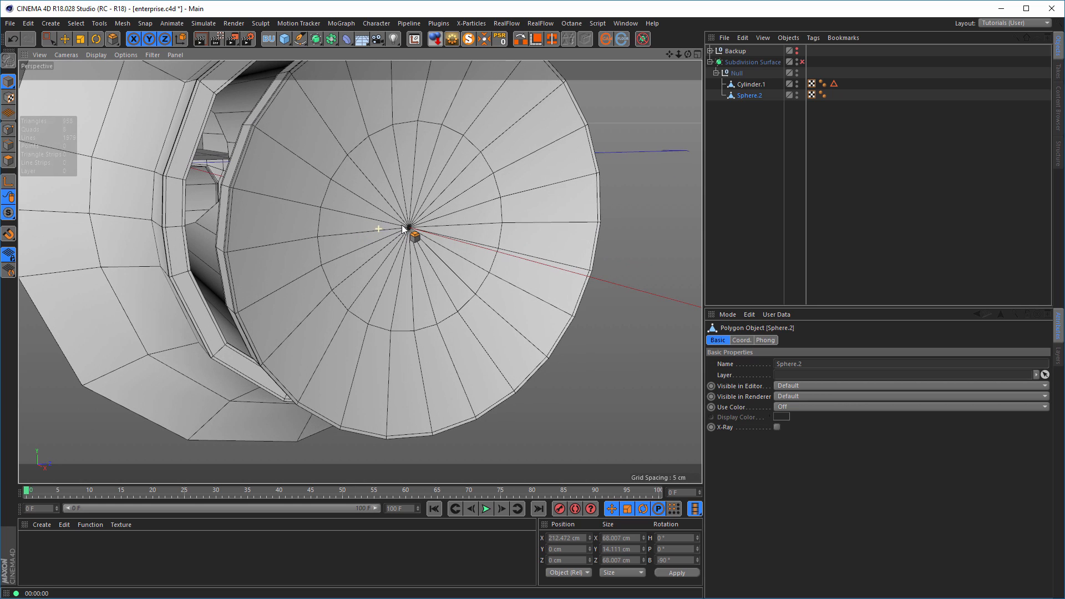
{"action": "left_click", "coordinate": [8, 145]}
{"action": "key", "text": "0"}
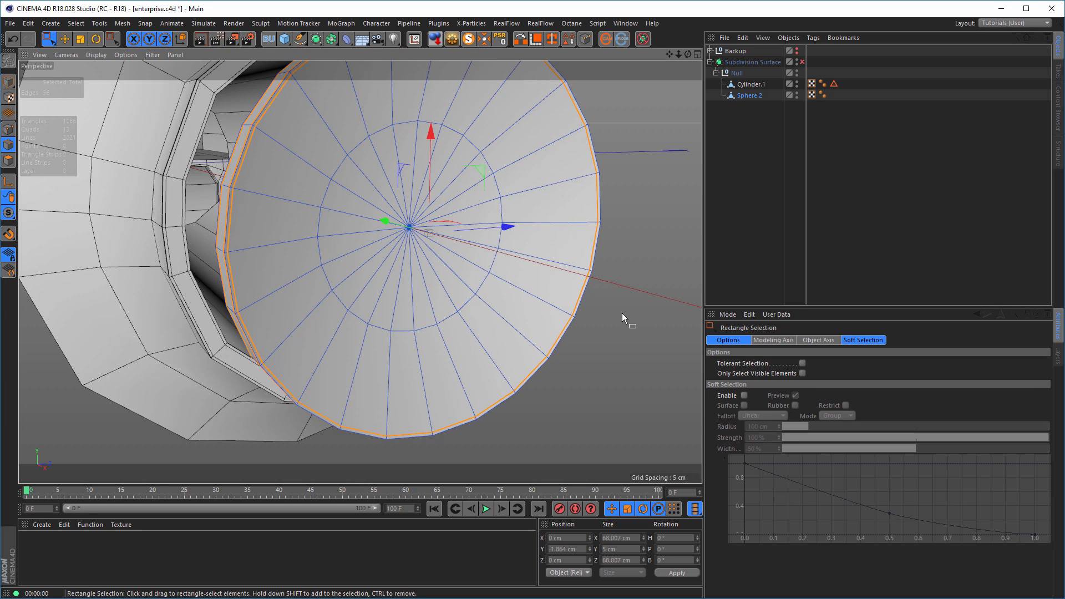
{"action": "left_click_drag", "start_coordinate": [49, 38], "coordinate": [115, 64]}
{"action": "left_click", "coordinate": [633, 358]}
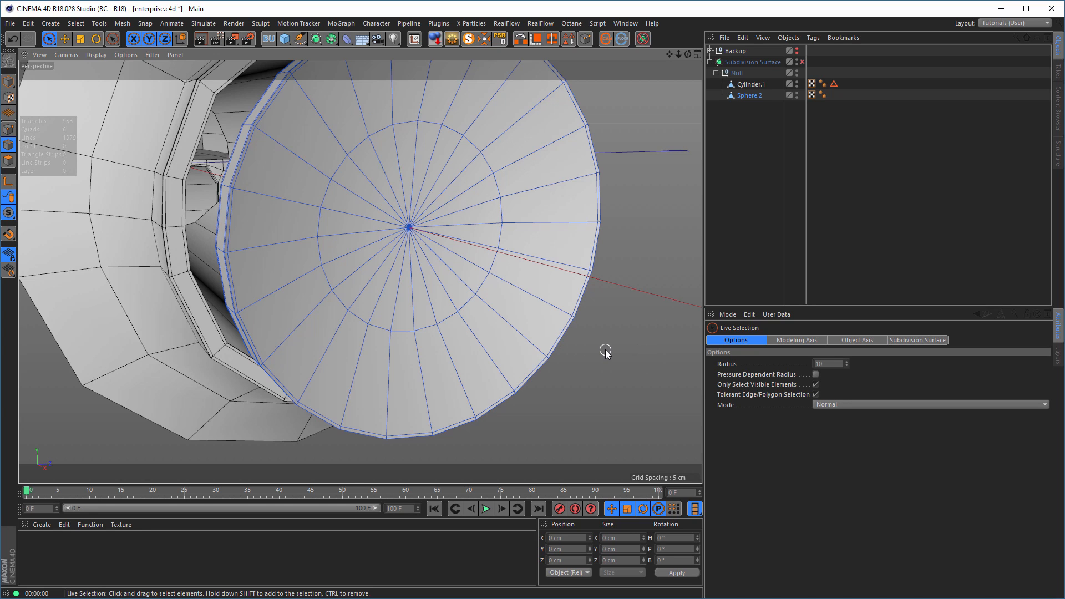
{"action": "key", "text": "k"}
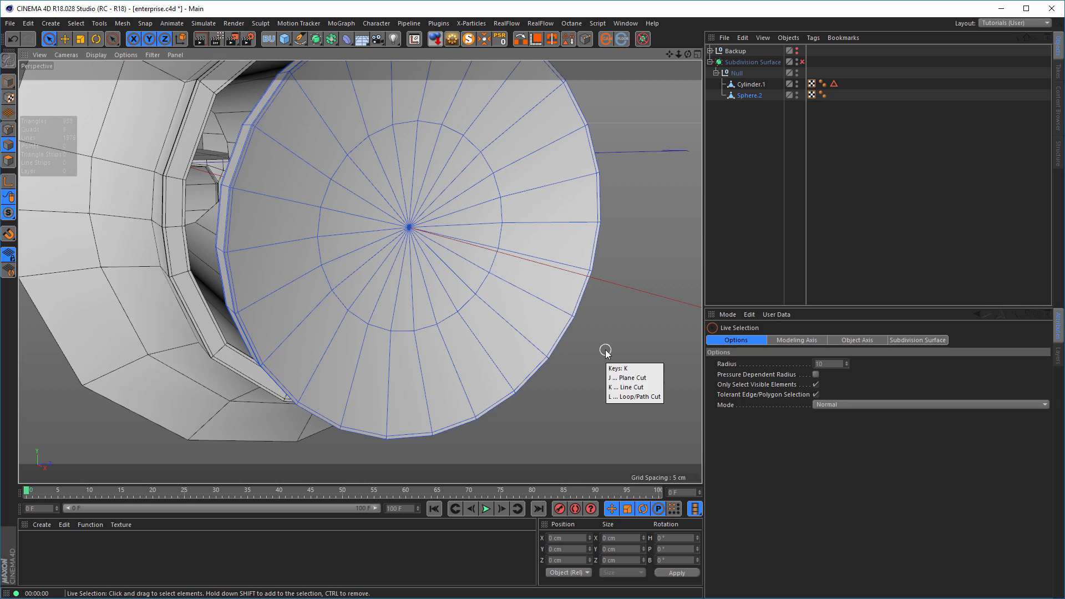
{"action": "key", "text": "l"}
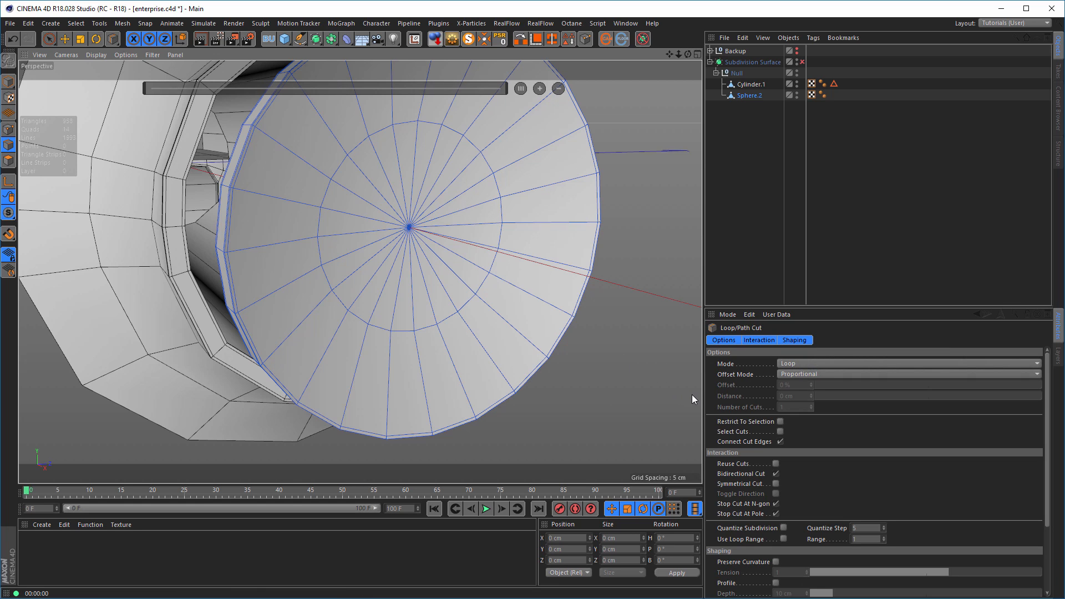
{"action": "left_click", "coordinate": [444, 265]}
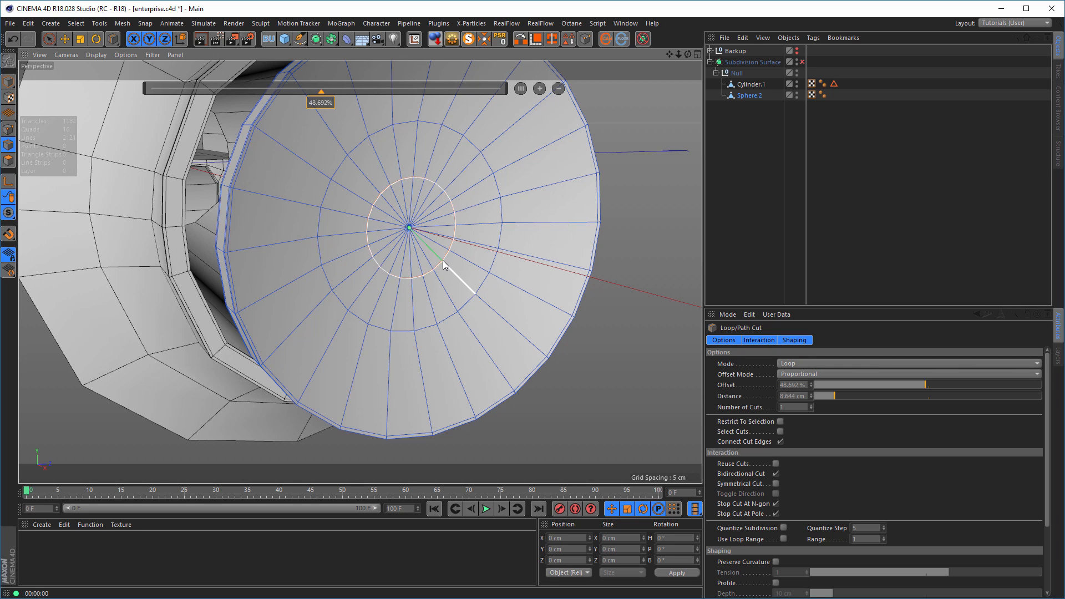
{"action": "left_click", "coordinate": [510, 332]}
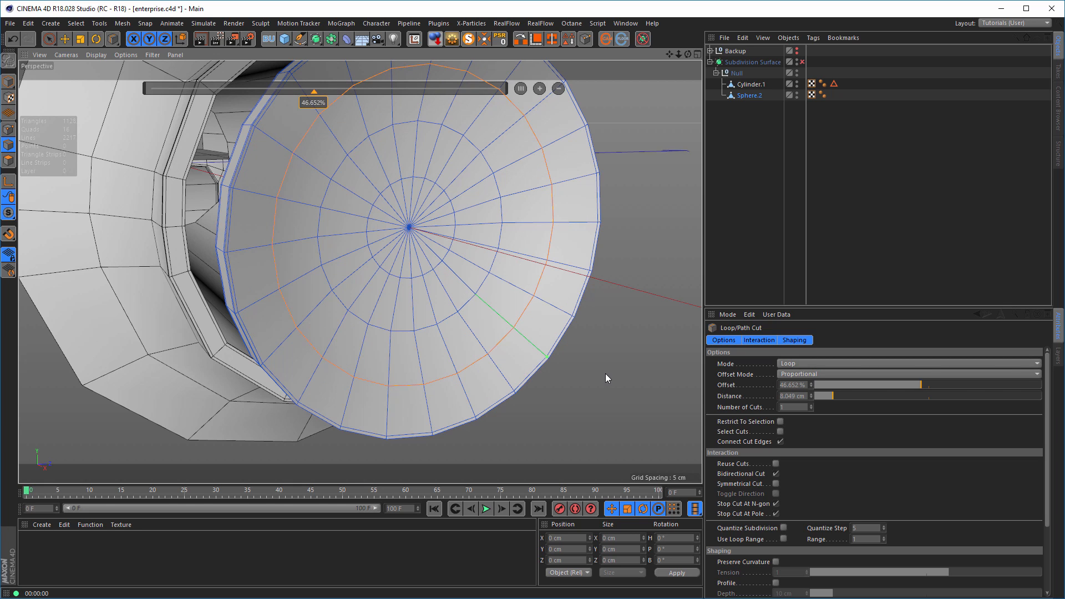
{"action": "left_click", "coordinate": [9, 81]}
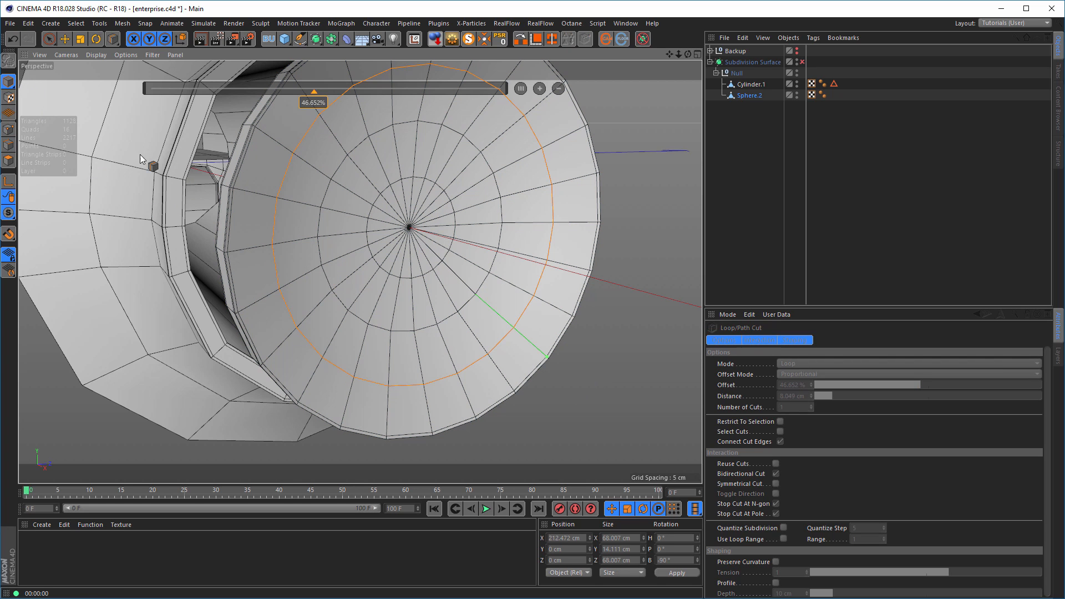
{"action": "left_click_drag", "start_coordinate": [139, 154], "coordinate": [286, 209], "text": "alt"}
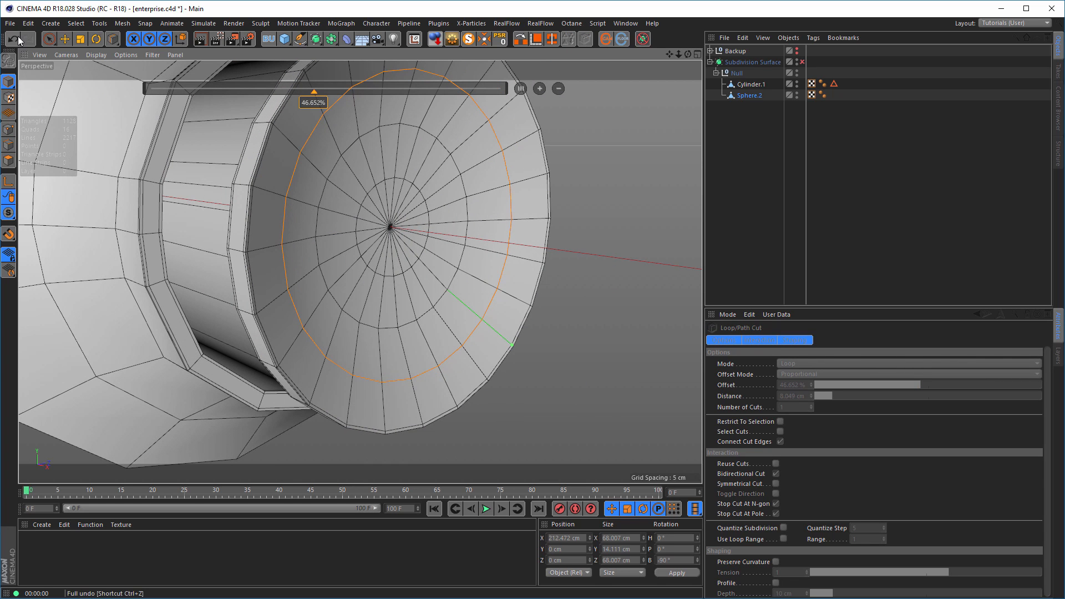
{"action": "key", "text": "space"}
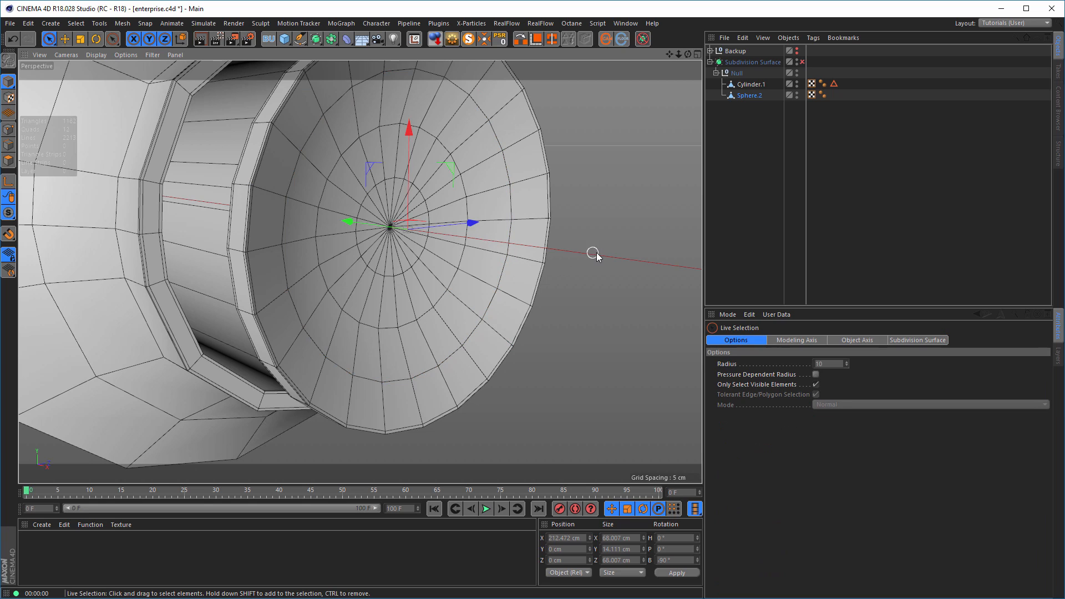
Test-render the recut dish with subdivision smoothing enabled, check the shading up close at its centre, and disable smoothing again
{"action": "left_click_drag", "start_coordinate": [596, 255], "coordinate": [253, 239], "text": "alt"}
{"action": "left_click", "coordinate": [803, 61]}
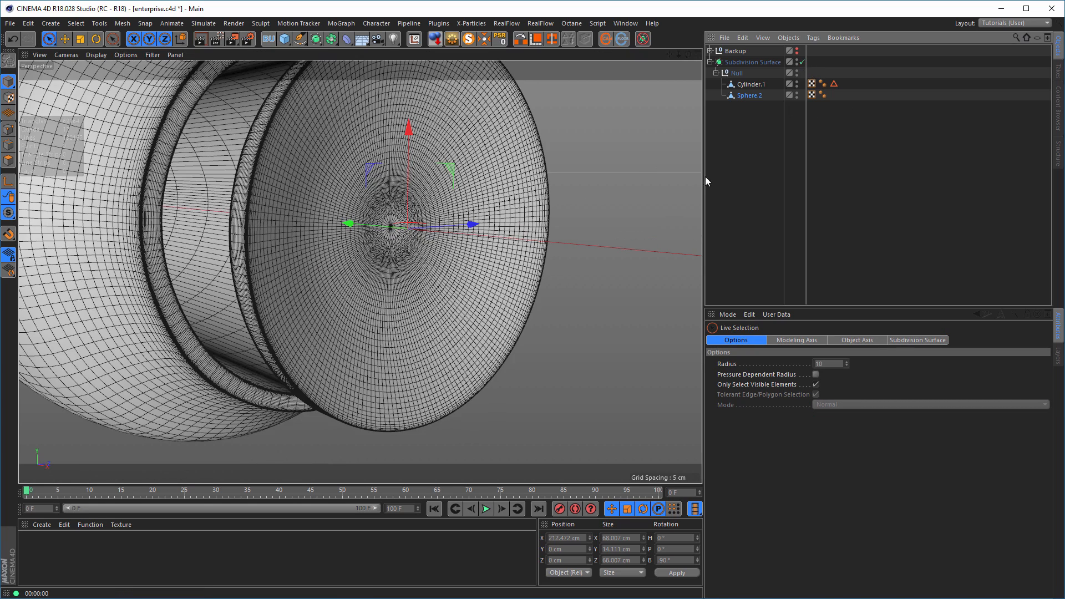
{"action": "key", "text": "ctrl+r"}
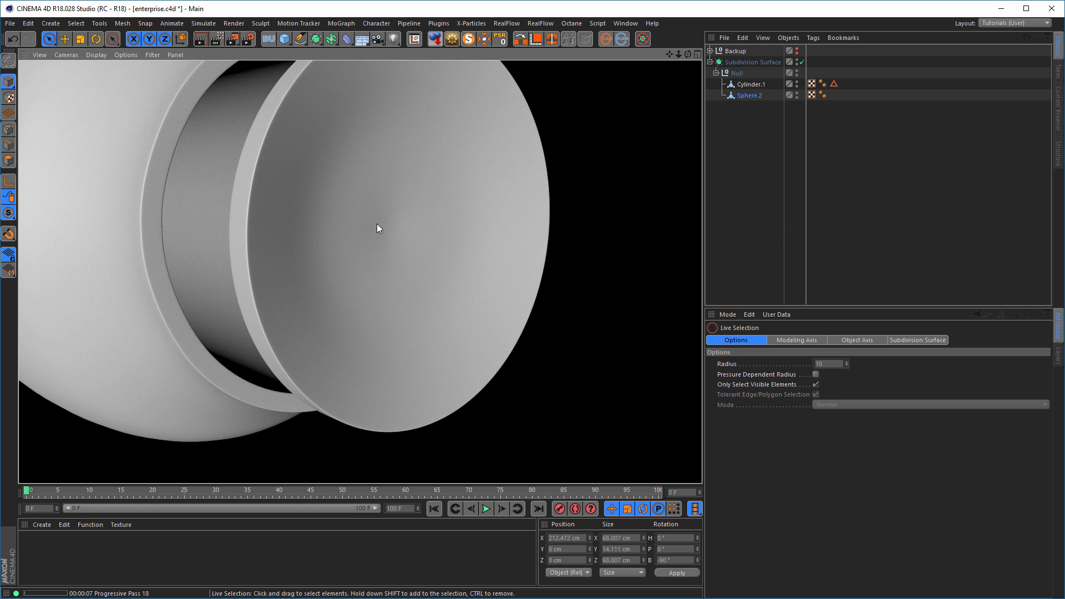
{"action": "left_click", "coordinate": [750, 95]}
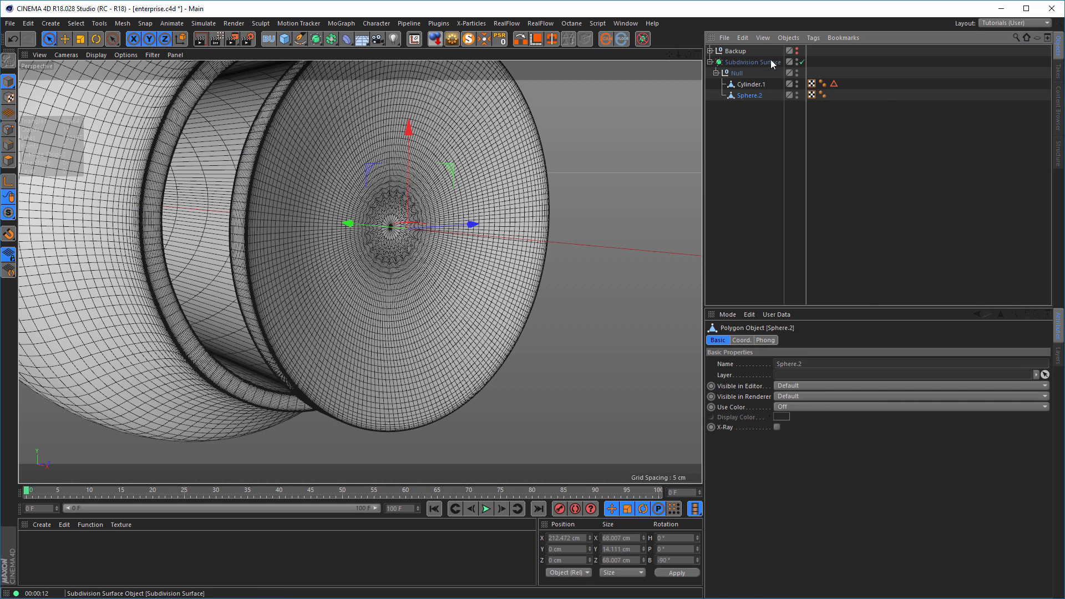
{"action": "left_click", "coordinate": [802, 62]}
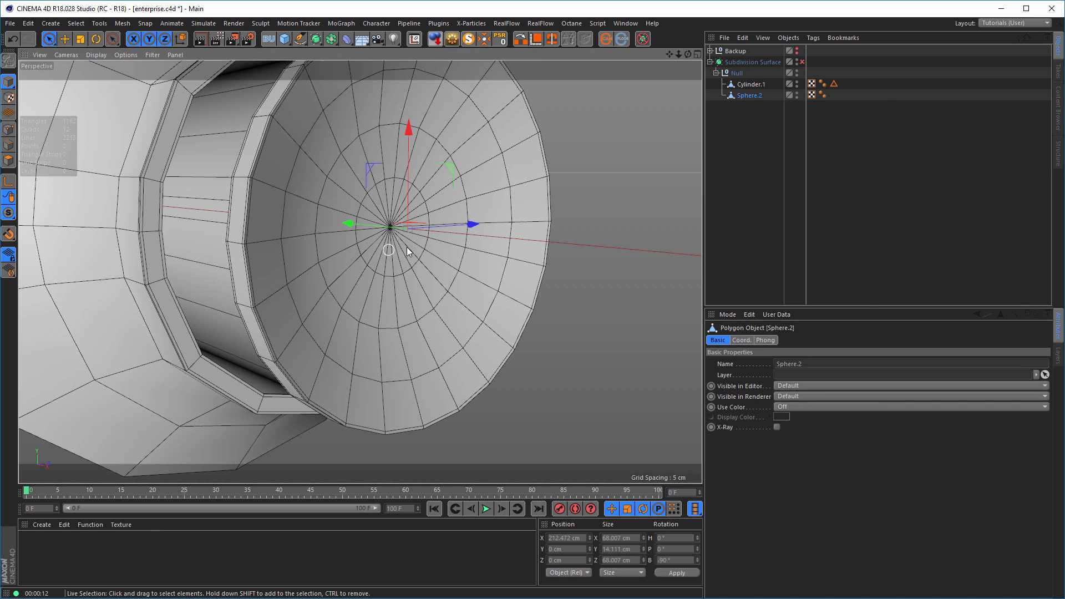
{"action": "scroll", "coordinate": [407, 247], "scroll_direction": "up", "scroll_amount": 4}
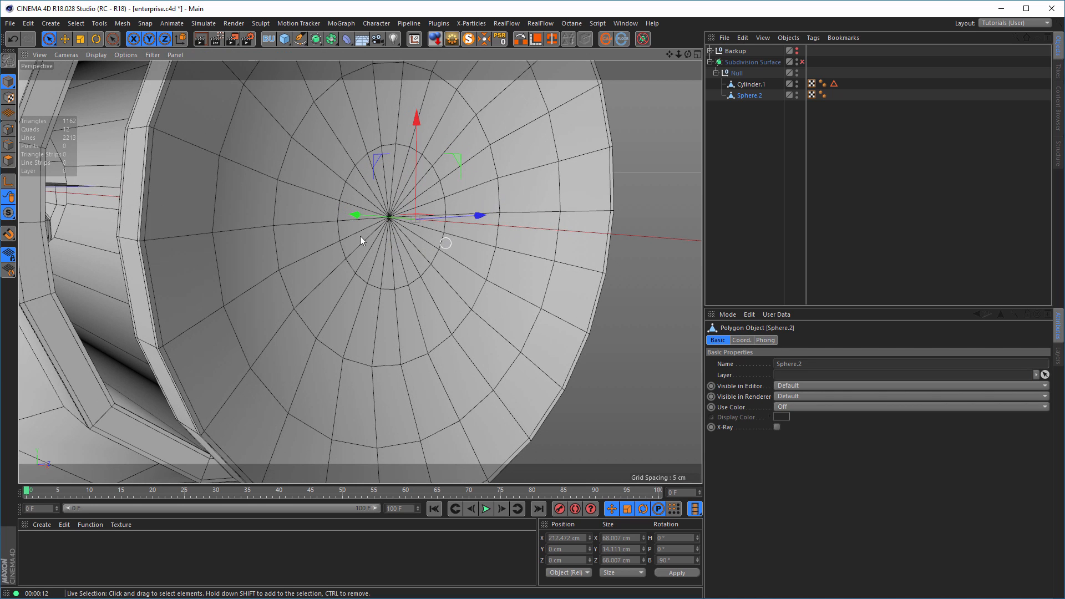
{"action": "left_click", "coordinate": [802, 61]}
{"action": "key", "text": "ctrl+r"}
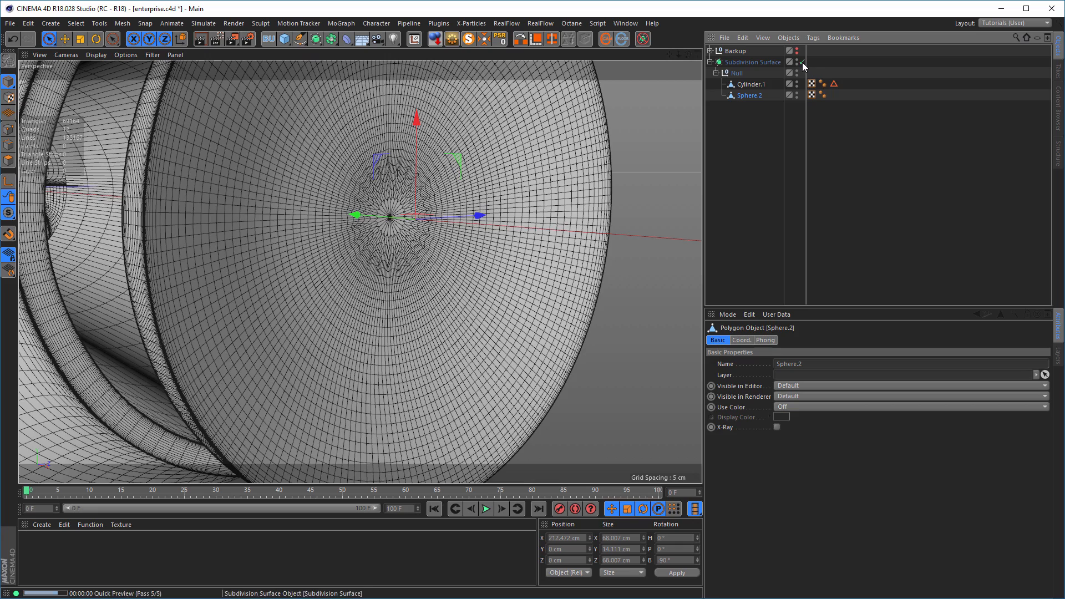
{"action": "left_click", "coordinate": [802, 62]}
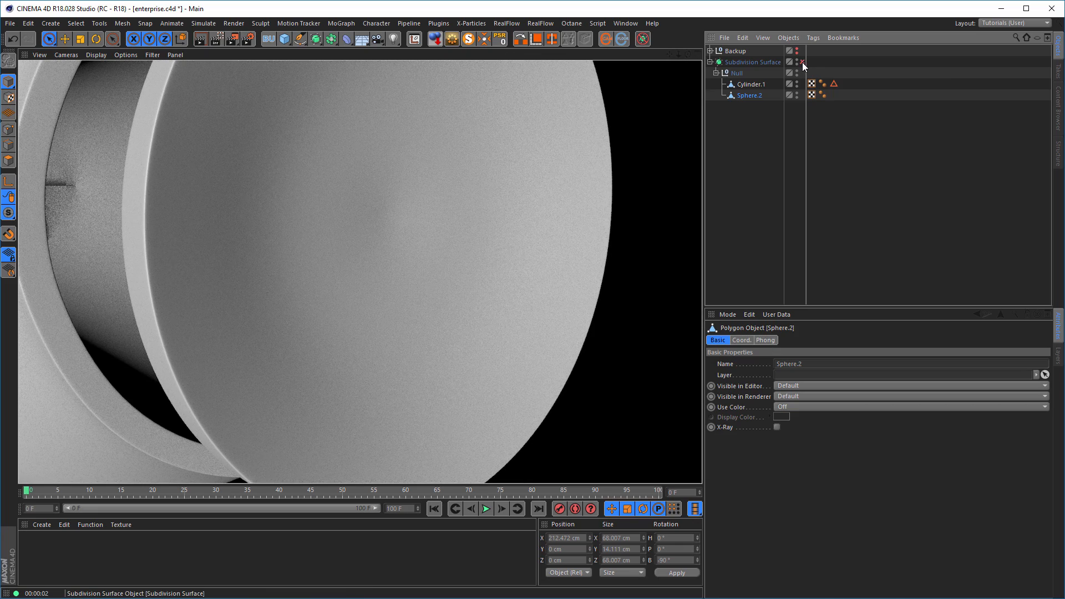
Select the innermost edge ring of dish Sphere.2 and move it slightly along its axis to about Y 3.74 cm
{"action": "left_click_drag", "start_coordinate": [345, 255], "coordinate": [495, 259], "text": "alt"}
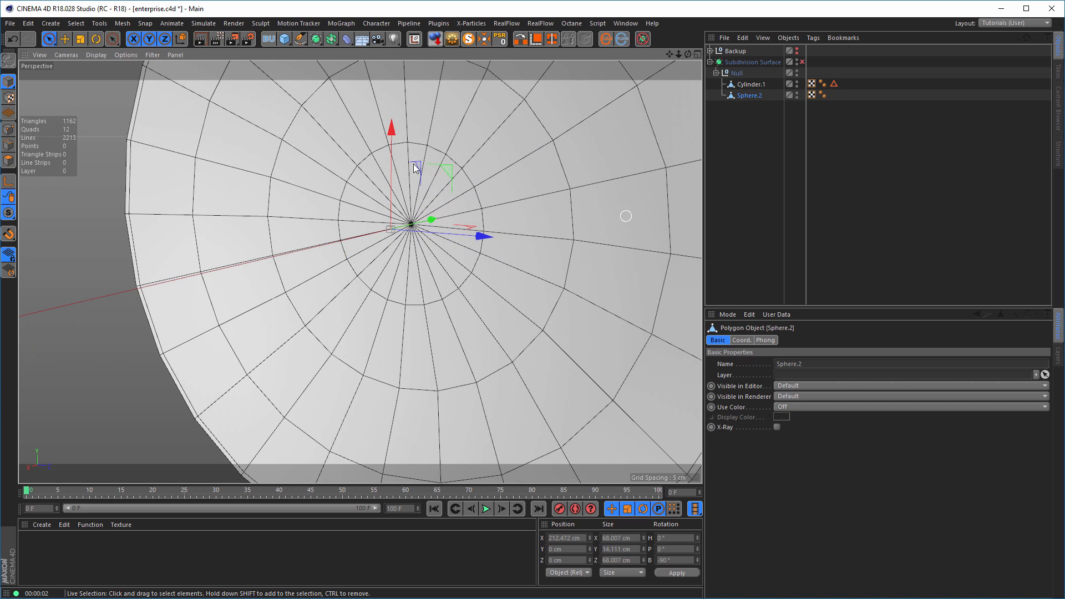
{"action": "left_click", "coordinate": [9, 145]}
{"action": "key", "text": "u"}
{"action": "key", "text": "l"}
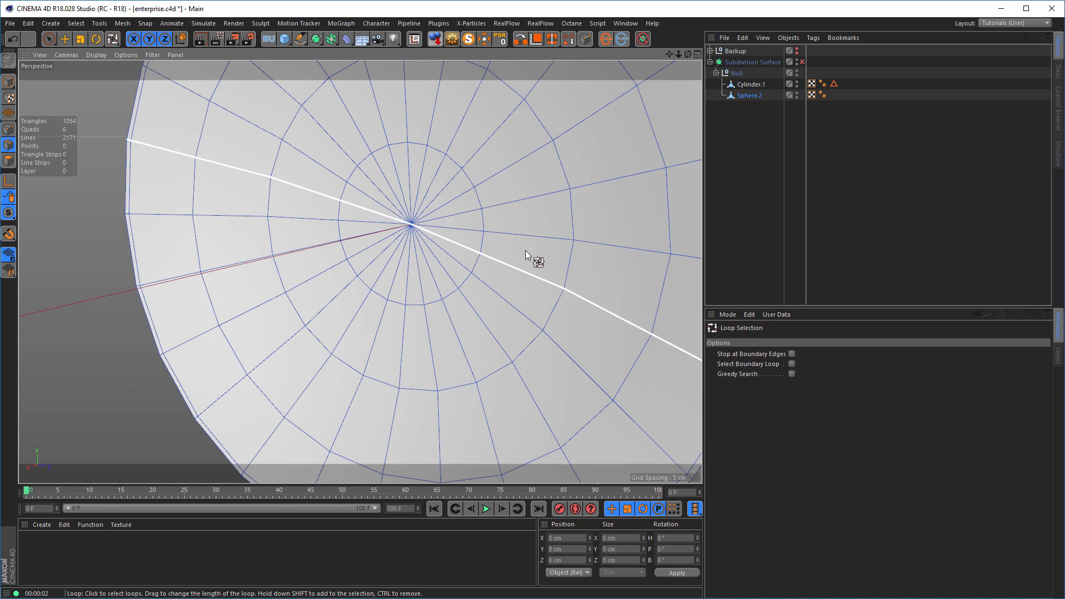
{"action": "left_click", "coordinate": [483, 231]}
{"action": "left_click_drag", "start_coordinate": [388, 235], "coordinate": [214, 252], "text": "alt"}
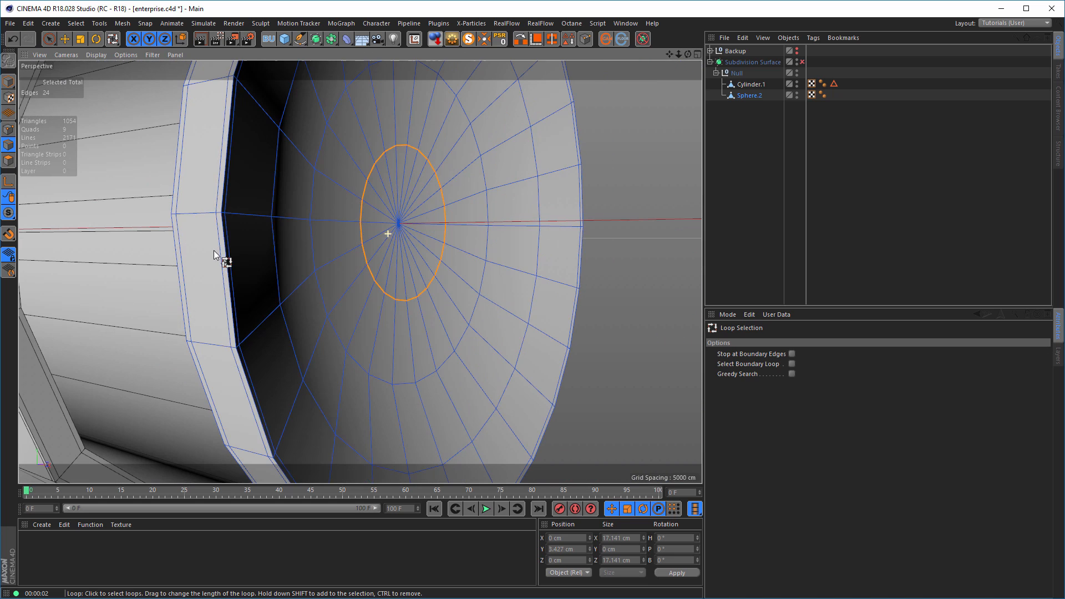
{"action": "key", "text": "e"}
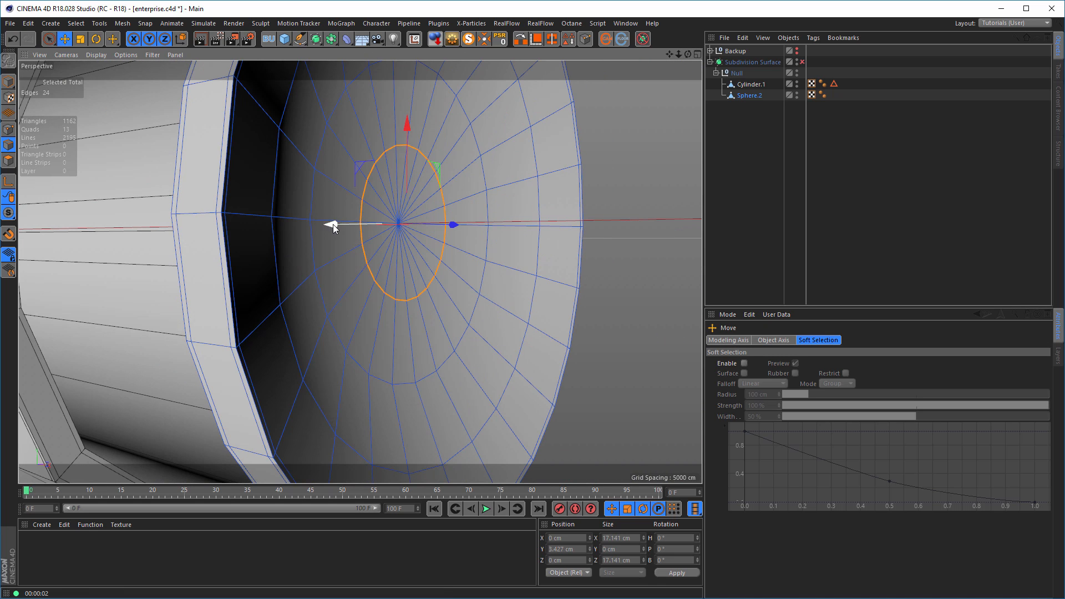
{"action": "left_click_drag", "start_coordinate": [332, 224], "coordinate": [330, 225]}
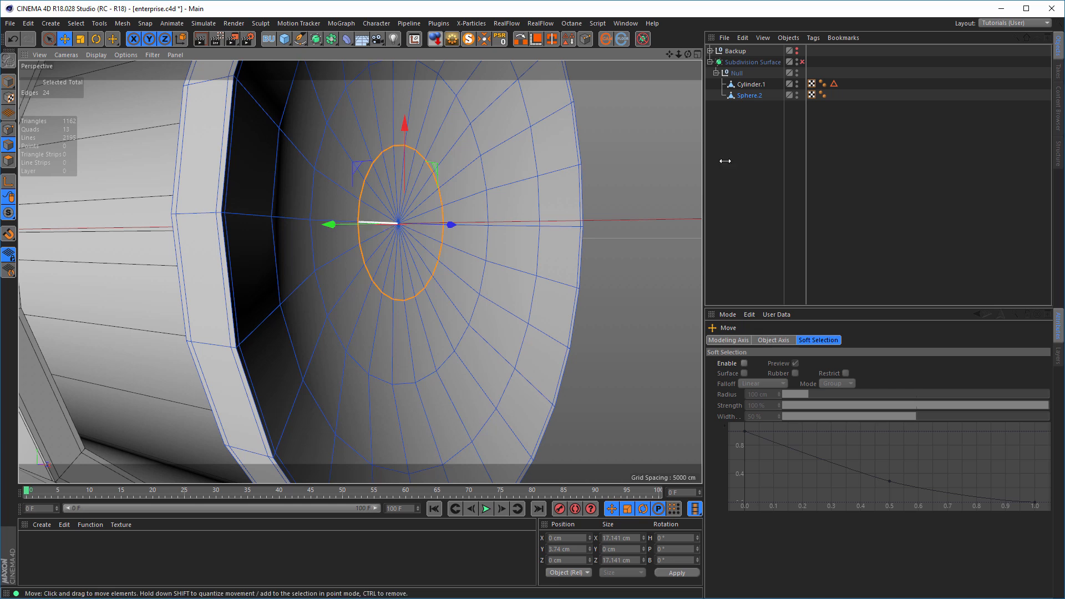
Check the adjusted inner ring in a viewport test render with subdivision smoothing on, and disable smoothing again
{"action": "left_click", "coordinate": [802, 62]}
{"action": "key", "text": "ctrl+r"}
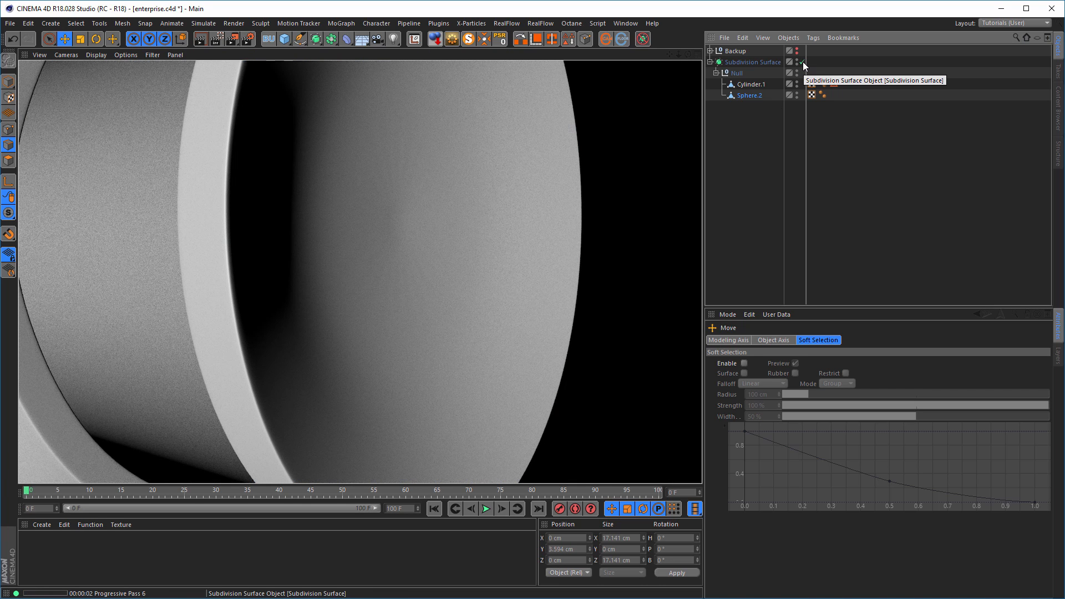
{"action": "left_click", "coordinate": [804, 62]}
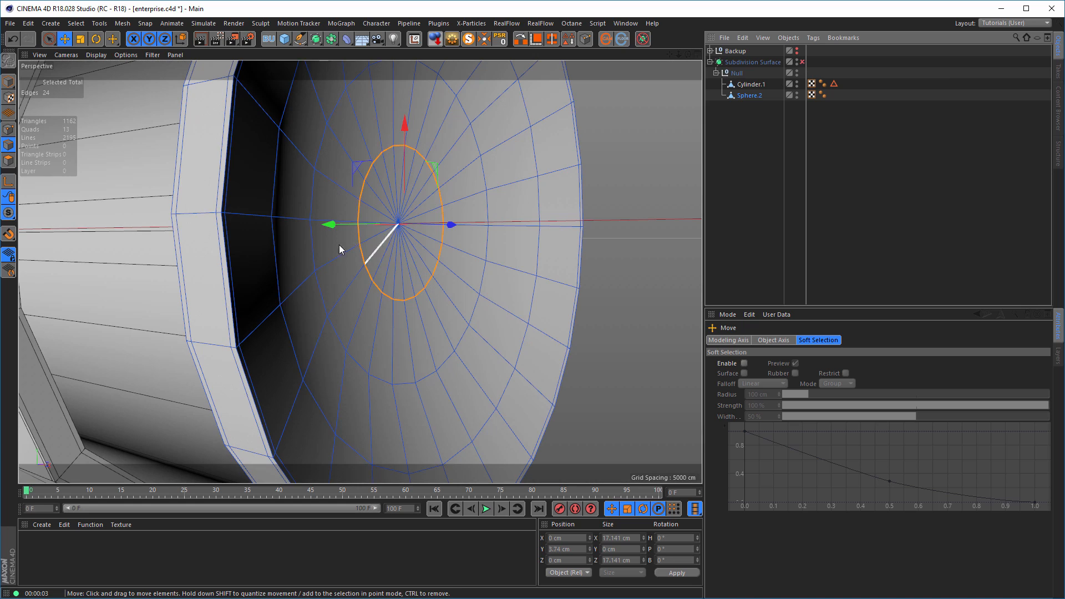
Select the dish's second edge ring from the centre and move it along the dish axis to about Y 2 cm
{"action": "left_click_drag", "start_coordinate": [341, 239], "coordinate": [348, 201], "text": "alt"}
{"action": "key", "text": "u"}
{"action": "key", "text": "l"}
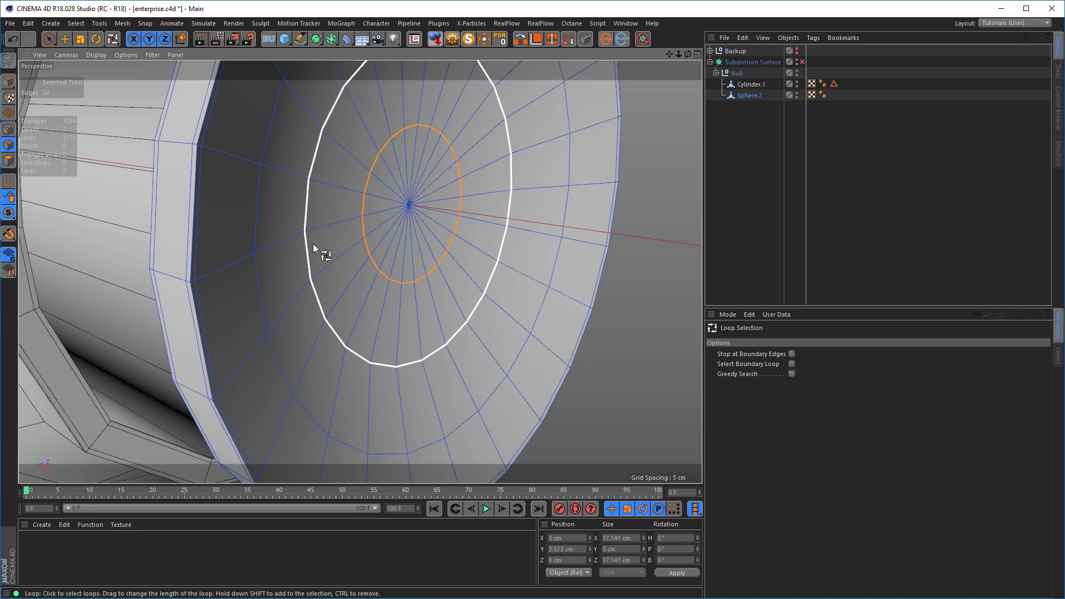
{"action": "left_click", "coordinate": [313, 244]}
{"action": "key", "text": "e"}
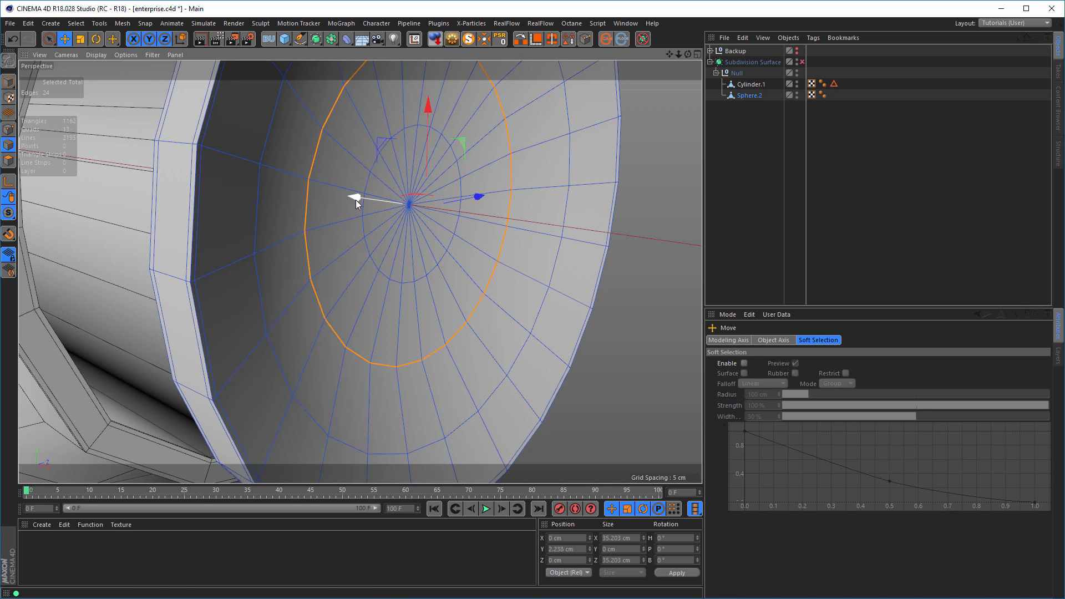
{"action": "left_click_drag", "start_coordinate": [356, 199], "coordinate": [357, 200]}
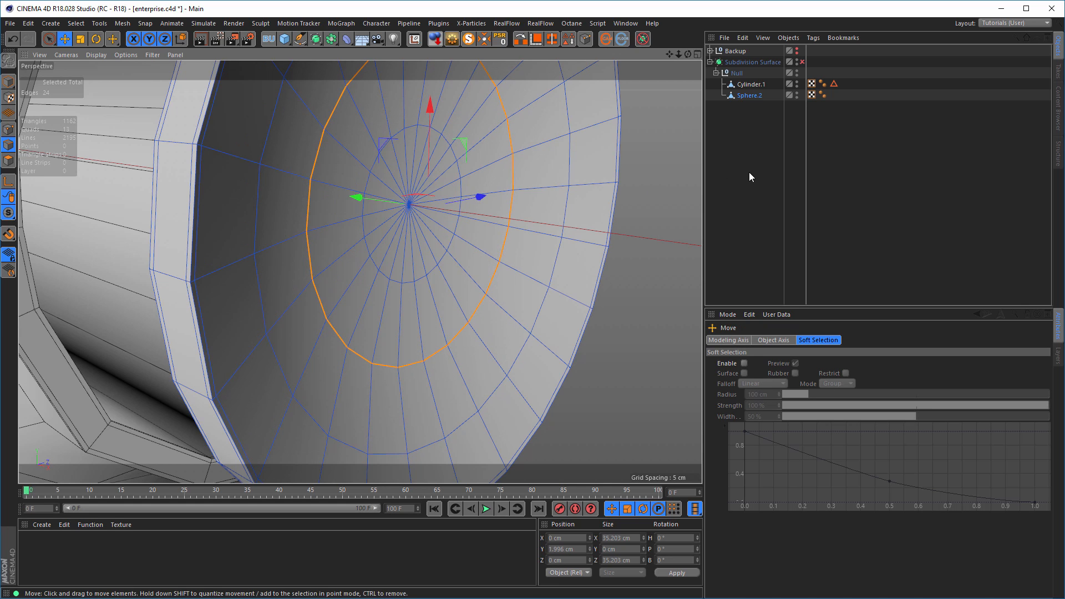
Test-render the smoothed dish, view it with the whole front hull in object mode, and disable smoothing again
{"action": "left_click", "coordinate": [802, 61]}
{"action": "key", "text": "ctrl+r"}
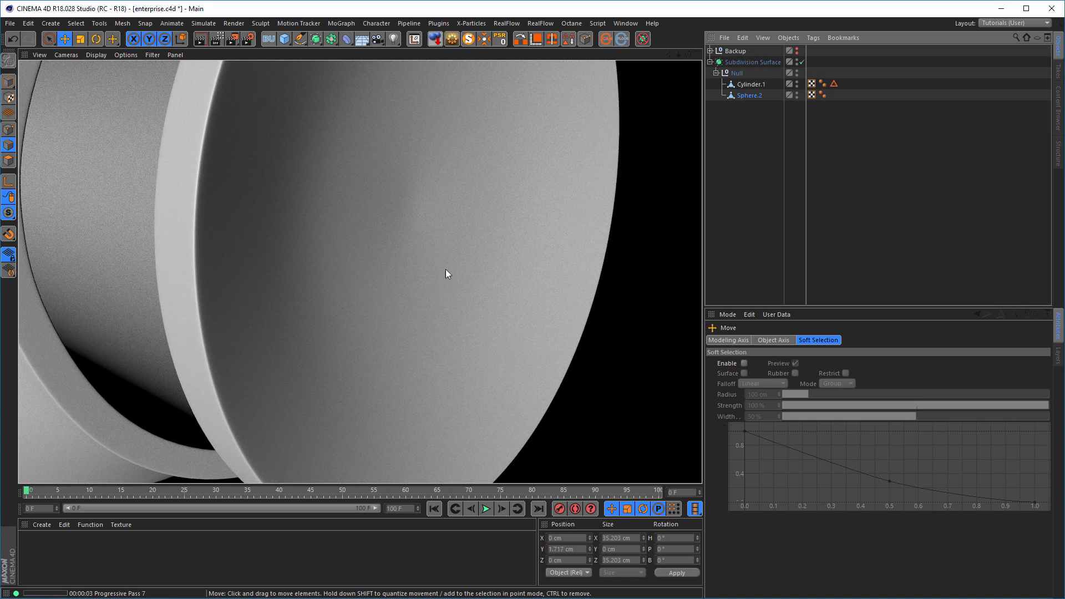
{"action": "right_click_drag", "start_coordinate": [481, 245], "coordinate": [361, 277], "text": "alt"}
{"action": "left_click_drag", "start_coordinate": [361, 277], "coordinate": [435, 263], "text": "alt"}
{"action": "left_click", "coordinate": [9, 81]}
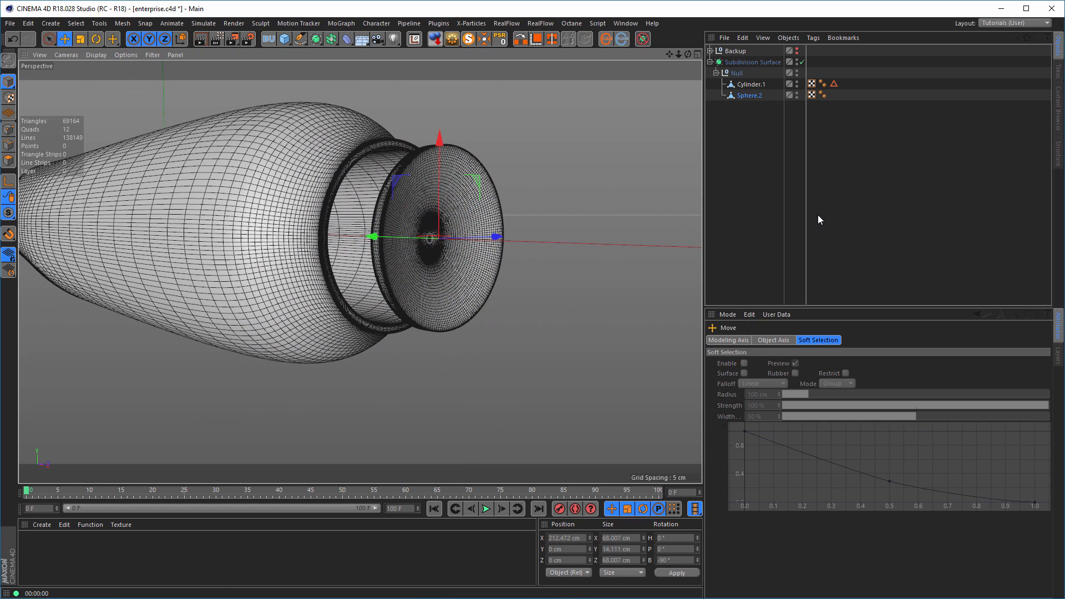
{"action": "left_click", "coordinate": [802, 63]}
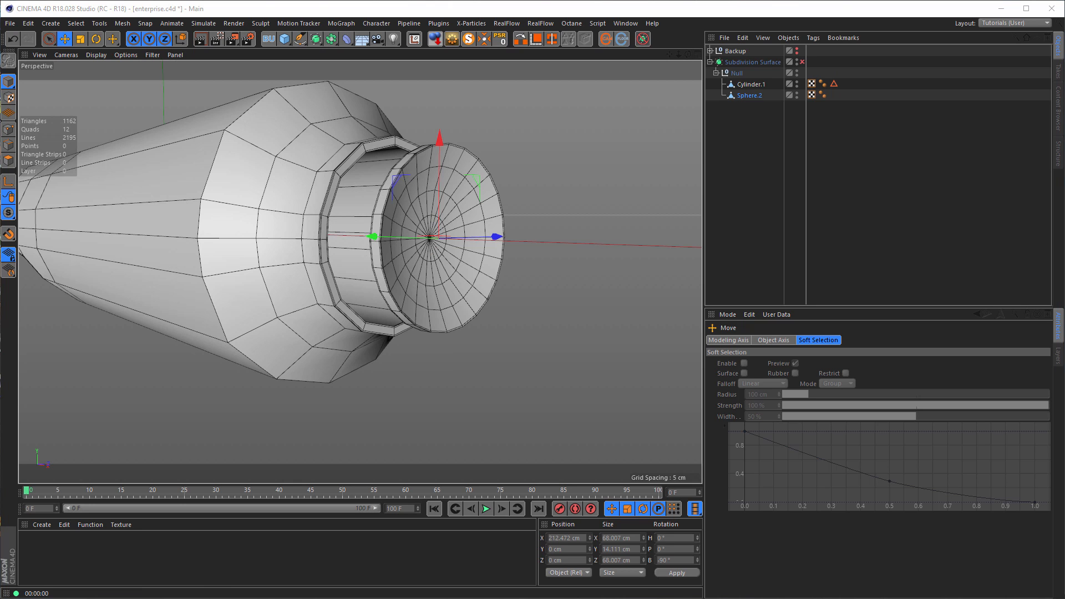
Move dish Sphere.2 back into the hull's front opening, to about X 185.7 cm
{"action": "left_click_drag", "start_coordinate": [385, 233], "coordinate": [275, 228], "text": "alt"}
{"action": "left_click", "coordinate": [750, 96]}
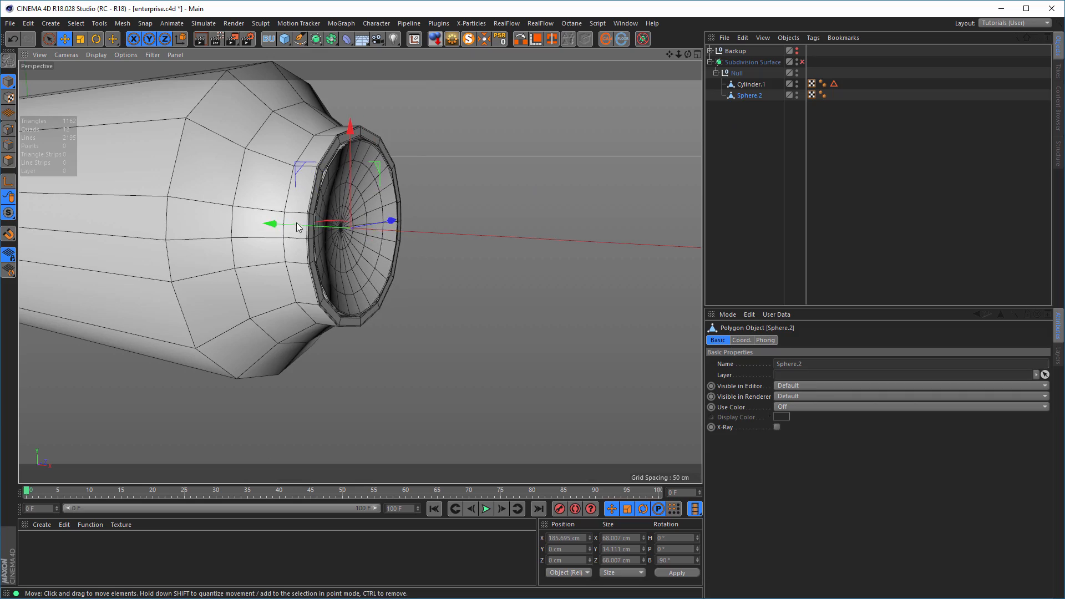
{"action": "scroll", "coordinate": [381, 222], "scroll_direction": "up", "scroll_amount": 5}
Enable subdivision smoothing and test-render the front of the hull to inspect the gap around the recessed dish
{"action": "left_click", "coordinate": [802, 62]}
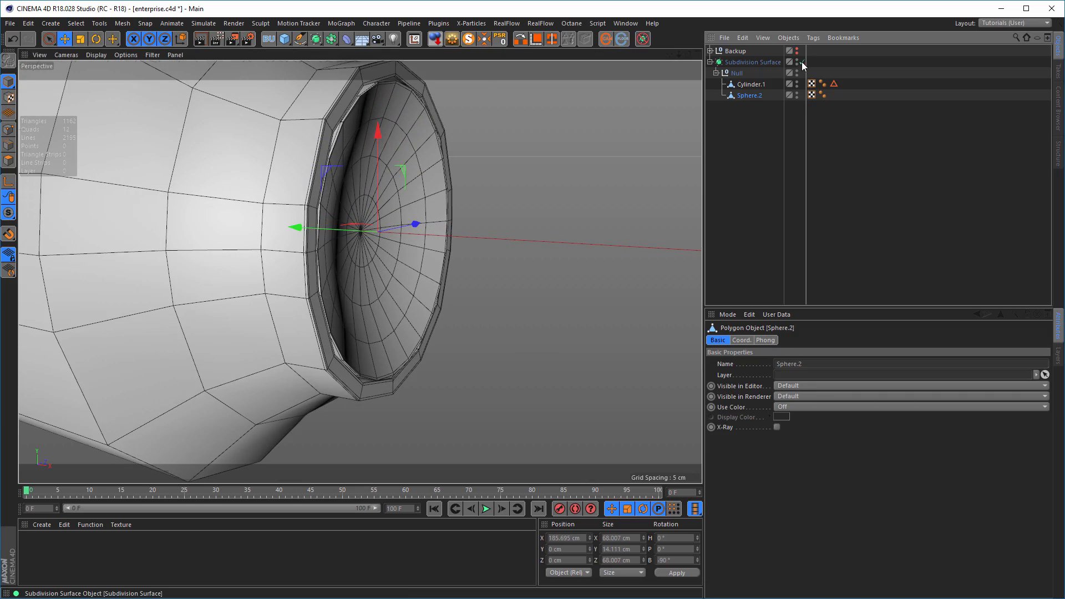
{"action": "left_click_drag", "start_coordinate": [355, 288], "coordinate": [395, 319], "text": "alt"}
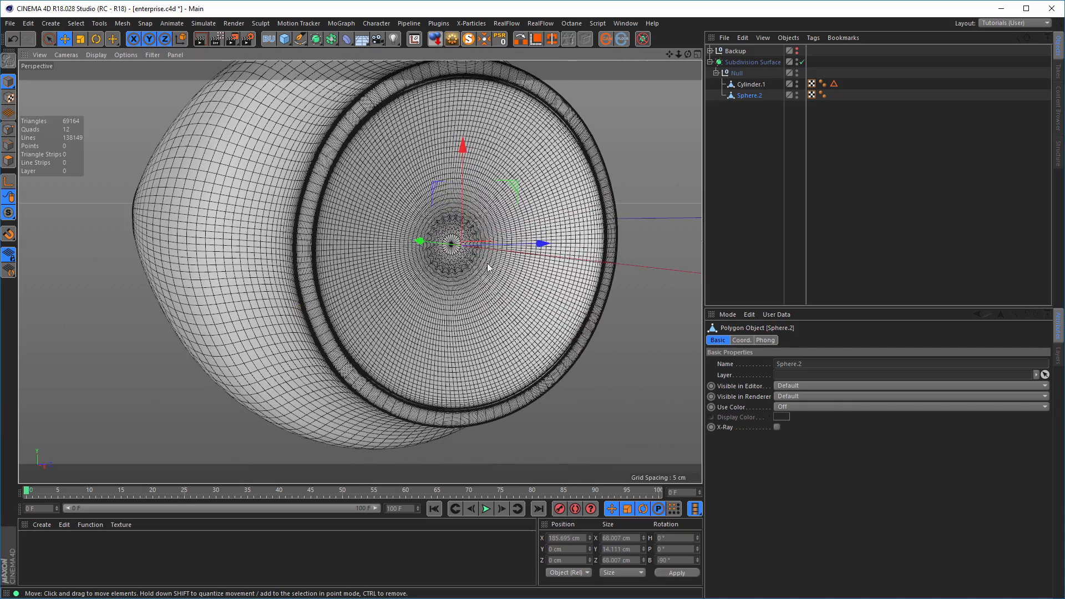
{"action": "key", "text": "ctrl+r"}
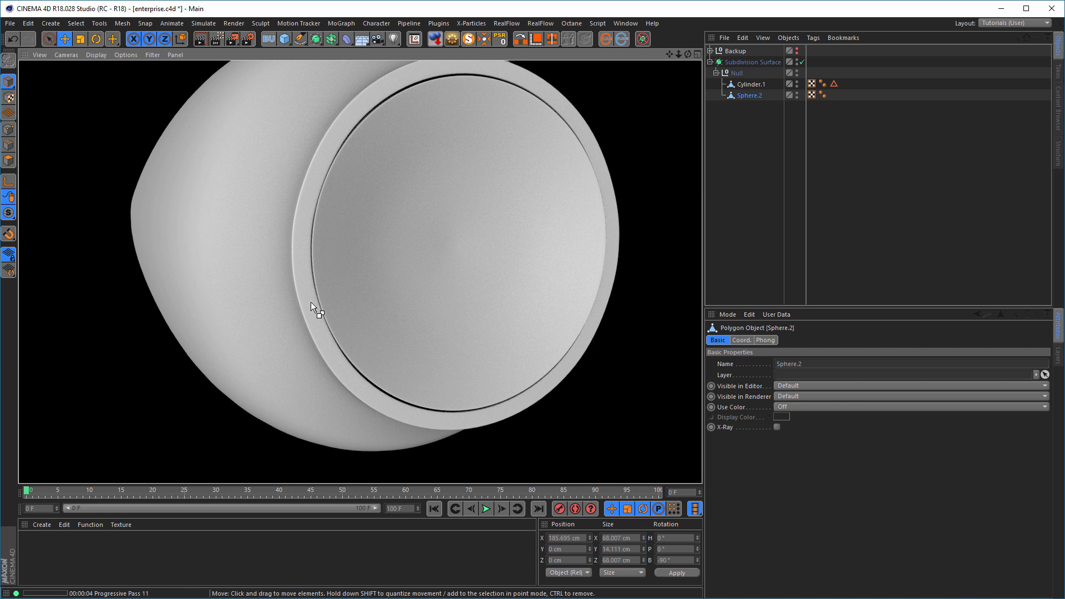
Disable smoothing and, in the right view, select the four outer rim points at the sides of Cylinder.1's front opening
{"action": "middle_click", "coordinate": [488, 258]}
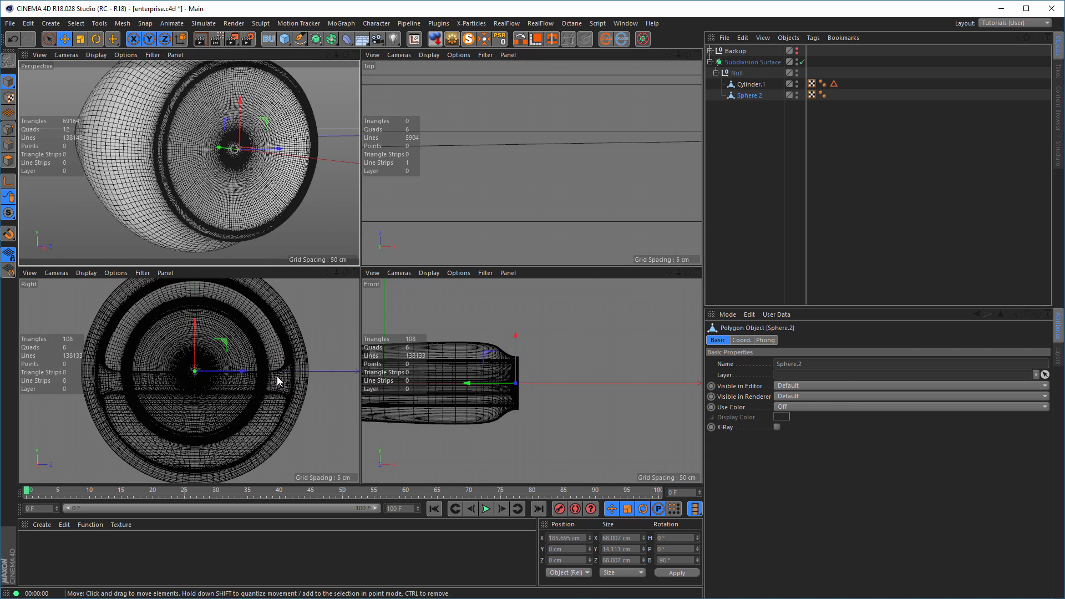
{"action": "middle_click", "coordinate": [277, 376]}
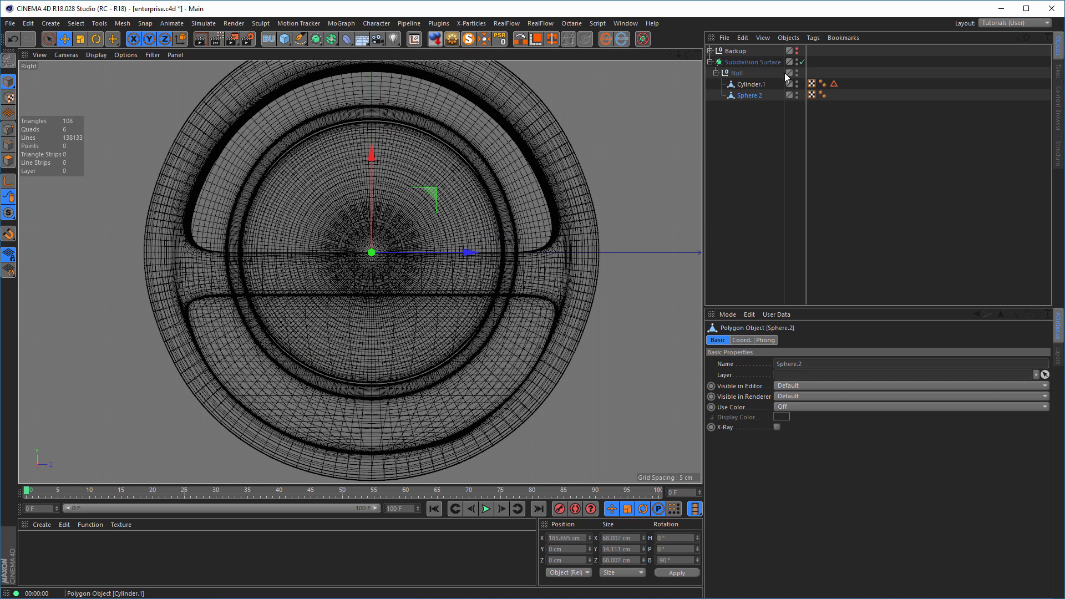
{"action": "left_click", "coordinate": [802, 61]}
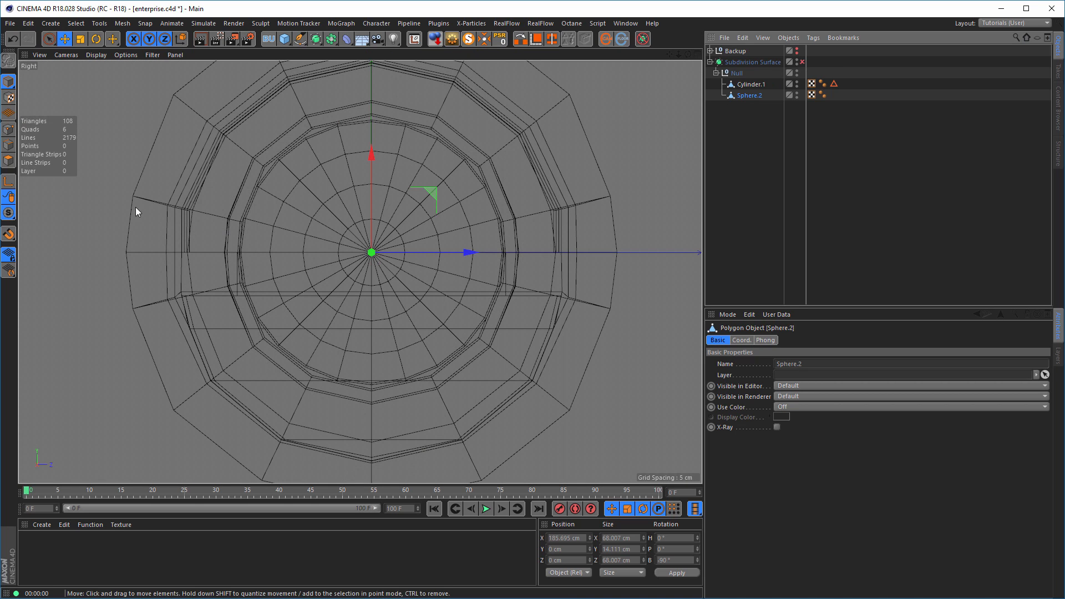
{"action": "left_click", "coordinate": [751, 84]}
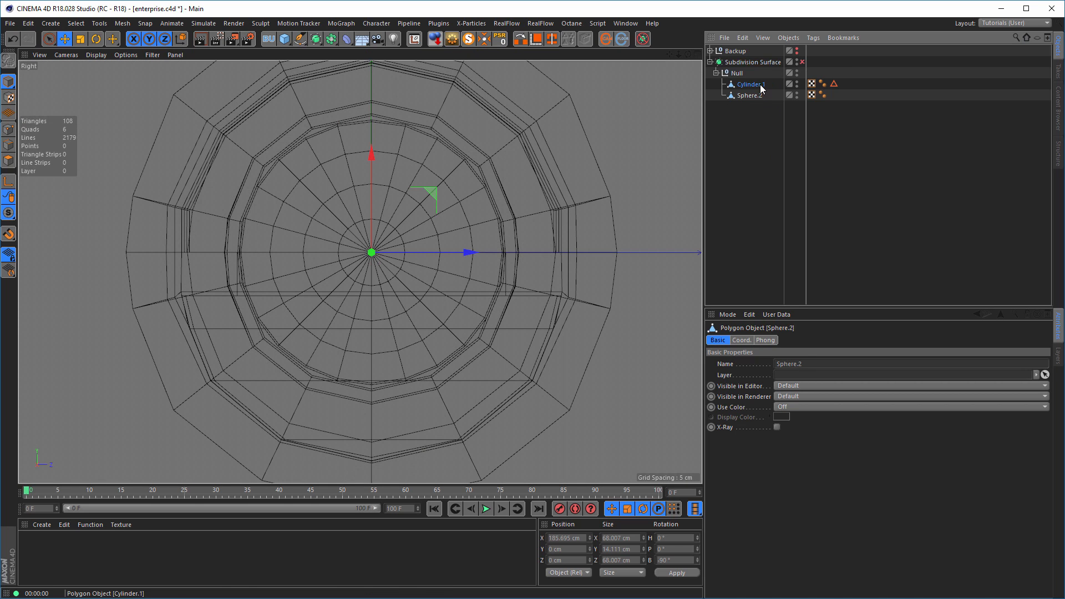
{"action": "left_click", "coordinate": [8, 130]}
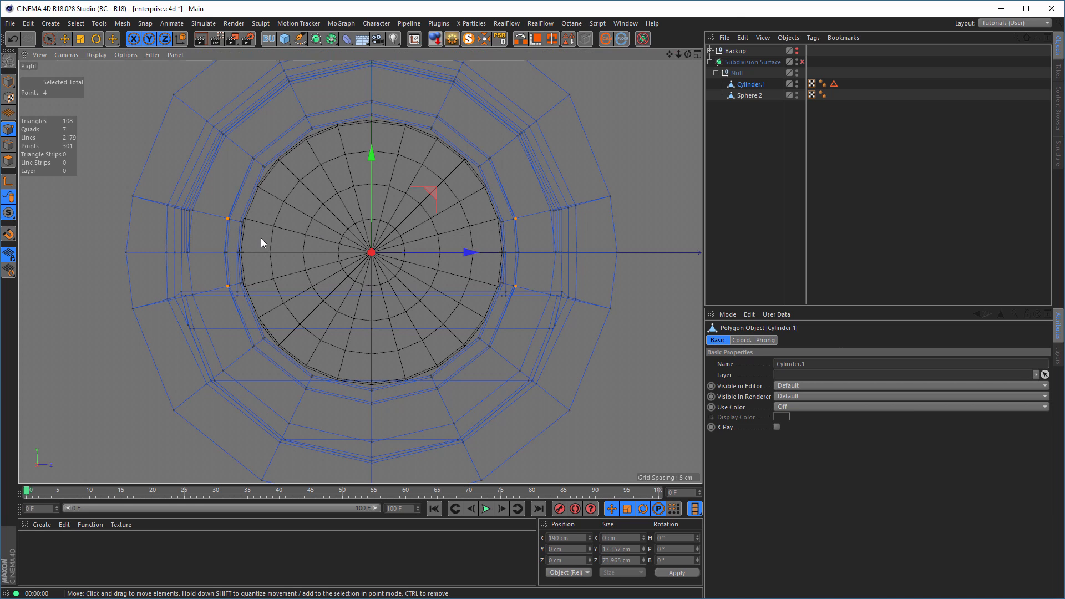
Try to scale the four selected rim points along Z, and undo the scaling
{"action": "key", "text": "t"}
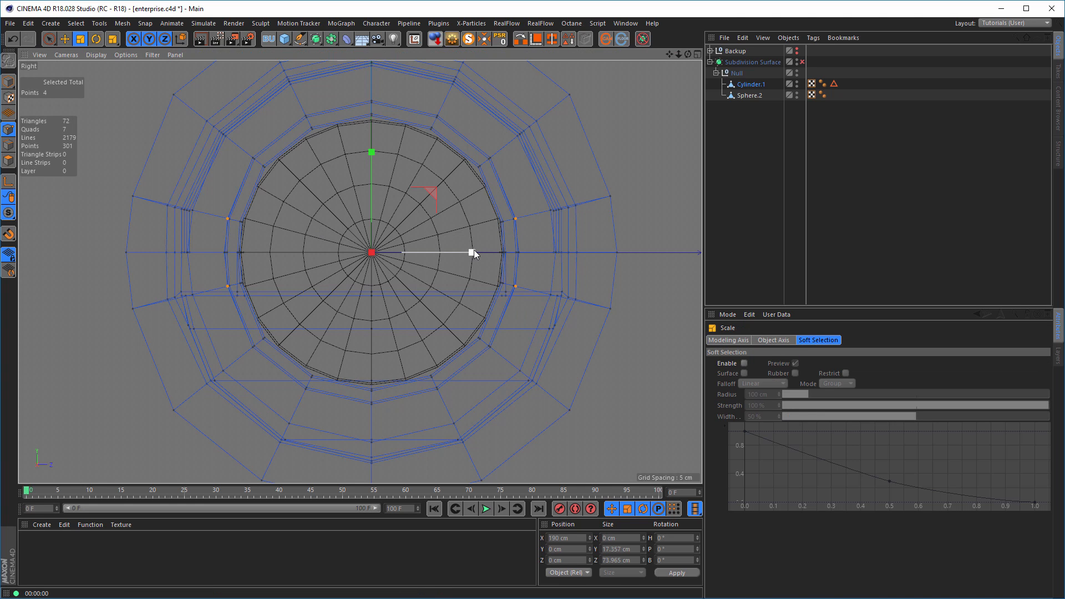
{"action": "left_click_drag", "start_coordinate": [473, 251], "coordinate": [473, 250]}
{"action": "key", "text": "ctrl+z"}
Hide dish Sphere.2 in the editor and renderer to expose the hull's front rim points in the perspective view
{"action": "middle_click", "coordinate": [450, 287]}
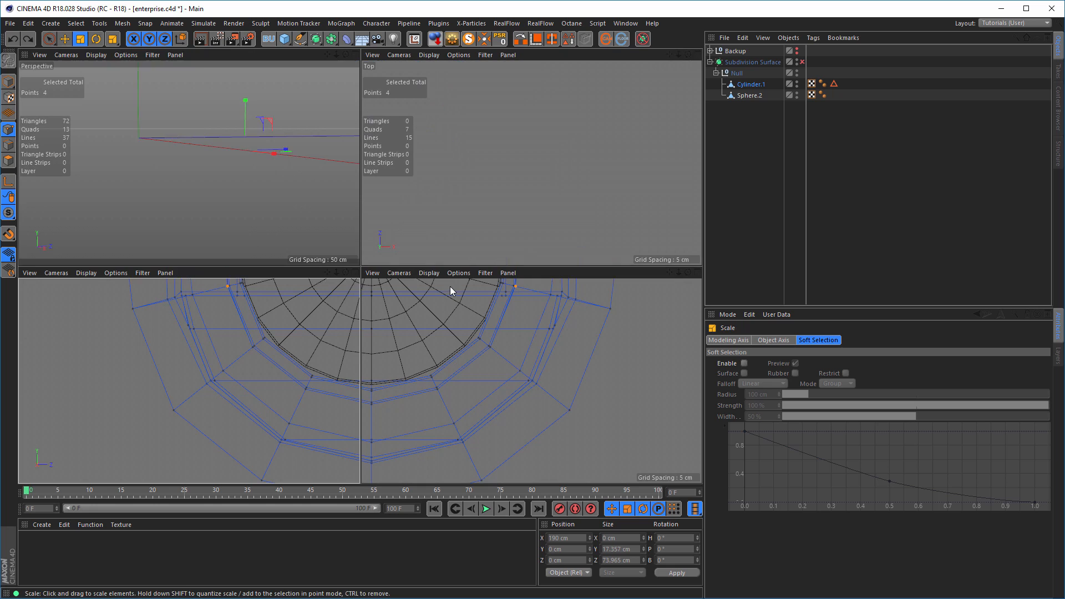
{"action": "middle_click", "coordinate": [297, 190]}
{"action": "scroll", "coordinate": [308, 201], "scroll_direction": "up", "scroll_amount": 3}
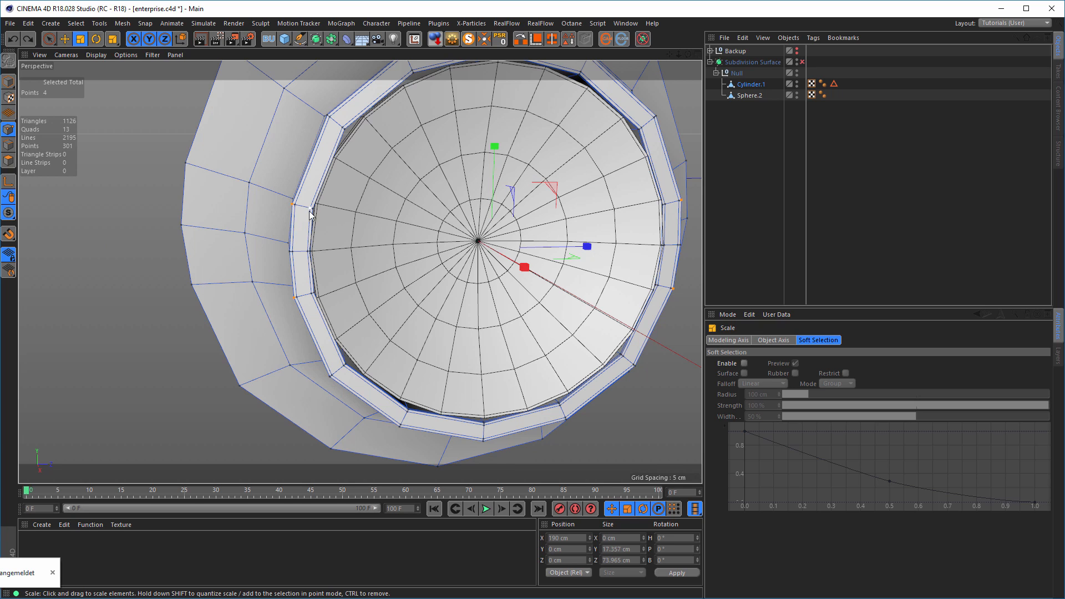
{"action": "left_click_drag", "start_coordinate": [310, 213], "coordinate": [438, 200], "text": "alt"}
{"action": "scroll", "coordinate": [310, 206], "scroll_direction": "up", "scroll_amount": 5}
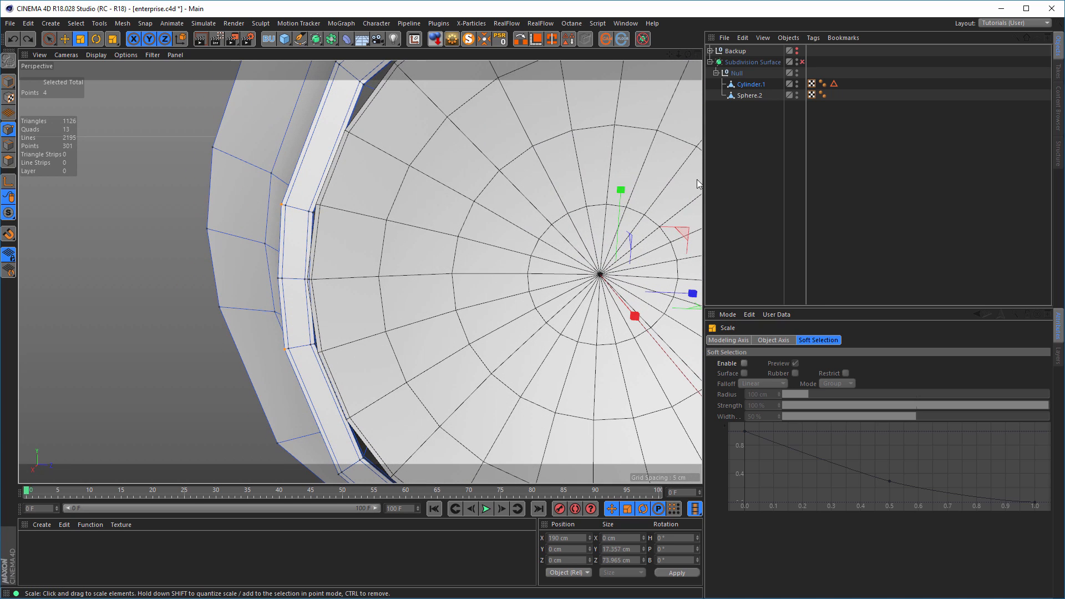
{"action": "left_click", "coordinate": [797, 92], "text": "ctrl"}
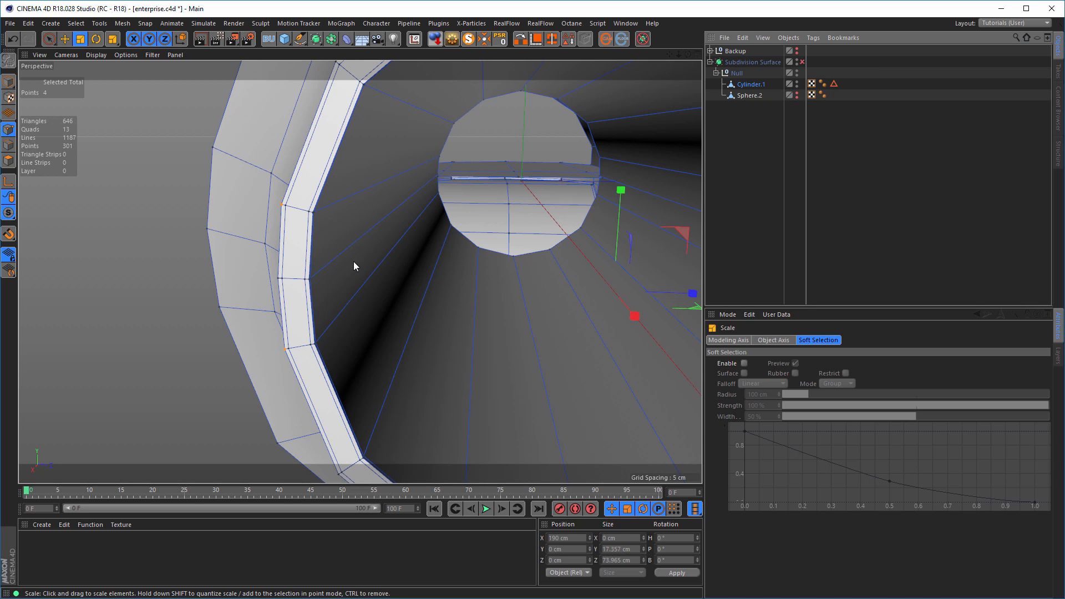
{"action": "left_click_drag", "start_coordinate": [309, 234], "coordinate": [320, 227], "text": "alt"}
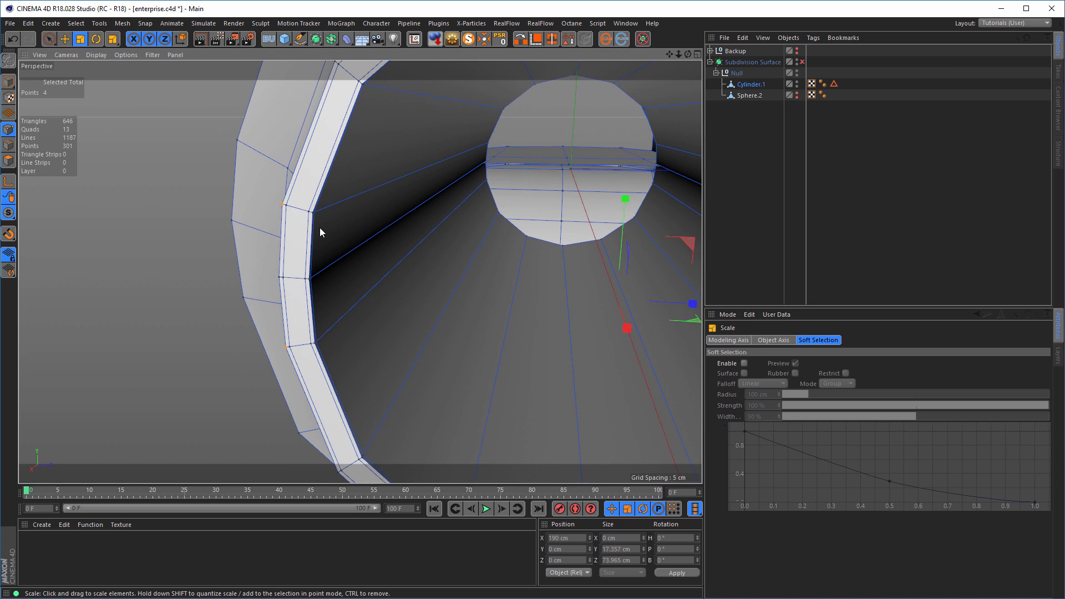
Add the neighbouring inner rim points on one side of the hull's front opening to the point selection
{"action": "left_click", "coordinate": [49, 39]}
{"action": "key", "text": "ctrl+s"}
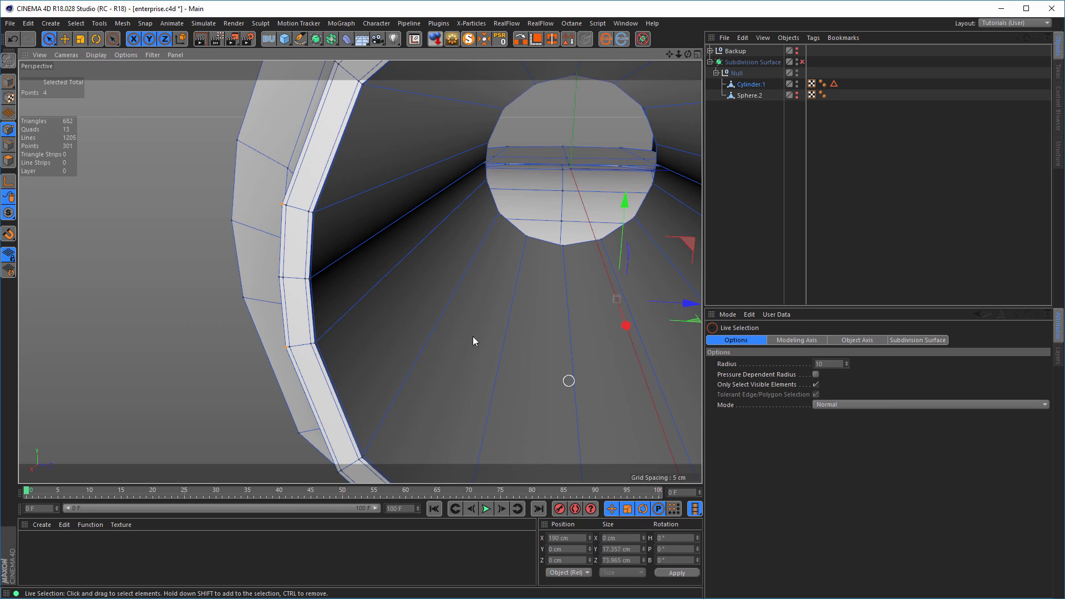
{"action": "left_click", "coordinate": [311, 212], "text": "shift"}
{"action": "mouse_move", "coordinate": [312, 235]}
{"action": "left_mouse_down", "text": "alt"}
{"action": "mouse_move", "coordinate": [205, 228]}
{"action": "mouse_move", "coordinate": [594, 247]}
{"action": "mouse_move", "coordinate": [613, 238]}
{"action": "mouse_move", "coordinate": [325, 231]}
{"action": "left_mouse_up", "text": "alt"}
{"action": "scroll", "coordinate": [365, 202], "scroll_direction": "up", "scroll_amount": 5}
{"action": "left_click", "coordinate": [271, 223], "text": "shift"}
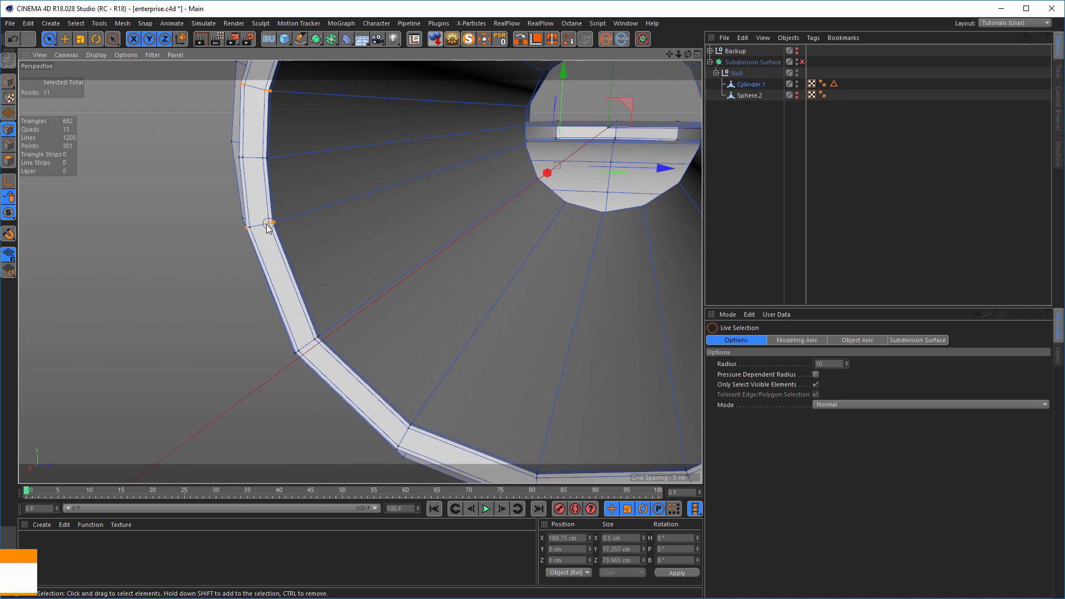
Add the matching inner rim points on the opposite side of the opening, making 18 selected points
{"action": "left_click_drag", "start_coordinate": [297, 238], "coordinate": [485, 302], "text": "alt"}
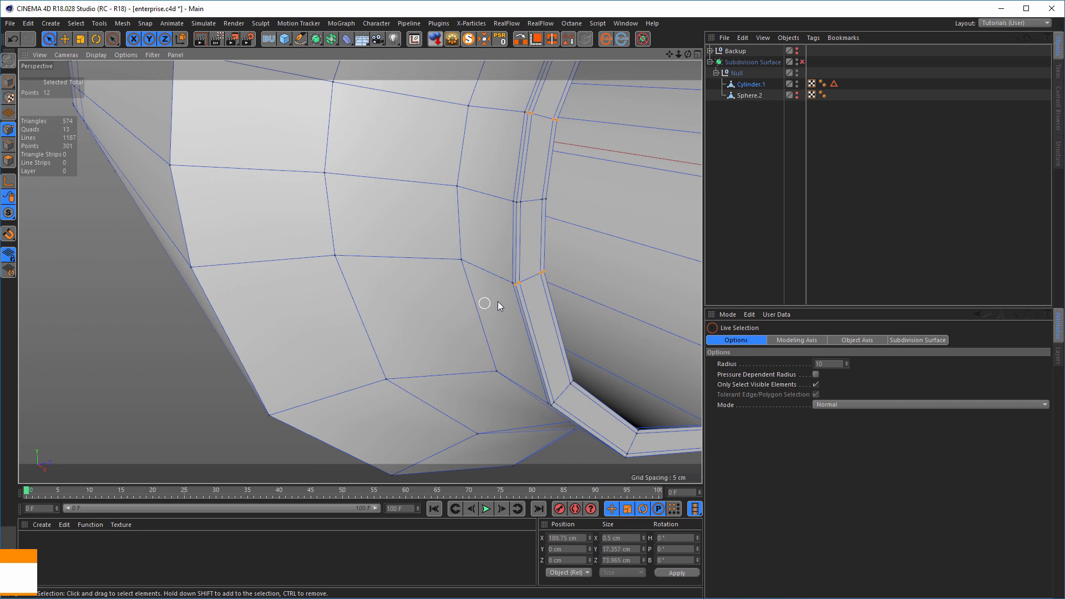
{"action": "scroll", "coordinate": [392, 276], "scroll_direction": "down", "scroll_amount": 5}
{"action": "left_click_drag", "start_coordinate": [392, 276], "coordinate": [494, 281], "text": "alt"}
{"action": "scroll", "coordinate": [558, 299], "scroll_direction": "up", "scroll_amount": 5}
{"action": "left_click", "coordinate": [485, 221], "text": "shift"}
{"action": "left_click", "coordinate": [458, 228], "text": "shift"}
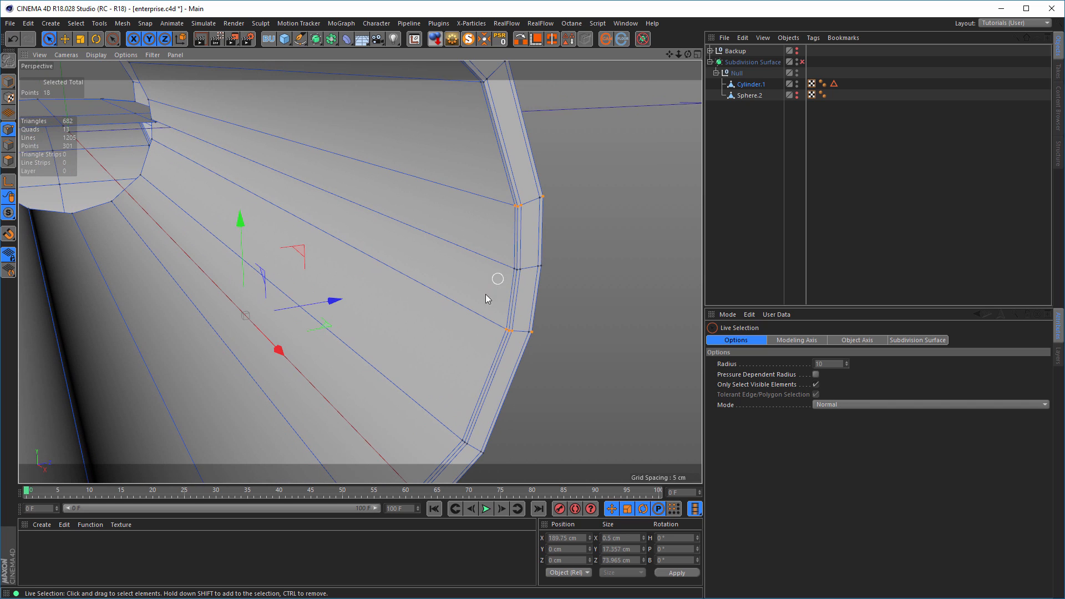
Show dish Sphere.2 again and enable subdivision smoothing in the right view, closing in on the selected rim points
{"action": "middle_click", "coordinate": [399, 340]}
{"action": "middle_click", "coordinate": [254, 400]}
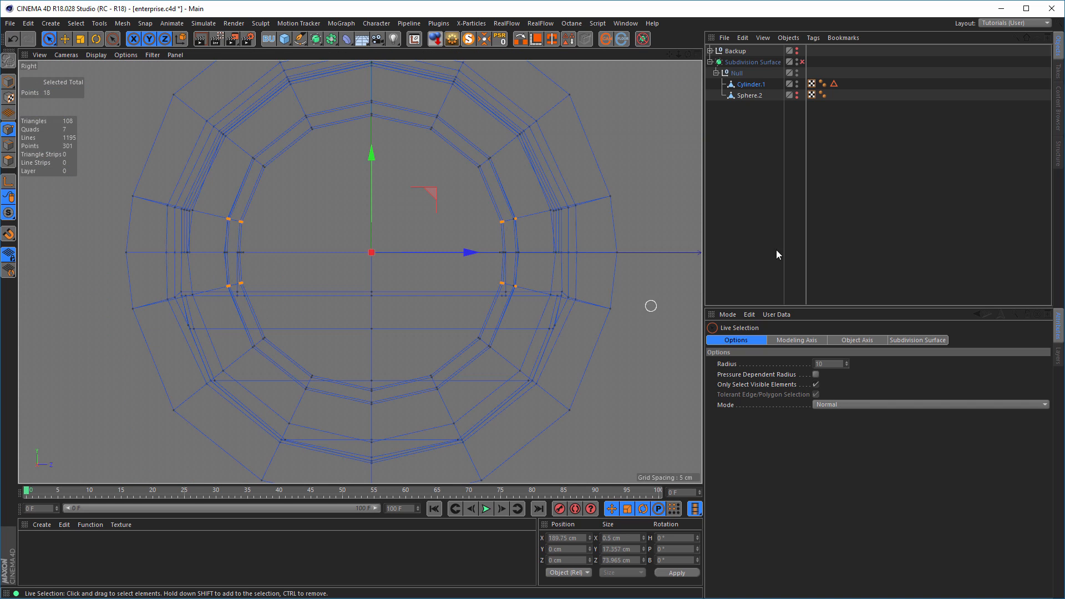
{"action": "left_click", "coordinate": [796, 94]}
{"action": "left_click", "coordinate": [802, 62]}
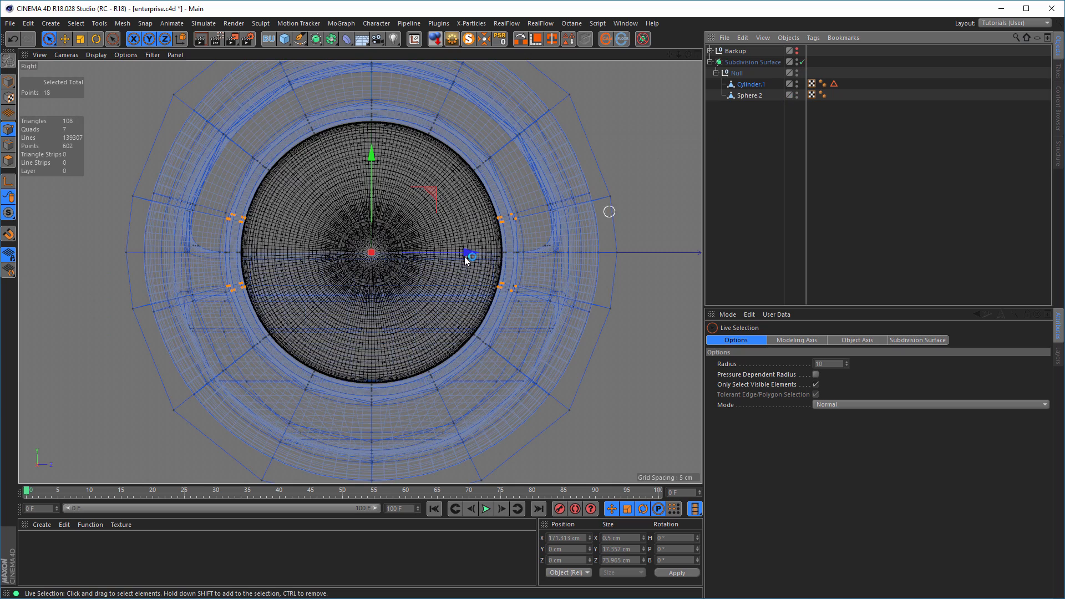
{"action": "scroll", "coordinate": [341, 248], "scroll_direction": "up", "scroll_amount": 4}
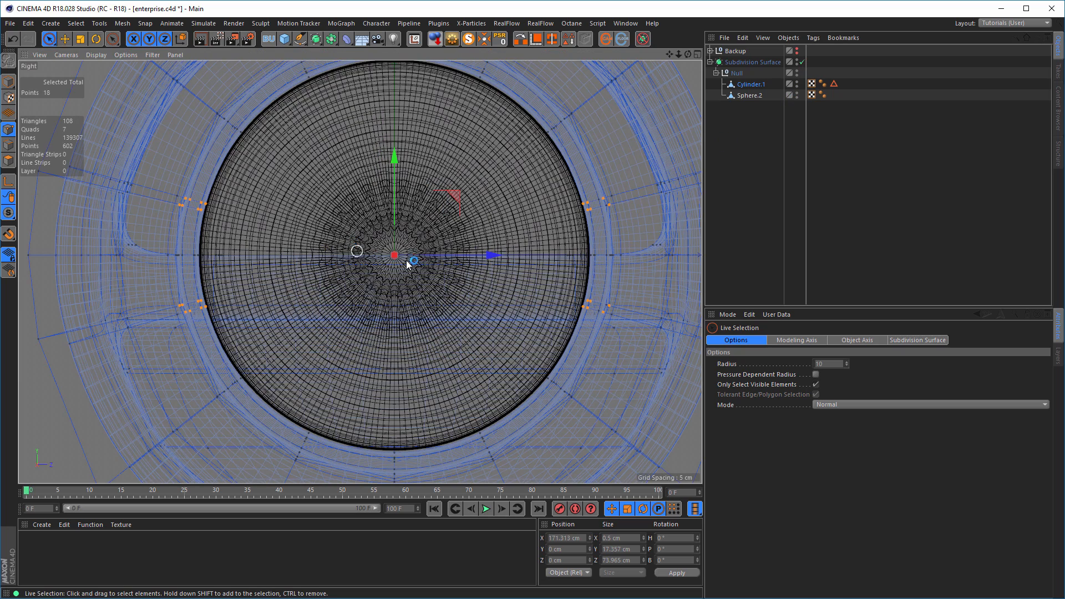
Scale Cylinder.1's selected front rim points outward along Z to about 74.4 cm and preview-render the dish opening in perspective
{"action": "left_click", "coordinate": [741, 85]}
{"action": "key", "text": "t"}
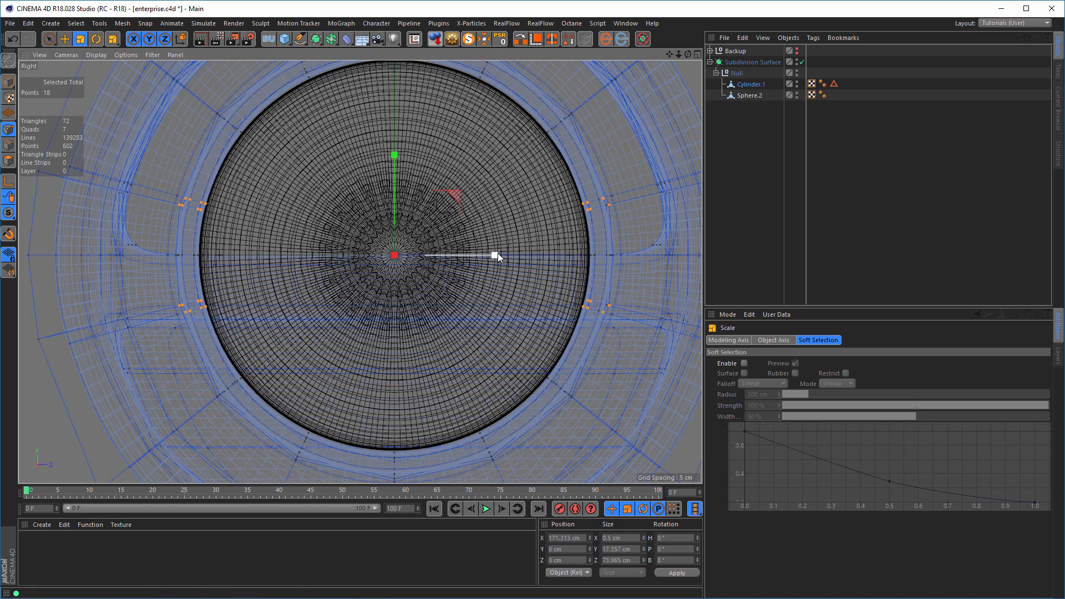
{"action": "left_click_drag", "start_coordinate": [497, 248], "coordinate": [498, 241]}
{"action": "middle_click", "coordinate": [477, 288]}
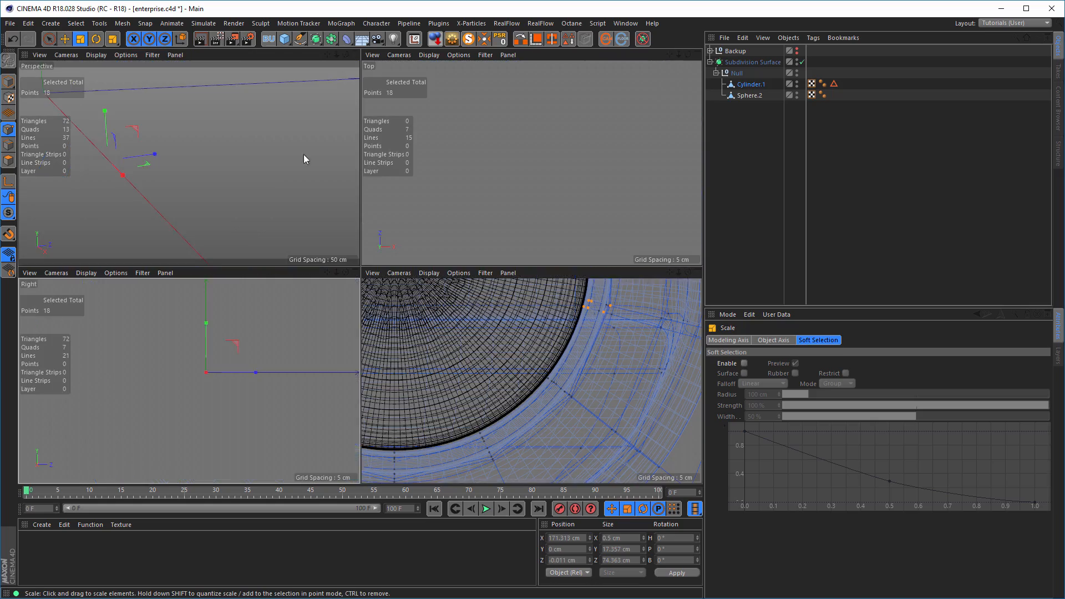
{"action": "middle_click", "coordinate": [284, 144]}
{"action": "left_click_drag", "start_coordinate": [307, 210], "coordinate": [348, 254], "text": "alt"}
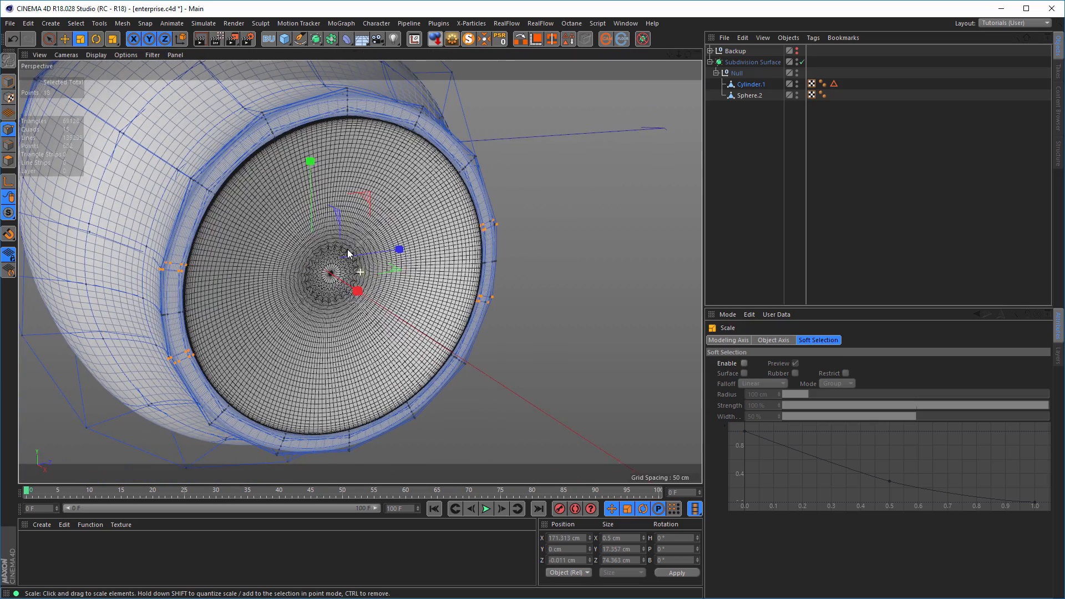
{"action": "key", "text": "ctrl+r"}
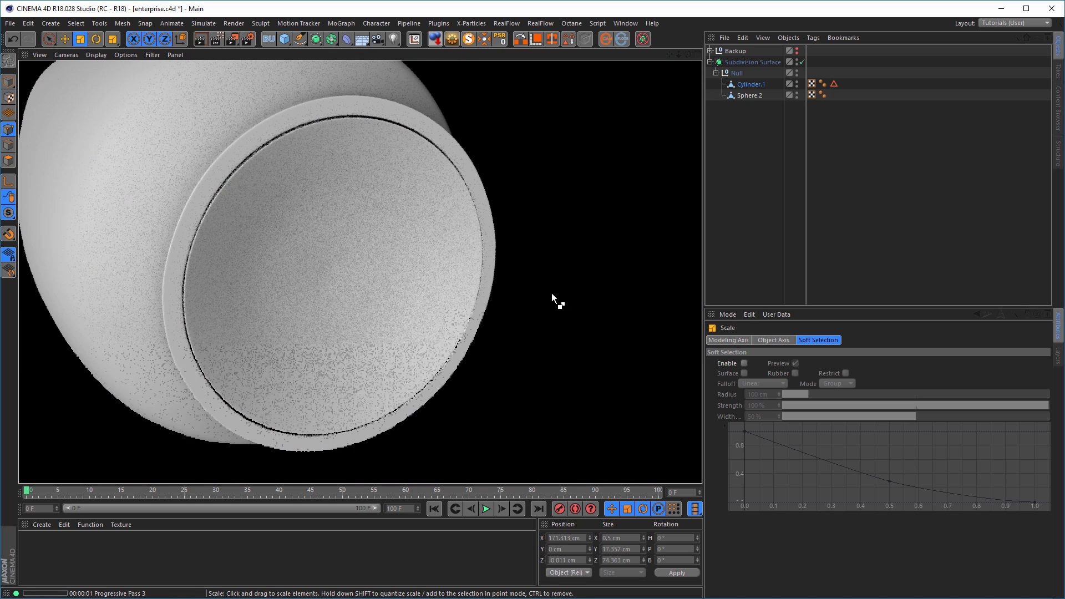
Widen the selected rim points further along Z to about 75.2 cm and preview-render the opening from two angles
{"action": "middle_click", "coordinate": [552, 294]}
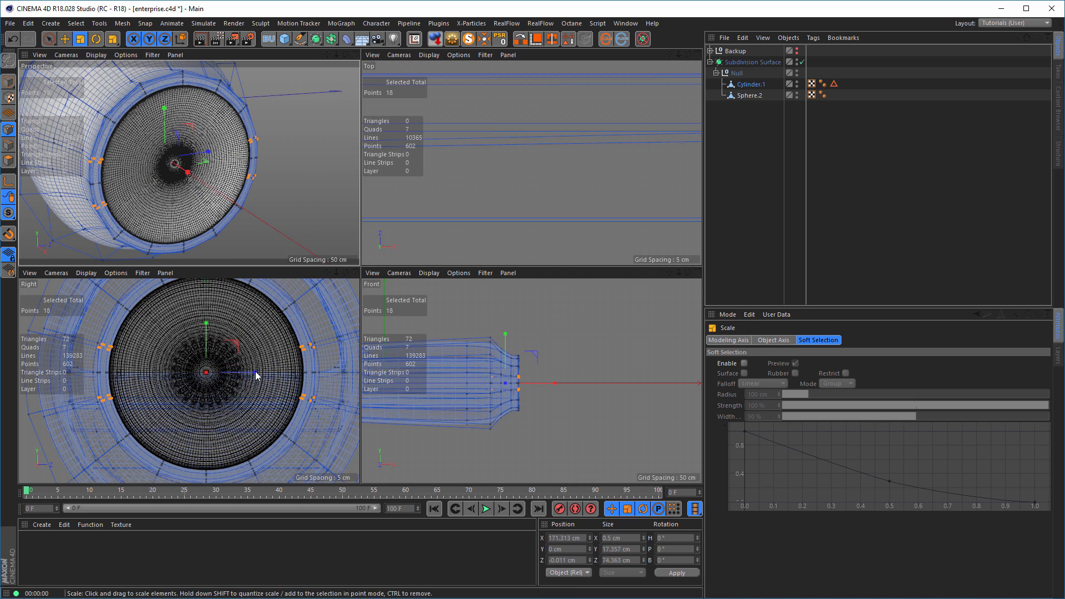
{"action": "middle_click", "coordinate": [258, 375]}
{"action": "left_click_drag", "start_coordinate": [493, 255], "coordinate": [495, 254]}
{"action": "middle_click", "coordinate": [416, 237]}
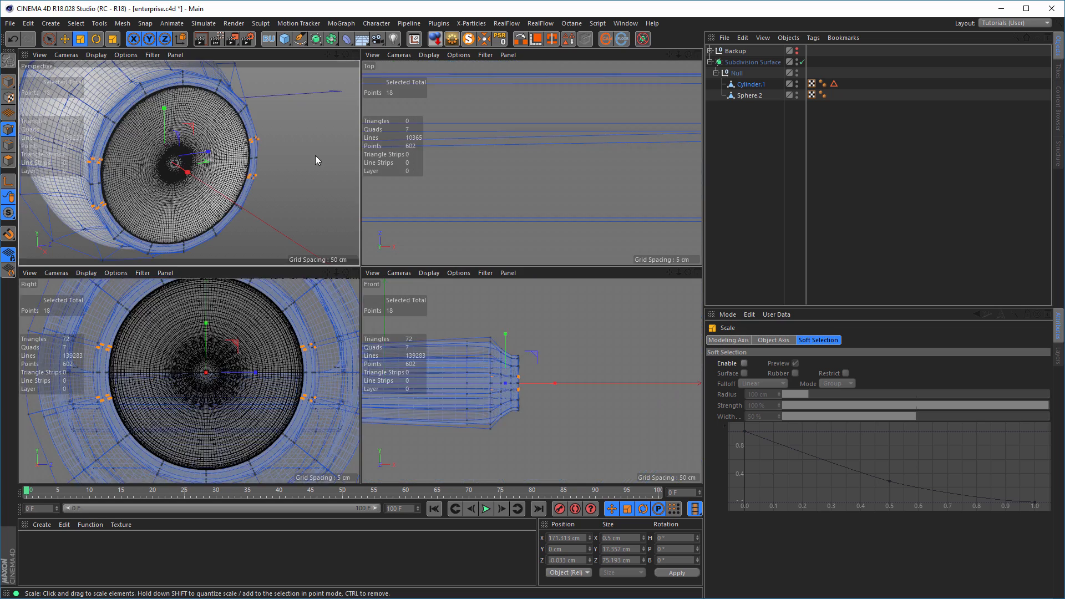
{"action": "middle_click", "coordinate": [317, 161]}
{"action": "key", "text": "ctrl+r"}
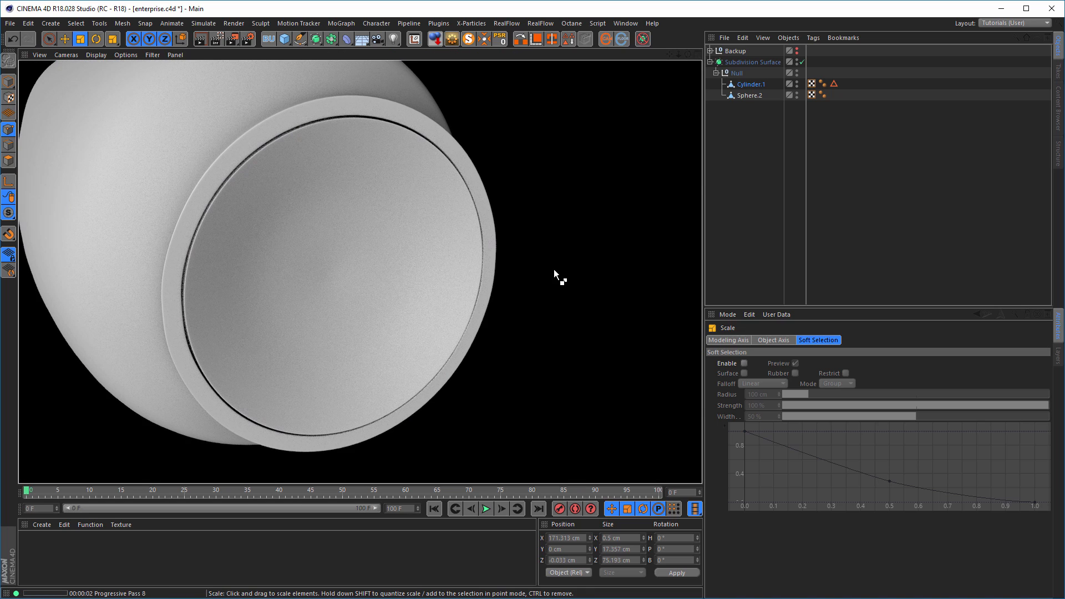
{"action": "mouse_move", "coordinate": [499, 261]}
{"action": "left_mouse_down", "text": "alt"}
{"action": "mouse_move", "coordinate": [504, 274]}
{"action": "mouse_move", "coordinate": [571, 292]}
{"action": "mouse_move", "coordinate": [562, 285]}
{"action": "left_mouse_up", "text": "alt"}
{"action": "key", "text": "ctrl+r"}
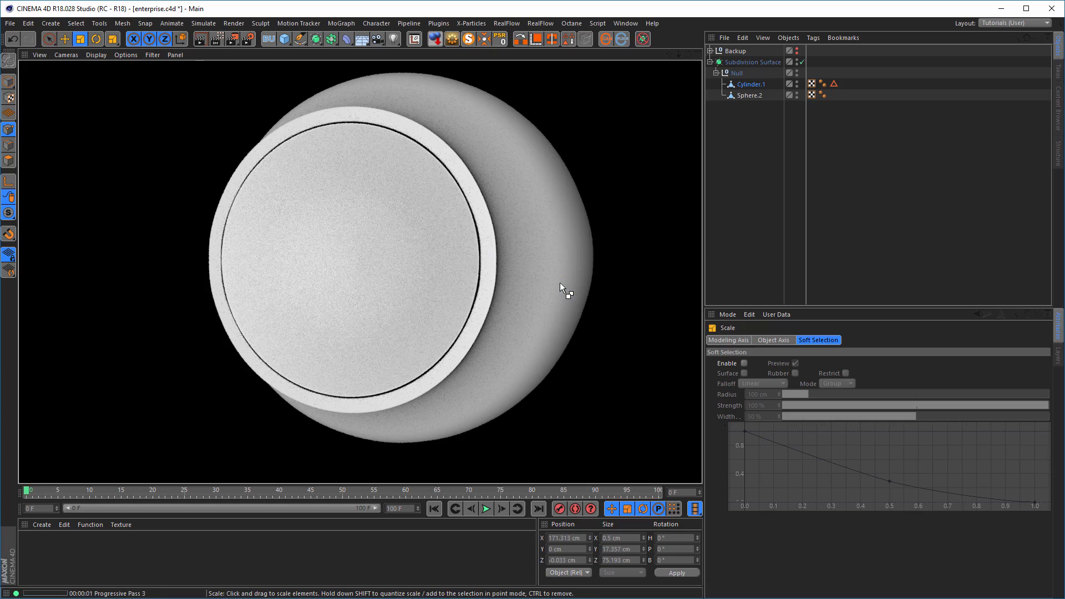
Return from point editing to model mode and save the scene
{"action": "left_click_drag", "start_coordinate": [308, 194], "coordinate": [466, 301], "text": "alt"}
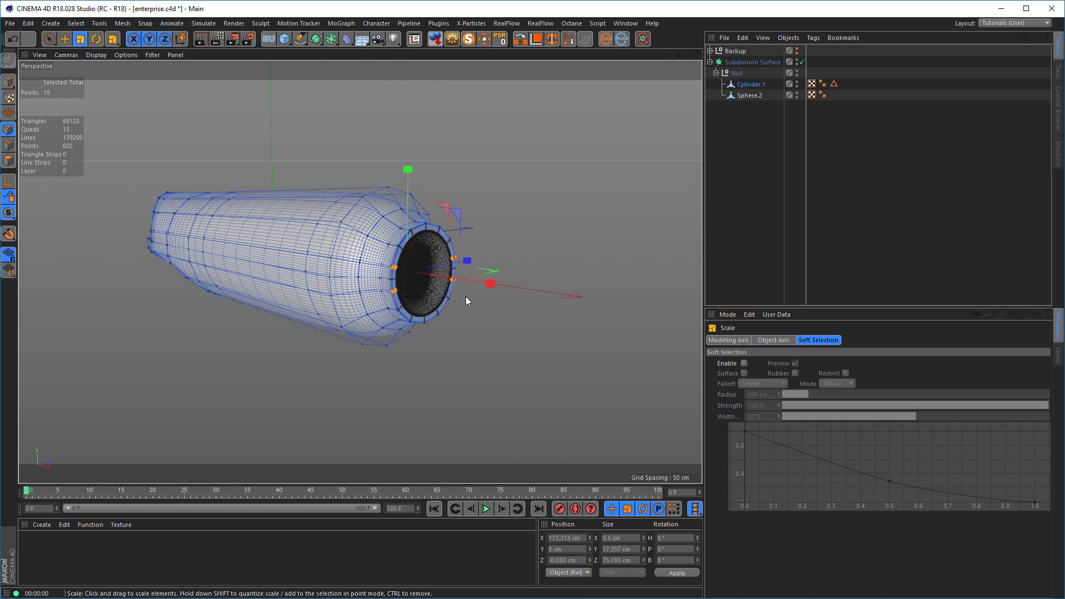
{"action": "left_click", "coordinate": [8, 81]}
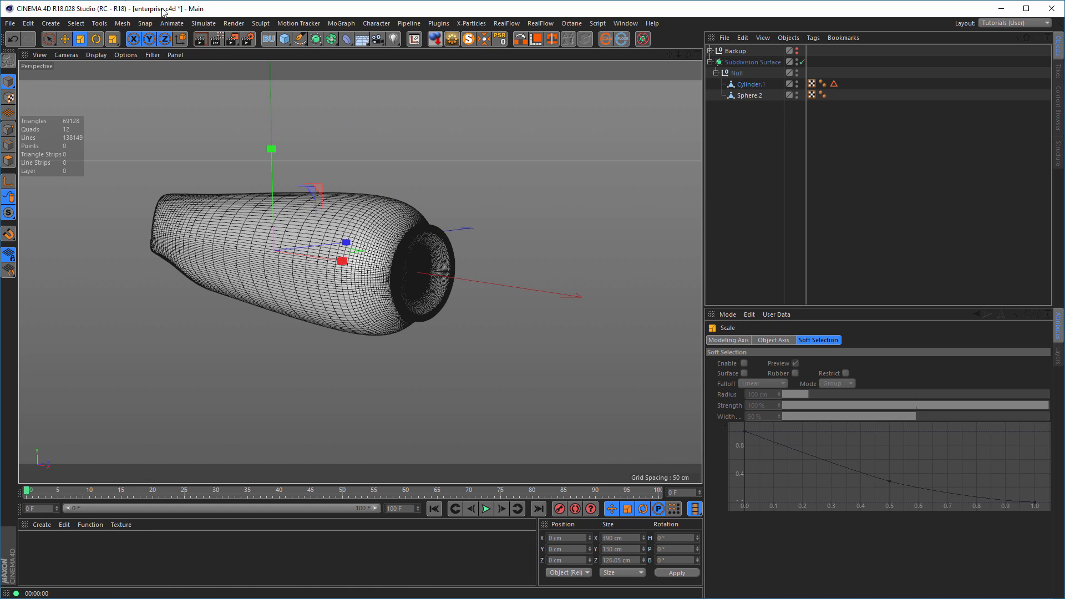
{"action": "key", "text": "ctrl+s"}
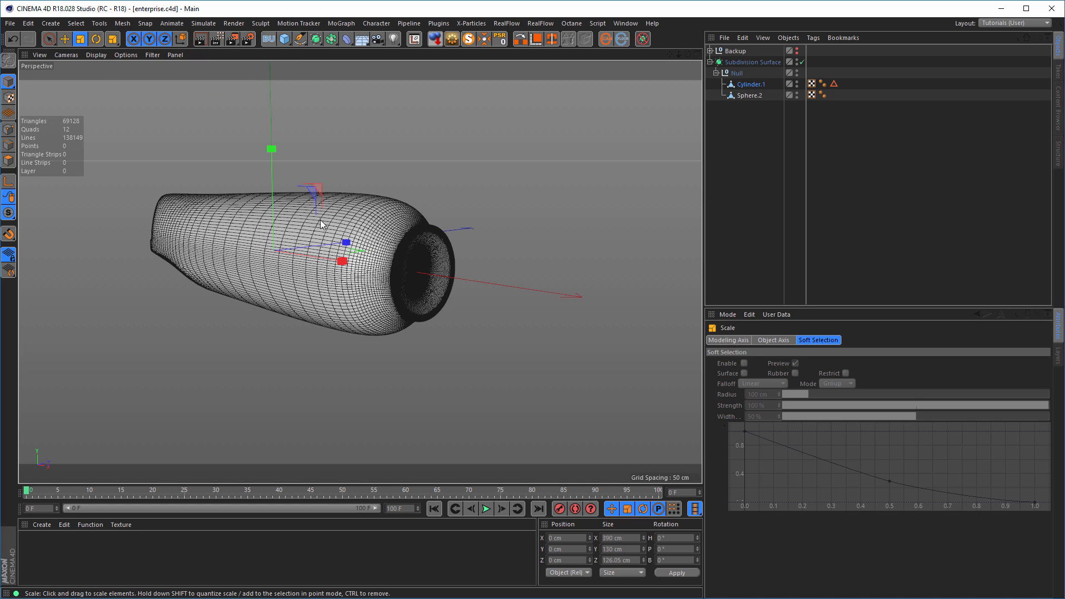
Disable the Subdivision Surface to show the hull and front dish as their low-poly cages
{"action": "left_click", "coordinate": [802, 60]}
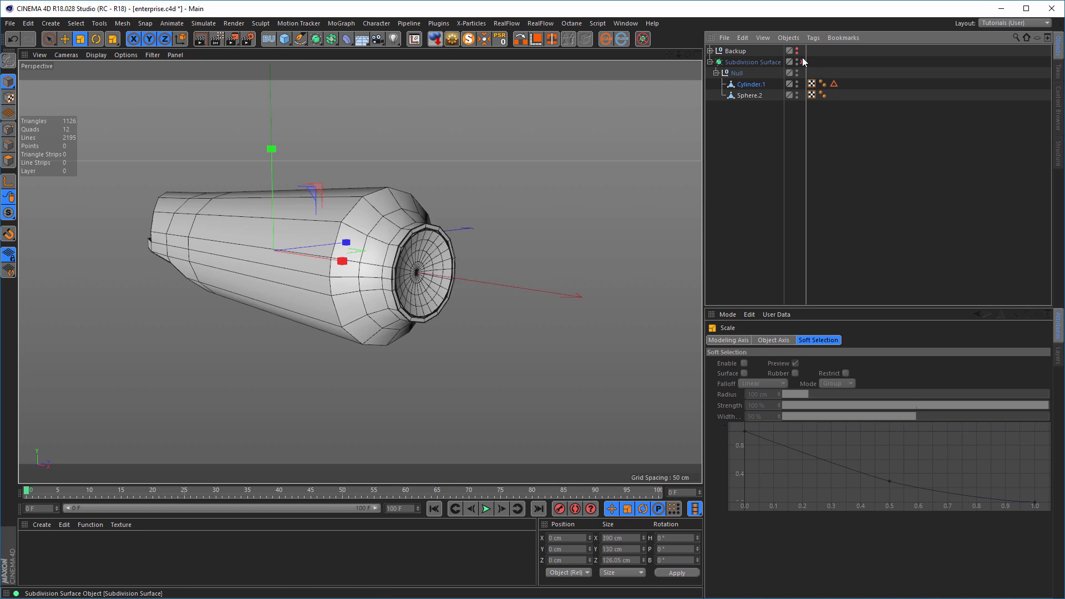
{"action": "right_click_drag", "start_coordinate": [408, 257], "coordinate": [464, 263], "text": "alt"}
{"action": "mouse_move", "coordinate": [463, 263]}
{"action": "left_mouse_down", "text": "alt"}
{"action": "mouse_move", "coordinate": [470, 283]}
{"action": "mouse_move", "coordinate": [467, 264]}
{"action": "left_mouse_up", "text": "alt"}
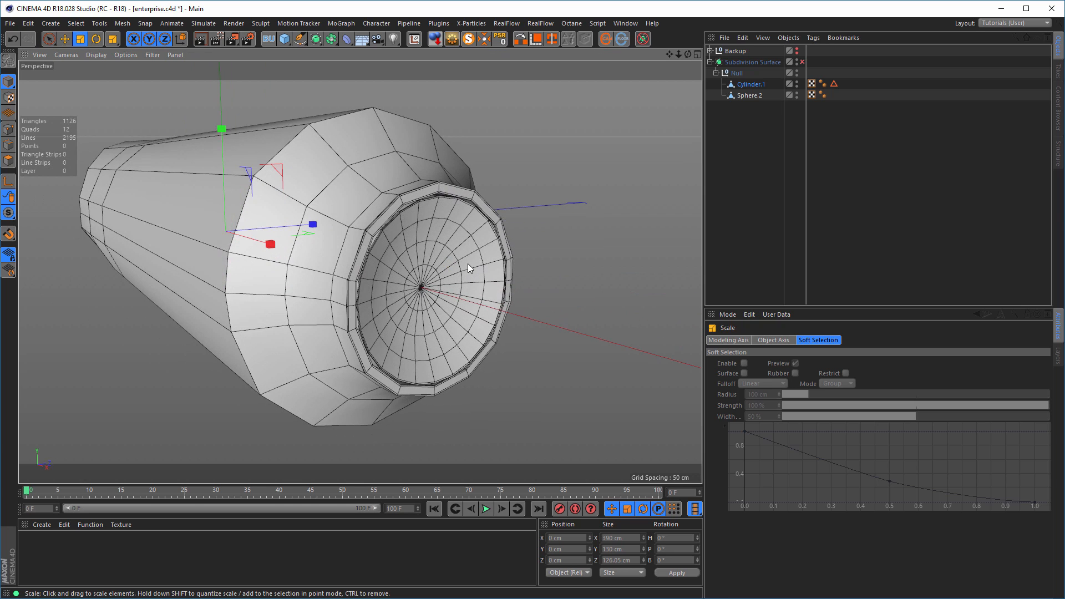
{"action": "middle_click_drag", "start_coordinate": [436, 260], "coordinate": [372, 253], "text": "alt"}
{"action": "left_click_drag", "start_coordinate": [372, 253], "coordinate": [384, 252], "text": "alt"}
{"action": "right_click_drag", "start_coordinate": [364, 251], "coordinate": [406, 242], "text": "alt"}
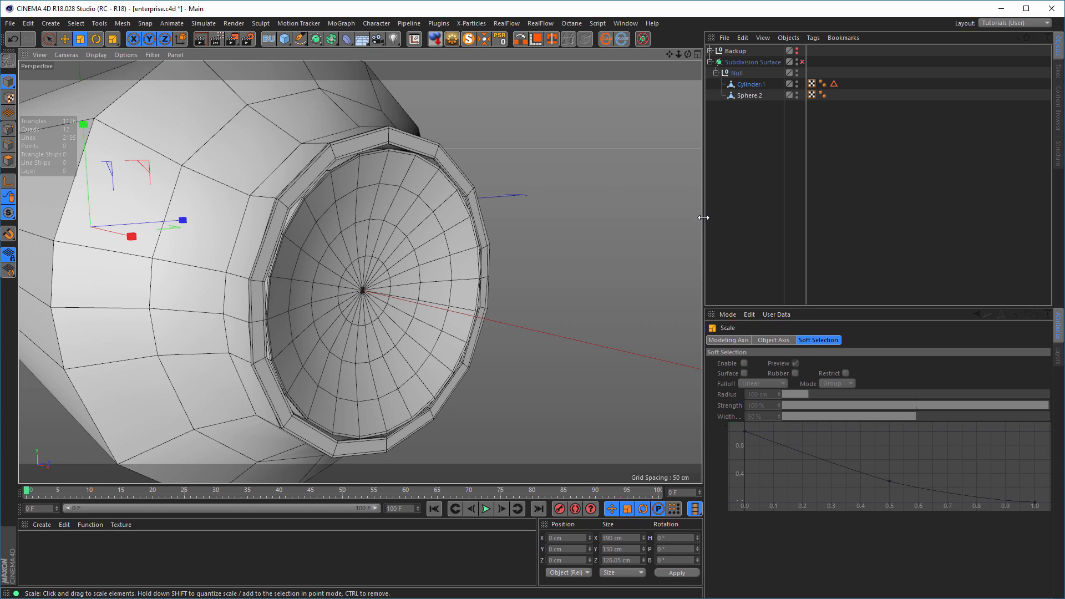
Duplicate dish Sphere.2 within the null and move the copy forward out of the hull to about 207.3 cm on X
{"action": "left_click", "coordinate": [748, 96]}
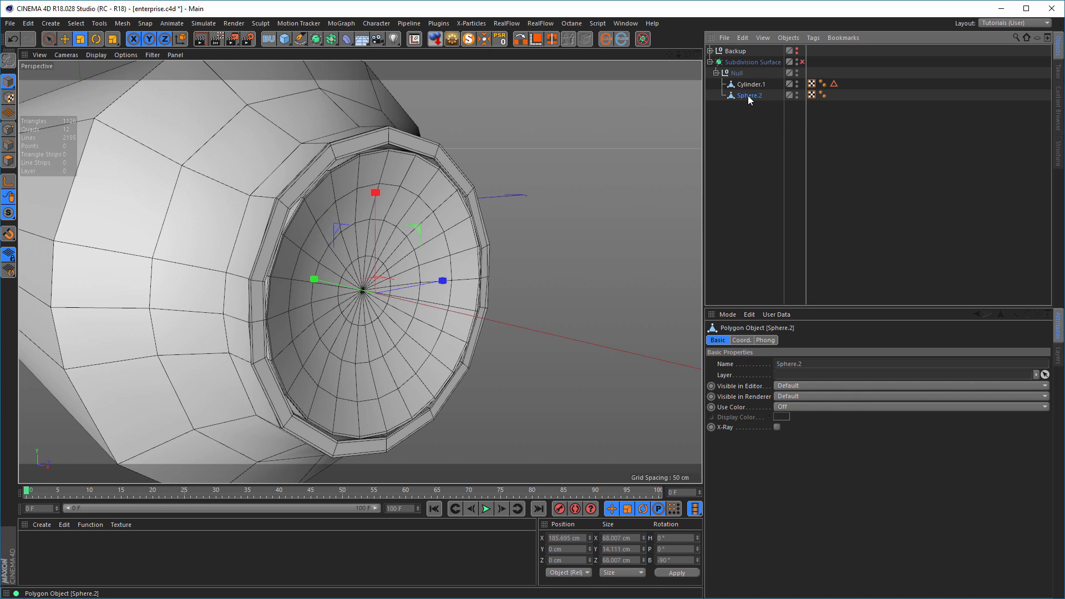
{"action": "left_click_drag", "start_coordinate": [748, 96], "coordinate": [750, 105], "text": "ctrl"}
{"action": "key", "text": "e"}
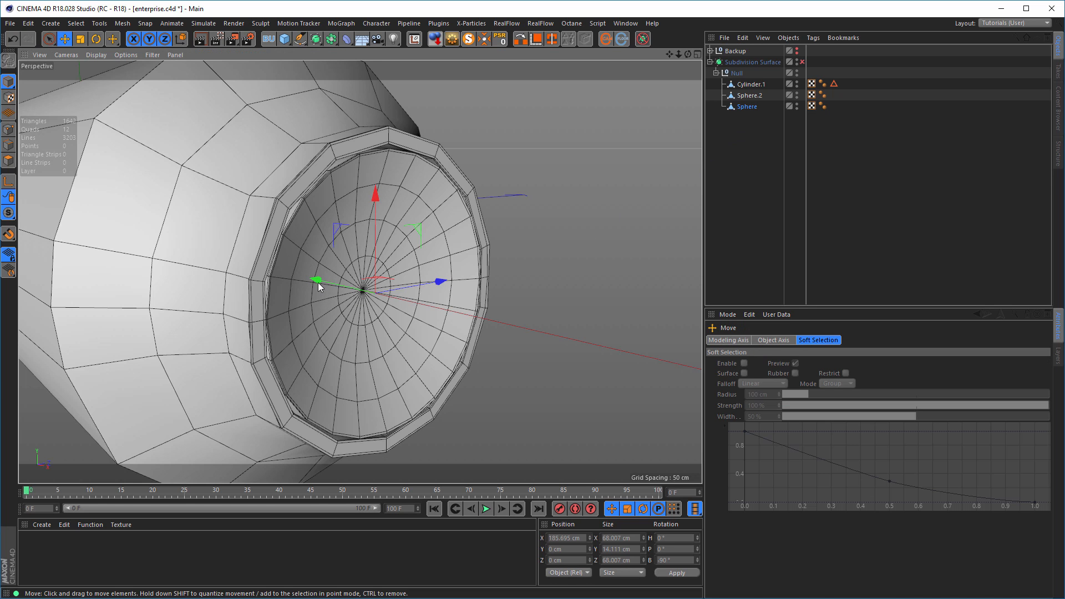
{"action": "left_click_drag", "start_coordinate": [314, 280], "coordinate": [337, 274]}
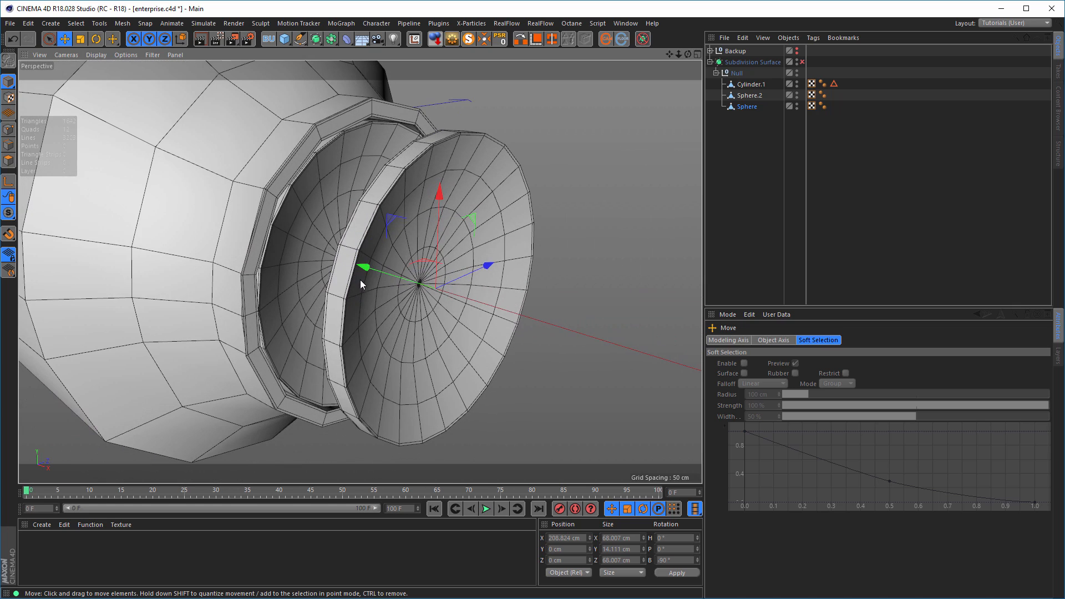
{"action": "middle_click", "coordinate": [361, 279]}
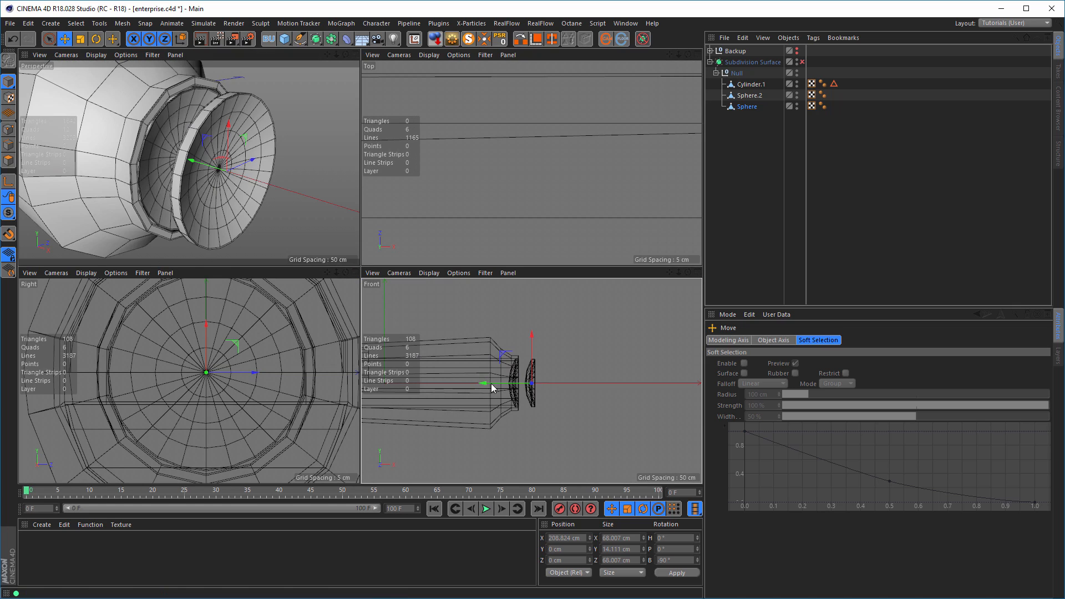
{"action": "middle_click", "coordinate": [491, 384]}
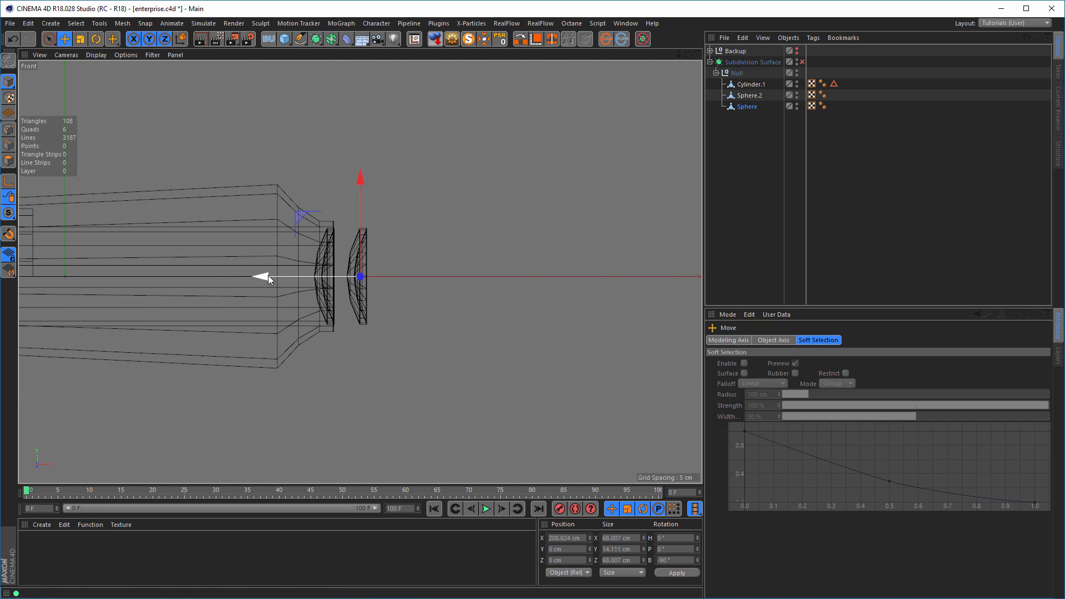
{"action": "left_click_drag", "start_coordinate": [268, 275], "coordinate": [265, 275]}
{"action": "middle_click", "coordinate": [320, 318]}
{"action": "middle_click", "coordinate": [277, 209]}
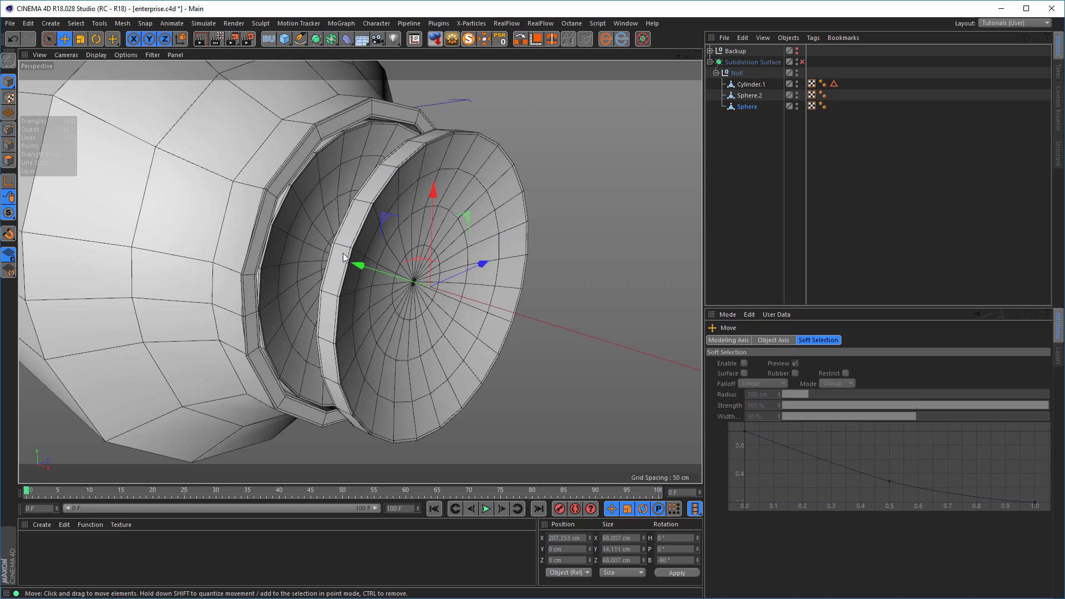
Select the front rim edge loop and two inner edge loops on the duplicated dish, and convert them to a polygon selection
{"action": "scroll", "coordinate": [360, 252], "scroll_direction": "up", "scroll_amount": 5}
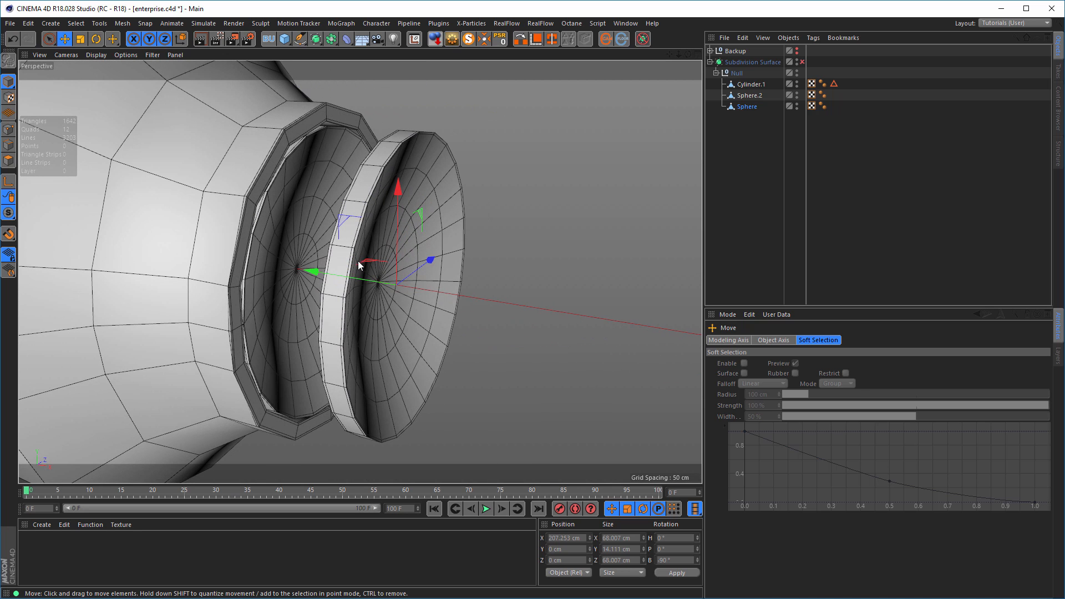
{"action": "left_click", "coordinate": [9, 130]}
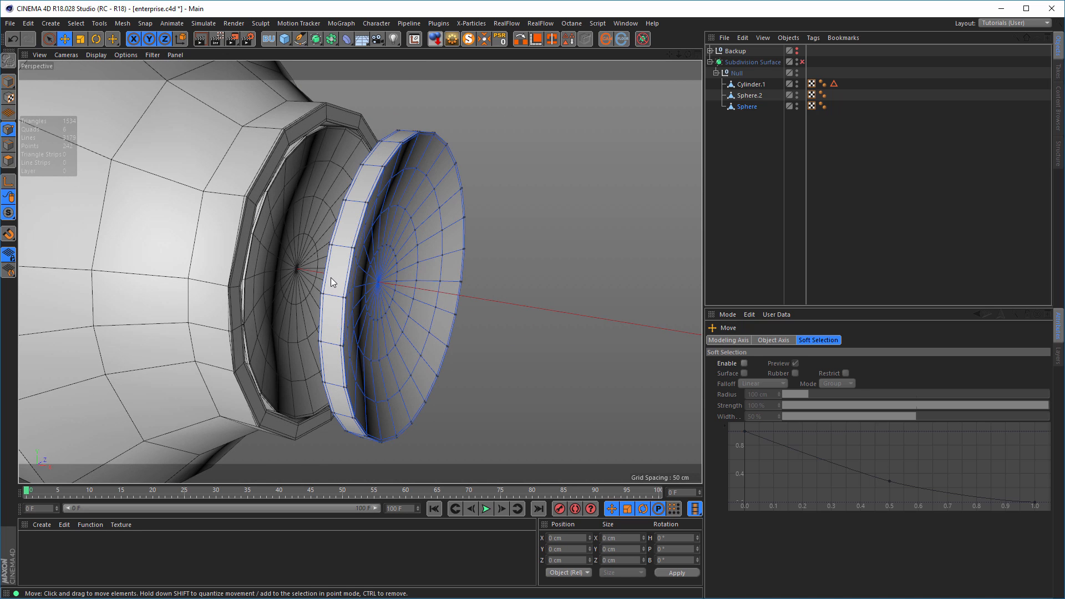
{"action": "left_click", "coordinate": [8, 144]}
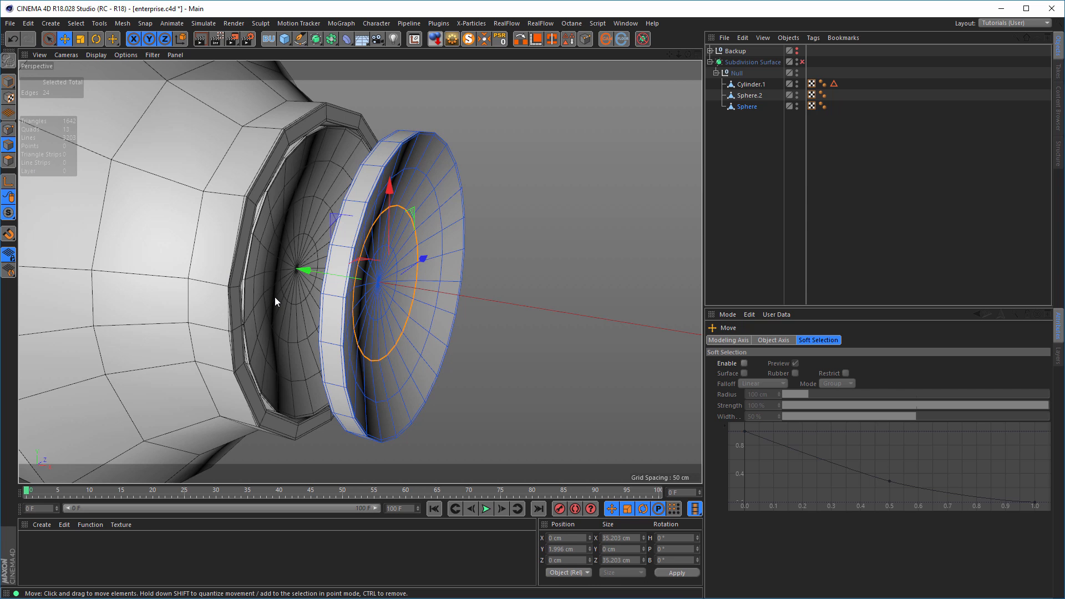
{"action": "key", "text": "u"}
{"action": "key", "text": "l"}
{"action": "right_click_drag", "start_coordinate": [365, 191], "coordinate": [413, 187], "text": "alt"}
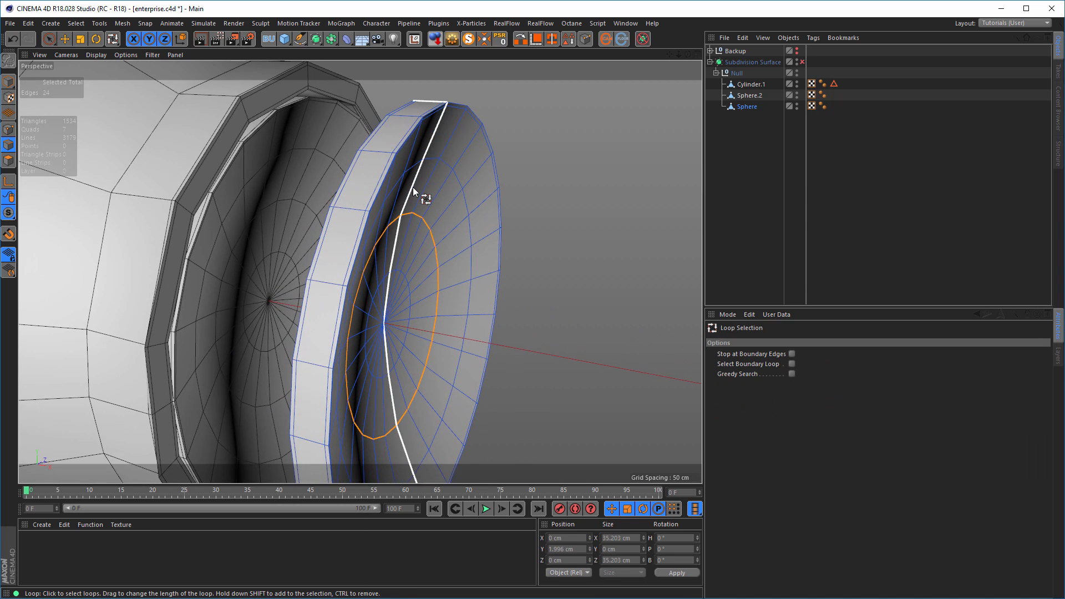
{"action": "mouse_move", "coordinate": [413, 188]}
{"action": "left_mouse_down", "text": "alt"}
{"action": "mouse_move", "coordinate": [430, 208]}
{"action": "mouse_move", "coordinate": [418, 202]}
{"action": "left_mouse_up", "text": "alt"}
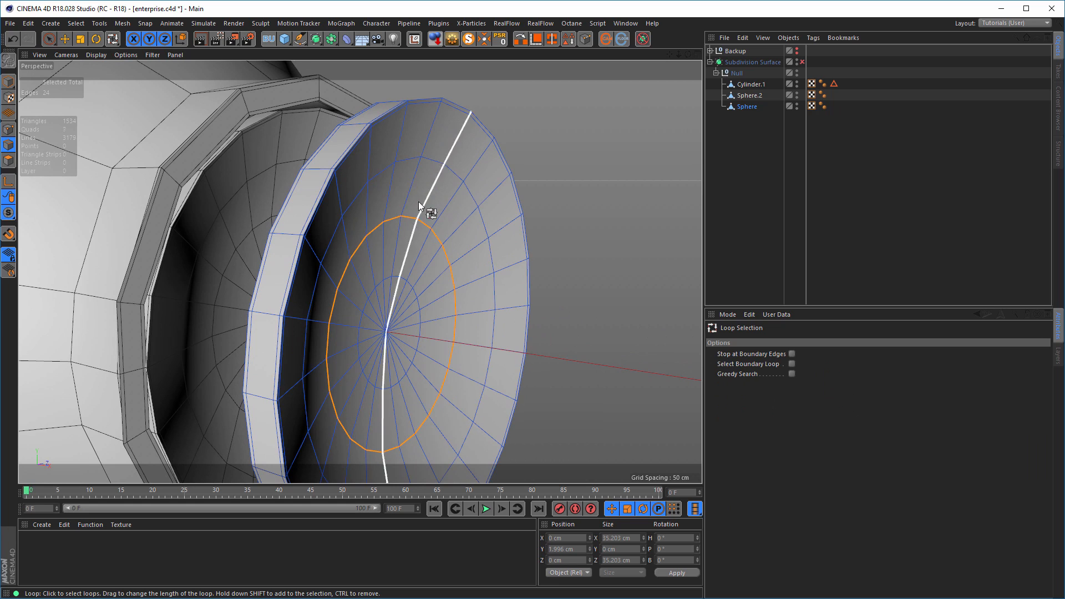
{"action": "left_click", "coordinate": [352, 155]}
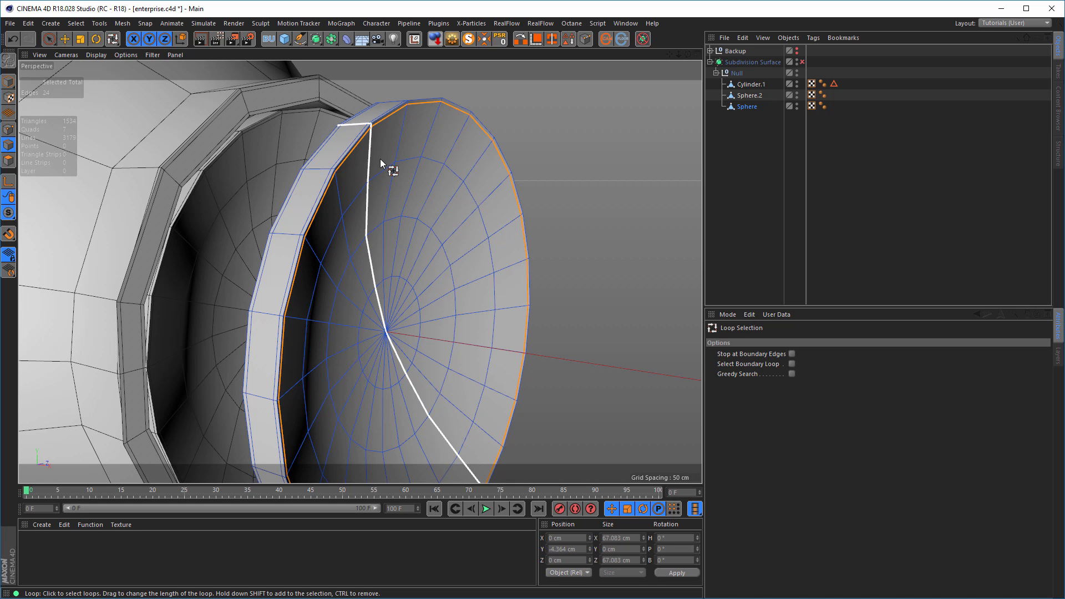
{"action": "left_click", "coordinate": [385, 190], "text": "shift"}
{"action": "left_click", "coordinate": [391, 226], "text": "shift"}
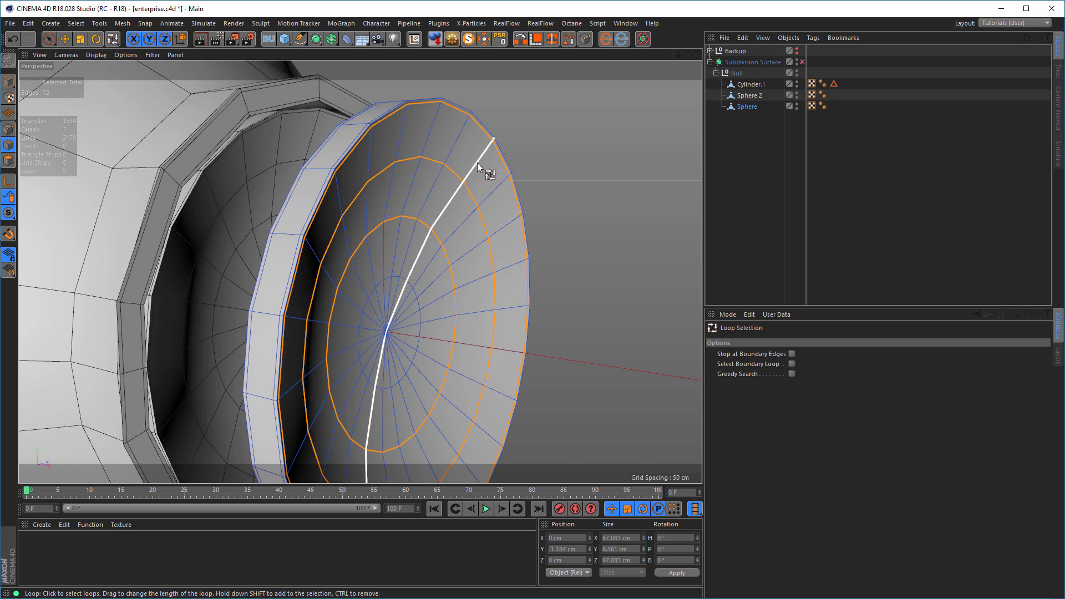
{"action": "left_click_drag", "start_coordinate": [494, 143], "coordinate": [427, 118], "text": "alt"}
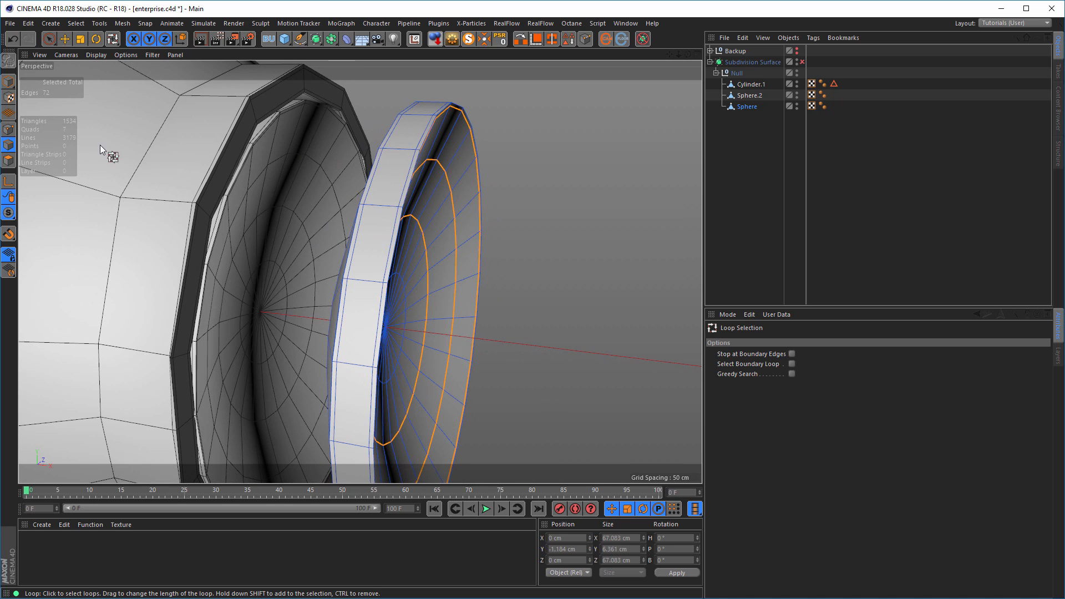
{"action": "left_click", "coordinate": [9, 161], "text": "ctrl"}
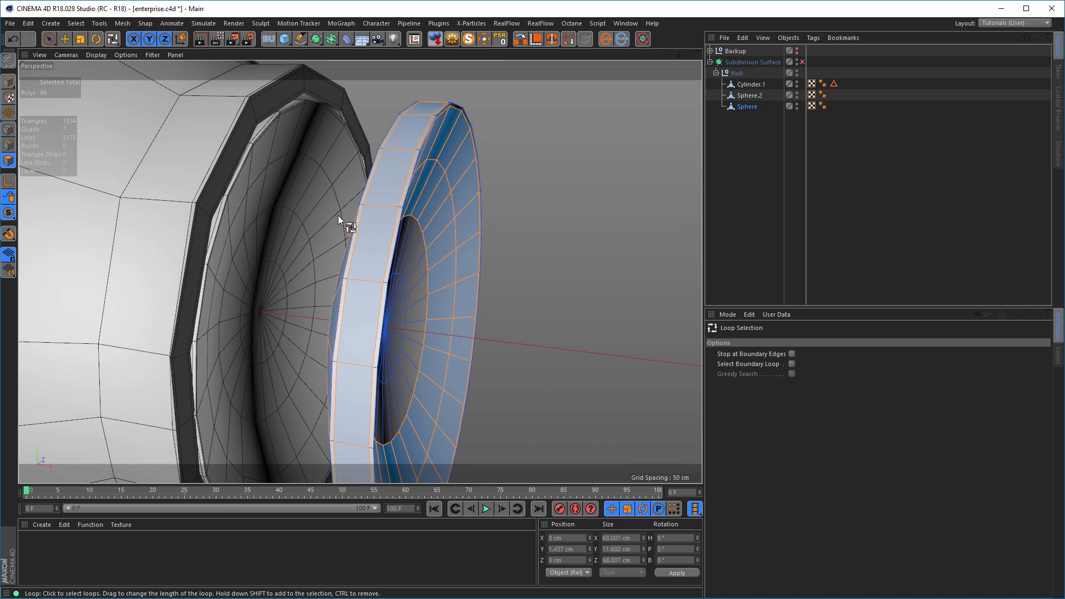
Loop-select the narrow ring of polygons along the front rim of the duplicated dish
{"action": "left_click", "coordinate": [401, 208]}
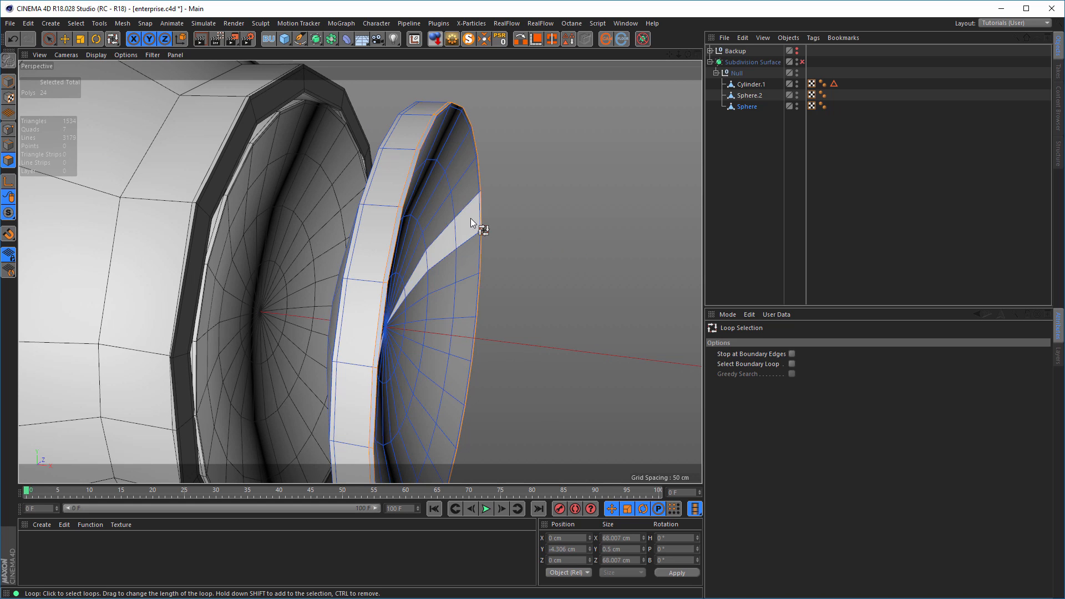
{"action": "left_click_drag", "start_coordinate": [434, 139], "coordinate": [434, 184], "text": "alt"}
{"action": "mouse_move", "coordinate": [434, 184]}
{"action": "right_mouse_down", "text": "alt"}
{"action": "mouse_move", "coordinate": [303, 262]}
{"action": "mouse_move", "coordinate": [210, 278]}
{"action": "right_mouse_up", "text": "alt"}
{"action": "left_click_drag", "start_coordinate": [397, 260], "coordinate": [538, 261], "text": "alt"}
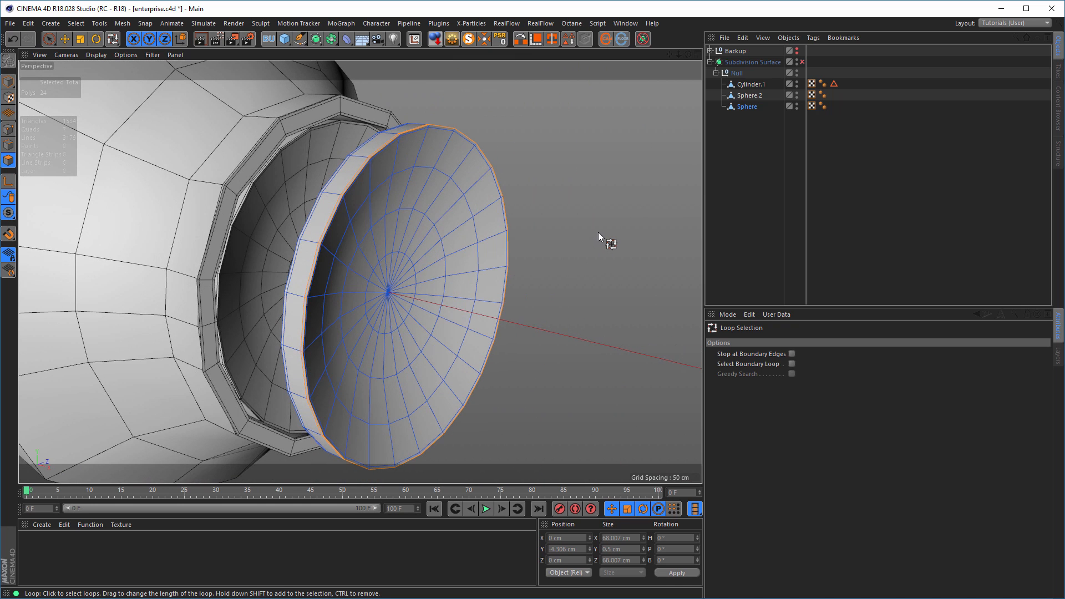
Fill-select the concave face inside the rim ring and move the selected polygons back towards the hull to about 3.1 cm on Y
{"action": "key", "text": "u"}
{"action": "key", "text": "f"}
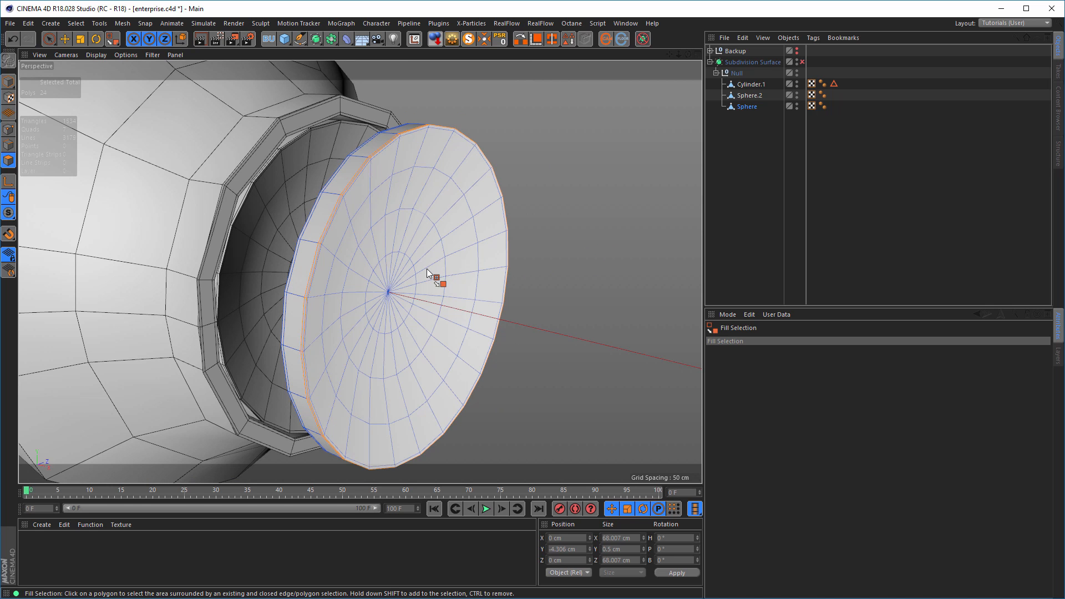
{"action": "left_click", "coordinate": [442, 311]}
{"action": "left_click_drag", "start_coordinate": [442, 311], "coordinate": [408, 307], "text": "alt"}
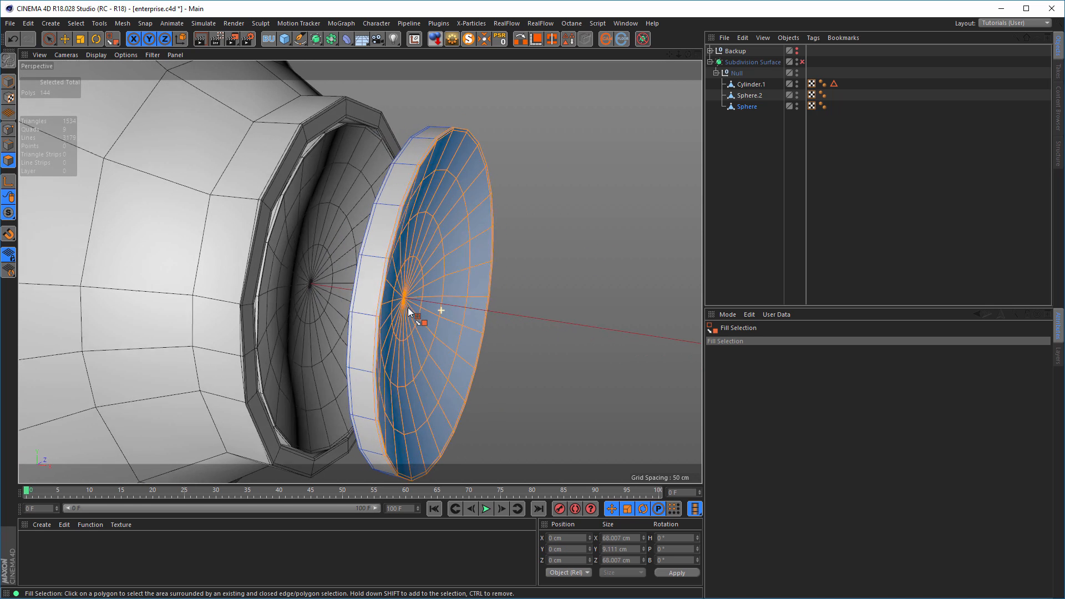
{"action": "key", "text": "e"}
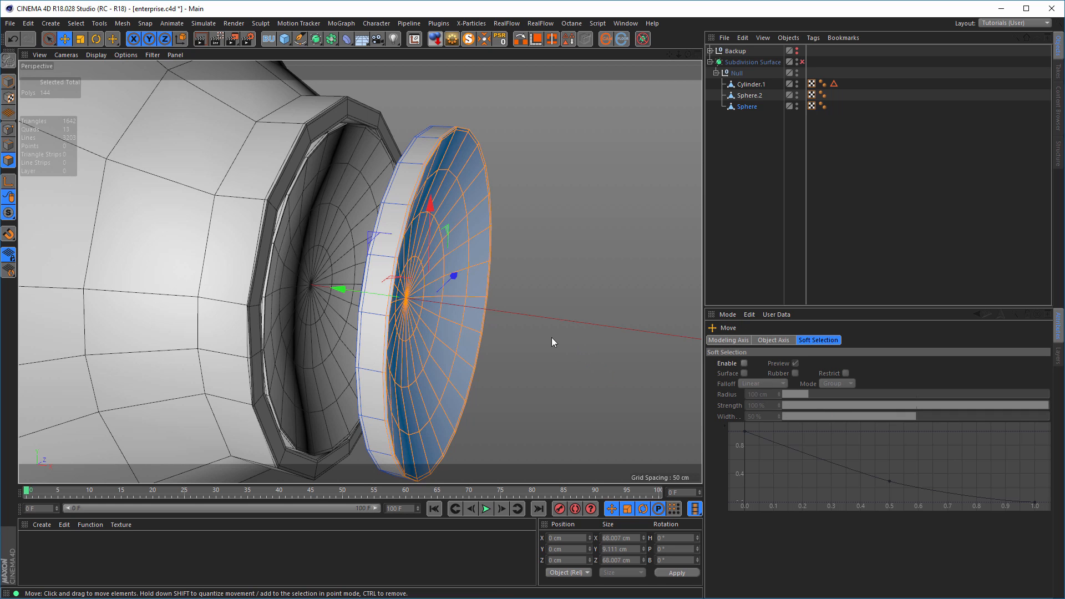
{"action": "left_click_drag", "start_coordinate": [337, 291], "coordinate": [323, 291]}
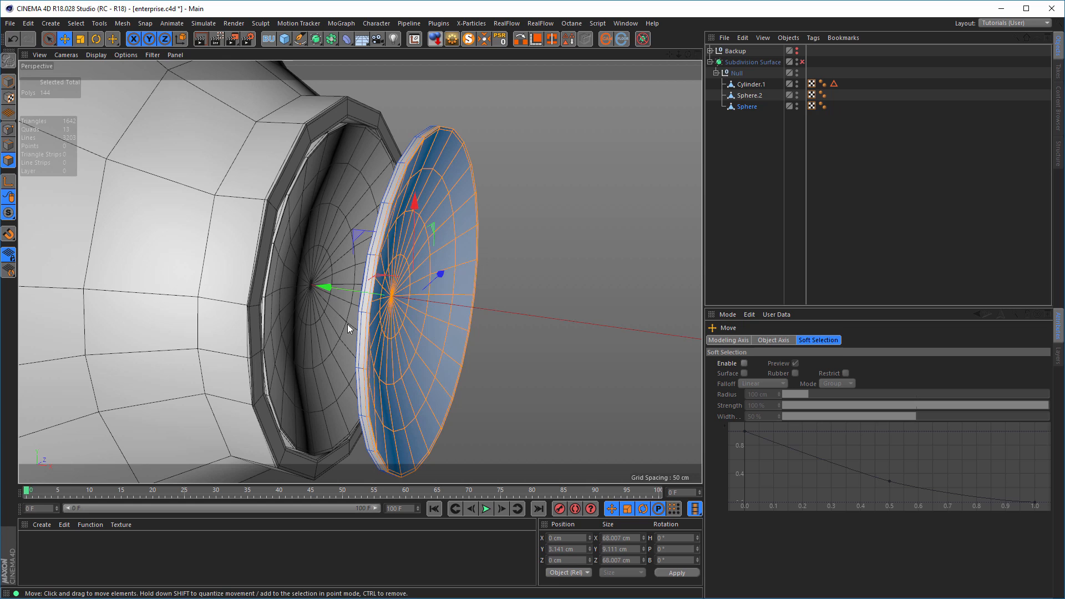
Select all polygons of the duplicated dish Sphere and reverse their normals
{"action": "left_click", "coordinate": [9, 83]}
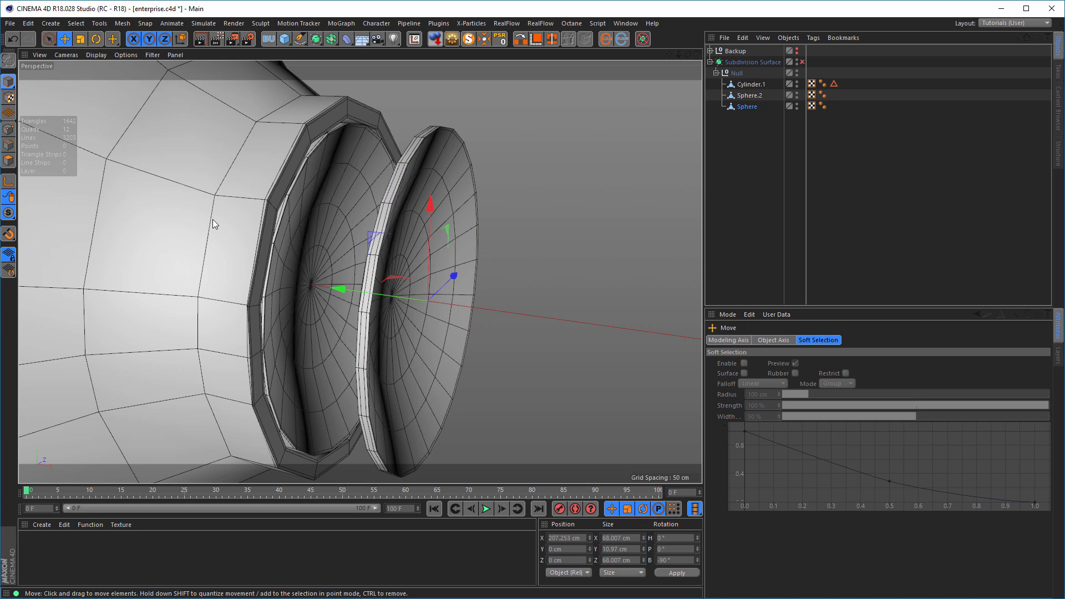
{"action": "left_click", "coordinate": [750, 106]}
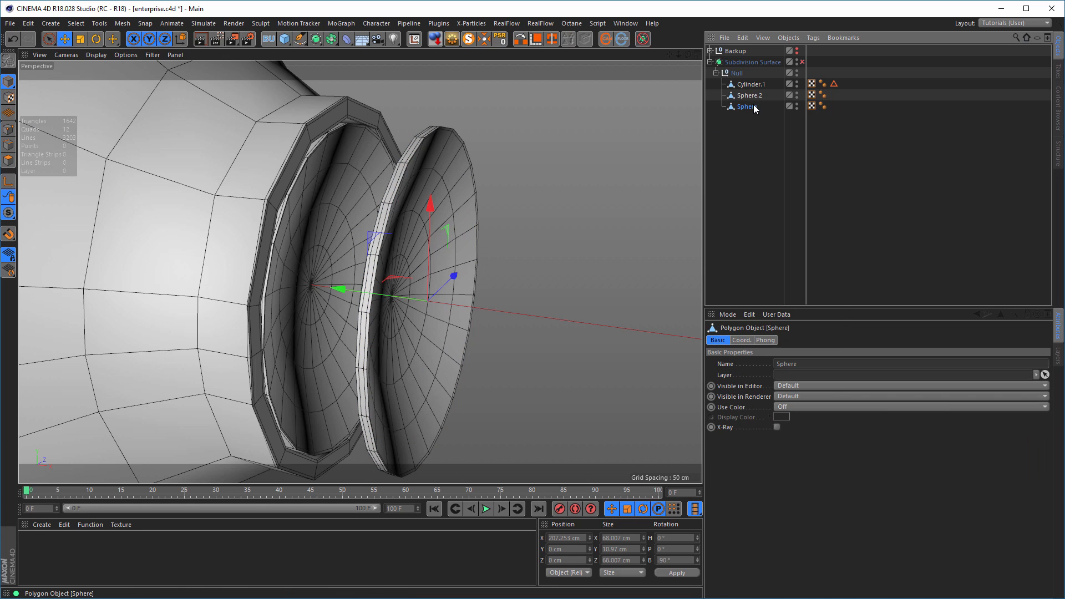
{"action": "left_click", "coordinate": [9, 160]}
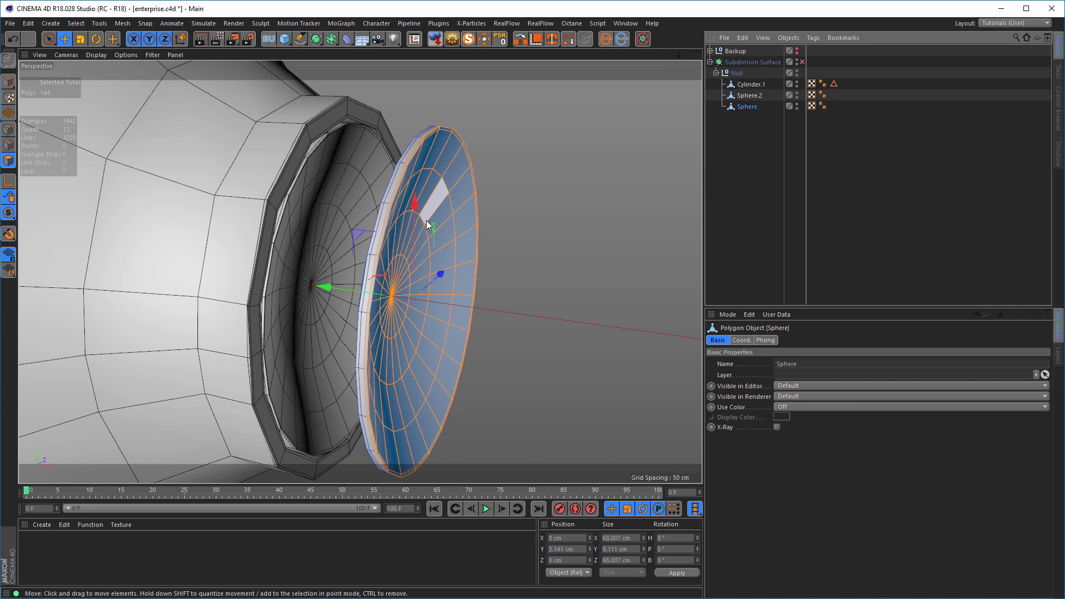
{"action": "key", "text": "ctrl+a"}
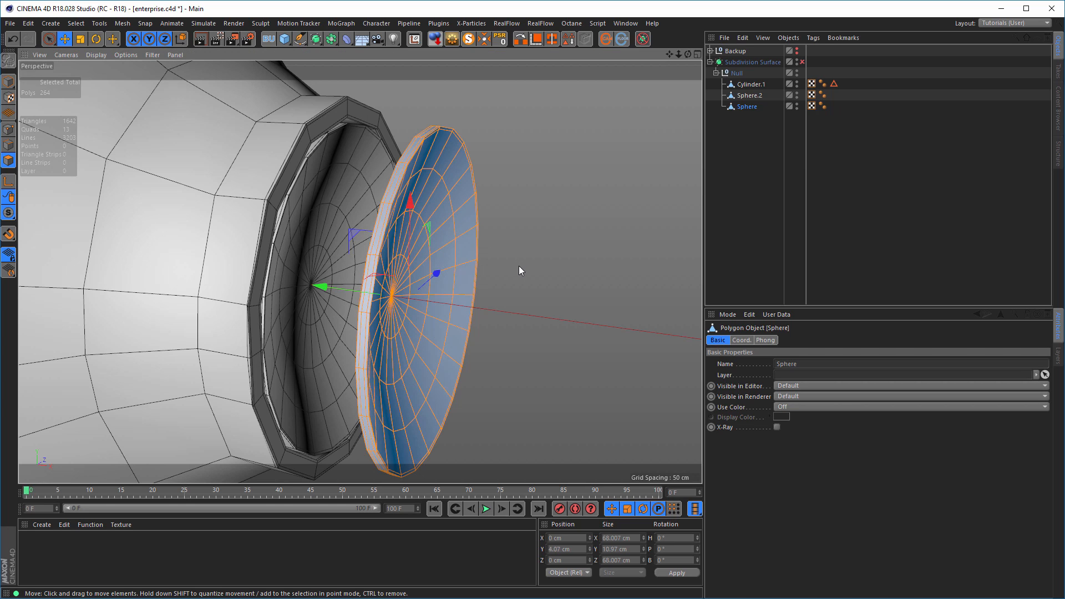
{"action": "right_click", "coordinate": [570, 234]}
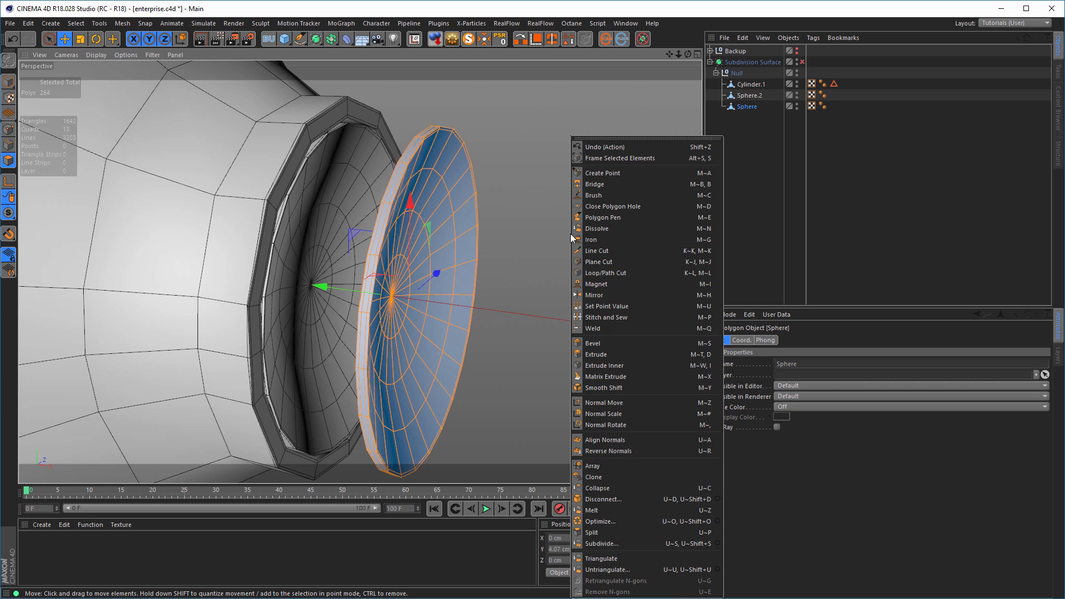
{"action": "left_click", "coordinate": [620, 450]}
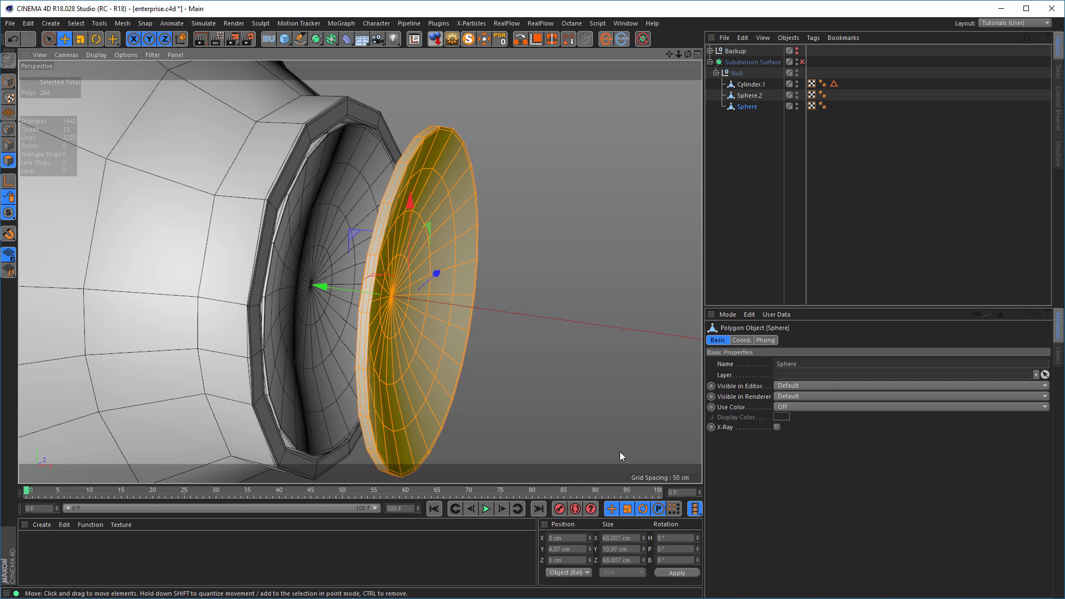
Select all polygons of the original dish Sphere.2, reverse their normals and clear the selection
{"action": "left_click", "coordinate": [749, 96]}
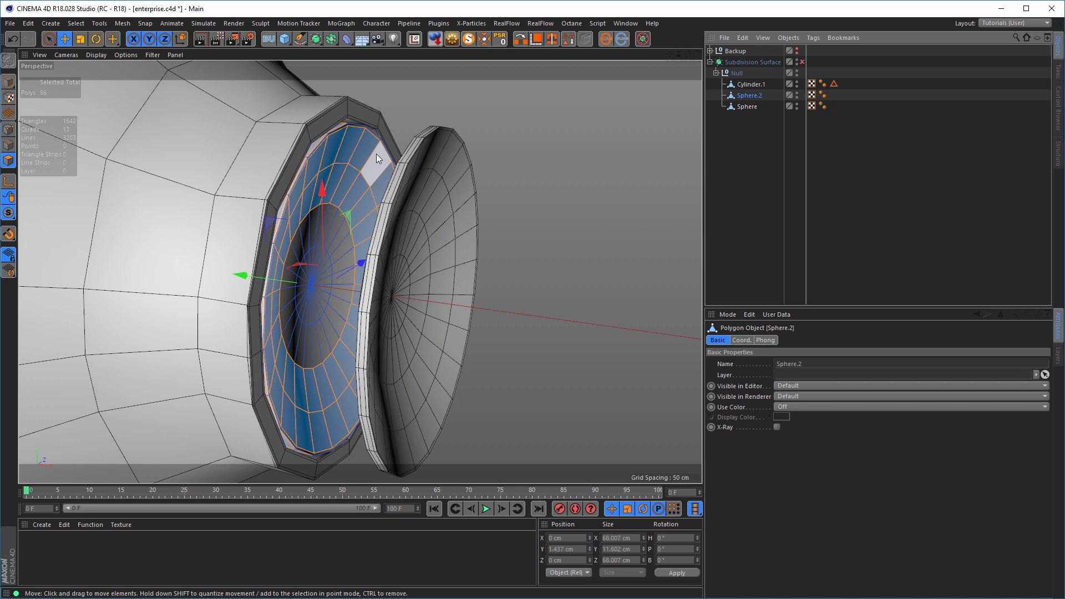
{"action": "left_click", "coordinate": [346, 160]}
{"action": "key", "text": "ctrl+a"}
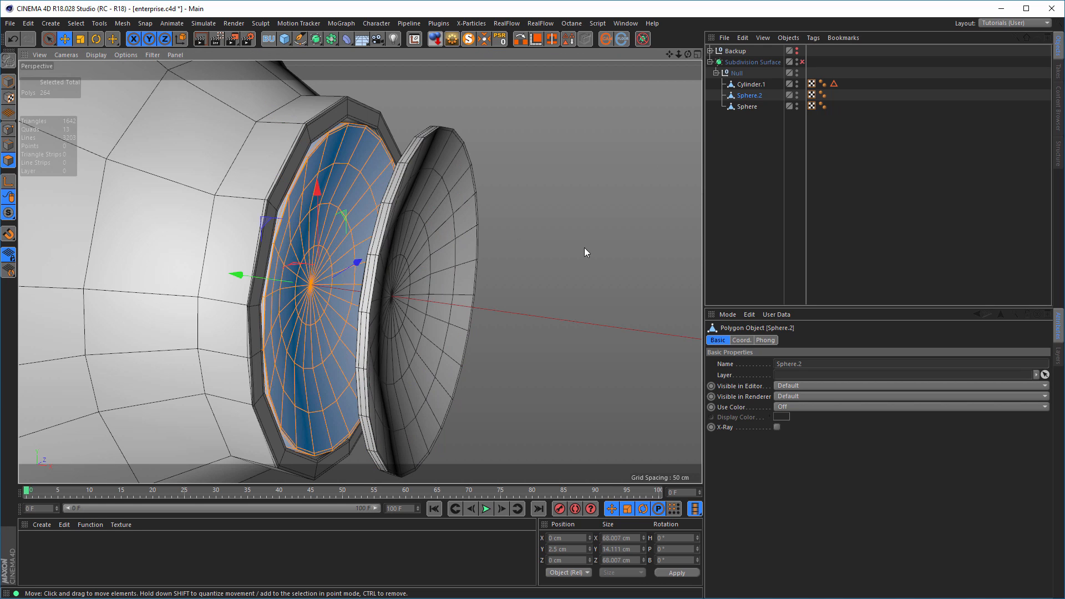
{"action": "right_click", "coordinate": [616, 248]}
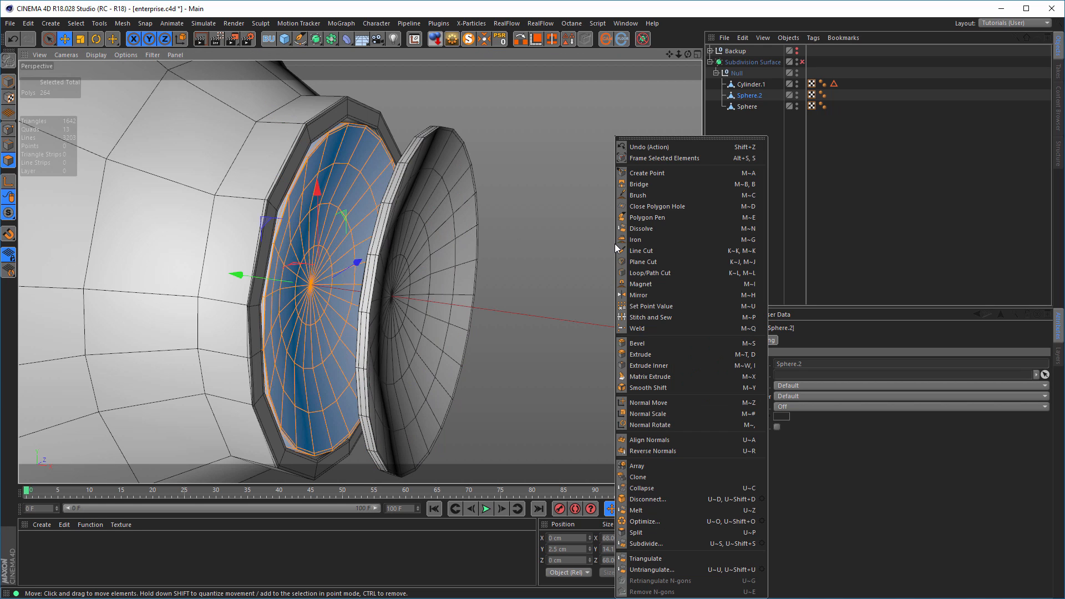
{"action": "left_click", "coordinate": [663, 450]}
{"action": "left_click_drag", "start_coordinate": [477, 298], "coordinate": [557, 311], "text": "alt"}
{"action": "left_click", "coordinate": [575, 308]}
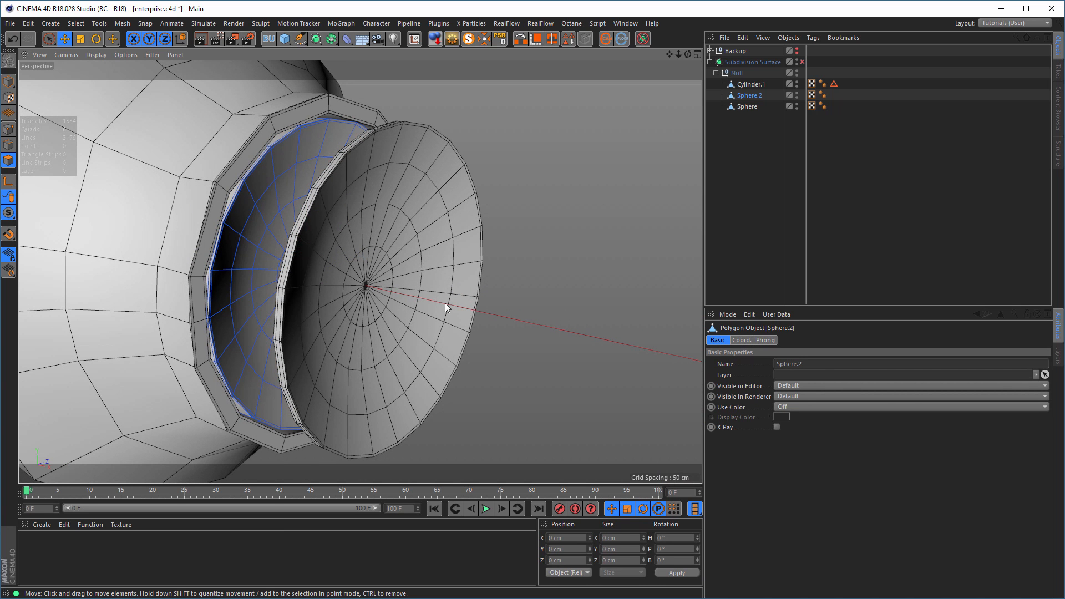
Hide the duplicated dish Sphere and the hull Cylinder.1 in the editor, leaving only Sphere.2 shown
{"action": "left_click_drag", "start_coordinate": [469, 194], "coordinate": [448, 267], "text": "alt"}
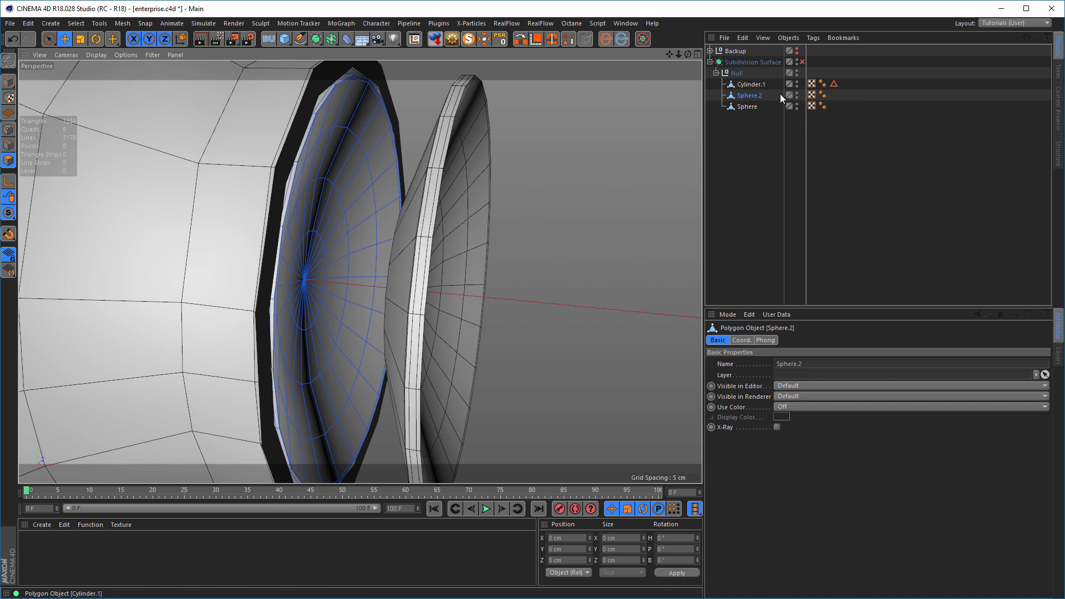
{"action": "left_click", "coordinate": [797, 107]}
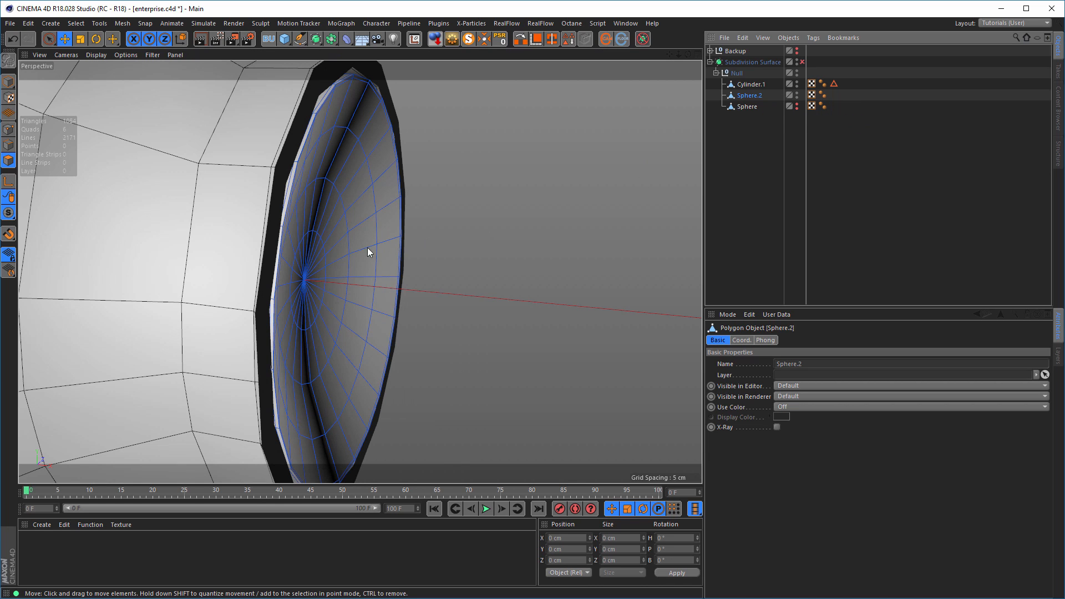
{"action": "scroll", "coordinate": [363, 254], "scroll_direction": "up", "scroll_amount": 3}
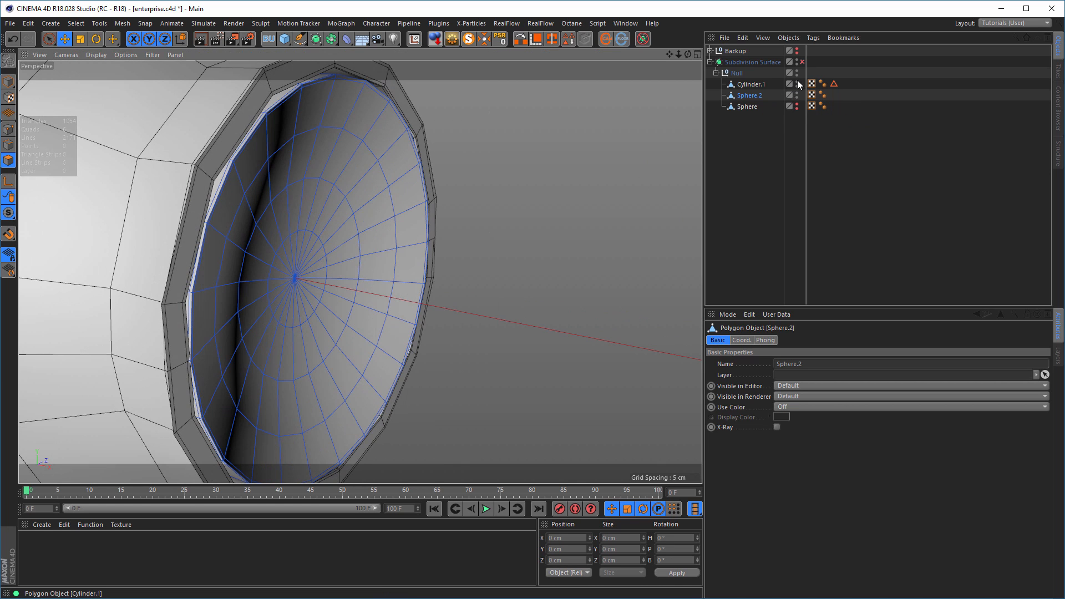
{"action": "left_click", "coordinate": [797, 84]}
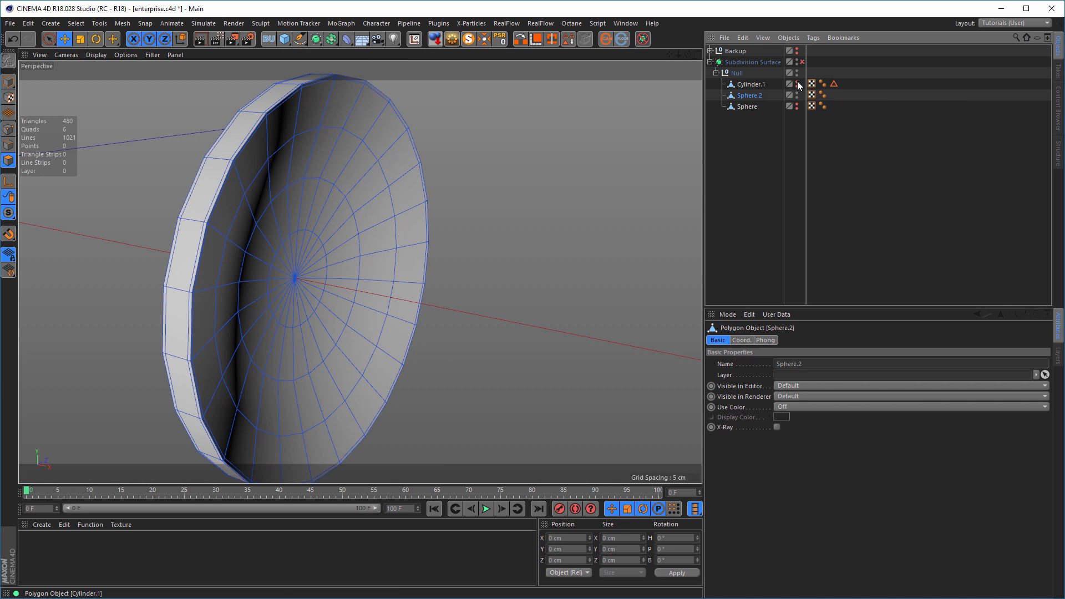
{"action": "scroll", "coordinate": [325, 278], "scroll_direction": "up", "scroll_amount": 1}
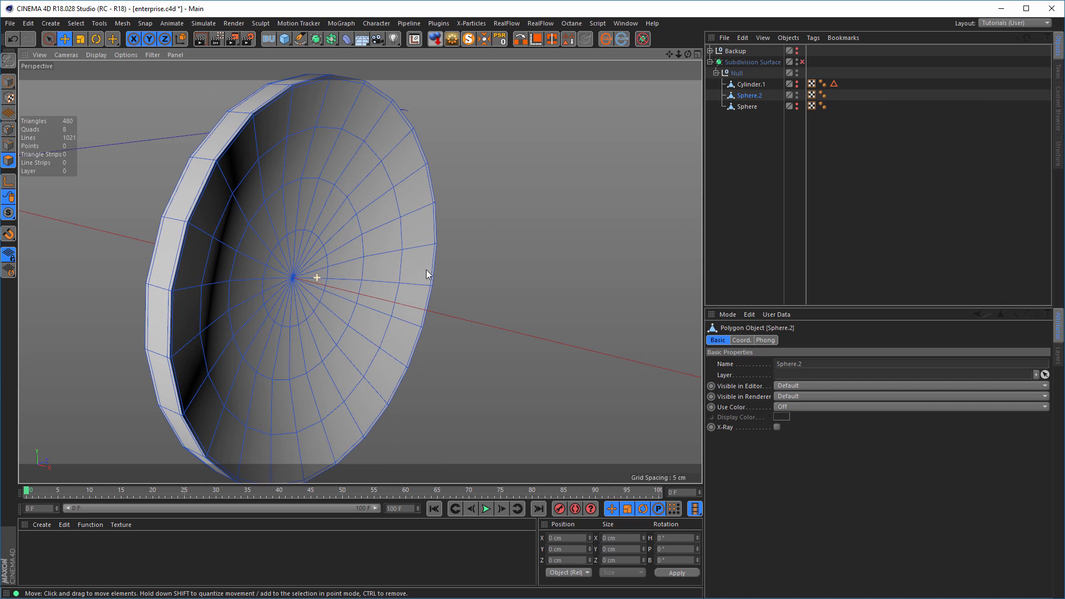
Rename the hull object Cylinder.1 as Body
{"action": "double_click", "coordinate": [771, 85]}
{"action": "type", "text": "Body"}
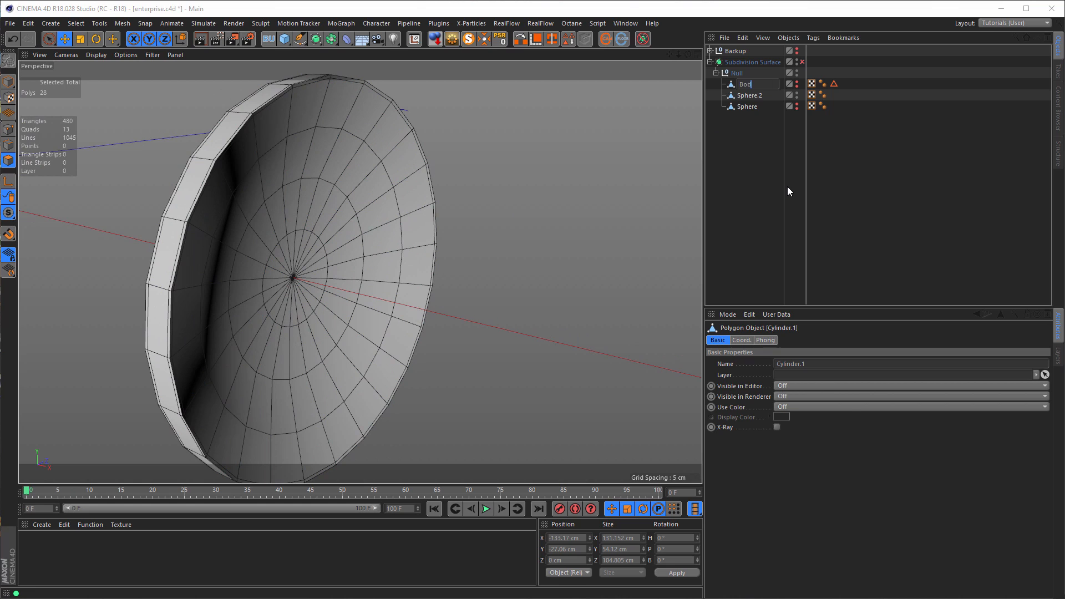
{"action": "key", "text": "Return"}
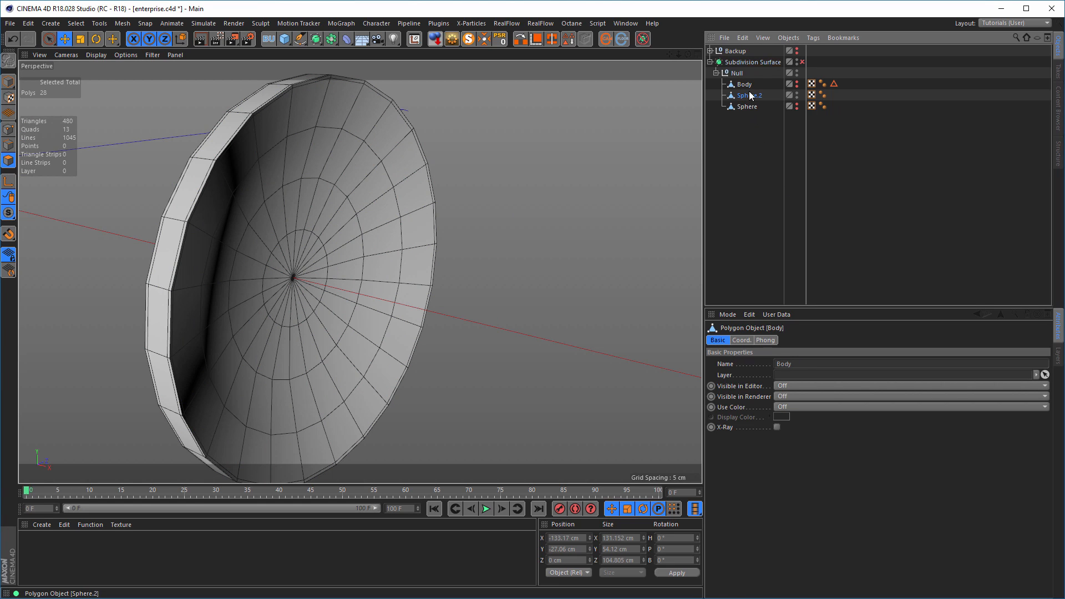
Rename the dish Sphere.2 as sat 1 and the duplicated dish Sphere as sat 2
{"action": "double_click", "coordinate": [749, 95]}
{"action": "type", "text": "sat"}
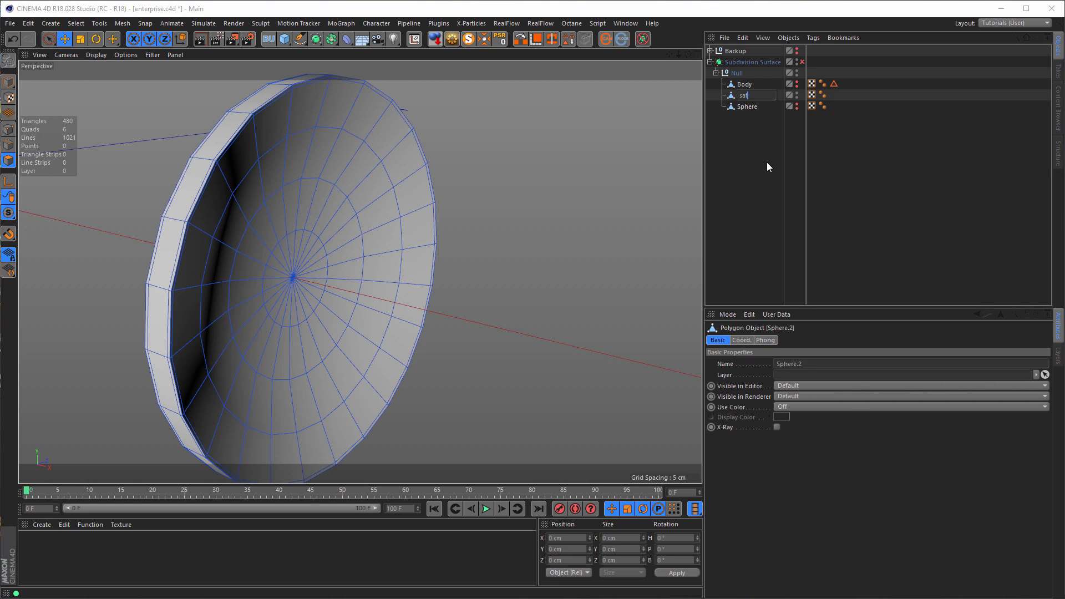
{"action": "type", "text": " 1"}
{"action": "key", "text": "Return"}
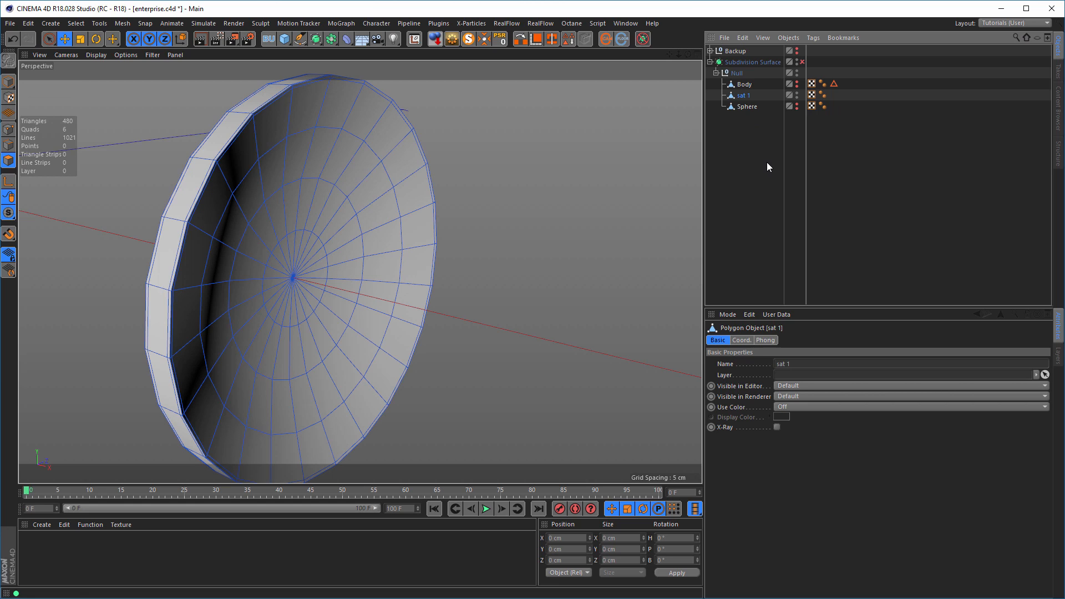
{"action": "double_click", "coordinate": [747, 106]}
{"action": "type", "text": "sat 2"}
{"action": "key", "text": "Return"}
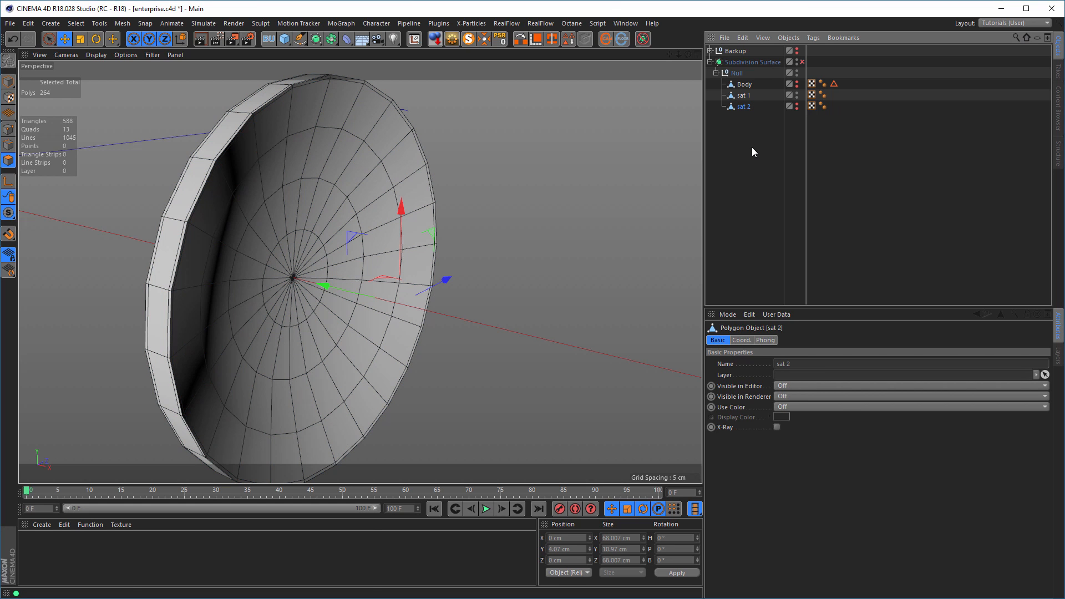
Select the centre point of the concave face on dish sat 1 and bevel it with a 3 cm fixed-distance offset
{"action": "left_click", "coordinate": [743, 95]}
{"action": "left_click_drag", "start_coordinate": [352, 238], "coordinate": [68, 198], "text": "alt"}
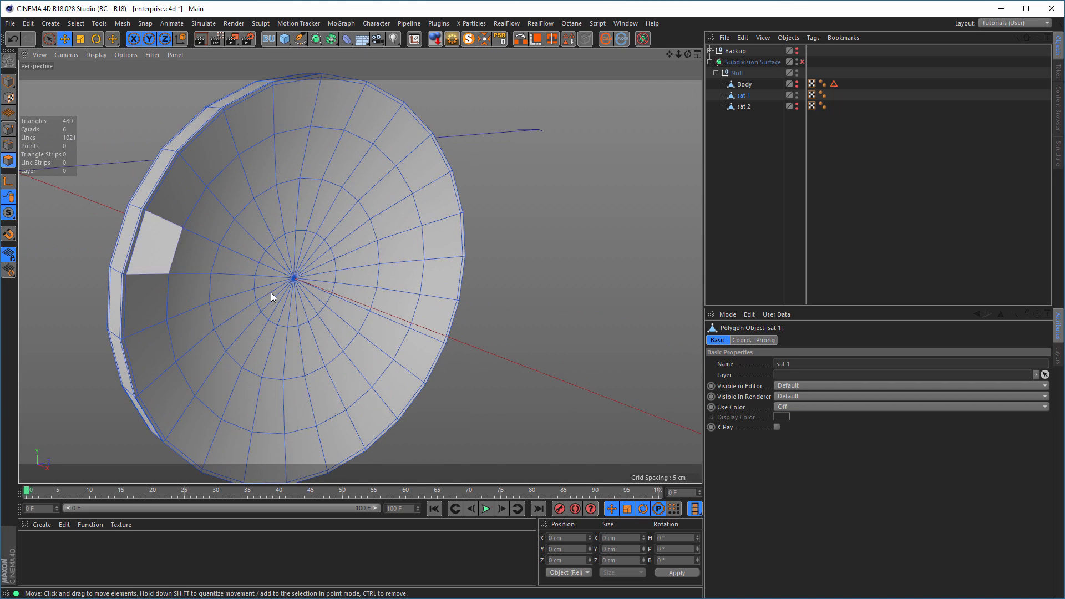
{"action": "left_click_drag", "start_coordinate": [270, 292], "coordinate": [309, 303], "text": "alt"}
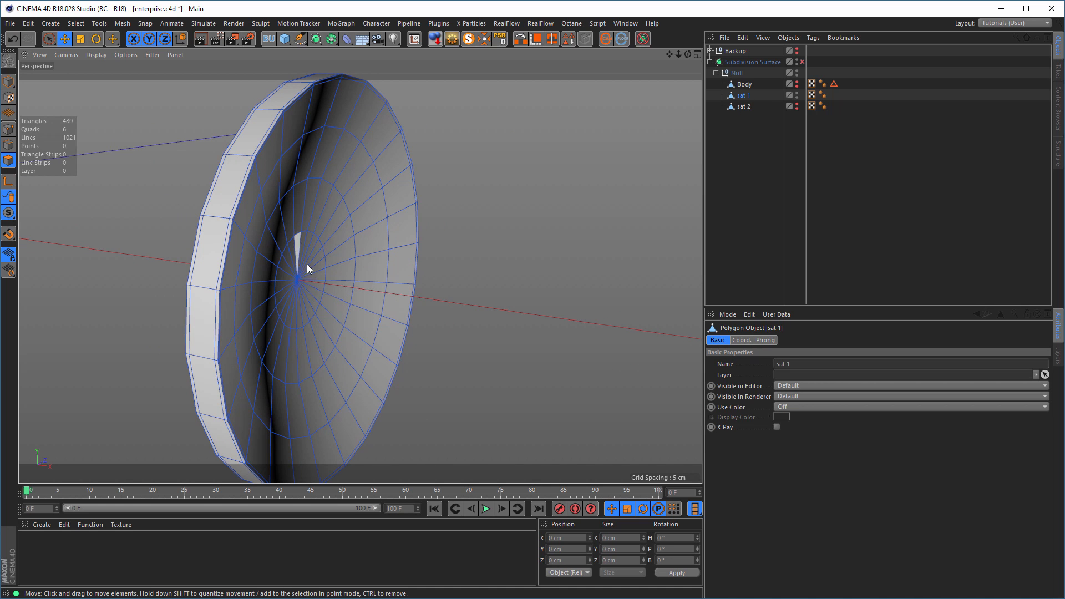
{"action": "left_click_drag", "start_coordinate": [307, 264], "coordinate": [382, 283], "text": "alt"}
{"action": "left_click", "coordinate": [8, 129]}
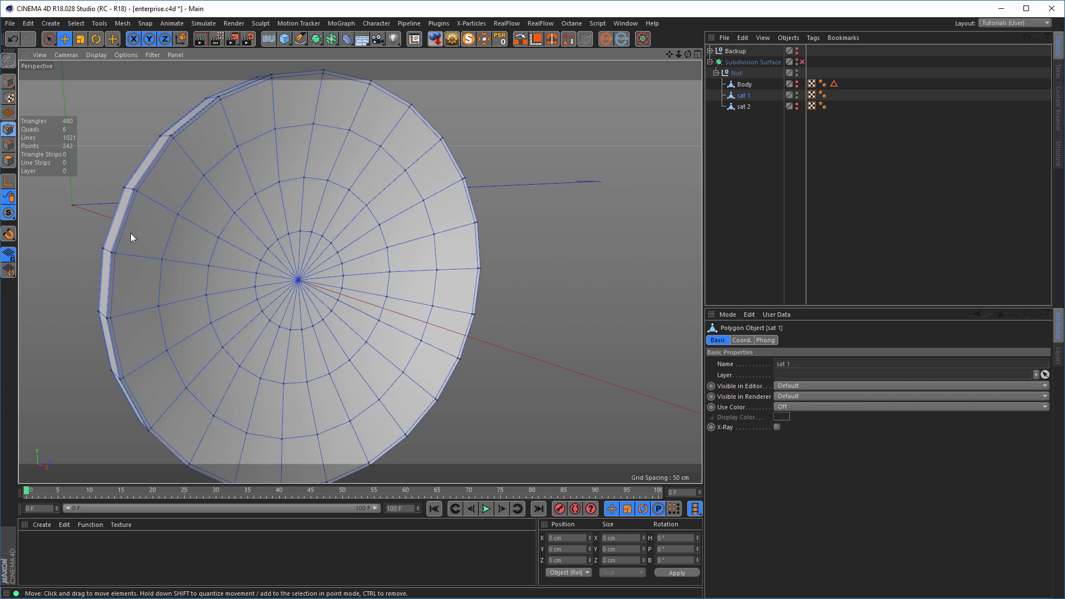
{"action": "key", "text": "9"}
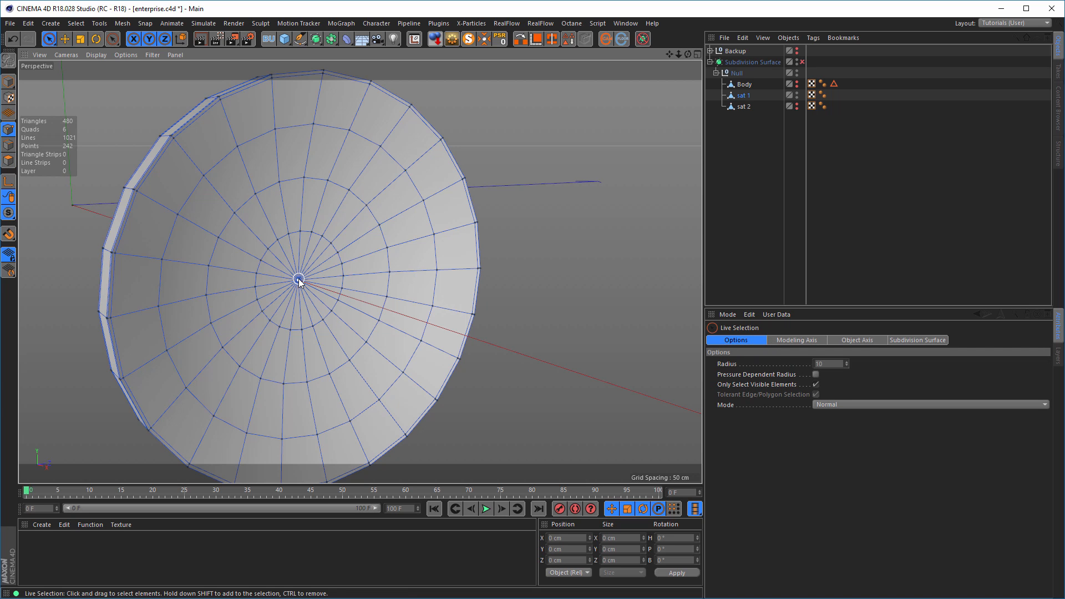
{"action": "left_click", "coordinate": [298, 280]}
{"action": "scroll", "coordinate": [314, 289], "scroll_direction": "up", "scroll_amount": 3}
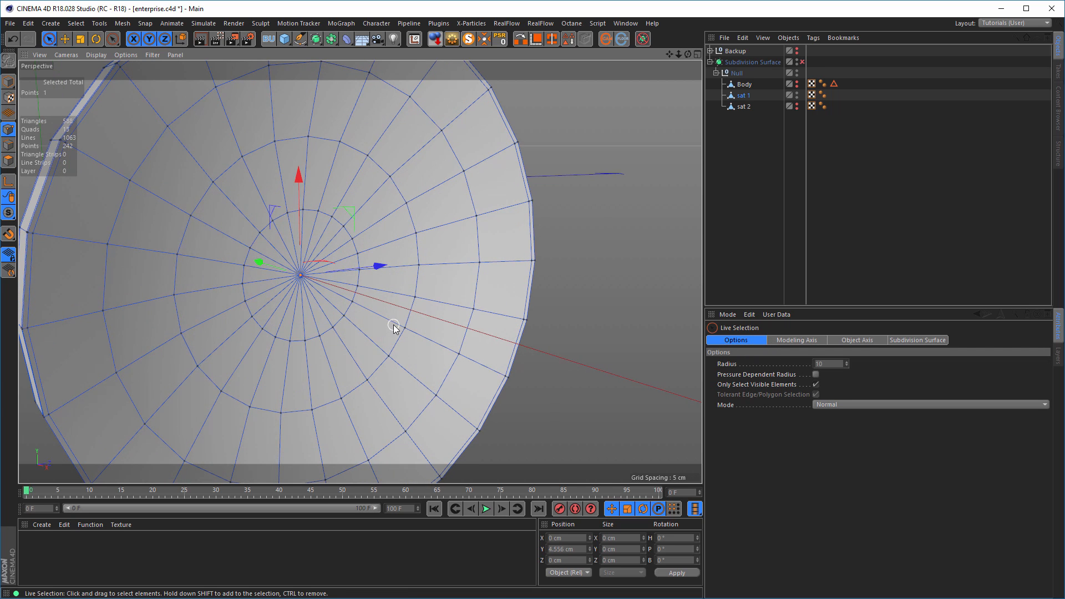
{"action": "key", "text": "m"}
{"action": "key", "text": "s"}
{"action": "mouse_move", "coordinate": [542, 361]}
{"action": "left_mouse_down"}
{"action": "mouse_move", "coordinate": [566, 362]}
{"action": "mouse_move", "coordinate": [542, 357]}
{"action": "left_mouse_up"}
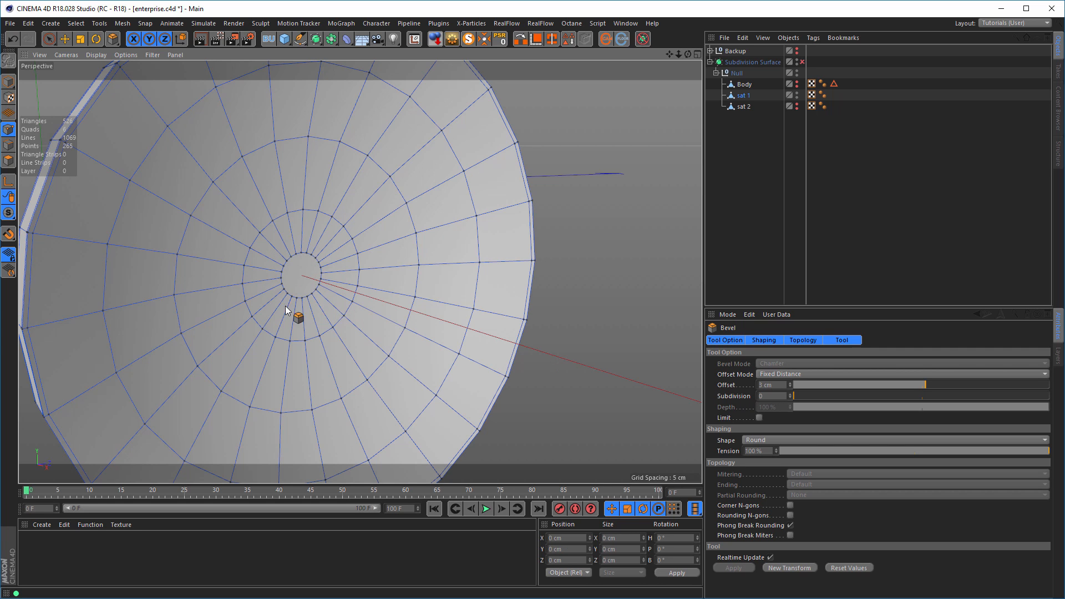
{"action": "mouse_move", "coordinate": [294, 311]}
{"action": "left_mouse_down", "text": "alt"}
{"action": "mouse_move", "coordinate": [221, 308]}
{"action": "mouse_move", "coordinate": [293, 315]}
{"action": "left_mouse_up", "text": "alt"}
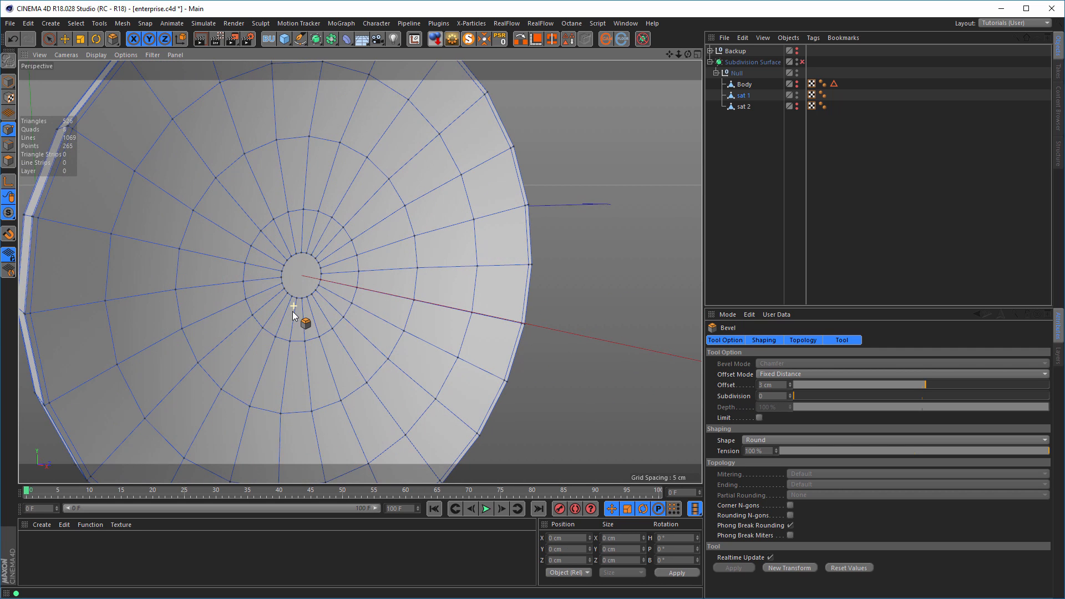
Show dish sat 2 and hide dish sat 1 in the editor, with the view on the convex back of sat 2
{"action": "scroll", "coordinate": [286, 312], "scroll_direction": "down", "scroll_amount": 5}
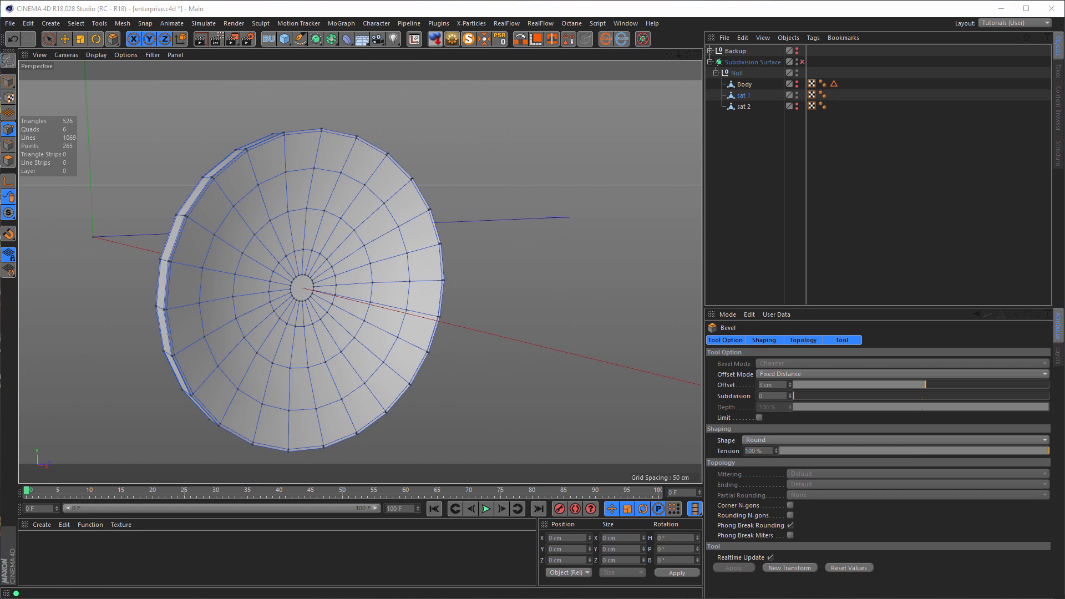
{"action": "mouse_move", "coordinate": [315, 284]}
{"action": "left_mouse_down", "text": "alt"}
{"action": "mouse_move", "coordinate": [273, 280]}
{"action": "mouse_move", "coordinate": [317, 279]}
{"action": "left_mouse_up", "text": "alt"}
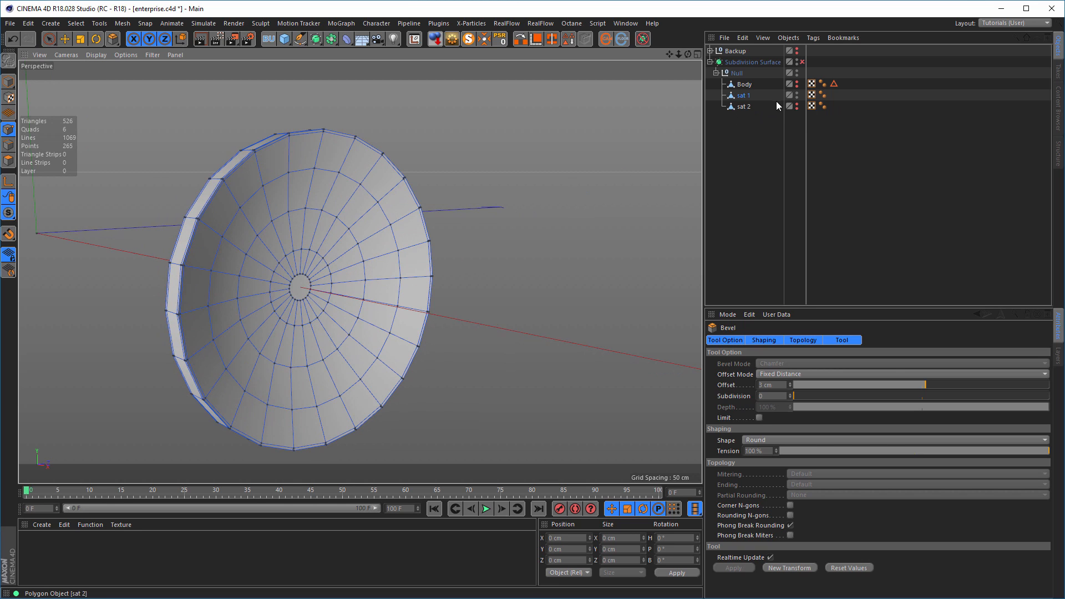
{"action": "left_click", "coordinate": [796, 104]}
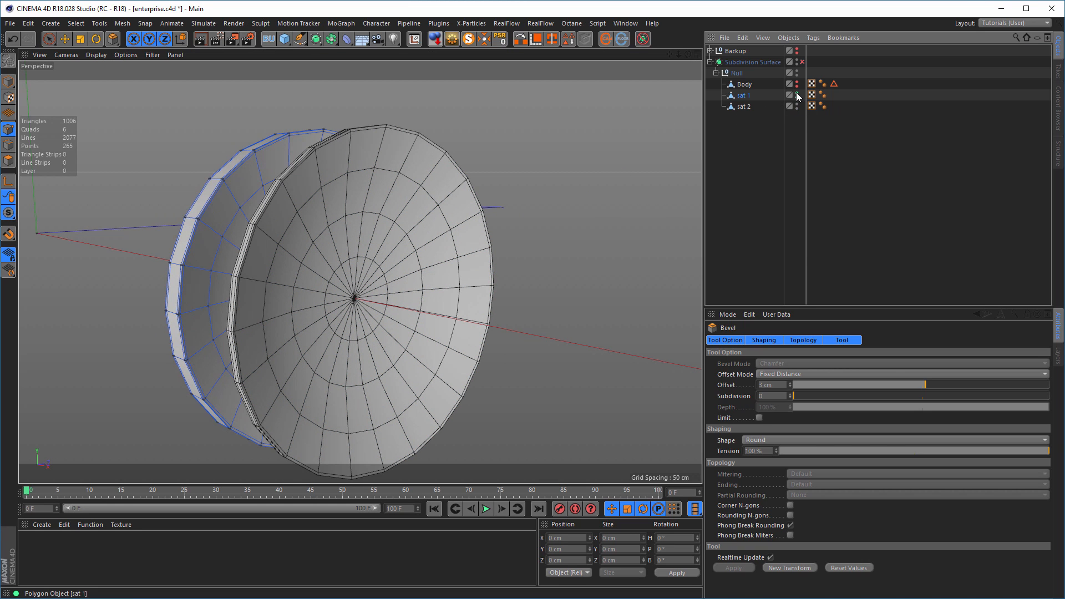
{"action": "left_click", "coordinate": [797, 96]}
{"action": "left_click_drag", "start_coordinate": [641, 162], "coordinate": [192, 277], "text": "alt"}
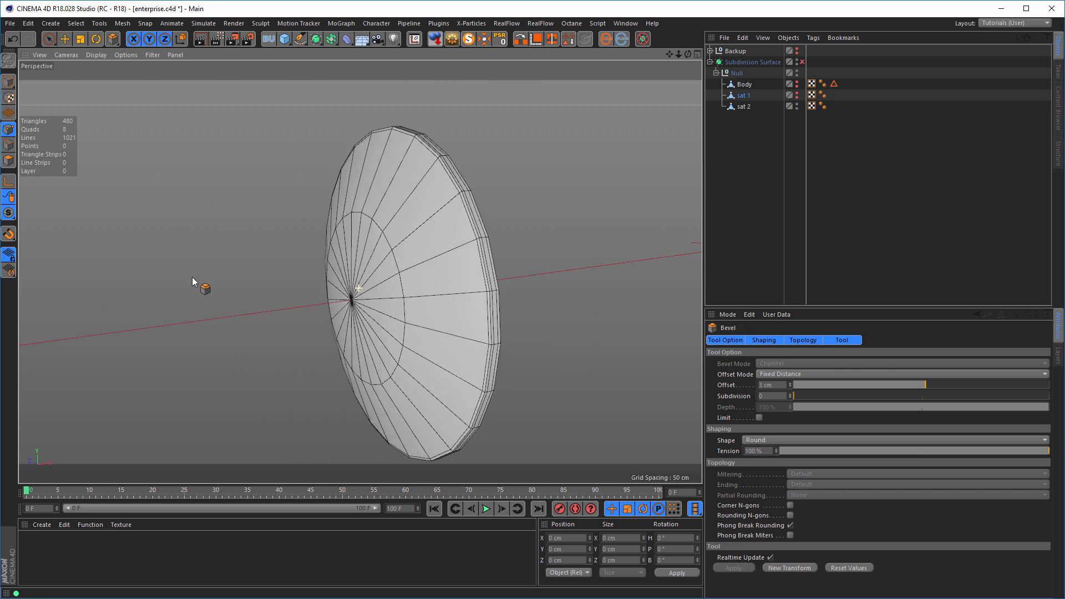
Select the centre point on the convex back of dish sat 2 and bevel it with a 3 cm fixed-distance offset
{"action": "left_click", "coordinate": [743, 107]}
{"action": "scroll", "coordinate": [385, 282], "scroll_direction": "up", "scroll_amount": 5}
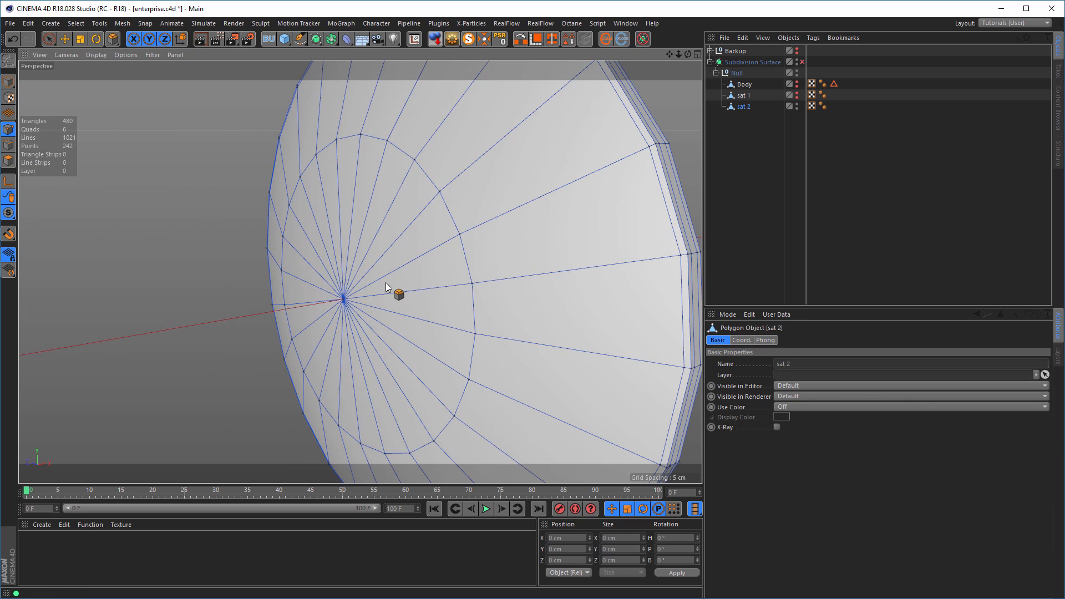
{"action": "left_click_drag", "start_coordinate": [386, 286], "coordinate": [131, 144], "text": "alt"}
{"action": "key", "text": "9"}
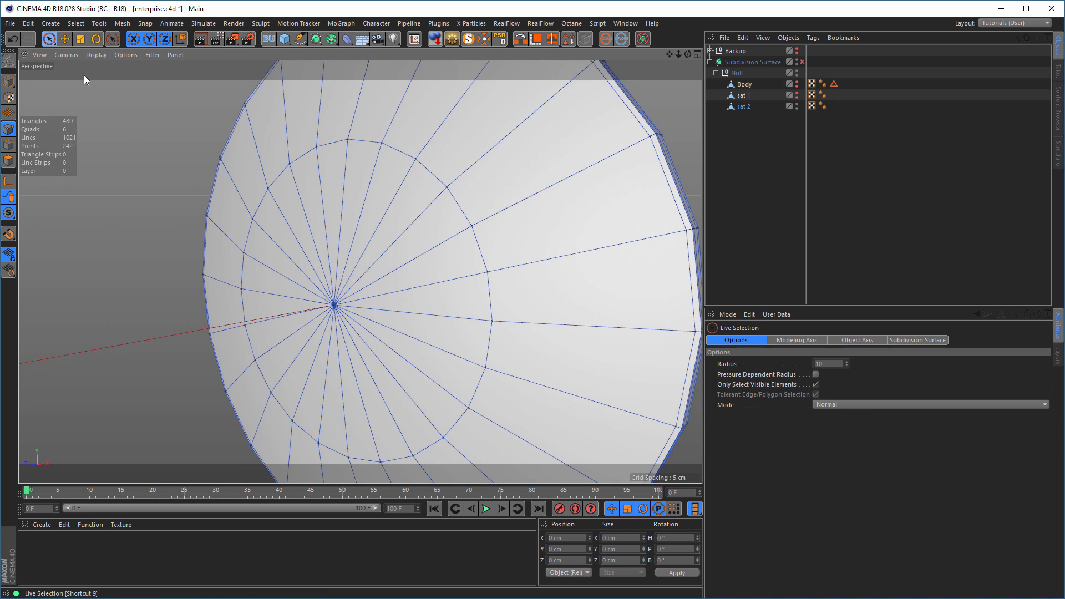
{"action": "left_click", "coordinate": [336, 307]}
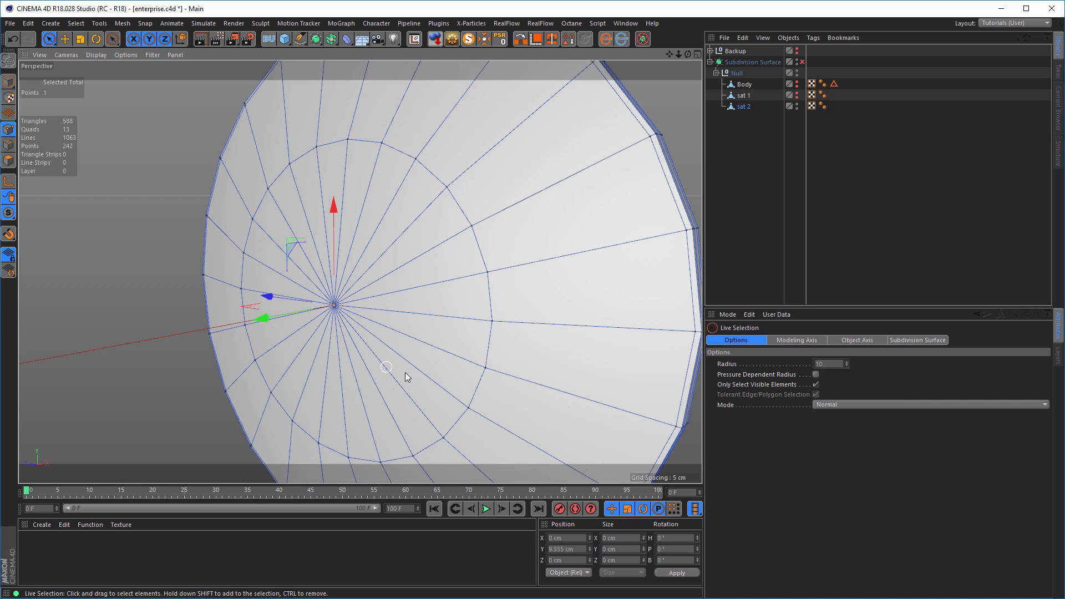
{"action": "key", "text": "m"}
{"action": "key", "text": "s"}
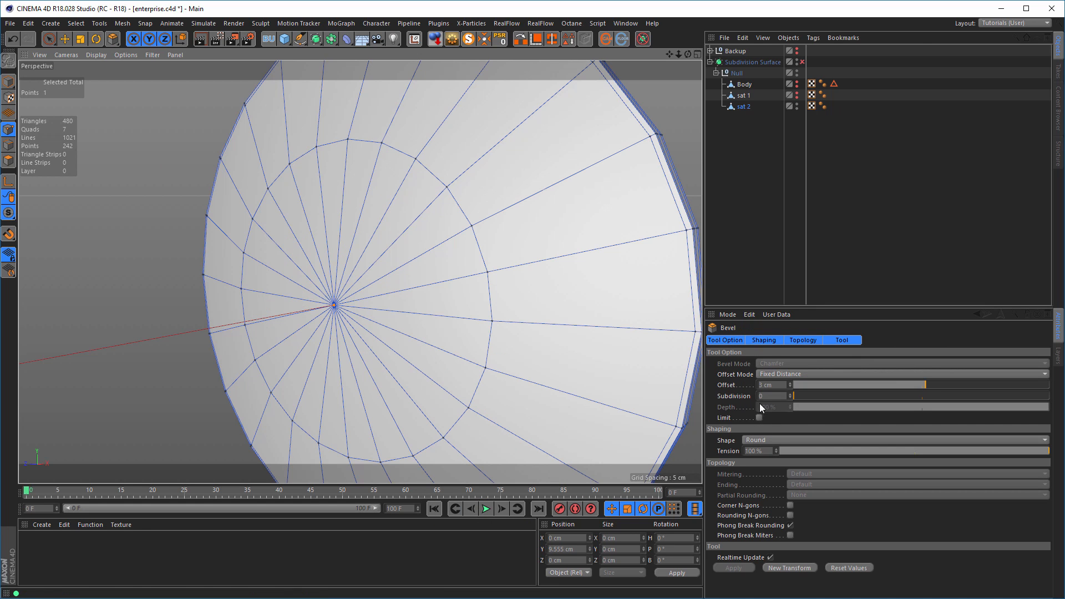
{"action": "left_click", "coordinate": [783, 386]}
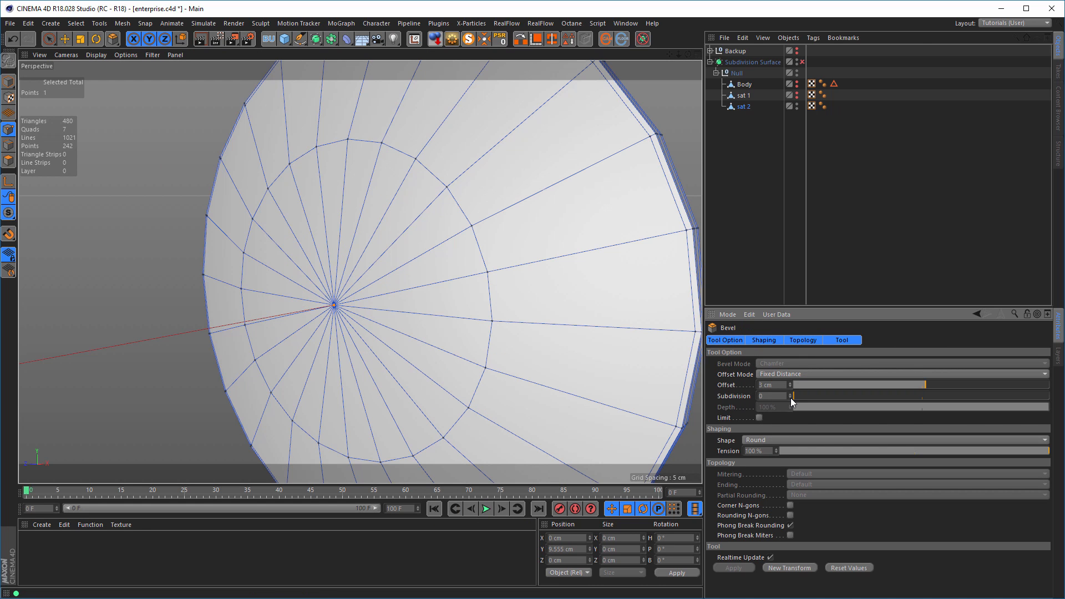
{"action": "key", "text": "Return"}
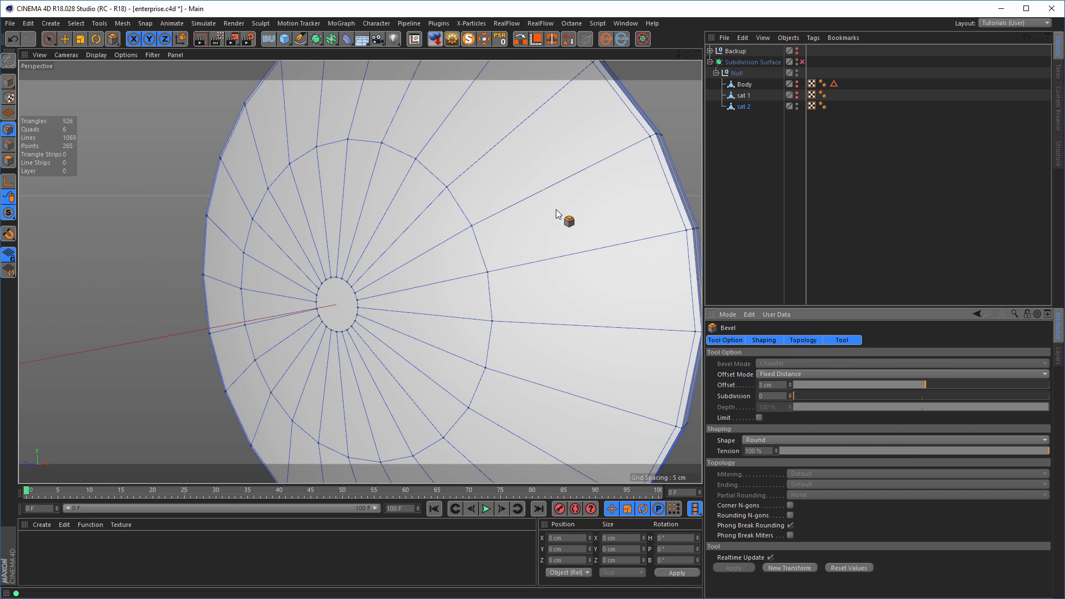
Add sat 1 to the selection with sat 2 and show sat 1 in the editor so both dishes are displayed
{"action": "scroll", "coordinate": [555, 209], "scroll_direction": "down", "scroll_amount": 5}
{"action": "left_click_drag", "start_coordinate": [437, 258], "coordinate": [484, 256], "text": "alt"}
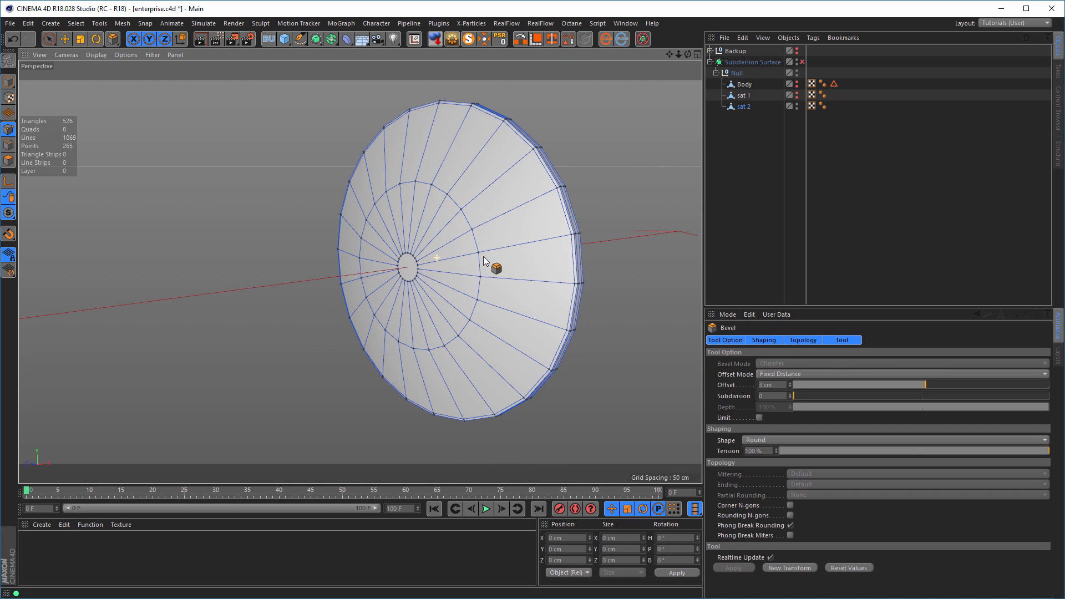
{"action": "left_click", "coordinate": [744, 96], "text": "ctrl"}
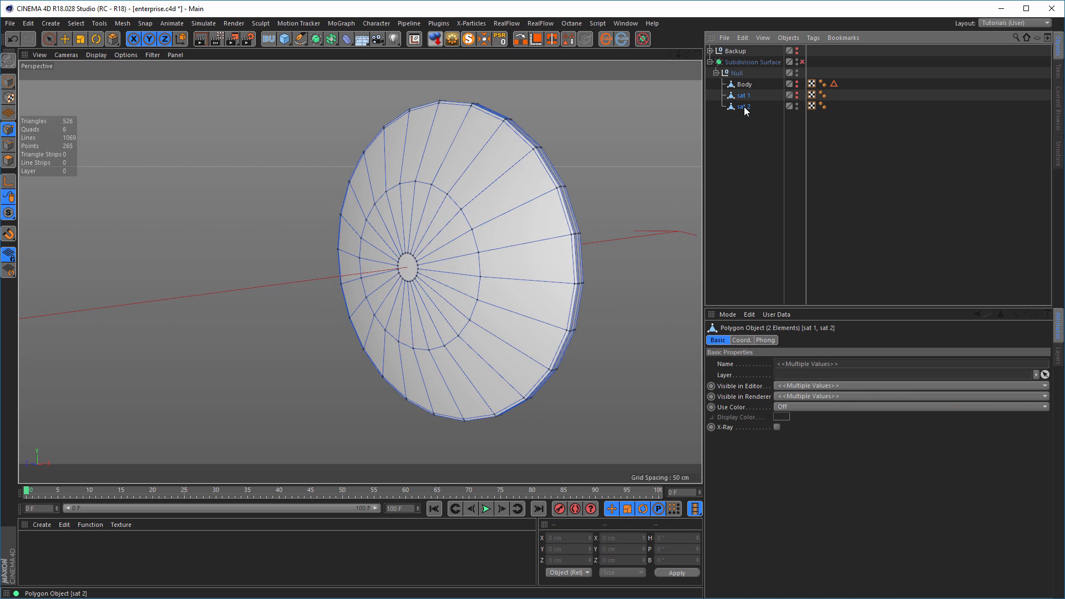
{"action": "left_click", "coordinate": [796, 94]}
{"action": "left_click_drag", "start_coordinate": [397, 268], "coordinate": [508, 275], "text": "alt"}
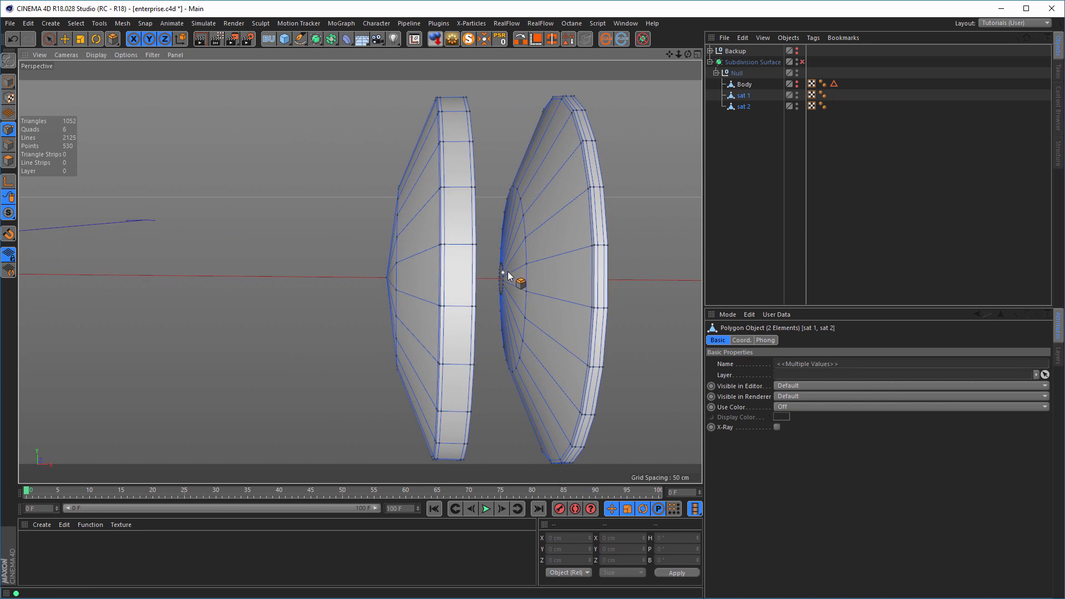
{"action": "right_click_drag", "start_coordinate": [520, 272], "coordinate": [551, 263], "text": "alt"}
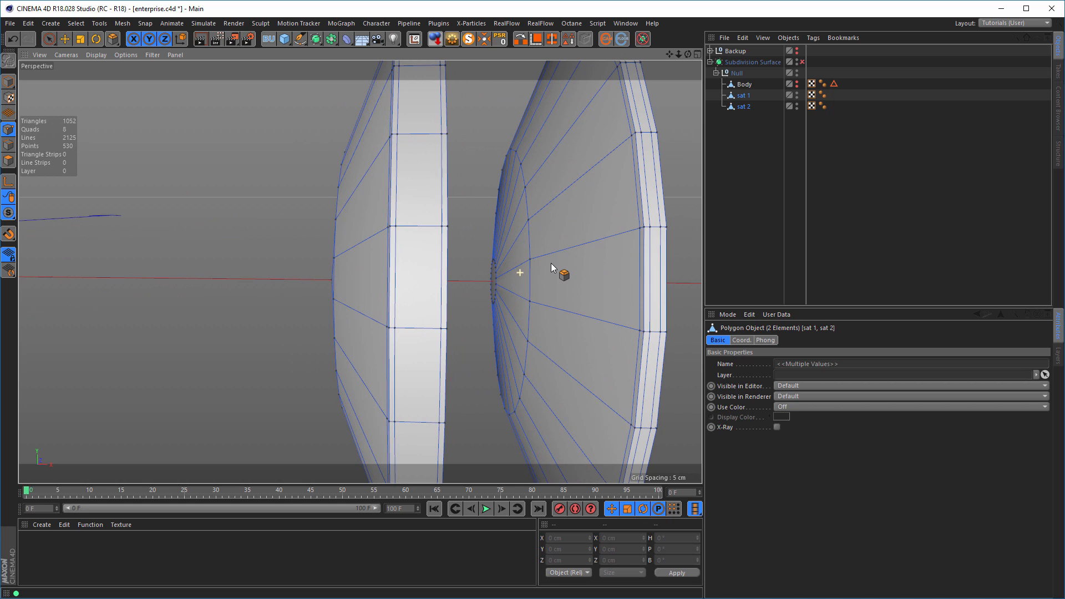
Merge sat 1 and sat 2 with Connect Objects + Delete and rename the merged object Sat
{"action": "left_click_drag", "start_coordinate": [734, 133], "coordinate": [752, 99]}
{"action": "right_click", "coordinate": [744, 98]}
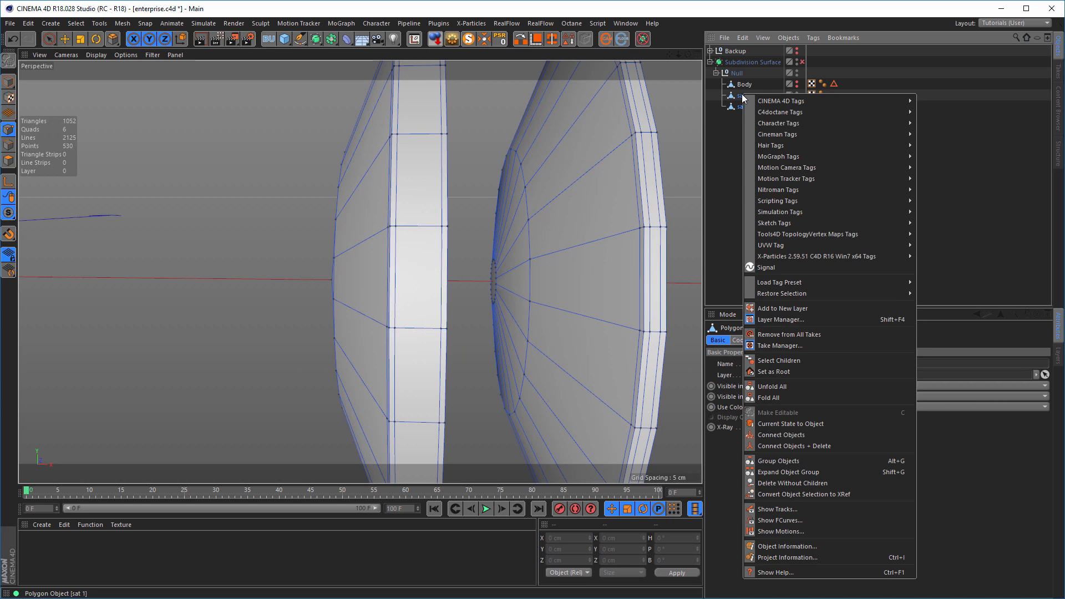
{"action": "left_click", "coordinate": [783, 447]}
{"action": "double_click", "coordinate": [749, 94]}
{"action": "type", "text": "Sat"}
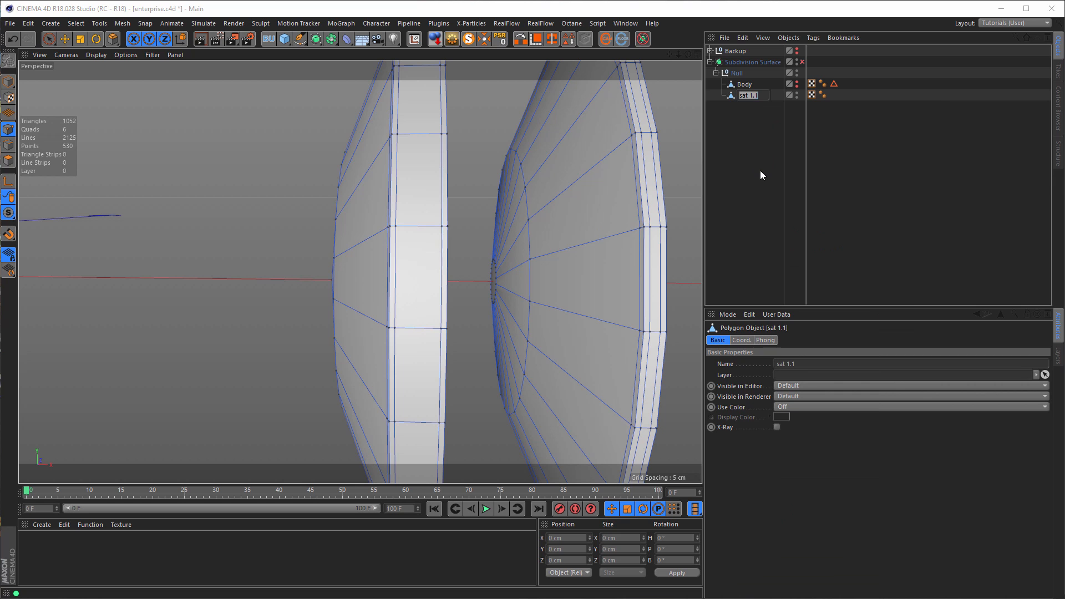
{"action": "key", "text": "Return"}
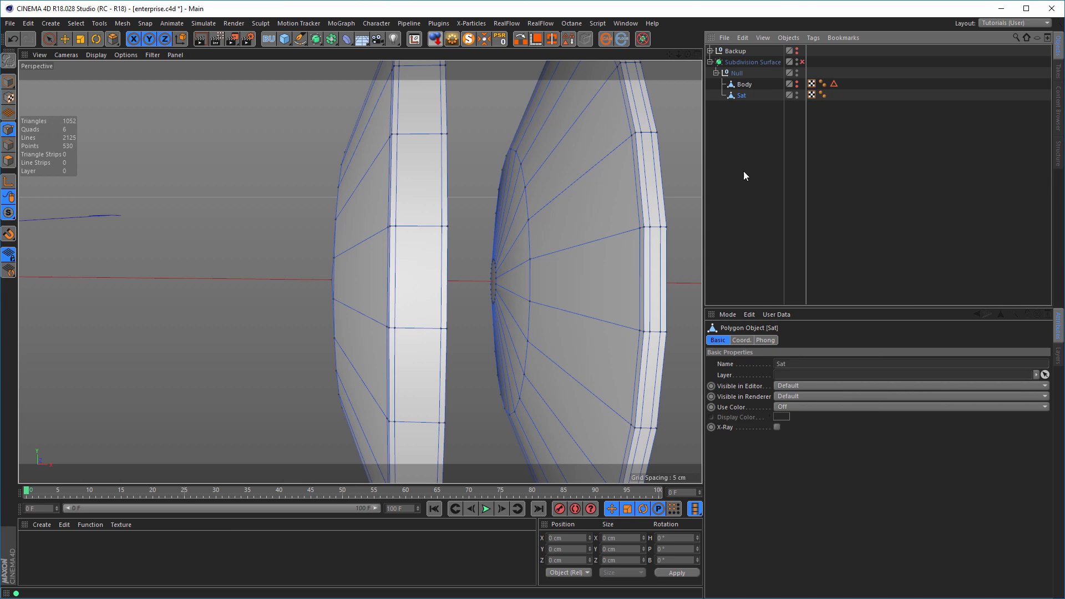
Select the small round centre polygons on the facing sides of both dishes in polygon mode
{"action": "left_click_drag", "start_coordinate": [518, 276], "coordinate": [575, 258], "text": "alt"}
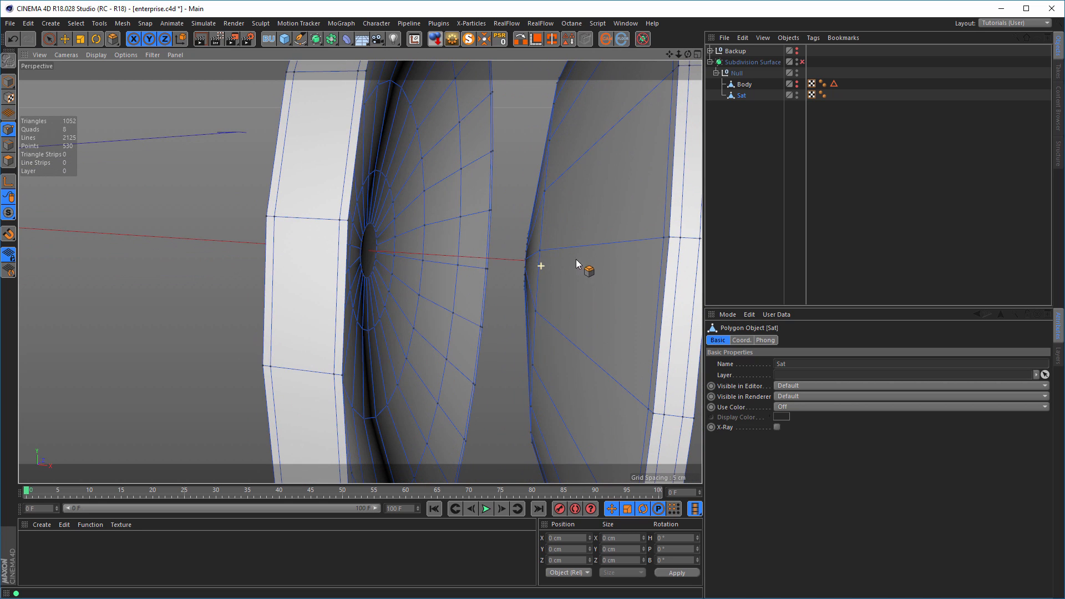
{"action": "left_click", "coordinate": [8, 160]}
{"action": "left_click", "coordinate": [49, 39]}
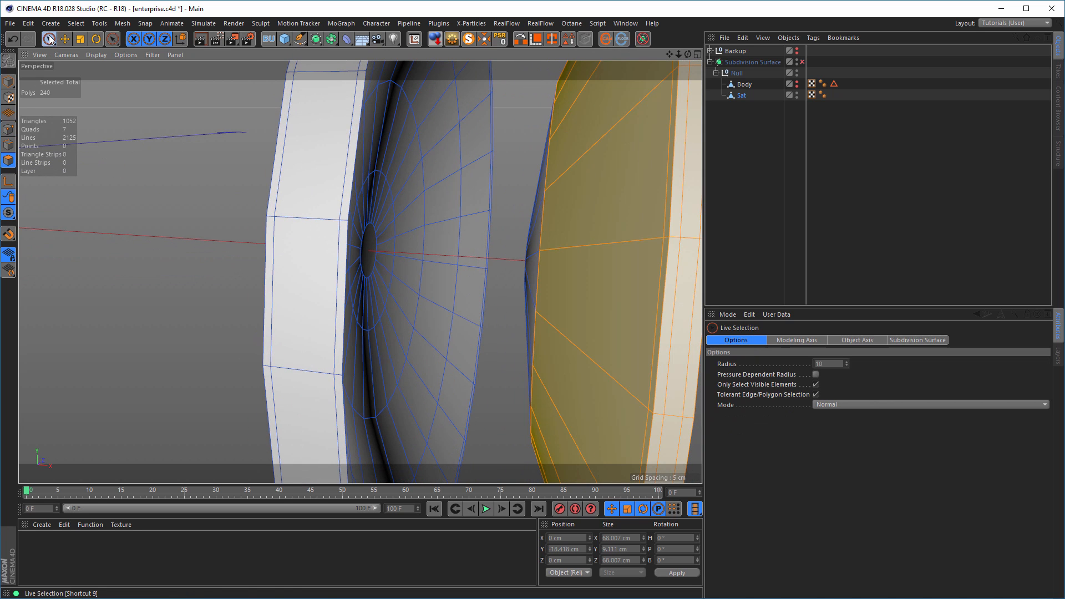
{"action": "left_click", "coordinate": [369, 249]}
{"action": "left_click_drag", "start_coordinate": [542, 297], "coordinate": [495, 286], "text": "alt"}
{"action": "right_click_drag", "start_coordinate": [497, 272], "coordinate": [517, 268], "text": "alt"}
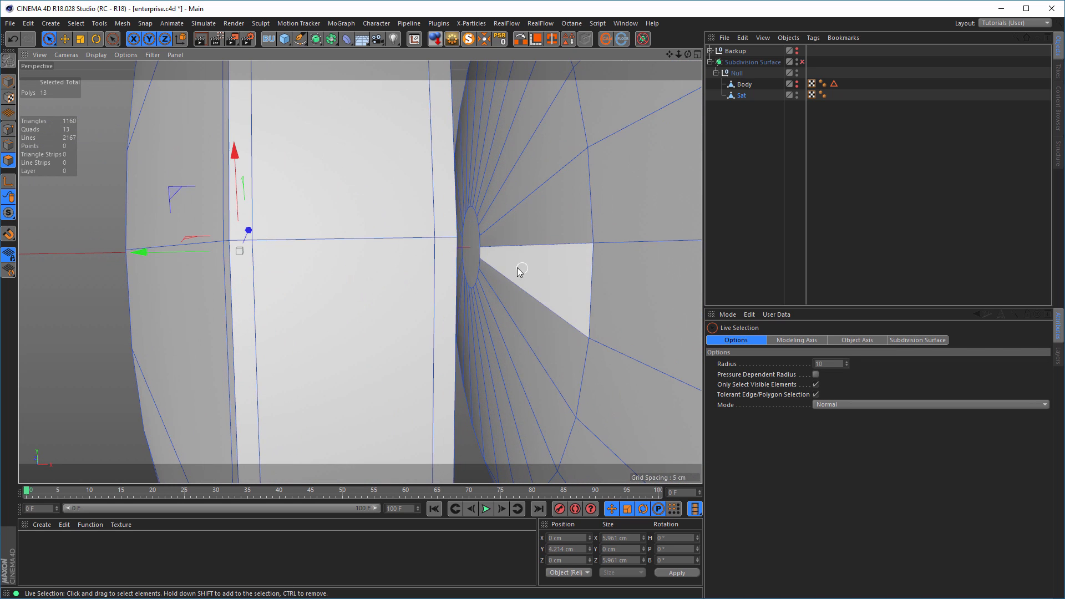
{"action": "left_click", "coordinate": [473, 246], "text": "shift"}
Enable X-Ray display on the Sat object to see both selected centre polygons through the dishes
{"action": "right_click_drag", "start_coordinate": [471, 332], "coordinate": [434, 336], "text": "alt"}
{"action": "left_click_drag", "start_coordinate": [433, 336], "coordinate": [395, 323], "text": "alt"}
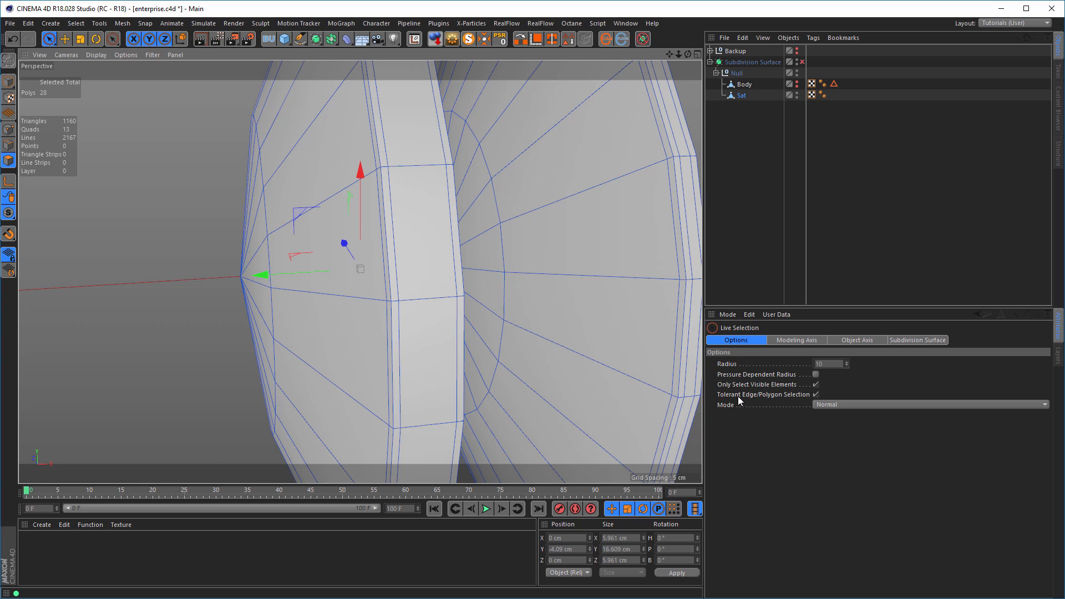
{"action": "left_click", "coordinate": [743, 96]}
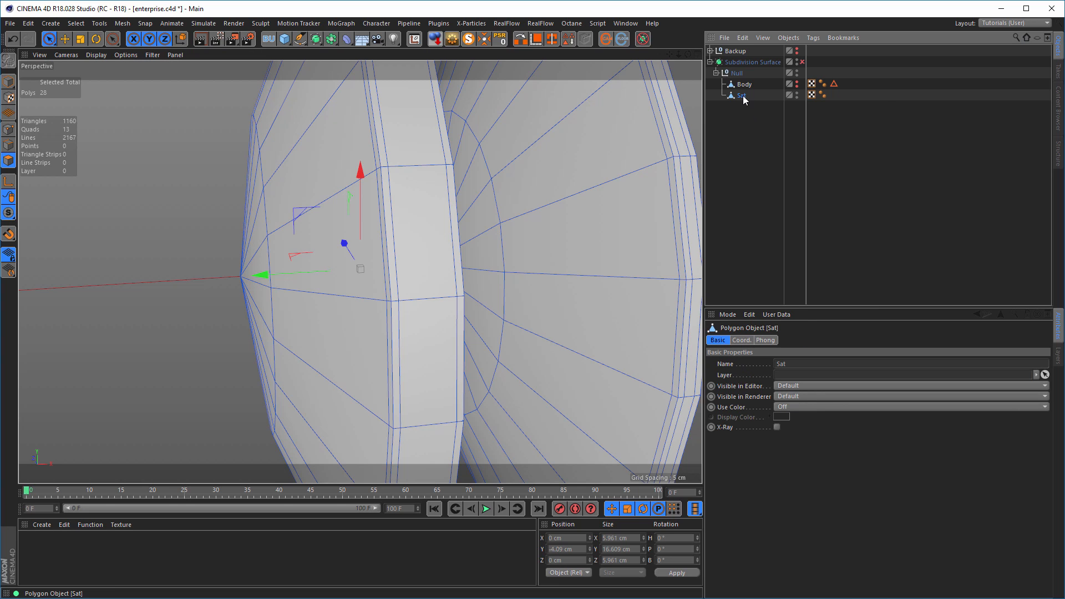
{"action": "left_click", "coordinate": [777, 427]}
{"action": "scroll", "coordinate": [404, 329], "scroll_direction": "up", "scroll_amount": 3}
{"action": "left_click_drag", "start_coordinate": [404, 329], "coordinate": [634, 255], "text": "alt"}
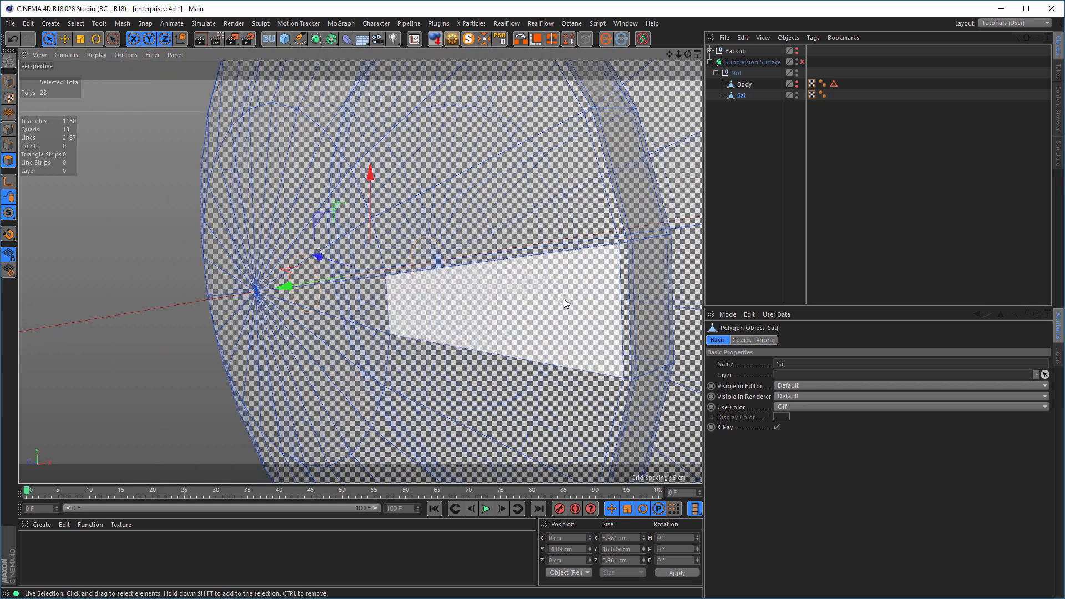
Bridge the two selected centre polygons into a rod joining the dishes, and turn off X-Ray on Sat
{"action": "key", "text": "m"}
{"action": "key", "text": "b"}
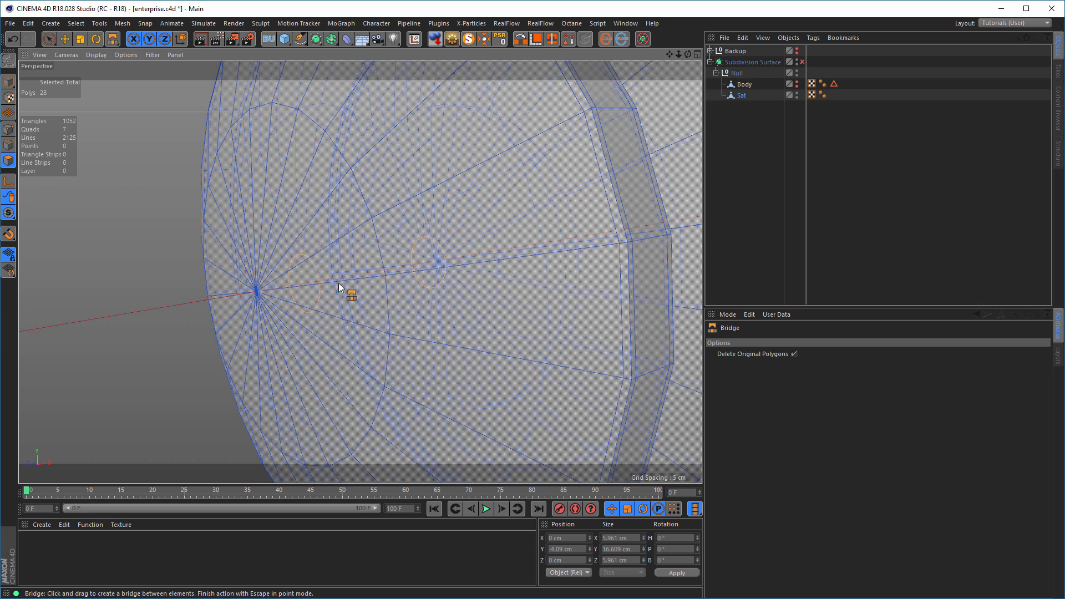
{"action": "left_click_drag", "start_coordinate": [319, 284], "coordinate": [702, 316]}
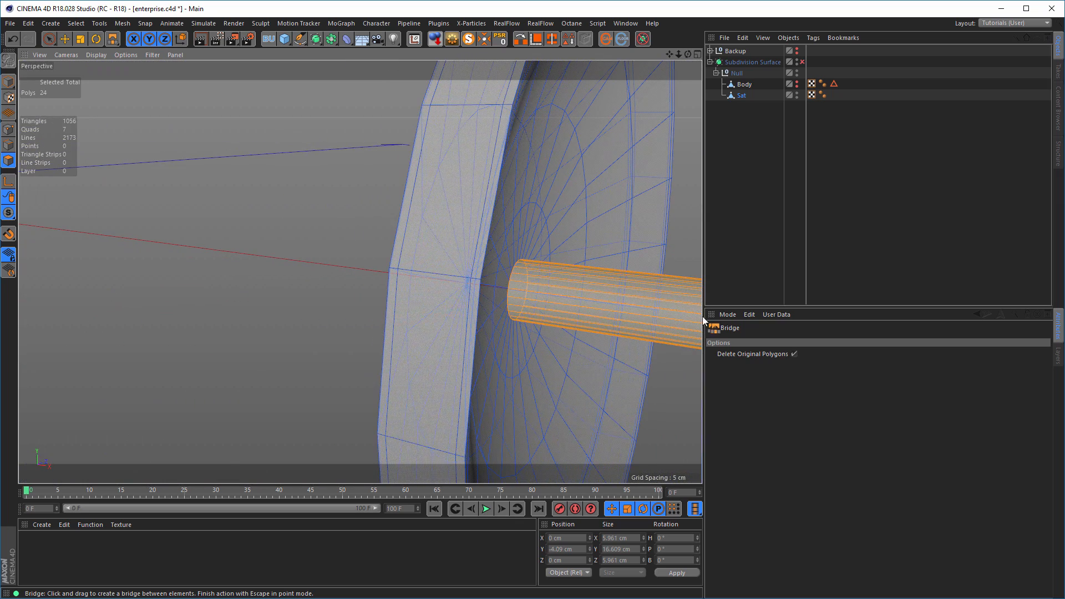
{"action": "left_click", "coordinate": [750, 95]}
{"action": "left_click", "coordinate": [777, 427]}
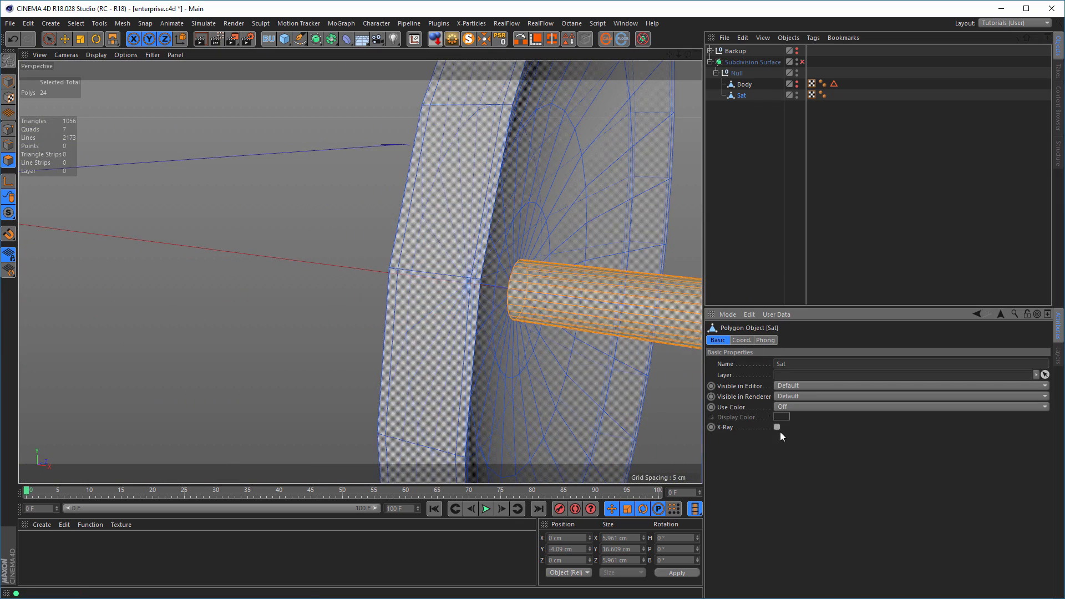
Clear the edge selection and add loop cuts at the concave dish's end of the rod: about 93.5% on the rod, about 52% on the dish
{"action": "middle_click_drag", "start_coordinate": [455, 316], "coordinate": [361, 298], "text": "alt"}
{"action": "mouse_move", "coordinate": [529, 305]}
{"action": "left_mouse_down", "text": "alt"}
{"action": "mouse_move", "coordinate": [542, 306]}
{"action": "mouse_move", "coordinate": [499, 304]}
{"action": "mouse_move", "coordinate": [527, 298]}
{"action": "left_mouse_up", "text": "alt"}
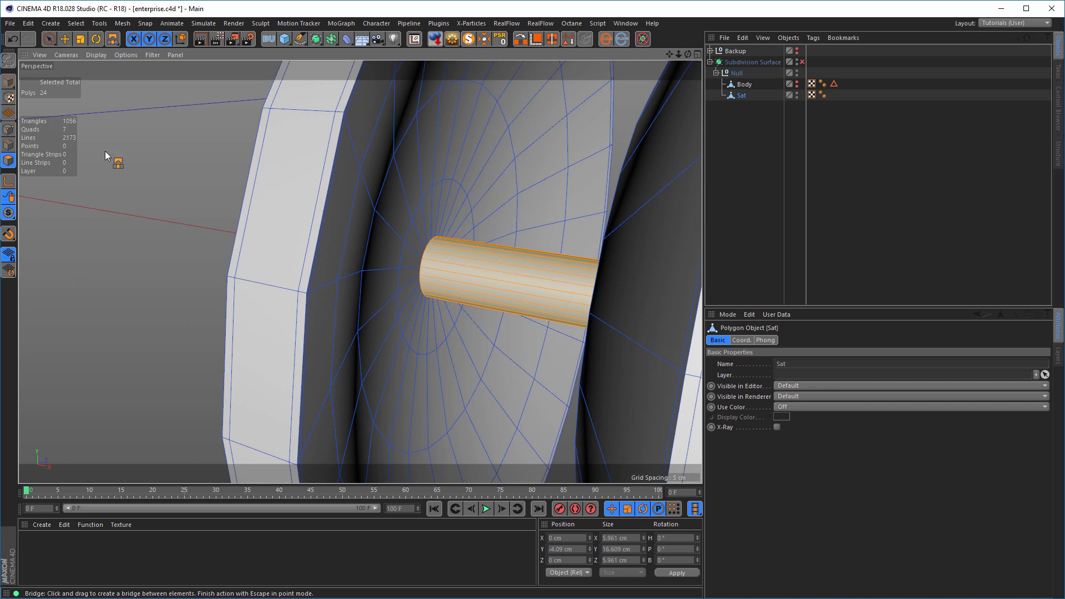
{"action": "left_click", "coordinate": [9, 146]}
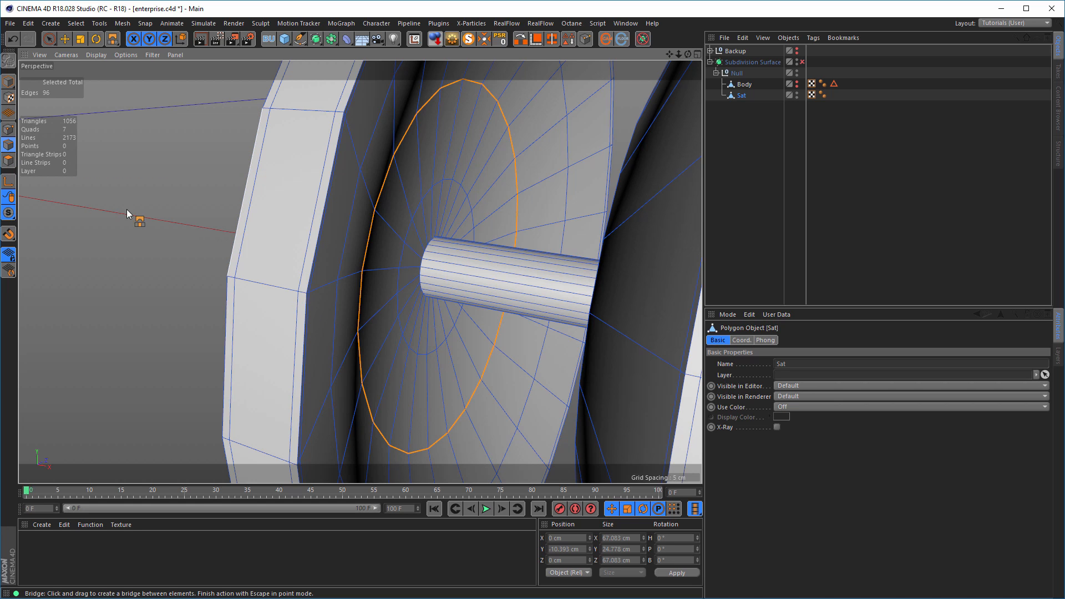
{"action": "left_click", "coordinate": [49, 39]}
{"action": "left_click", "coordinate": [153, 192]}
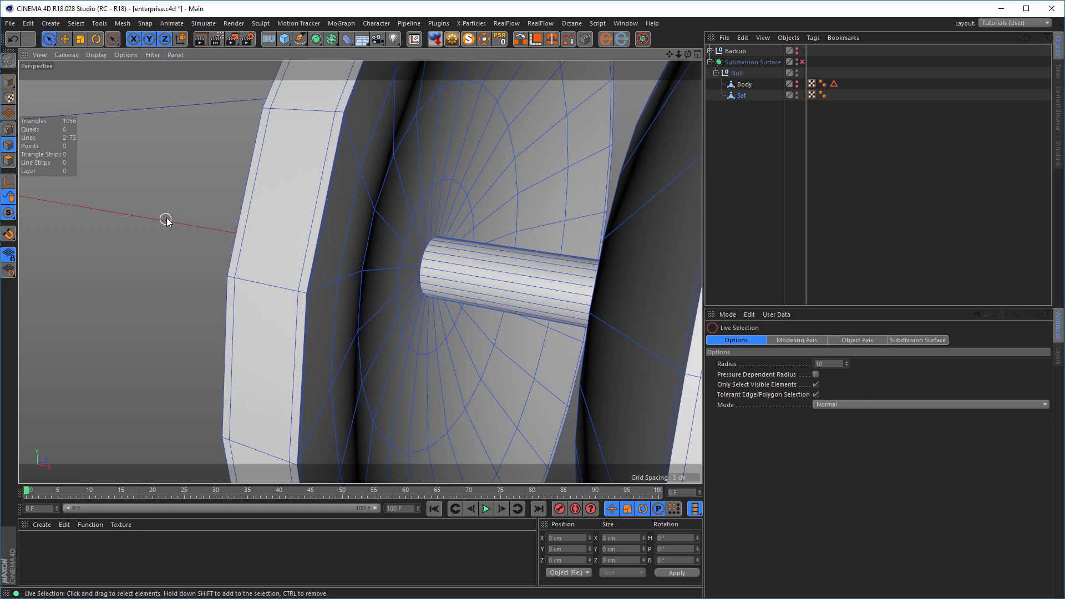
{"action": "key", "text": "m"}
{"action": "key", "text": "l"}
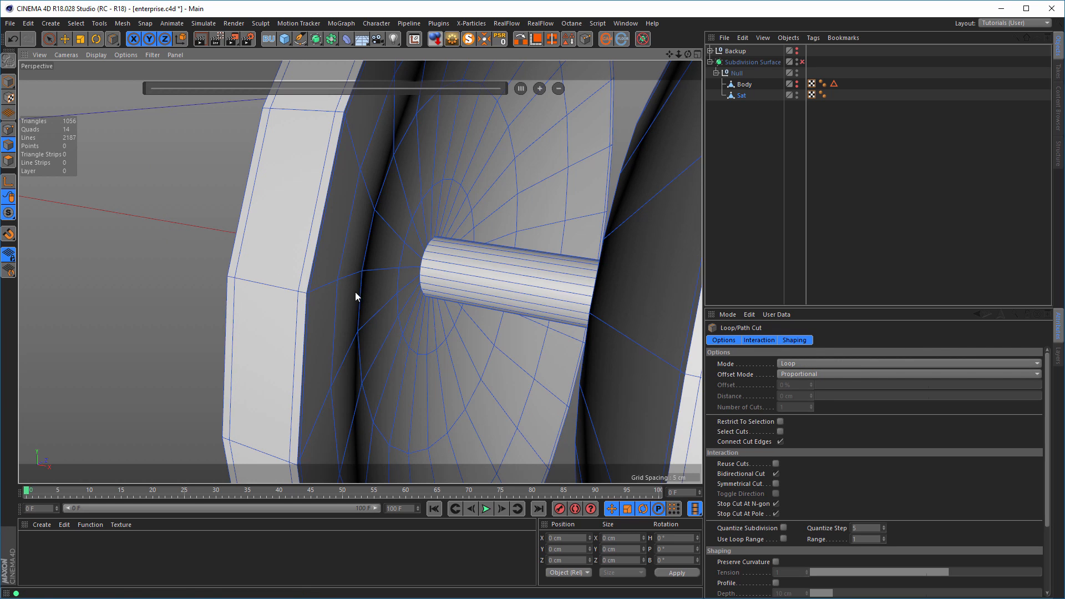
{"action": "scroll", "coordinate": [410, 273], "scroll_direction": "up", "scroll_amount": 3}
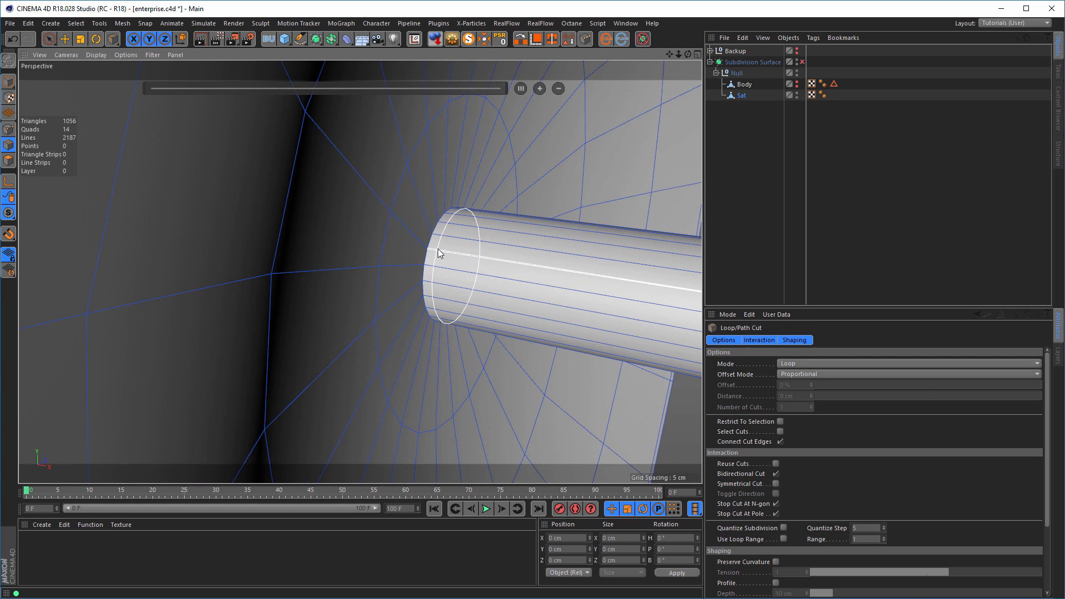
{"action": "left_click", "coordinate": [449, 254]}
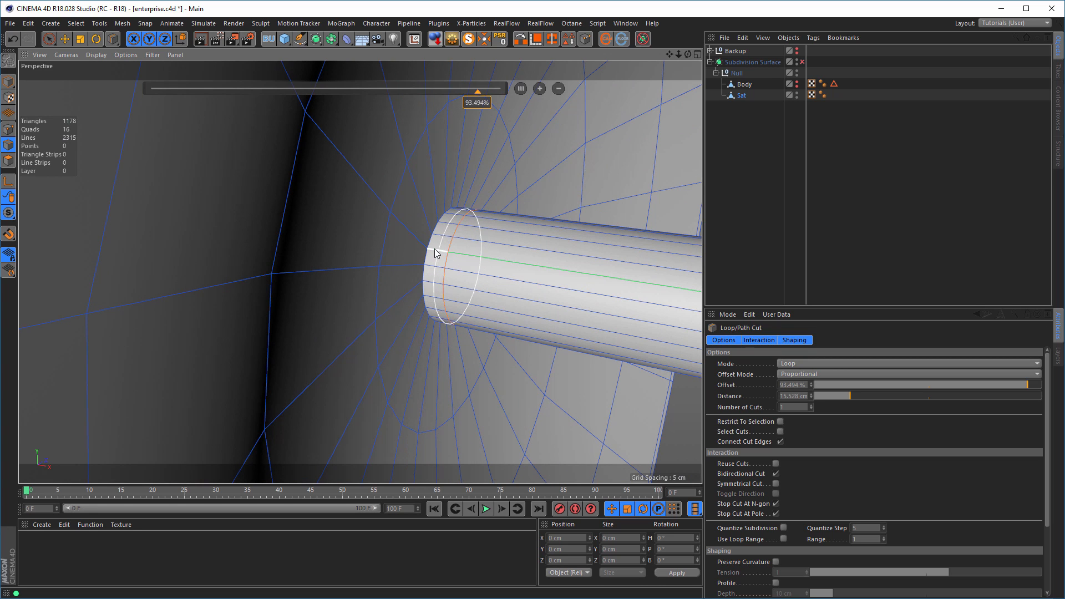
{"action": "left_click", "coordinate": [412, 235]}
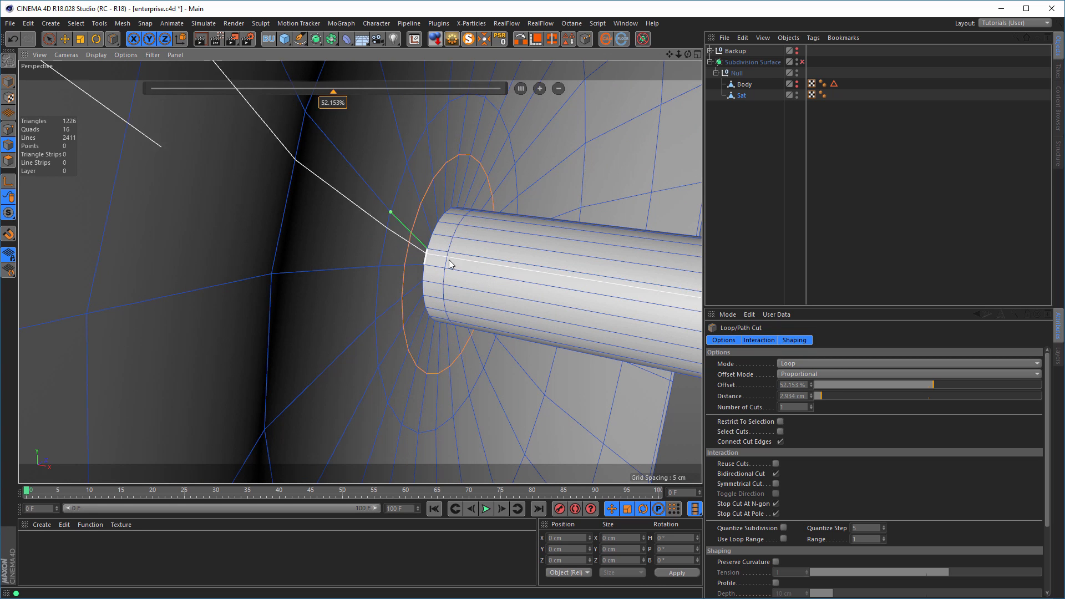
Add loop cuts where the rod meets the other dish's convex back: about 86.5% on the dish and about 8.6% on the rod
{"action": "scroll", "coordinate": [451, 262], "scroll_direction": "down", "scroll_amount": 3}
{"action": "left_click_drag", "start_coordinate": [394, 278], "coordinate": [212, 293], "text": "alt"}
{"action": "left_click_drag", "start_coordinate": [430, 299], "coordinate": [378, 288], "text": "alt"}
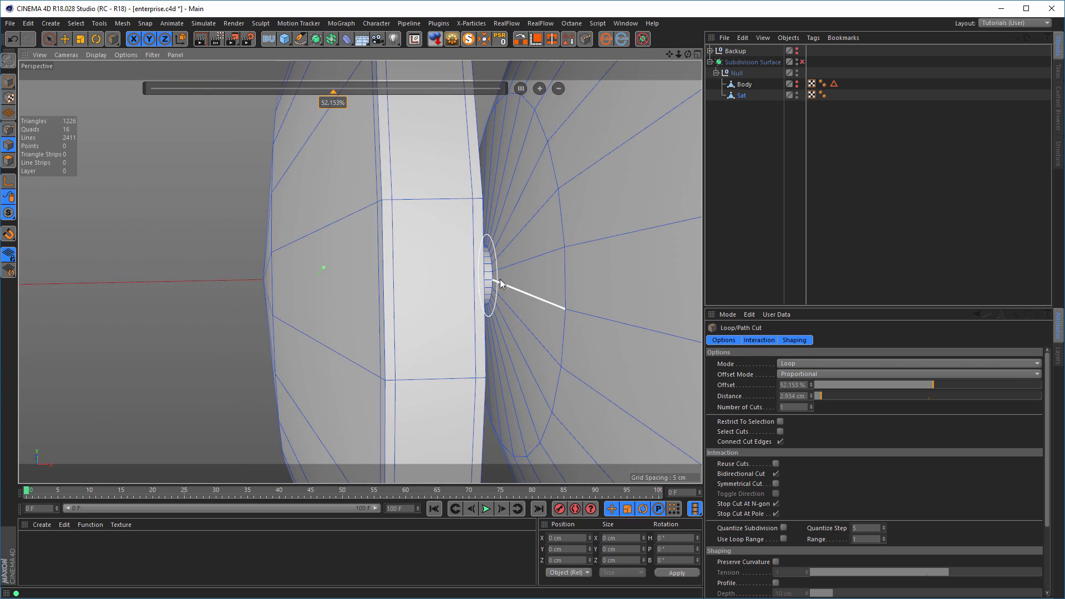
{"action": "left_click_drag", "start_coordinate": [498, 279], "coordinate": [557, 270], "text": "alt"}
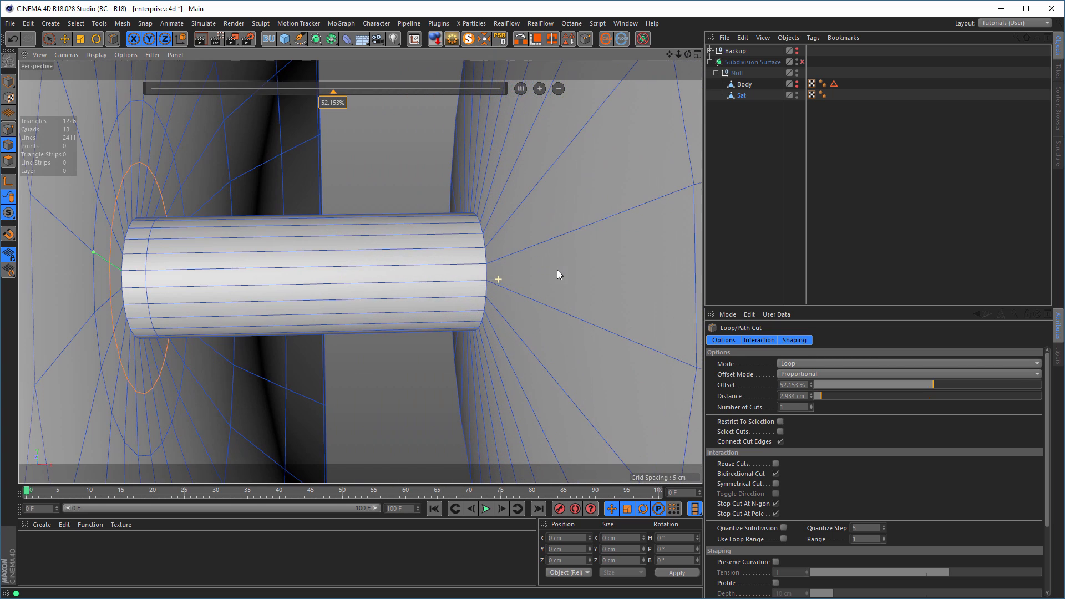
{"action": "left_click", "coordinate": [501, 258]}
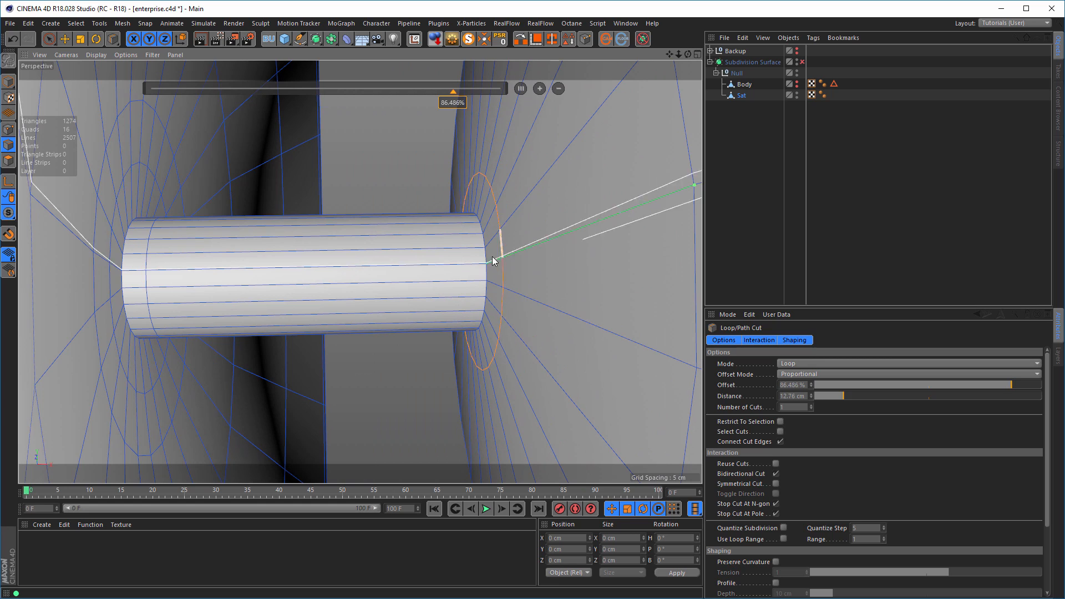
{"action": "left_click", "coordinate": [457, 244]}
Turn on the Subdivision Surface to check the smoothed rod between the two dishes
{"action": "right_click_drag", "start_coordinate": [452, 255], "coordinate": [385, 276], "text": "alt"}
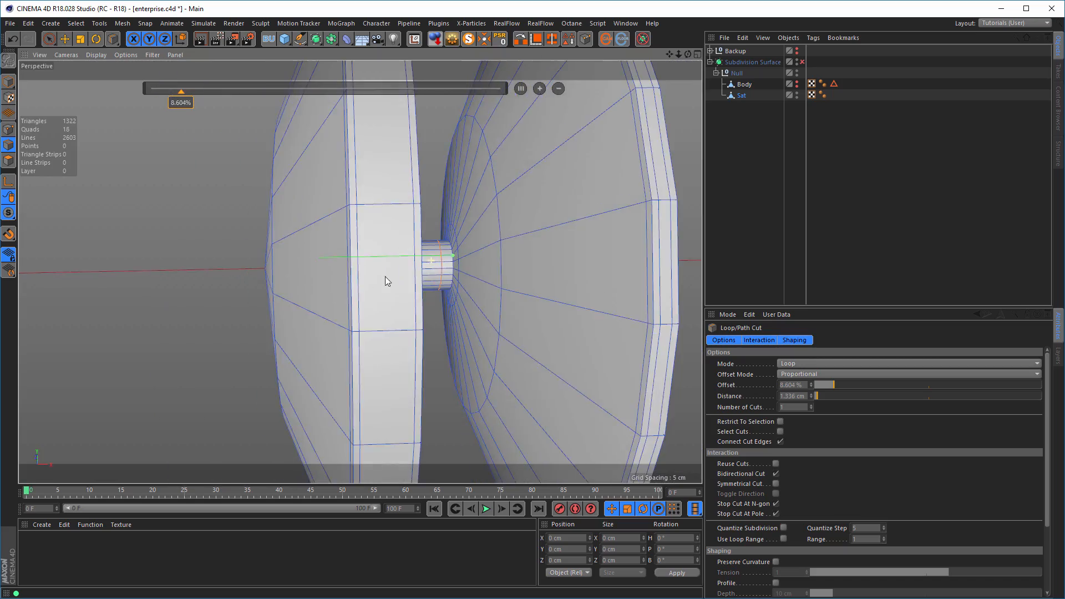
{"action": "left_click_drag", "start_coordinate": [395, 275], "coordinate": [466, 265], "text": "alt"}
{"action": "left_click", "coordinate": [802, 61]}
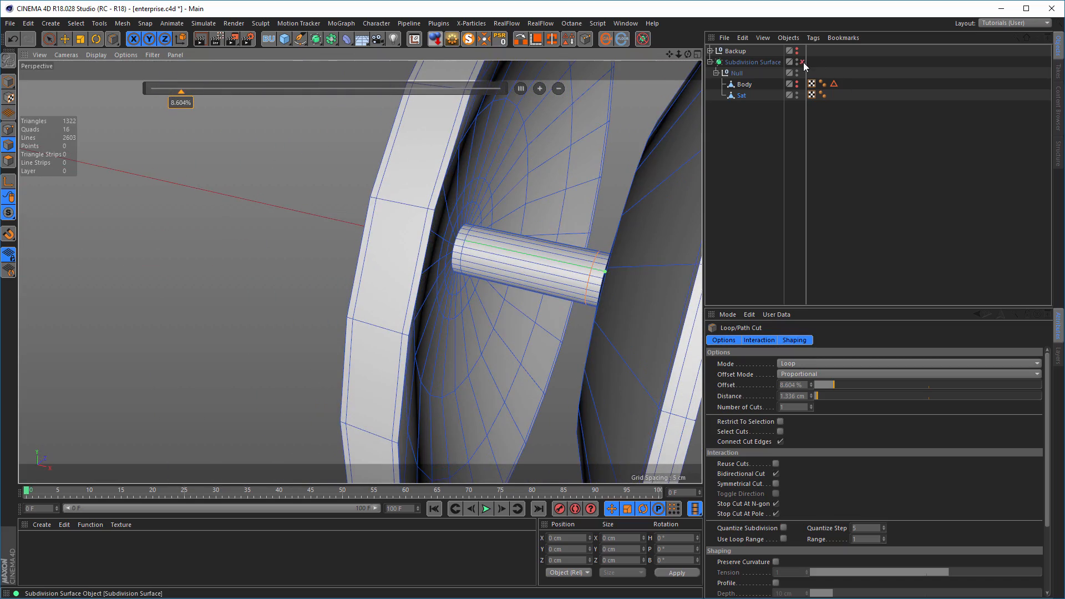
{"action": "left_click_drag", "start_coordinate": [566, 238], "coordinate": [366, 247], "text": "alt"}
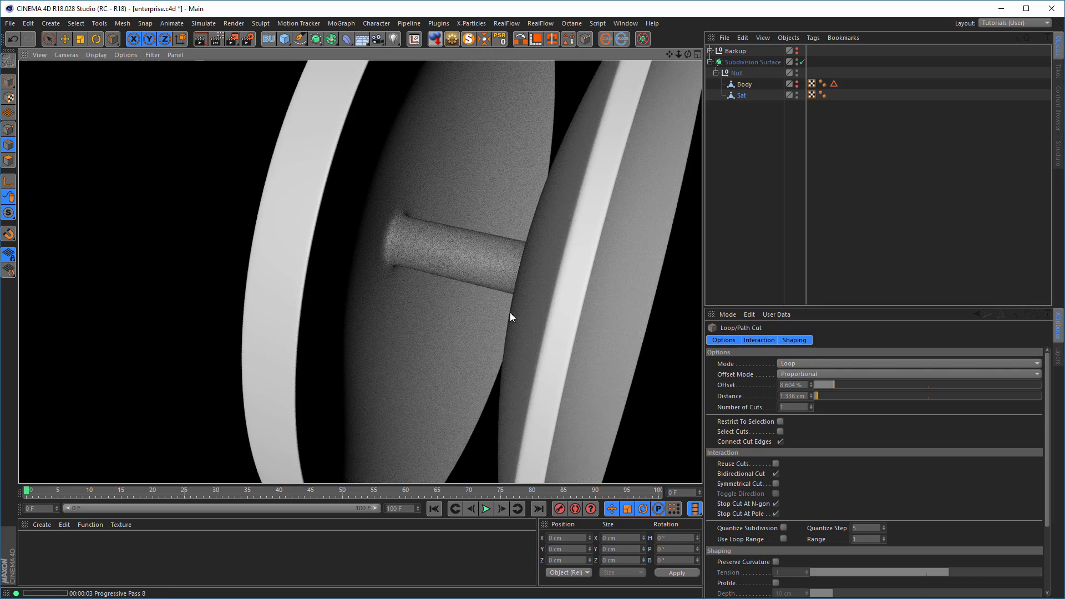
Turn off the Subdivision Surface and select the centre point on the concave face of the front dish
{"action": "left_click_drag", "start_coordinate": [511, 312], "coordinate": [483, 297], "text": "alt"}
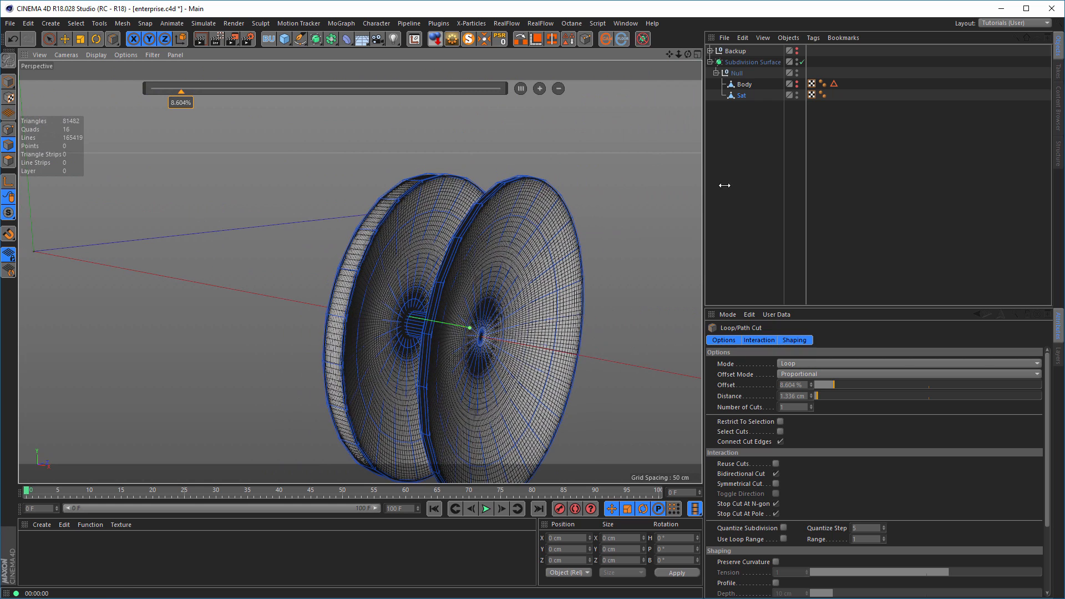
{"action": "left_click", "coordinate": [802, 61]}
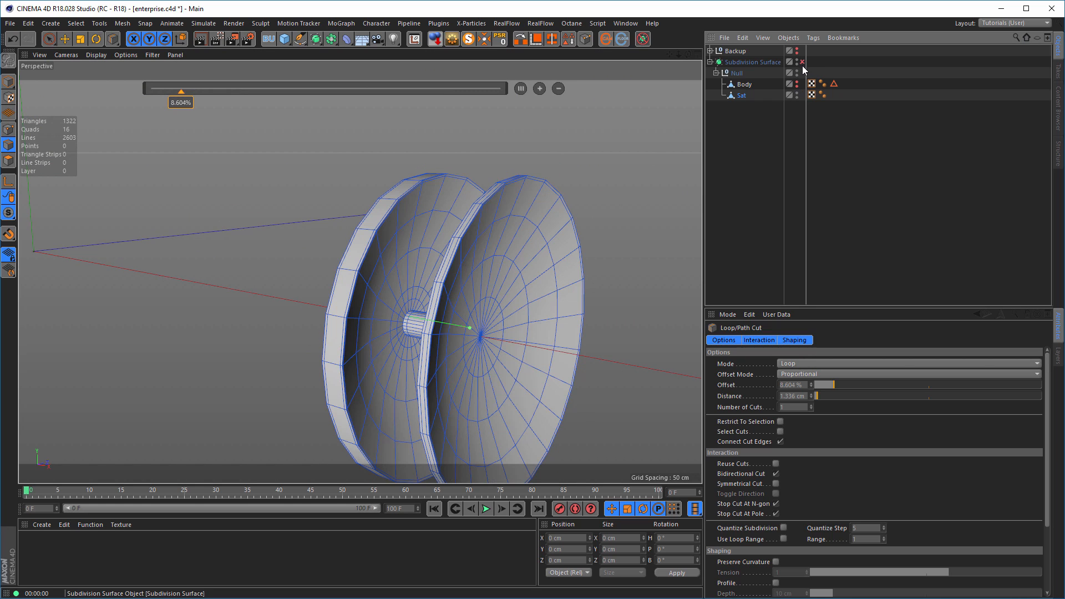
{"action": "left_click", "coordinate": [50, 38]}
{"action": "left_click_drag", "start_coordinate": [403, 305], "coordinate": [338, 268], "text": "alt"}
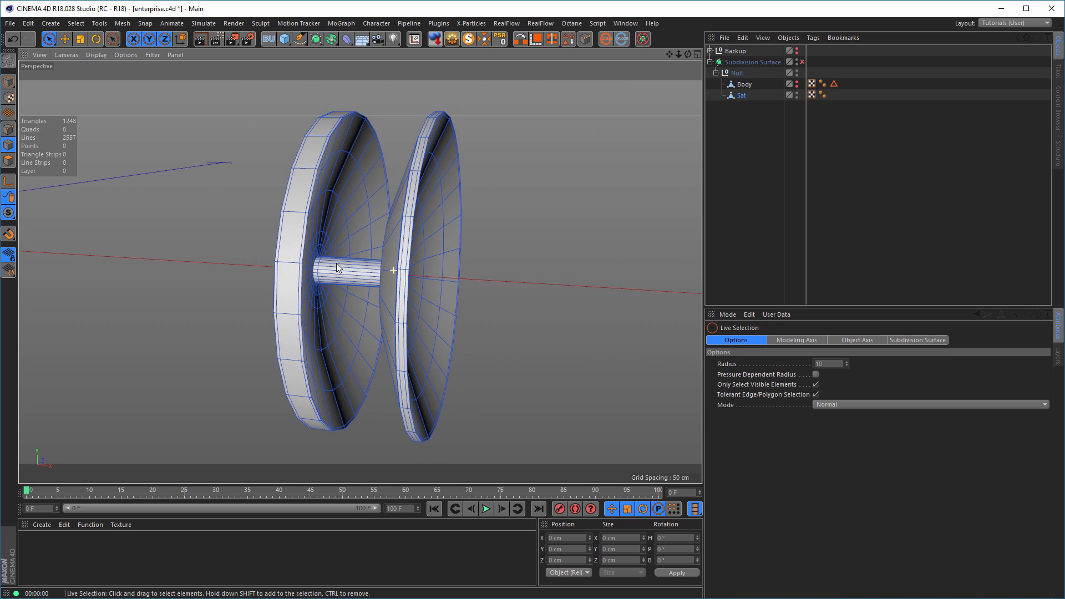
{"action": "left_click_drag", "start_coordinate": [468, 293], "coordinate": [365, 252], "text": "alt"}
{"action": "left_click", "coordinate": [12, 131]}
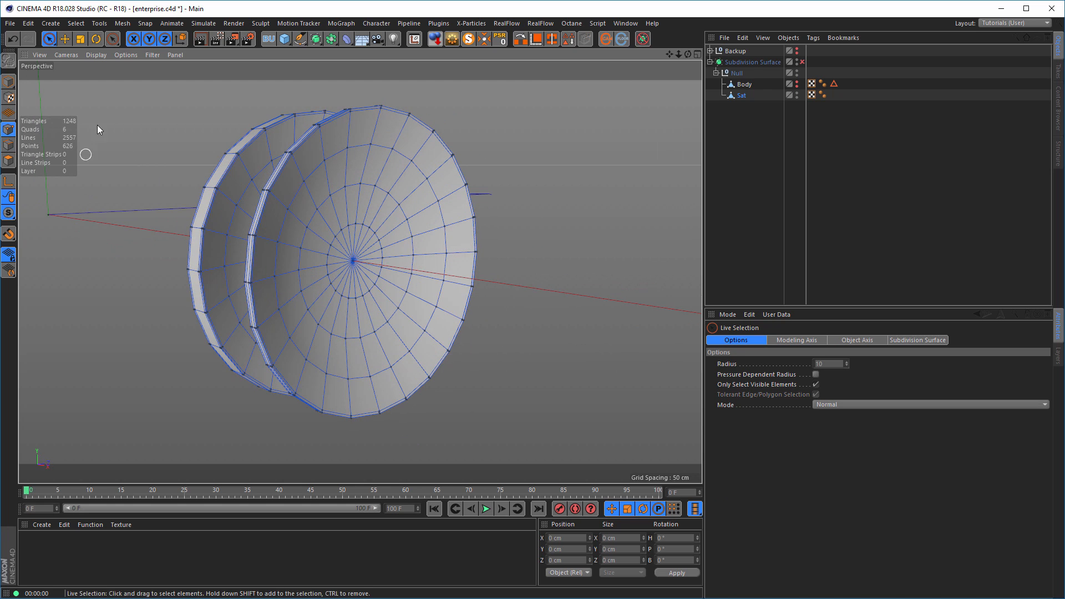
{"action": "left_click", "coordinate": [353, 260]}
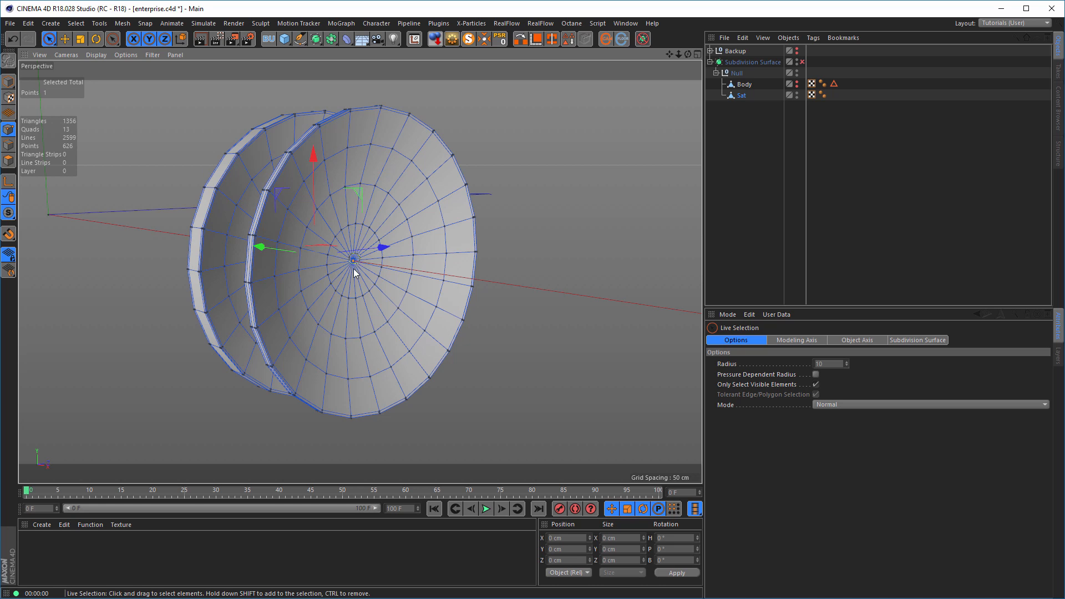
Bevel the selected centre point with a 1.5 cm offset to form a small round polygon
{"action": "right_click_drag", "start_coordinate": [364, 267], "coordinate": [487, 307], "text": "alt"}
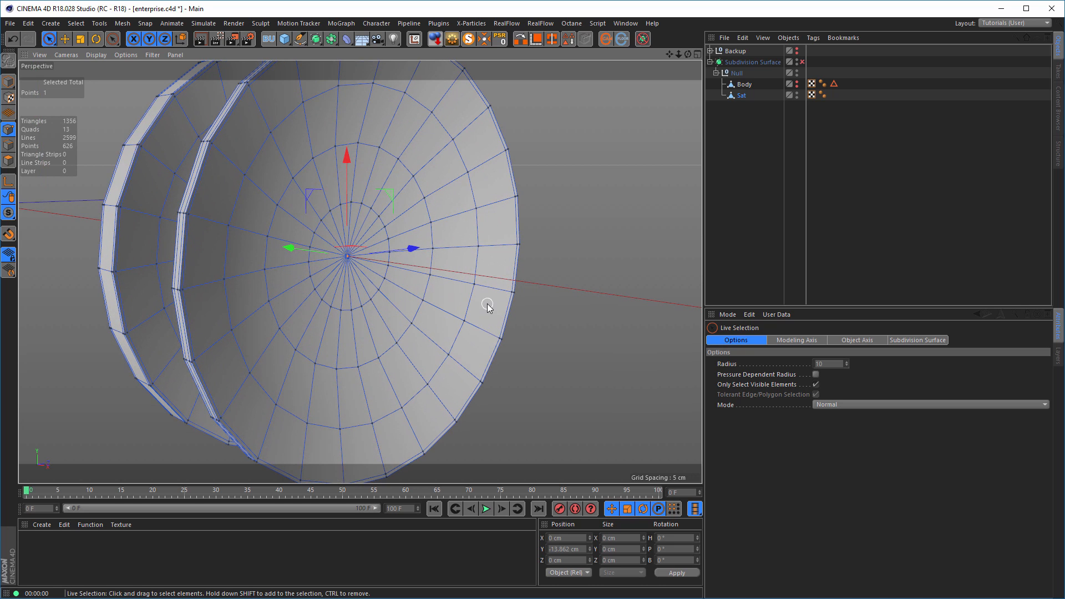
{"action": "key", "text": "m"}
{"action": "key", "text": "s"}
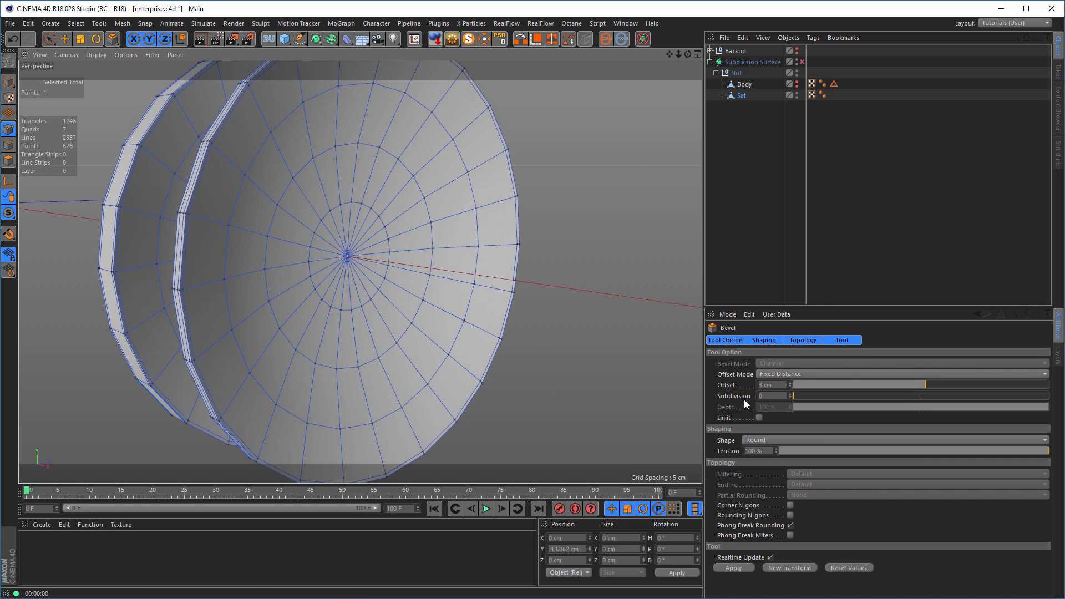
{"action": "left_click_drag", "start_coordinate": [574, 384], "coordinate": [592, 384]}
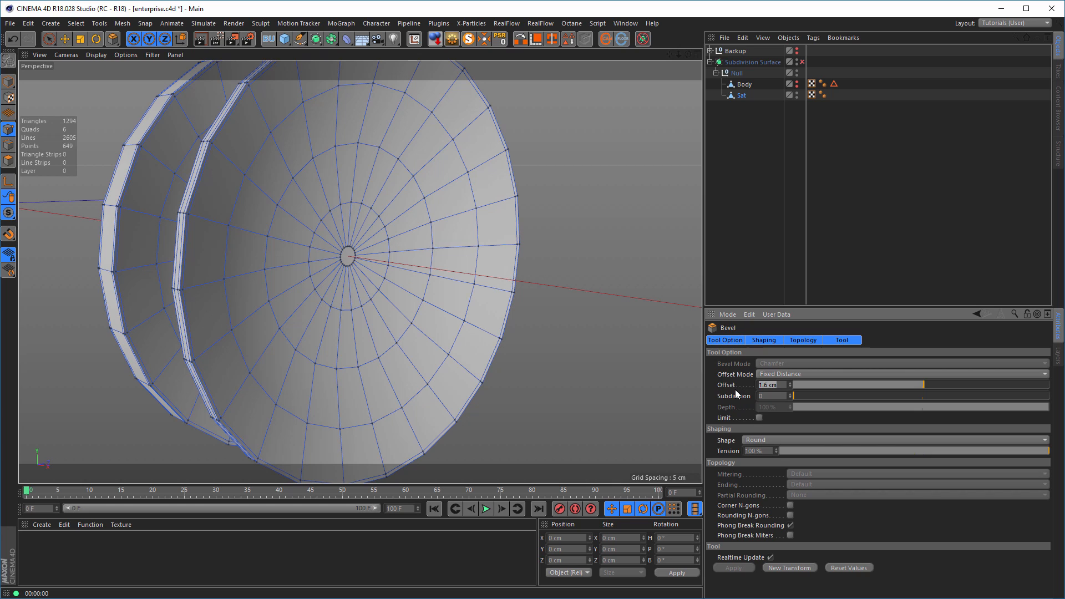
{"action": "type", "text": "1.5"}
{"action": "key", "text": "Return"}
Select the small centre polygon and extrude it about 25 cm outward along the dish axis, checking its length in the Front view
{"action": "left_click", "coordinate": [8, 161]}
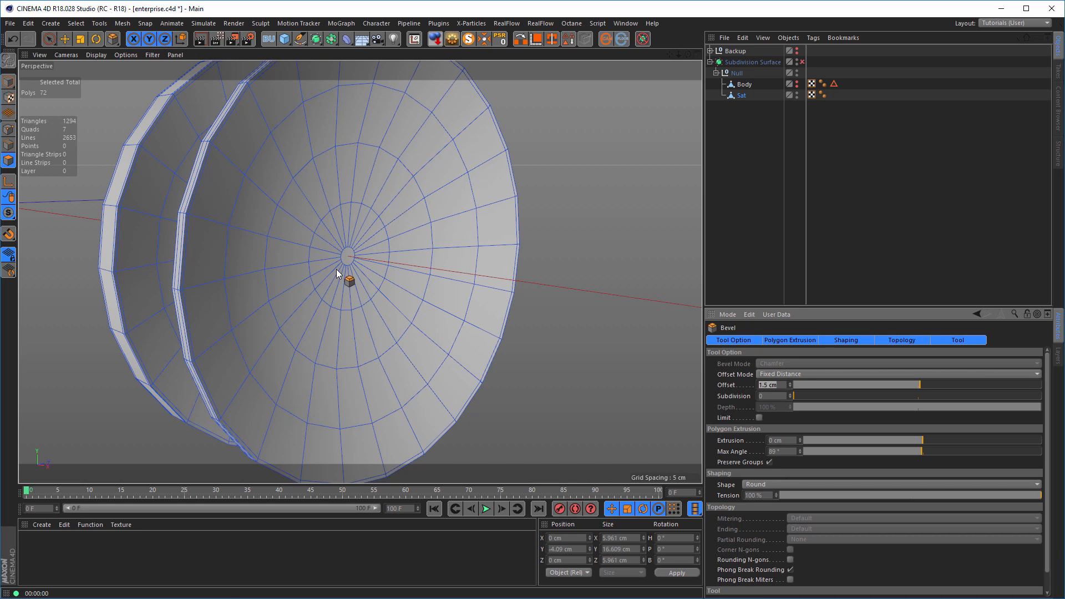
{"action": "left_click", "coordinate": [347, 256]}
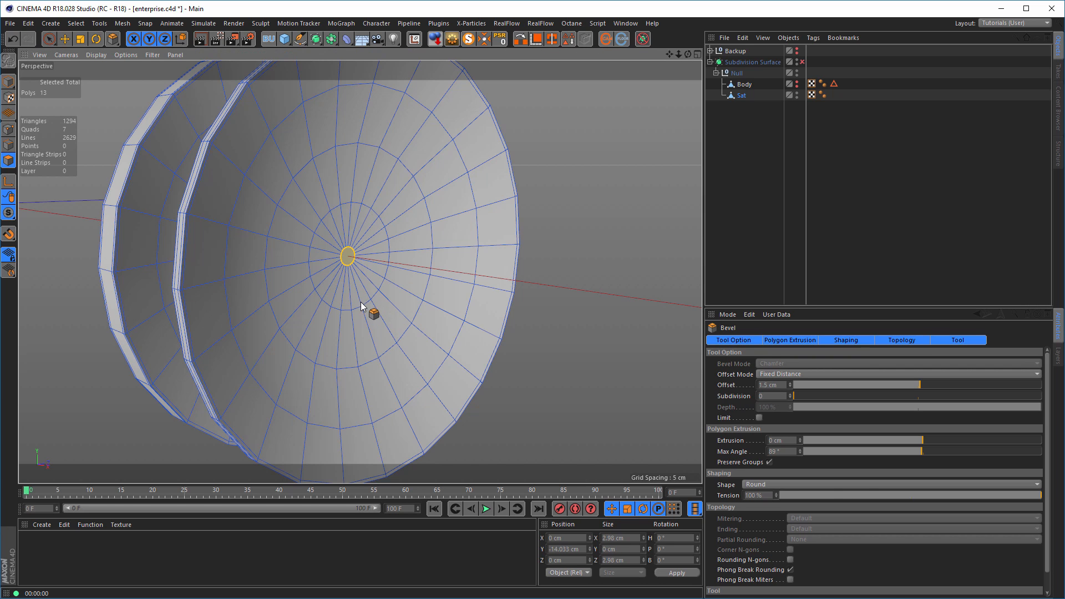
{"action": "key", "text": "e"}
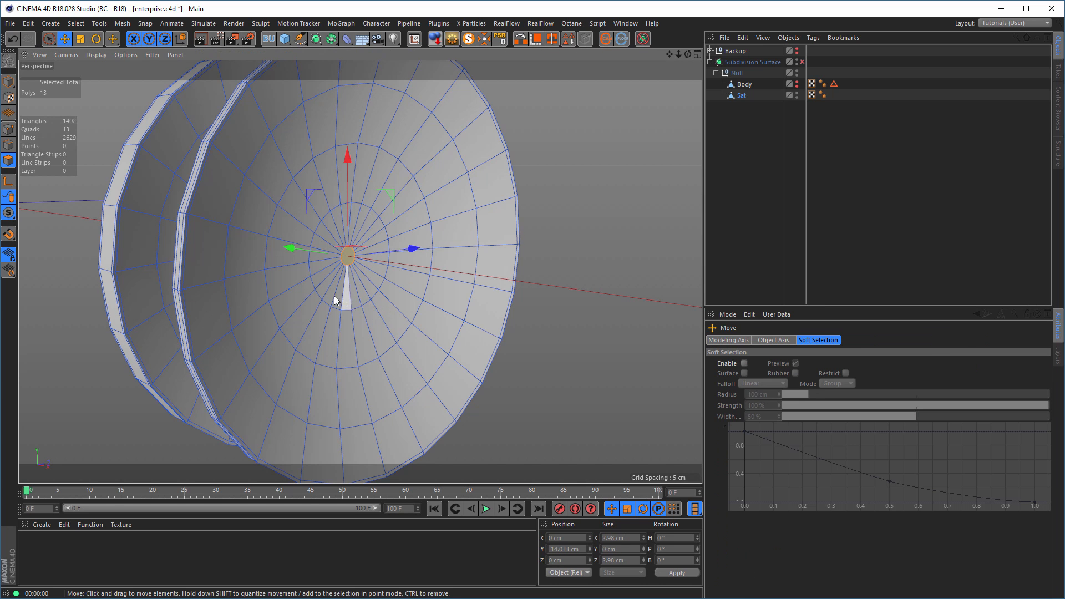
{"action": "left_click_drag", "start_coordinate": [334, 295], "coordinate": [302, 292], "text": "alt"}
{"action": "left_click_drag", "start_coordinate": [268, 250], "coordinate": [404, 275], "text": "ctrl"}
{"action": "middle_click", "coordinate": [475, 387]}
{"action": "middle_click", "coordinate": [480, 389]}
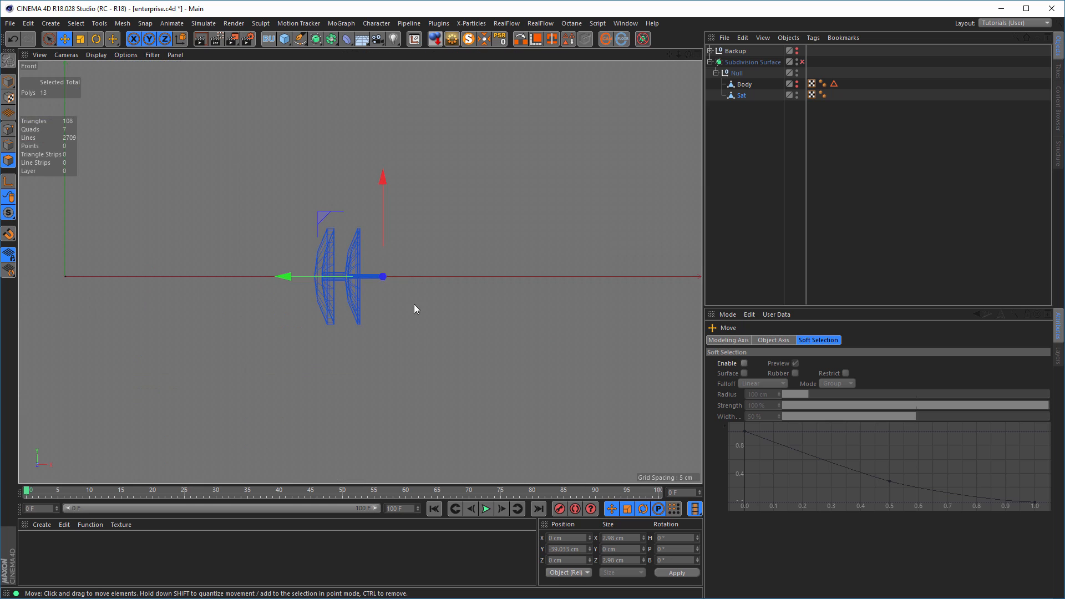
{"action": "scroll", "coordinate": [432, 279], "scroll_direction": "up", "scroll_amount": 5}
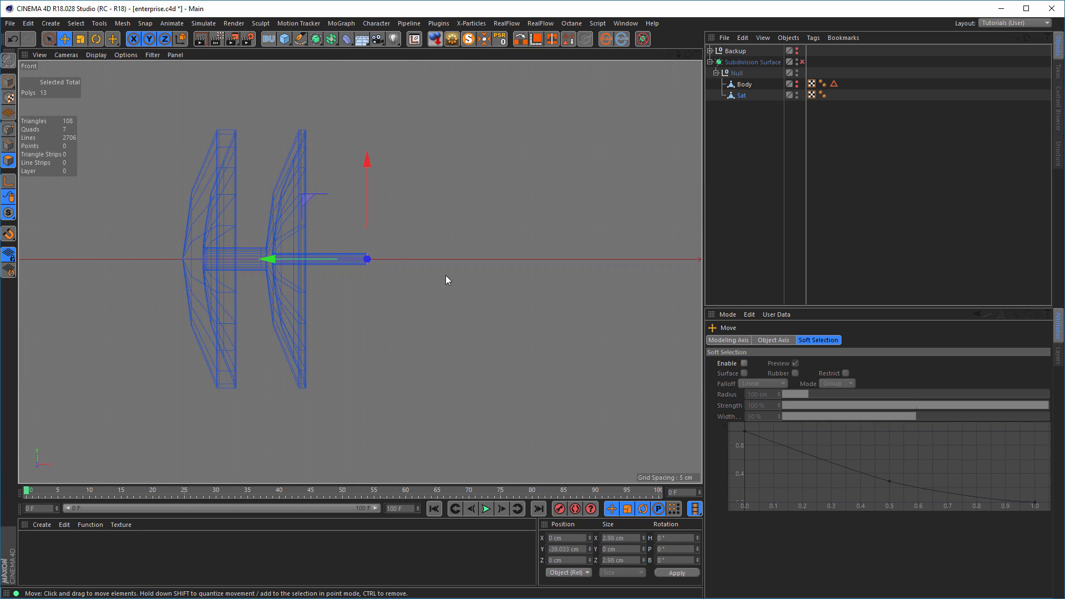
{"action": "middle_click", "coordinate": [445, 275]}
{"action": "middle_click", "coordinate": [320, 219]}
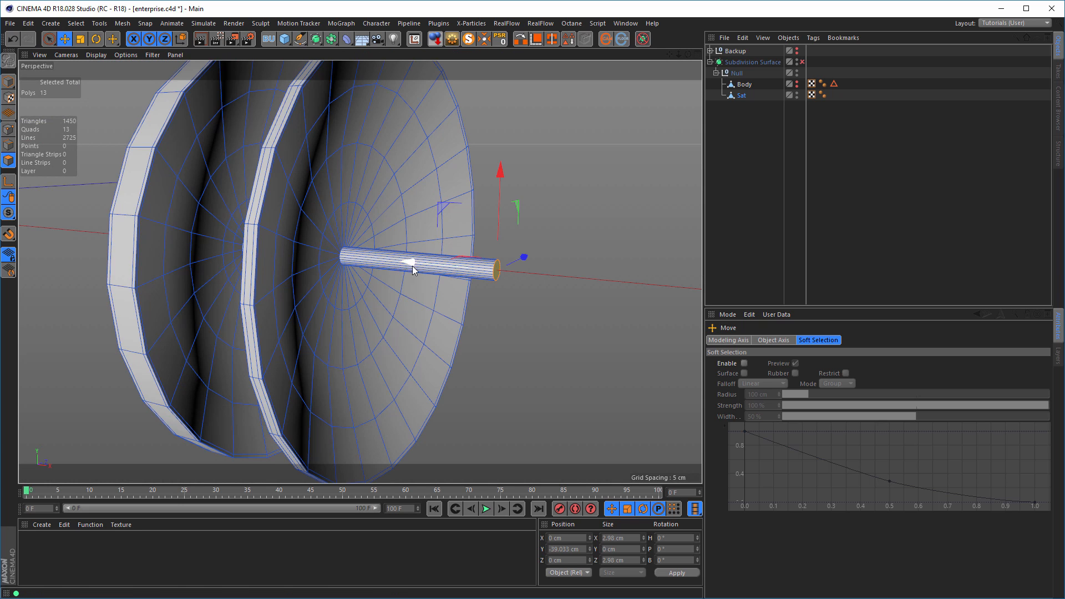
Extrude the antenna rod's end cap two more times along its axis, by about 5 cm and about 10 cm
{"action": "left_click_drag", "start_coordinate": [412, 266], "coordinate": [458, 269], "text": "alt"}
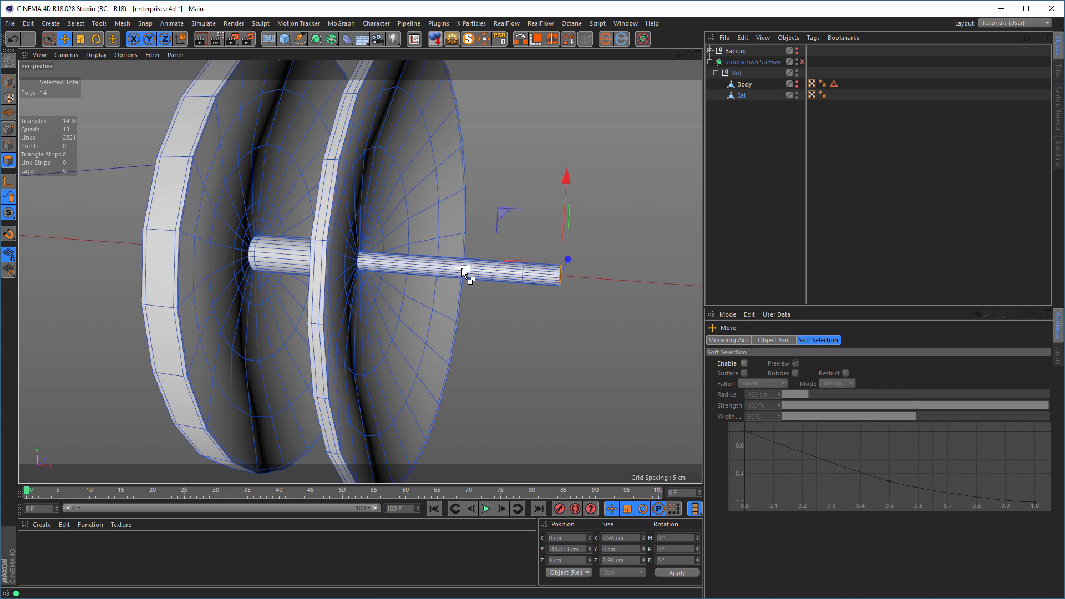
{"action": "left_click_drag", "start_coordinate": [462, 268], "coordinate": [521, 282], "text": "ctrl"}
{"action": "middle_click_drag", "start_coordinate": [552, 330], "coordinate": [535, 252], "text": "alt"}
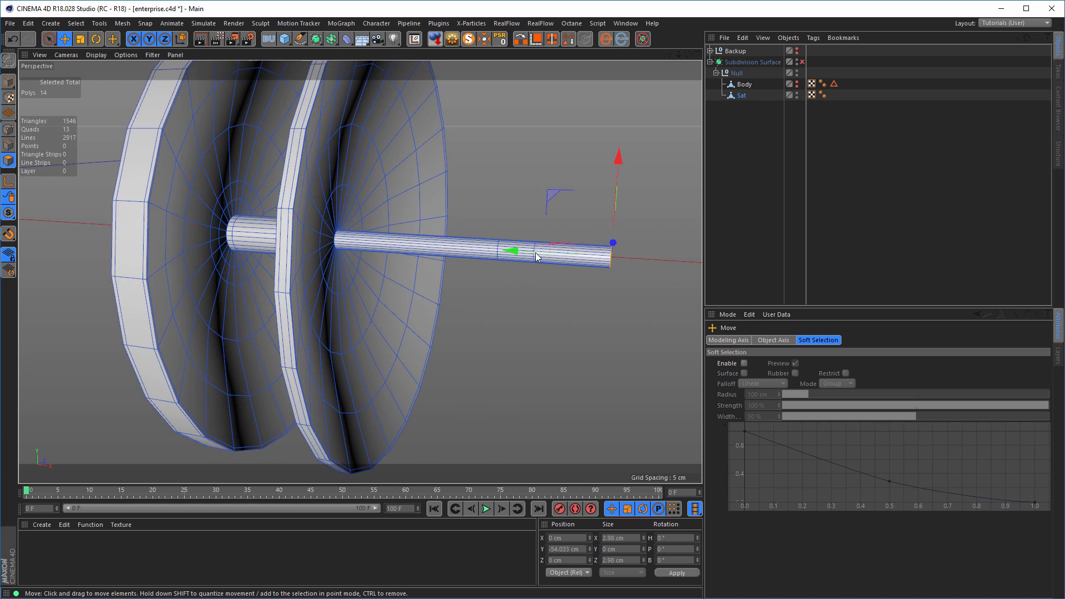
{"action": "scroll", "coordinate": [534, 252], "scroll_direction": "up", "scroll_amount": 3}
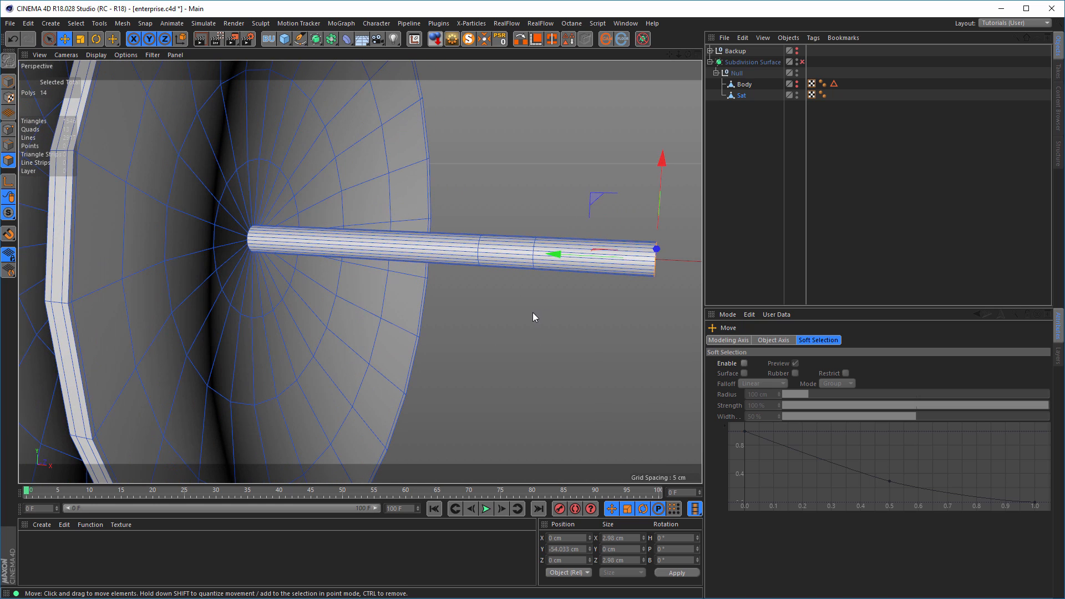
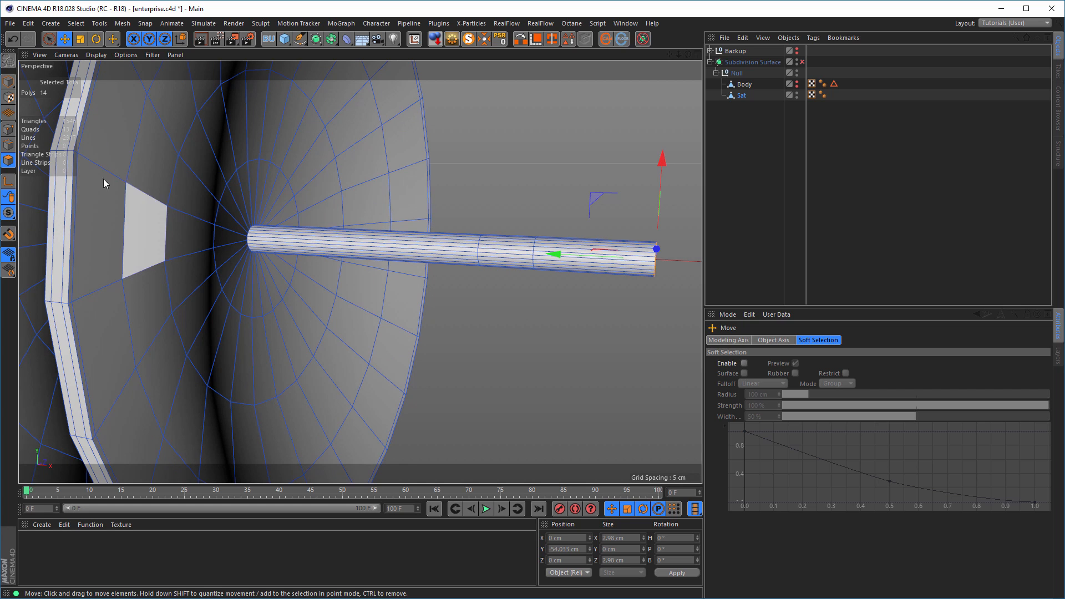
Cut the ring of edges in the short middle segment of the rod once, using Edge Cut with subdivision 1
{"action": "left_click", "coordinate": [8, 145]}
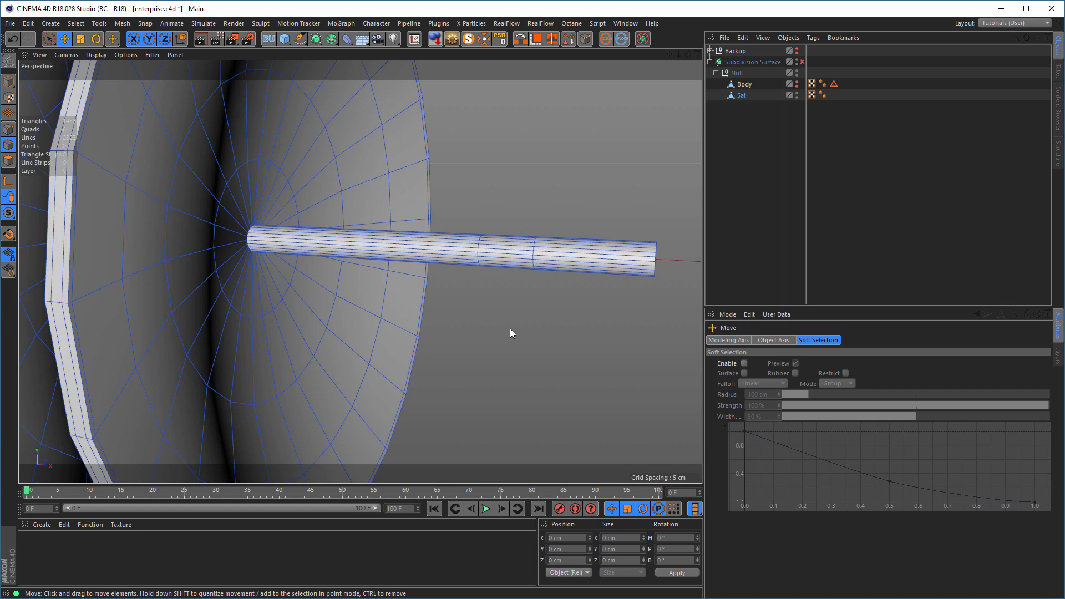
{"action": "key", "text": "u"}
{"action": "key", "text": "b"}
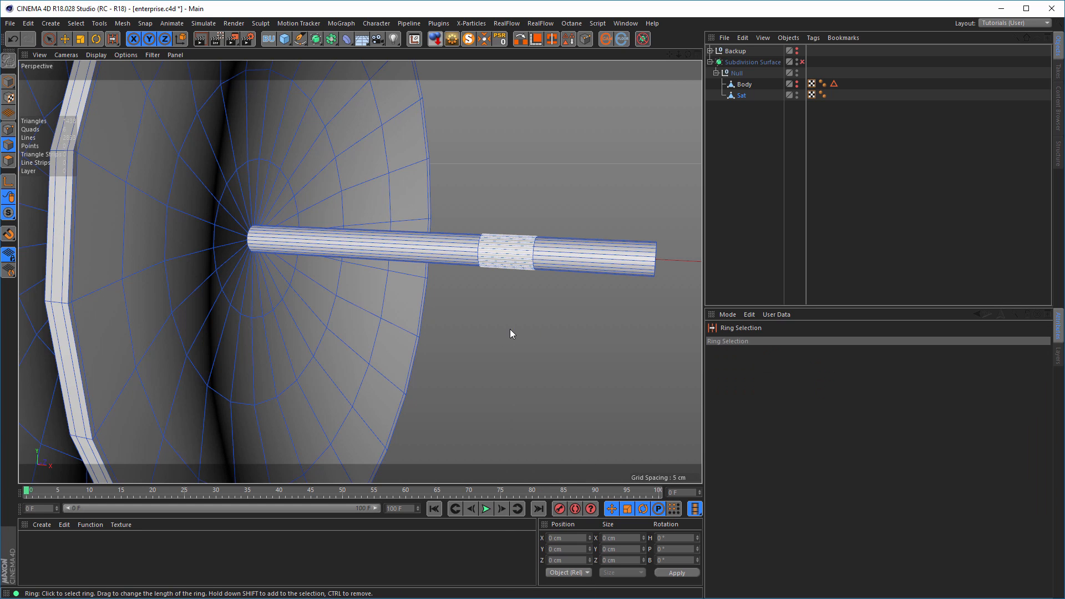
{"action": "left_click", "coordinate": [502, 251]}
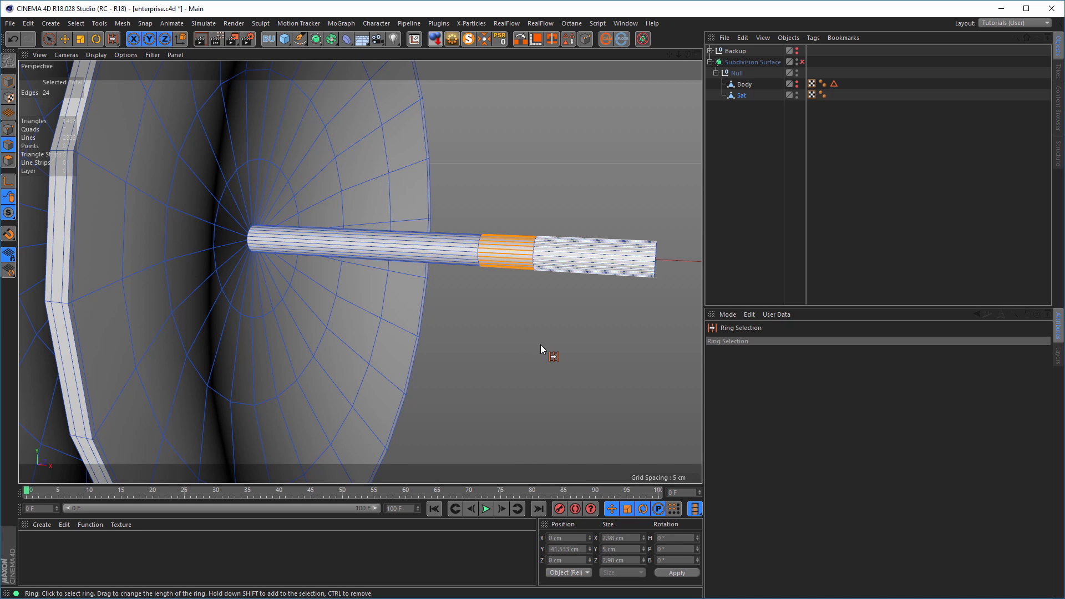
{"action": "key", "text": "m"}
{"action": "key", "text": "f"}
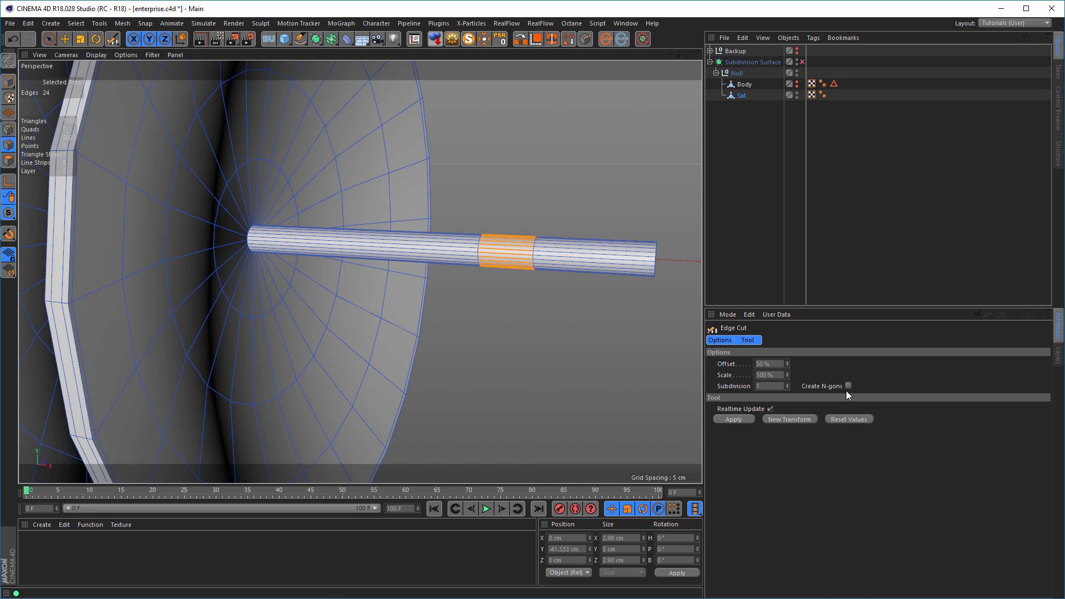
{"action": "left_click", "coordinate": [731, 419]}
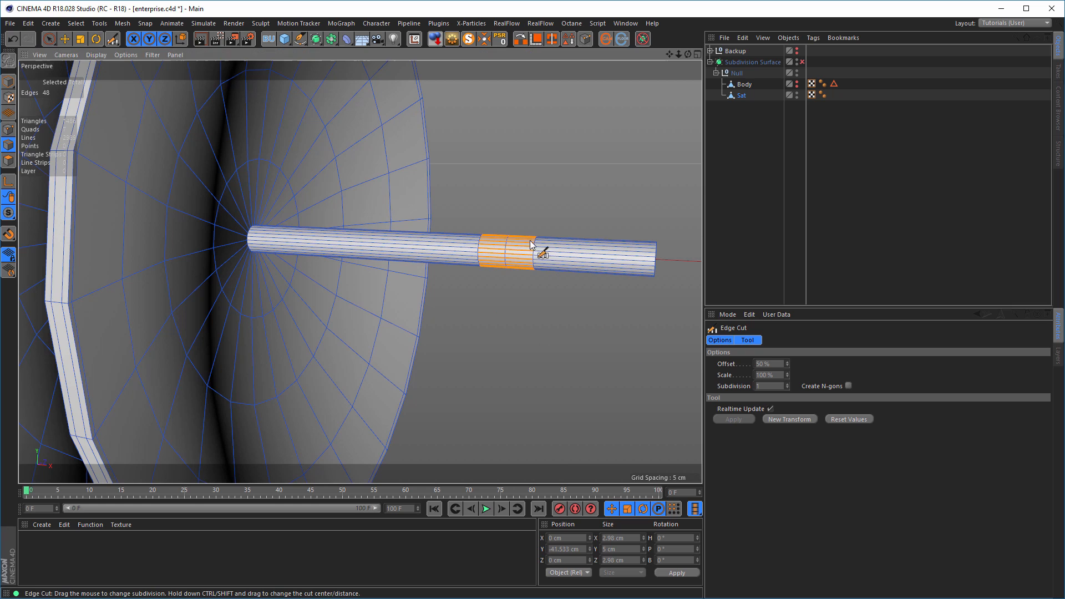
Bevel the new middle edge loop on the rod in Chamfer mode with an offset of about 1.55 cm
{"action": "scroll", "coordinate": [554, 246], "scroll_direction": "up", "scroll_amount": 2}
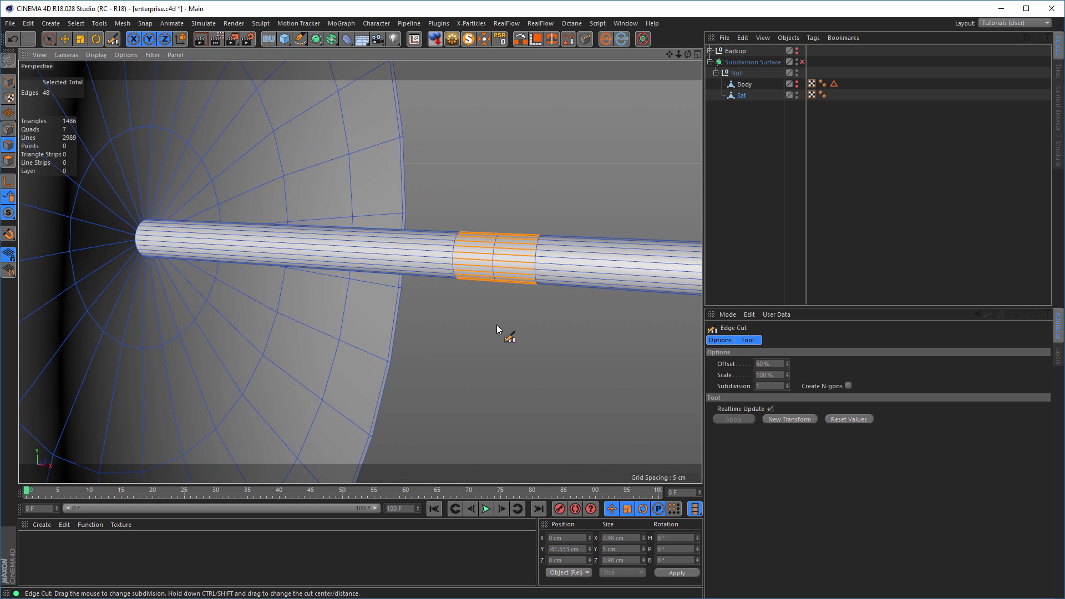
{"action": "key", "text": "u"}
{"action": "key", "text": "l"}
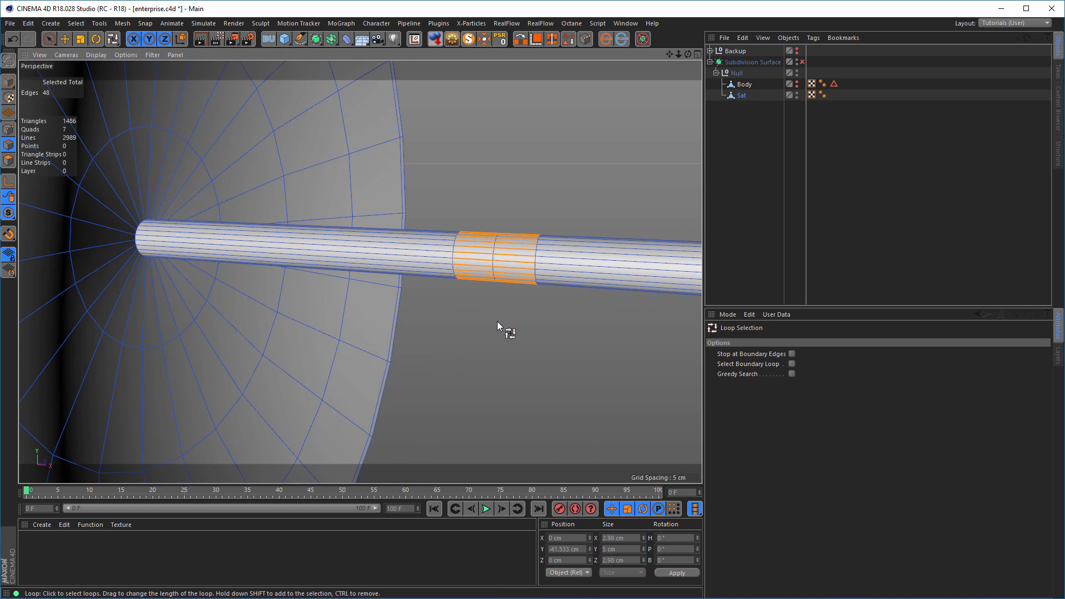
{"action": "left_click", "coordinate": [493, 263]}
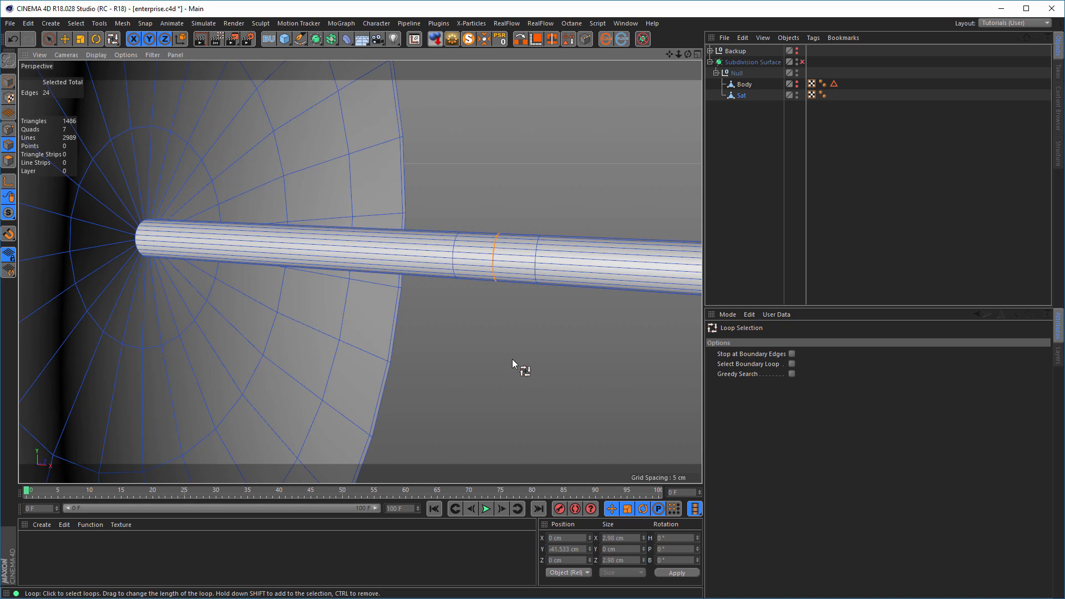
{"action": "key", "text": "m"}
{"action": "key", "text": "s"}
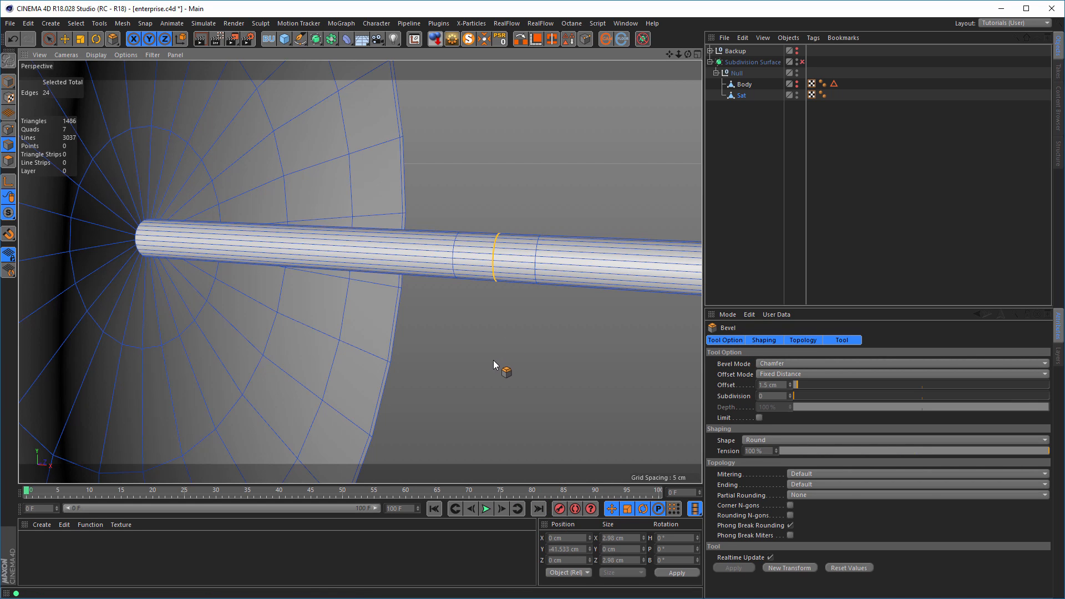
{"action": "left_click_drag", "start_coordinate": [492, 360], "coordinate": [527, 360]}
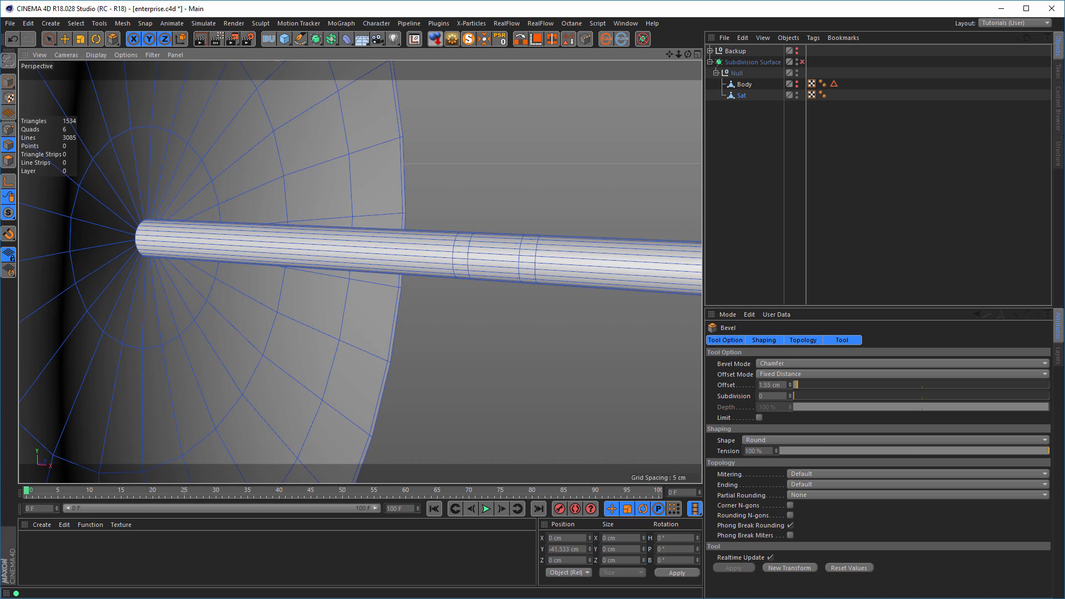
{"action": "left_click_drag", "start_coordinate": [528, 360], "coordinate": [528, 361]}
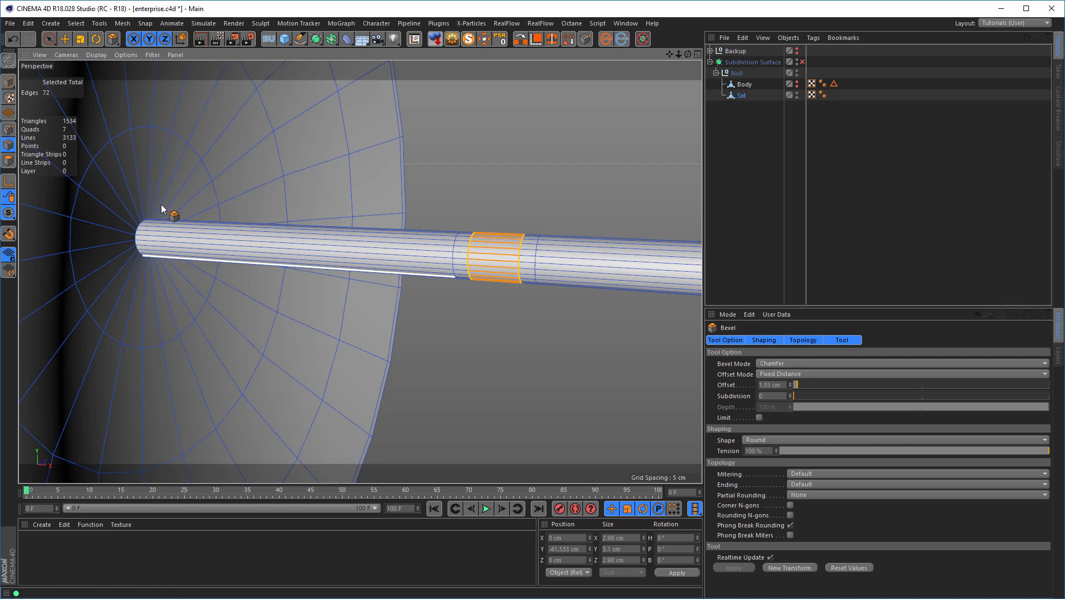
Extrude the polygon loop between the beveled edges outward by 1.5 cm with subdivision 2 to form a collar
{"action": "left_click", "coordinate": [9, 160]}
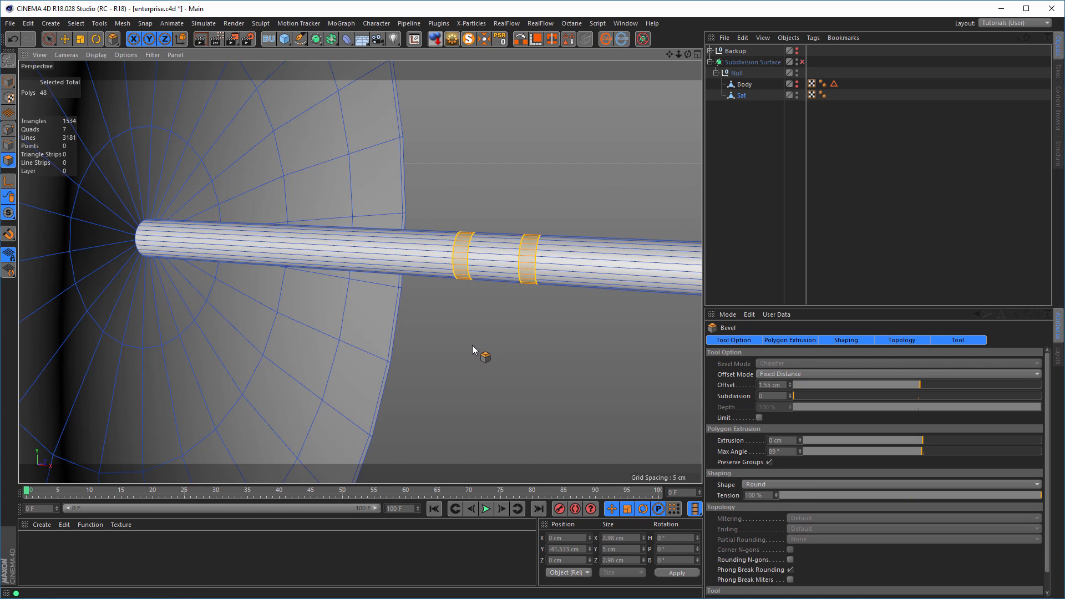
{"action": "key", "text": "u"}
{"action": "key", "text": "l"}
{"action": "left_click", "coordinate": [493, 266]}
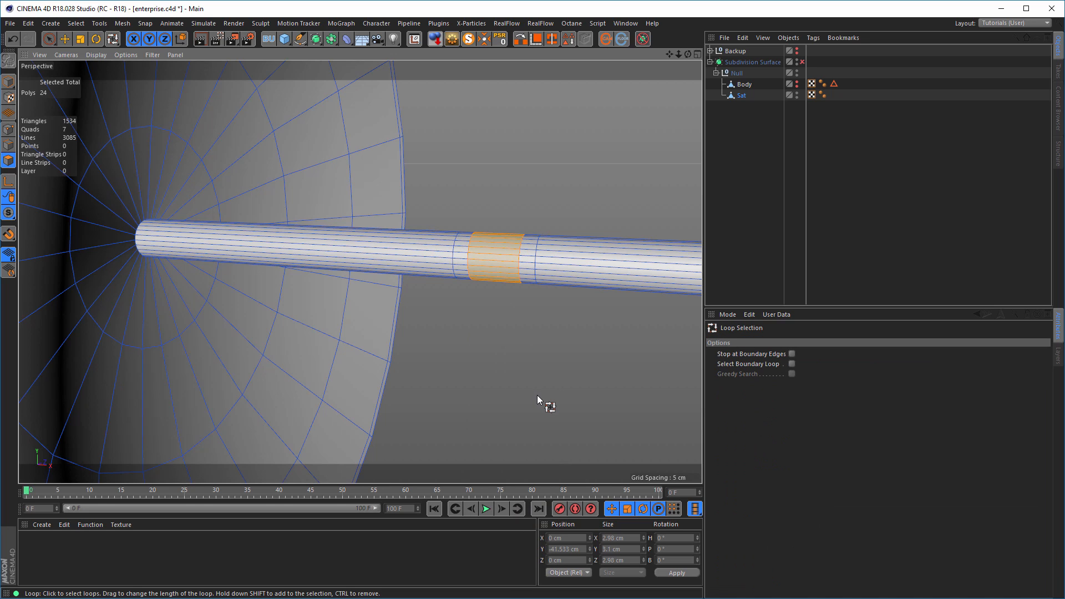
{"action": "key", "text": "d"}
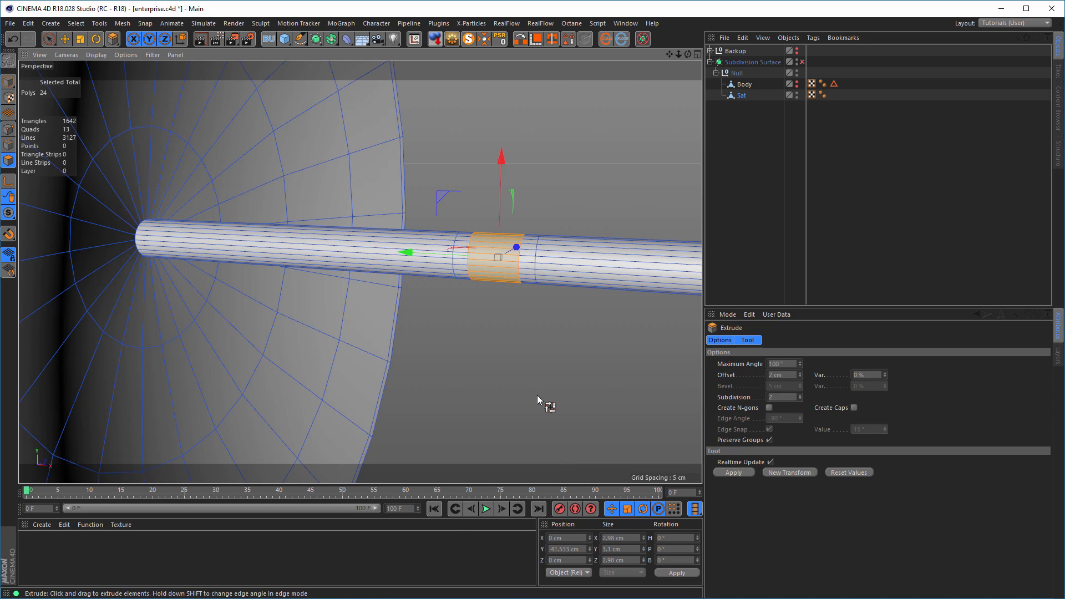
{"action": "left_click_drag", "start_coordinate": [510, 398], "coordinate": [560, 398]}
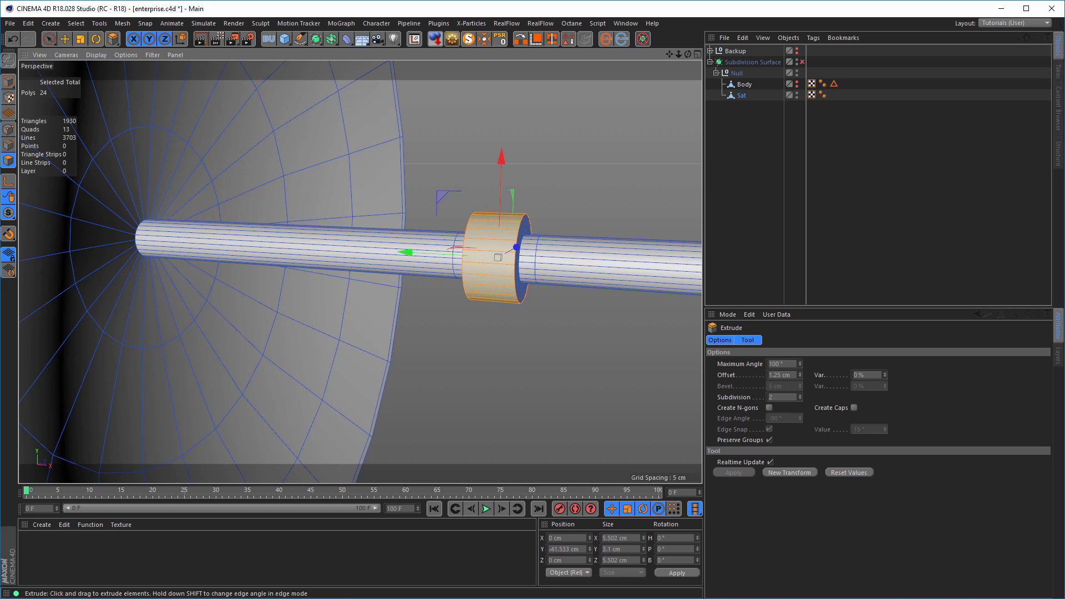
{"action": "left_click_drag", "start_coordinate": [560, 398], "coordinate": [574, 398]}
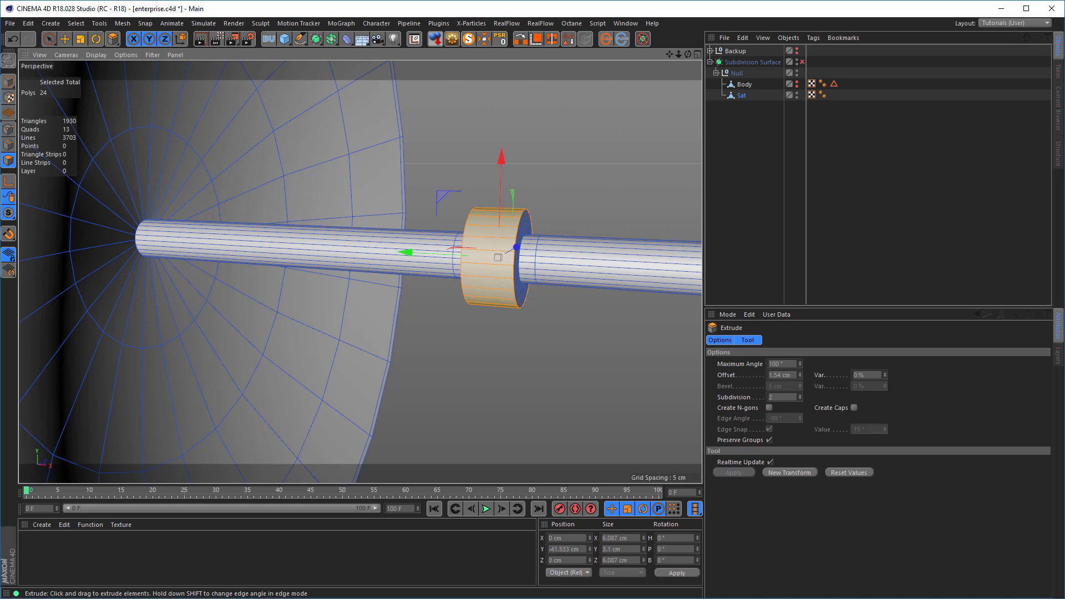
{"action": "left_click", "coordinate": [785, 374]}
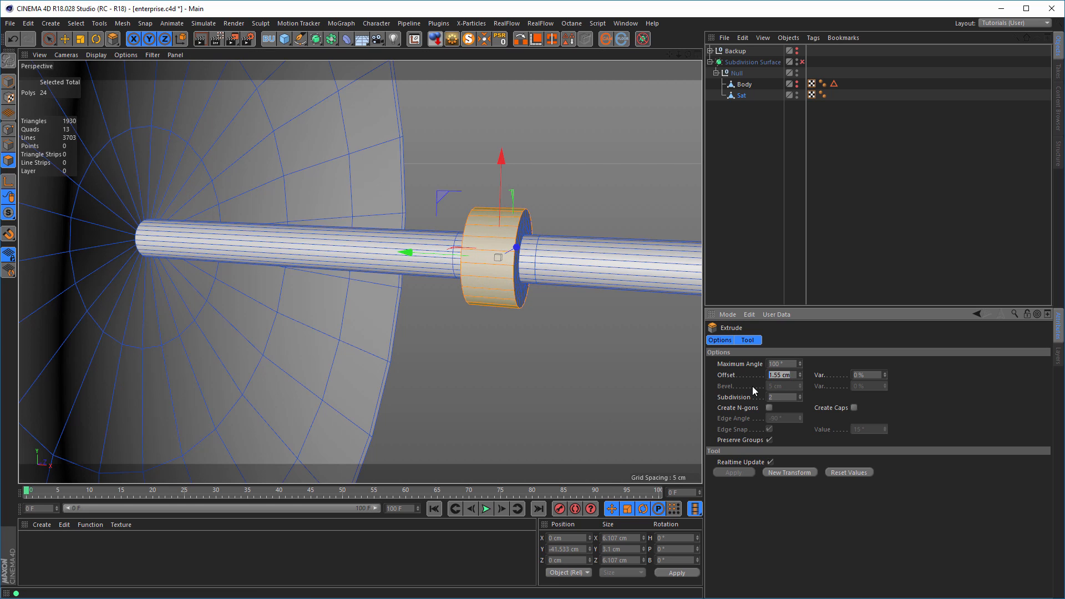
{"action": "type", "text": "1.5"}
{"action": "key", "text": "Return"}
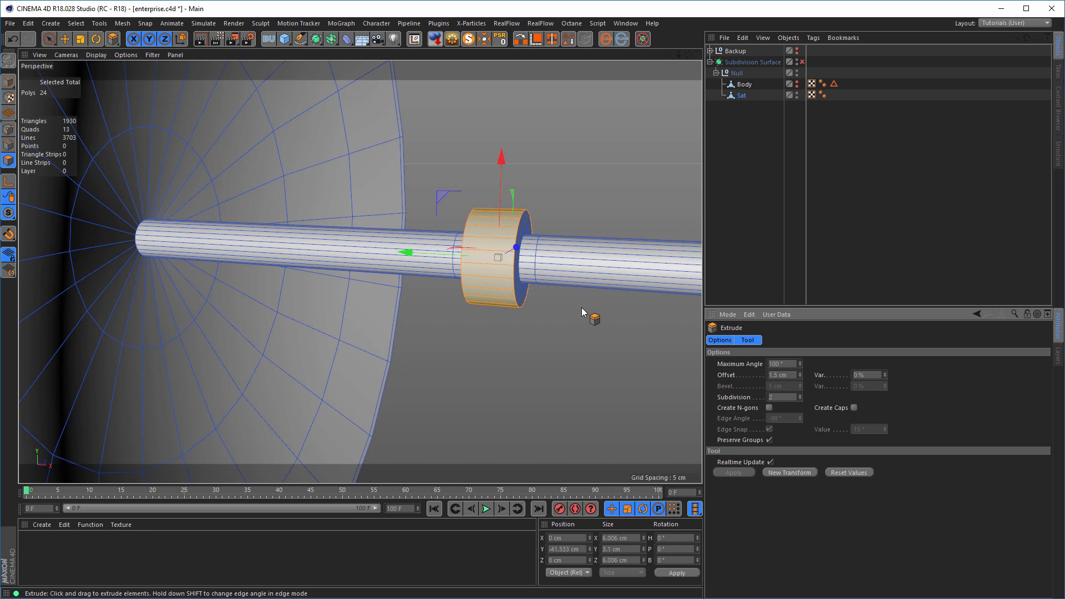
Preview the dish and rod smoothed by enabling the Subdivision Surface, and disable it again
{"action": "left_click_drag", "start_coordinate": [582, 307], "coordinate": [446, 300], "text": "alt"}
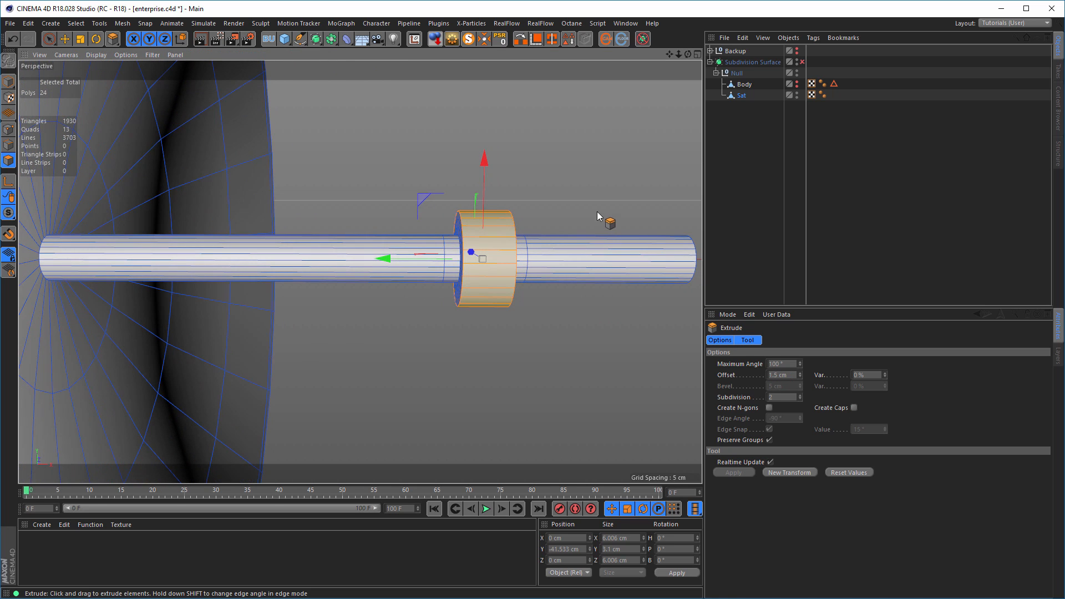
{"action": "left_click", "coordinate": [9, 81]}
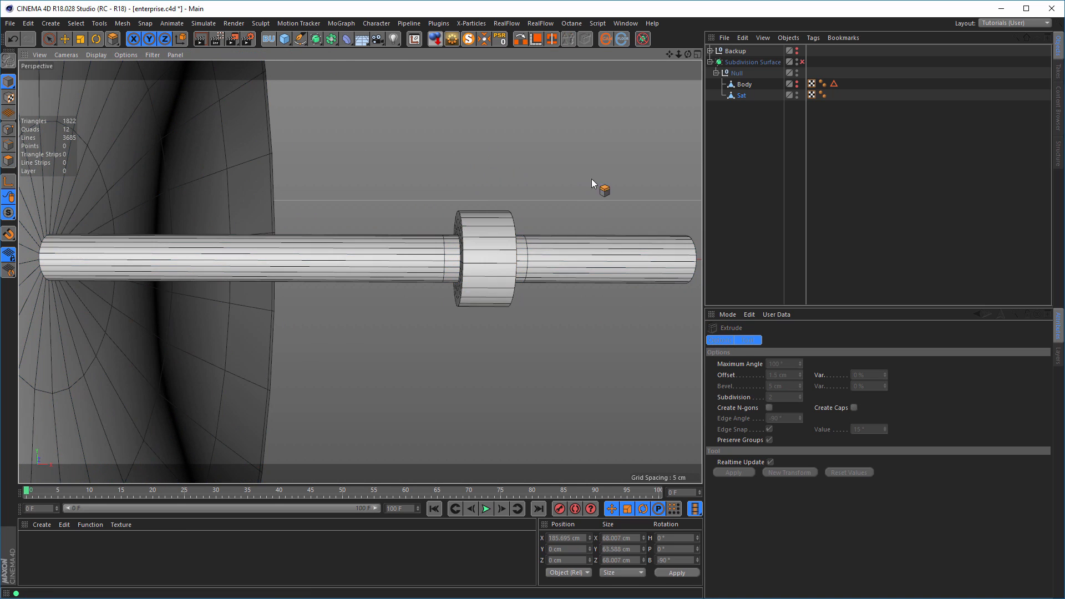
{"action": "left_click", "coordinate": [802, 62]}
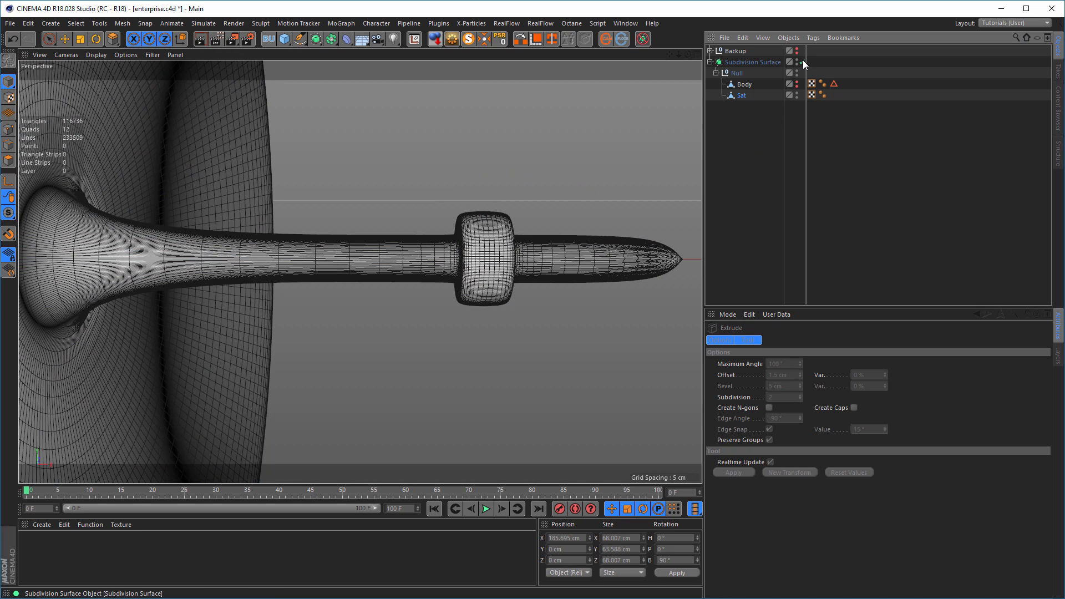
{"action": "left_click", "coordinate": [802, 61]}
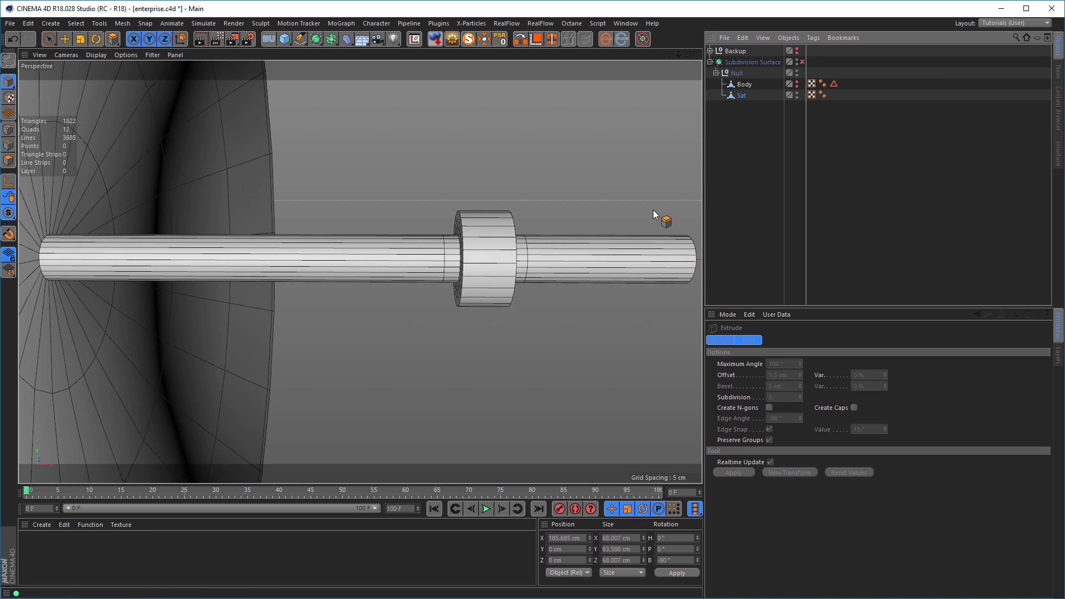
Switch the Sat object to edge editing and clear the leftover edge selection around the collar
{"action": "middle_click_drag", "start_coordinate": [529, 266], "coordinate": [441, 276], "text": "alt"}
{"action": "left_click_drag", "start_coordinate": [558, 254], "coordinate": [621, 265], "text": "alt"}
{"action": "middle_click_drag", "start_coordinate": [610, 269], "coordinate": [531, 280], "text": "alt"}
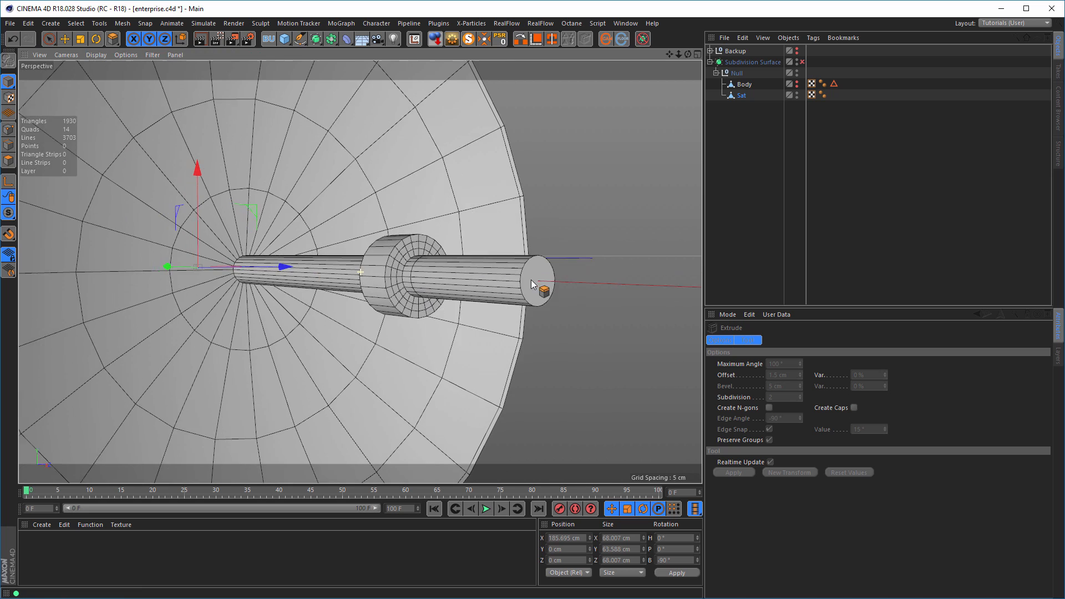
{"action": "right_click_drag", "start_coordinate": [531, 280], "coordinate": [572, 273], "text": "alt"}
{"action": "left_click_drag", "start_coordinate": [530, 283], "coordinate": [488, 254], "text": "alt"}
{"action": "left_click", "coordinate": [8, 145]}
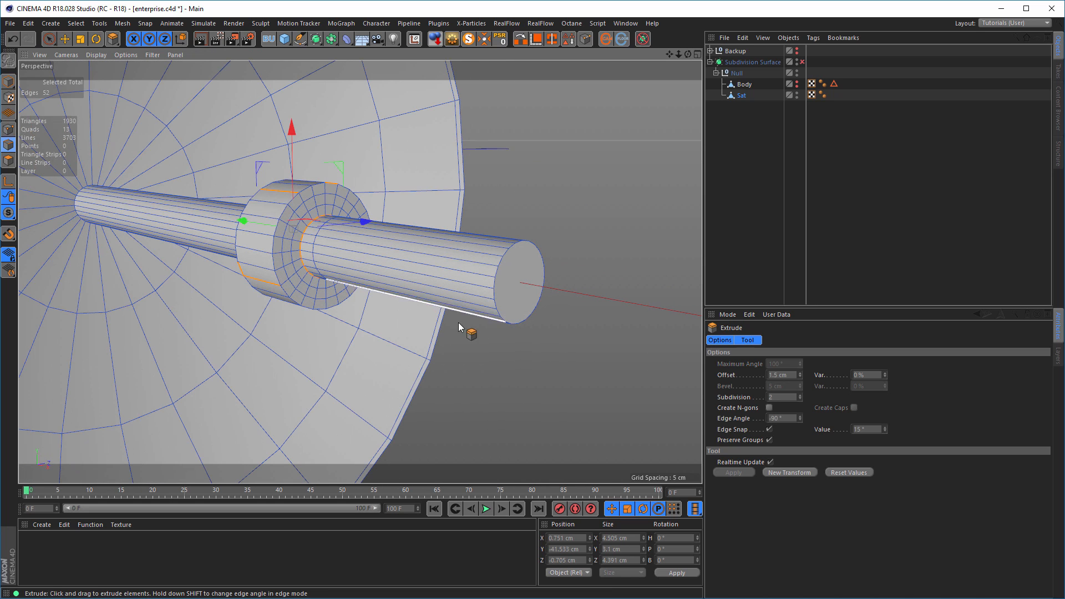
{"action": "key", "text": "u"}
{"action": "key", "text": "l"}
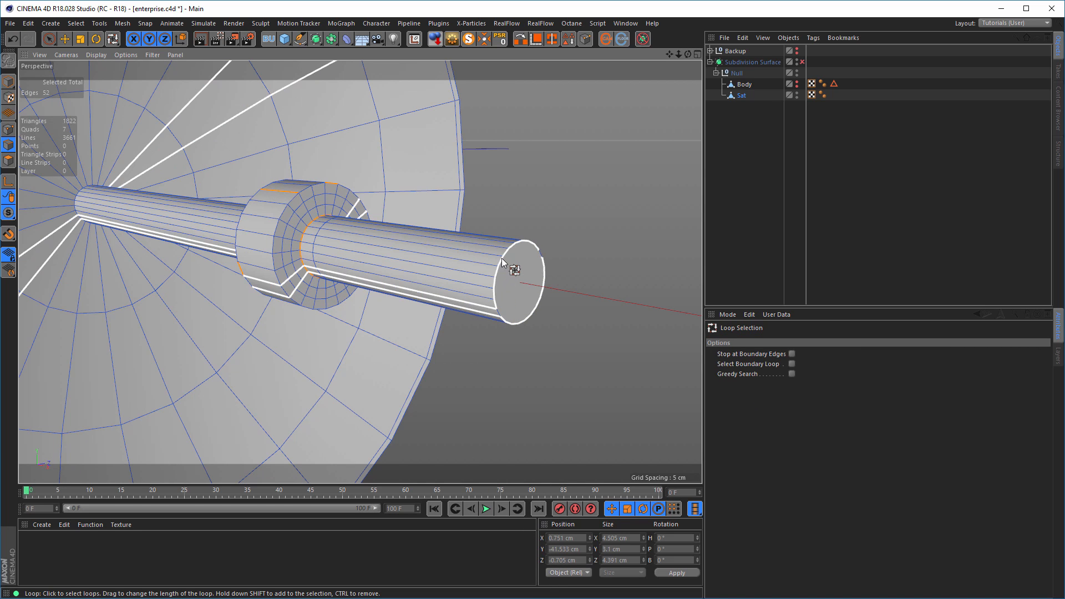
{"action": "scroll", "coordinate": [386, 231], "scroll_direction": "up", "scroll_amount": 6}
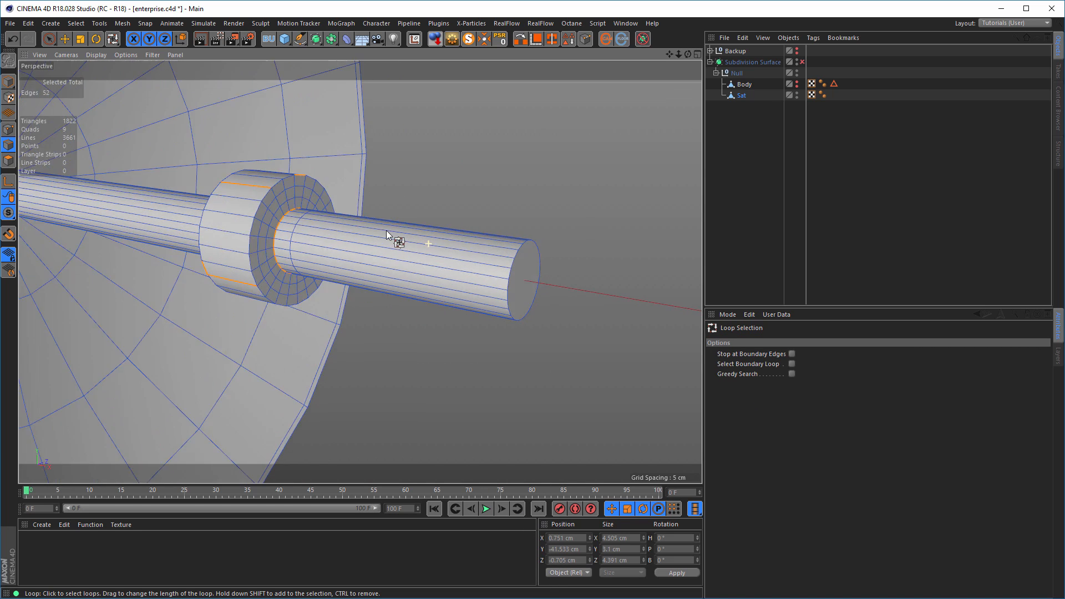
{"action": "left_click_drag", "start_coordinate": [279, 222], "coordinate": [225, 241], "text": "alt"}
{"action": "key", "text": "space"}
{"action": "left_click", "coordinate": [515, 157]}
Try to extrude the edge loop around the rod's free end a short distance along the rod, and undo it
{"action": "left_click_drag", "start_coordinate": [266, 288], "coordinate": [411, 261], "text": "alt"}
{"action": "right_click_drag", "start_coordinate": [411, 261], "coordinate": [273, 243], "text": "alt"}
{"action": "middle_click_drag", "start_coordinate": [272, 243], "coordinate": [94, 224], "text": "alt"}
{"action": "left_click_drag", "start_coordinate": [454, 291], "coordinate": [438, 279], "text": "alt"}
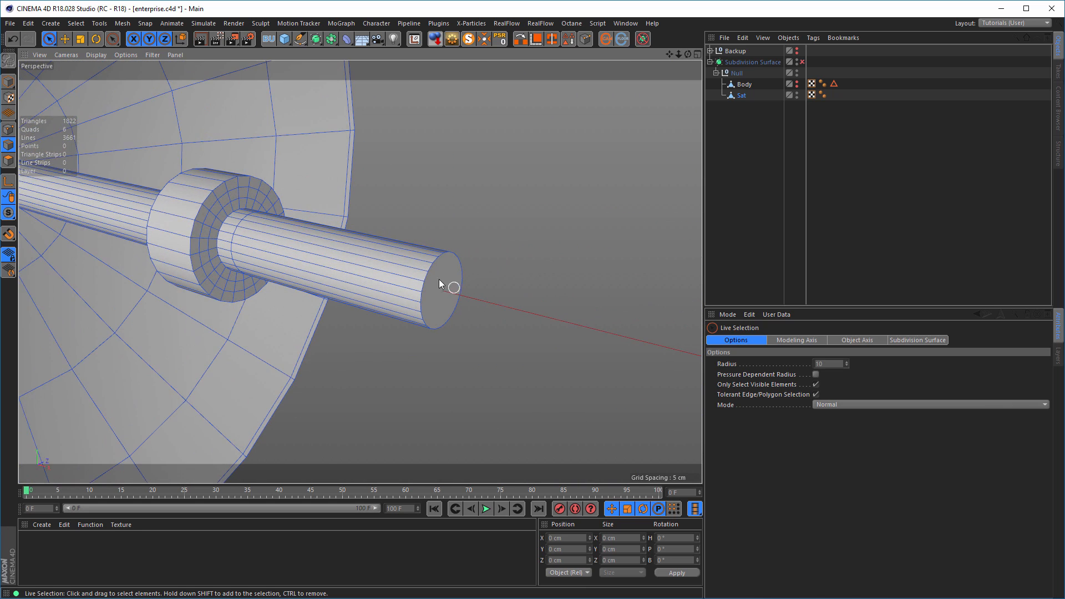
{"action": "right_click_drag", "start_coordinate": [427, 275], "coordinate": [463, 266], "text": "alt"}
{"action": "key", "text": "space"}
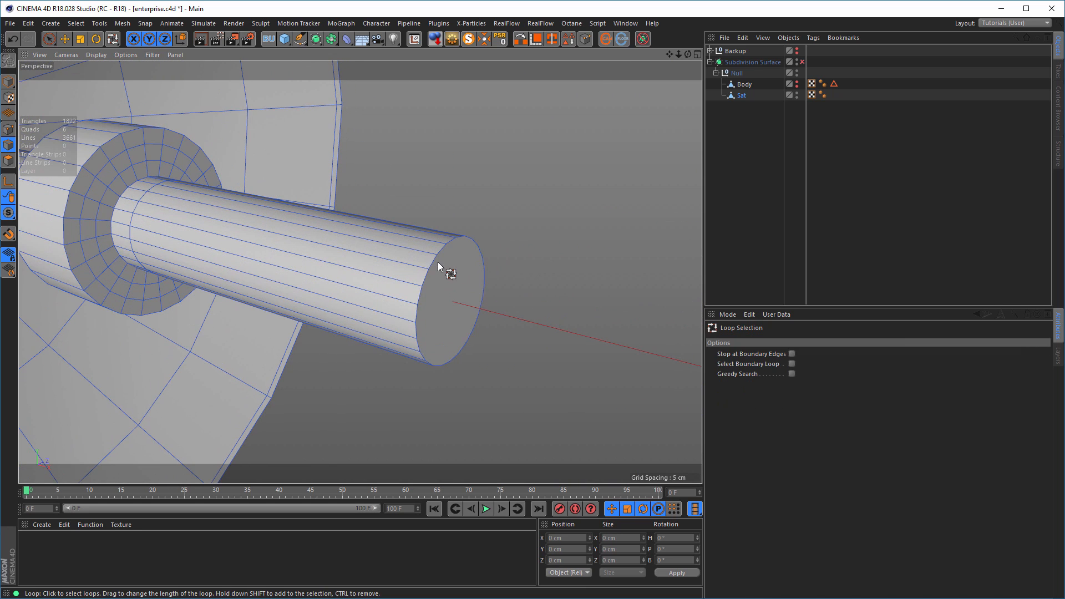
{"action": "left_click", "coordinate": [436, 262]}
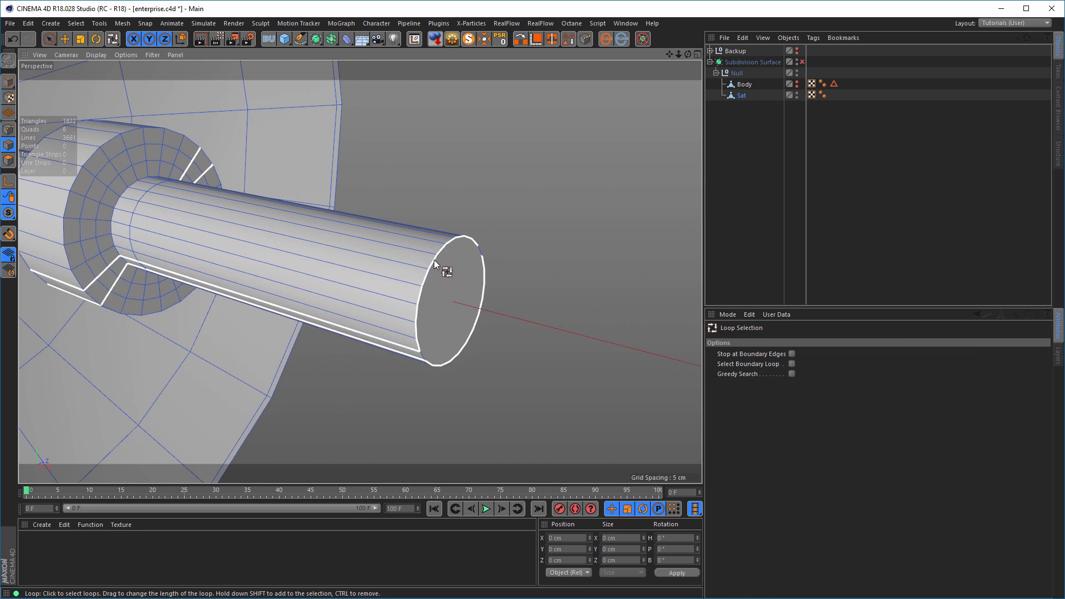
{"action": "left_click", "coordinate": [423, 308]}
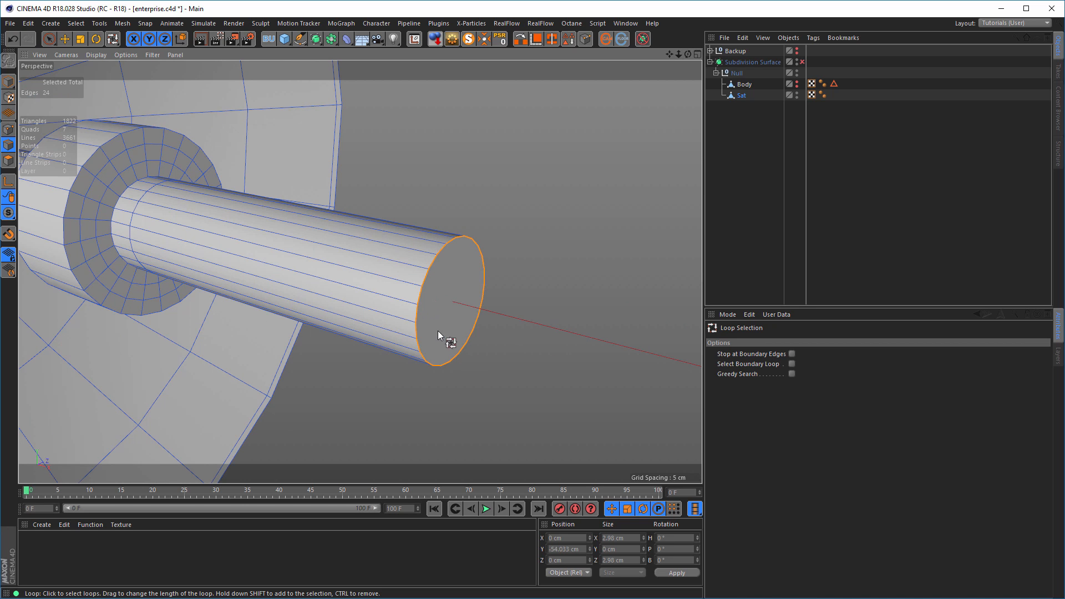
{"action": "right_click_drag", "start_coordinate": [438, 331], "coordinate": [417, 335], "text": "alt"}
{"action": "left_click_drag", "start_coordinate": [417, 335], "coordinate": [384, 342], "text": "alt"}
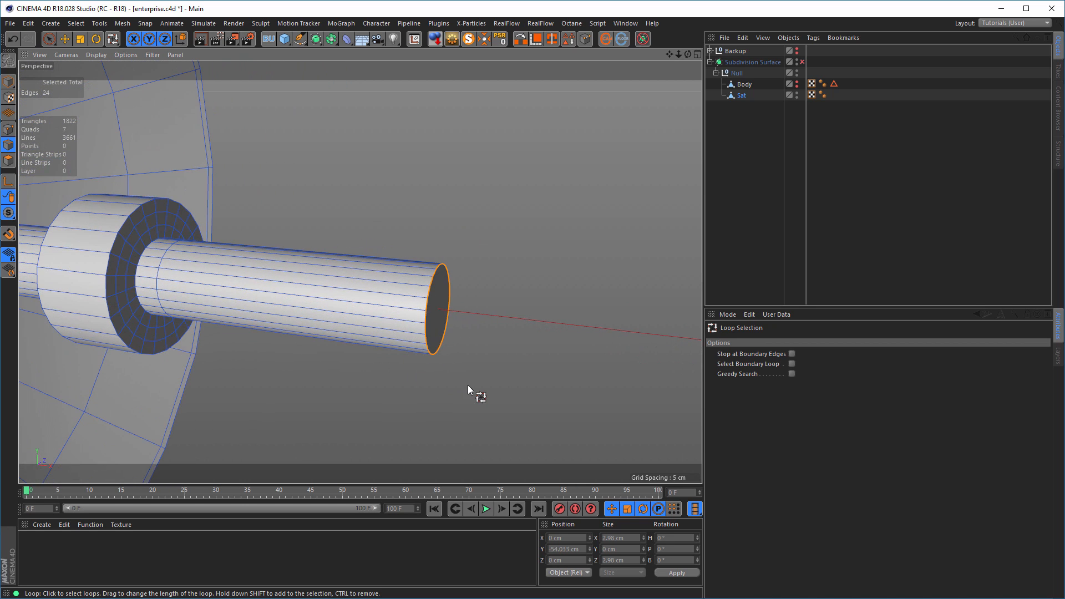
{"action": "key", "text": "e"}
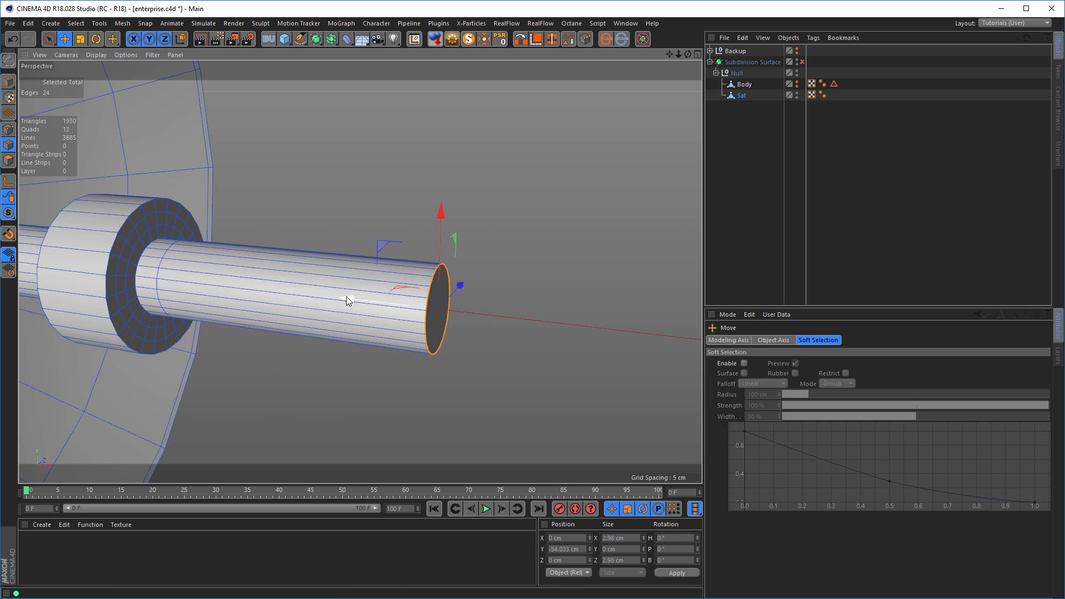
{"action": "left_click_drag", "start_coordinate": [347, 297], "coordinate": [359, 298], "text": "ctrl"}
{"action": "key", "text": "ctrl+z"}
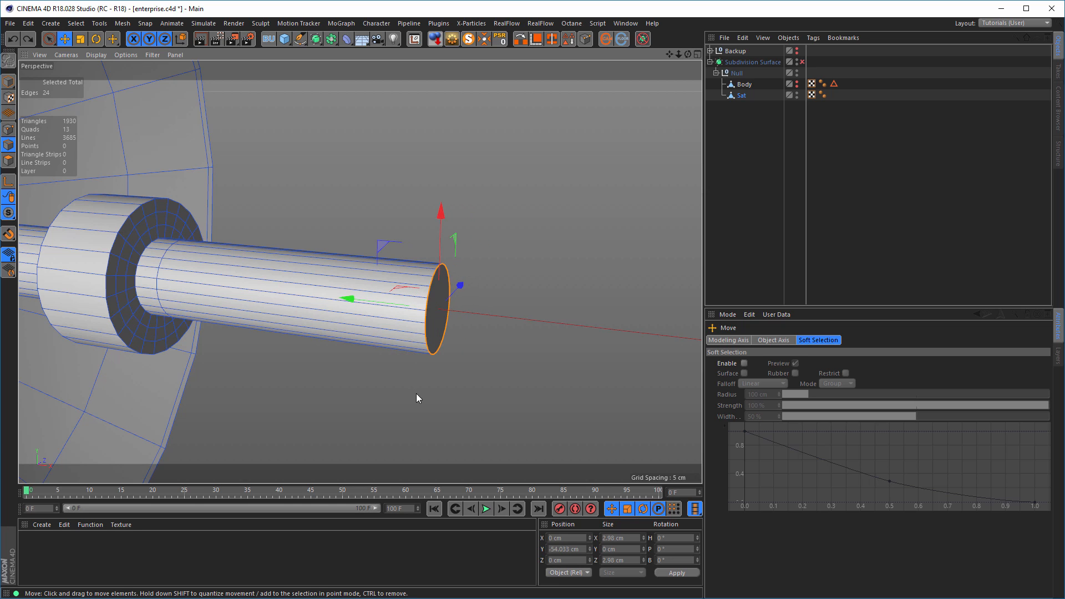
Extrude the rod's end cap polygons outward by about 0.6 cm and scale the cap down to about 2.2 cm across
{"action": "left_click", "coordinate": [9, 161]}
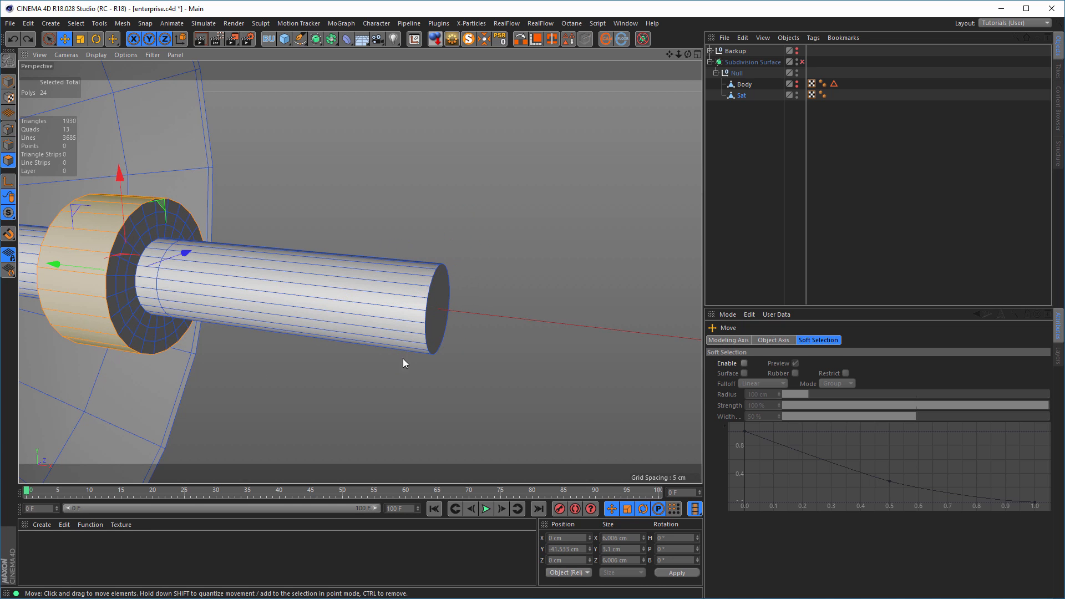
{"action": "left_click", "coordinate": [444, 314]}
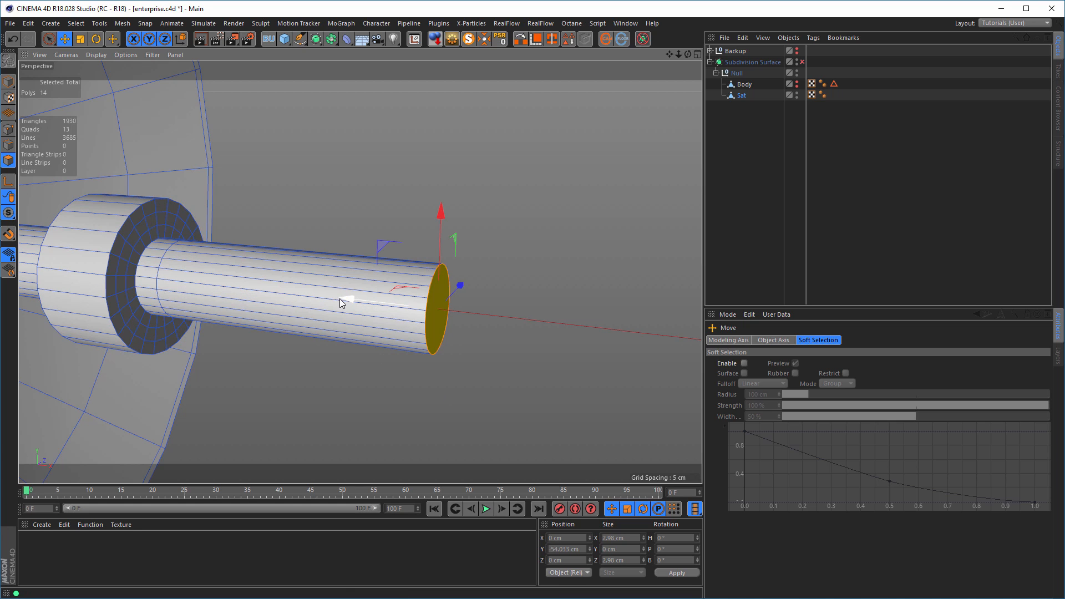
{"action": "left_click_drag", "start_coordinate": [349, 300], "coordinate": [370, 301], "text": "ctrl"}
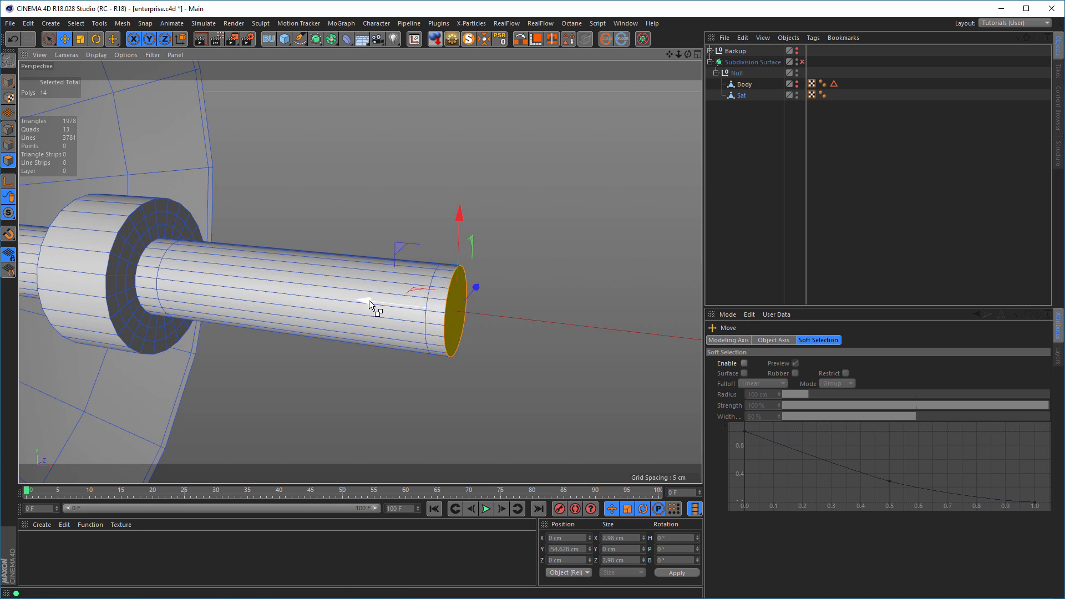
{"action": "key", "text": "t"}
{"action": "left_click_drag", "start_coordinate": [560, 419], "coordinate": [449, 424]}
Extrude the rod's cap again by about 0.27 cm and scale it to about 1.04 cm across to round the tip
{"action": "key", "text": "e"}
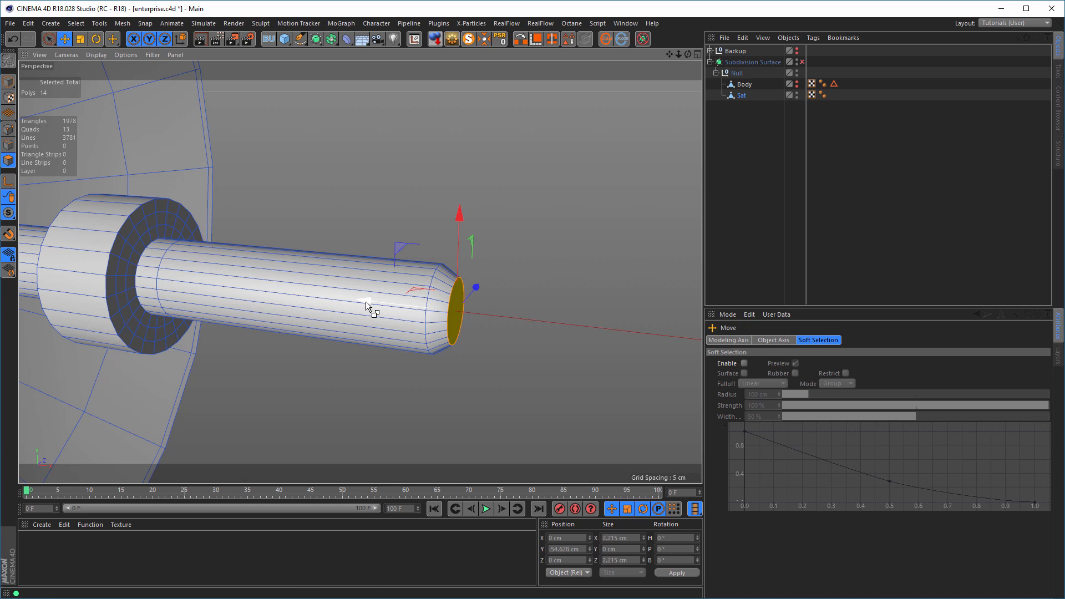
{"action": "left_click_drag", "start_coordinate": [367, 301], "coordinate": [374, 302]}
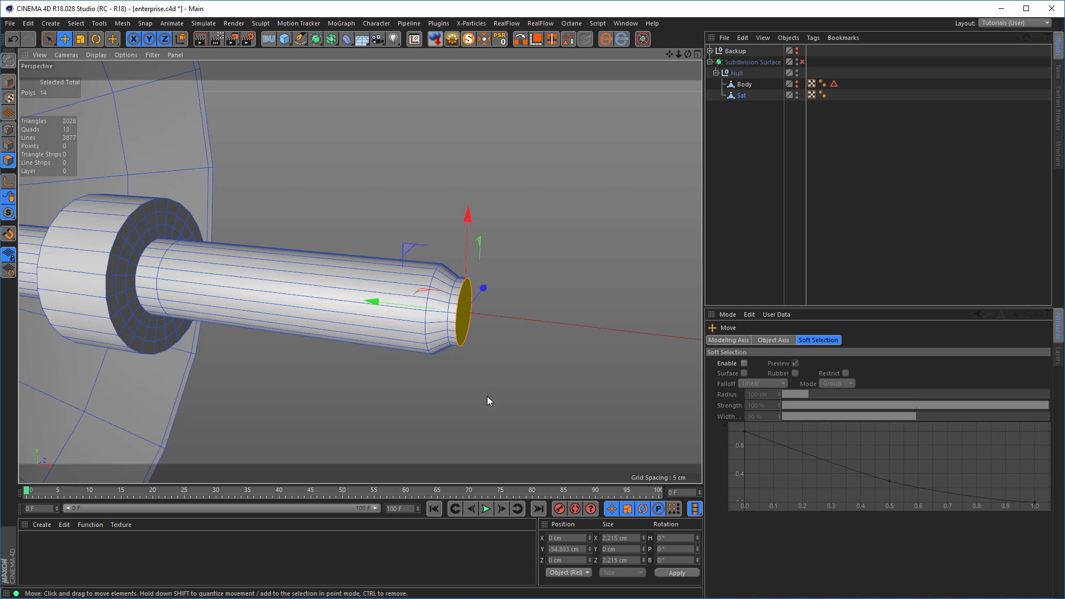
{"action": "key", "text": "t"}
{"action": "left_click_drag", "start_coordinate": [482, 397], "coordinate": [222, 358]}
Check the smoothed dish and rod as a whole object with the Subdivision Surface enabled, and render the view briefly
{"action": "left_click", "coordinate": [803, 62]}
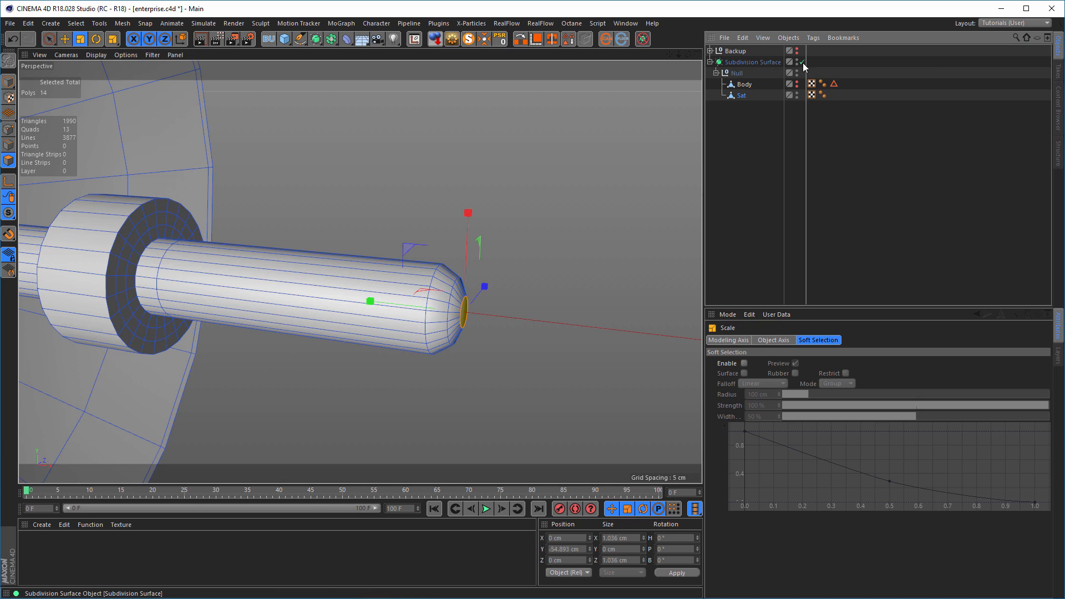
{"action": "left_click", "coordinate": [8, 82]}
{"action": "right_click_drag", "start_coordinate": [333, 339], "coordinate": [303, 330], "text": "alt"}
{"action": "middle_click_drag", "start_coordinate": [314, 327], "coordinate": [444, 290], "text": "alt"}
{"action": "right_click_drag", "start_coordinate": [452, 288], "coordinate": [384, 301], "text": "alt"}
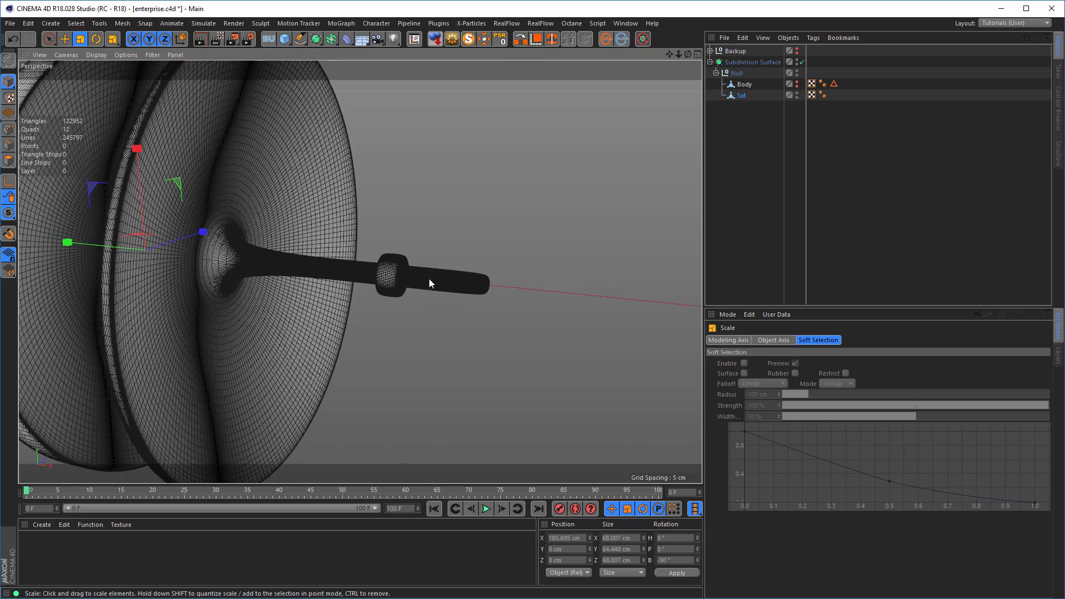
{"action": "middle_click_drag", "start_coordinate": [429, 279], "coordinate": [447, 277], "text": "alt"}
{"action": "key", "text": "ctrl+r"}
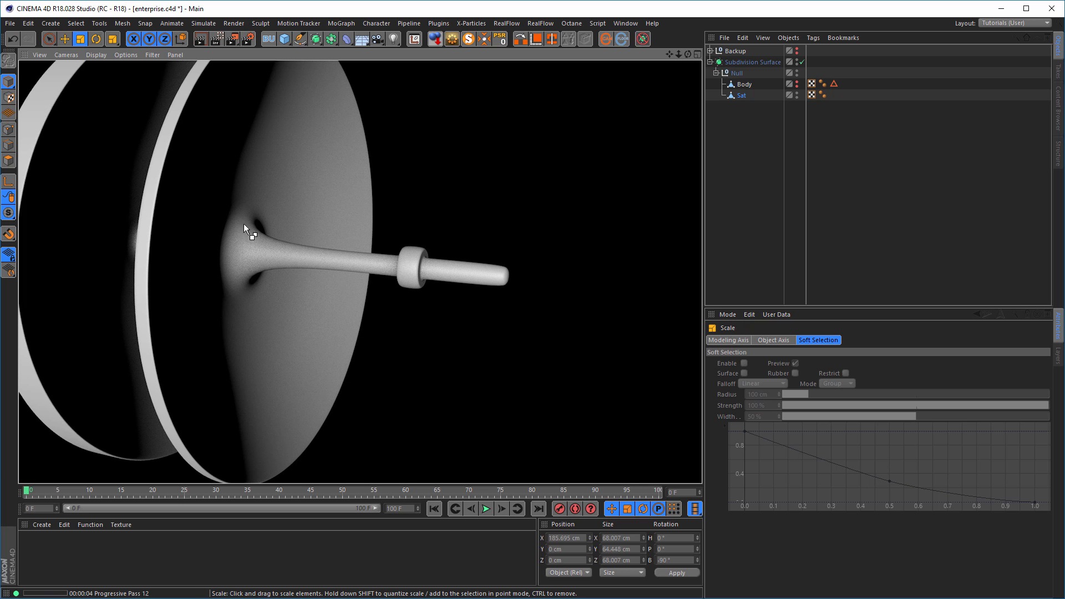
{"action": "left_click", "coordinate": [247, 255]}
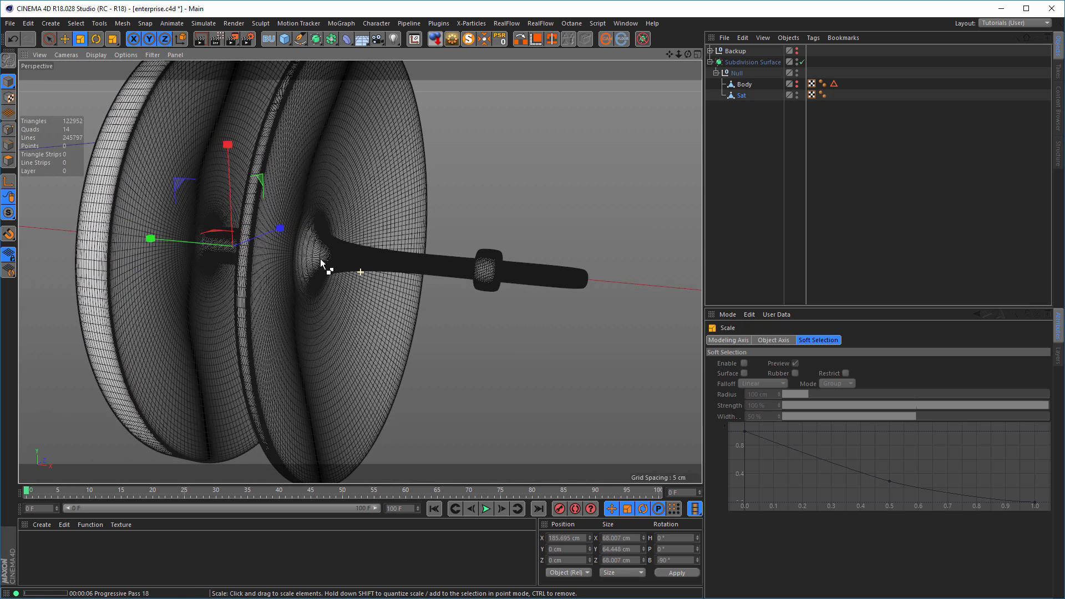
Make the Body object visible again and disable the Subdivision Surface
{"action": "left_click", "coordinate": [797, 82]}
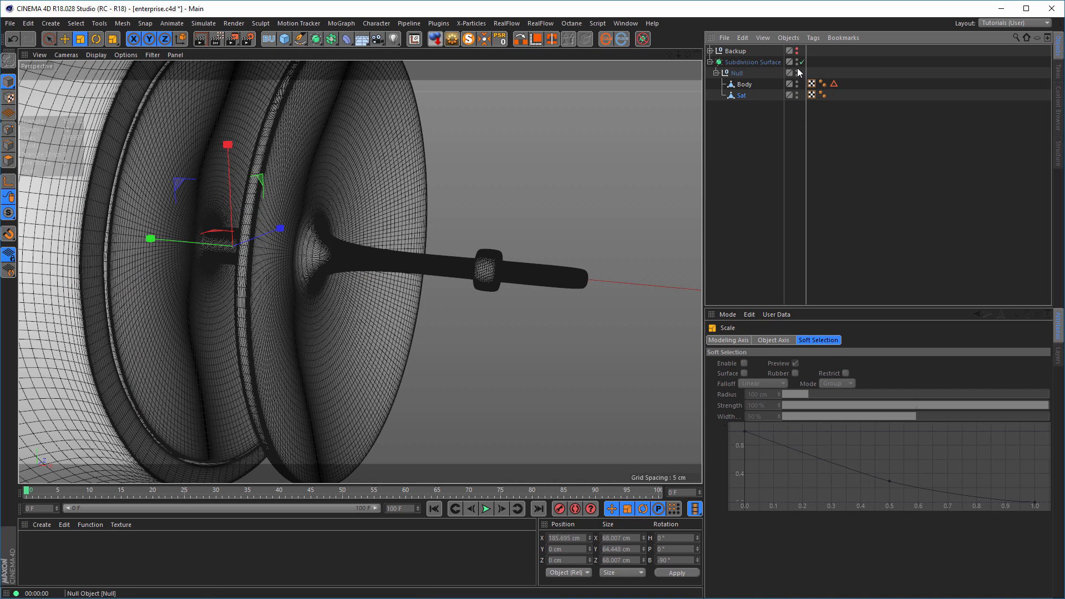
{"action": "left_click", "coordinate": [802, 62]}
{"action": "scroll", "coordinate": [336, 254], "scroll_direction": "up", "scroll_amount": 5}
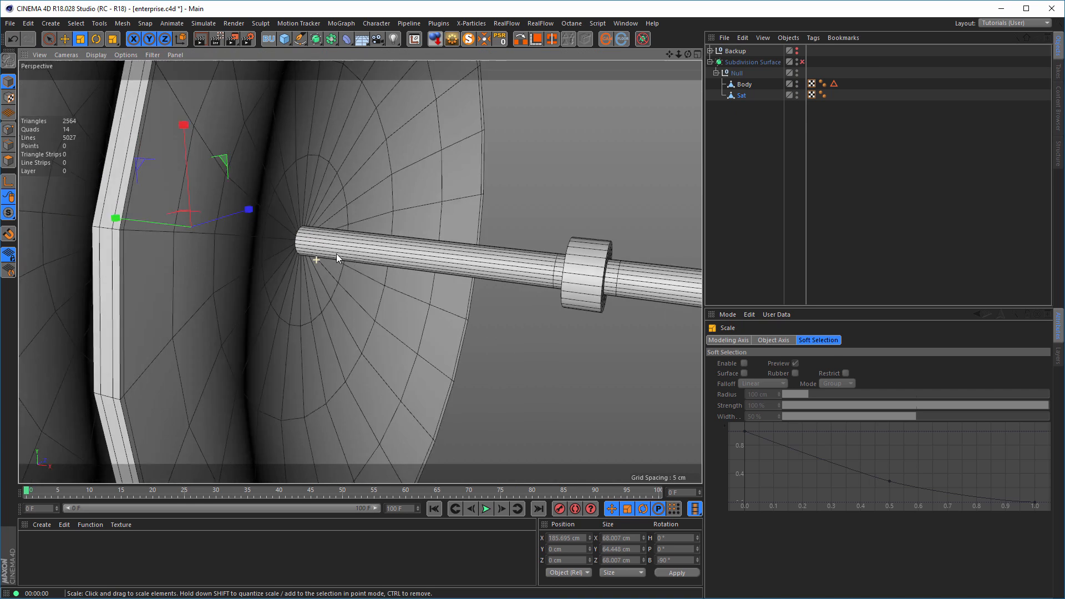
Loop-cut the Sat mesh around the rod's base, at about 29.2% on the dish and about 5.1% along the rod
{"action": "left_click", "coordinate": [9, 145]}
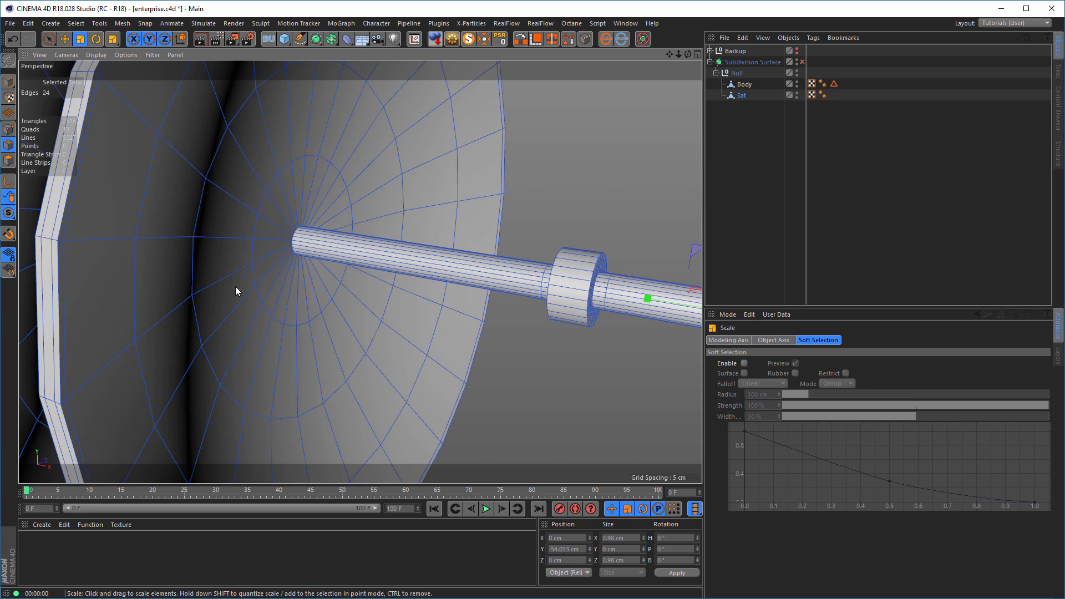
{"action": "key", "text": "k"}
{"action": "key", "text": "l"}
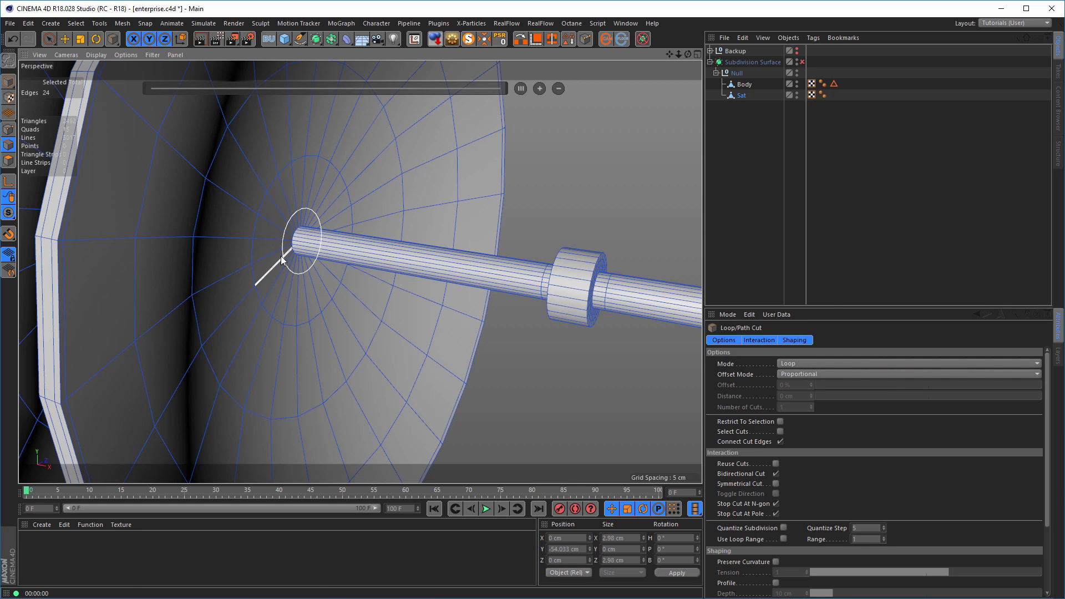
{"action": "left_click", "coordinate": [285, 256]}
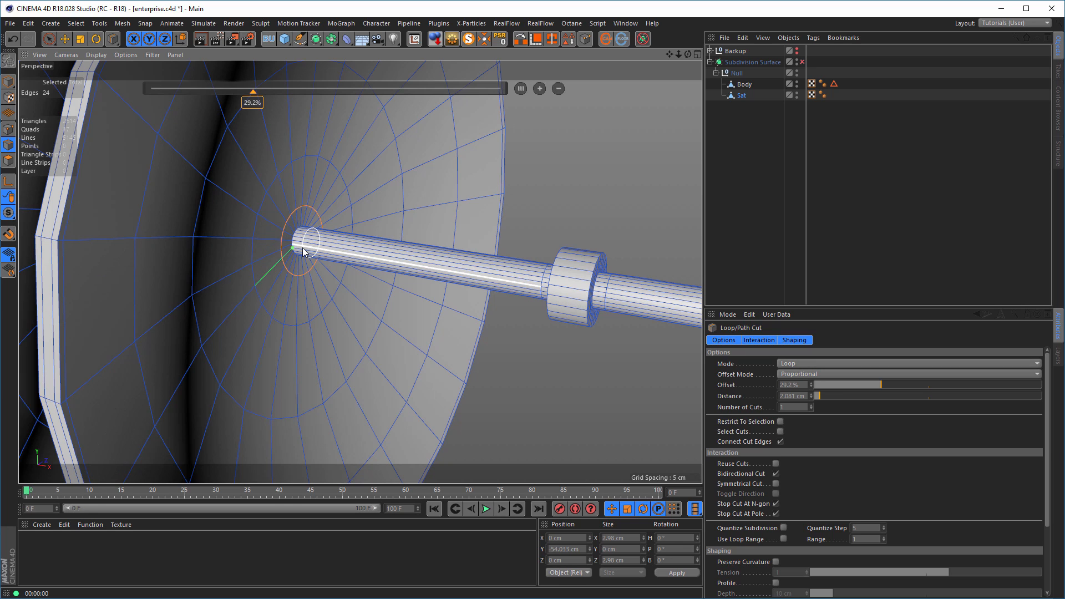
{"action": "left_click_drag", "start_coordinate": [301, 248], "coordinate": [299, 248]}
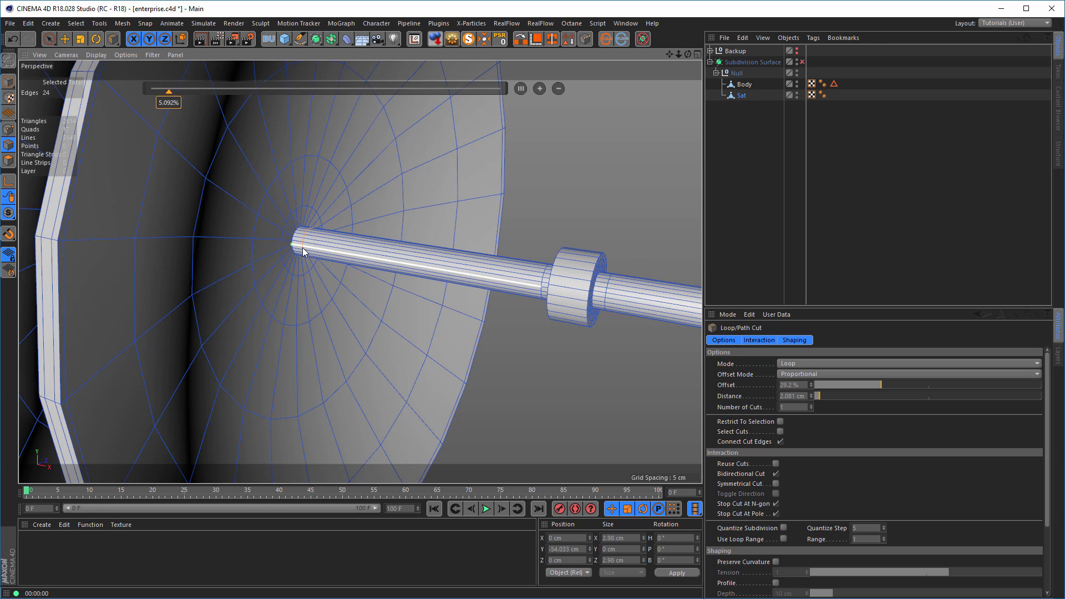
Enable the Subdivision Surface, display the model with isoparm lines, and review the Body together with the dish
{"action": "left_click", "coordinate": [9, 81]}
{"action": "left_click", "coordinate": [801, 62]}
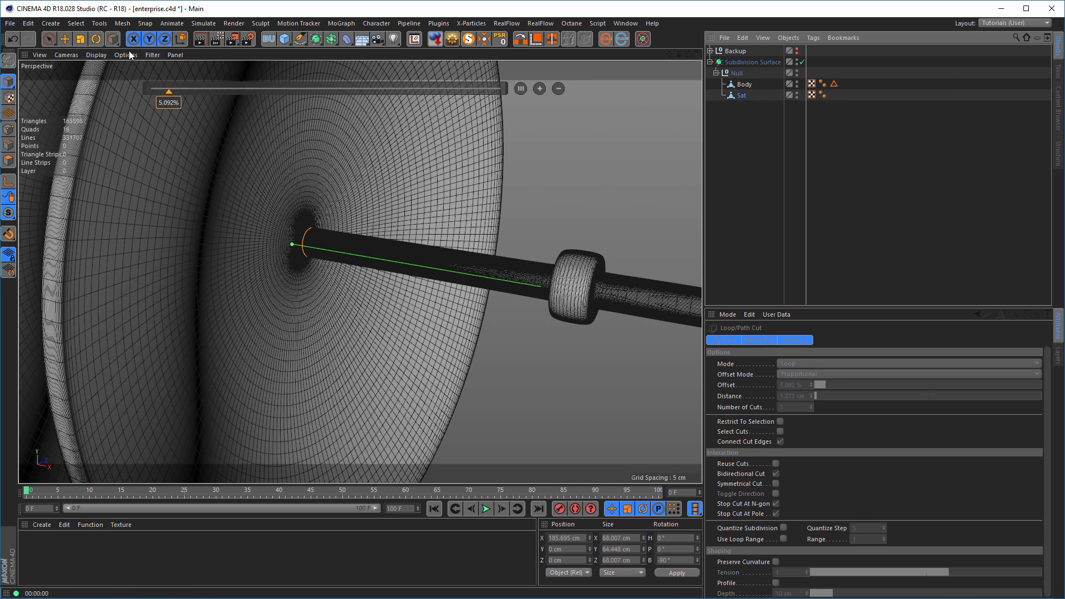
{"action": "left_click", "coordinate": [96, 55]}
{"action": "left_click", "coordinate": [110, 175]}
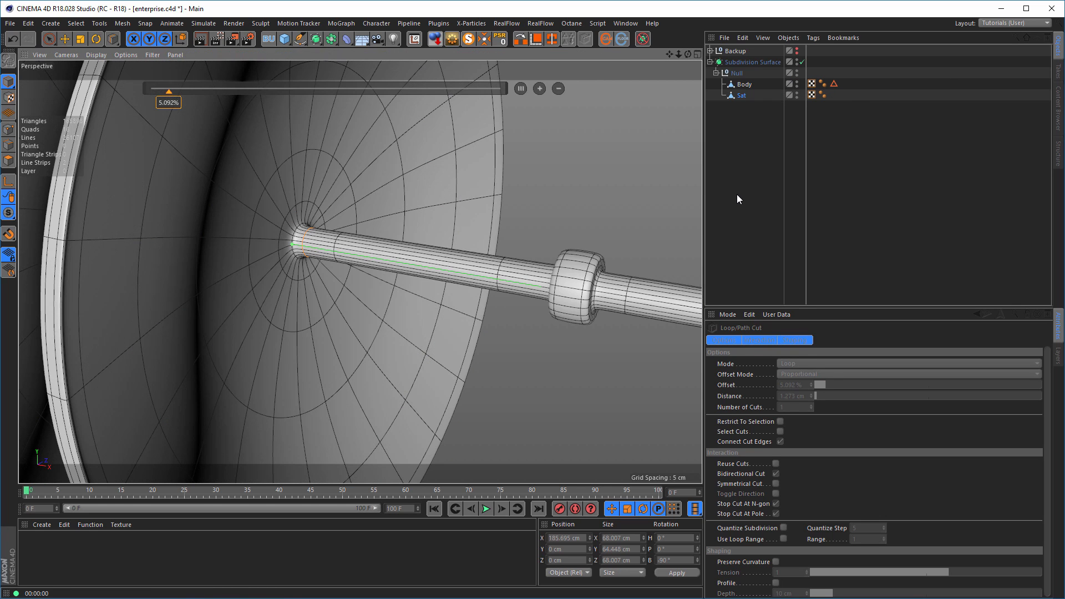
{"action": "scroll", "coordinate": [562, 220], "scroll_direction": "down", "scroll_amount": 10}
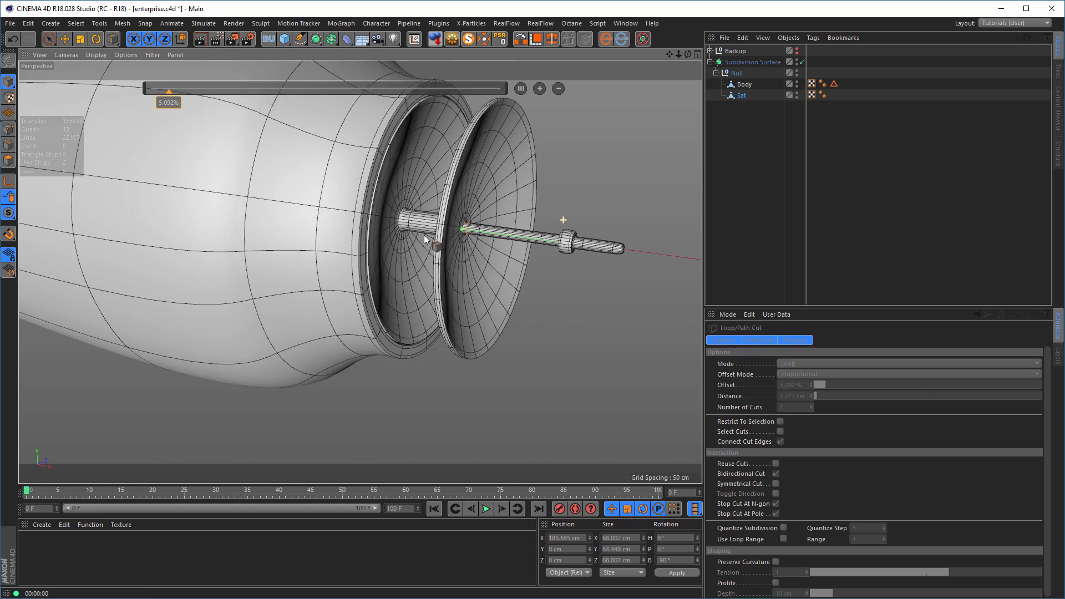
{"action": "left_click_drag", "start_coordinate": [363, 247], "coordinate": [497, 251], "text": "alt"}
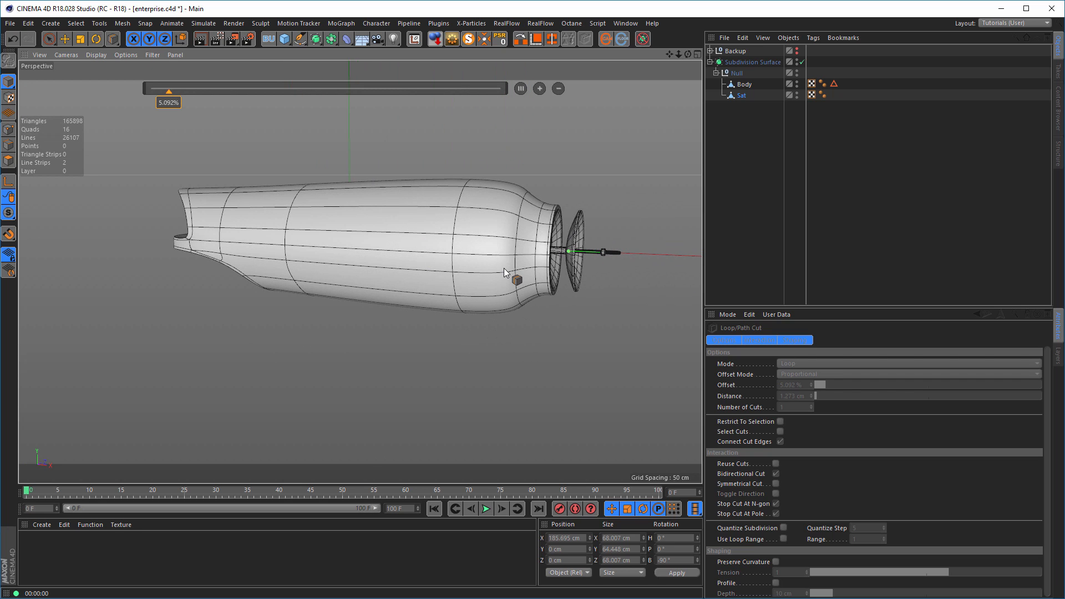
{"action": "left_click_drag", "start_coordinate": [510, 266], "coordinate": [440, 330], "text": "alt"}
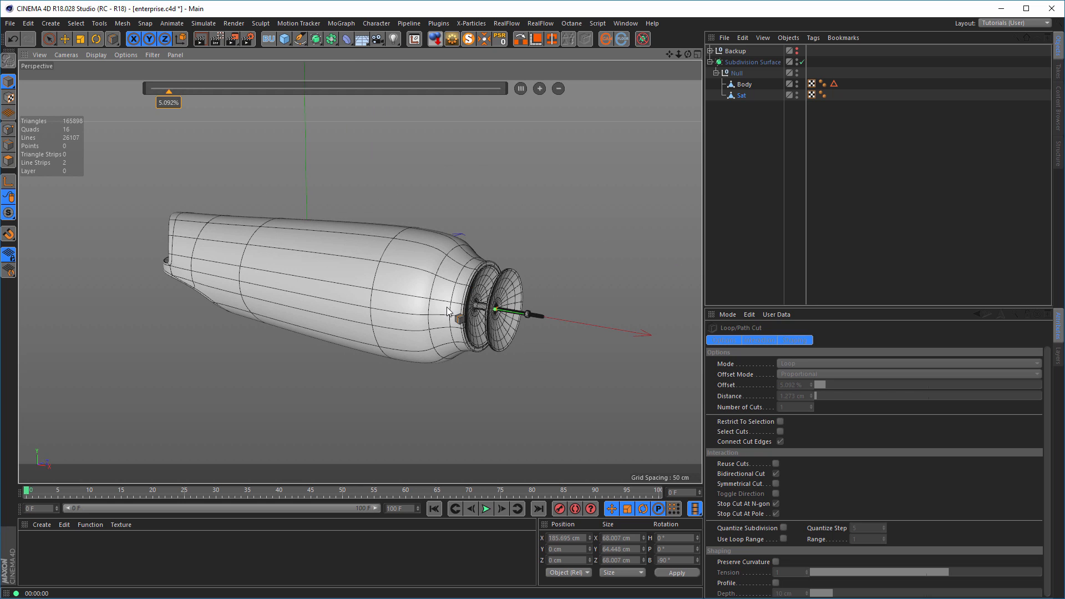
Examine the ship's hull and pylons in the Image_02.jpg reference picture, and return to the full perspective view
{"action": "key", "text": "shift+F6"}
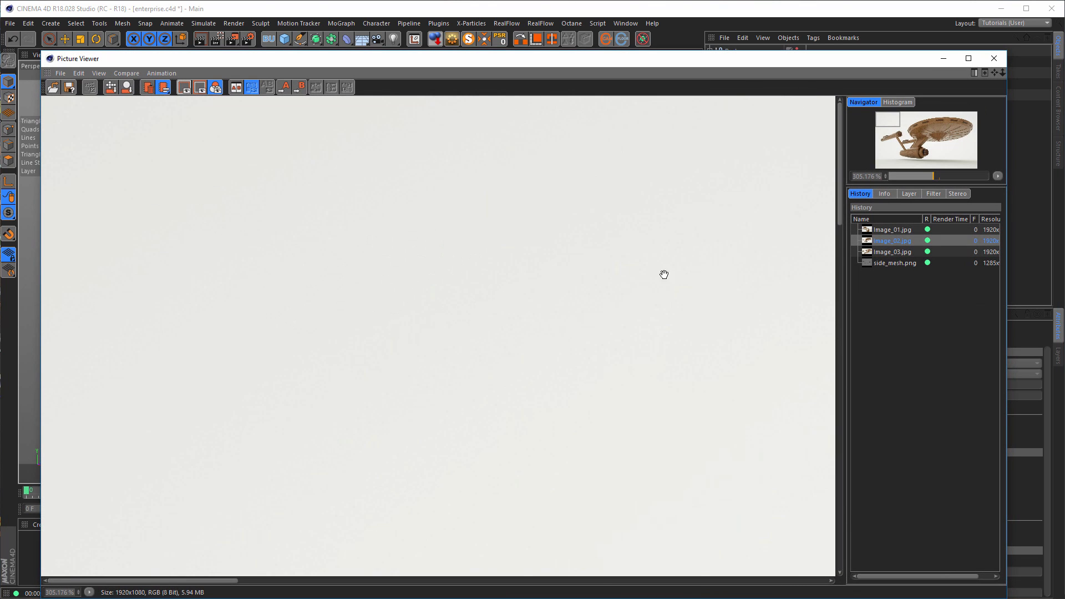
{"action": "left_click_drag", "start_coordinate": [670, 424], "coordinate": [544, 182]}
{"action": "left_click_drag", "start_coordinate": [659, 565], "coordinate": [523, 277]}
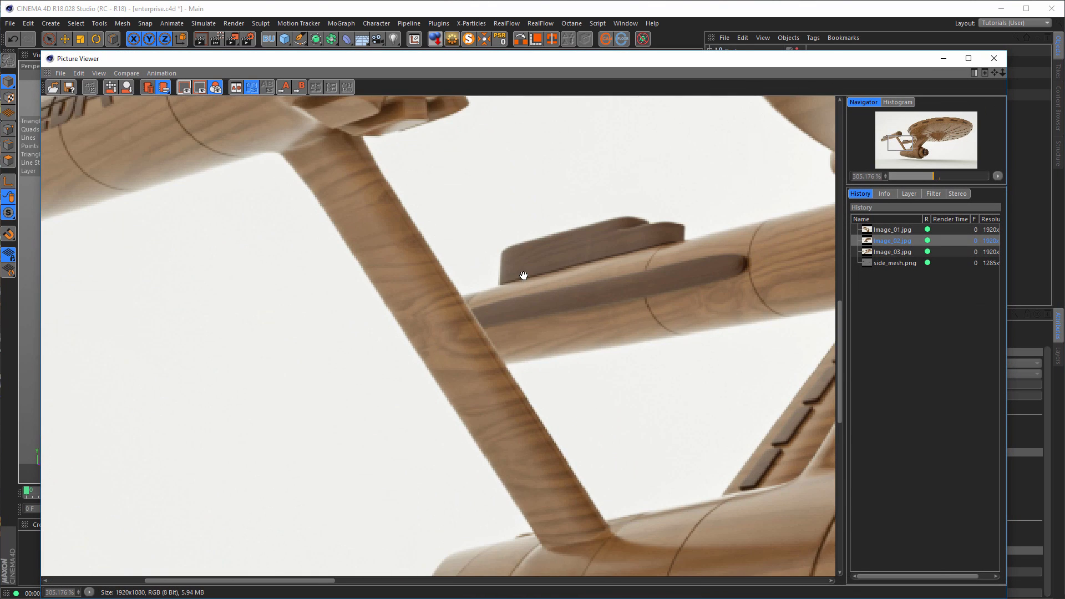
{"action": "scroll", "coordinate": [522, 276], "scroll_direction": "down", "scroll_amount": 4}
{"action": "left_click_drag", "start_coordinate": [642, 345], "coordinate": [531, 332]}
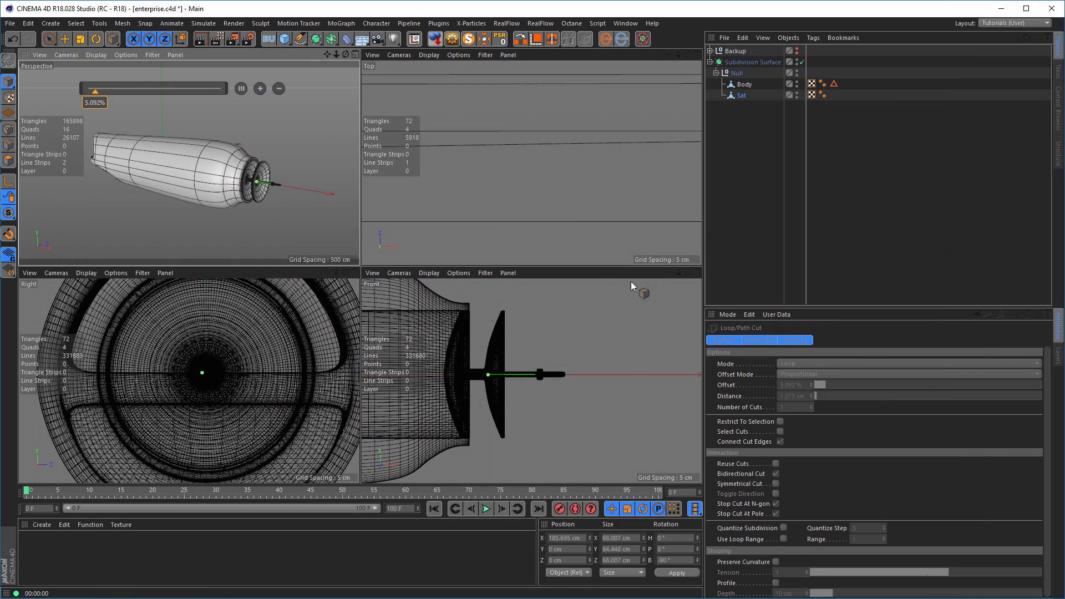
{"action": "key", "text": "F1"}
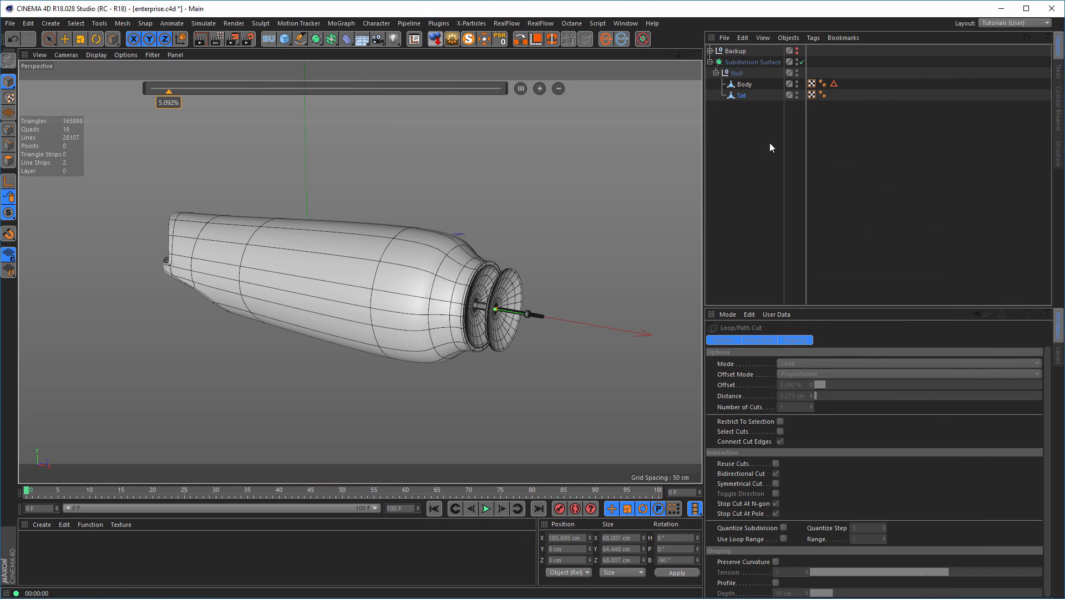
Disable the Subdivision Surface and make the Body object active for edge editing
{"action": "left_click", "coordinate": [802, 62]}
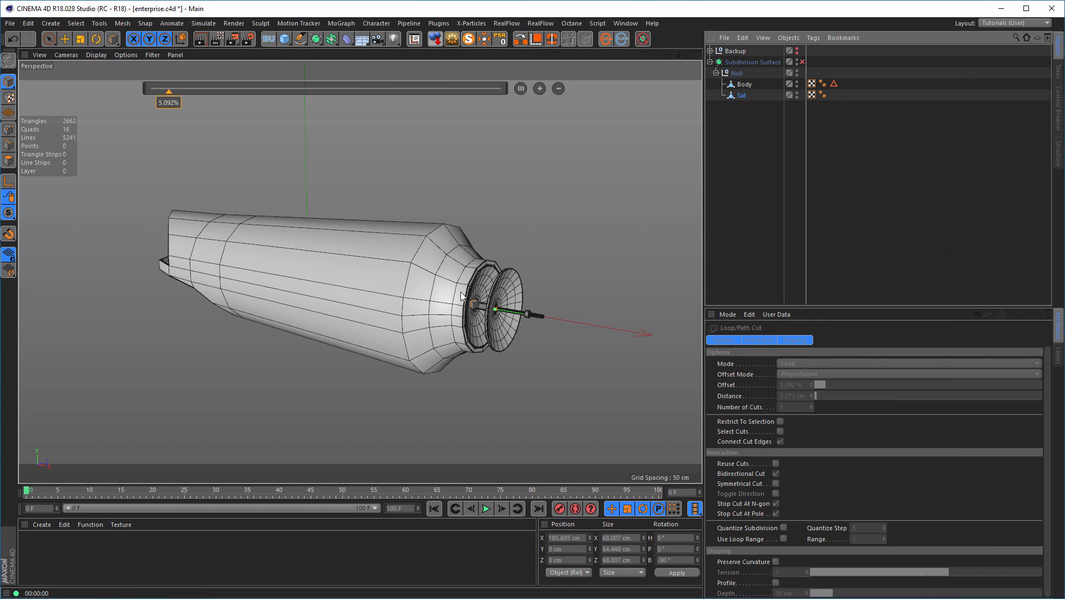
{"action": "scroll", "coordinate": [523, 278], "scroll_direction": "up", "scroll_amount": 5}
{"action": "left_click_drag", "start_coordinate": [450, 288], "coordinate": [410, 275], "text": "alt"}
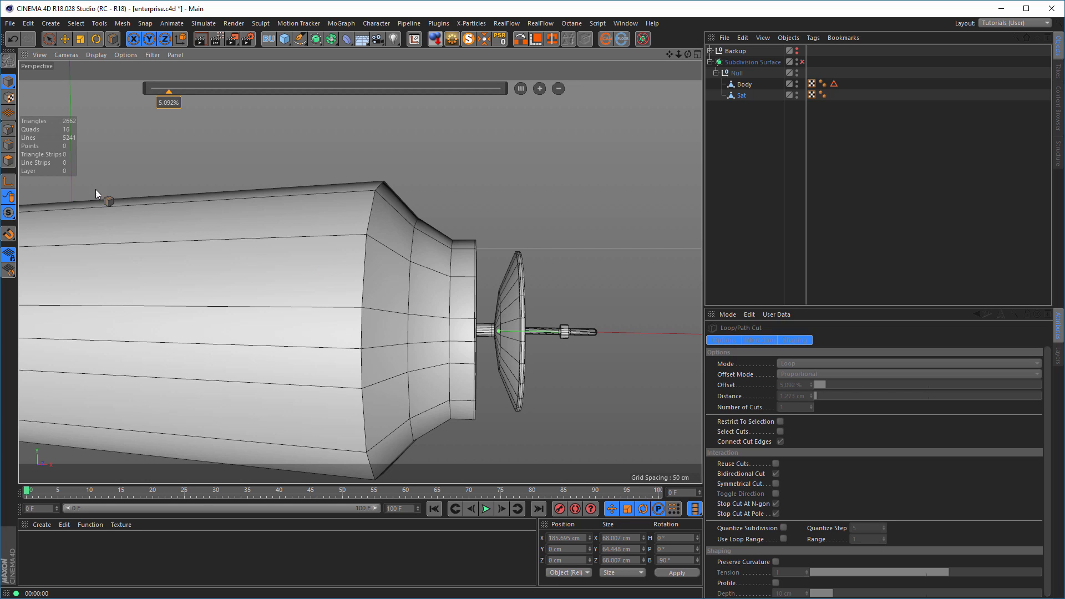
{"action": "left_click", "coordinate": [8, 146]}
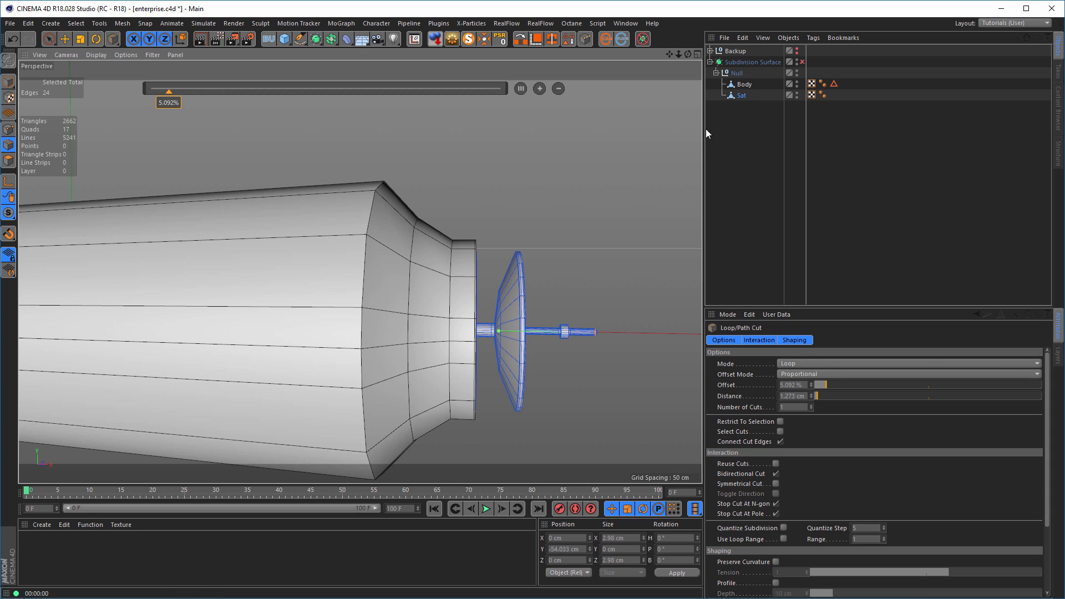
{"action": "left_click", "coordinate": [744, 85]}
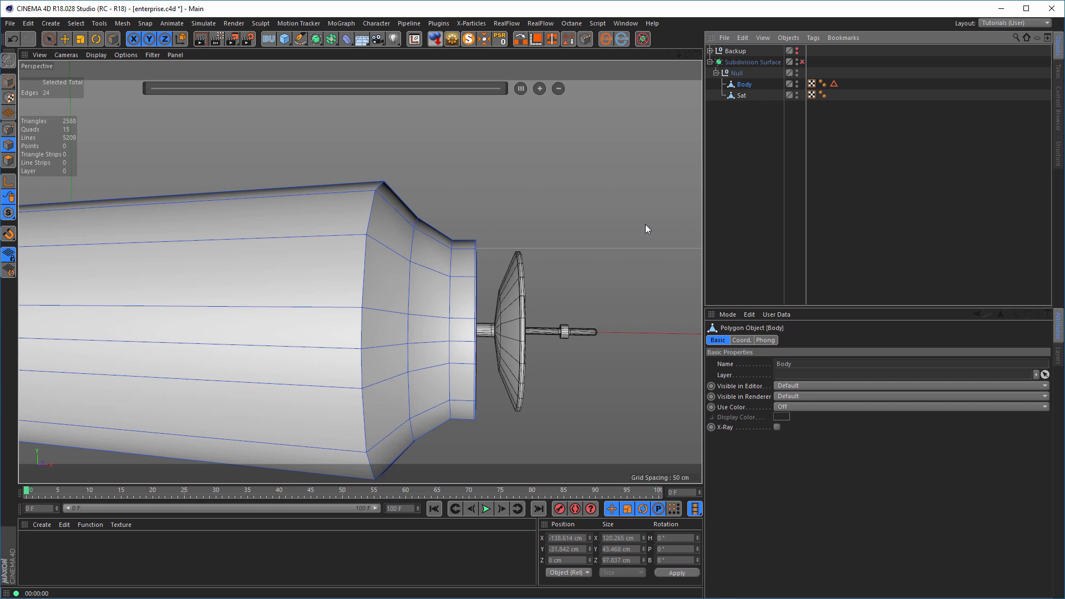
Select the edge loop midway along the Body's front taper and slide it about 8 cm toward the widest part of the hull
{"action": "key", "text": "u"}
{"action": "key", "text": "l"}
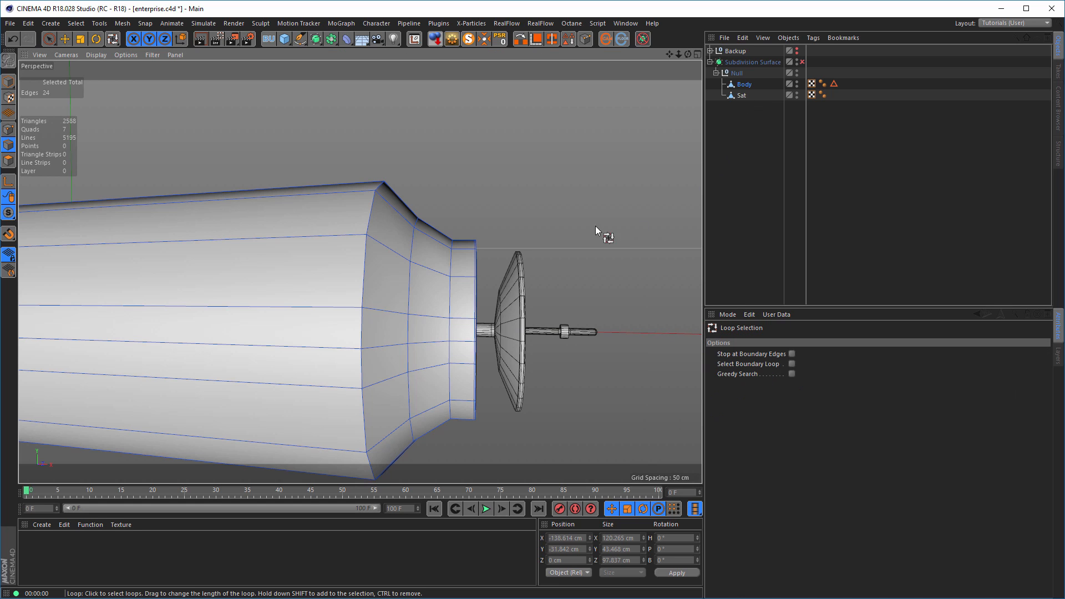
{"action": "left_click", "coordinate": [410, 254]}
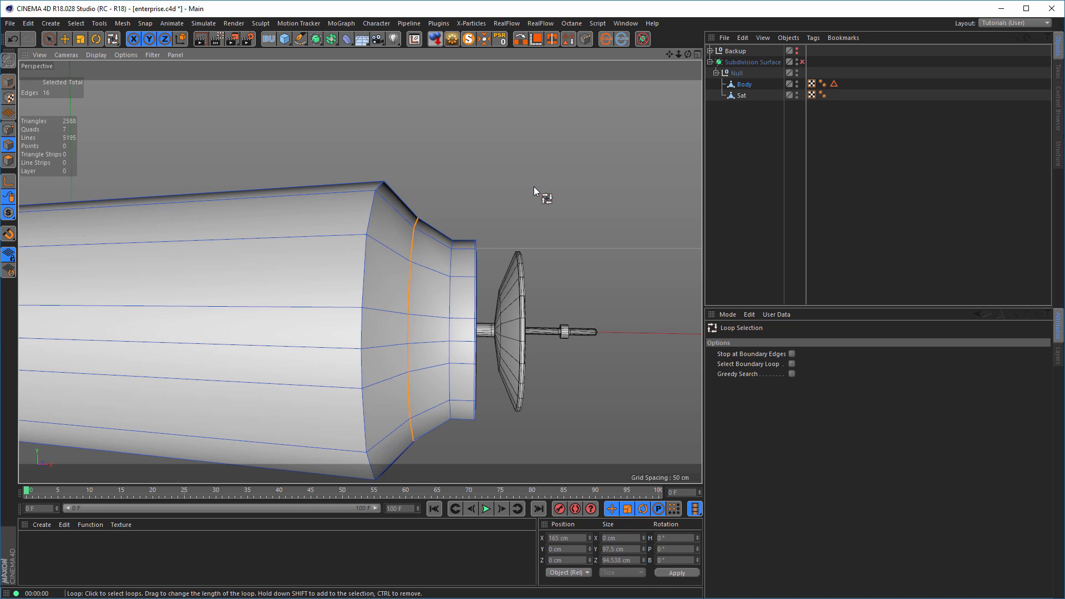
{"action": "key", "text": "m"}
{"action": "key", "text": "o"}
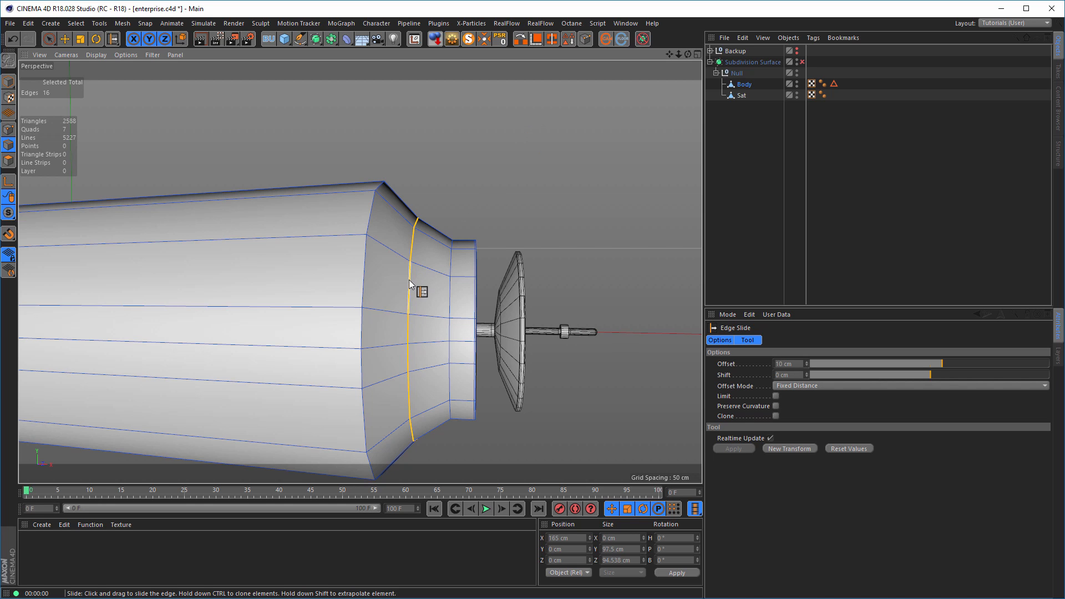
{"action": "left_click_drag", "start_coordinate": [408, 279], "coordinate": [396, 275]}
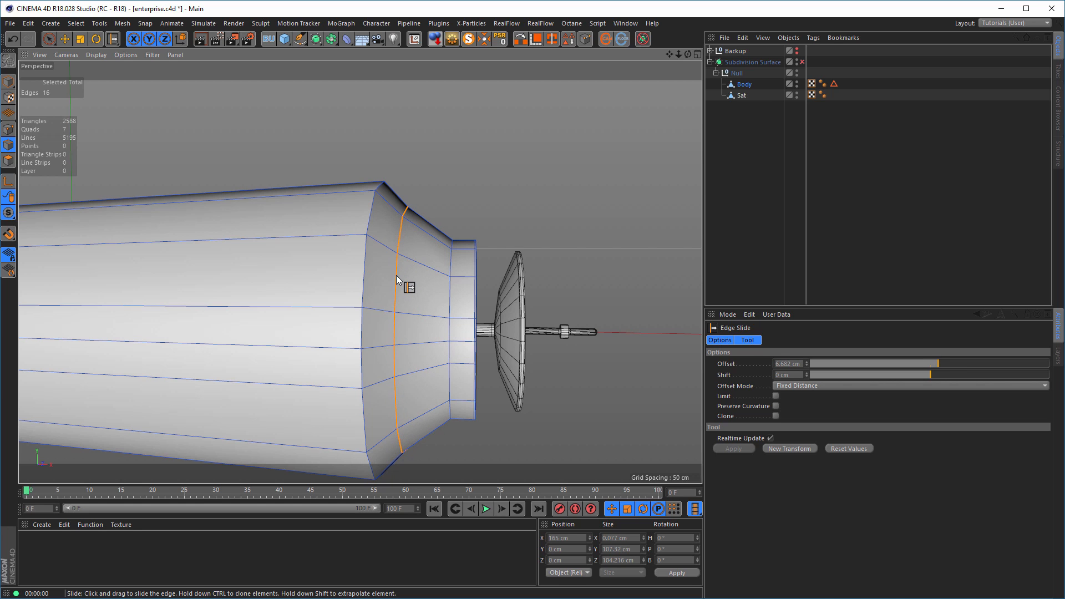
{"action": "left_click_drag", "start_coordinate": [396, 275], "coordinate": [394, 276]}
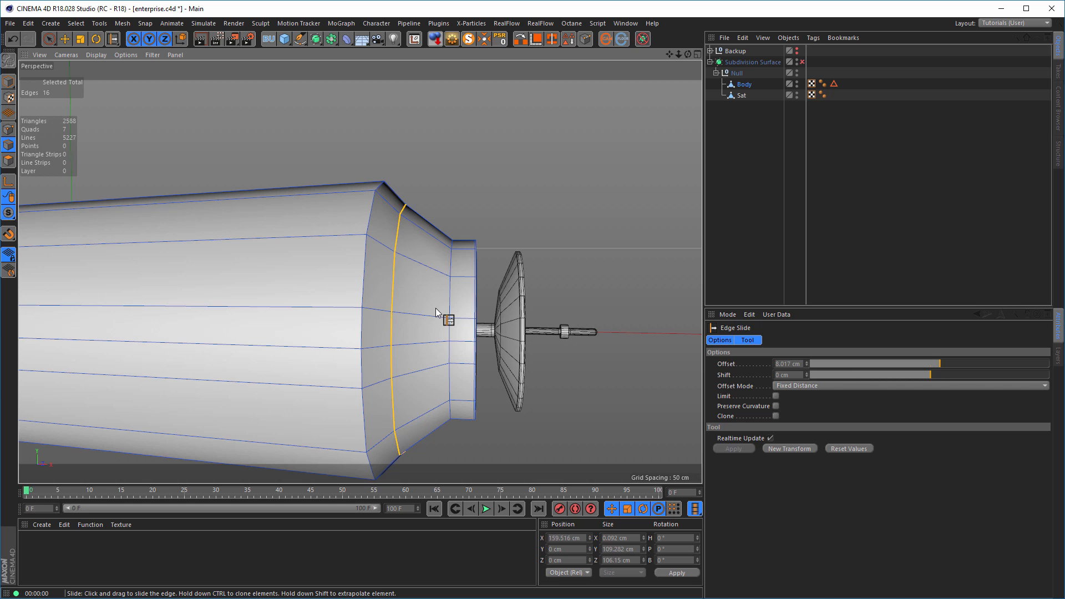
Add a loop cut at about 51.3% between the Body's slid edge loop and the front rim
{"action": "key", "text": "k"}
{"action": "key", "text": "l"}
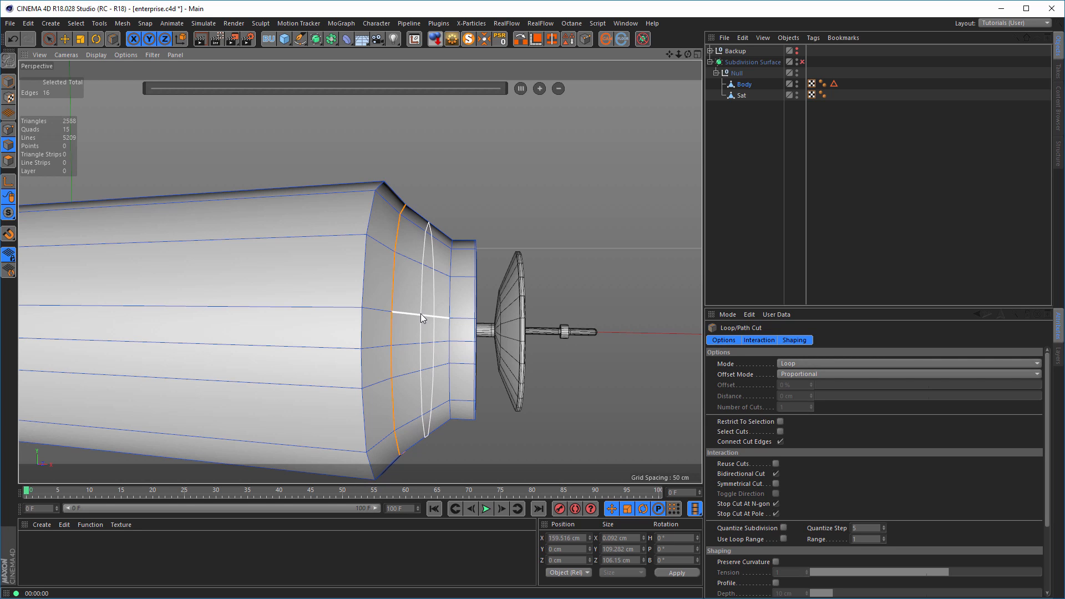
{"action": "left_click", "coordinate": [420, 314]}
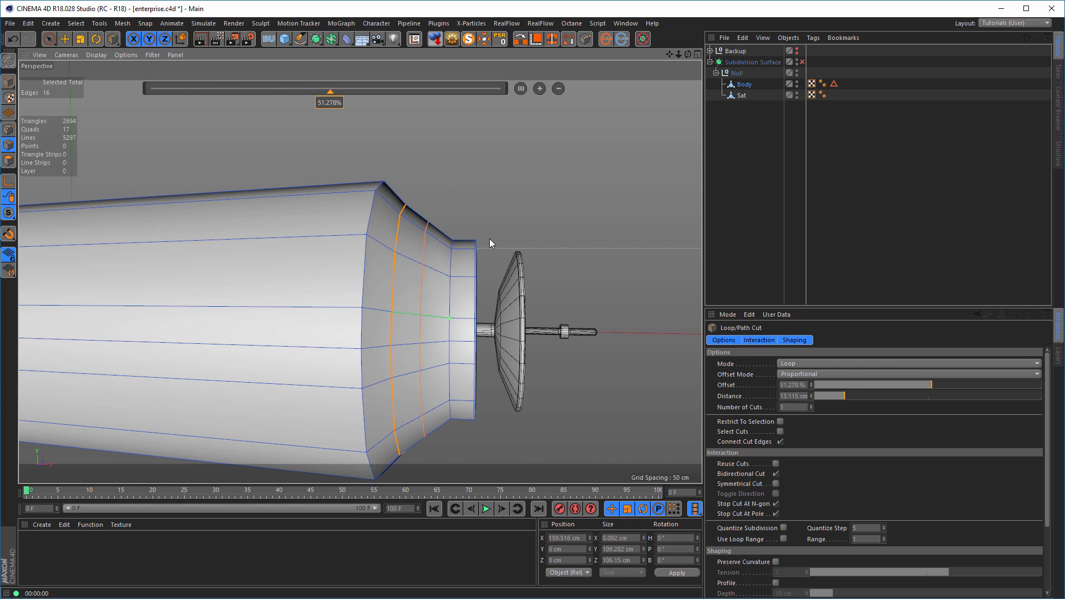
Select the newly cut edge loop on the Body's front taper and scale it down slightly in the front view
{"action": "key", "text": "u"}
{"action": "key", "text": "l"}
{"action": "left_click", "coordinate": [421, 276]}
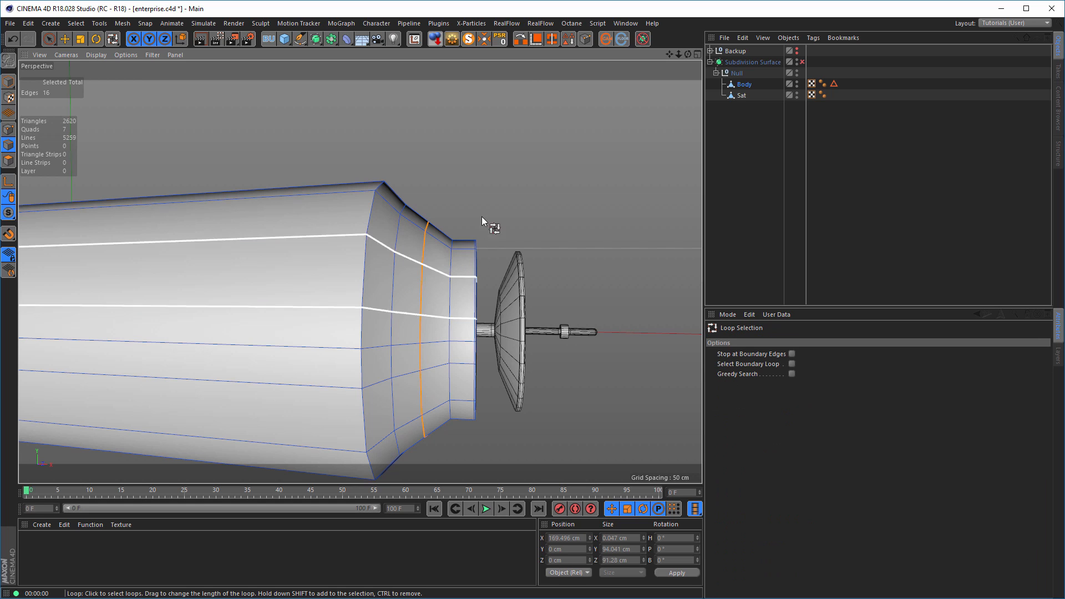
{"action": "key", "text": "t"}
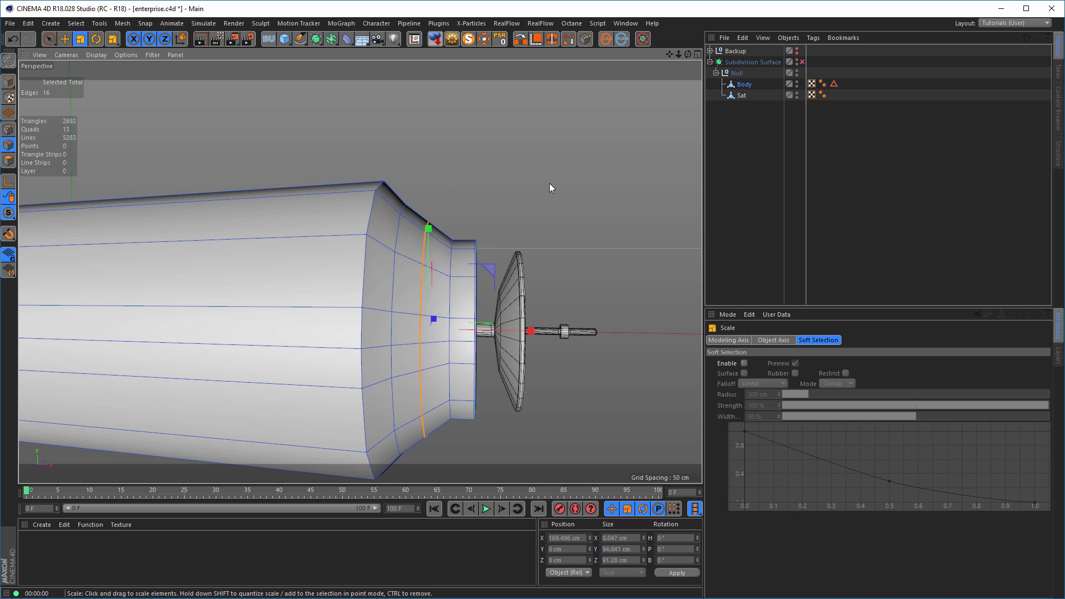
{"action": "middle_click", "coordinate": [547, 197]}
{"action": "middle_click", "coordinate": [522, 314]}
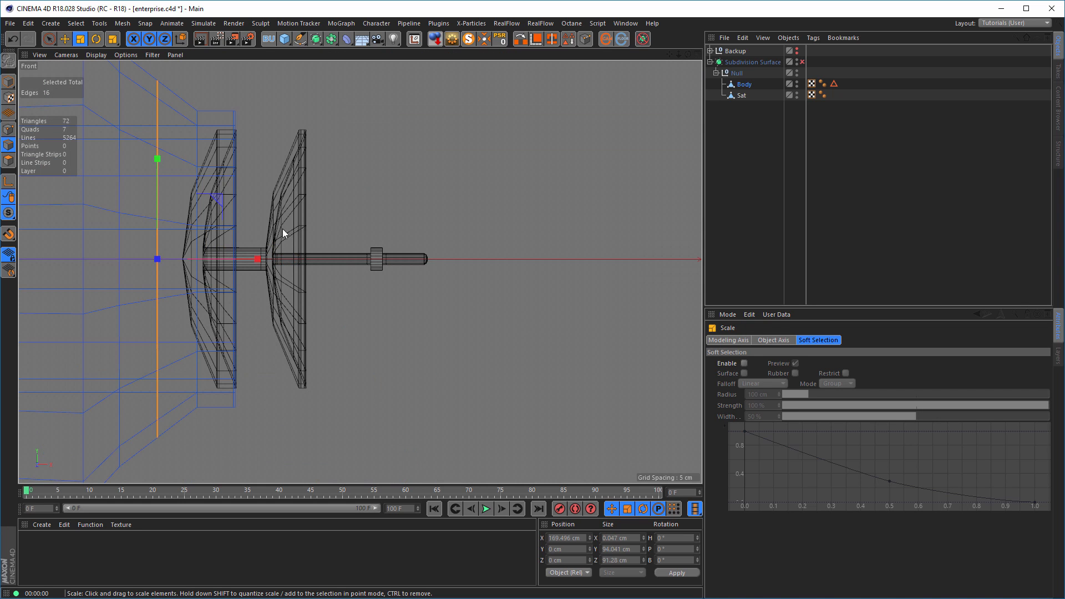
{"action": "middle_click_drag", "start_coordinate": [233, 204], "coordinate": [463, 267], "text": "alt"}
{"action": "right_click_drag", "start_coordinate": [448, 272], "coordinate": [427, 275], "text": "alt"}
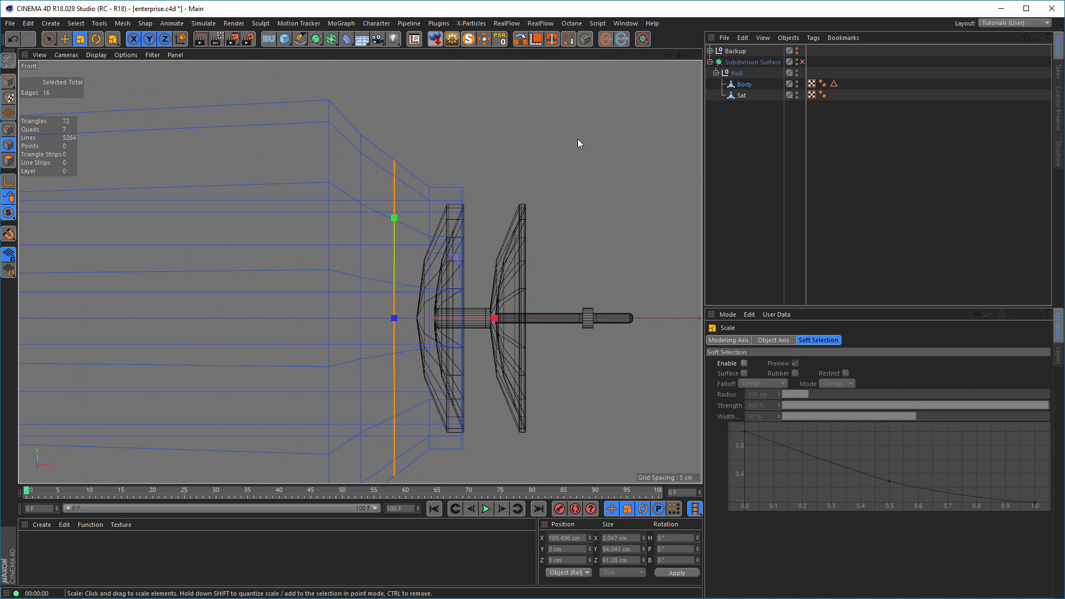
{"action": "left_click_drag", "start_coordinate": [574, 145], "coordinate": [550, 159]}
Scale the adjacent edge loop on the wider side of the Body's front taper down to about 105.9 by 102.9 cm
{"action": "double_click", "coordinate": [361, 166]}
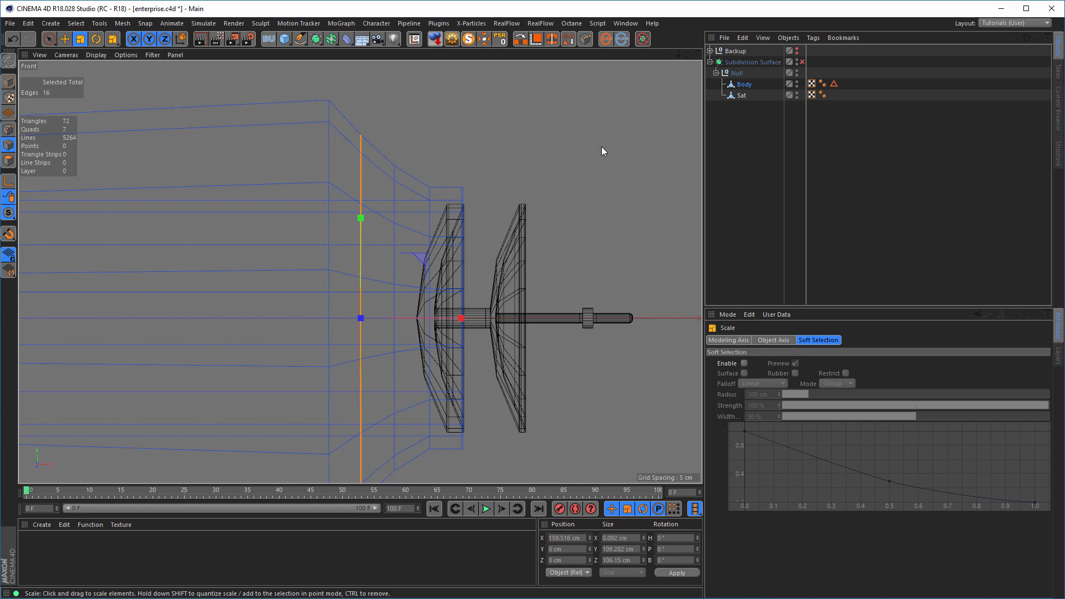
{"action": "left_click_drag", "start_coordinate": [601, 146], "coordinate": [597, 162]}
{"action": "middle_click", "coordinate": [578, 170]}
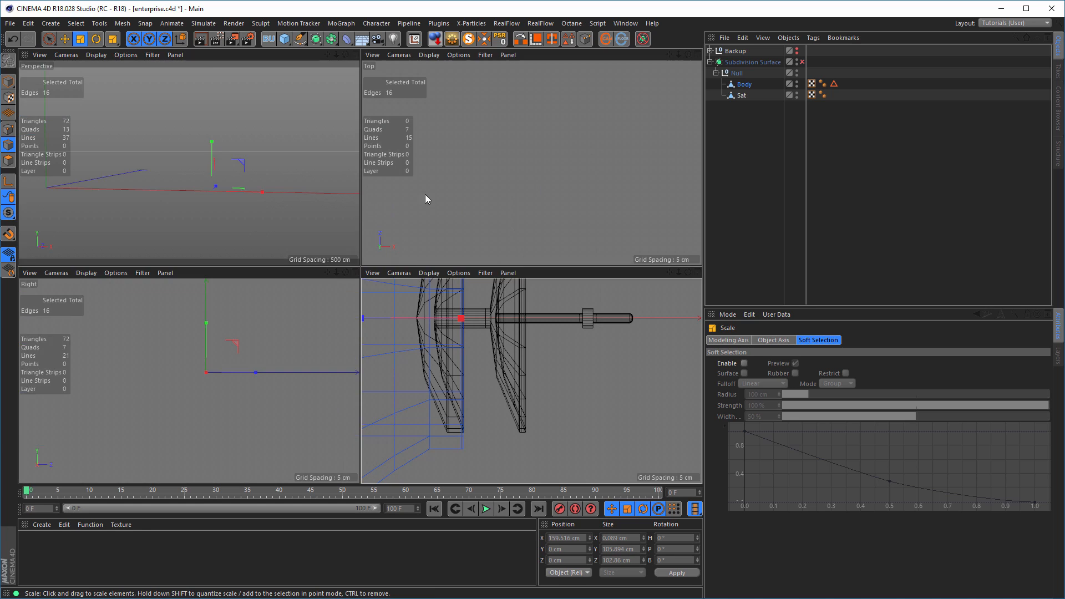
{"action": "middle_click", "coordinate": [250, 198]}
{"action": "key", "text": "s"}
{"action": "left_click_drag", "start_coordinate": [348, 248], "coordinate": [400, 294], "text": "alt"}
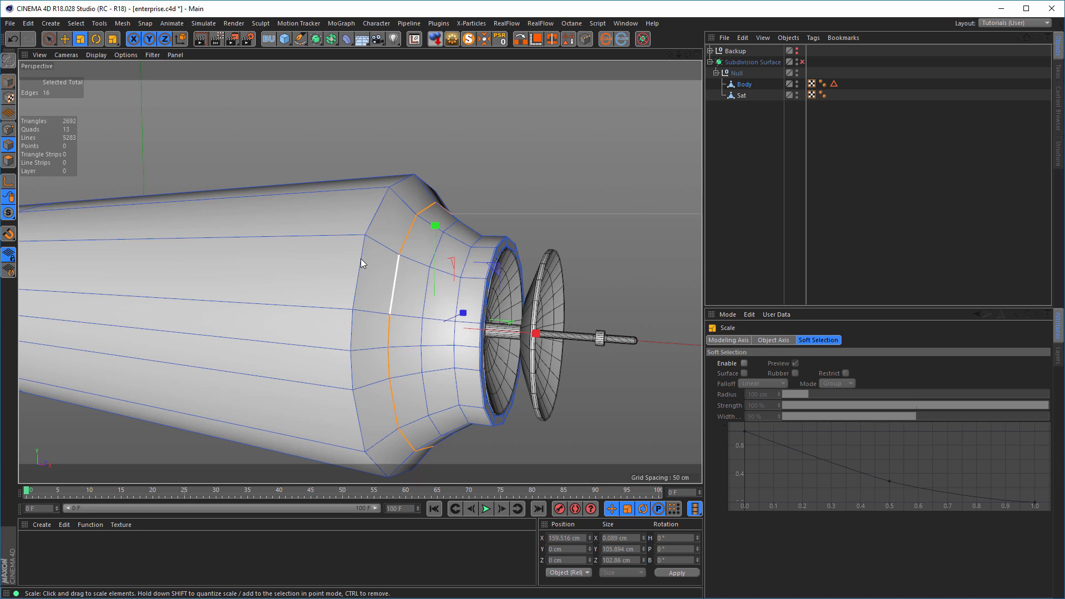
Select the polygon band between the two scaled loops on the Body and split it into a separate object
{"action": "left_click", "coordinate": [8, 160]}
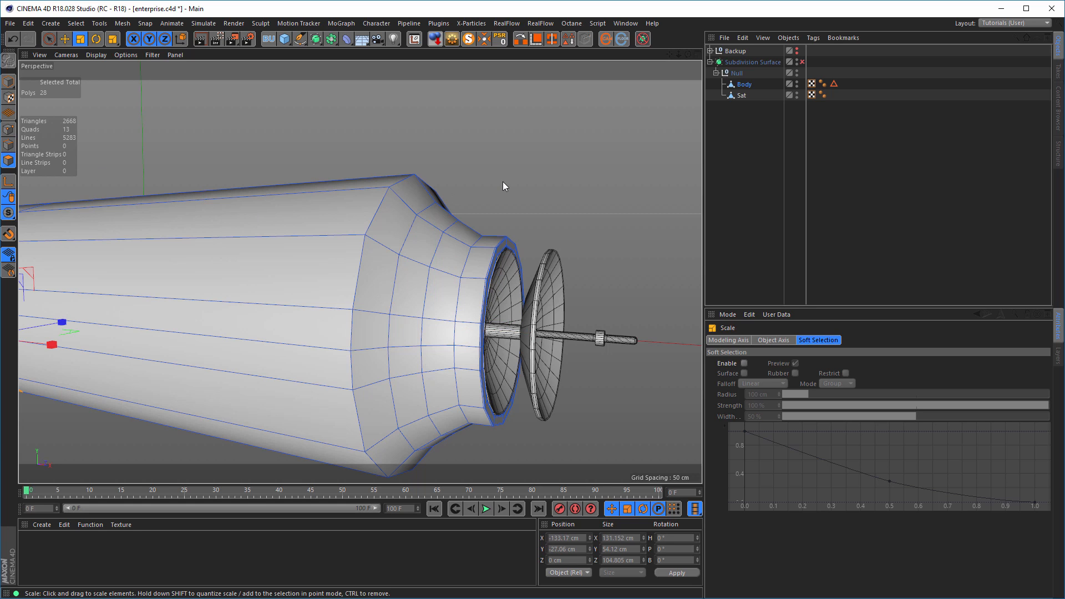
{"action": "key", "text": "u"}
{"action": "key", "text": "l"}
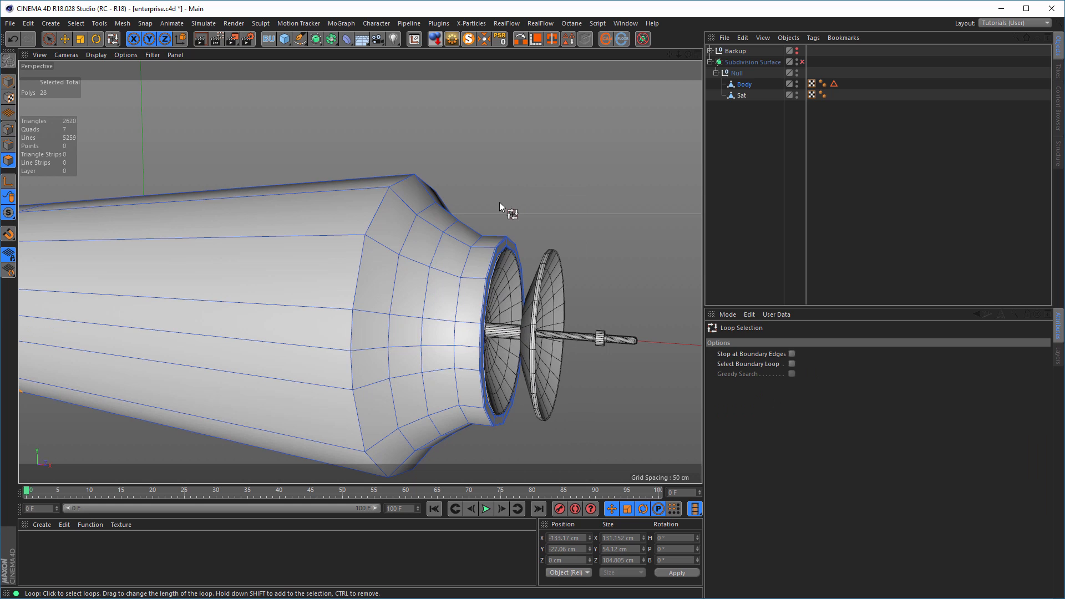
{"action": "left_click", "coordinate": [430, 231]}
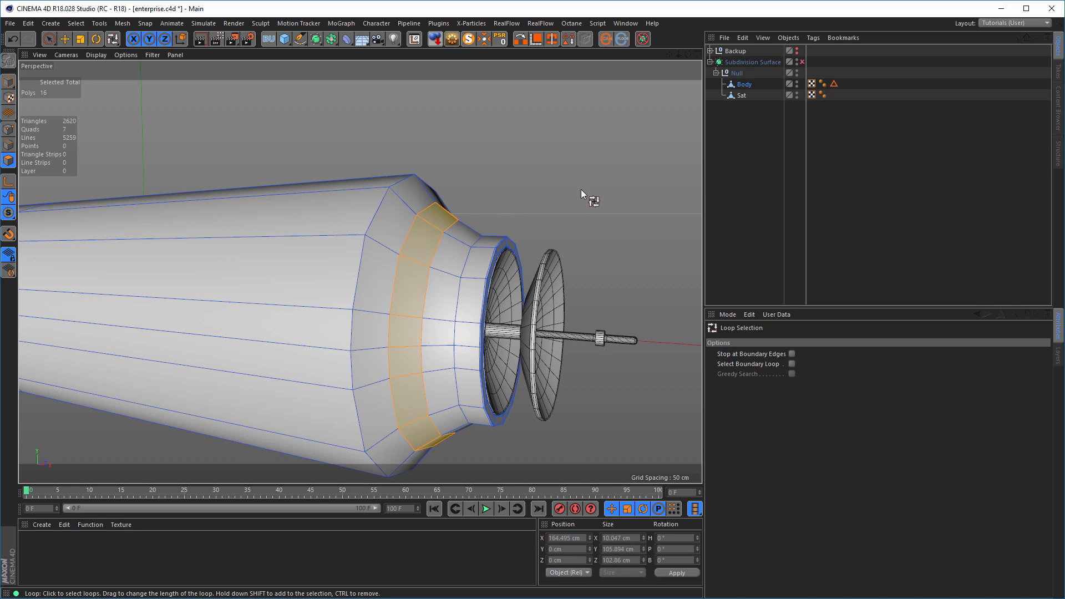
{"action": "right_click", "coordinate": [620, 165]}
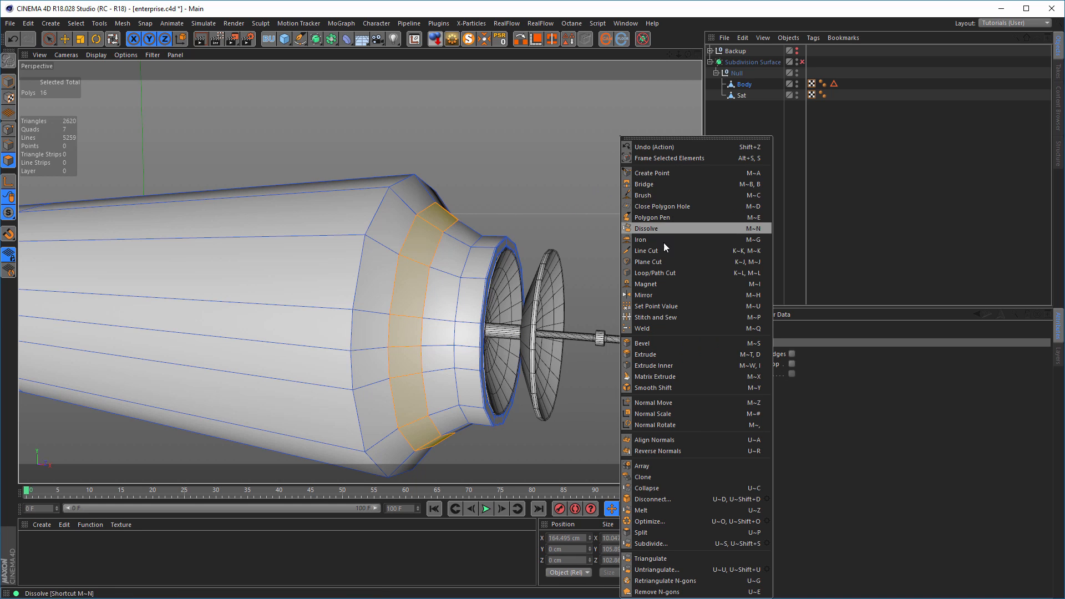
{"action": "left_click", "coordinate": [662, 532]}
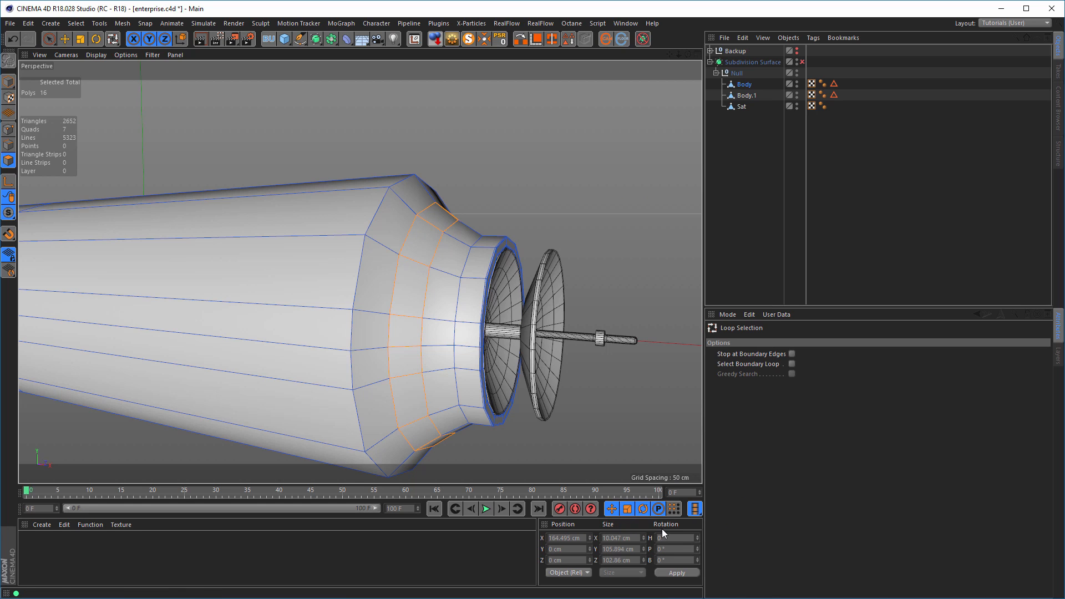
Rename the split-off polygon band object as Ring
{"action": "double_click", "coordinate": [748, 95]}
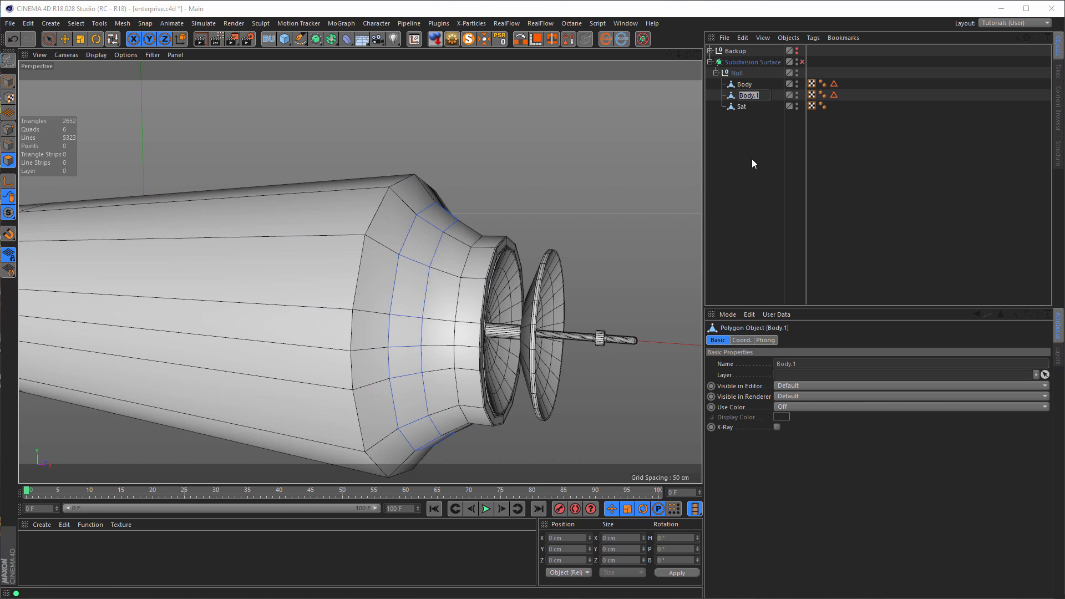
{"action": "type", "text": "Ring"}
{"action": "key", "text": "Return"}
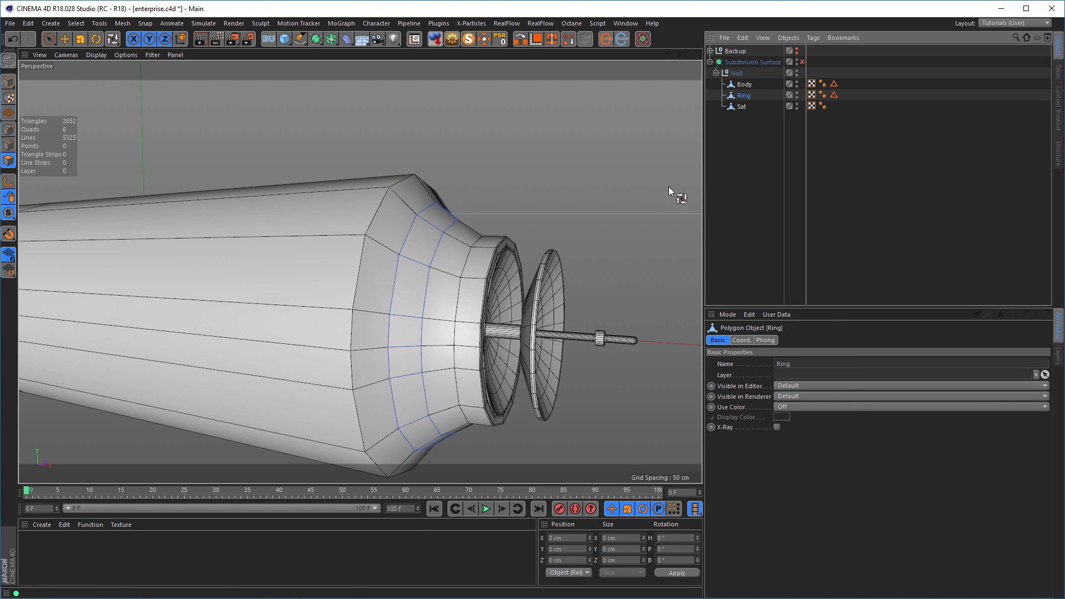
Select all connected polygons of the Ring object with Live Selection and Select Connected
{"action": "left_click", "coordinate": [51, 40]}
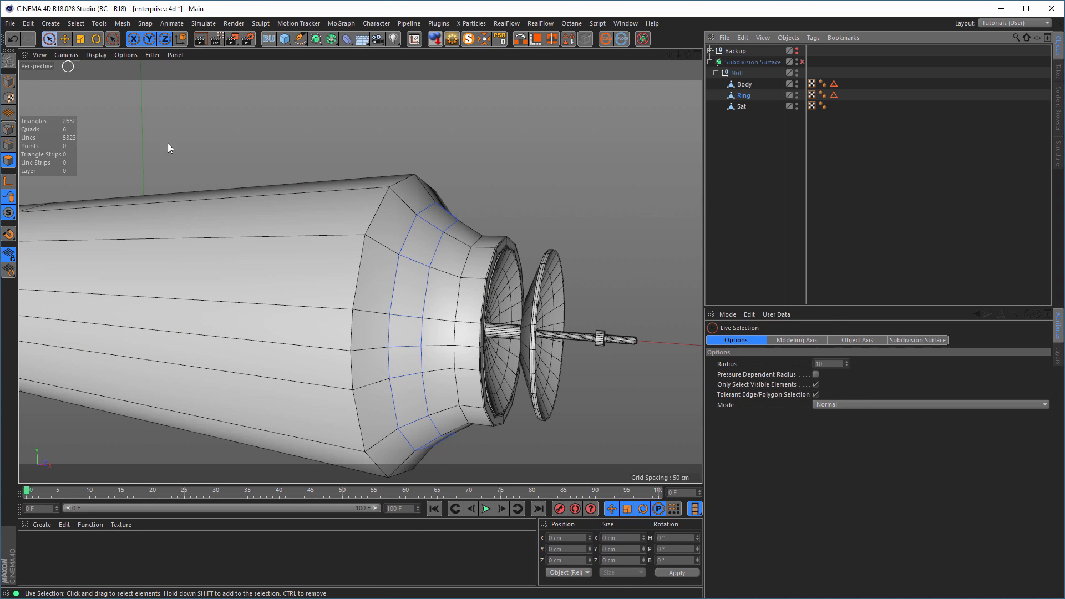
{"action": "left_click", "coordinate": [420, 241]}
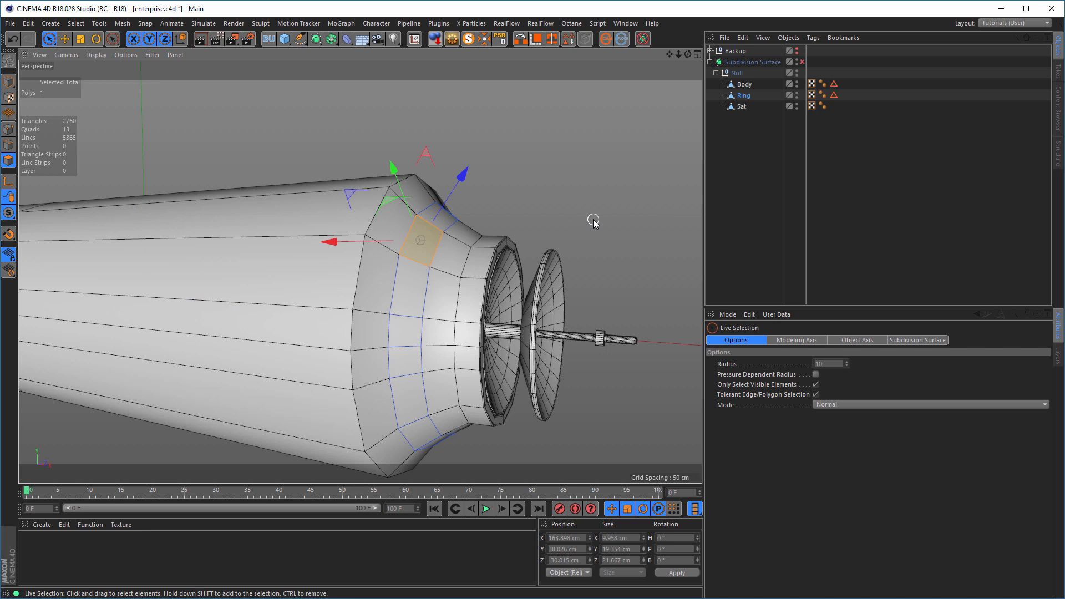
{"action": "key", "text": "u"}
{"action": "key", "text": "w"}
{"action": "left_click_drag", "start_coordinate": [365, 312], "coordinate": [395, 304], "text": "alt"}
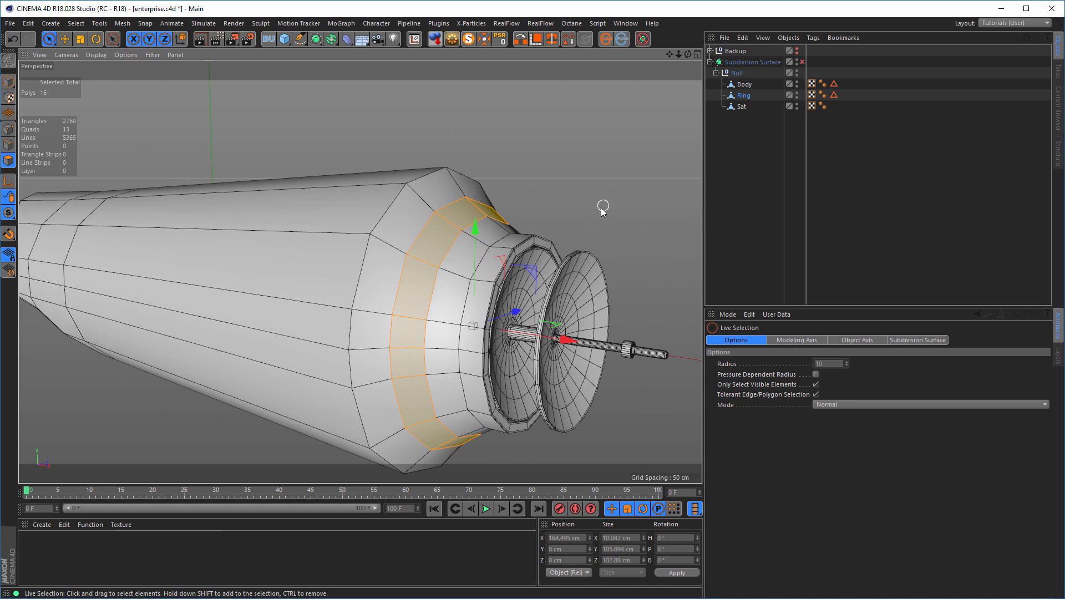
Try extruding the Ring's polygons outward by 3 cm without caps, and undo the extrusion
{"action": "key", "text": "d"}
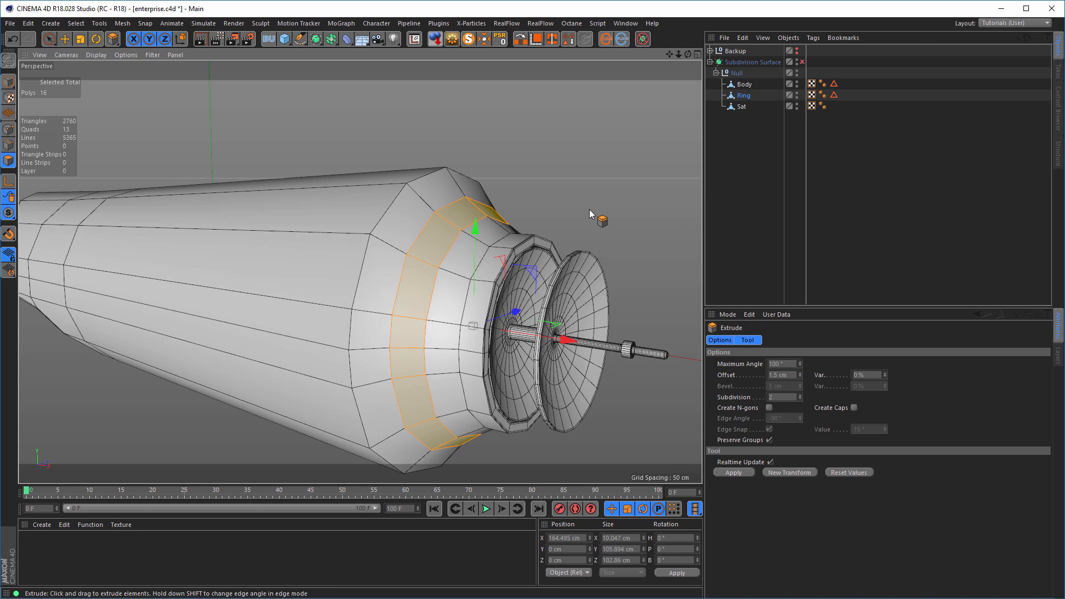
{"action": "left_click_drag", "start_coordinate": [589, 209], "coordinate": [605, 209]}
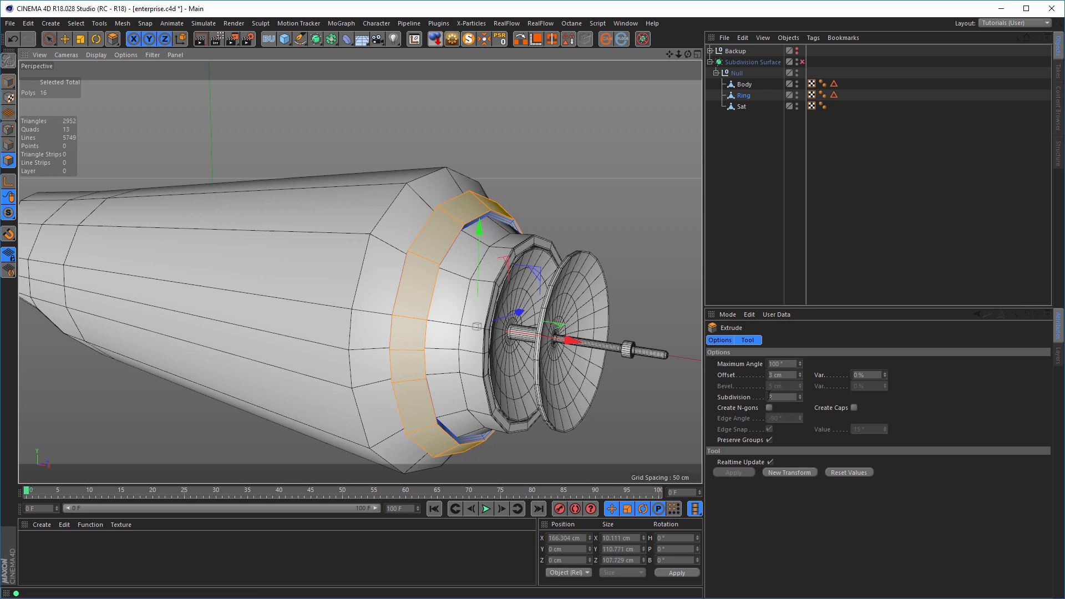
{"action": "left_click", "coordinate": [8, 82]}
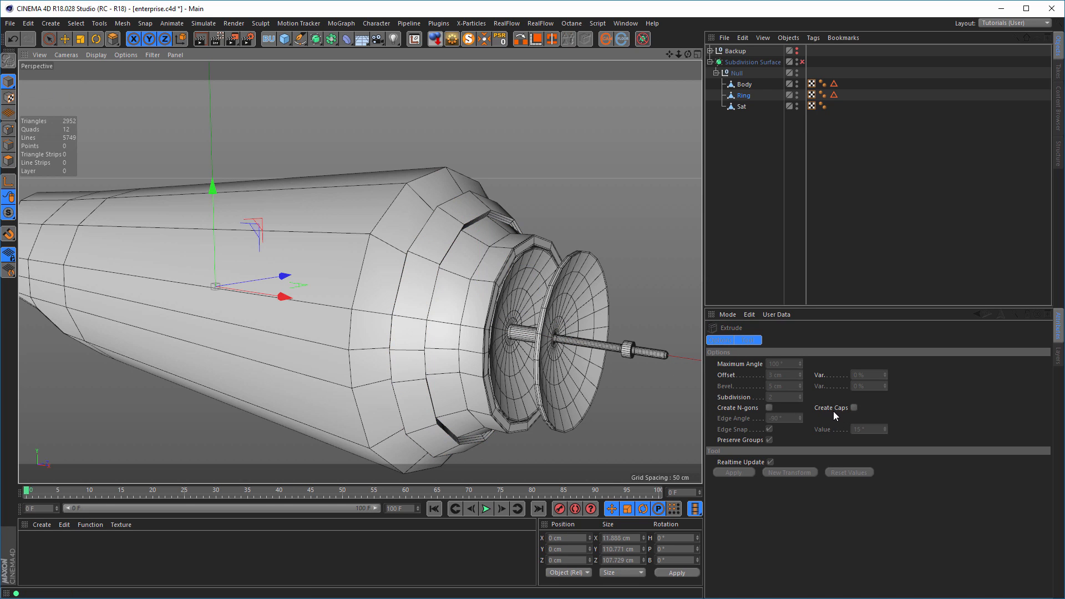
{"action": "left_click", "coordinate": [743, 96]}
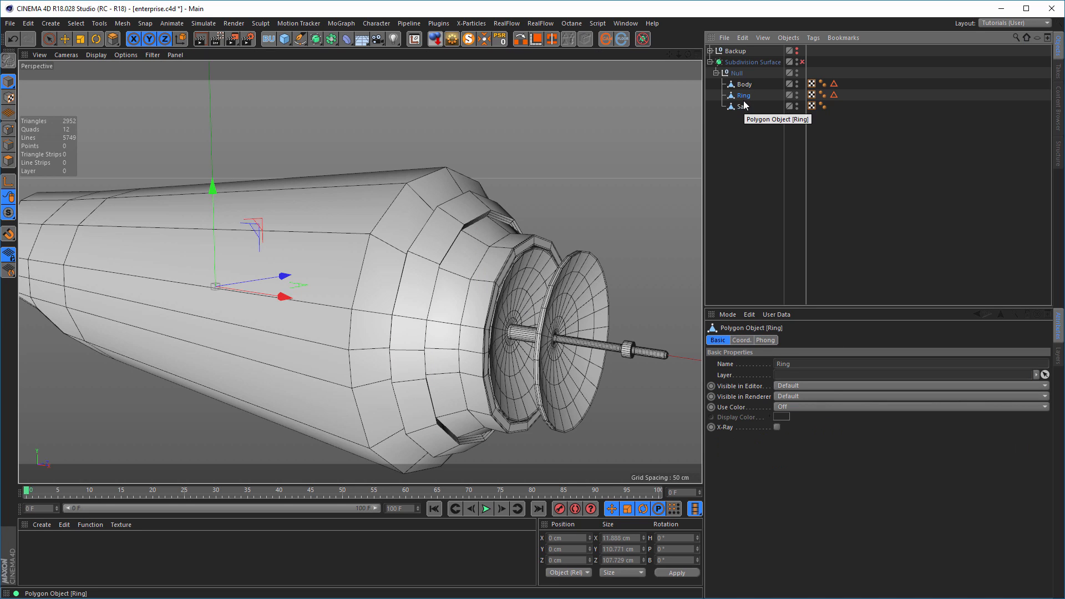
{"action": "left_click", "coordinate": [9, 161]}
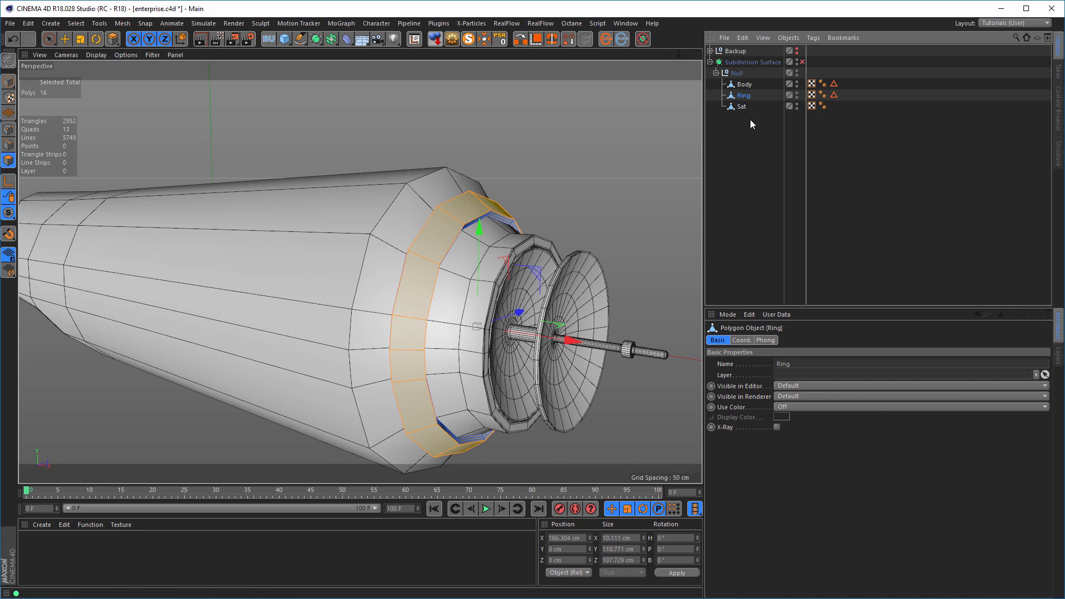
{"action": "key", "text": "ctrl+z"}
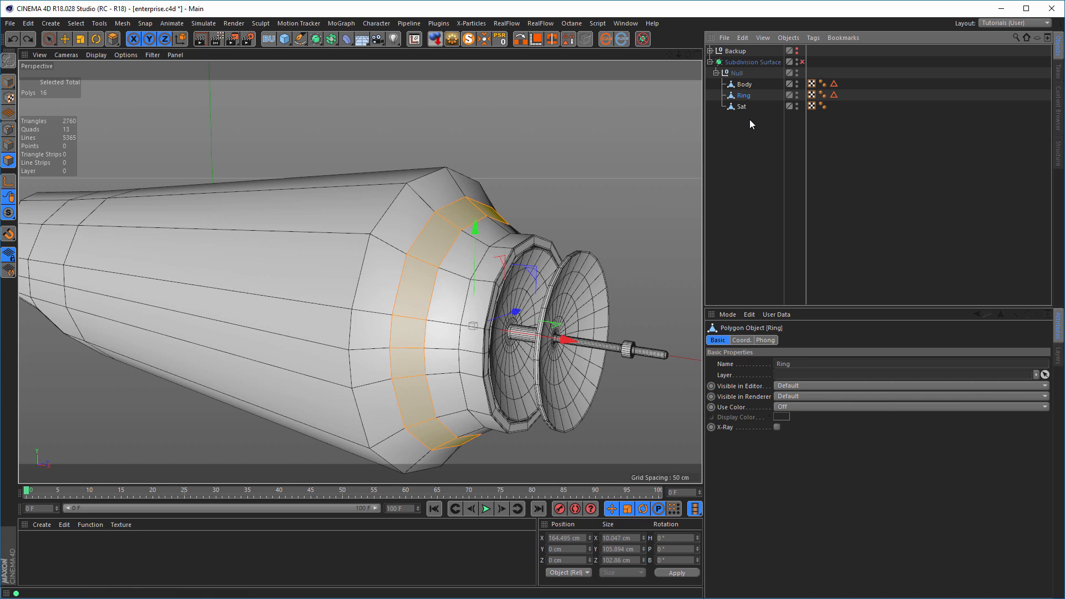
Extrude the Ring's selected polygons by 3 cm with Create Caps enabled
{"action": "key", "text": "g"}
{"action": "key", "text": "d"}
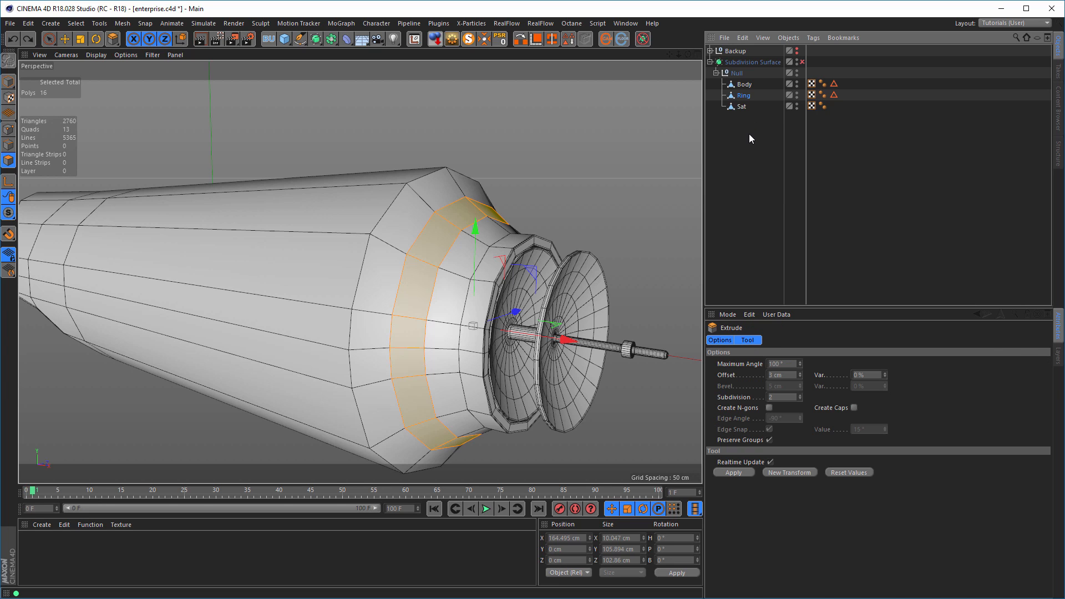
{"action": "left_click", "coordinate": [854, 407]}
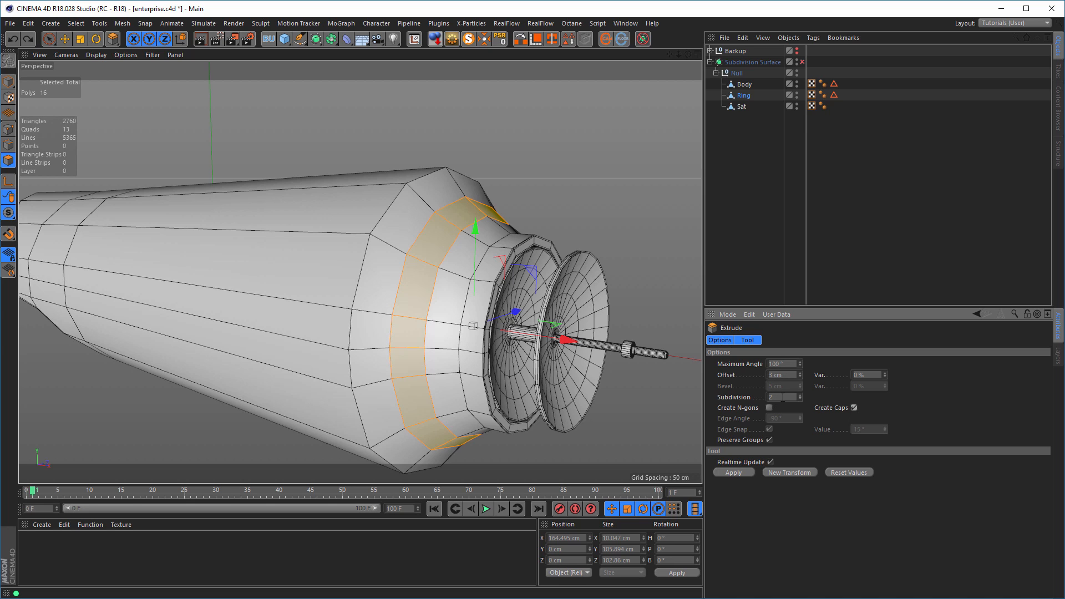
{"action": "left_click", "coordinate": [789, 374]}
{"action": "key", "text": "Return"}
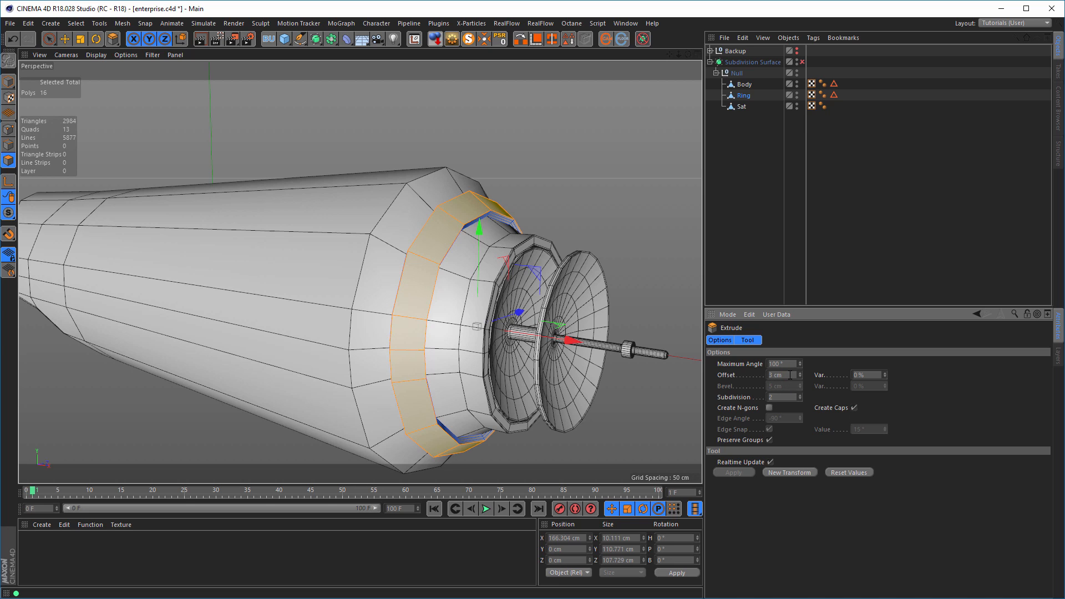
Re-enable the Subdivision Surface in model mode and render a preview of the hull with its ring
{"action": "left_click", "coordinate": [8, 82]}
{"action": "left_click", "coordinate": [802, 62]}
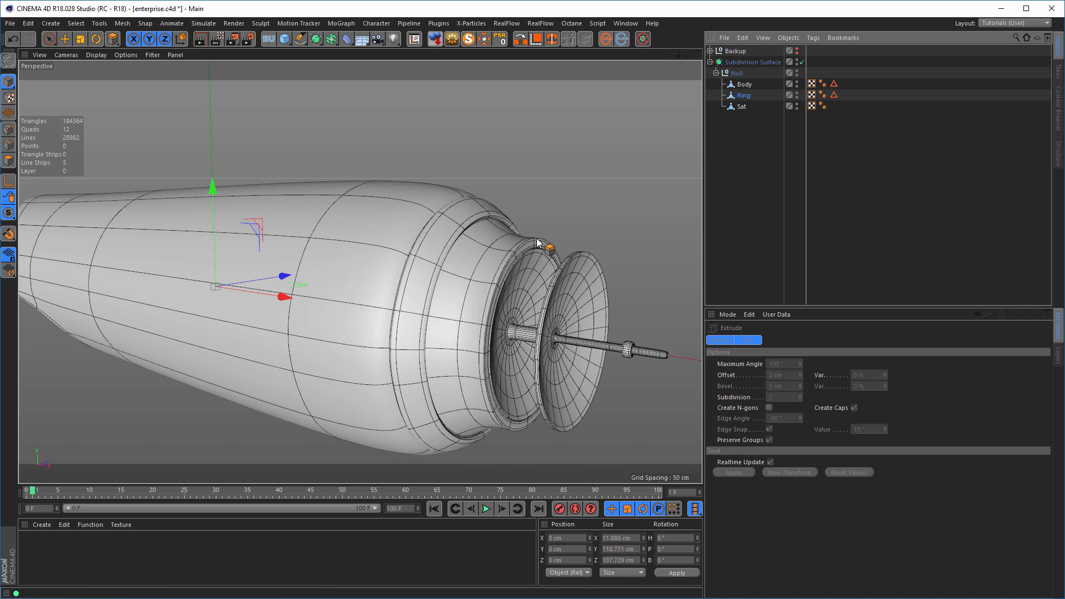
{"action": "key", "text": "ctrl+r"}
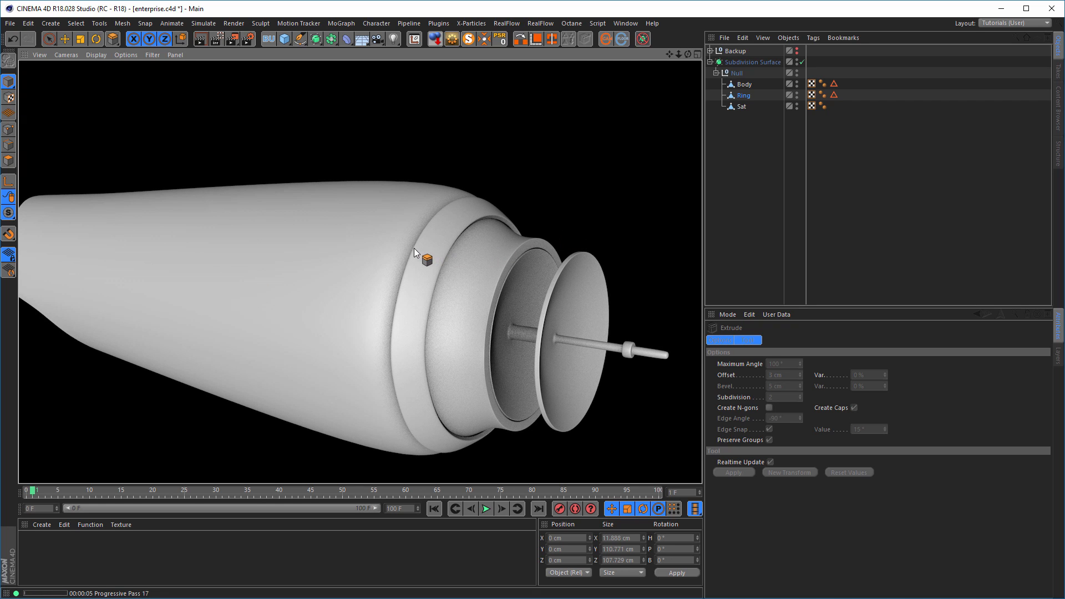
Examine the smoothed hull from several sides, including the front ring and the cut-out rear end
{"action": "mouse_move", "coordinate": [402, 248]}
{"action": "left_mouse_down", "text": "alt"}
{"action": "mouse_move", "coordinate": [294, 251]}
{"action": "mouse_move", "coordinate": [370, 254]}
{"action": "mouse_move", "coordinate": [439, 220]}
{"action": "left_mouse_up", "text": "alt"}
{"action": "scroll", "coordinate": [307, 218], "scroll_direction": "up", "scroll_amount": 4}
{"action": "left_click_drag", "start_coordinate": [307, 218], "coordinate": [477, 246], "text": "alt"}
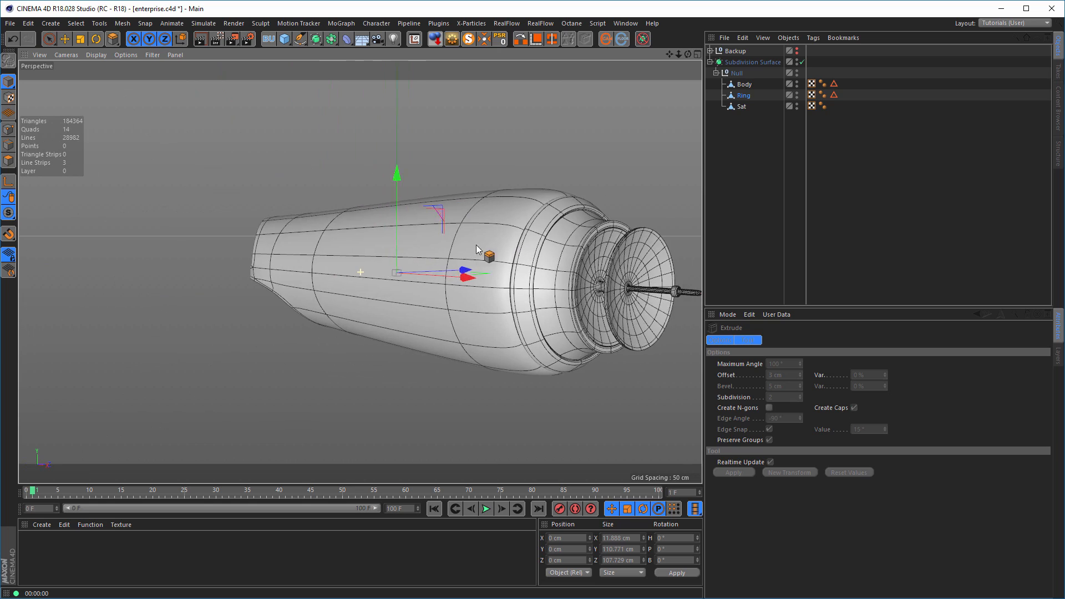
{"action": "middle_click_drag", "start_coordinate": [477, 246], "coordinate": [387, 255], "text": "alt"}
{"action": "left_click_drag", "start_coordinate": [387, 255], "coordinate": [479, 207], "text": "alt"}
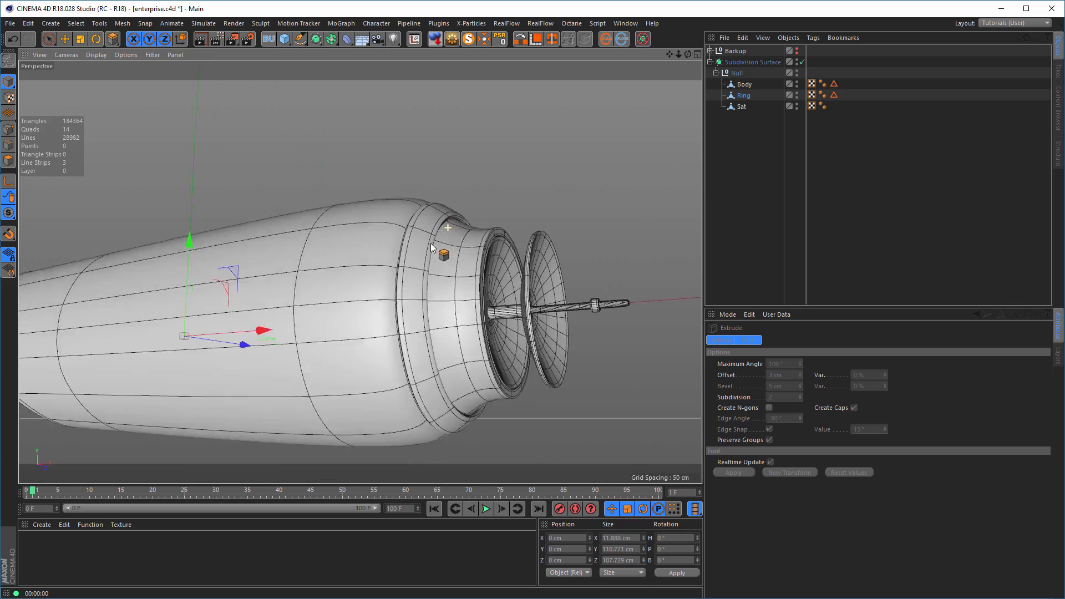
{"action": "right_click_drag", "start_coordinate": [479, 207], "coordinate": [395, 215], "text": "alt"}
{"action": "left_click_drag", "start_coordinate": [386, 213], "coordinate": [471, 269], "text": "alt"}
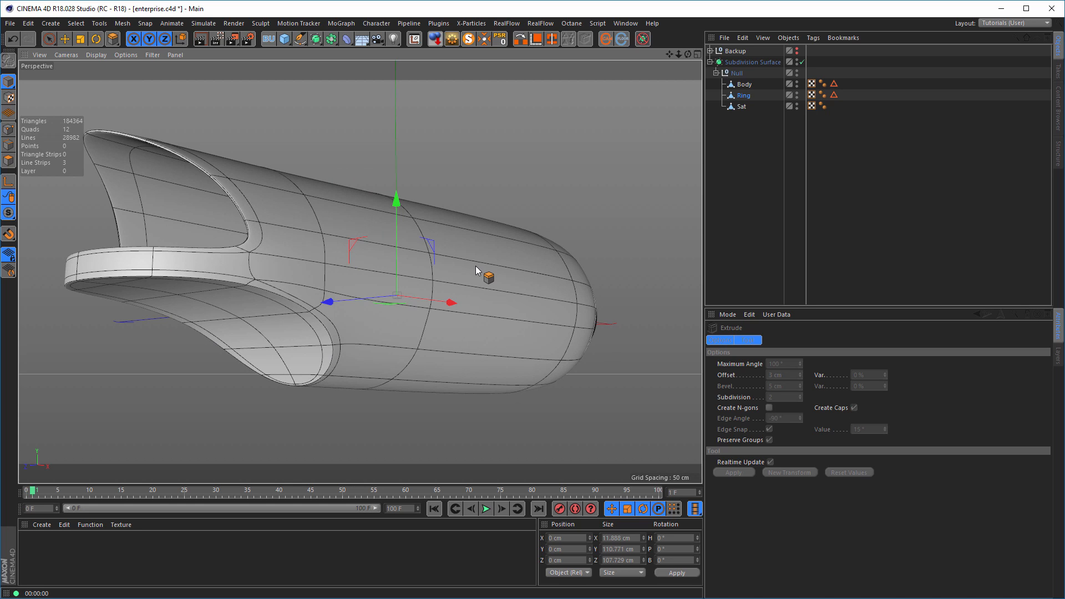
{"action": "left_click_drag", "start_coordinate": [487, 276], "coordinate": [522, 272], "text": "alt"}
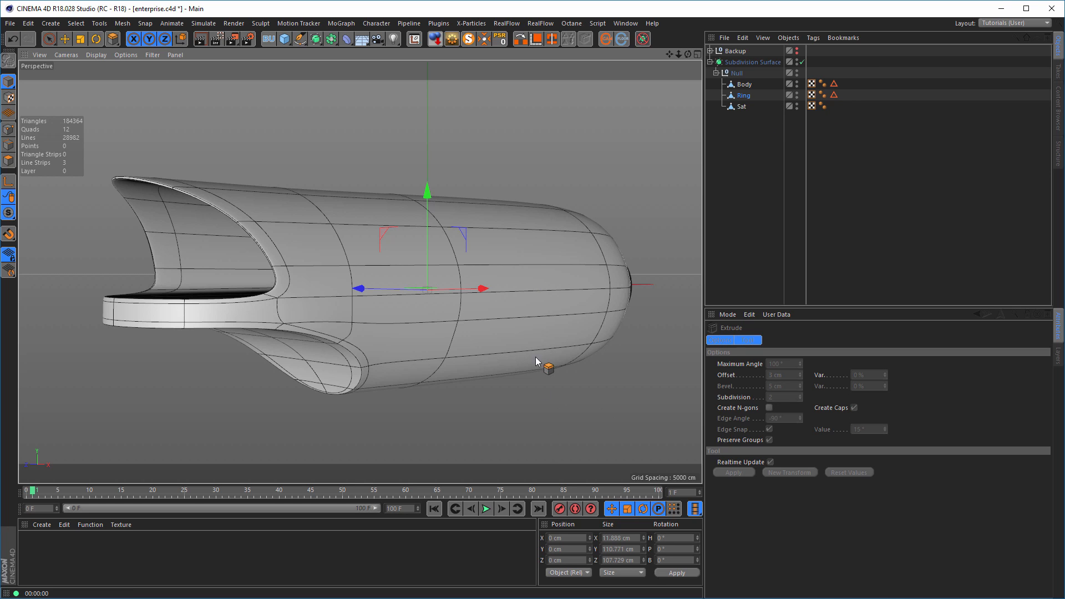
{"action": "left_click_drag", "start_coordinate": [534, 360], "coordinate": [526, 316], "text": "alt"}
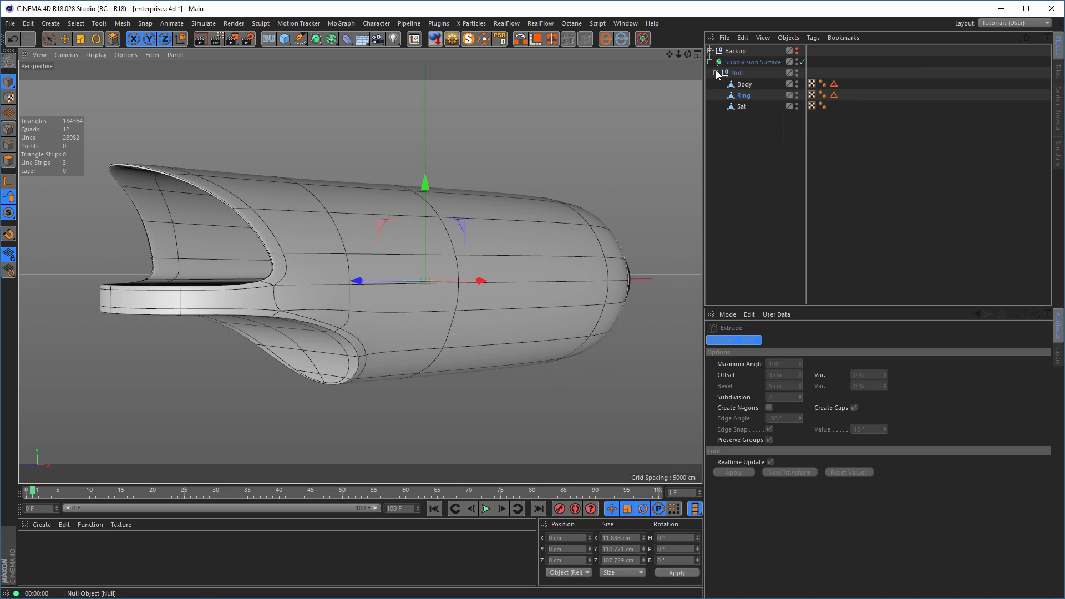
Rename the Subdivision Surface object as Body
{"action": "double_click", "coordinate": [743, 62]}
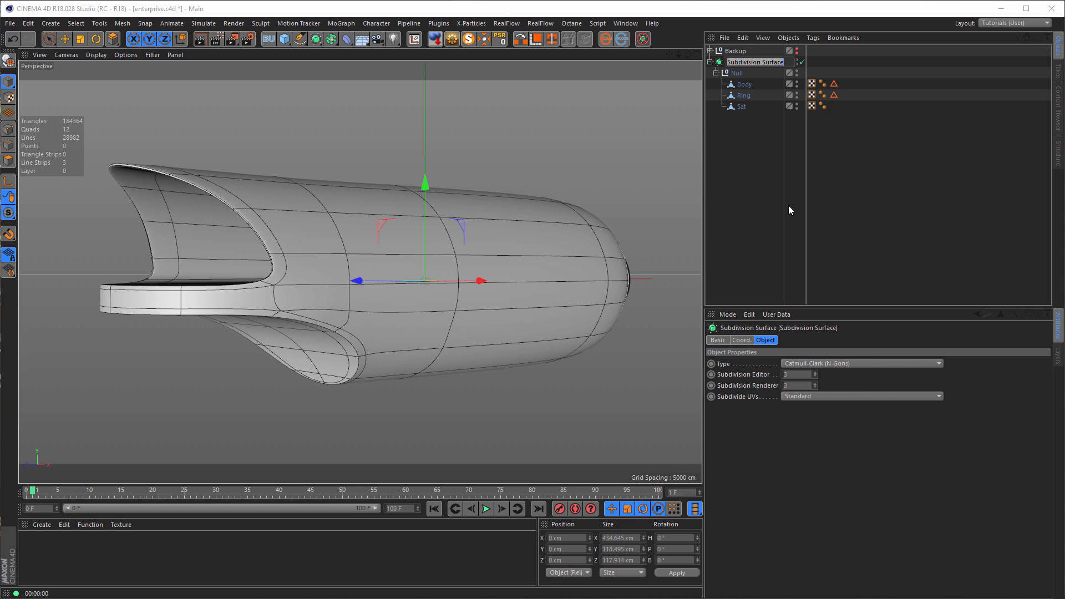
{"action": "type", "text": "Body"}
{"action": "key", "text": "Return"}
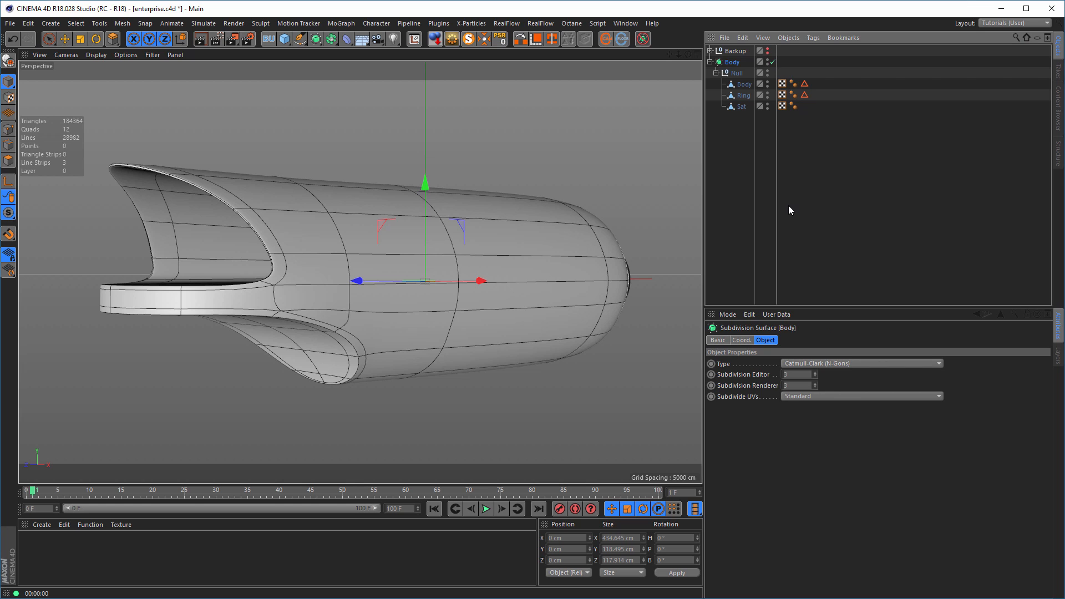
Switch to the browser's hangar image results, view the hangar photo, and inspect the watermark on hangar.jpg in Photoshop
{"action": "left_click_drag", "start_coordinate": [485, 248], "coordinate": [494, 244], "text": "alt"}
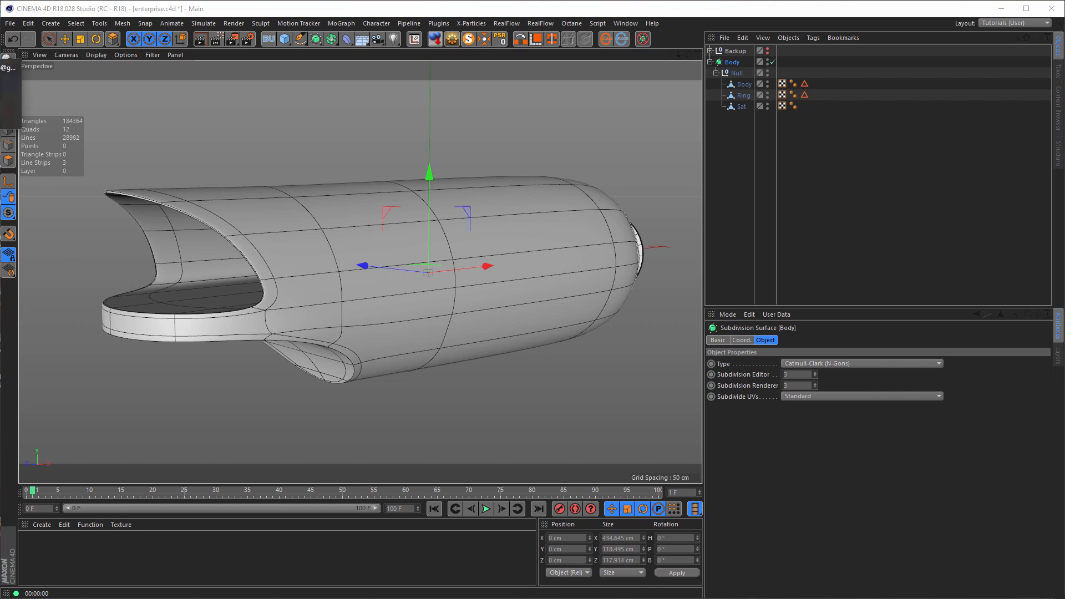
{"action": "left_click", "coordinate": [5, 95]}
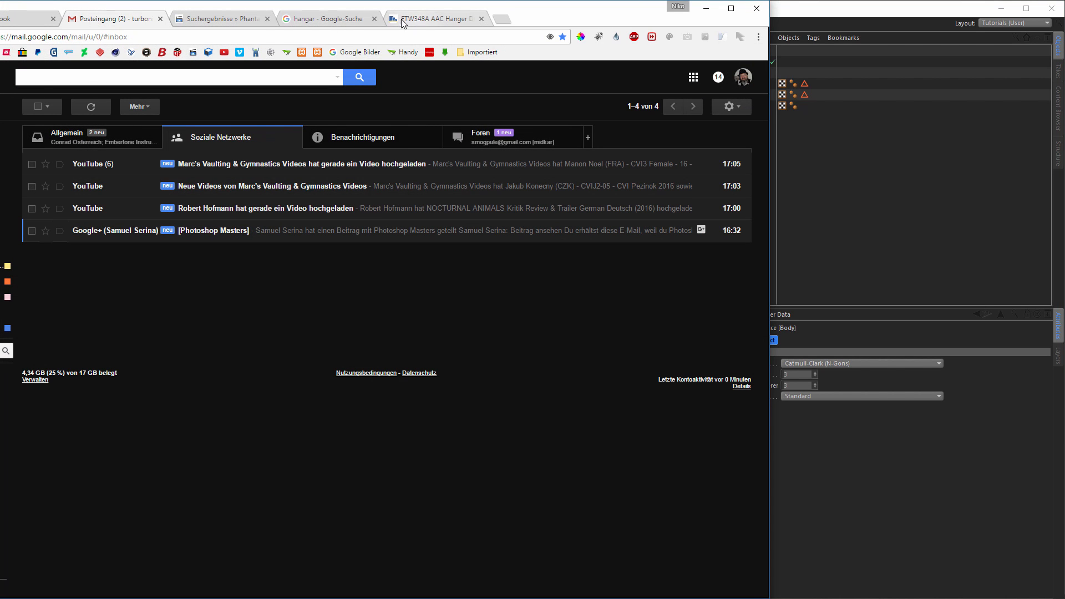
{"action": "left_click", "coordinate": [333, 19]}
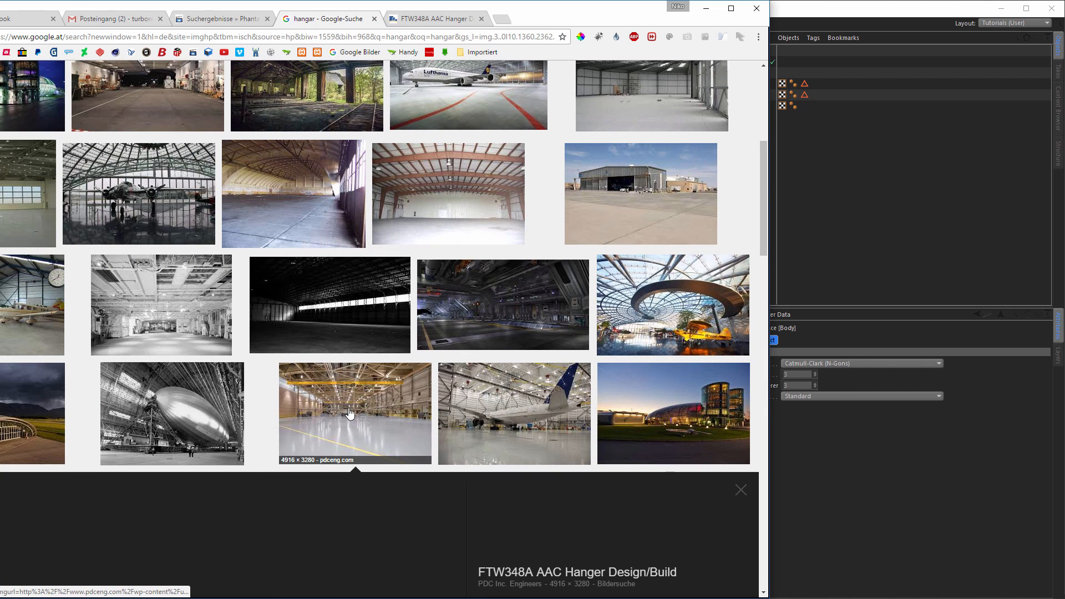
{"action": "scroll", "coordinate": [345, 421], "scroll_direction": "down", "scroll_amount": 2}
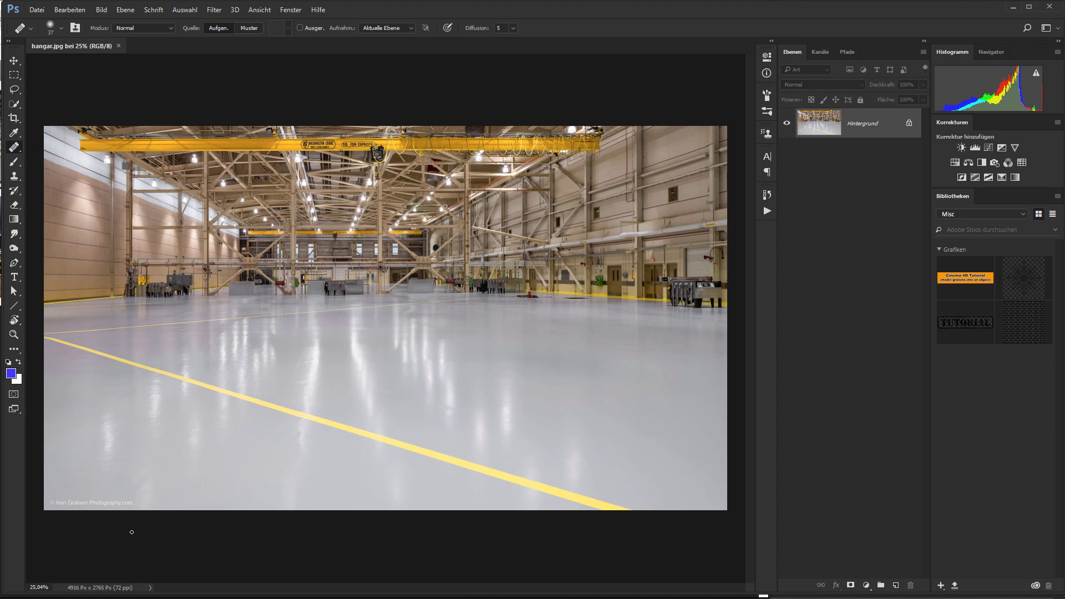
{"action": "scroll", "coordinate": [84, 510], "scroll_direction": "up", "scroll_amount": 8, "text": "alt"}
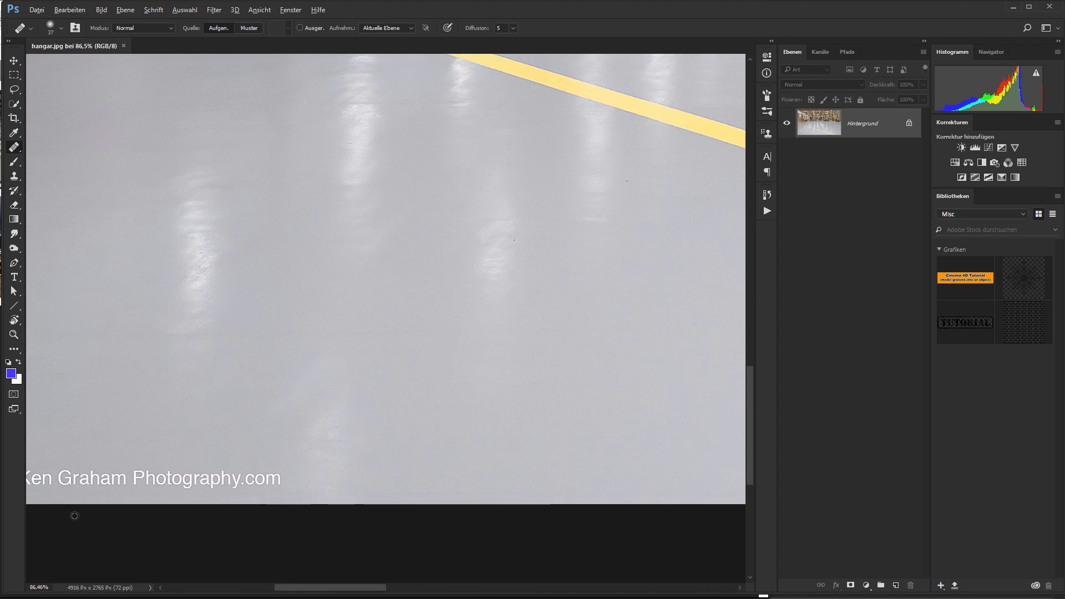
{"action": "mouse_move", "coordinate": [219, 399]}
{"action": "left_mouse_down"}
{"action": "mouse_move", "coordinate": [377, 369]}
{"action": "mouse_move", "coordinate": [383, 348]}
{"action": "left_mouse_up"}
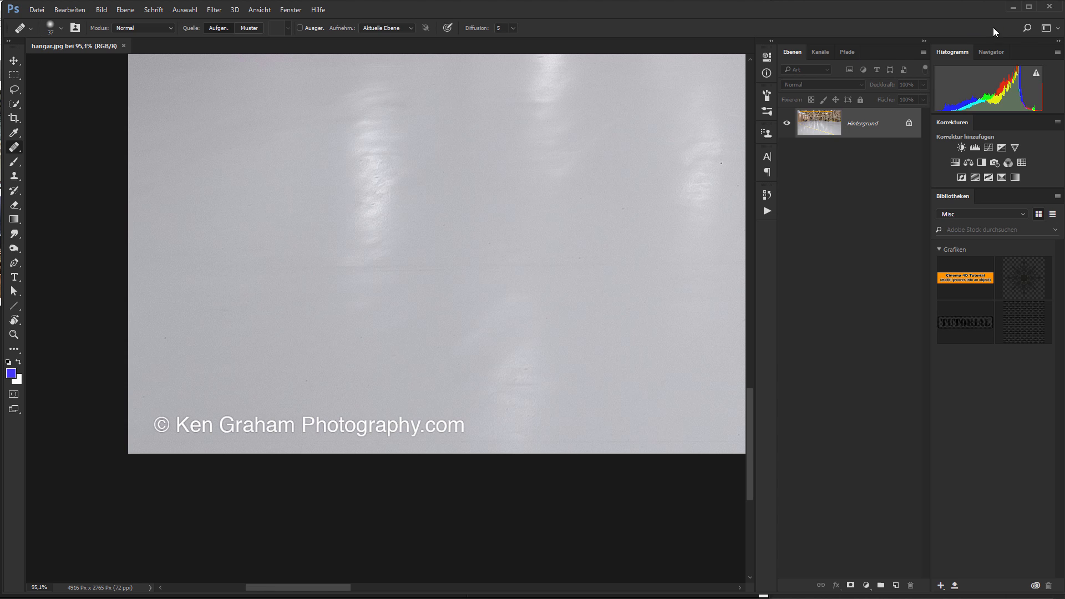
Switch back to the browser and view the hangar photo's source page on the PDC Inc. Engineers site and its image search result
{"action": "key", "text": "alt+Tab"}
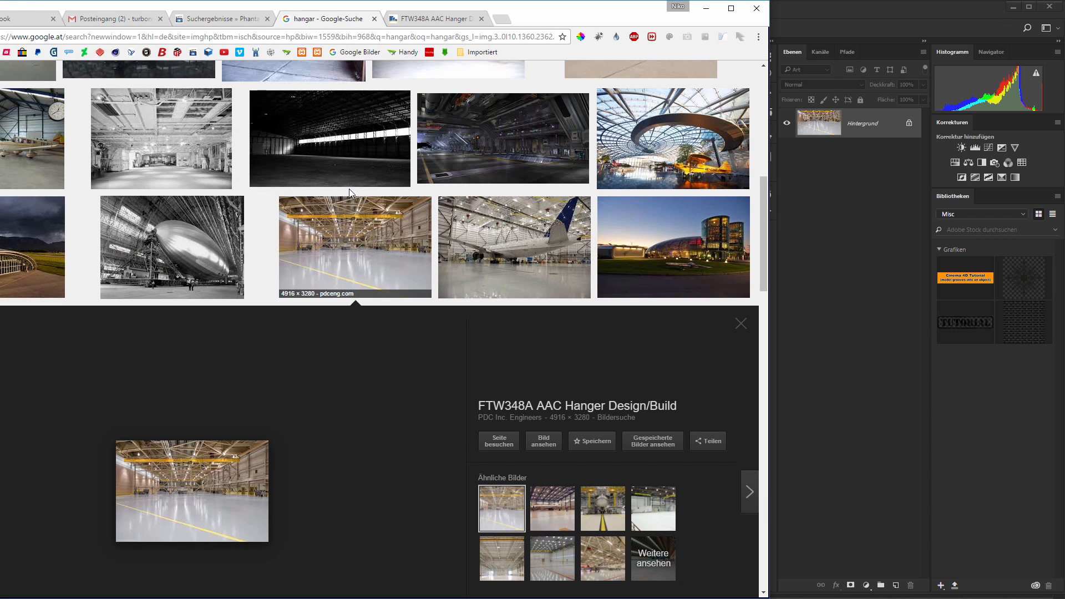
{"action": "left_click", "coordinate": [432, 18]}
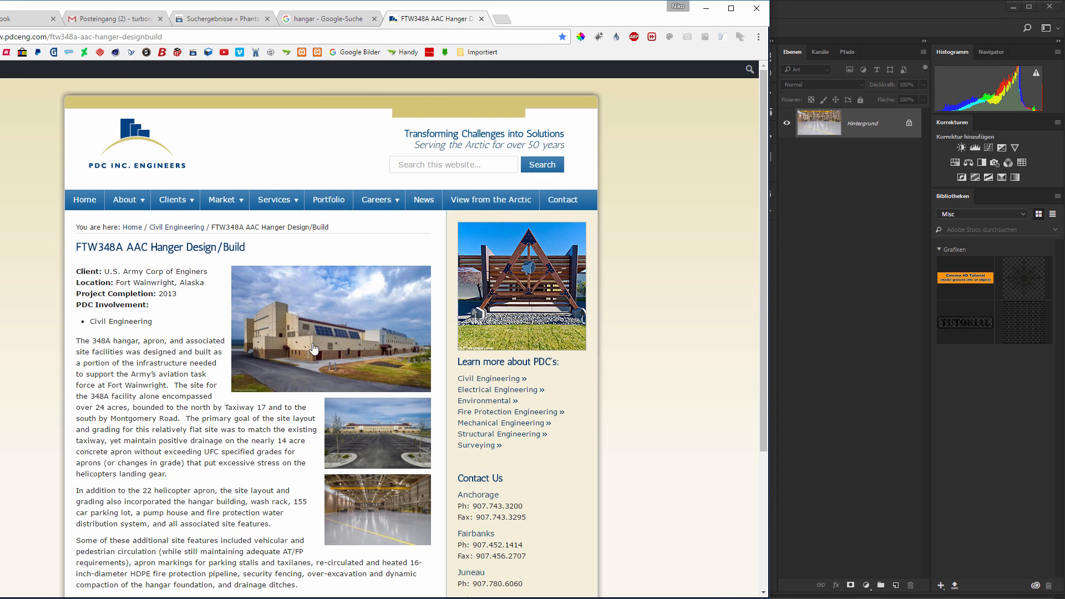
{"action": "scroll", "coordinate": [454, 322], "scroll_direction": "down", "scroll_amount": 2}
{"action": "scroll", "coordinate": [454, 322], "scroll_direction": "up", "scroll_amount": 2}
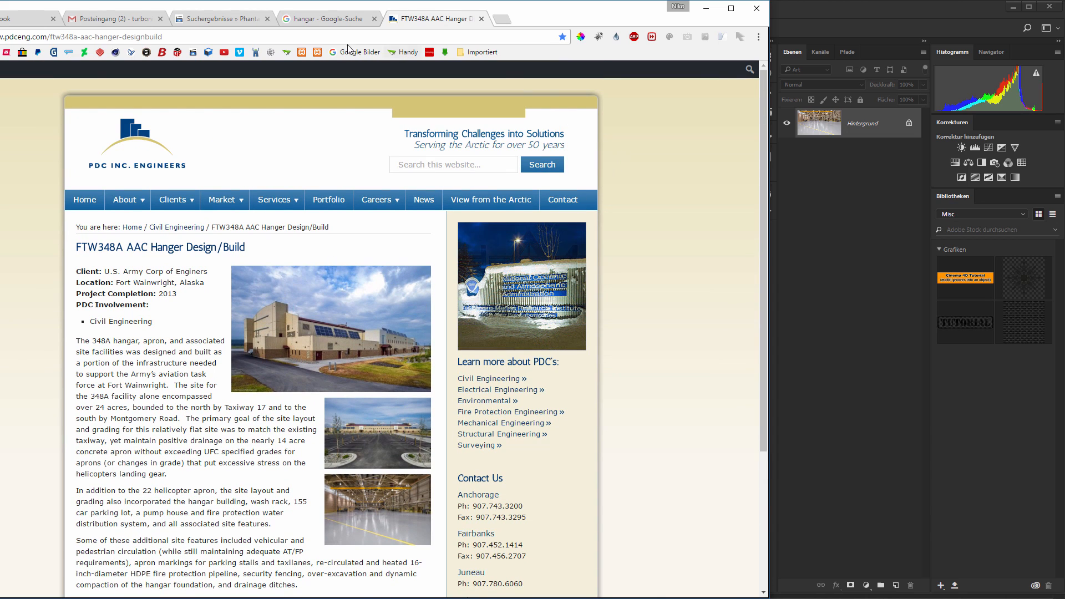
{"action": "left_click", "coordinate": [311, 19]}
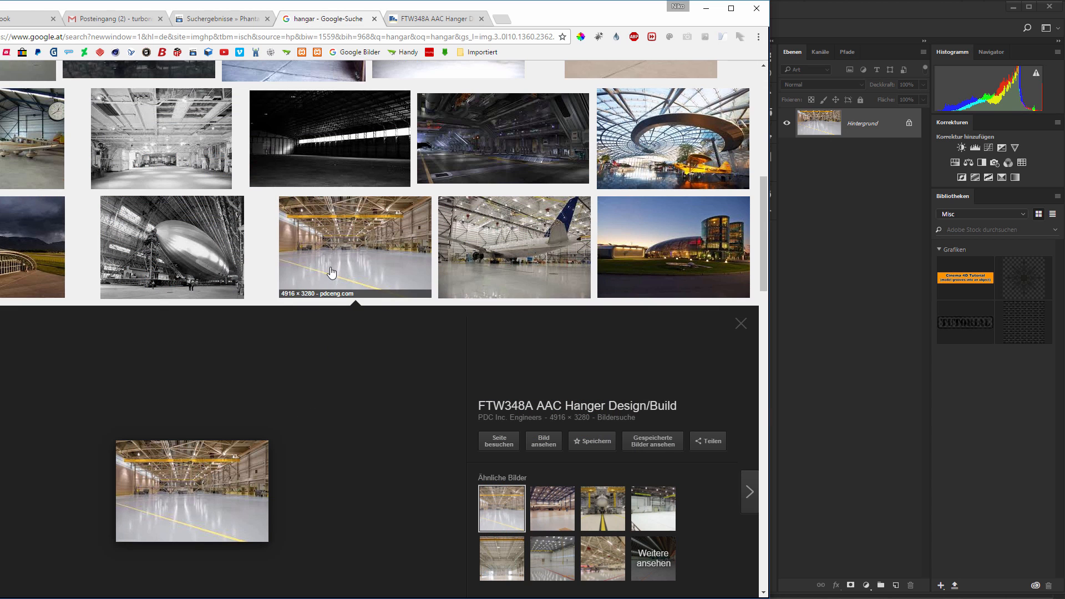
View the whole hangar.jpg in Photoshop and return to enterprise.c4d in Cinema 4D
{"action": "left_click", "coordinate": [836, 26]}
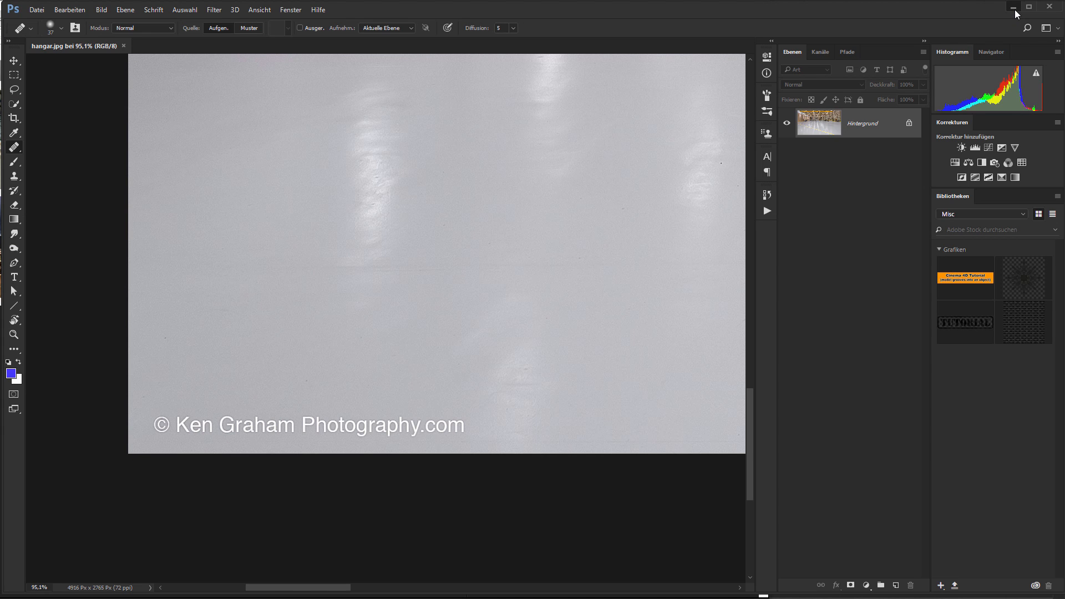
{"action": "scroll", "coordinate": [457, 268], "scroll_direction": "down", "scroll_amount": 2, "text": "alt"}
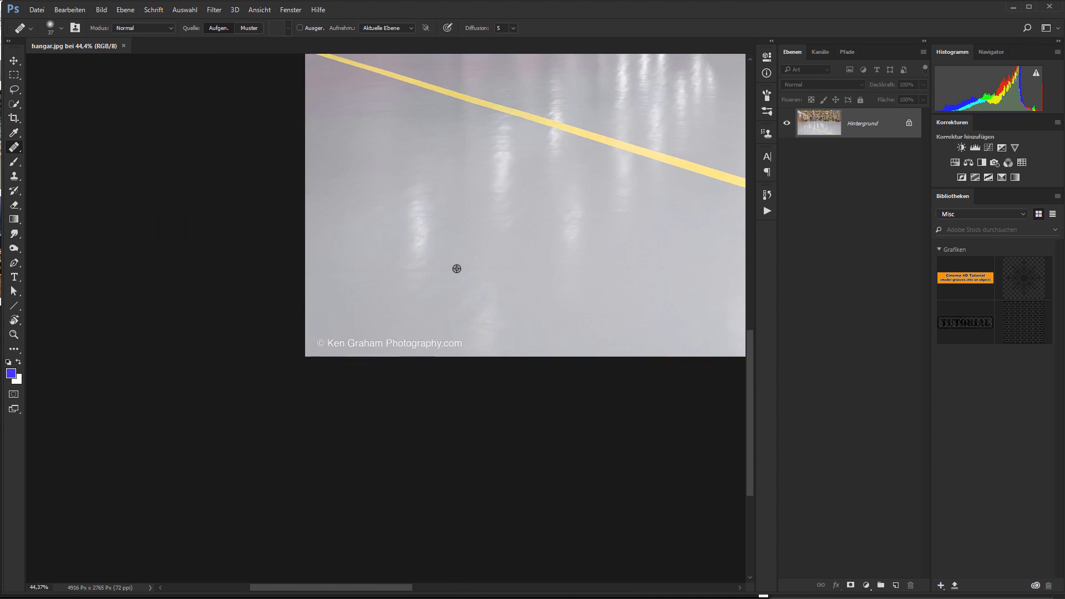
{"action": "scroll", "coordinate": [456, 267], "scroll_direction": "down", "scroll_amount": 2, "text": "alt"}
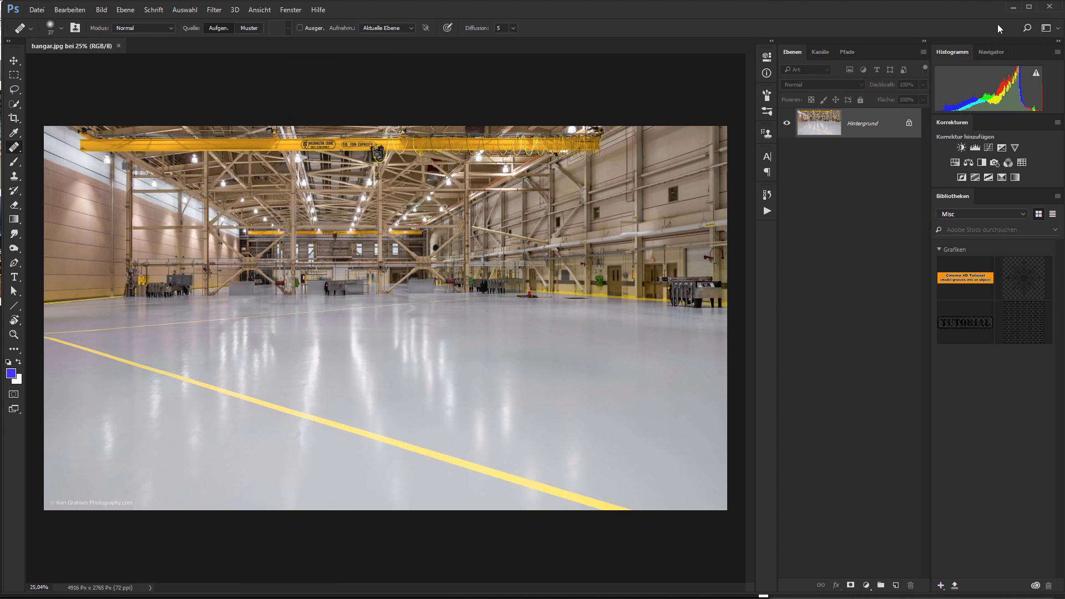
{"action": "left_click", "coordinate": [1014, 8]}
{"action": "left_click", "coordinate": [875, 17]}
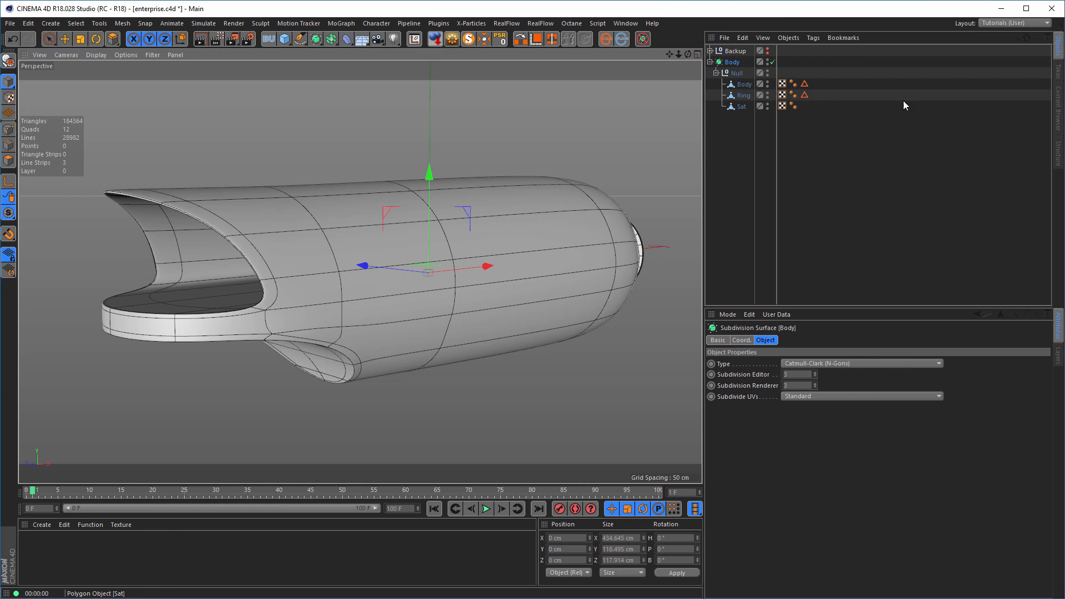
Open the Nikomedias Scene Rig Pro.c4d scene from the content library and show its object hierarchy
{"action": "left_click", "coordinate": [1059, 104]}
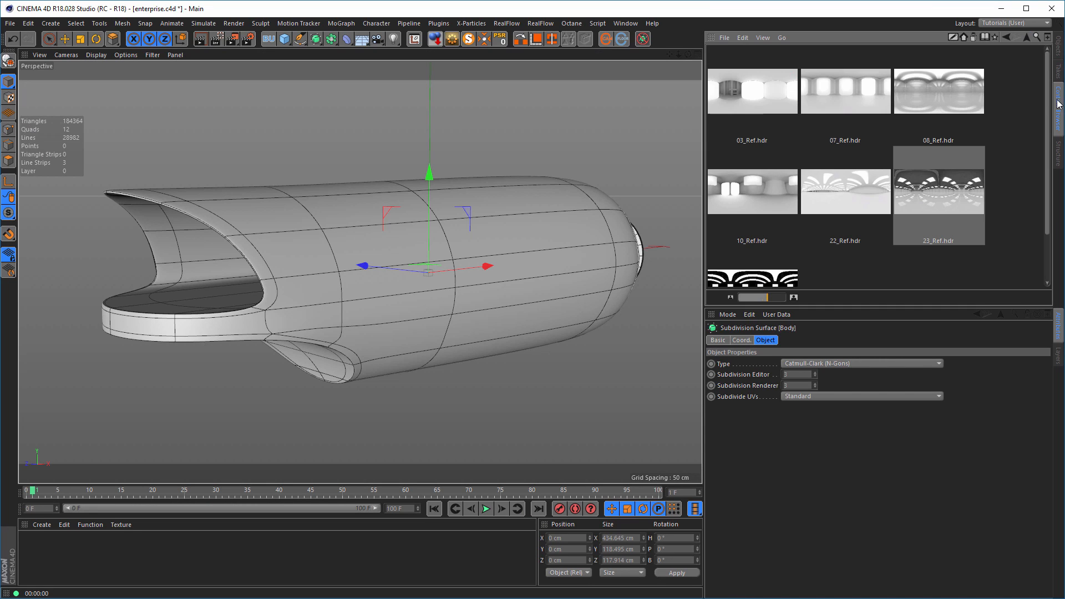
{"action": "left_click", "coordinate": [1026, 37]}
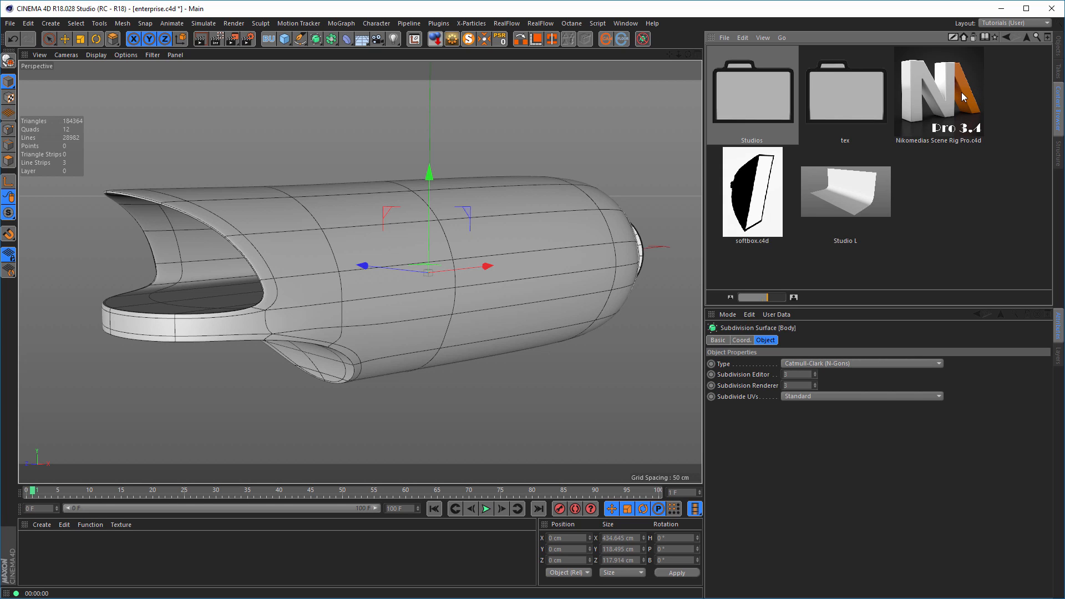
{"action": "left_click_drag", "start_coordinate": [963, 97], "coordinate": [931, 107]}
{"action": "left_click", "coordinate": [931, 102]}
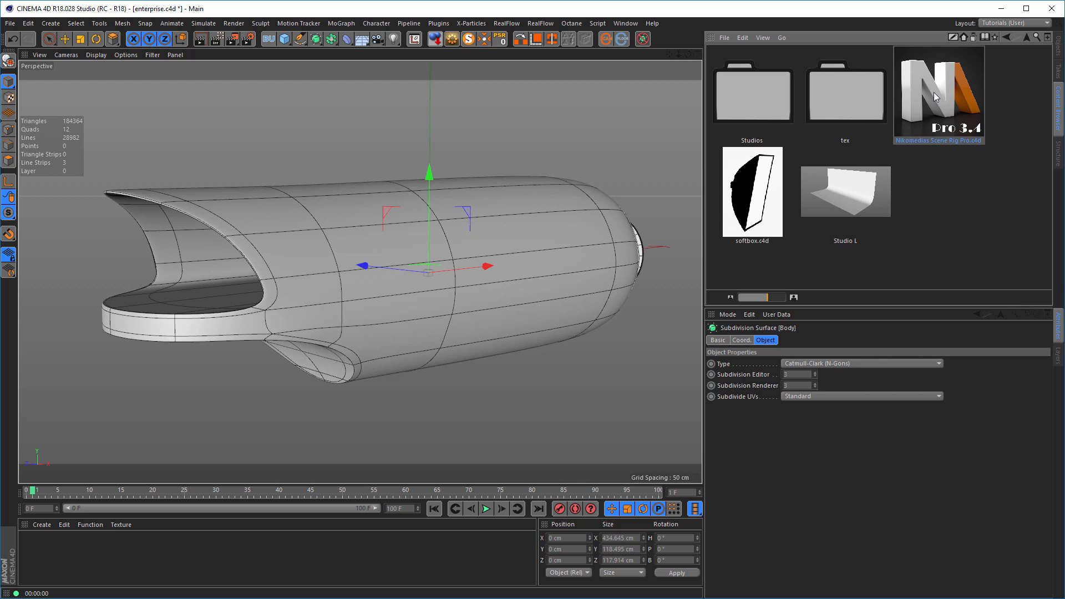
{"action": "double_click", "coordinate": [935, 97]}
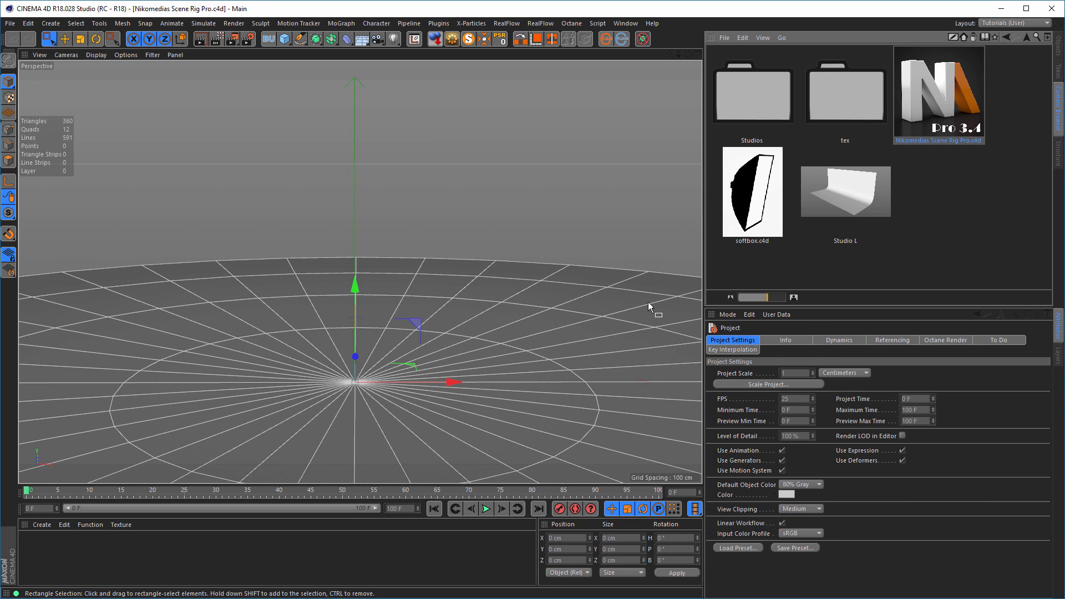
{"action": "left_click", "coordinate": [1058, 47]}
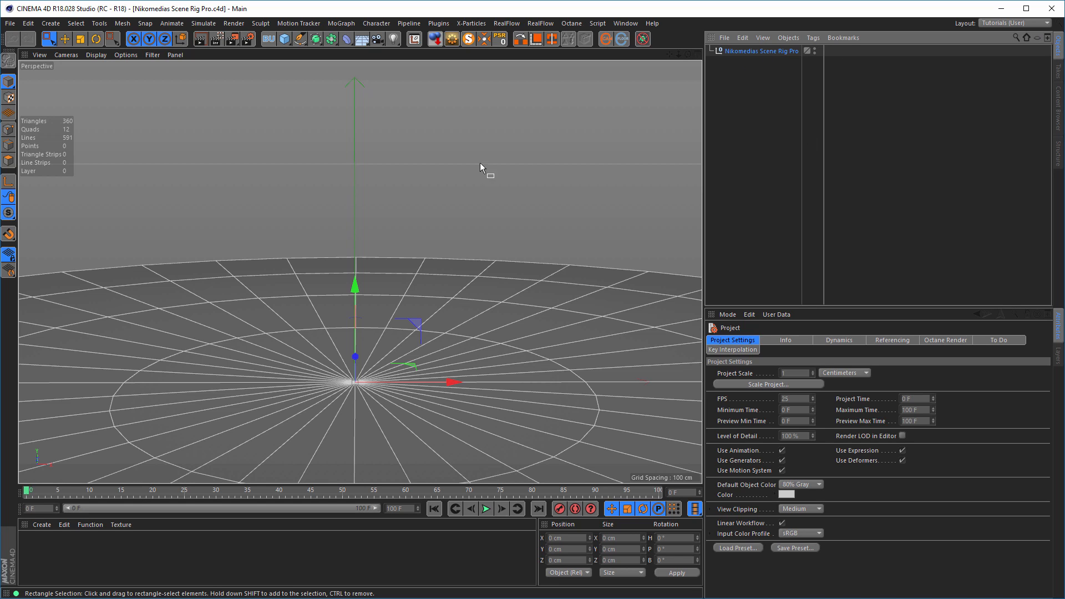
Switch back to enterprise.c4d, copy the Body Subdivision Surface with its children, and save the project
{"action": "key", "text": "v"}
{"action": "mouse_move", "coordinate": [479, 176]}
{"action": "left_click", "coordinate": [478, 202]}
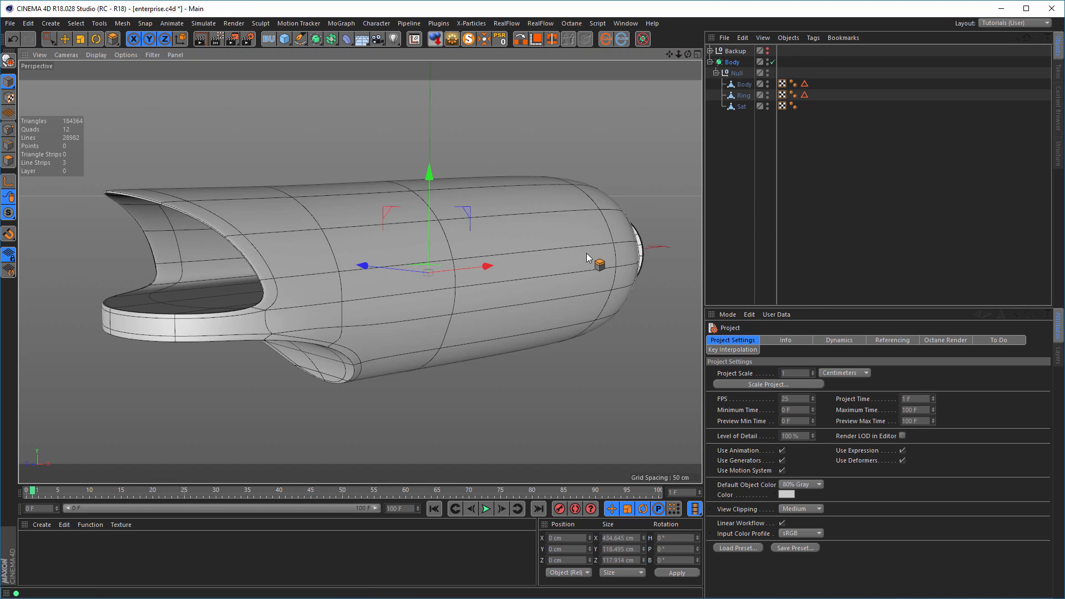
{"action": "left_click", "coordinate": [733, 63]}
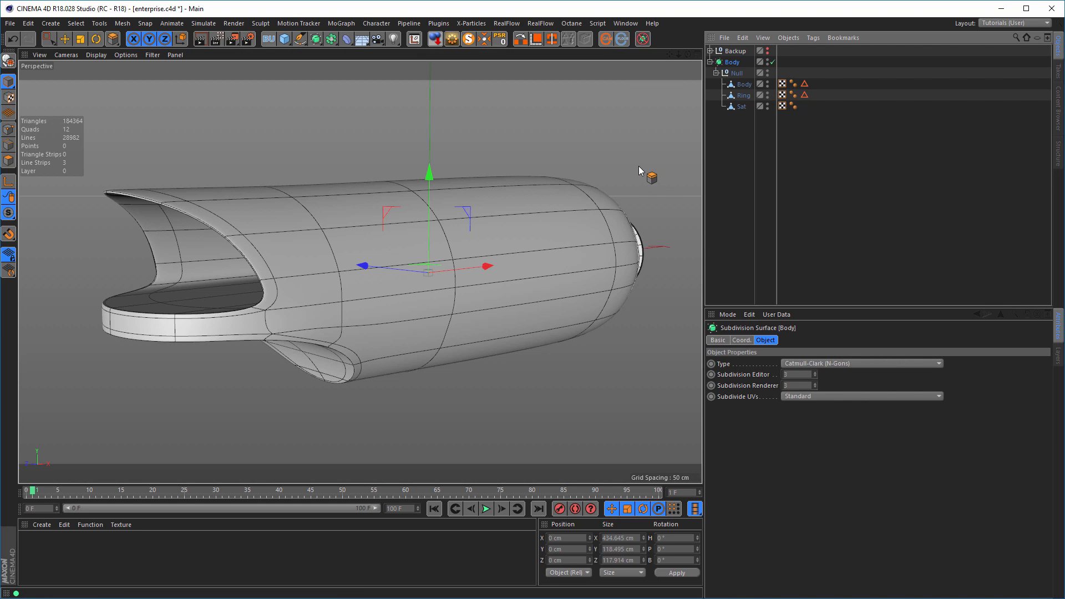
{"action": "key", "text": "ctrl+s"}
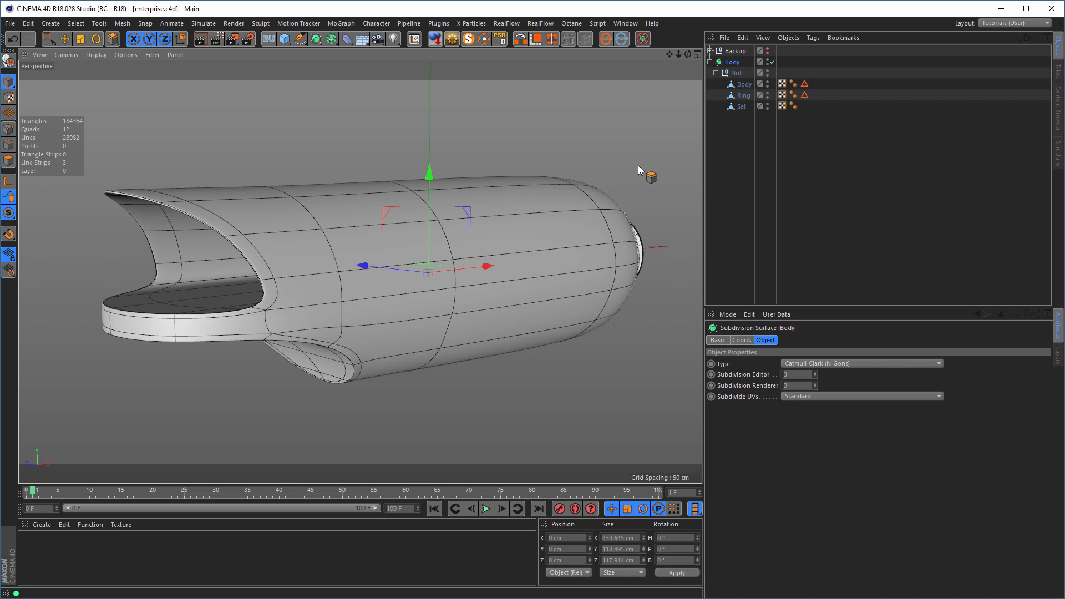
Paste the Body hierarchy into the Nikomedias Scene Rig Pro scene and place it below the rig object
{"action": "key", "text": "v"}
{"action": "left_click", "coordinate": [637, 203]}
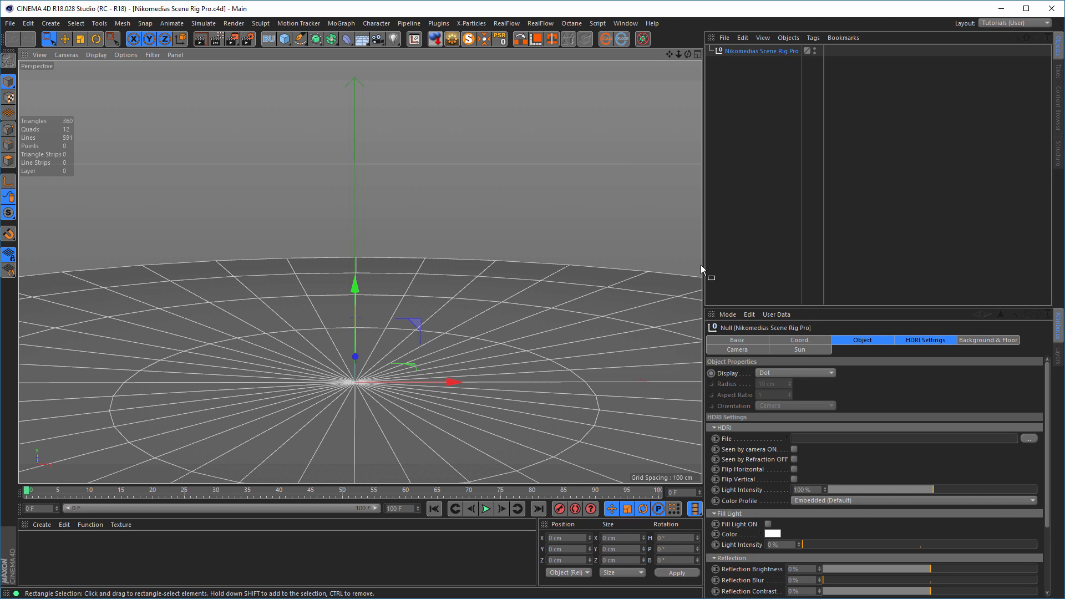
{"action": "key", "text": "ctrl+v"}
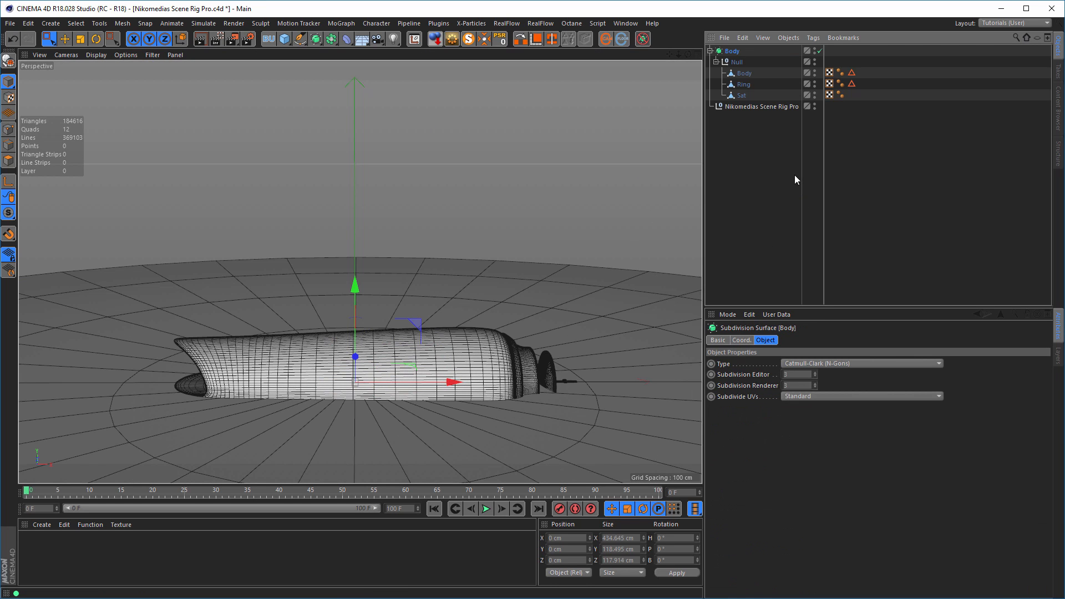
{"action": "left_click_drag", "start_coordinate": [730, 51], "coordinate": [742, 151]}
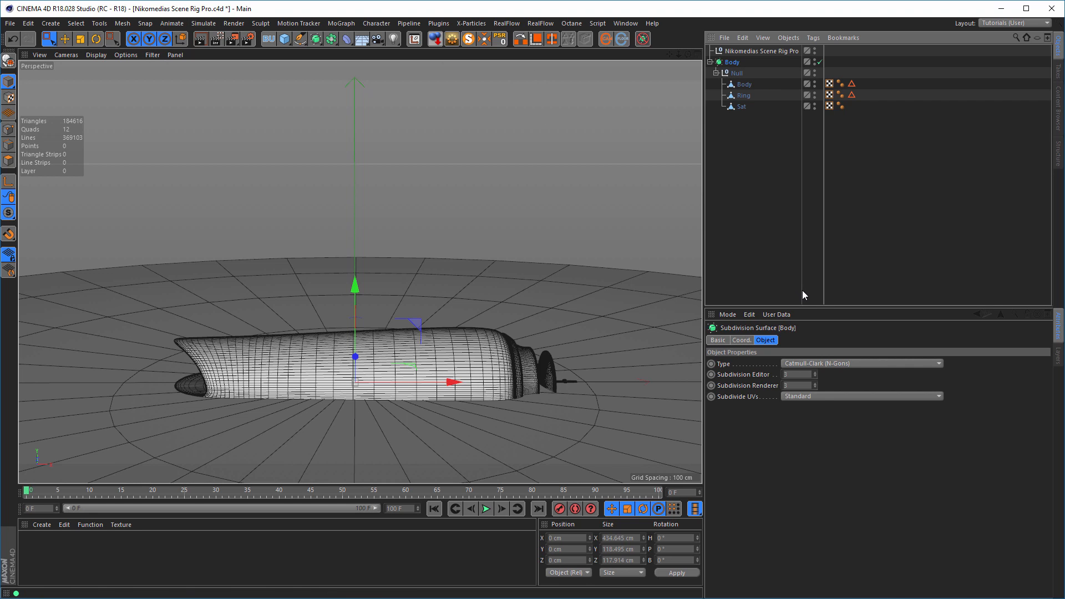
Save the combined scene as enterprise_01.c4d in the Enterprise_Tutorial folder
{"action": "key", "text": "ctrl+shift+s"}
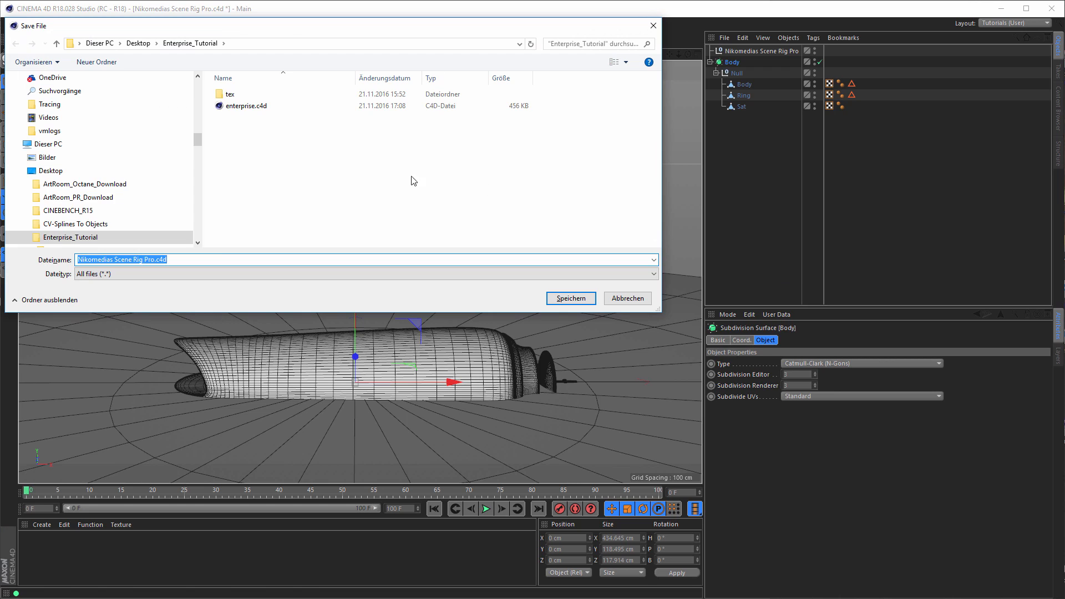
{"action": "left_click", "coordinate": [270, 107]}
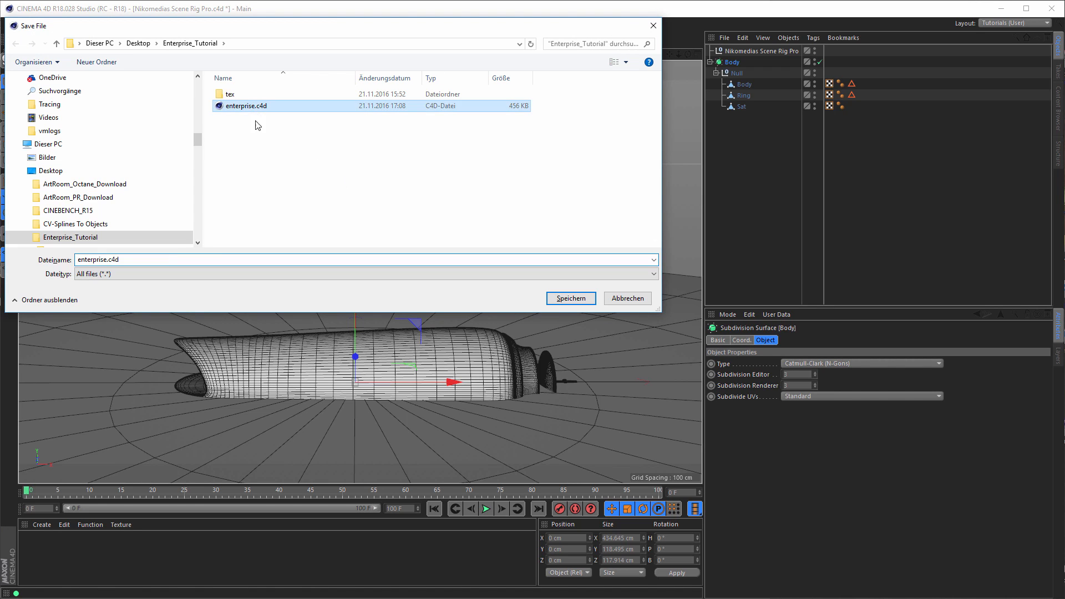
{"action": "left_click", "coordinate": [261, 260]}
{"action": "left_click", "coordinate": [261, 261]}
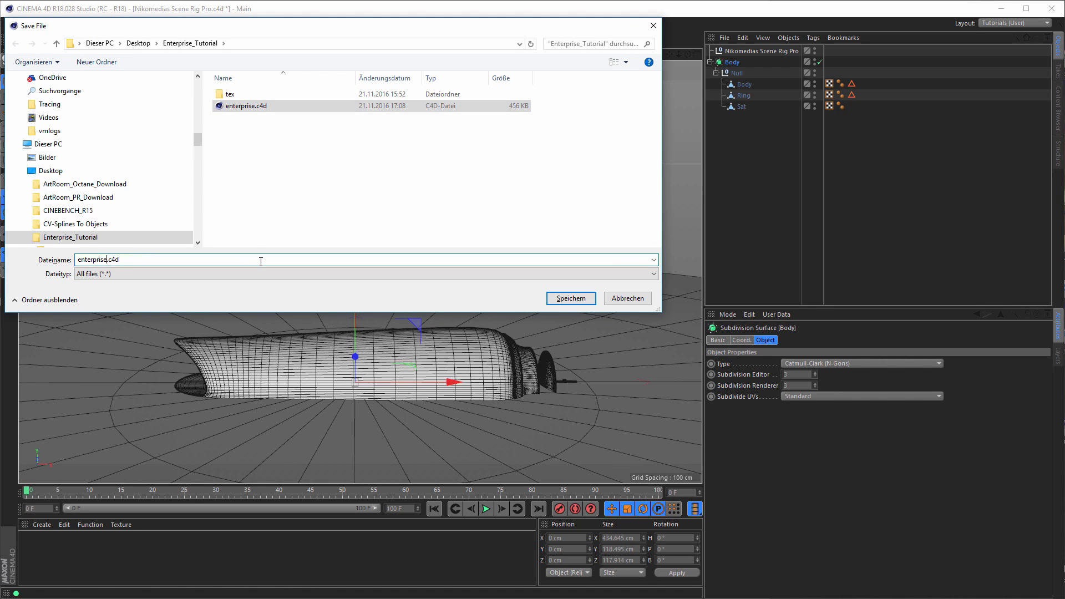
{"action": "type", "text": "_01"}
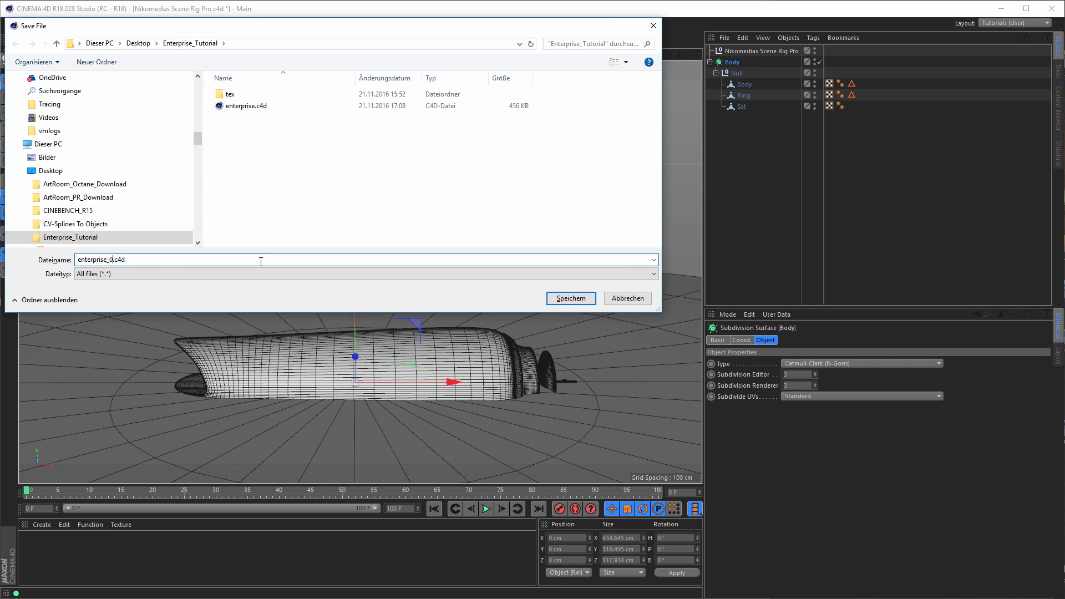
{"action": "key", "text": "Return"}
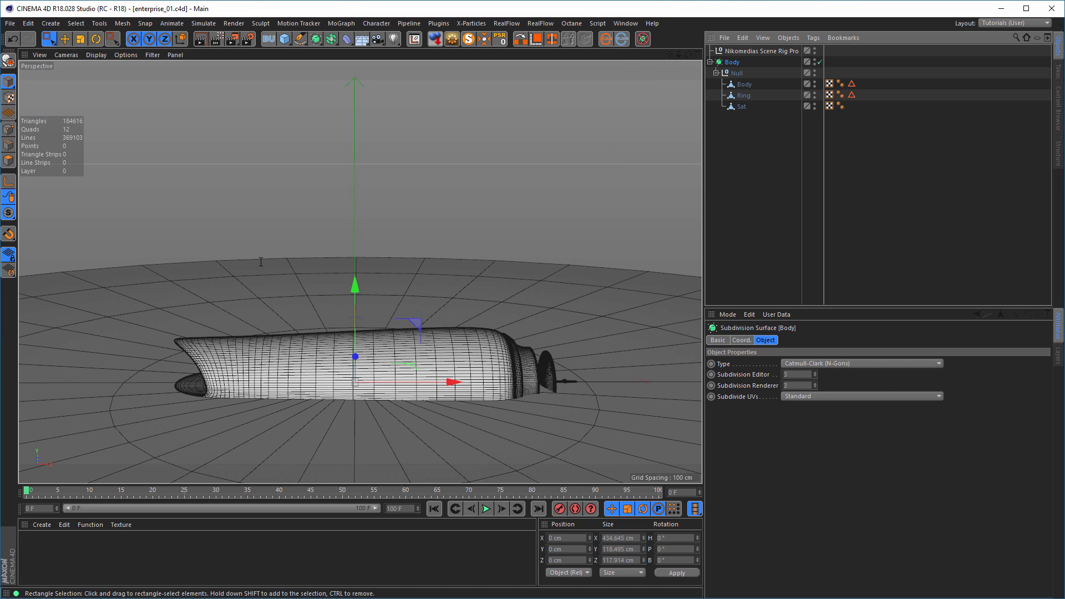
Lower the Nikomedias Scene Rig Pro floor beneath the hull by setting its Move Up / Down value to -68 cm
{"action": "left_click", "coordinate": [739, 52]}
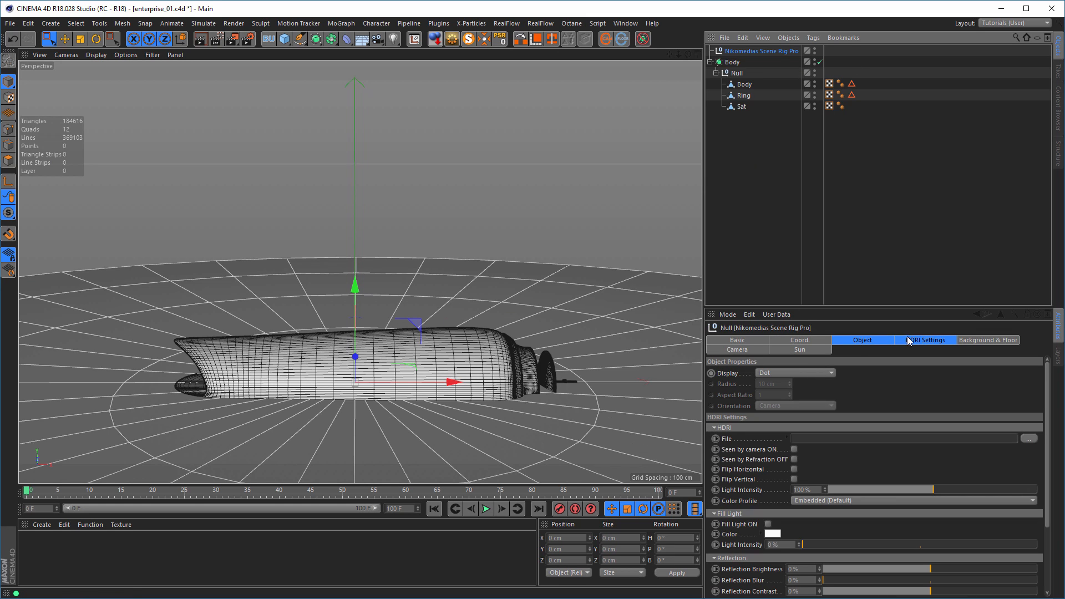
{"action": "left_click", "coordinate": [985, 340]}
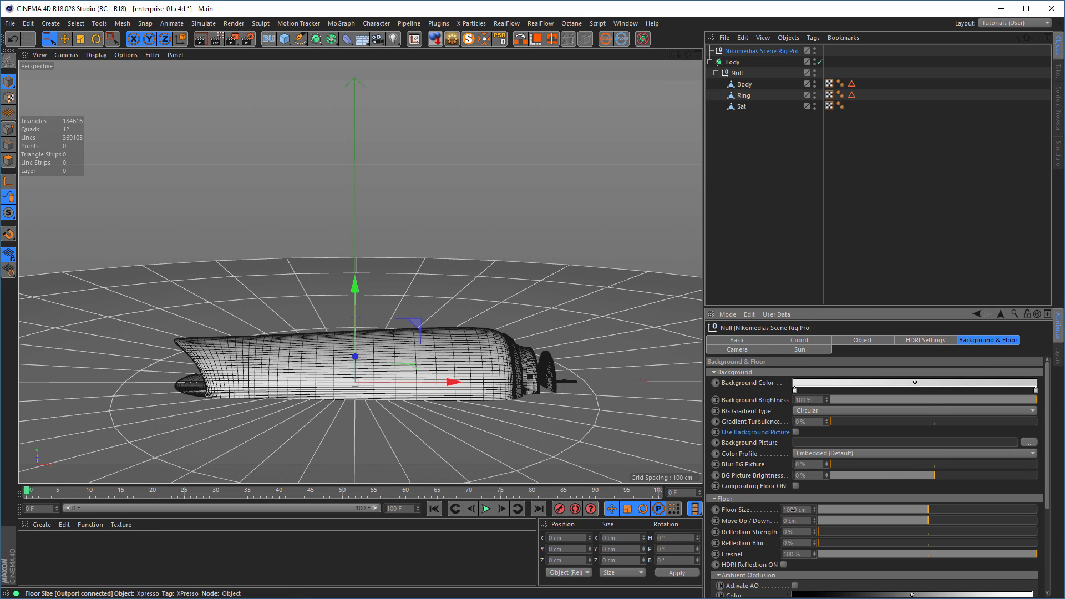
{"action": "left_click_drag", "start_coordinate": [814, 521], "coordinate": [814, 554]}
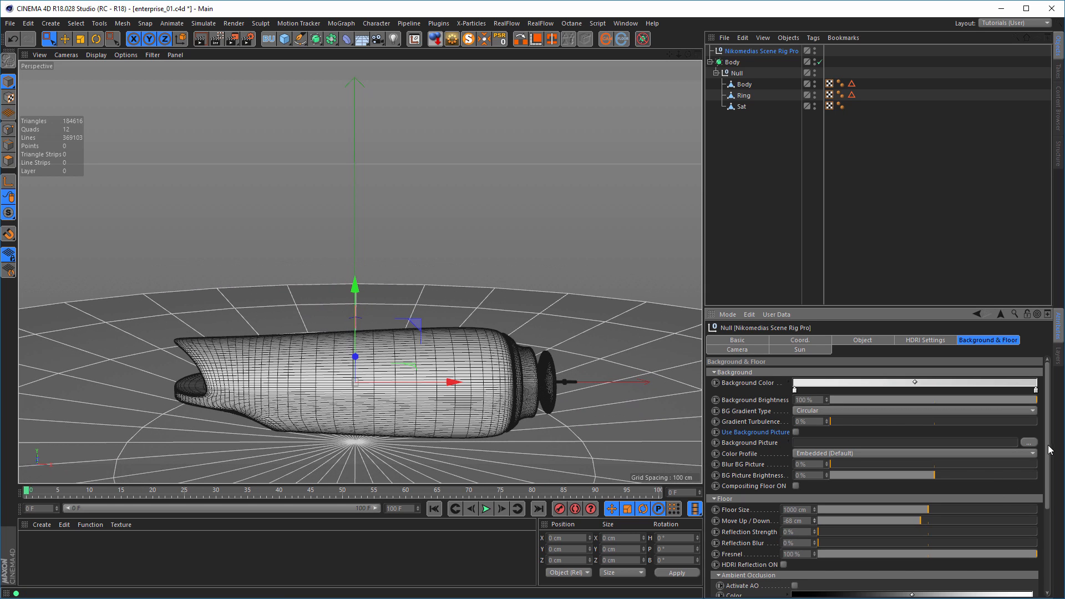
Disable Floor On, Floor seen by Reflection ON and Background On for the Nikomedias Scene Rig Pro
{"action": "left_click_drag", "start_coordinate": [1049, 493], "coordinate": [1049, 576]}
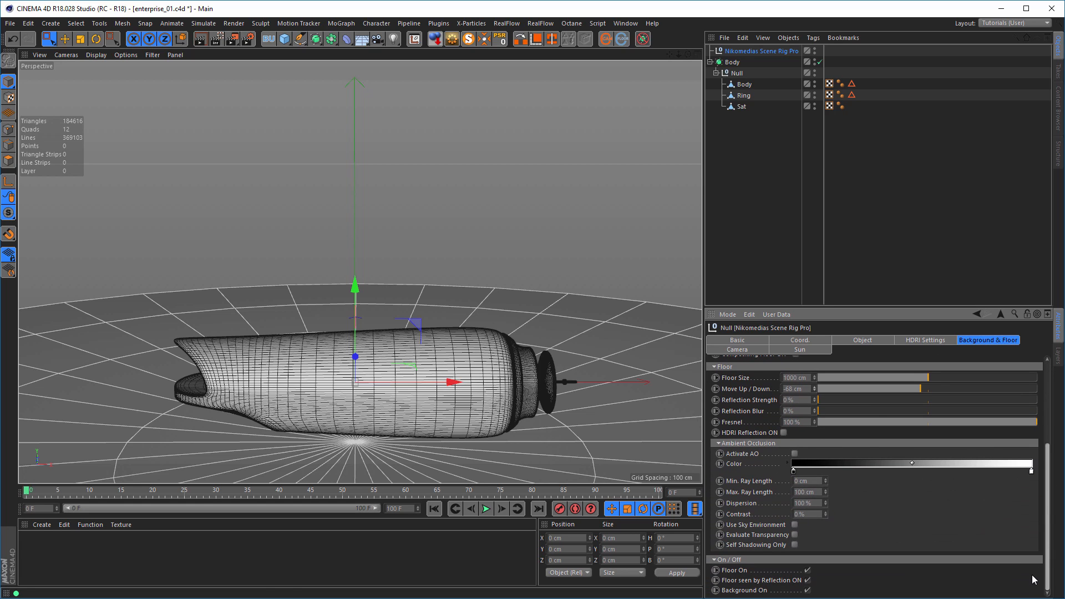
{"action": "left_click", "coordinate": [808, 570]}
{"action": "left_click", "coordinate": [808, 580]}
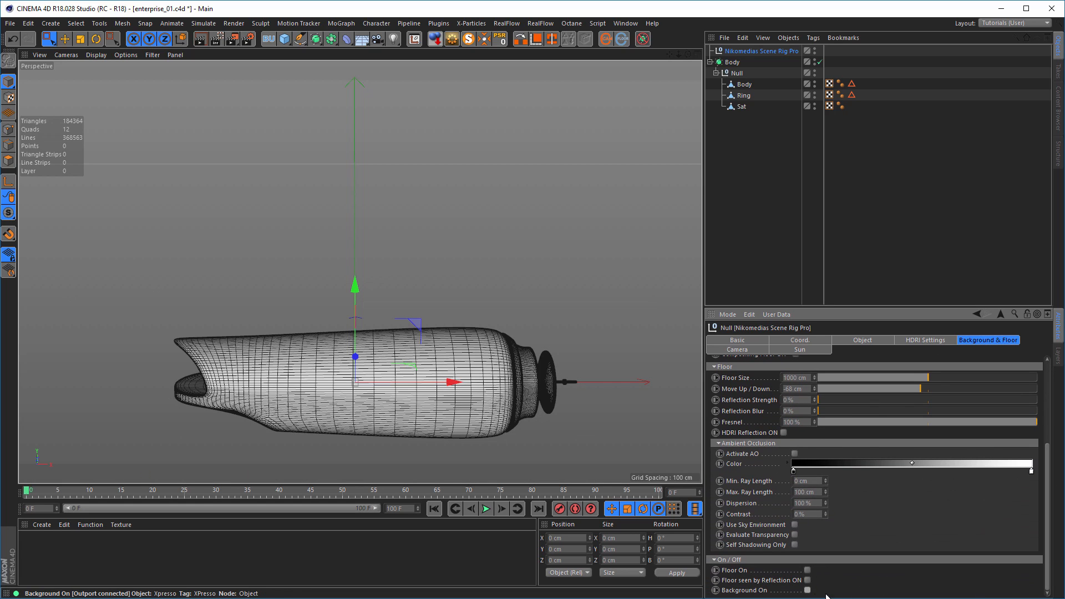
Enable Use Background Picture for the Nikomedias Scene Rig Pro and load hangar.jpg from the tex folder as its background picture
{"action": "left_click", "coordinate": [808, 590]}
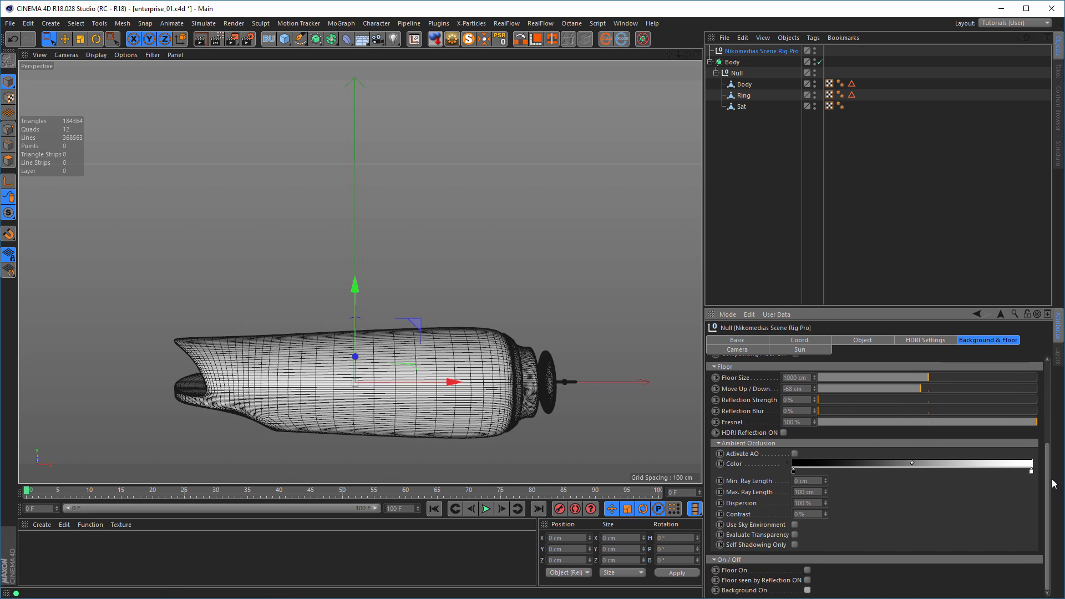
{"action": "left_click_drag", "start_coordinate": [1047, 482], "coordinate": [1047, 400]}
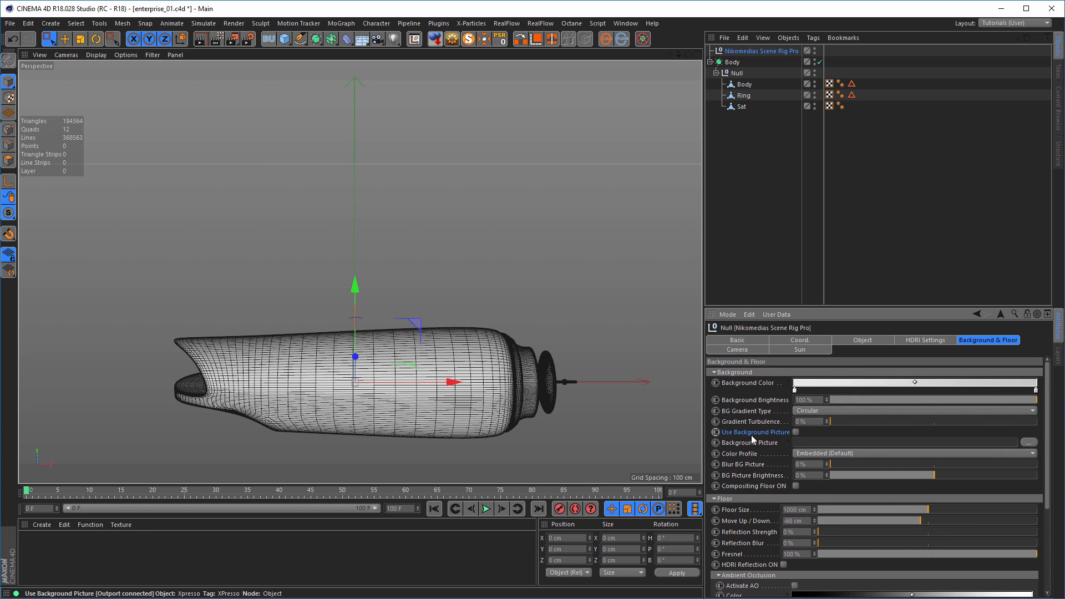
{"action": "left_click", "coordinate": [796, 432]}
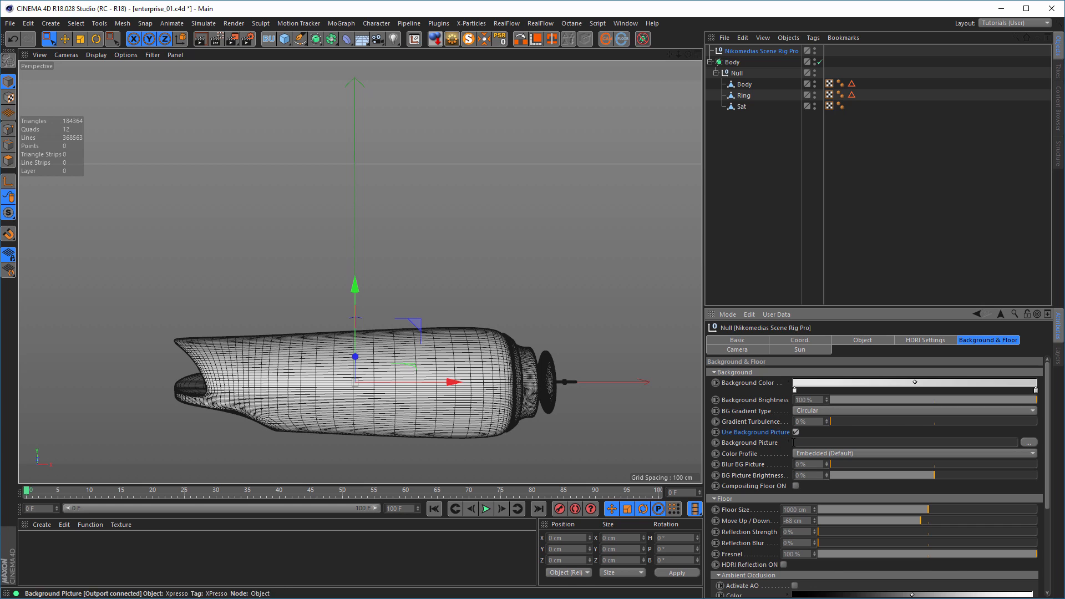
{"action": "left_click", "coordinate": [1028, 442]}
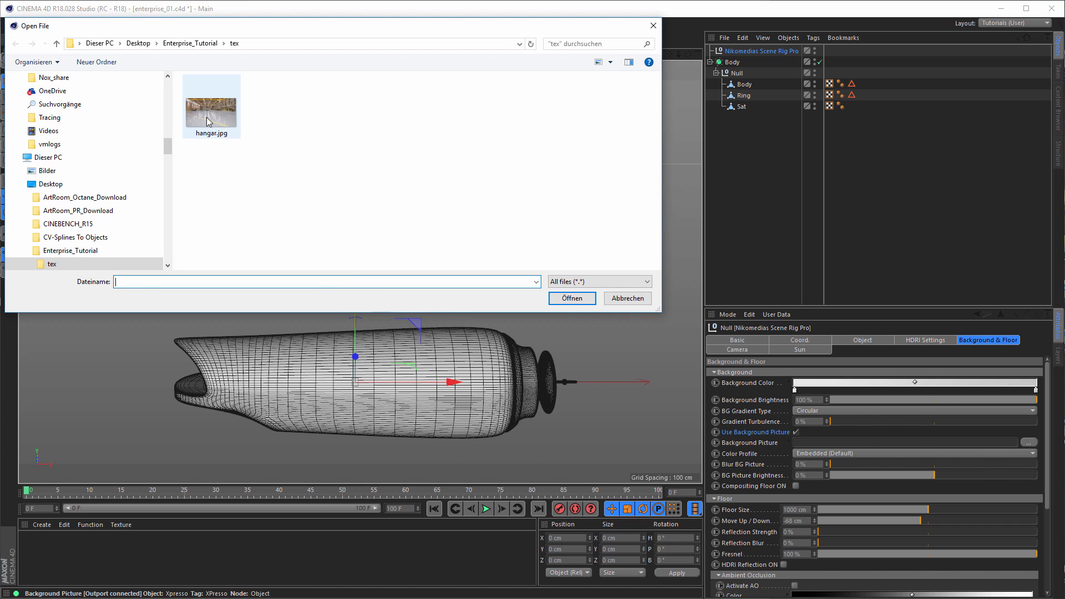
{"action": "double_click", "coordinate": [208, 121]}
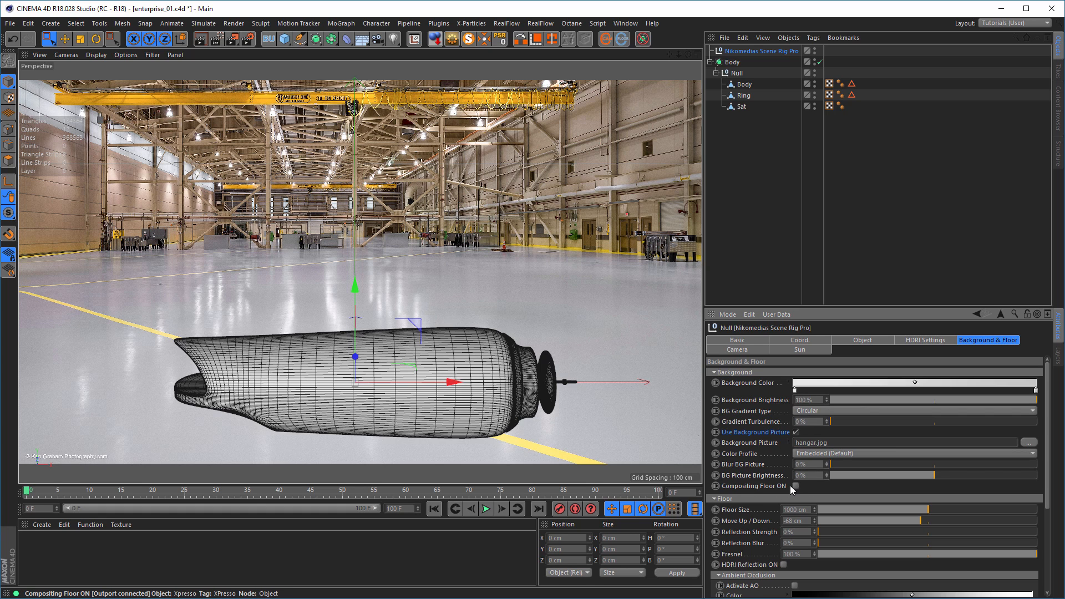
Enable Compositing Floor ON for the rig and frame the hull large in the perspective view against the hangar
{"action": "left_click", "coordinate": [796, 487]}
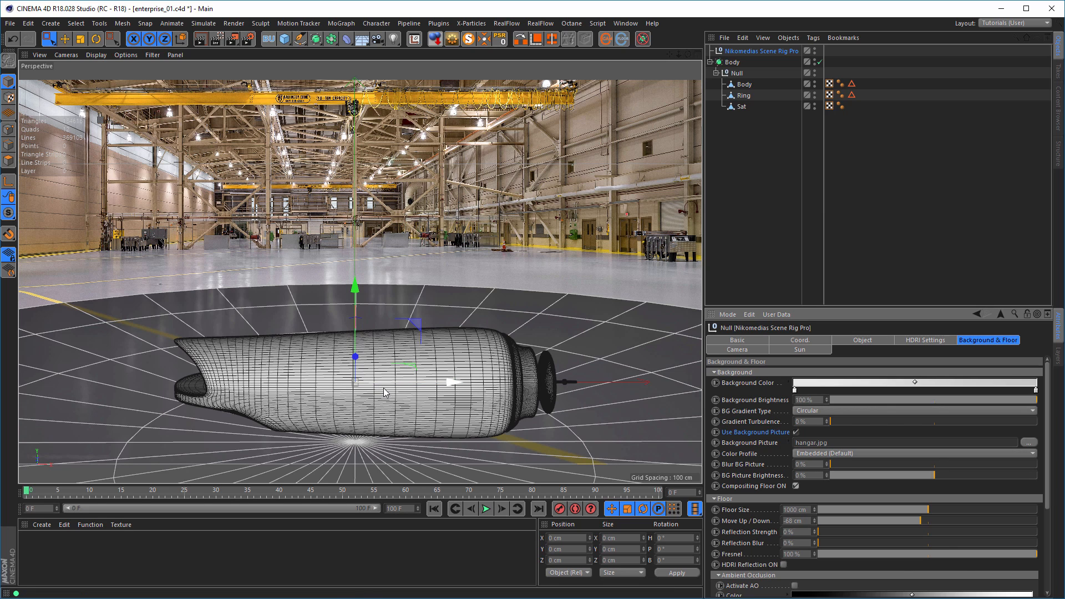
{"action": "left_click_drag", "start_coordinate": [385, 392], "coordinate": [311, 307], "text": "alt"}
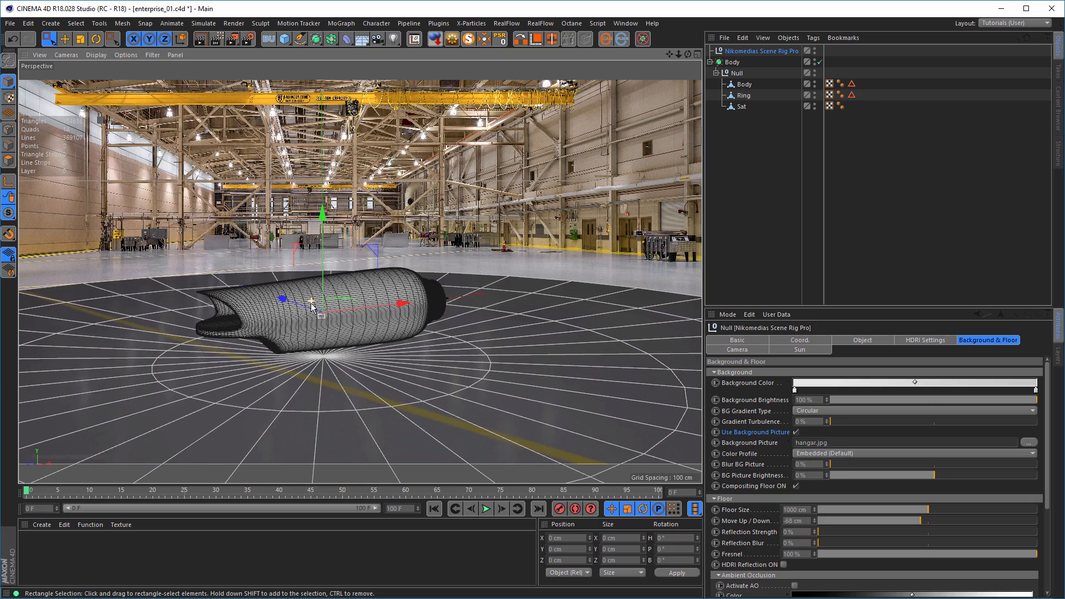
{"action": "right_click_drag", "start_coordinate": [314, 306], "coordinate": [421, 268], "text": "alt"}
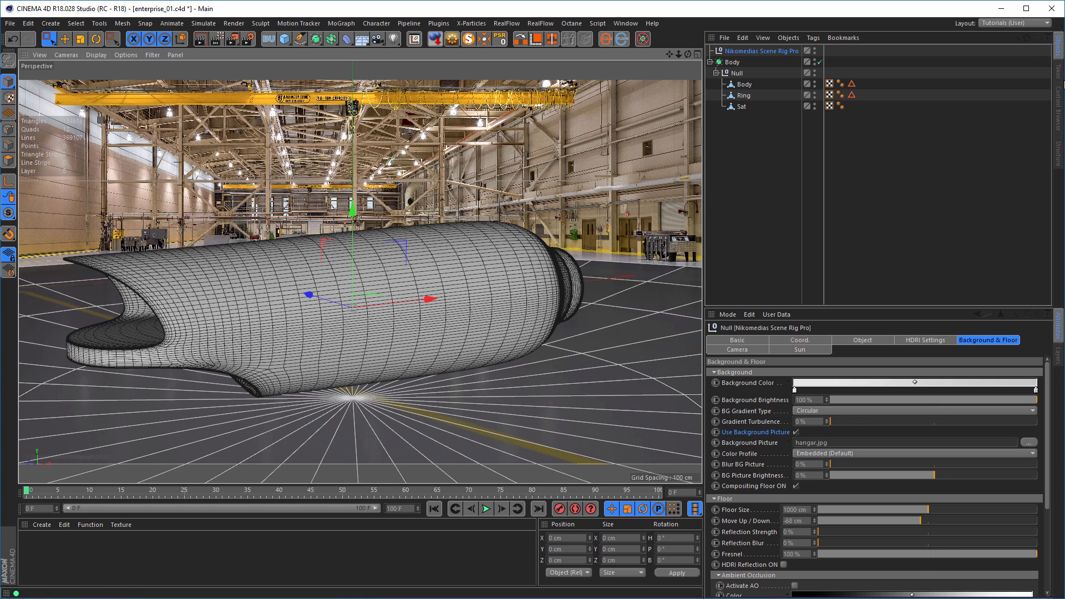
Load 23_Ref.hdr from the Studios folder of the rig's library as the HDRI file in the rig's HDRI settings
{"action": "left_click", "coordinate": [1061, 108]}
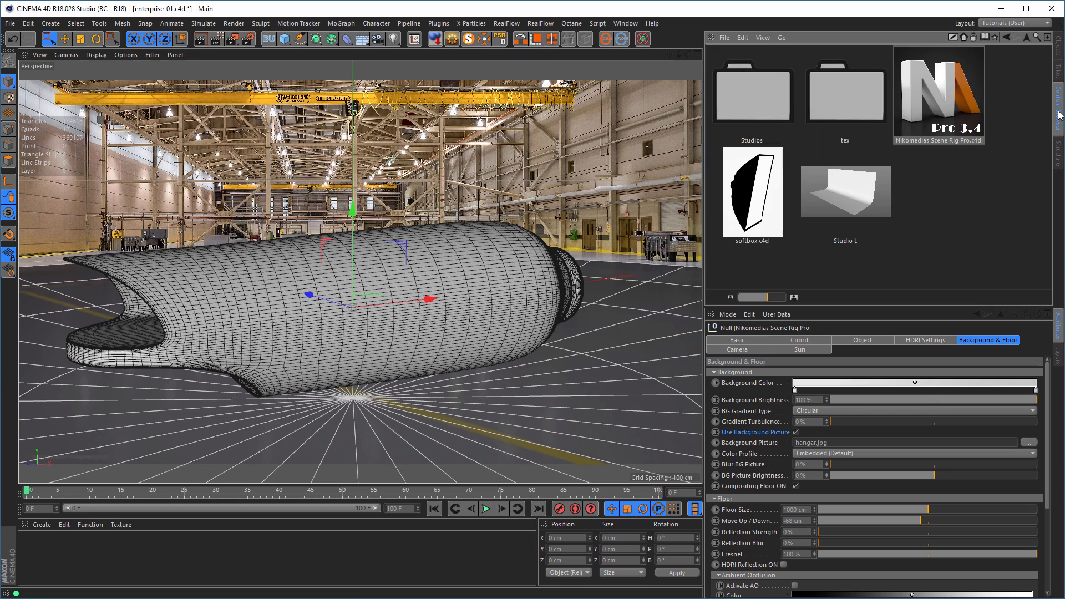
{"action": "double_click", "coordinate": [757, 105]}
{"action": "left_click", "coordinate": [935, 188]}
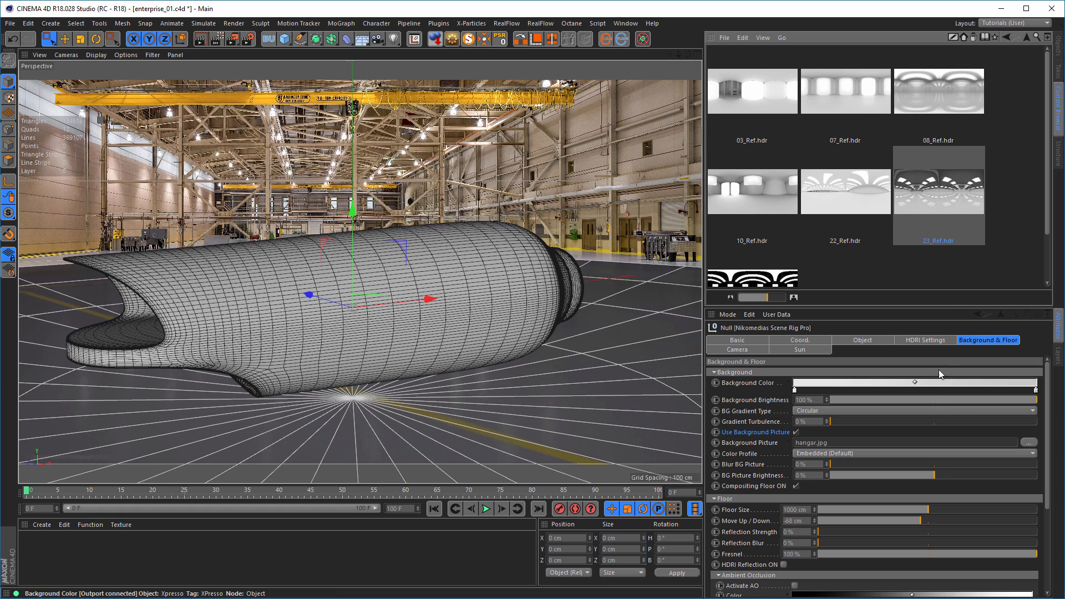
{"action": "left_click", "coordinate": [926, 339]}
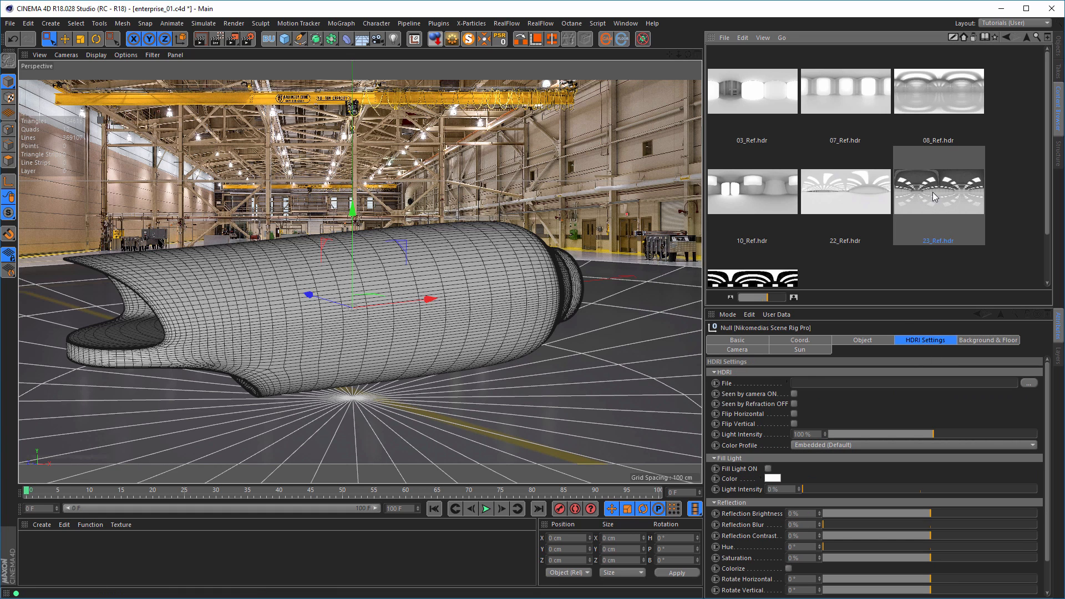
{"action": "left_click_drag", "start_coordinate": [932, 191], "coordinate": [882, 384]}
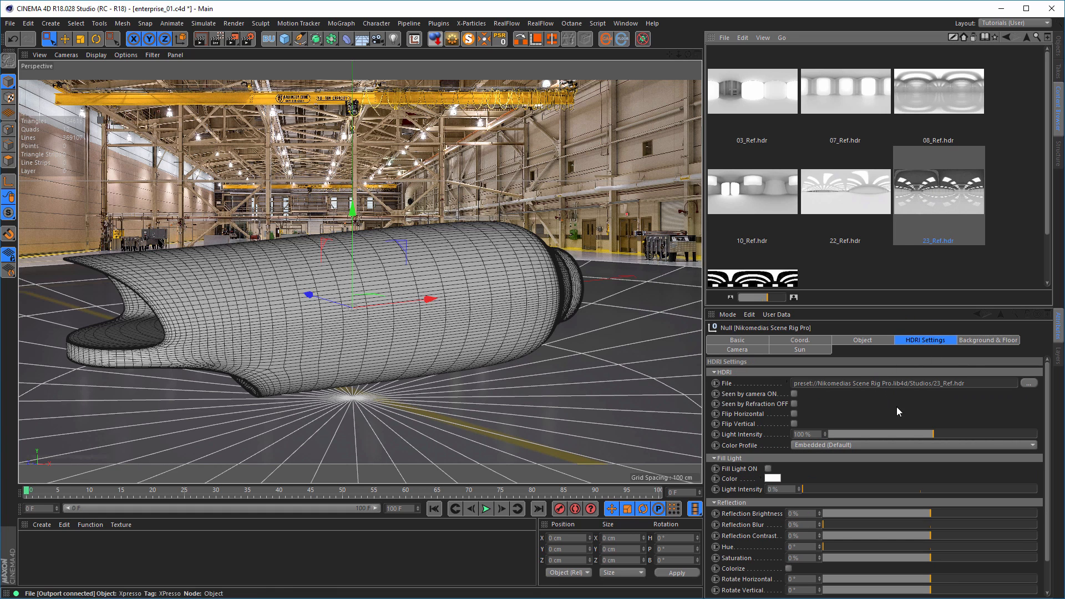
{"action": "left_click", "coordinate": [1057, 51]}
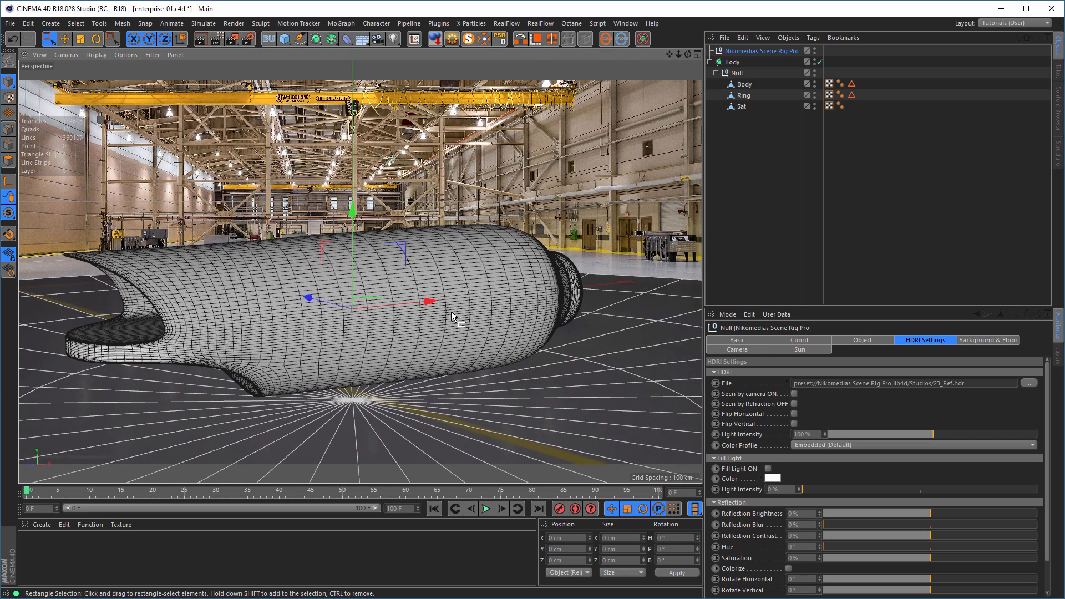
Adjust the view of the hull and start an interactive render preview of it in the hangar
{"action": "middle_click_drag", "start_coordinate": [451, 311], "coordinate": [464, 291], "text": "alt"}
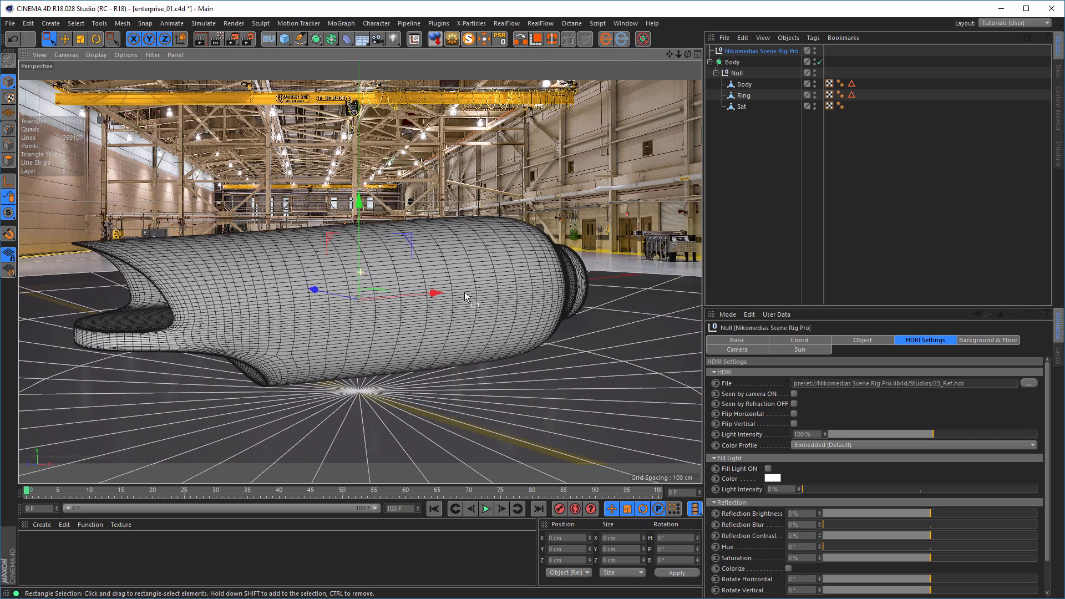
{"action": "left_click", "coordinate": [216, 40]}
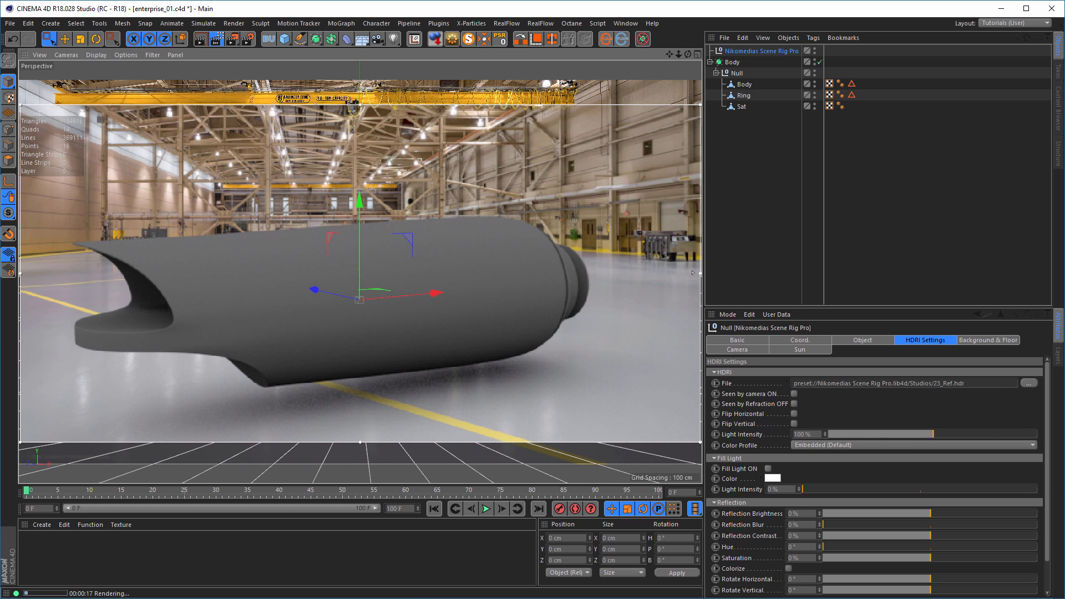
{"action": "scroll", "coordinate": [1048, 463], "scroll_direction": "down", "scroll_amount": 2}
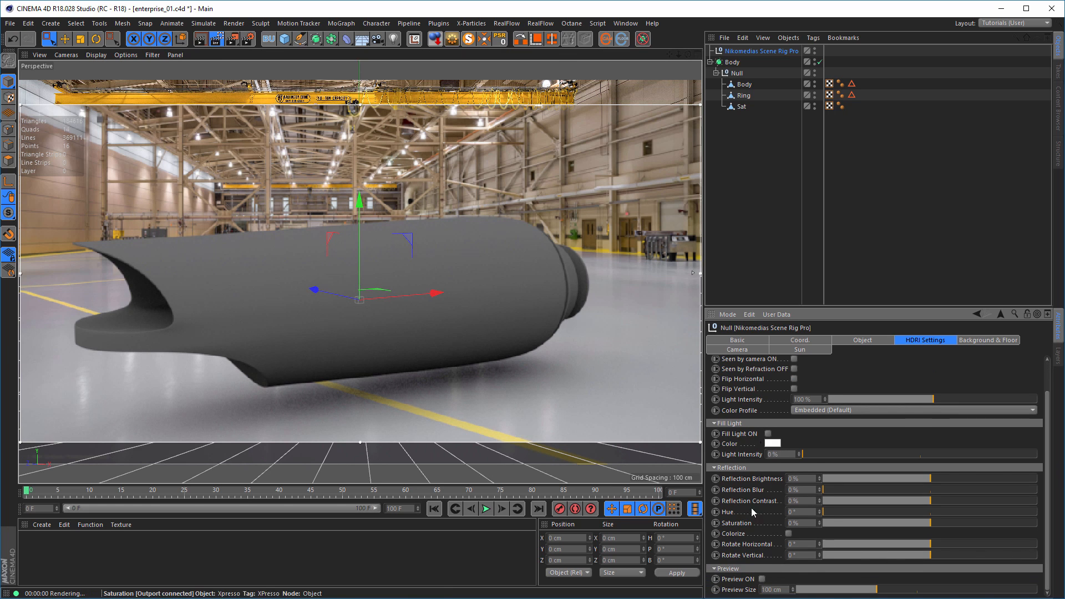
Set the floor's Reflection Strength to 100 %, try HDRI Reflection ON, and leave that option disabled
{"action": "left_click", "coordinate": [981, 340]}
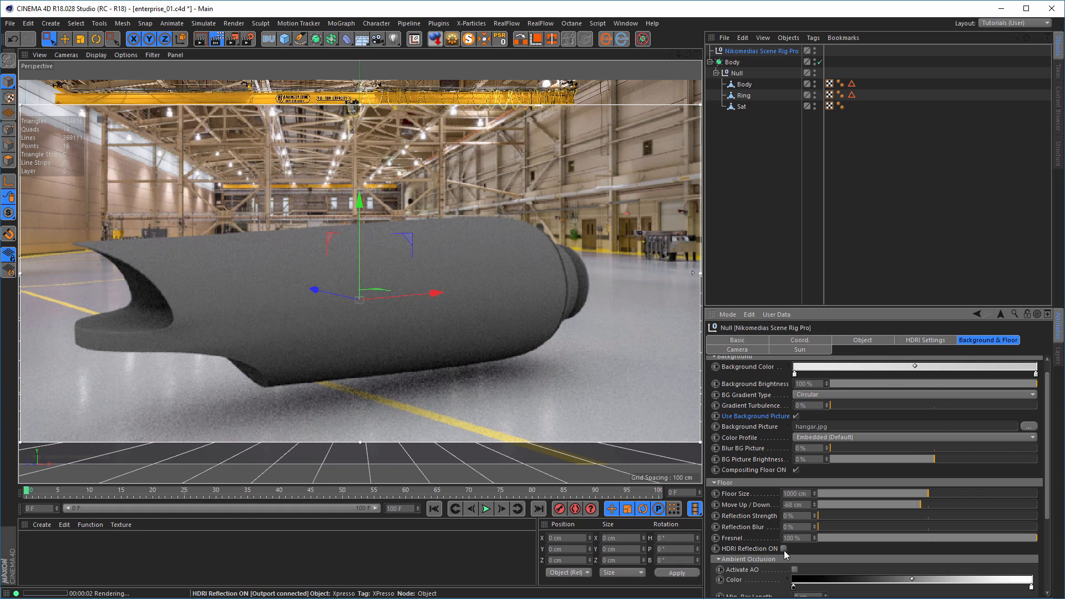
{"action": "left_click", "coordinate": [784, 549]}
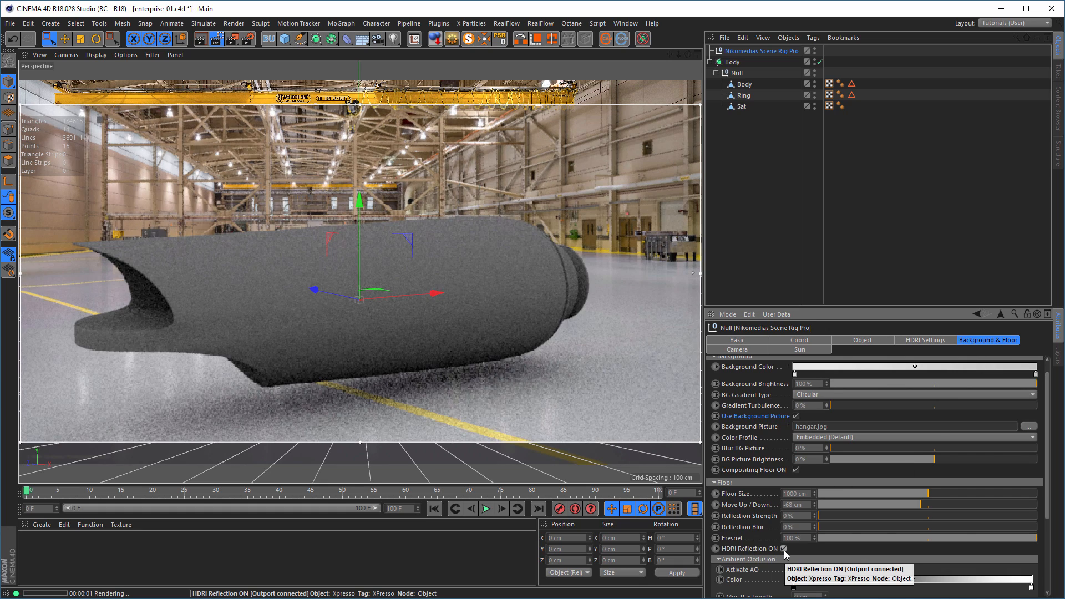
{"action": "left_click", "coordinate": [783, 549]}
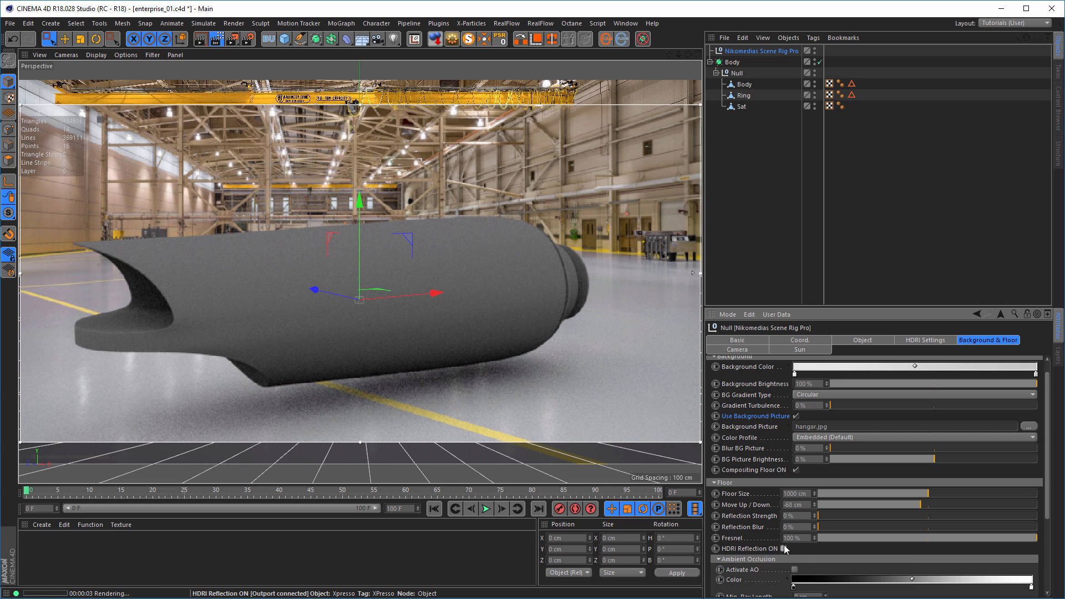
{"action": "left_click", "coordinate": [784, 549]}
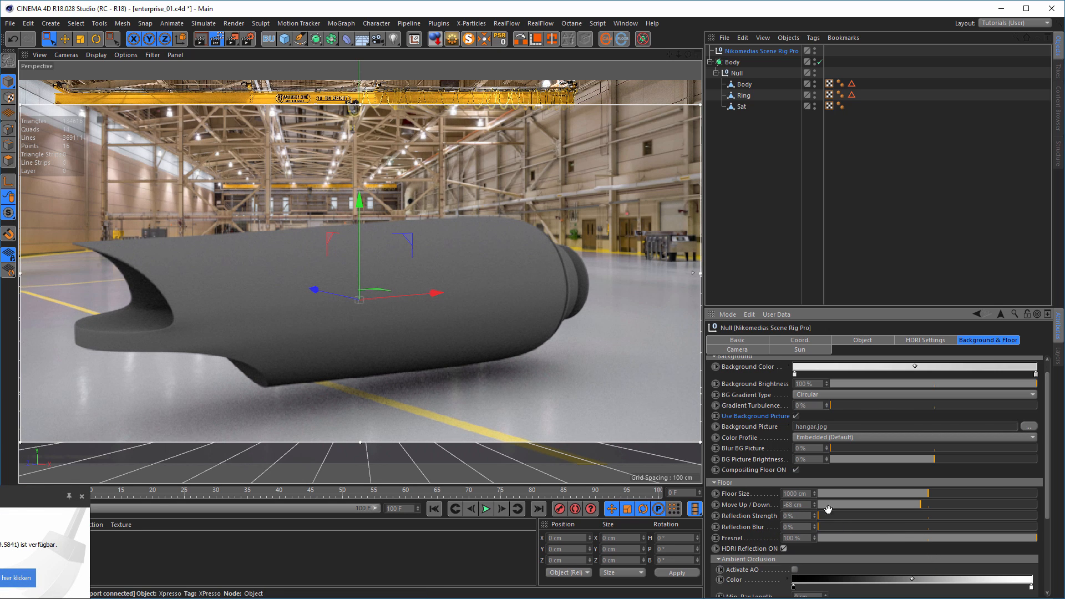
{"action": "left_click_drag", "start_coordinate": [827, 514], "coordinate": [902, 517]}
{"action": "left_click_drag", "start_coordinate": [996, 518], "coordinate": [1051, 525]}
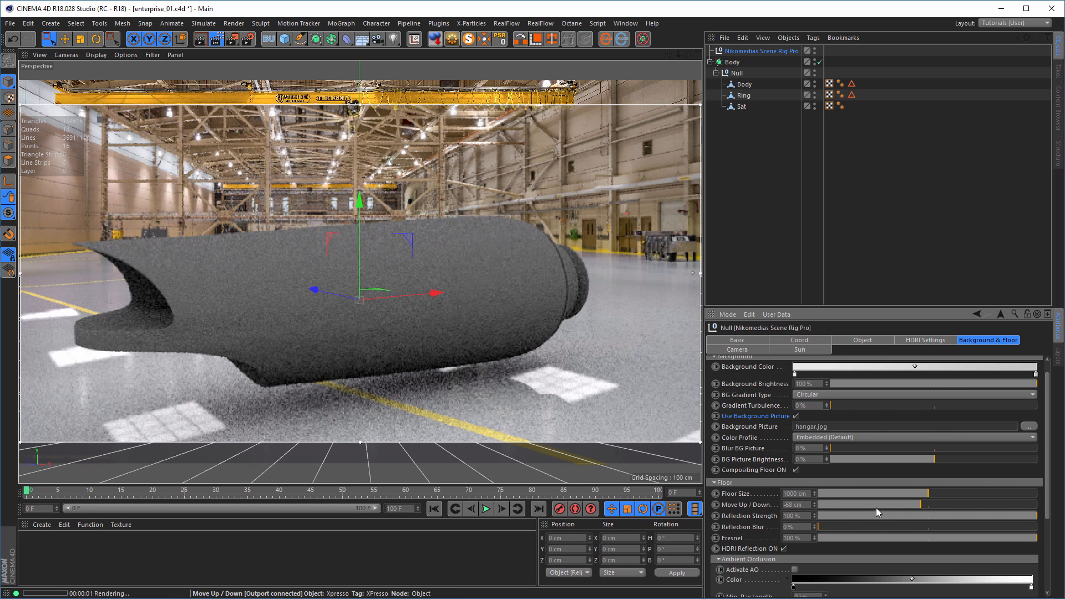
{"action": "left_click", "coordinate": [783, 549]}
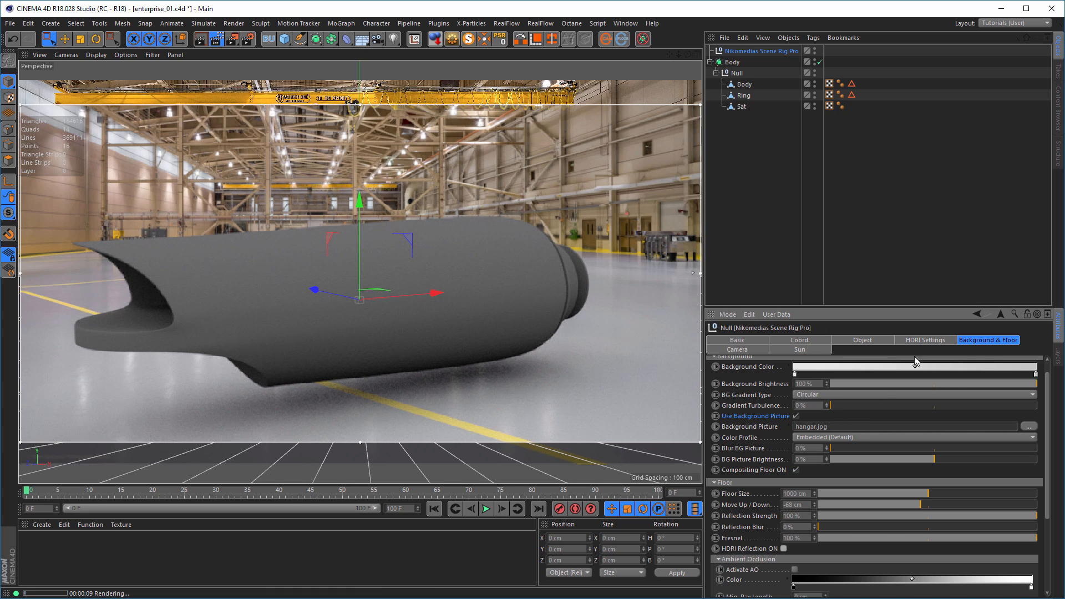
Lower the rig's floor to a Move Up / Down value of -74 cm and check the hull's shadow from another angle
{"action": "left_click", "coordinate": [814, 506]}
{"action": "left_click_drag", "start_coordinate": [814, 505], "coordinate": [814, 508]}
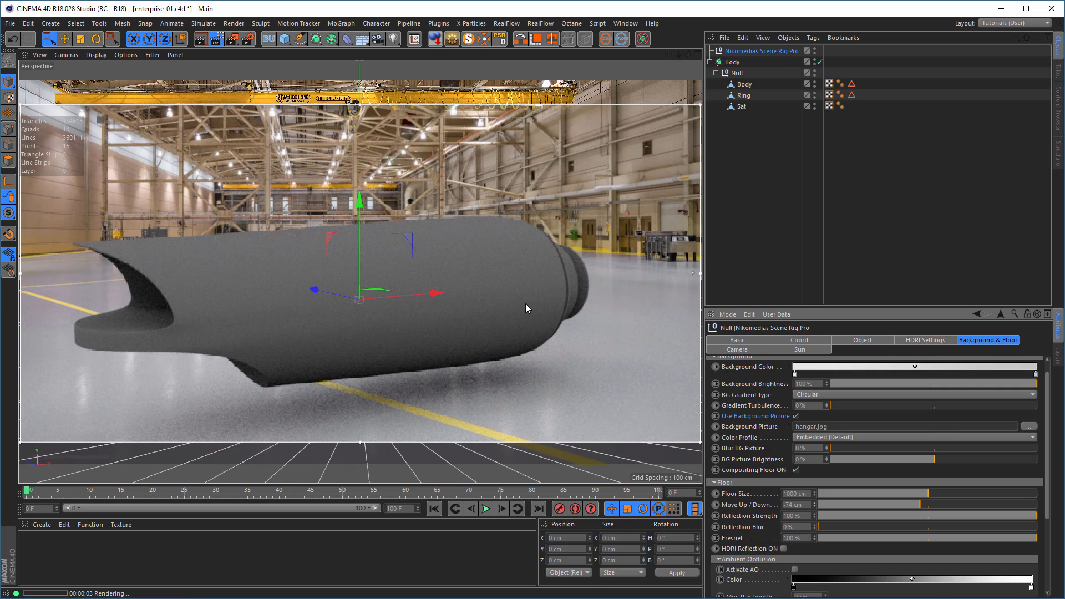
{"action": "mouse_move", "coordinate": [524, 304]}
{"action": "left_mouse_down", "text": "alt"}
{"action": "mouse_move", "coordinate": [538, 283]}
{"action": "mouse_move", "coordinate": [507, 272]}
{"action": "left_mouse_up", "text": "alt"}
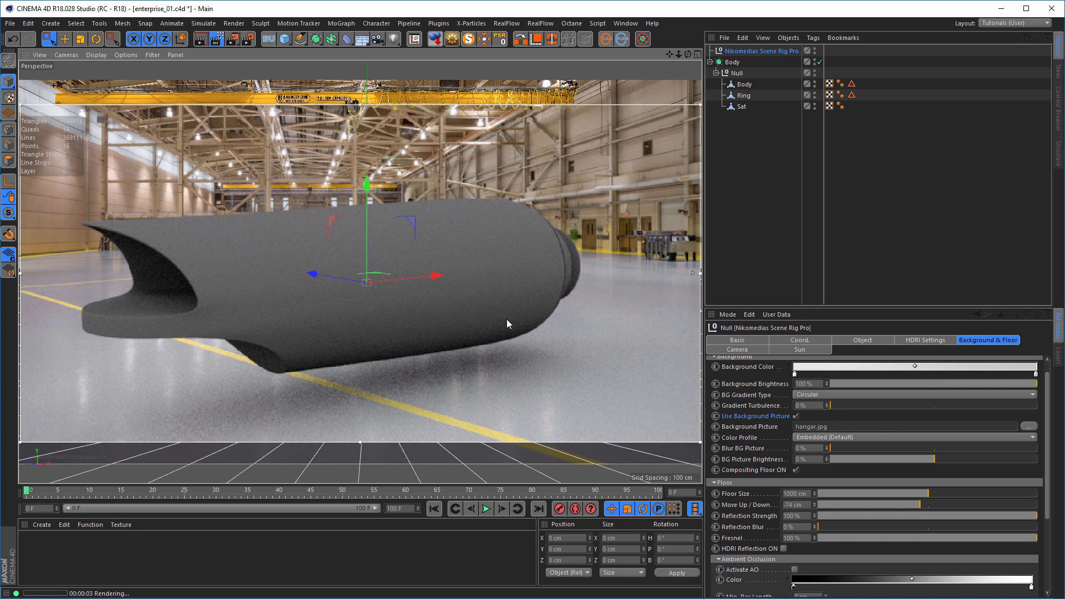
Turn off the interactive render preview and save the scene
{"action": "left_click", "coordinate": [216, 39]}
{"action": "key", "text": "ctrl+s"}
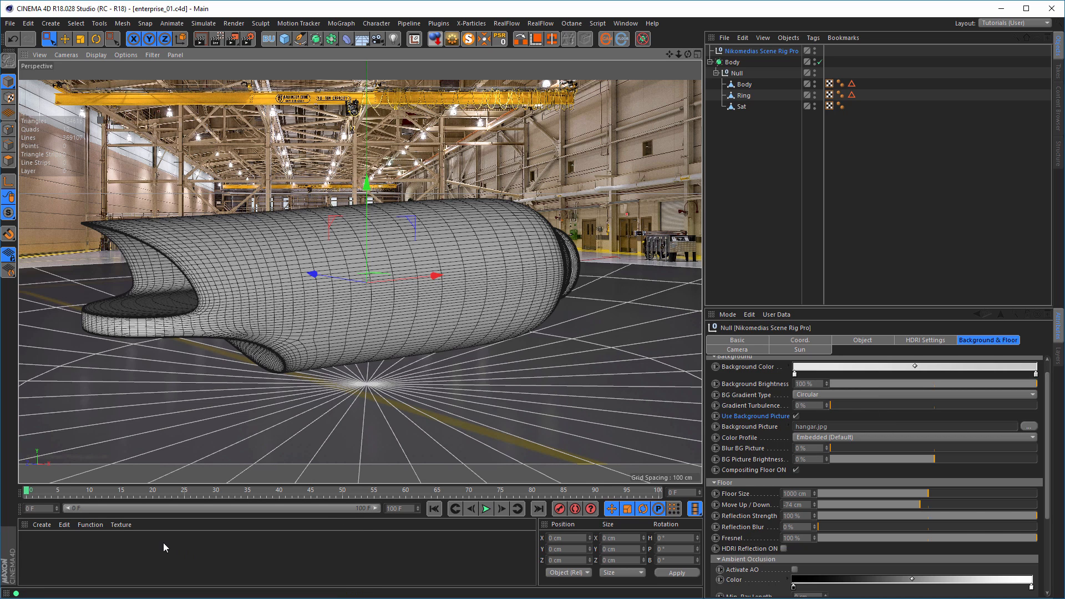
Create a new material, open it in the Material Editor and enable its Color channel
{"action": "double_click", "coordinate": [64, 553]}
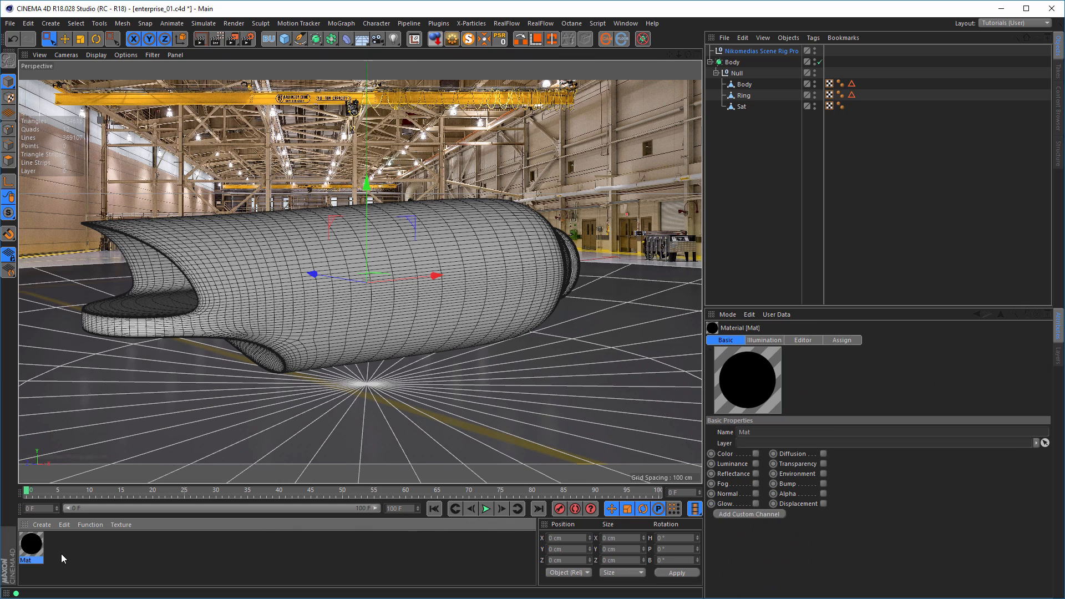
{"action": "double_click", "coordinate": [32, 545]}
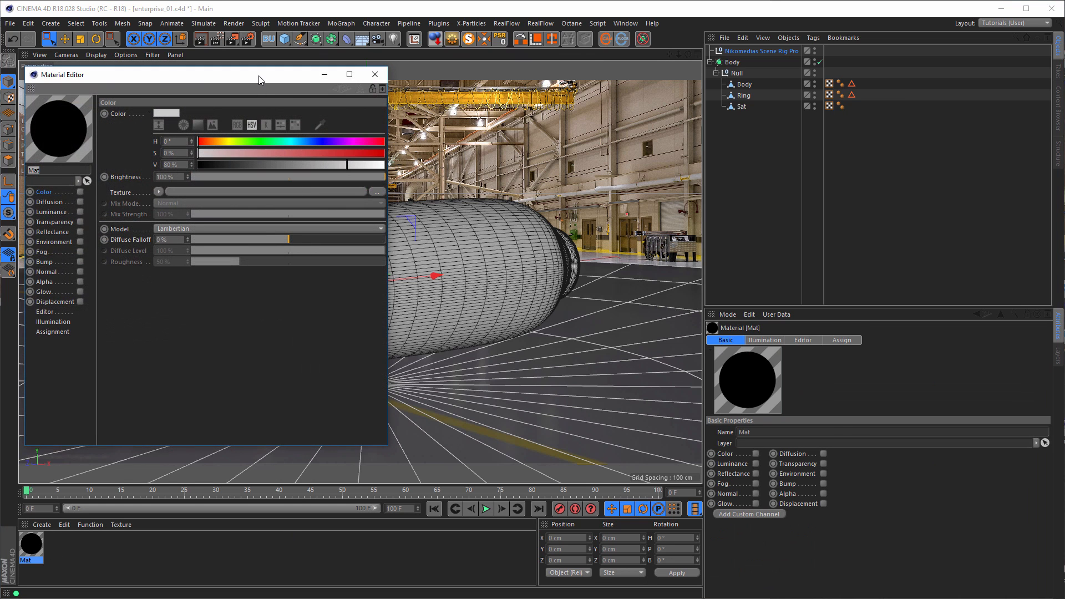
{"action": "left_click_drag", "start_coordinate": [258, 76], "coordinate": [743, 129]}
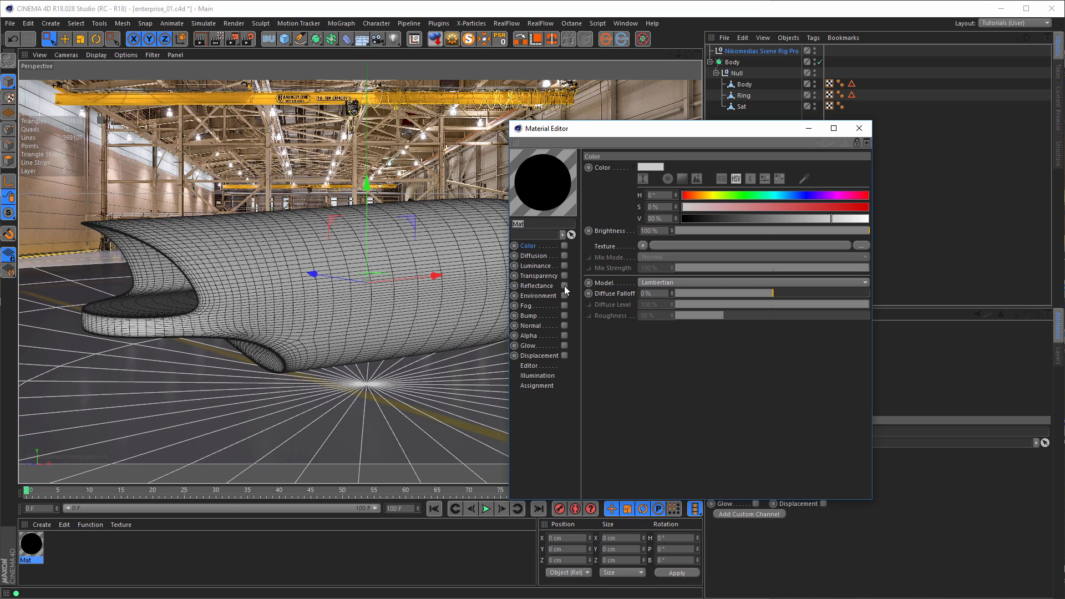
{"action": "left_click", "coordinate": [564, 246]}
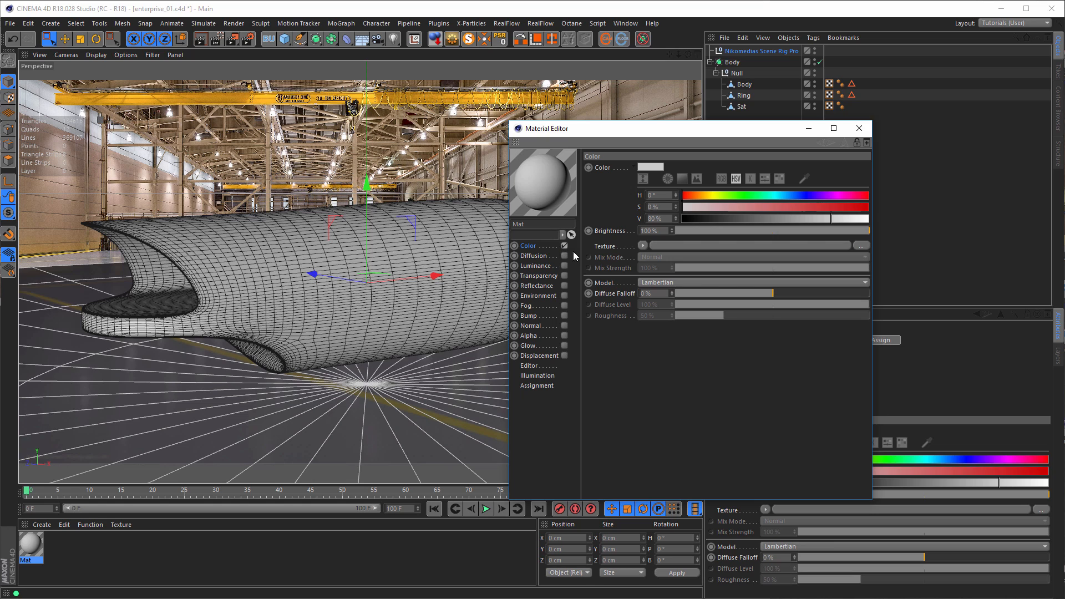
Set the material's color to a pale gold with H 44°, S 49 % and V 88 %
{"action": "left_click", "coordinate": [643, 247]}
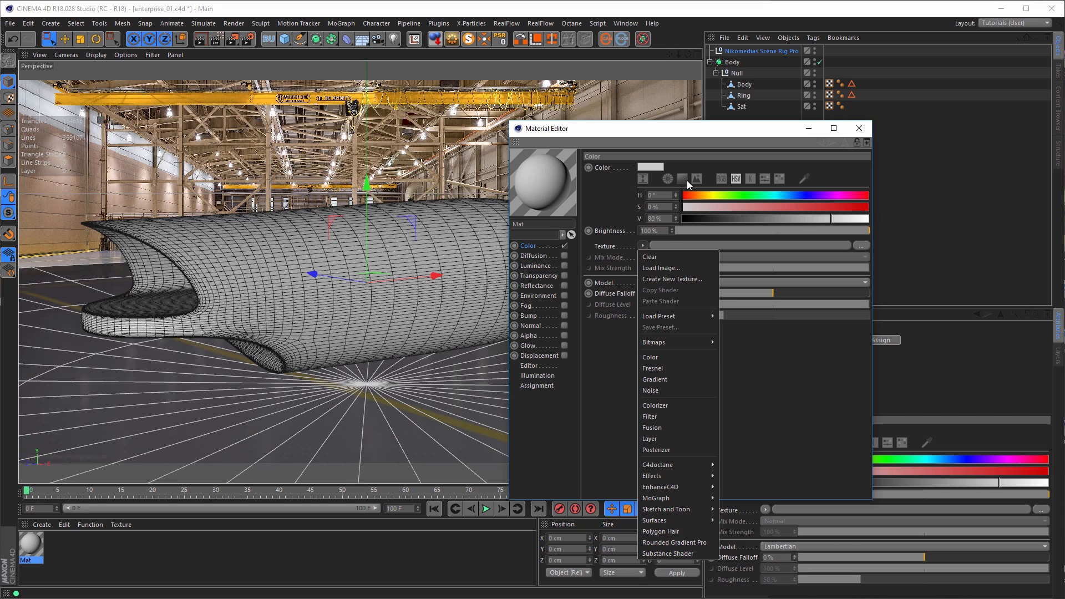
{"action": "left_click", "coordinate": [733, 195]}
{"action": "left_click_drag", "start_coordinate": [734, 195], "coordinate": [706, 197]}
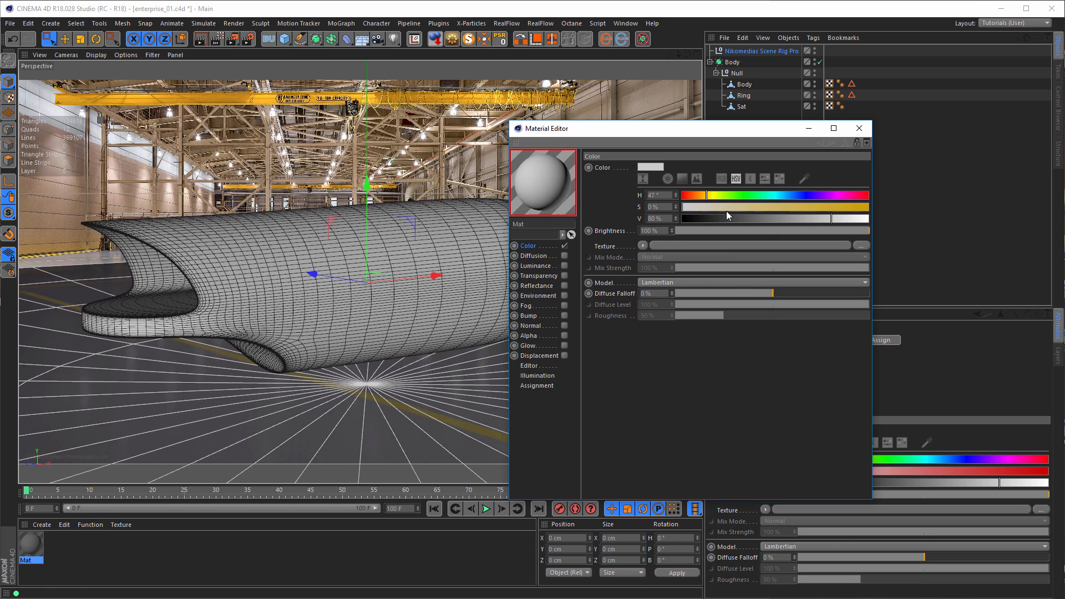
{"action": "left_click_drag", "start_coordinate": [854, 208], "coordinate": [805, 212]}
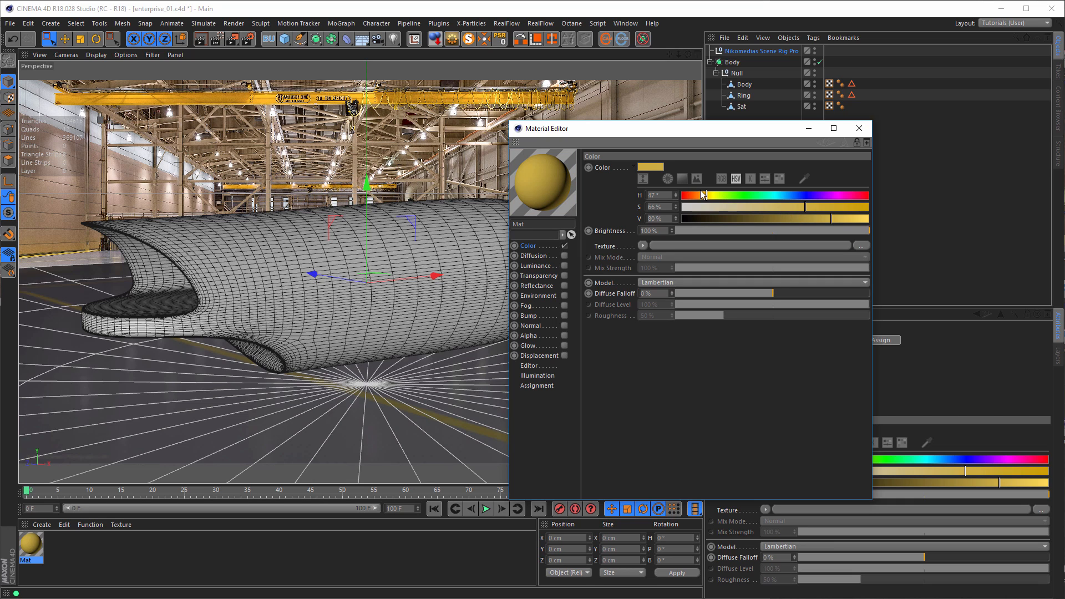
{"action": "mouse_move", "coordinate": [702, 194]}
{"action": "left_mouse_down"}
{"action": "mouse_move", "coordinate": [741, 207]}
{"action": "mouse_move", "coordinate": [706, 196]}
{"action": "left_mouse_up"}
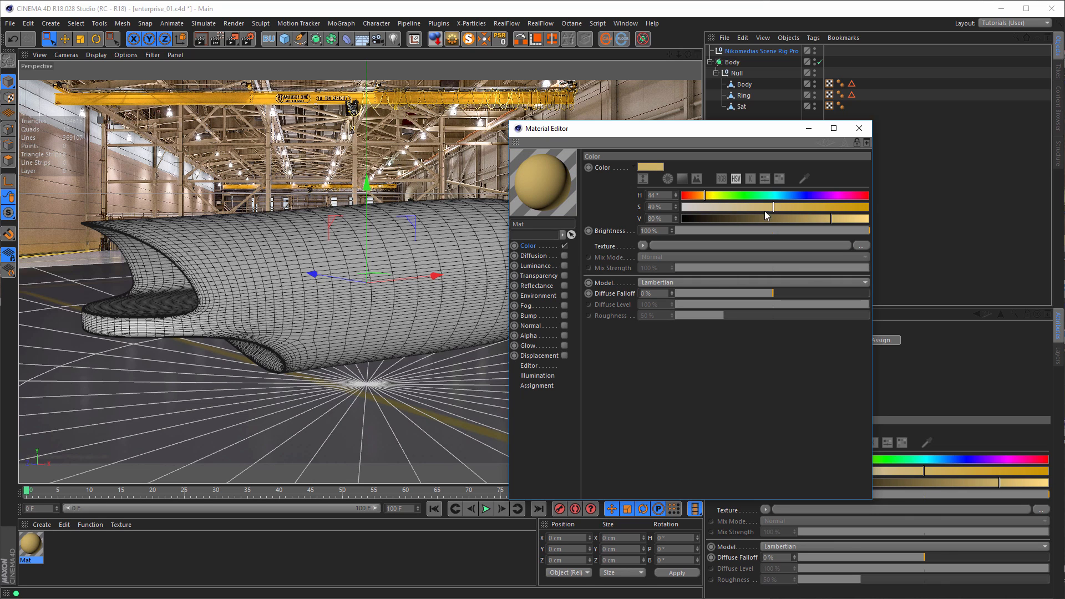
{"action": "left_click_drag", "start_coordinate": [830, 218], "coordinate": [846, 218]}
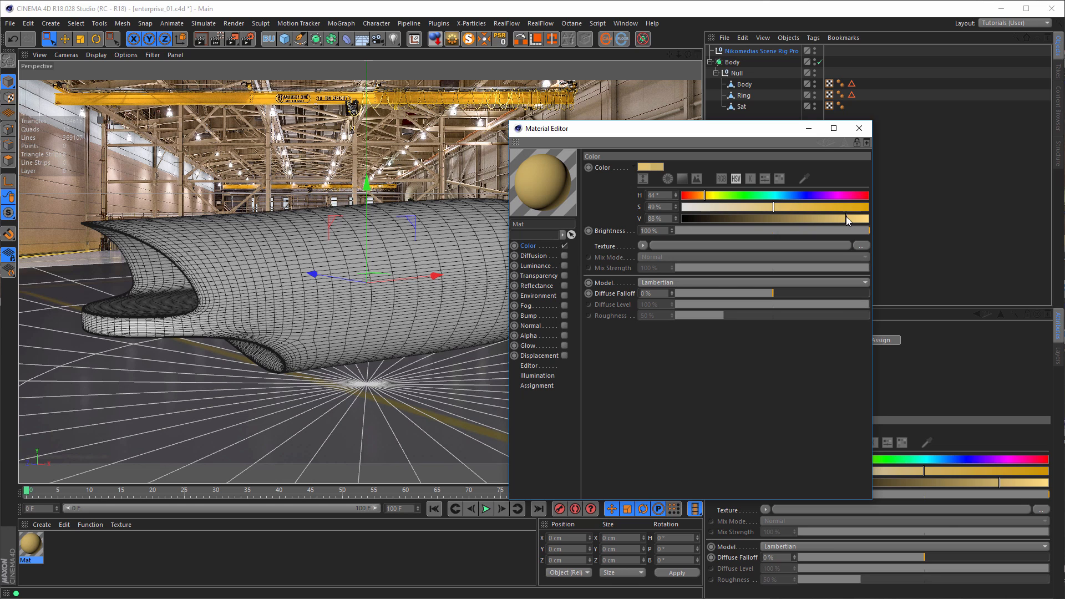
{"action": "left_click_drag", "start_coordinate": [753, 129], "coordinate": [792, 179]}
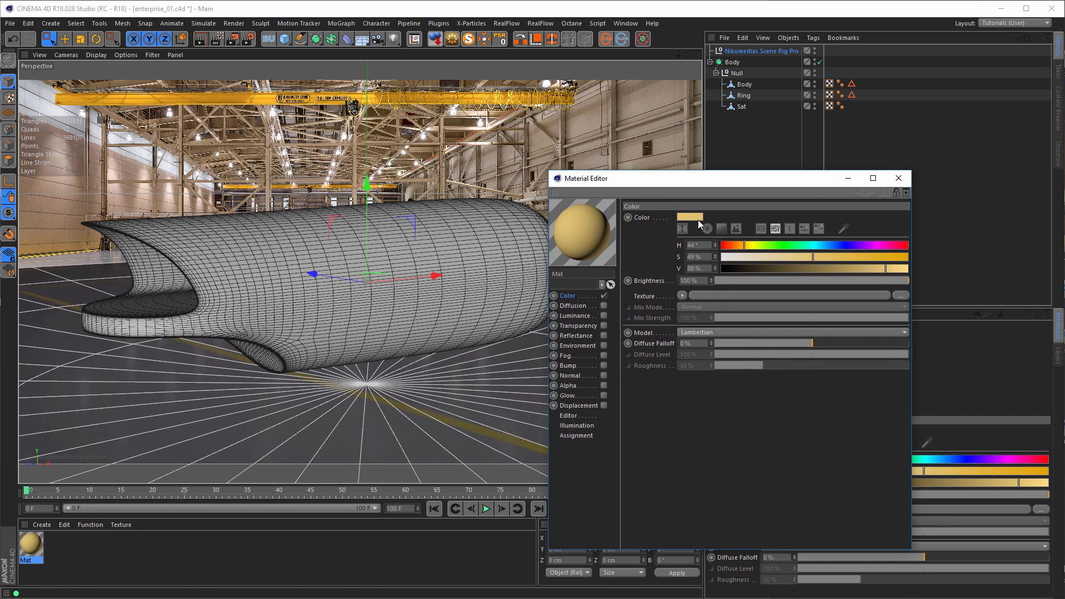
Apply the pale gold material to the Body polygon object and give it a GGX layer in the Reflectance channel
{"action": "left_click_drag", "start_coordinate": [323, 363], "coordinate": [747, 86]}
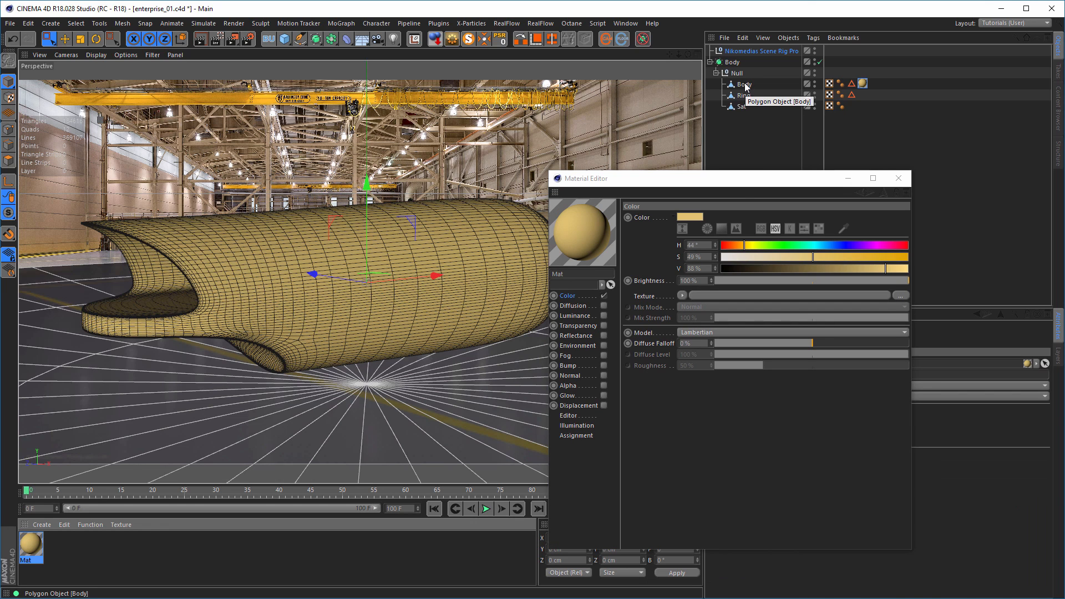
{"action": "left_click_drag", "start_coordinate": [743, 182], "coordinate": [791, 175]}
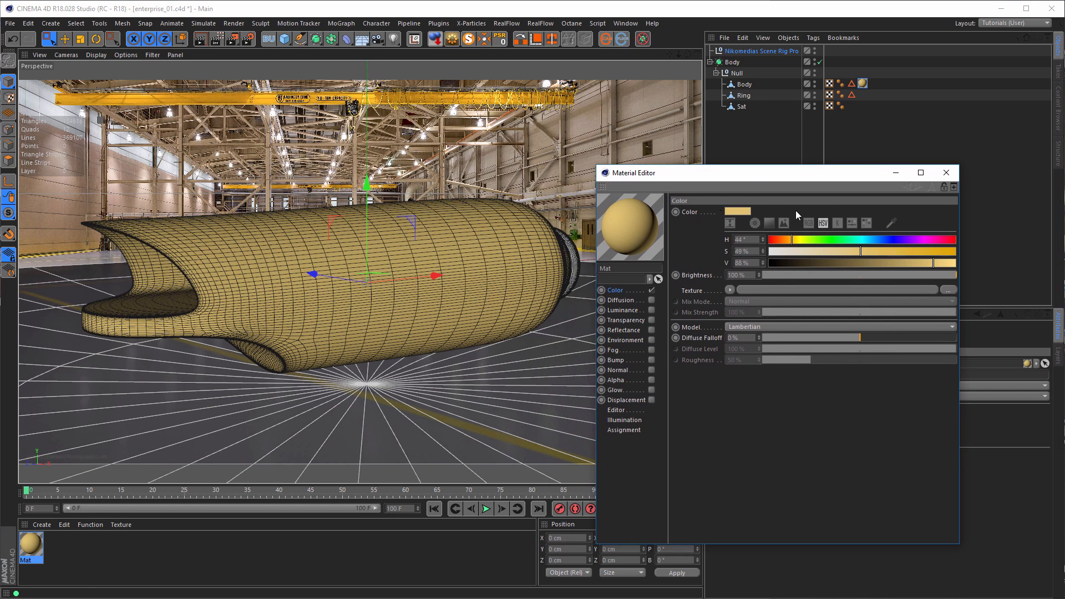
{"action": "left_click", "coordinate": [652, 330]}
{"action": "left_click", "coordinate": [715, 507]}
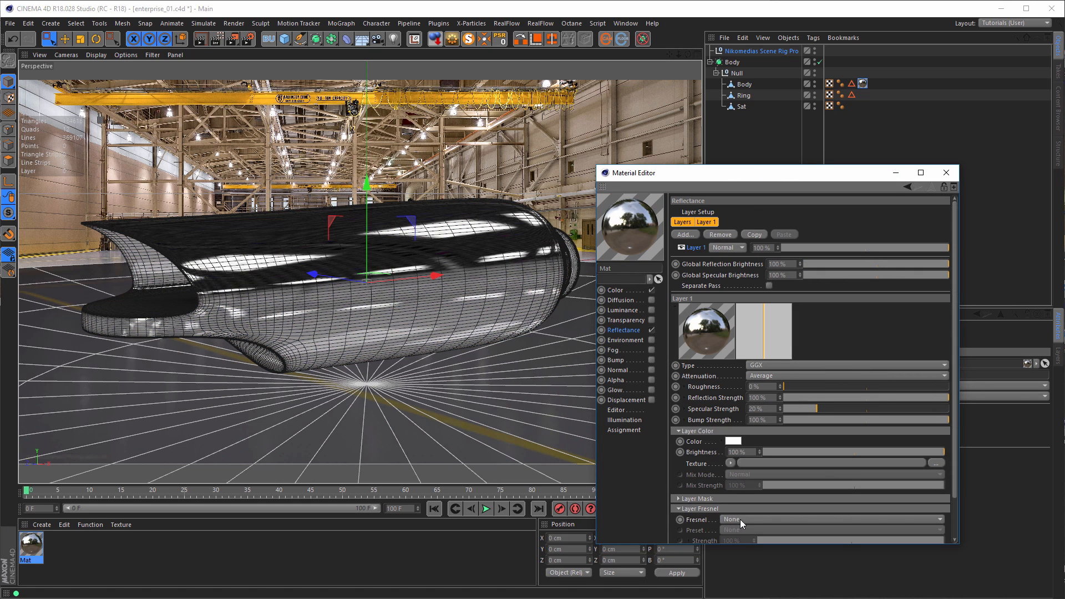
Give the reflectance layer a Dielectric Fresnel with the Oil (Vegetable) preset, 15 % roughness and 0 % specular strength
{"action": "left_click", "coordinate": [740, 519]}
{"action": "left_click", "coordinate": [744, 546]}
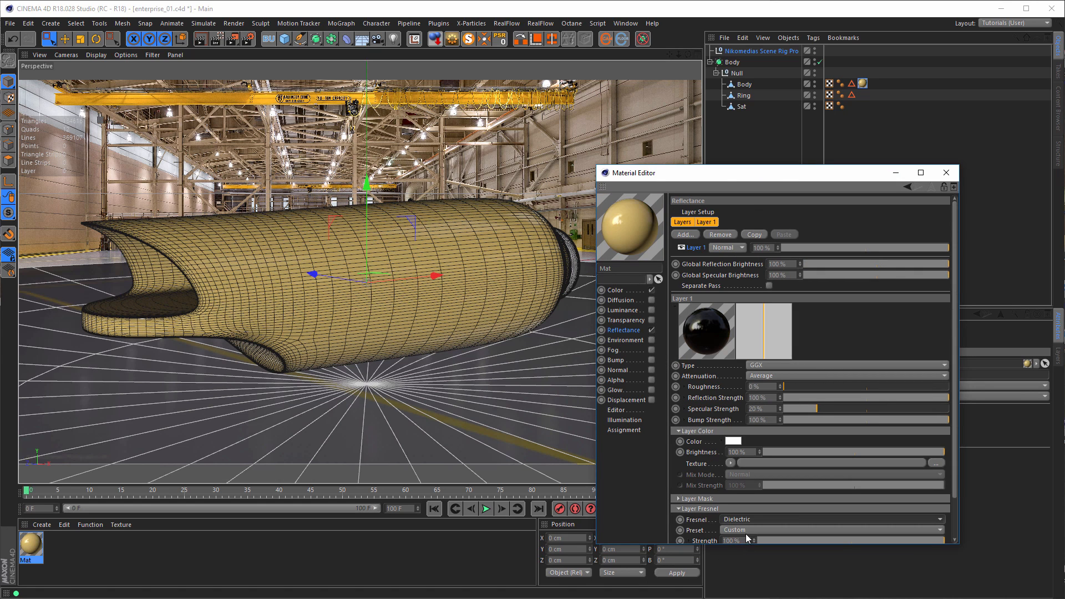
{"action": "left_click", "coordinate": [745, 532]}
{"action": "left_click", "coordinate": [759, 431]}
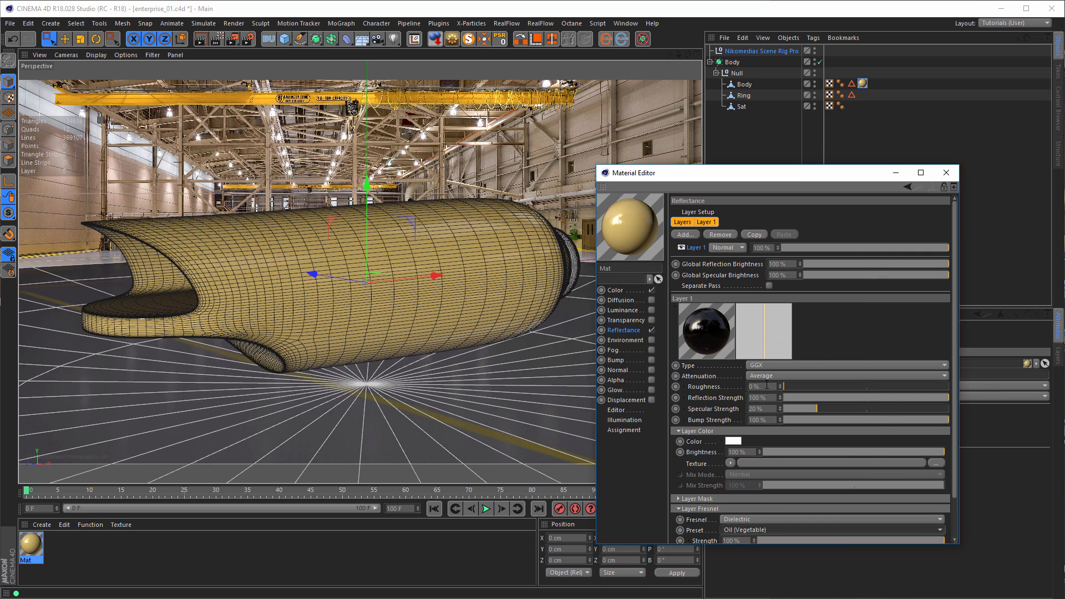
{"action": "left_click_drag", "start_coordinate": [804, 410], "coordinate": [676, 419]}
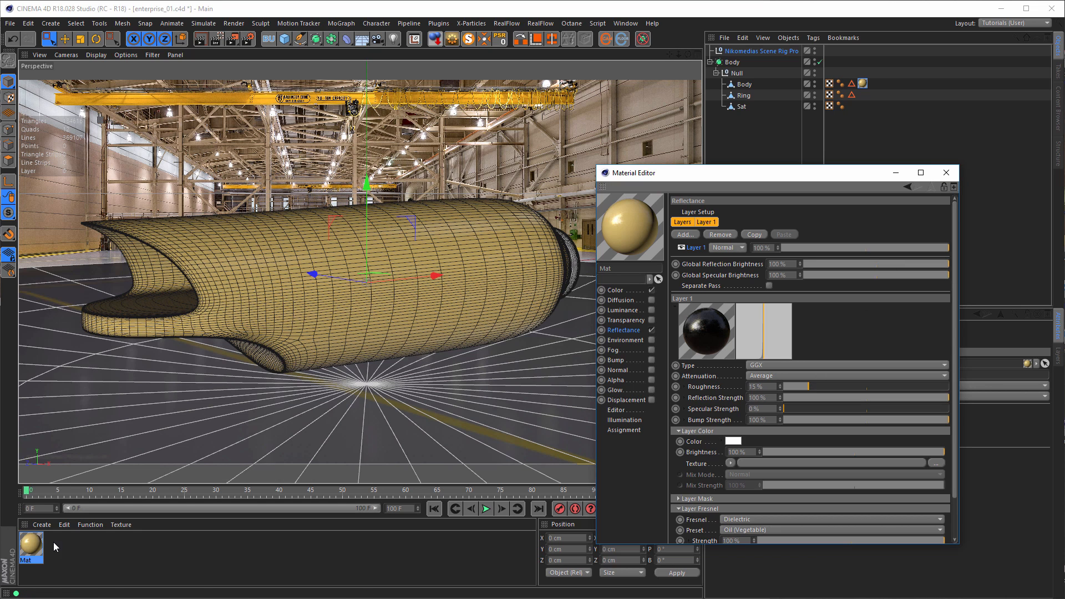
Start the interactive render preview and turn on the HDRI reflection preview sphere in the Nikomedias Scene Rig Pro settings
{"action": "left_click", "coordinate": [218, 39]}
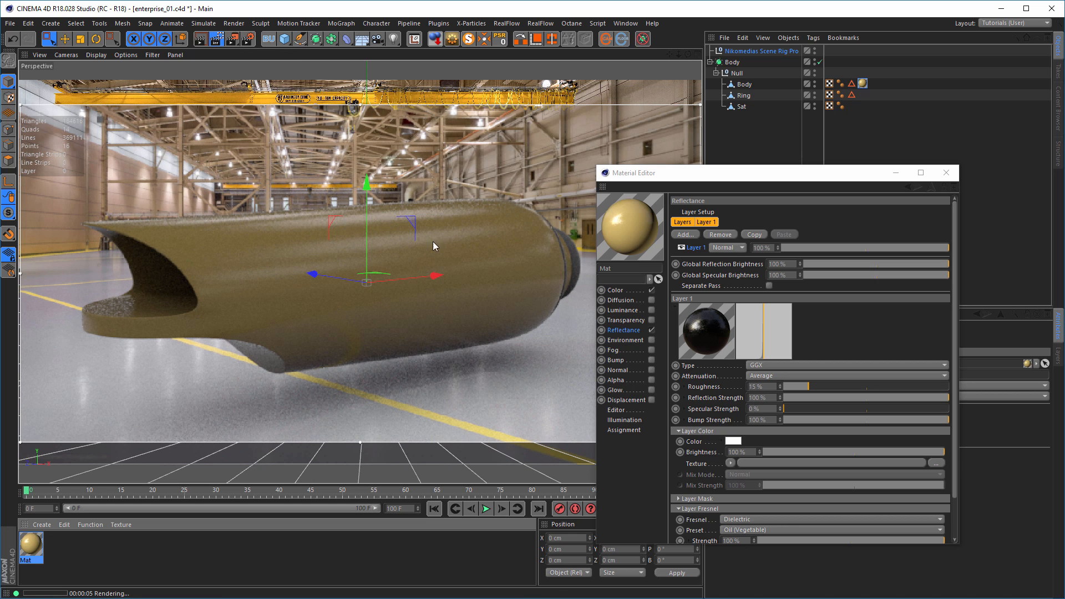
{"action": "left_click", "coordinate": [945, 172]}
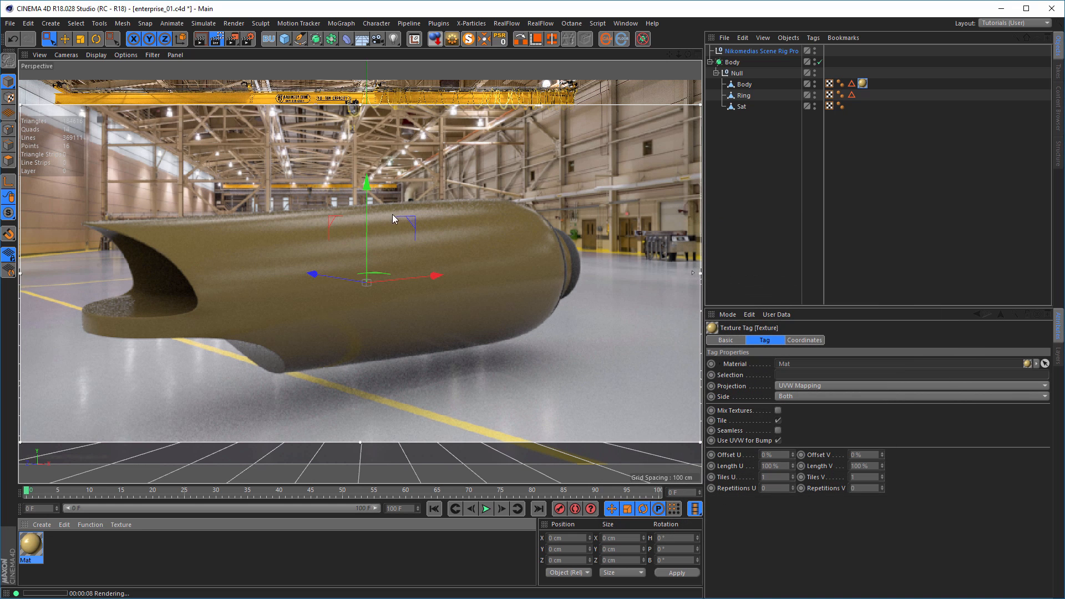
{"action": "left_click", "coordinate": [785, 51]}
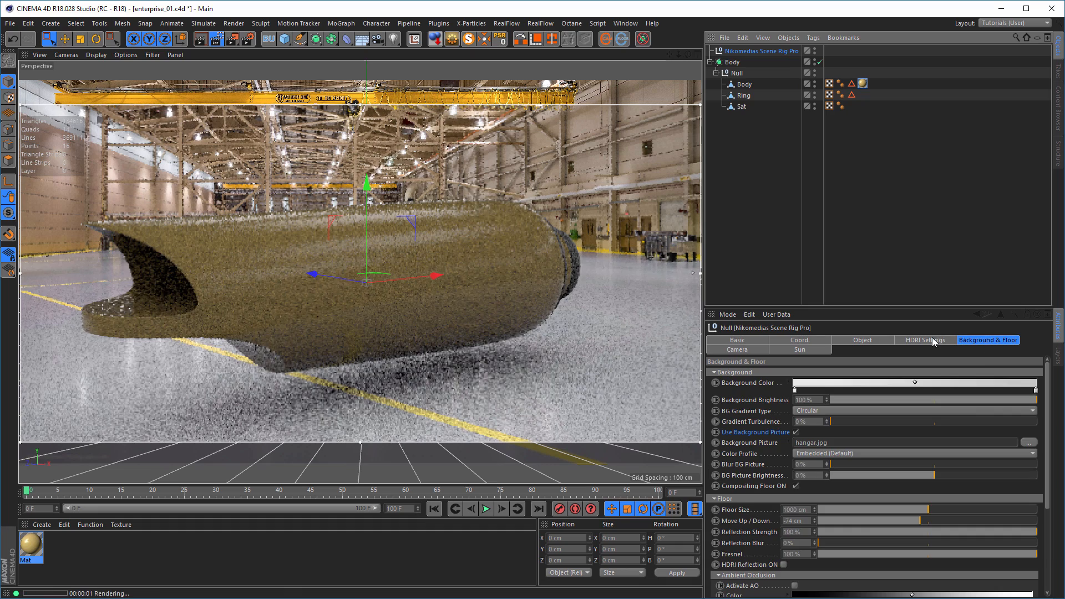
{"action": "left_click", "coordinate": [925, 340]}
{"action": "left_click_drag", "start_coordinate": [1046, 411], "coordinate": [1046, 449]}
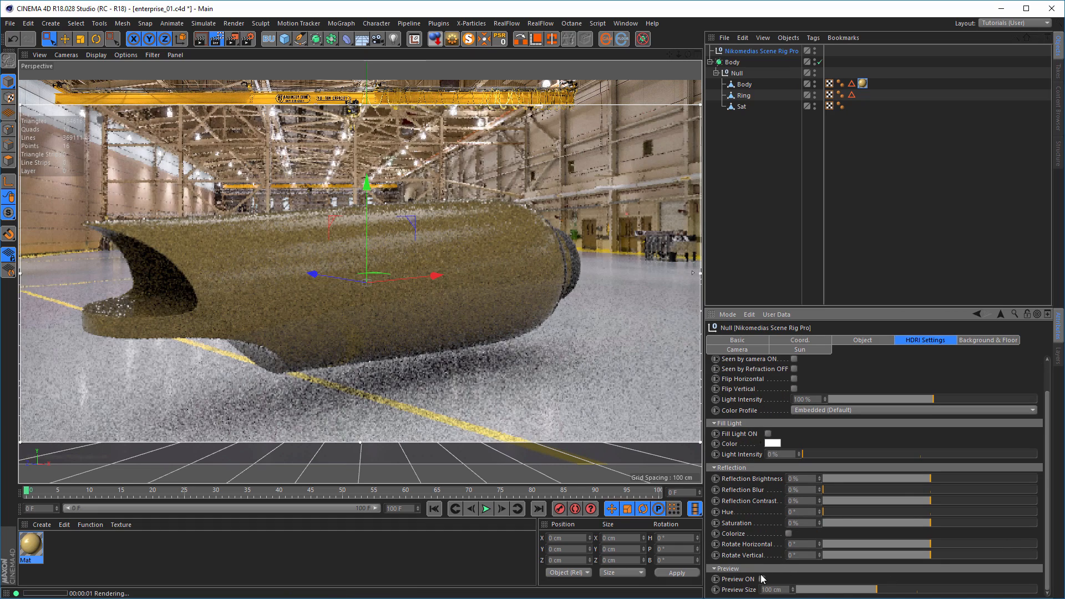
{"action": "left_click", "coordinate": [762, 579]}
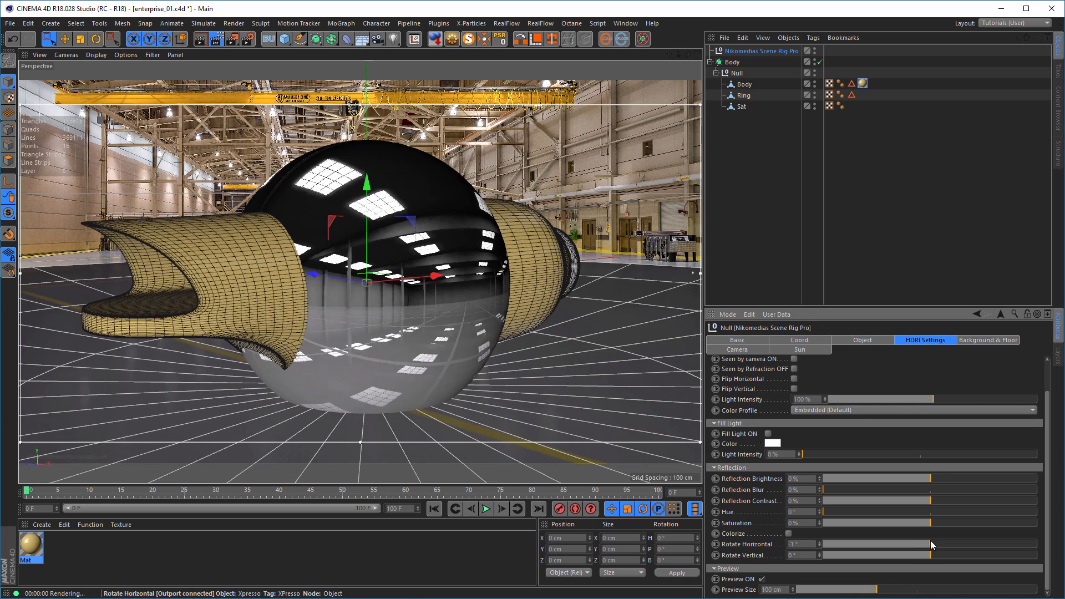
Rotate the rig's HDRI reflection horizontally to 166° while checking the highlights on the hull
{"action": "left_click_drag", "start_coordinate": [930, 543], "coordinate": [965, 538]}
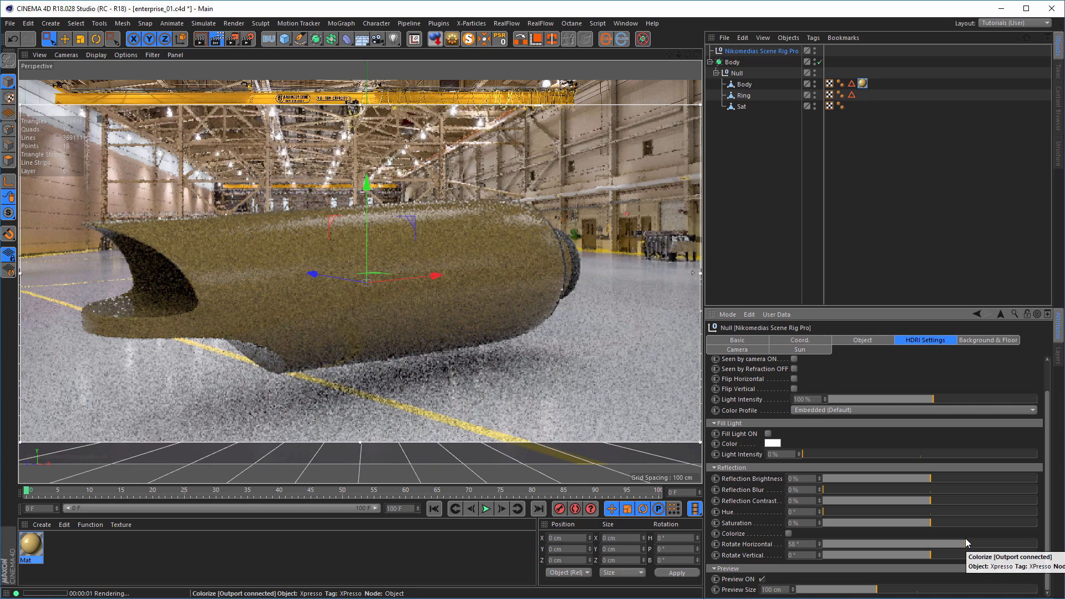
{"action": "left_click_drag", "start_coordinate": [966, 542], "coordinate": [995, 551]}
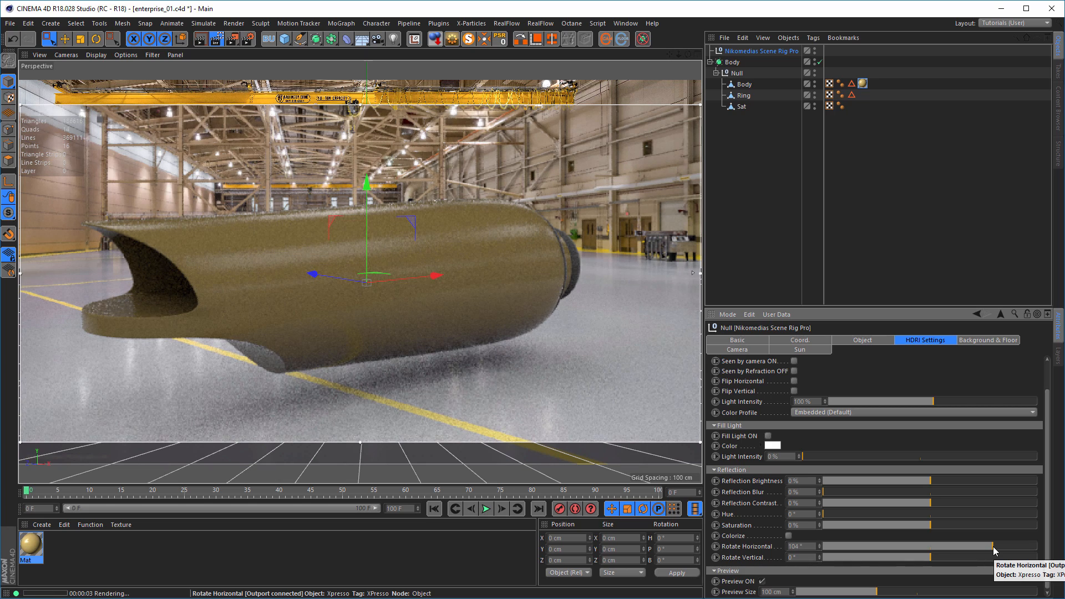
{"action": "left_click_drag", "start_coordinate": [994, 551], "coordinate": [1017, 553]}
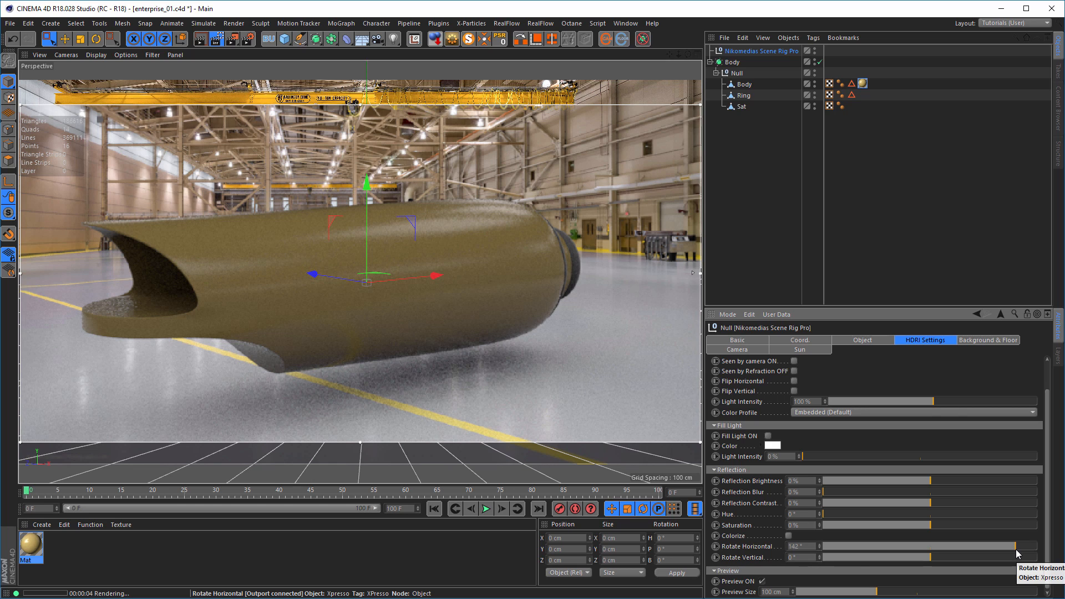
{"action": "left_click_drag", "start_coordinate": [1016, 553], "coordinate": [1031, 553]}
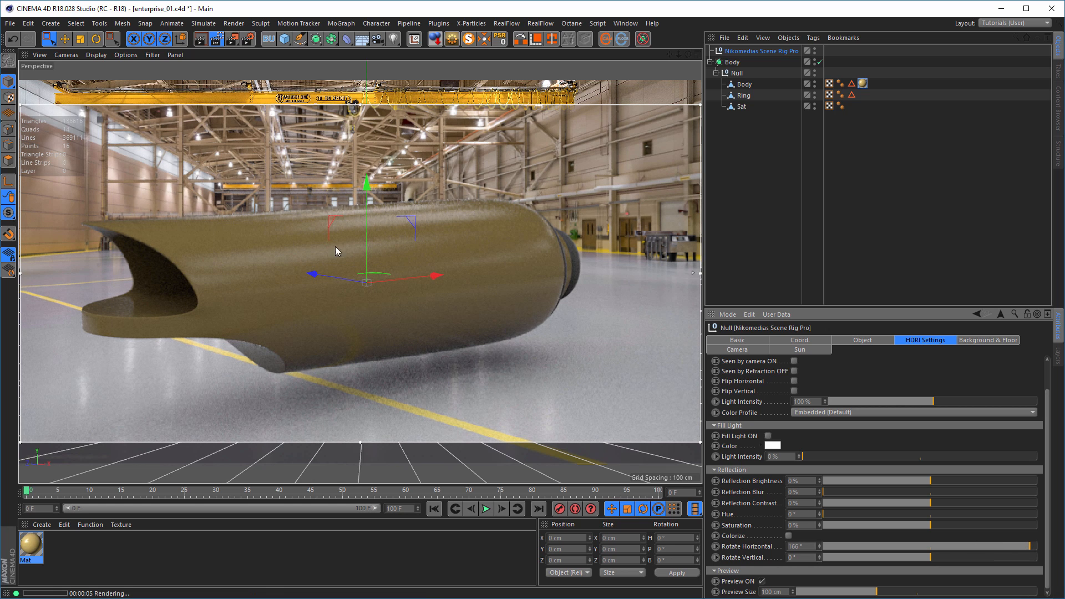
Reopen the hull material and shift its color to H 34° and S 42 %
{"action": "double_click", "coordinate": [34, 547]}
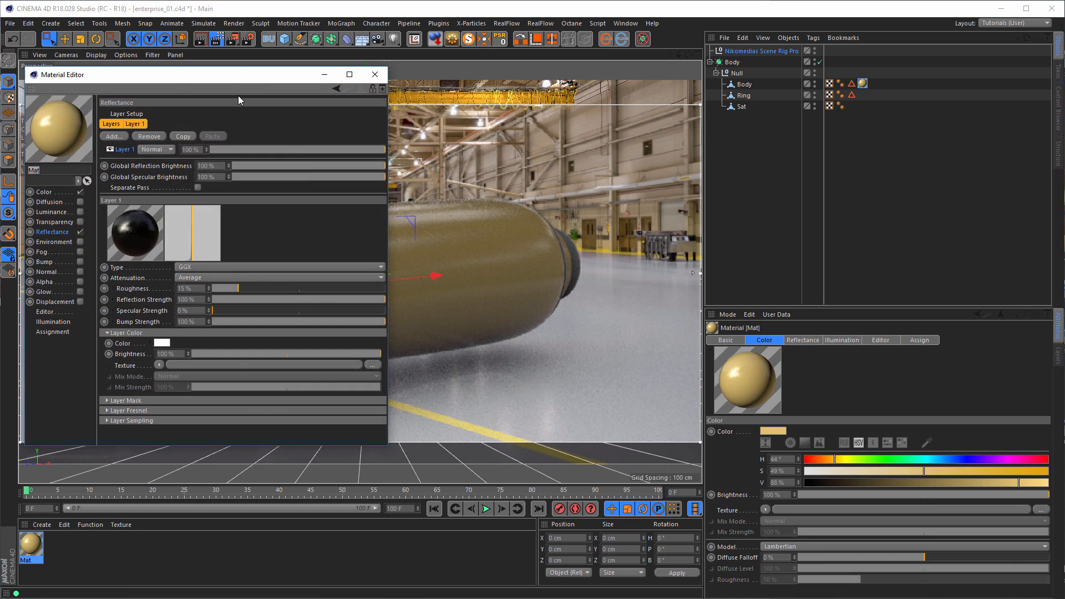
{"action": "left_click_drag", "start_coordinate": [237, 85], "coordinate": [851, 175]}
{"action": "left_click", "coordinate": [657, 286]}
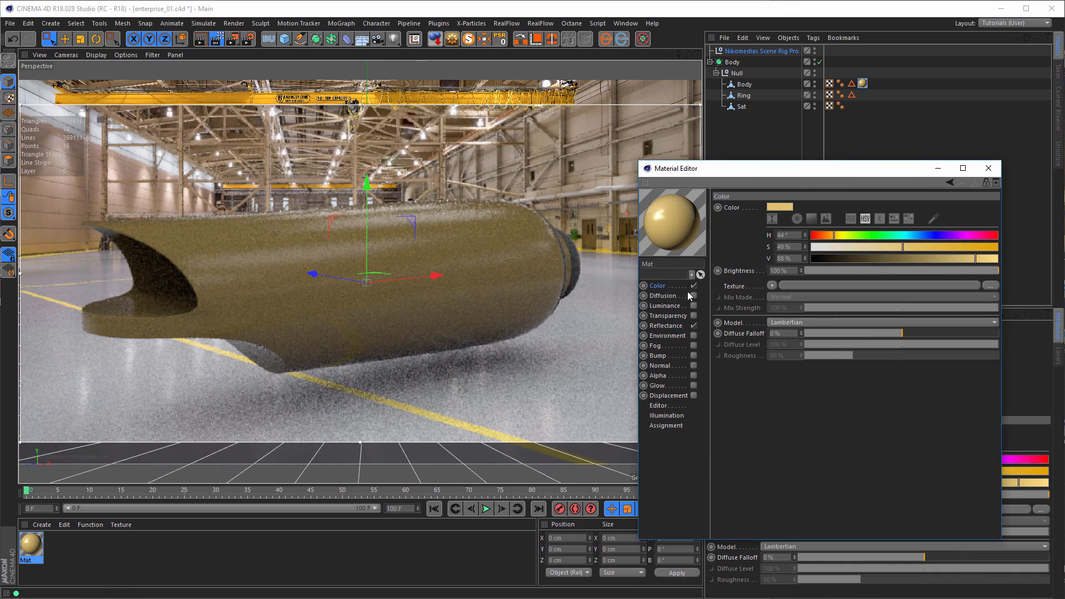
{"action": "left_click", "coordinate": [829, 237]}
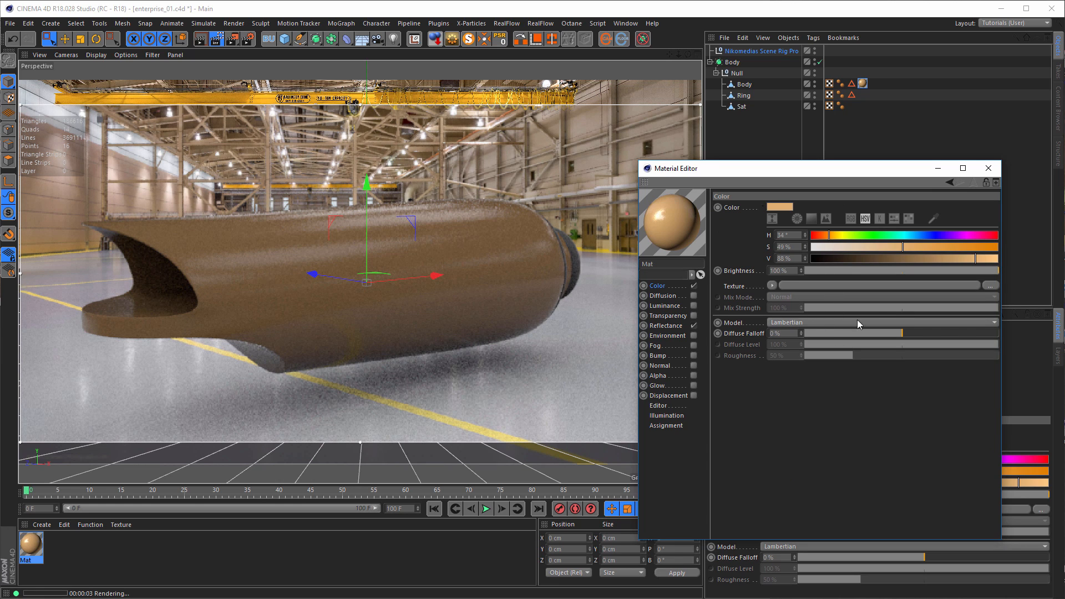
{"action": "left_click", "coordinate": [888, 247]}
Load a Noise shader as the color texture and set its mix mode to Multiply
{"action": "left_click", "coordinate": [771, 286]}
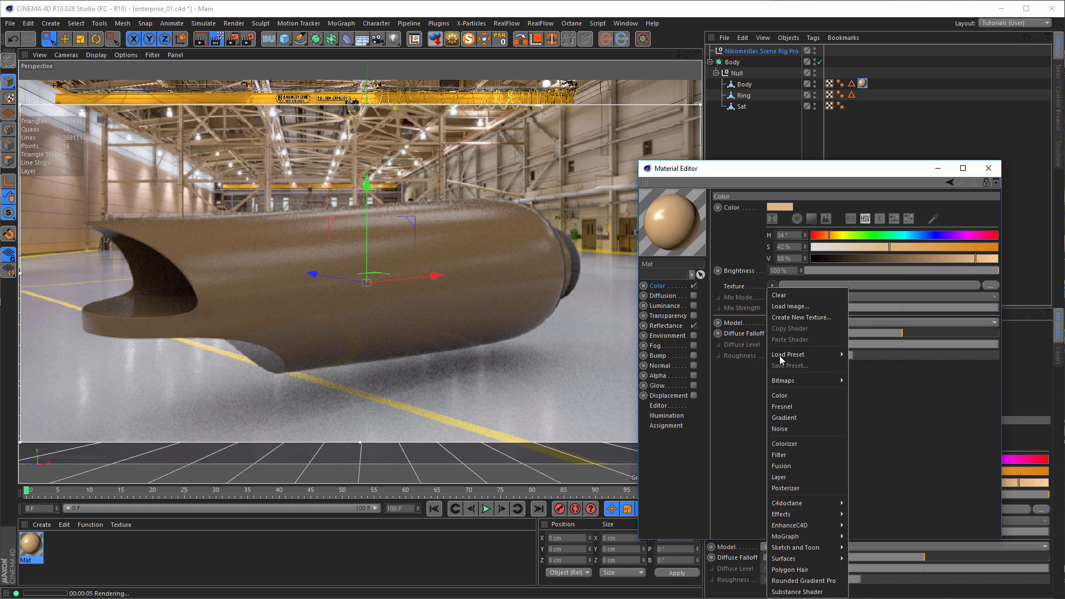
{"action": "left_click", "coordinate": [786, 429]}
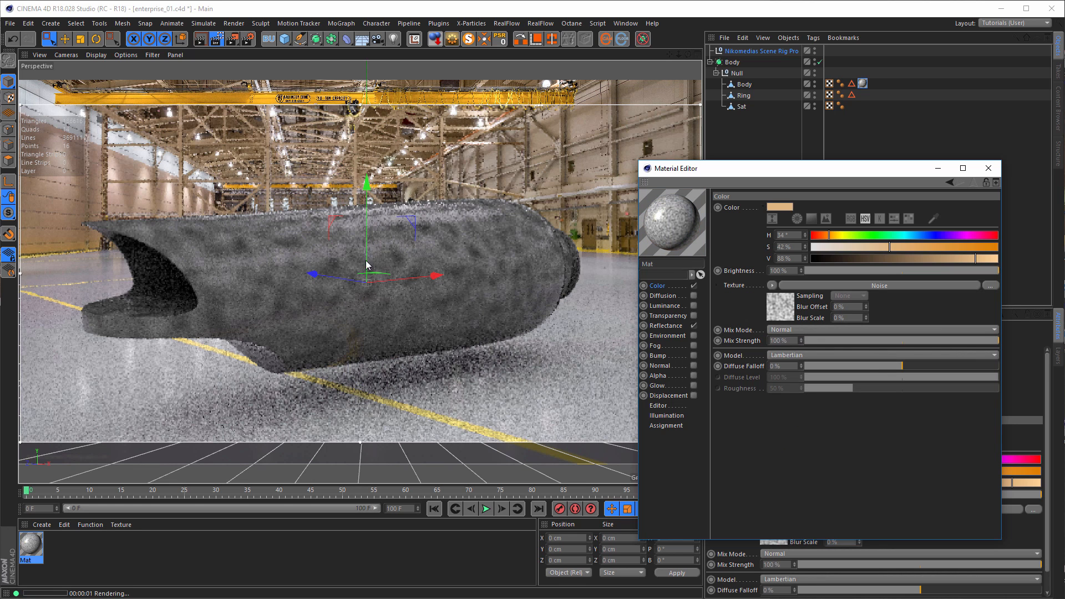
{"action": "left_click", "coordinate": [787, 330]}
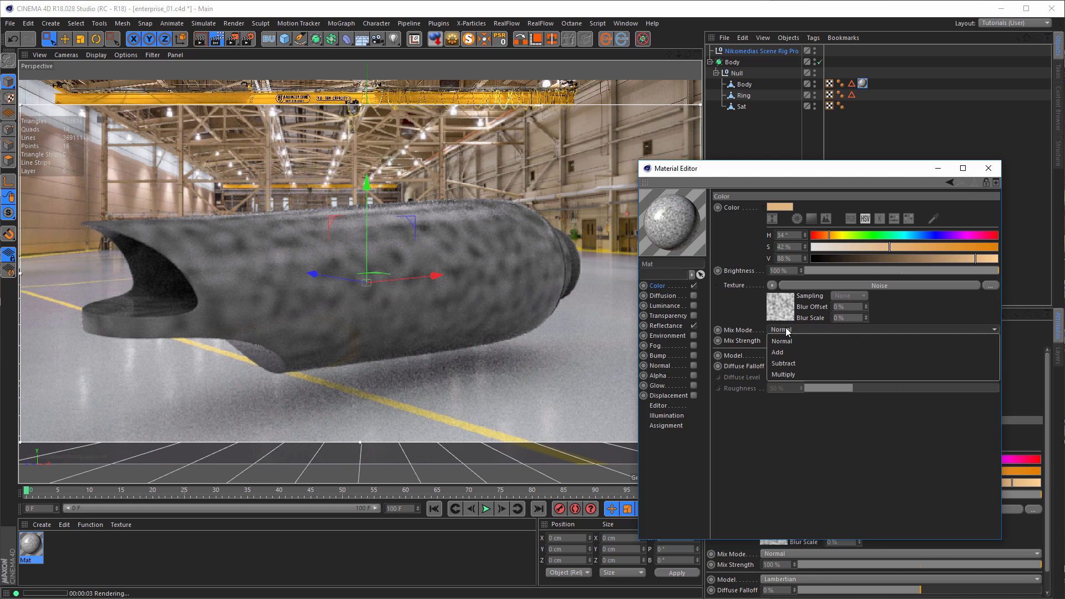
{"action": "left_click", "coordinate": [793, 376]}
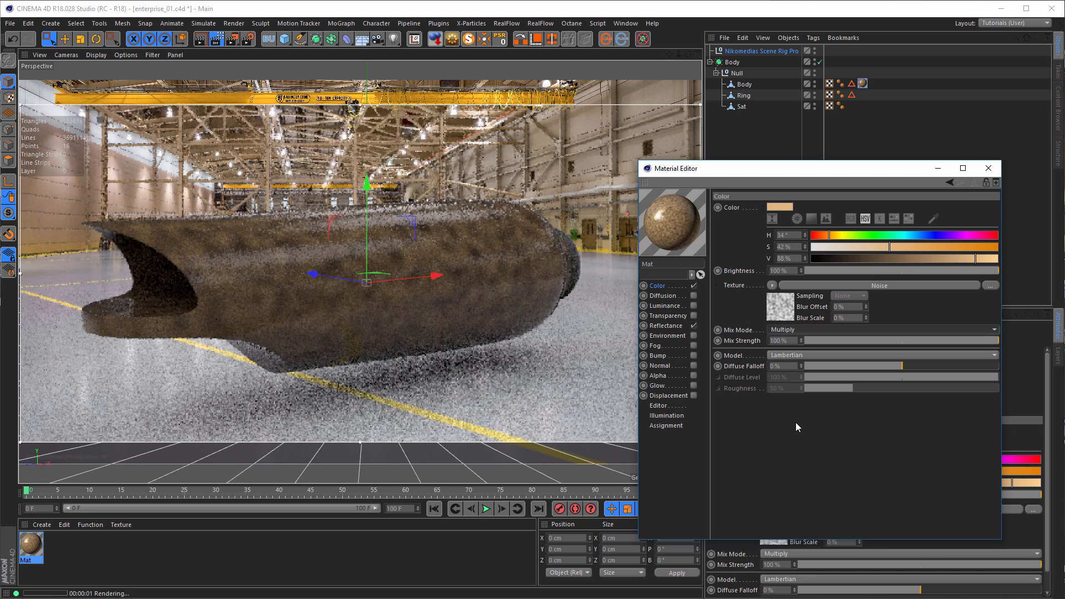
Set the noise shader's type to Electric and its first Relative Scale value to 300 %
{"action": "left_click", "coordinate": [782, 308]}
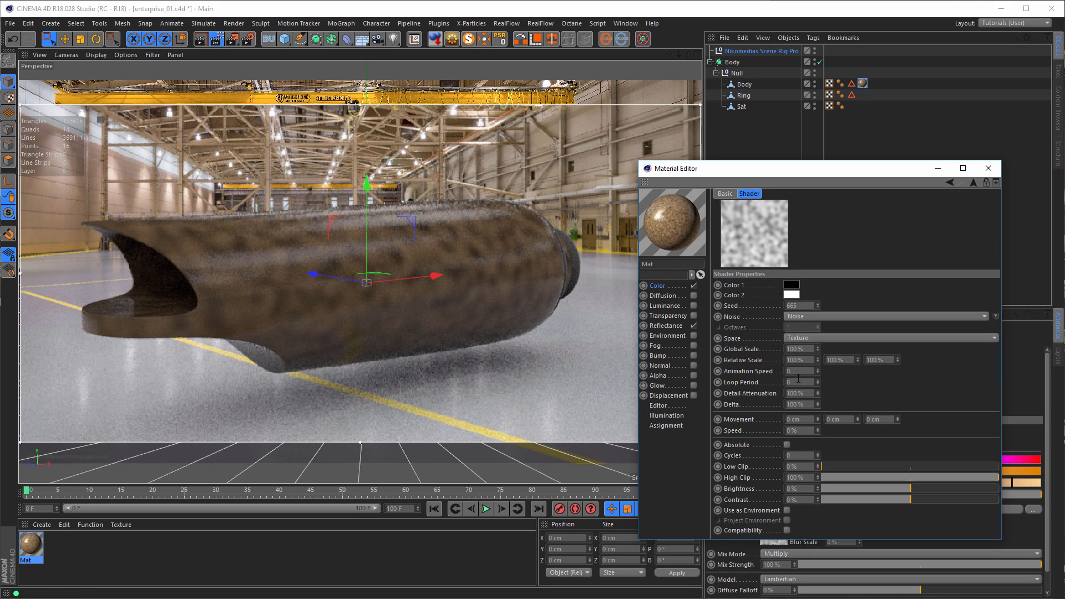
{"action": "left_click", "coordinate": [996, 316]}
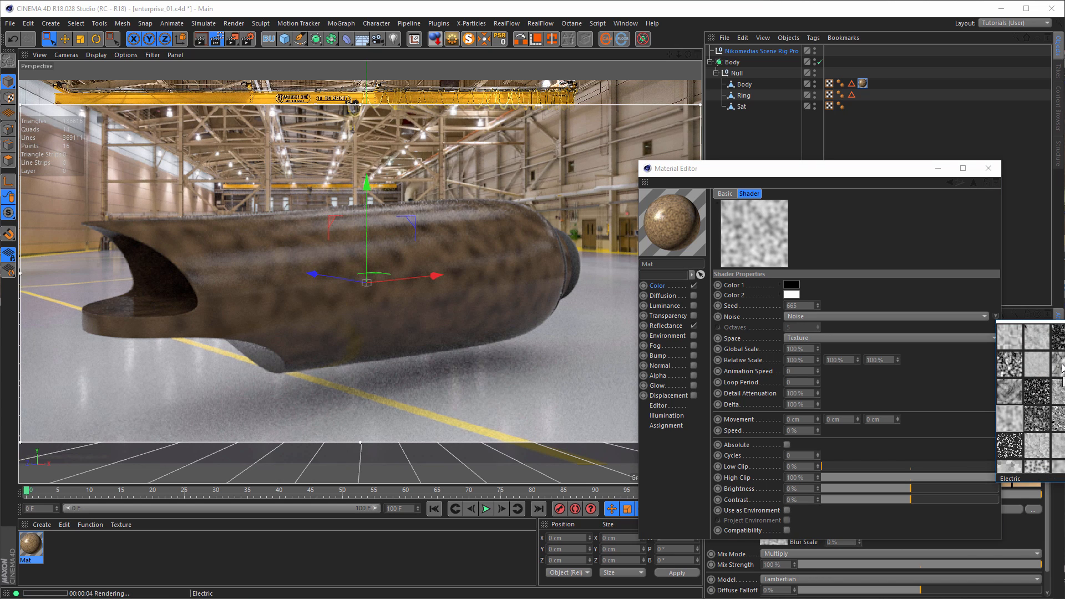
{"action": "left_click", "coordinate": [1060, 366]}
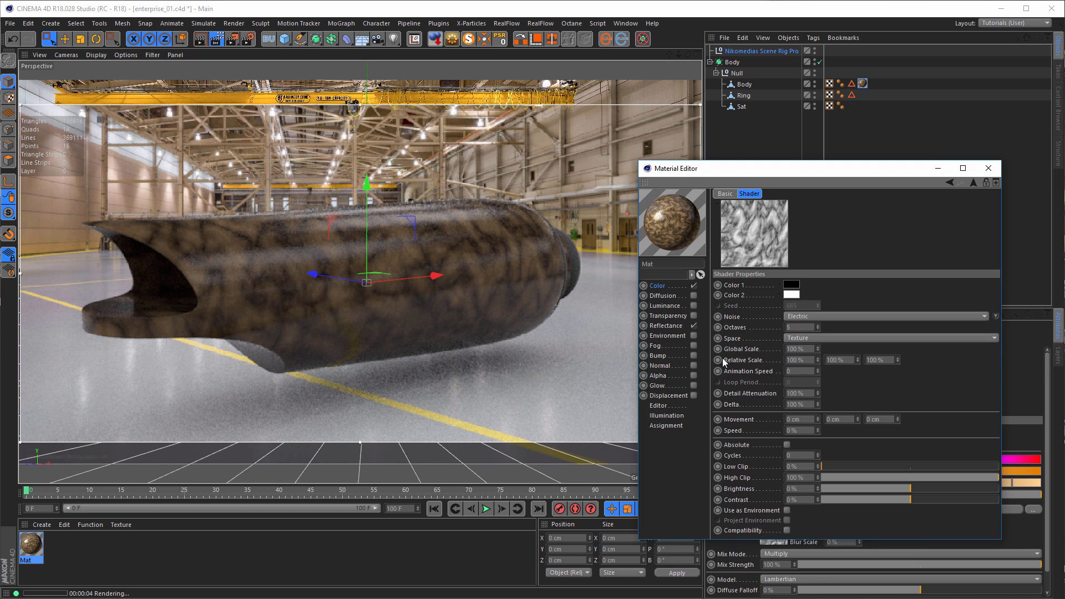
{"action": "double_click", "coordinate": [801, 360]}
{"action": "type", "text": "300"}
{"action": "key", "text": "Return"}
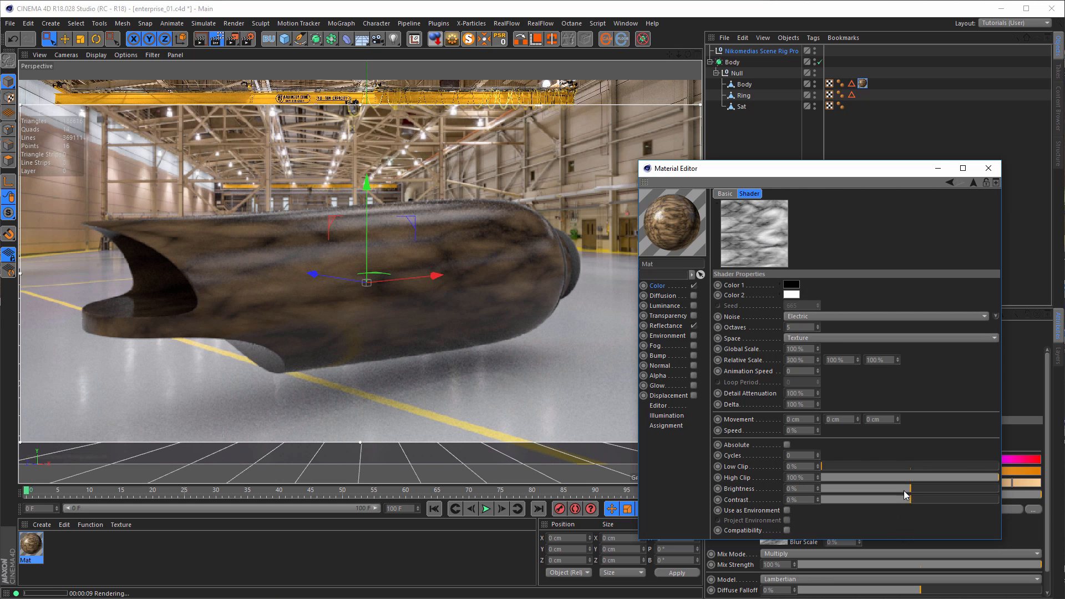
Raise the noise shader's brightness to 50 % and switch its noise type to Gaseous
{"action": "left_click_drag", "start_coordinate": [913, 493], "coordinate": [955, 493]}
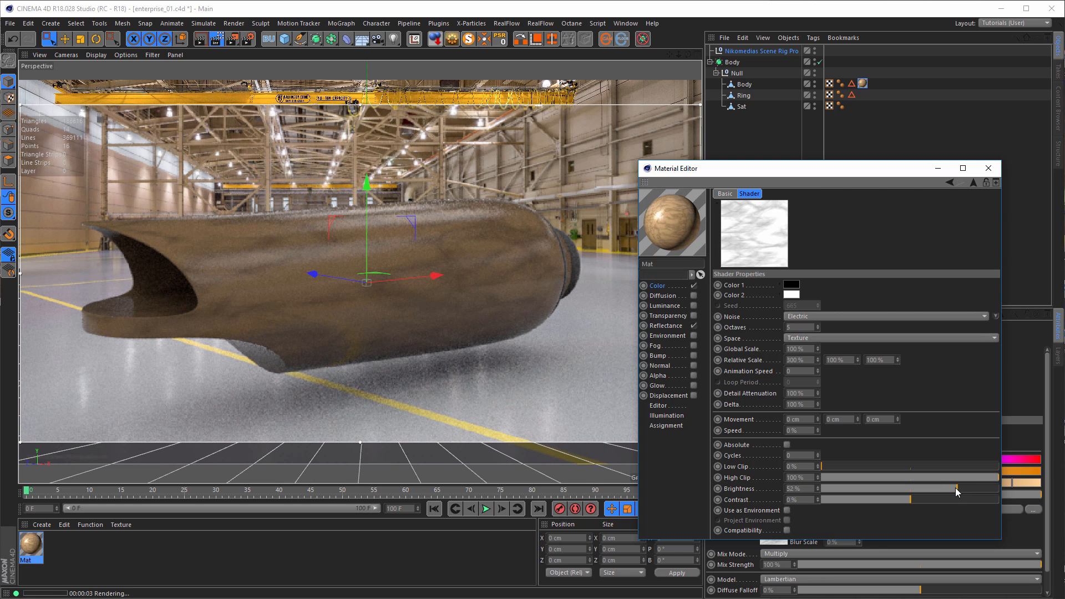
{"action": "left_click", "coordinate": [955, 487]}
{"action": "left_click", "coordinate": [995, 316]}
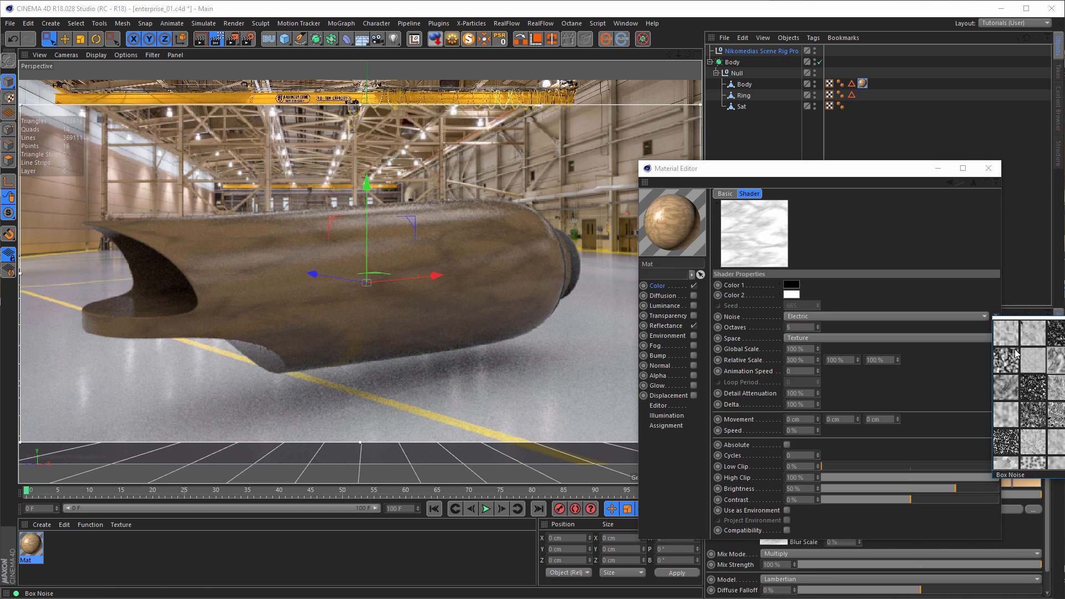
{"action": "left_click", "coordinate": [1009, 388]}
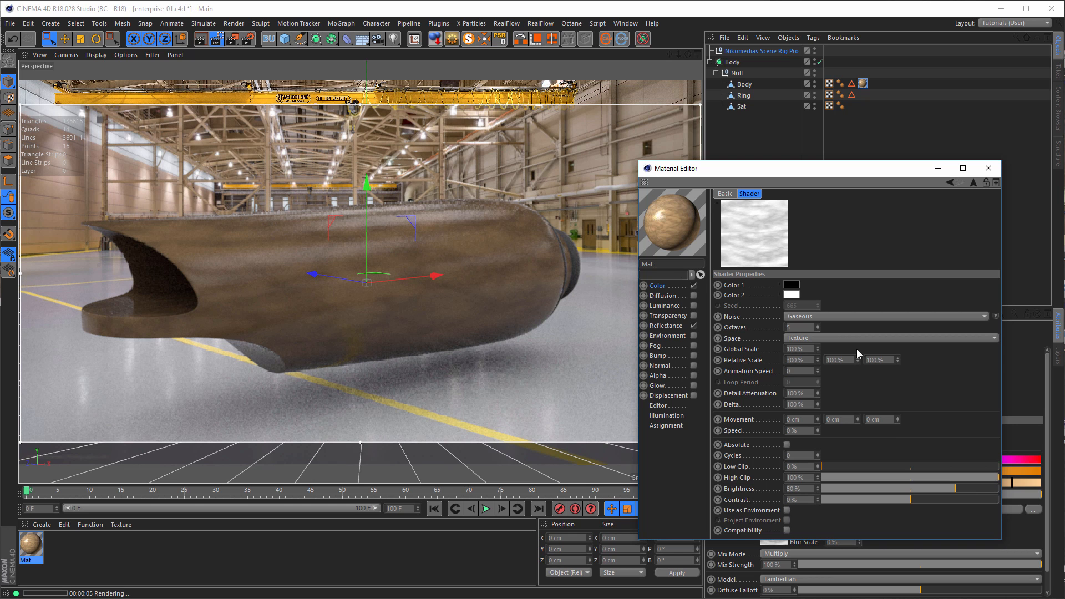
Adjust the material's base color to S 41 % and V 100 %
{"action": "left_click", "coordinate": [657, 286]}
{"action": "mouse_move", "coordinate": [865, 259]}
{"action": "left_mouse_down"}
{"action": "mouse_move", "coordinate": [961, 261]}
{"action": "mouse_move", "coordinate": [862, 247]}
{"action": "left_mouse_up"}
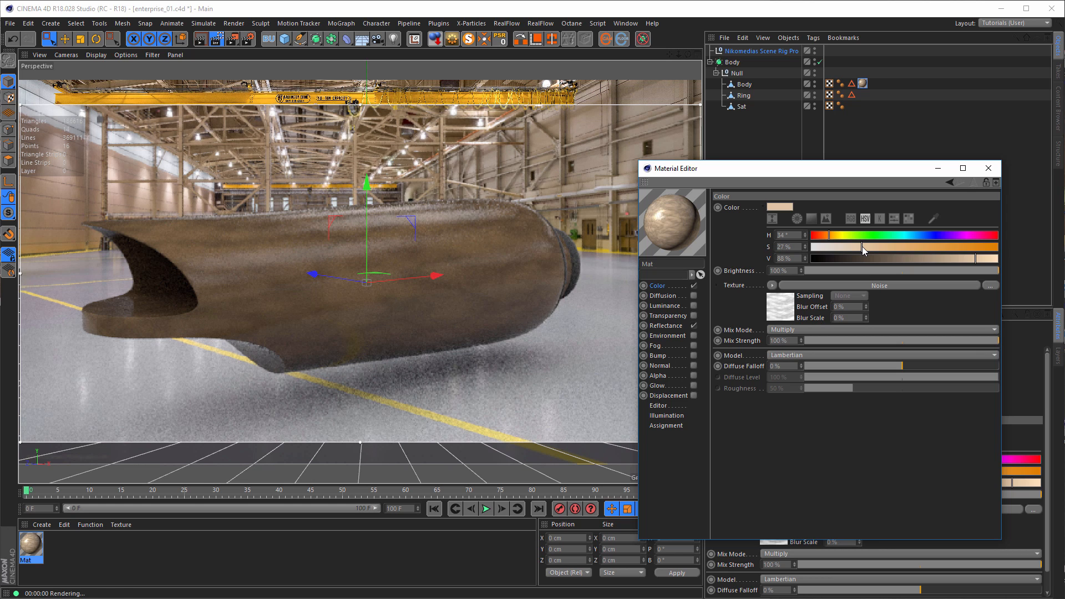
{"action": "left_click_drag", "start_coordinate": [863, 247], "coordinate": [888, 247]}
{"action": "left_click_drag", "start_coordinate": [982, 263], "coordinate": [999, 259]}
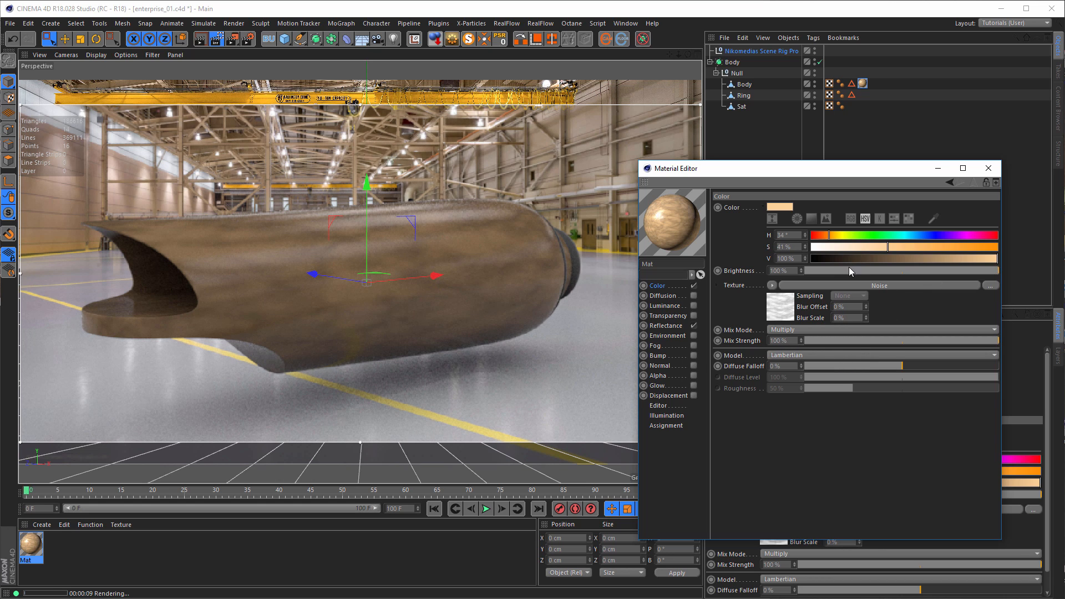
Wrap the color texture's noise in a Layer shader and open the layer shader's properties
{"action": "left_click", "coordinate": [830, 285]}
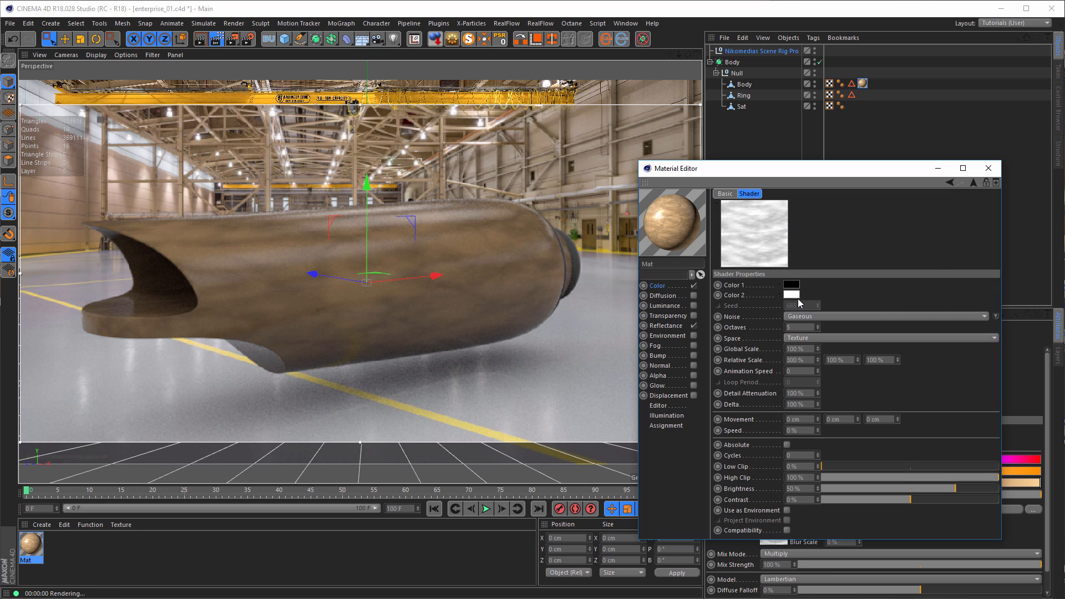
{"action": "left_click", "coordinate": [973, 183]}
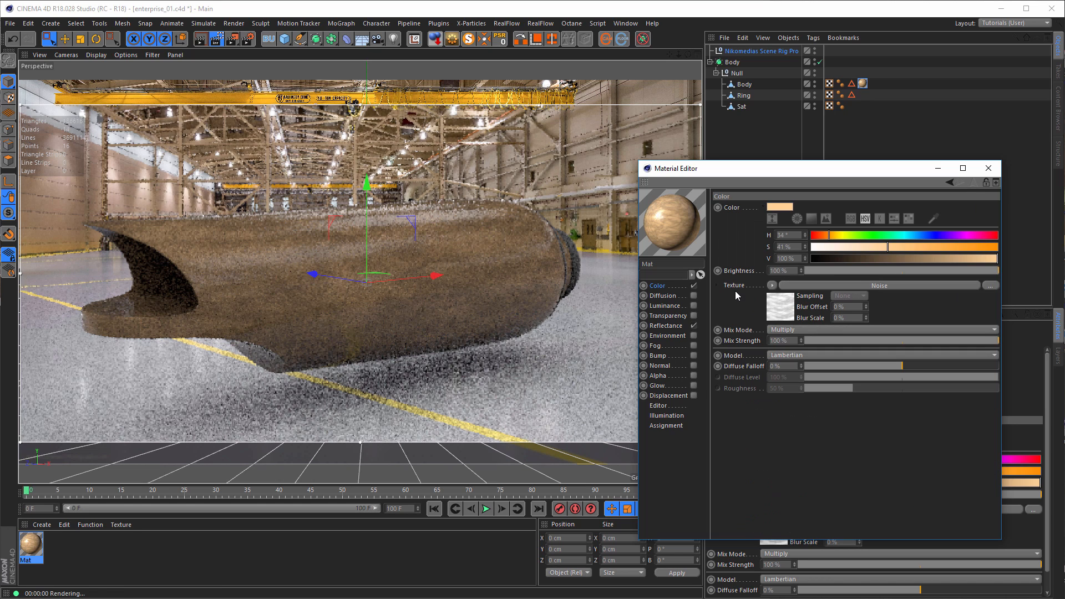
{"action": "left_click", "coordinate": [772, 285]}
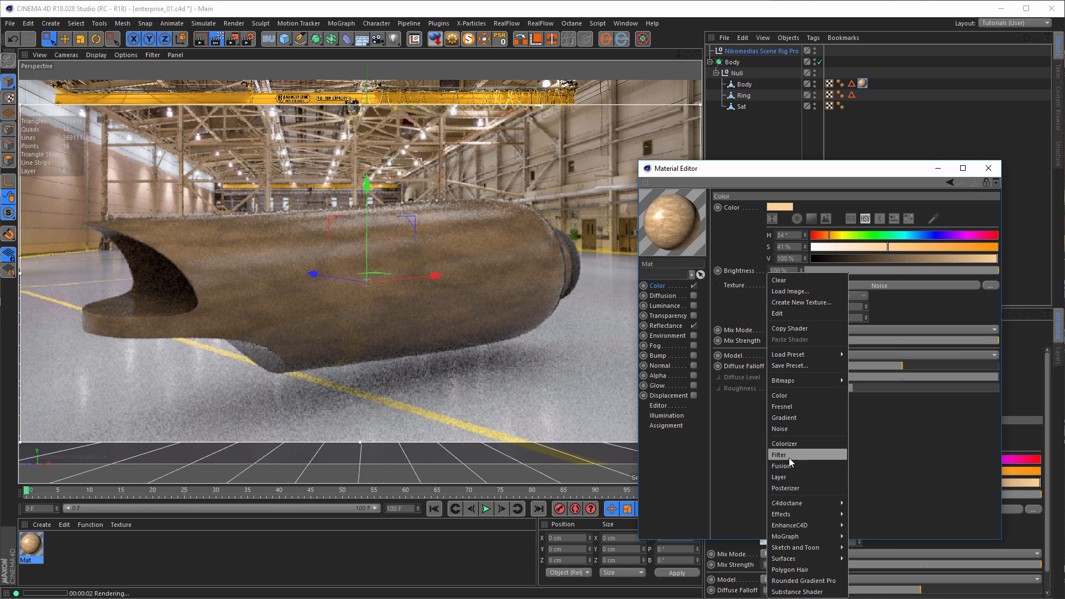
{"action": "left_click", "coordinate": [780, 477]}
{"action": "left_click", "coordinate": [784, 315]}
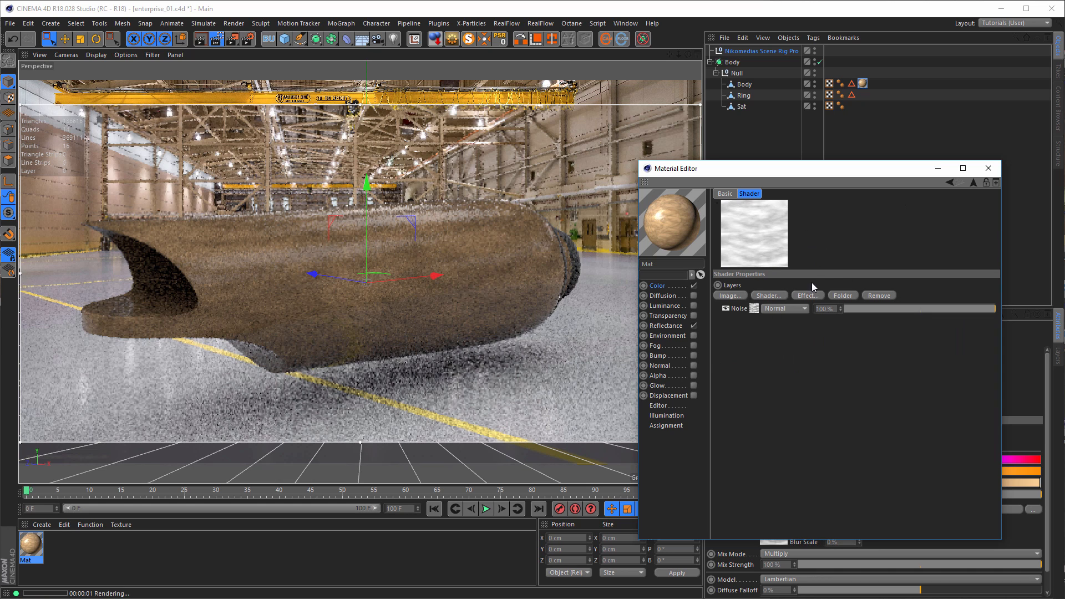
Add a Distort effect to the layer shader and set the noise's first Relative Scale value to 500 %
{"action": "left_click", "coordinate": [806, 296]}
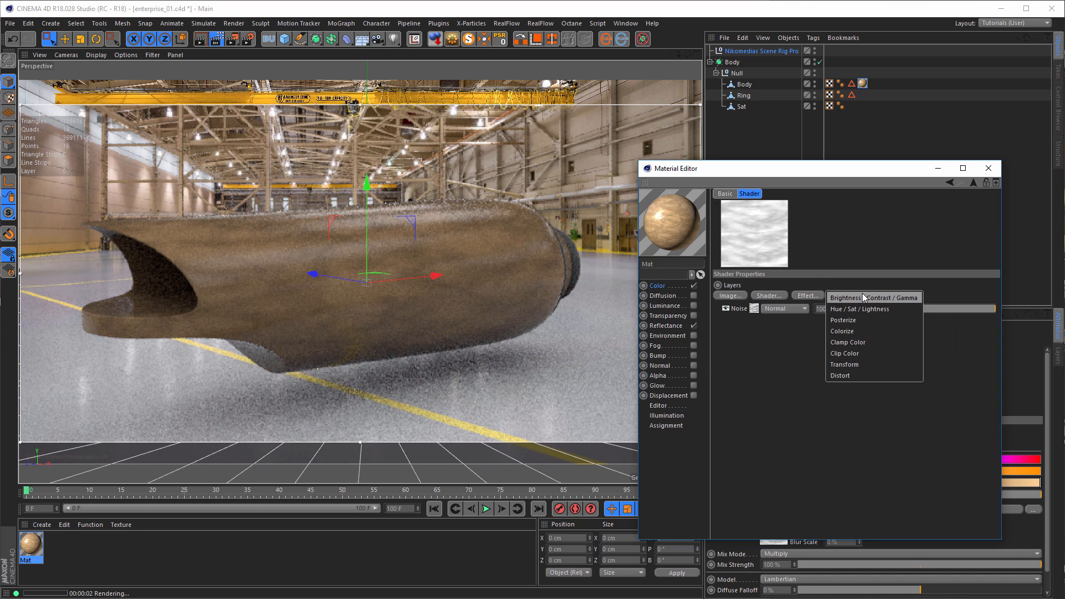
{"action": "left_click", "coordinate": [850, 376]}
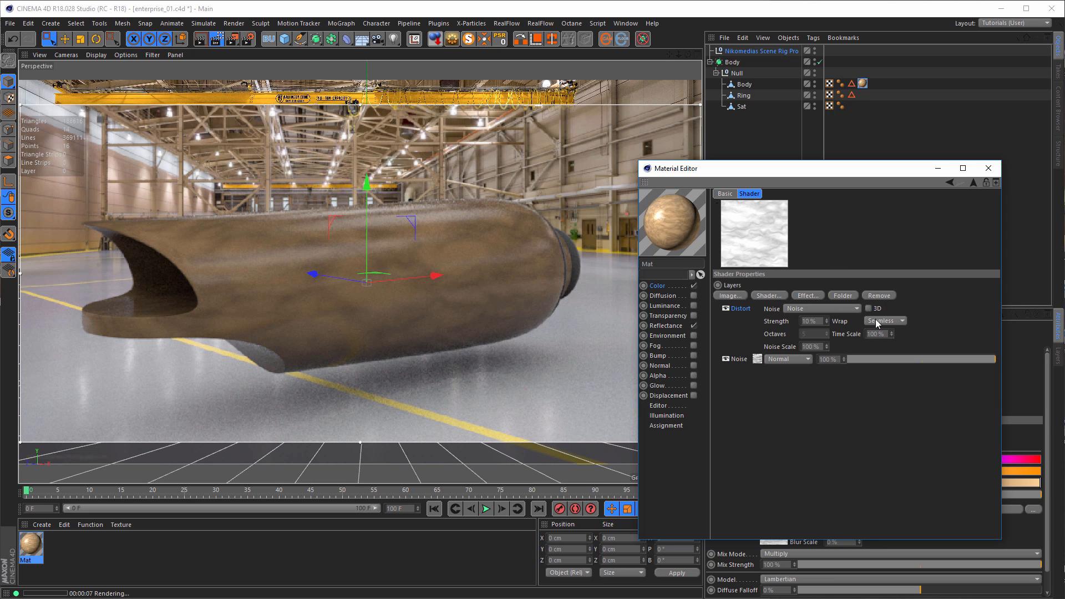
{"action": "left_click", "coordinate": [758, 360]}
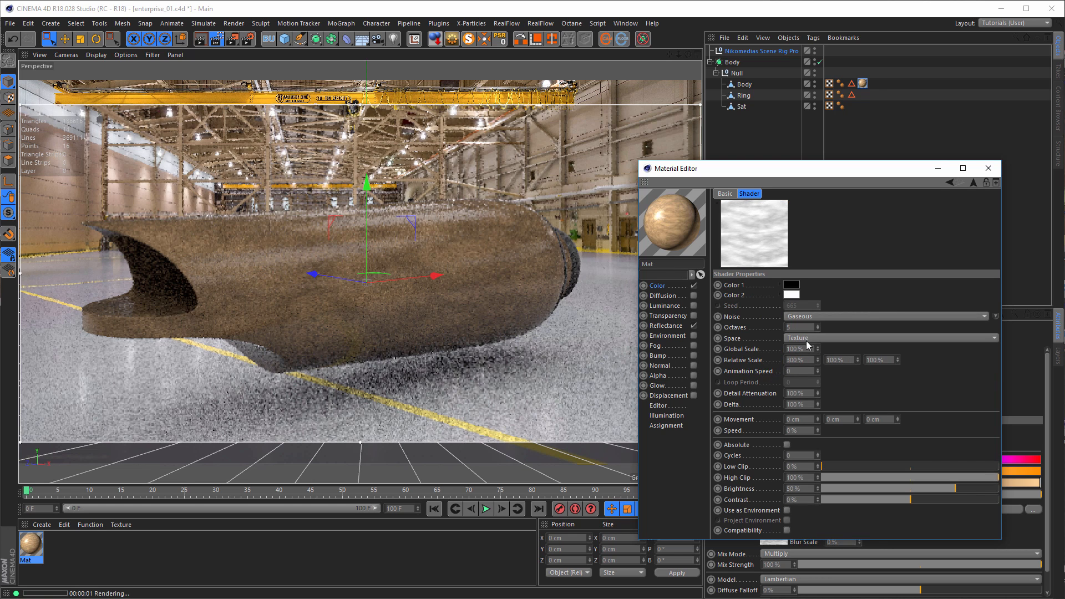
{"action": "left_click", "coordinate": [798, 359]}
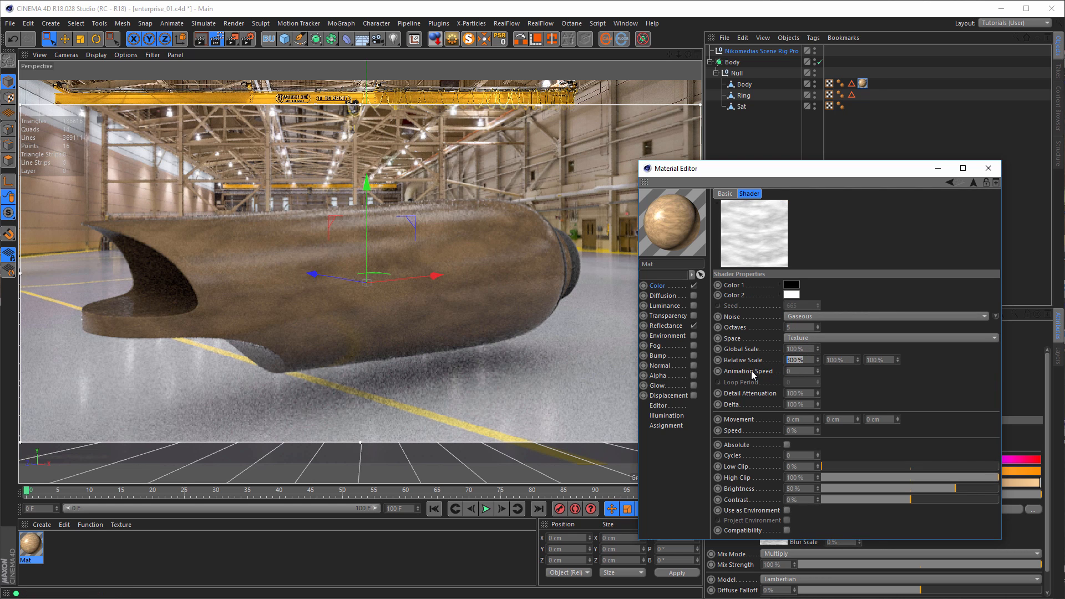
{"action": "type", "text": "500"}
{"action": "key", "text": "Return"}
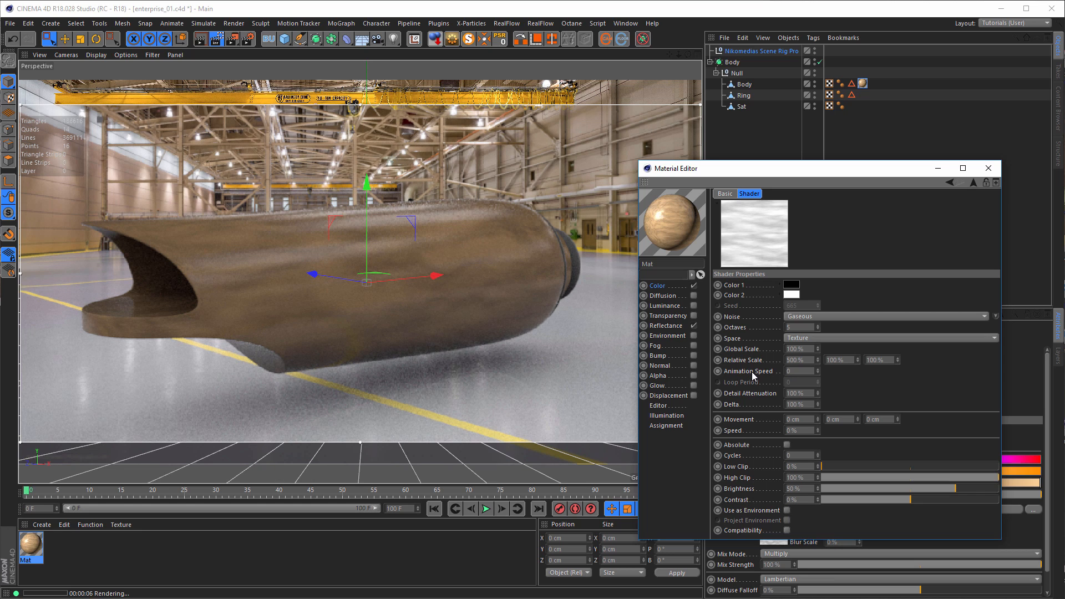
Adjust the material's base color to H 35°, S 38 % and V 100 %
{"action": "left_click", "coordinate": [658, 286]}
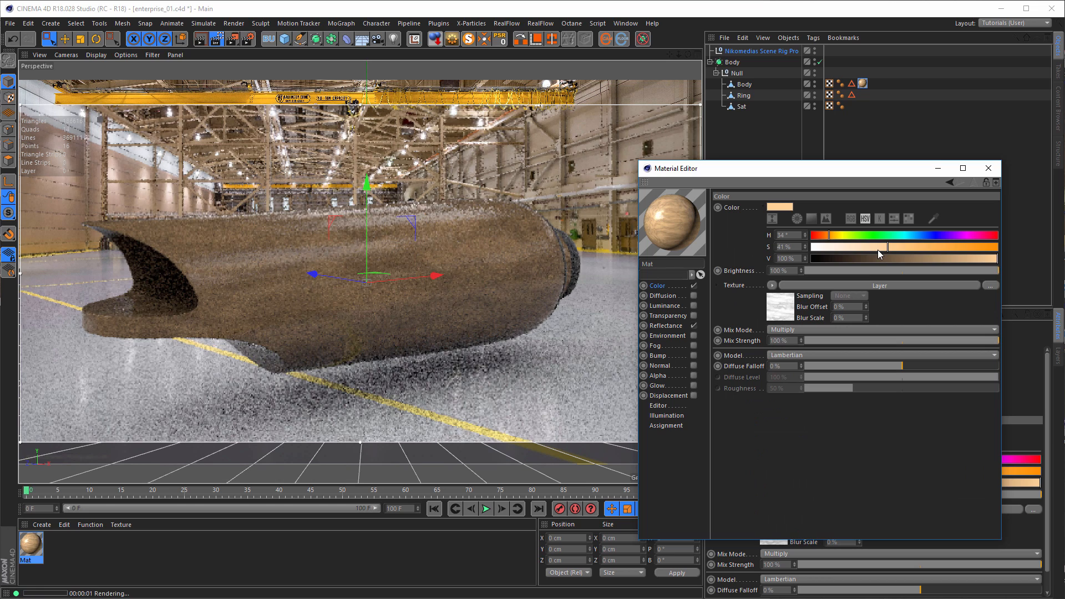
{"action": "left_click_drag", "start_coordinate": [828, 239], "coordinate": [832, 239]}
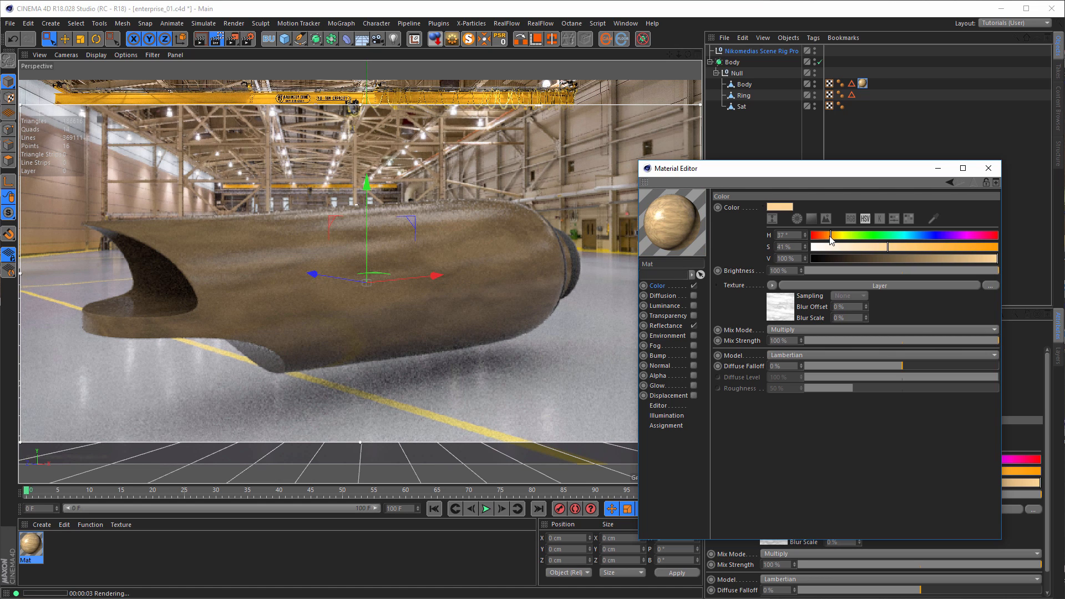
{"action": "left_click_drag", "start_coordinate": [830, 238], "coordinate": [829, 239]}
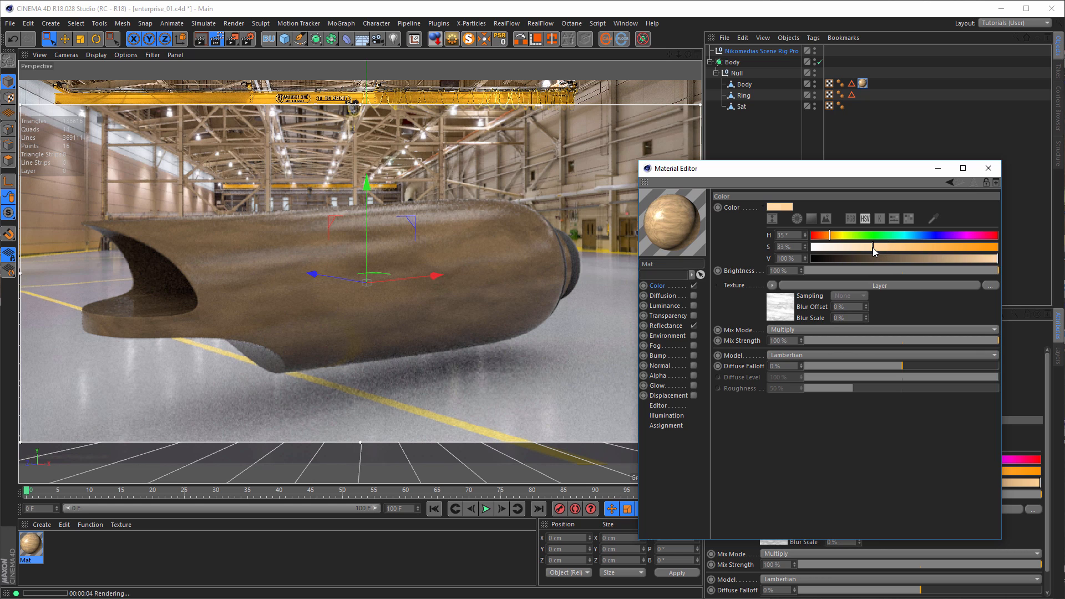
{"action": "left_click_drag", "start_coordinate": [873, 247], "coordinate": [872, 247]}
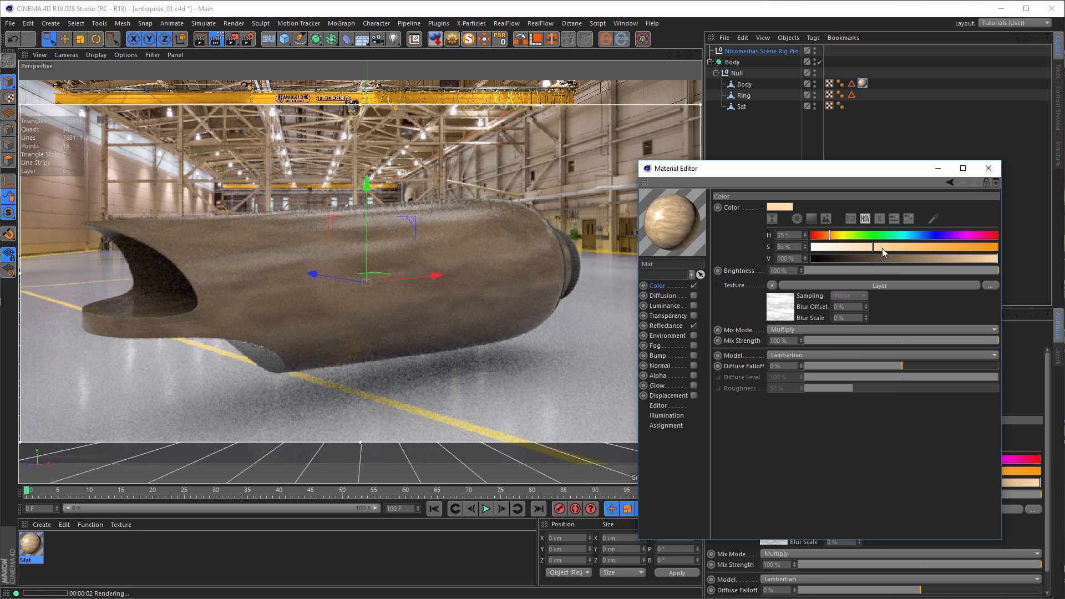
{"action": "left_click", "coordinate": [883, 248]}
{"action": "left_click", "coordinate": [923, 258]}
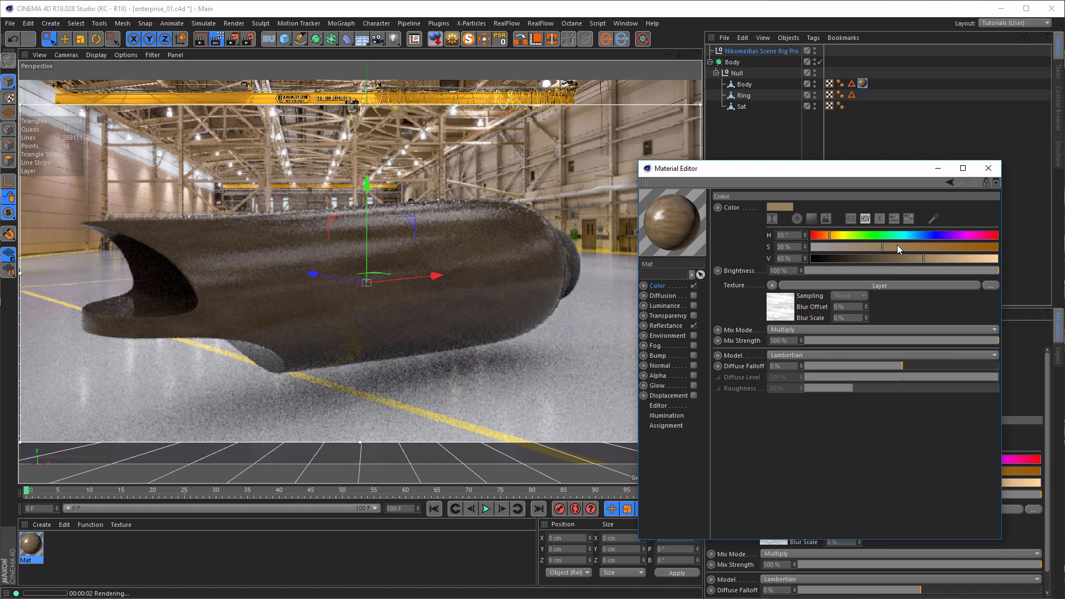
{"action": "left_click_drag", "start_coordinate": [933, 259], "coordinate": [1009, 268]}
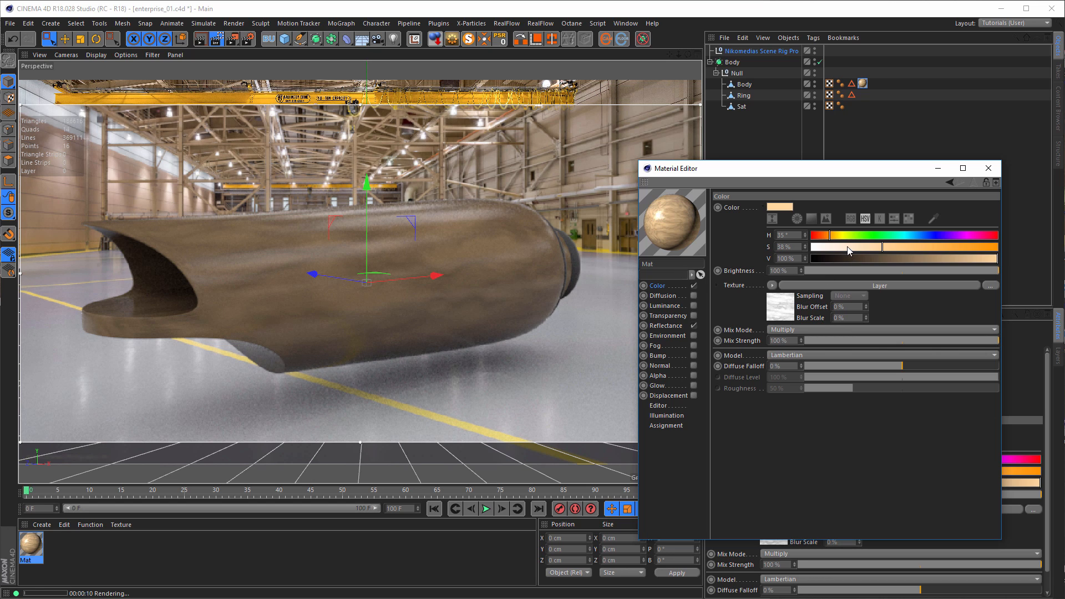
Sample the light wood tone from the Image_01.jpg reference render as the material's base color and close the reference
{"action": "left_click_drag", "start_coordinate": [846, 174], "coordinate": [1030, 109]}
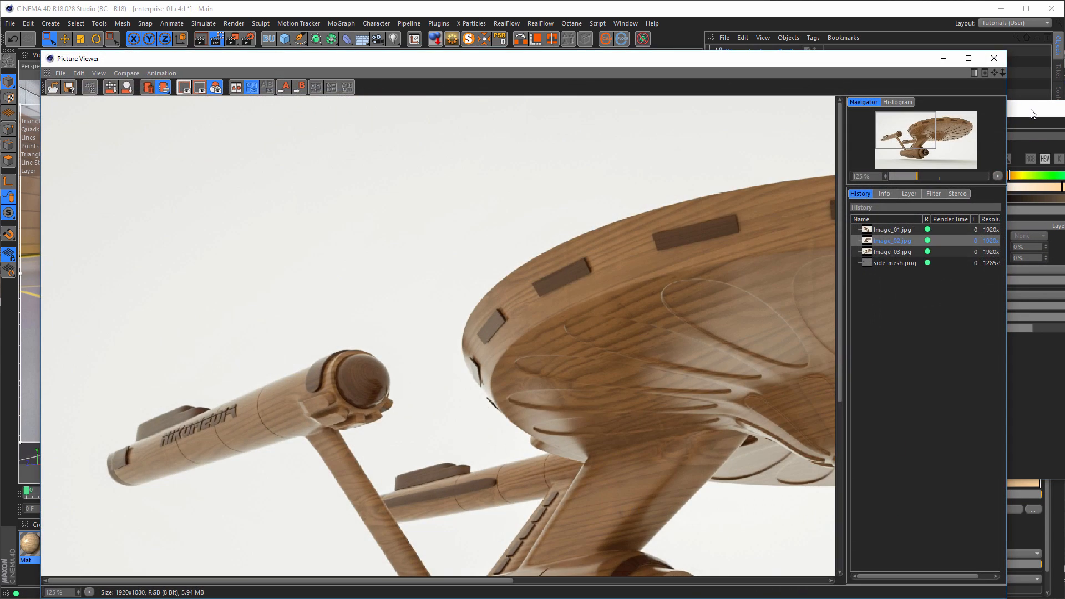
{"action": "left_click", "coordinate": [890, 231]}
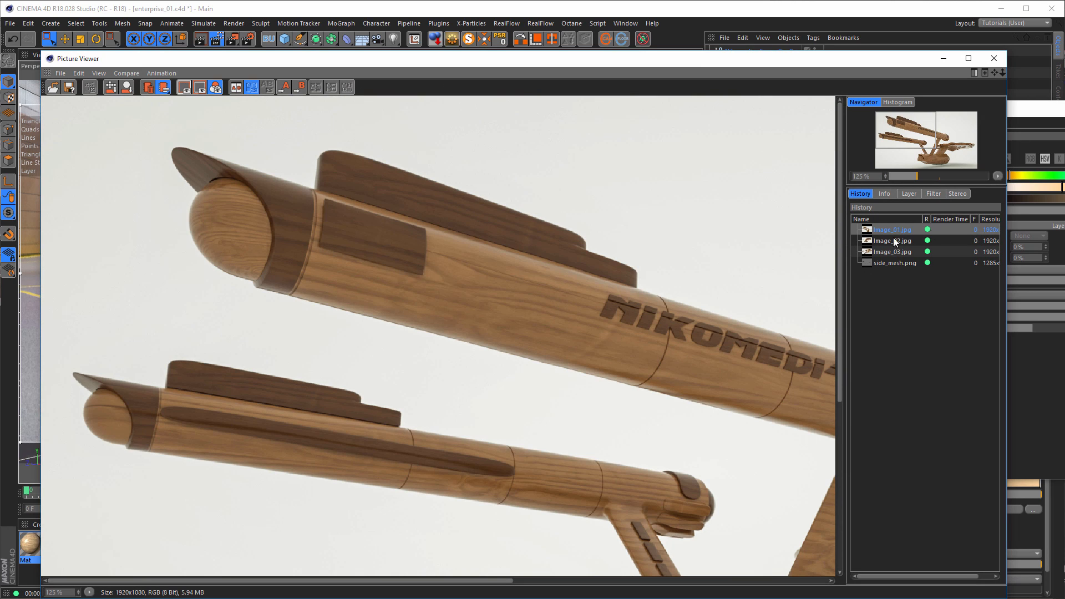
{"action": "left_click", "coordinate": [1058, 111]}
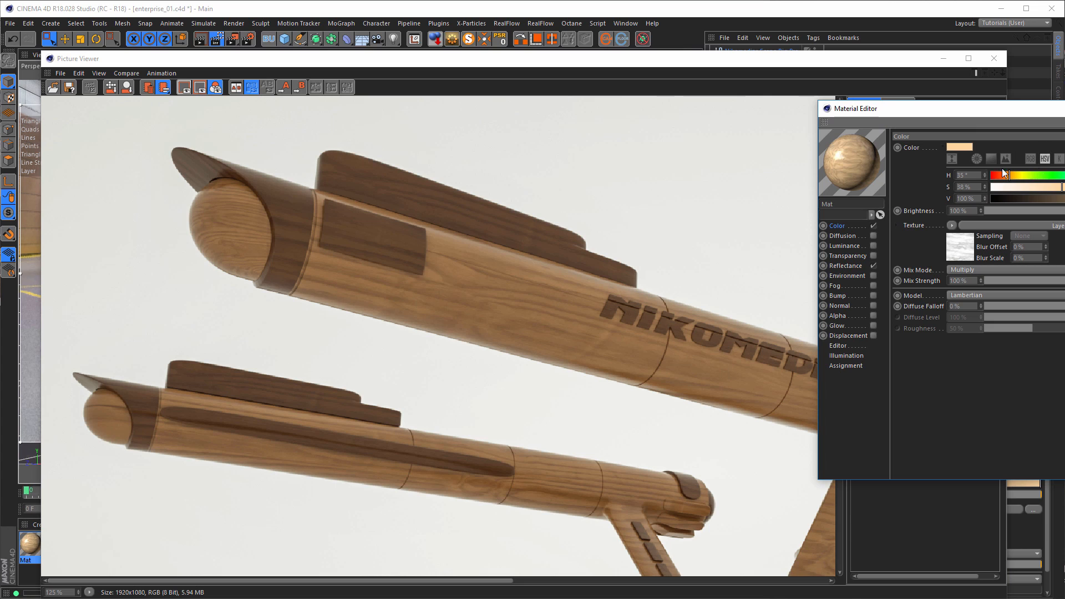
{"action": "left_click", "coordinate": [1064, 159]}
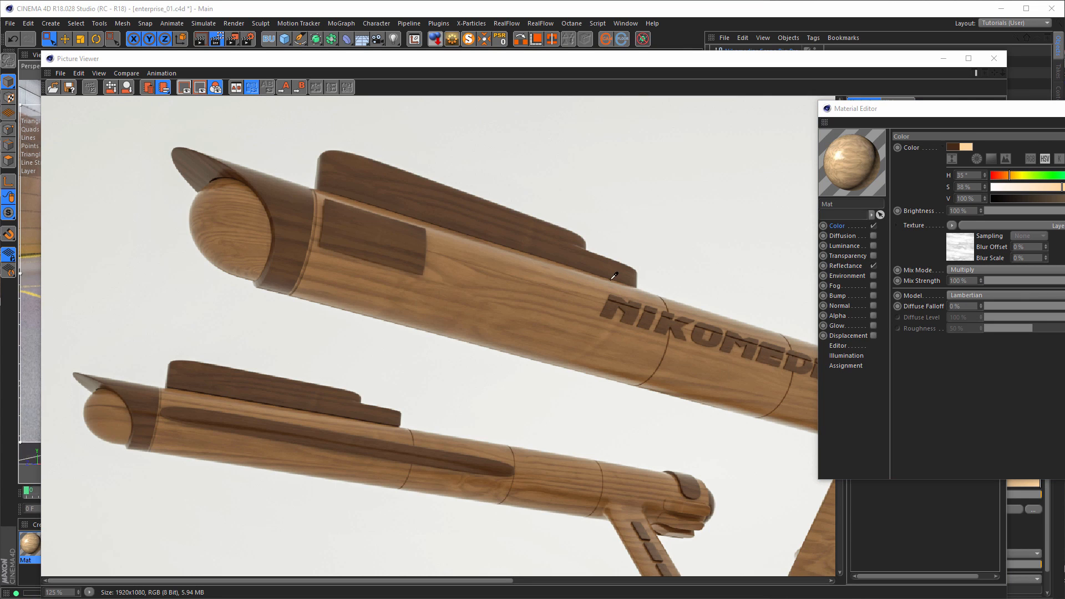
{"action": "left_click", "coordinate": [570, 273]}
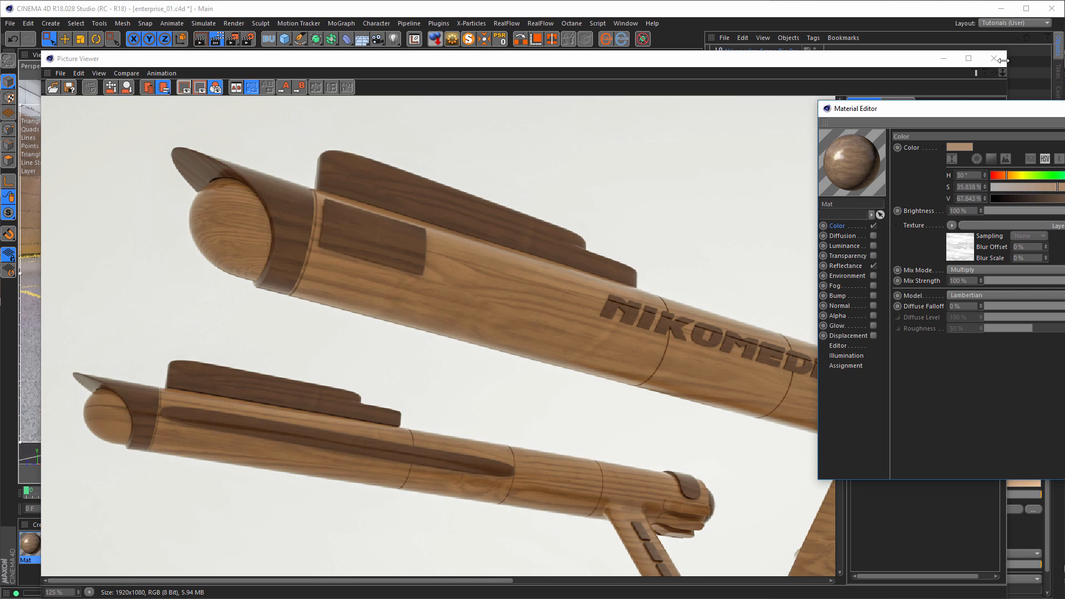
{"action": "left_click", "coordinate": [993, 58]}
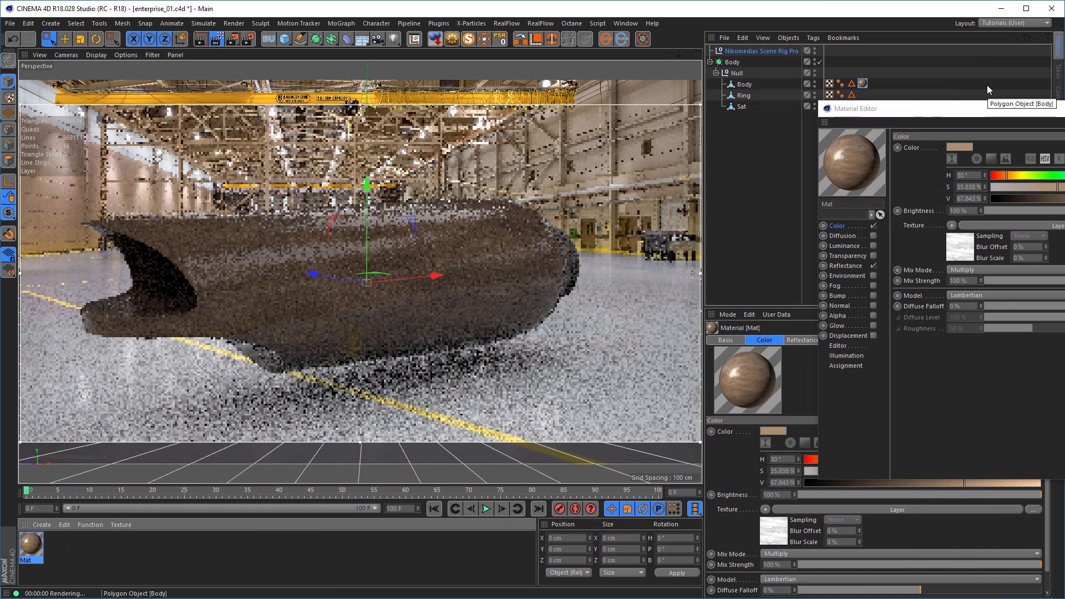
Set the sampled base color's hue to 35° and its value to 100 %
{"action": "left_click_drag", "start_coordinate": [931, 111], "coordinate": [686, 85]}
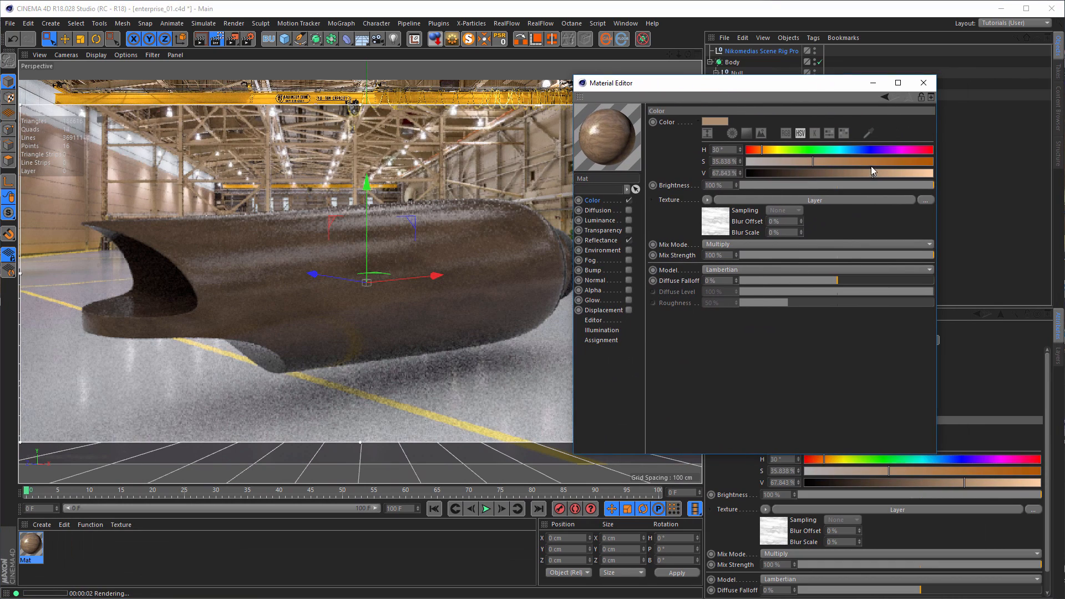
{"action": "left_click_drag", "start_coordinate": [872, 173], "coordinate": [965, 173]}
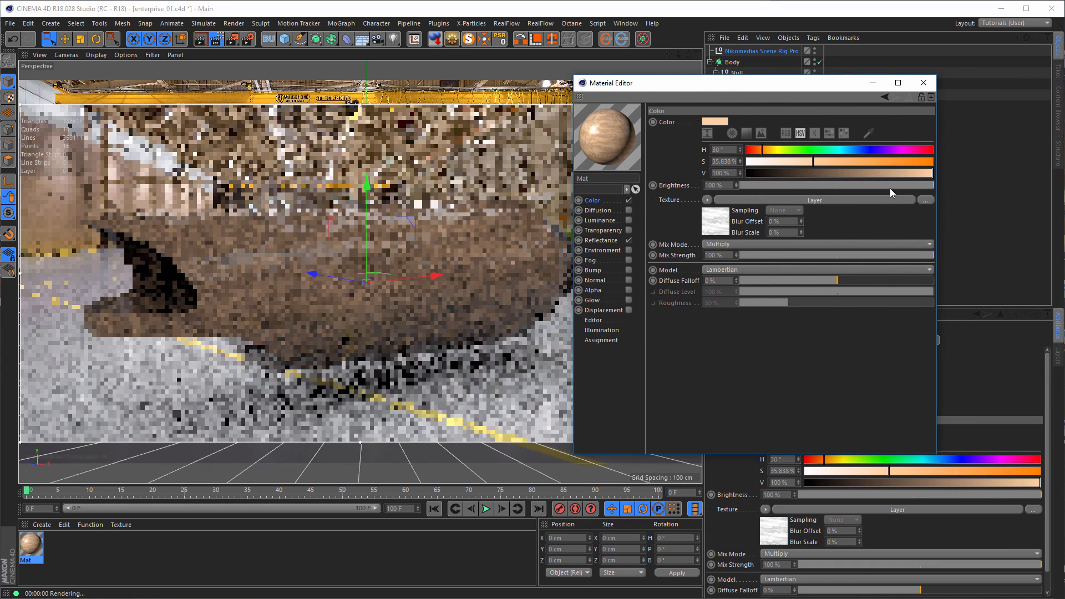
{"action": "left_click", "coordinate": [768, 155]}
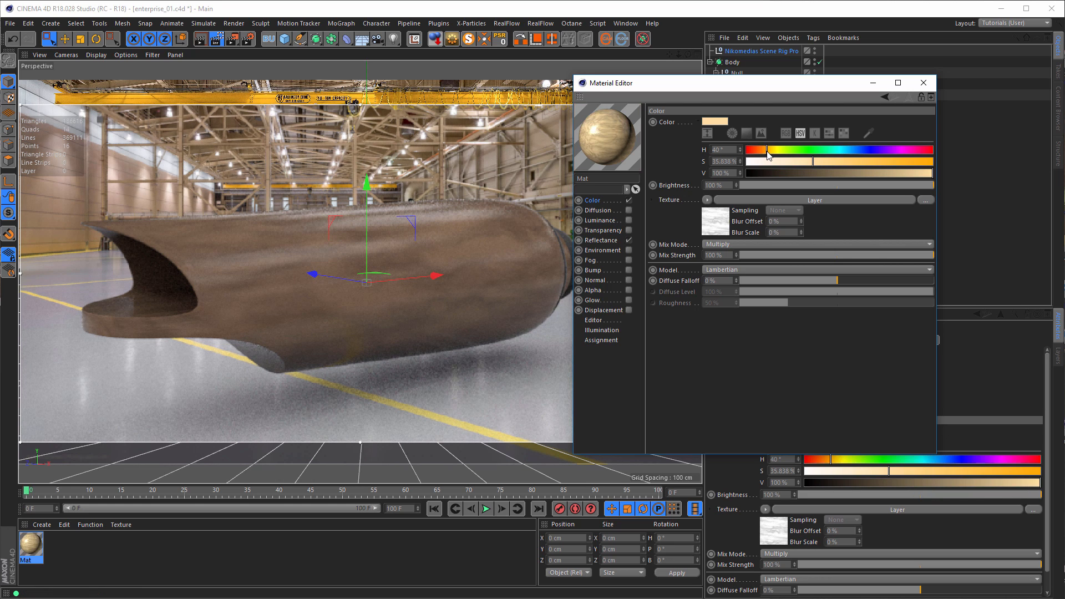
{"action": "left_click_drag", "start_coordinate": [768, 155], "coordinate": [764, 155]}
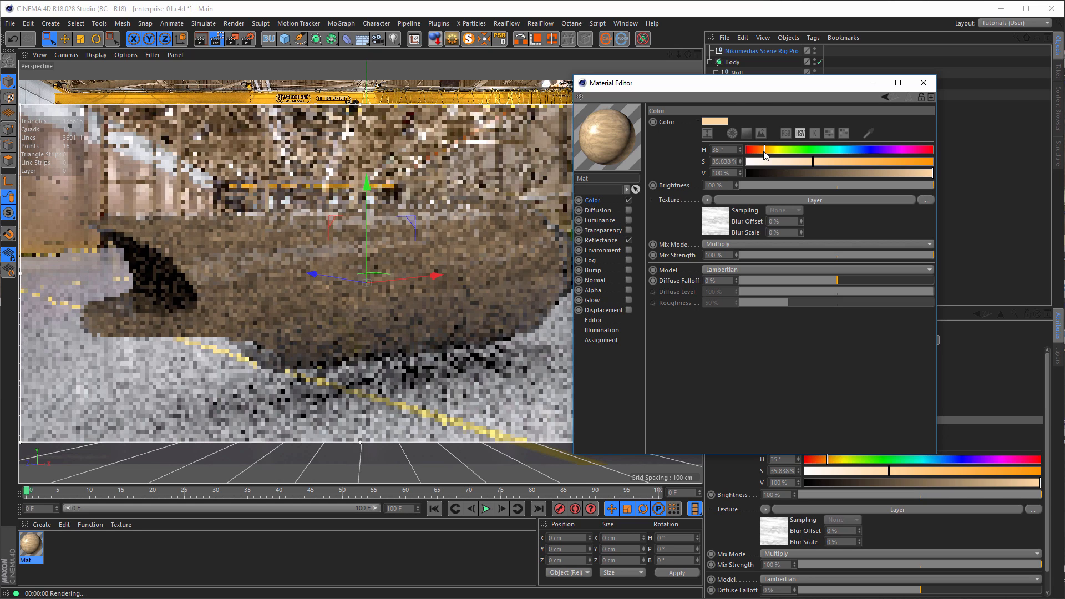
Add a Hue / Sat / Lightness effect to the layer shader and place it between the Distort effect and the noise
{"action": "left_click", "coordinate": [714, 222]}
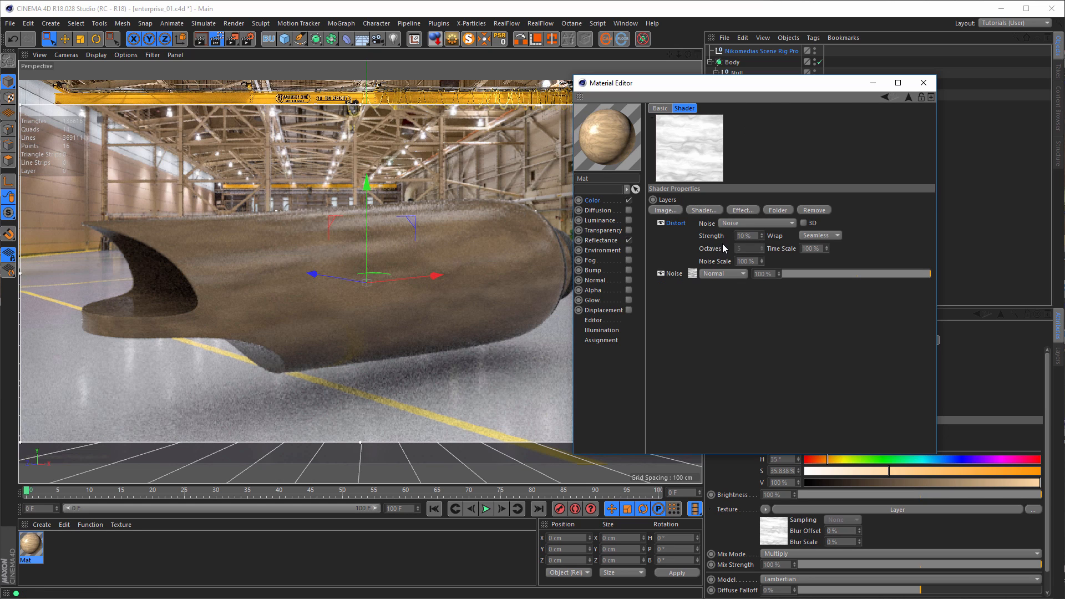
{"action": "left_click", "coordinate": [741, 212]}
{"action": "left_click", "coordinate": [810, 224]}
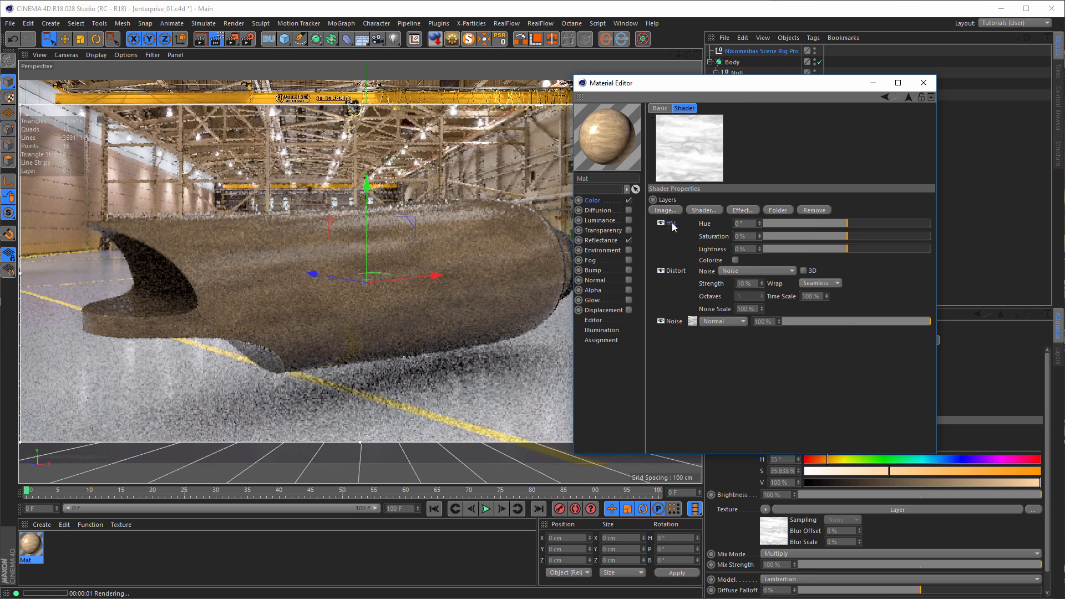
{"action": "left_click_drag", "start_coordinate": [674, 226], "coordinate": [677, 309]}
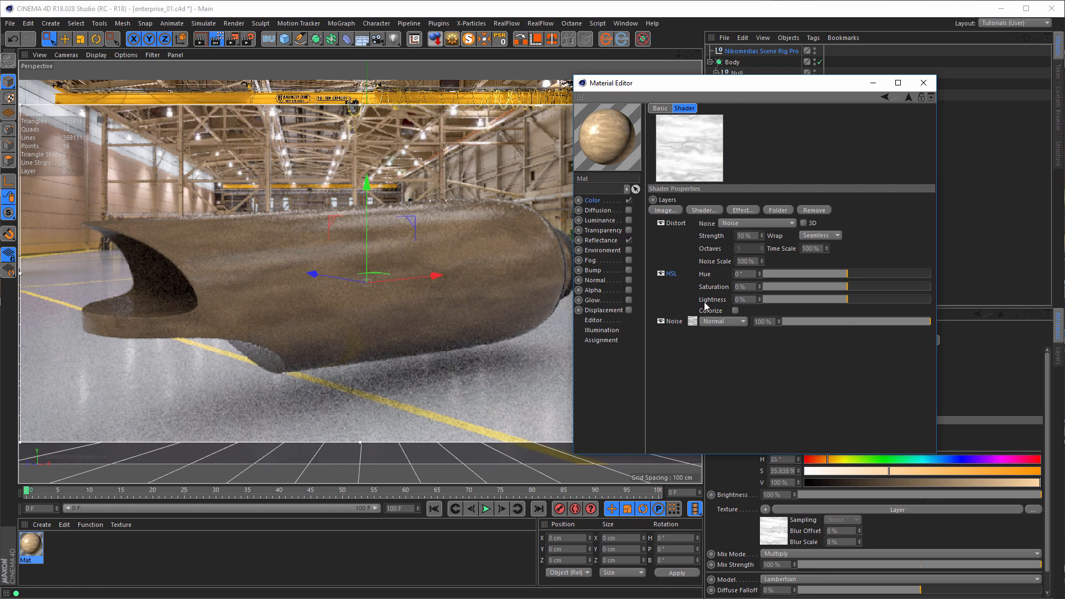
Set the HSL effect to hue 18°, saturation 48 % and lightness 50 %
{"action": "left_click_drag", "start_coordinate": [830, 274], "coordinate": [857, 274]}
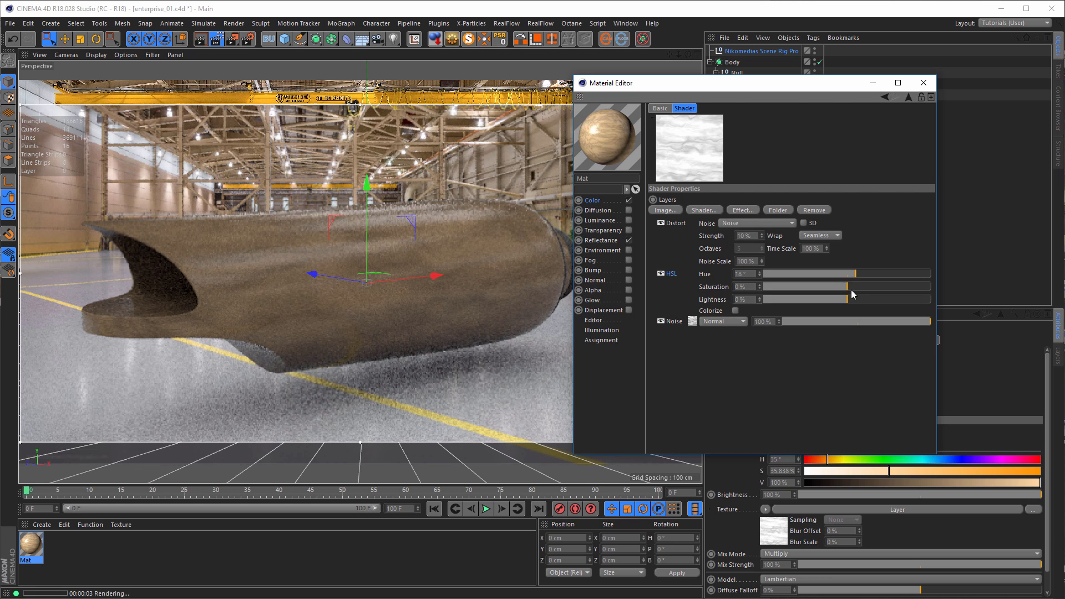
{"action": "left_click_drag", "start_coordinate": [851, 289], "coordinate": [863, 287]}
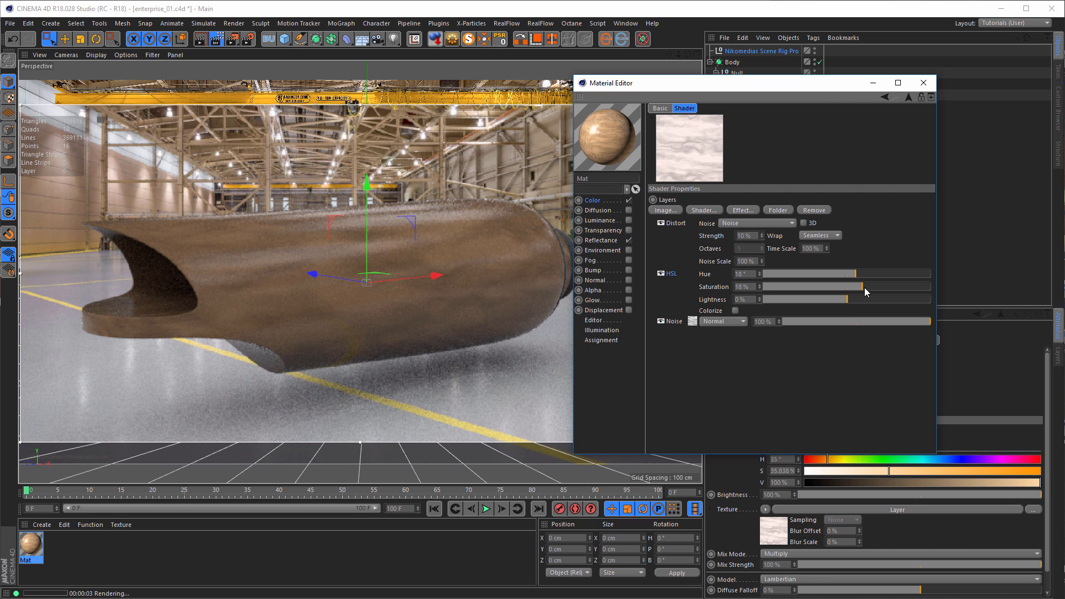
{"action": "left_click", "coordinate": [869, 286]}
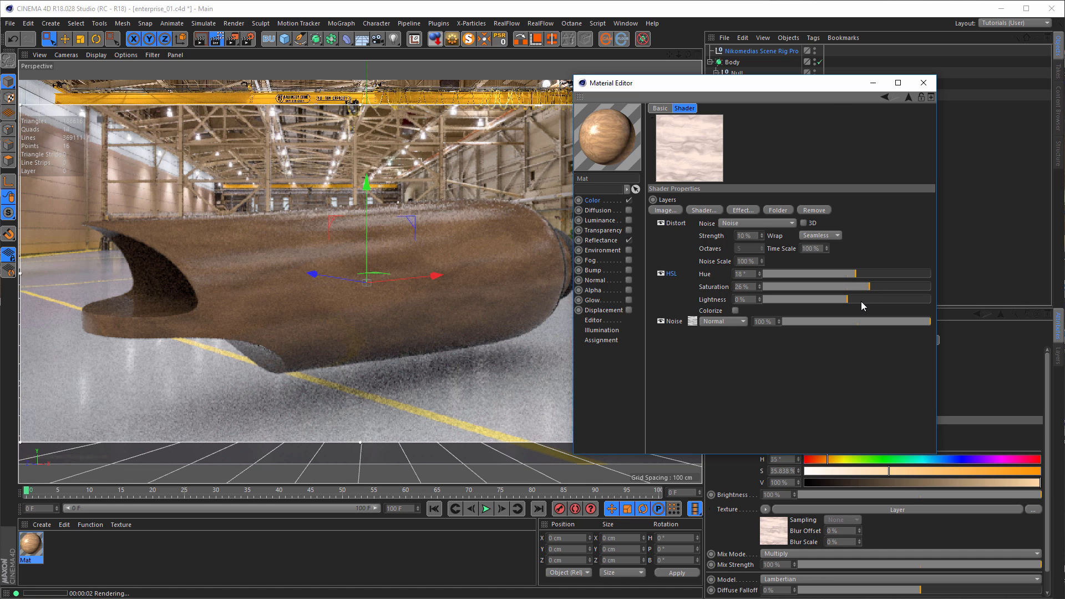
{"action": "left_click", "coordinate": [858, 299]}
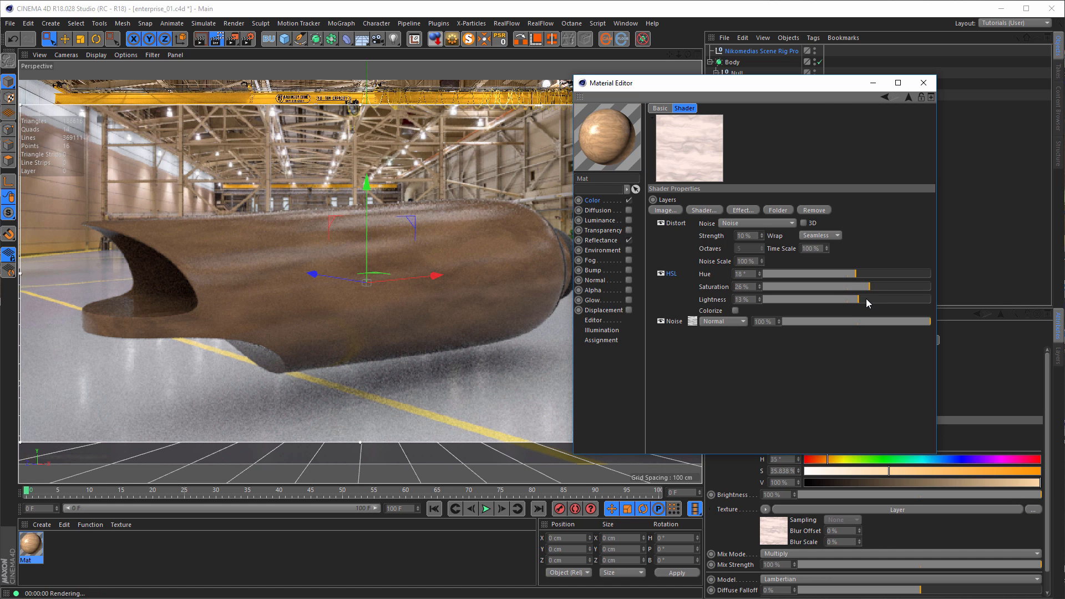
{"action": "left_click", "coordinate": [889, 299]}
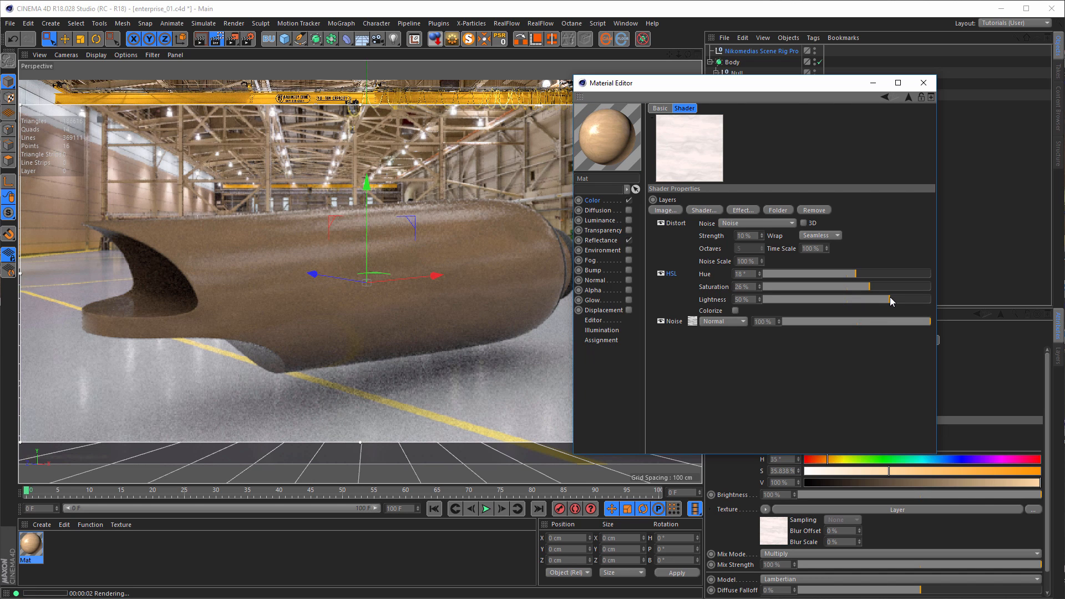
{"action": "left_click", "coordinate": [887, 287]}
Set the layered noise's brightness to 20 % and its Global Scale to 50 %
{"action": "left_click", "coordinate": [692, 323]}
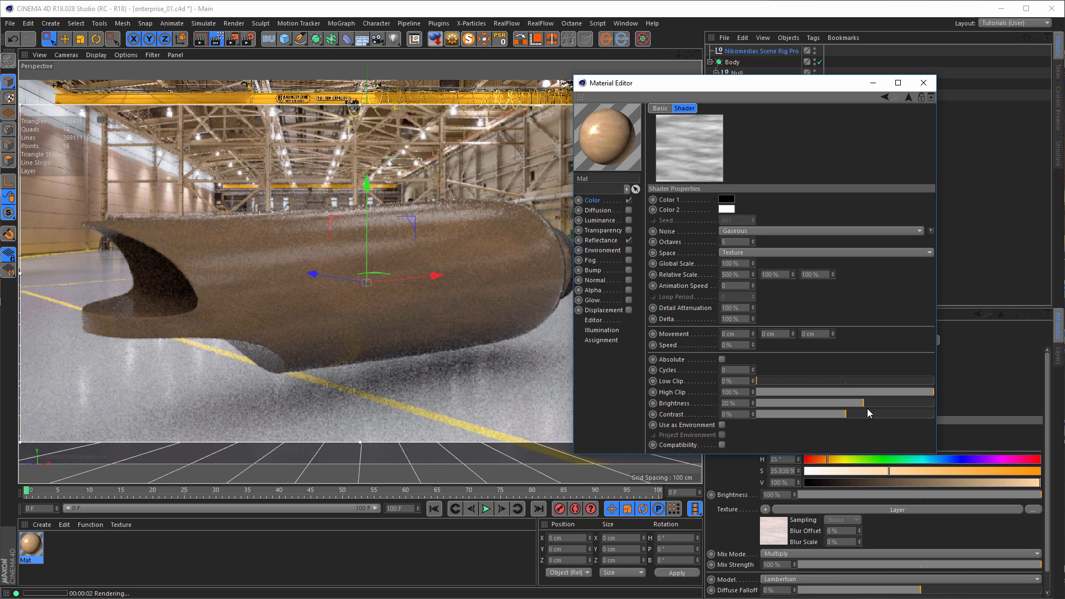
{"action": "left_click", "coordinate": [746, 267]}
{"action": "type", "text": "50"}
{"action": "key", "text": "Return"}
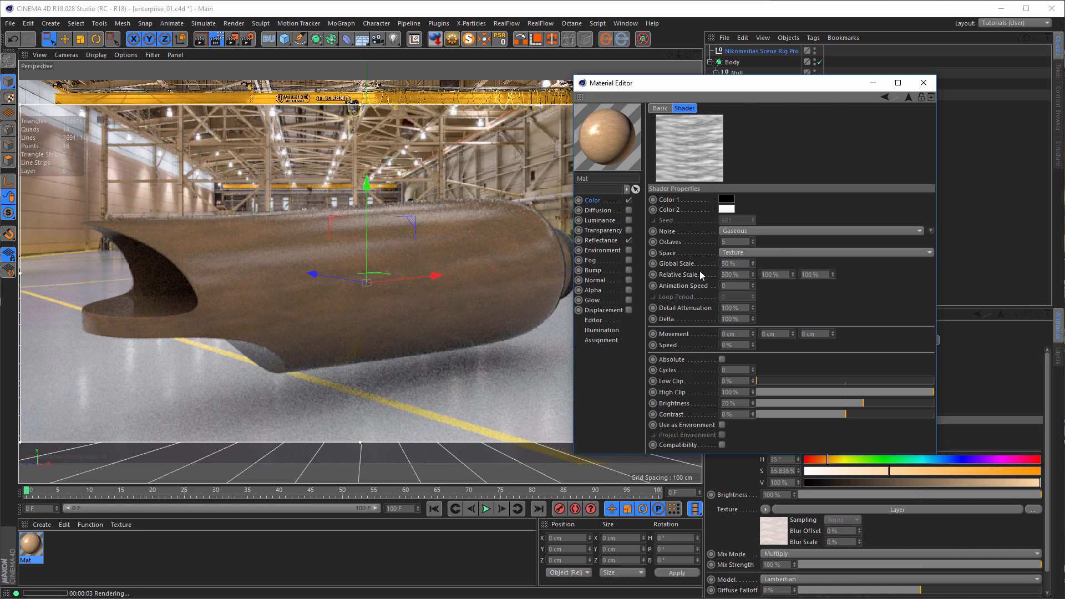
Raise the HSL effect's lightness to 100 % and set the noise's brightness to 0 %
{"action": "left_click", "coordinate": [908, 97]}
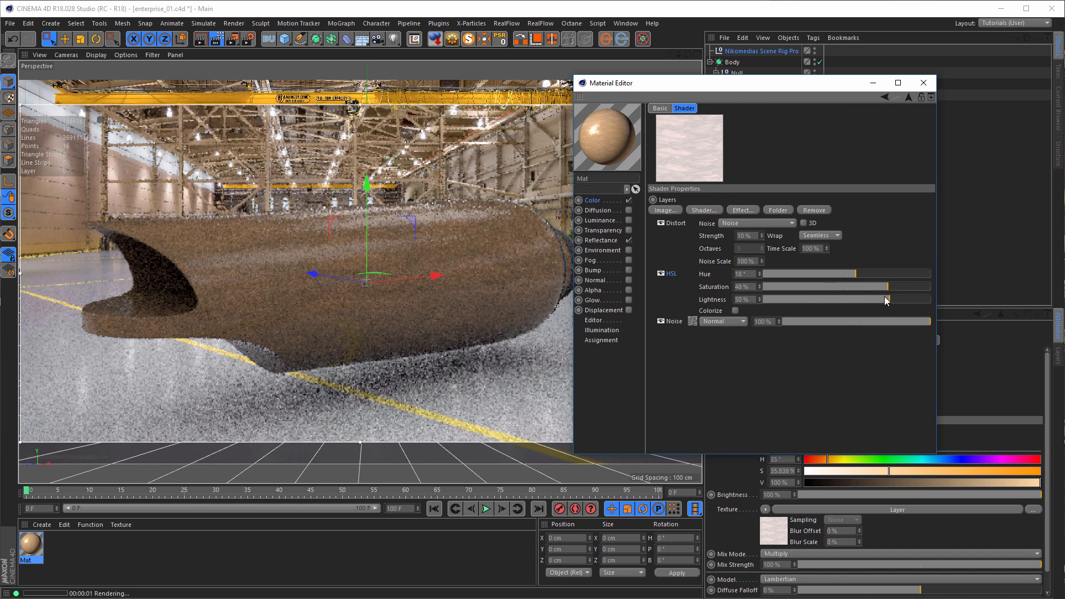
{"action": "left_click_drag", "start_coordinate": [891, 299], "coordinate": [906, 303]}
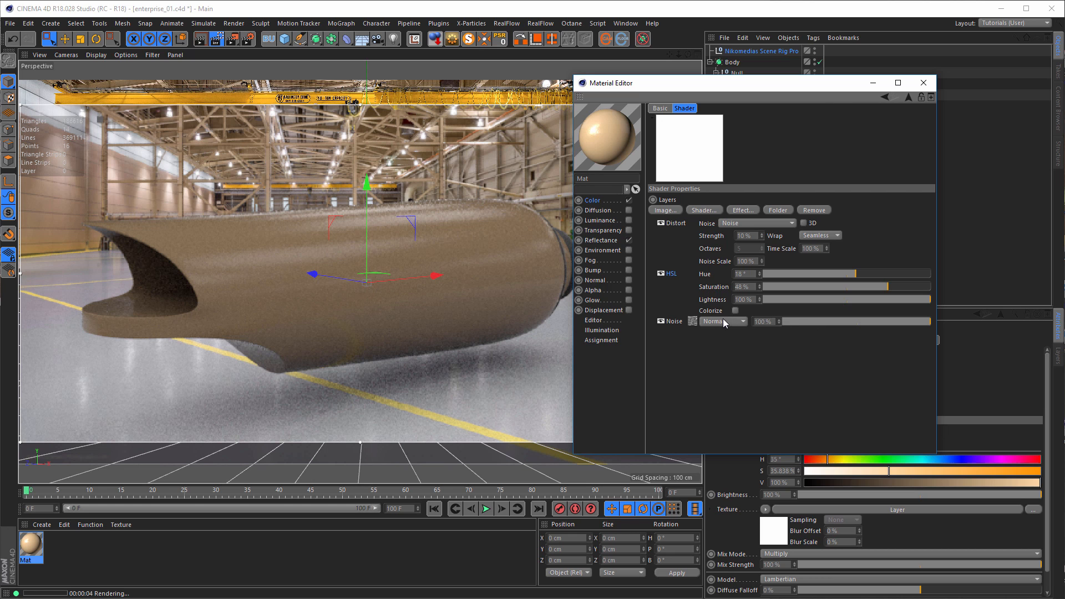
{"action": "left_click", "coordinate": [693, 322]}
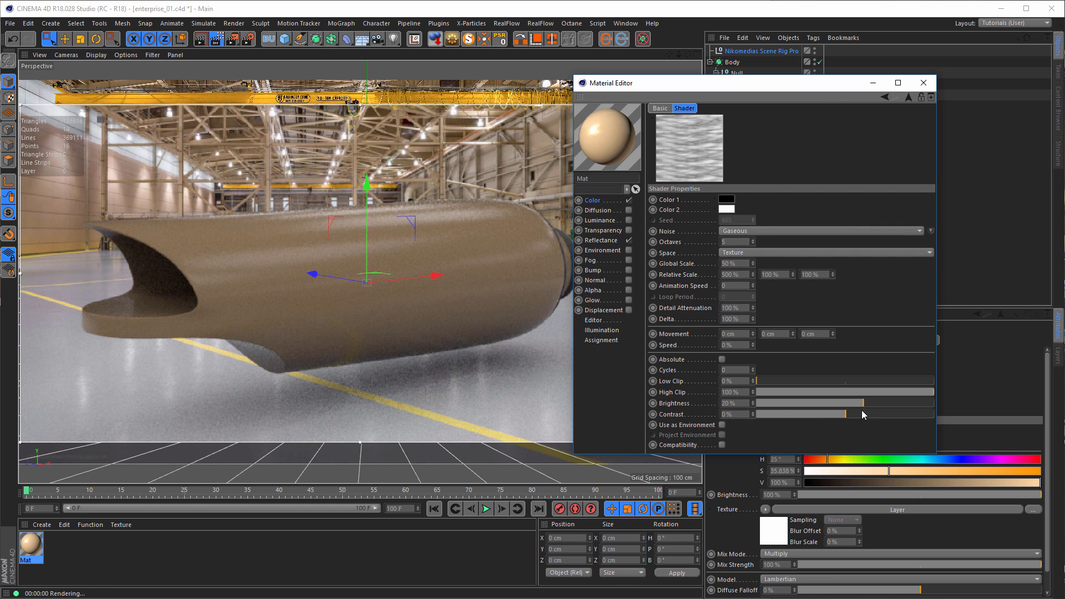
{"action": "left_click", "coordinate": [847, 405]}
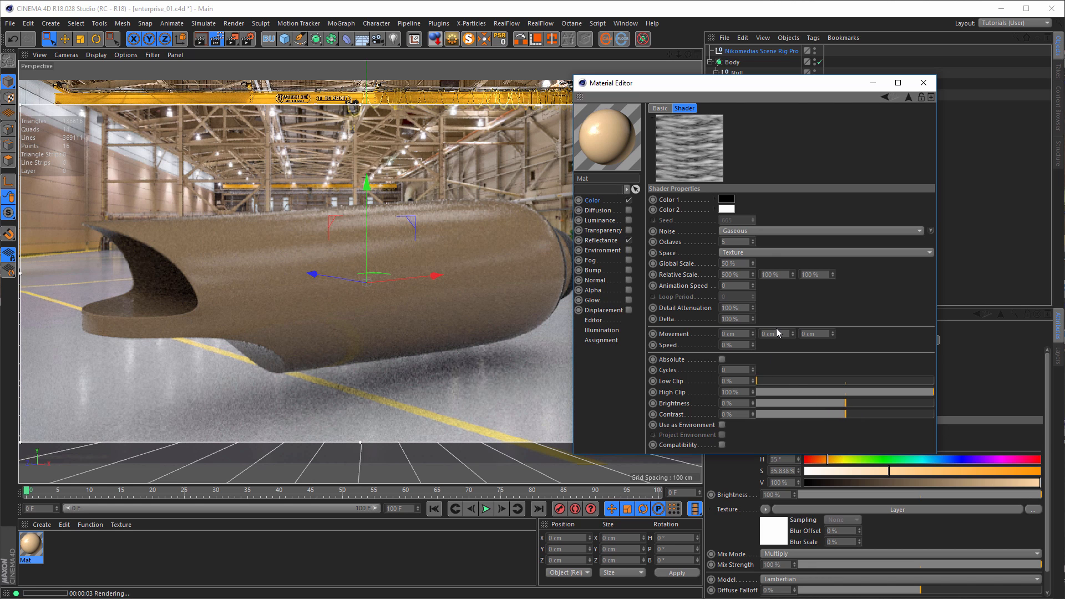
Set the layered noise's low clip to 32 % and high clip to 66 %, and the HSL effect's lightness to 68 %
{"action": "left_click_drag", "start_coordinate": [771, 381], "coordinate": [813, 381]}
{"action": "left_click", "coordinate": [874, 392]}
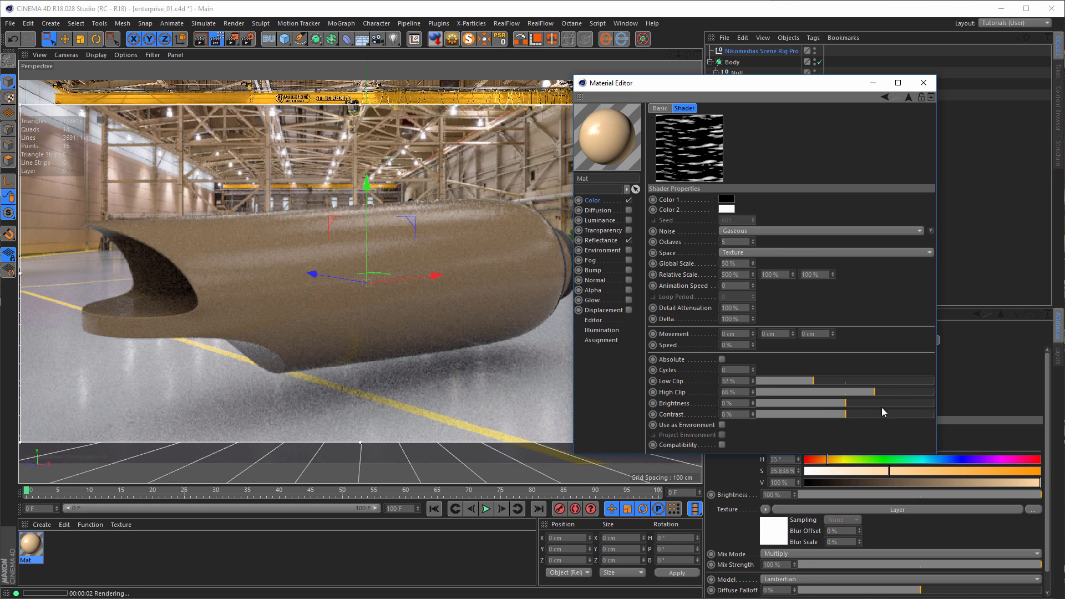
{"action": "left_click", "coordinate": [908, 97]}
{"action": "left_click_drag", "start_coordinate": [913, 298], "coordinate": [919, 300]}
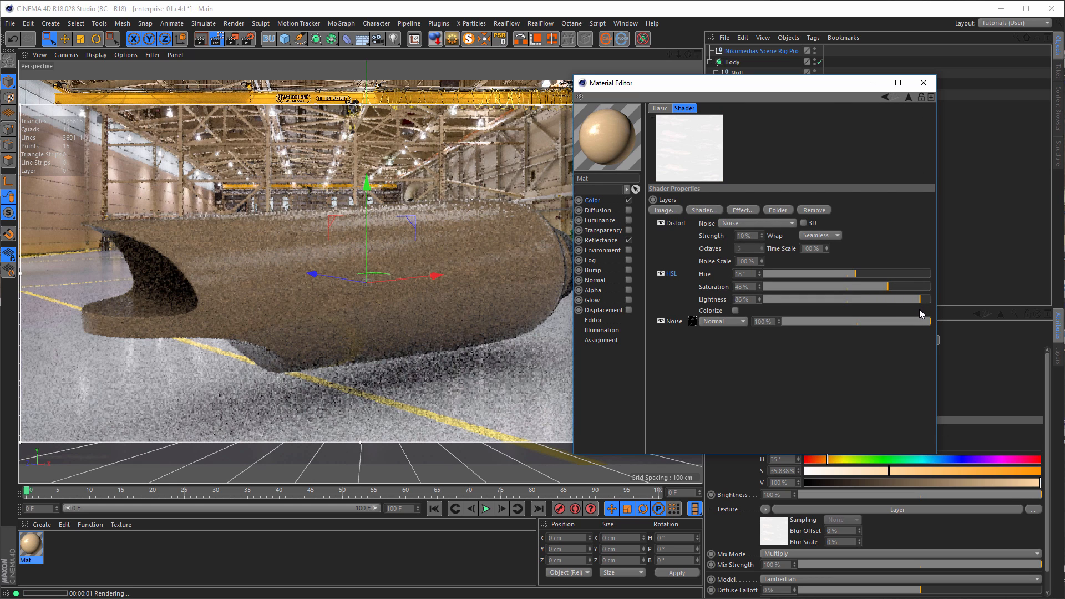
{"action": "left_click_drag", "start_coordinate": [917, 300], "coordinate": [904, 301]}
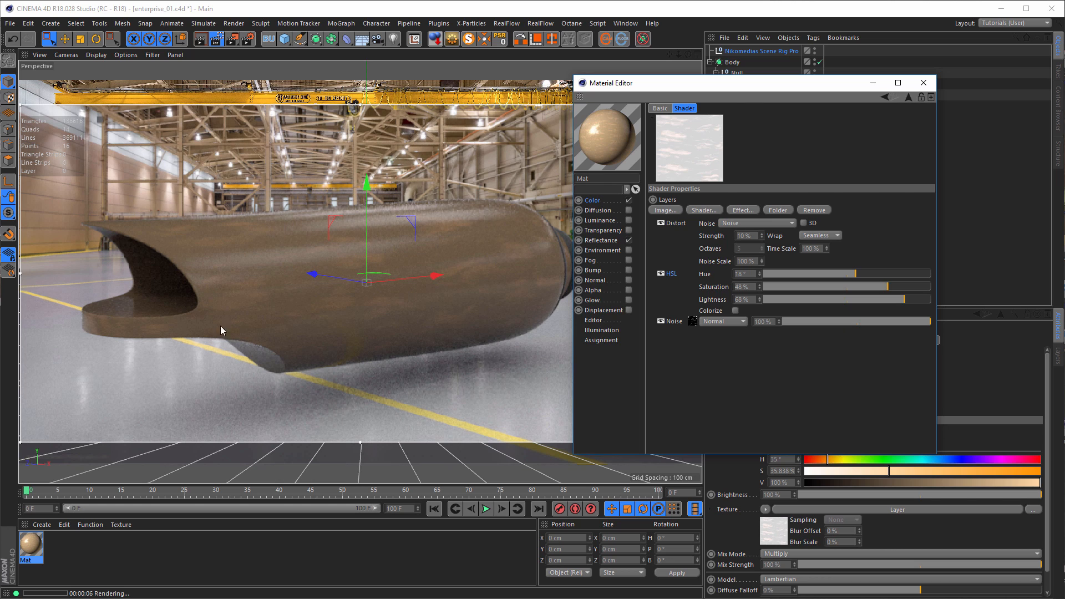
{"action": "left_click", "coordinate": [923, 82]}
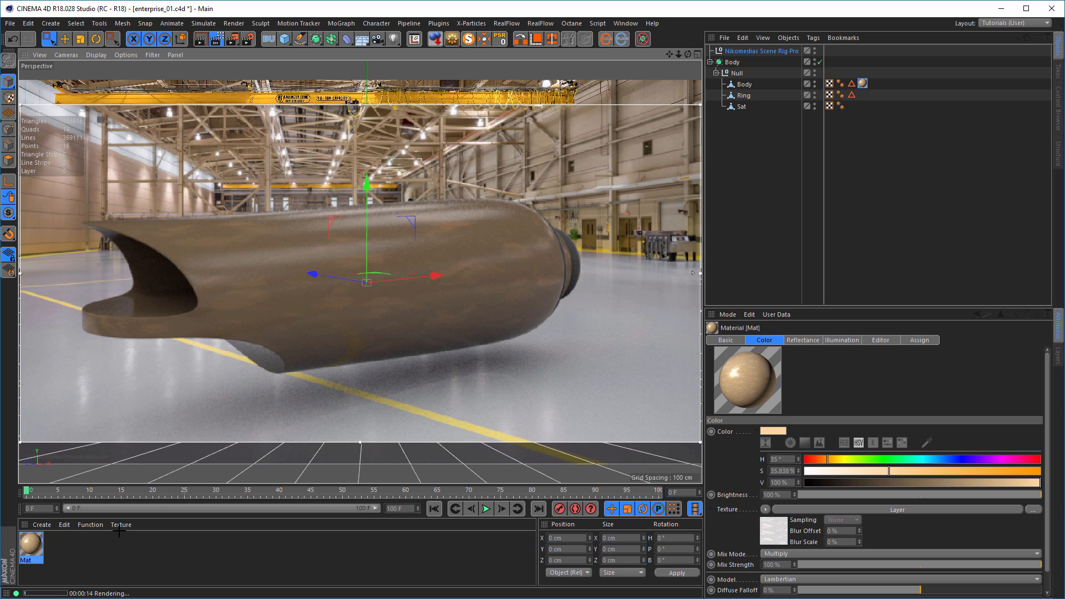
Create a new material and load the Wood surface shader as its color texture
{"action": "double_click", "coordinate": [109, 558]}
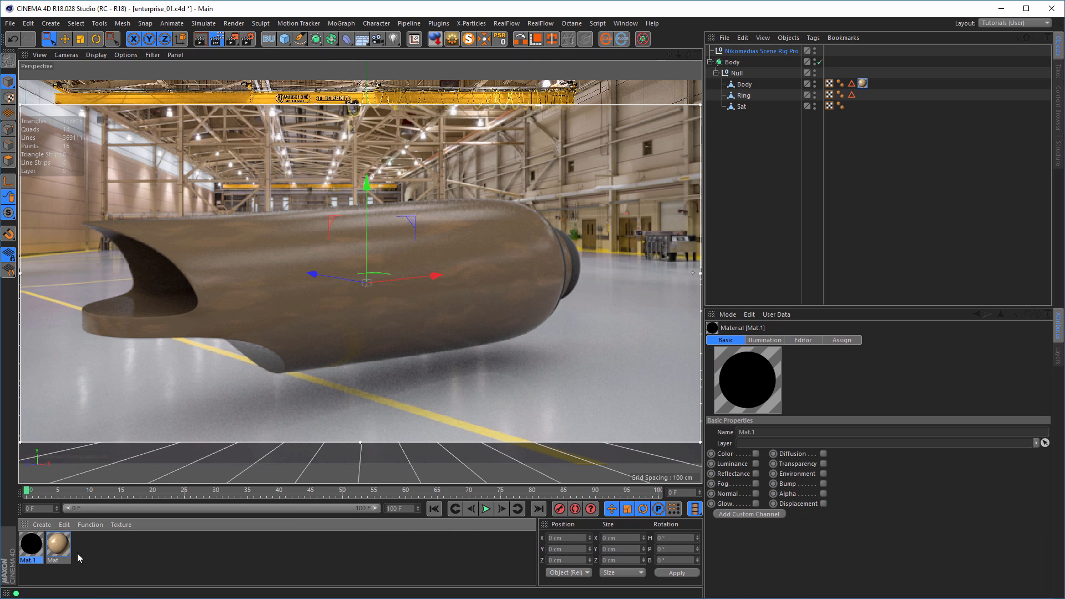
{"action": "double_click", "coordinate": [32, 549]}
{"action": "left_click_drag", "start_coordinate": [241, 74], "coordinate": [847, 202]}
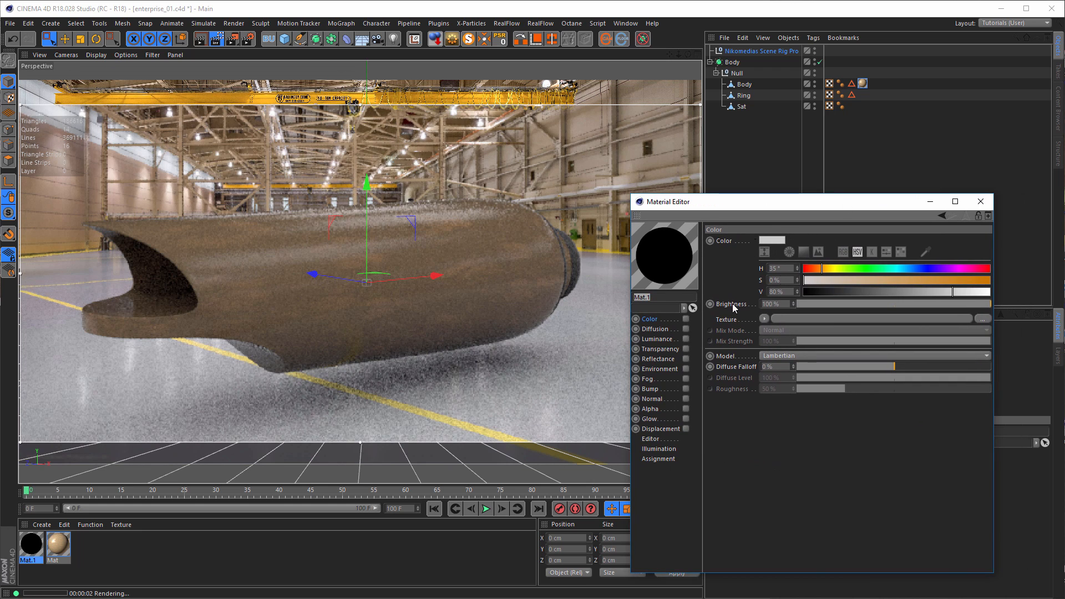
{"action": "left_click", "coordinate": [686, 319]}
{"action": "left_click", "coordinate": [764, 320]}
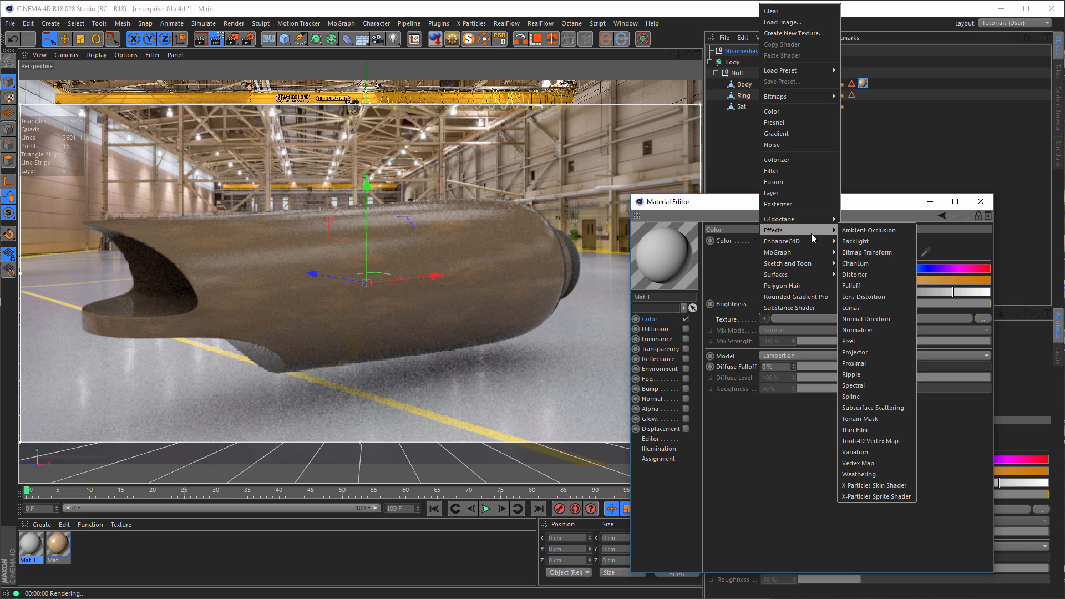
{"action": "mouse_move", "coordinate": [804, 274]}
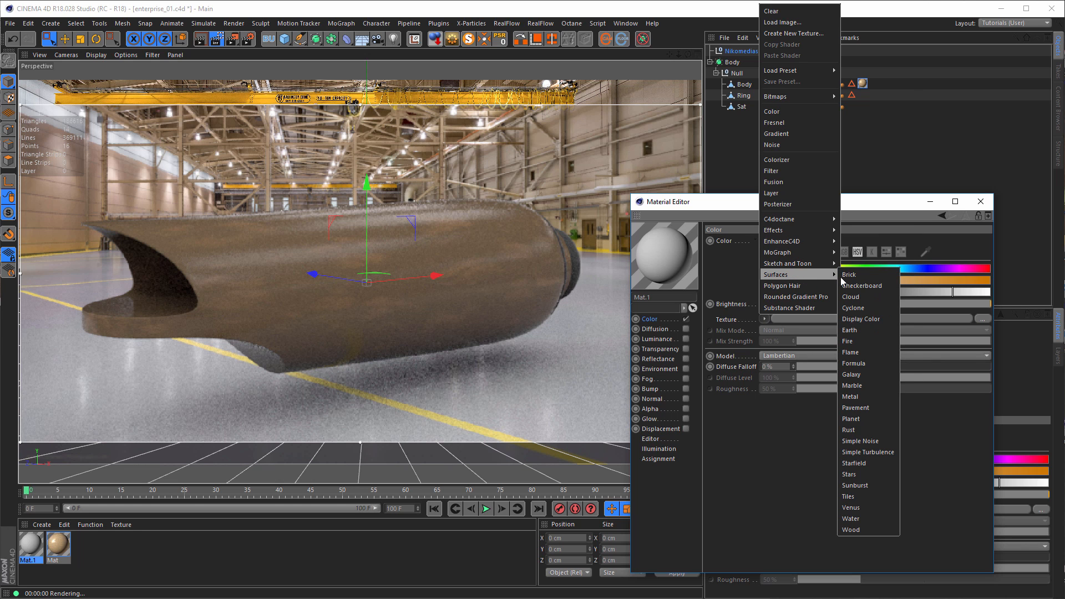
{"action": "left_click", "coordinate": [857, 530]}
Set the wood shader's type to Pinewood and assign this material to the Body object in place of the layered one
{"action": "left_click", "coordinate": [777, 350]}
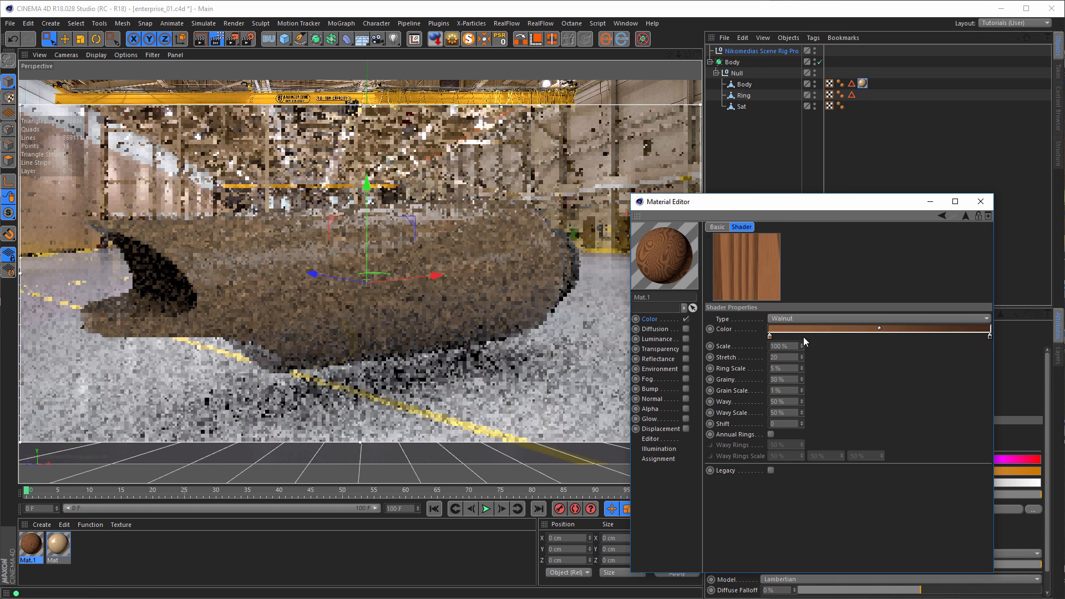
{"action": "left_click", "coordinate": [790, 320]}
{"action": "left_click", "coordinate": [793, 371]}
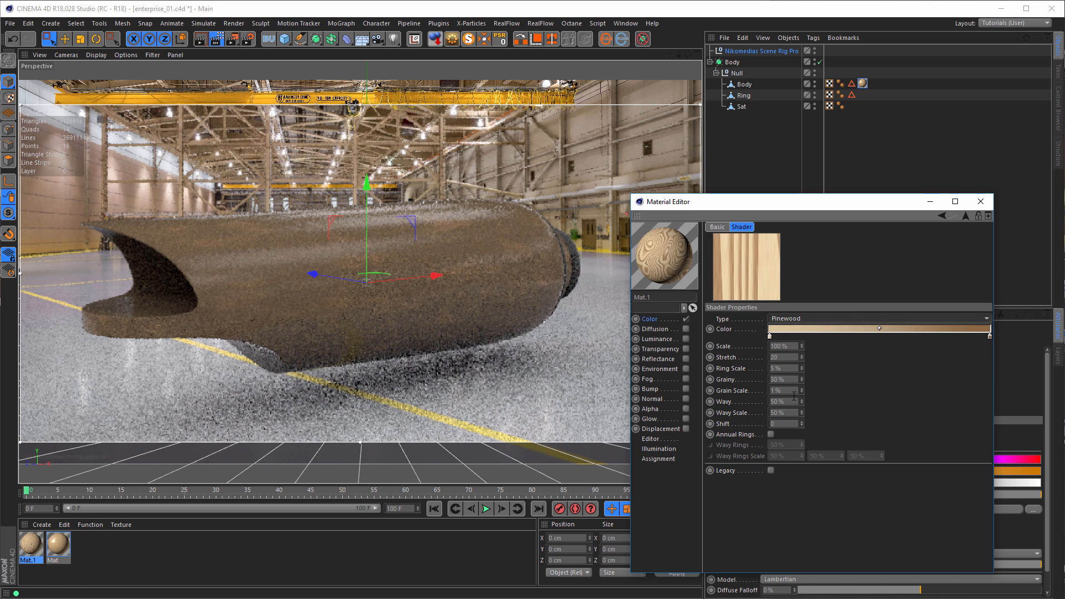
{"action": "left_click_drag", "start_coordinate": [37, 546], "coordinate": [864, 84]}
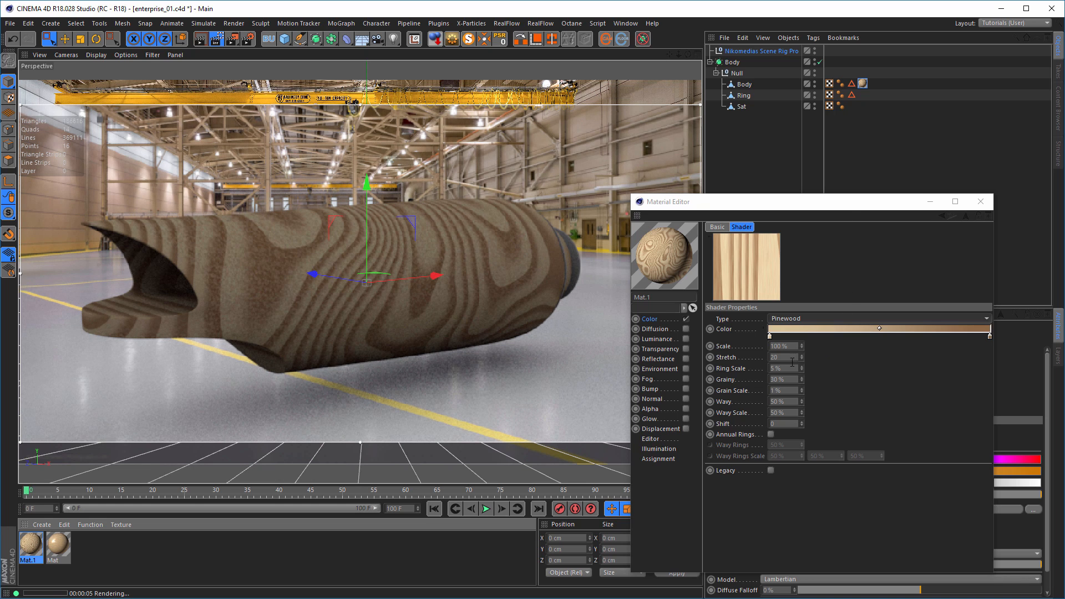
Set the wood shader's Grainy value to 0 %
{"action": "left_click_drag", "start_coordinate": [790, 379], "coordinate": [748, 384]}
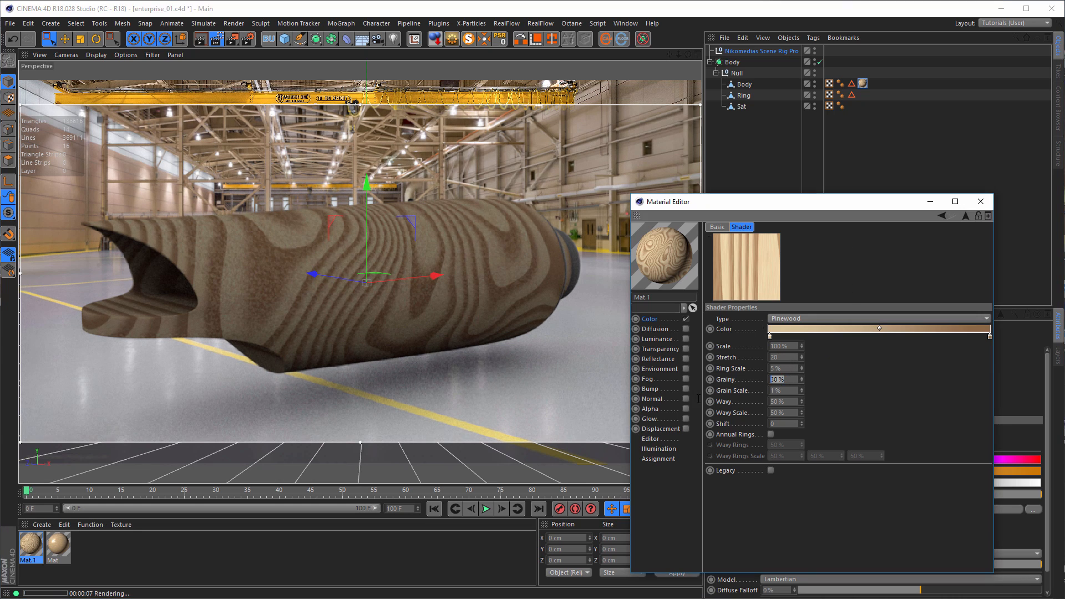
{"action": "type", "text": "0"}
{"action": "key", "text": "Return"}
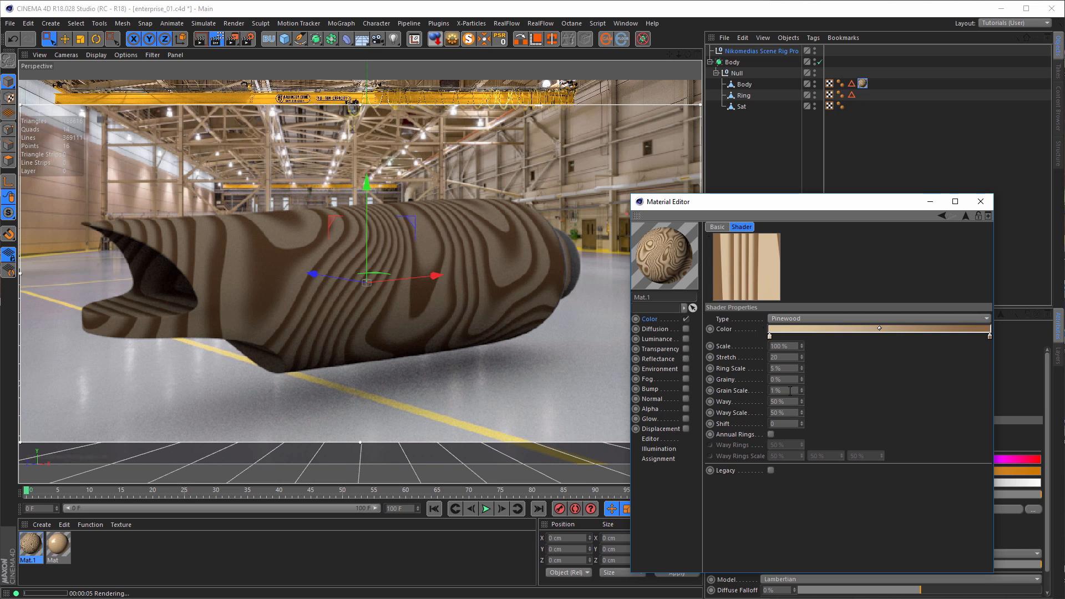
Replace the dark end knot of the wood color gradient with a slightly darkened copy of the light tan
{"action": "double_click", "coordinate": [990, 335]}
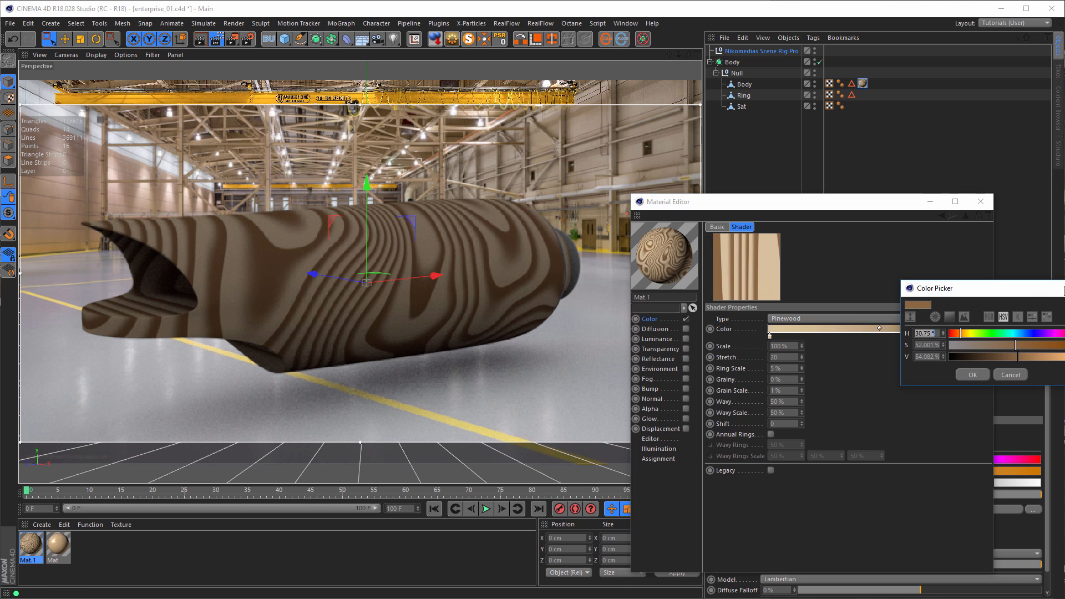
{"action": "key", "text": "Escape"}
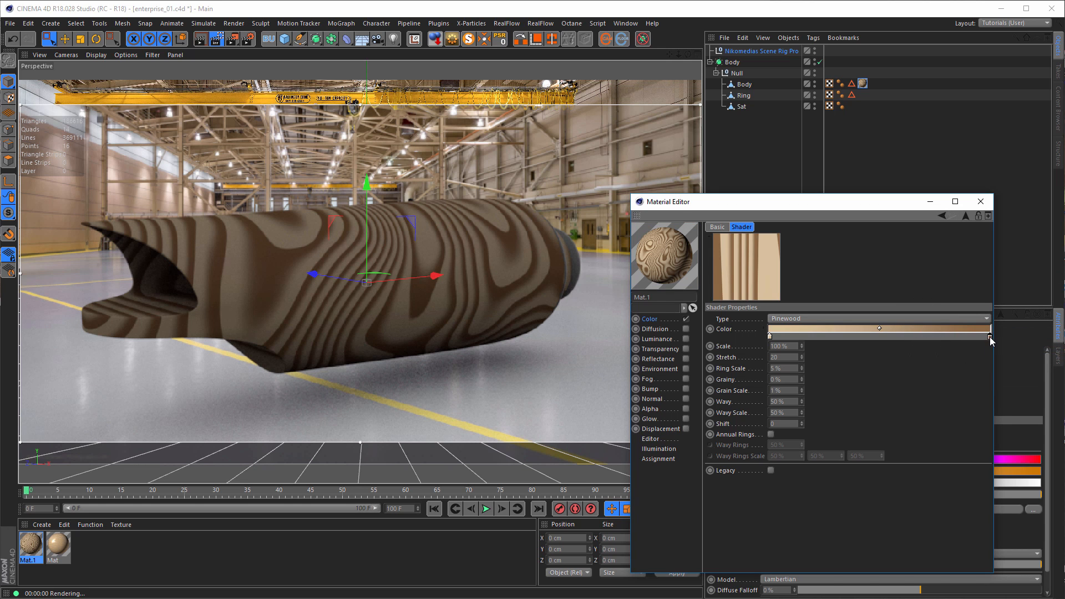
{"action": "left_click_drag", "start_coordinate": [990, 338], "coordinate": [888, 429]}
{"action": "left_click", "coordinate": [811, 336]}
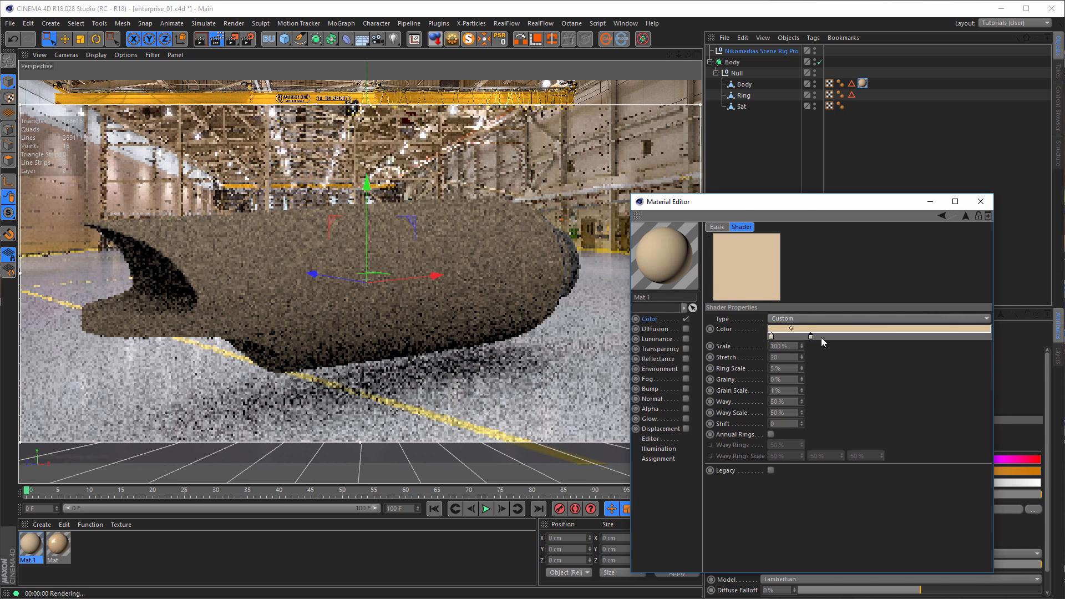
{"action": "double_click", "coordinate": [990, 337]}
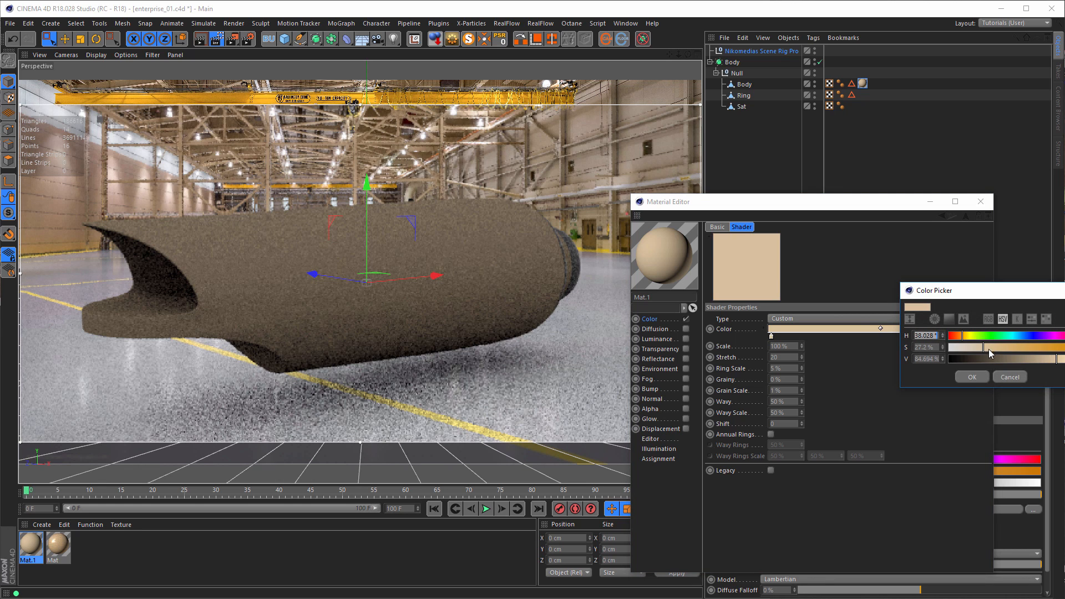
{"action": "left_click_drag", "start_coordinate": [1055, 360], "coordinate": [1028, 359]}
{"action": "left_click", "coordinate": [980, 375]}
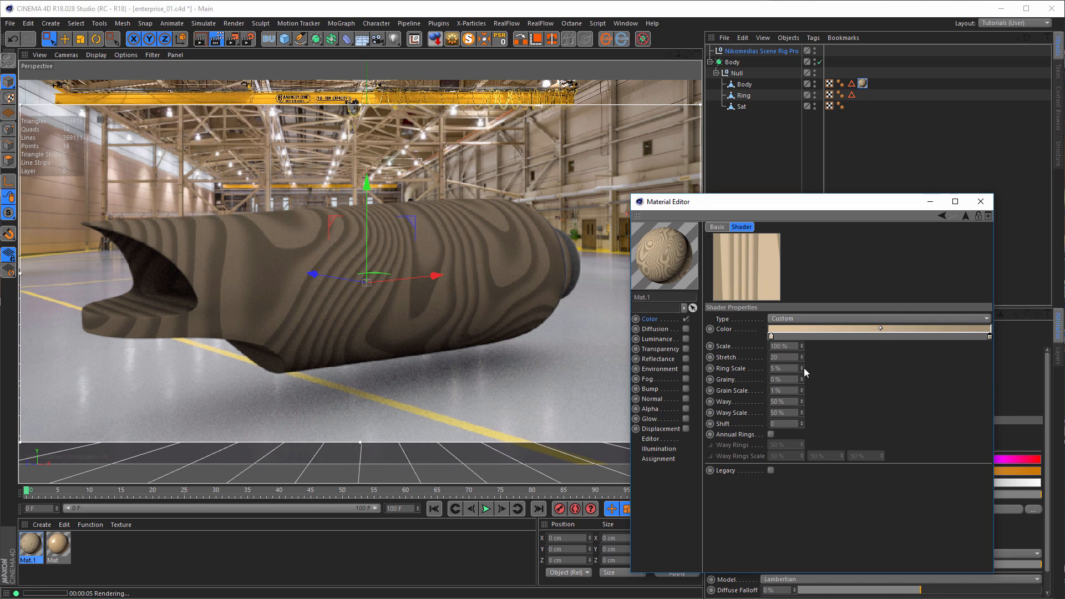
Set the wood shader's ring scale to 17 % and reassign the layered noise material Mat to the Body object
{"action": "left_click_drag", "start_coordinate": [802, 369], "coordinate": [802, 320]}
{"action": "left_click_drag", "start_coordinate": [802, 369], "coordinate": [802, 389]}
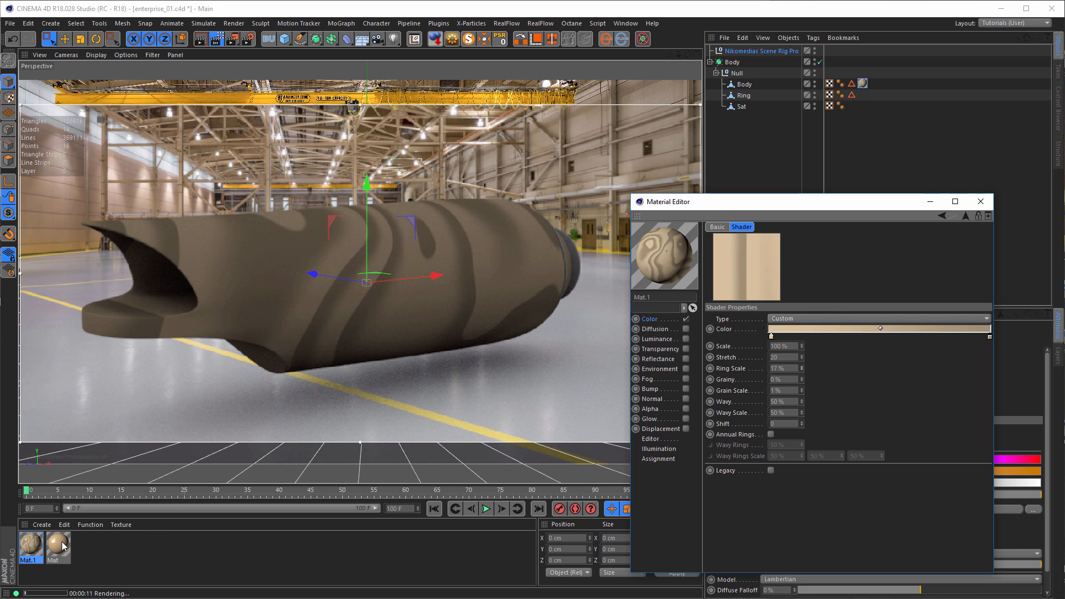
{"action": "left_click_drag", "start_coordinate": [62, 543], "coordinate": [863, 84]}
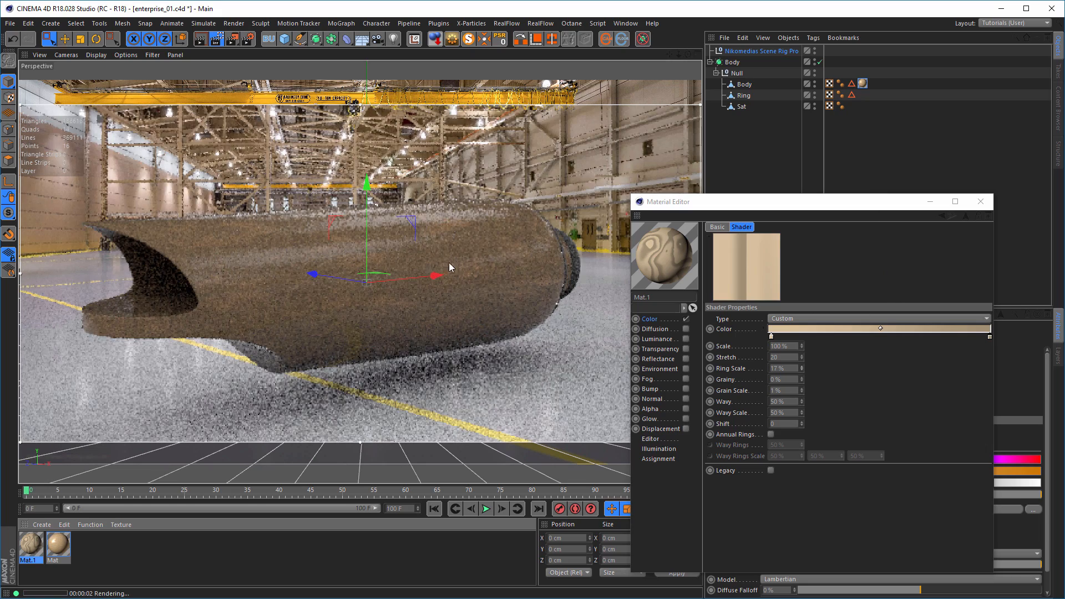
{"action": "left_click", "coordinate": [980, 202]}
Turn off the preview in the HDRI settings of the Nikomedias Scene Rig Pro object
{"action": "left_click_drag", "start_coordinate": [395, 293], "coordinate": [304, 302], "text": "alt"}
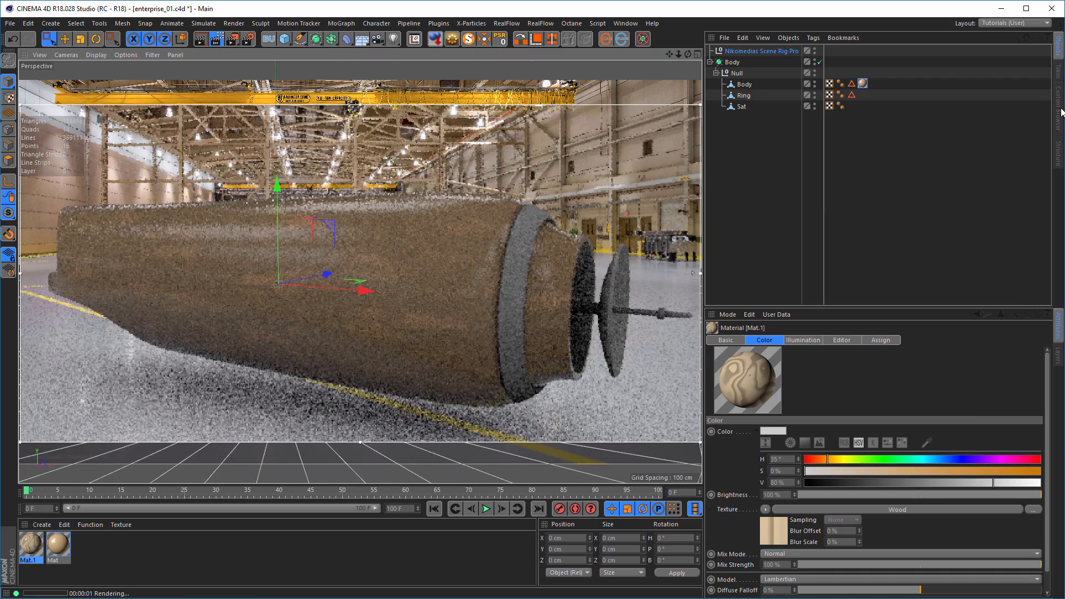
{"action": "left_click", "coordinate": [773, 50]}
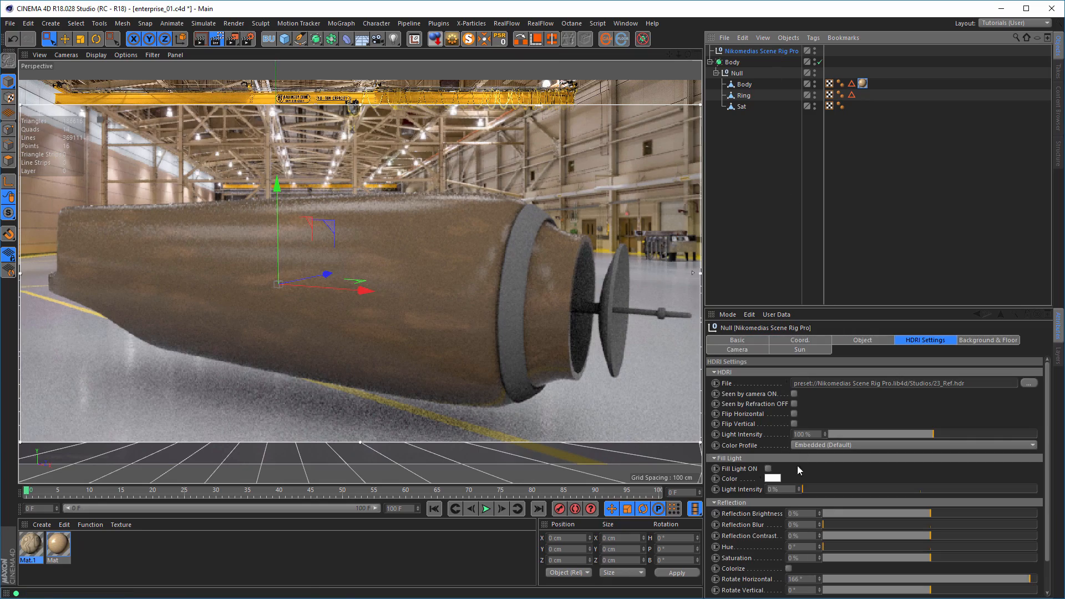
{"action": "scroll", "coordinate": [747, 522], "scroll_direction": "down", "scroll_amount": 2}
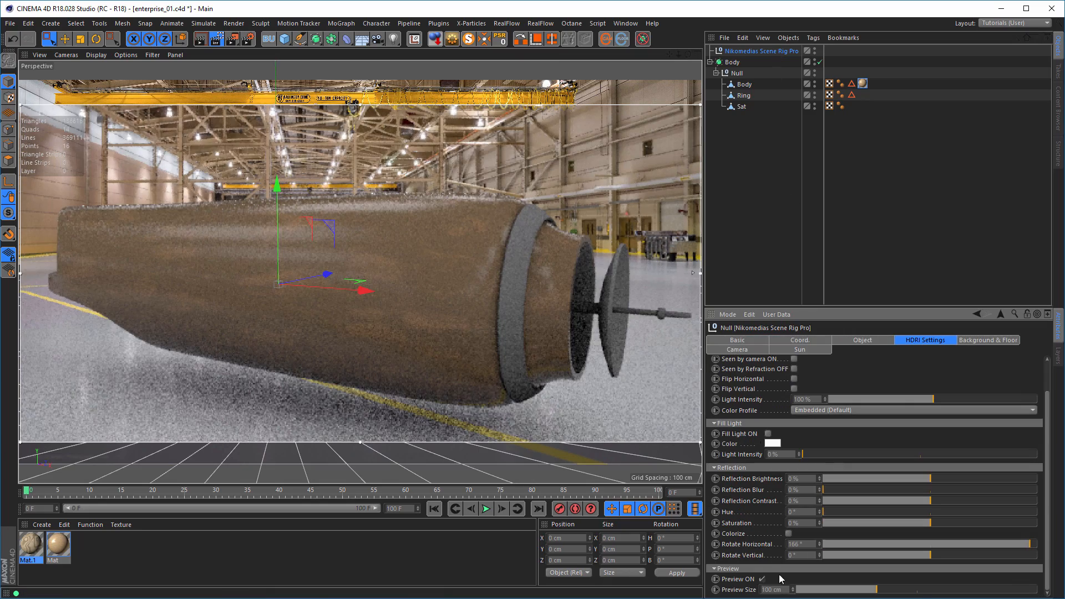
{"action": "mouse_move", "coordinate": [398, 308]}
{"action": "left_mouse_down", "text": "alt"}
{"action": "mouse_move", "coordinate": [425, 309]}
{"action": "mouse_move", "coordinate": [422, 317]}
{"action": "mouse_move", "coordinate": [348, 314]}
{"action": "left_mouse_up", "text": "alt"}
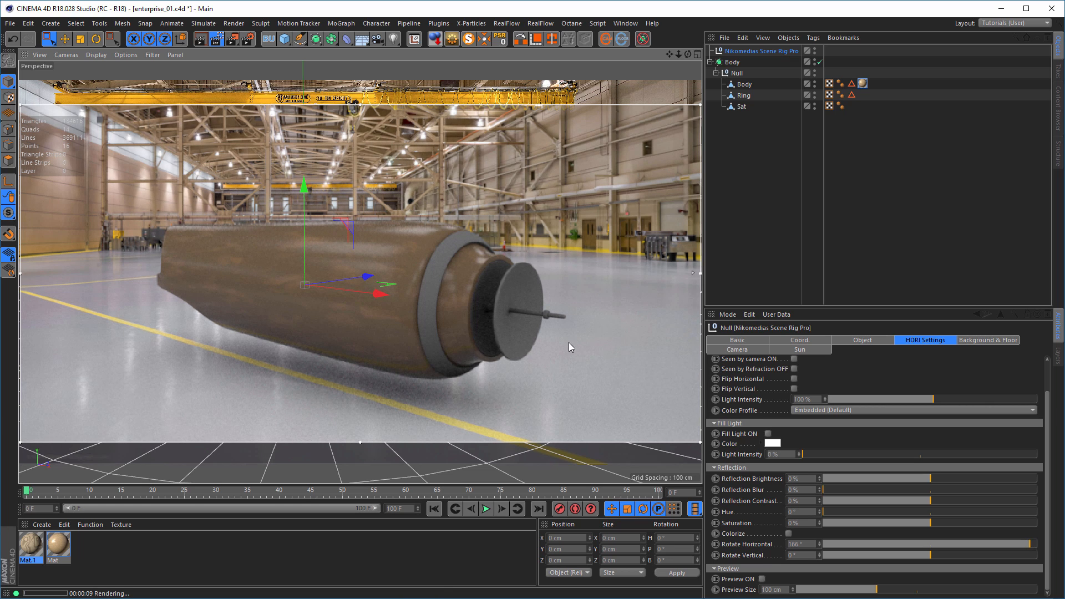
{"action": "right_click_drag", "start_coordinate": [543, 351], "coordinate": [551, 351], "text": "alt"}
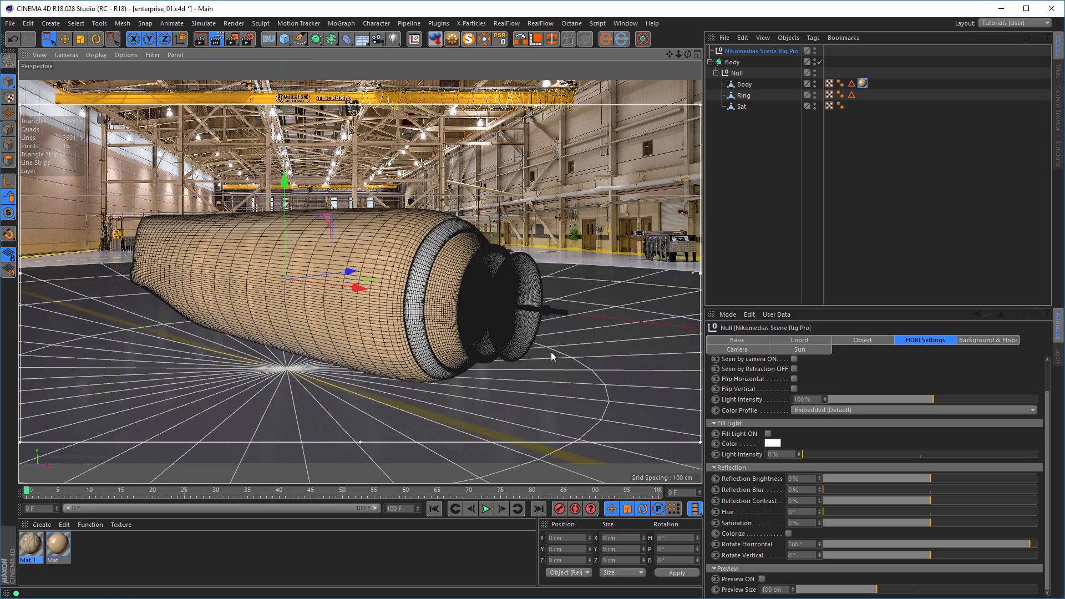
Duplicate the layered hull material Mat and darken the copy by setting its color value (V) to 53 %
{"action": "left_click", "coordinate": [57, 547]}
{"action": "left_click_drag", "start_coordinate": [58, 547], "coordinate": [92, 550], "text": "ctrl"}
{"action": "double_click", "coordinate": [84, 546]}
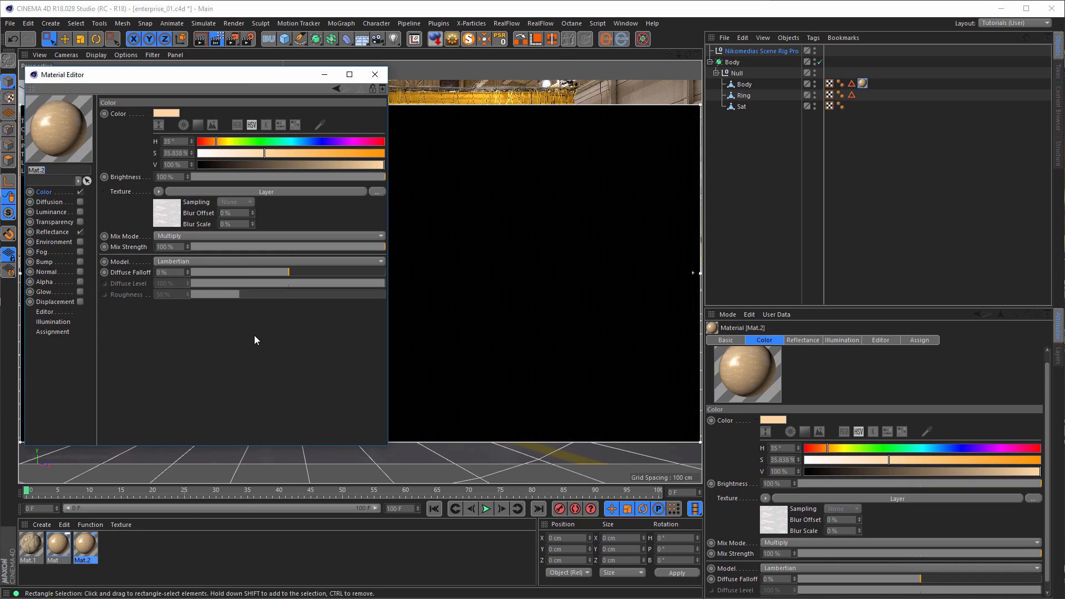
{"action": "left_click_drag", "start_coordinate": [244, 77], "coordinate": [877, 199]}
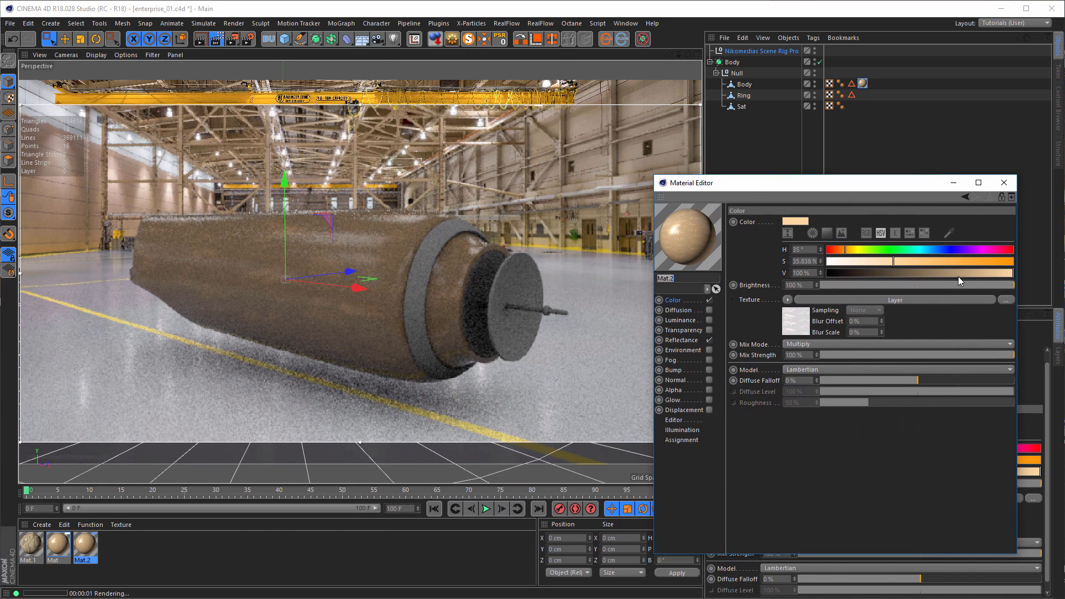
{"action": "left_click_drag", "start_coordinate": [963, 272], "coordinate": [925, 272]}
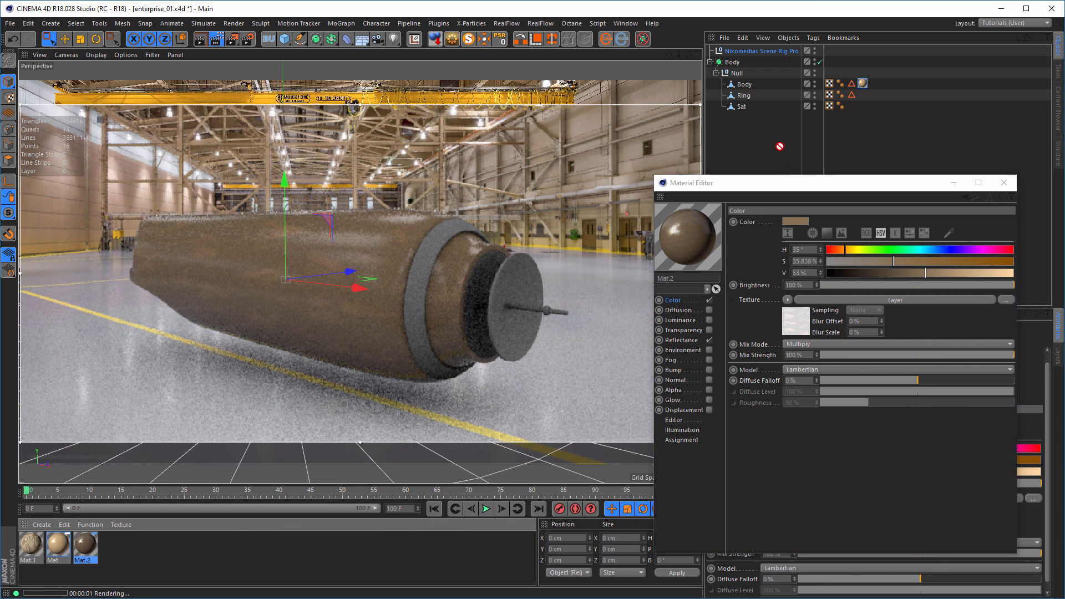
Assign the darker hull material Mat.2 to the Ring object
{"action": "left_click_drag", "start_coordinate": [761, 117], "coordinate": [744, 96]}
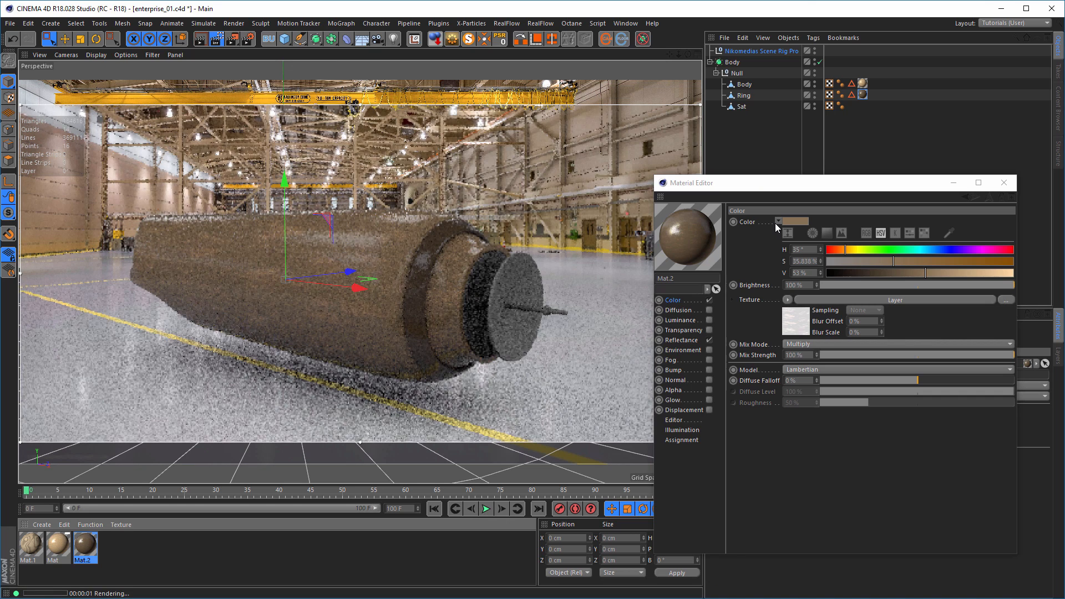
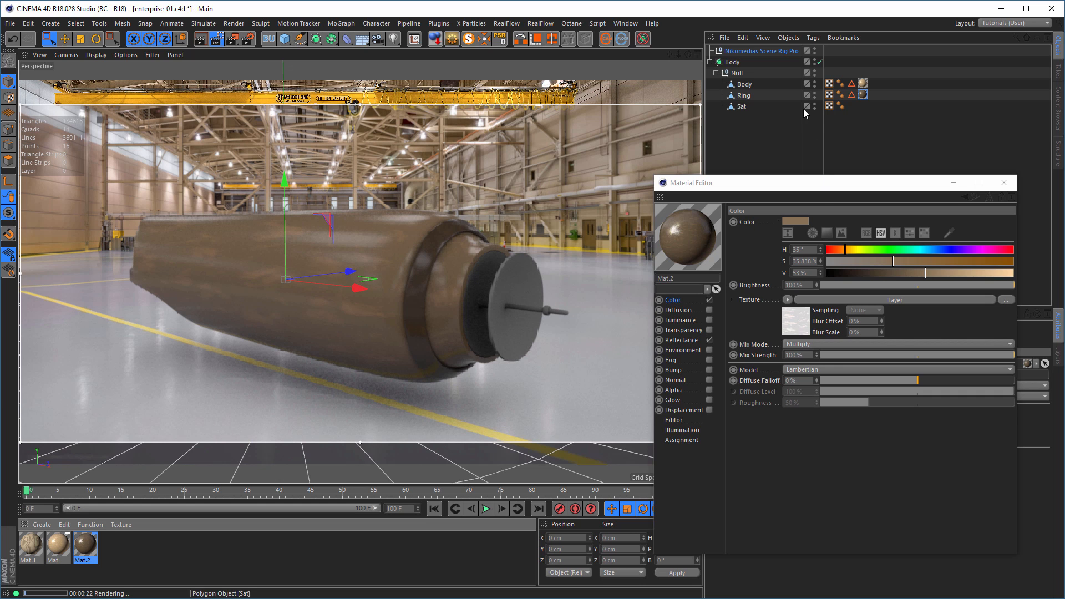
{"action": "left_click", "coordinate": [1004, 184]}
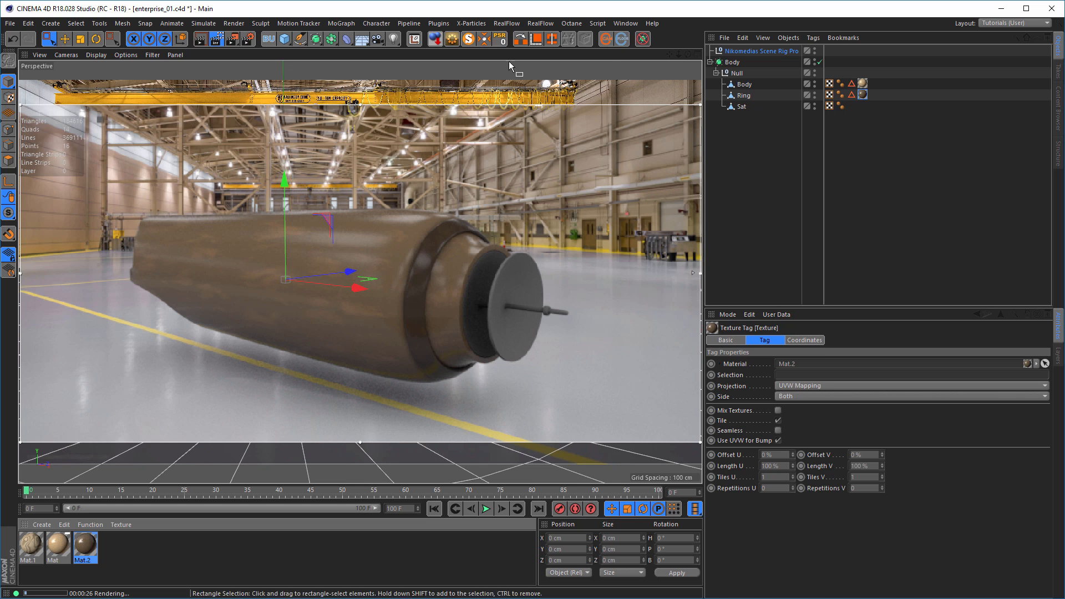
Add a camera from the current view, lock it with a Protection tag and leave the camera view
{"action": "left_click", "coordinate": [377, 38]}
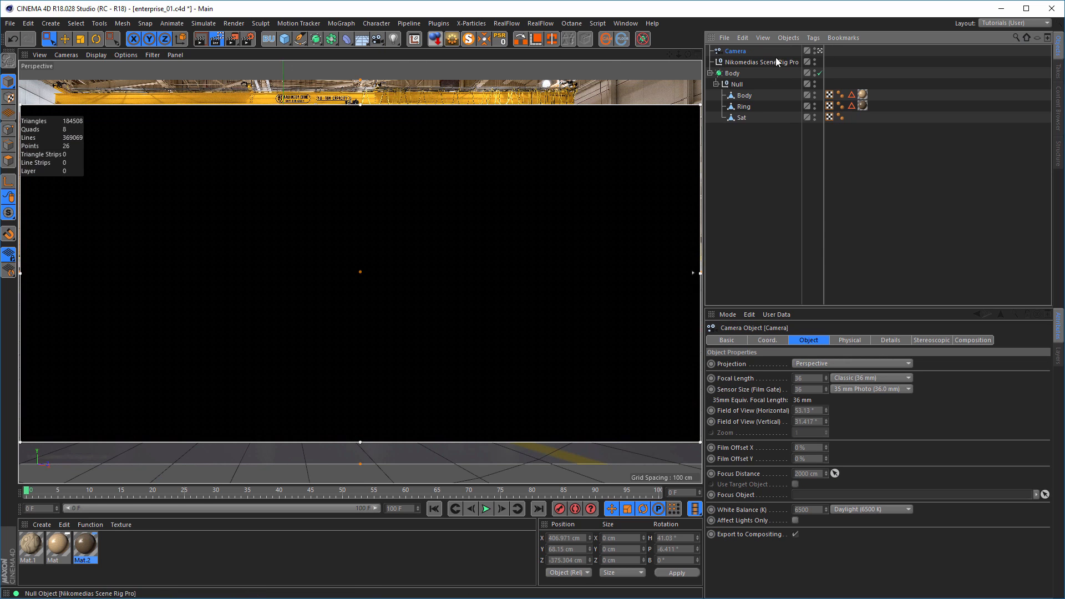
{"action": "right_click", "coordinate": [738, 53]}
{"action": "mouse_move", "coordinate": [816, 59]}
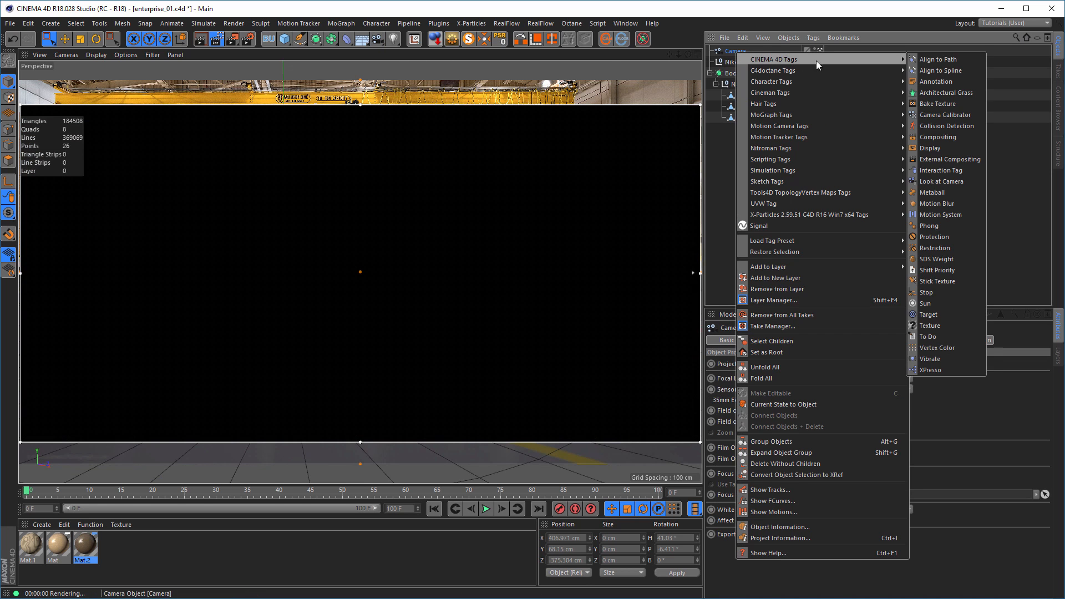
{"action": "left_click", "coordinate": [942, 238]}
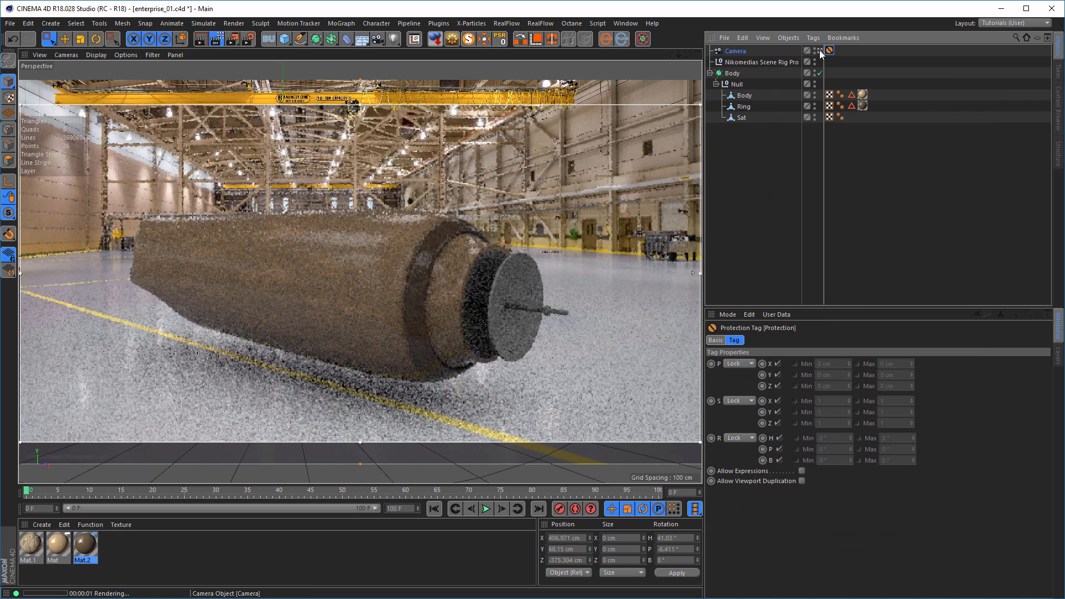
{"action": "left_click", "coordinate": [820, 51]}
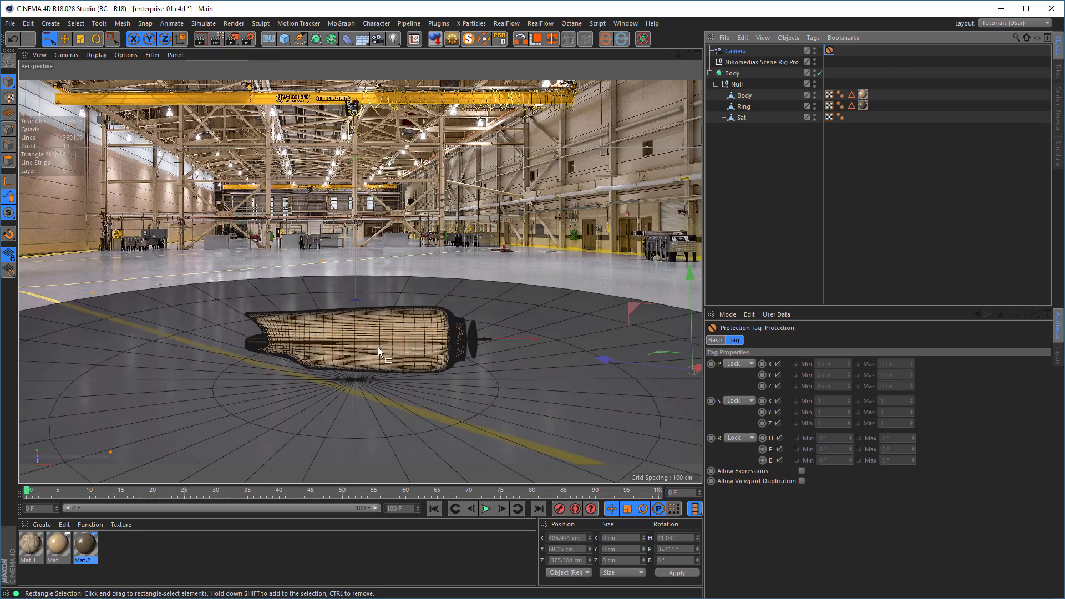
Disable subdivision smoothing on the parent Body object and select the Sat object for close-up work
{"action": "right_click_drag", "start_coordinate": [409, 366], "coordinate": [555, 326], "text": "alt"}
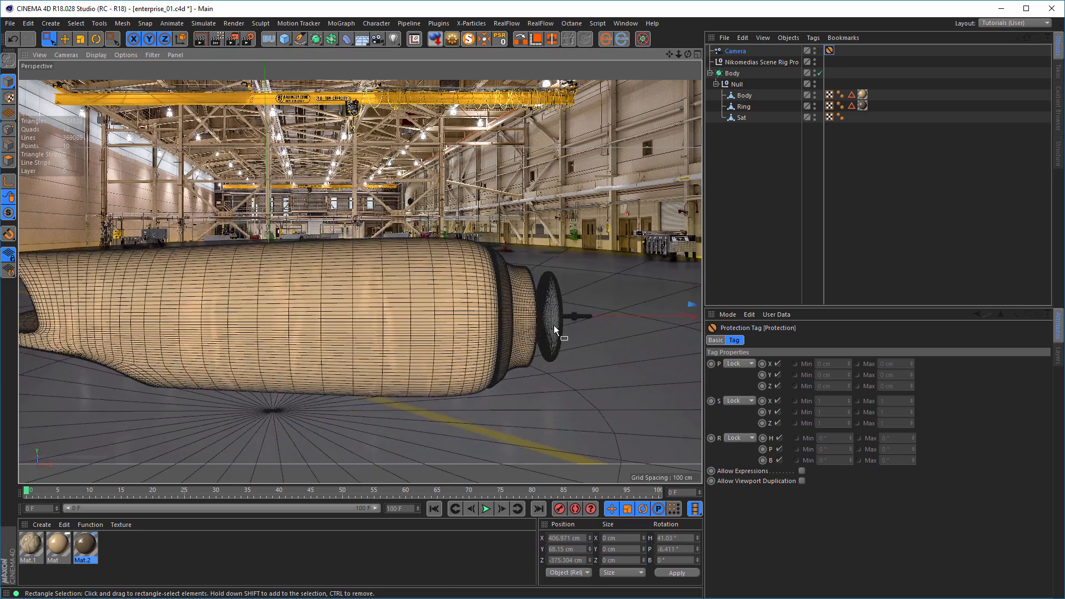
{"action": "left_click_drag", "start_coordinate": [542, 328], "coordinate": [557, 297], "text": "alt"}
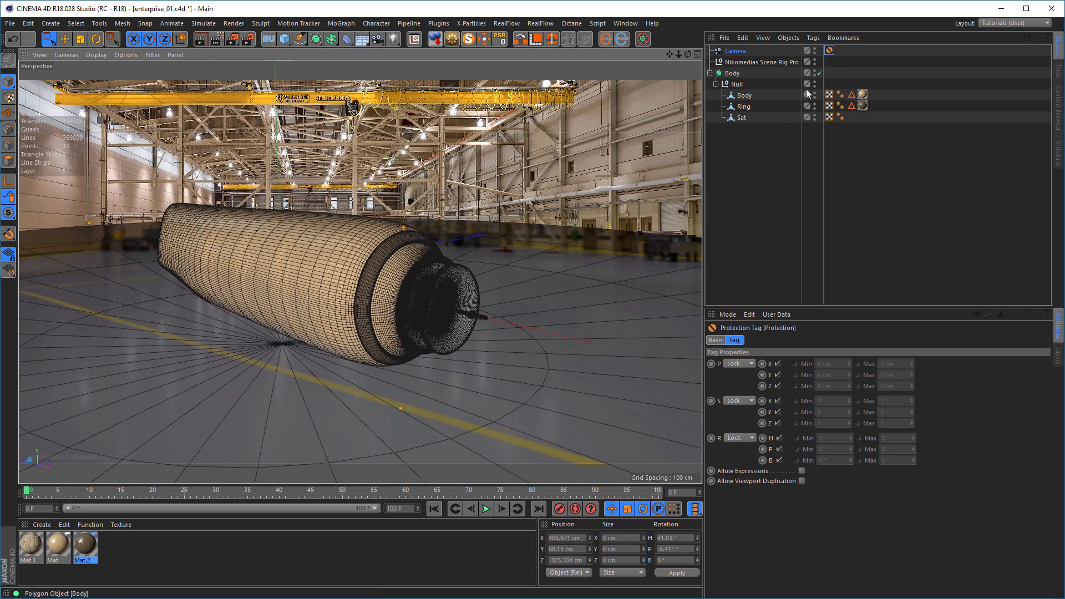
{"action": "left_click", "coordinate": [820, 73]}
{"action": "right_click_drag", "start_coordinate": [414, 304], "coordinate": [541, 286], "text": "alt"}
{"action": "left_click_drag", "start_coordinate": [482, 287], "coordinate": [505, 284], "text": "alt"}
{"action": "left_click", "coordinate": [743, 118]}
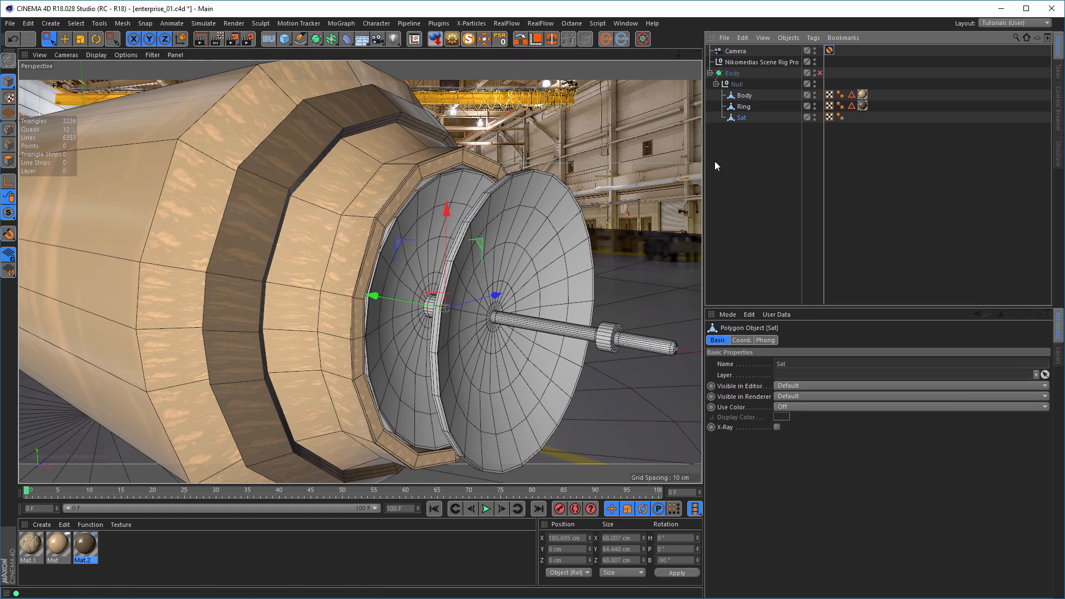
{"action": "scroll", "coordinate": [445, 281], "scroll_direction": "up", "scroll_amount": 2}
{"action": "left_click_drag", "start_coordinate": [467, 268], "coordinate": [382, 298], "text": "alt"}
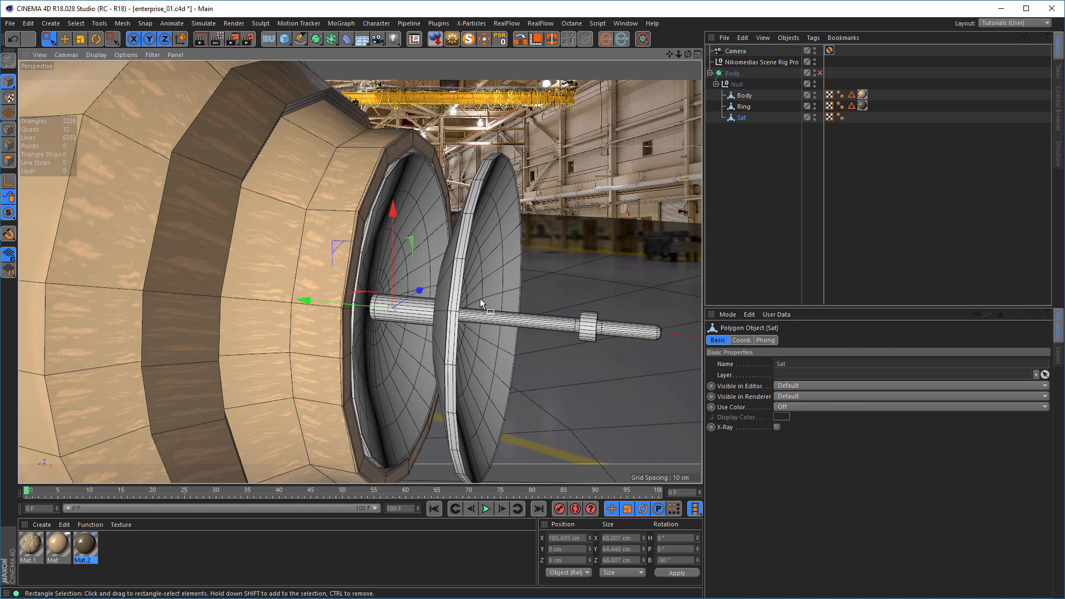
Examine the deflector dish in the reference picture Image_02.jpg and close the Picture Viewer
{"action": "key", "text": "shift+F6"}
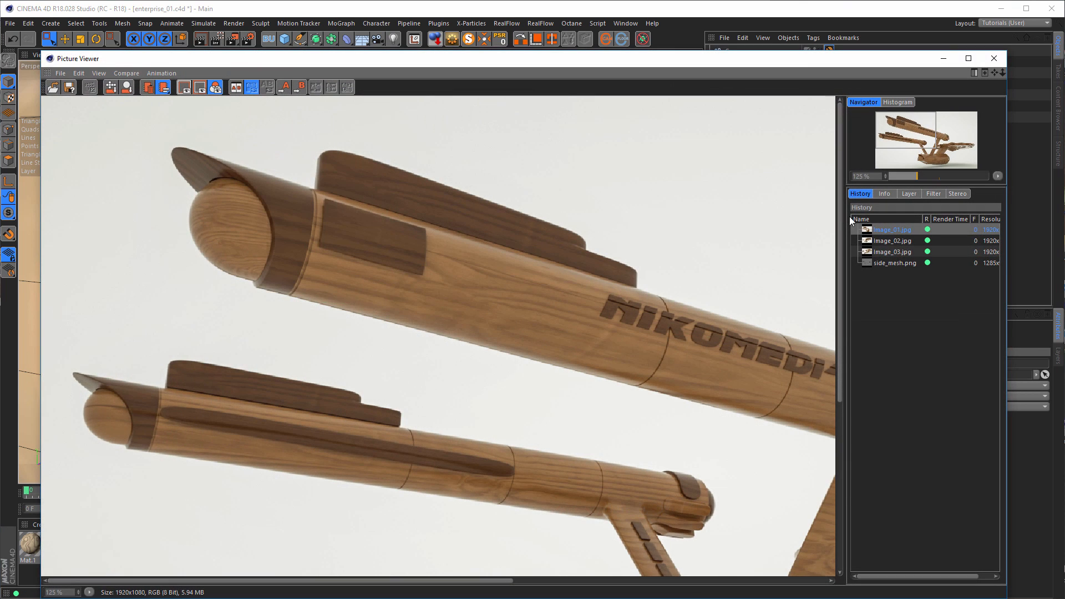
{"action": "left_click", "coordinate": [896, 241]}
{"action": "left_click_drag", "start_coordinate": [666, 355], "coordinate": [492, 219]}
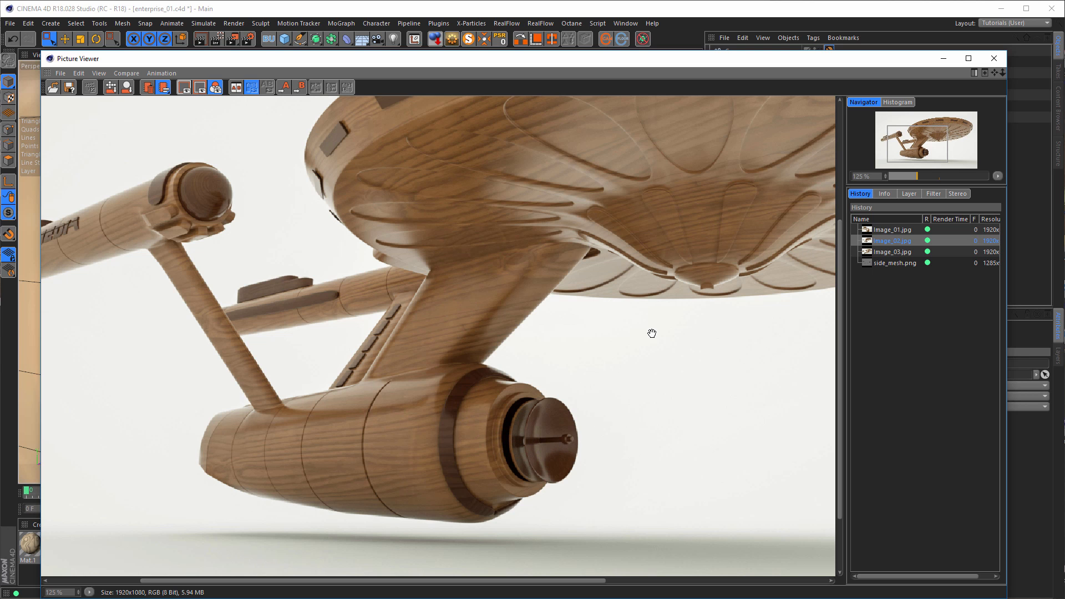
{"action": "left_click", "coordinate": [994, 59]}
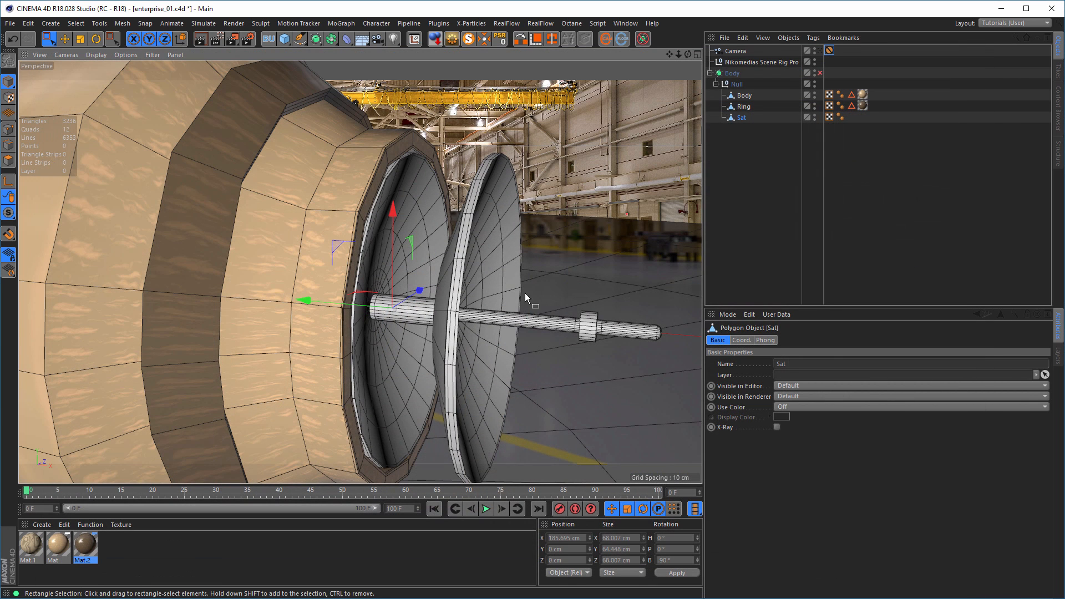
Loop-select the polygon ring on the Sat's thick shaft where it meets the back of the outer dish
{"action": "left_click_drag", "start_coordinate": [417, 252], "coordinate": [442, 254], "text": "alt"}
{"action": "middle_click_drag", "start_coordinate": [417, 228], "coordinate": [468, 253], "text": "alt"}
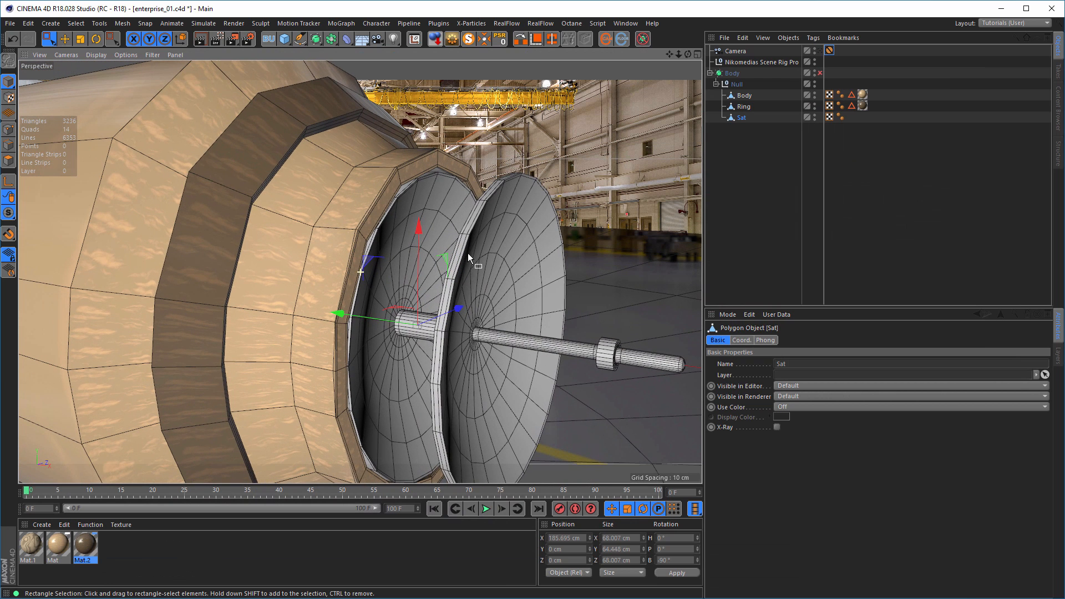
{"action": "left_click", "coordinate": [9, 161]}
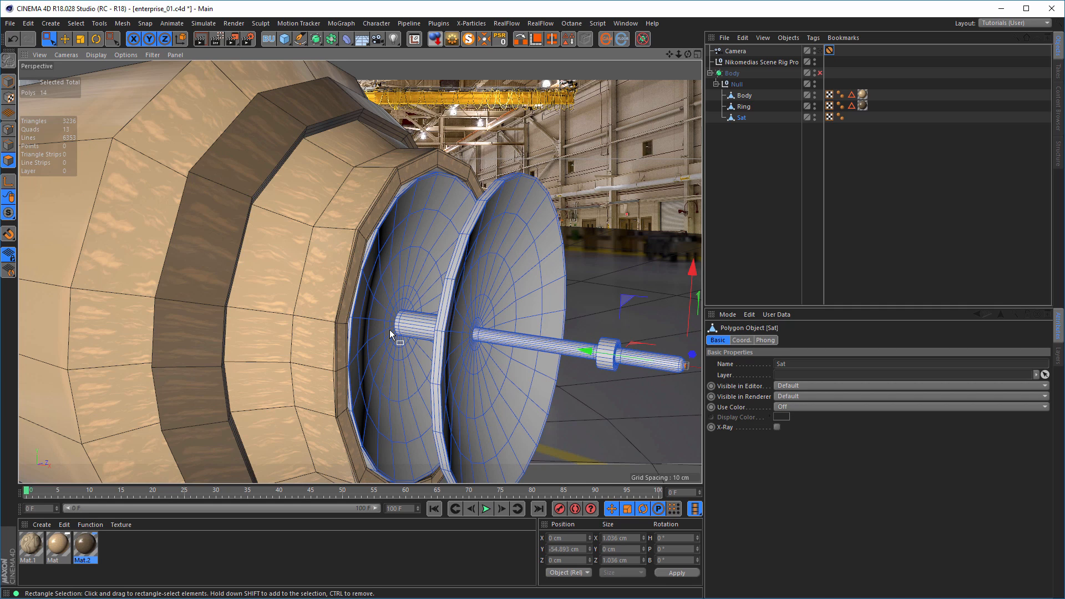
{"action": "key", "text": "u"}
{"action": "key", "text": "l"}
{"action": "left_click_drag", "start_coordinate": [414, 335], "coordinate": [481, 326], "text": "alt"}
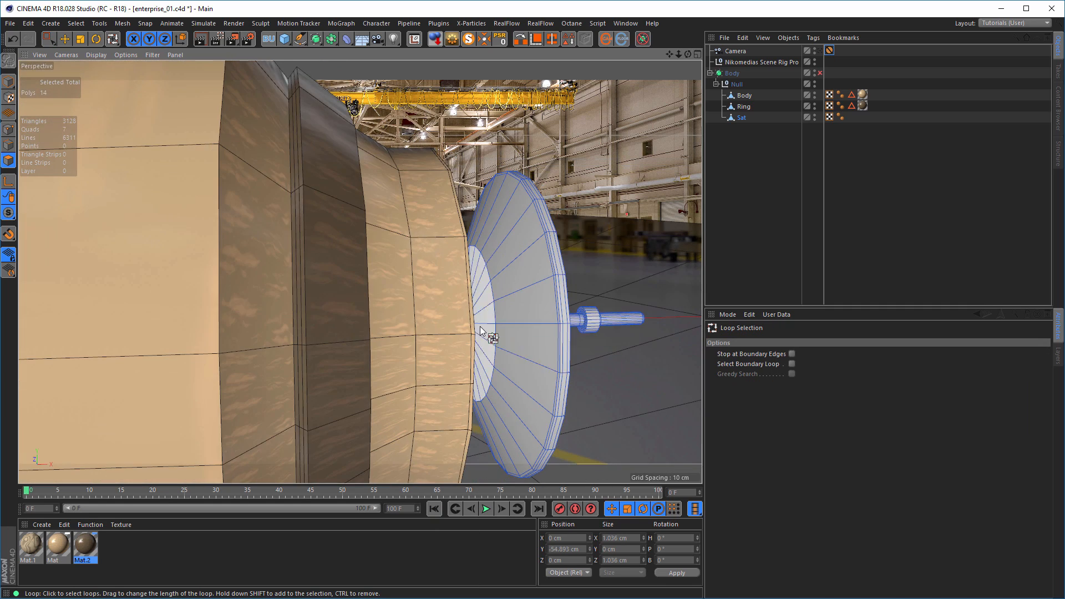
{"action": "right_click_drag", "start_coordinate": [480, 327], "coordinate": [551, 314], "text": "alt"}
{"action": "left_click_drag", "start_coordinate": [493, 326], "coordinate": [502, 324], "text": "alt"}
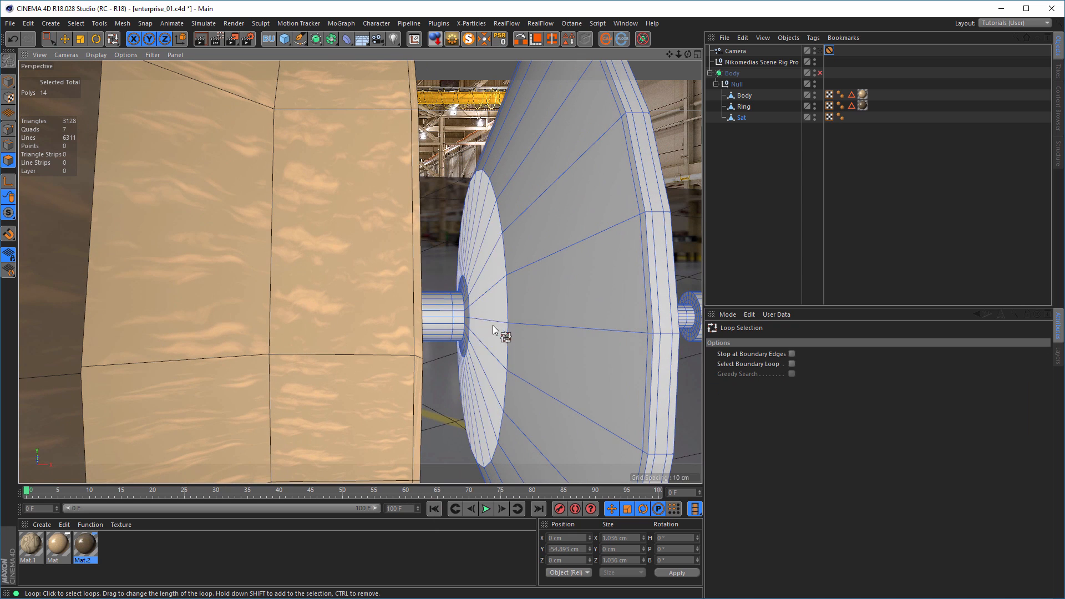
{"action": "left_click", "coordinate": [459, 321]}
{"action": "left_click_drag", "start_coordinate": [459, 319], "coordinate": [493, 325], "text": "alt"}
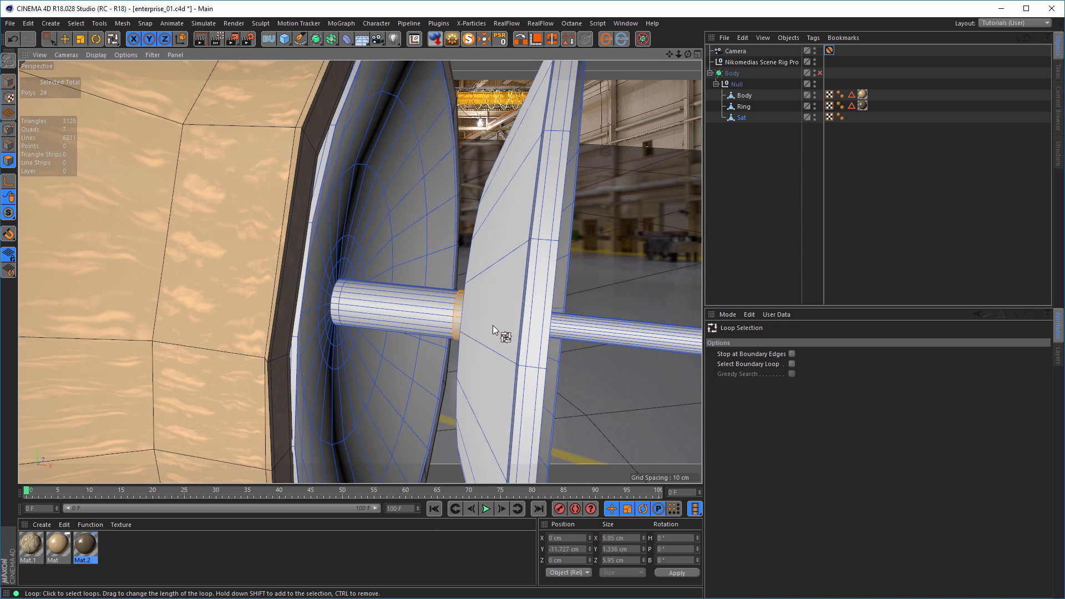
Fill the selection across the Sat's inner dish and thick shaft, up to the selected ring
{"action": "right_click", "coordinate": [493, 329]}
{"action": "left_click", "coordinate": [499, 333]}
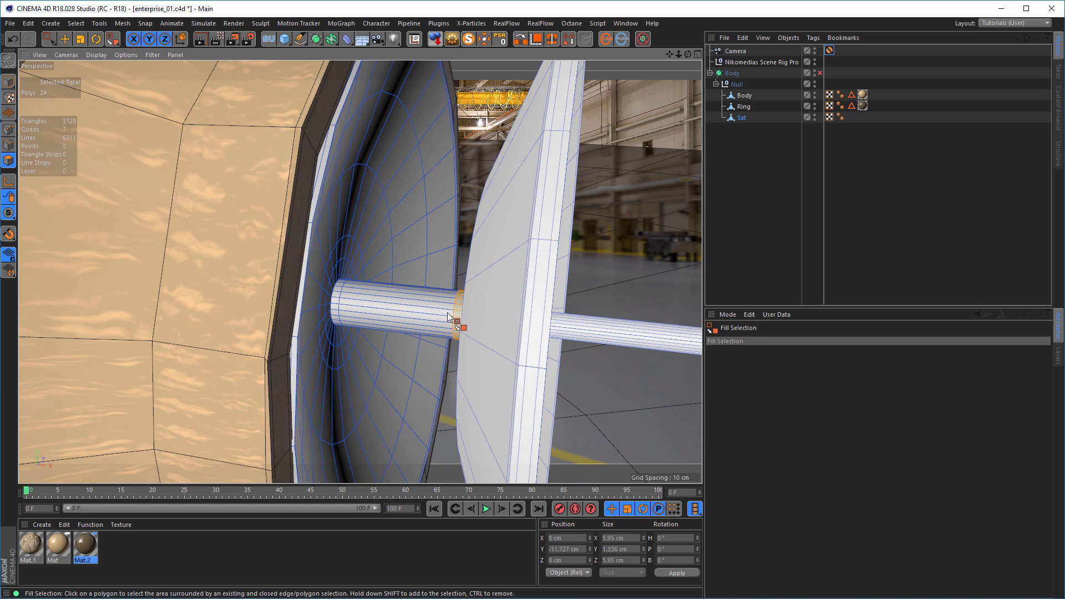
{"action": "left_click", "coordinate": [345, 267]}
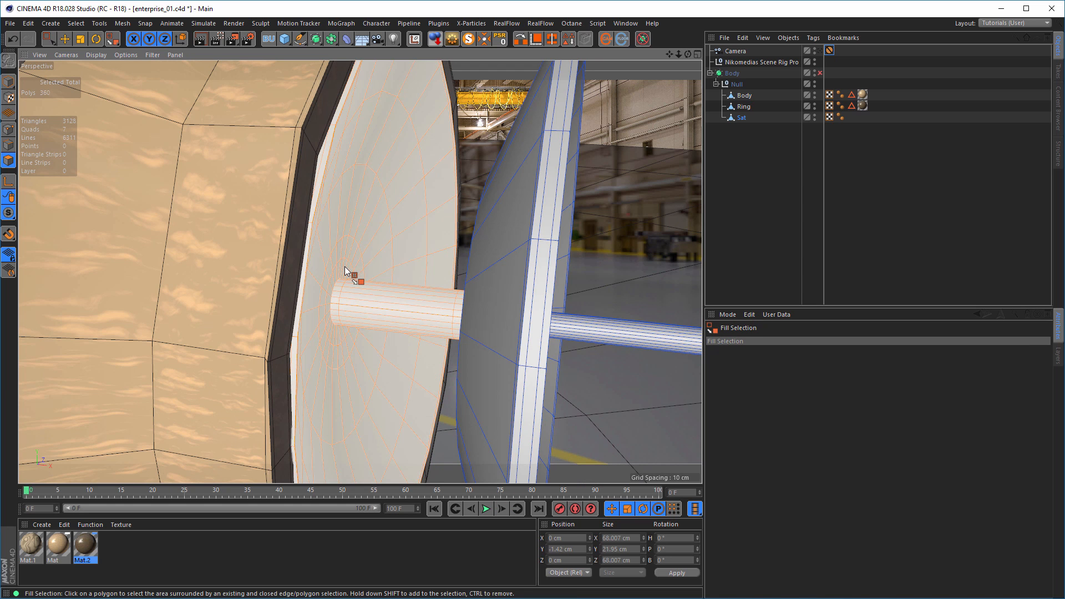
{"action": "right_click_drag", "start_coordinate": [362, 295], "coordinate": [336, 309], "text": "alt"}
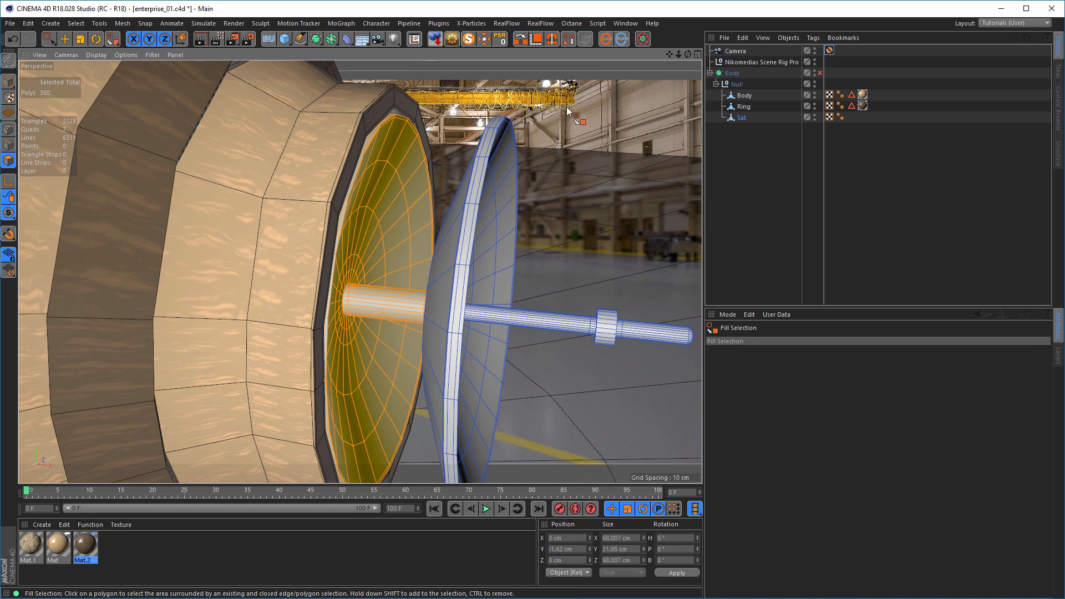
Store the selected inner dish and shaft polygons in a selection tag on the Sat, and save the scene
{"action": "left_click", "coordinate": [569, 39]}
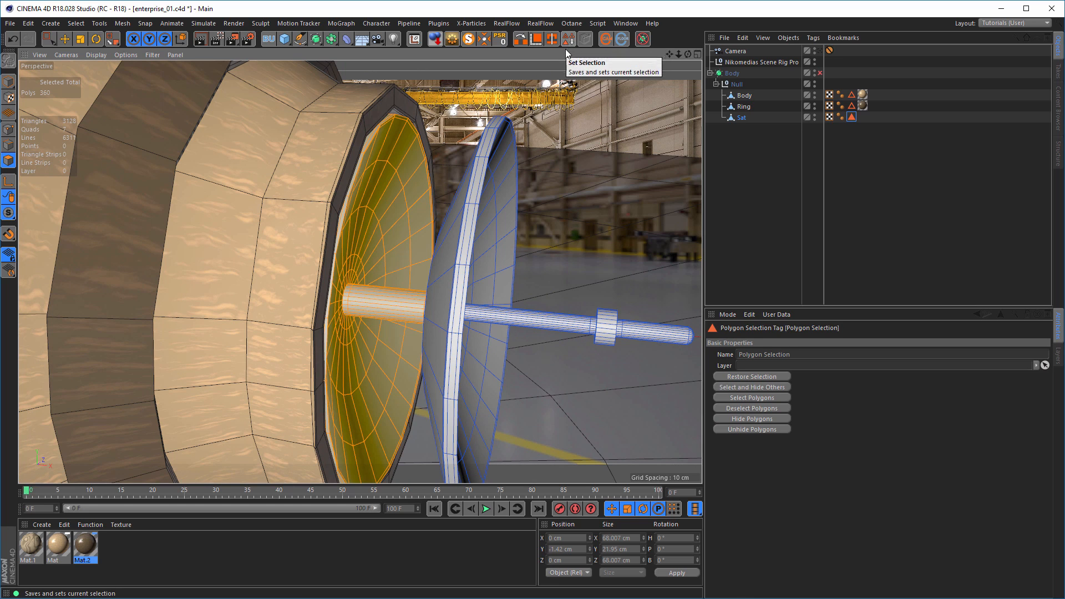
{"action": "left_click", "coordinate": [76, 23]}
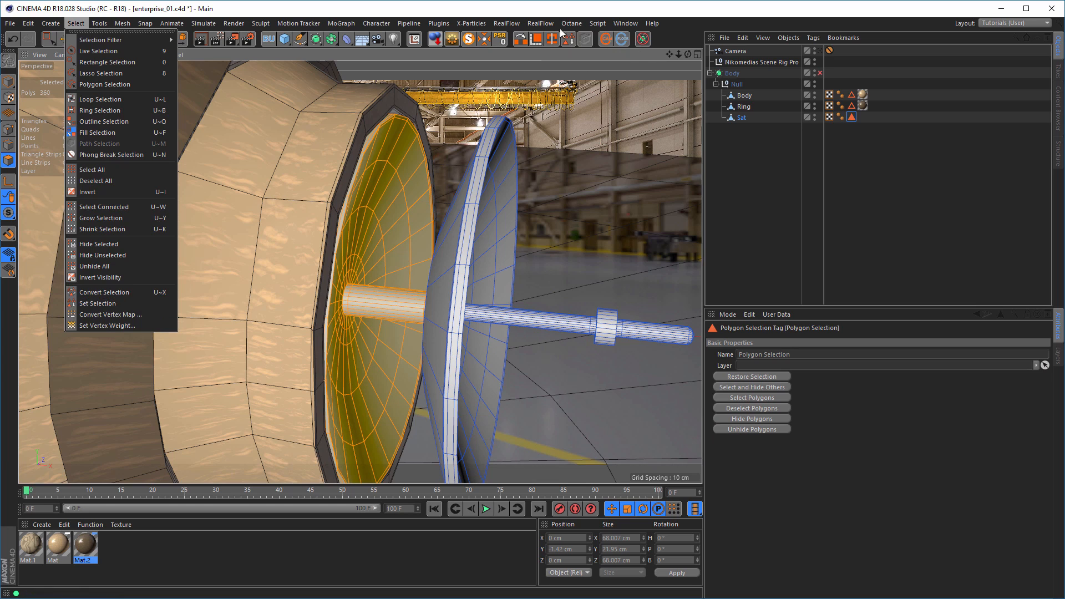
{"action": "left_click", "coordinate": [92, 305]}
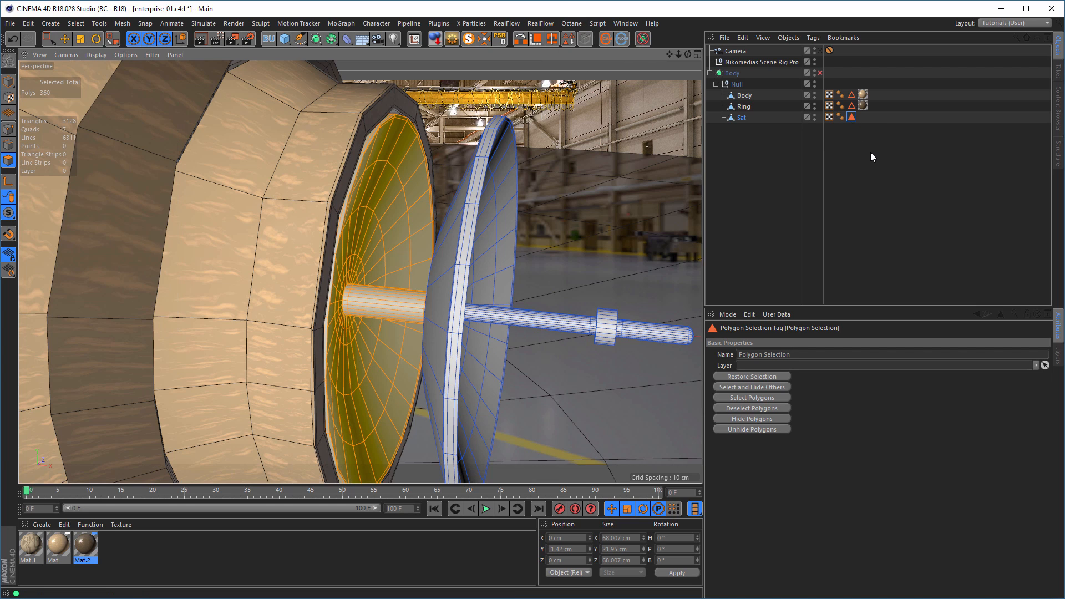
{"action": "key", "text": "ctrl+s"}
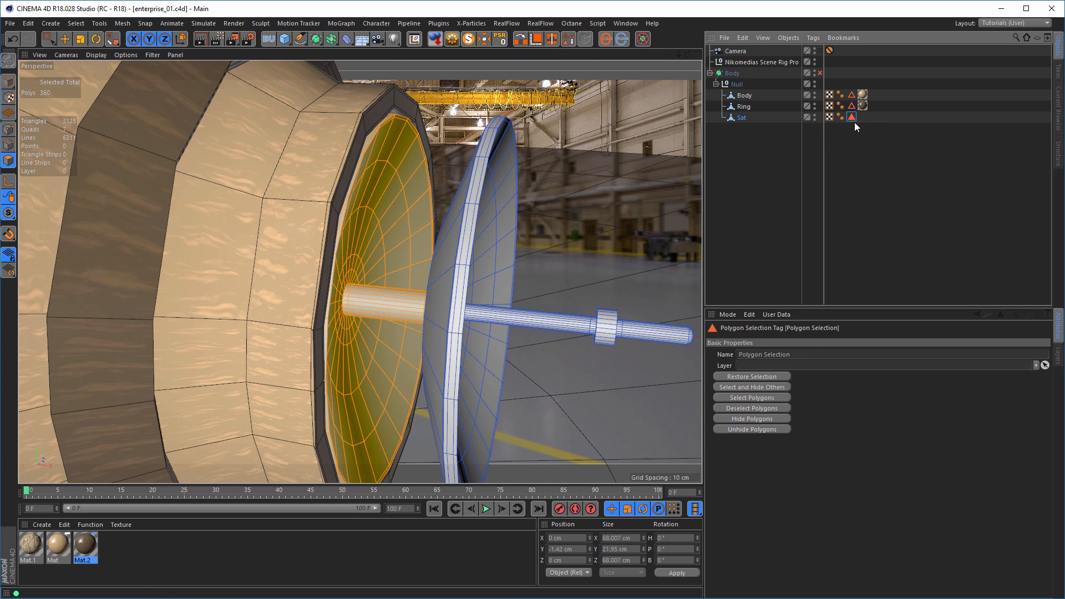
Assign Mat.2 to the Sat object, and add Mat restricted to the stored Polygon Selection
{"action": "left_click", "coordinate": [741, 118]}
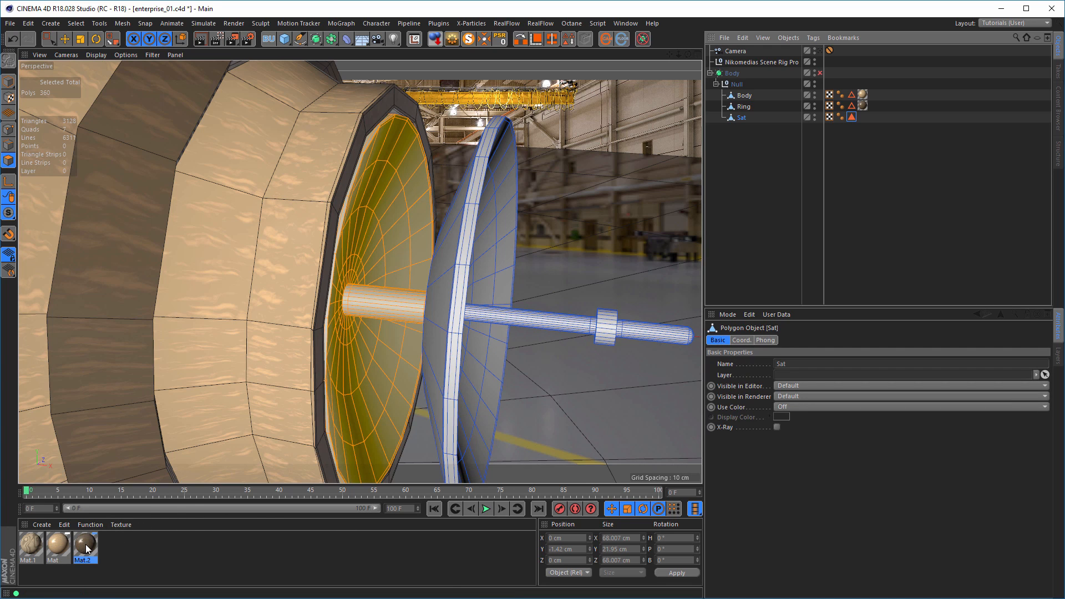
{"action": "left_click_drag", "start_coordinate": [87, 549], "coordinate": [746, 121]}
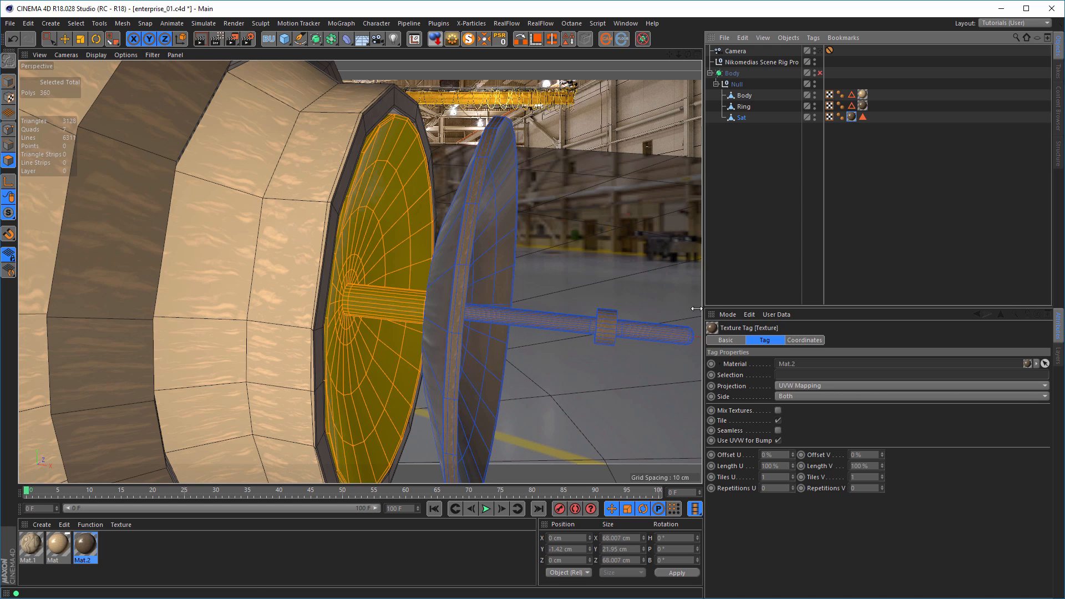
{"action": "left_click_drag", "start_coordinate": [59, 545], "coordinate": [749, 119]}
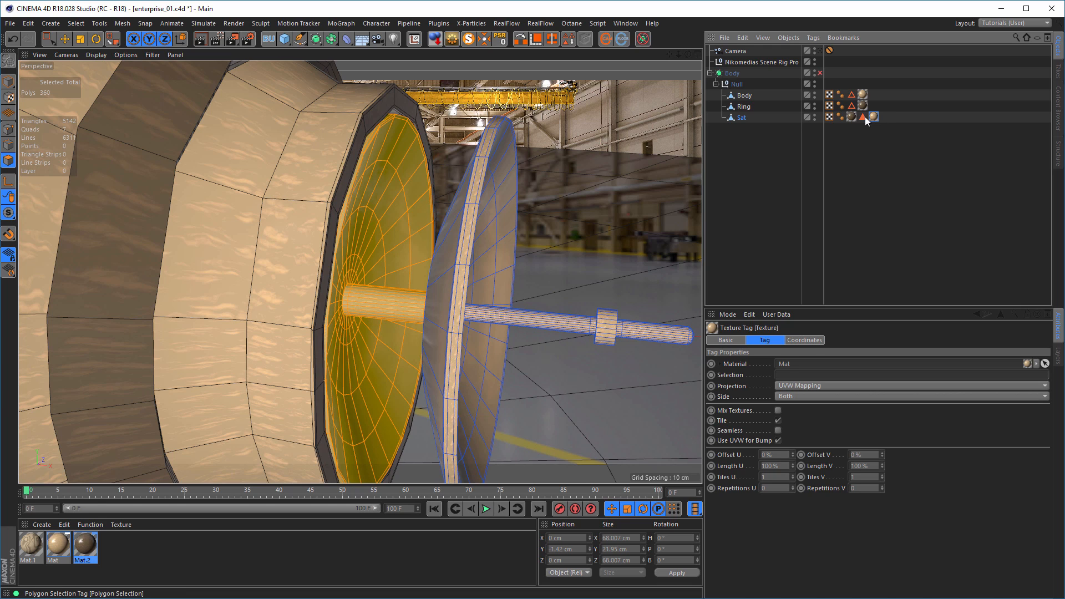
{"action": "left_click_drag", "start_coordinate": [843, 252], "coordinate": [795, 380]}
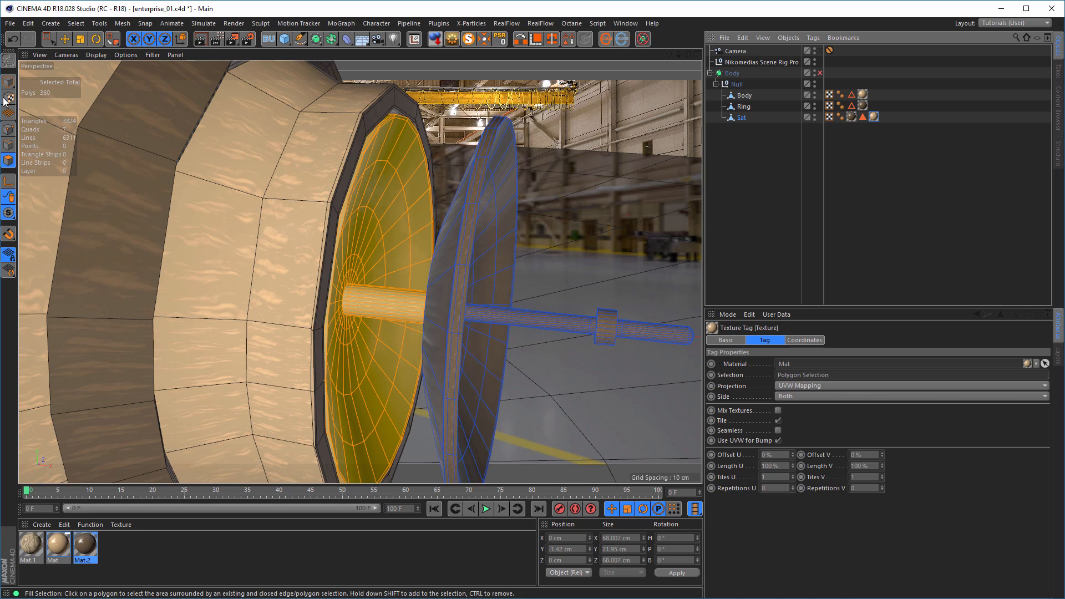
Re-enable the parent Body's subdivision smoothing and start an interactive region render through the locked camera
{"action": "left_click", "coordinate": [11, 82]}
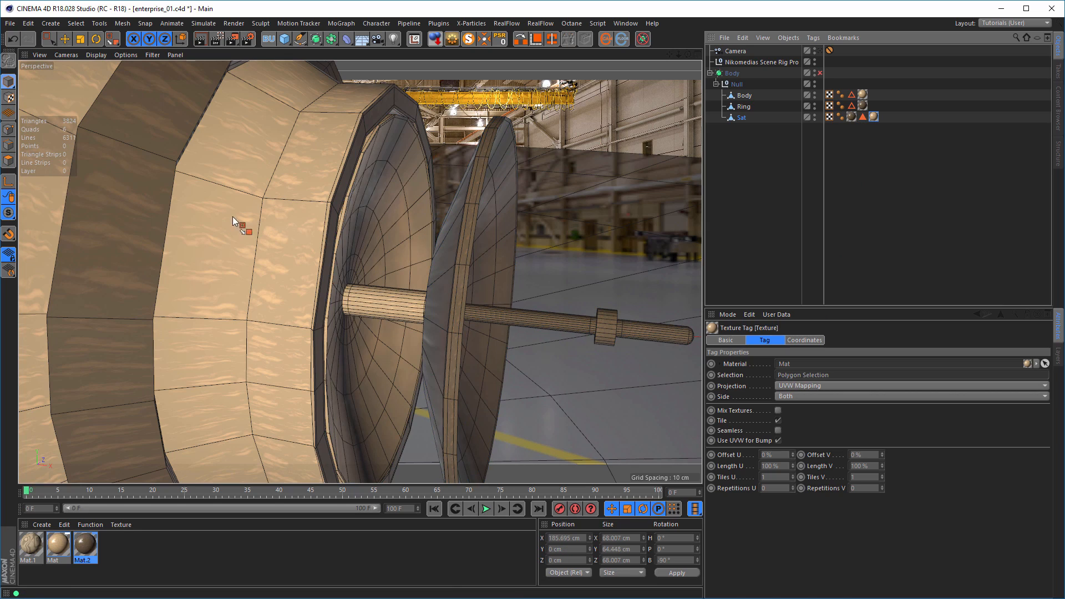
{"action": "left_click", "coordinate": [819, 73]}
{"action": "right_click_drag", "start_coordinate": [368, 278], "coordinate": [284, 300], "text": "alt"}
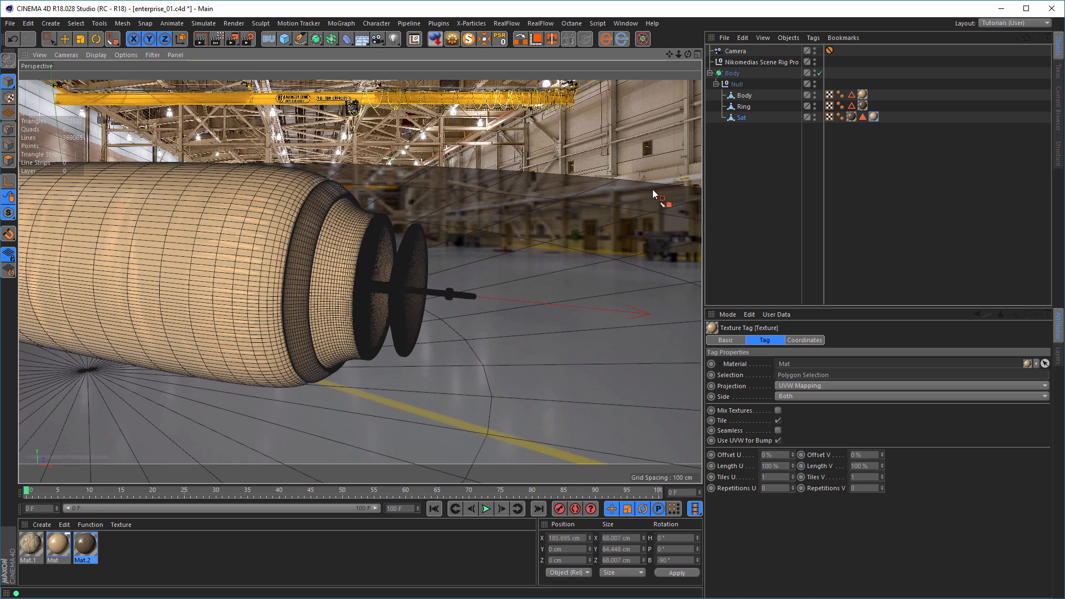
{"action": "left_click", "coordinate": [819, 50]}
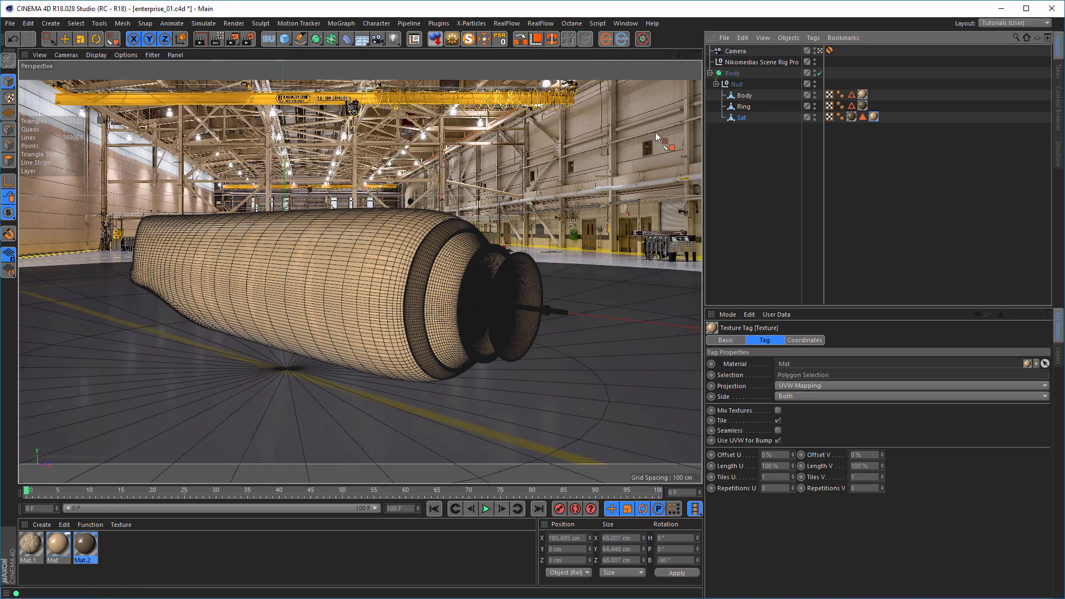
{"action": "left_click", "coordinate": [216, 38]}
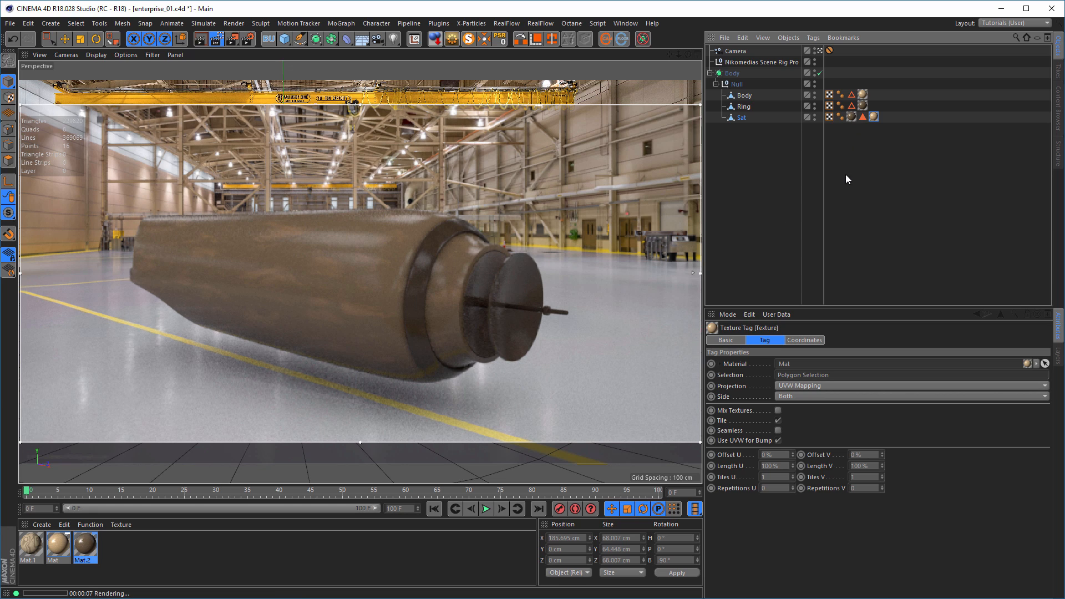
Inspect the Sat's two texture tags and its polygon selection tag to check the material assignment
{"action": "left_click", "coordinate": [852, 117]}
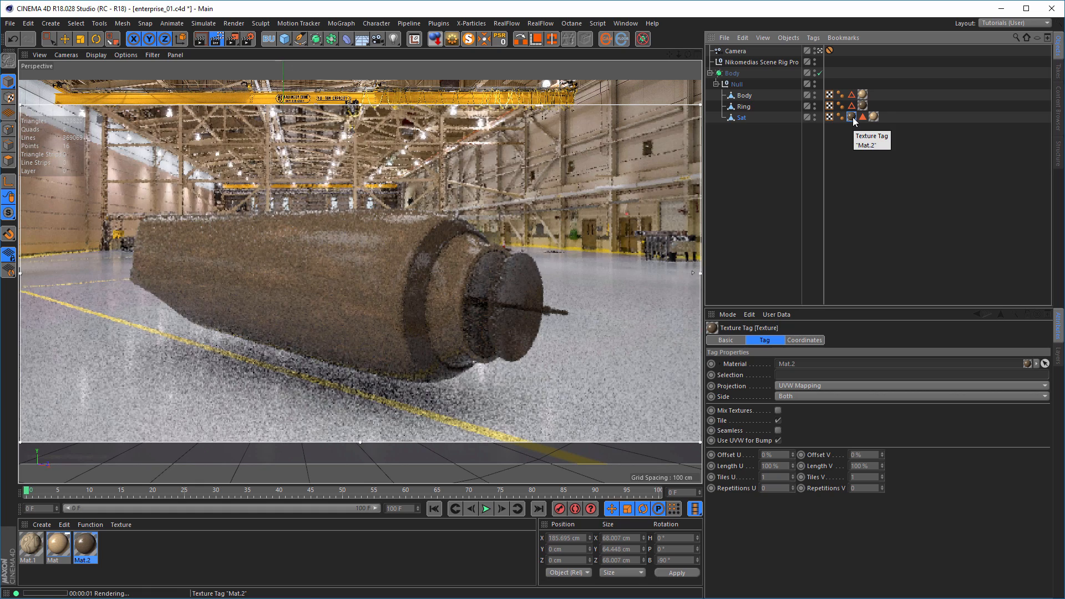
{"action": "left_click", "coordinate": [873, 117]}
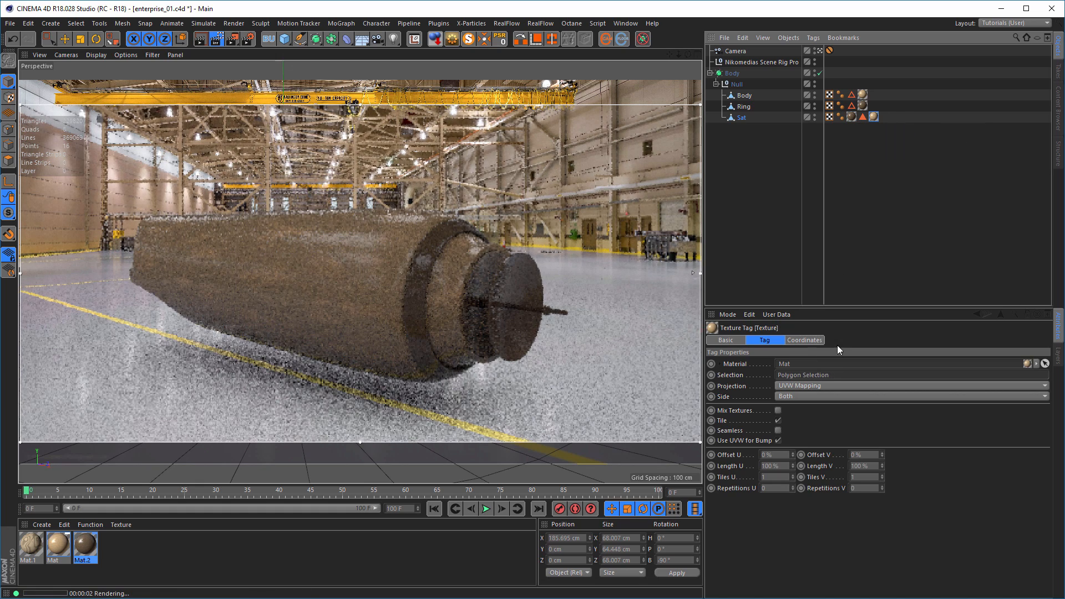
{"action": "left_click", "coordinate": [862, 117]}
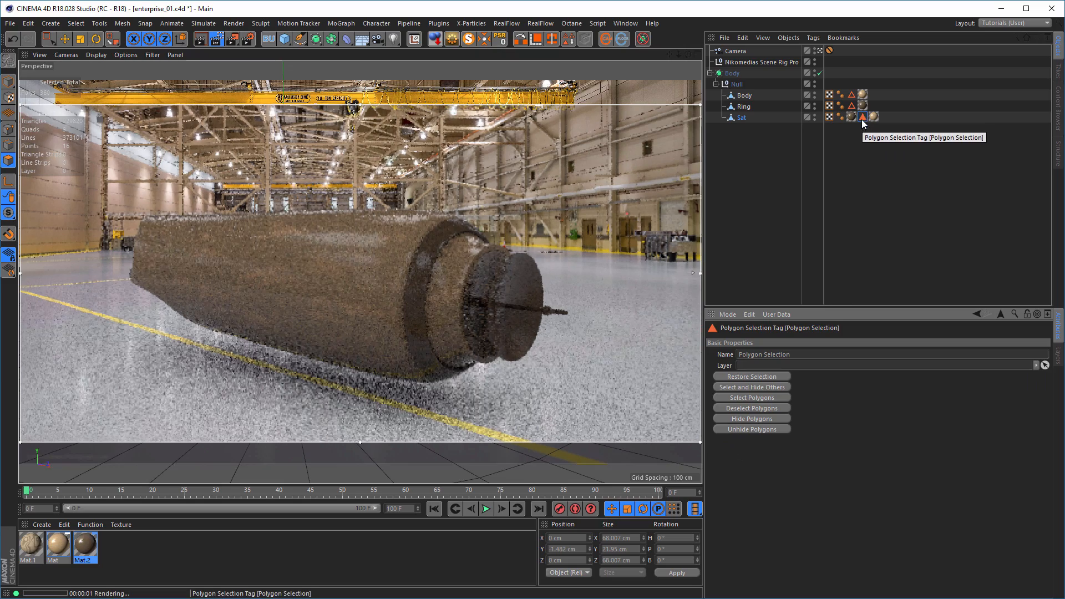
{"action": "left_click", "coordinate": [819, 73]}
{"action": "left_click", "coordinate": [819, 50]}
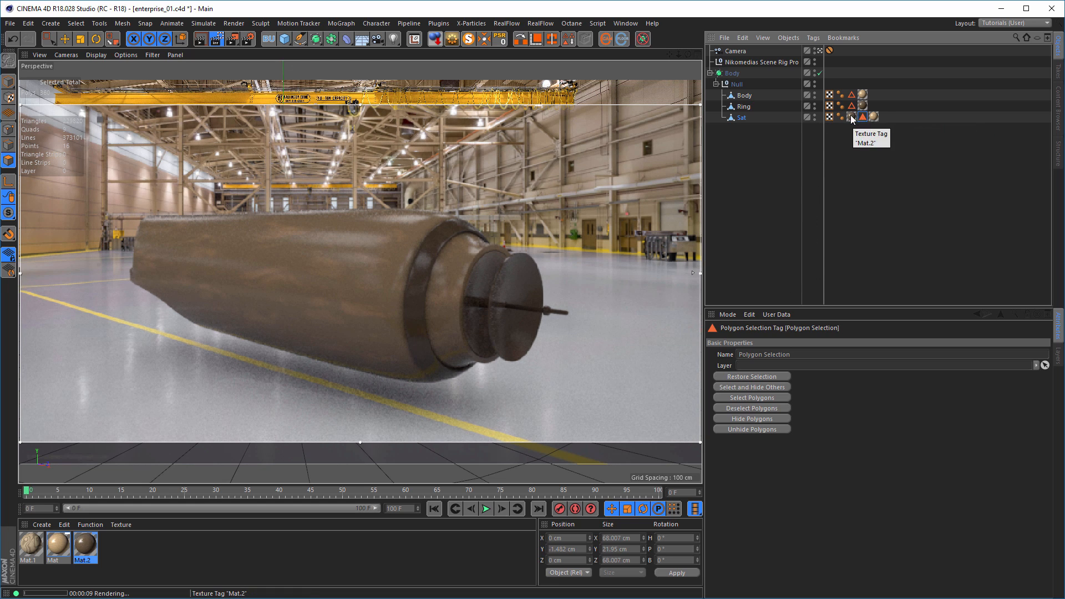
Reorder the Sat's texture tags with Mat first, clear Mat's selection, and restrict Mat.2 to Polygon Selection
{"action": "mouse_move", "coordinate": [852, 118]}
{"action": "left_mouse_down"}
{"action": "mouse_move", "coordinate": [904, 120]}
{"action": "mouse_move", "coordinate": [847, 119]}
{"action": "left_mouse_up"}
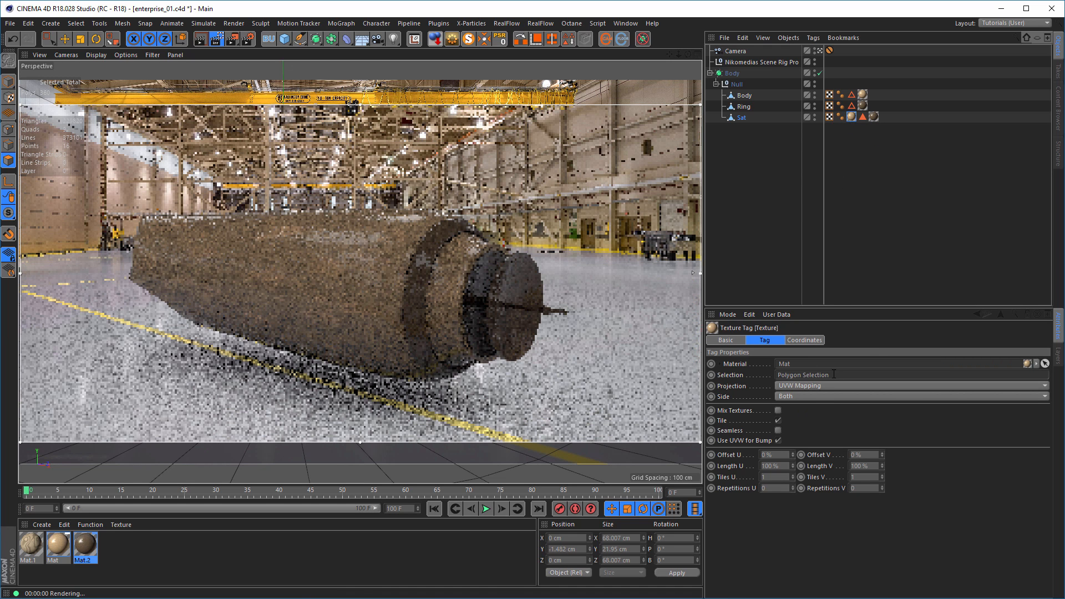
{"action": "left_click_drag", "start_coordinate": [834, 375], "coordinate": [737, 385]}
{"action": "key", "text": "Delete"}
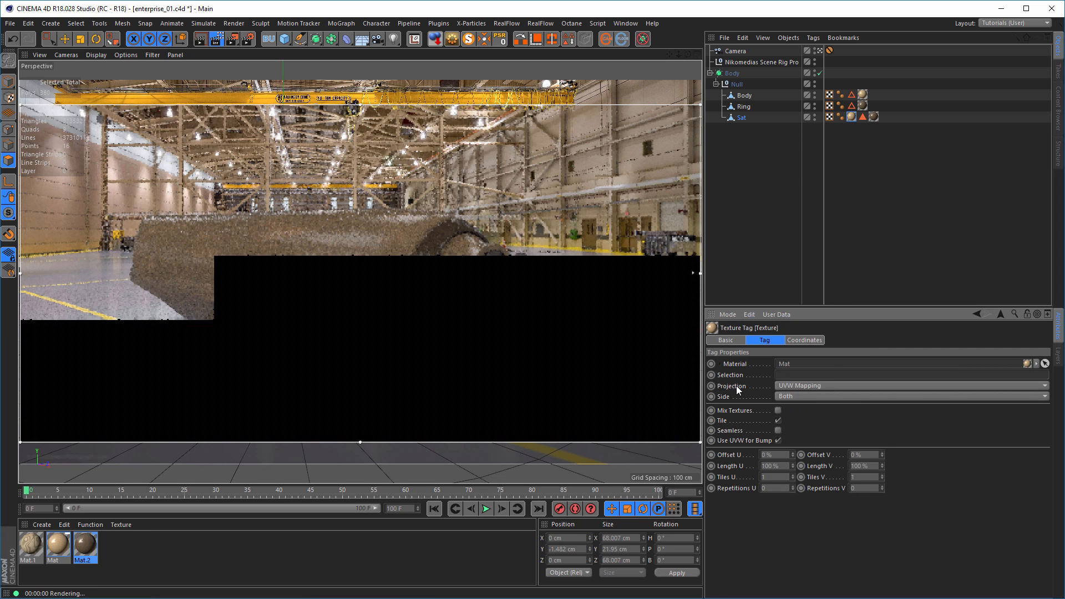
{"action": "left_click", "coordinate": [873, 118]}
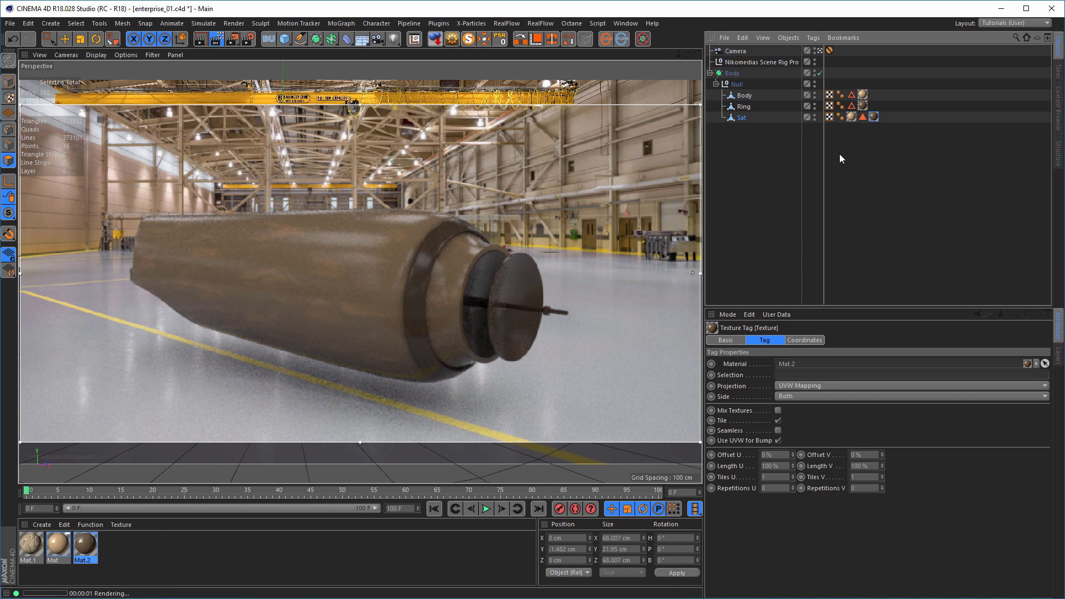
{"action": "left_click_drag", "start_coordinate": [863, 116], "coordinate": [805, 375]}
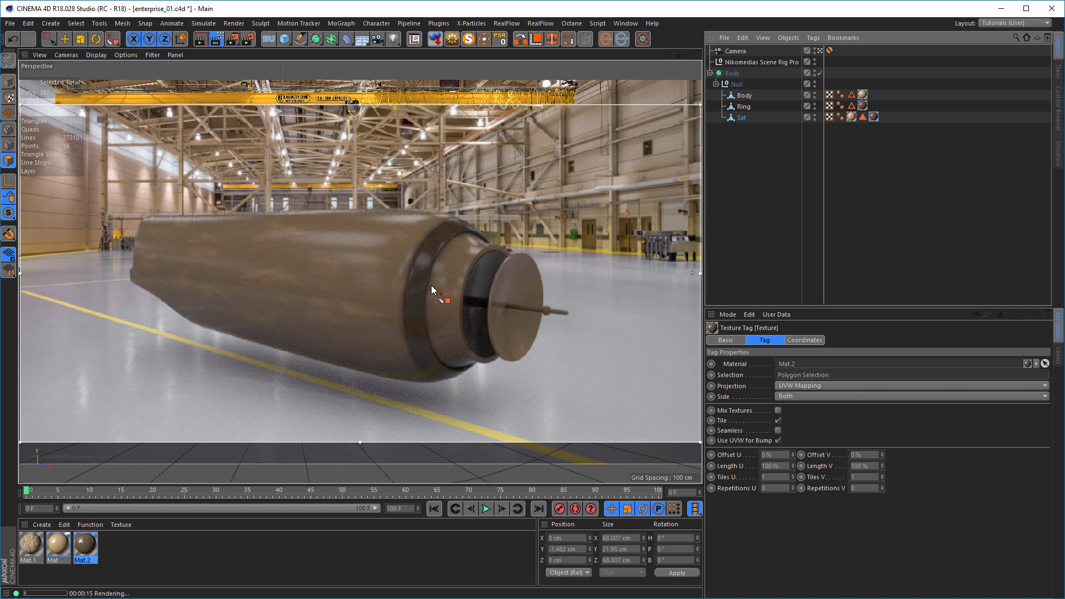
Restart the interactive region render, remove the Camera's protection tag and orbit the camera to show the hull's open rear end
{"action": "key", "text": "Escape"}
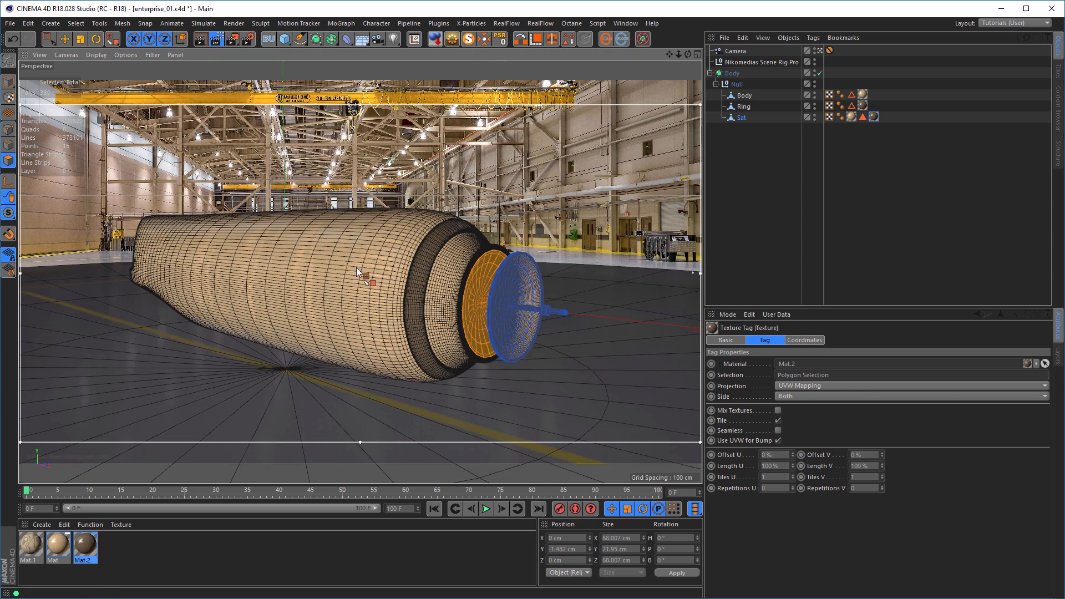
{"action": "key", "text": "ctrl+r"}
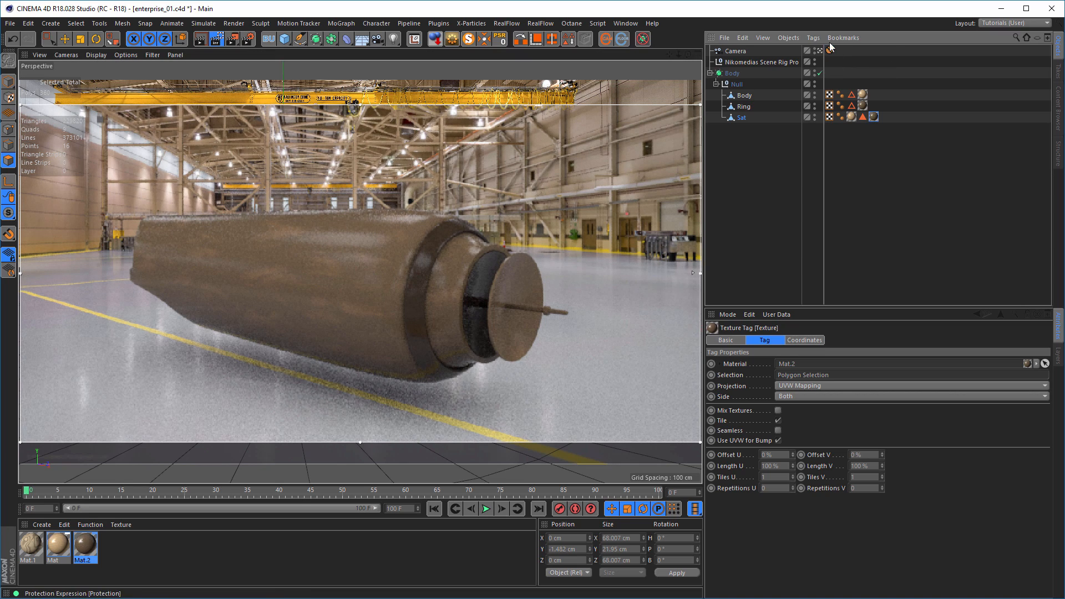
{"action": "left_click", "coordinate": [830, 51]}
{"action": "key", "text": "Delete"}
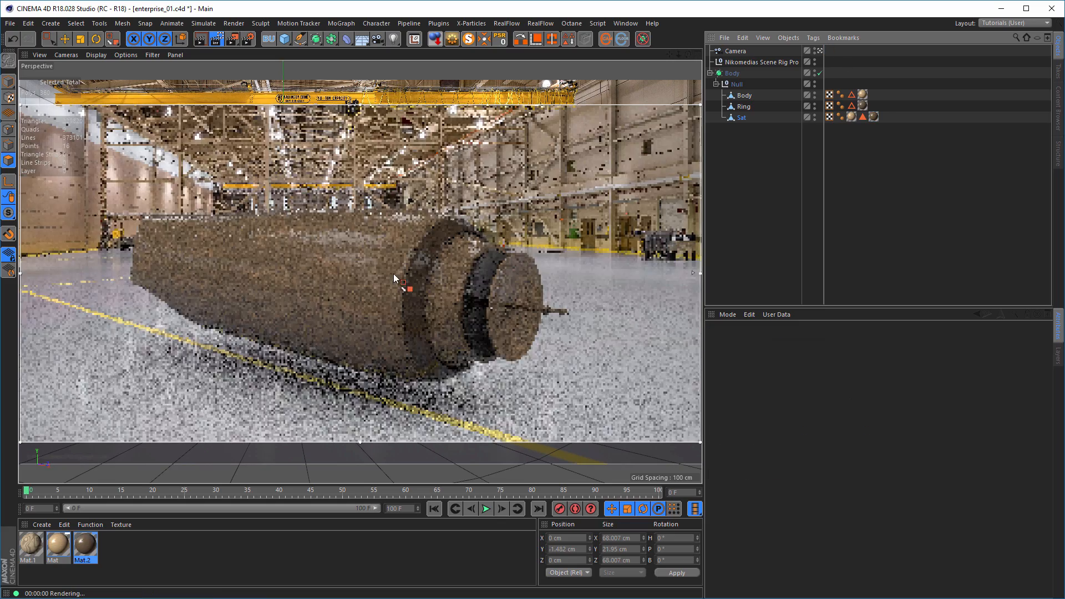
{"action": "left_click_drag", "start_coordinate": [393, 274], "coordinate": [376, 294], "text": "alt"}
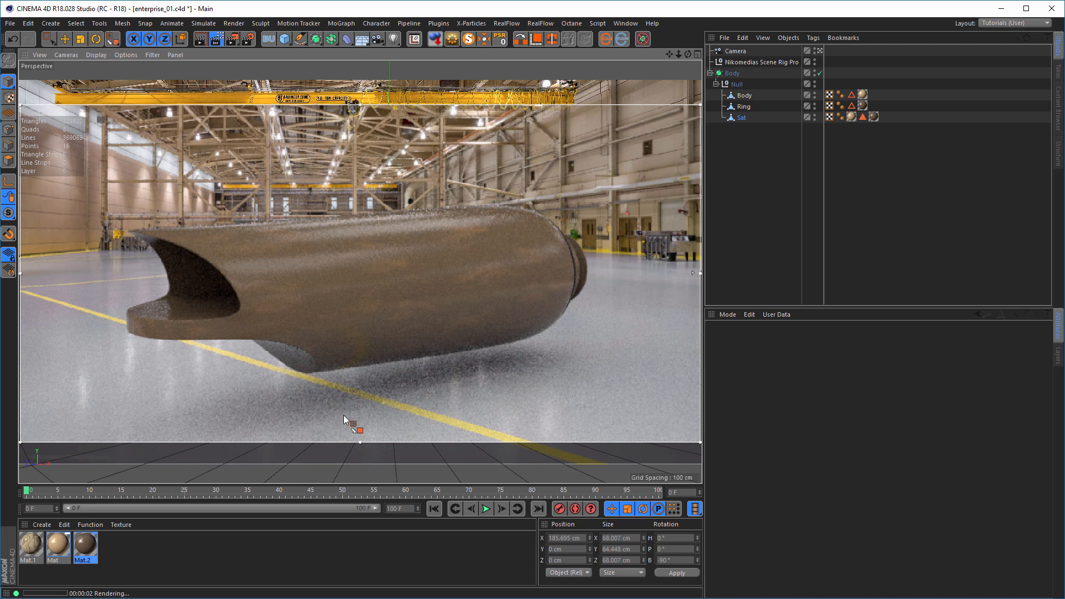
Raise the scene rig's HDRI light intensity to 112% and enable its fill light at 22% intensity
{"action": "left_click", "coordinate": [766, 62]}
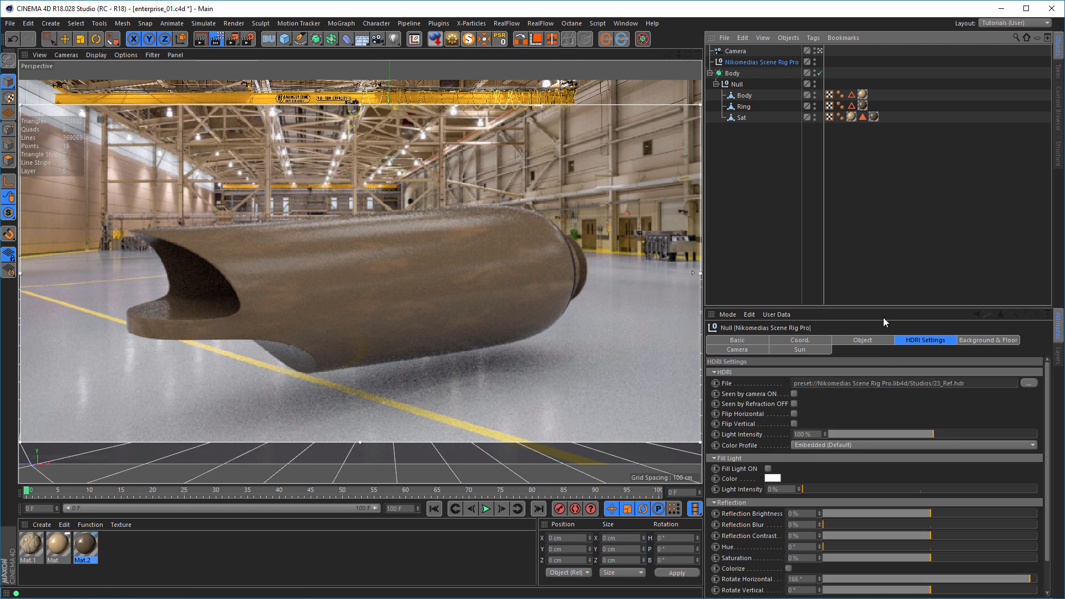
{"action": "scroll", "coordinate": [922, 413], "scroll_direction": "down", "scroll_amount": 2}
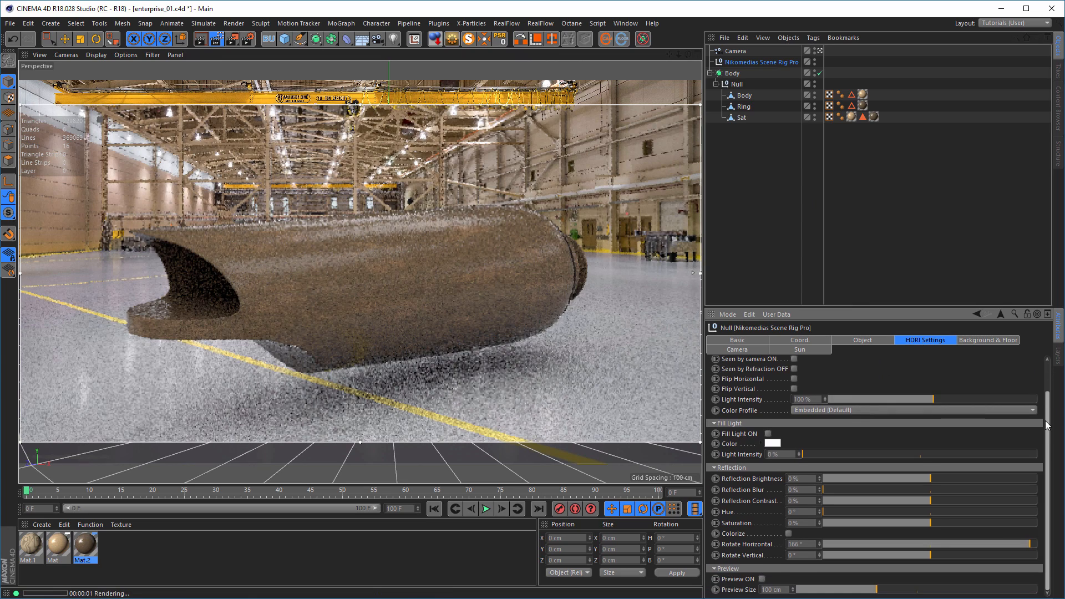
{"action": "left_click_drag", "start_coordinate": [937, 400], "coordinate": [943, 401]}
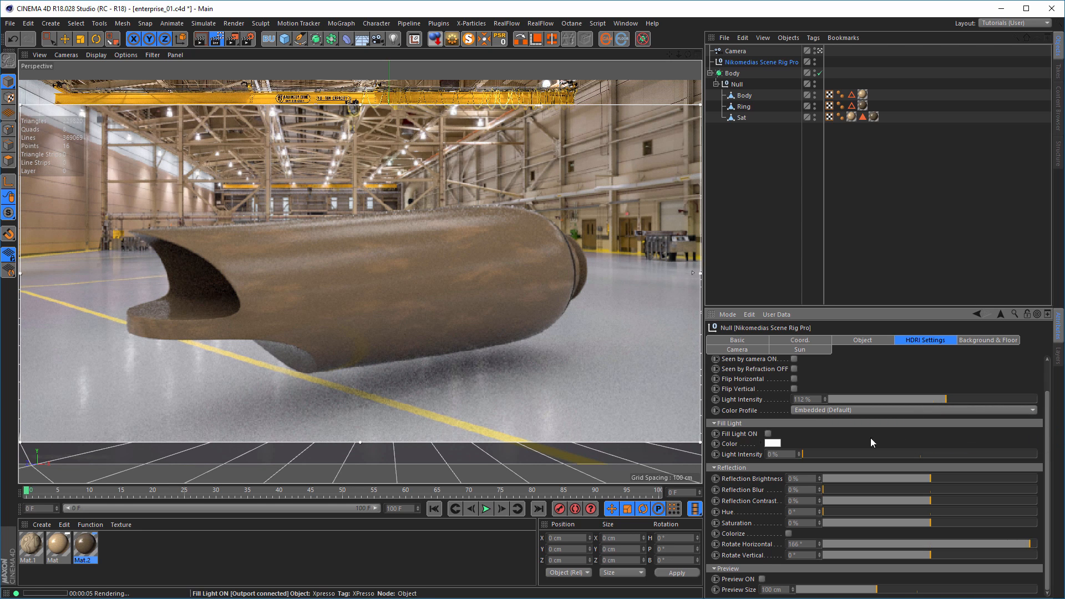
{"action": "left_click", "coordinate": [768, 433]}
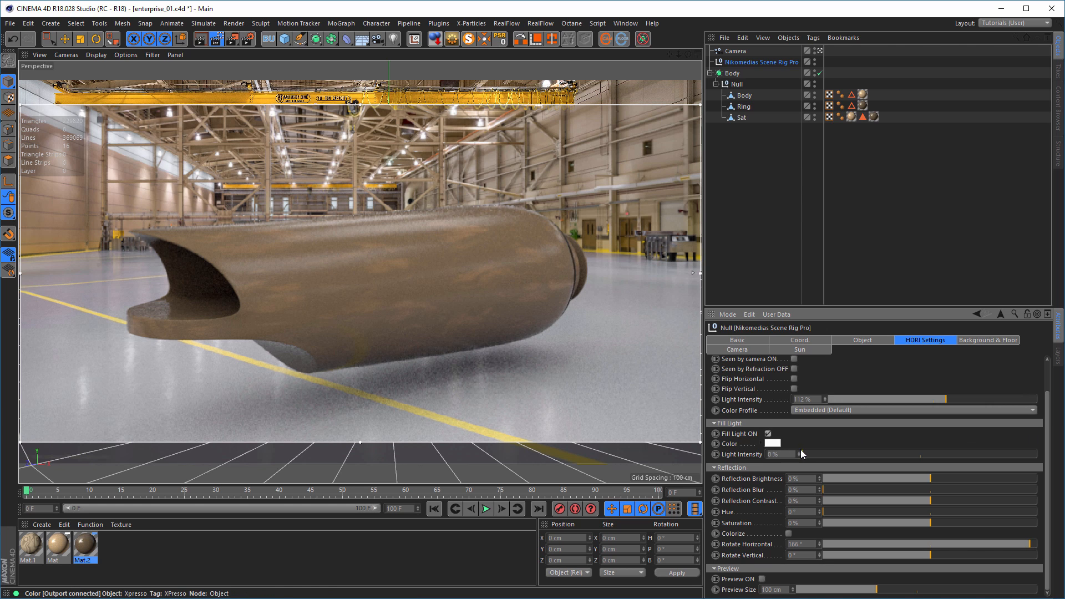
{"action": "left_click_drag", "start_coordinate": [811, 453], "coordinate": [832, 454]}
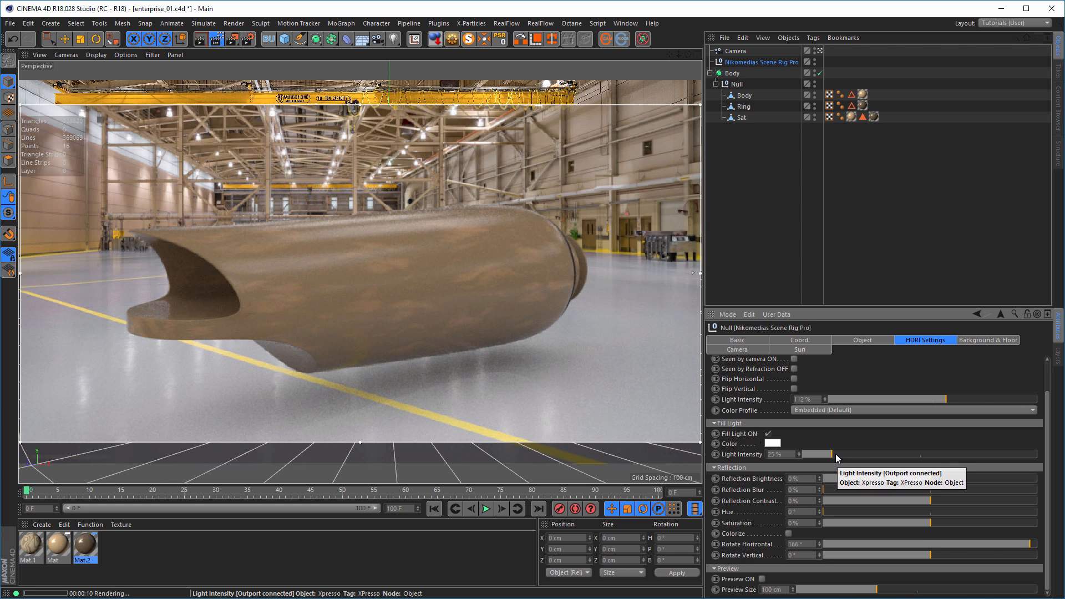
{"action": "left_click_drag", "start_coordinate": [829, 451], "coordinate": [828, 452]}
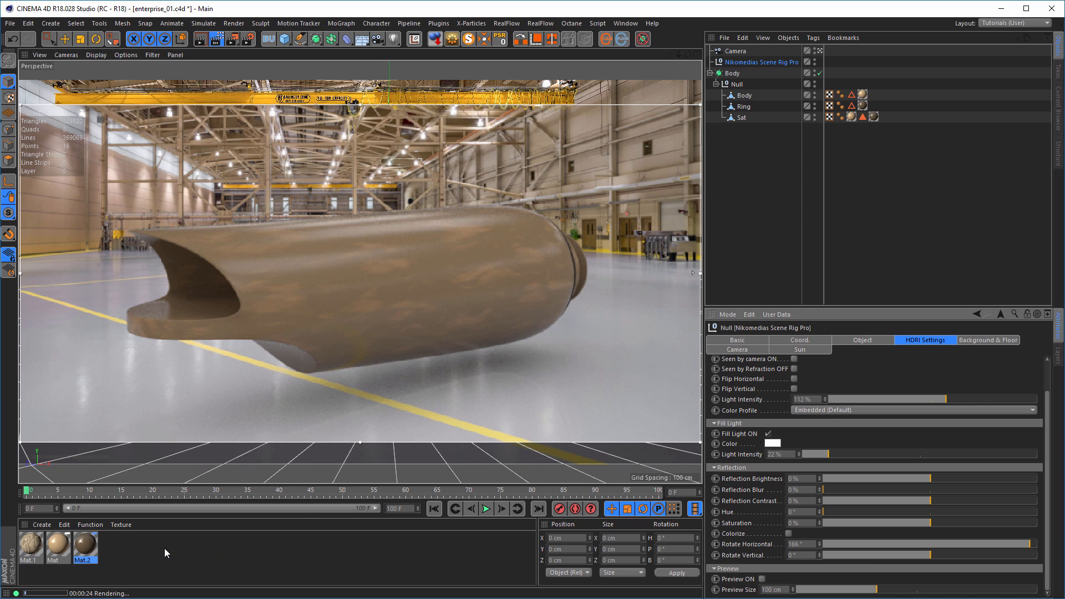
Replace the Body object's material with Mat.1 and enable reflectance in Mat.1
{"action": "left_click_drag", "start_coordinate": [42, 551], "coordinate": [865, 96]}
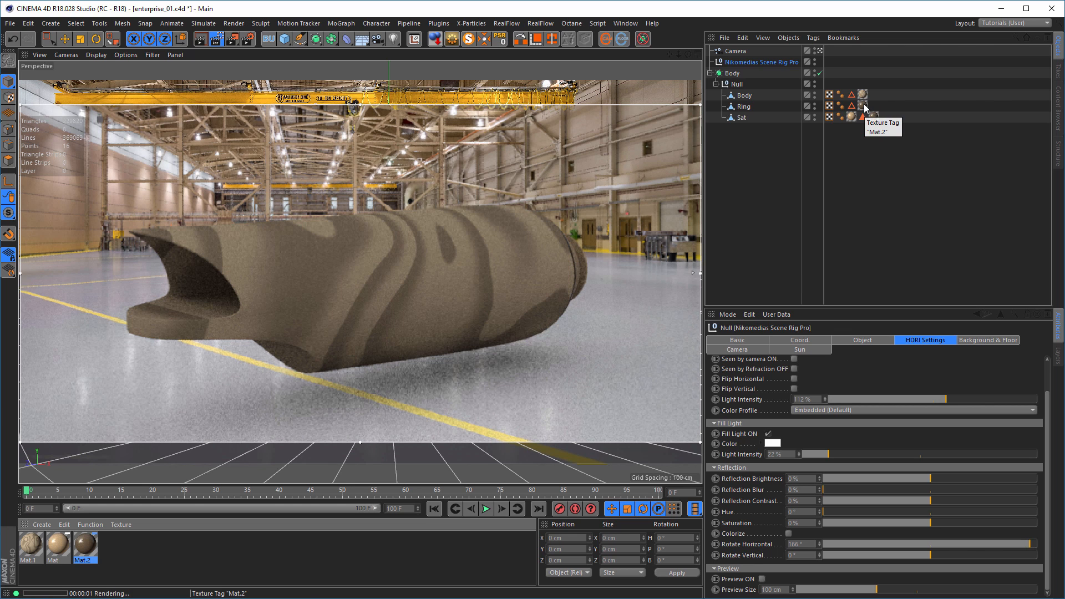
{"action": "double_click", "coordinate": [32, 554]}
{"action": "left_click_drag", "start_coordinate": [313, 74], "coordinate": [988, 146]}
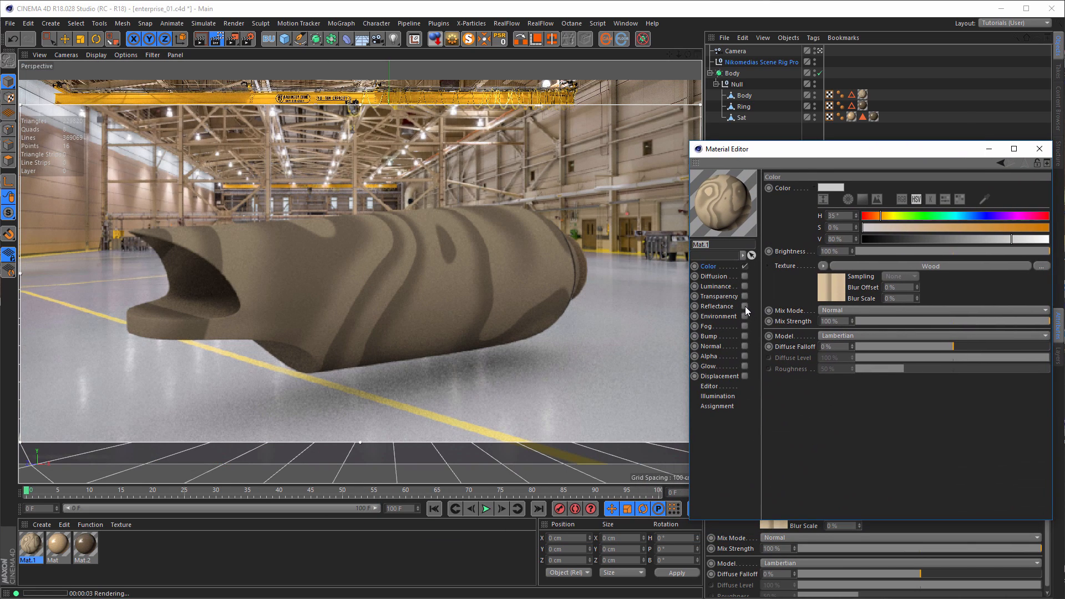
{"action": "left_click", "coordinate": [745, 307]}
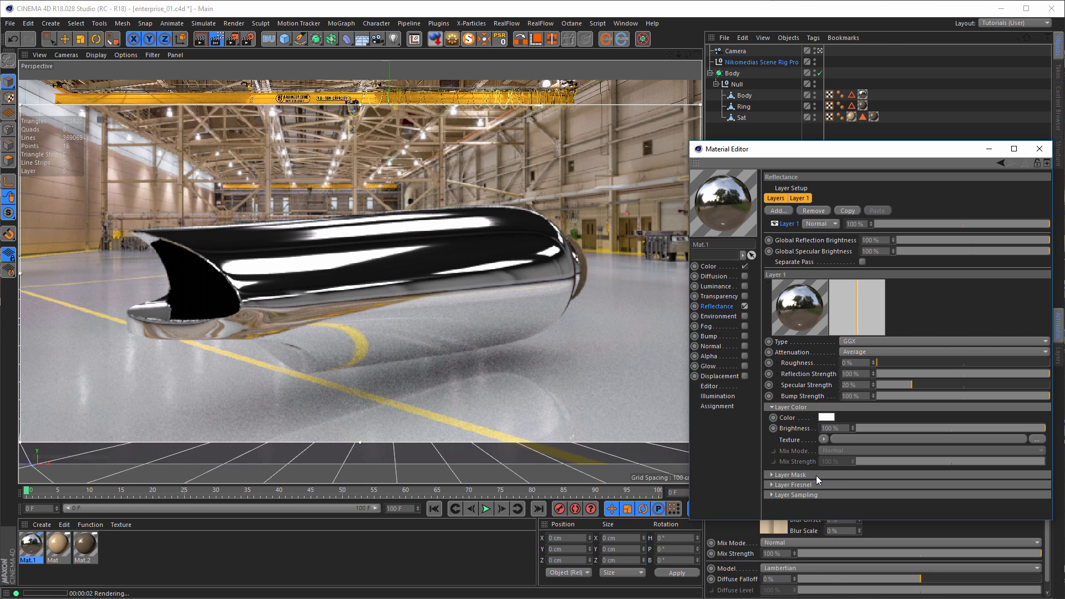
Give Mat.1's reflection layer a dielectric Oil (Vegetable) Fresnel, 25% roughness and 0% specular strength
{"action": "left_click", "coordinate": [818, 485]}
{"action": "left_click", "coordinate": [838, 496]}
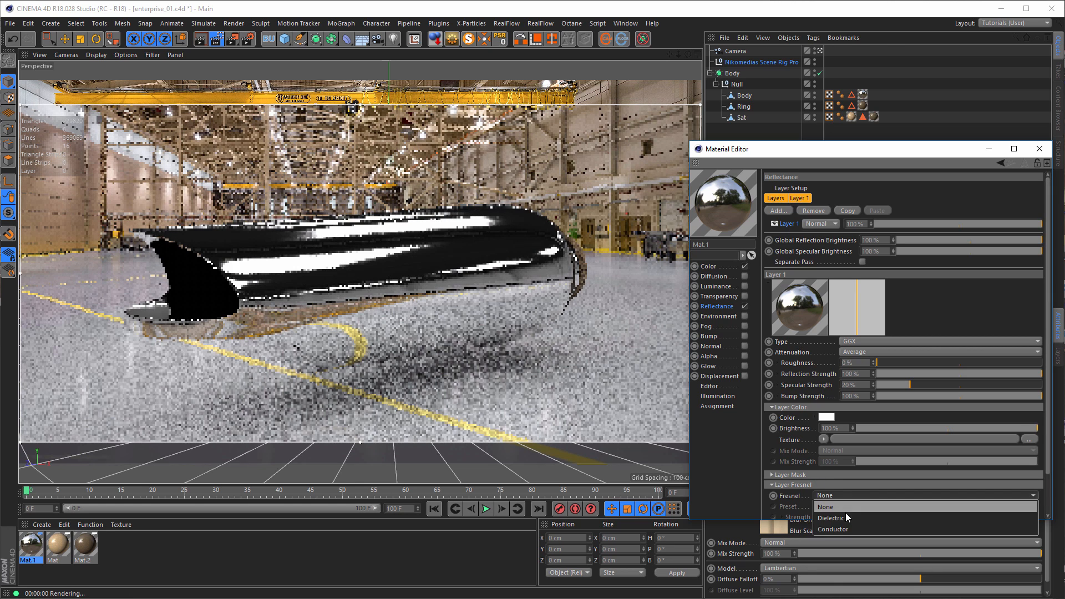
{"action": "left_click", "coordinate": [851, 517]}
{"action": "left_click", "coordinate": [840, 505]}
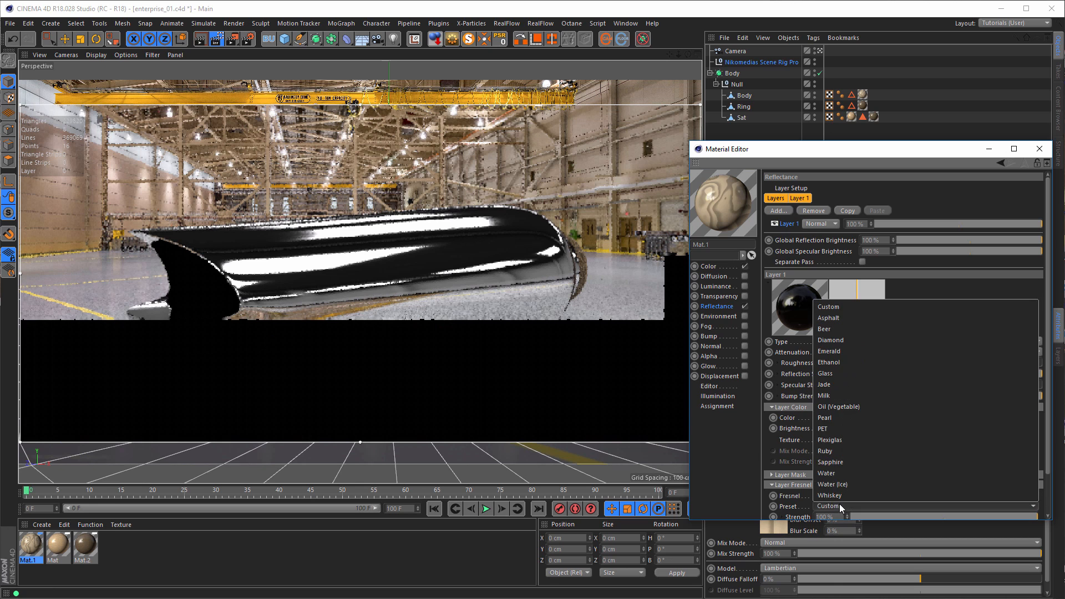
{"action": "left_click", "coordinate": [848, 411]}
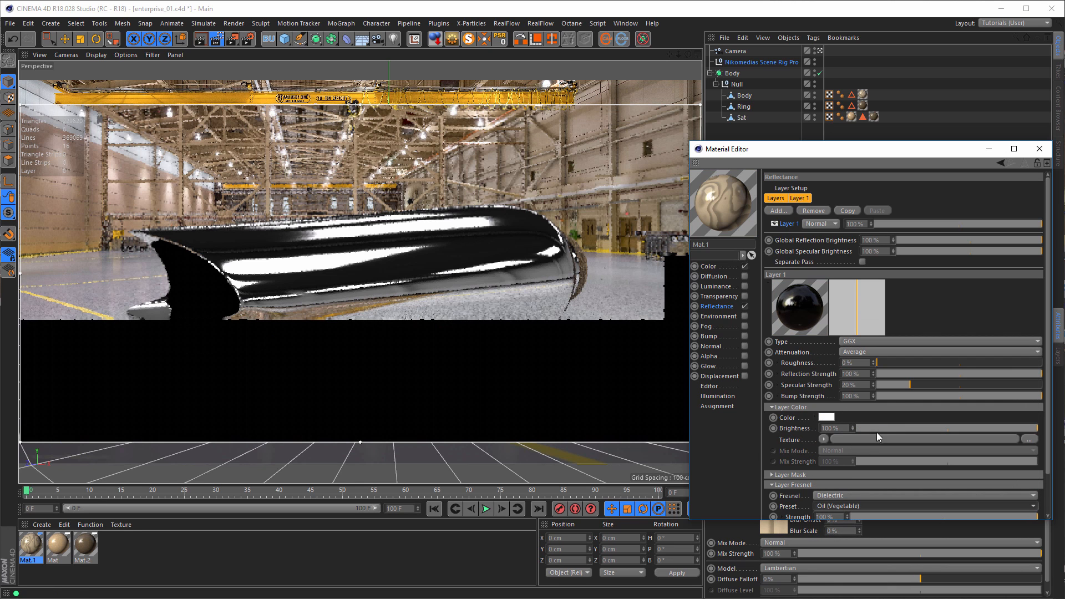
{"action": "left_click_drag", "start_coordinate": [888, 149], "coordinate": [849, 93]}
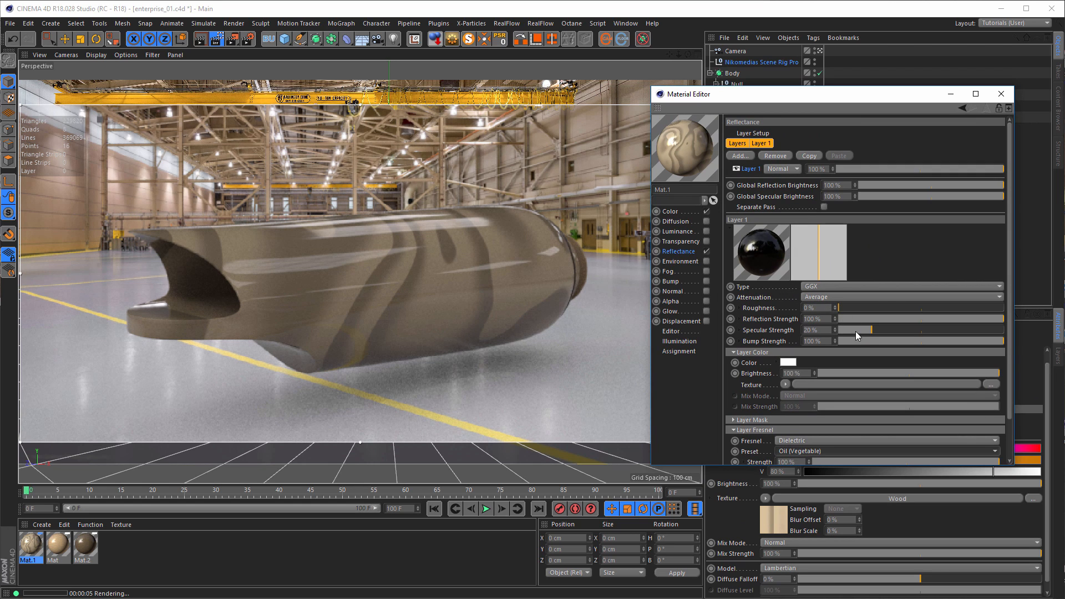
{"action": "left_click_drag", "start_coordinate": [857, 331], "coordinate": [879, 308]}
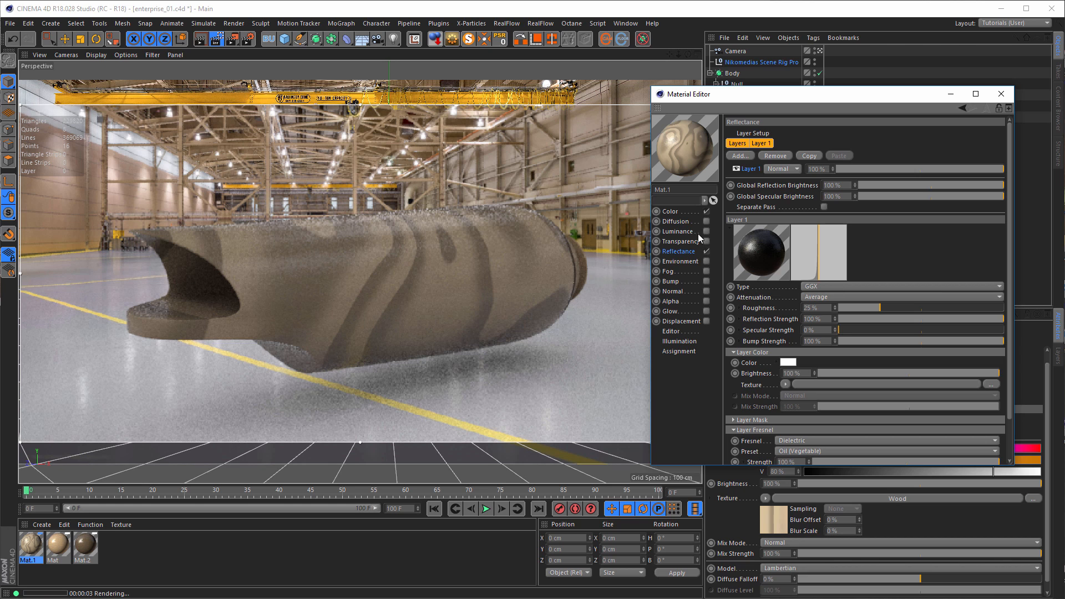
Try the Walnut, Mahogany and Jacaranda types in Mat.1's wood color shader, and settle on Pinewood
{"action": "left_click", "coordinate": [677, 213]}
{"action": "left_click", "coordinate": [791, 235]}
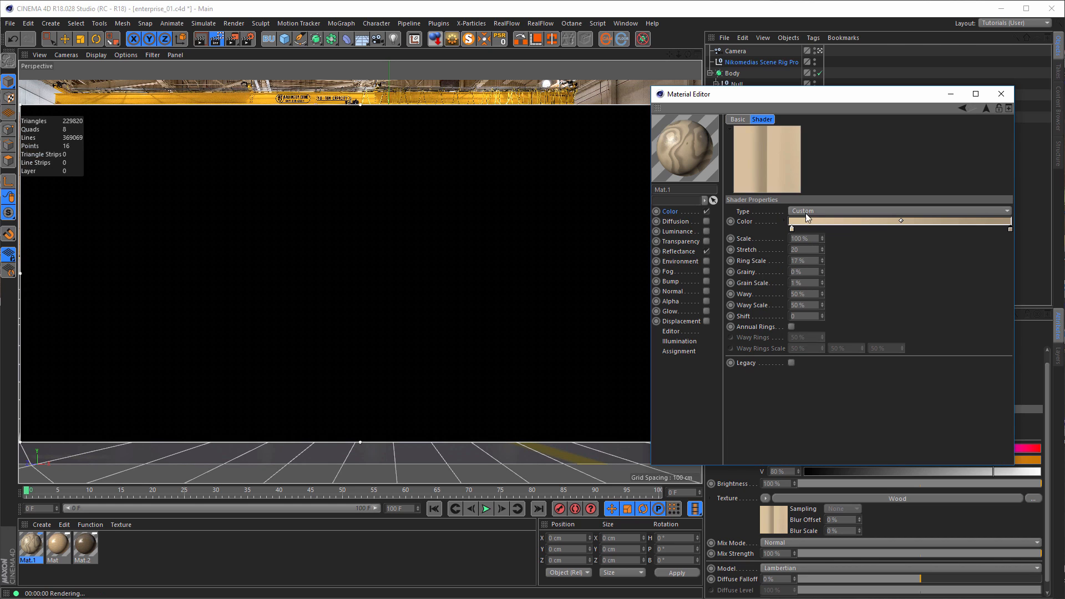
{"action": "left_click", "coordinate": [805, 208]}
{"action": "left_click", "coordinate": [814, 222]}
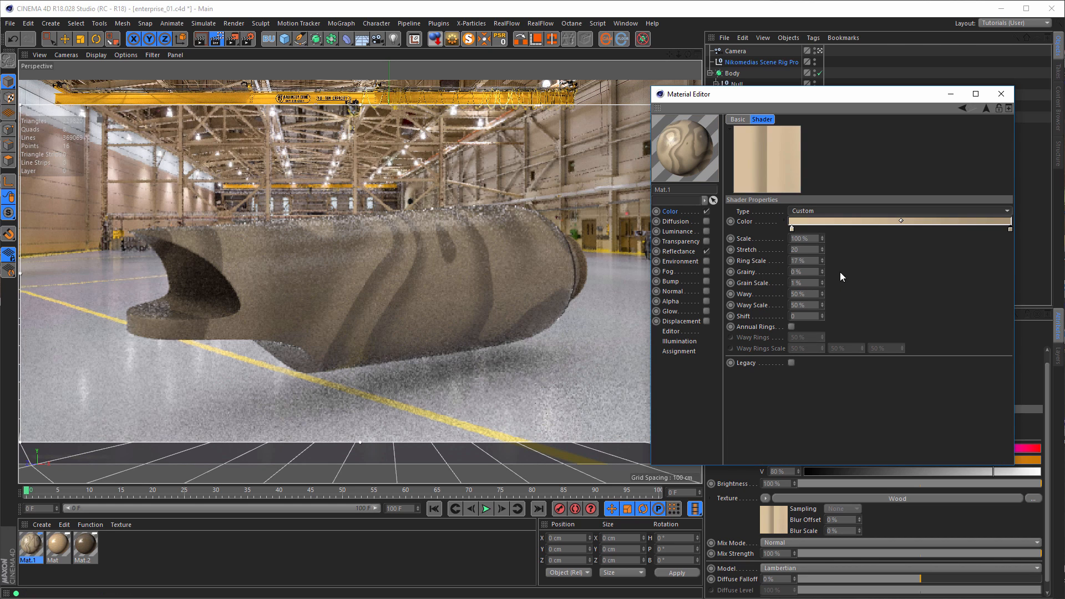
{"action": "left_click", "coordinate": [826, 208]}
{"action": "left_click", "coordinate": [828, 234]}
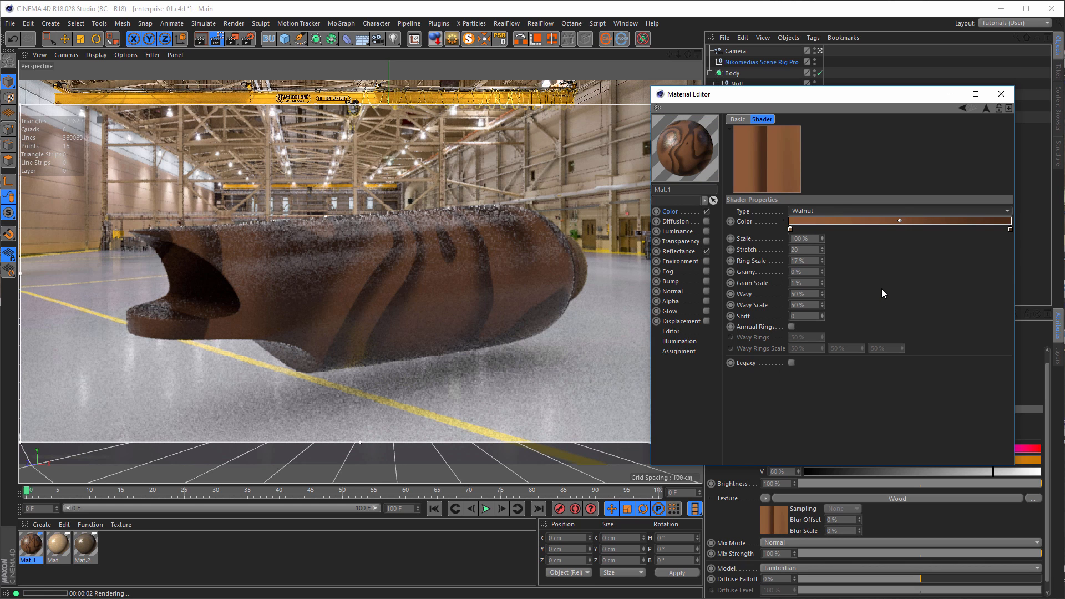
{"action": "key", "text": "Down"}
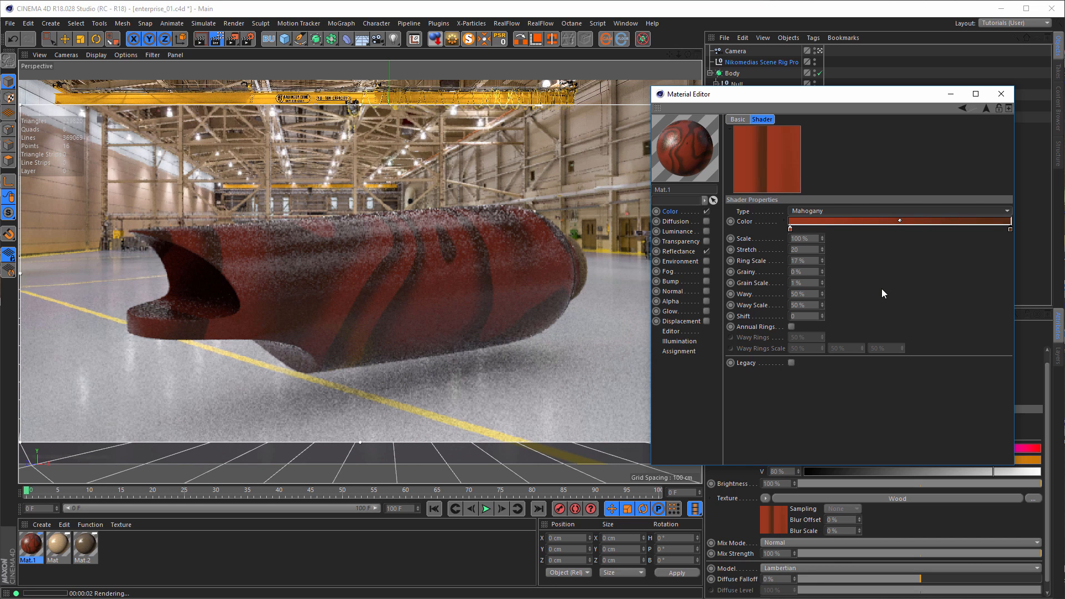
{"action": "key", "text": "Down"}
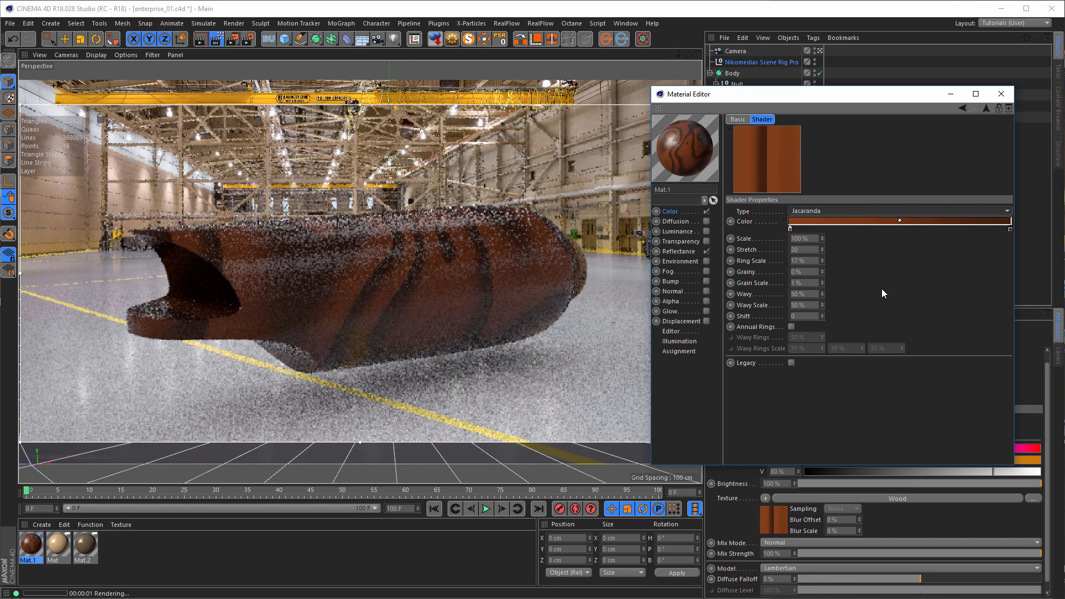
{"action": "key", "text": "Down"}
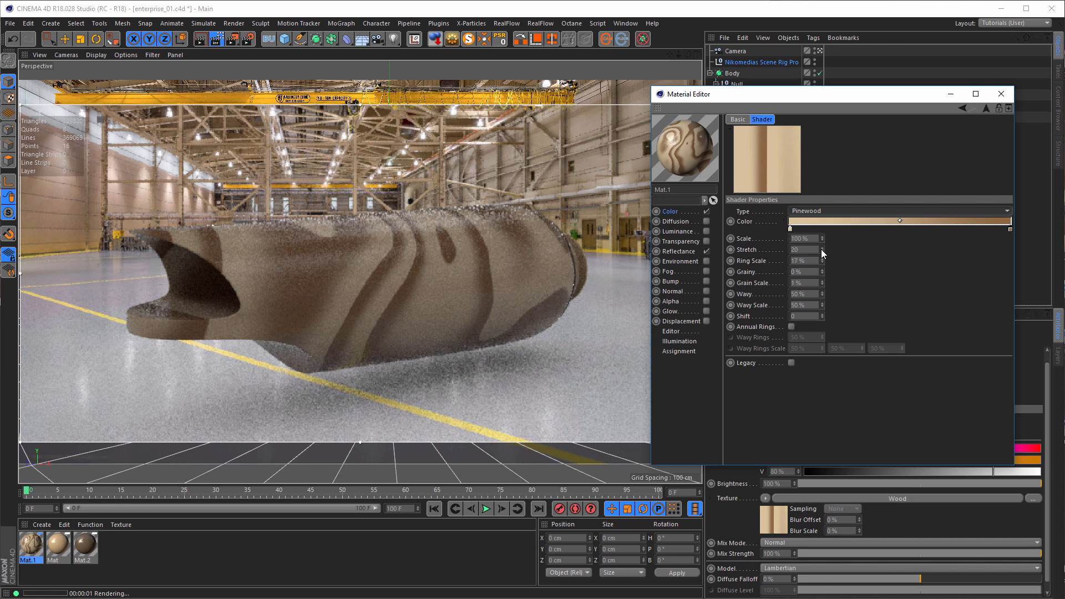
Reset the wood shader's Stretch, Ring Scale, Grainy and Grain Scale to their default values
{"action": "right_click", "coordinate": [821, 250]}
{"action": "right_click", "coordinate": [821, 262]}
{"action": "right_click", "coordinate": [821, 273]}
{"action": "right_click", "coordinate": [822, 284]}
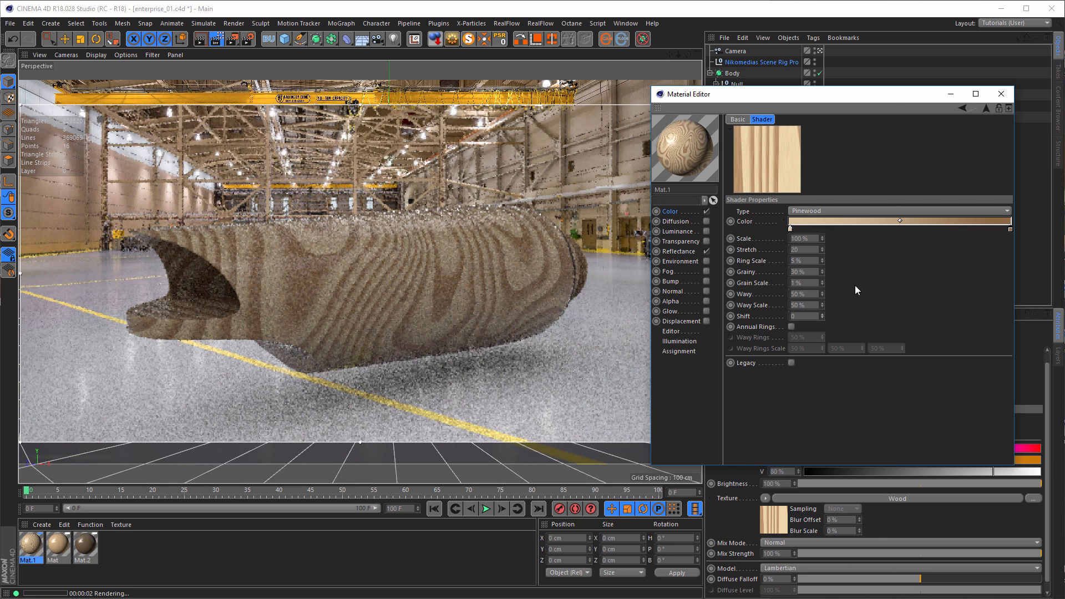
Enlarge the wood shader's Scale to about 314% and set Grainy to 0%
{"action": "left_click_drag", "start_coordinate": [822, 238], "coordinate": [881, 238]}
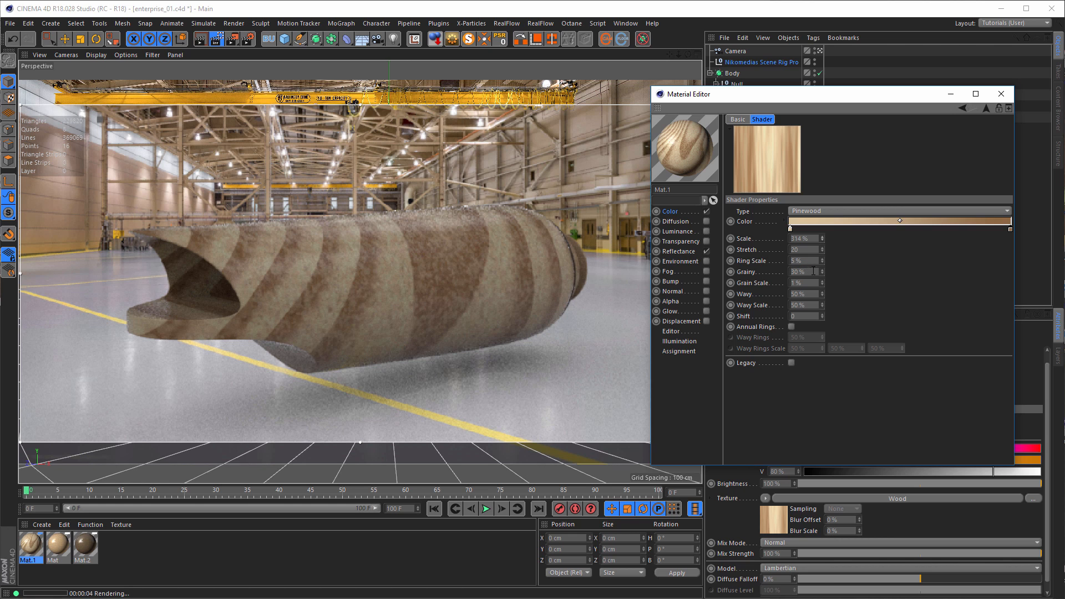
{"action": "left_click_drag", "start_coordinate": [812, 272], "coordinate": [756, 285]}
{"action": "type", "text": "0"}
{"action": "key", "text": "Return"}
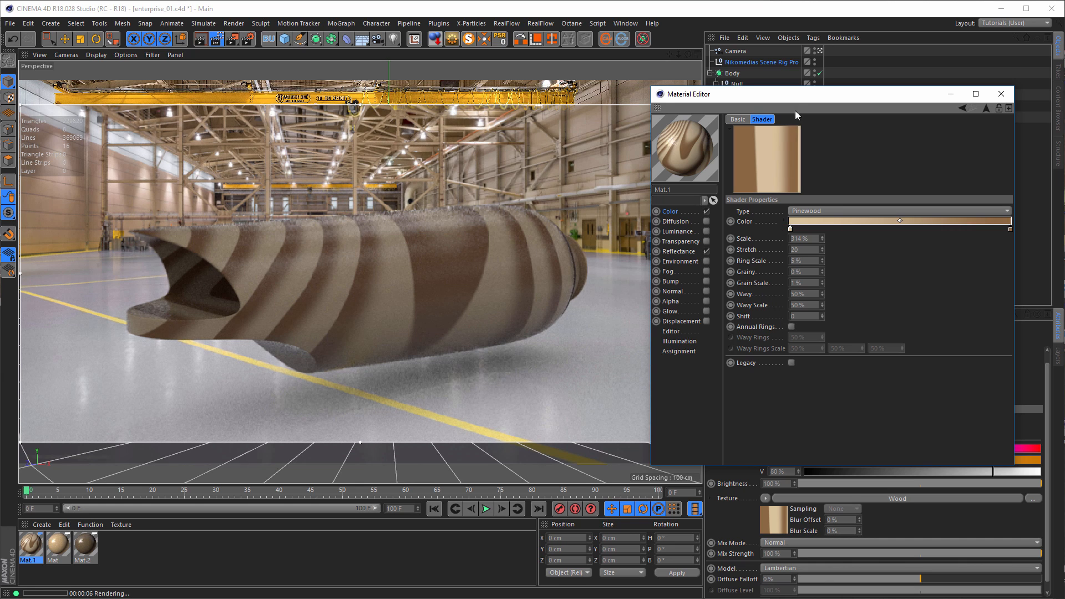
Reassign Mat to the Body object, close the material settings and orbit the camera to show the deflector dish end
{"action": "left_click_drag", "start_coordinate": [775, 99], "coordinate": [546, 204]}
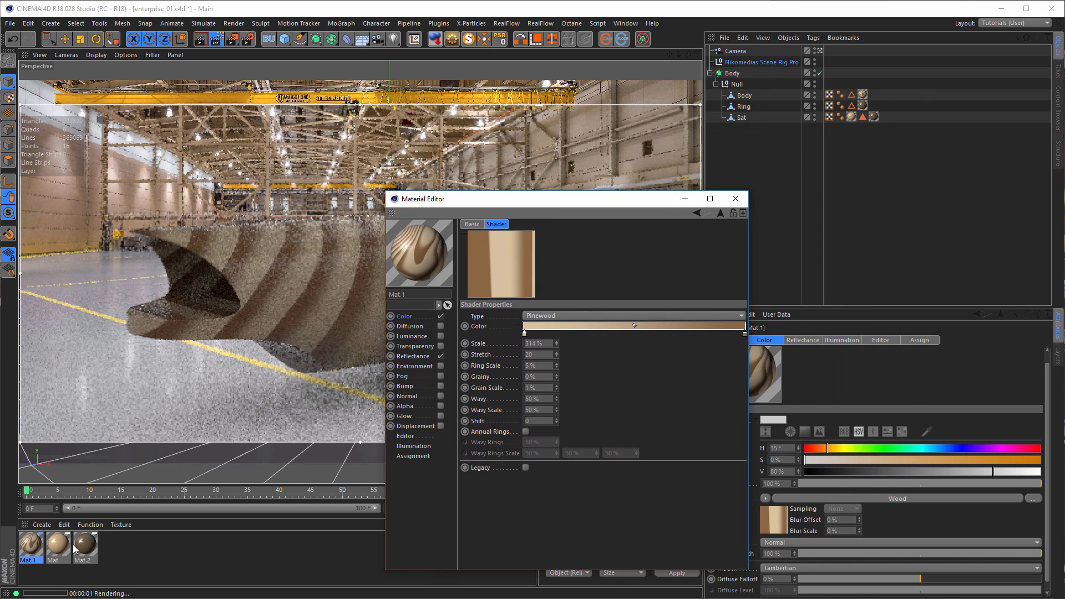
{"action": "left_click_drag", "start_coordinate": [61, 549], "coordinate": [844, 125]}
{"action": "left_click_drag", "start_coordinate": [626, 201], "coordinate": [830, 169]}
{"action": "left_click", "coordinate": [939, 166]}
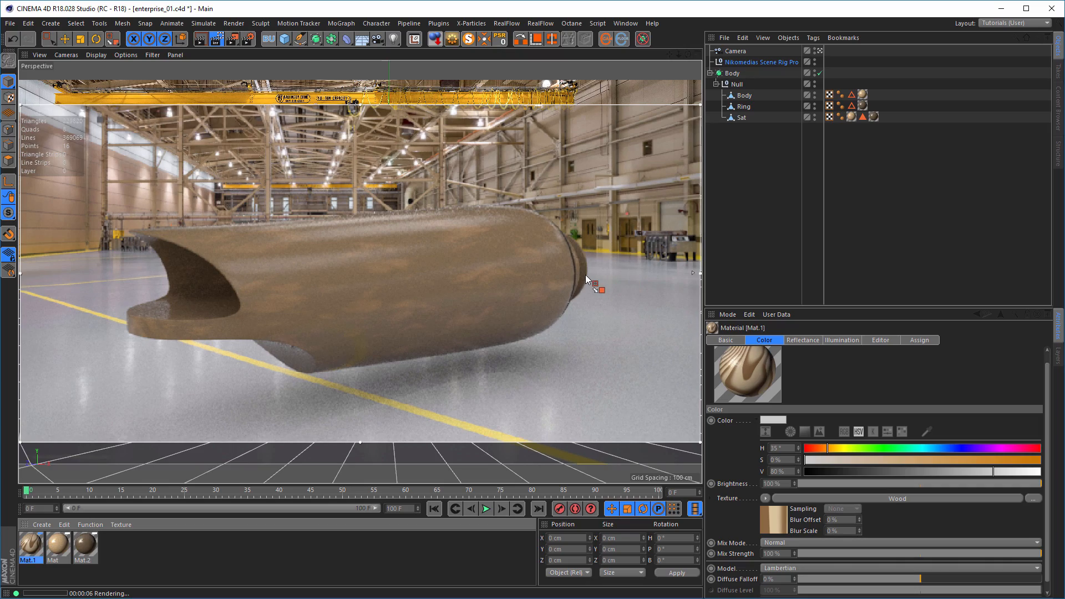
{"action": "mouse_move", "coordinate": [540, 227]}
{"action": "left_mouse_down", "text": "alt"}
{"action": "mouse_move", "coordinate": [519, 249]}
{"action": "mouse_move", "coordinate": [457, 250]}
{"action": "left_mouse_up", "text": "alt"}
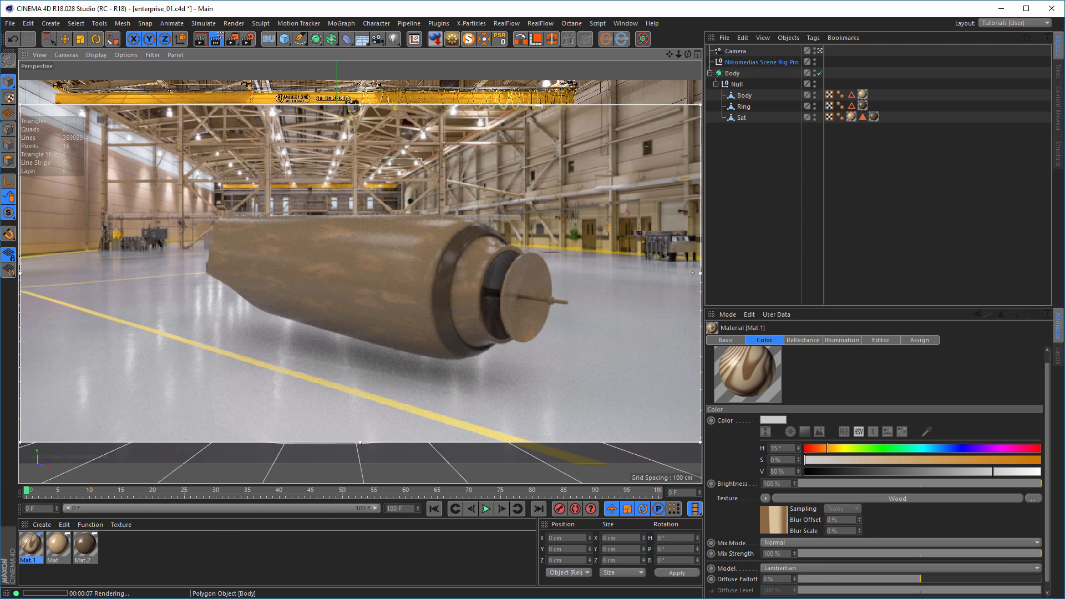
{"action": "left_click", "coordinate": [1059, 113]}
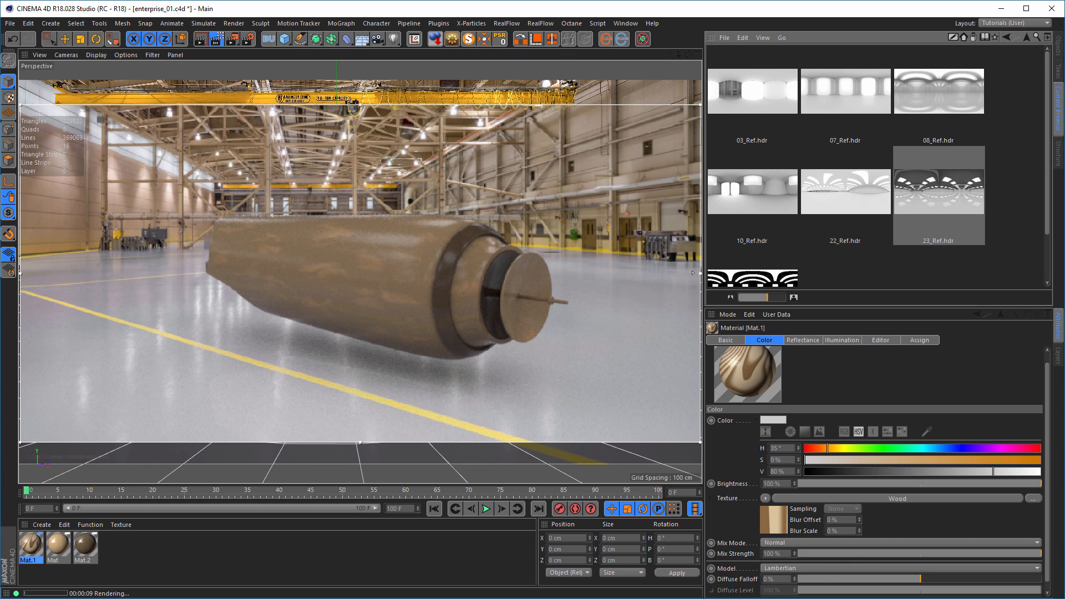
{"action": "left_click", "coordinate": [1058, 73]}
{"action": "left_click", "coordinate": [1059, 49]}
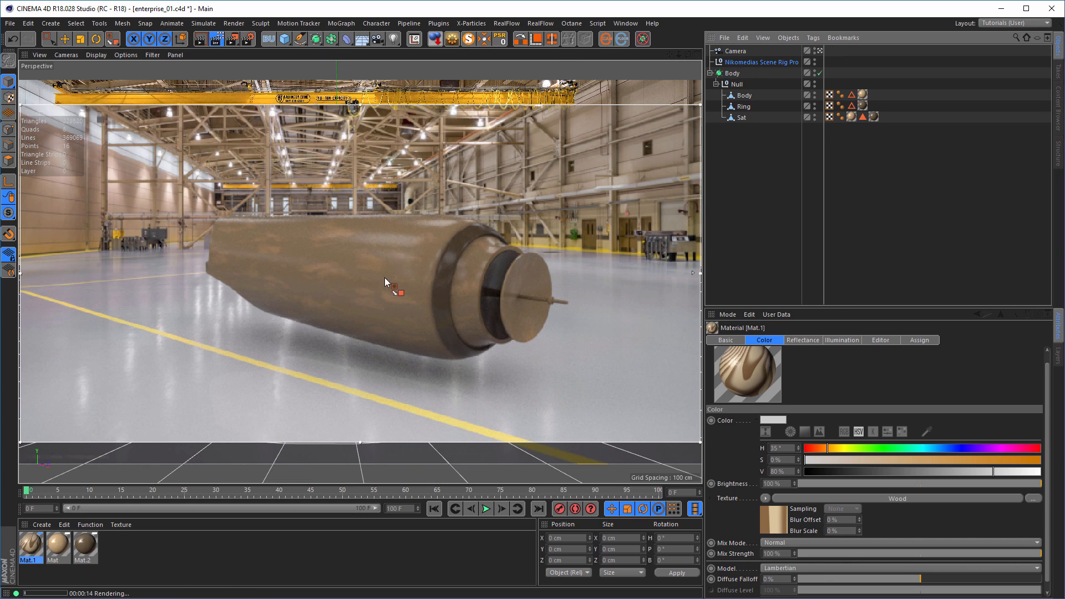
Browse the Content Browser's preset libraries to the Visualize library's Materials folder and open its Wood category
{"action": "left_click", "coordinate": [1058, 105]}
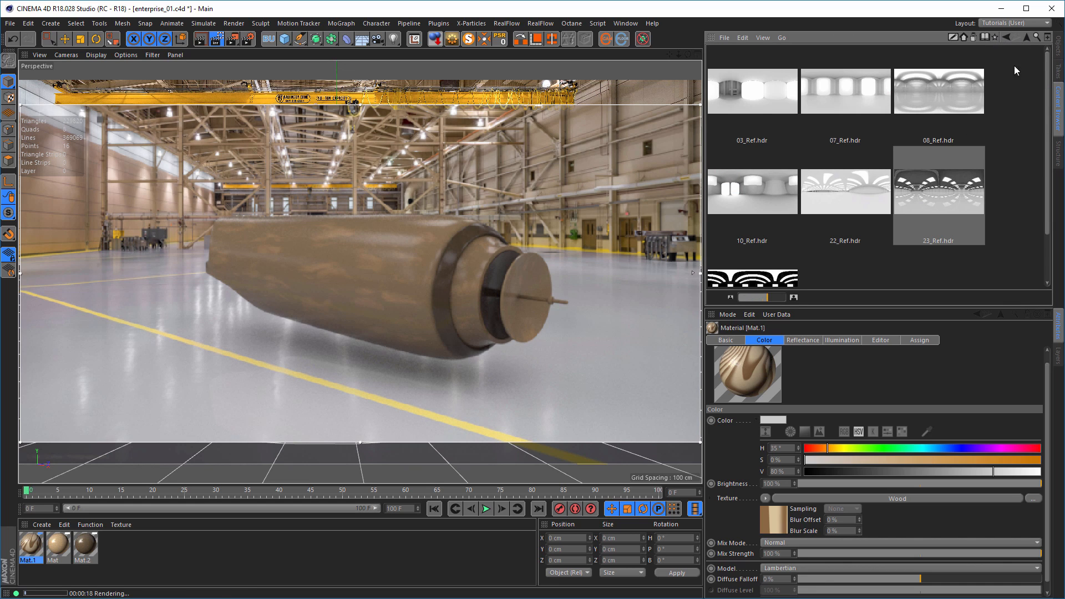
{"action": "left_click", "coordinate": [1027, 38]}
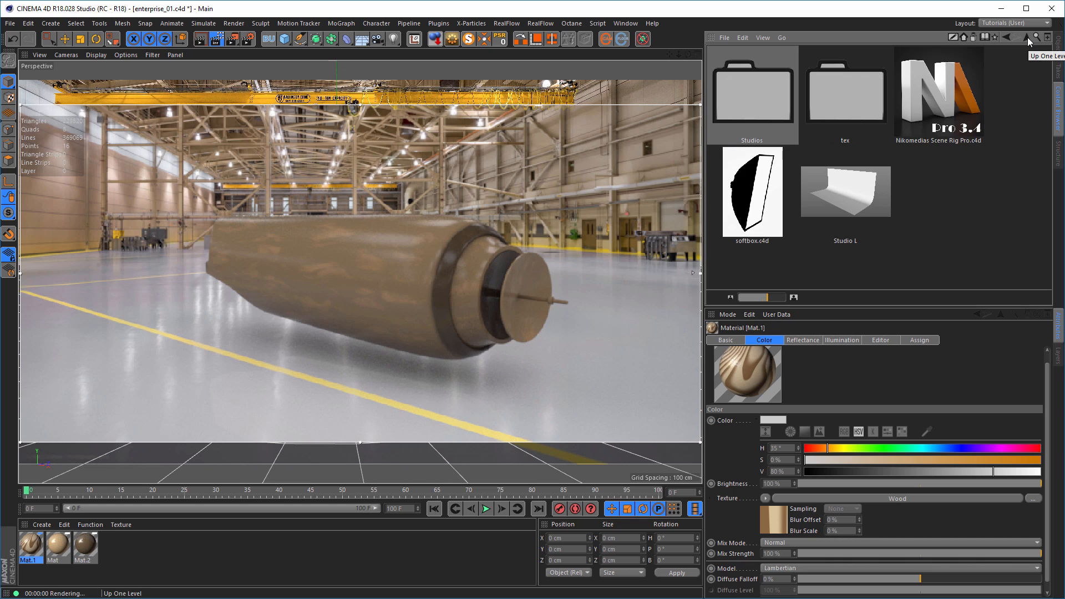
{"action": "scroll", "coordinate": [930, 104], "scroll_direction": "down", "scroll_amount": 3}
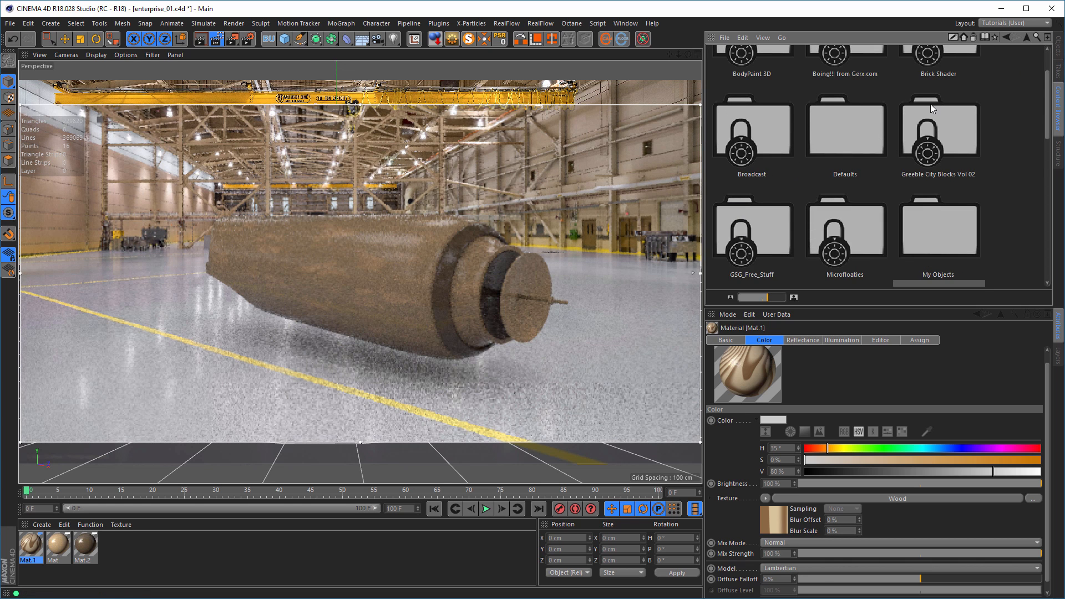
{"action": "scroll", "coordinate": [923, 112], "scroll_direction": "down", "scroll_amount": 8}
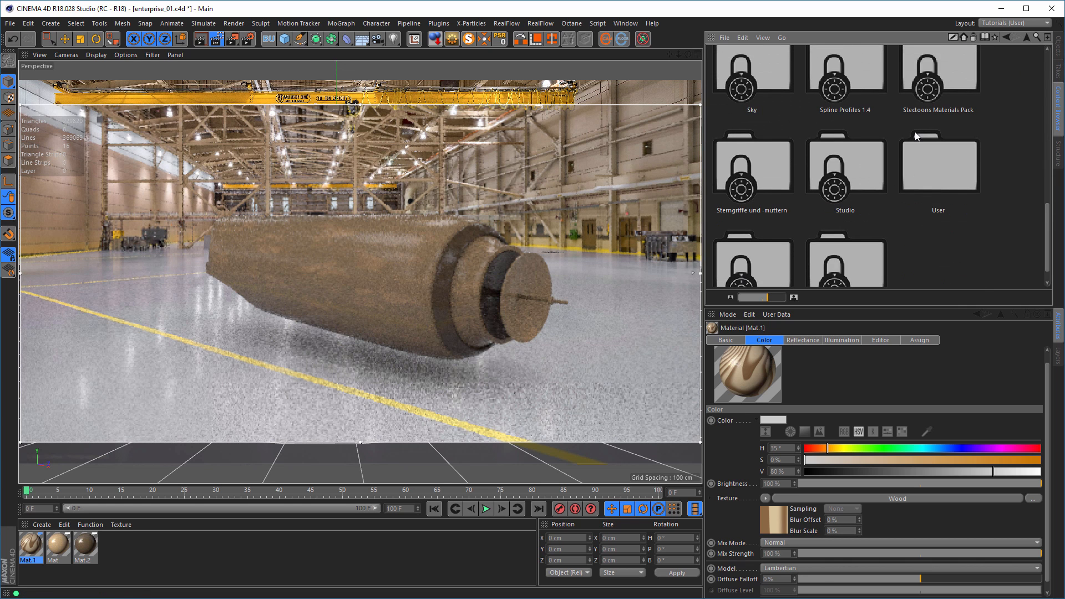
{"action": "double_click", "coordinate": [767, 241]}
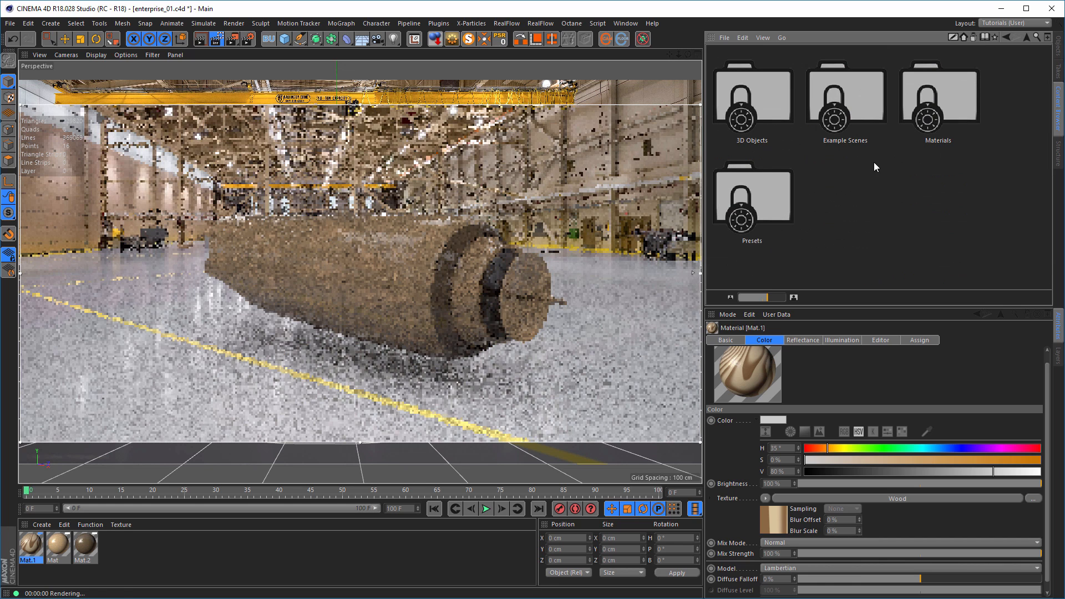
{"action": "double_click", "coordinate": [923, 113]}
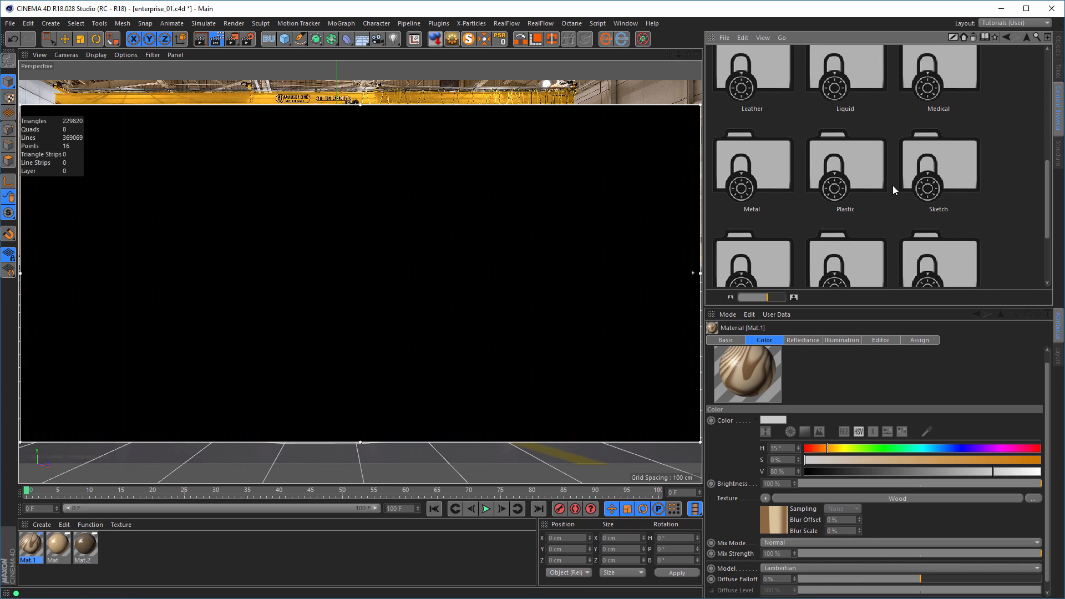
{"action": "scroll", "coordinate": [891, 190], "scroll_direction": "down", "scroll_amount": 5}
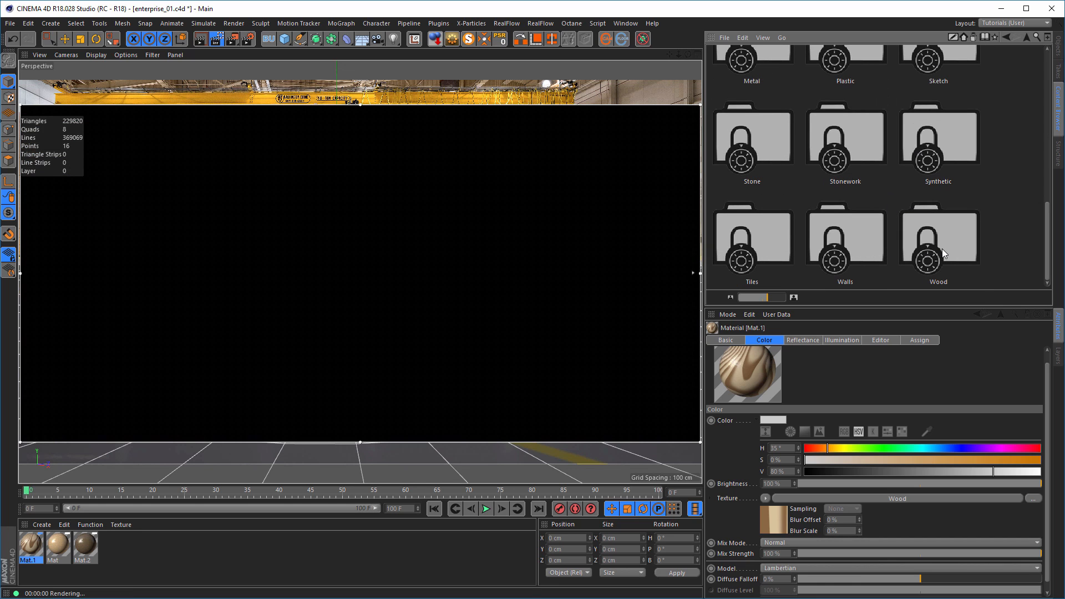
{"action": "double_click", "coordinate": [937, 248]}
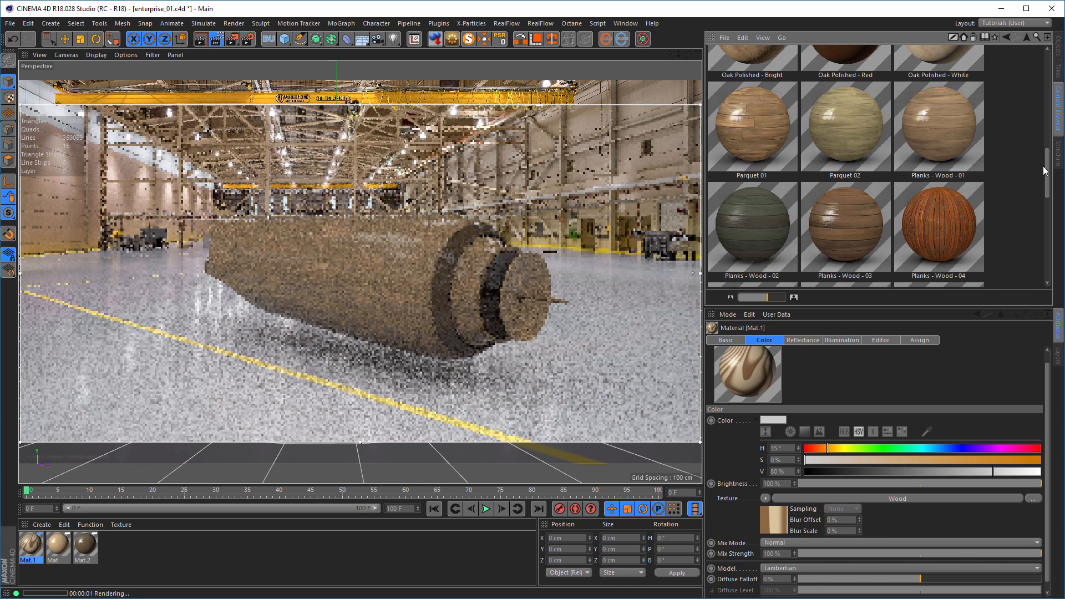
Load the Ash - Texture material preset into the scene and replace the Body object's material with it
{"action": "left_click_drag", "start_coordinate": [1044, 170], "coordinate": [1057, 65]}
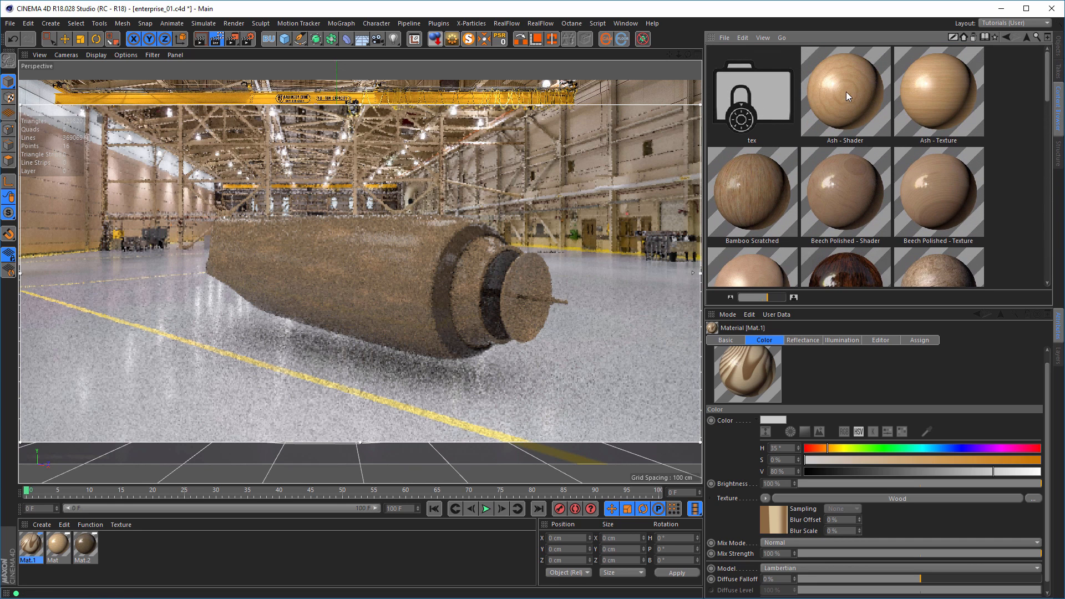
{"action": "left_click", "coordinate": [938, 111]}
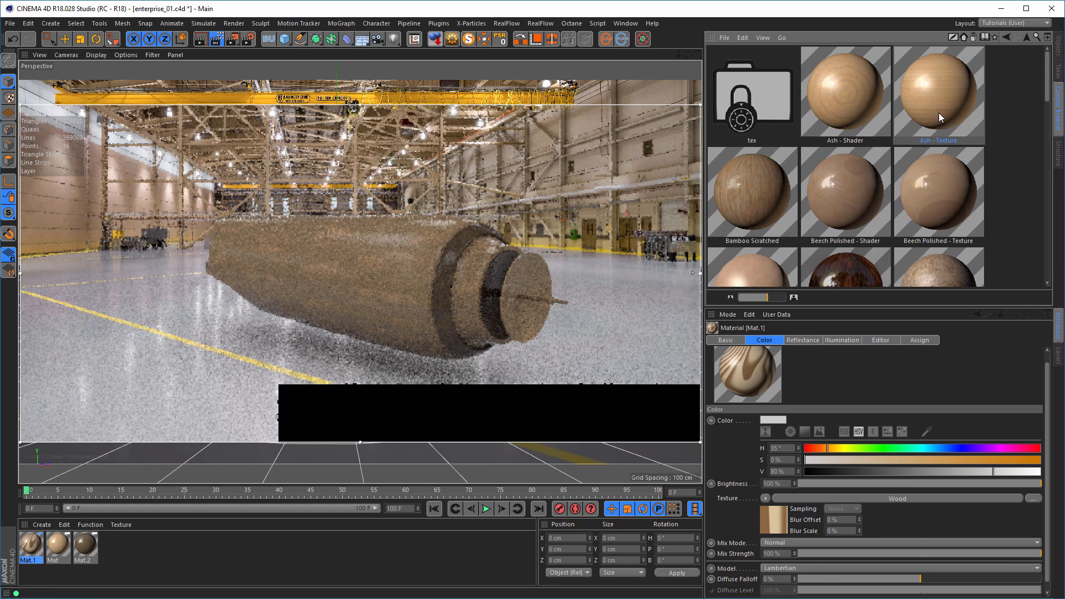
{"action": "left_click_drag", "start_coordinate": [939, 112], "coordinate": [169, 558]}
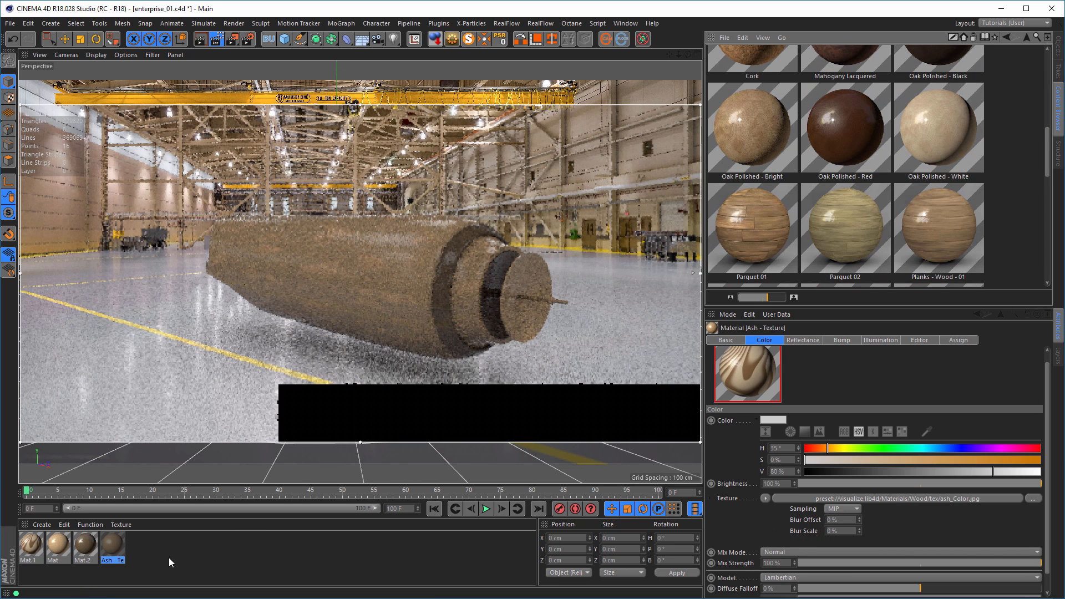
{"action": "left_click", "coordinate": [1057, 46]}
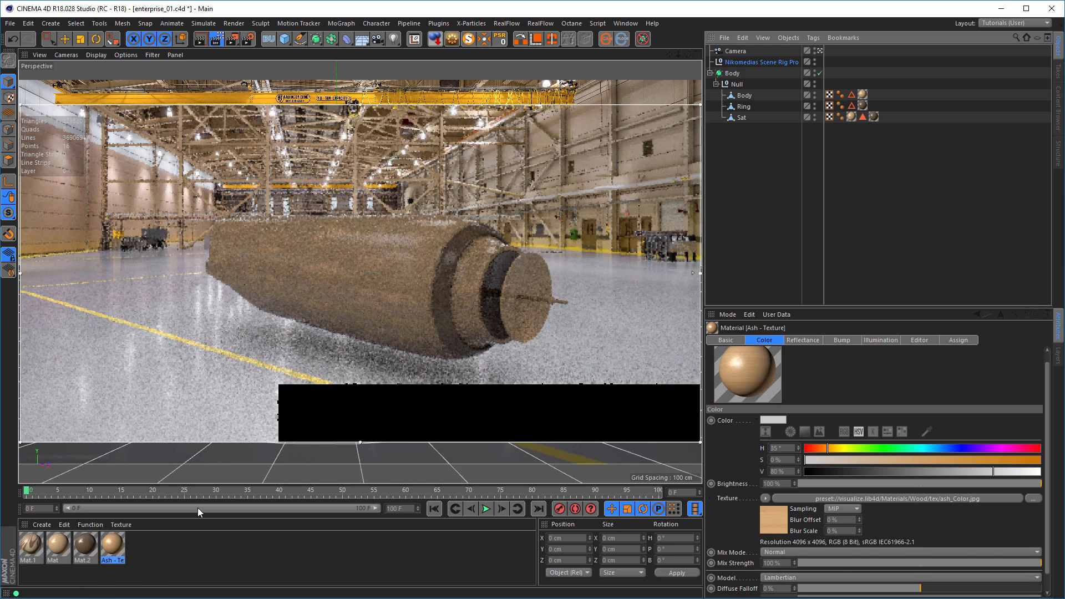
{"action": "left_click_drag", "start_coordinate": [119, 549], "coordinate": [865, 99]}
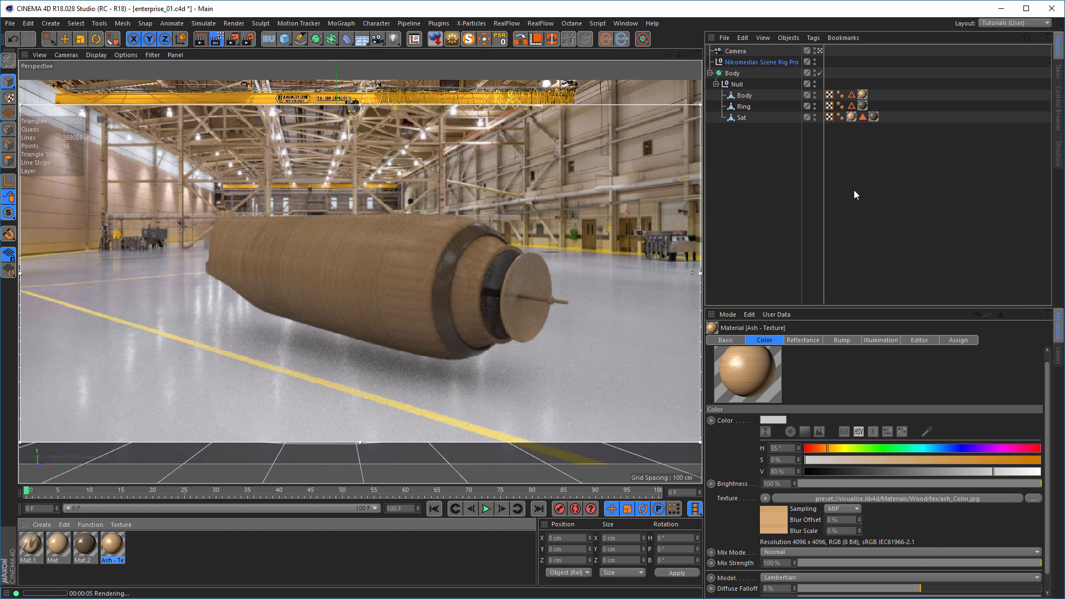
Set the projection of the Body object's Ash - Texture tag to Cubic and fit the texture to the object
{"action": "left_click", "coordinate": [862, 95]}
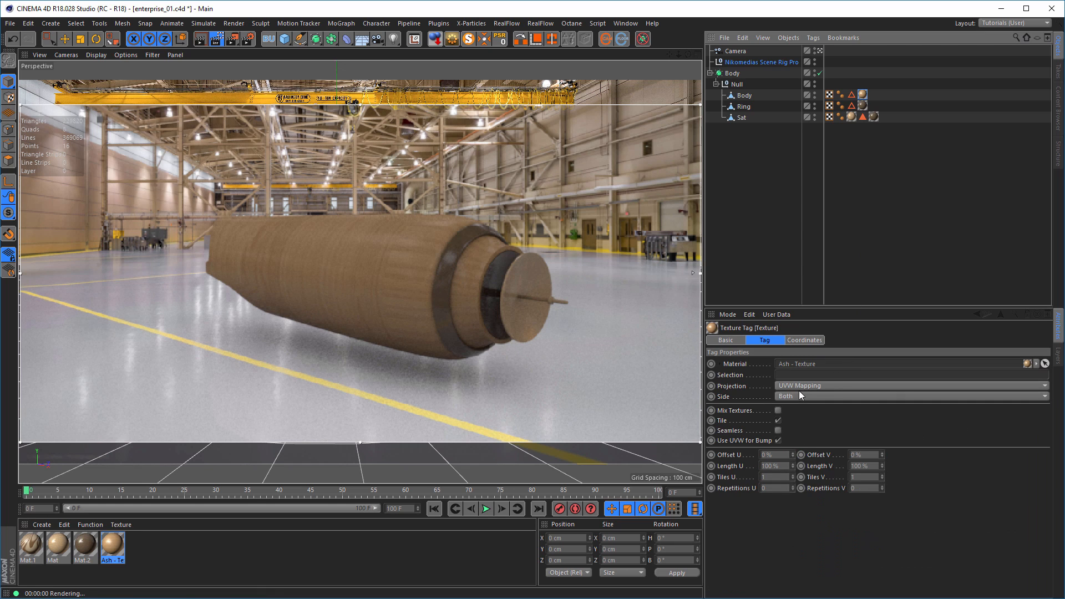
{"action": "left_click", "coordinate": [791, 385]}
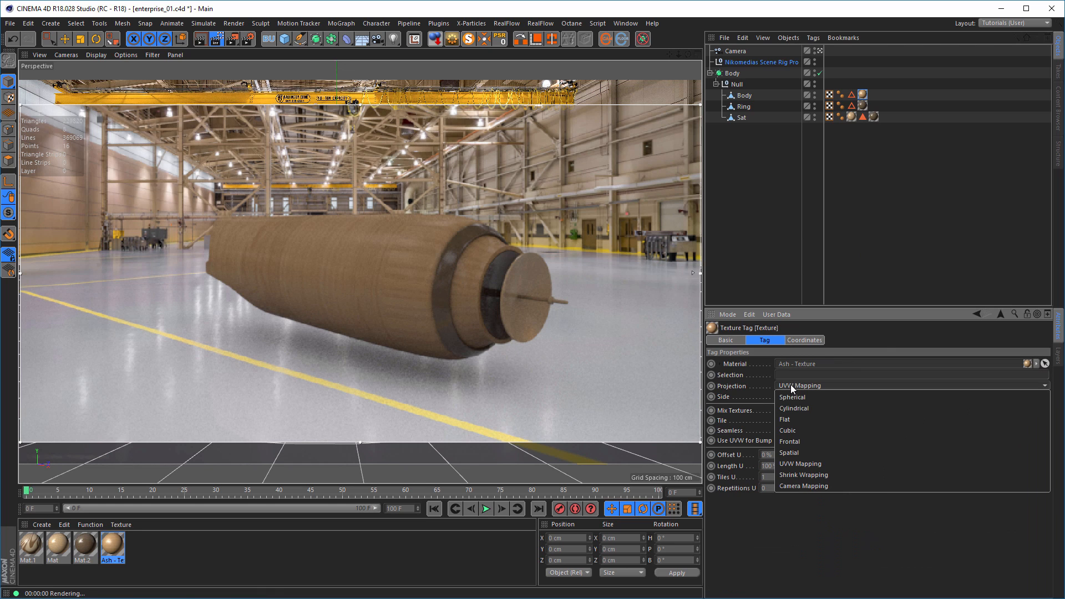
{"action": "left_click", "coordinate": [826, 430]}
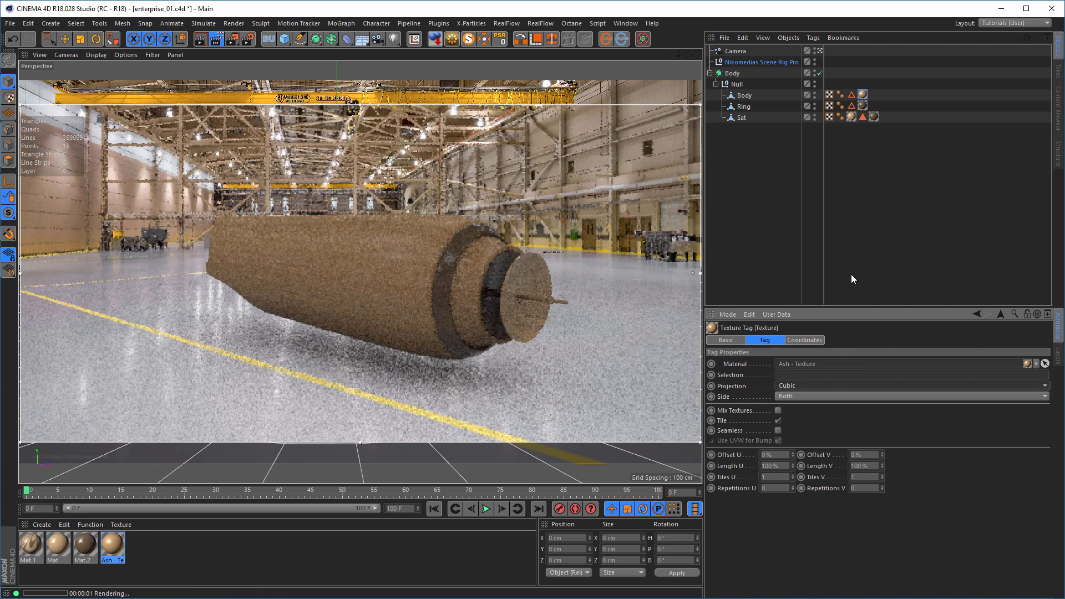
{"action": "right_click", "coordinate": [863, 94]}
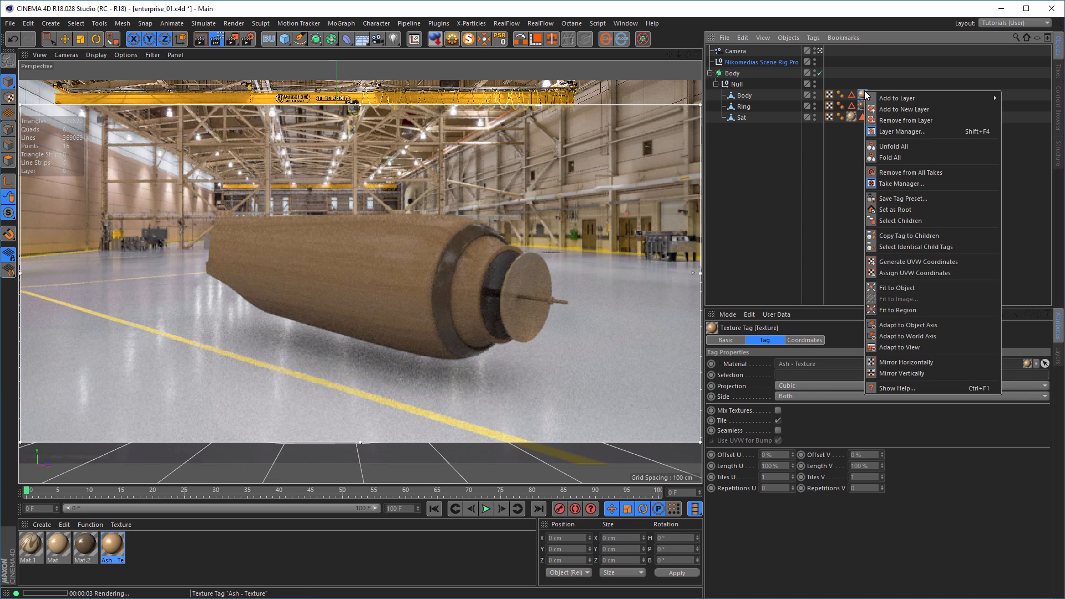
{"action": "left_click", "coordinate": [909, 289]}
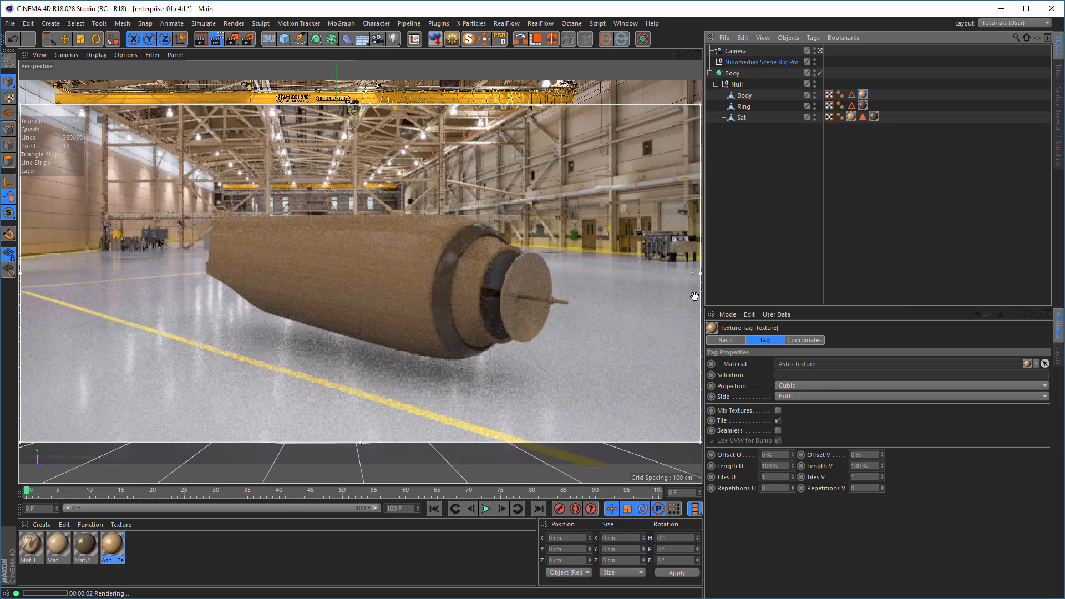
{"action": "mouse_move", "coordinate": [361, 265]}
{"action": "left_mouse_down", "text": "alt"}
{"action": "mouse_move", "coordinate": [249, 255]}
{"action": "mouse_move", "coordinate": [374, 279]}
{"action": "mouse_move", "coordinate": [342, 261]}
{"action": "mouse_move", "coordinate": [530, 230]}
{"action": "mouse_move", "coordinate": [483, 245]}
{"action": "left_mouse_up", "text": "alt"}
{"action": "key", "text": "ctrl+r"}
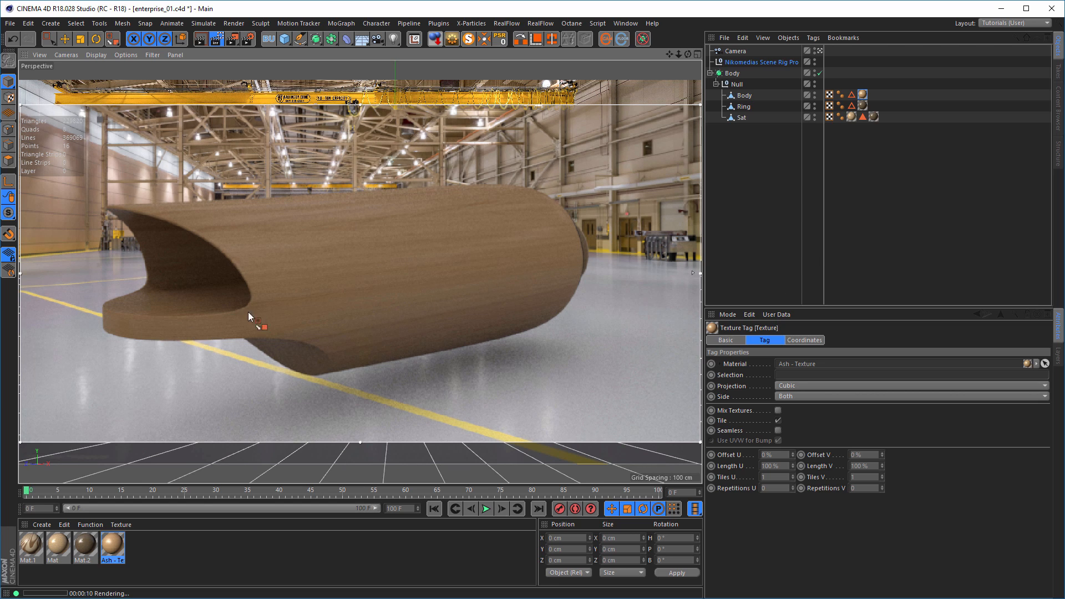
In the Ash - Texture material's reflectance, disable Layer 2 and set Layer 1's Specular Strength to 0%
{"action": "double_click", "coordinate": [112, 547]}
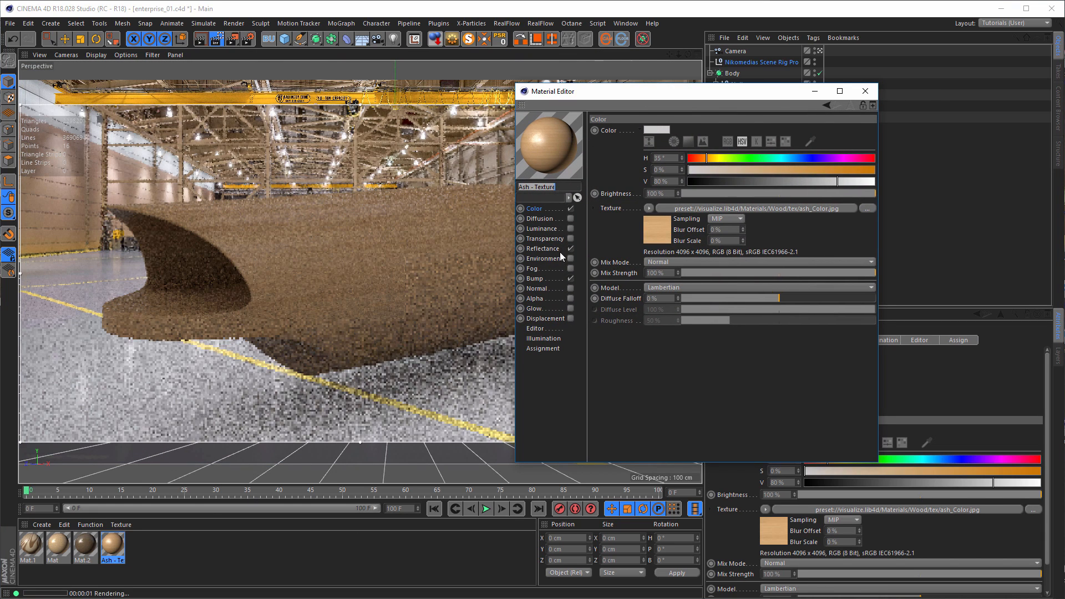
{"action": "left_click", "coordinate": [545, 248]}
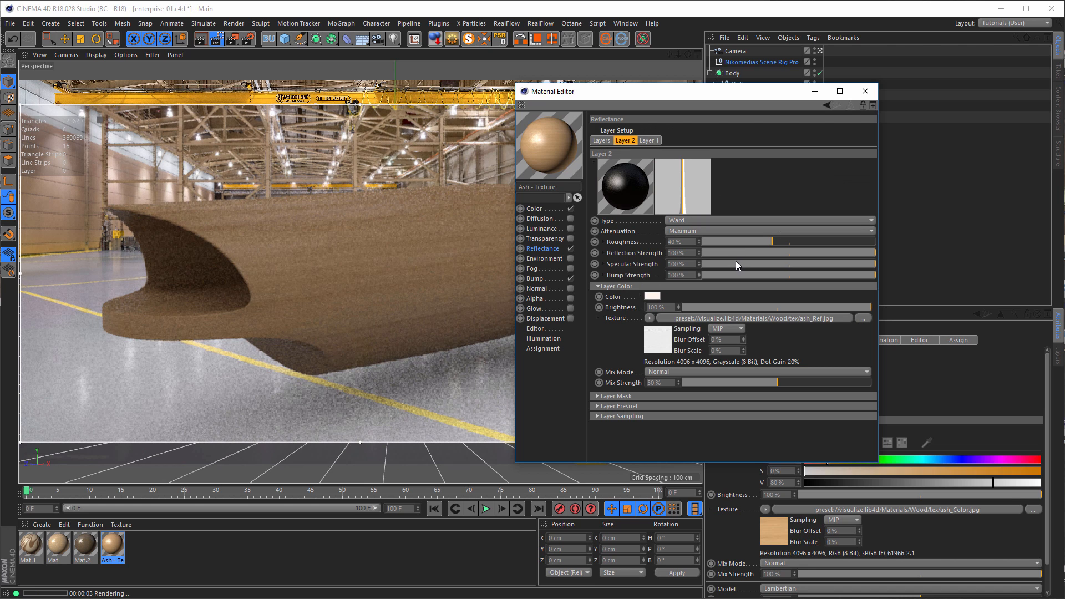
{"action": "left_click", "coordinate": [601, 140]}
{"action": "left_click", "coordinate": [615, 166]}
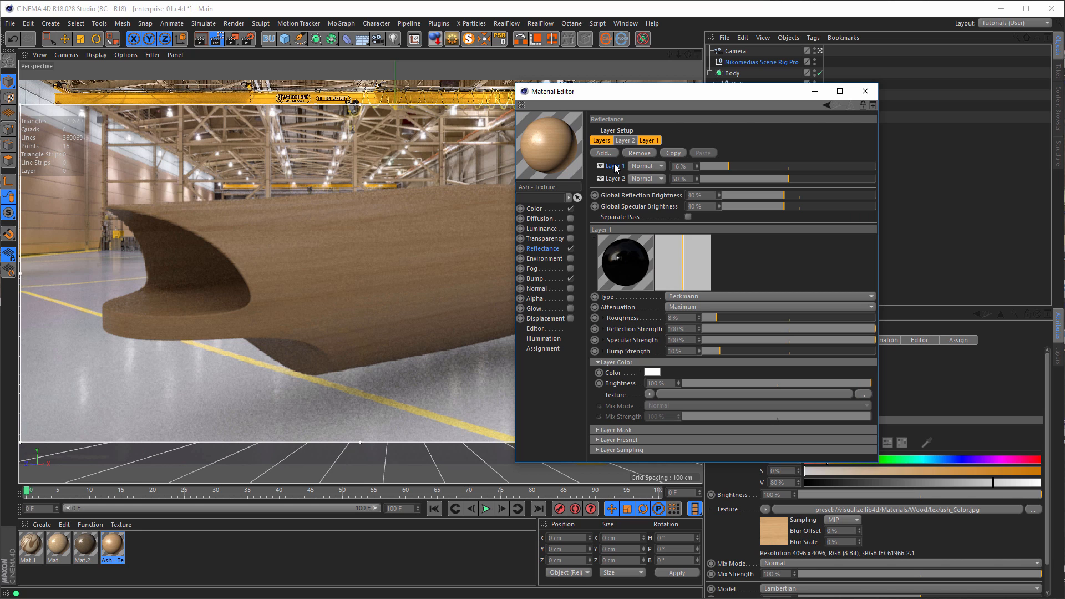
{"action": "left_click", "coordinate": [600, 179]}
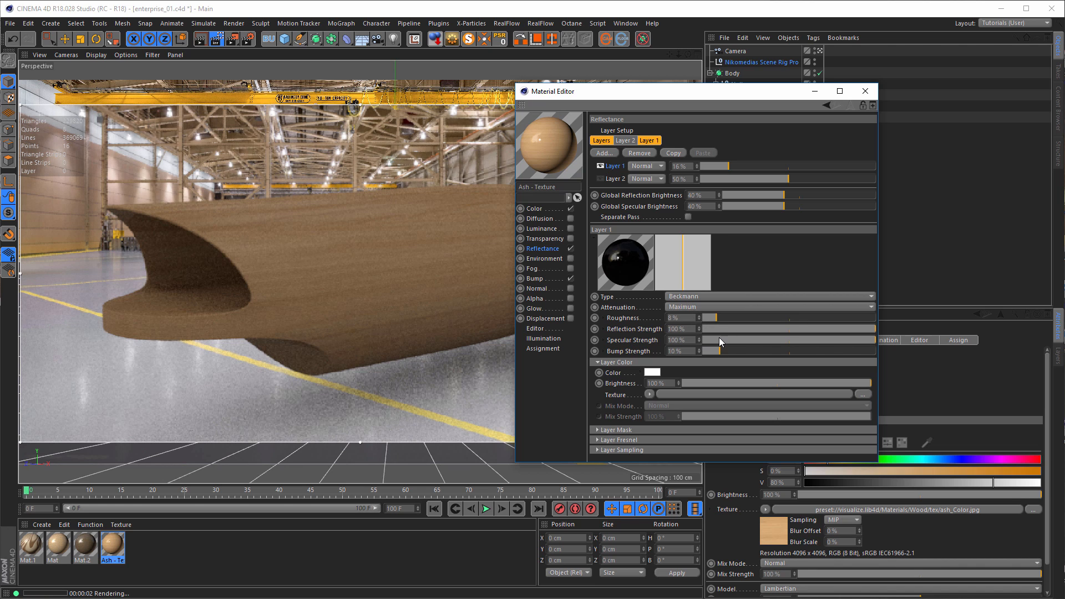
{"action": "left_click_drag", "start_coordinate": [718, 337], "coordinate": [647, 341]}
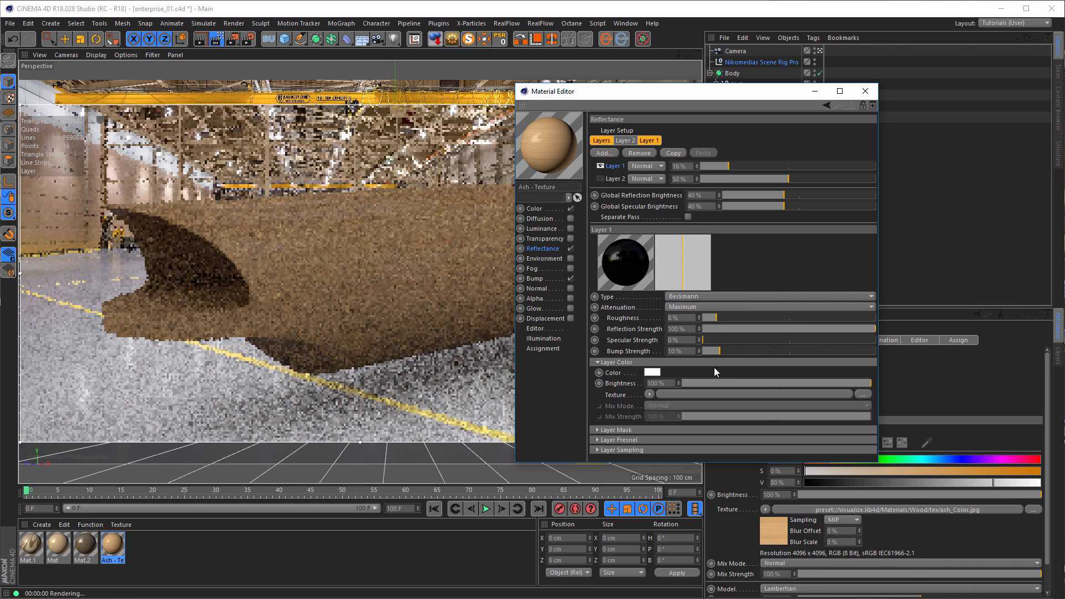
Set the Fresnel preset of reflectance Layer 1 to Oil (Vegetable)
{"action": "left_click", "coordinate": [667, 439]}
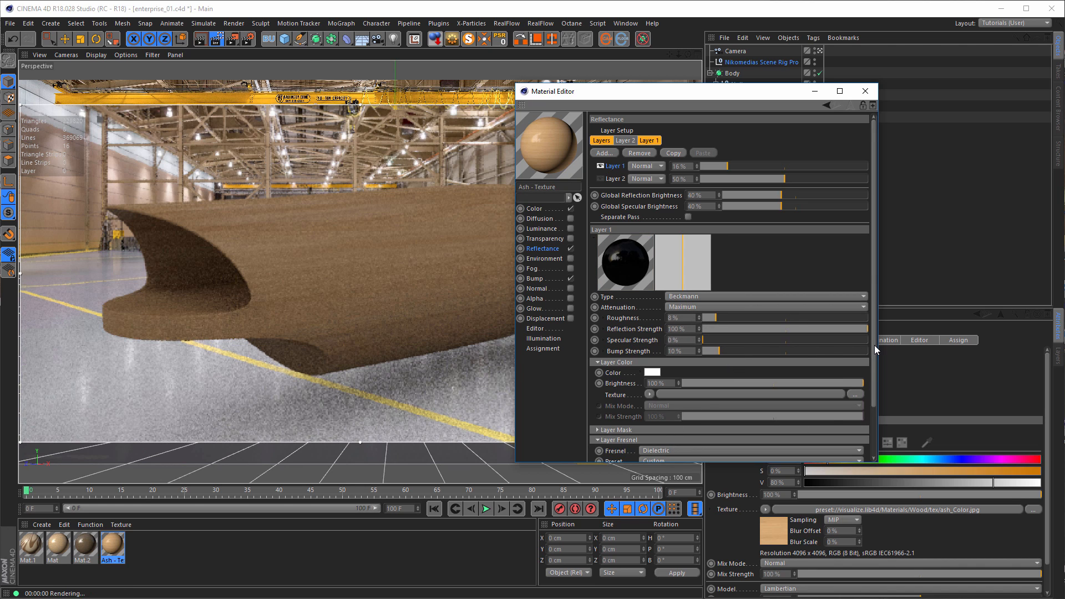
{"action": "left_click_drag", "start_coordinate": [875, 349], "coordinate": [876, 410]}
{"action": "left_click", "coordinate": [661, 401]}
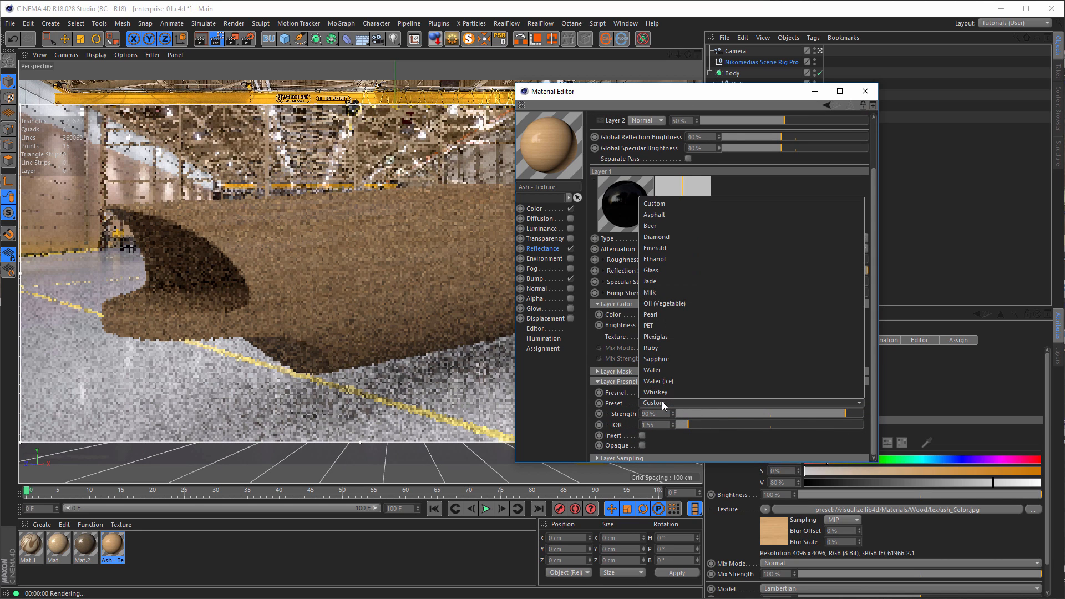
{"action": "left_click", "coordinate": [688, 302]}
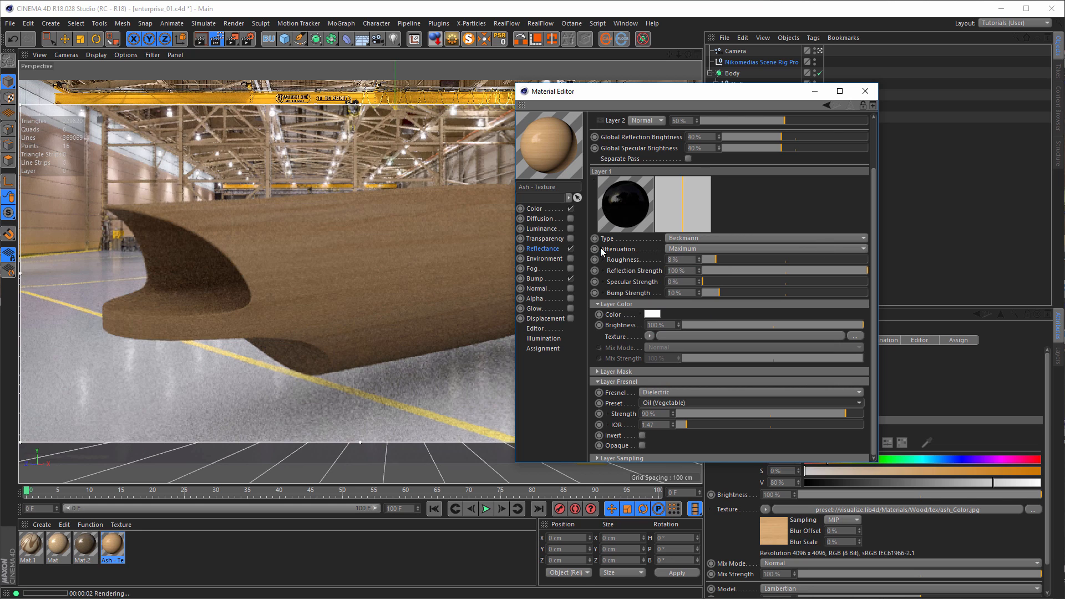
Raise the Layer Mask amount of reflectance Layer 1 to 100% and close the material settings
{"action": "left_click", "coordinate": [635, 370]}
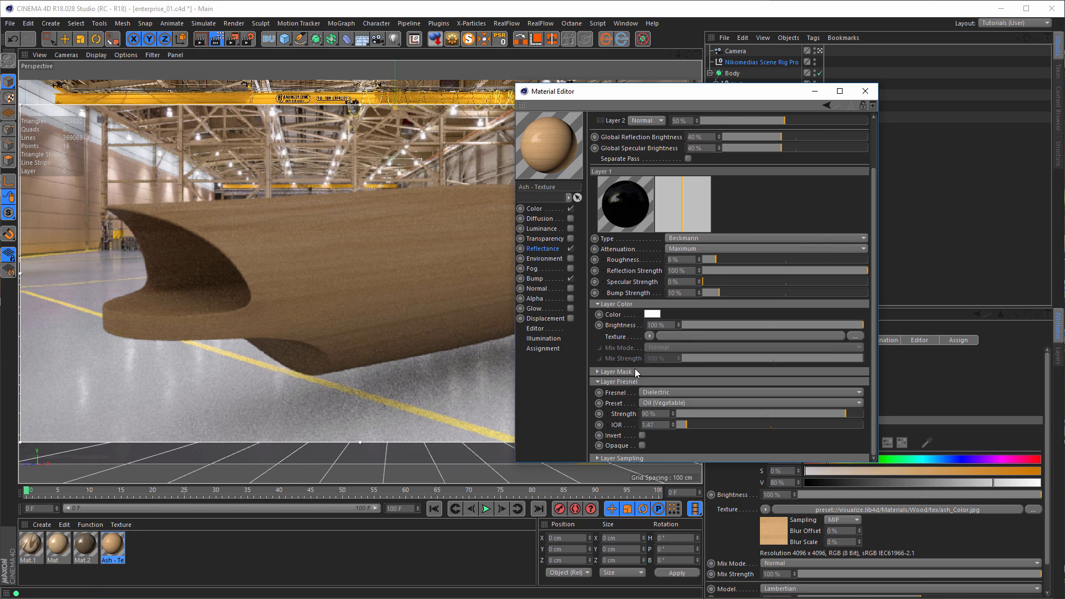
{"action": "left_click_drag", "start_coordinate": [725, 381], "coordinate": [867, 390]}
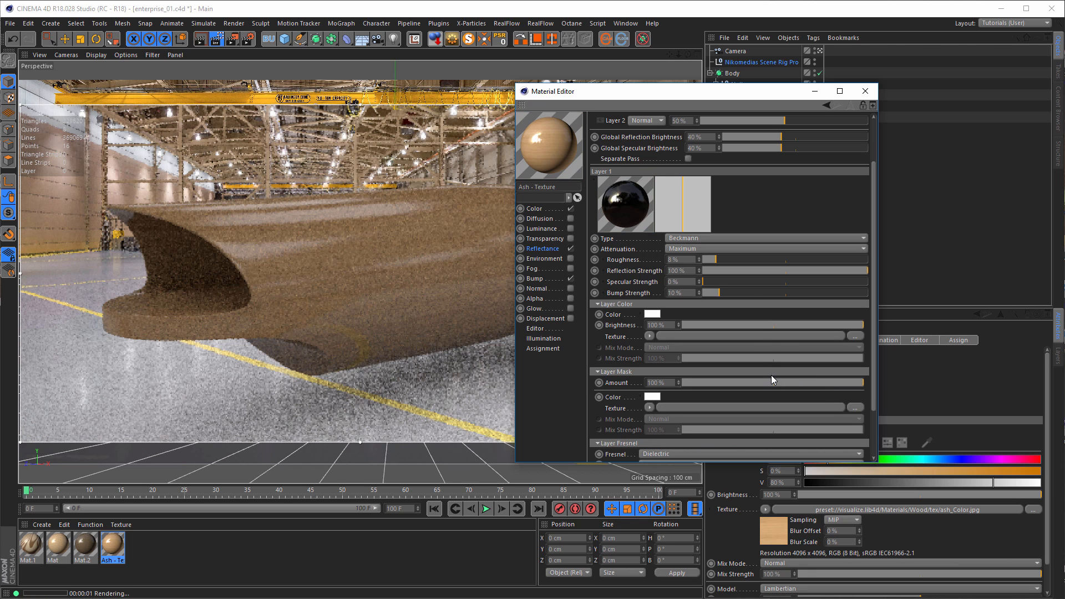
{"action": "left_click_drag", "start_coordinate": [708, 96], "coordinate": [832, 85]}
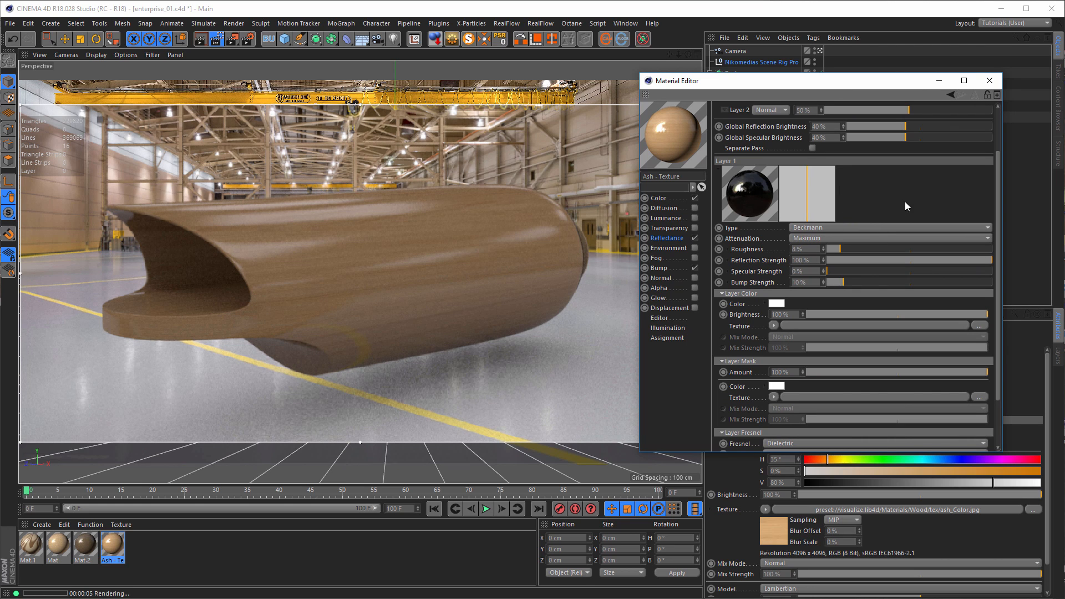
{"action": "left_click", "coordinate": [989, 80]}
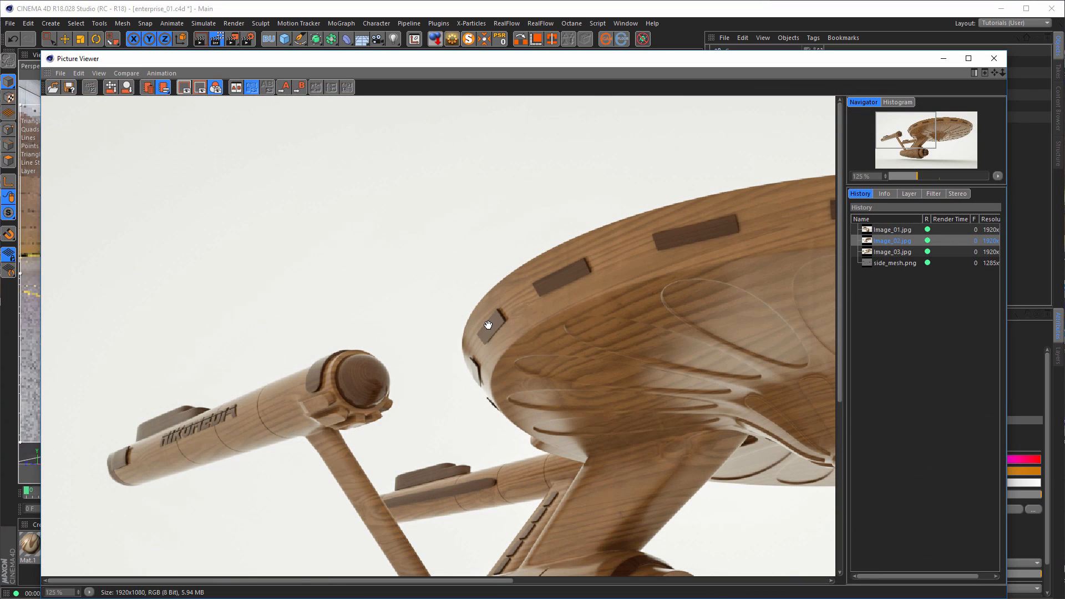
Examine the wooden ship's hull and deflector dish in the reference render Image_02.jpg in the Picture Viewer
{"action": "scroll", "coordinate": [479, 329], "scroll_direction": "down", "scroll_amount": 1}
{"action": "left_click_drag", "start_coordinate": [438, 448], "coordinate": [445, 372]}
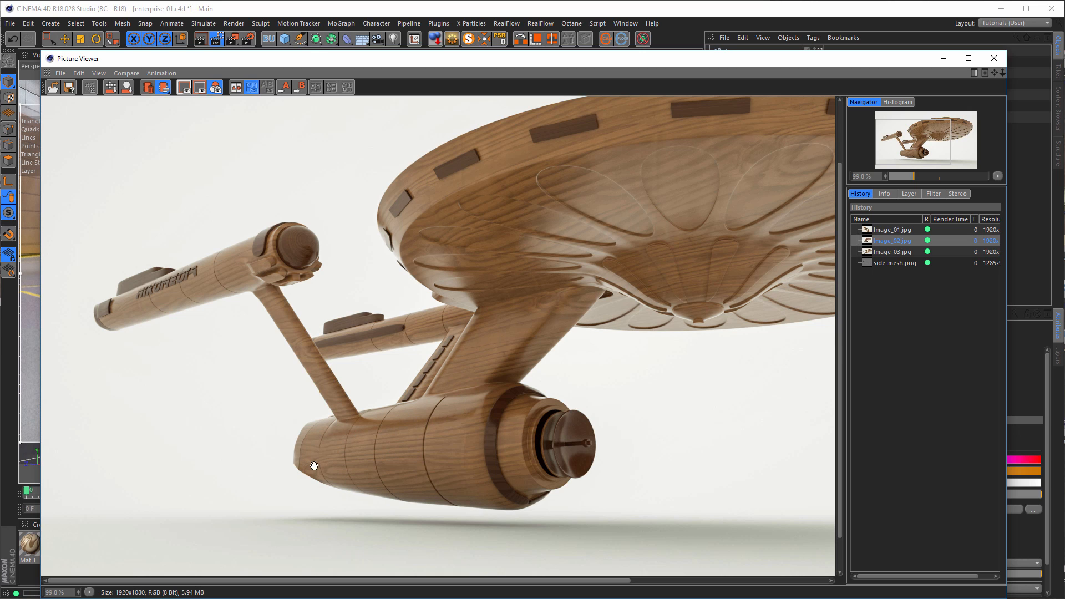
{"action": "left_click_drag", "start_coordinate": [315, 469], "coordinate": [317, 475]}
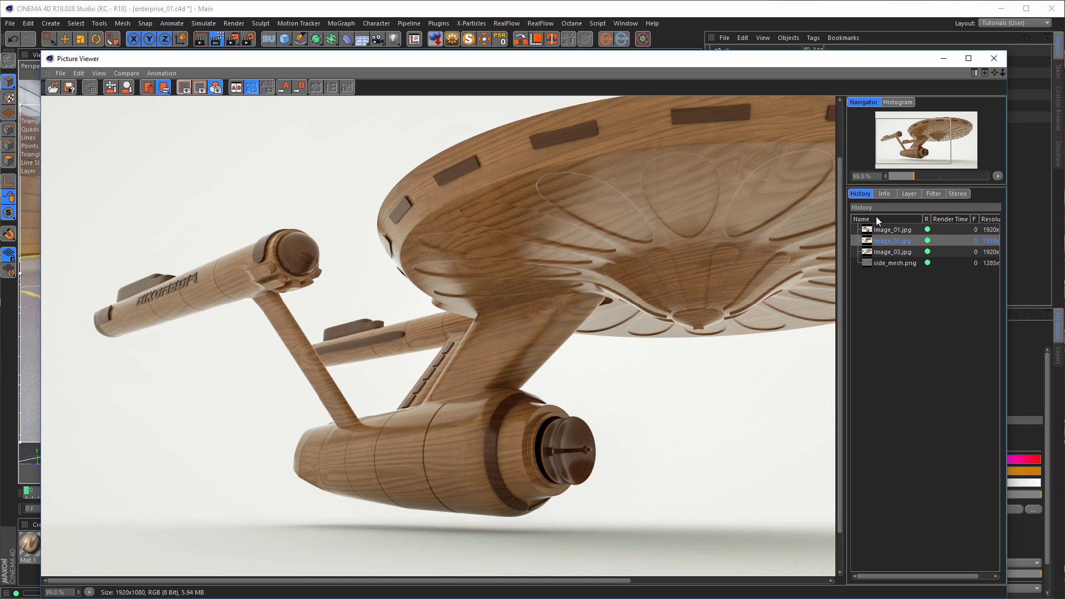
Examine the rear hull opening, its segmented wooden dome and the nacelles in the reference render Image_01.jpg, and close the Picture Viewer
{"action": "left_click", "coordinate": [885, 229]}
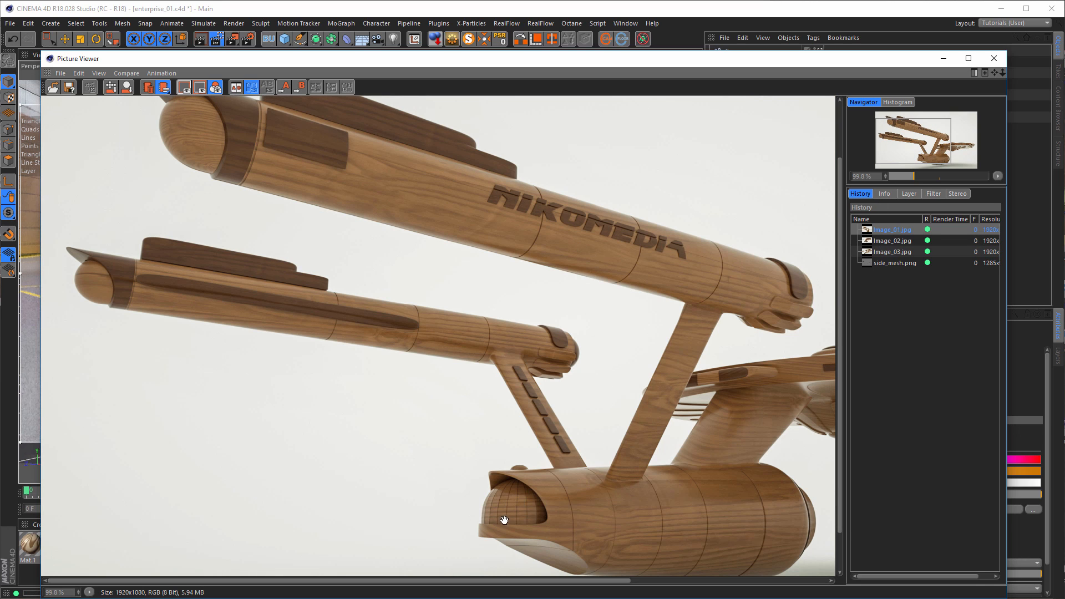
{"action": "scroll", "coordinate": [522, 518], "scroll_direction": "up", "scroll_amount": 10}
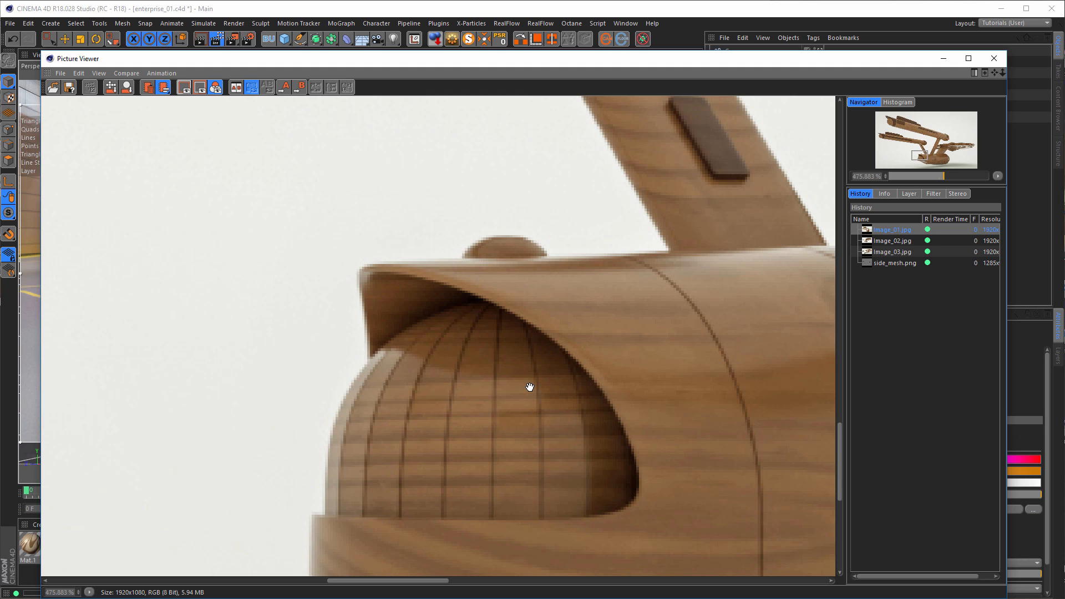
{"action": "scroll", "coordinate": [529, 387], "scroll_direction": "down", "scroll_amount": 8}
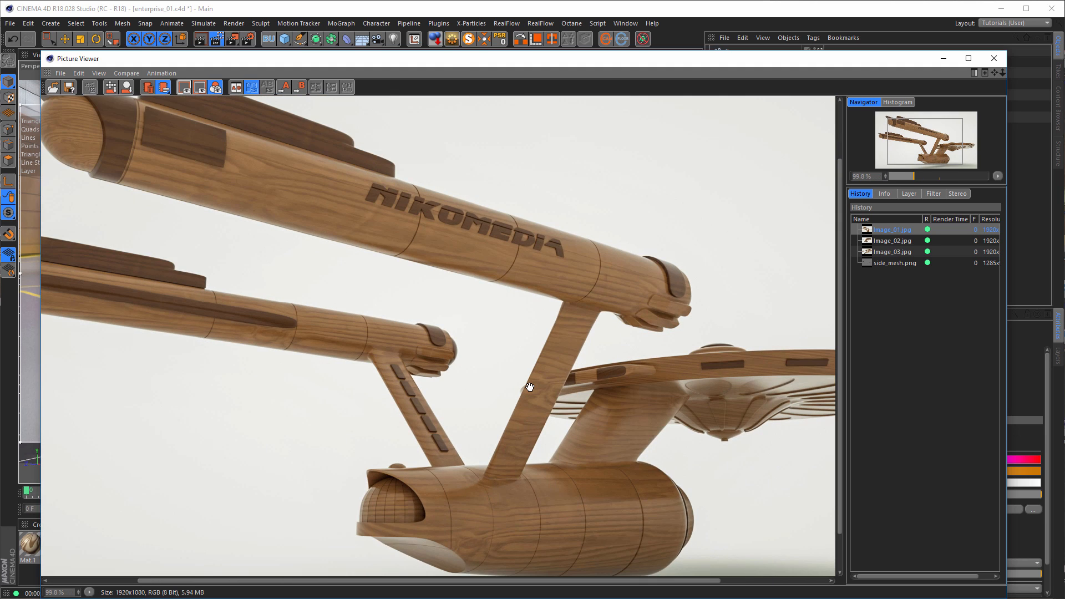
{"action": "scroll", "coordinate": [530, 386], "scroll_direction": "down", "scroll_amount": 1}
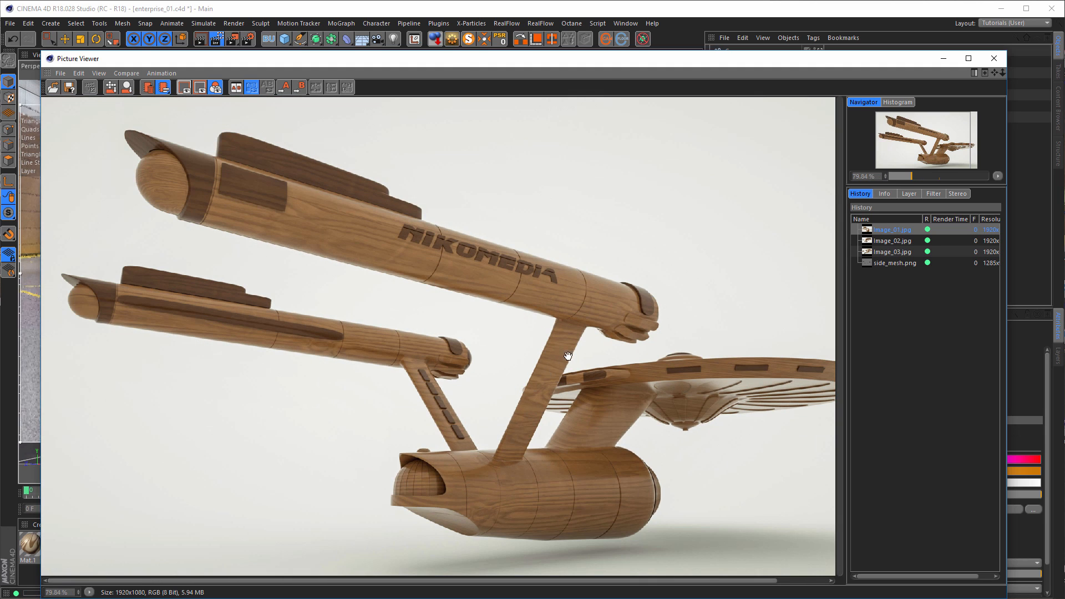
{"action": "left_click", "coordinate": [992, 59]}
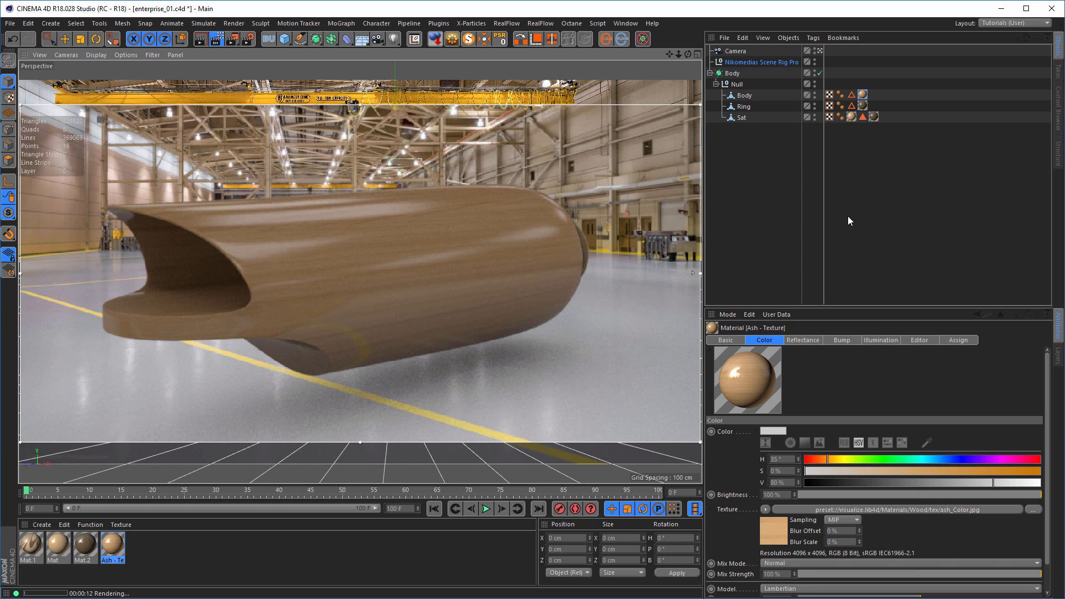
Save the scene enterprise_01.c4d with the wood-textured secondary hull
{"action": "key", "text": "ctrl+s"}
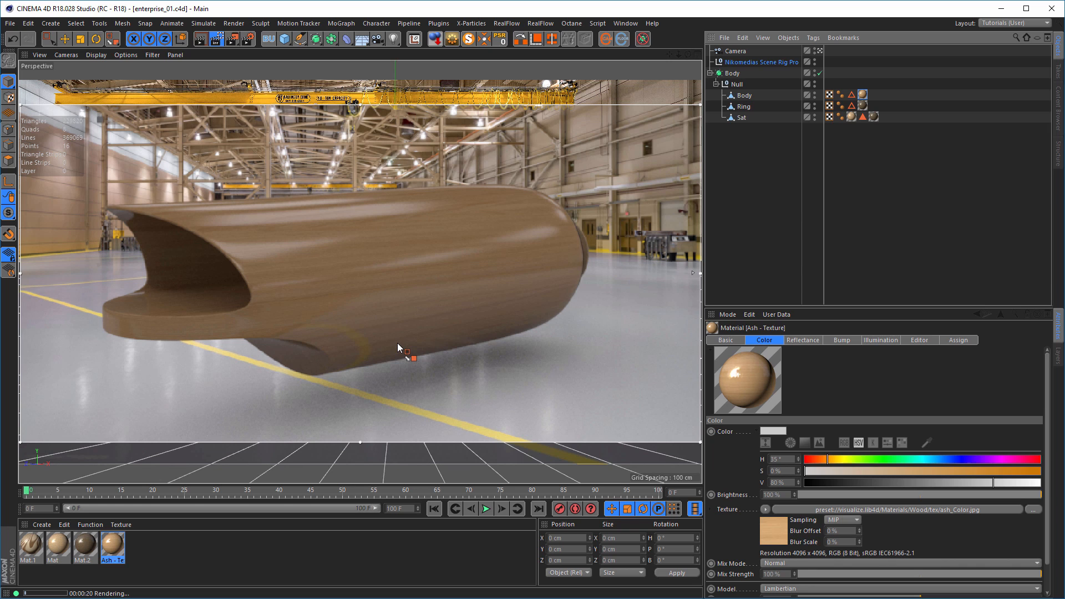
{"action": "key", "text": "ctrl+s"}
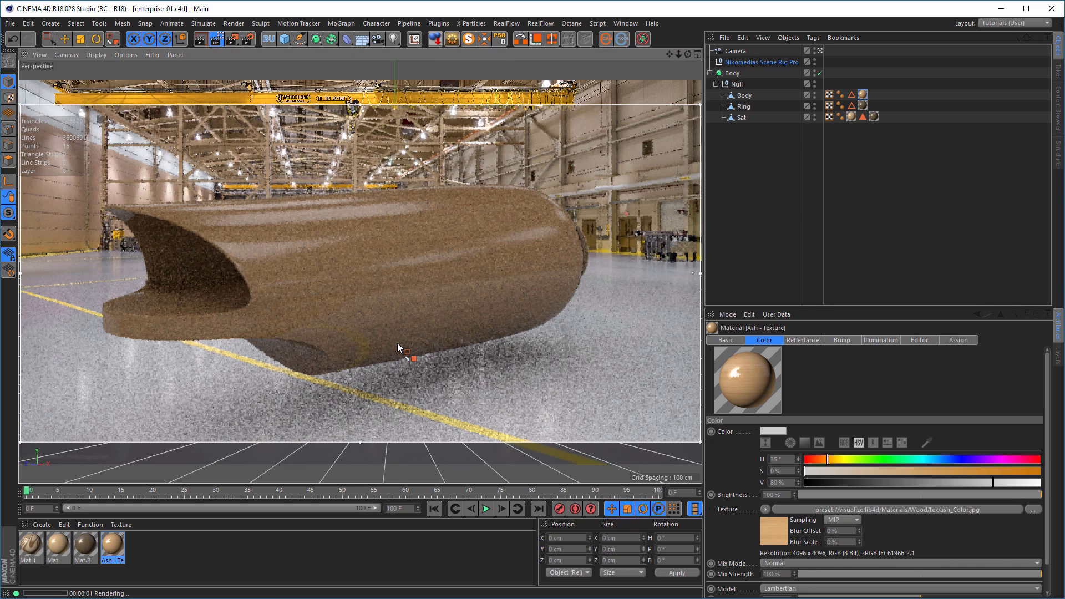